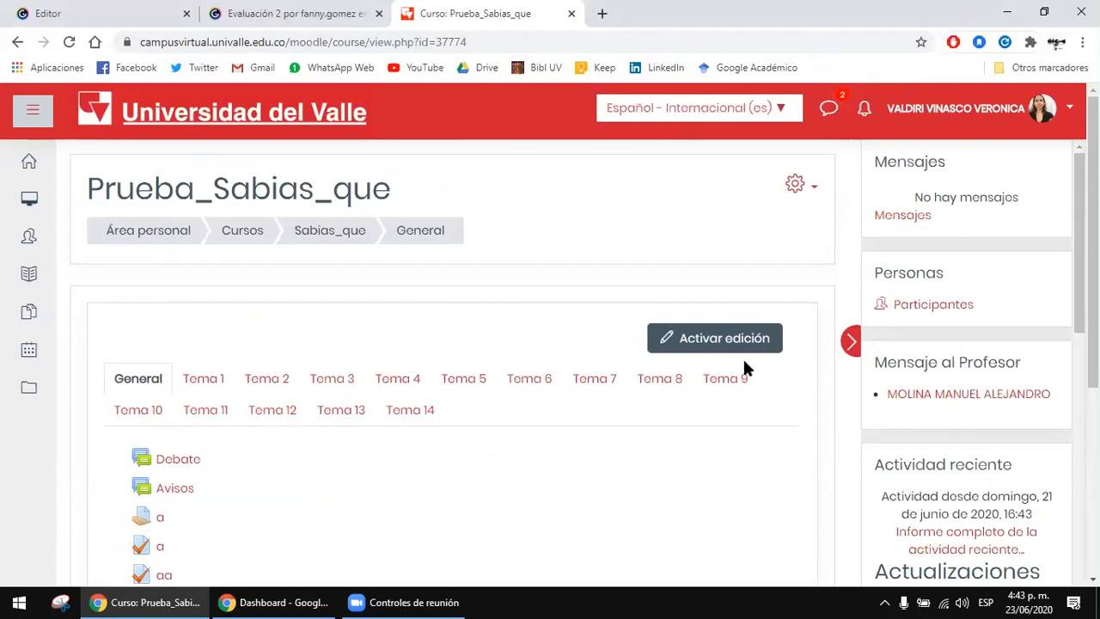
click(404, 602)
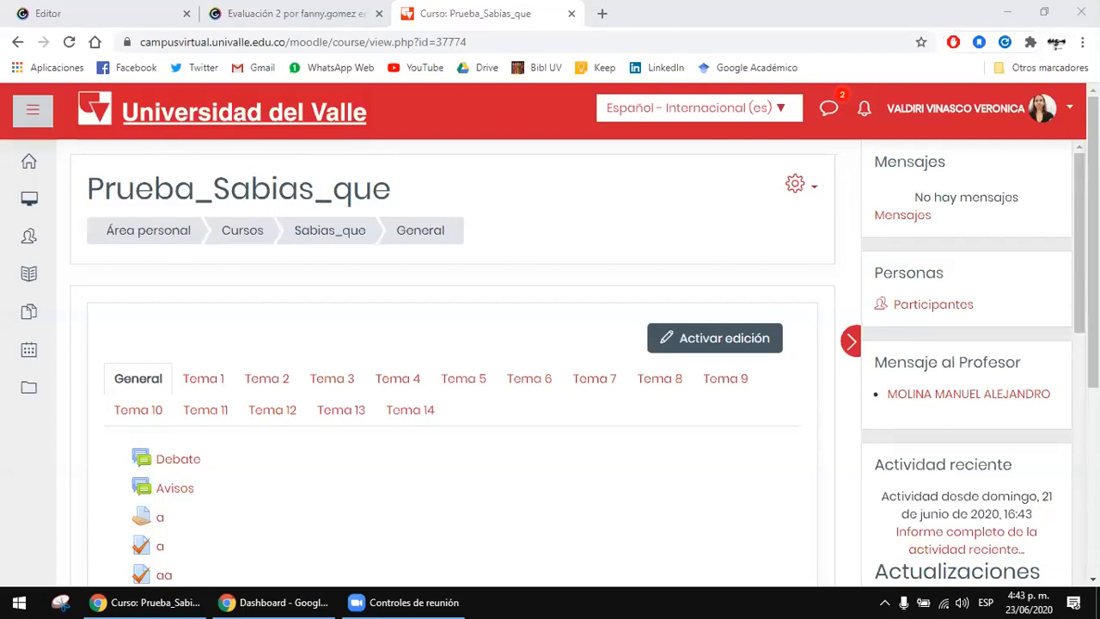
scroll(630, 427, down, 2)
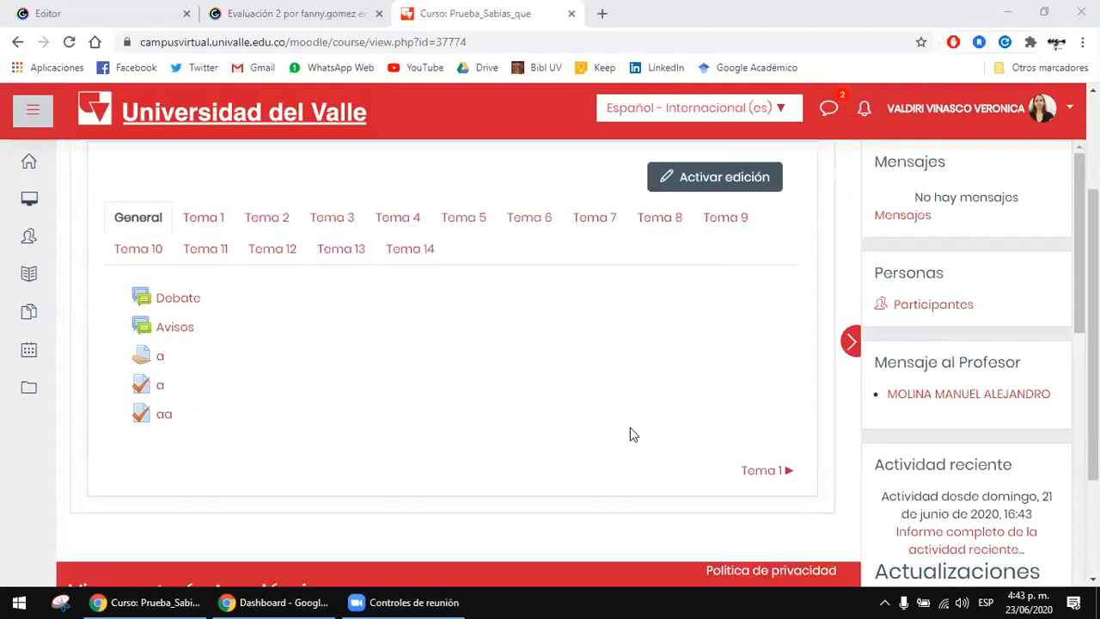
scroll(577, 441, up, 2)
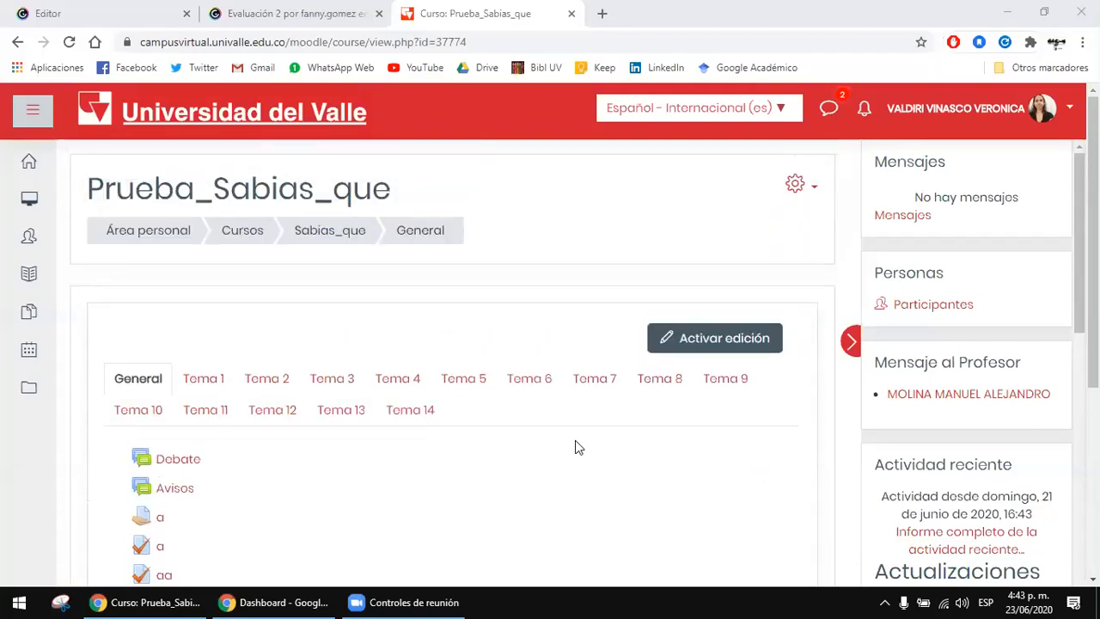
Step: Turn on editing mode for the Prueba_Sabias_que course
scroll(576, 441, down, 1)
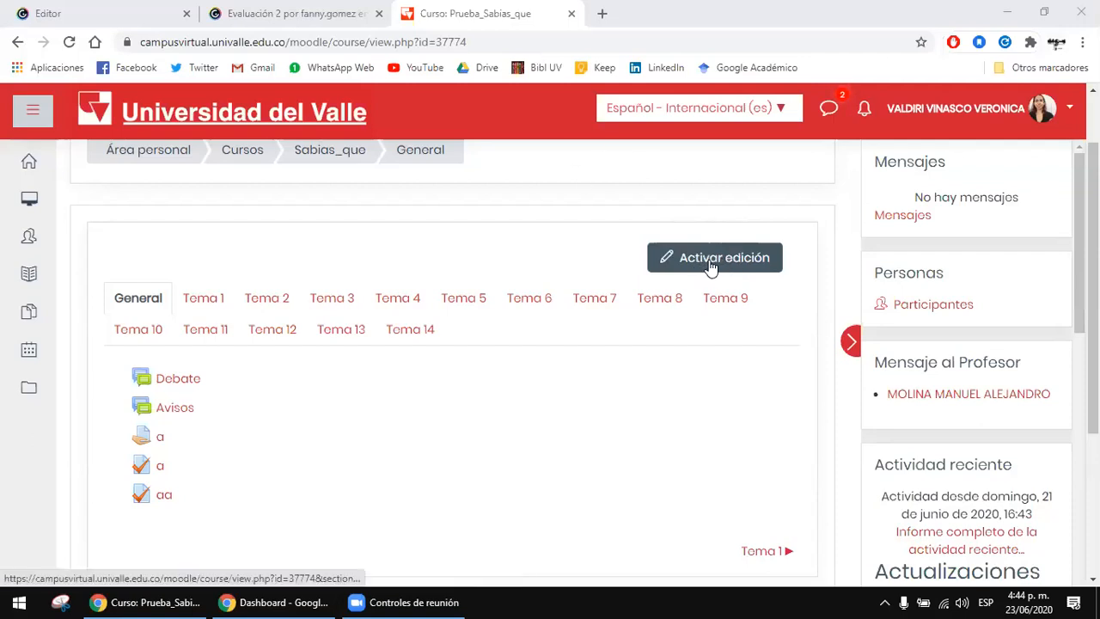
click(750, 265)
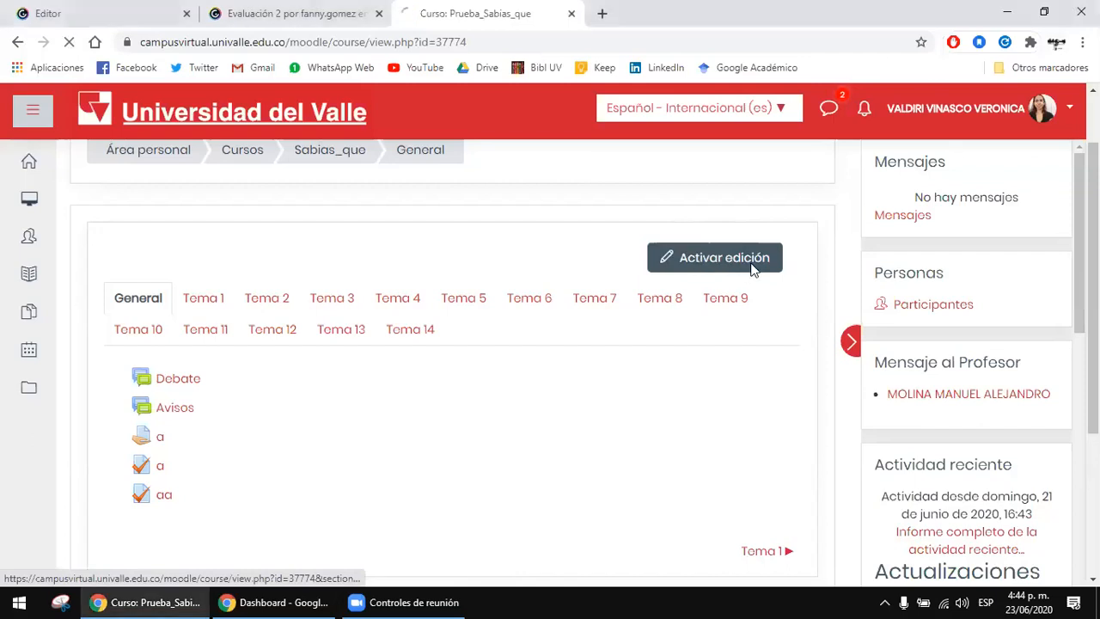
click(387, 599)
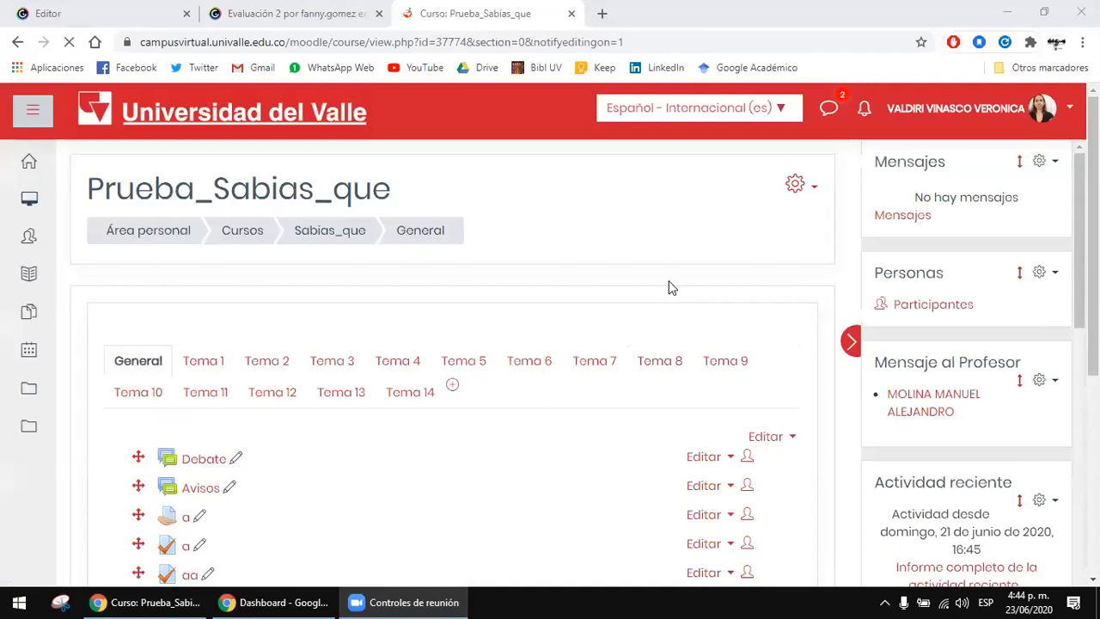
Step: Open the chooser for adding an activity or resource to the course's General section
scroll(672, 288, down, 1)
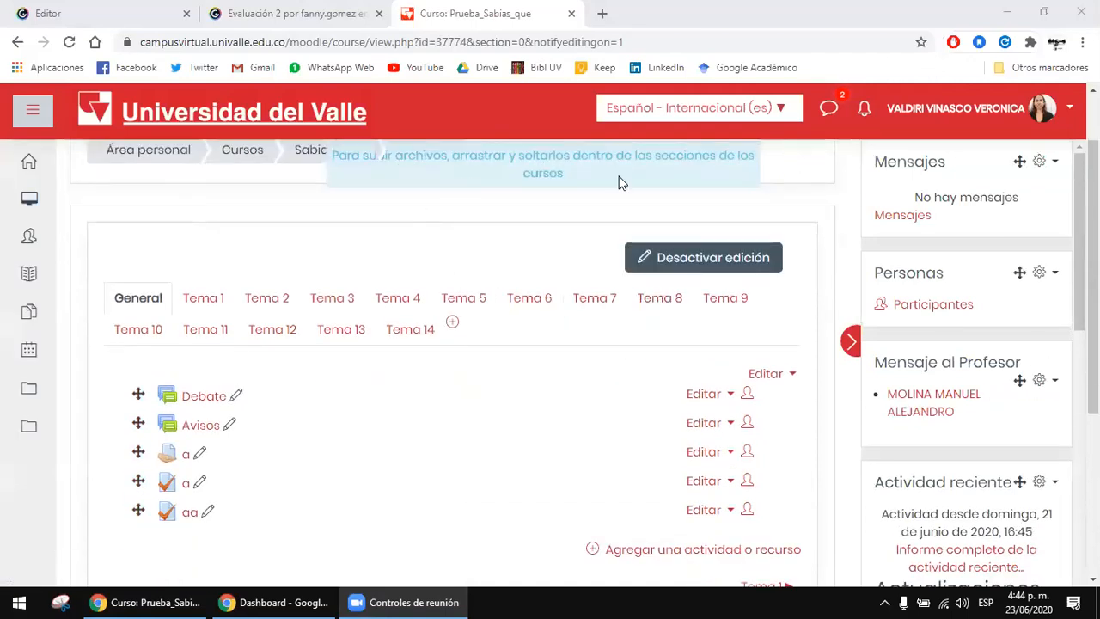
scroll(543, 381, down, 1)
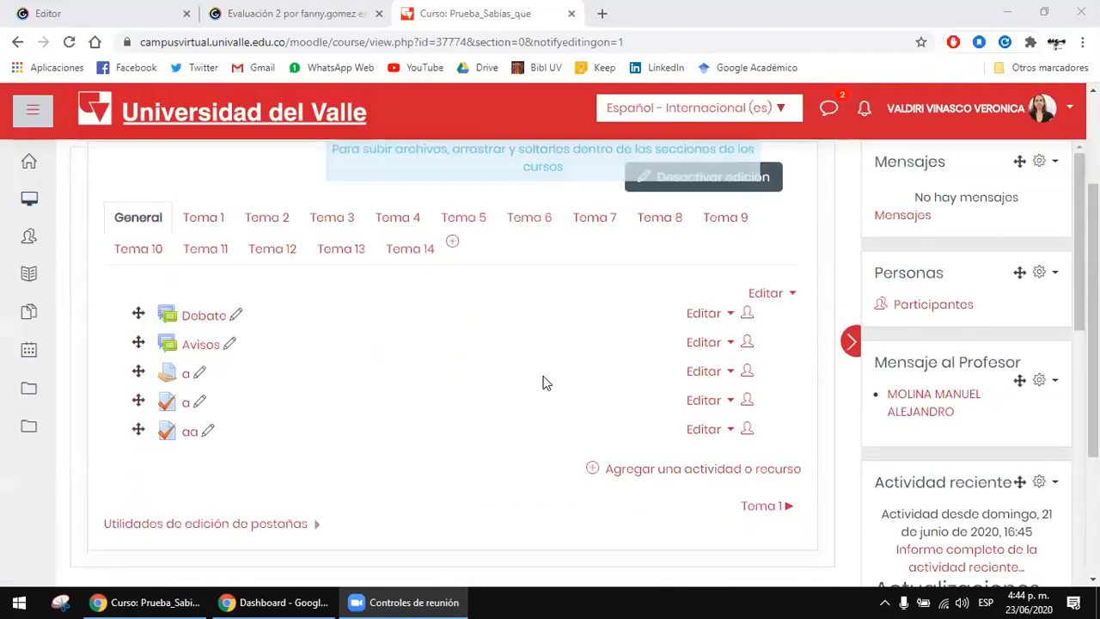
scroll(543, 381, down, 1)
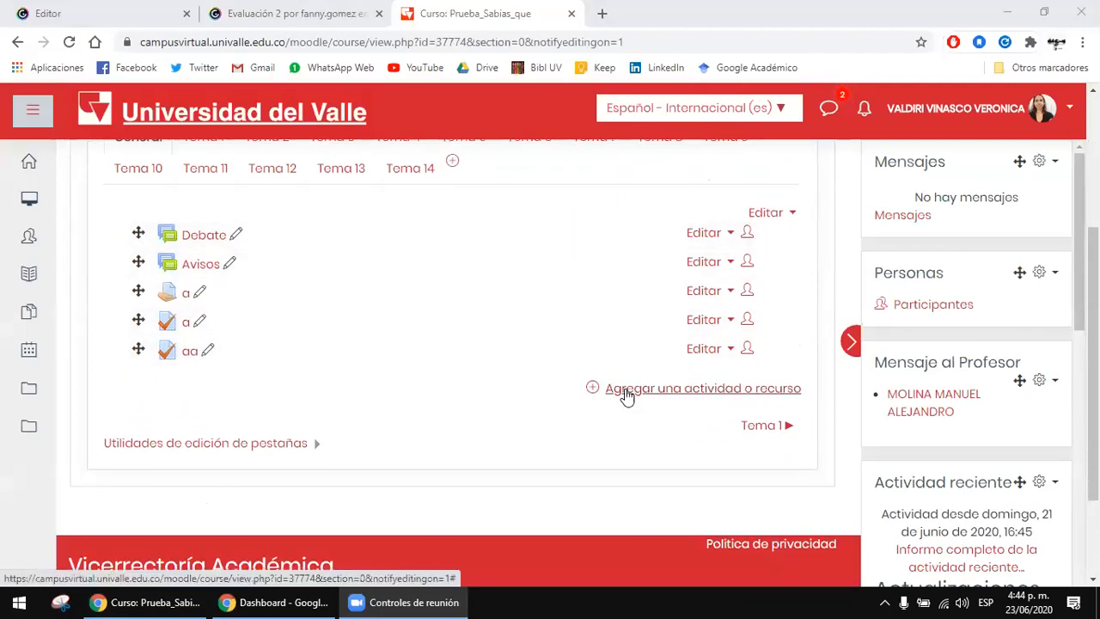
click(627, 394)
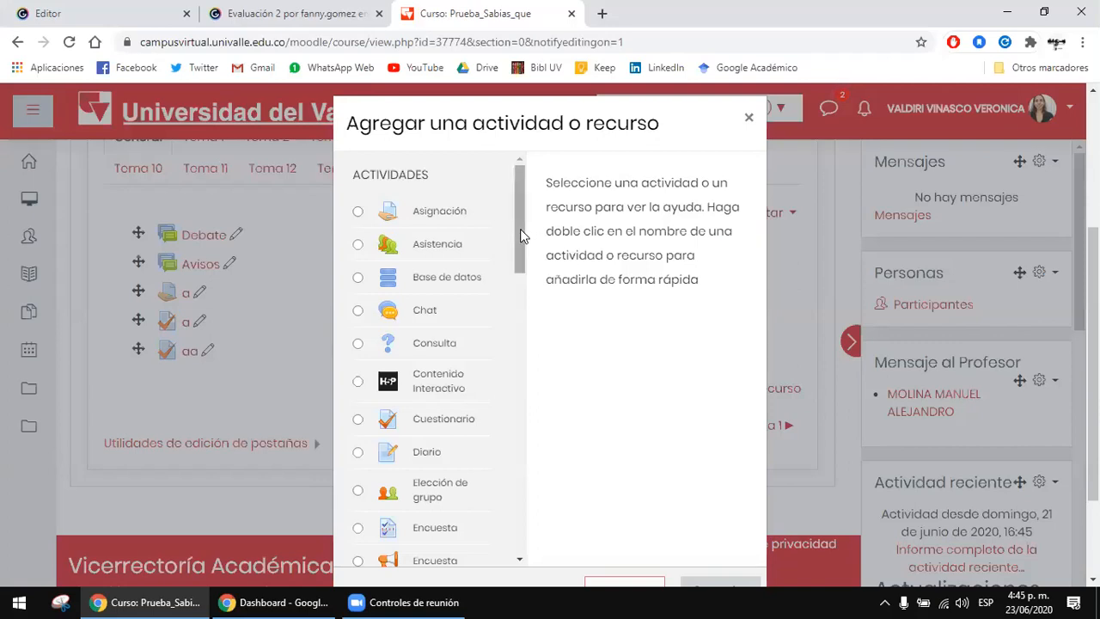
Step: Look through the activities and resources offered in the chooser, from Asignación to URL
mouse_move(521, 233)
mouse_down()
mouse_move(526, 245)
mouse_move(522, 222)
mouse_up()
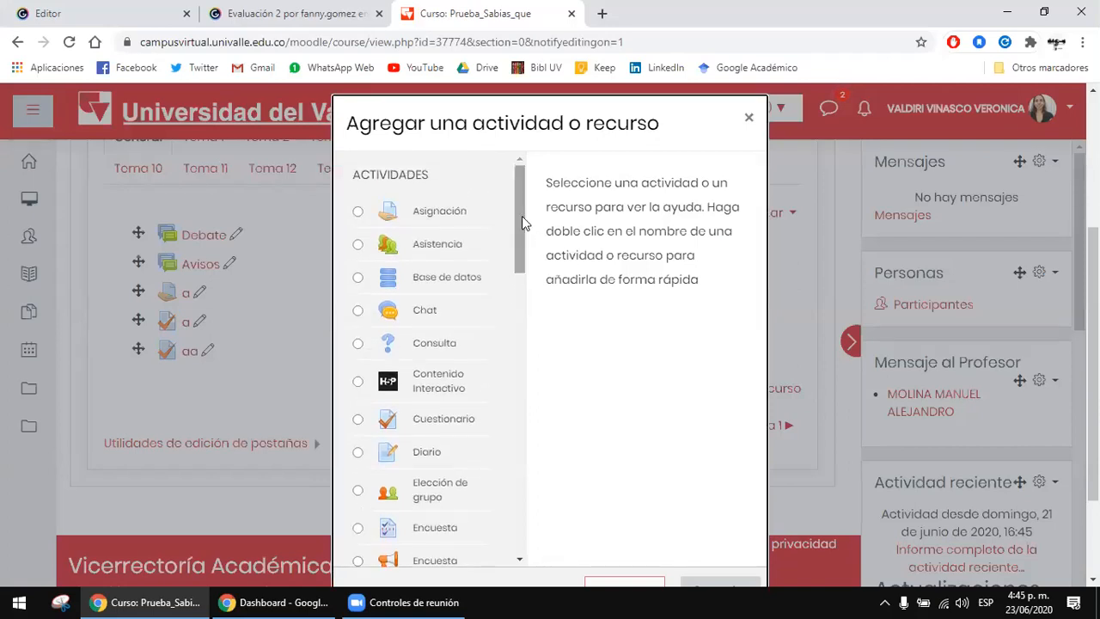
drag(520, 217, 570, 459)
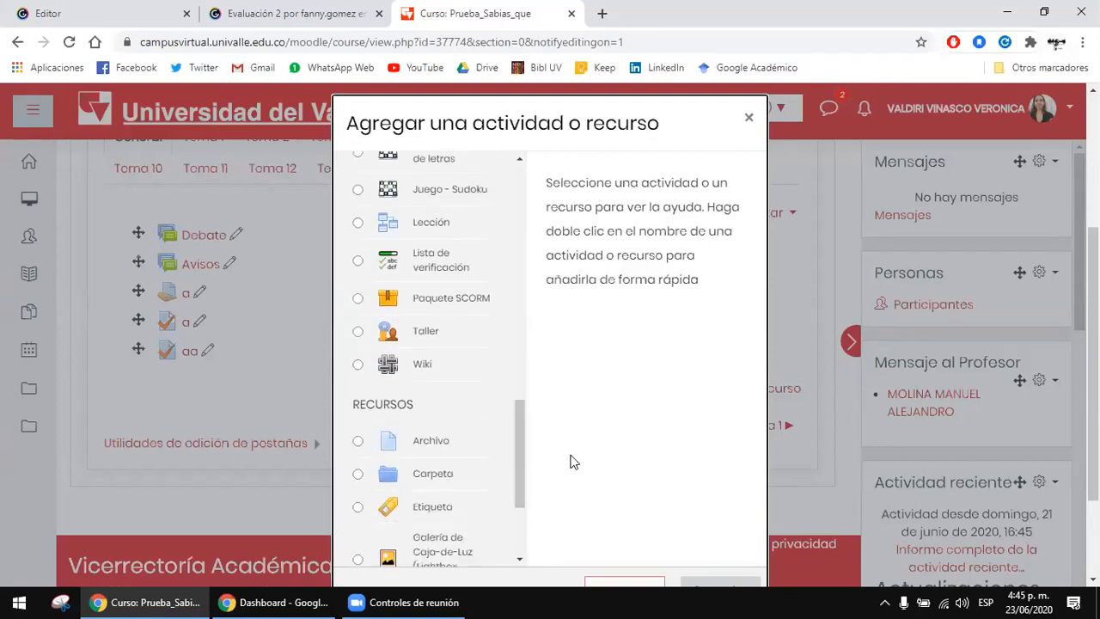
drag(521, 423, 527, 490)
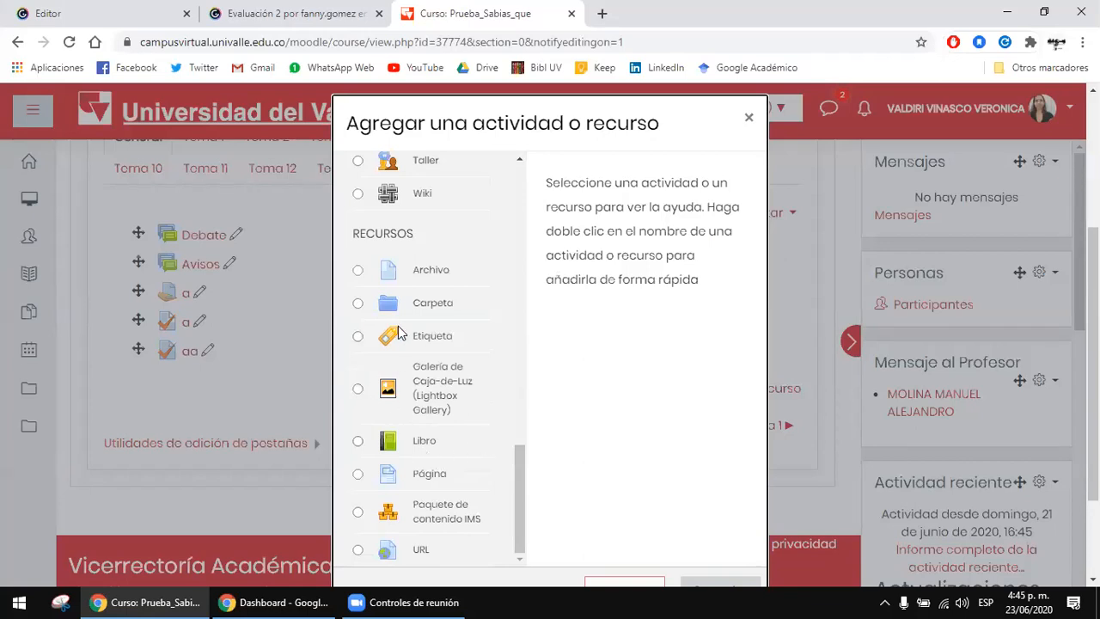
scroll(520, 481, up, 1)
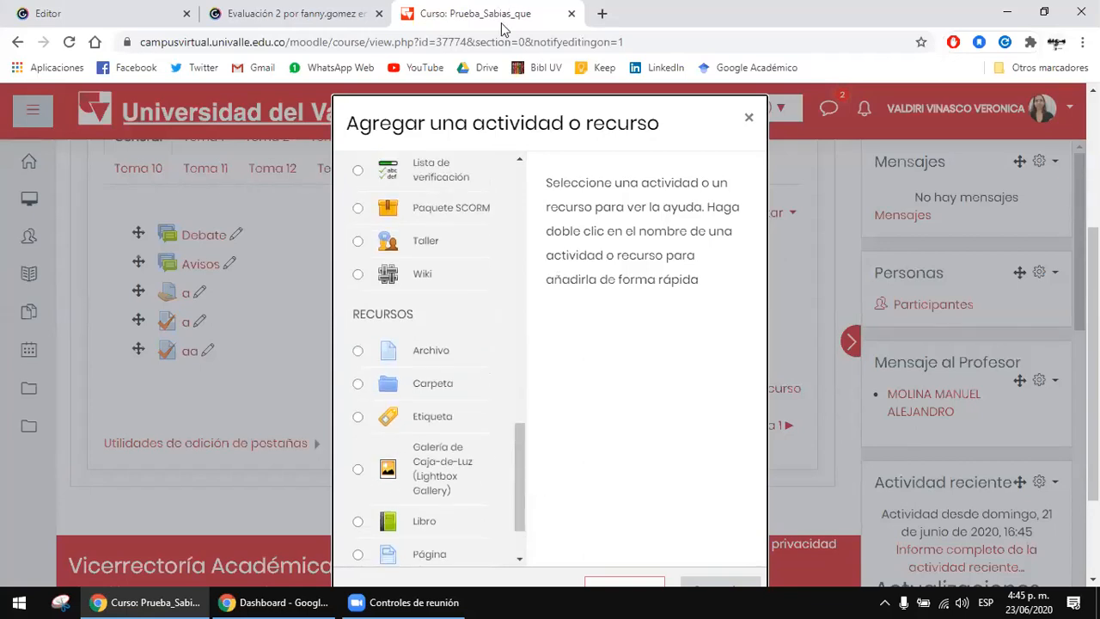
scroll(520, 418, down, 2)
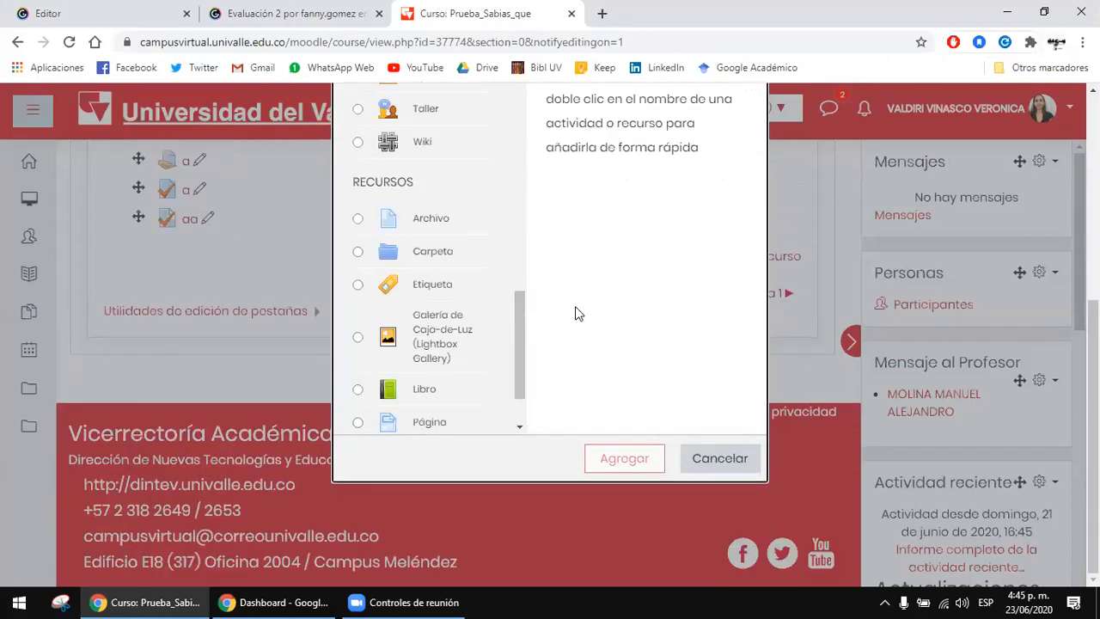
scroll(575, 312, up, 3)
scroll(525, 361, up, 4)
scroll(526, 361, up, 3)
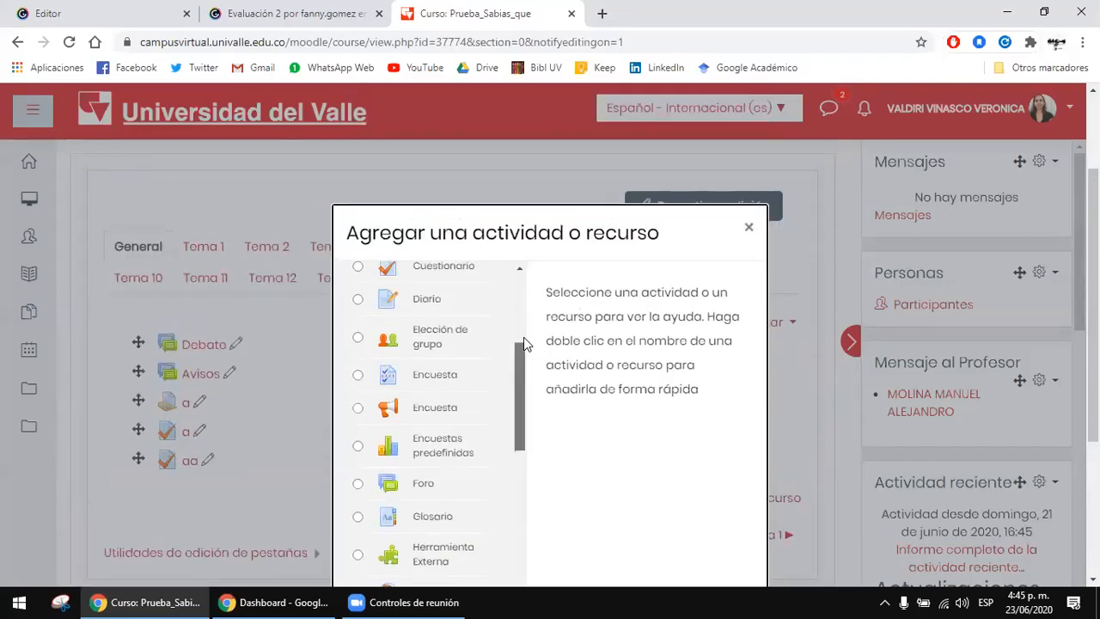
scroll(591, 325, down, 1)
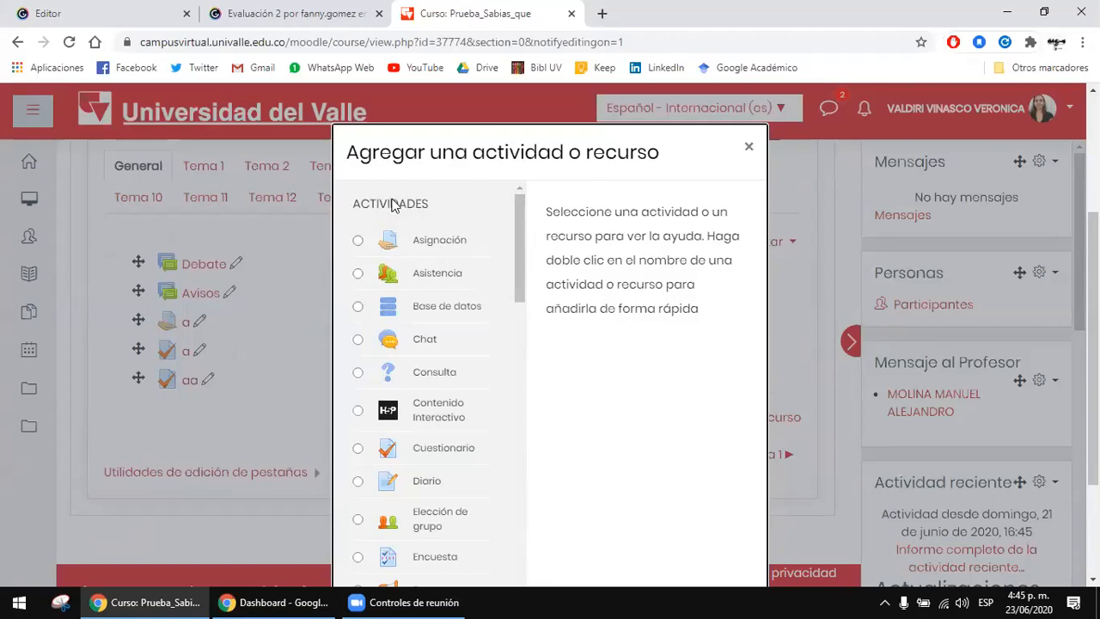
Step: Add an Asignación activity to the General section
click(448, 246)
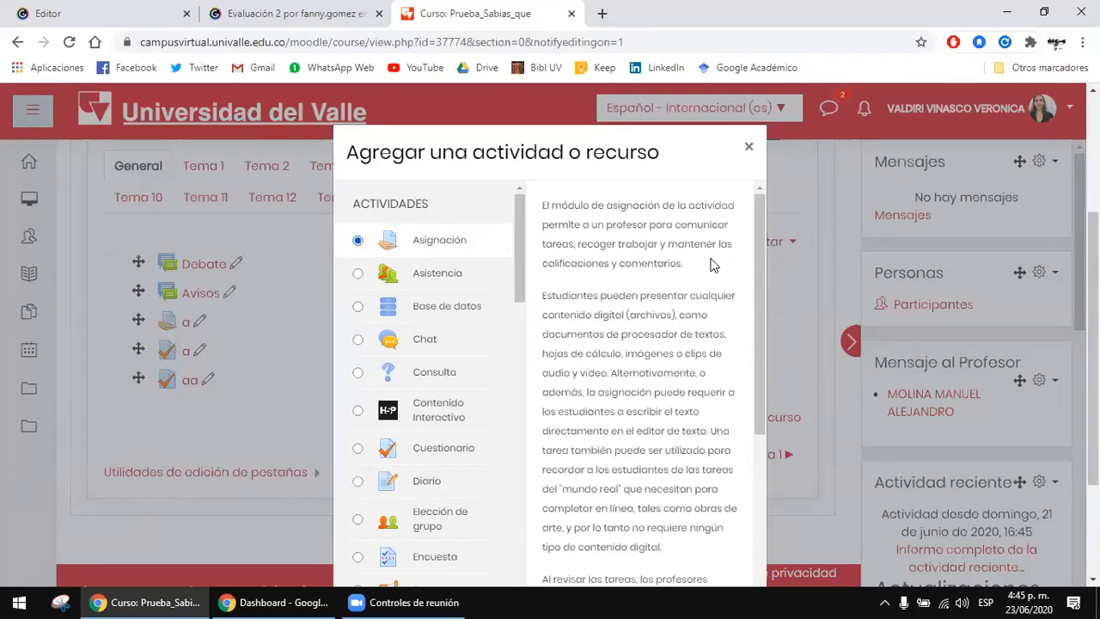
scroll(787, 318, down, 1)
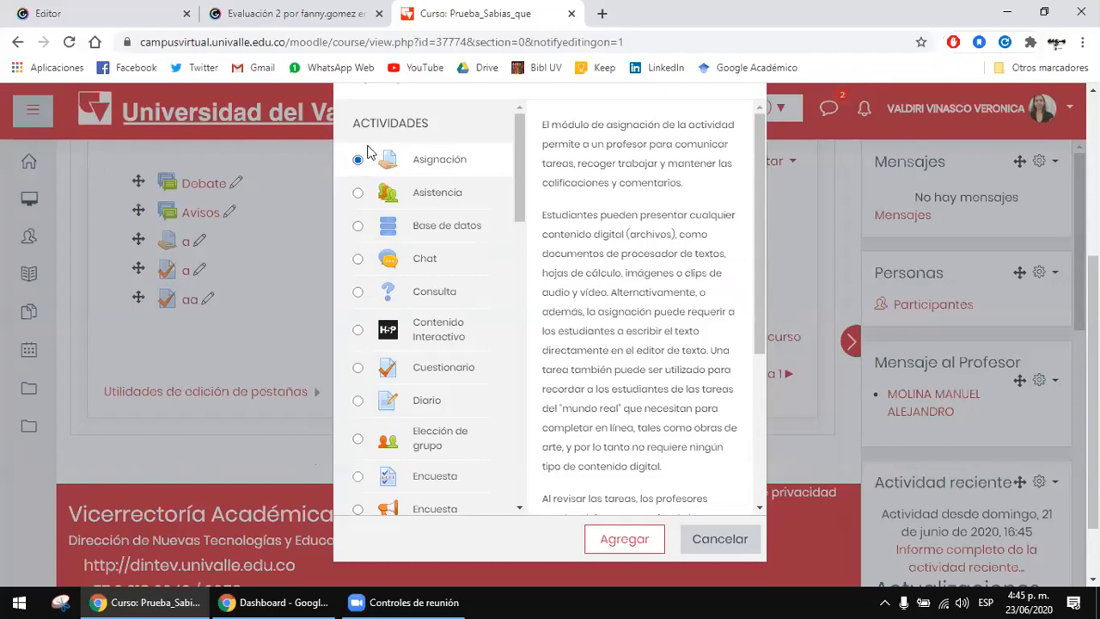
click(636, 538)
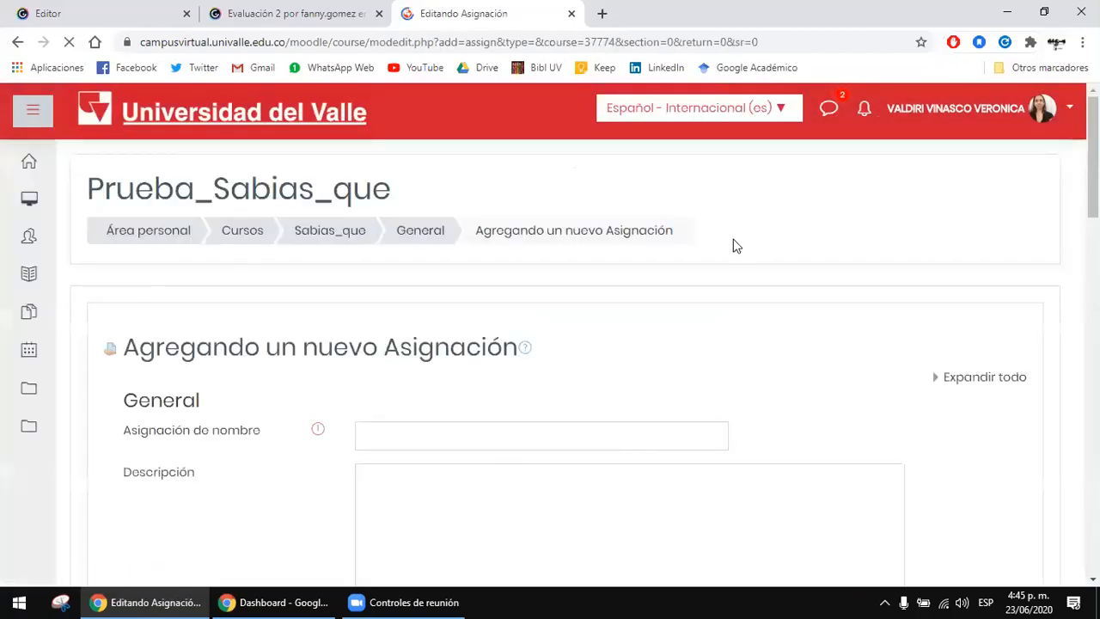
Step: Name the new assignment "Asignación de prueba"
scroll(735, 246, down, 1)
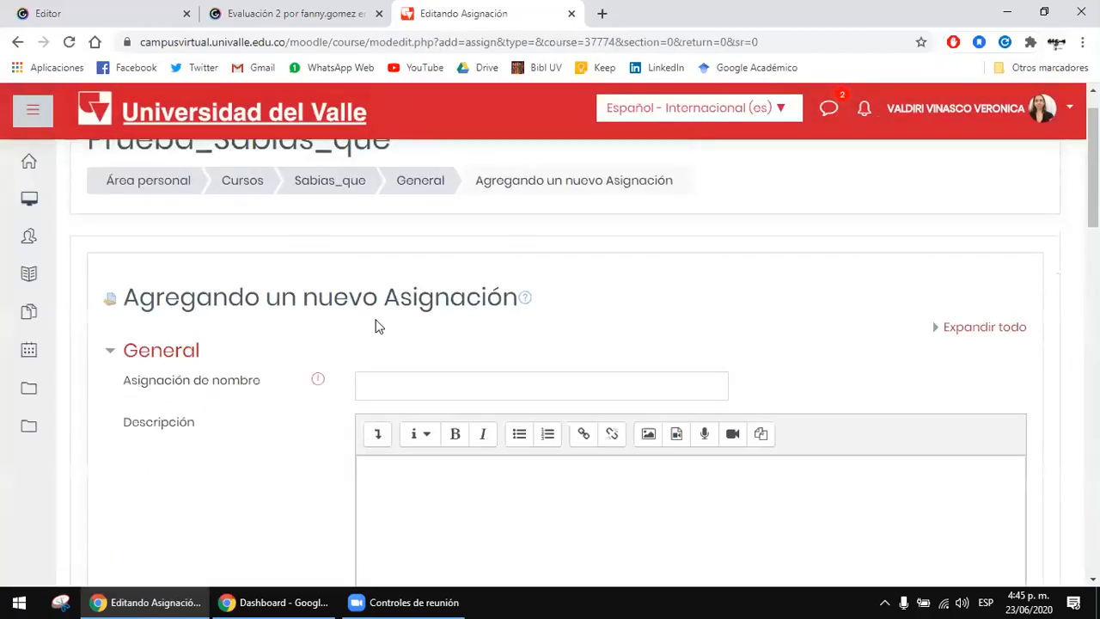
scroll(772, 290, down, 1)
drag(261, 216, 410, 215)
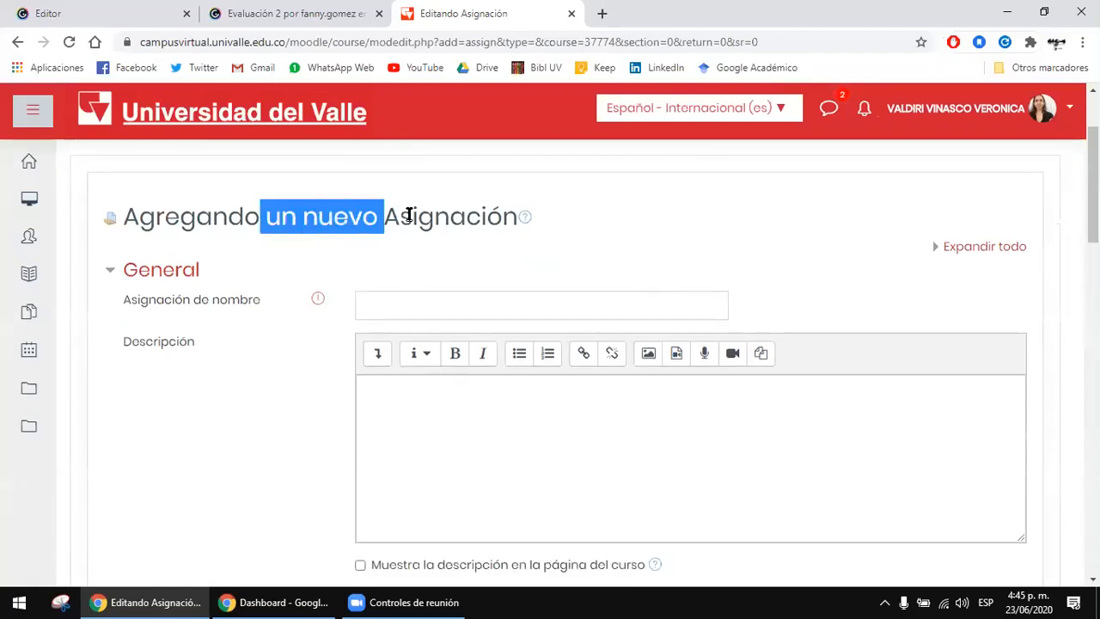
click(410, 215)
scroll(990, 269, down, 1)
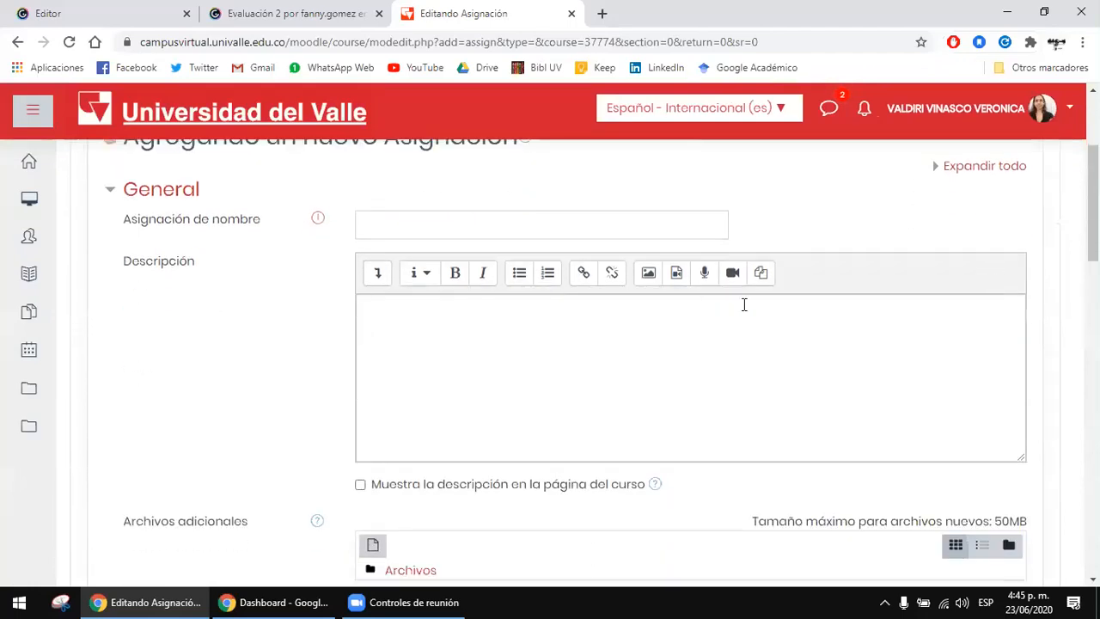
click(476, 216)
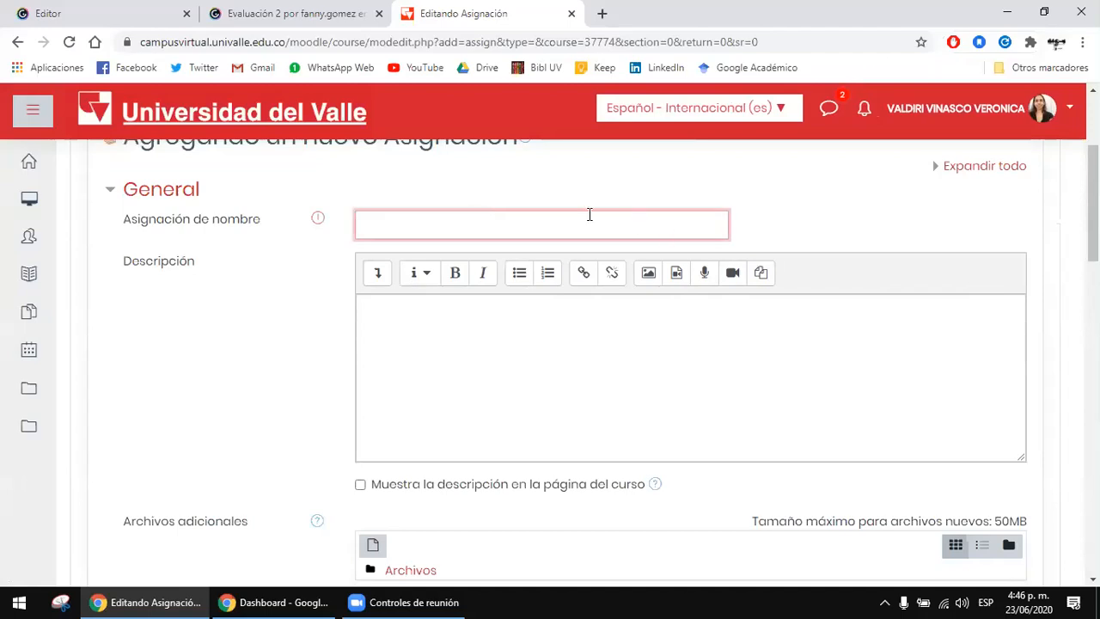
text(Asignación de prue)
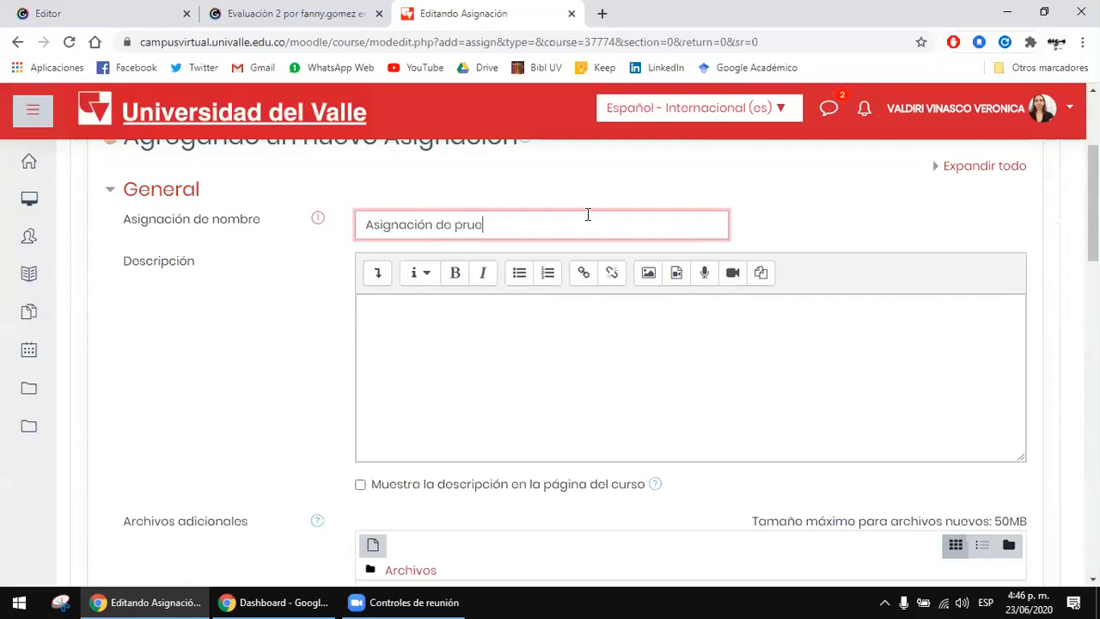
text(ba)
Step: Examine the assignment's description field, the additional files area and the start of the availability settings
scroll(579, 252, down, 2)
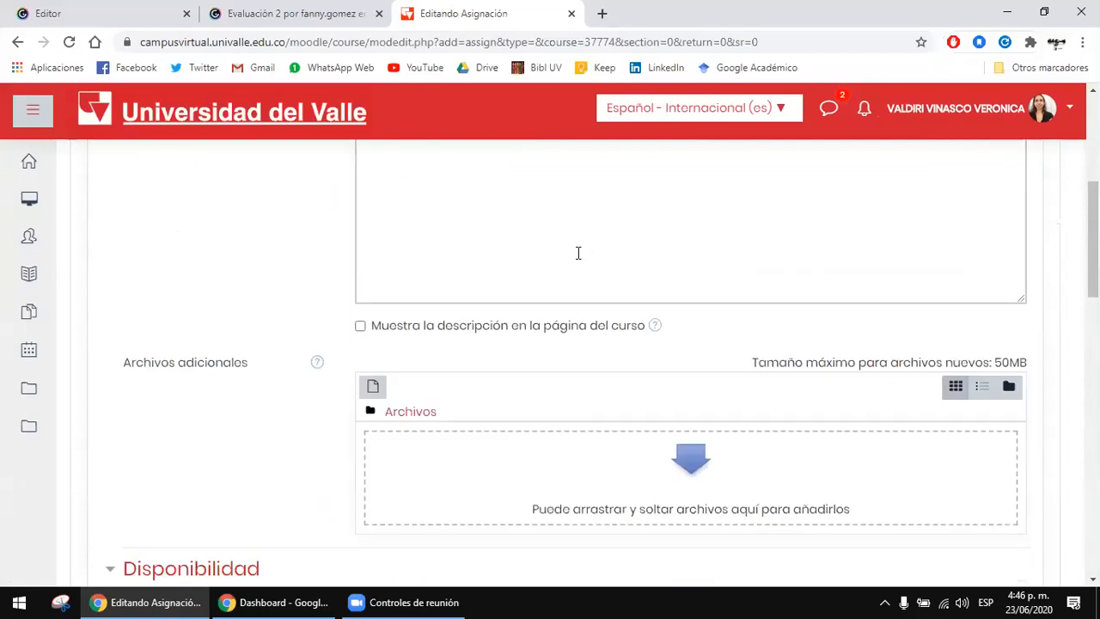
click(531, 249)
scroll(420, 263, up, 1)
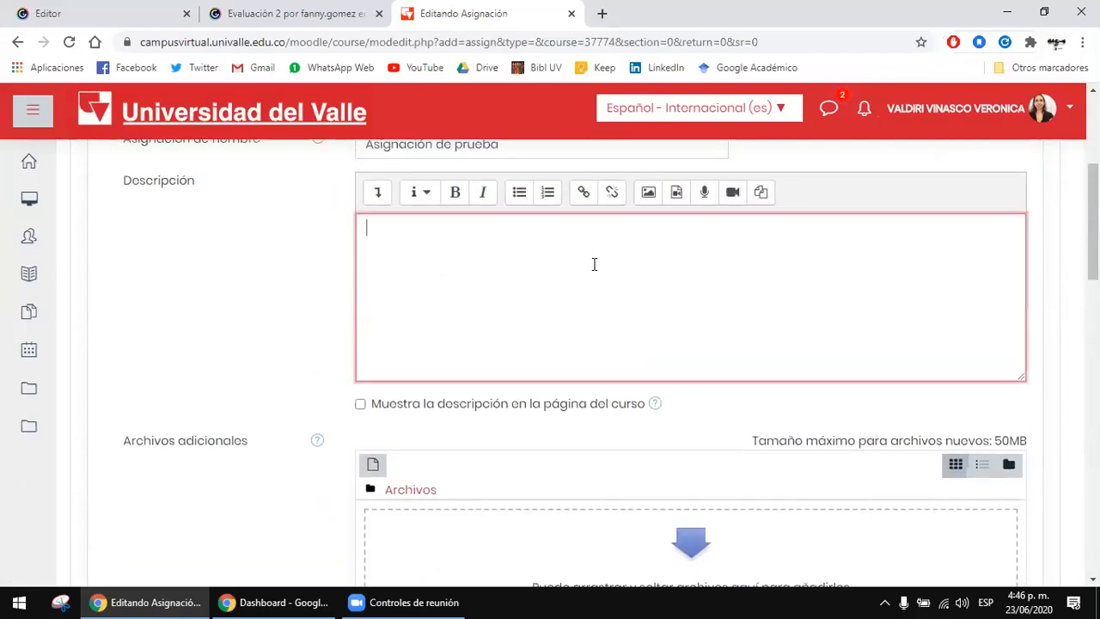
scroll(481, 283, up, 1)
scroll(481, 297, down, 1)
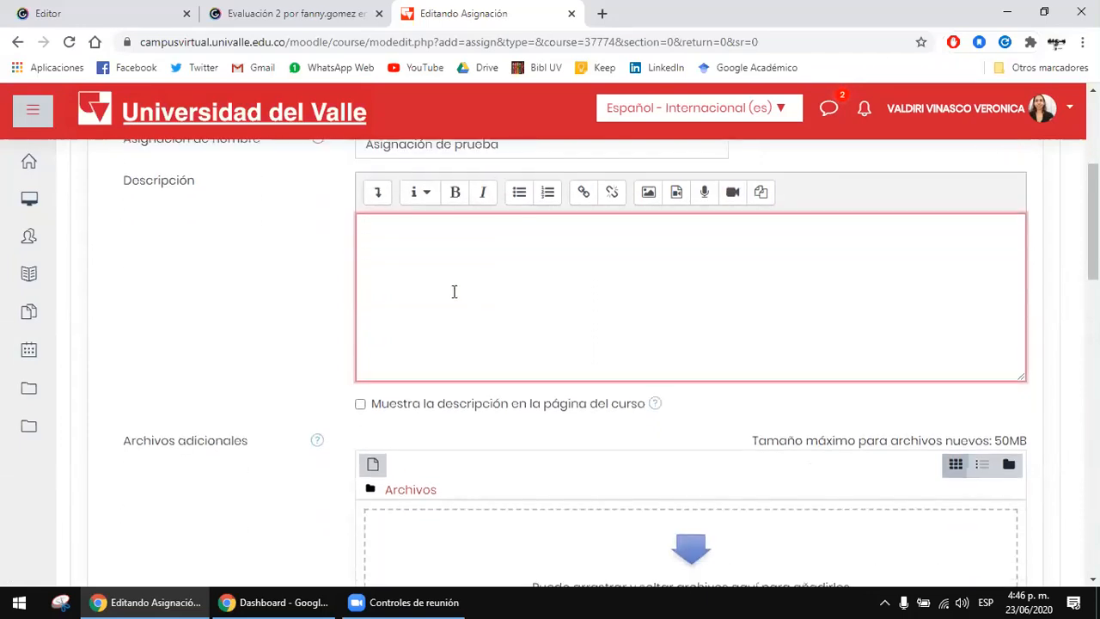
scroll(726, 259, down, 1)
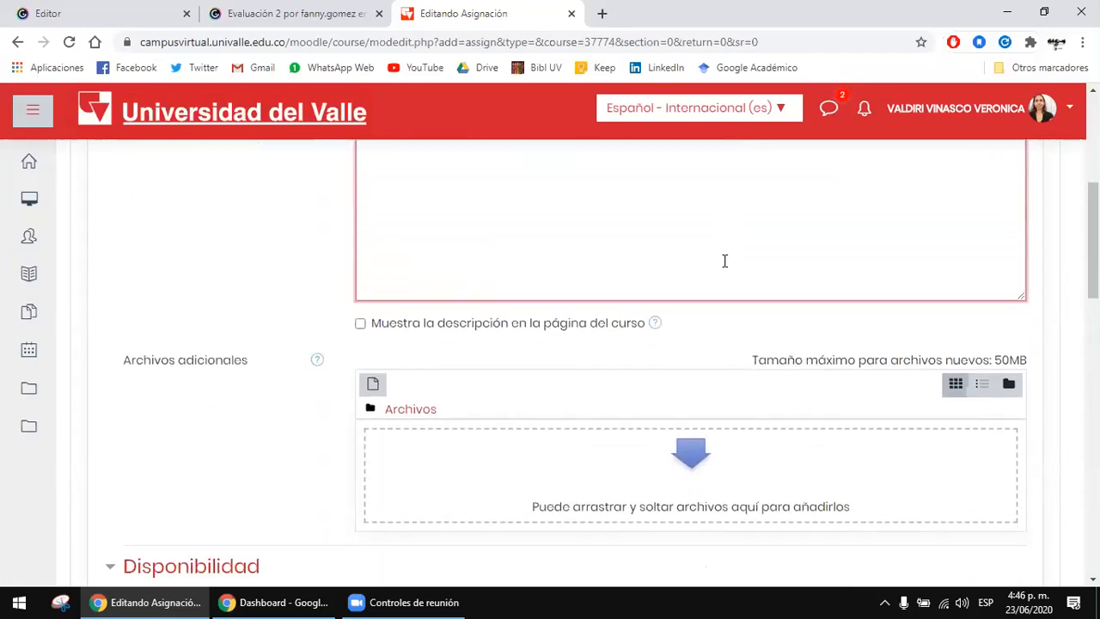
scroll(725, 260, down, 1)
scroll(725, 258, down, 1)
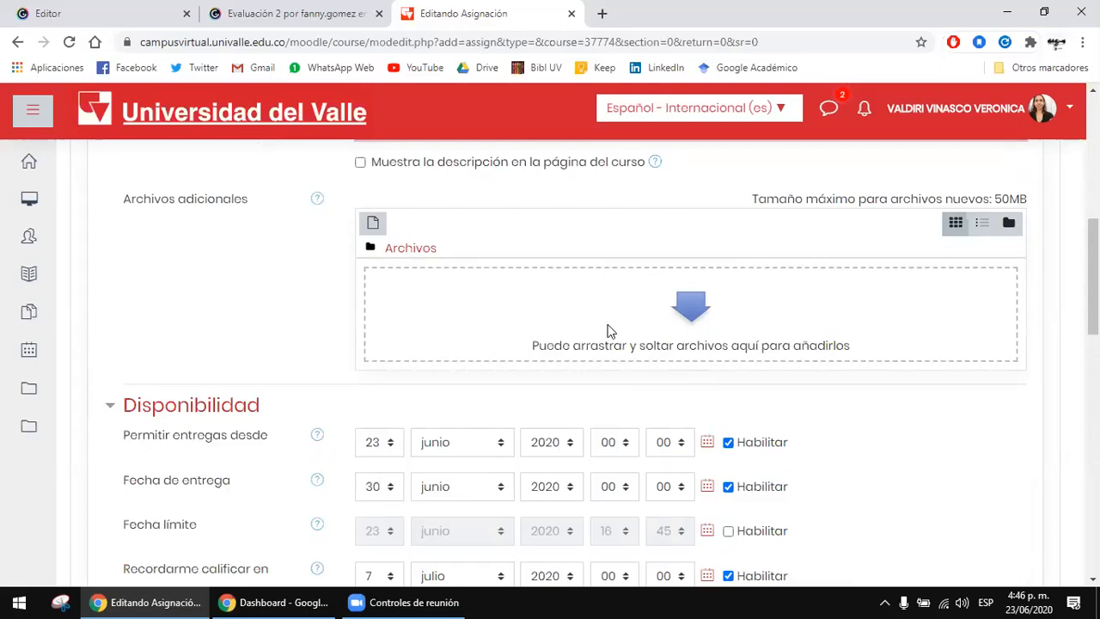
scroll(612, 332, up, 1)
scroll(619, 327, up, 2)
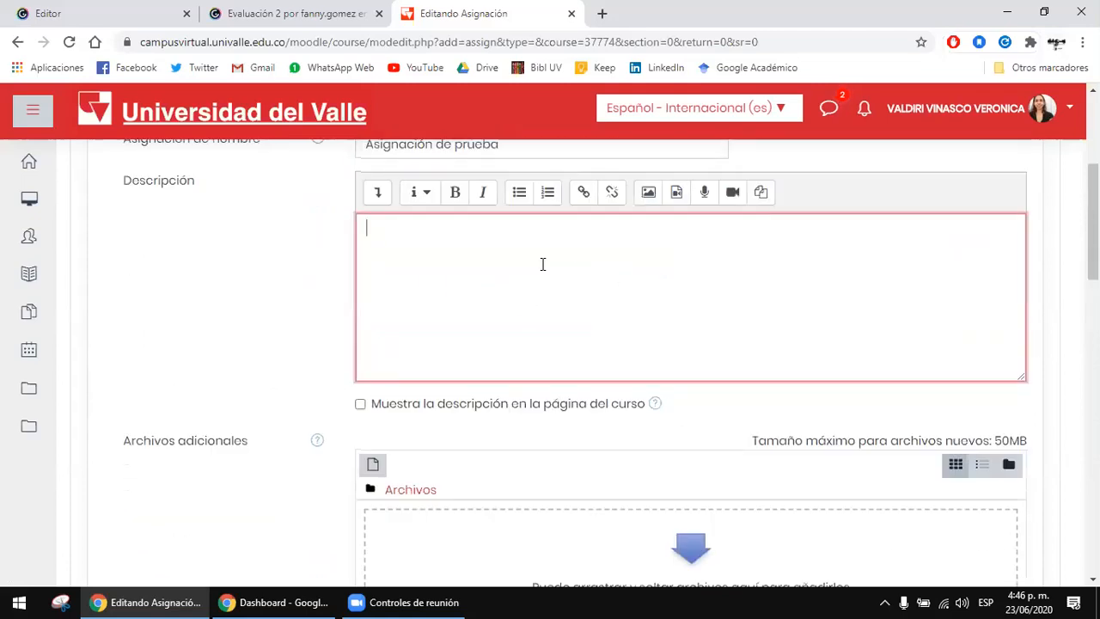
Step: Open the file picker for the additional files and check the Archivos recientes and Subir un archivo sources without choosing a file
scroll(589, 284, down, 1)
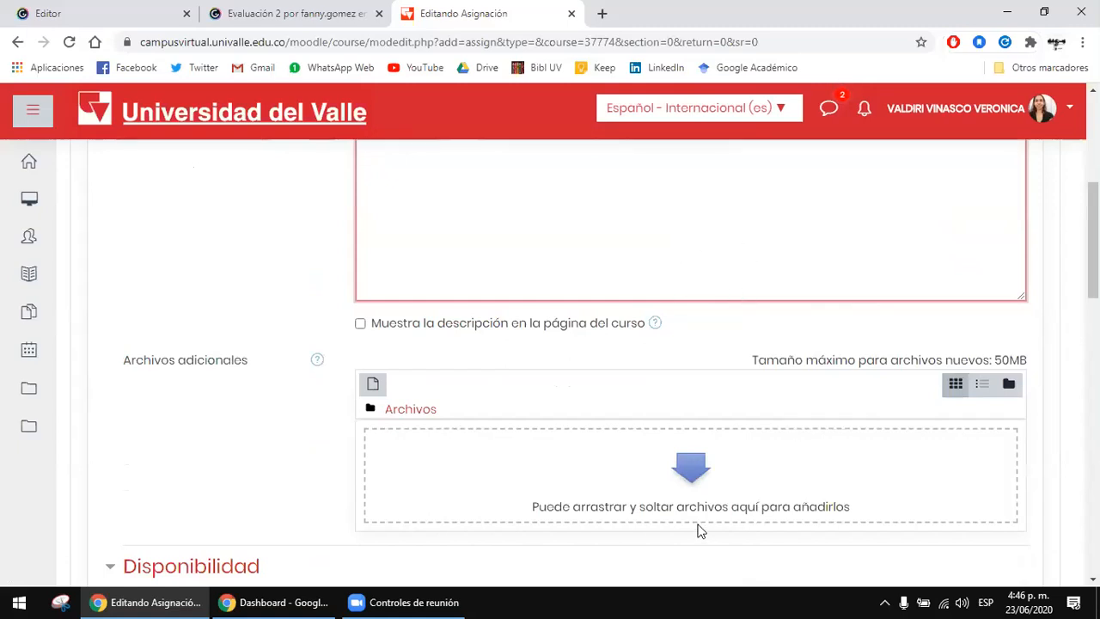
scroll(651, 483, down, 1)
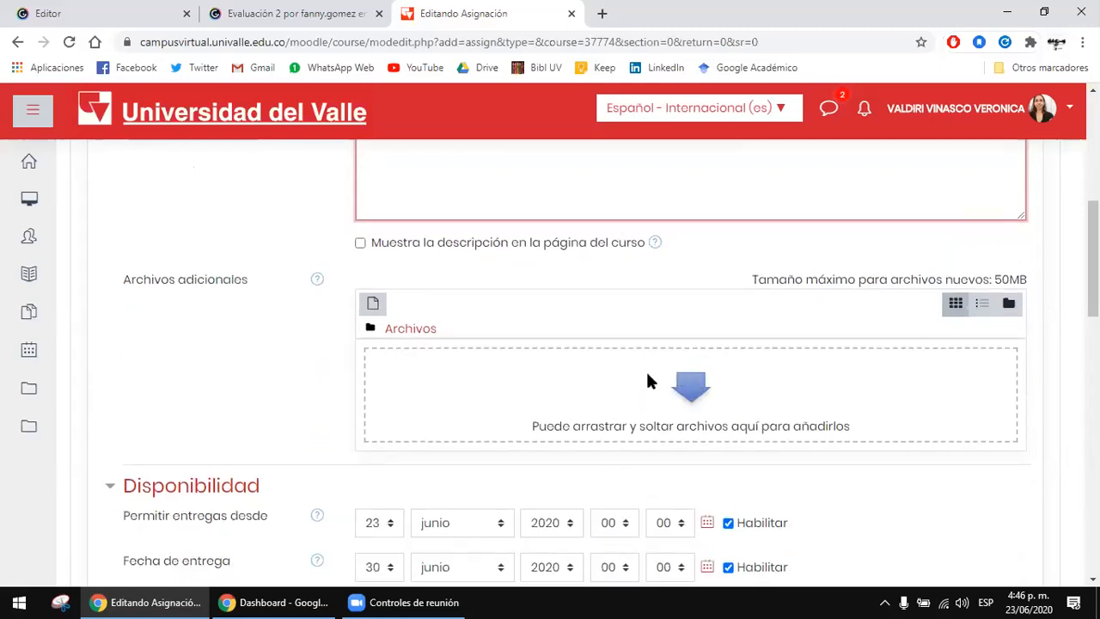
click(676, 378)
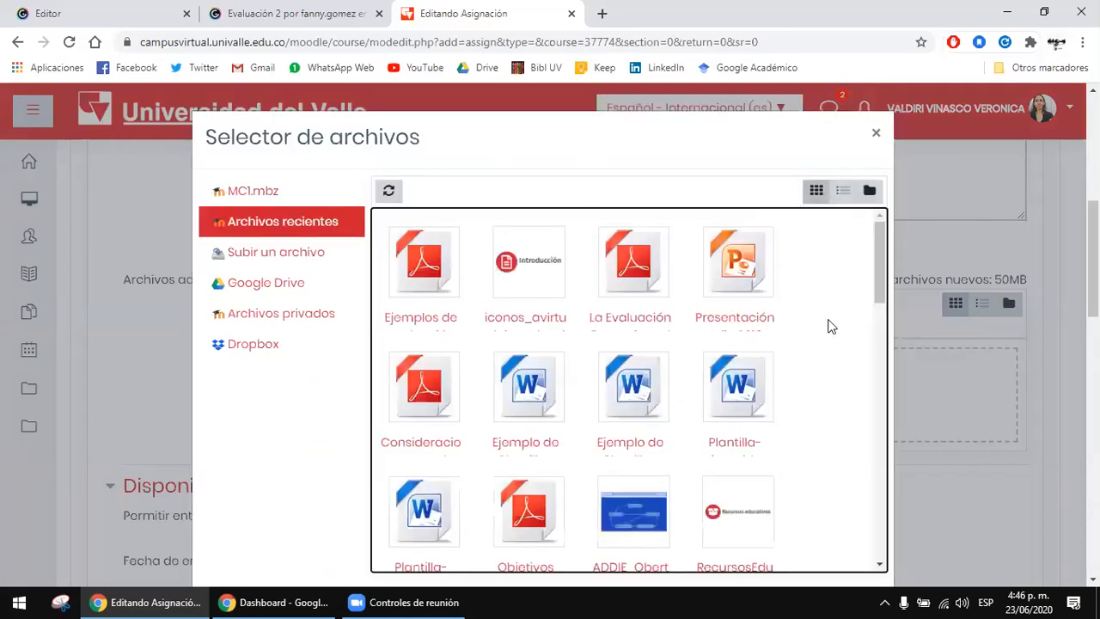
scroll(830, 327, down, 2)
scroll(832, 340, up, 2)
click(299, 260)
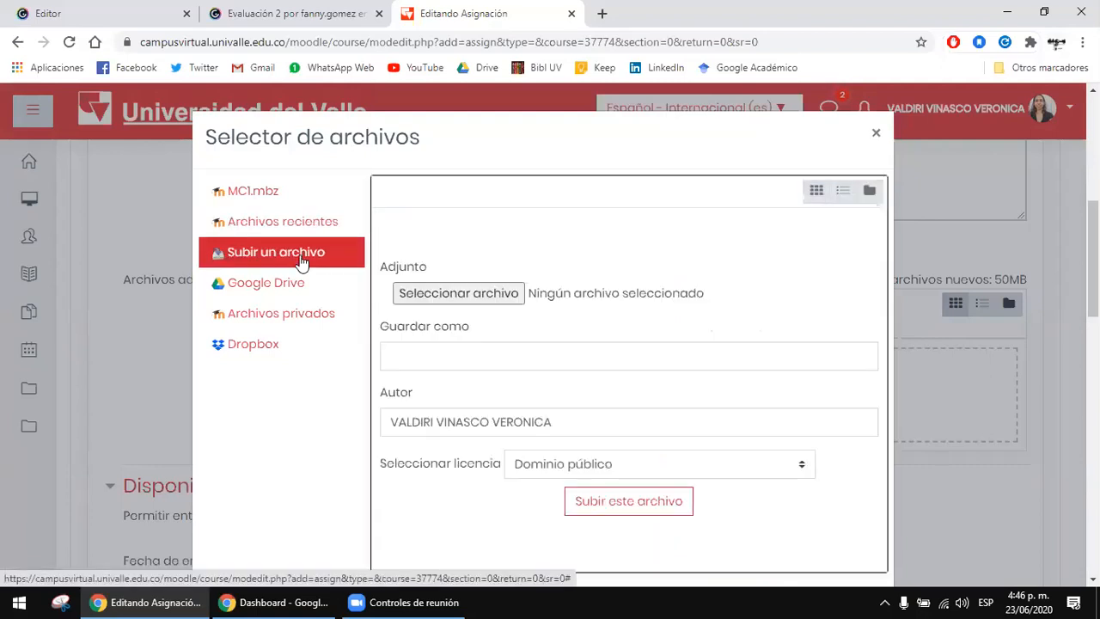
click(469, 295)
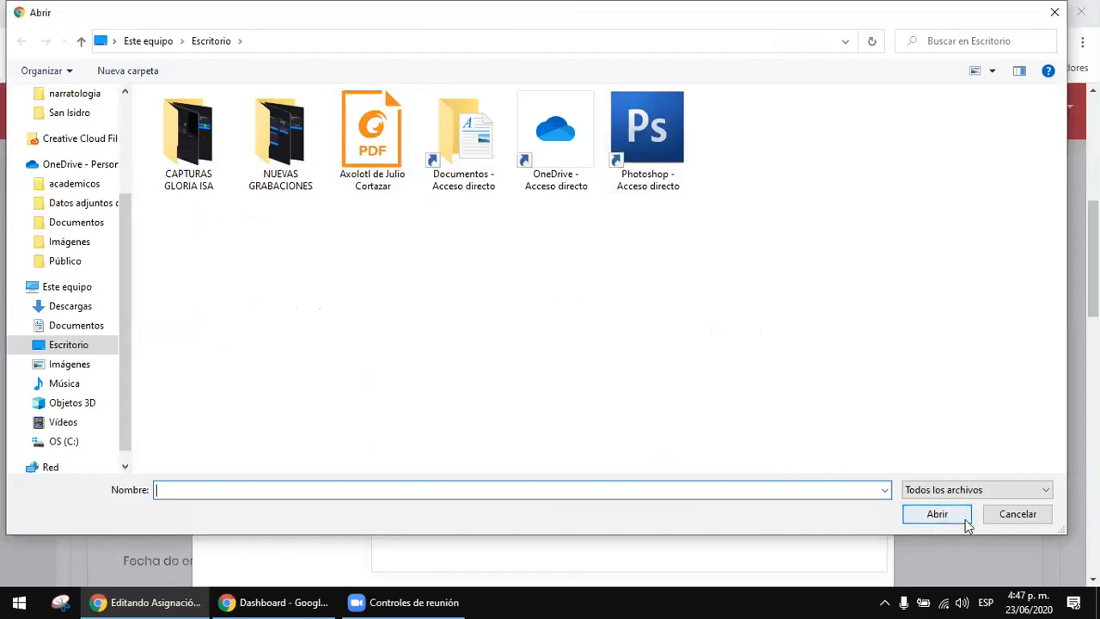
click(1015, 515)
scroll(678, 410, down, 1)
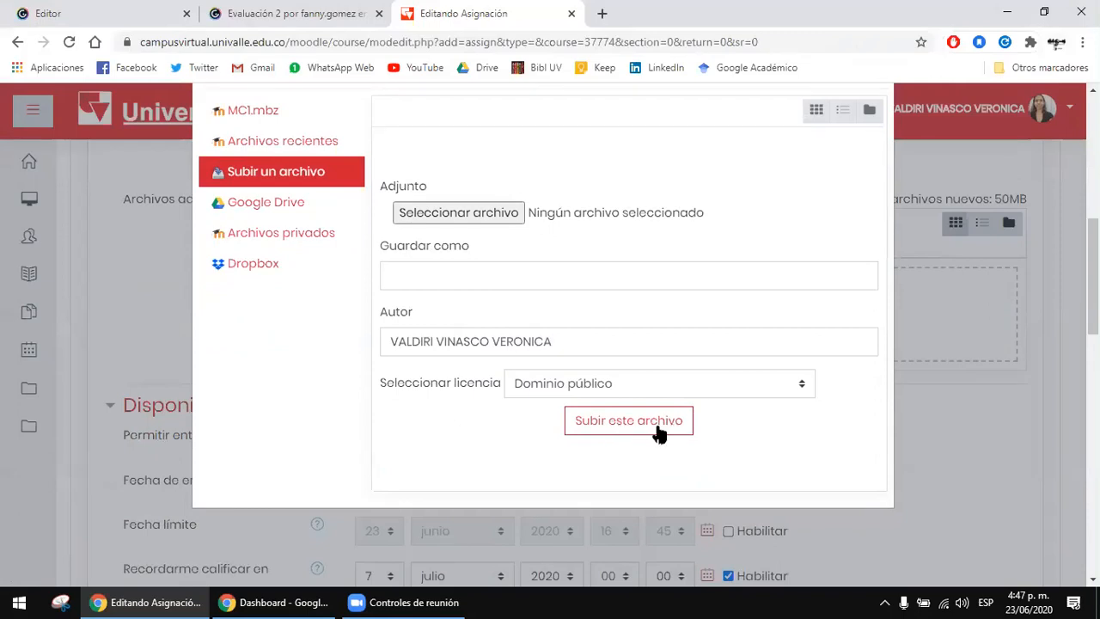
Step: View the Google Drive, Dropbox and Archivos recientes sources in the file picker and close it without adding a file
click(286, 211)
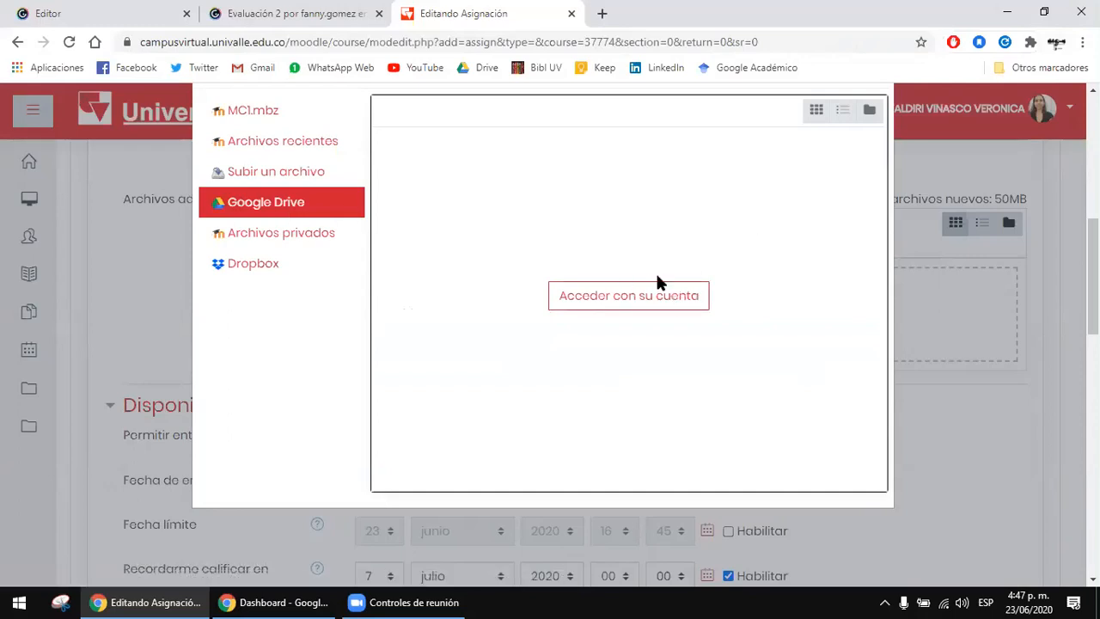
click(311, 268)
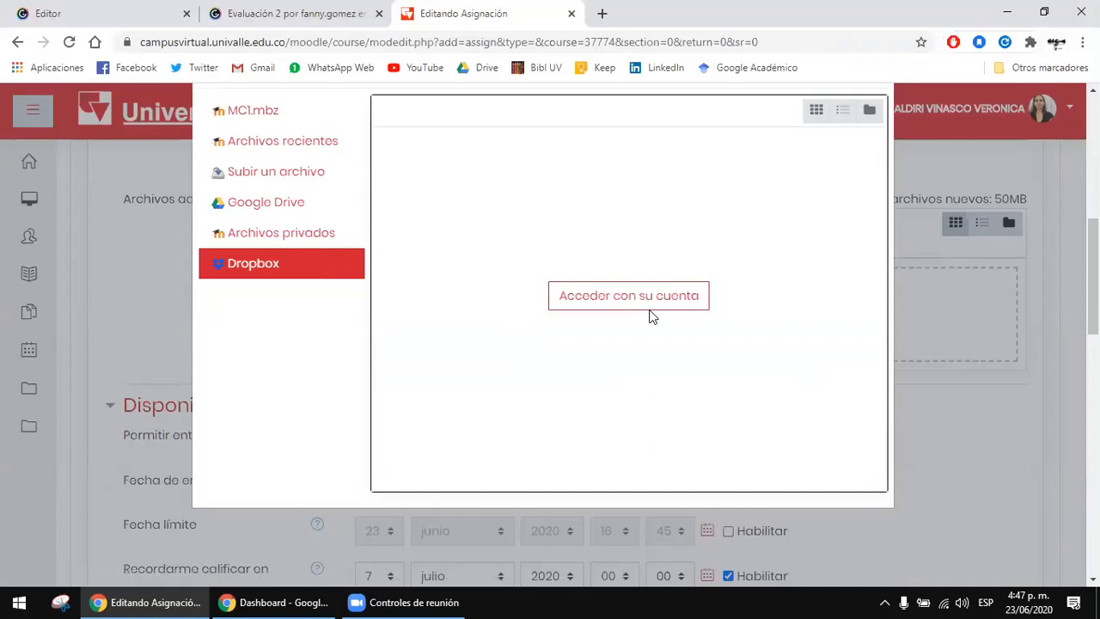
scroll(293, 258, up, 1)
click(302, 224)
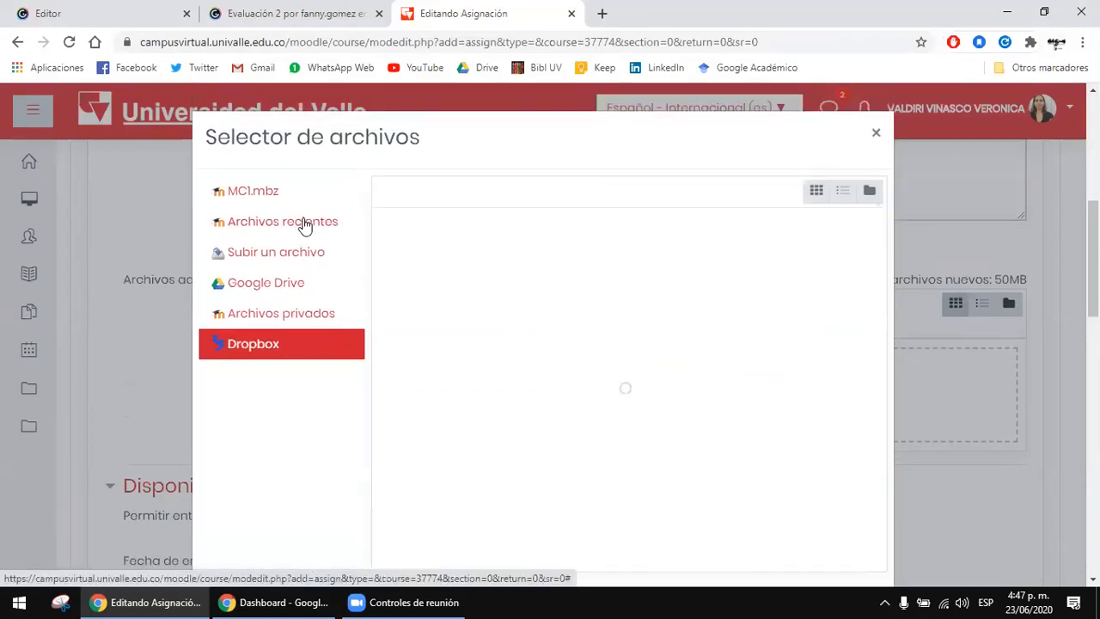
scroll(894, 352, down, 1)
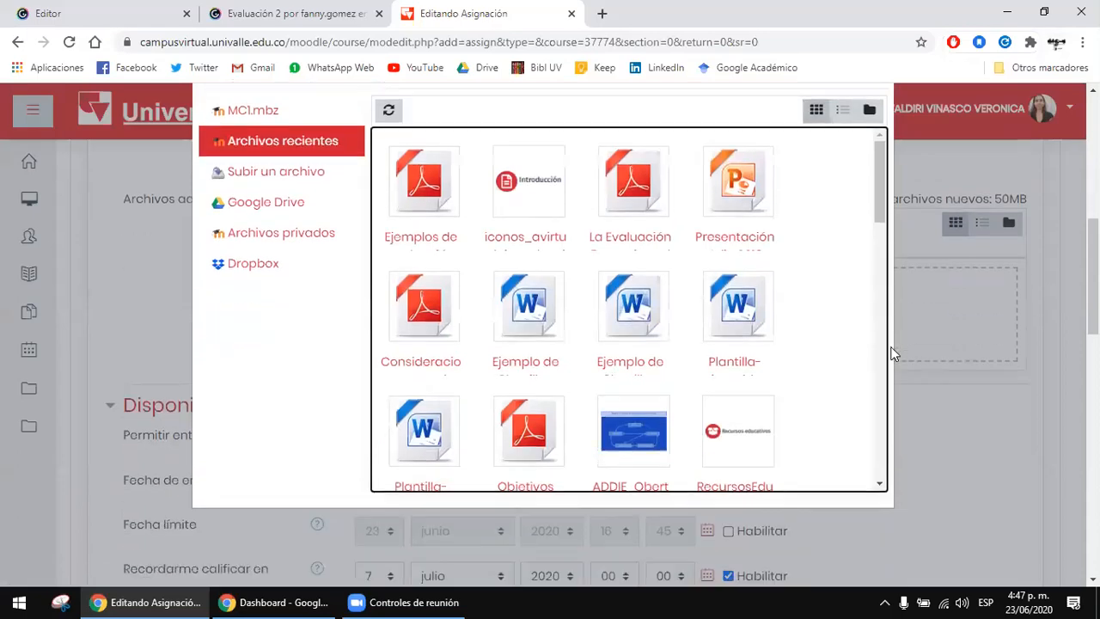
scroll(602, 215, down, 3)
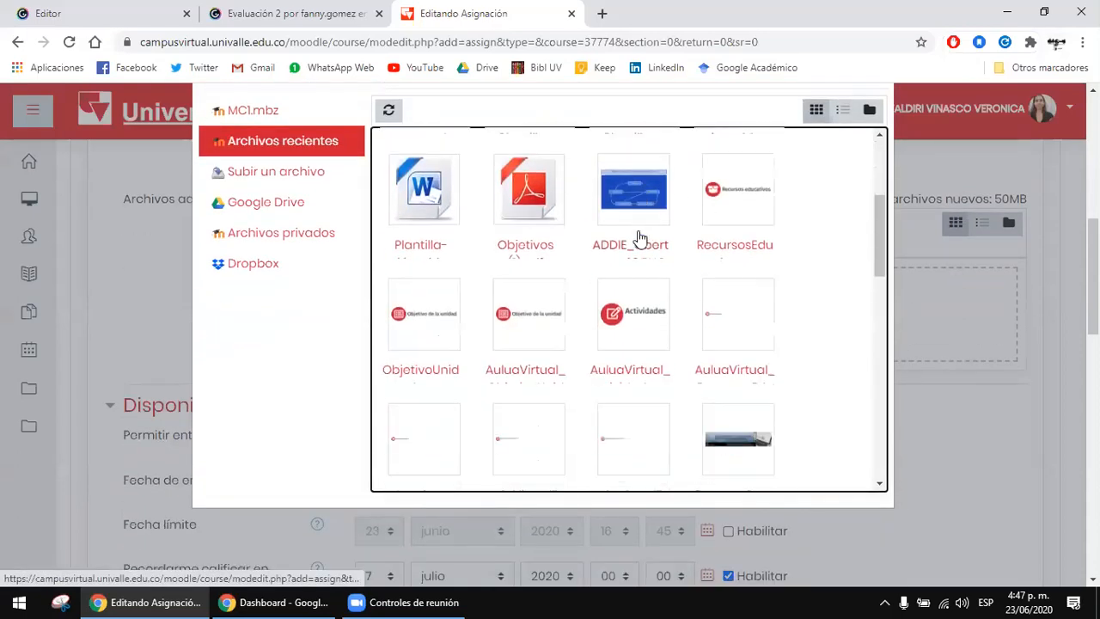
scroll(752, 209, up, 2)
scroll(997, 225, up, 2)
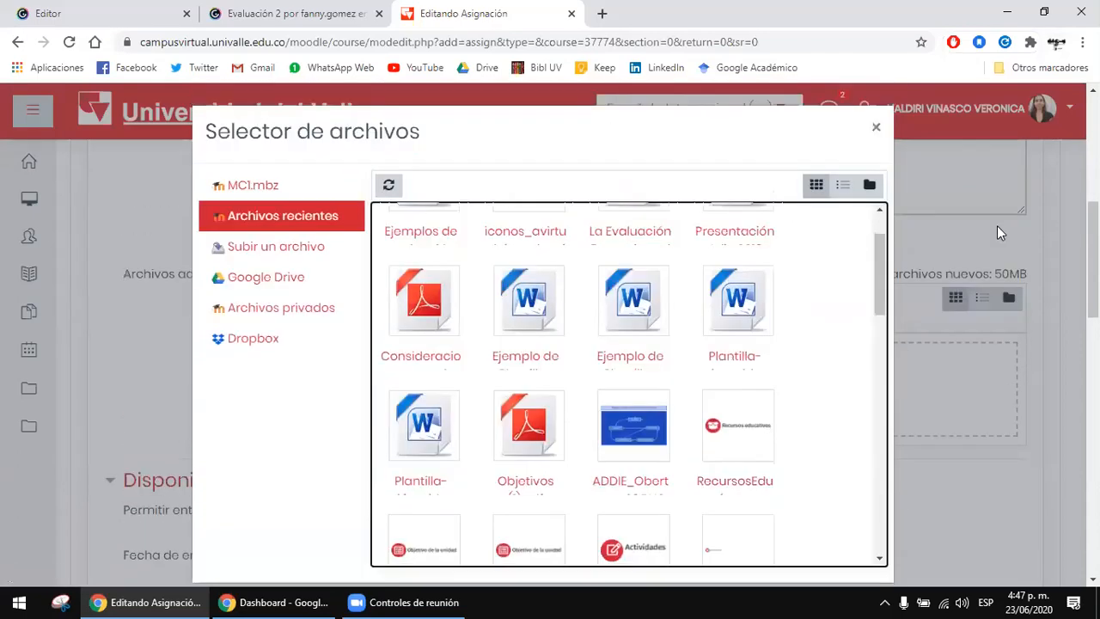
click(877, 214)
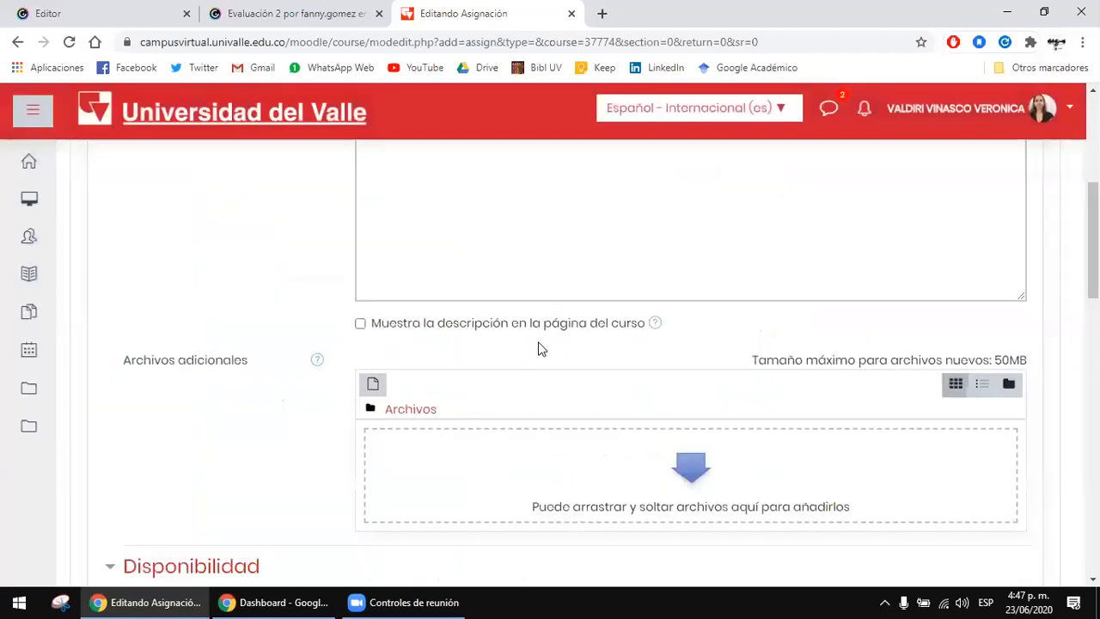
Step: Examine the submission, due, cut-off and grading reminder dates under Disponibilidad and the start of Tipos de entrega
scroll(653, 325, down, 2)
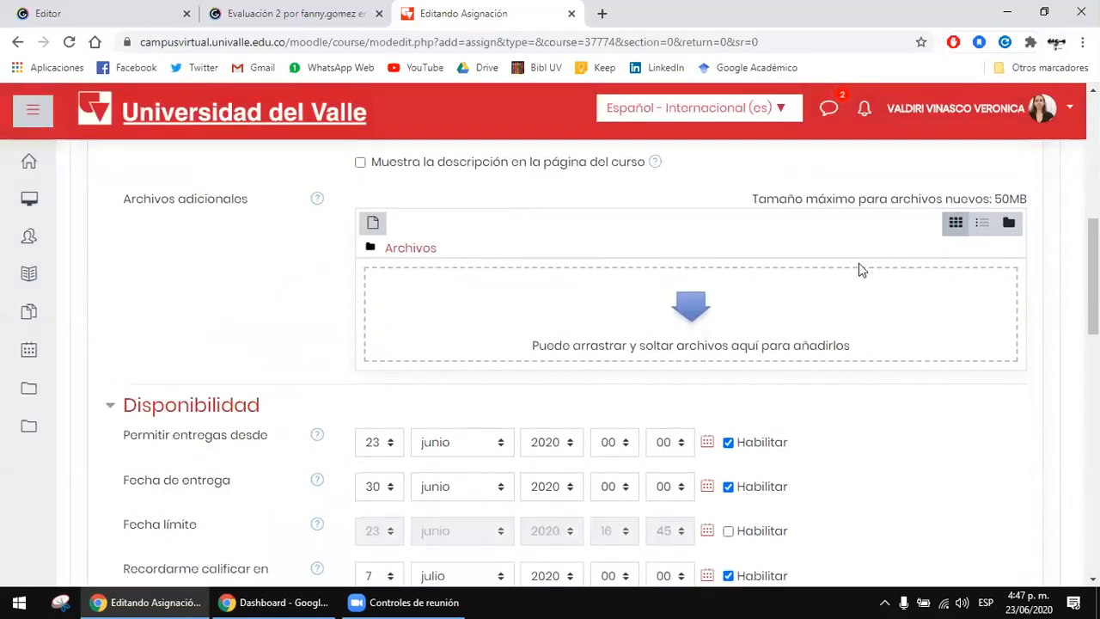
scroll(890, 300, down, 2)
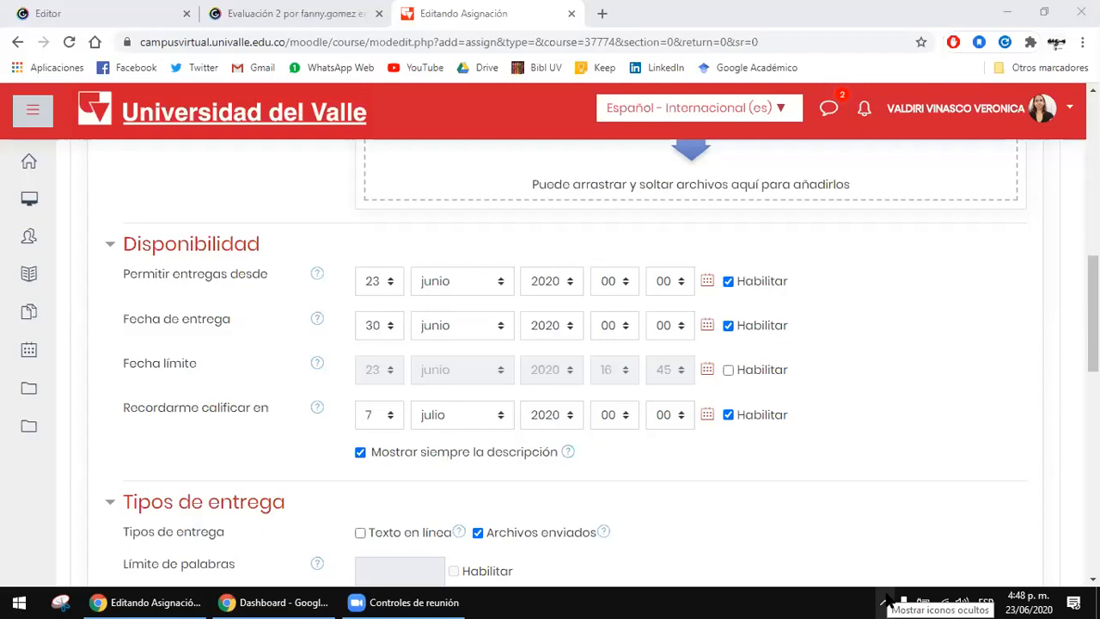
click(253, 263)
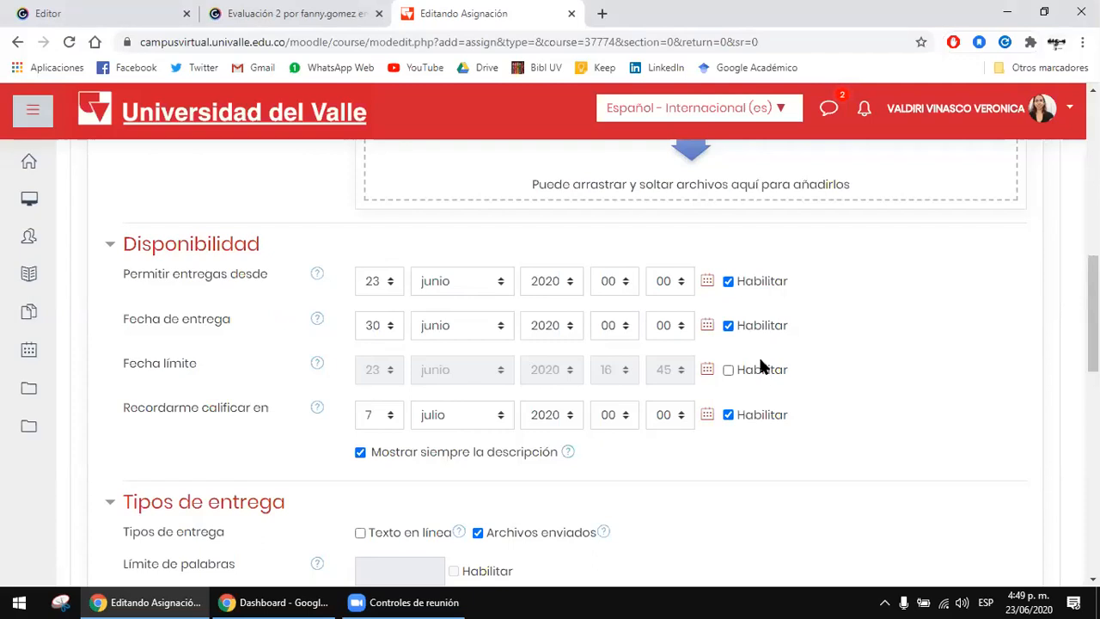
scroll(746, 349, down, 1)
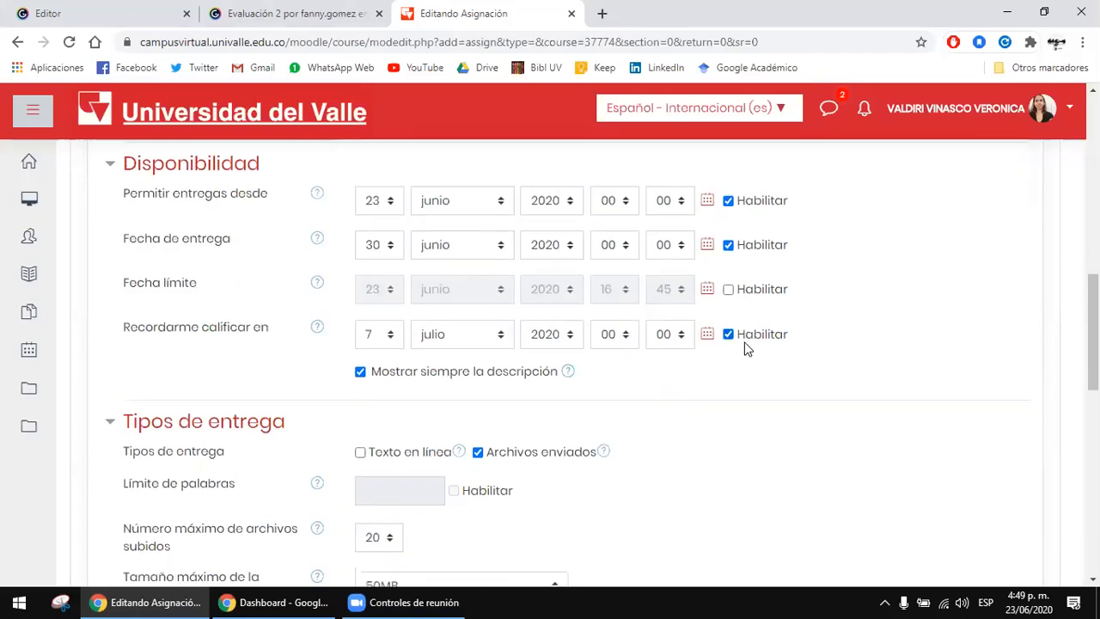
scroll(752, 347, down, 1)
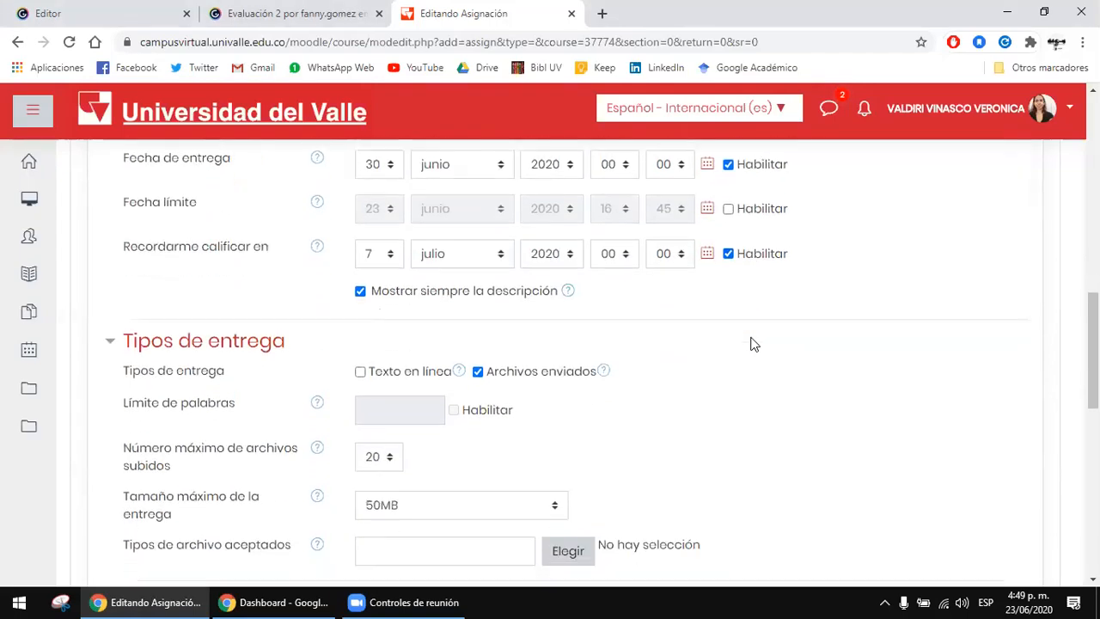
scroll(750, 344, up, 1)
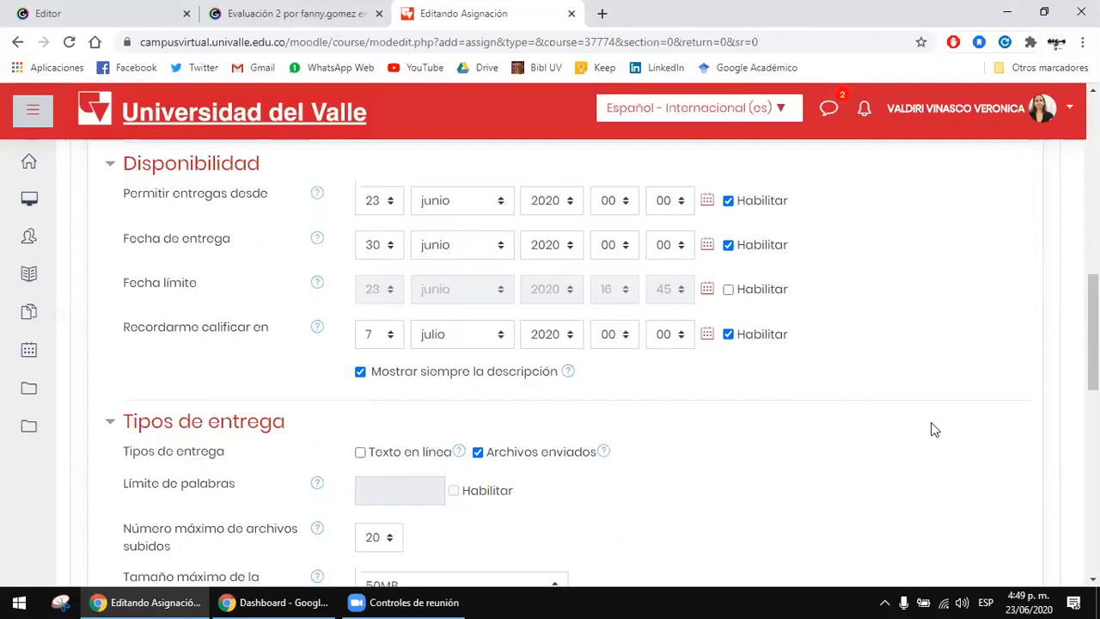
scroll(963, 424, down, 2)
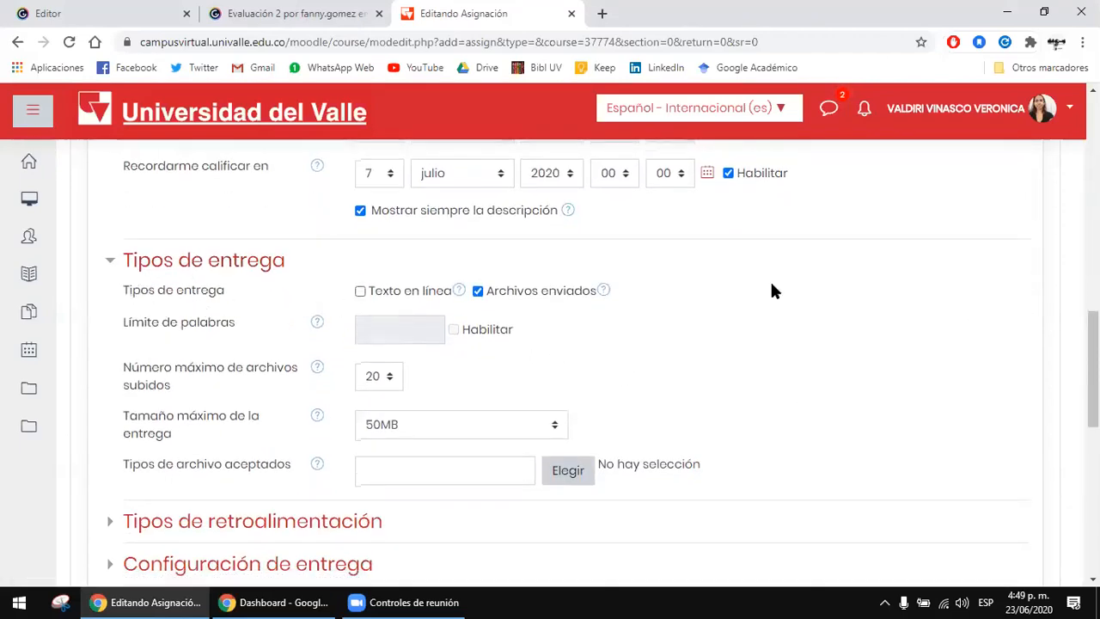
Step: Try the Texto en línea submission type and switch it back off, leaving only Archivos enviados enabled
scroll(771, 291, down, 1)
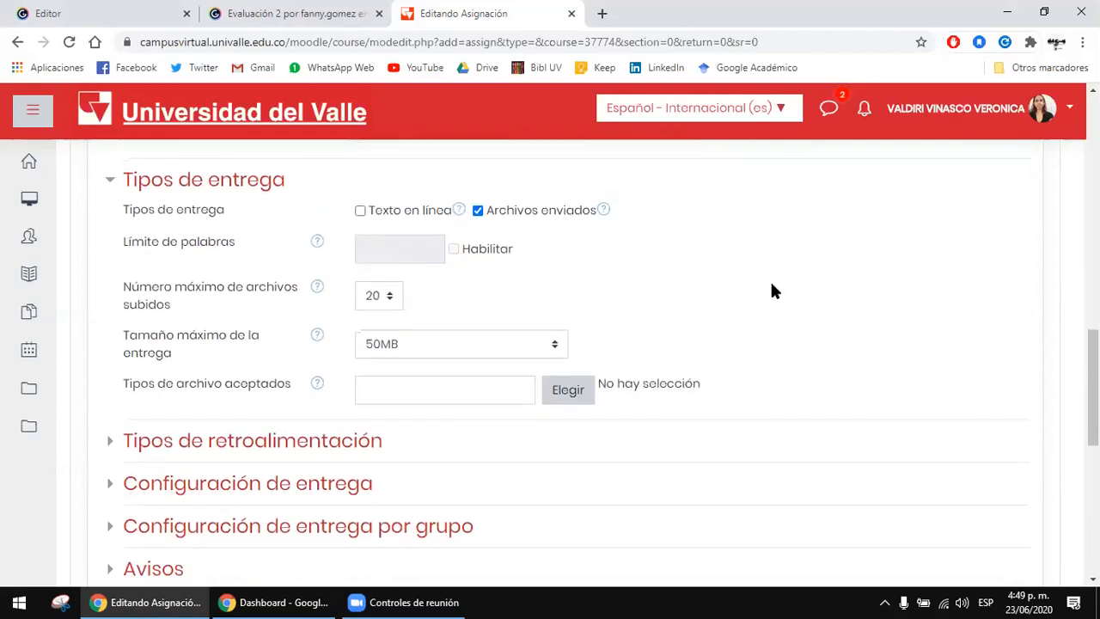
click(361, 211)
click(360, 213)
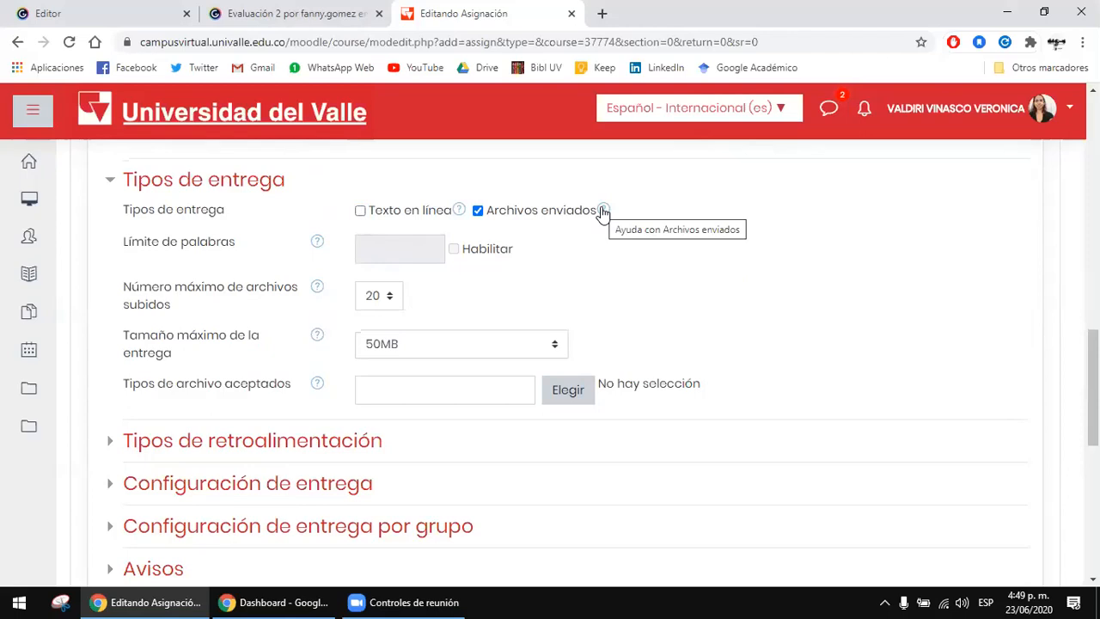
click(478, 212)
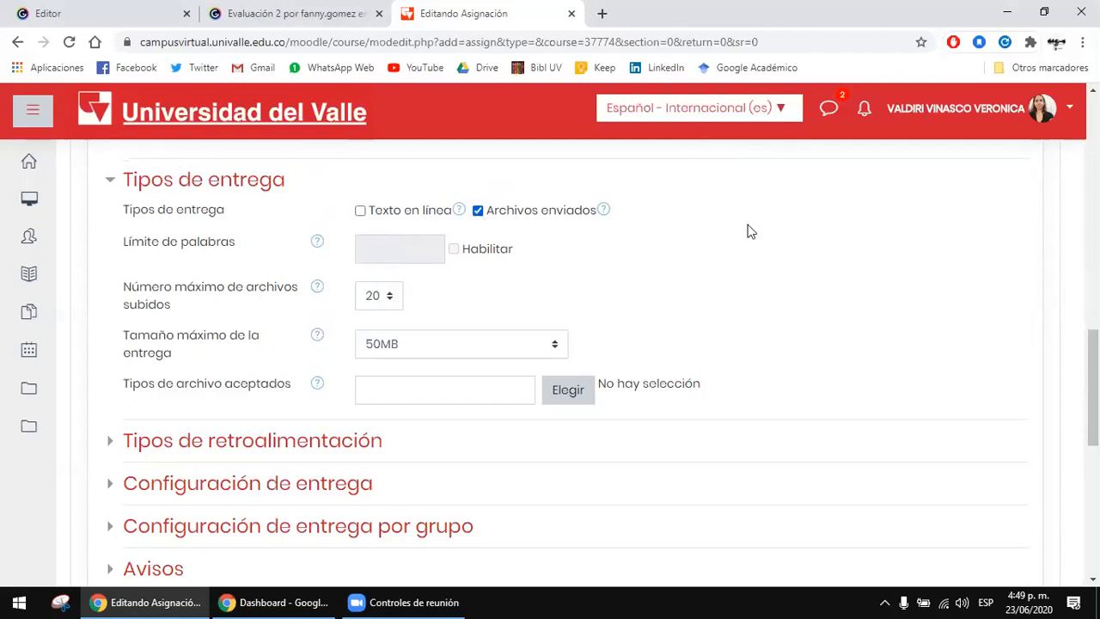
Step: View the choices for the maximum number of uploaded files without picking a new one
scroll(748, 228, down, 1)
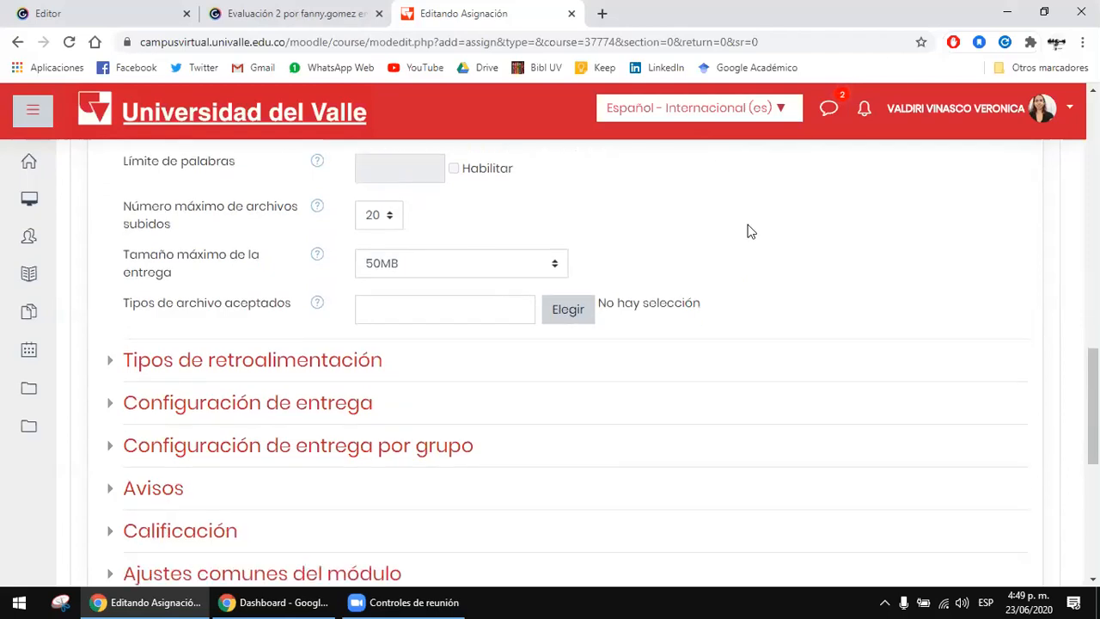
click(371, 215)
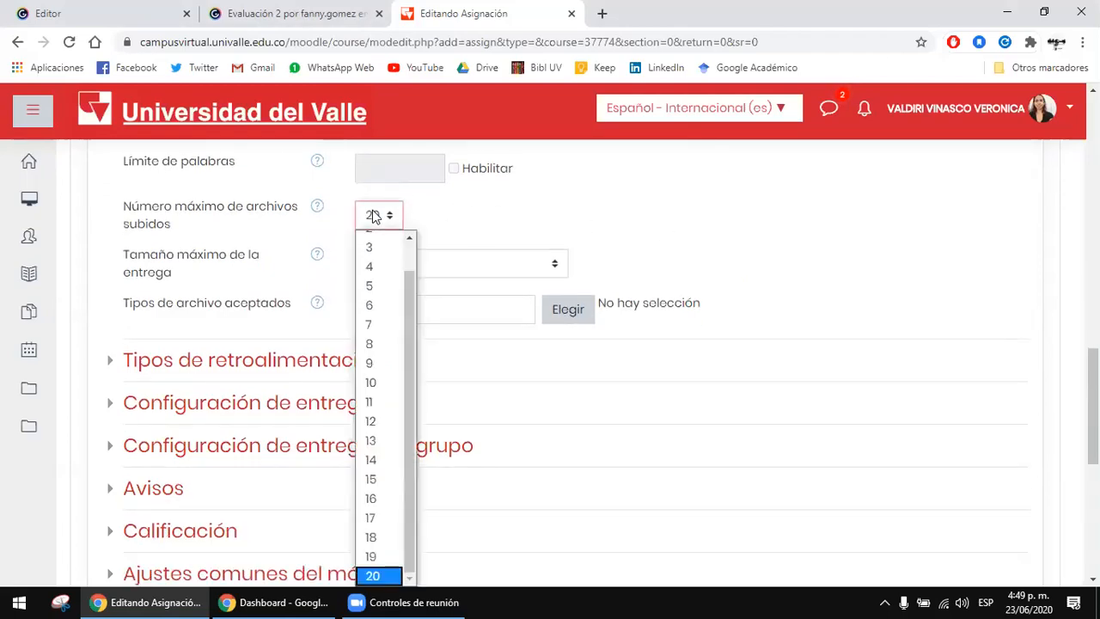
click(464, 218)
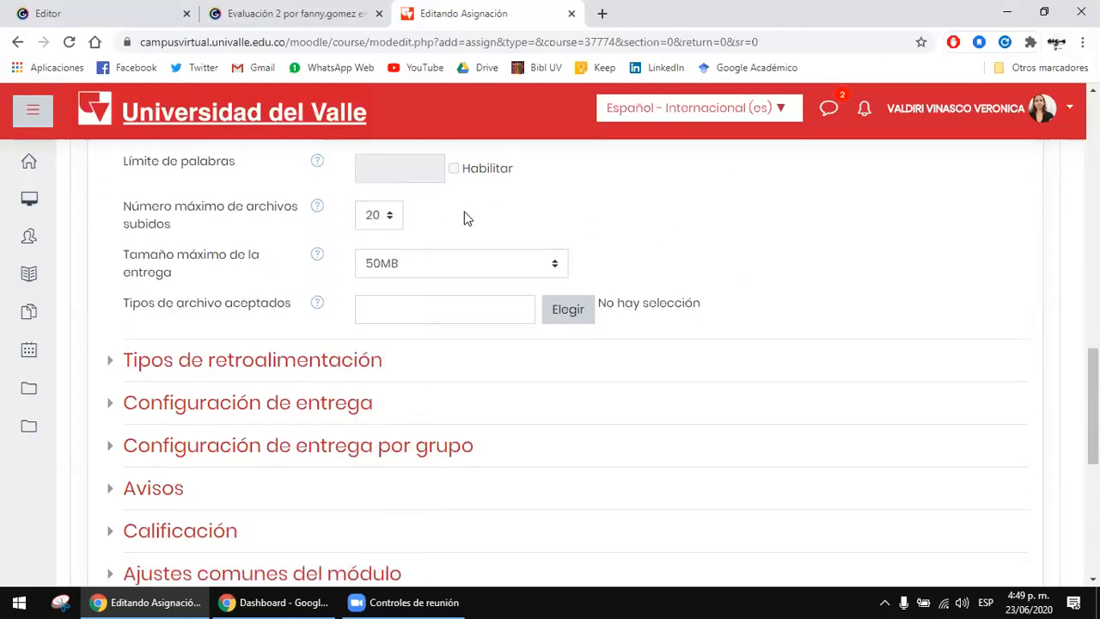
click(388, 215)
click(391, 218)
Step: Review the available maximum submission sizes and select 50MB
scroll(391, 218, down, 1)
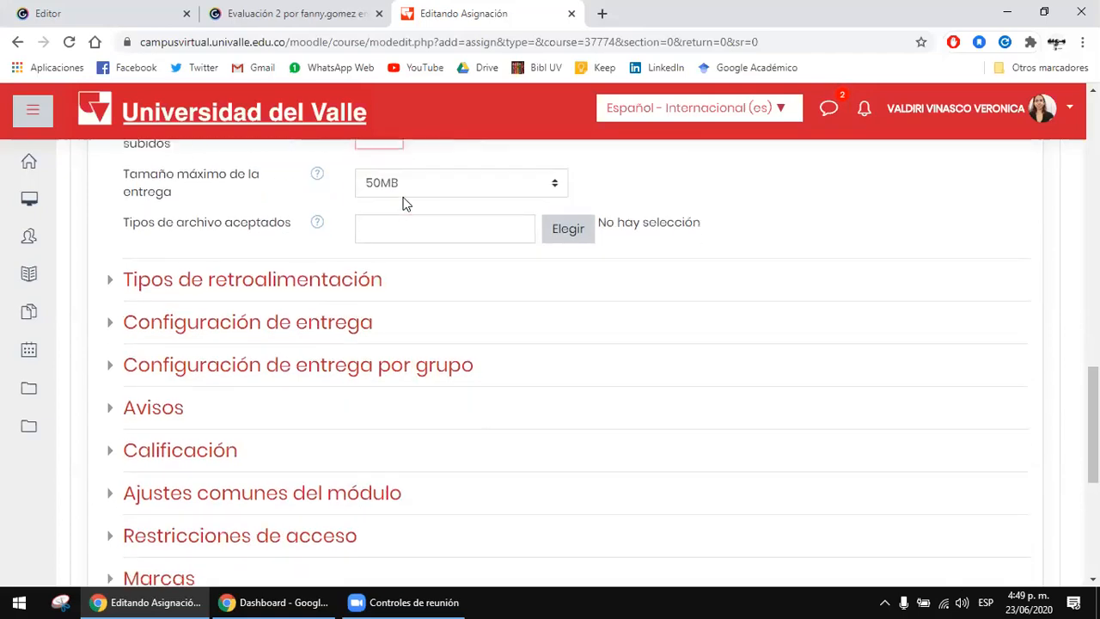
click(412, 194)
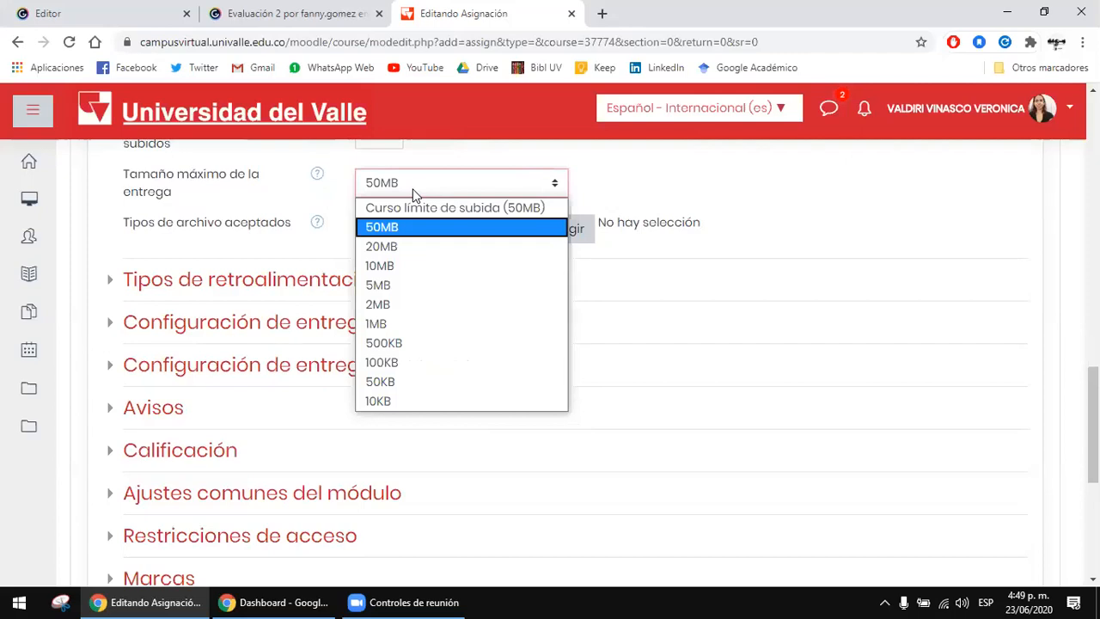
click(400, 230)
scroll(778, 225, up, 1)
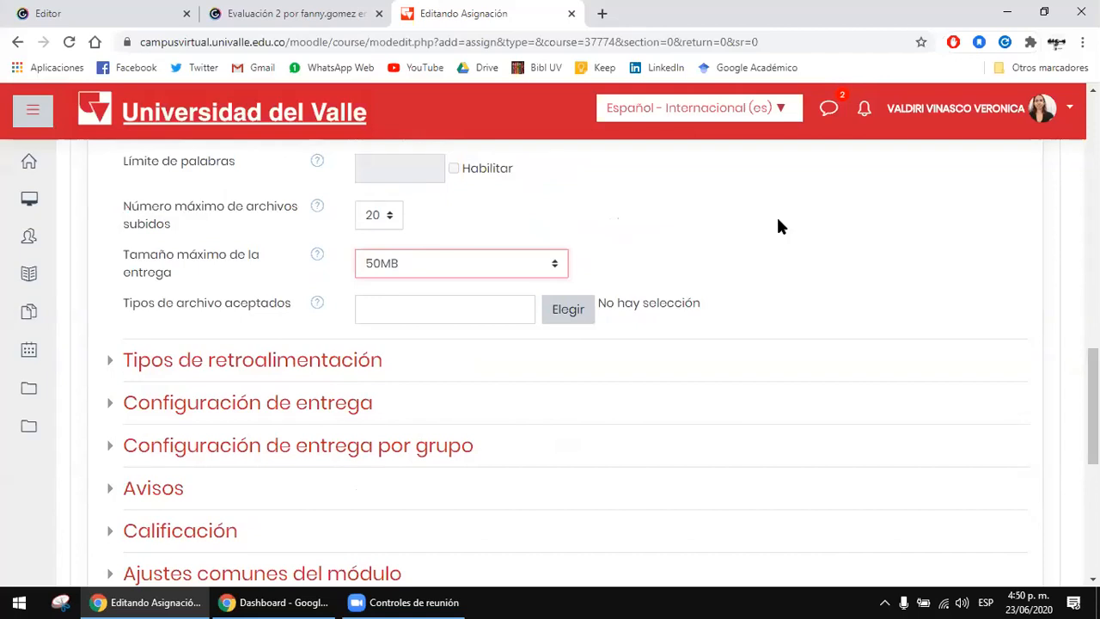
click(497, 263)
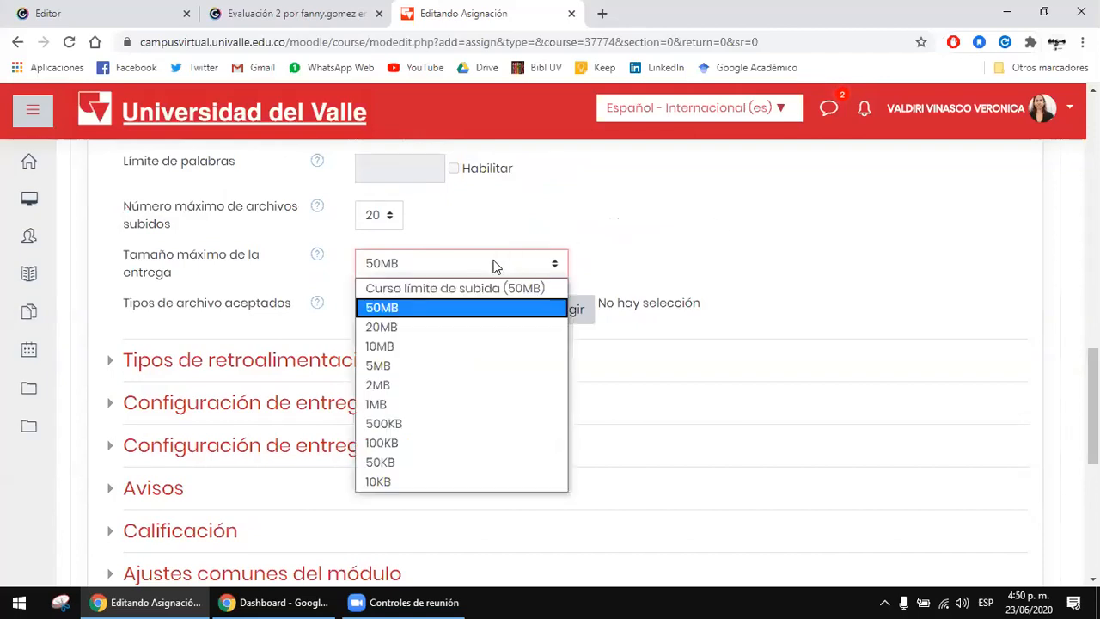
click(435, 304)
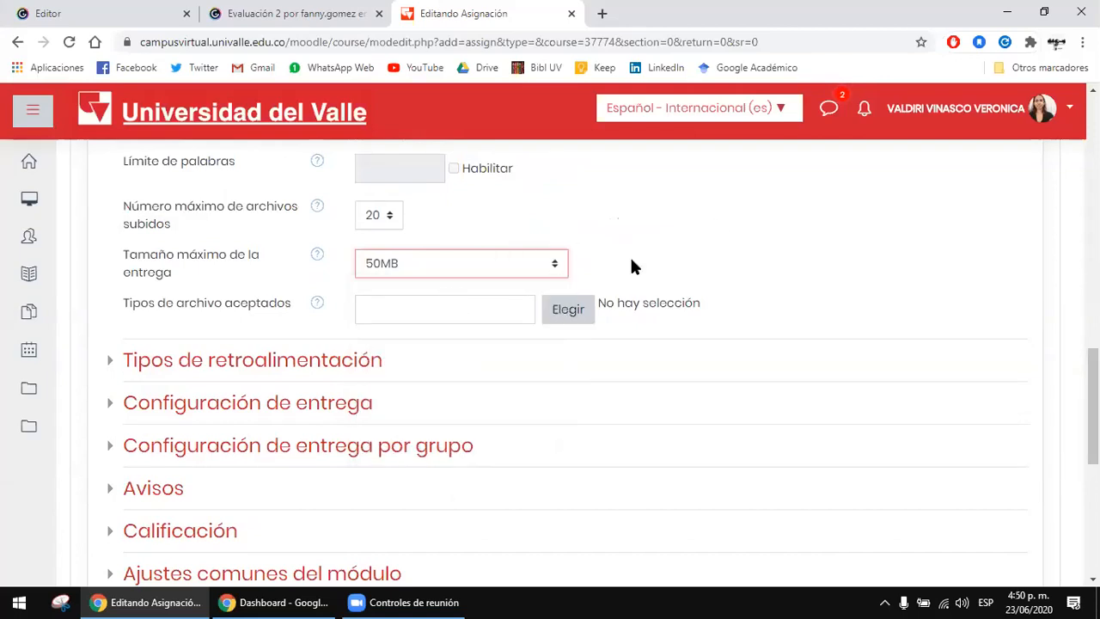
click(440, 263)
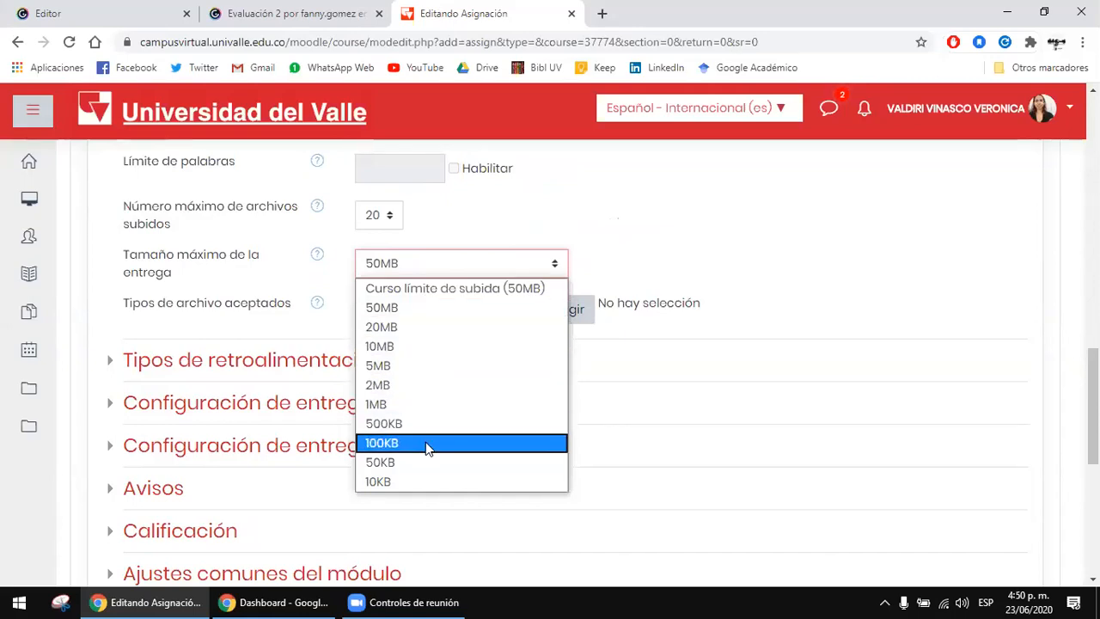
click(346, 323)
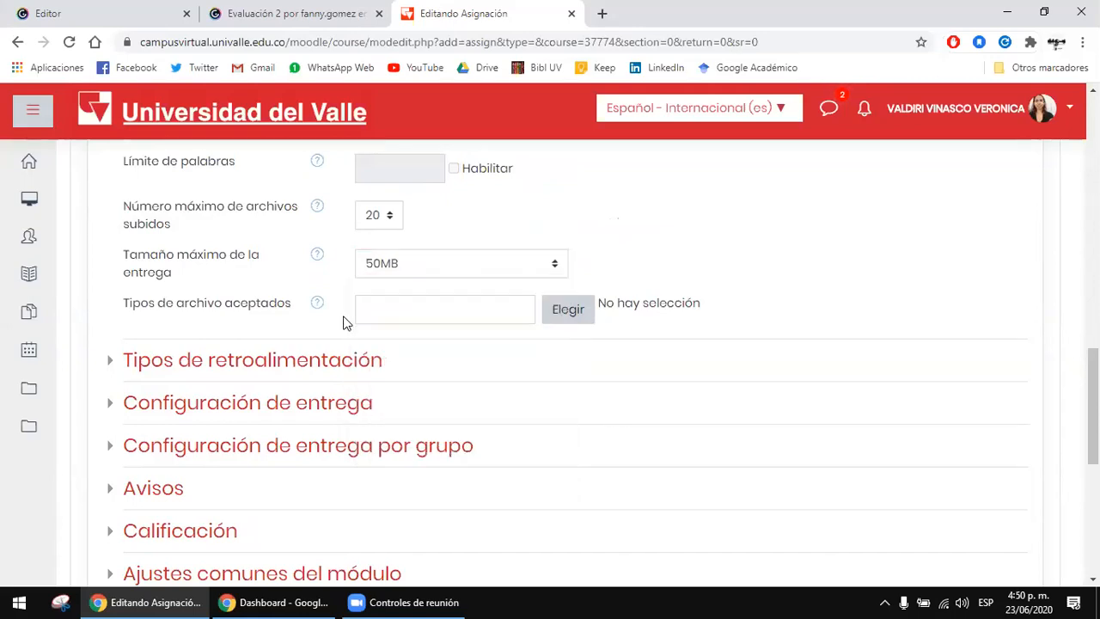
Step: Review the file categories offered for Tipos de archivo aceptados and close the list without choosing any
click(405, 308)
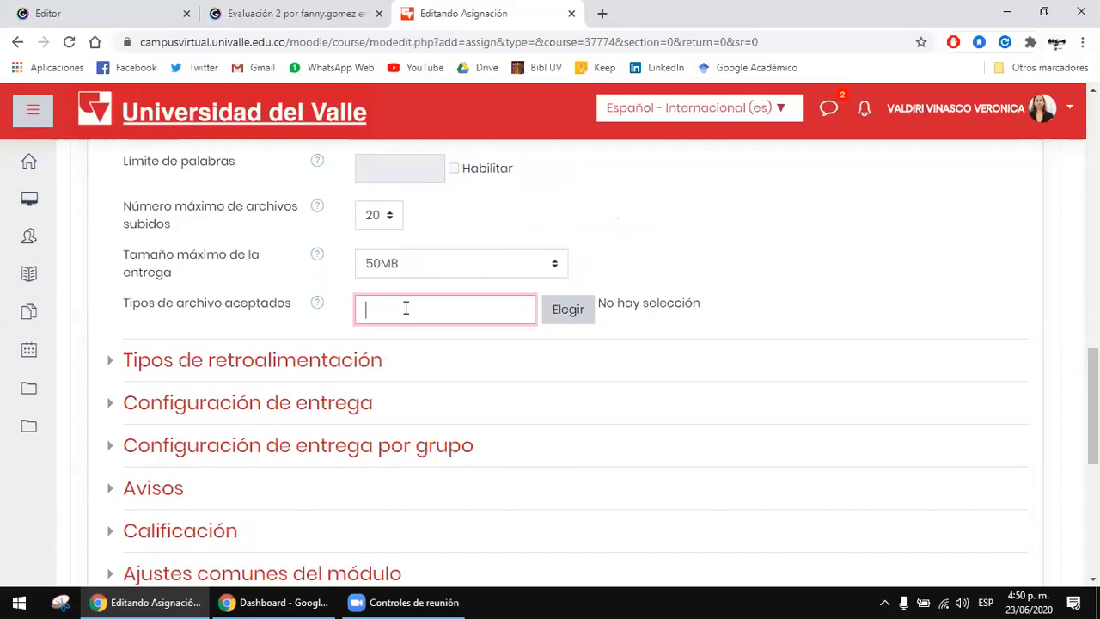
click(565, 314)
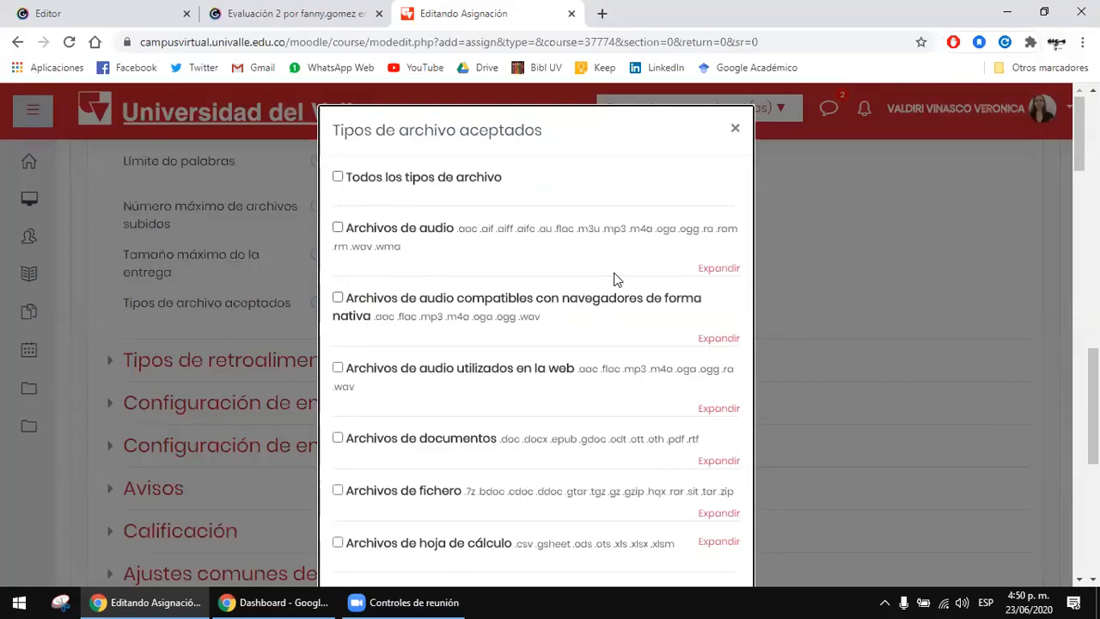
scroll(422, 312, down, 3)
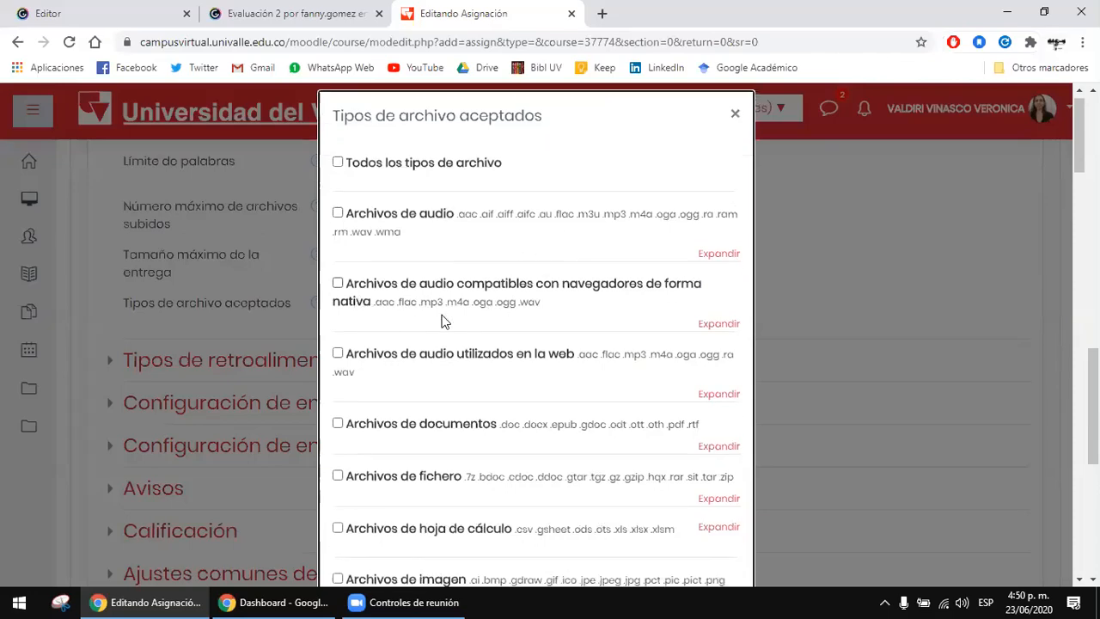
scroll(462, 399, down, 3)
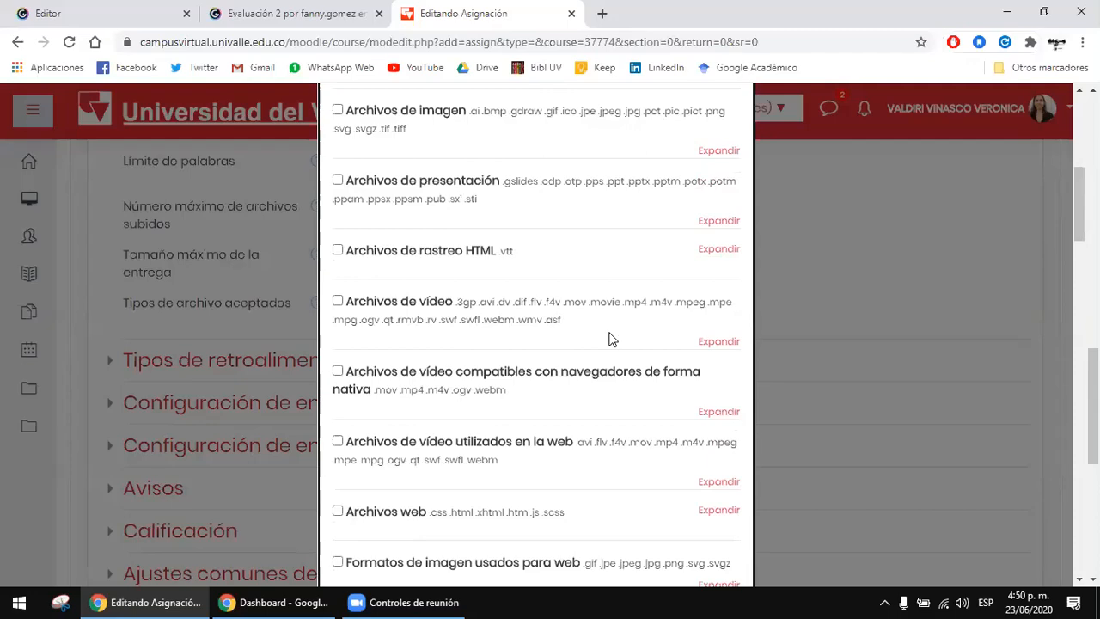
scroll(649, 306, up, 6)
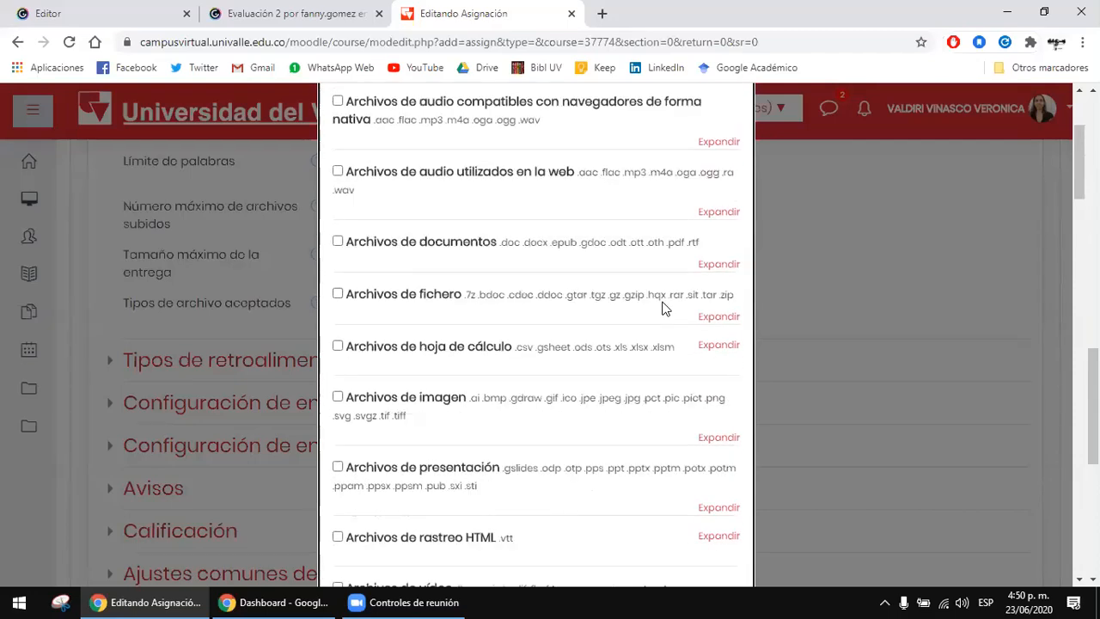
scroll(590, 319, down, 5)
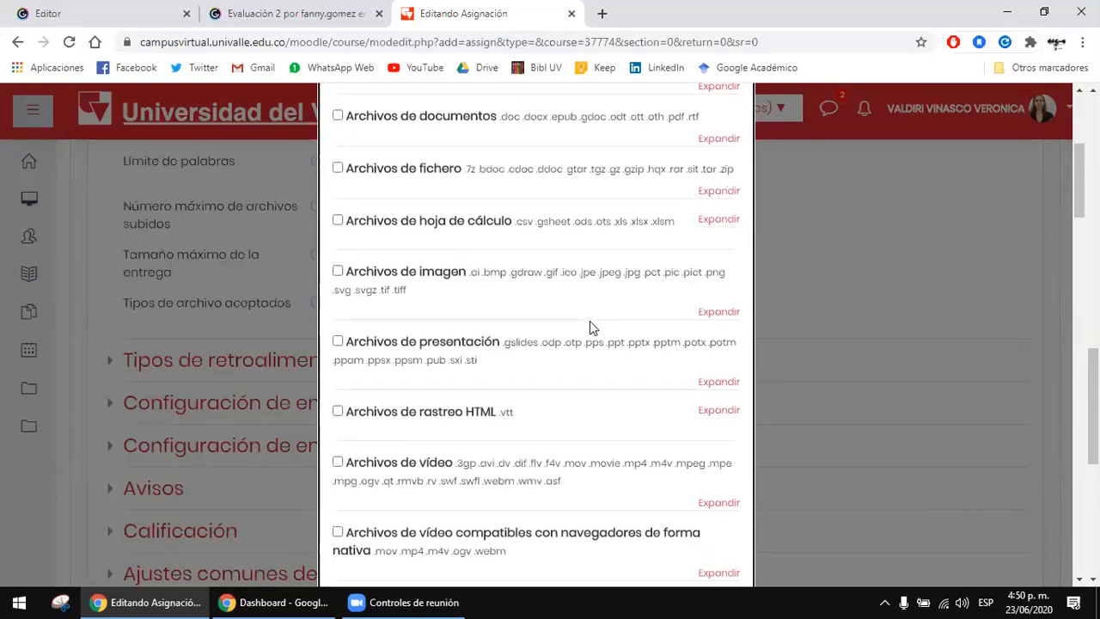
scroll(672, 274, up, 5)
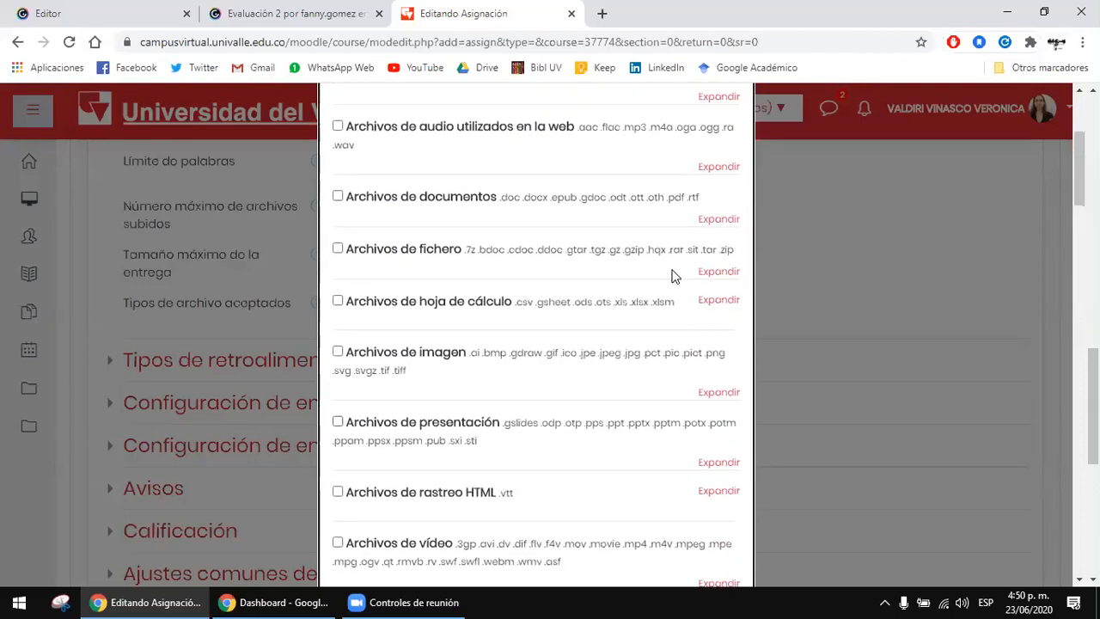
click(735, 129)
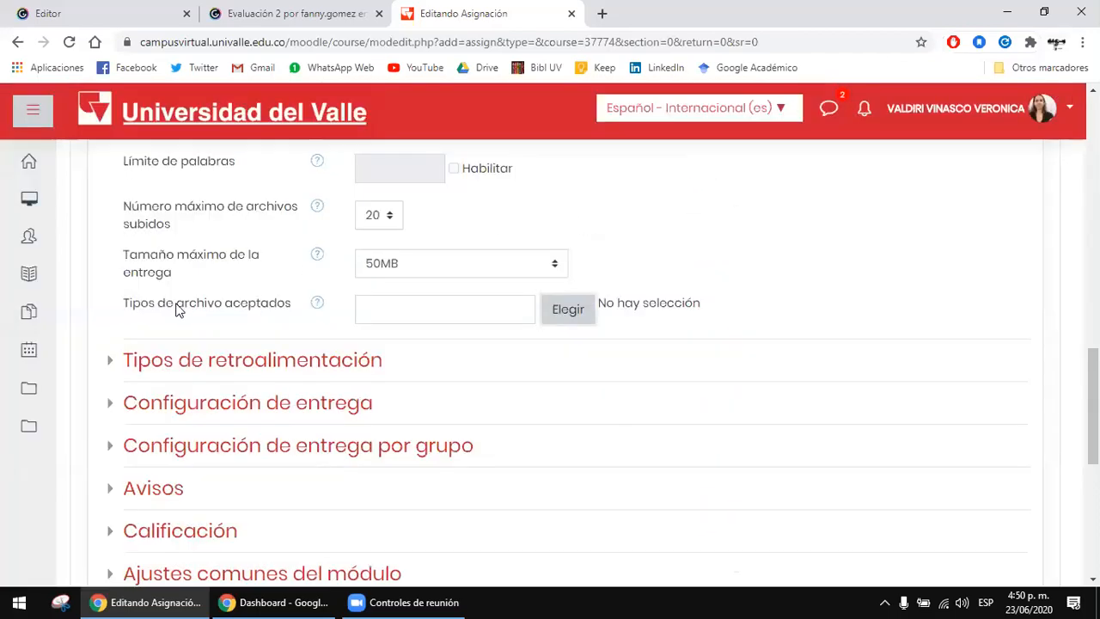
drag(256, 306, 284, 315)
click(212, 278)
scroll(322, 231, up, 1)
scroll(205, 308, down, 2)
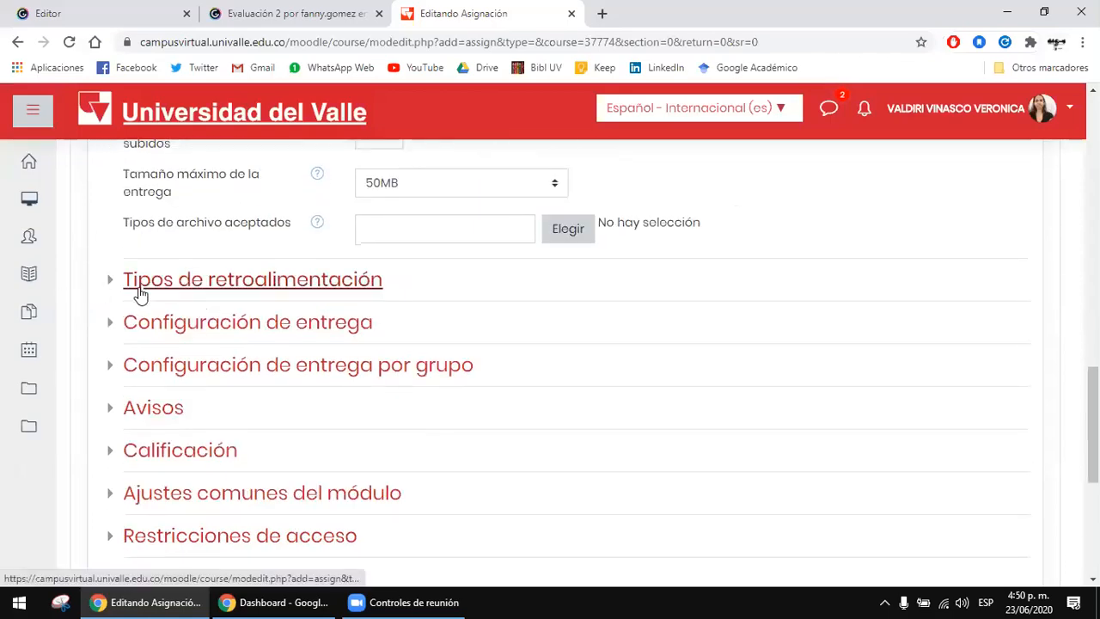
Step: Expand Tipos de retroalimentación and enable Comentarios de retroalimentación and Archivos de retroalimentación
click(140, 290)
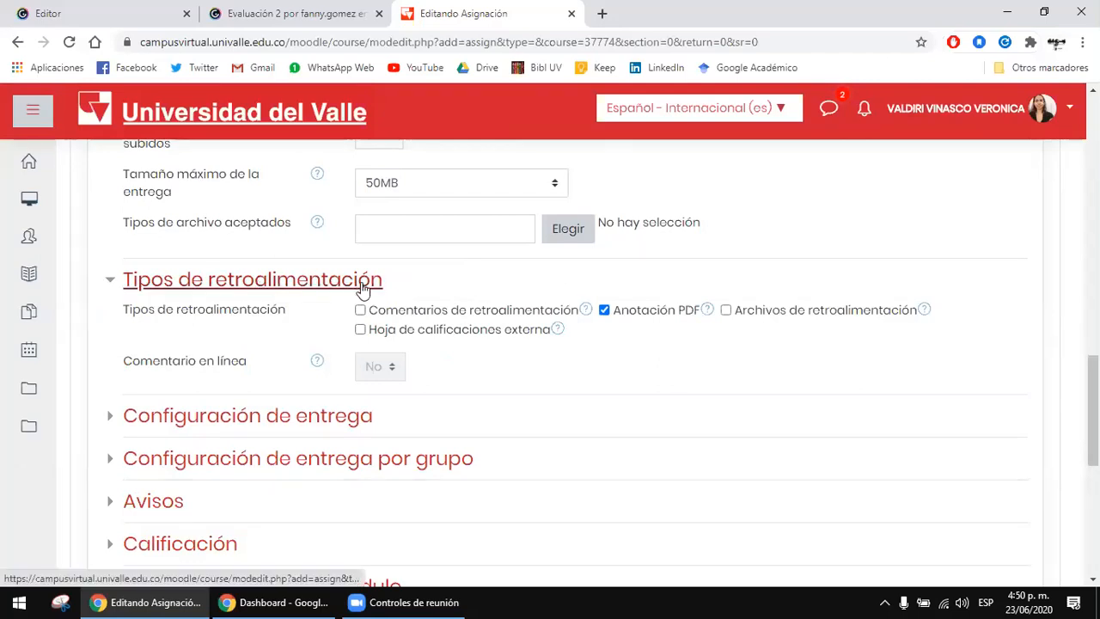
click(360, 311)
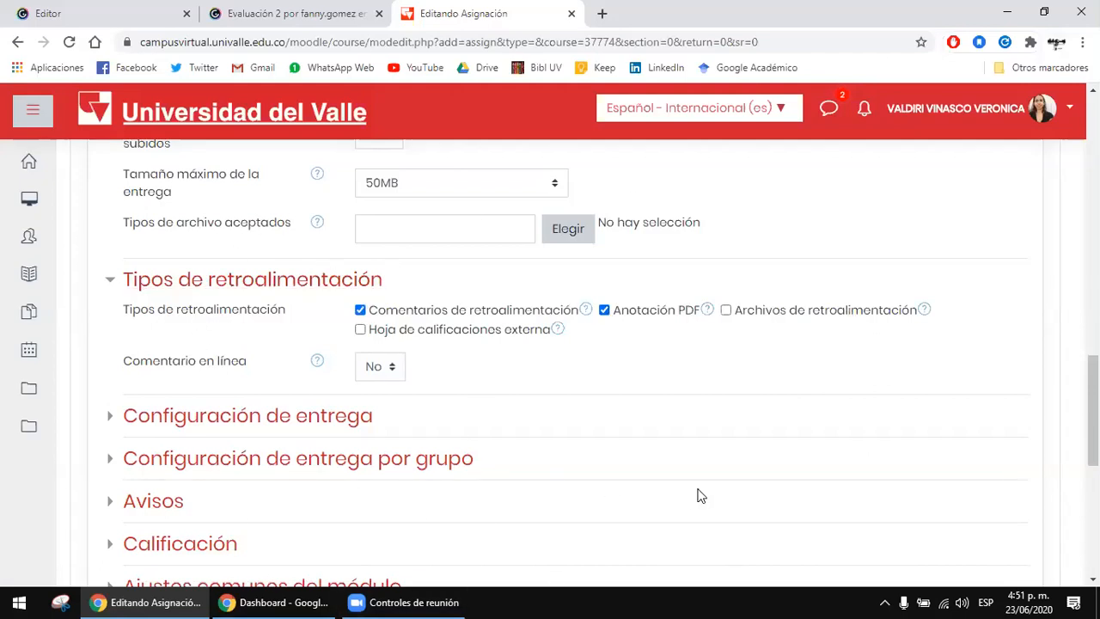
click(726, 310)
scroll(185, 364, down, 1)
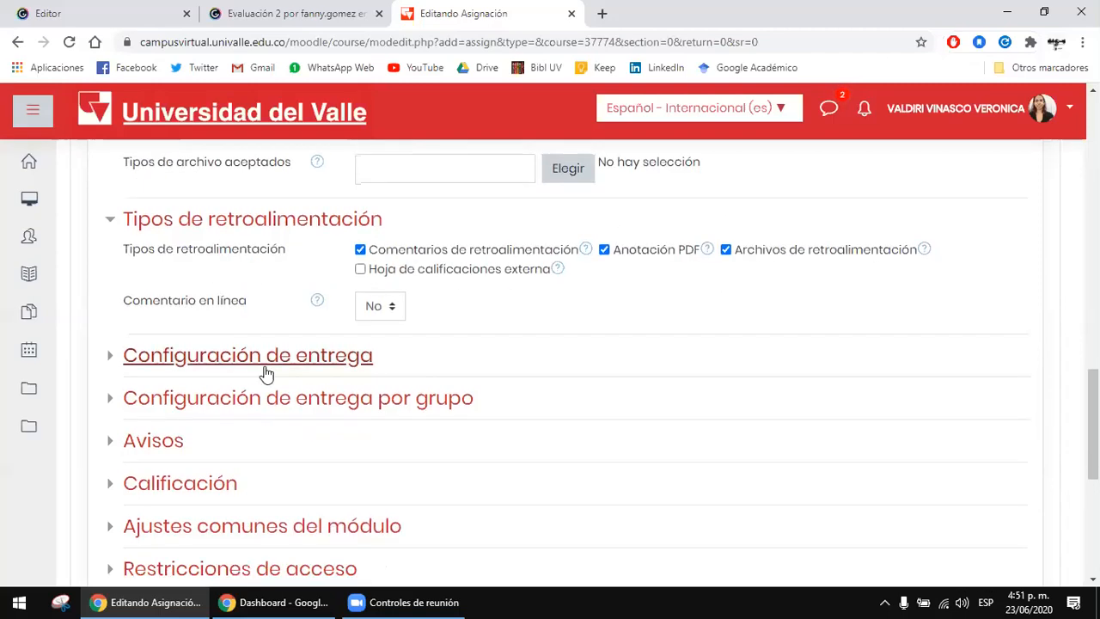
Step: View the choices for Comentario en línea without changing the setting
click(393, 286)
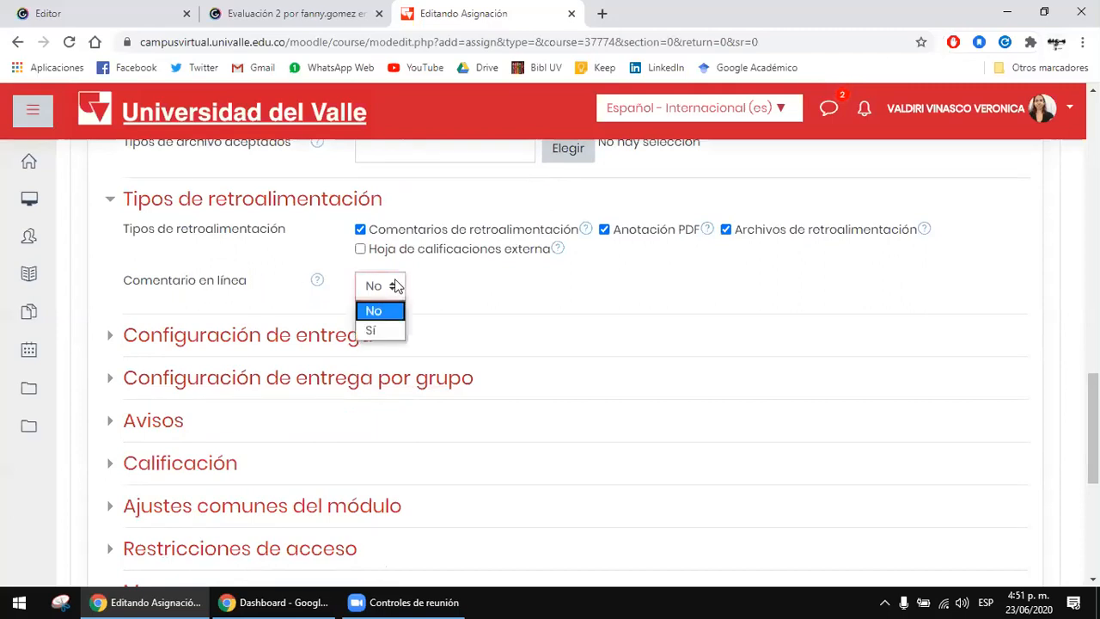
click(397, 286)
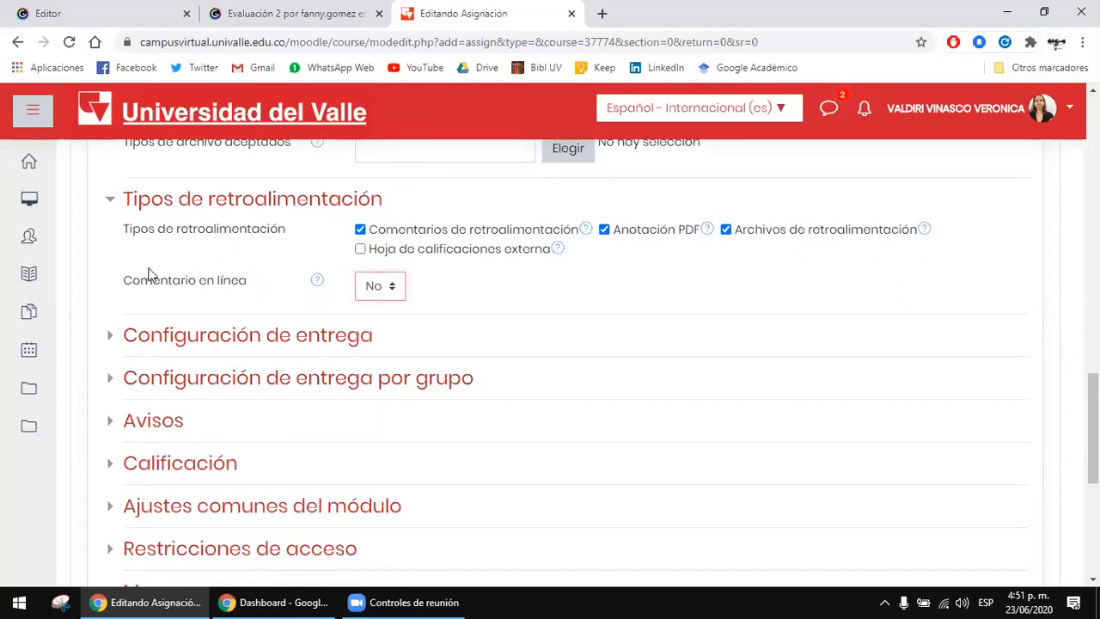
drag(189, 282, 308, 279)
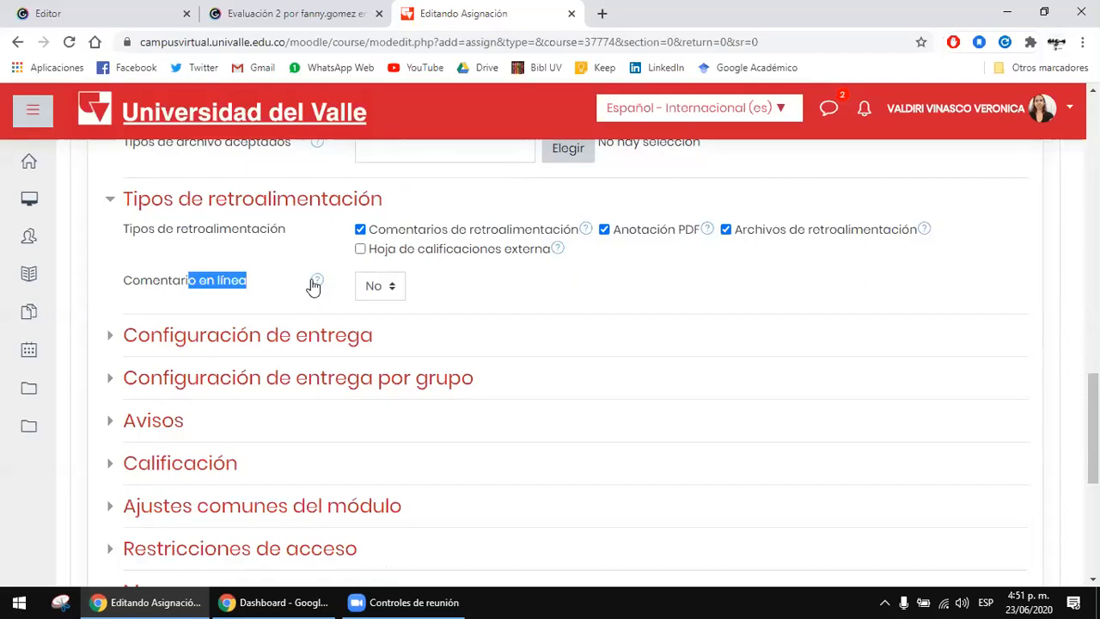
click(315, 281)
click(255, 270)
click(128, 279)
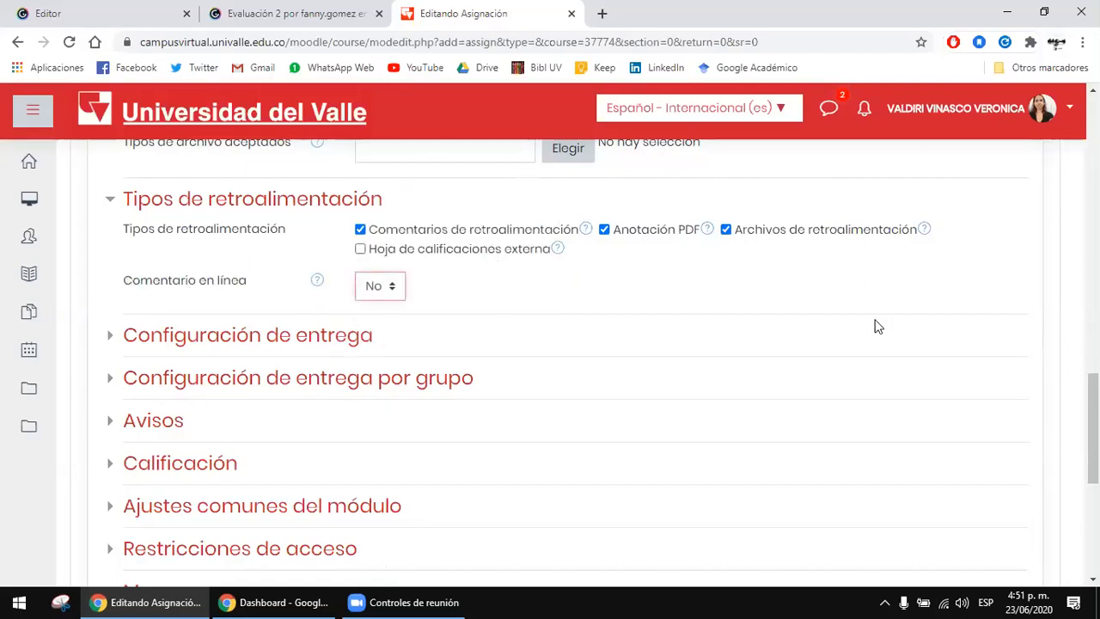
scroll(341, 273, down, 1)
scroll(339, 249, up, 2)
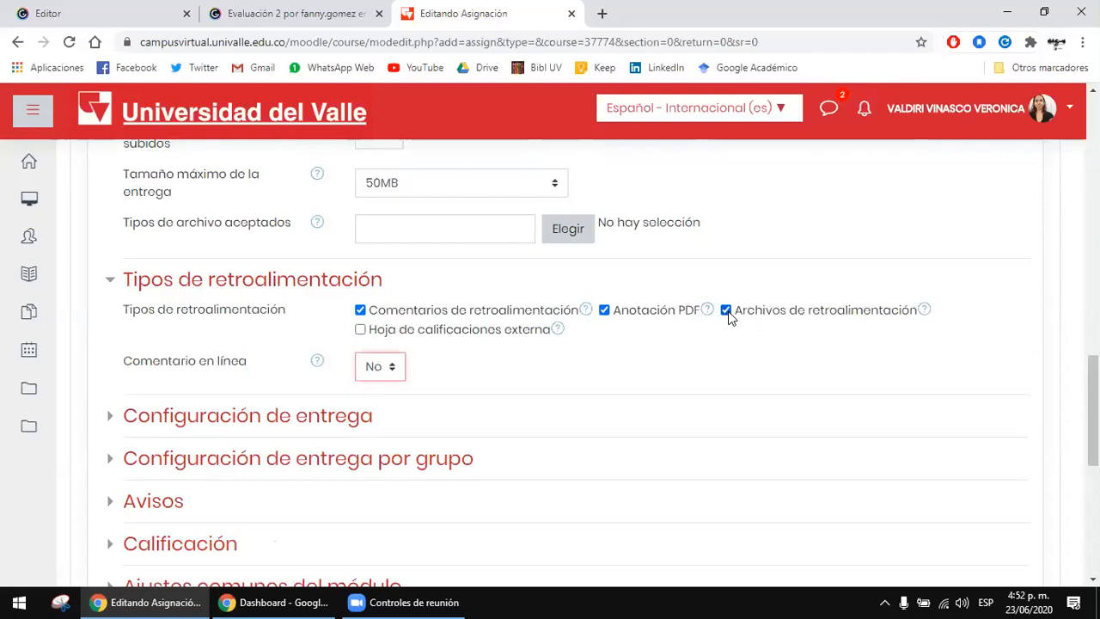
Step: Expand and review the Configuración de entrega and Configuración de entrega por grupo sections
scroll(737, 339, down, 1)
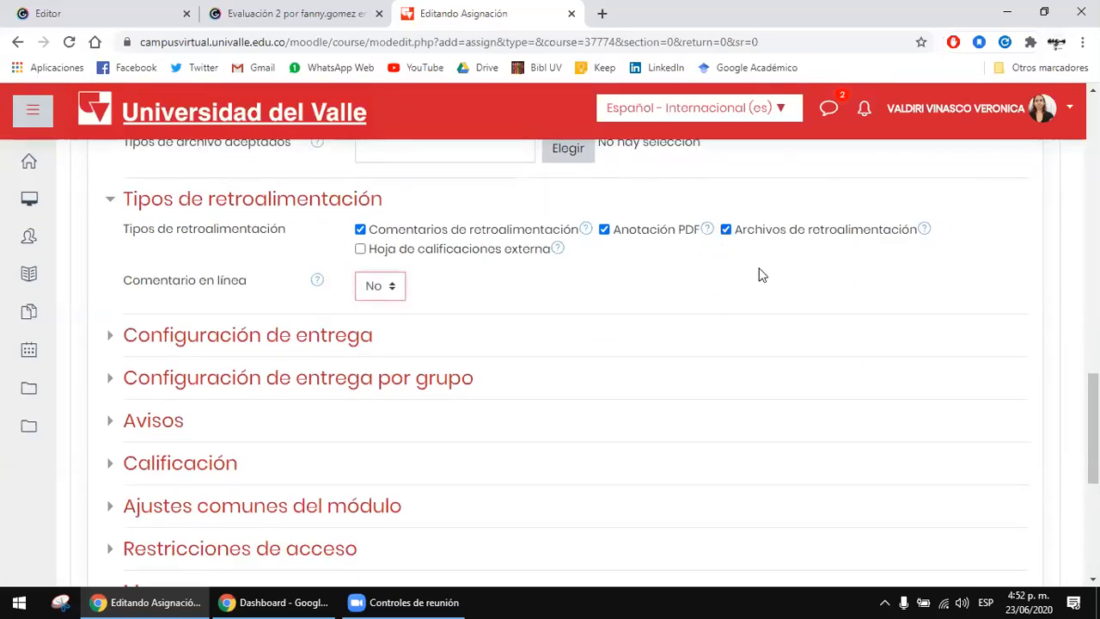
scroll(611, 290, down, 3)
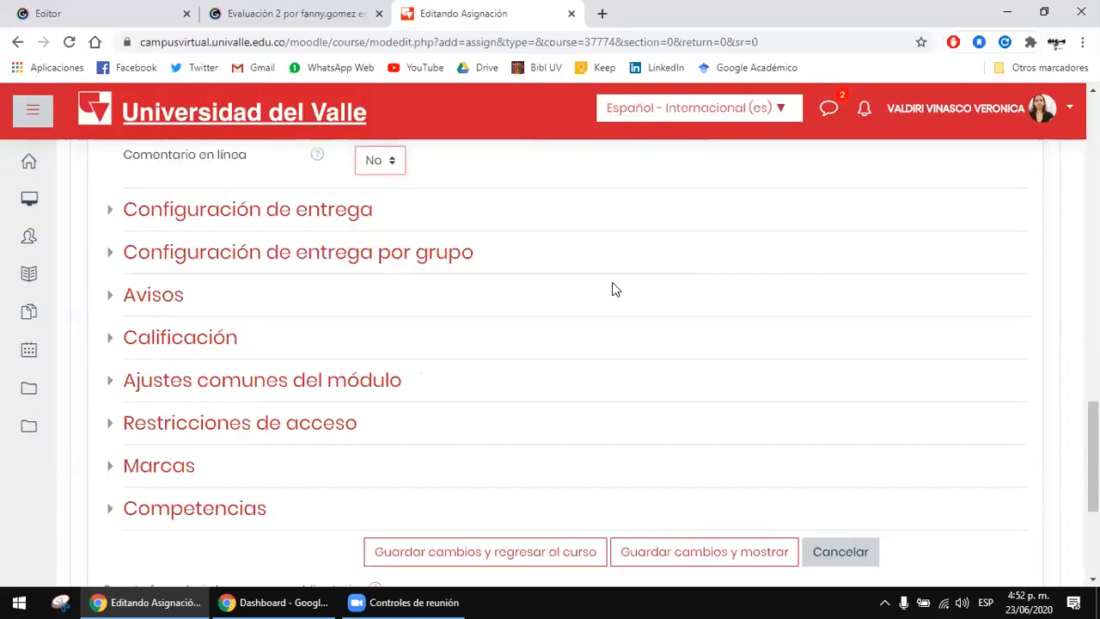
scroll(189, 215, up, 1)
click(258, 180)
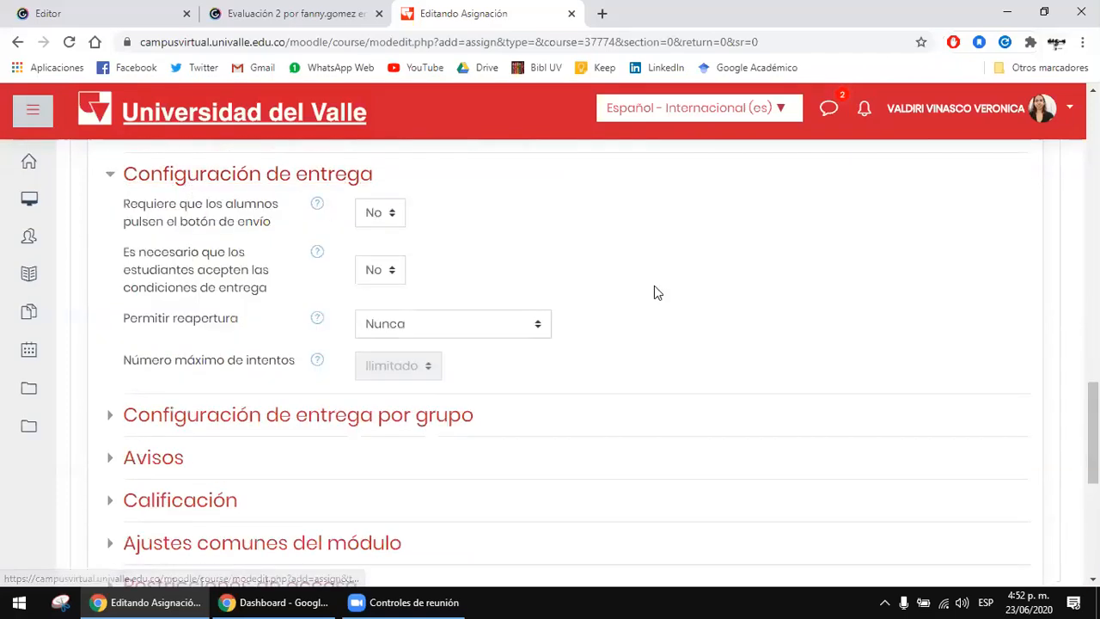
scroll(205, 221, up, 1)
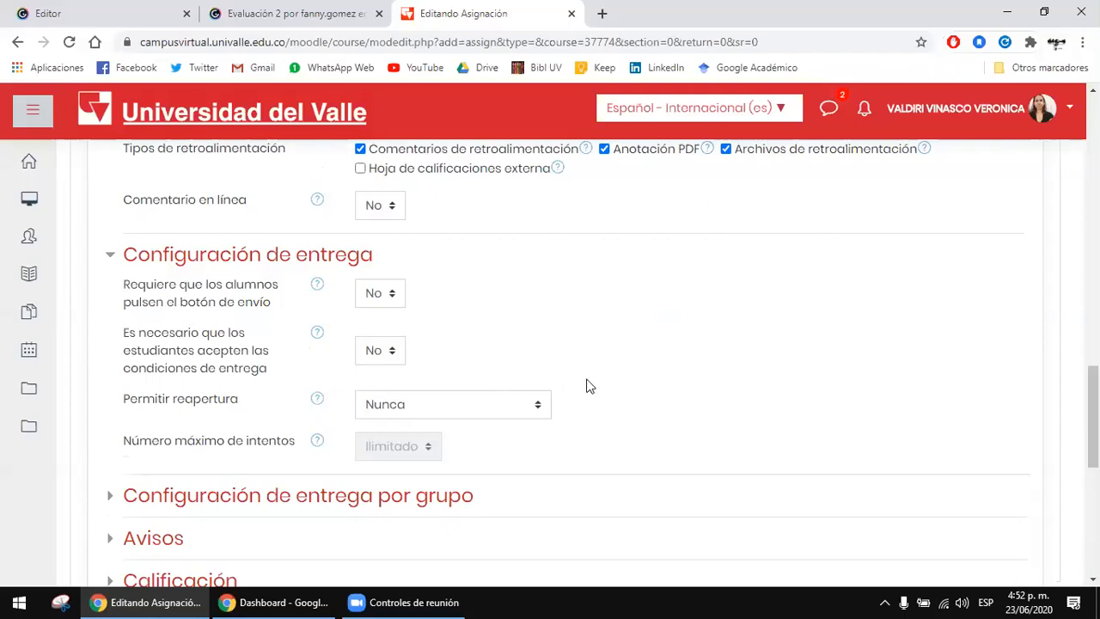
scroll(587, 386, down, 1)
click(436, 416)
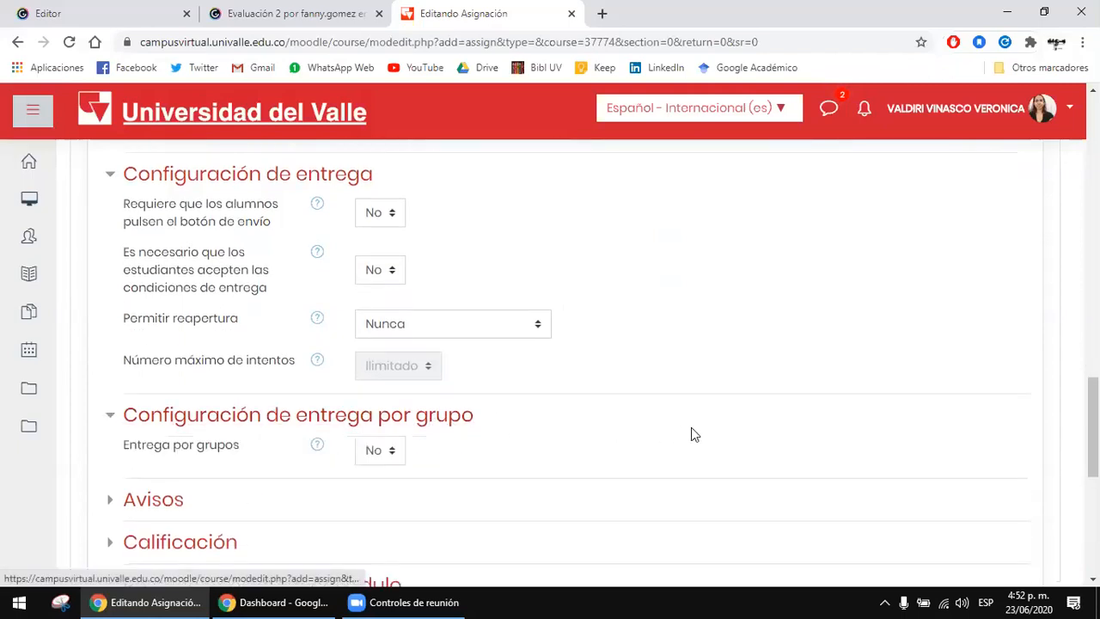
scroll(690, 427, down, 1)
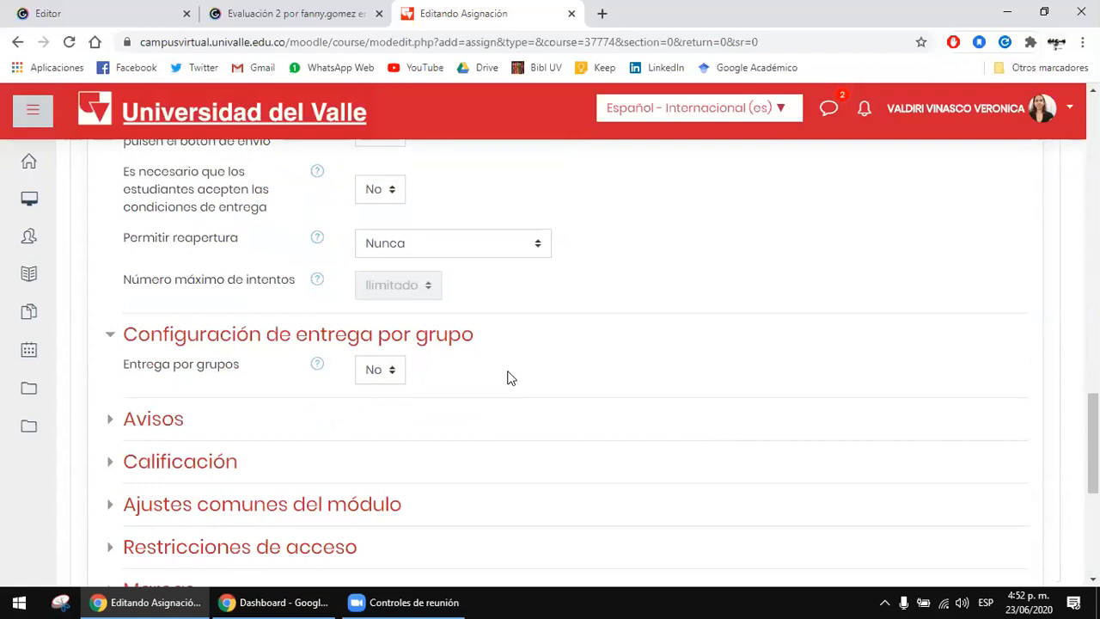
scroll(508, 377, down, 1)
Step: Expand the Avisos section and review the notification settings for graders and students
click(129, 338)
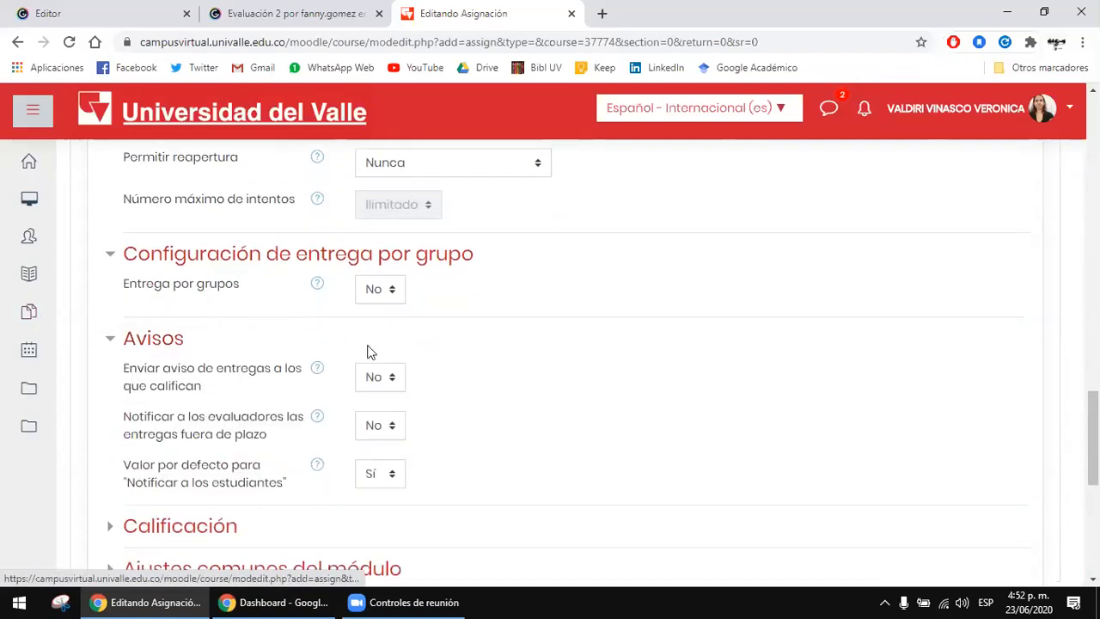
scroll(578, 347, down, 1)
scroll(579, 341, down, 1)
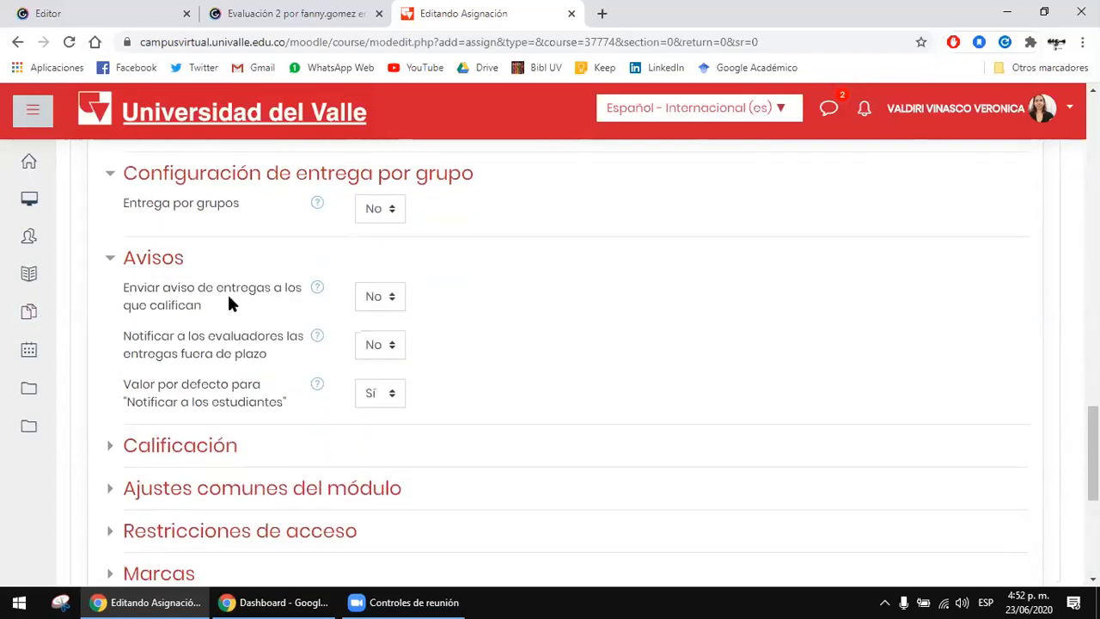
scroll(246, 329, down, 1)
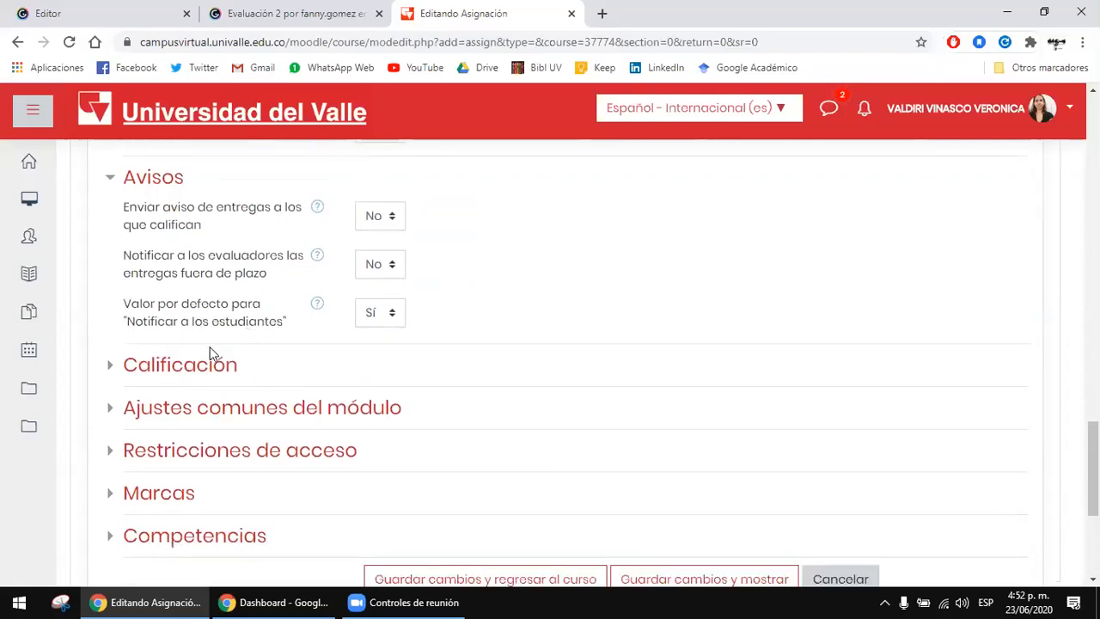
scroll(533, 320, up, 1)
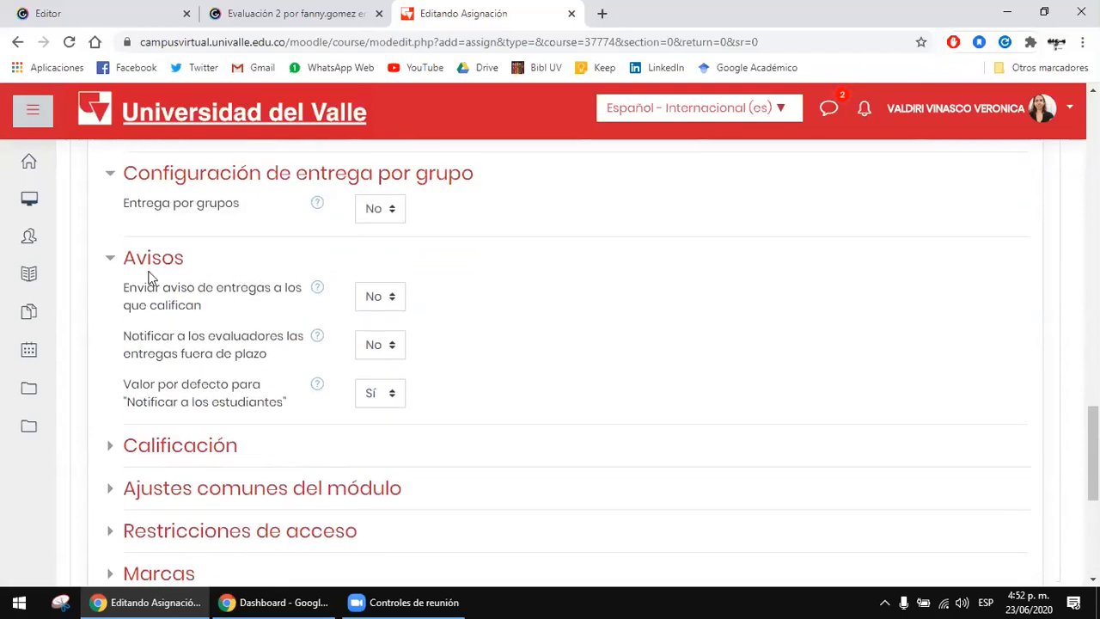
Step: Expand the Calificación section and set the Puntuación máxima to 5
click(204, 444)
scroll(674, 366, down, 1)
scroll(675, 365, down, 1)
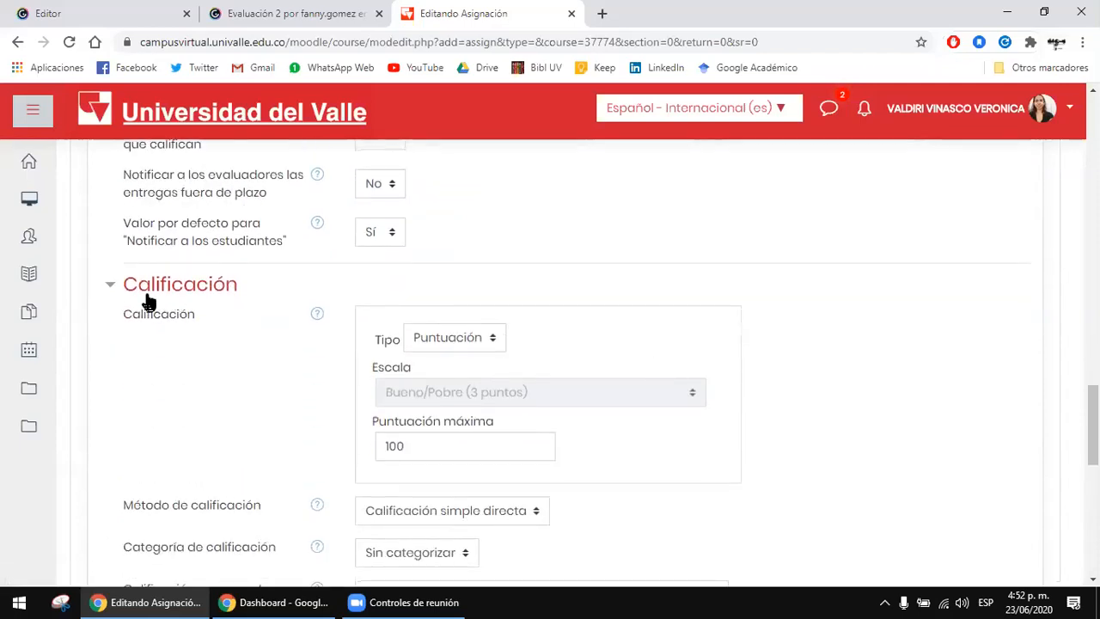
scroll(276, 322, down, 1)
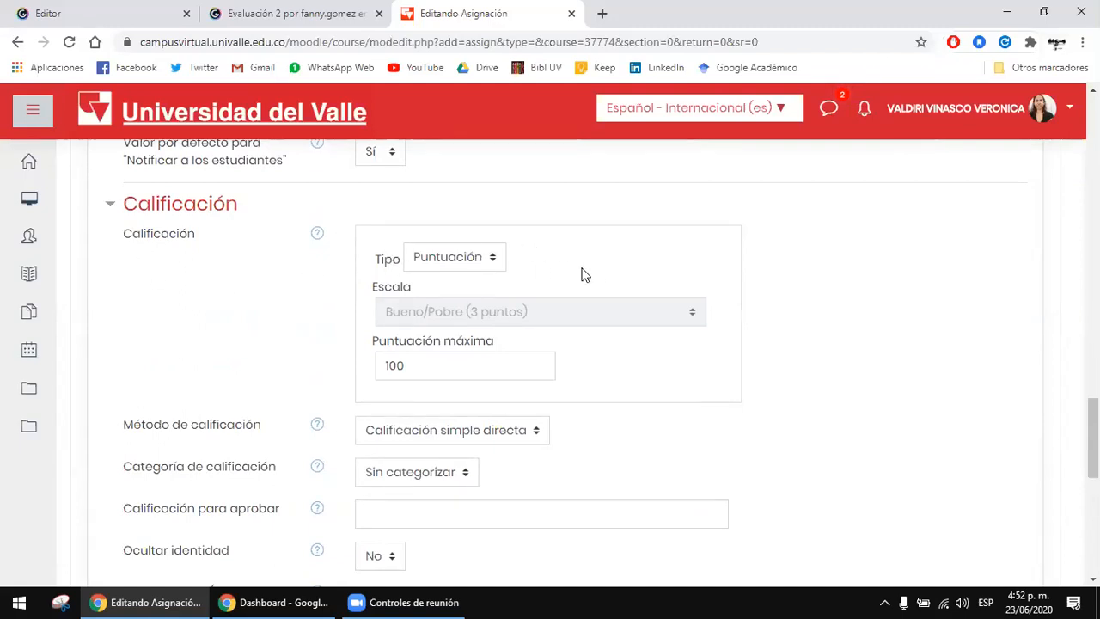
scroll(690, 275, down, 1)
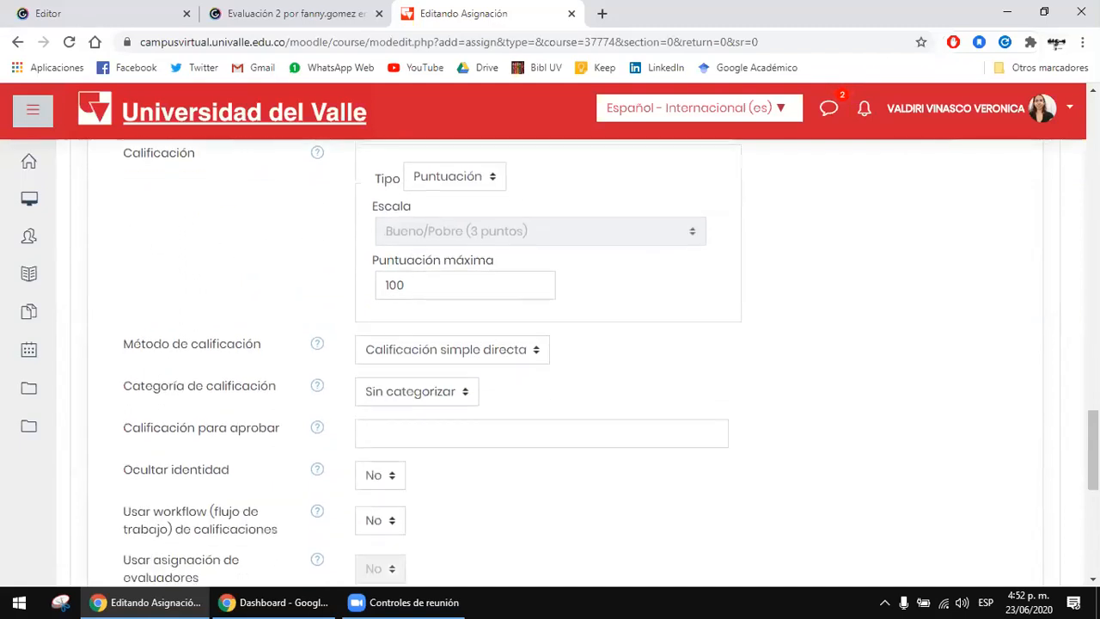
scroll(295, 222, up, 1)
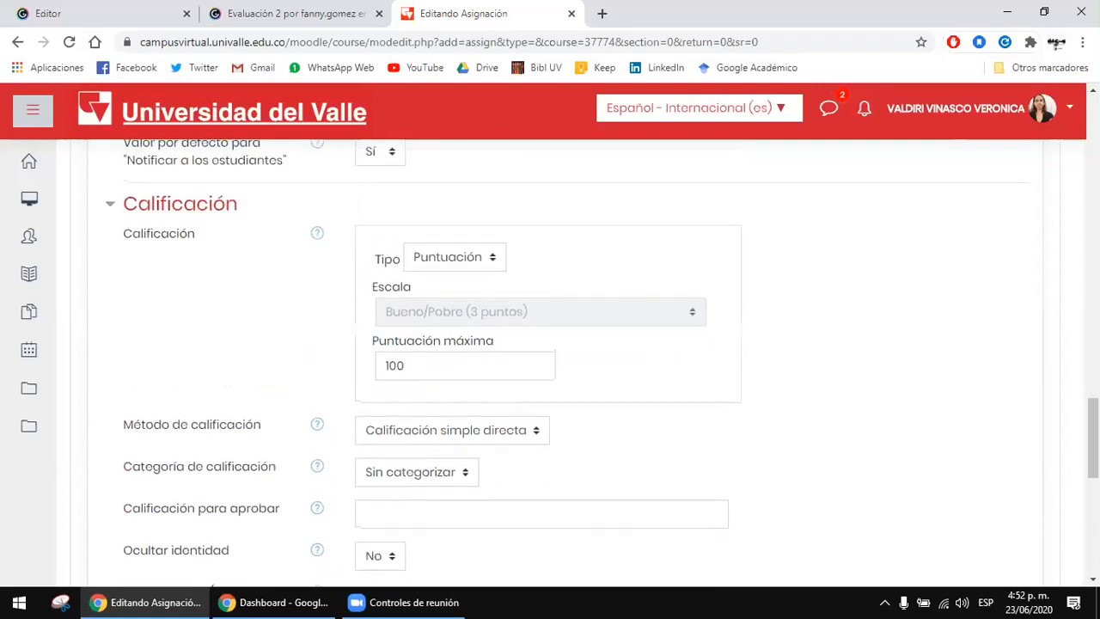
click(459, 366)
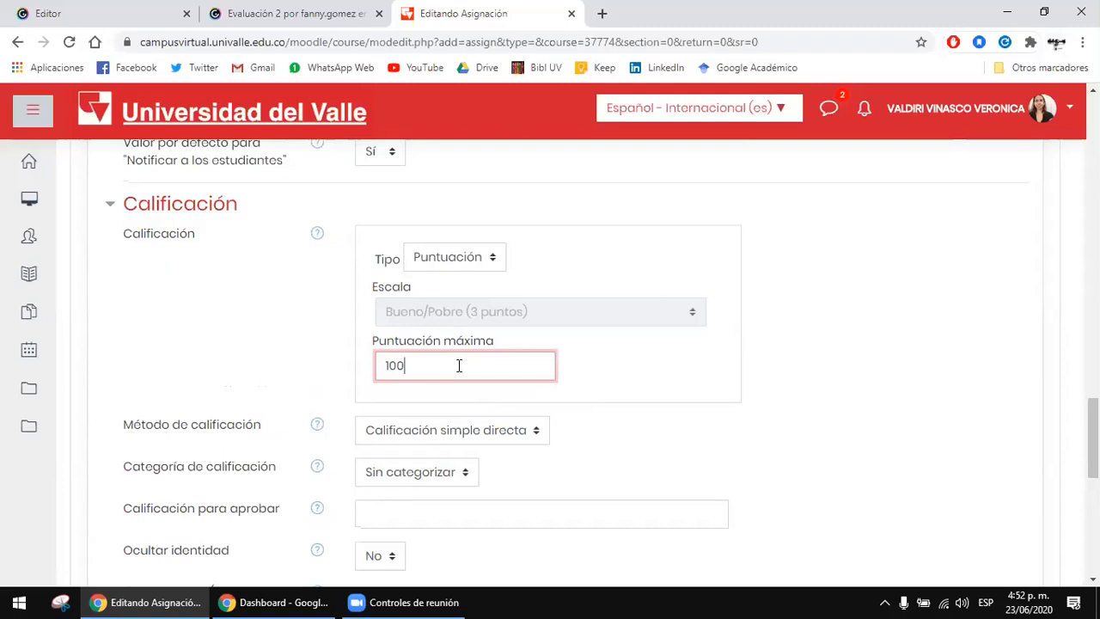
key(BackSpace)
key(BackSpace)
key(BackSpace)
text(5)
Step: Try the Escala grading type and browse the available grading scales without choosing a different one
click(432, 267)
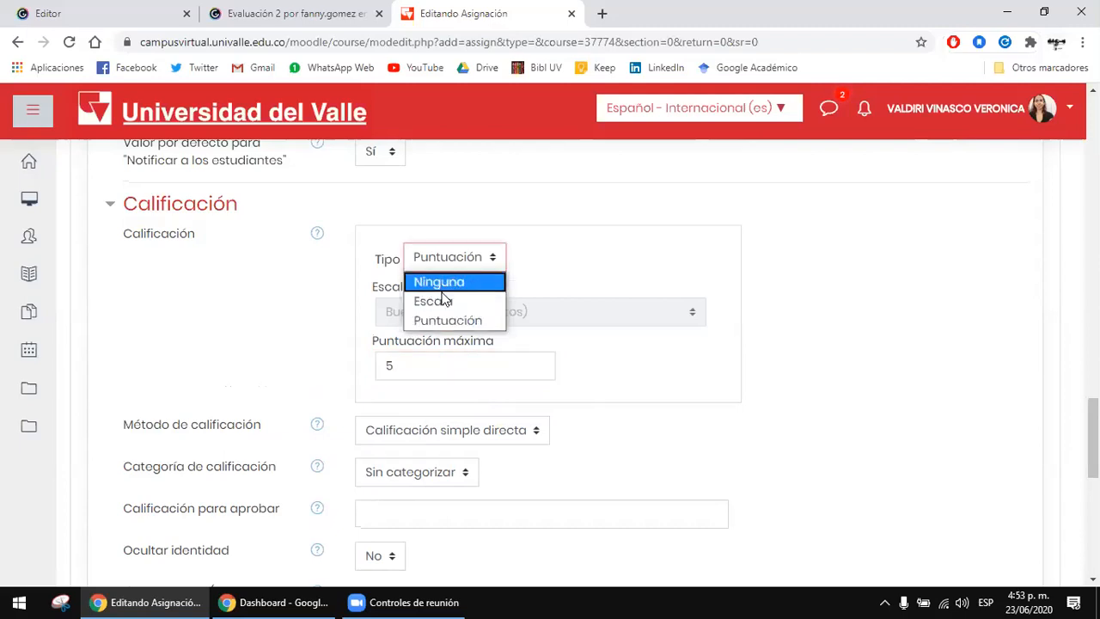
click(440, 301)
click(653, 312)
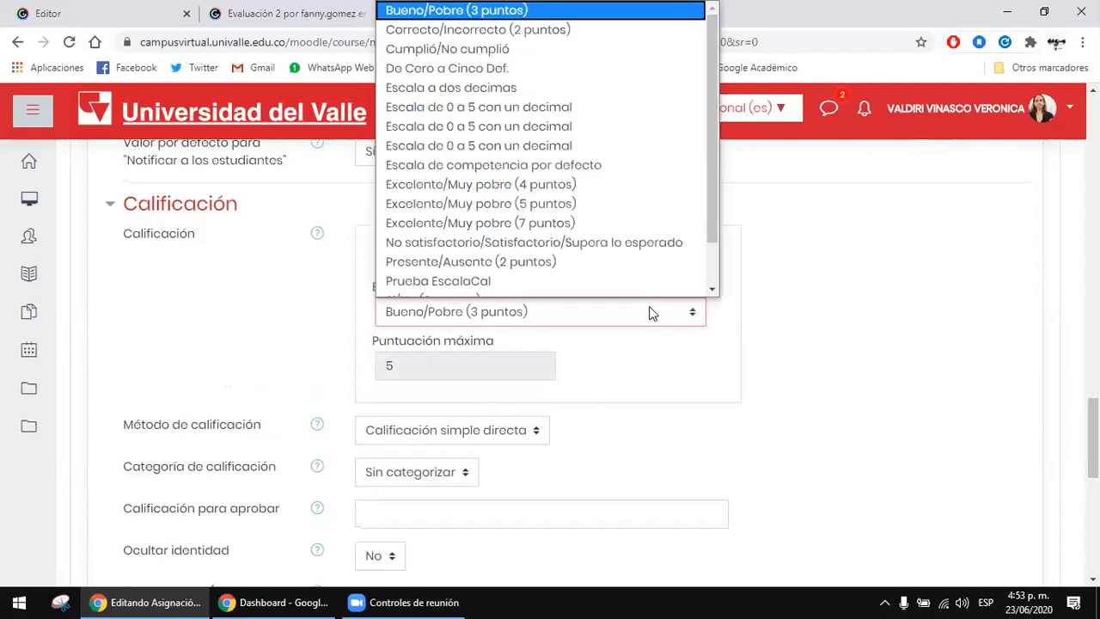
scroll(534, 210, down, 1)
scroll(534, 210, up, 1)
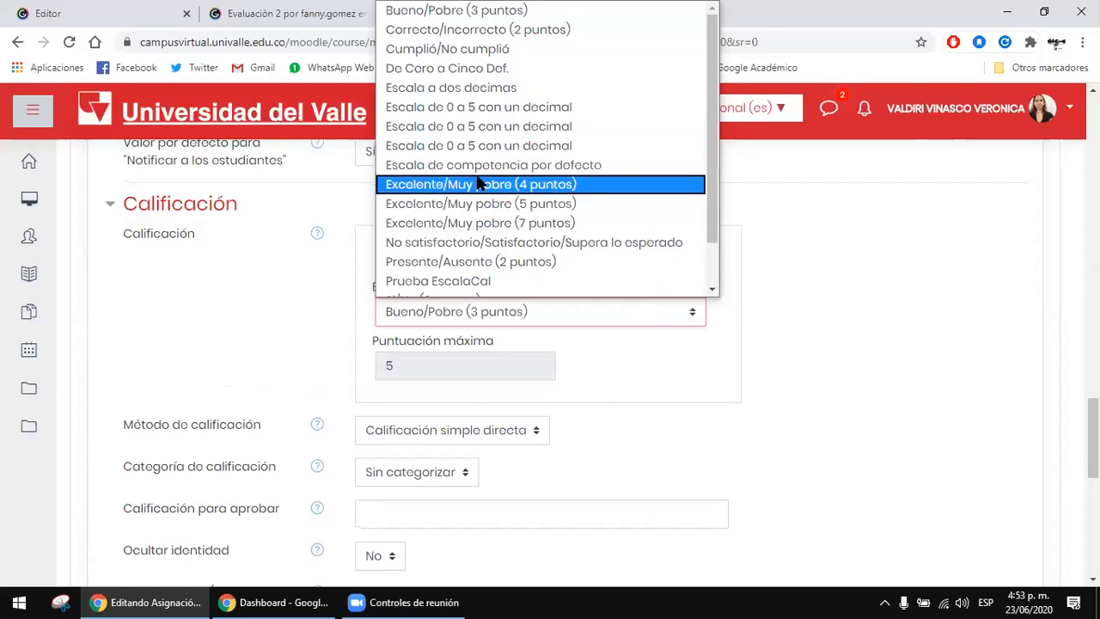
scroll(477, 180, down, 1)
scroll(476, 196, up, 1)
scroll(477, 207, down, 1)
scroll(482, 216, up, 1)
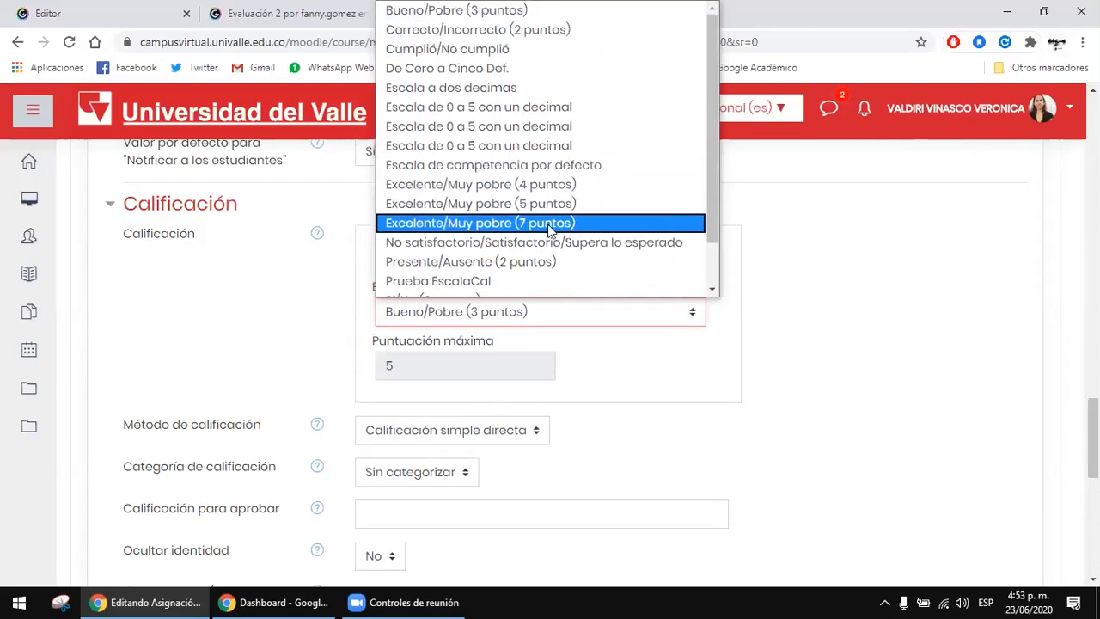
scroll(599, 286, down, 1)
click(825, 266)
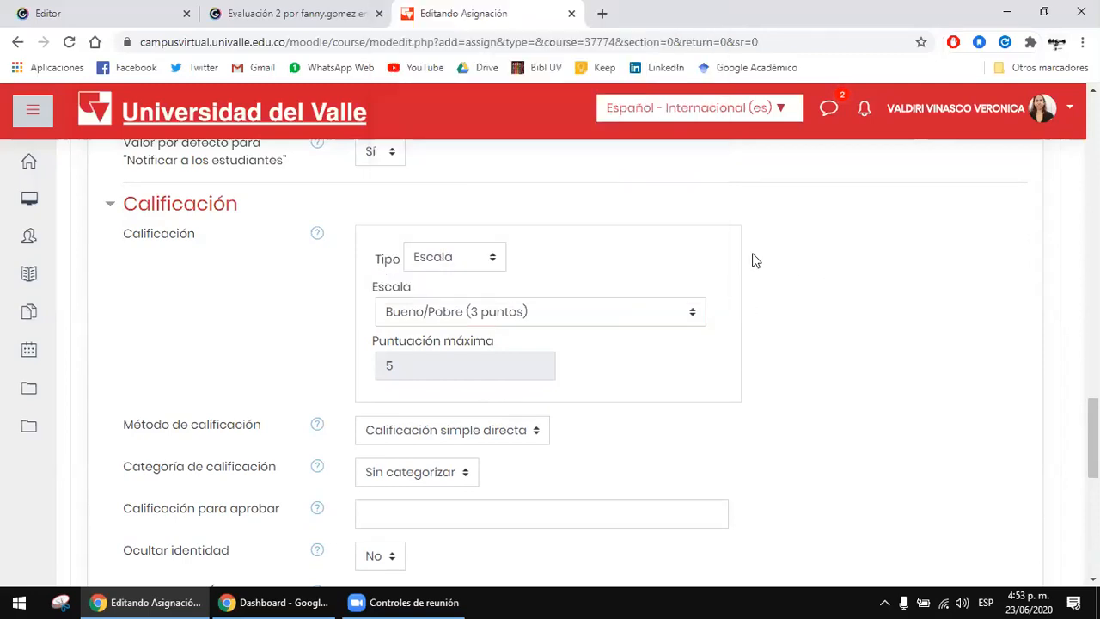
Step: Set the grading type back to Puntuación and review the Puntuación máxima field
click(461, 262)
click(479, 320)
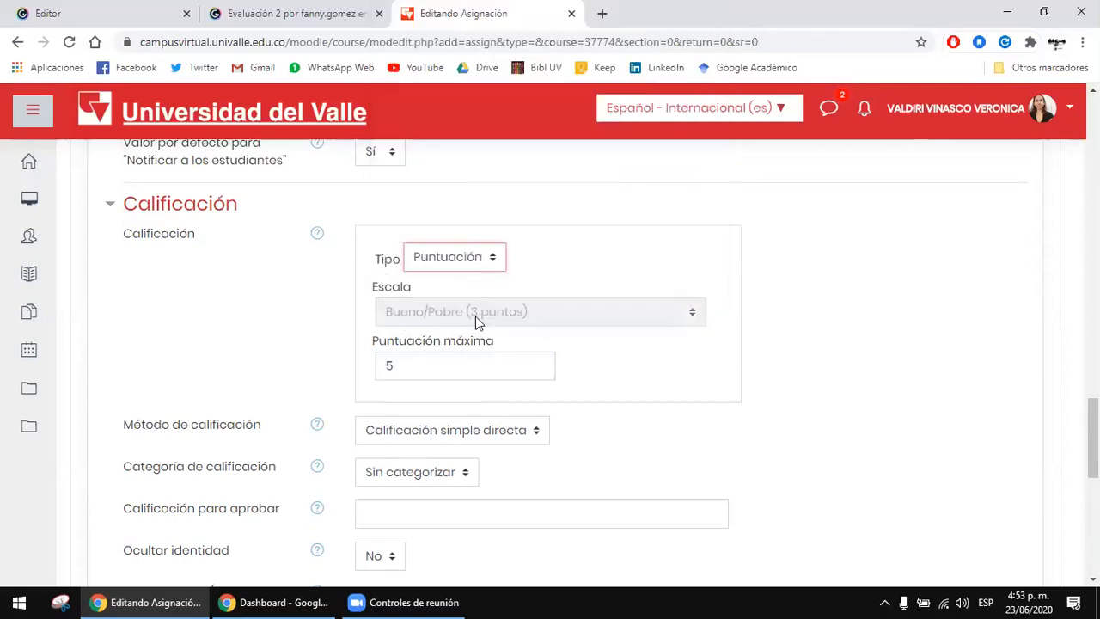
click(437, 370)
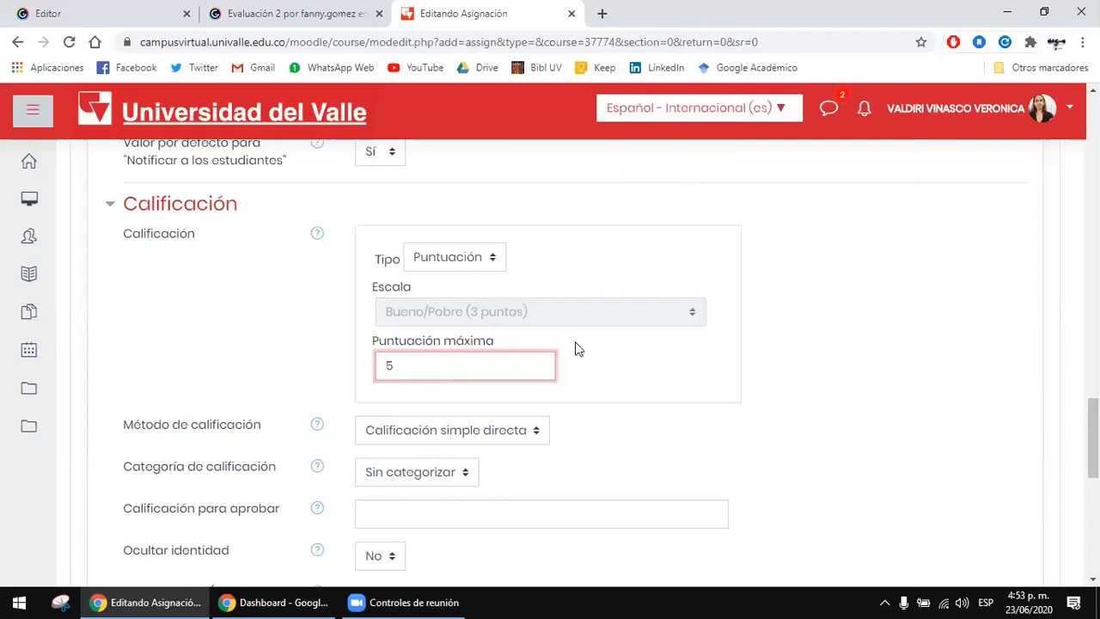
scroll(576, 349, down, 1)
click(713, 307)
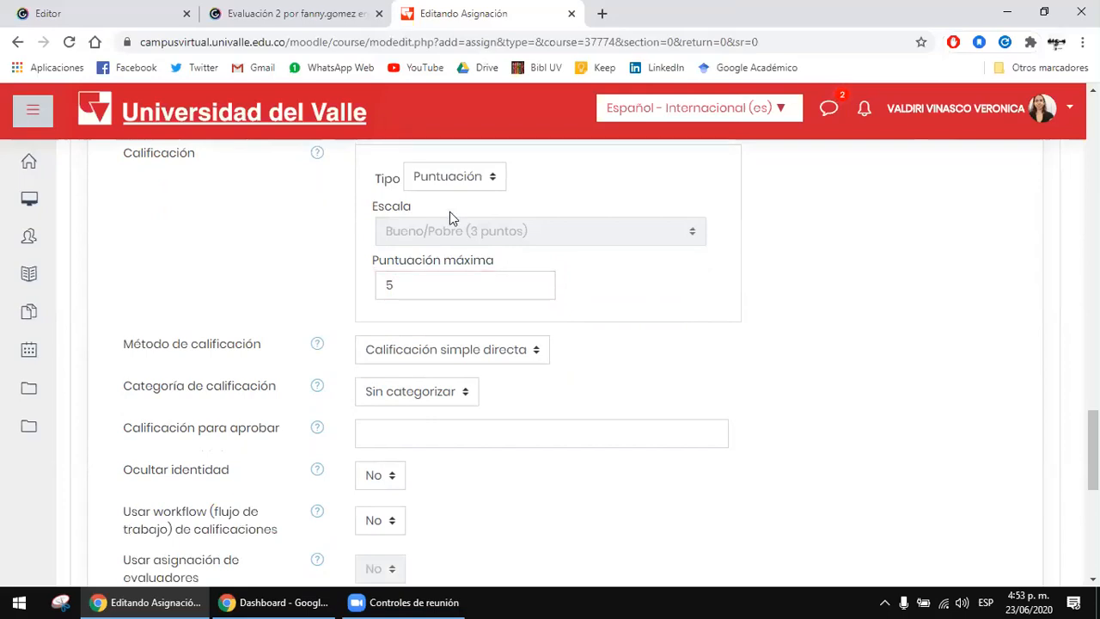
scroll(813, 211, up, 1)
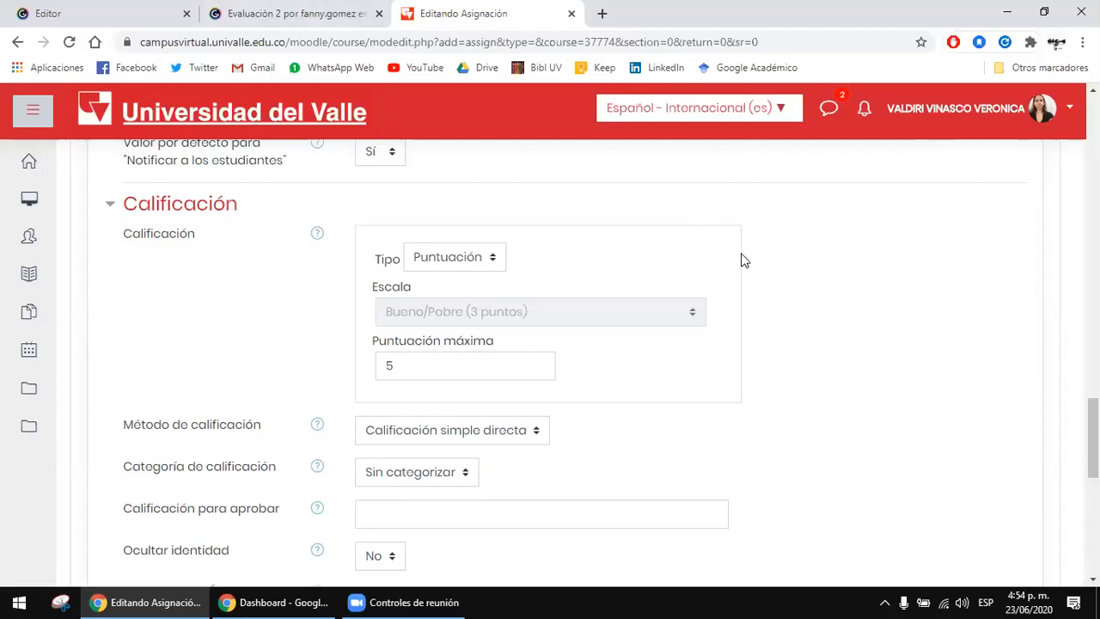
scroll(654, 283, down, 1)
click(523, 289)
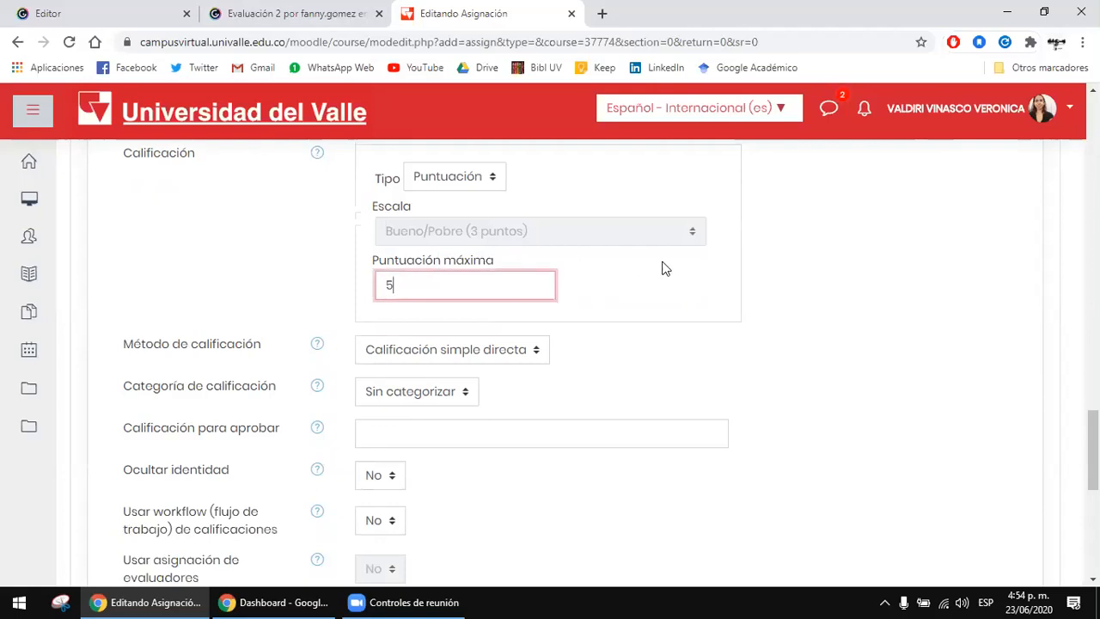
Step: Review the Método de calificación choices and set the method to Rúbrica
scroll(601, 258, down, 1)
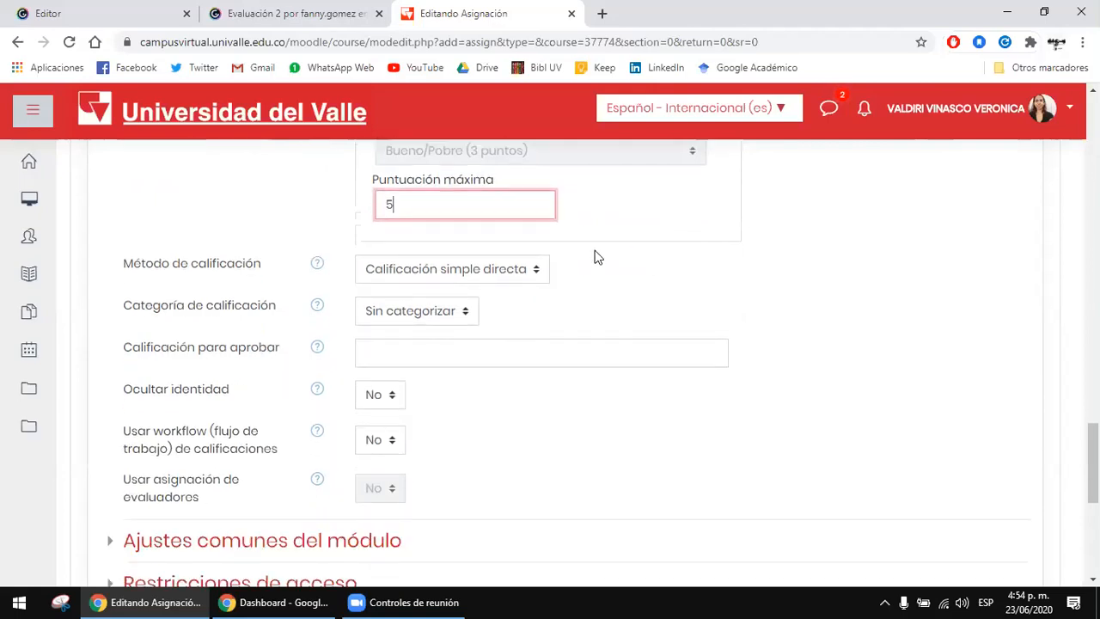
click(404, 274)
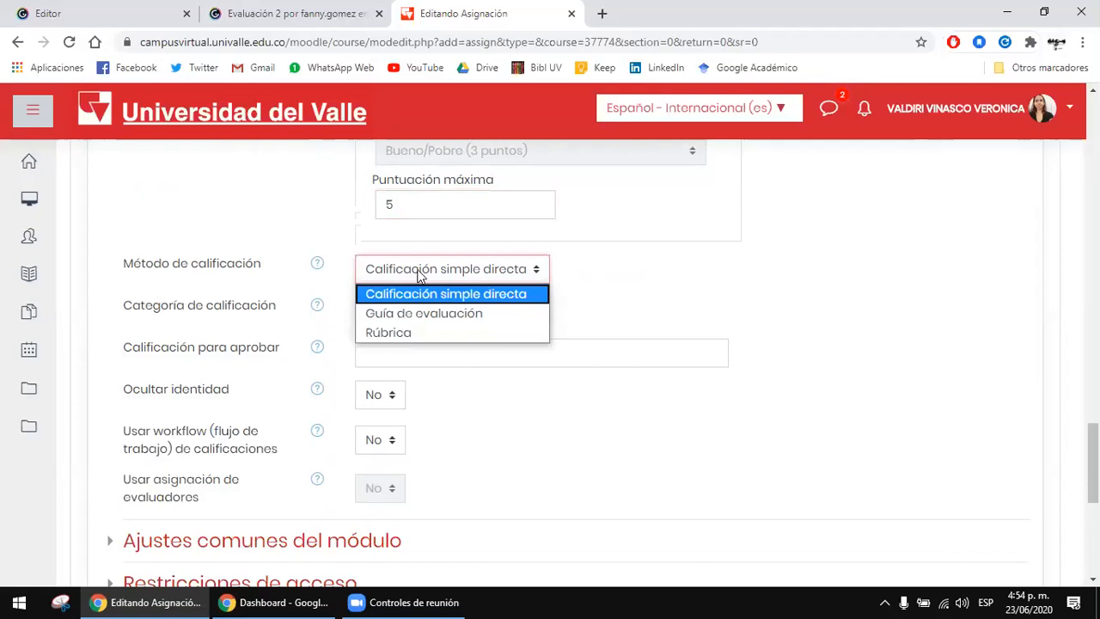
click(425, 294)
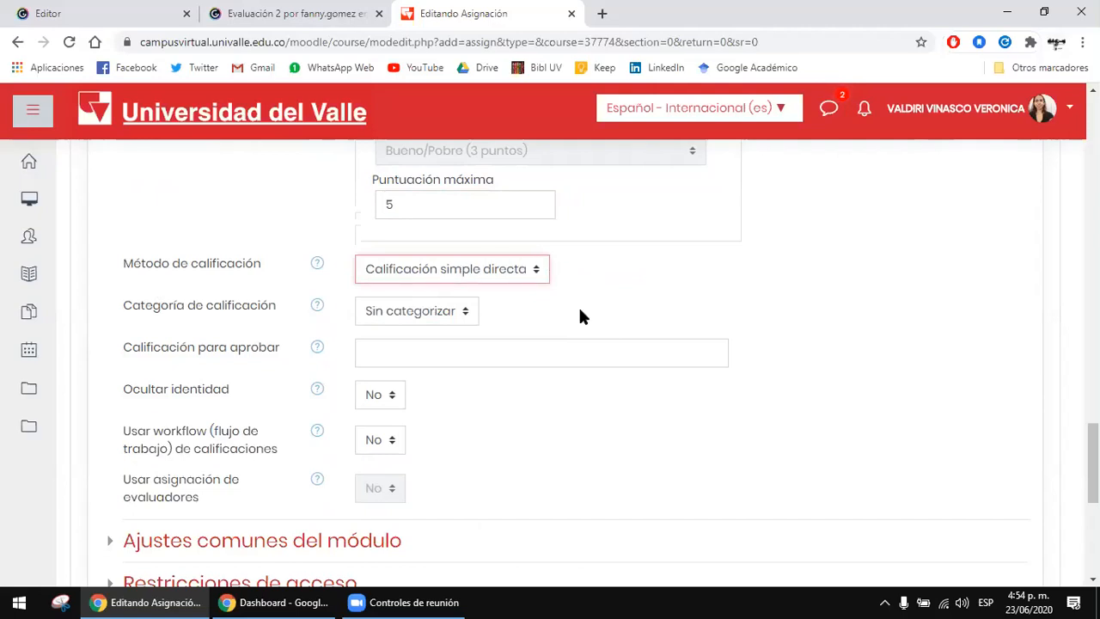
click(525, 271)
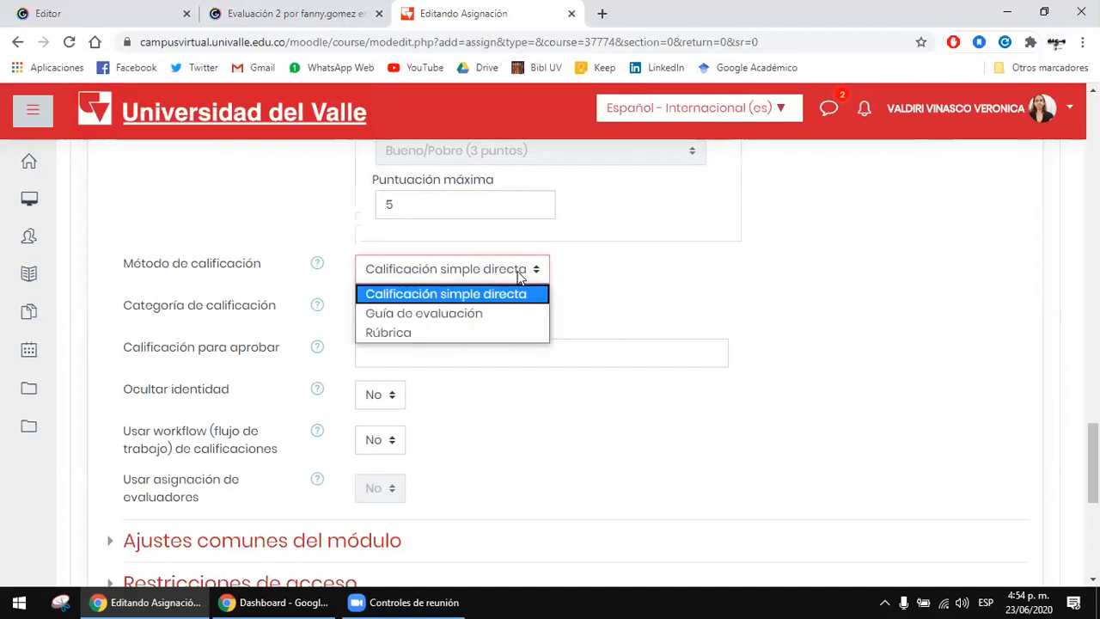
click(510, 330)
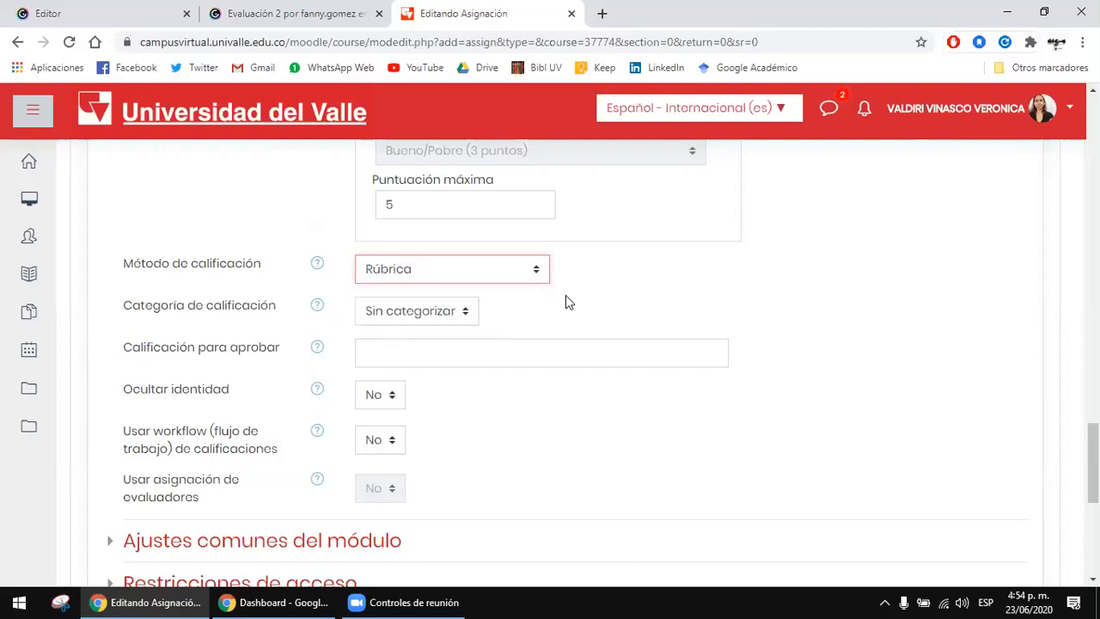
Step: View the choices for Categoría de calificación without changing the setting
click(463, 312)
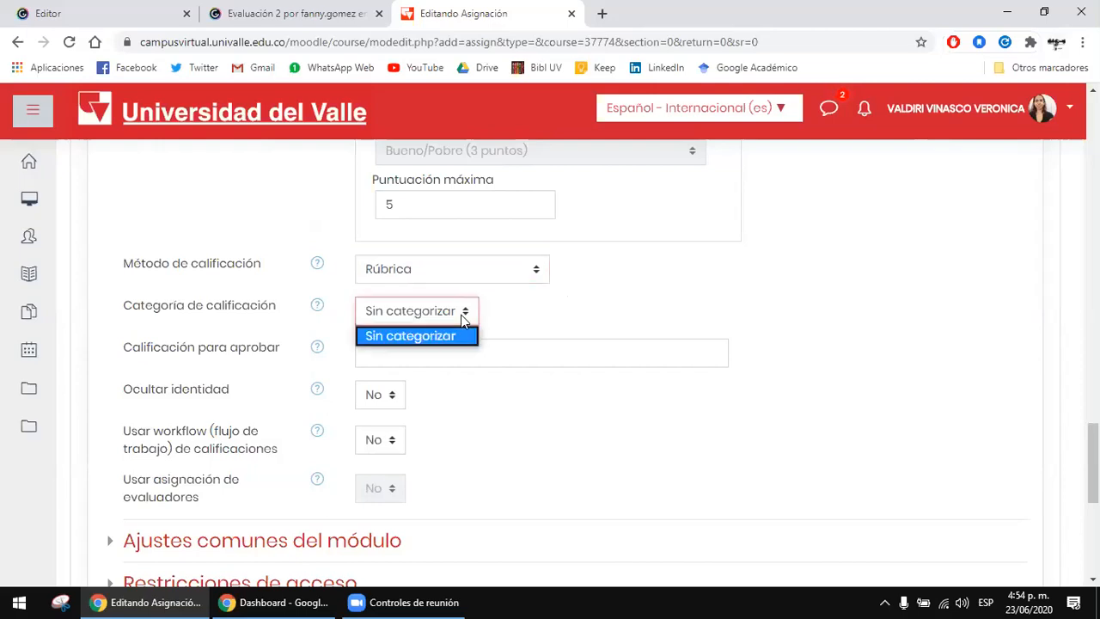
click(462, 318)
click(582, 297)
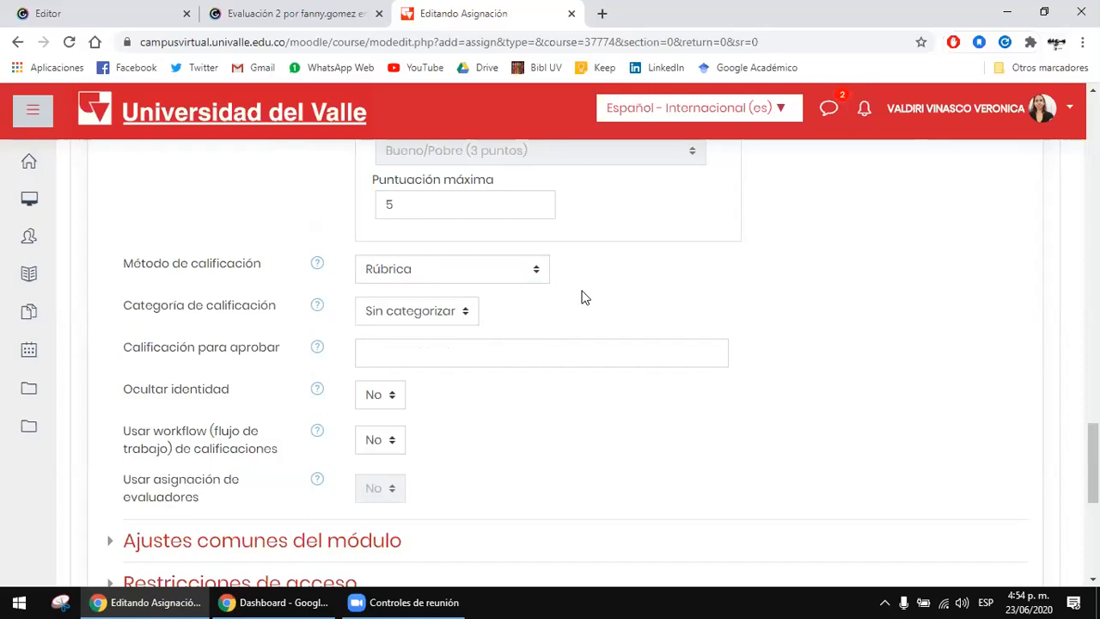
Step: Set the Método de calificación back to Calificación simple directa
click(535, 272)
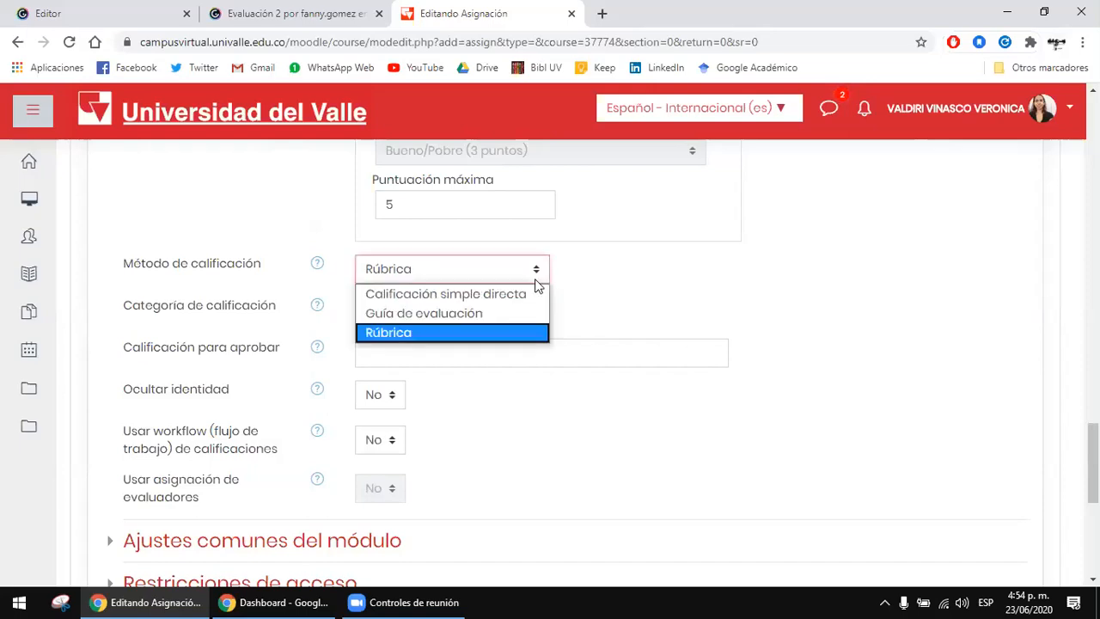
click(463, 269)
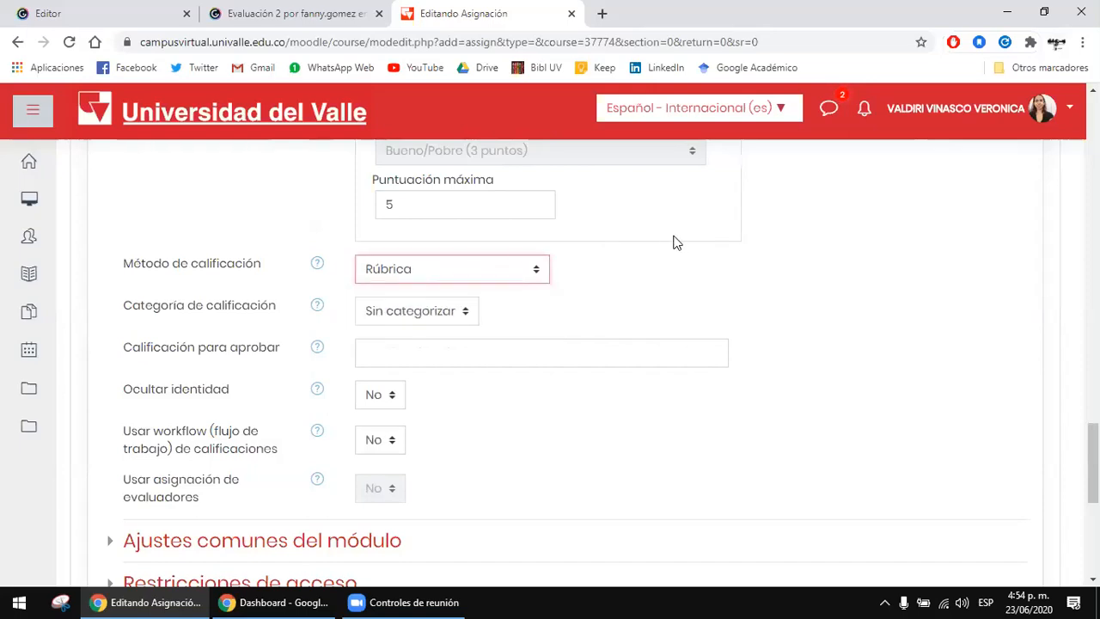
click(756, 284)
click(486, 274)
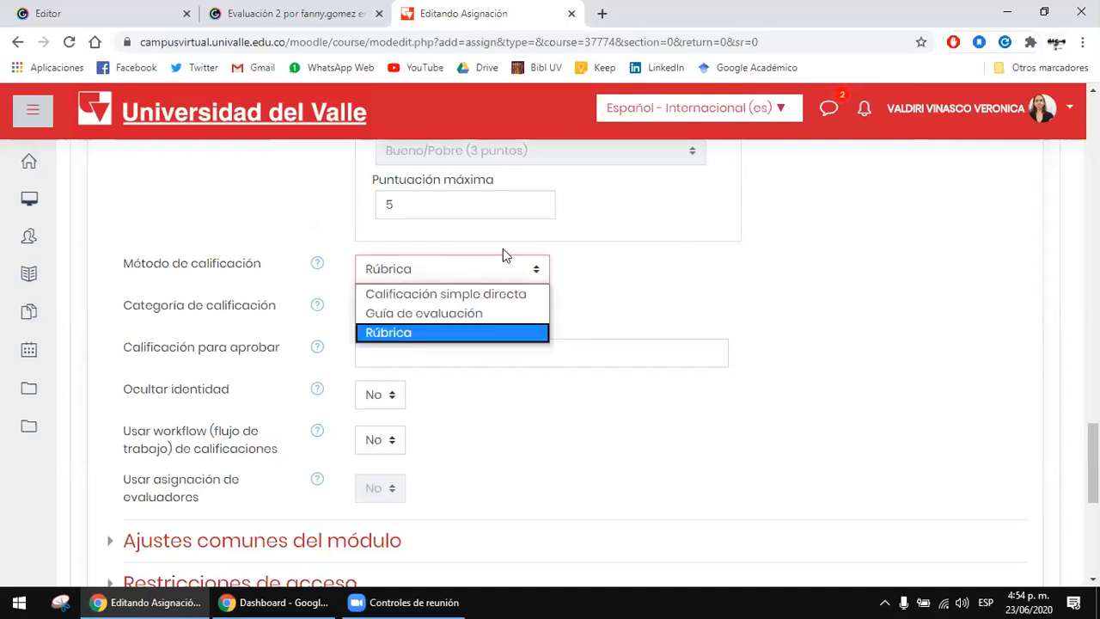
click(521, 294)
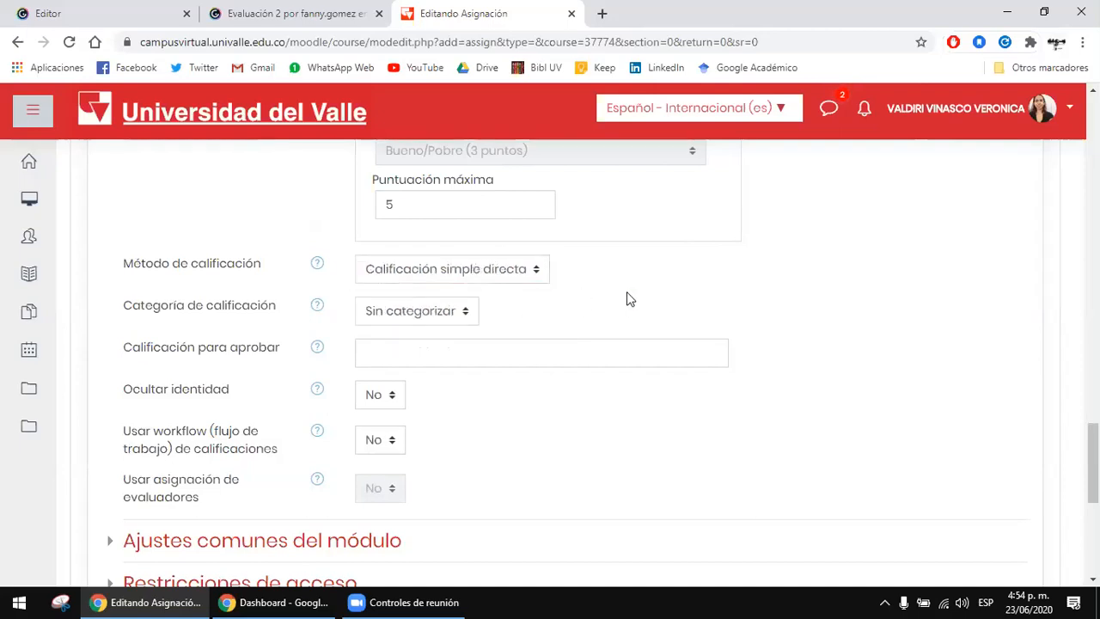
Step: Set the Calificación para aprobar to 3
scroll(627, 298, down, 1)
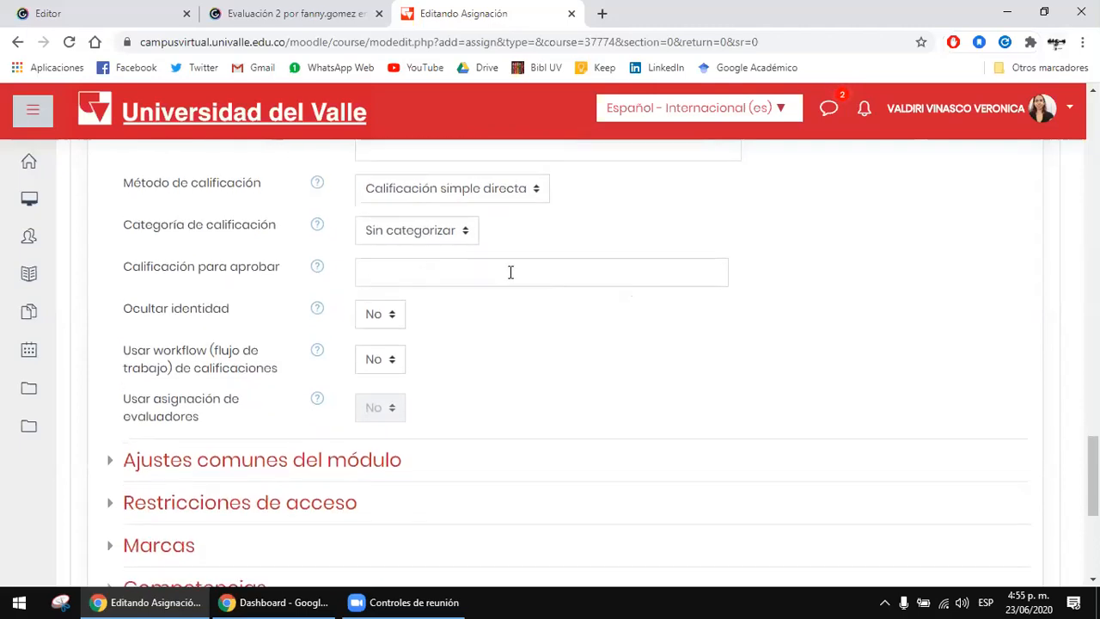
click(452, 278)
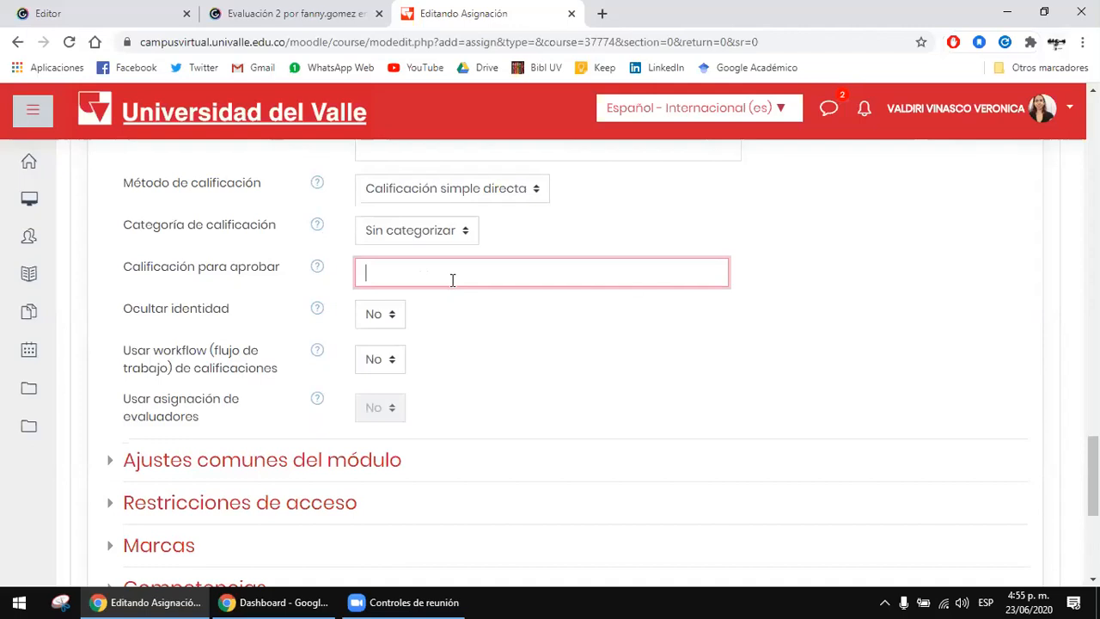
text(3)
Step: Expand and review the Ajustes comunes del módulo, Restricciones de acceso, Marcas and Competencias sections
scroll(245, 292, down, 1)
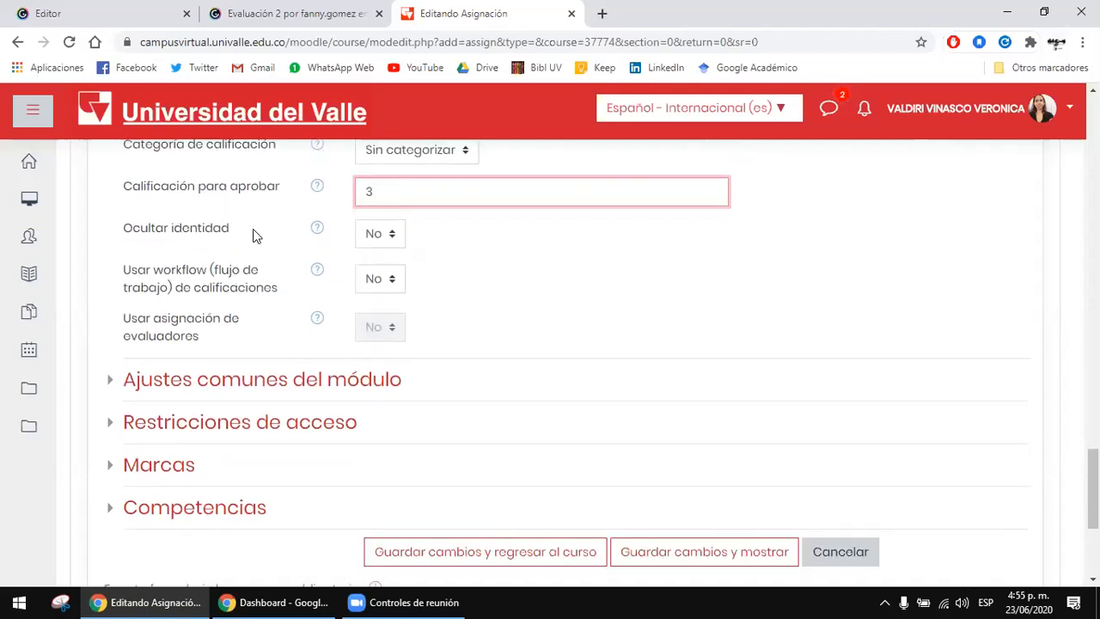
click(311, 381)
scroll(774, 339, down, 2)
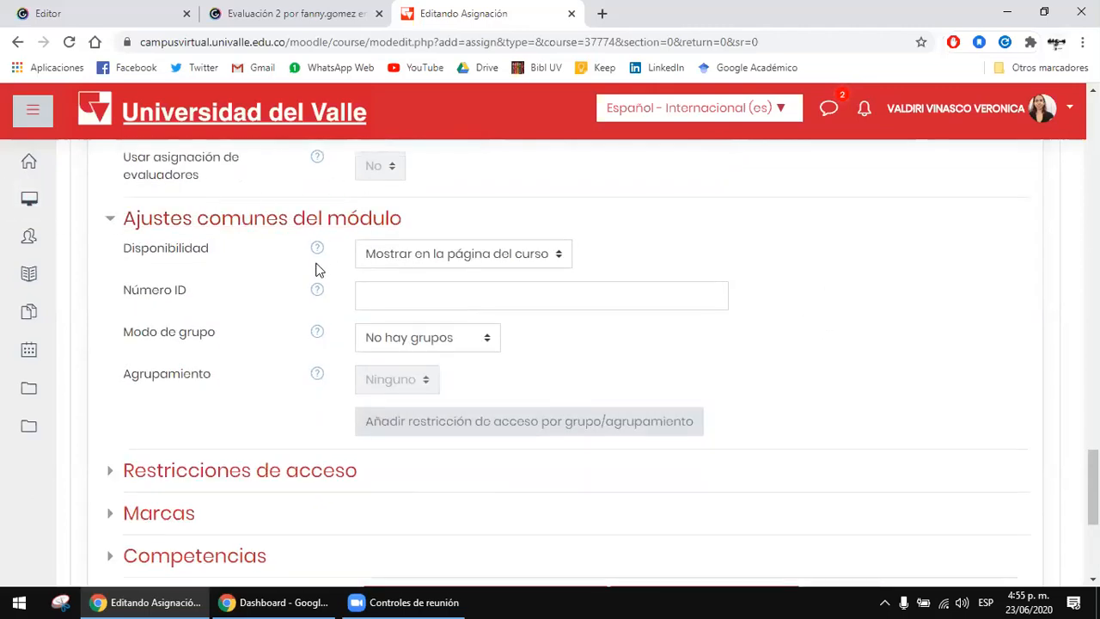
scroll(301, 379, down, 1)
click(298, 394)
scroll(298, 397, down, 1)
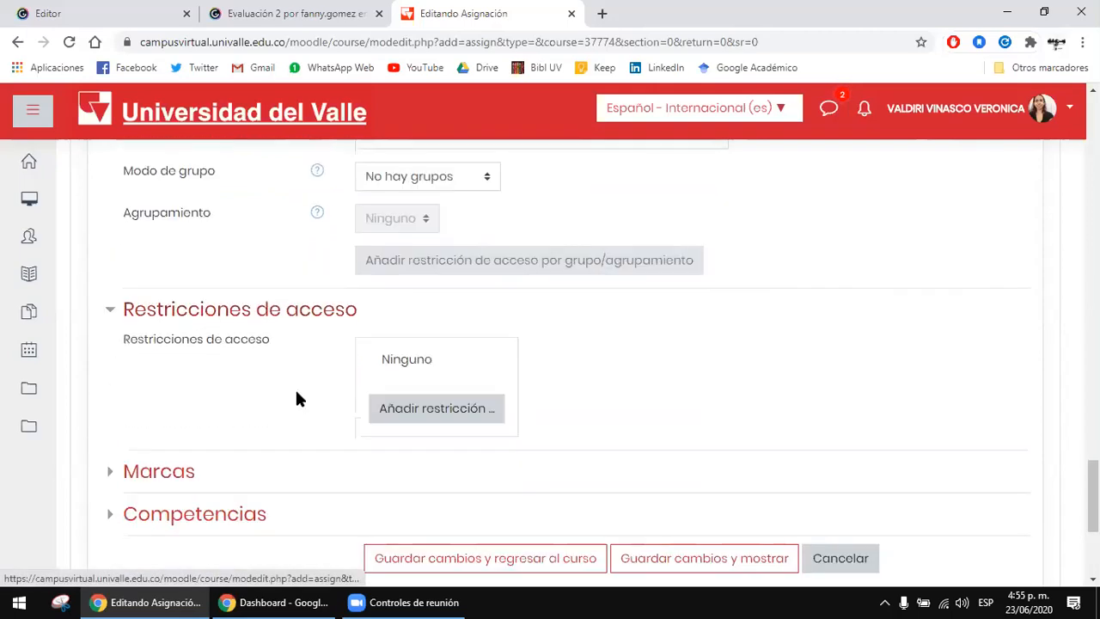
click(187, 473)
scroll(258, 425, down, 2)
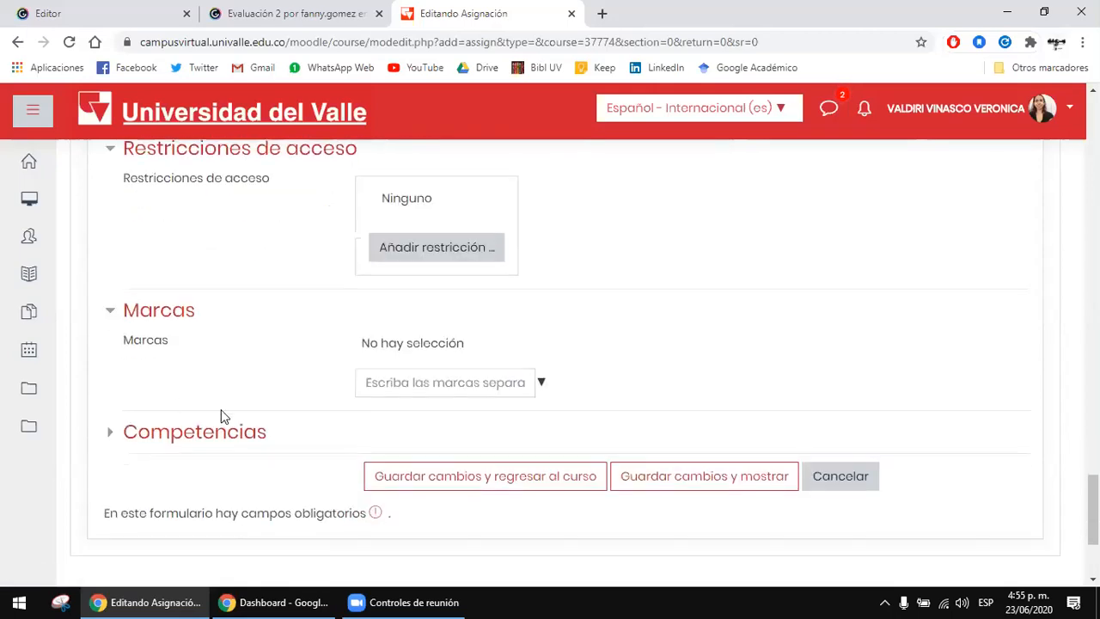
click(176, 439)
scroll(653, 375, down, 1)
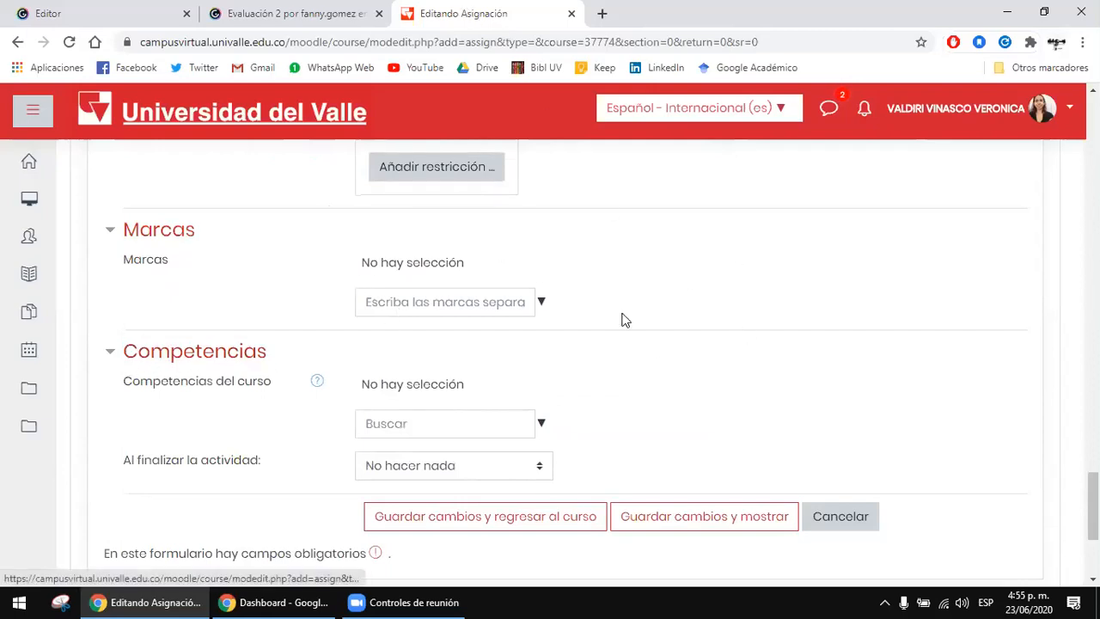
Step: Save the assignment and display it, then review its Sumario de calificaciones
click(733, 524)
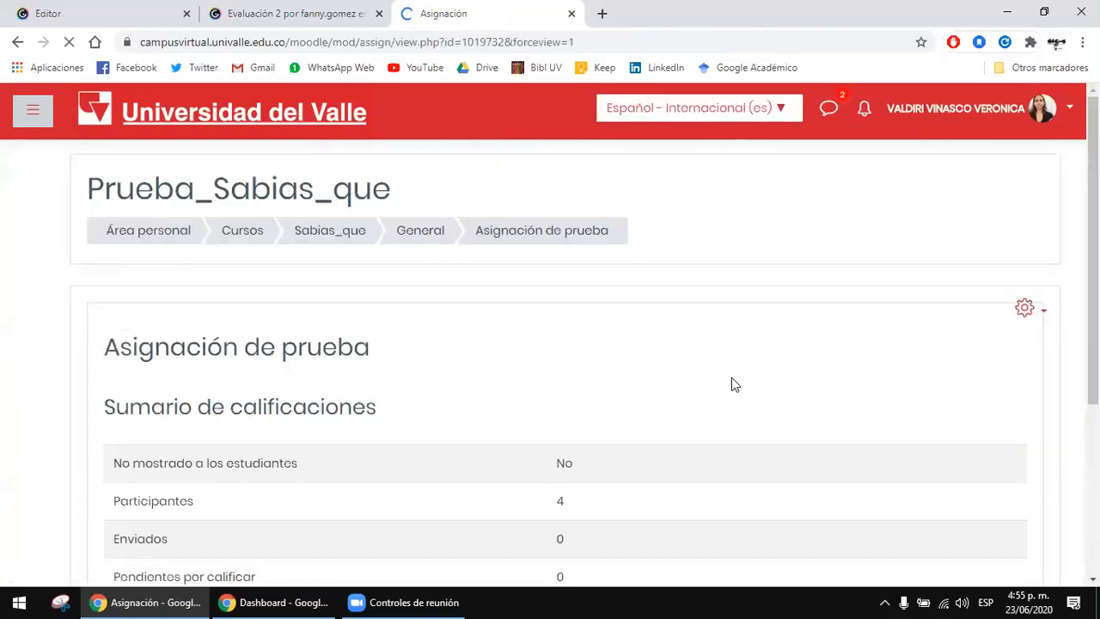
scroll(731, 382, down, 2)
double_click(285, 256)
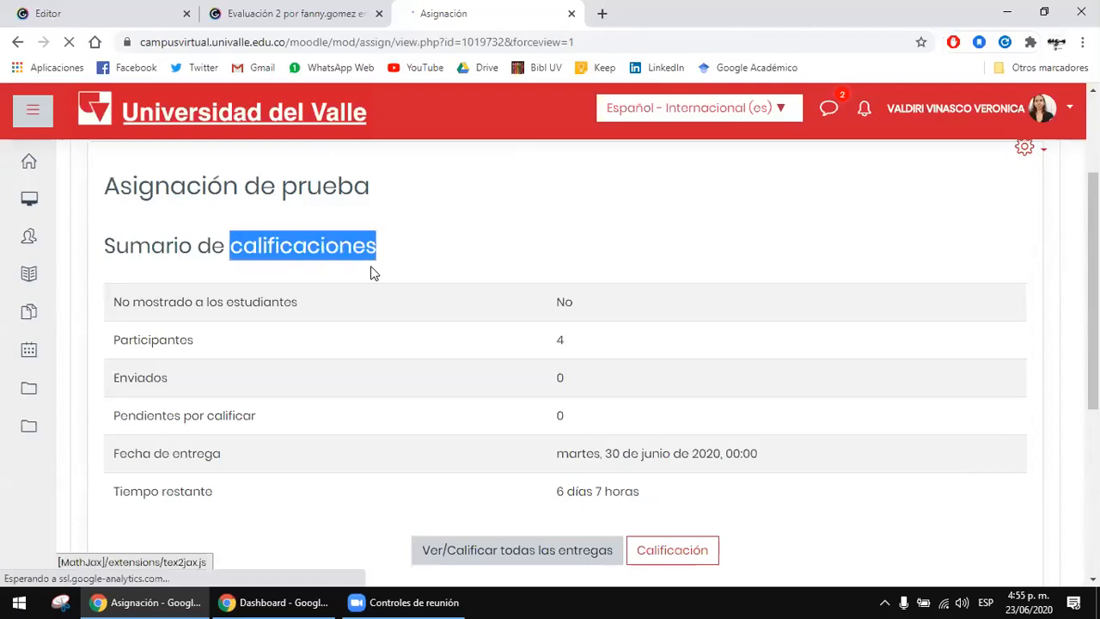
scroll(753, 281, down, 1)
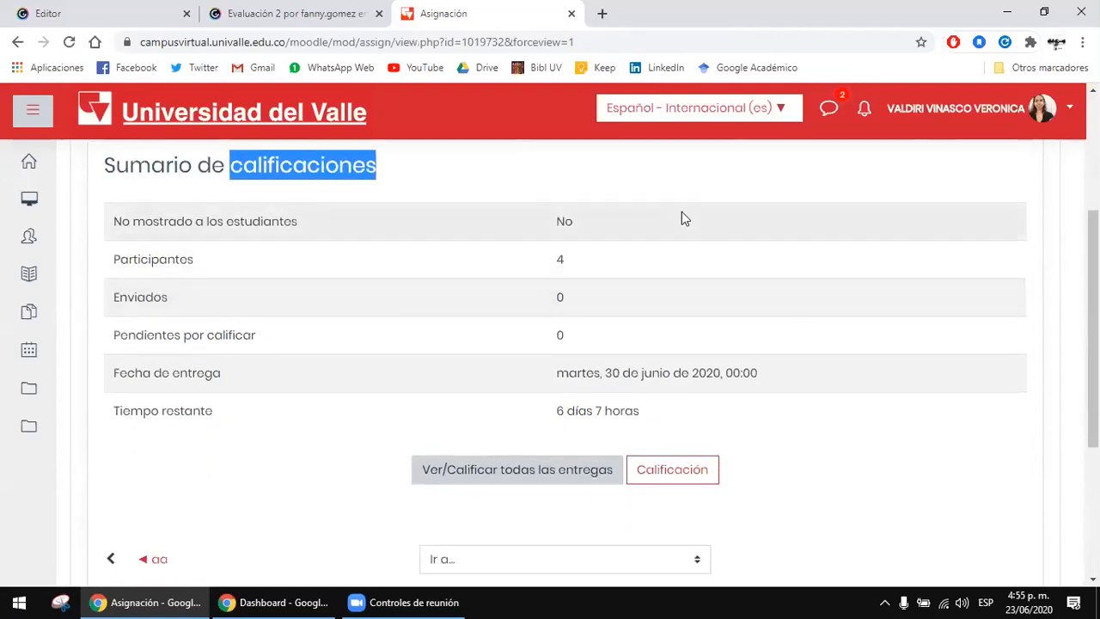
scroll(774, 258, down, 2)
scroll(843, 336, up, 3)
scroll(882, 388, up, 1)
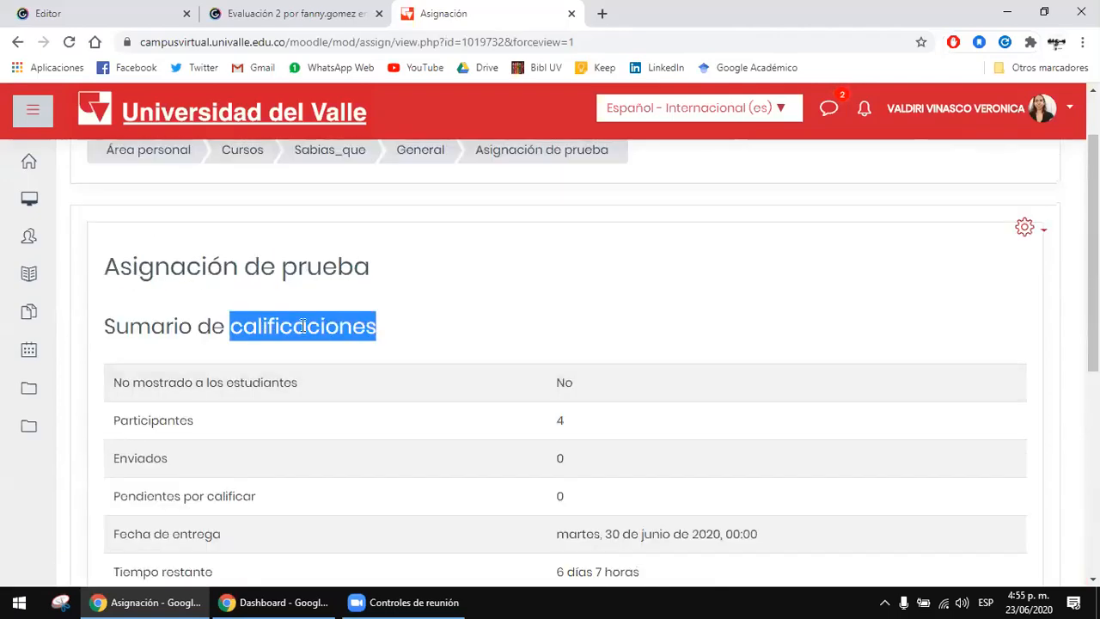
click(303, 326)
double_click(325, 278)
drag(226, 327, 339, 326)
drag(432, 338, 465, 336)
click(688, 326)
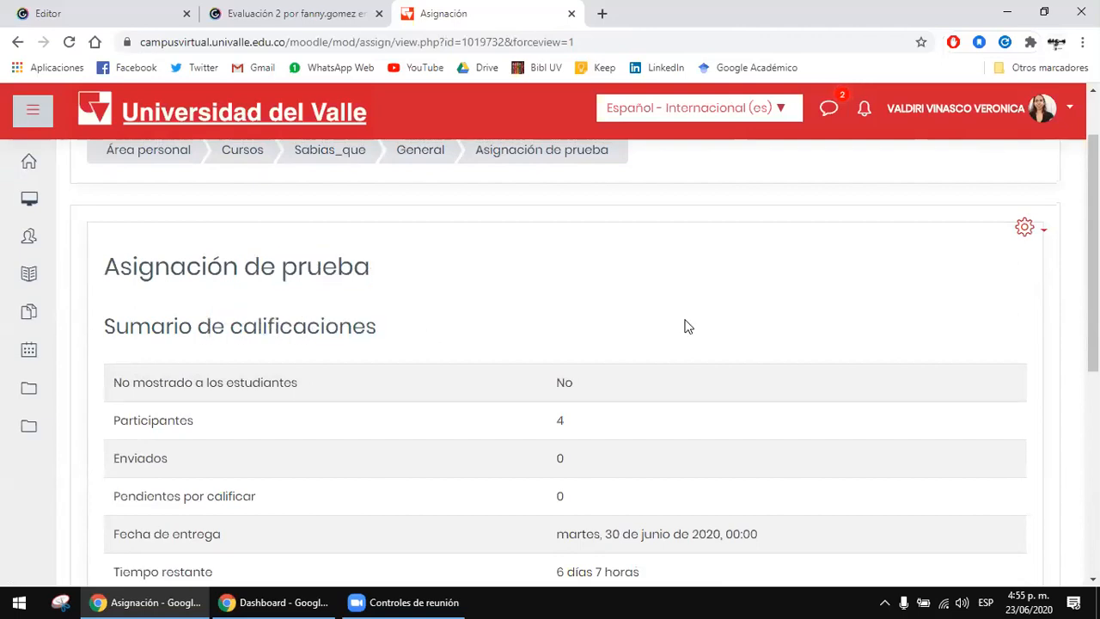
Step: Return from the assignment page to the General section of the Prueba_Sabias_que course
scroll(685, 324, down, 1)
scroll(685, 324, up, 2)
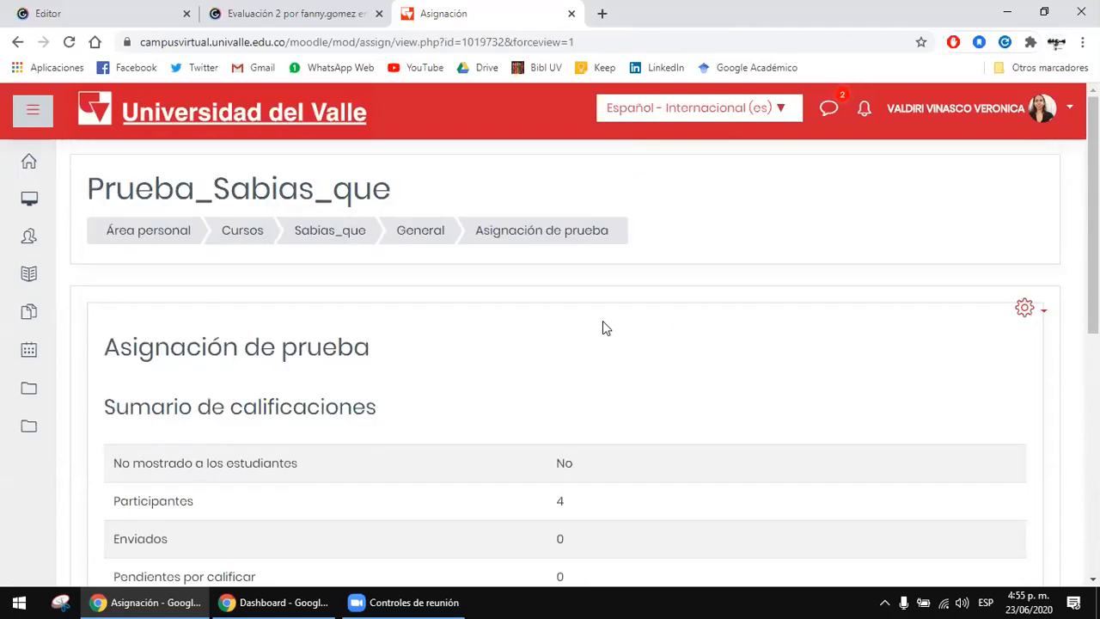
click(414, 241)
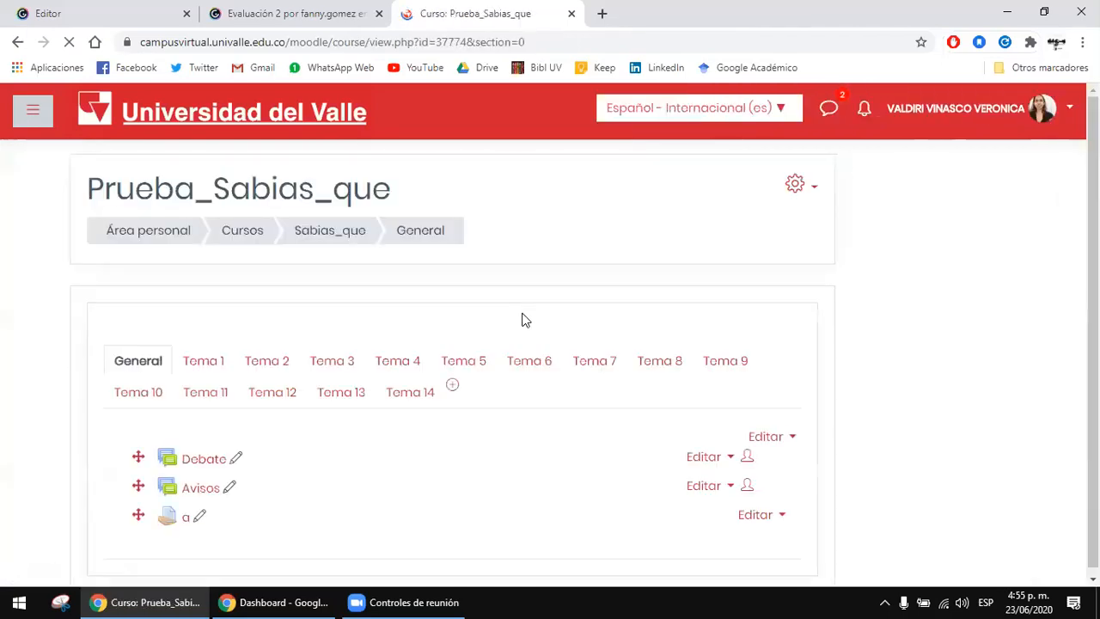
Step: Open Asignación de prueba from the course's General section and examine its Sumario de calificaciones, including submission counts, Fecha de entrega and Tiempo restante
scroll(526, 319, down, 1)
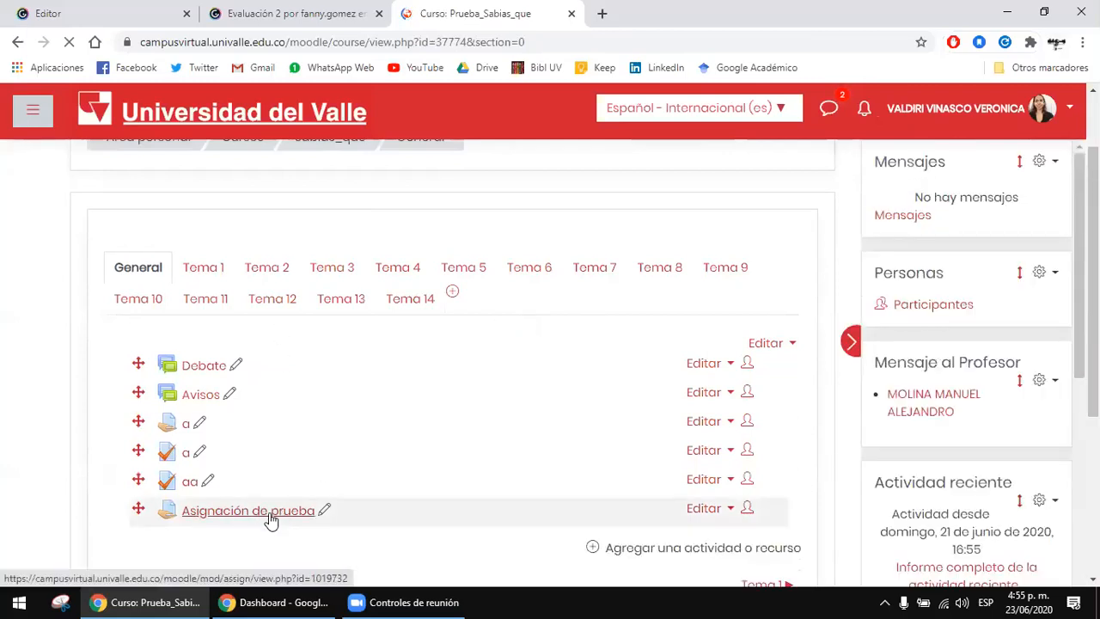
click(270, 520)
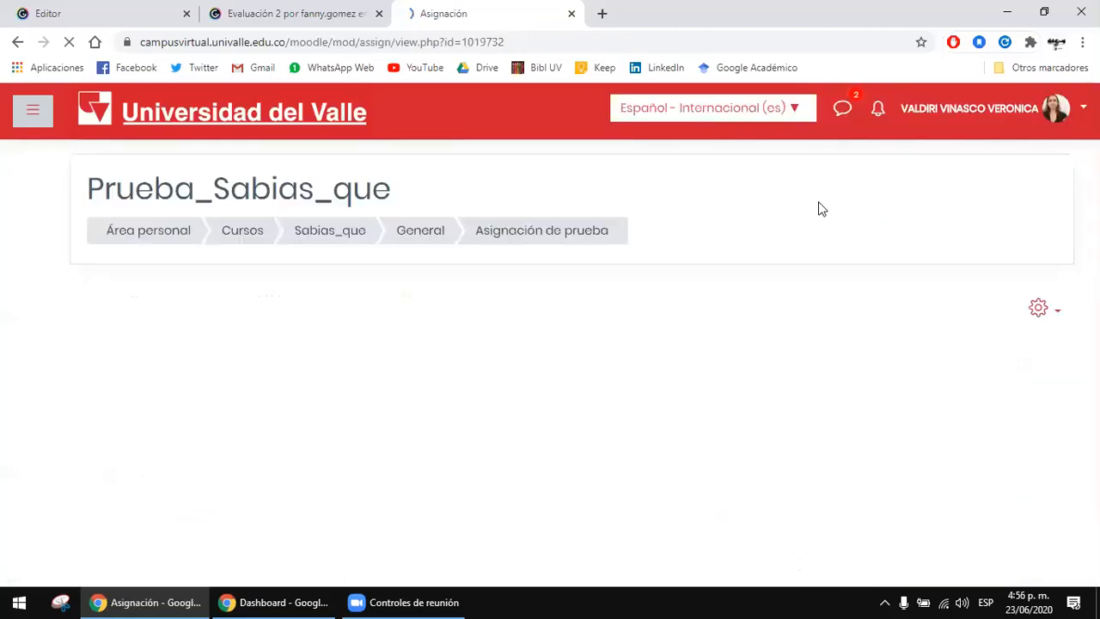
scroll(591, 279, down, 1)
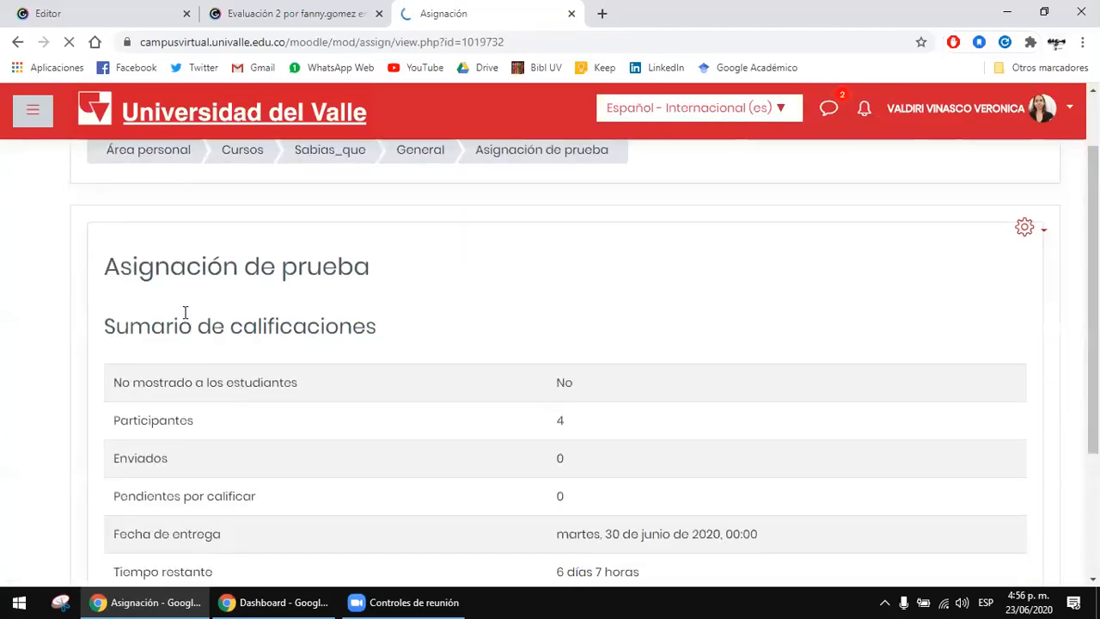
drag(184, 314, 403, 326)
click(403, 327)
scroll(720, 357, down, 1)
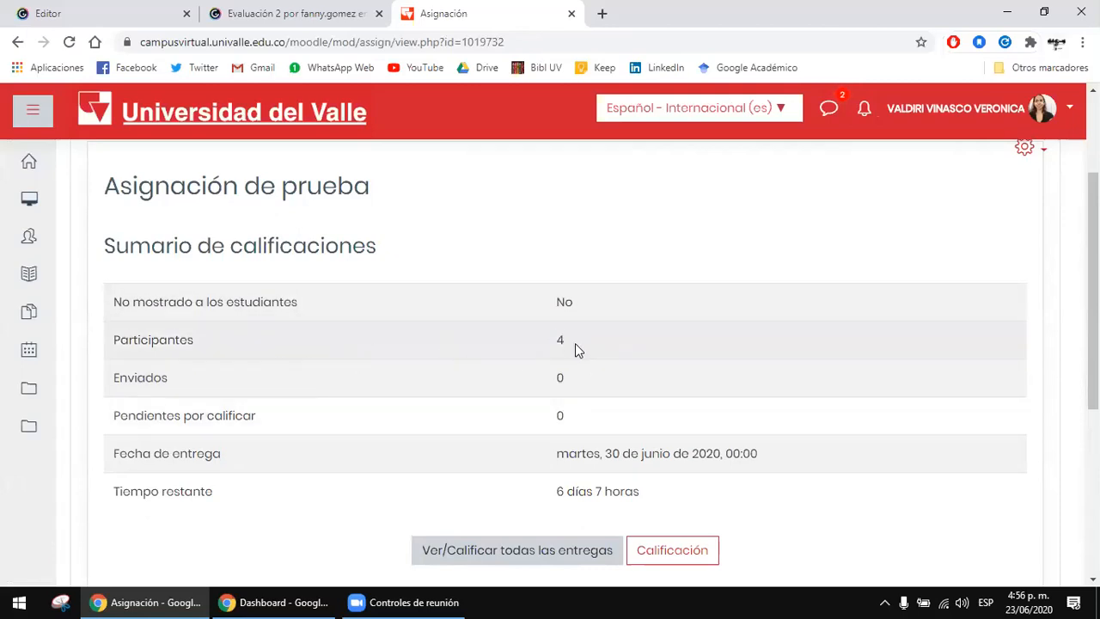
drag(558, 378, 613, 413)
drag(581, 454, 739, 456)
click(772, 463)
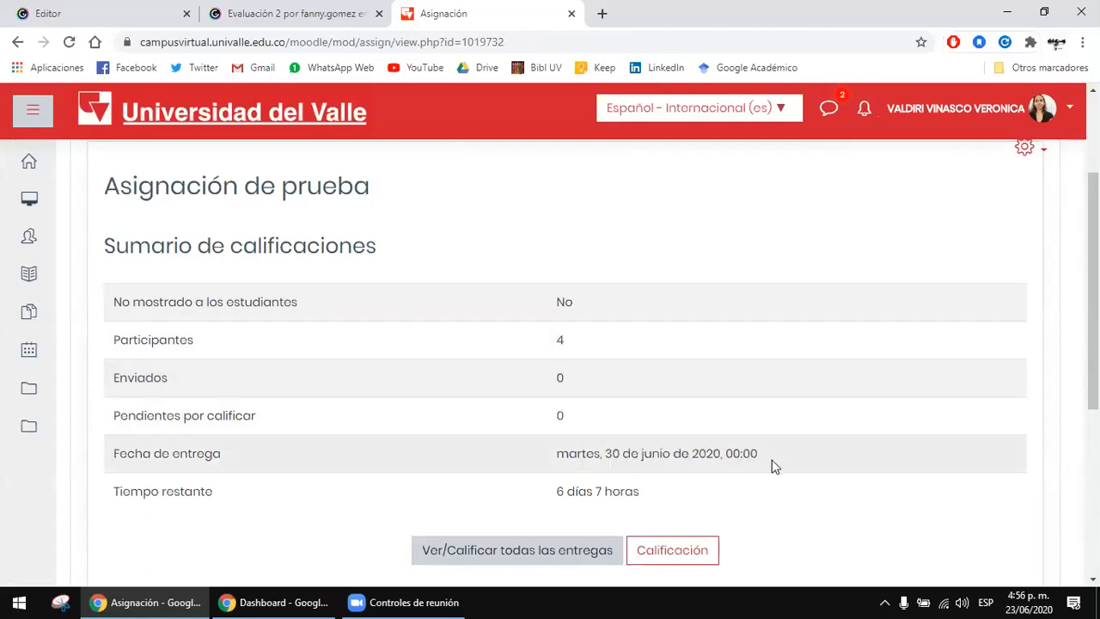
drag(560, 491, 656, 491)
click(530, 487)
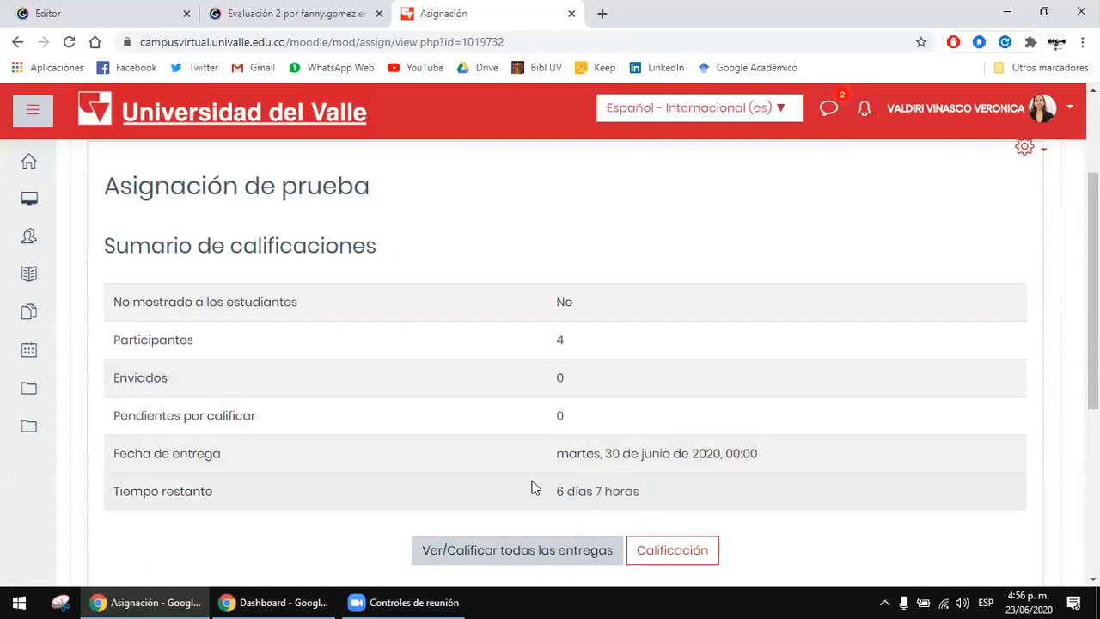
drag(578, 454, 696, 460)
drag(556, 491, 644, 489)
click(645, 490)
scroll(516, 403, down, 2)
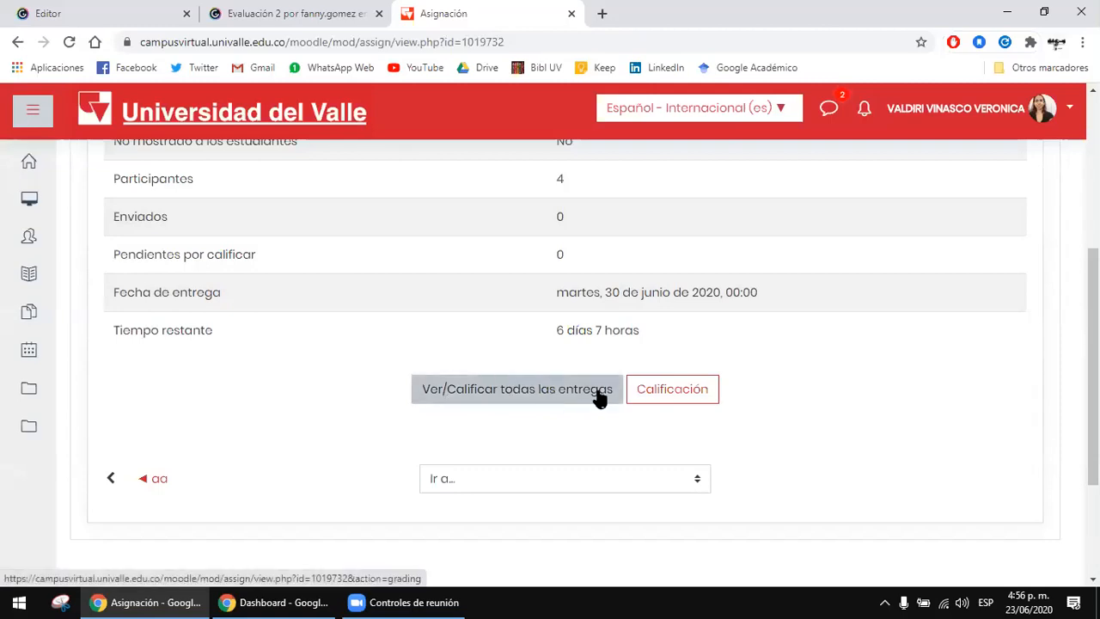
Step: Open the list of all submissions for Asignación de prueba and review each student's Estado and Calificación columns
click(577, 395)
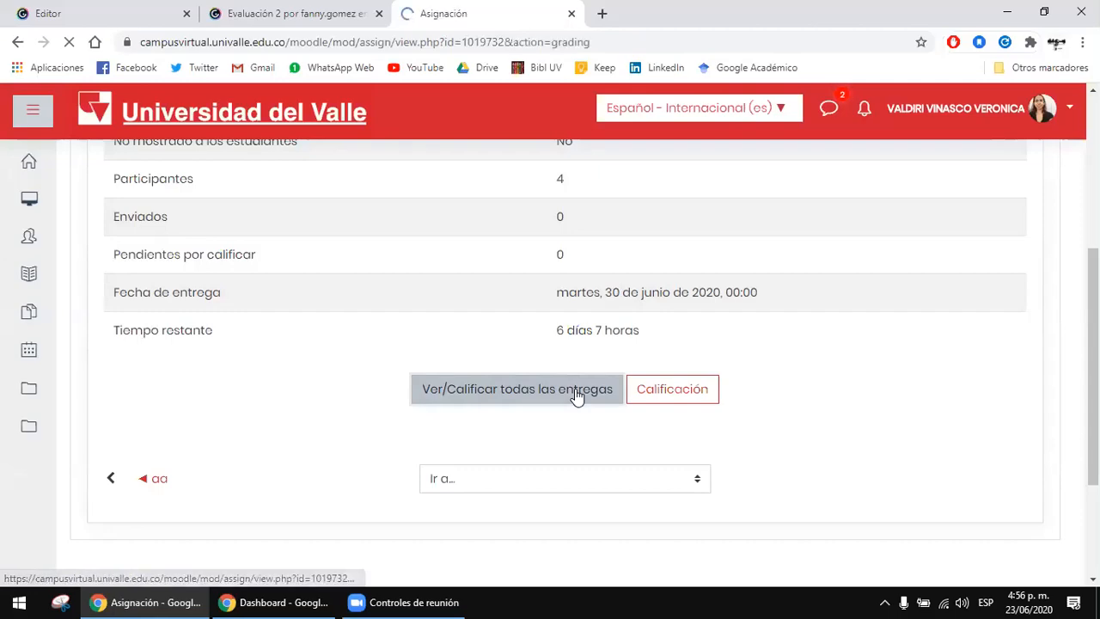
scroll(577, 395, down, 3)
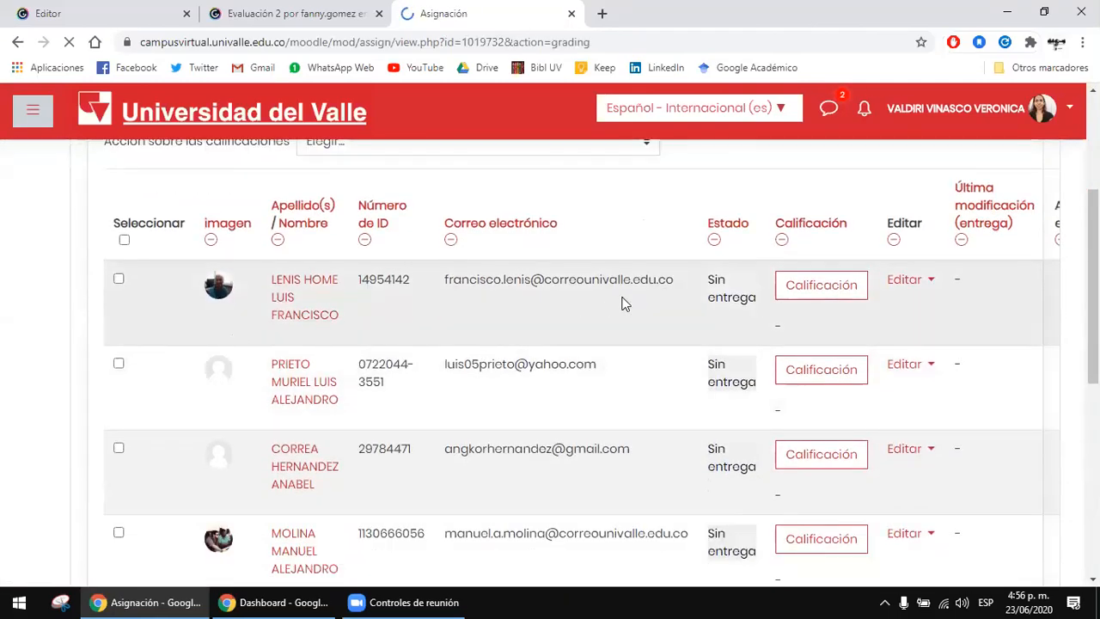
scroll(650, 302, down, 1)
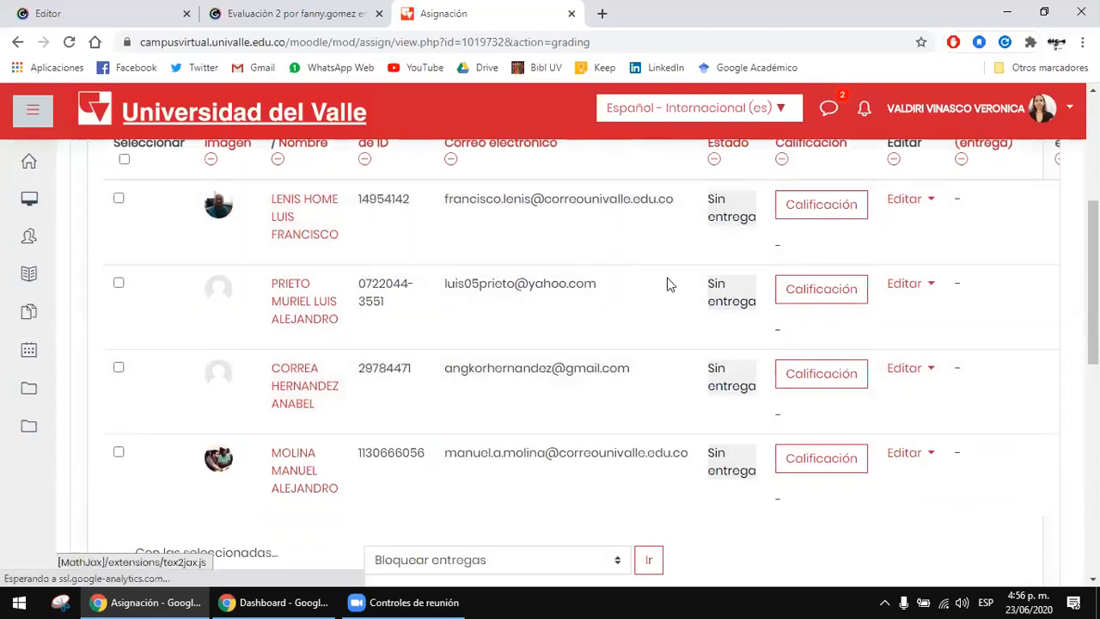
scroll(670, 284, up, 1)
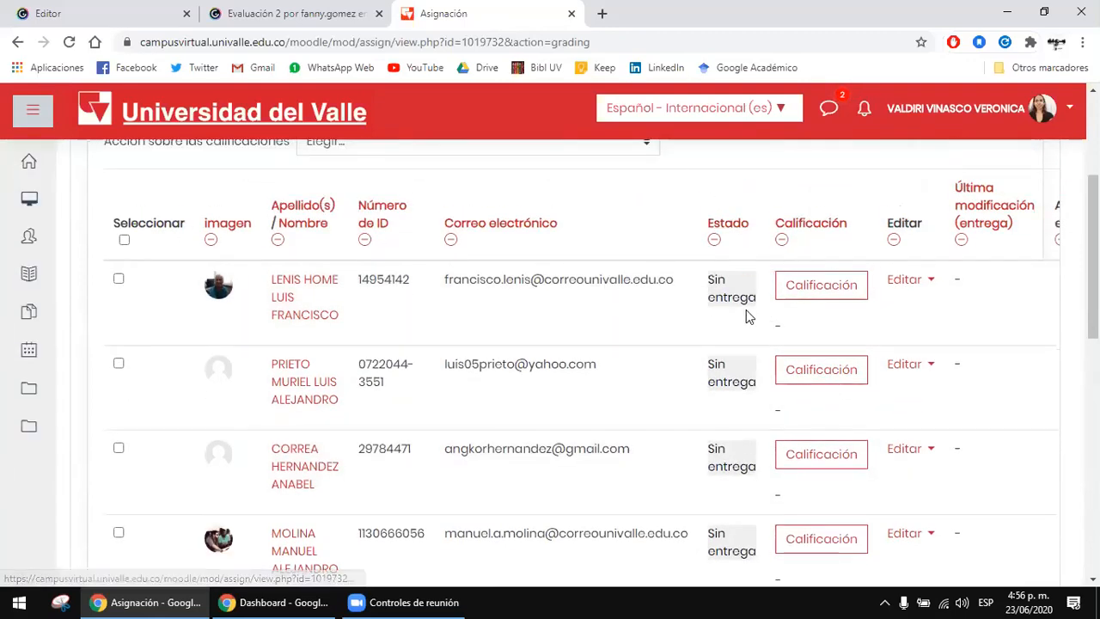
scroll(747, 309, down, 1)
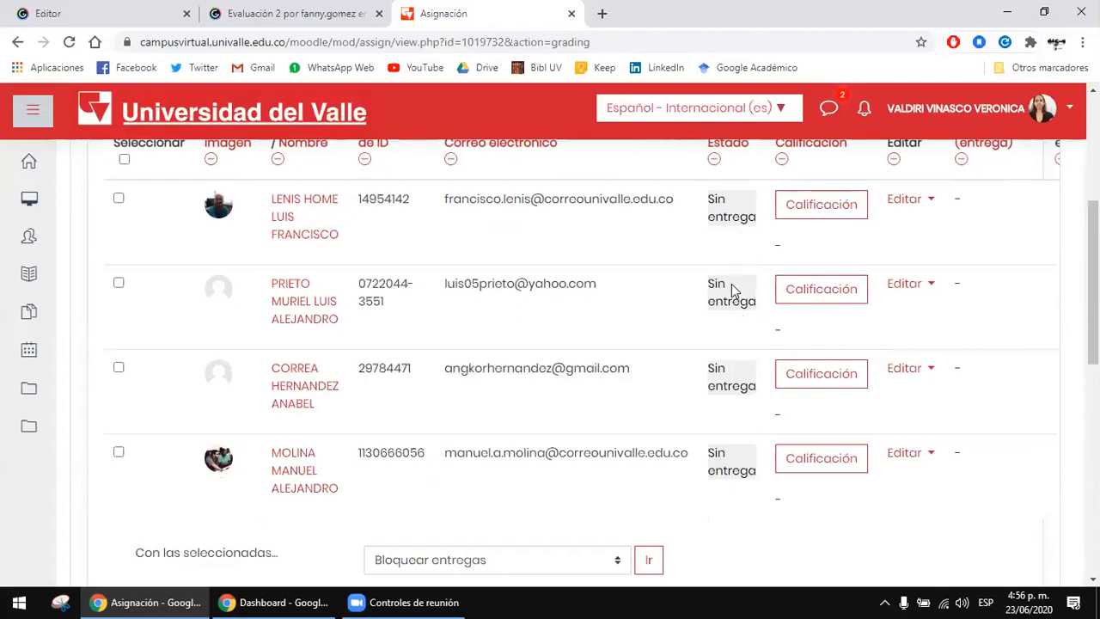
scroll(731, 287, down, 1)
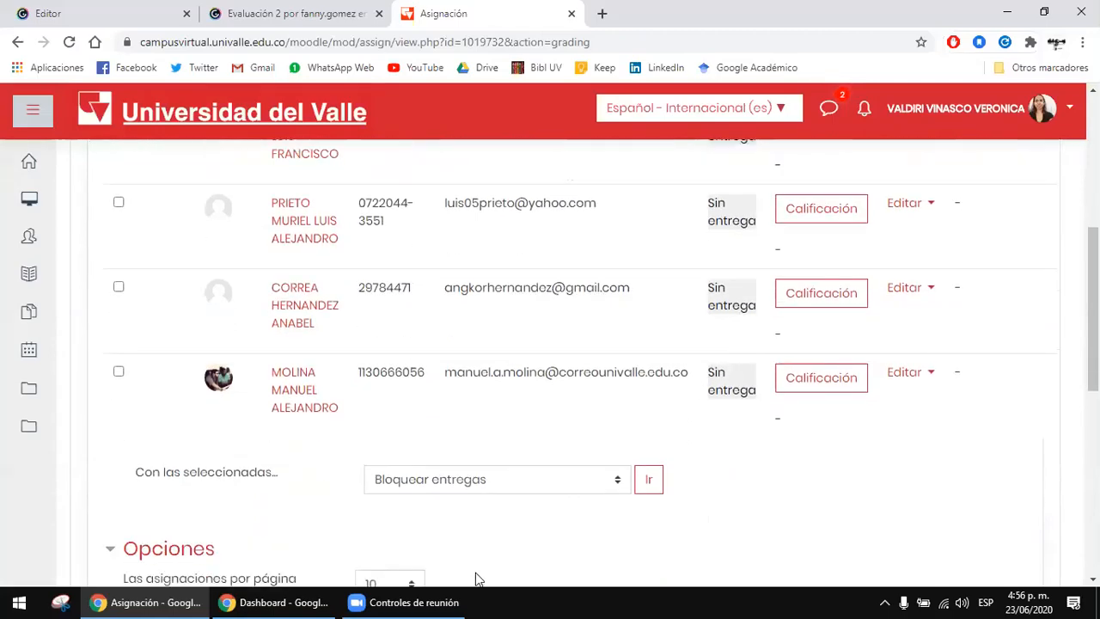
Step: Switch to the student's incognito Chrome window, open Asignación de prueba in the Prueba_Sabias_que course and review its Submission status
click(274, 603)
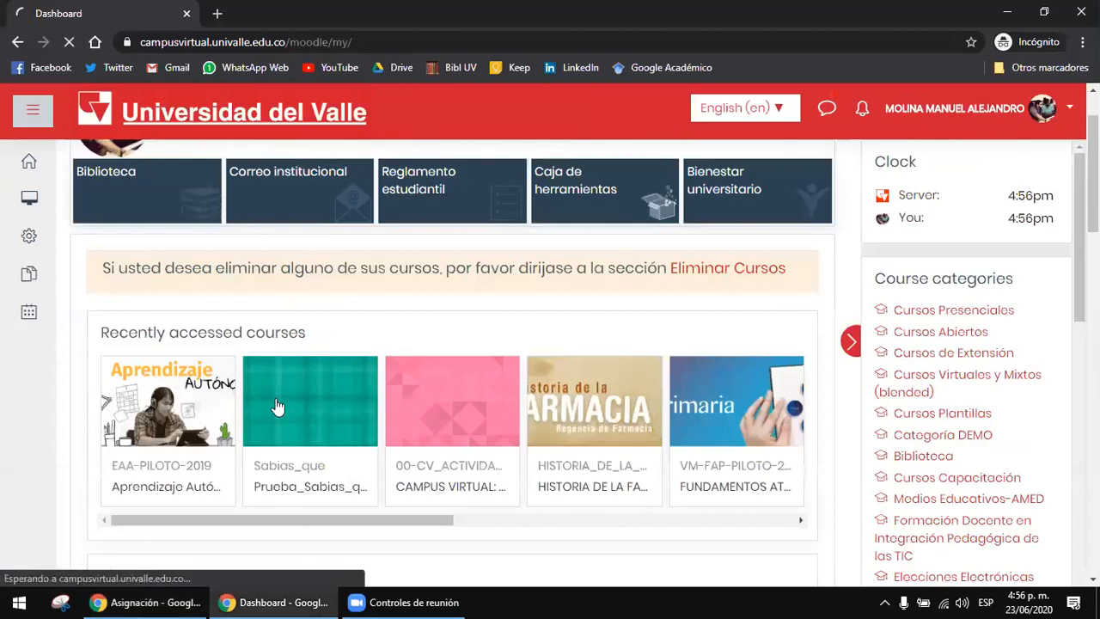
click(277, 408)
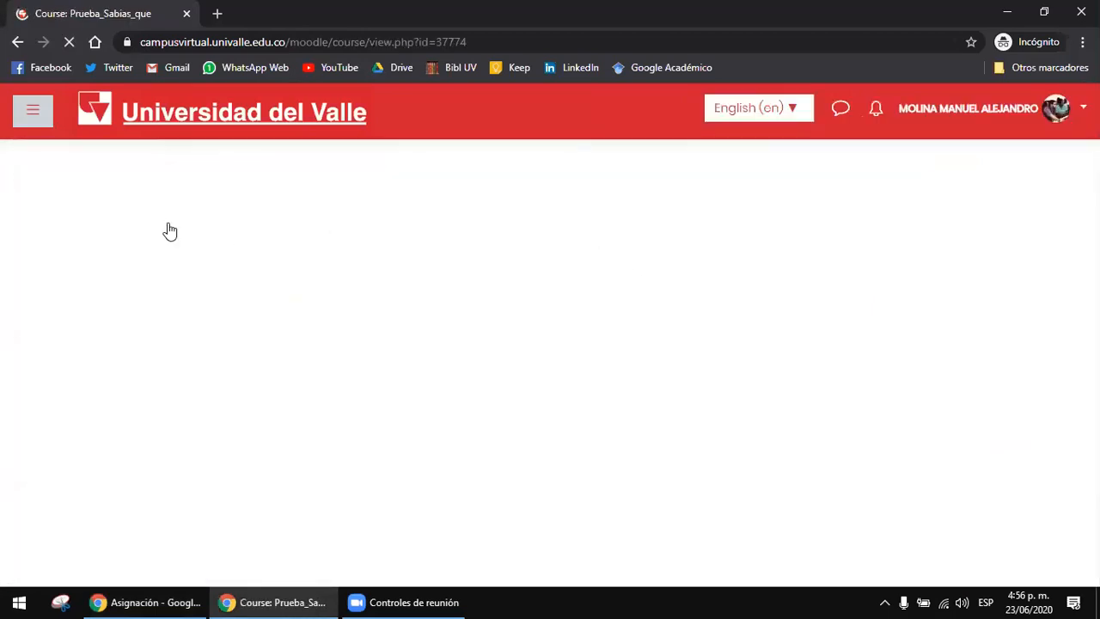
scroll(741, 216, down, 1)
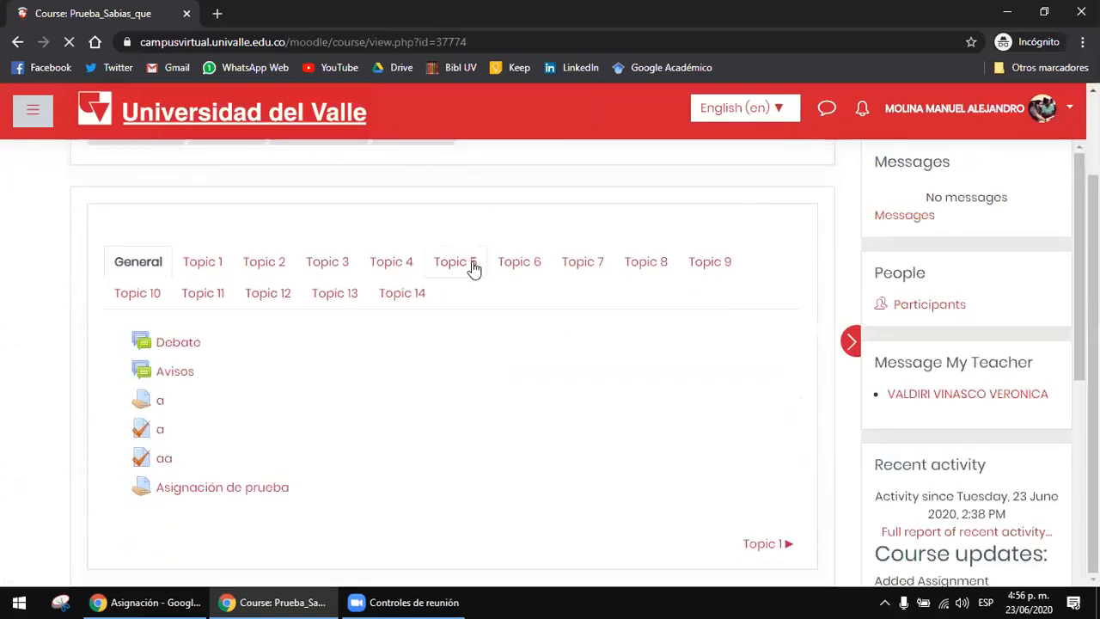
click(247, 487)
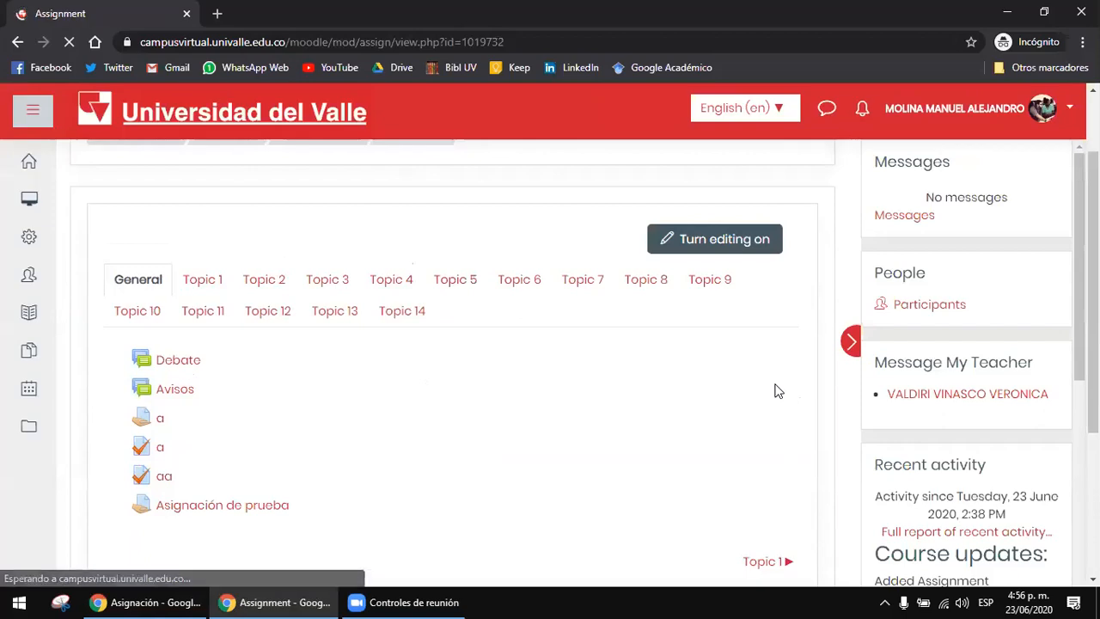
scroll(774, 388, down, 8)
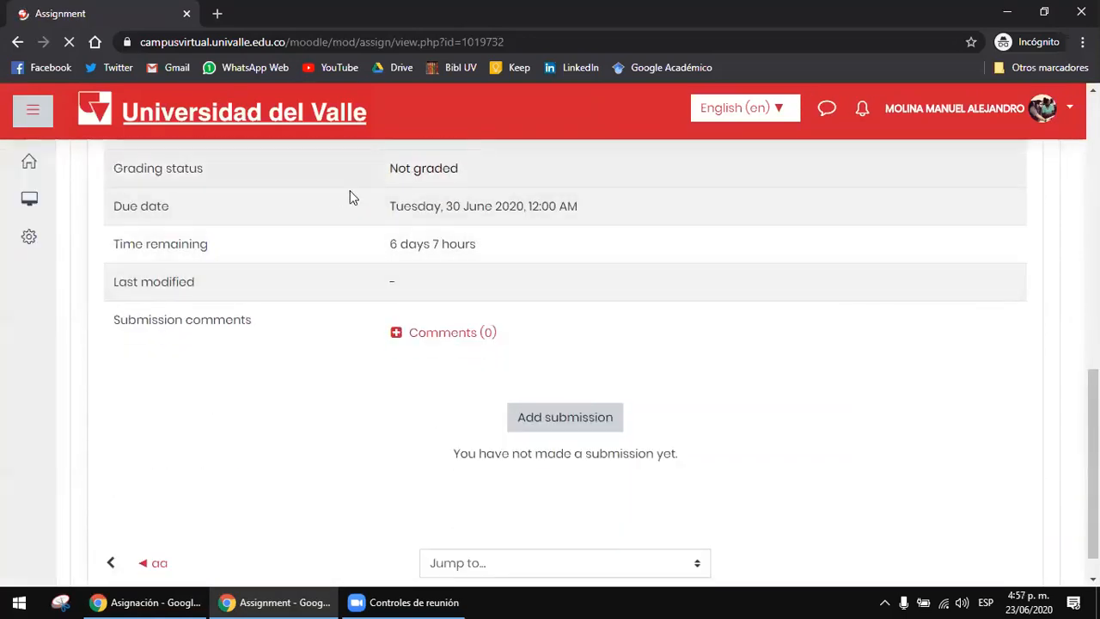
scroll(663, 361, up, 1)
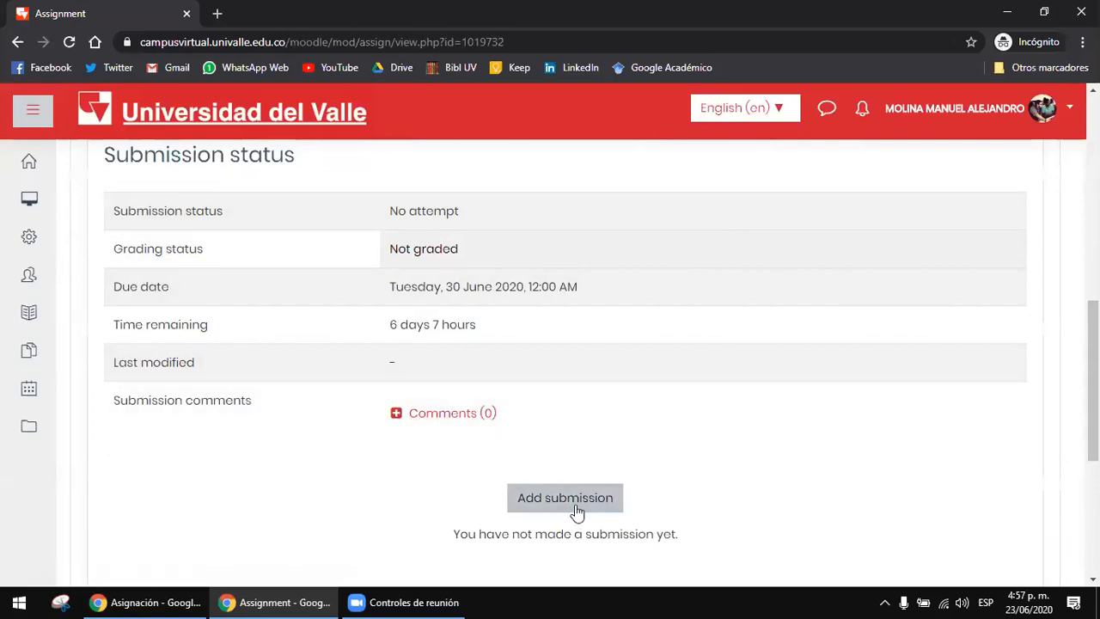
Step: Start a submission for Asignación de prueba and upload Axolotl de Julio Cortazar.pdf from the Escritorio folder
click(574, 502)
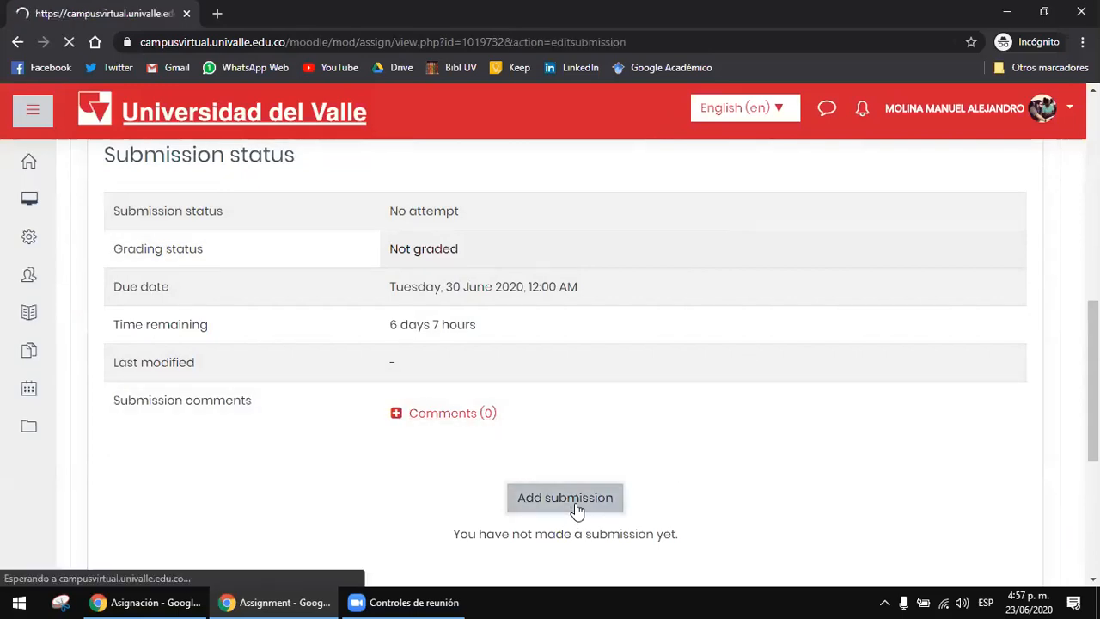
scroll(574, 513, down, 1)
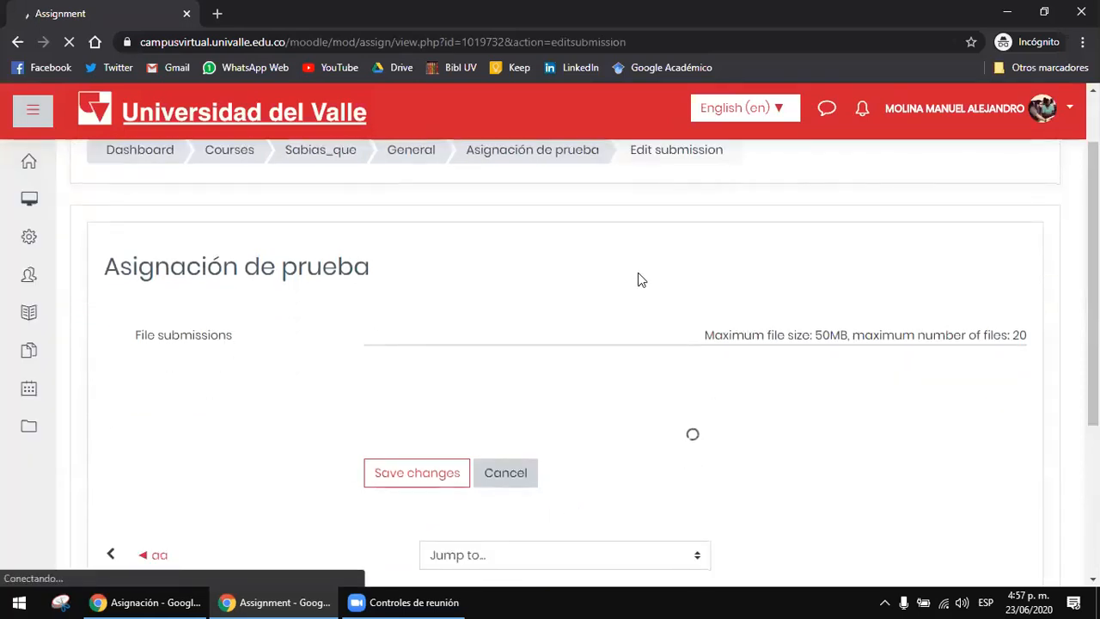
scroll(639, 278, down, 1)
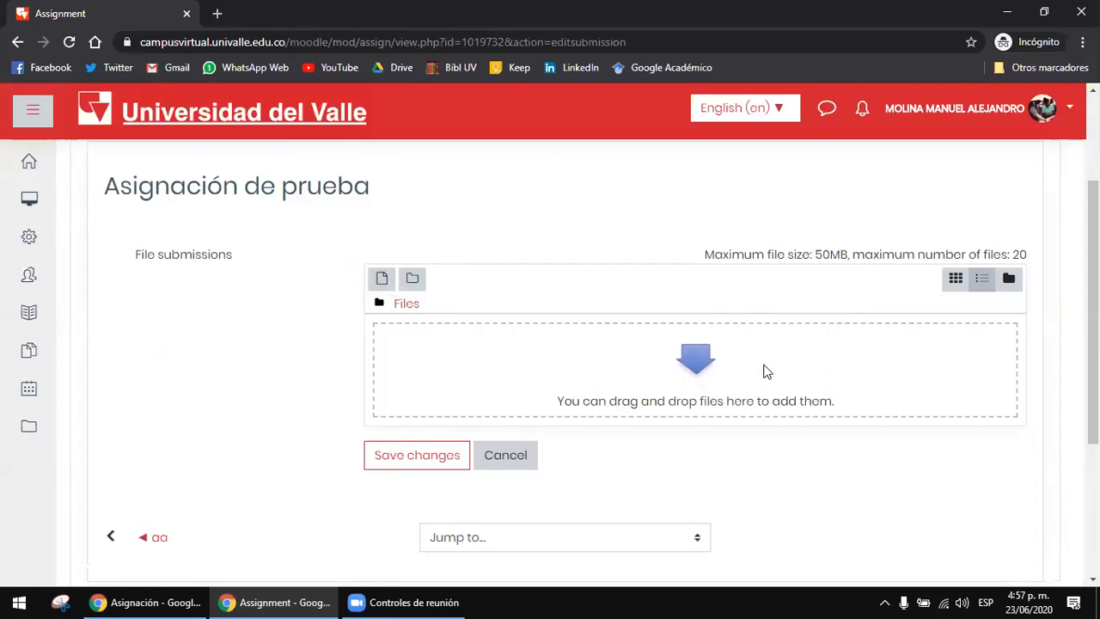
click(675, 348)
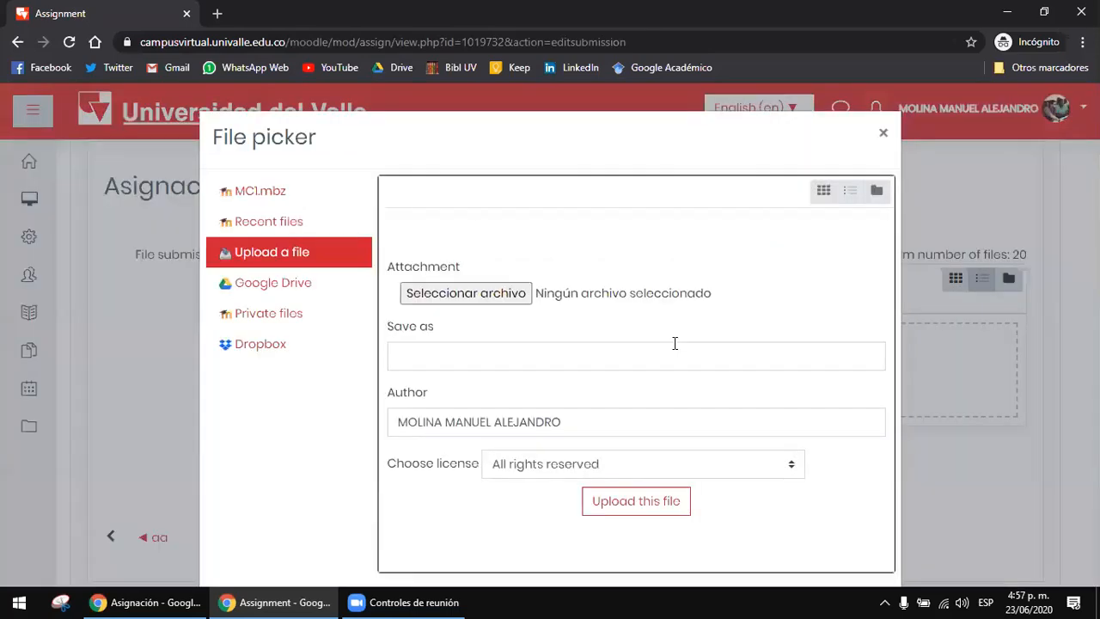
click(489, 301)
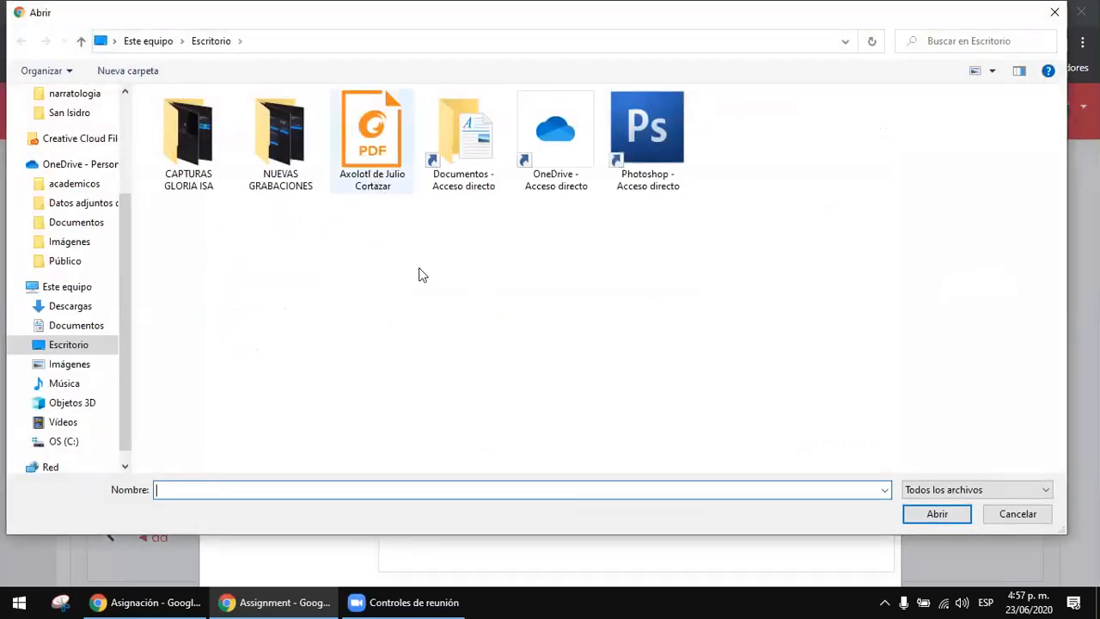
double_click(367, 194)
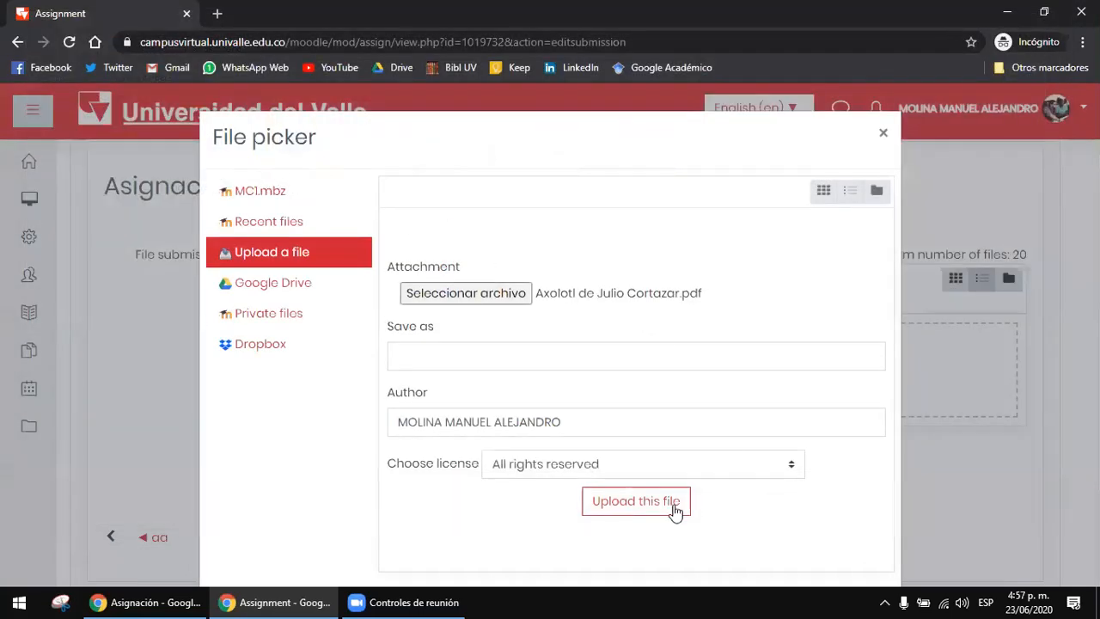
click(675, 503)
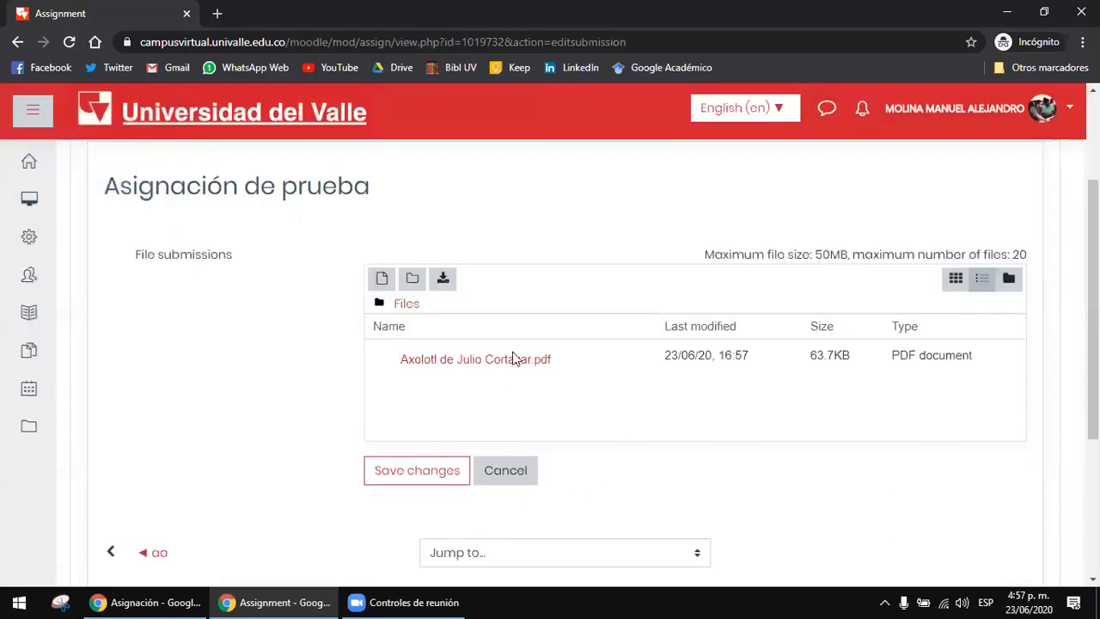
Step: Save the student's submission and review the assignment's Grading summary
scroll(525, 399, down, 2)
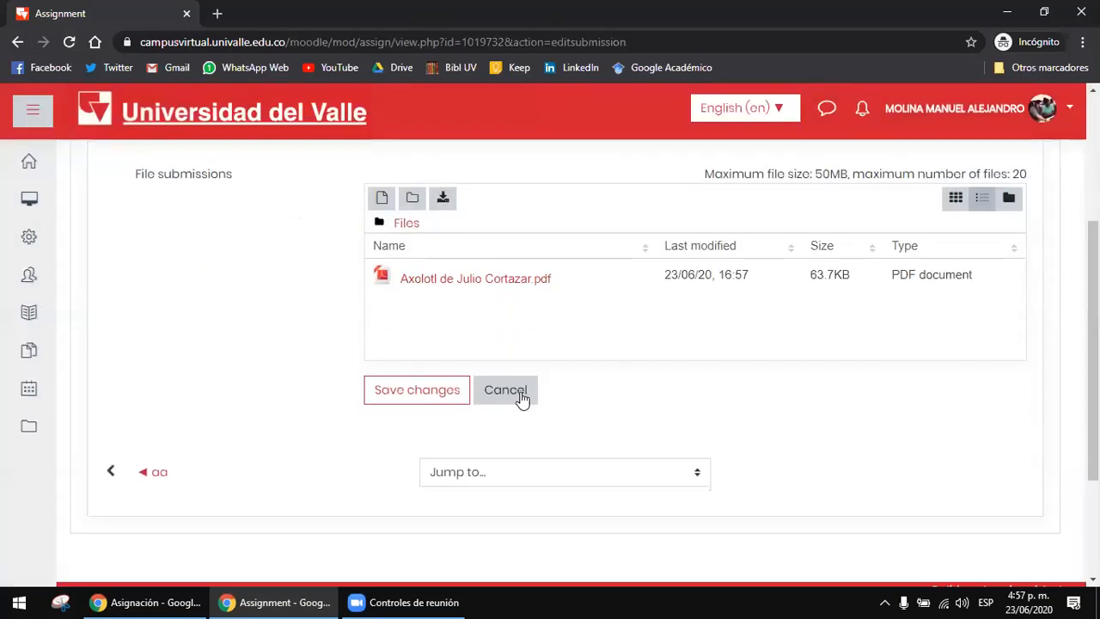
click(426, 395)
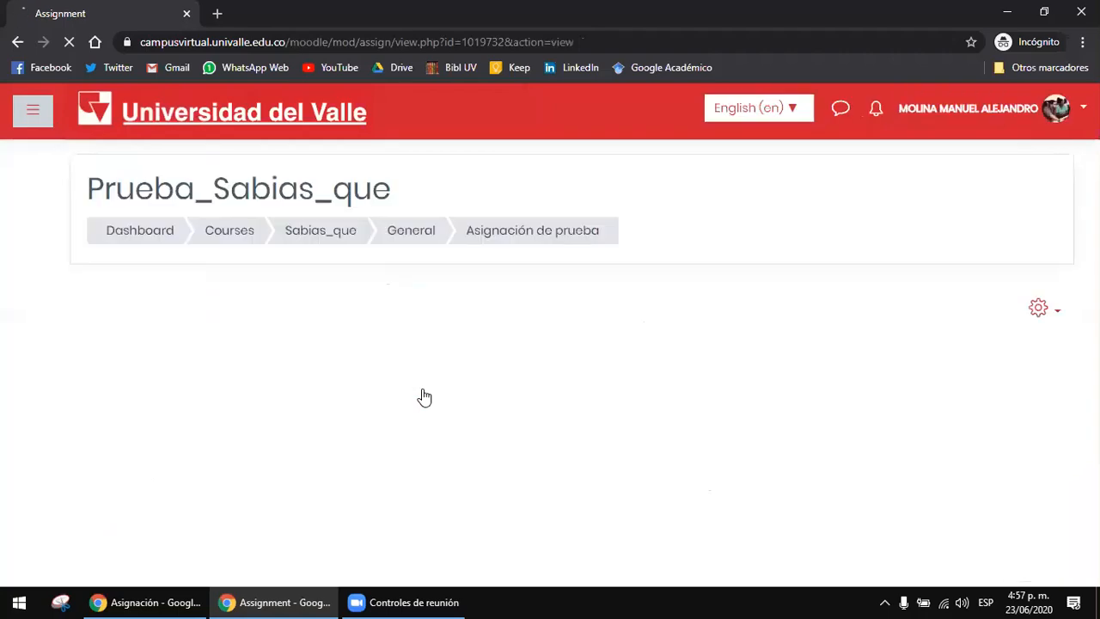
scroll(727, 286, down, 3)
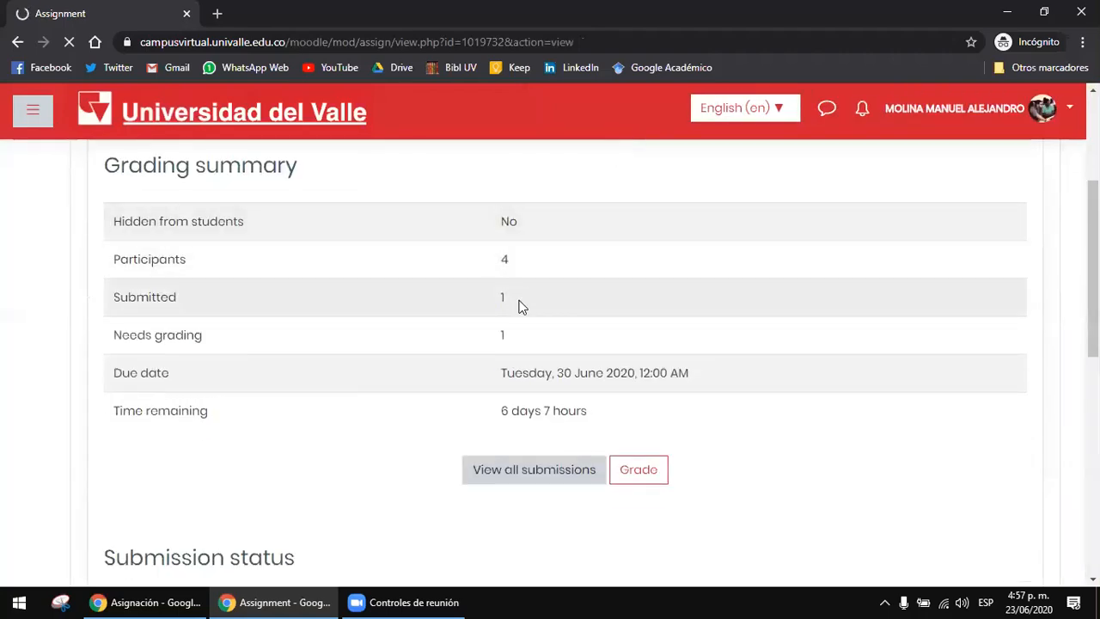
scroll(521, 305, down, 5)
Step: Switch back to the teacher's Chrome window, reload the submissions list and check the submitting student's Estado
click(189, 602)
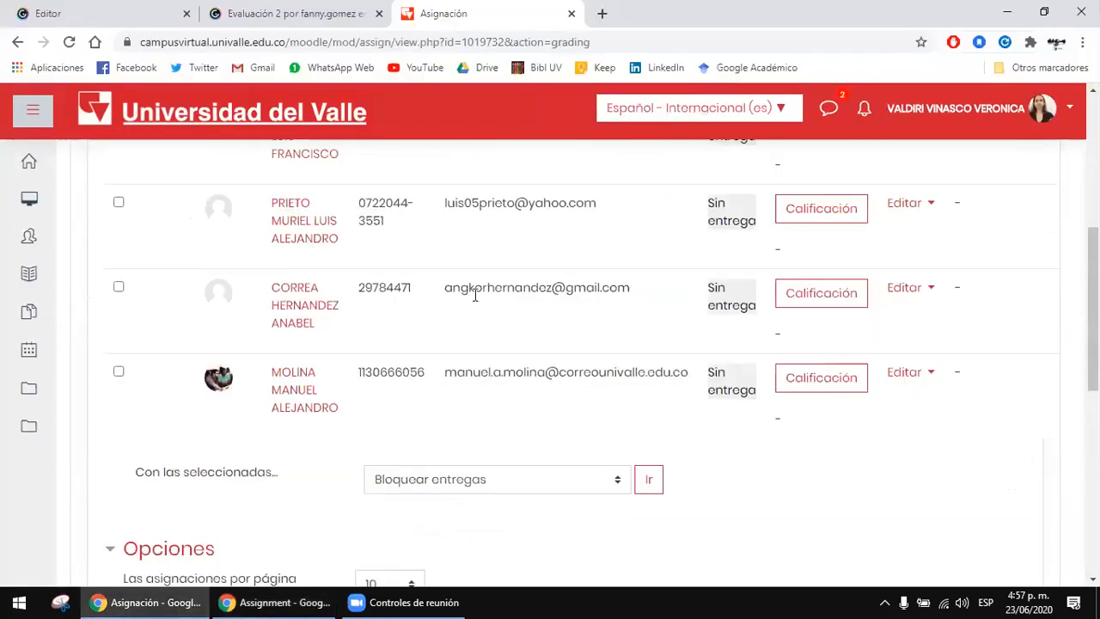
scroll(447, 310, up, 5)
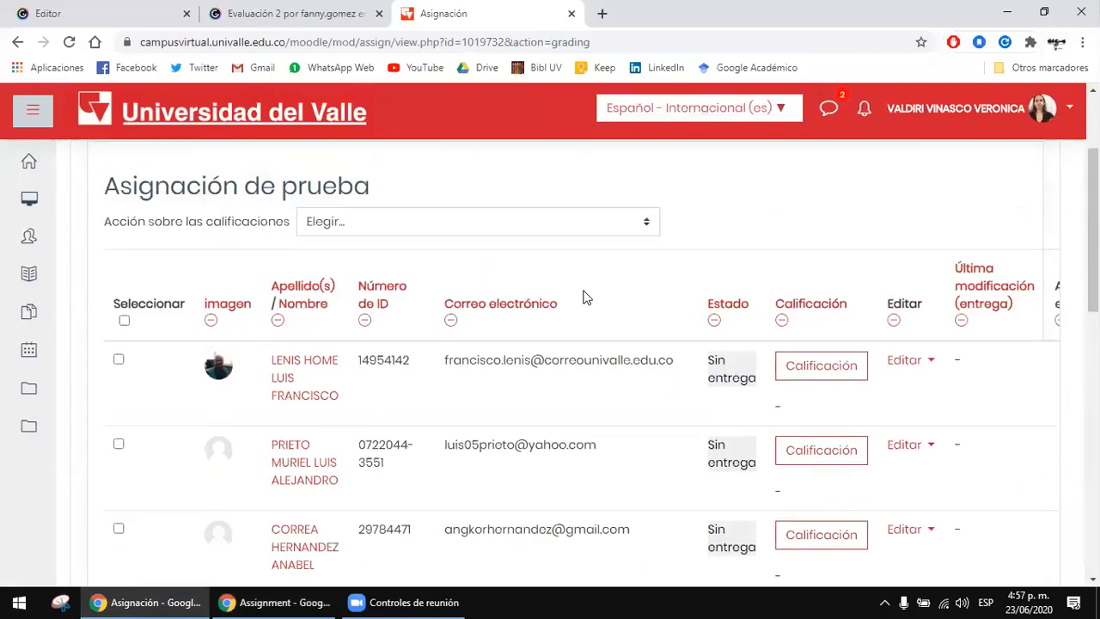
click(69, 42)
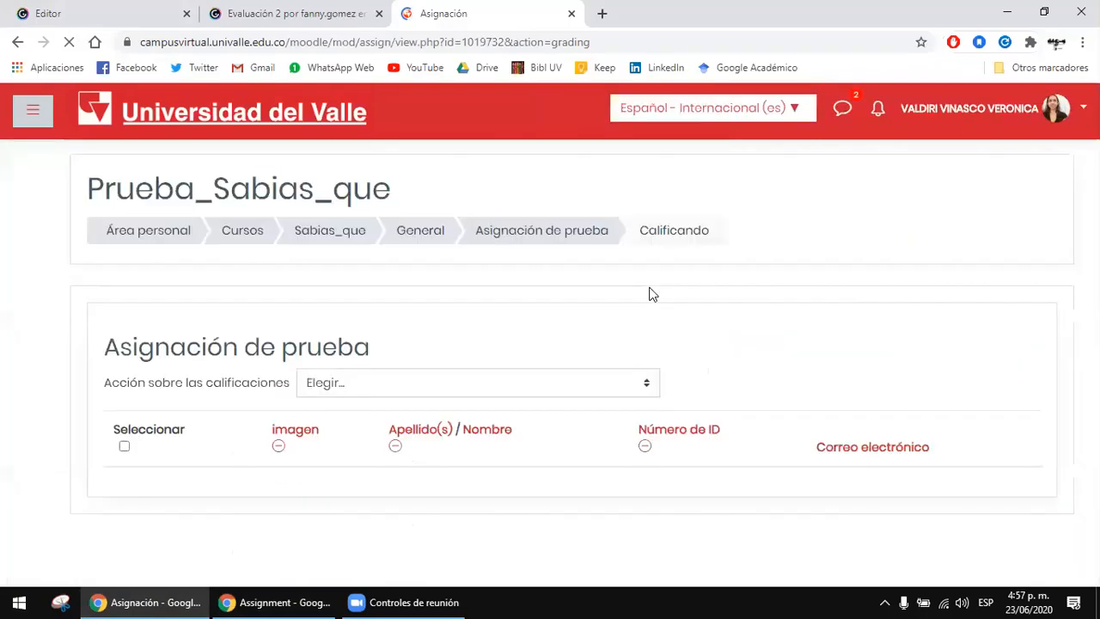
scroll(651, 293, down, 4)
scroll(633, 312, down, 1)
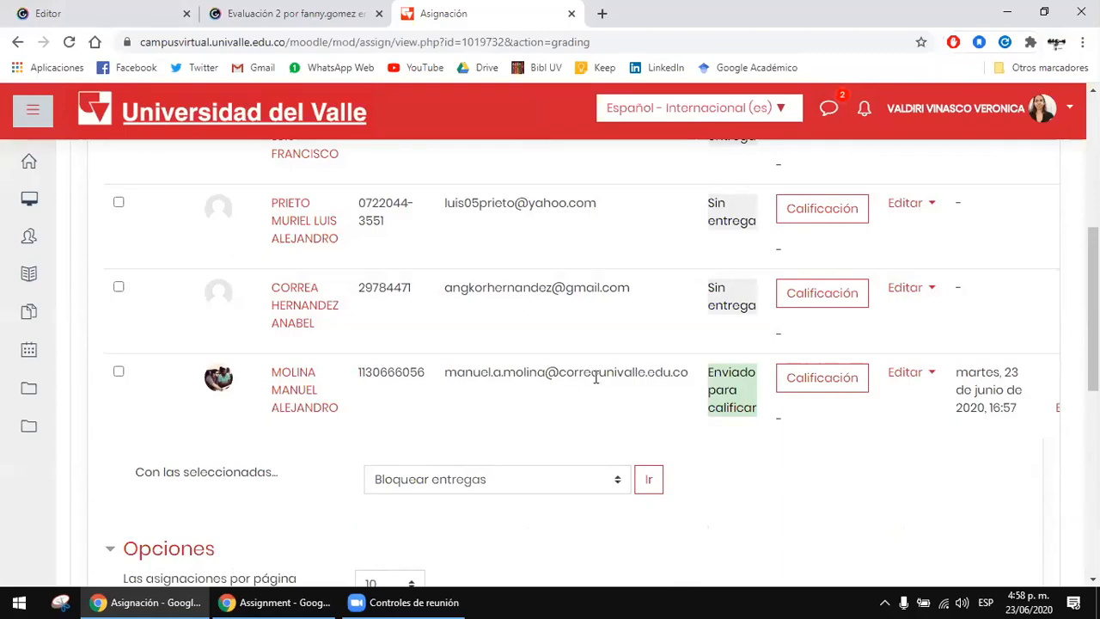
Step: Open the grading view of the student whose work is Enviado para calificar and look through the submitted PDF
drag(546, 376, 648, 366)
click(683, 368)
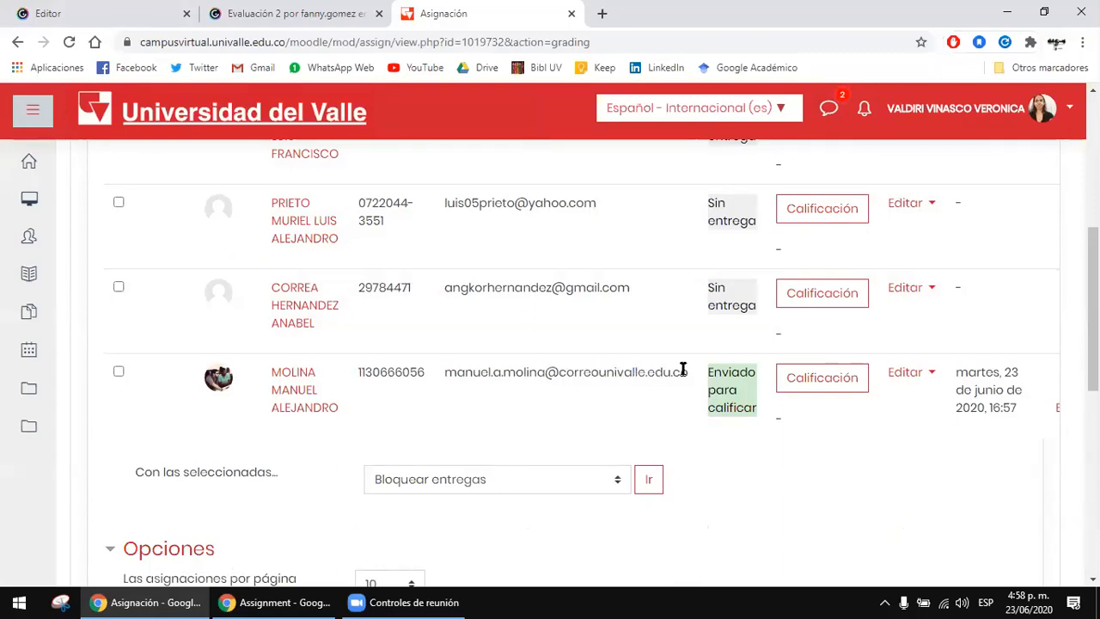
click(816, 383)
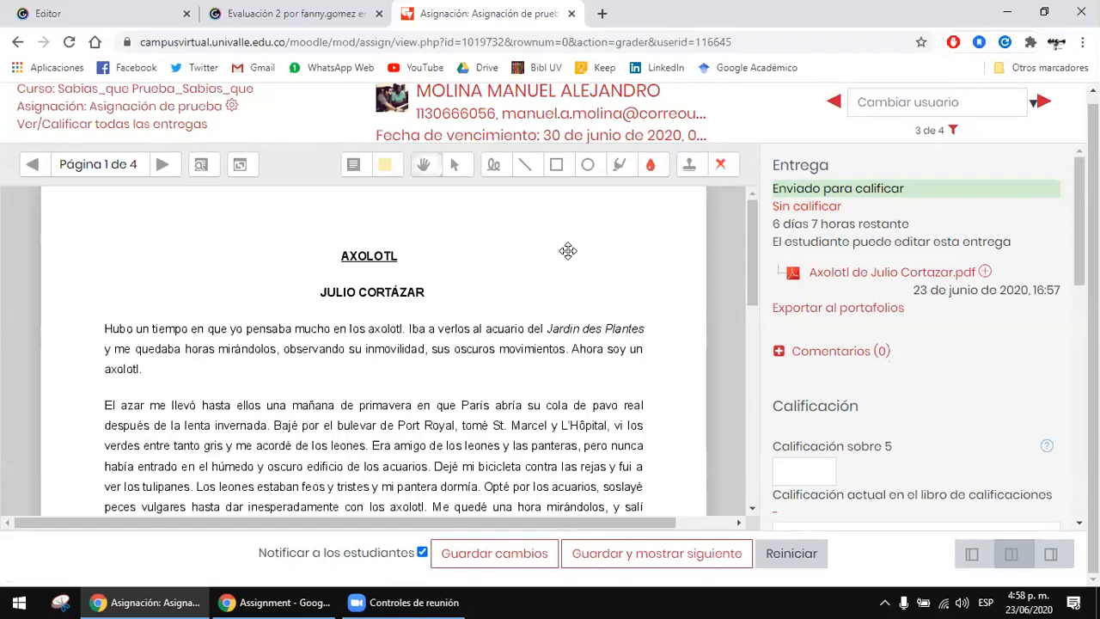
scroll(563, 272, down, 4)
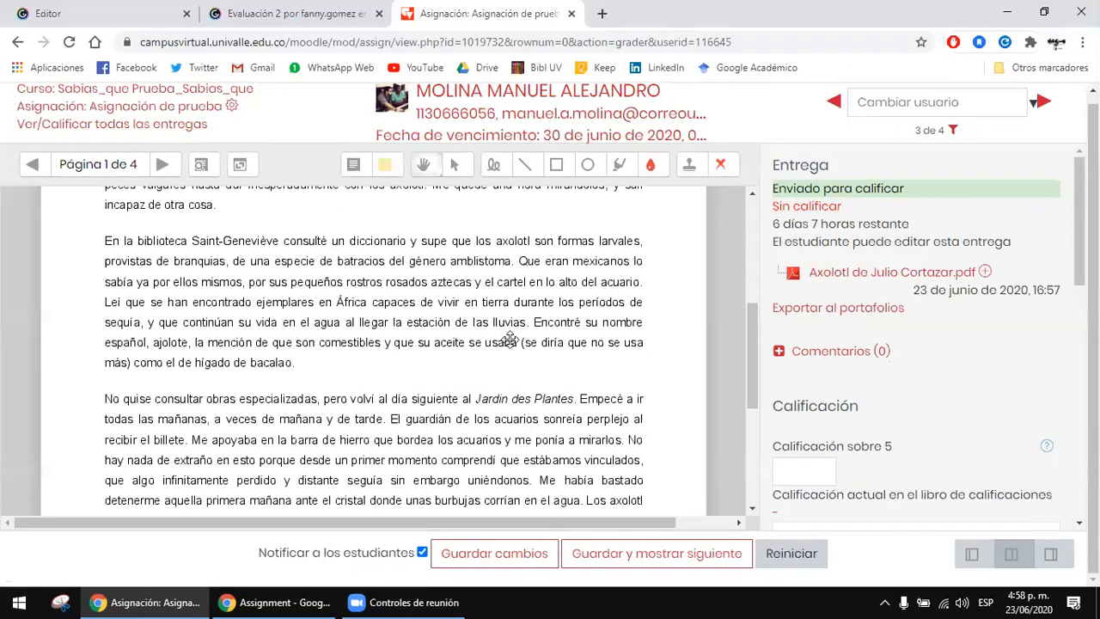
Step: Add a yellow comment reading "Muy bien" over the author line beneath the AXOLOTL title on page 1
scroll(508, 344, up, 4)
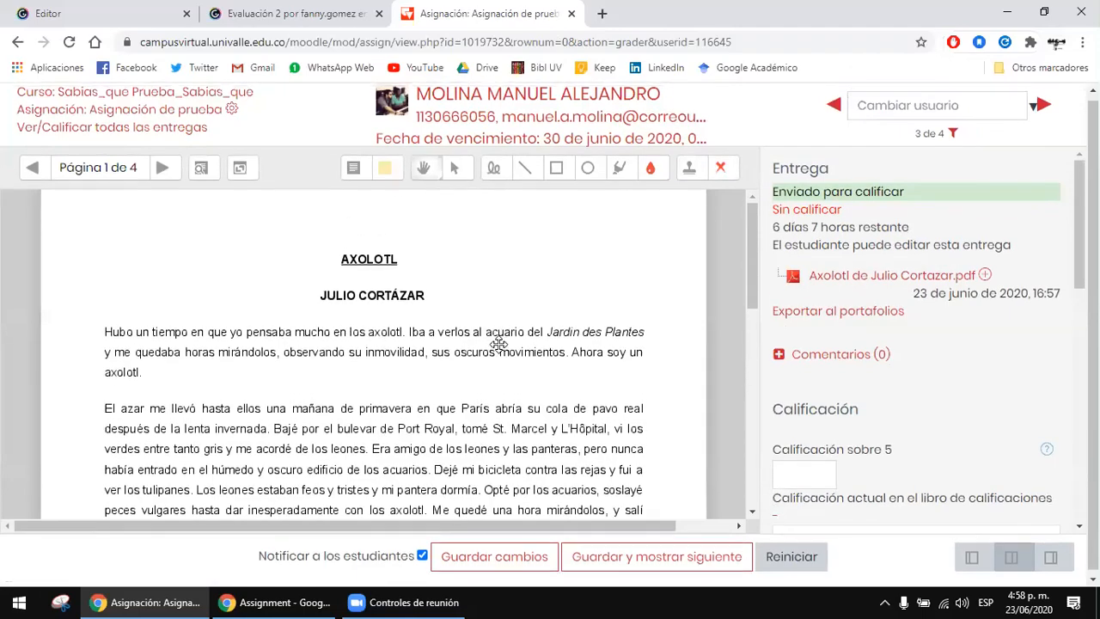
scroll(498, 343, down, 10)
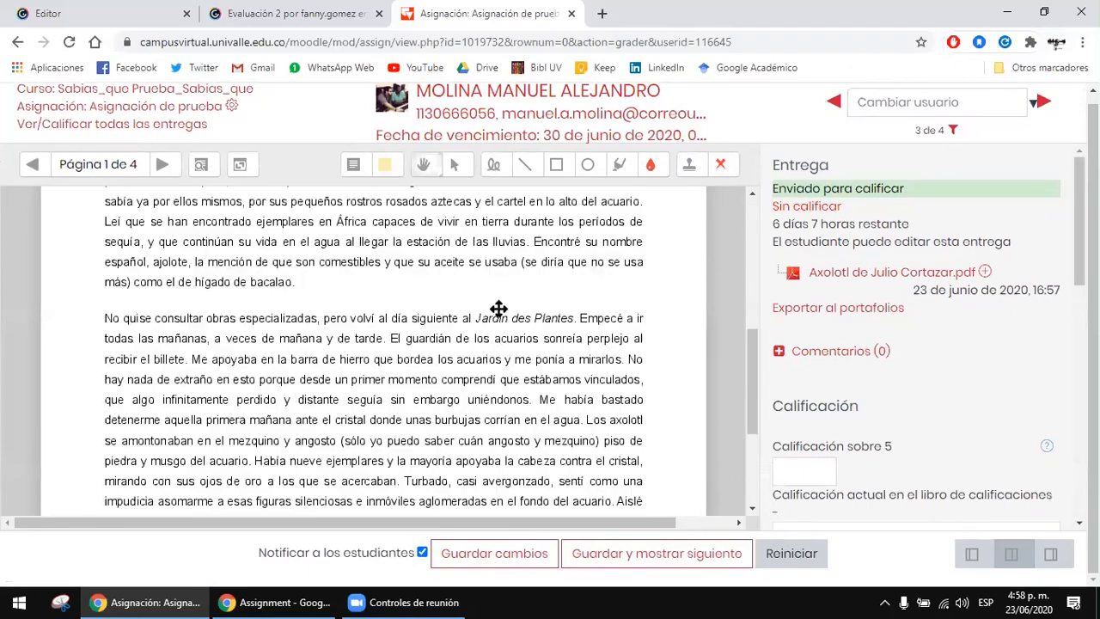
scroll(493, 313, up, 8)
scroll(493, 313, down, 9)
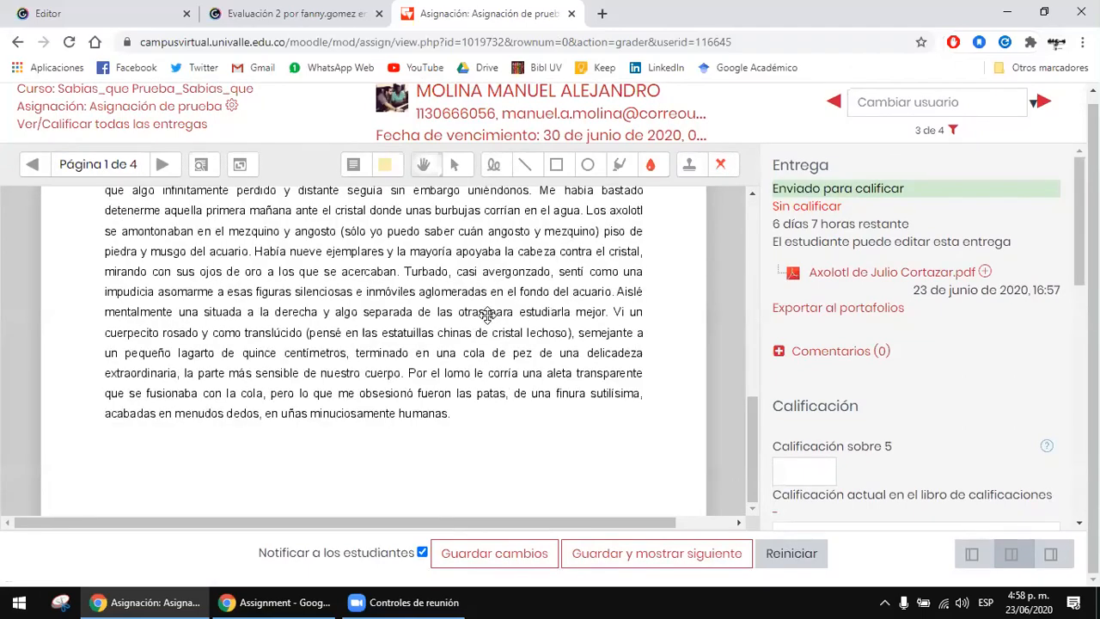
scroll(447, 323, up, 15)
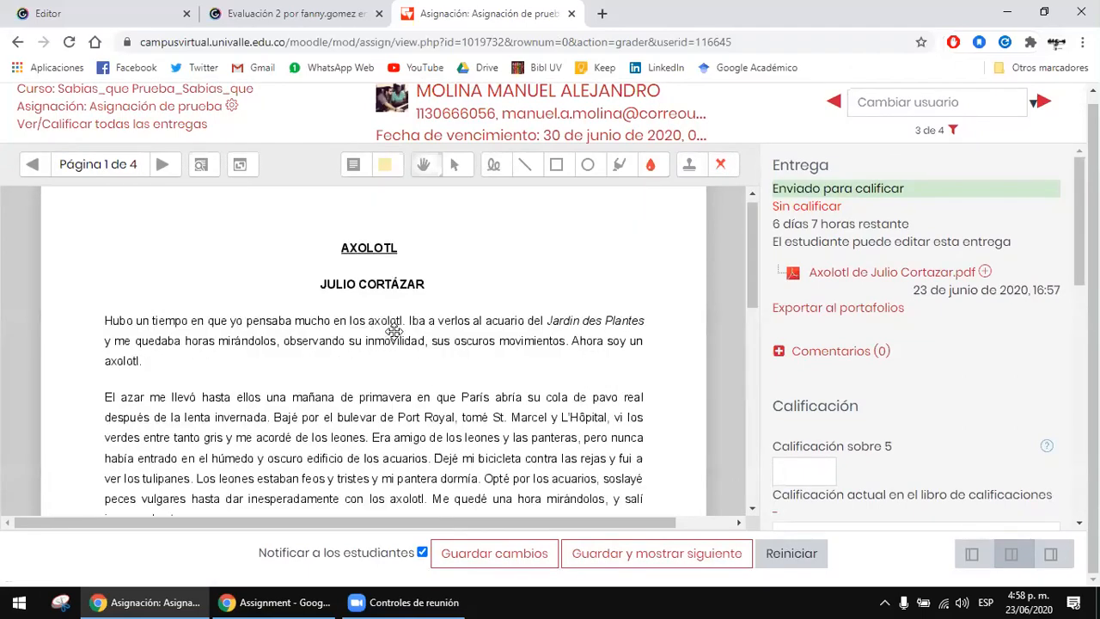
click(385, 164)
click(353, 171)
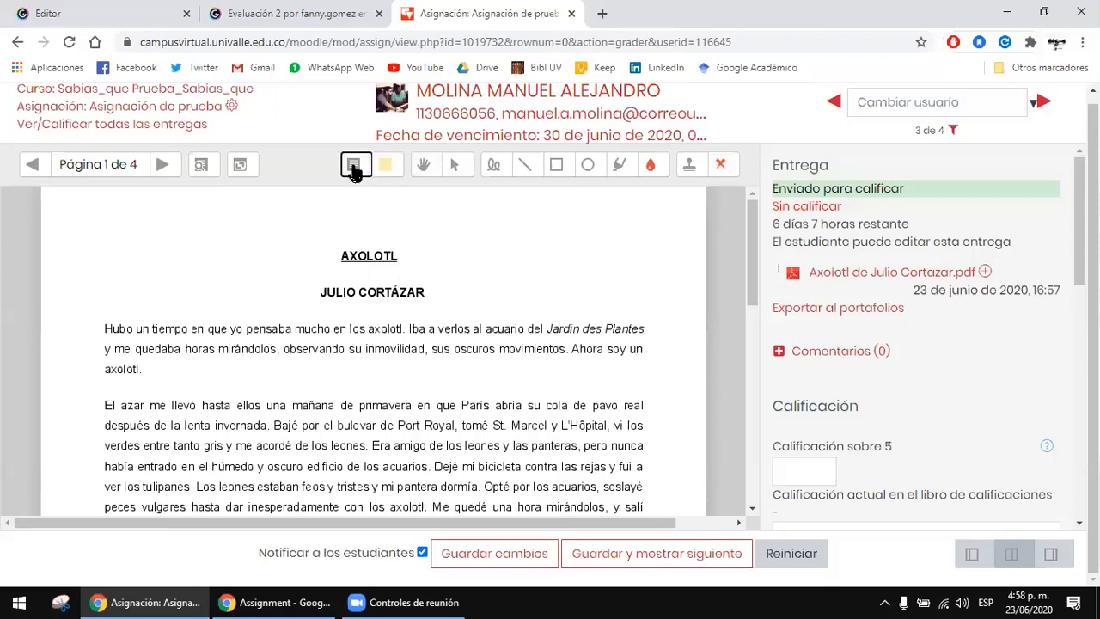
click(429, 292)
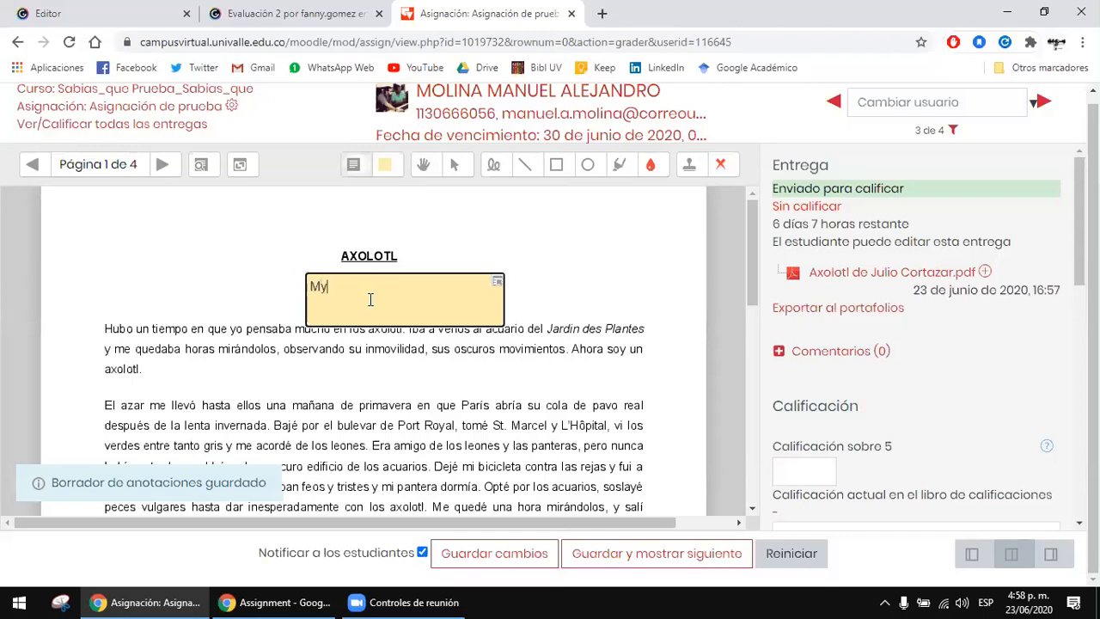
text(Muy bien)
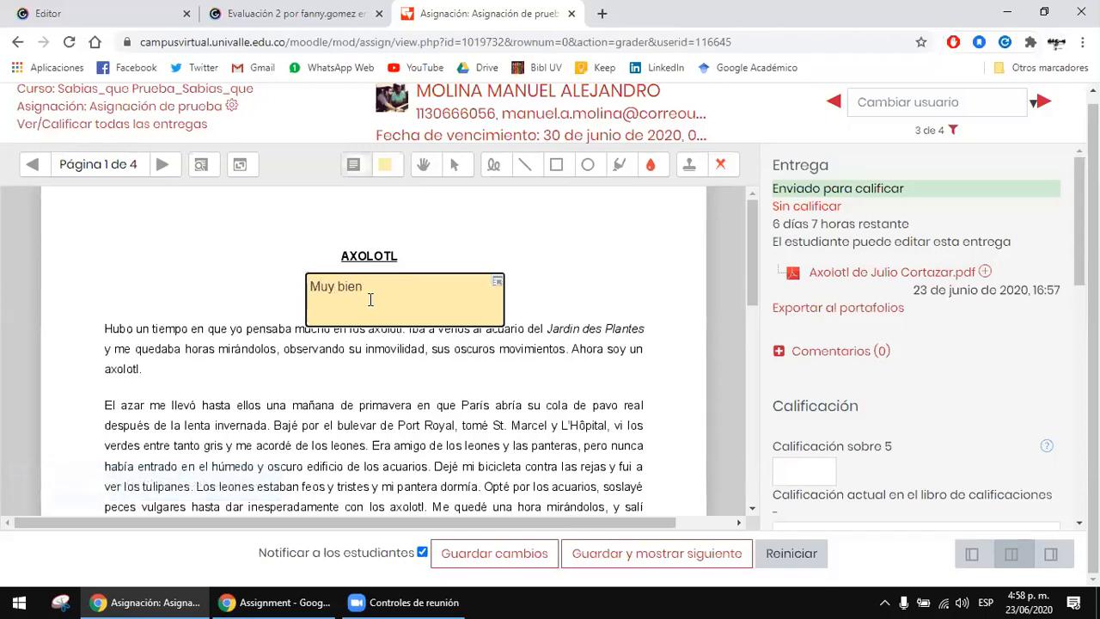
click(488, 207)
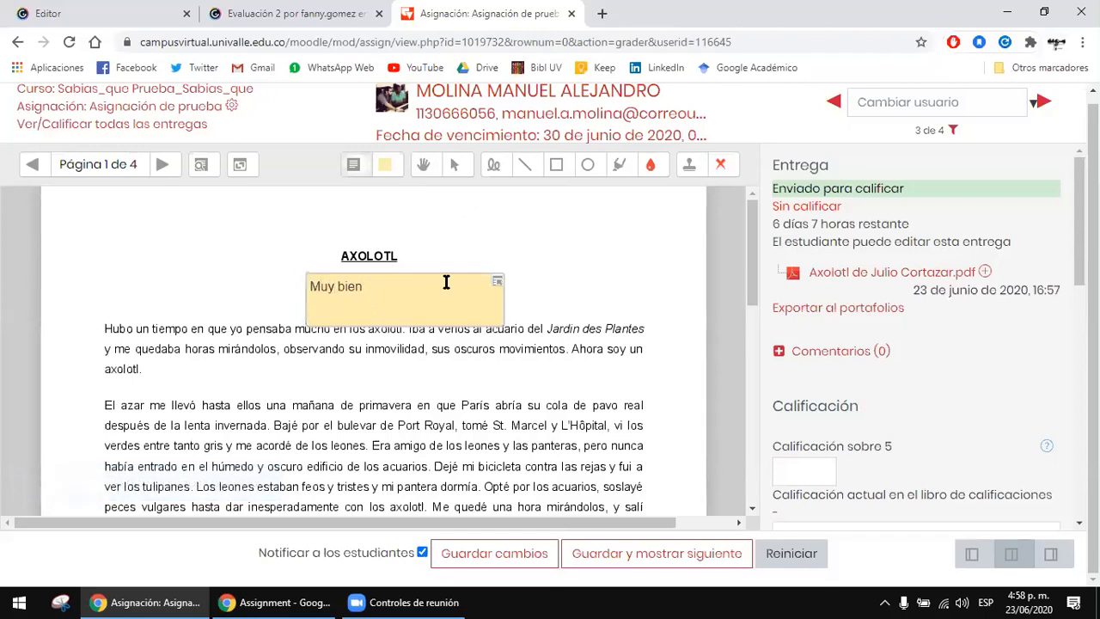
Step: Place a blank yellow comment beside the AXOLOTL title and delete it
click(442, 255)
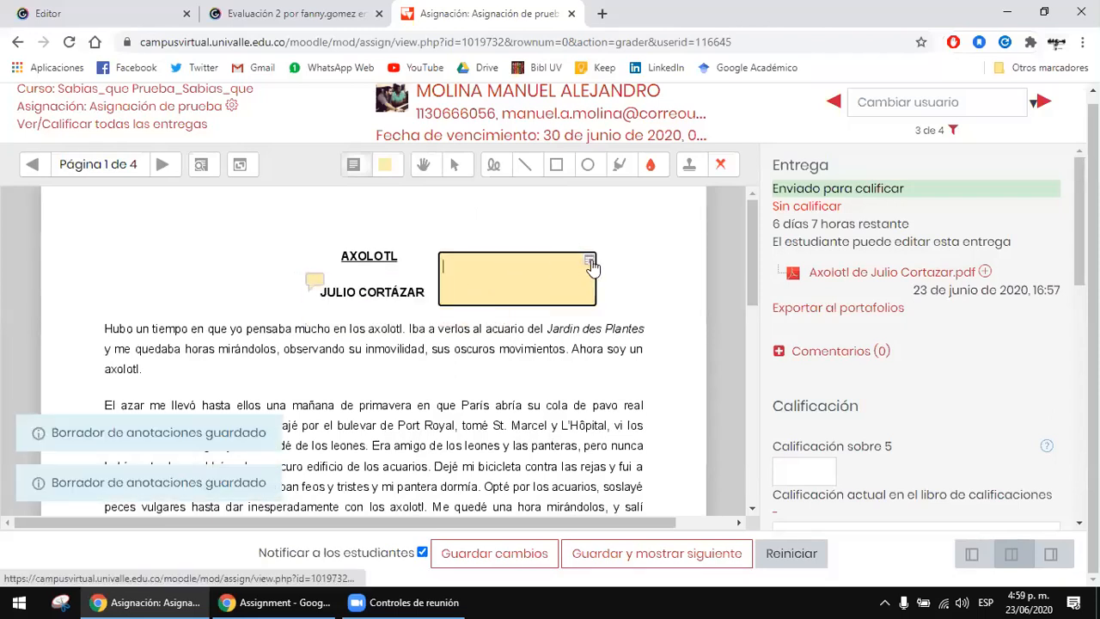
click(589, 262)
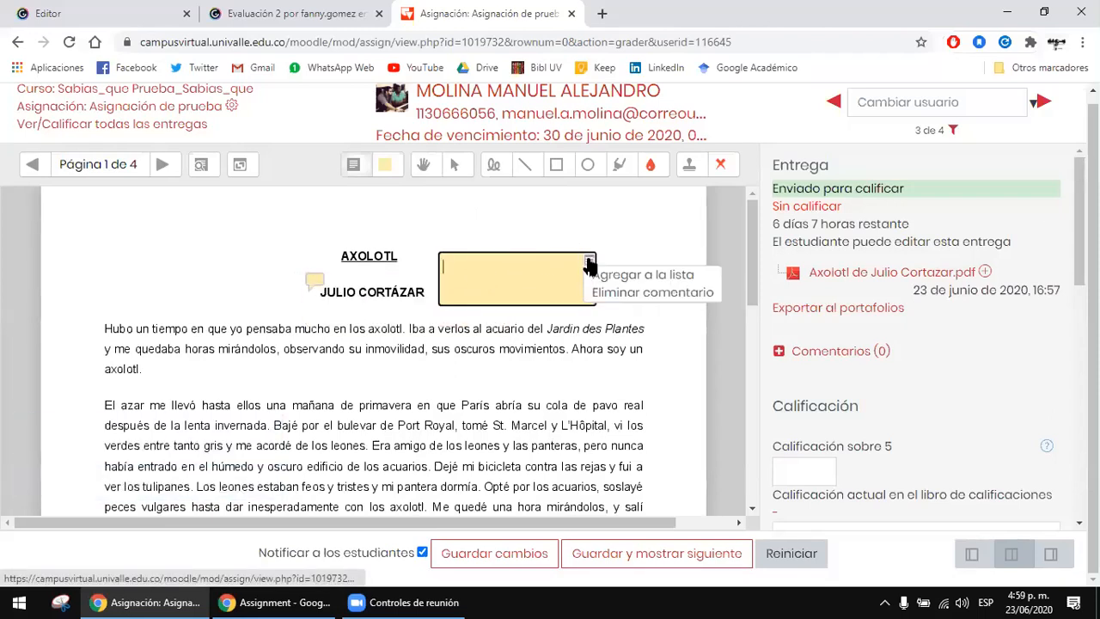
click(628, 293)
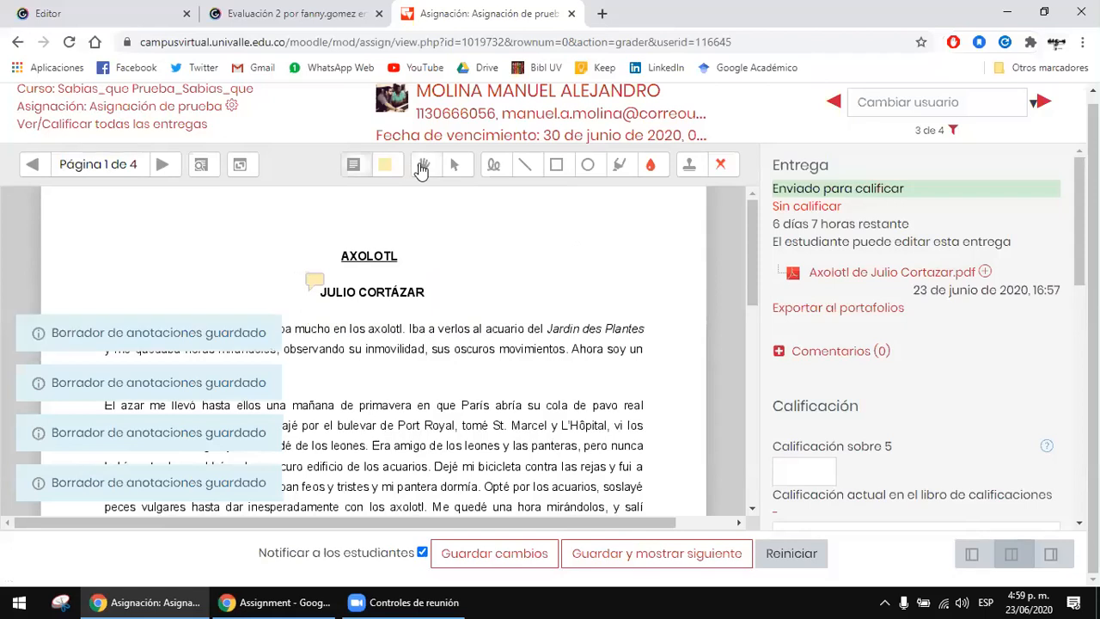
Step: Change the comment colour to red, draw a blank comment over the first paragraph and delete it
click(387, 166)
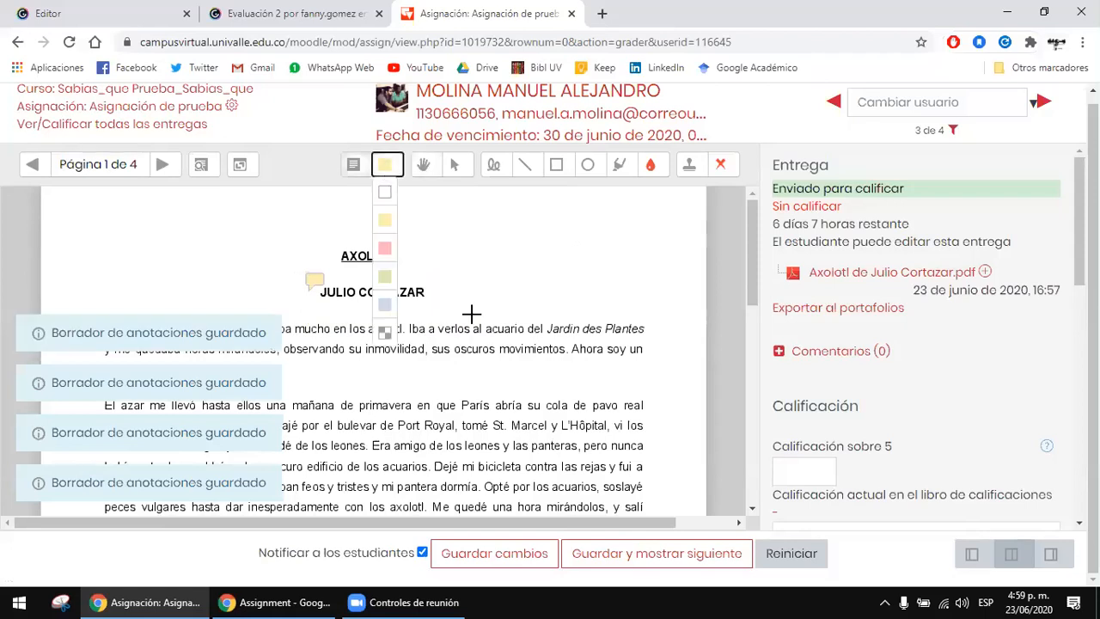
click(384, 249)
drag(439, 328, 636, 365)
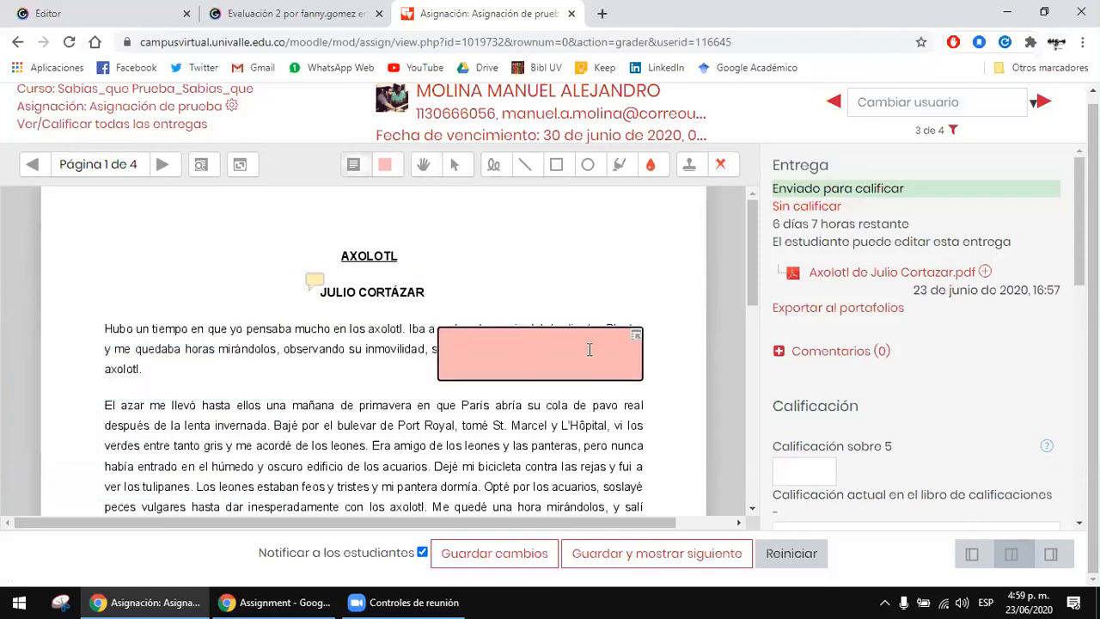
click(638, 338)
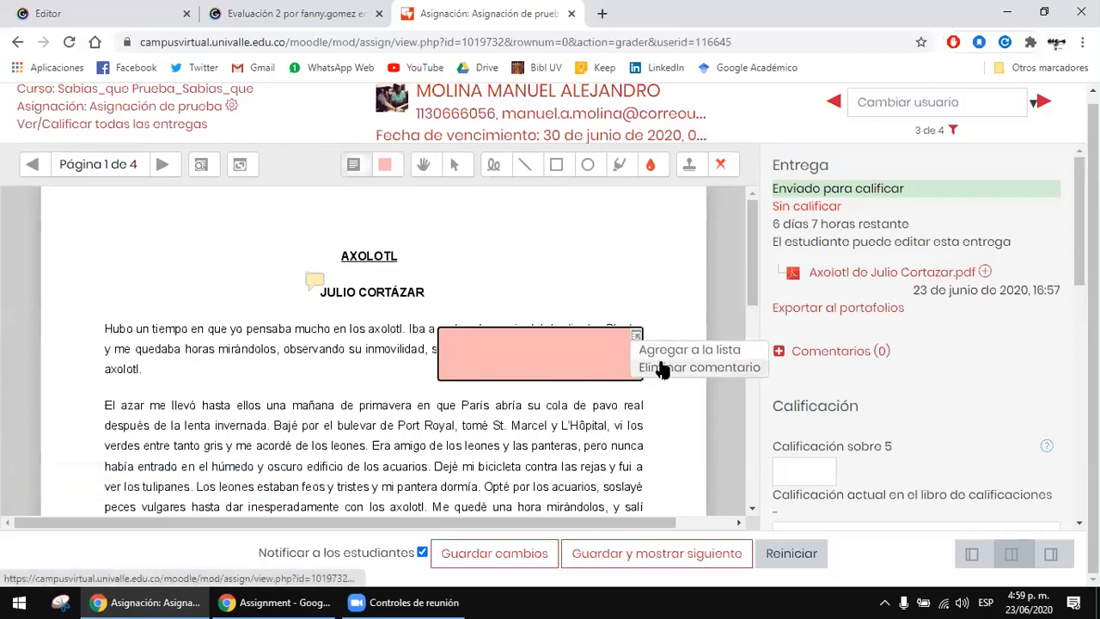
click(663, 366)
Step: Circle the paragraph beginning "En la biblioteca Saint-Geneviève" with a red freehand pen stroke
click(453, 164)
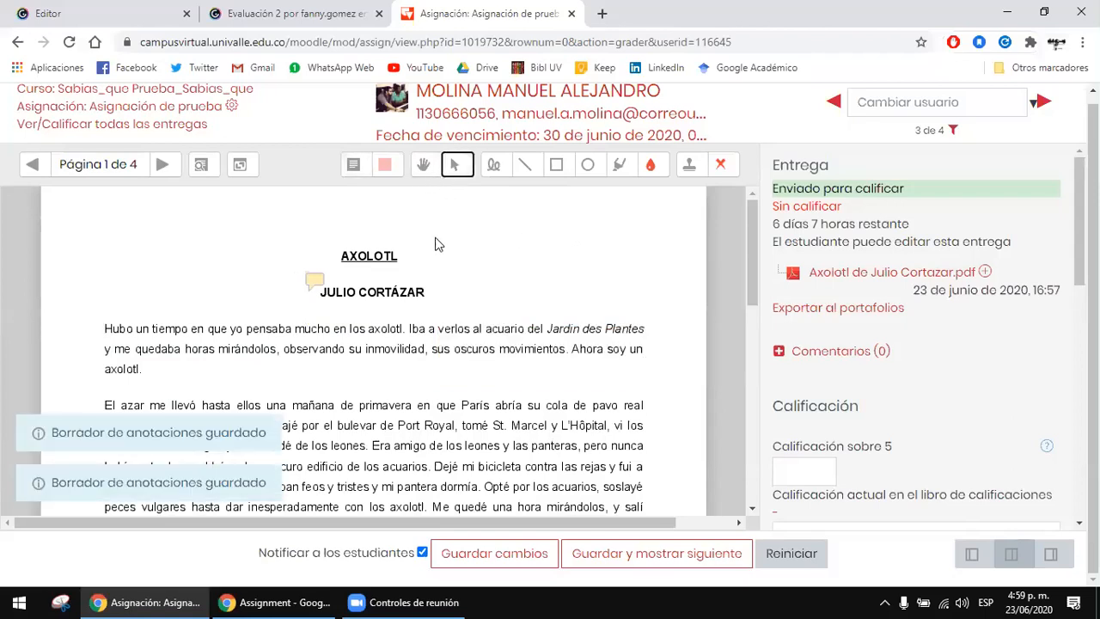
click(495, 165)
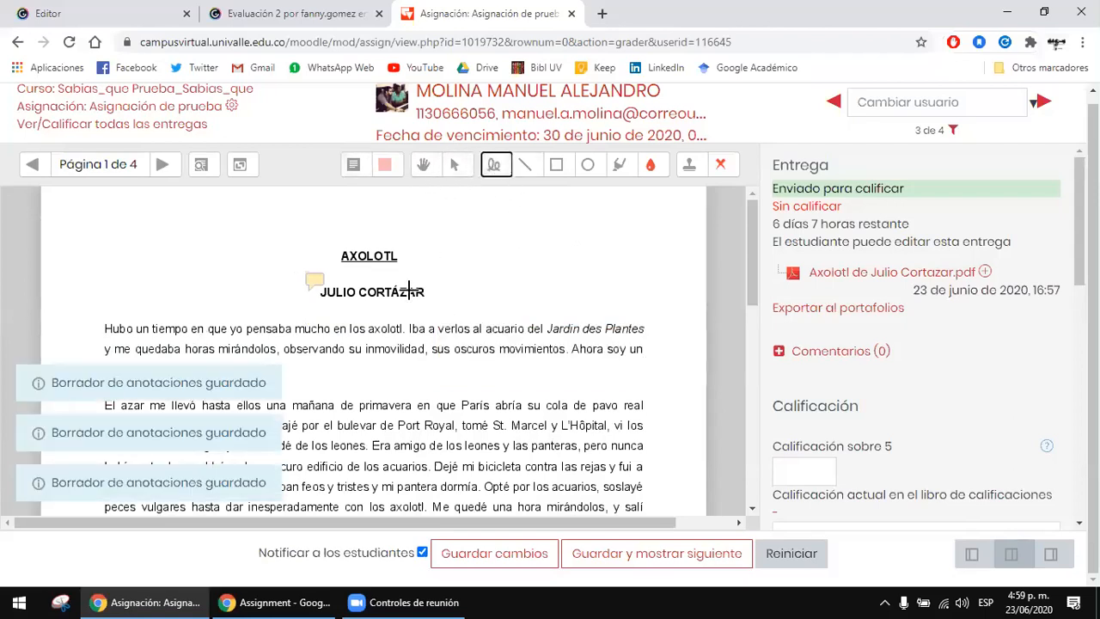
scroll(654, 381, down, 3)
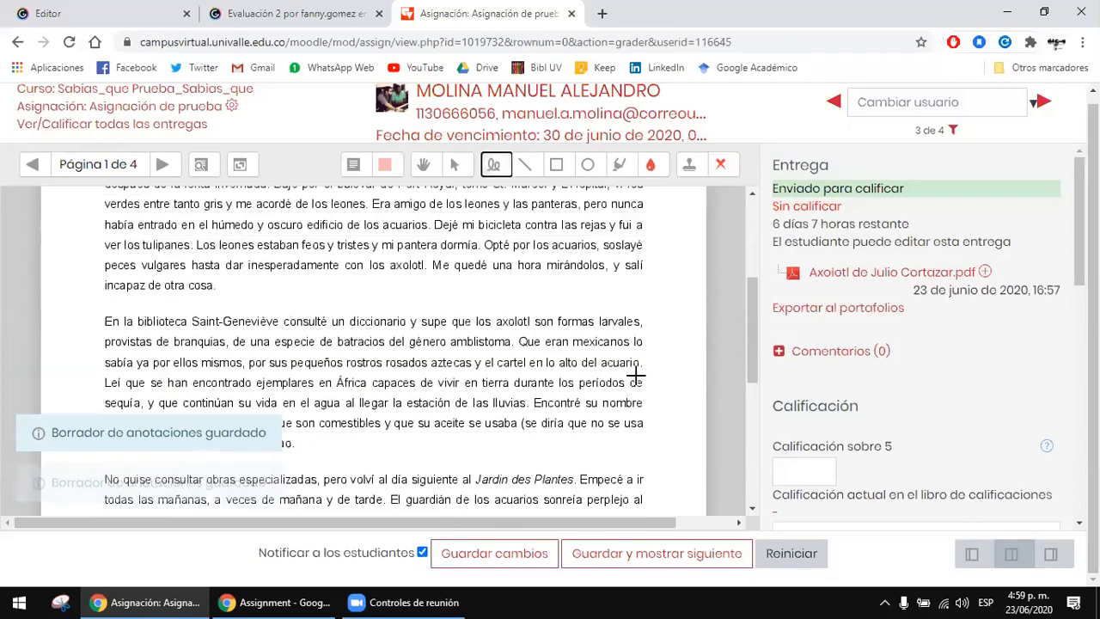
mouse_move(513, 289)
mouse_down()
mouse_move(679, 423)
mouse_move(248, 432)
mouse_move(55, 375)
mouse_move(184, 303)
mouse_up()
drag(287, 292, 516, 289)
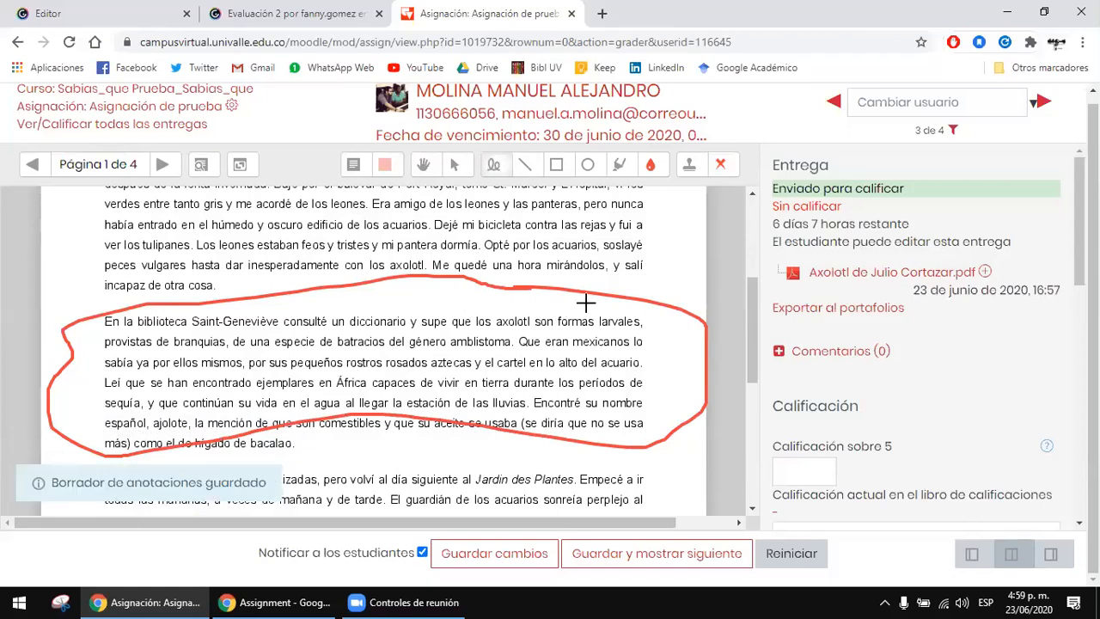
Step: Draw a red straight line across "los acuarios, soslayé" in the second paragraph
click(524, 165)
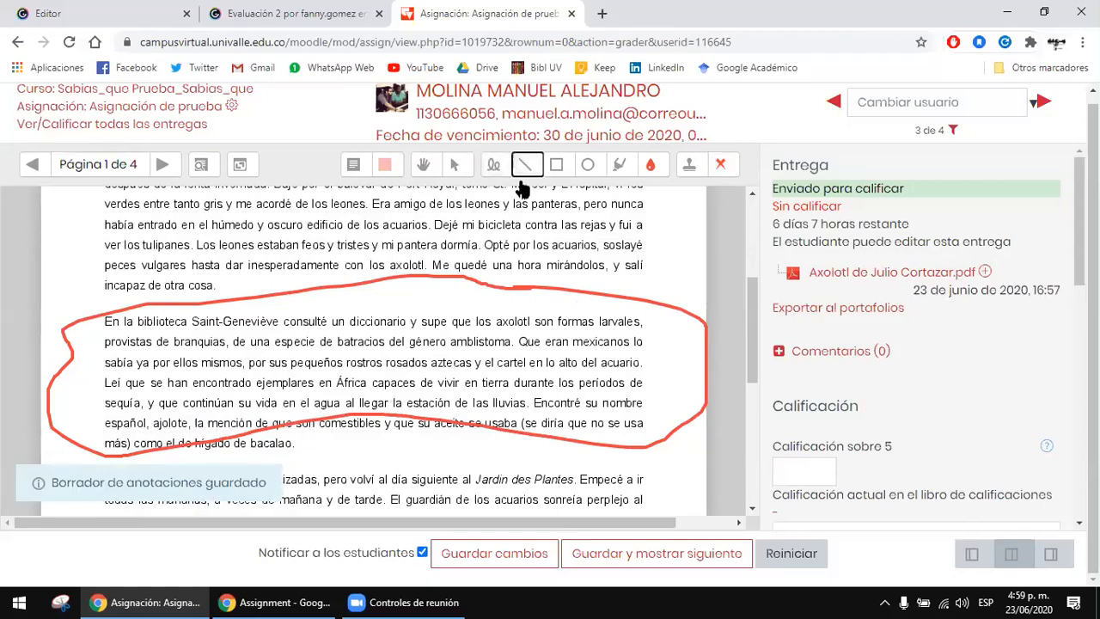
drag(533, 238, 663, 261)
scroll(667, 262, down, 1)
scroll(667, 262, up, 1)
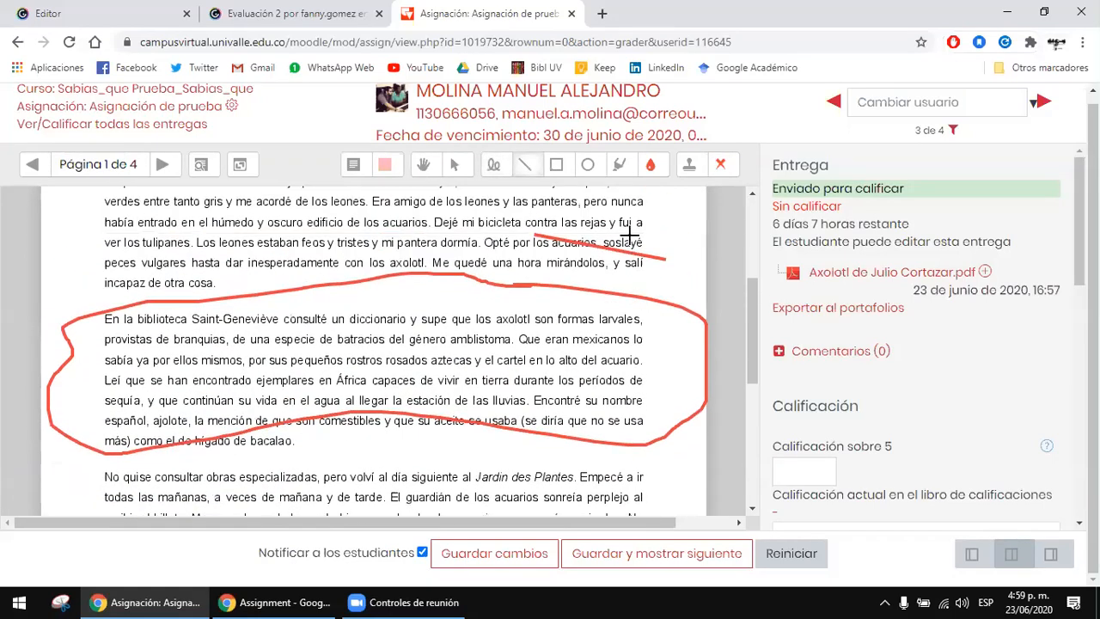
Step: Highlight in red the end of the first two lines of the paragraph beginning "No quise consultar obras especializadas"
click(619, 164)
scroll(537, 427, down, 3)
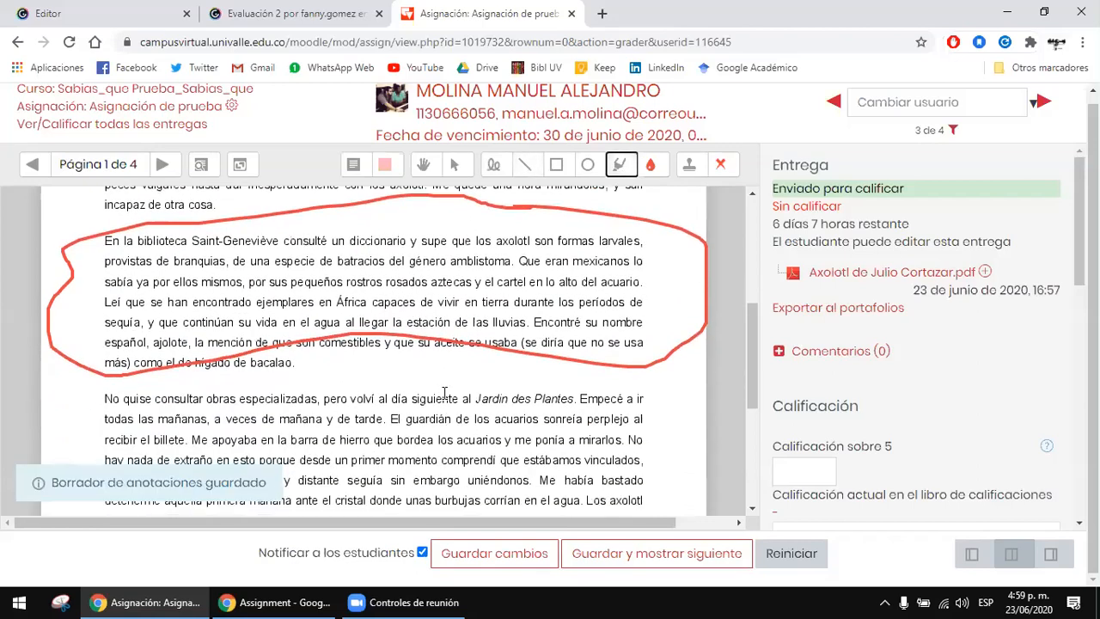
drag(445, 392, 627, 421)
drag(412, 414, 619, 420)
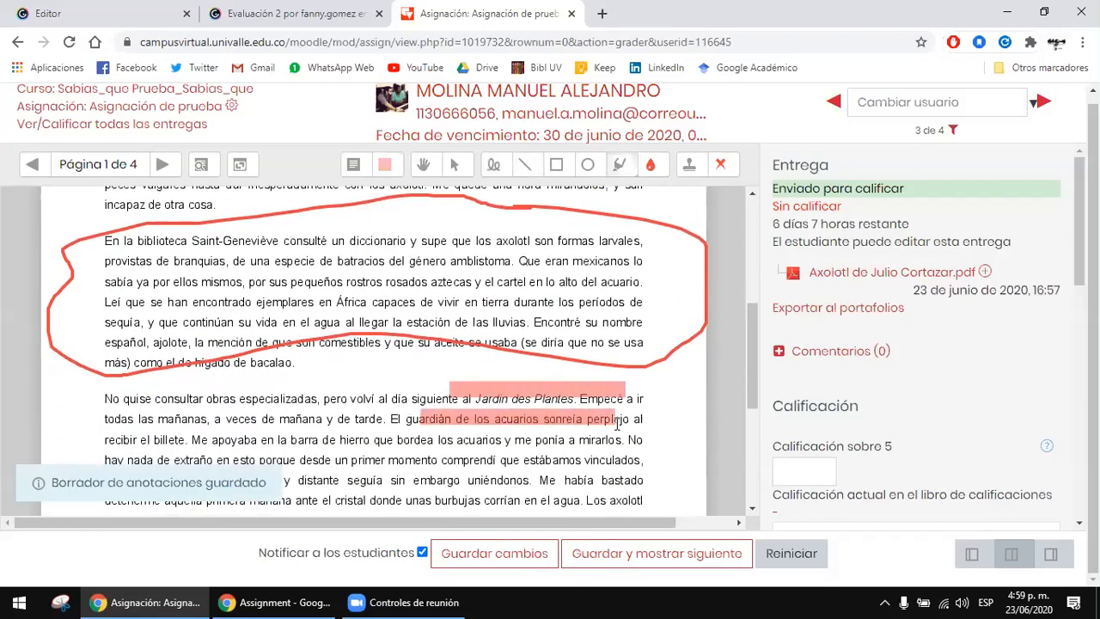
Step: Stamp green check marks beside the first, second and last paragraphs of page 1
scroll(636, 425, down, 3)
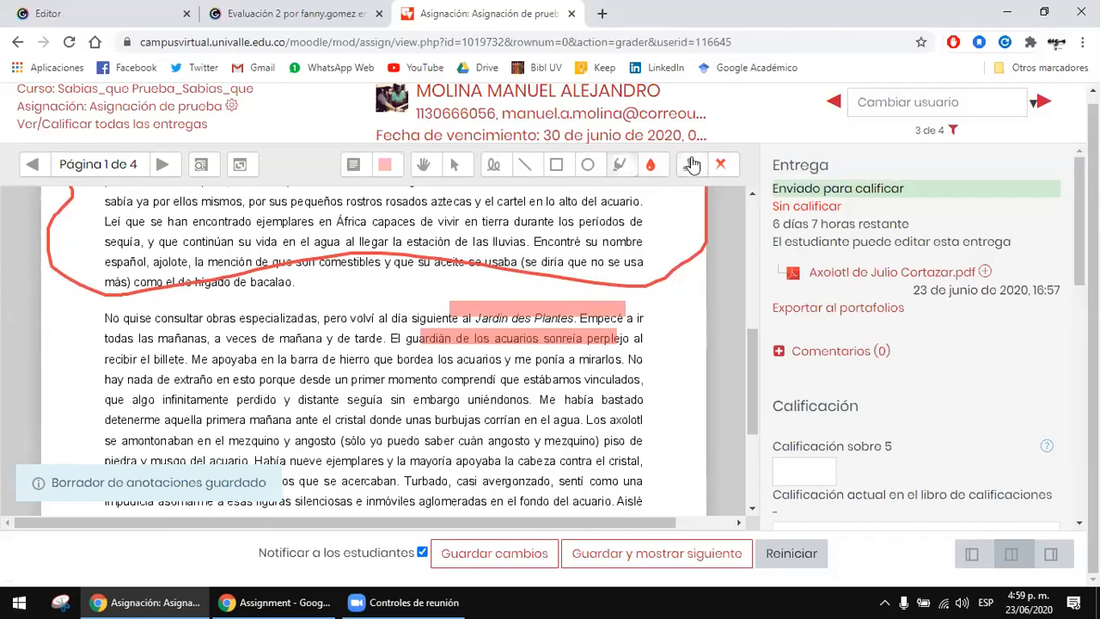
click(693, 164)
click(721, 165)
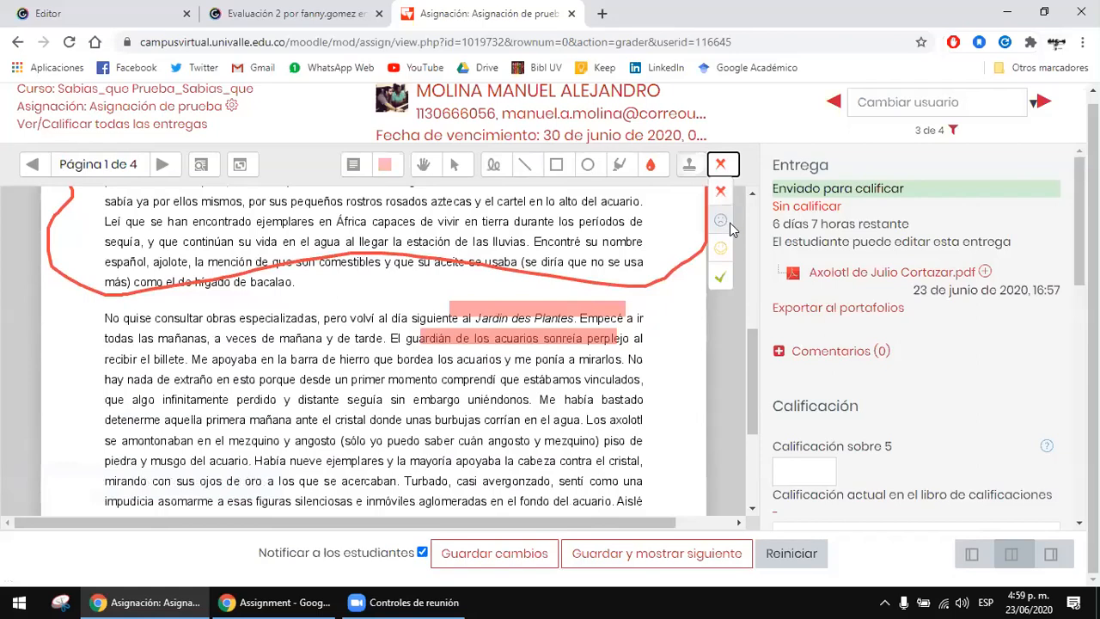
click(724, 280)
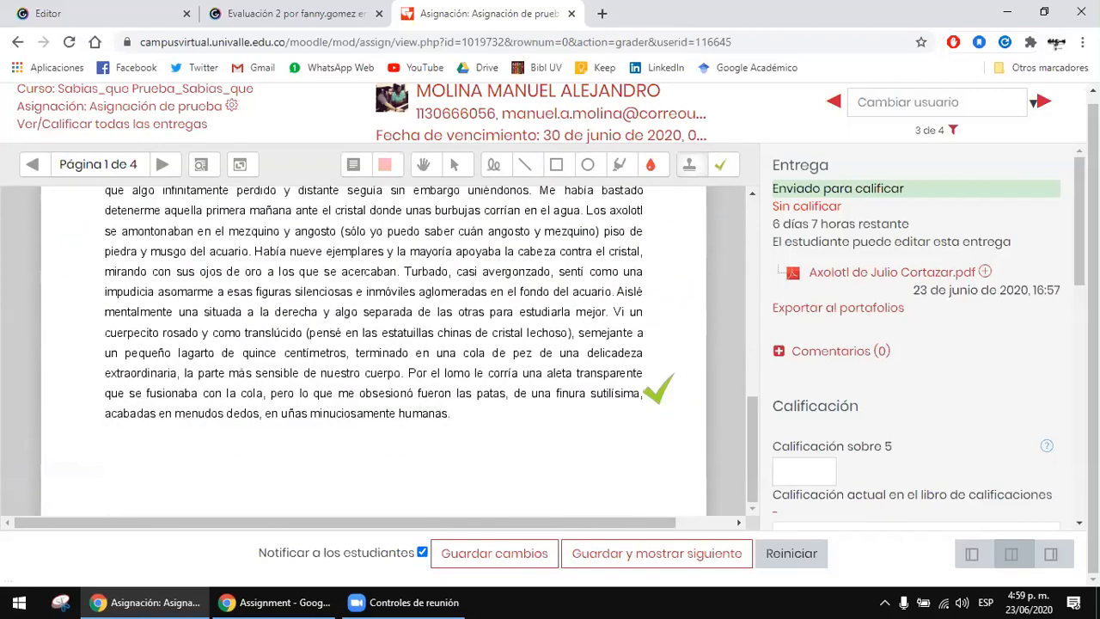
scroll(646, 327, up, 1)
scroll(644, 314, down, 1)
click(653, 332)
scroll(666, 365, up, 7)
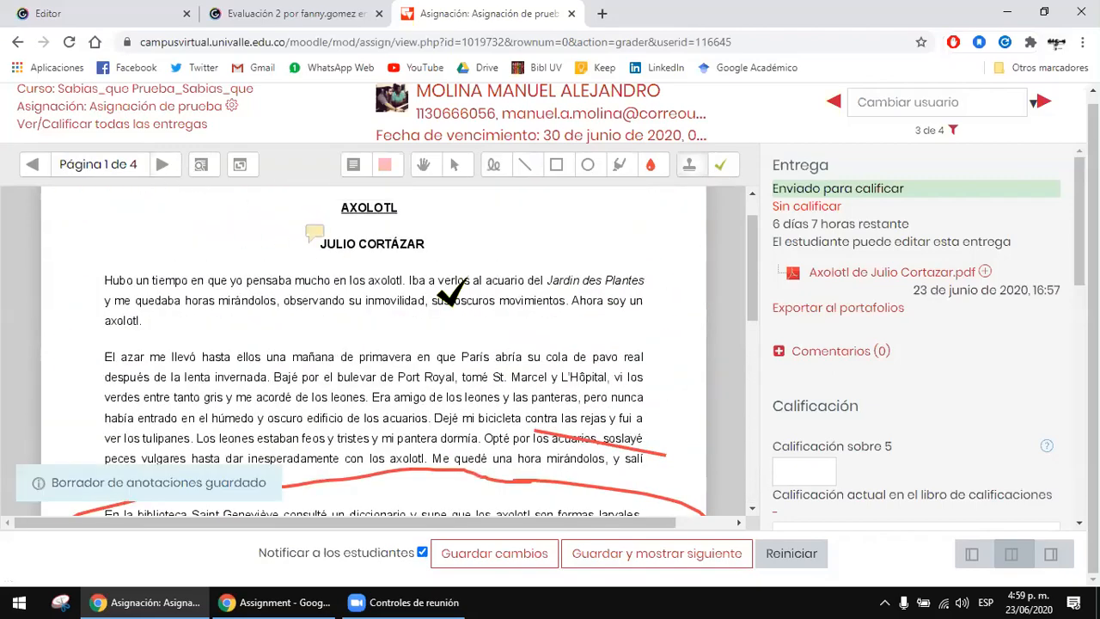
click(658, 290)
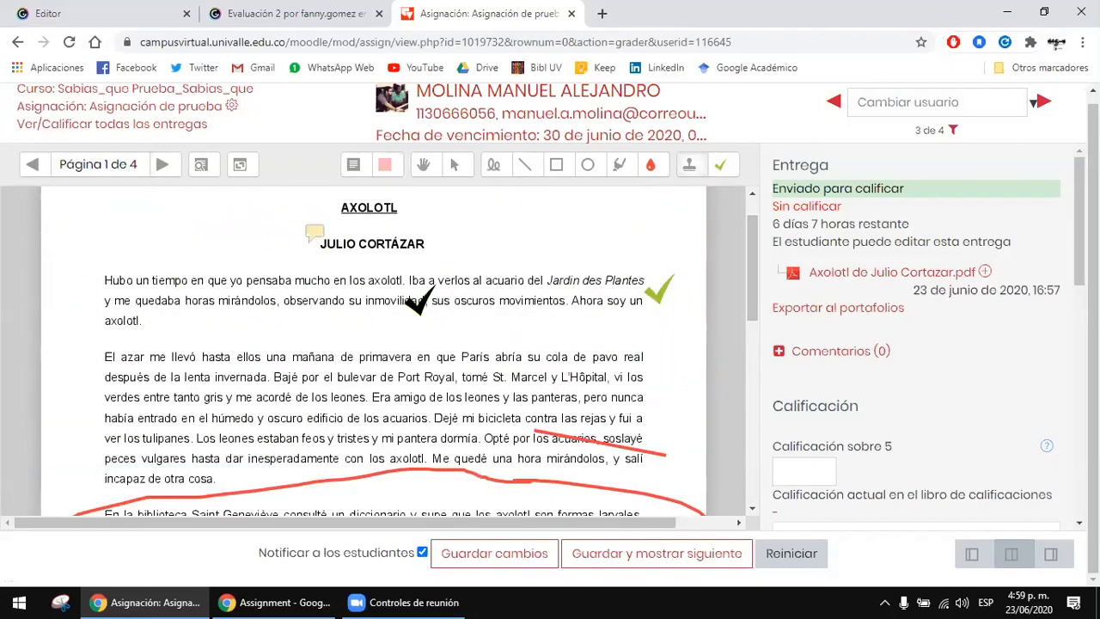
scroll(692, 374, down, 1)
click(647, 302)
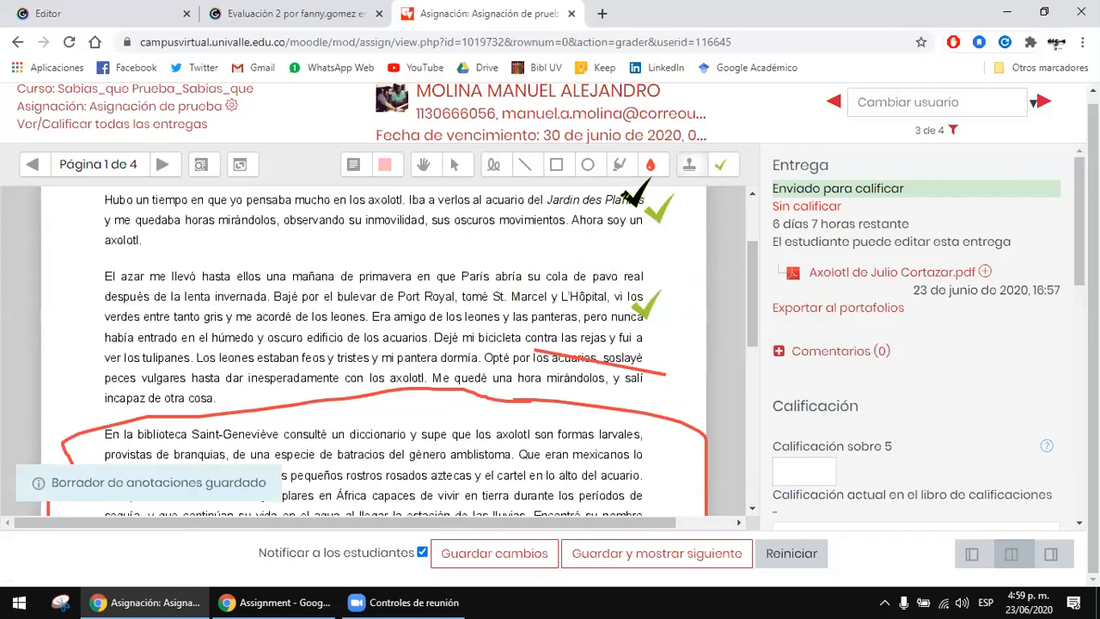
Step: Switch the stamp to the red cross and place one at the end of the circled paragraph's lines
click(720, 163)
click(720, 191)
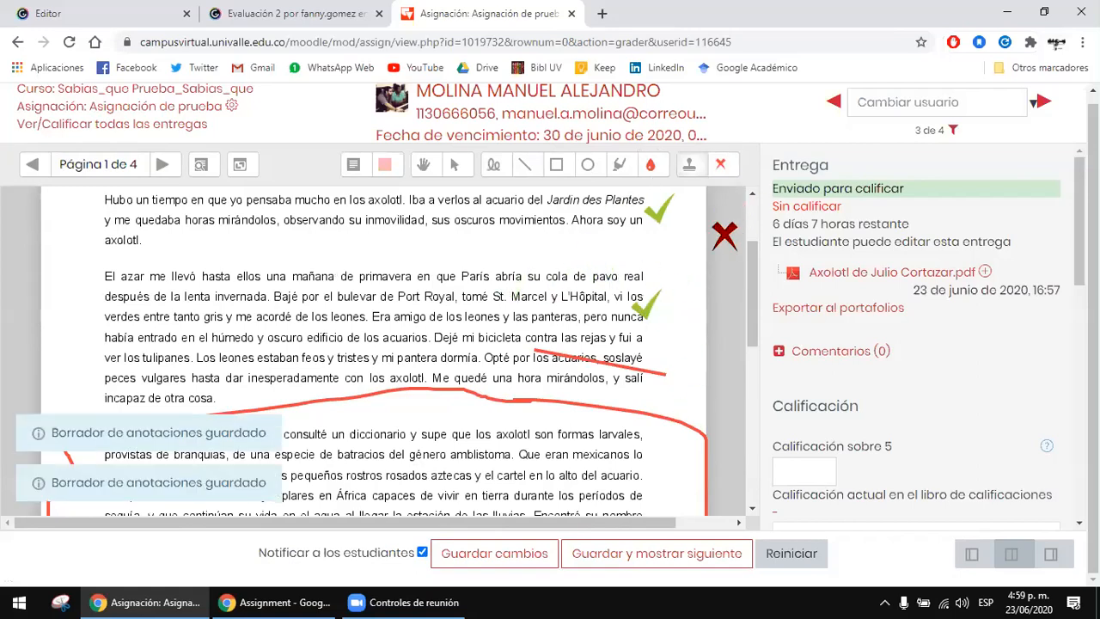
scroll(720, 233, down, 2)
click(655, 307)
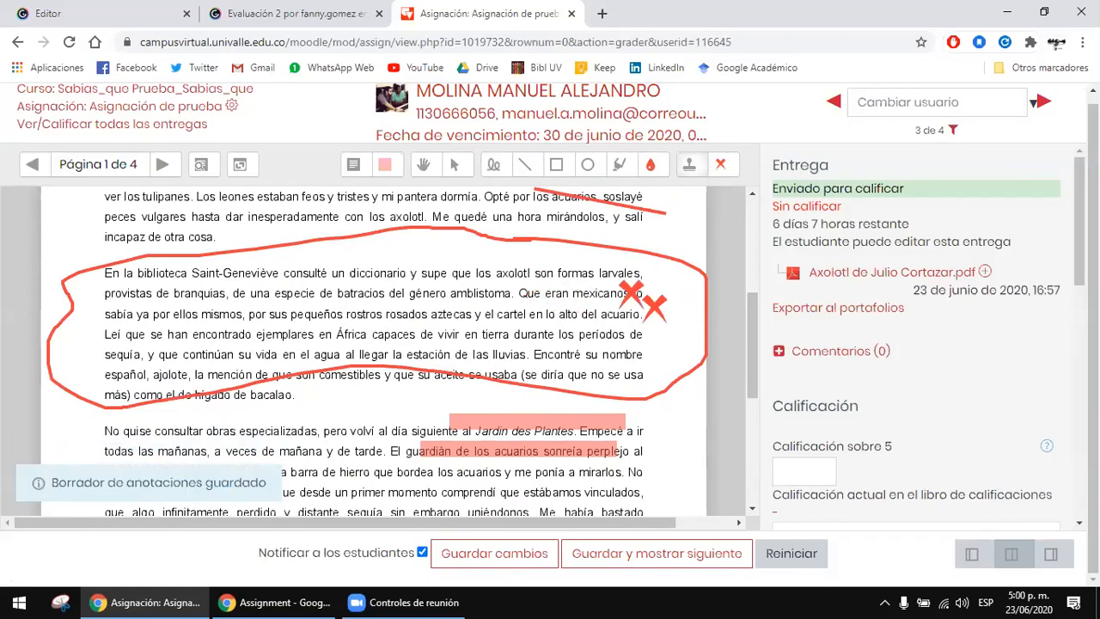
click(669, 281)
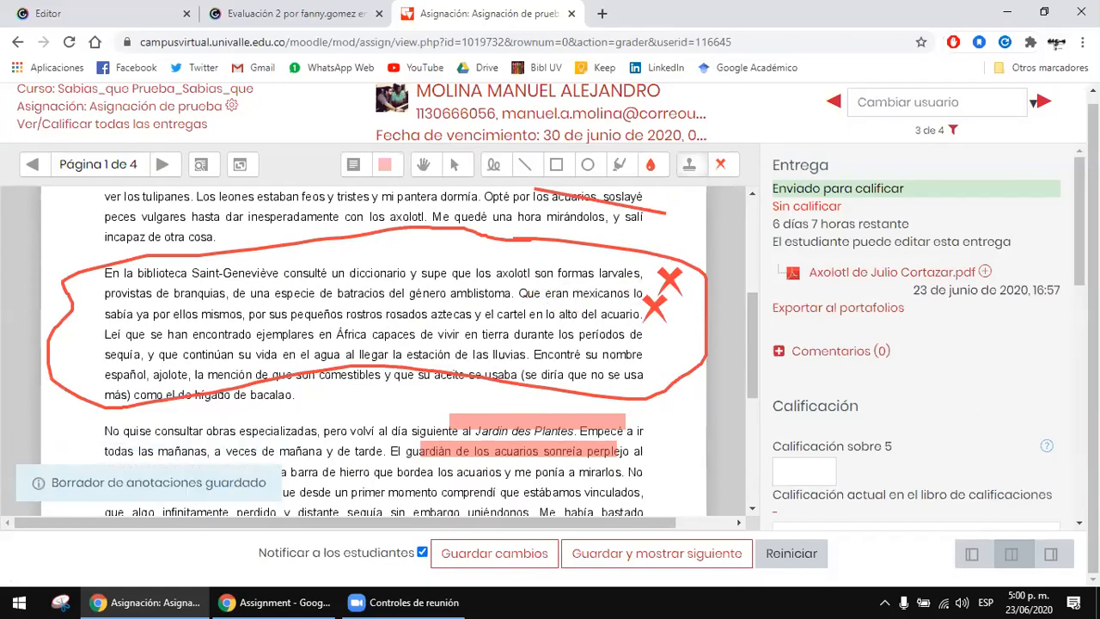
Step: Set the submission's grade out of 5 to 4
scroll(974, 266, down, 2)
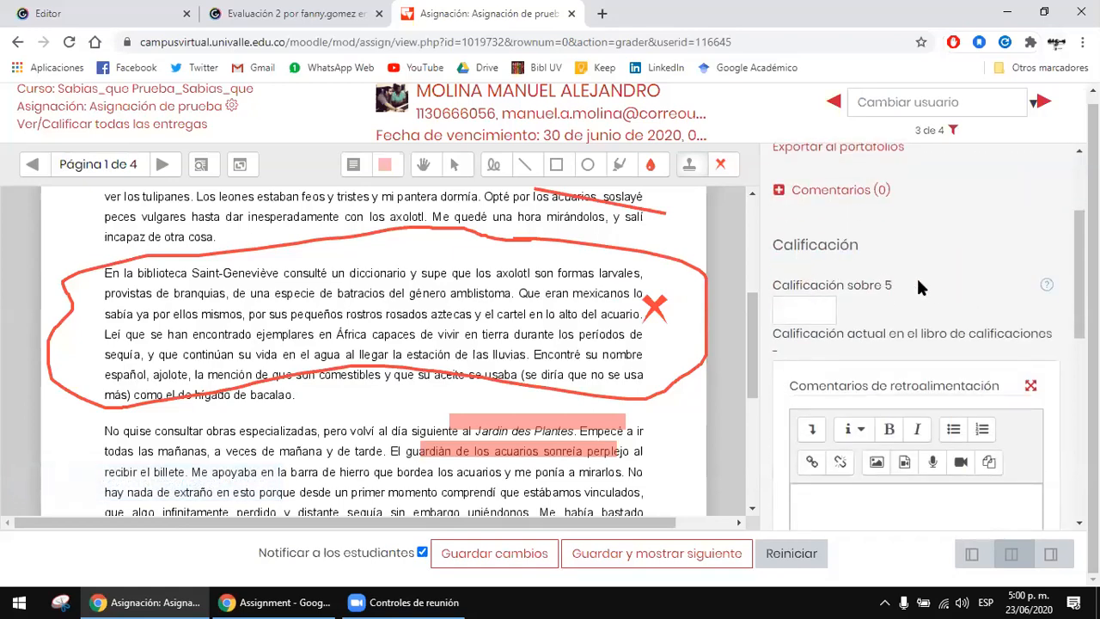
scroll(970, 254, up, 1)
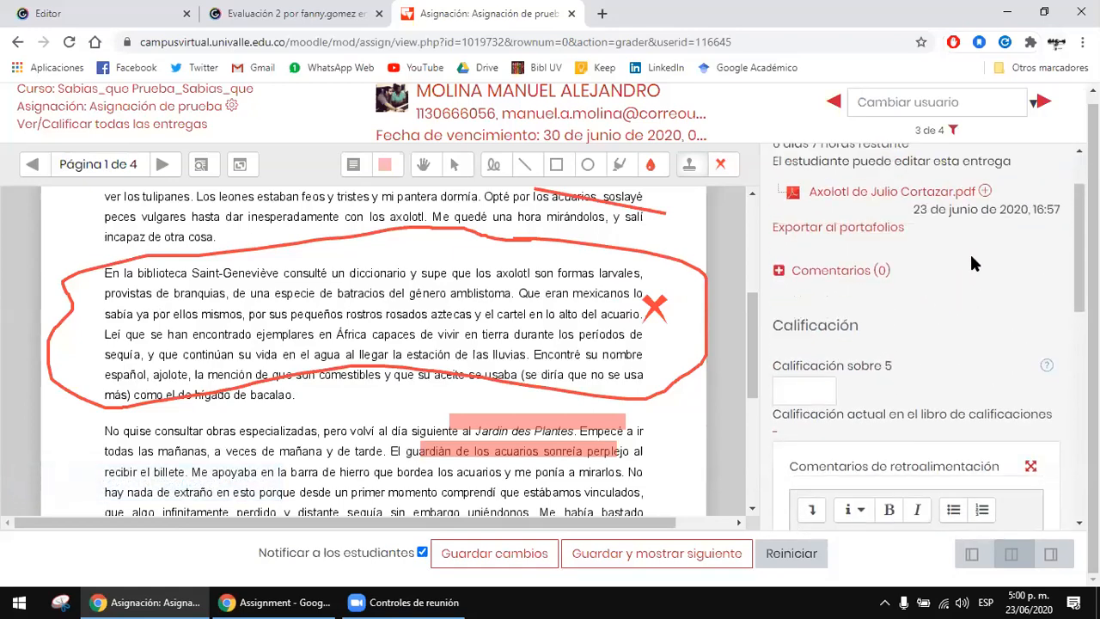
scroll(963, 251, down, 1)
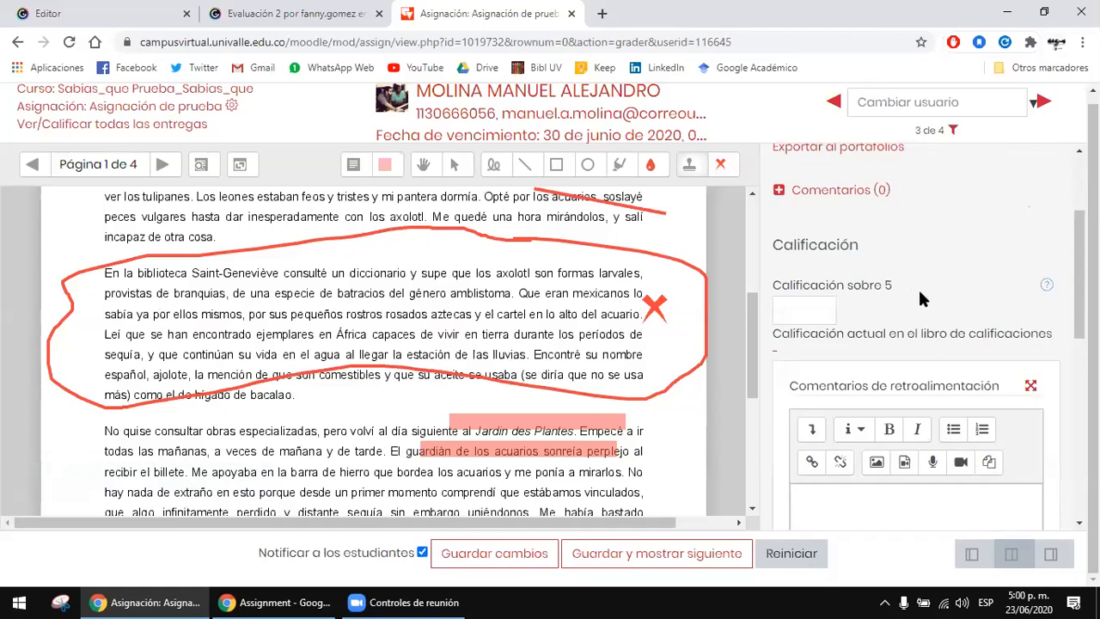
scroll(944, 274, down, 1)
click(806, 223)
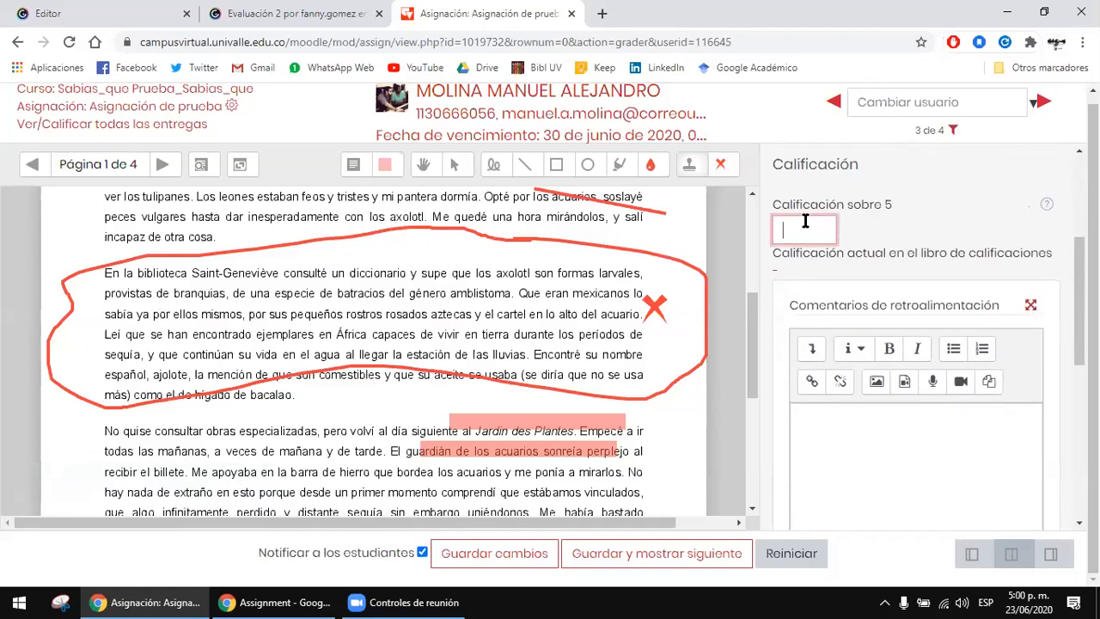
text(4)
Step: Enter "Muy bien" as the feedback comment for the submission
scroll(908, 227, down, 1)
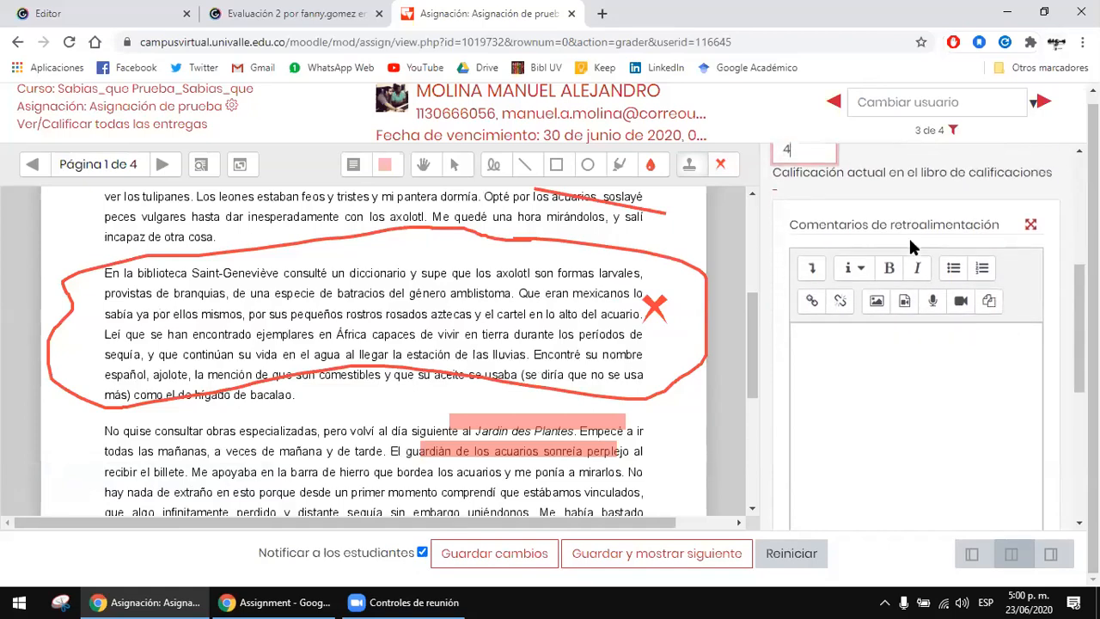
click(940, 376)
scroll(892, 309, down, 2)
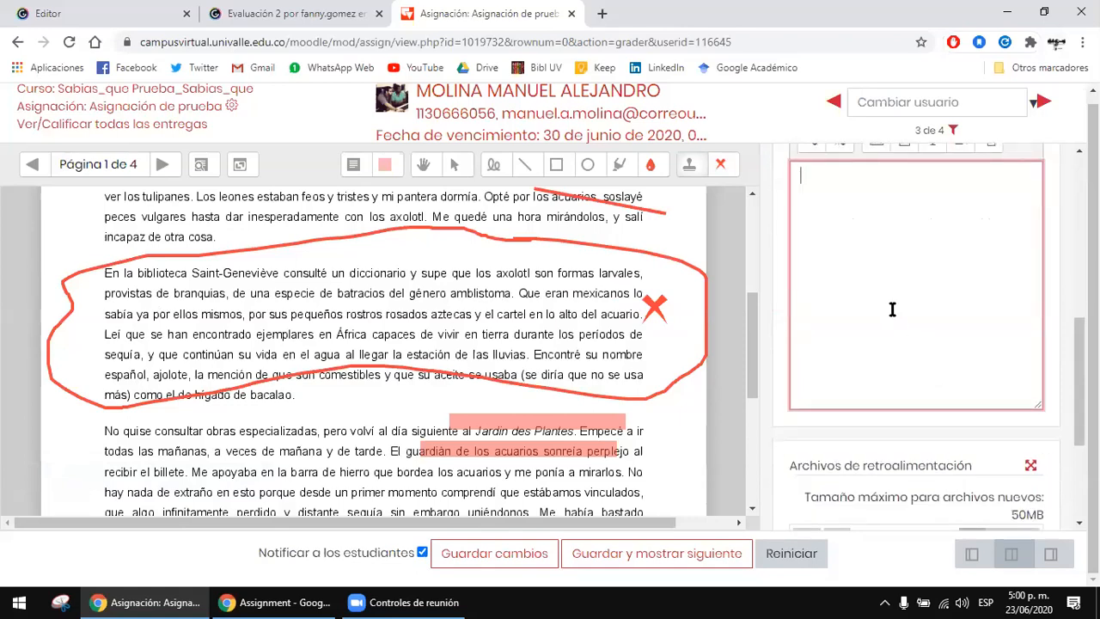
scroll(892, 309, down, 2)
scroll(892, 309, up, 3)
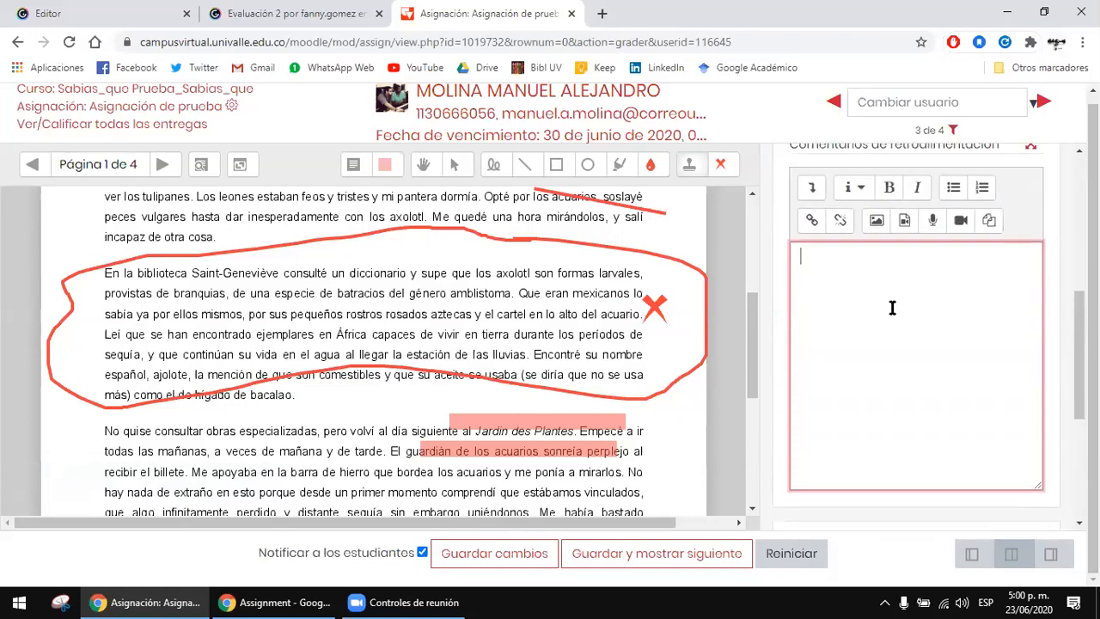
text(Muy bien)
Step: Save the grade and feedback for this submission and close the confirmation message
scroll(892, 310, down, 4)
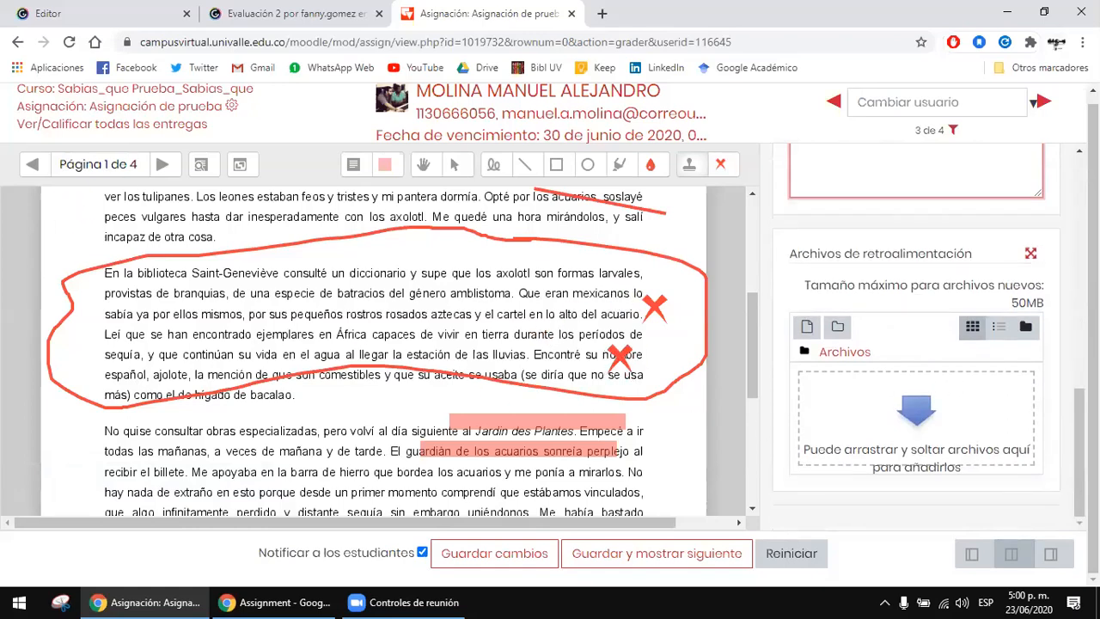
scroll(936, 443, up, 10)
scroll(933, 435, down, 10)
click(510, 553)
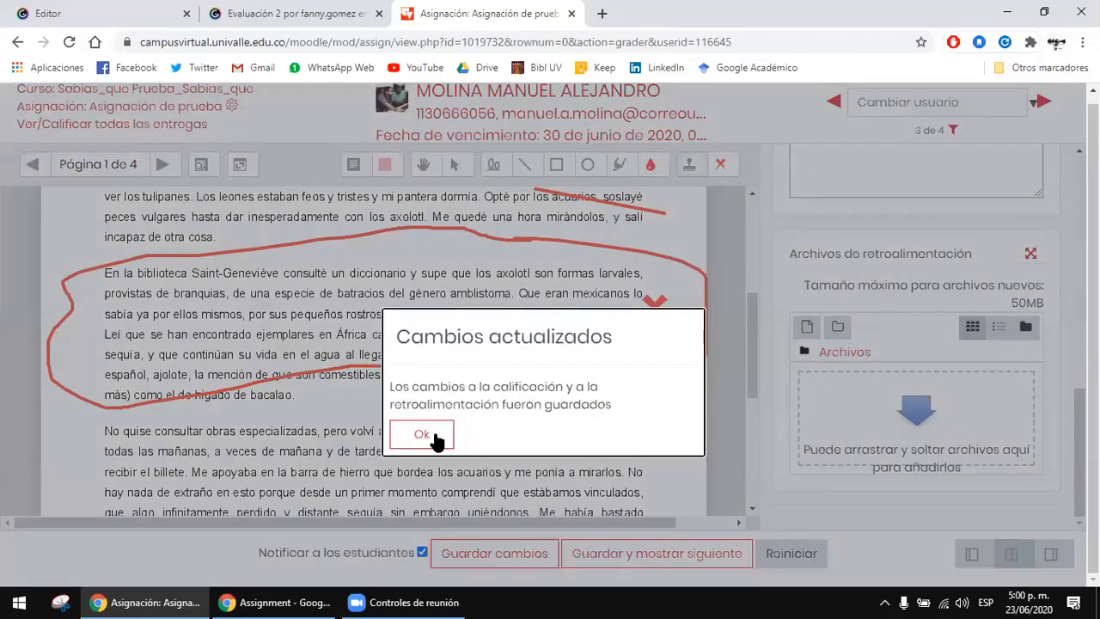
key(Return)
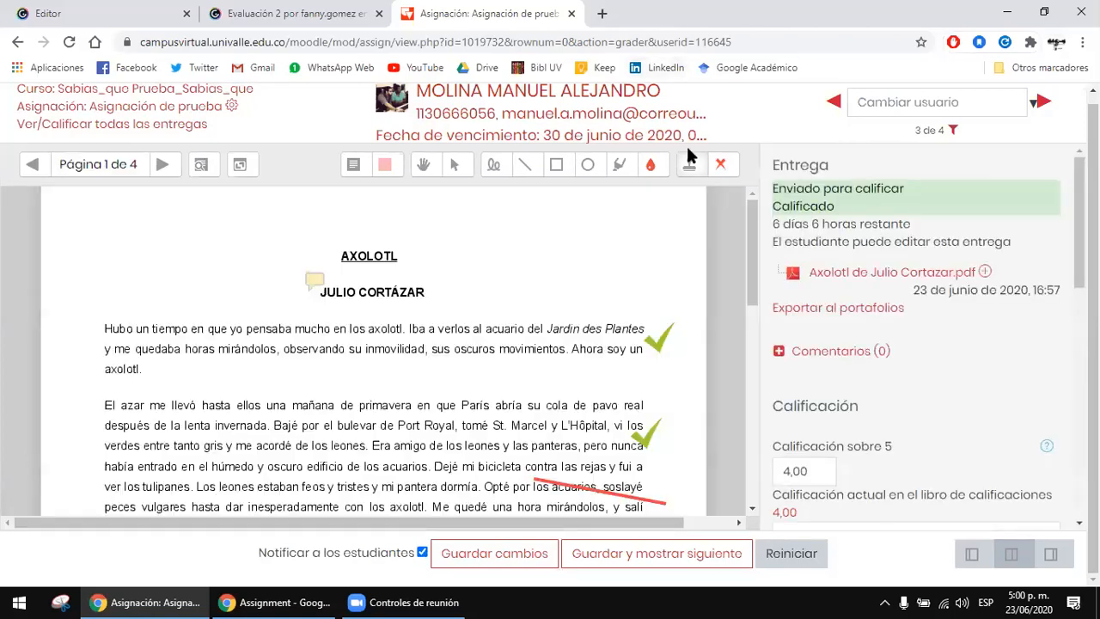
Step: Check the saved annotations on page 1 and return to the list of all the assignment's submissions
click(688, 155)
scroll(507, 344, down, 3)
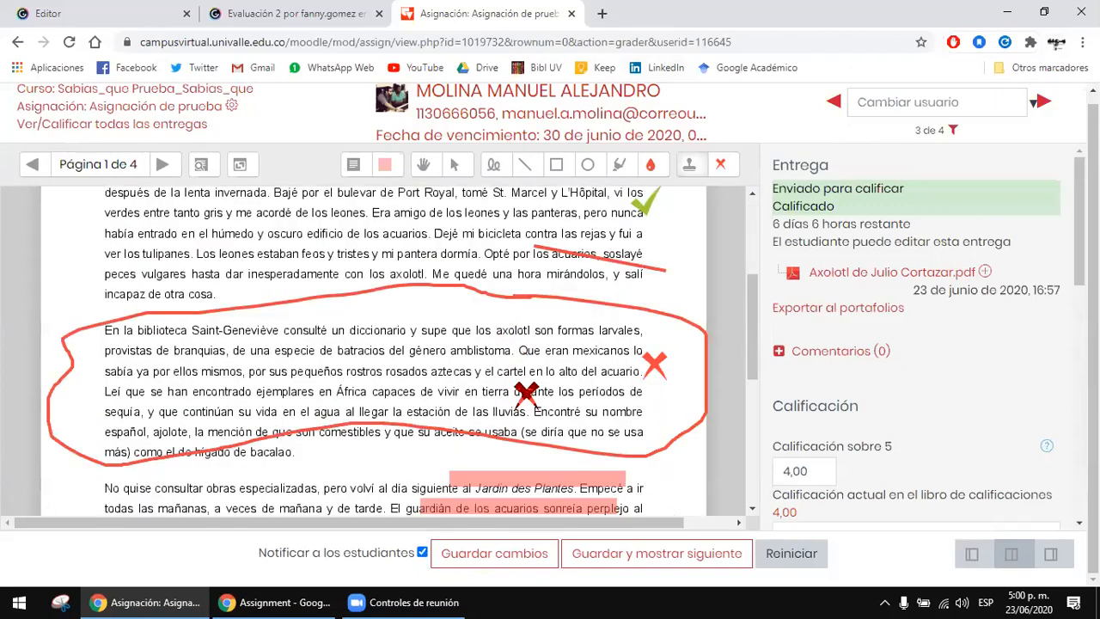
scroll(536, 507, up, 3)
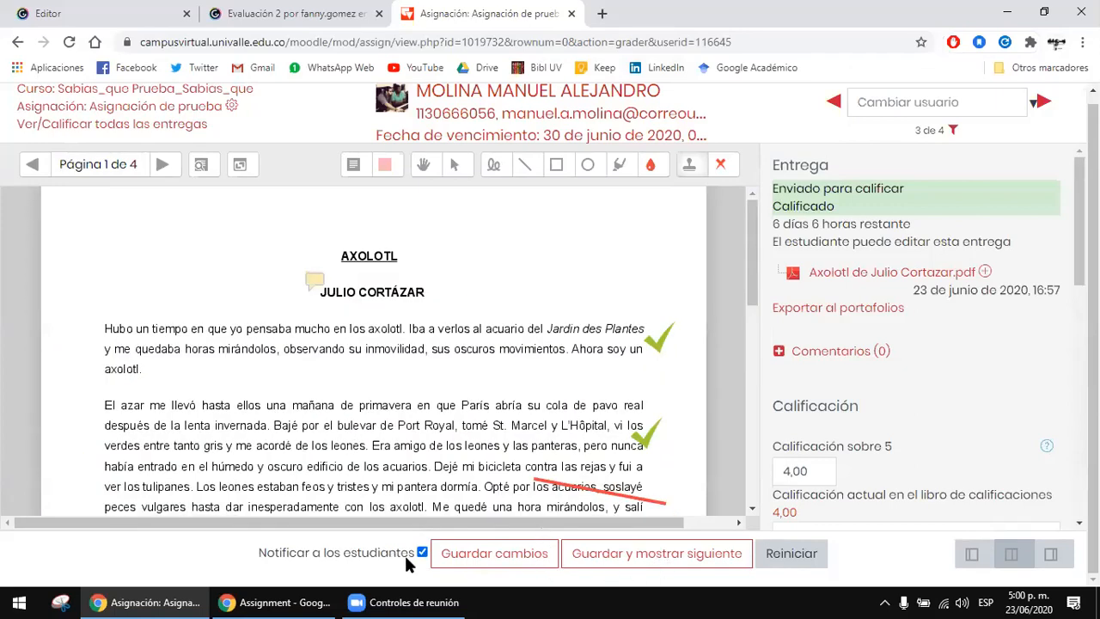
click(123, 131)
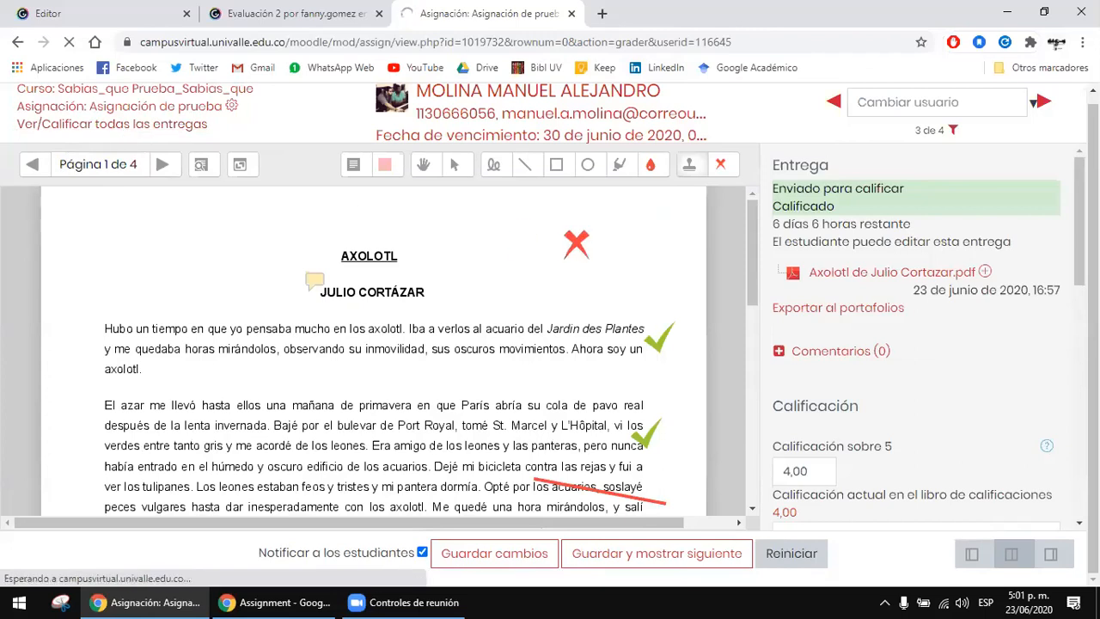
click(694, 303)
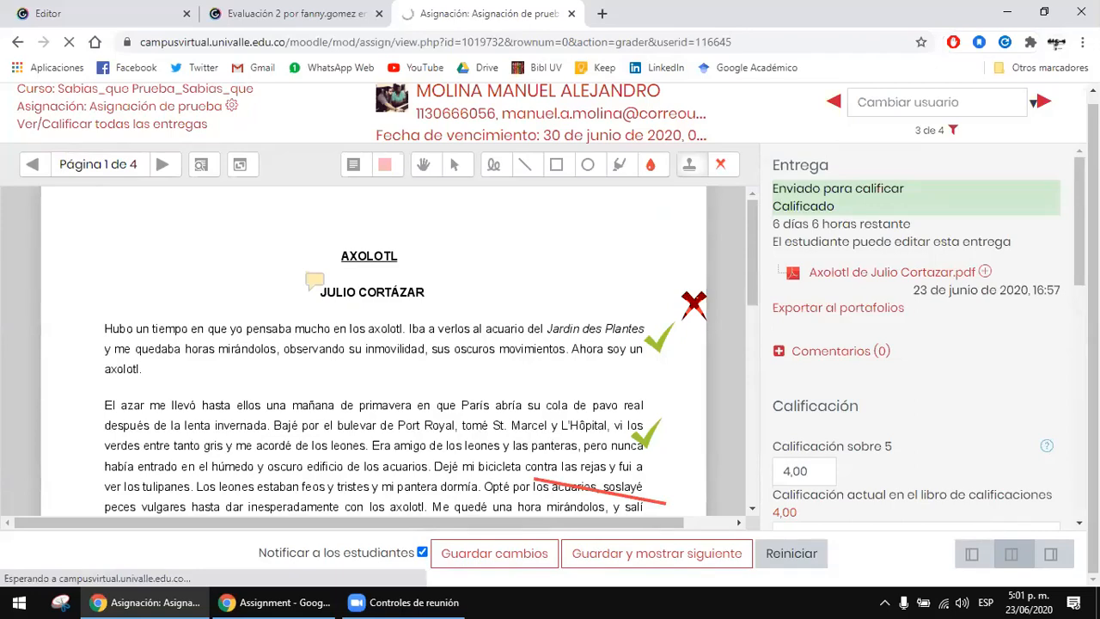
Step: Examine the graded student's row in the submissions table, including the status, grade and available edit actions
scroll(695, 271, down, 1)
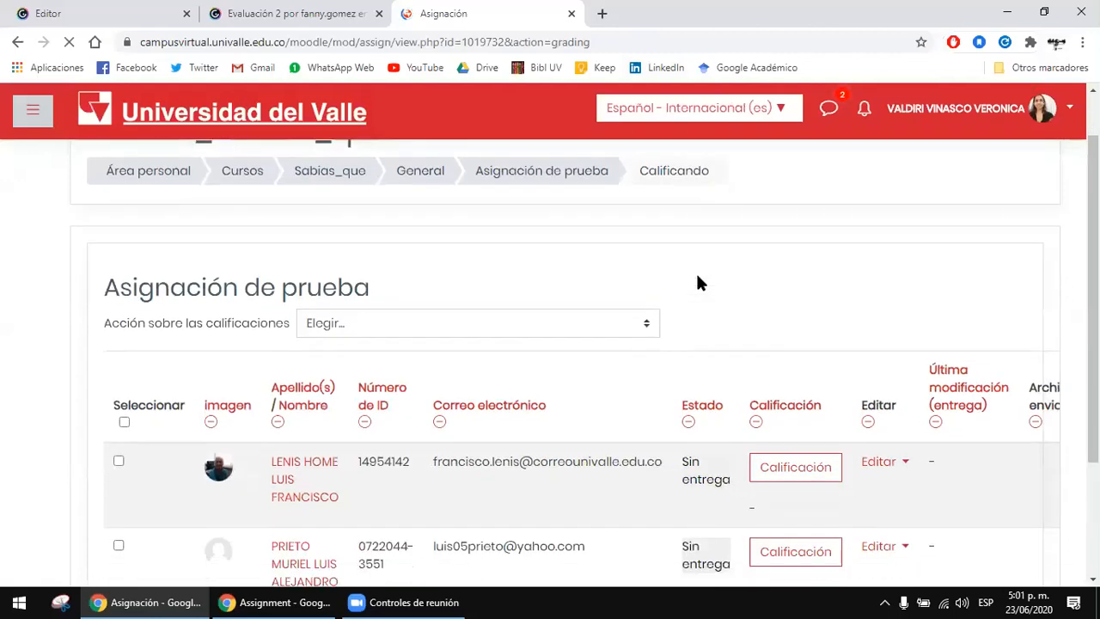
scroll(687, 245, down, 2)
scroll(666, 252, down, 2)
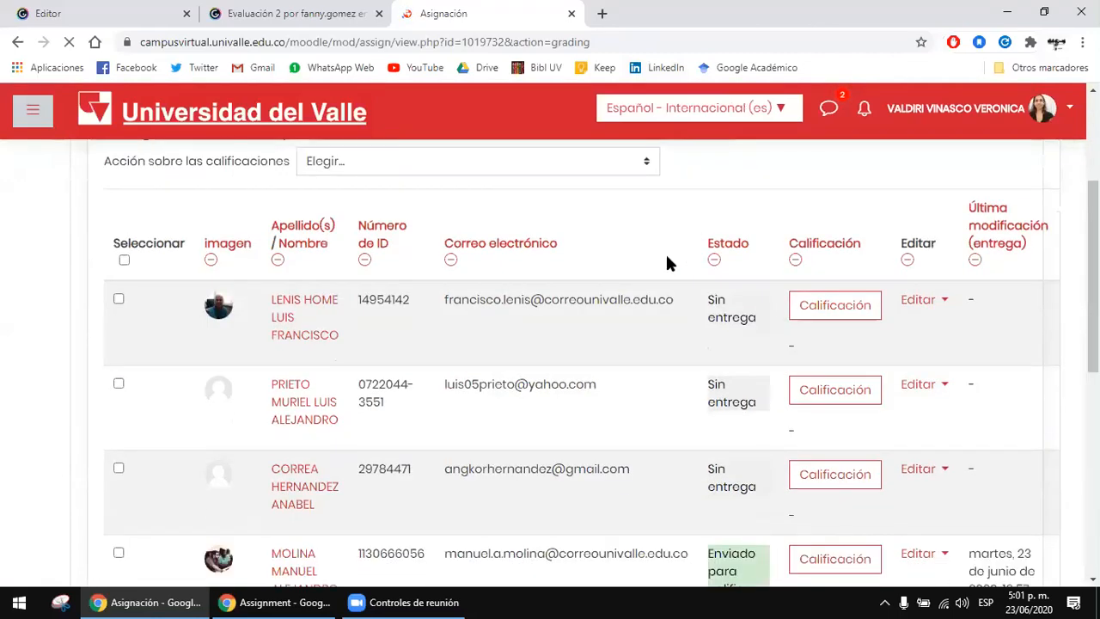
scroll(700, 338, down, 1)
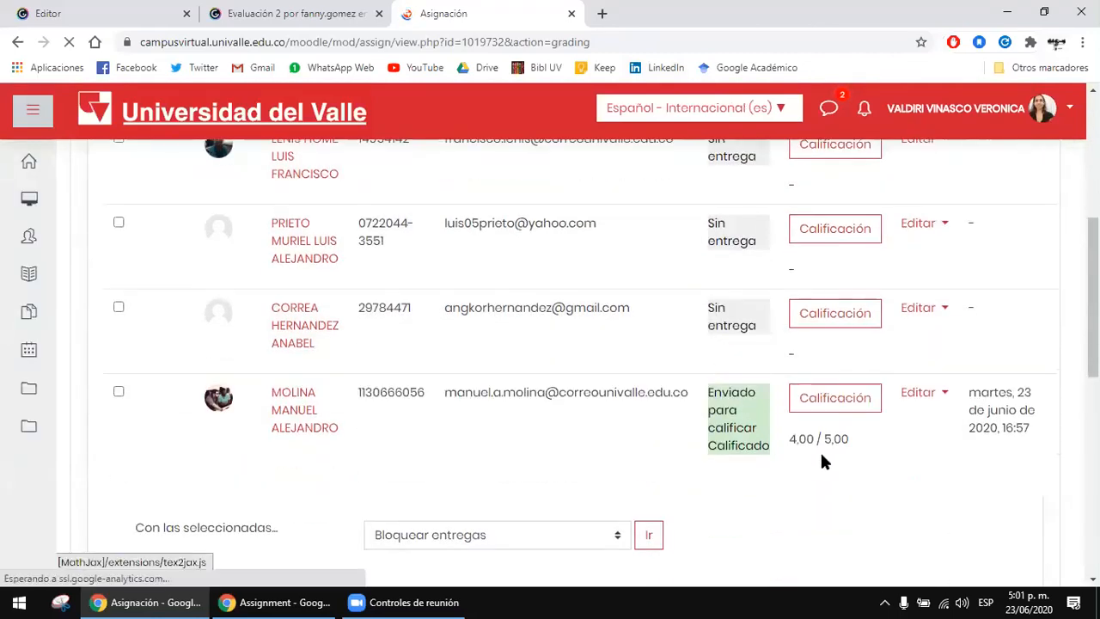
drag(807, 439, 860, 447)
click(849, 441)
double_click(855, 438)
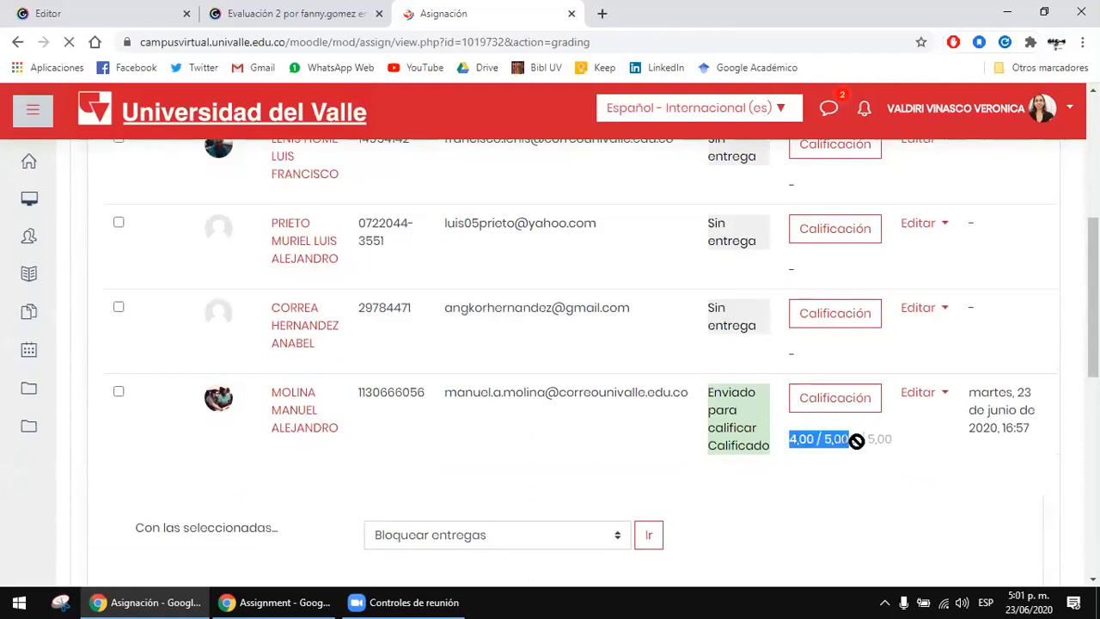
click(859, 444)
click(927, 392)
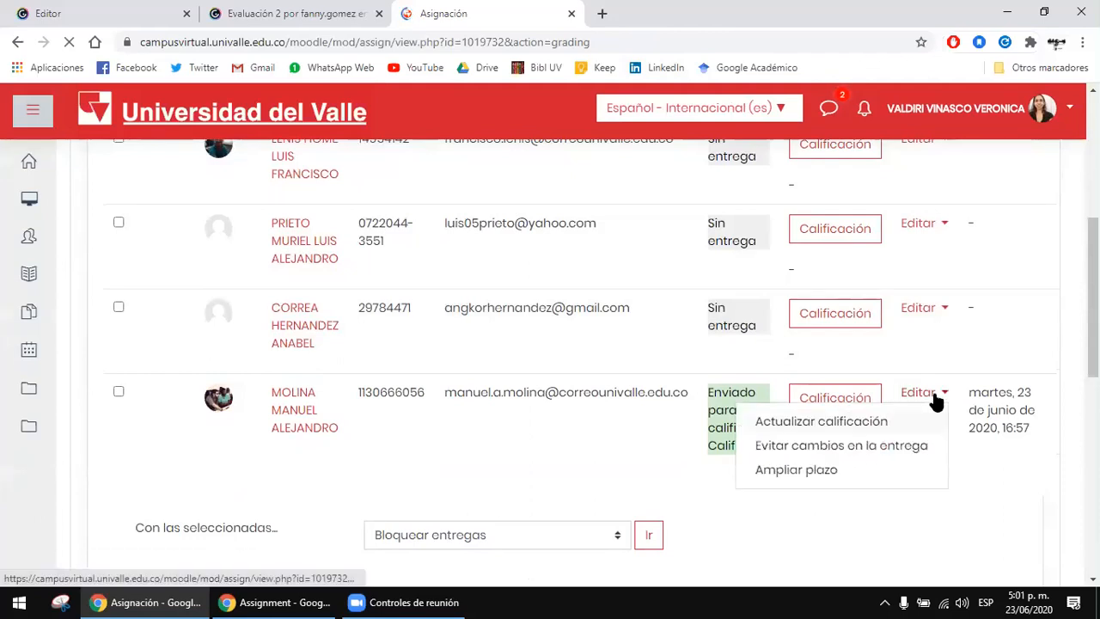
key(Escape)
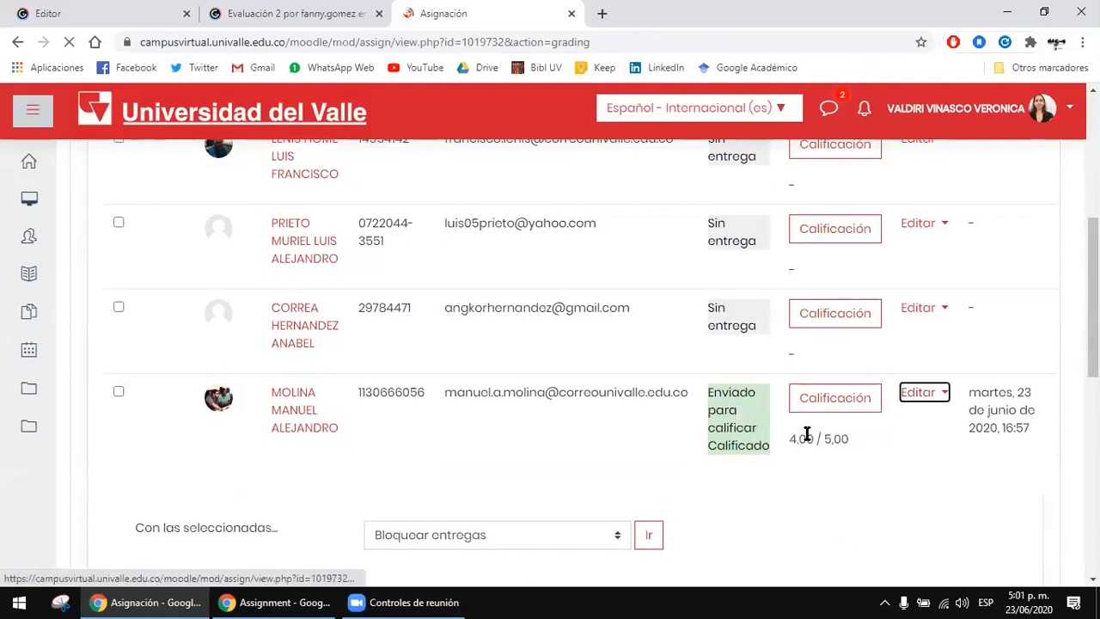
Step: Examine the remaining columns of the graded student's row, from the submitted file to the feedback comment and annotated PDF
scroll(817, 423, down, 1)
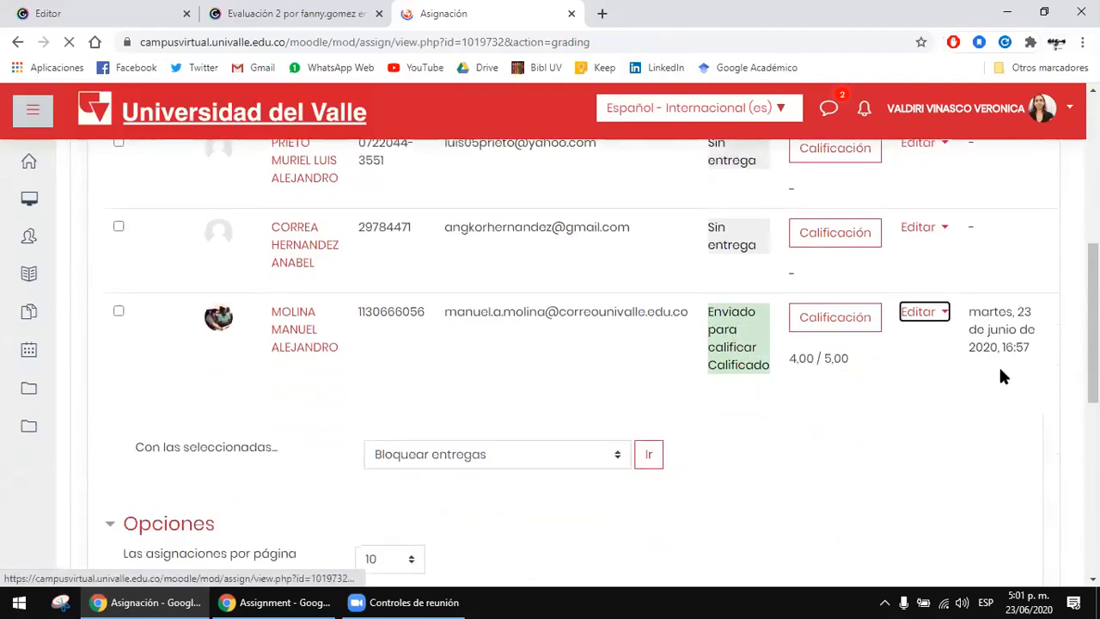
drag(1001, 374, 1064, 365)
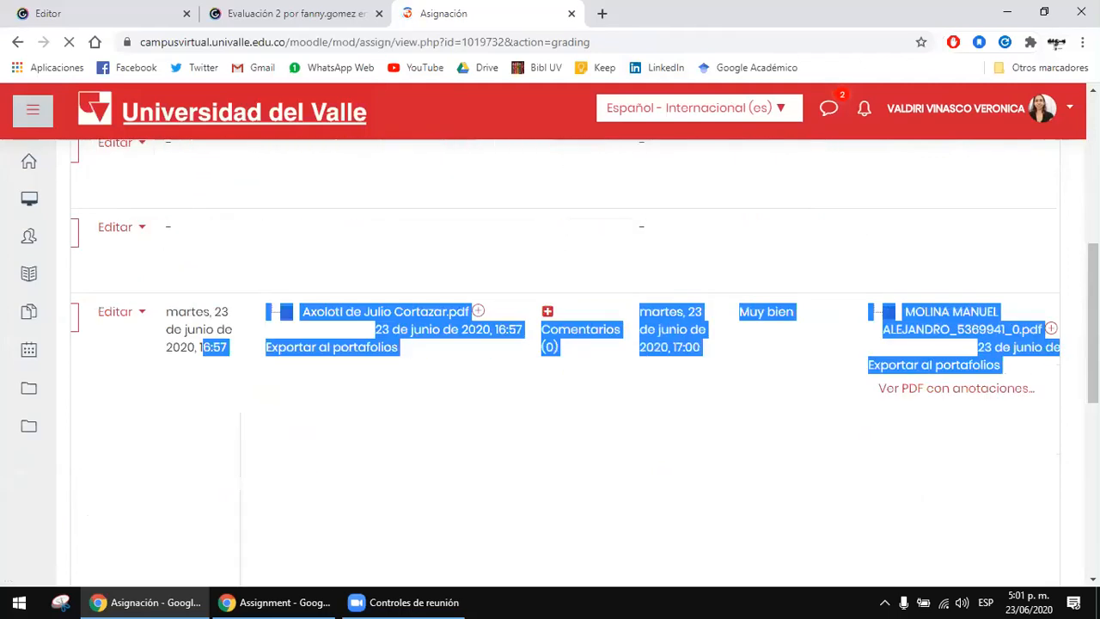
click(477, 374)
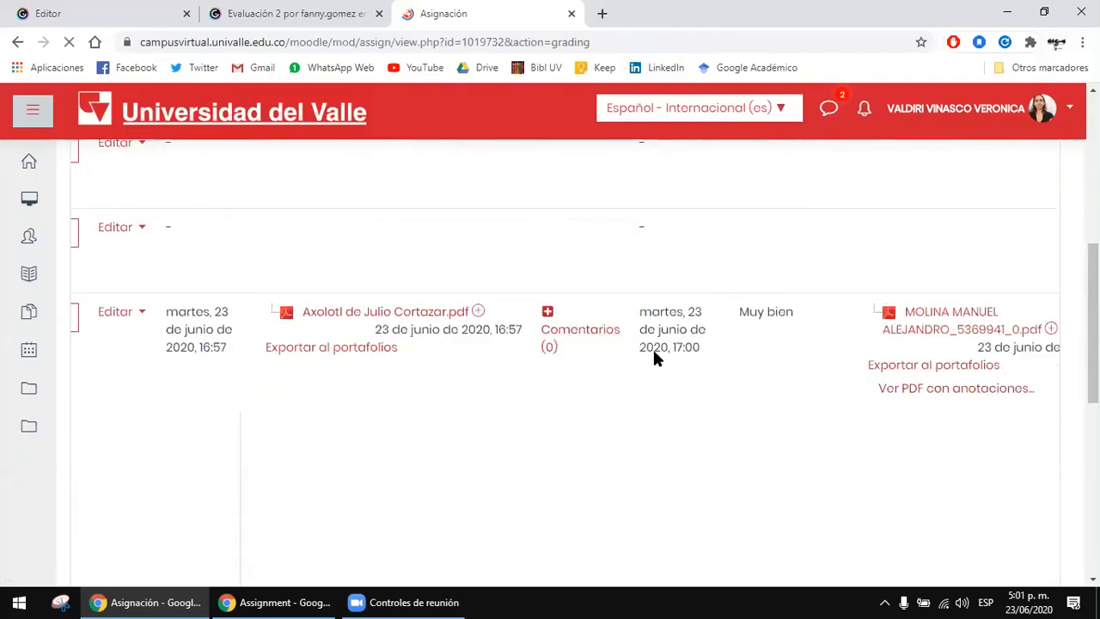
drag(821, 348, 978, 385)
click(977, 385)
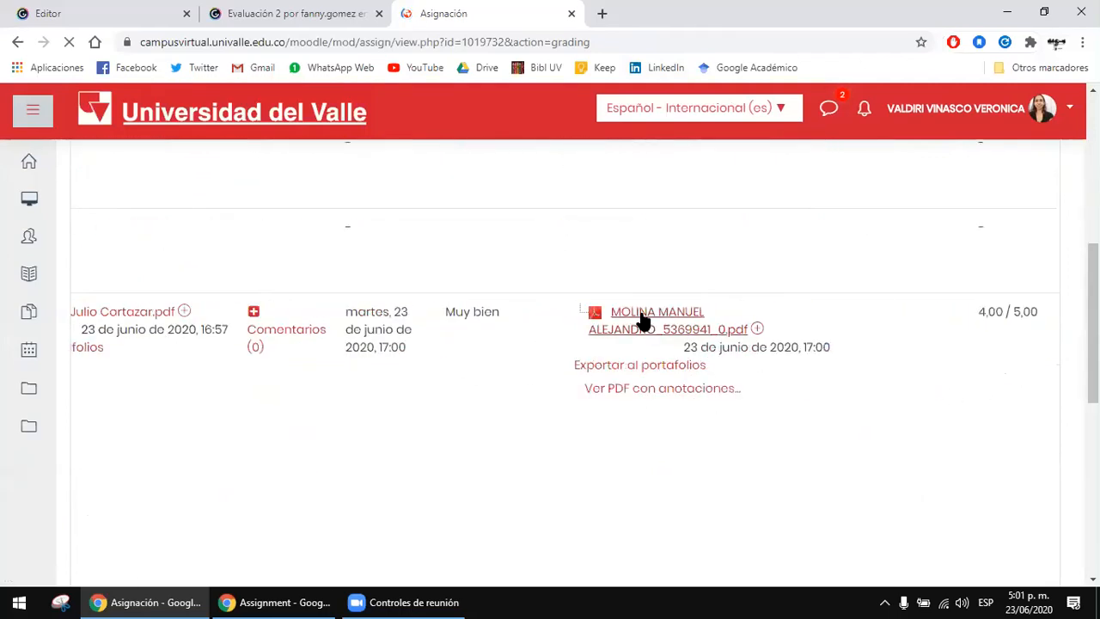
Step: View the annotated PDF from the graded student's row, review the annotations on page 1 and close it
click(670, 391)
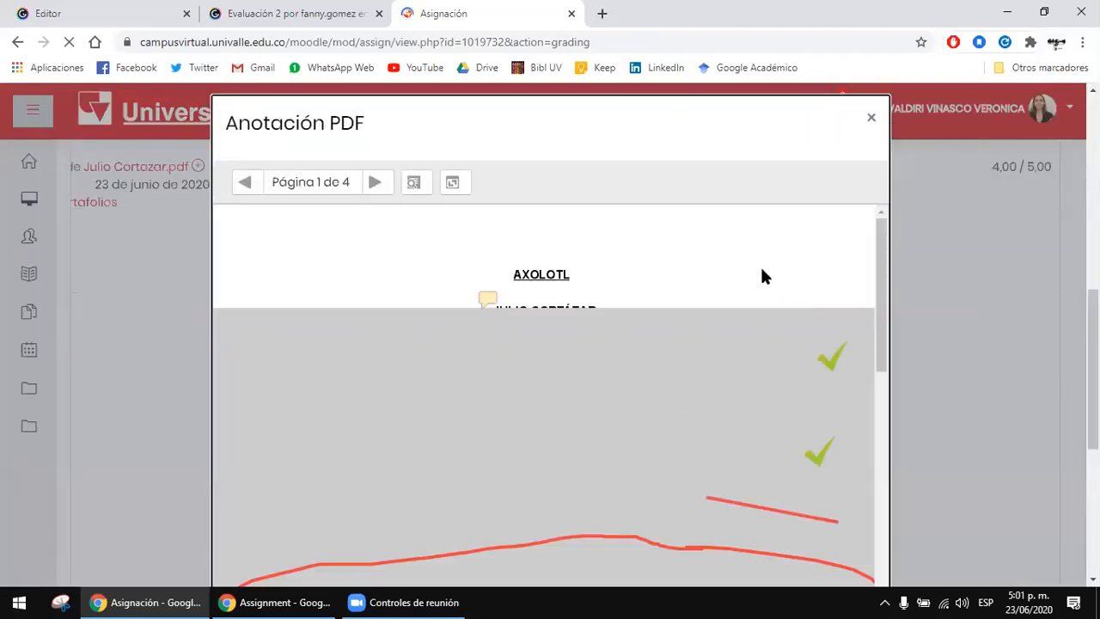
scroll(745, 301, down, 2)
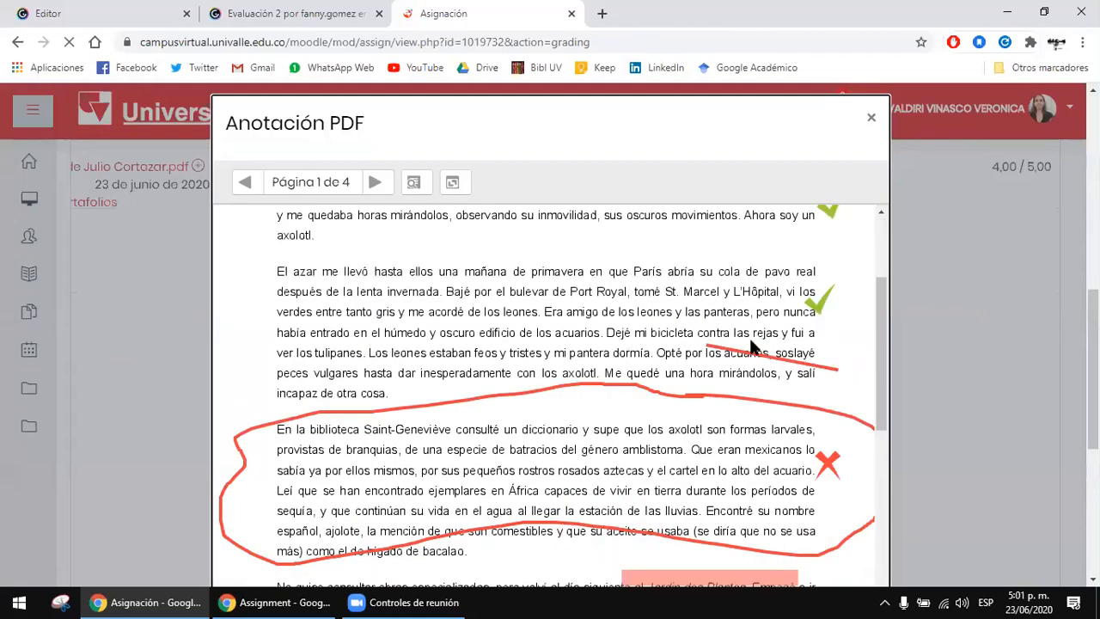
scroll(718, 406, down, 4)
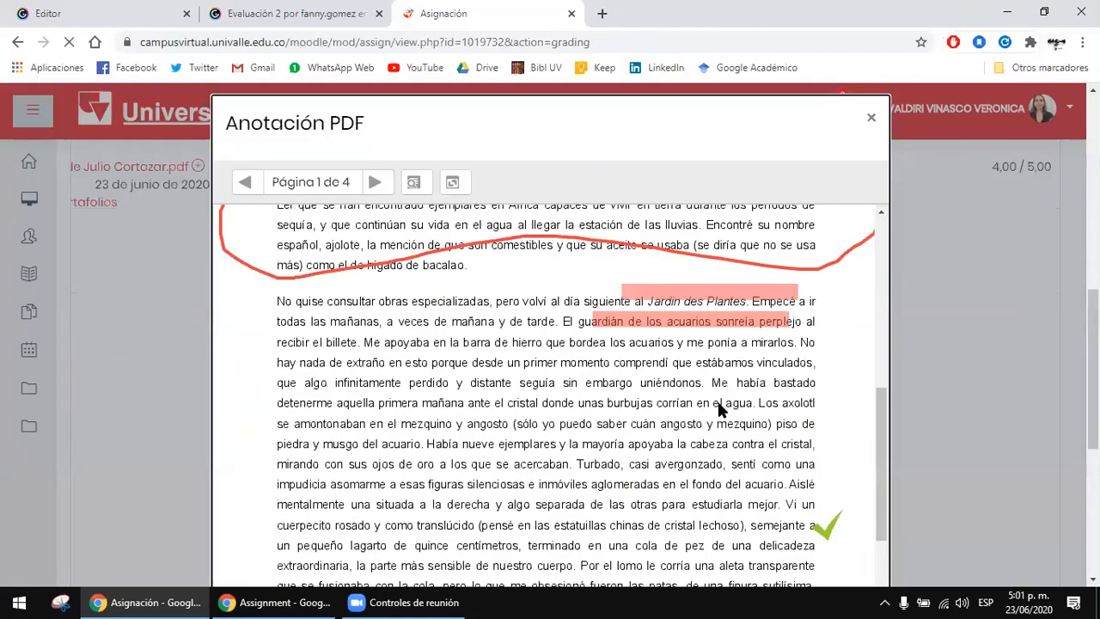
scroll(720, 411, up, 10)
click(870, 118)
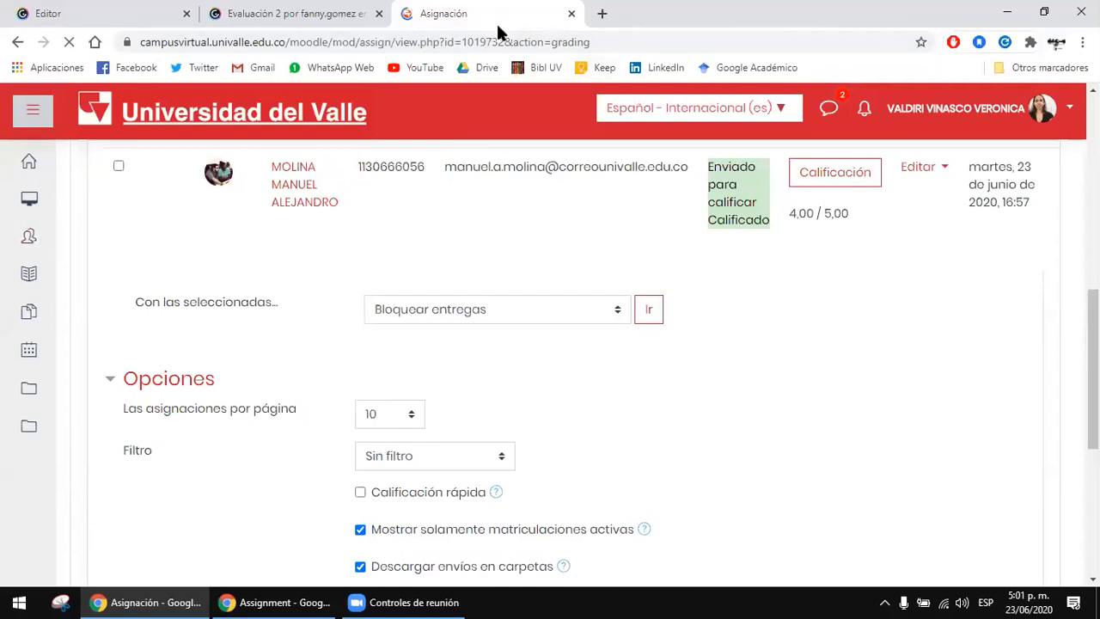
Step: Return to the main page of "Asignación de prueba" and review its grading summary
scroll(601, 451, up, 3)
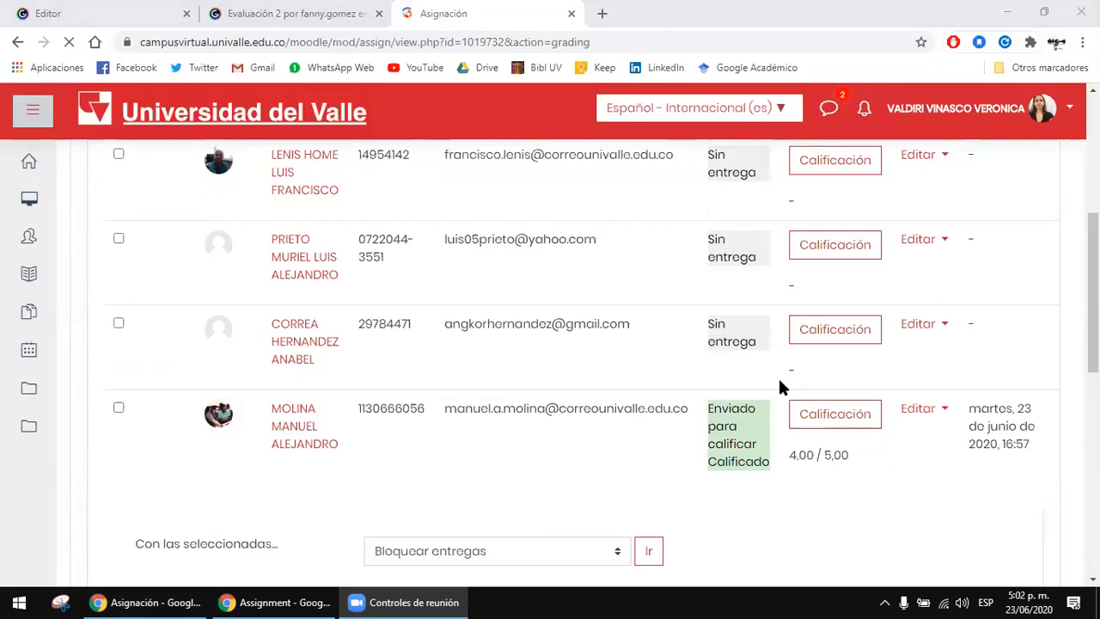
click(662, 346)
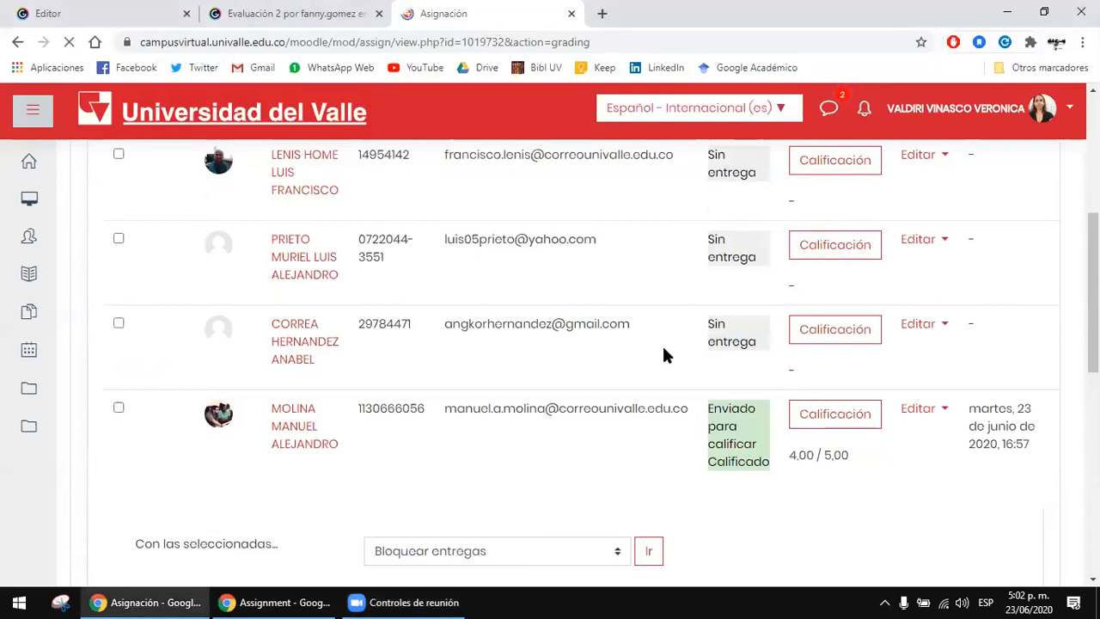
scroll(665, 402, up, 1)
scroll(662, 397, up, 4)
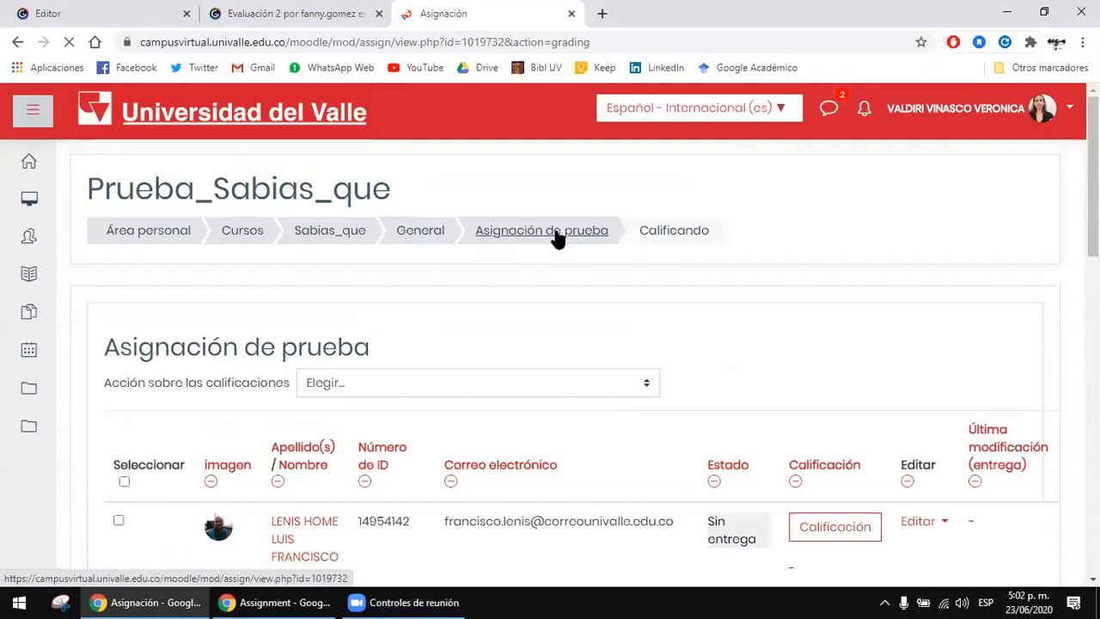
scroll(557, 239, down, 3)
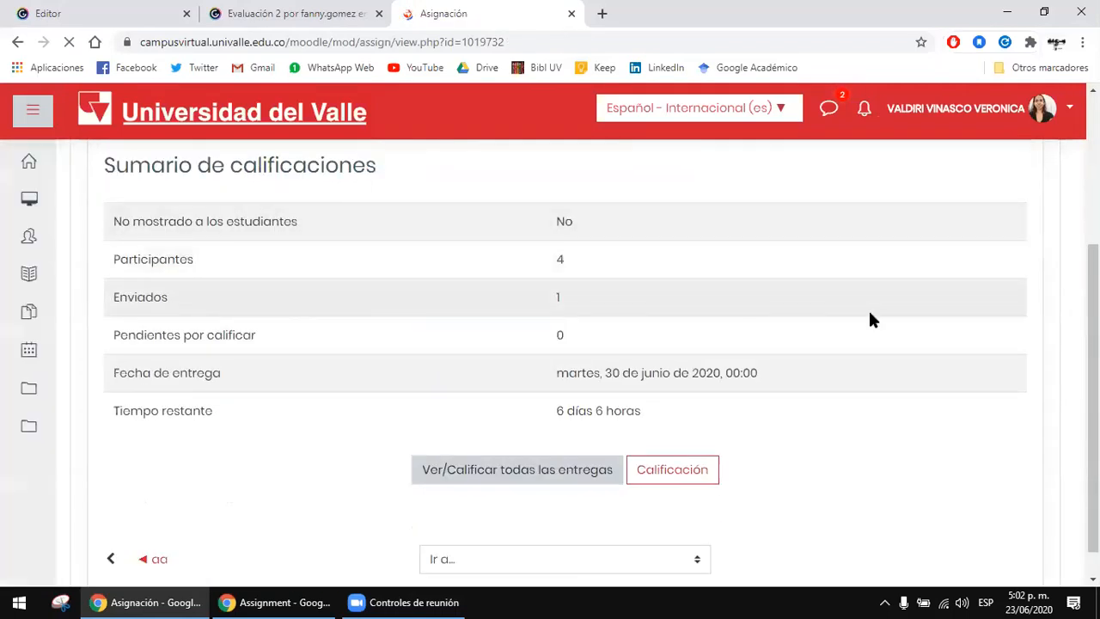
scroll(509, 283, up, 3)
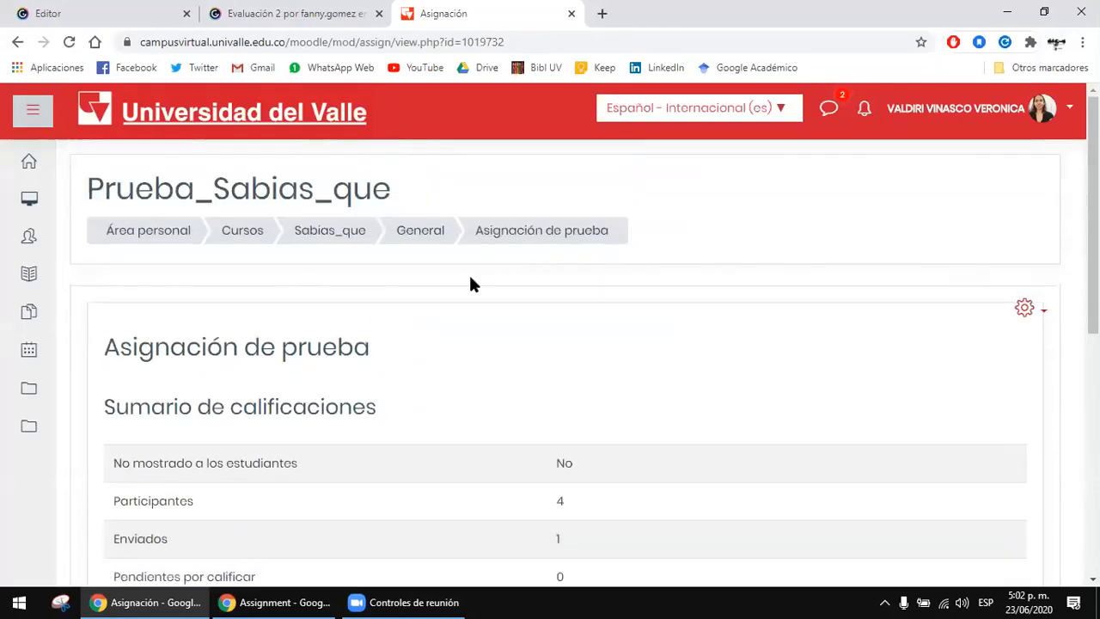
Step: Open the settings of "Asignación de prueba" for editing and go to the Disponibilidad section
click(1024, 307)
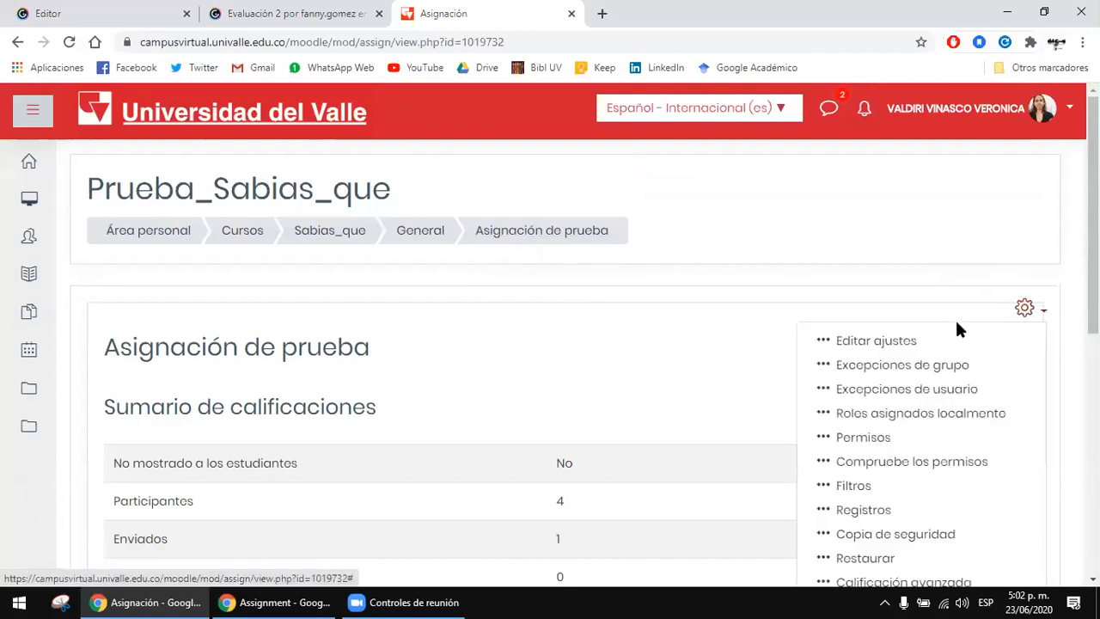
click(898, 344)
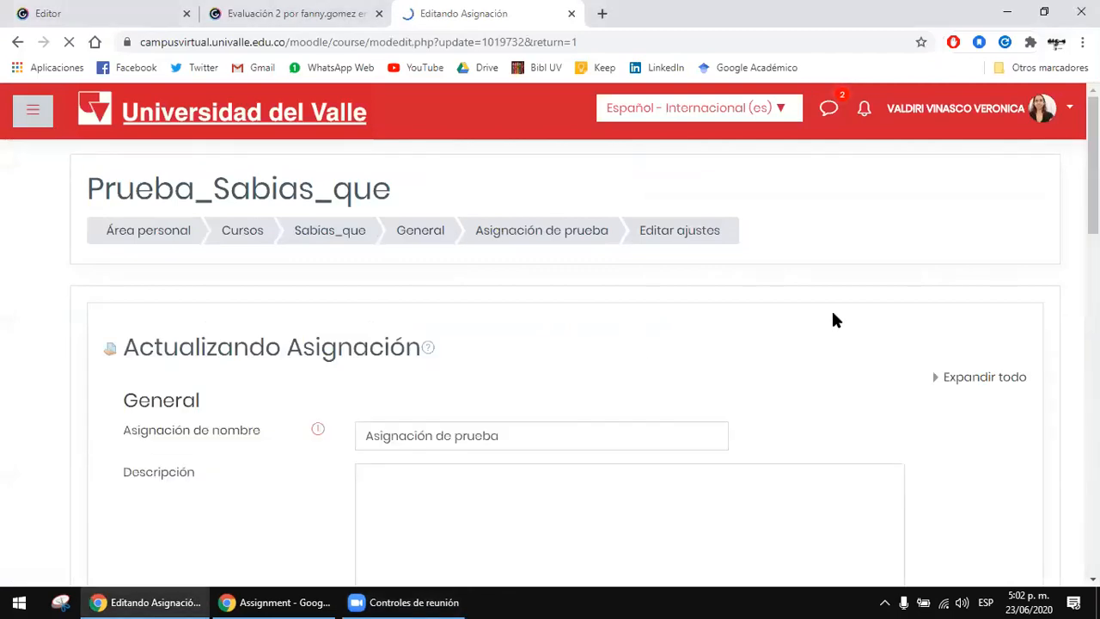
scroll(833, 314, down, 8)
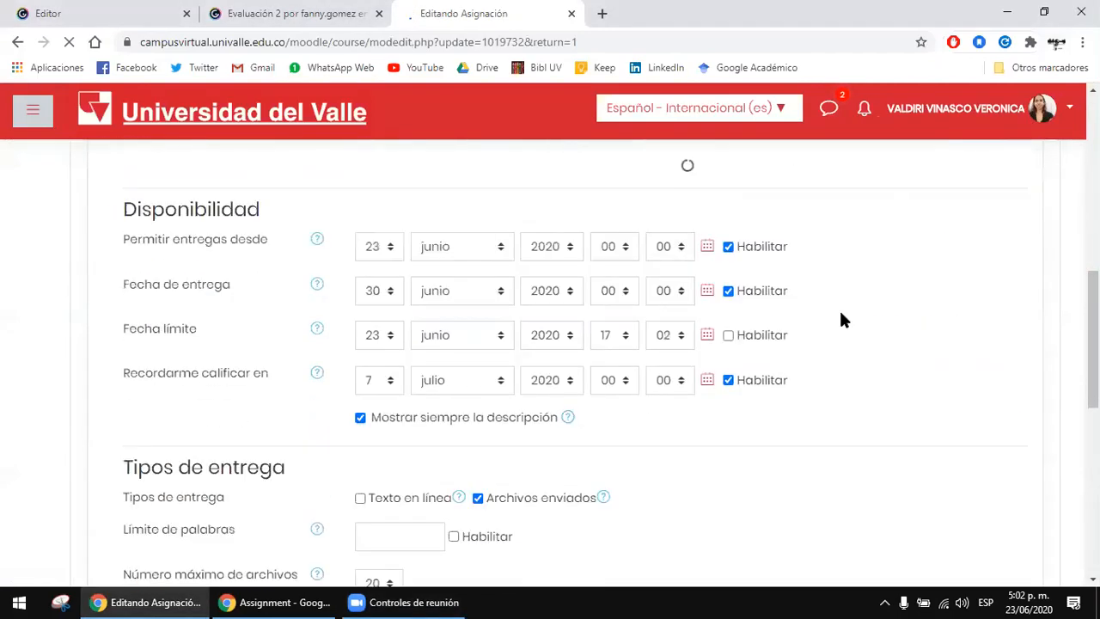
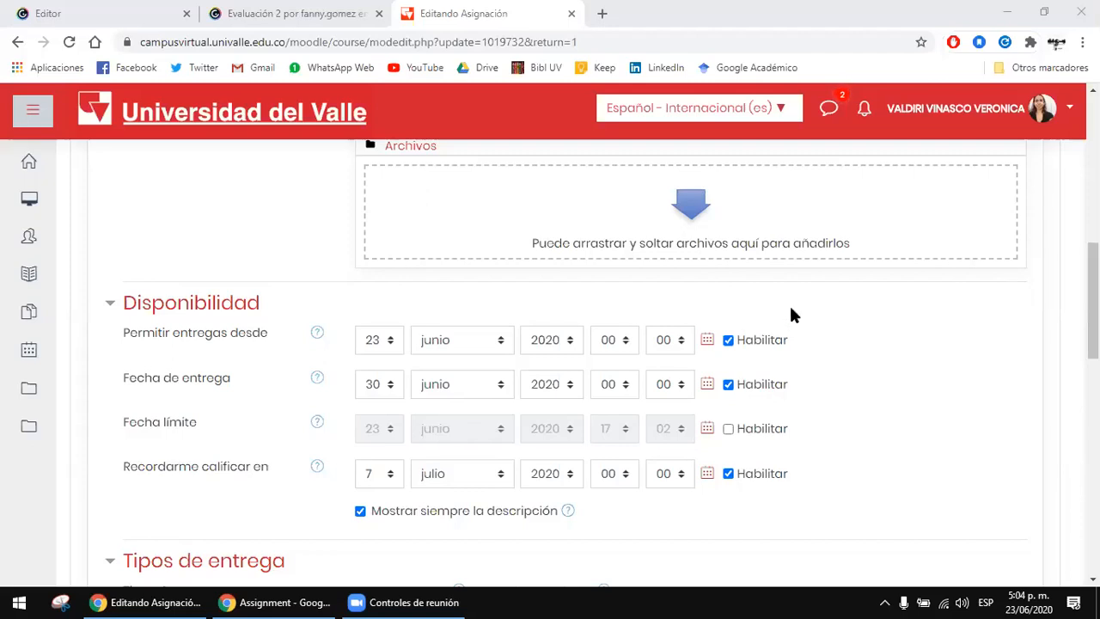
Step: Review the Disponibilidad and Tipos de entrega settings of the assignment, from the delivery dates to the accepted file types
click(751, 303)
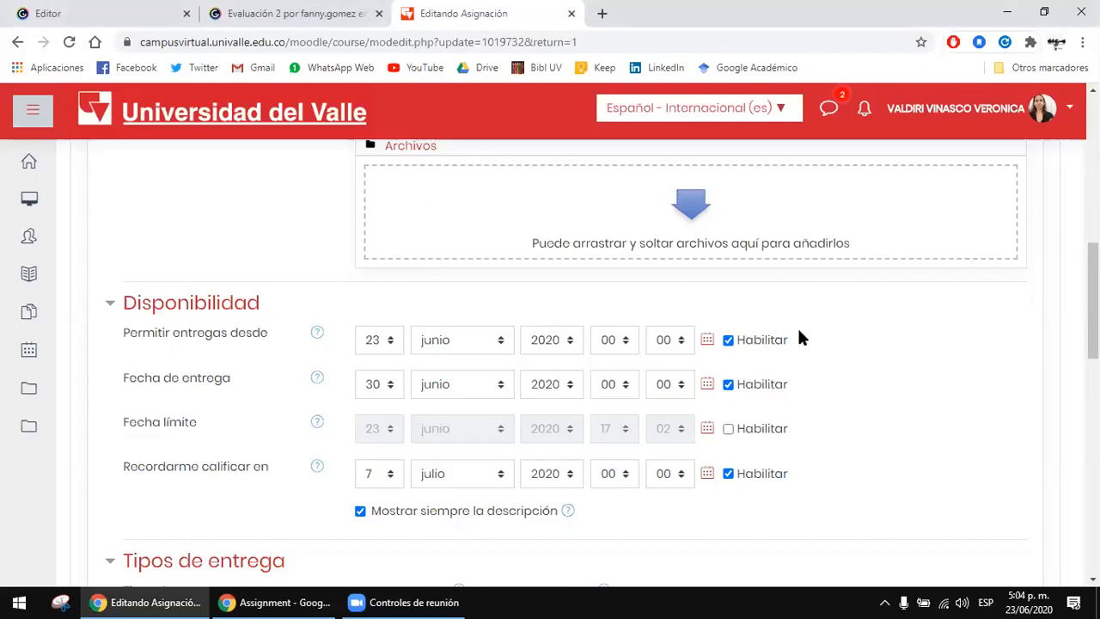
scroll(830, 319, down, 4)
scroll(553, 319, up, 5)
scroll(553, 321, down, 5)
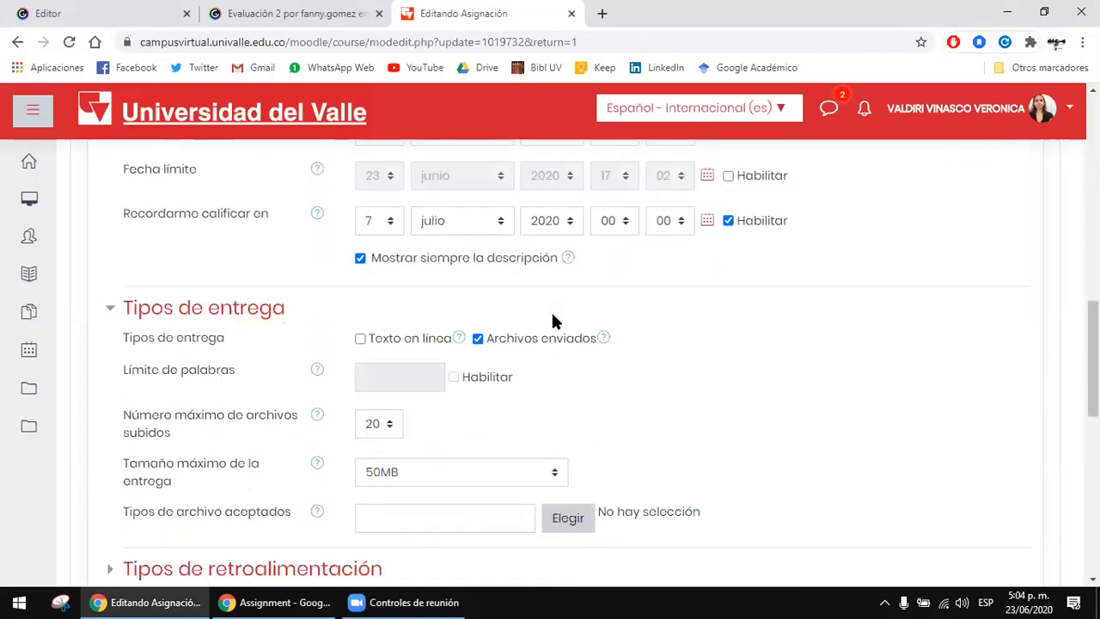
scroll(576, 320, down, 1)
scroll(708, 297, down, 1)
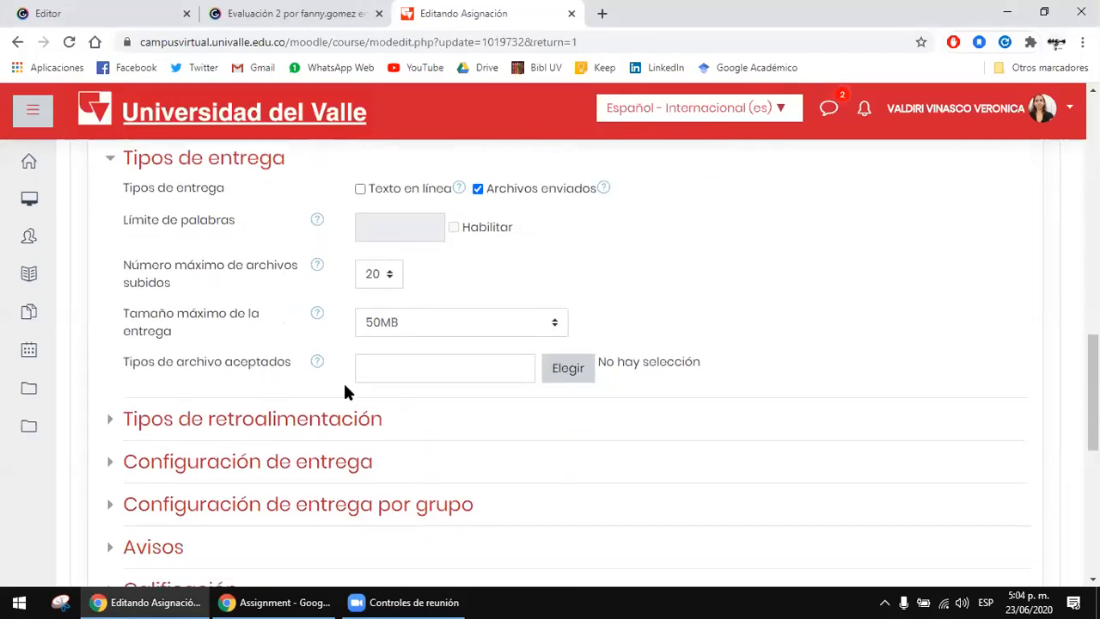
scroll(446, 375, up, 5)
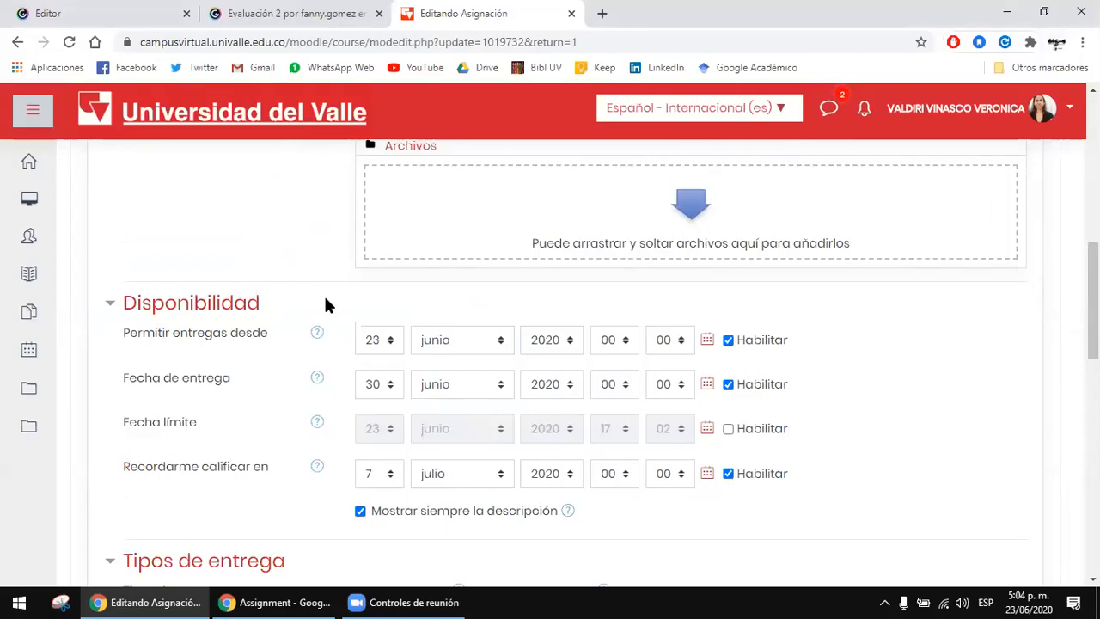
scroll(302, 344, up, 3)
scroll(299, 337, up, 4)
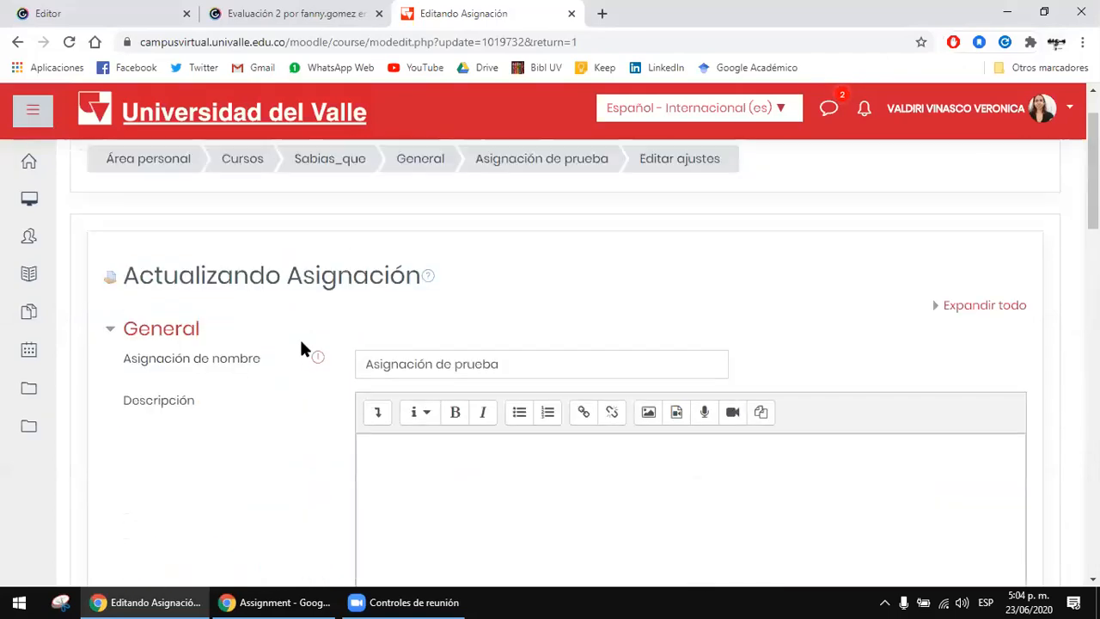
scroll(305, 346, down, 12)
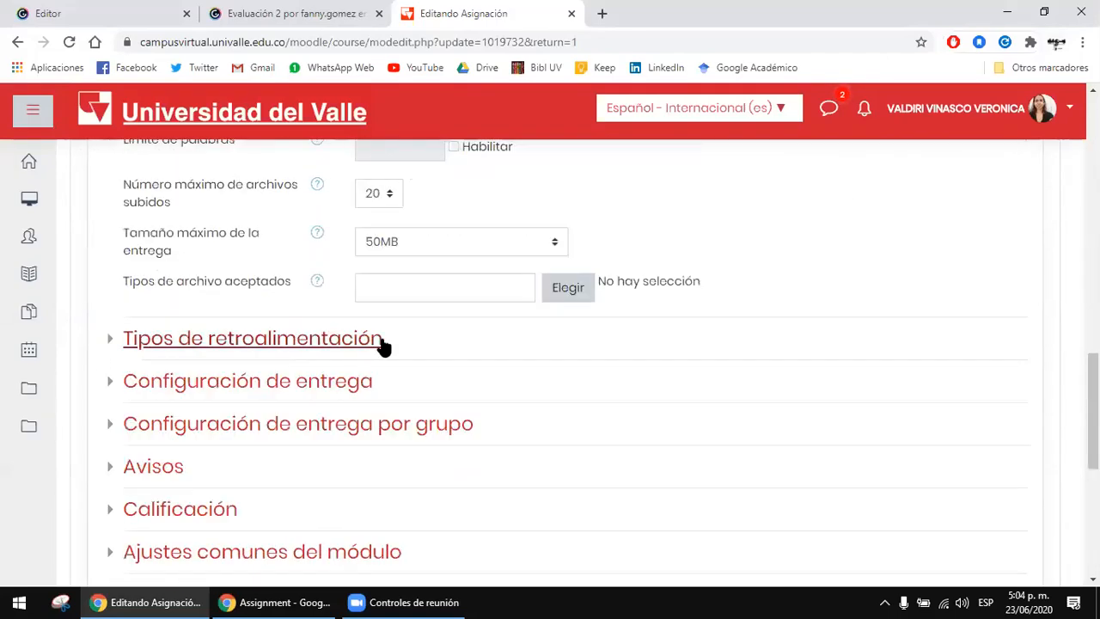
Step: Expand the Tipos de retroalimentación and Configuración de entrega sections and review their options
click(324, 381)
click(324, 381)
scroll(558, 366, down, 1)
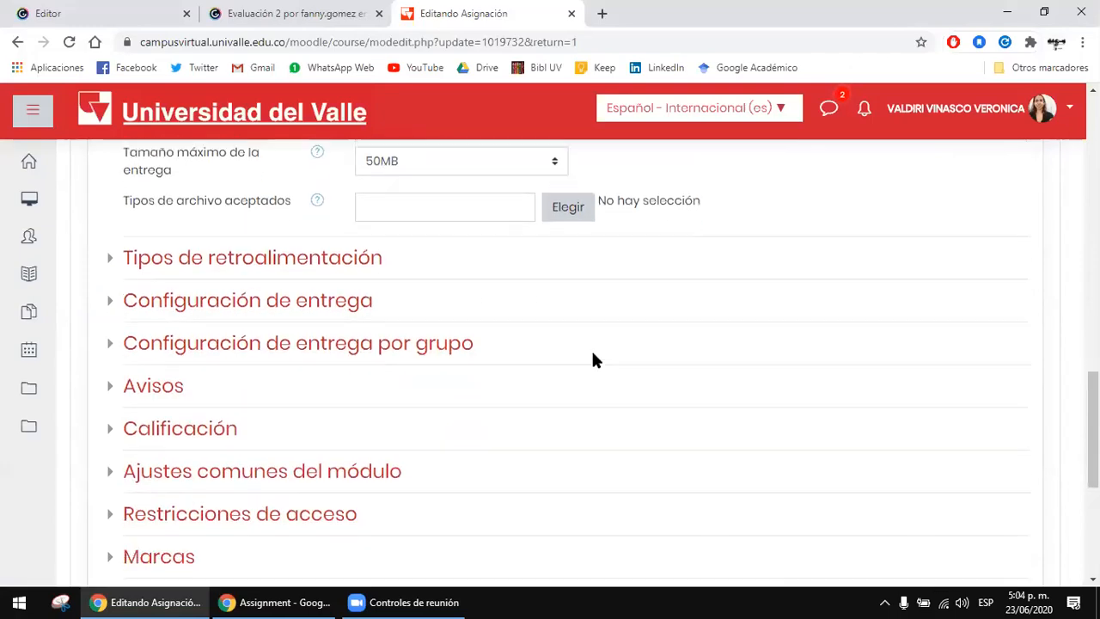
click(258, 262)
click(258, 261)
click(258, 262)
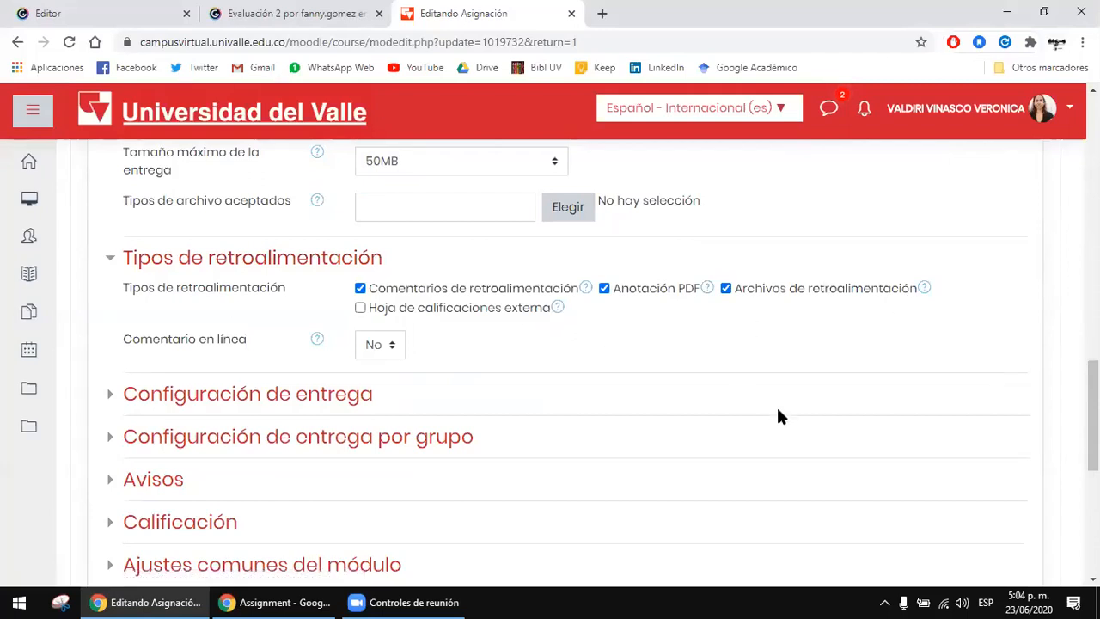
scroll(778, 416, down, 2)
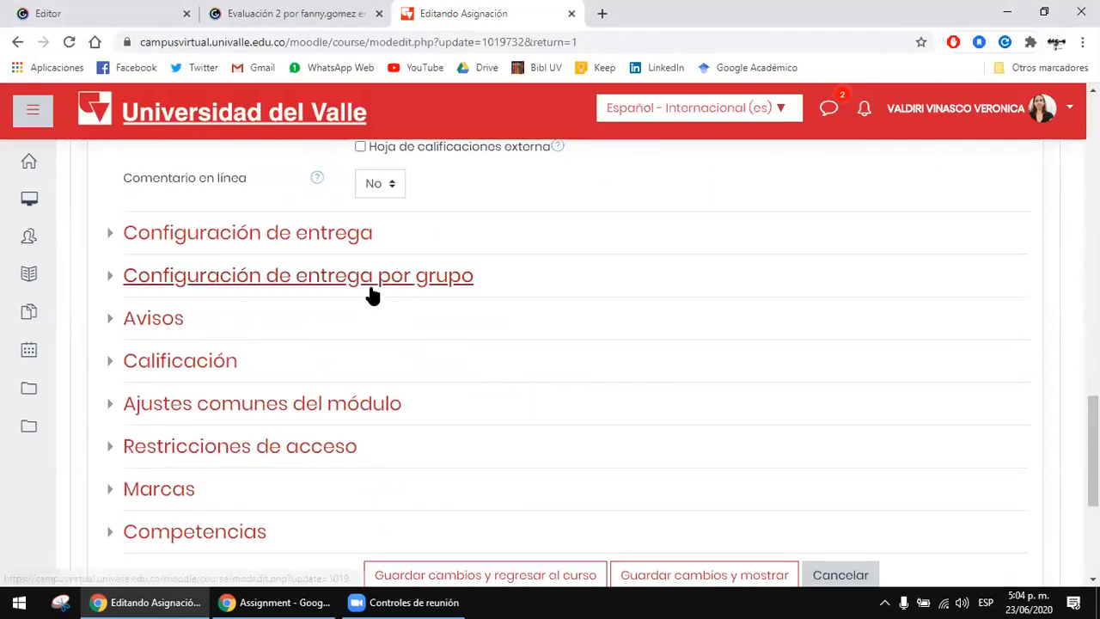
click(337, 239)
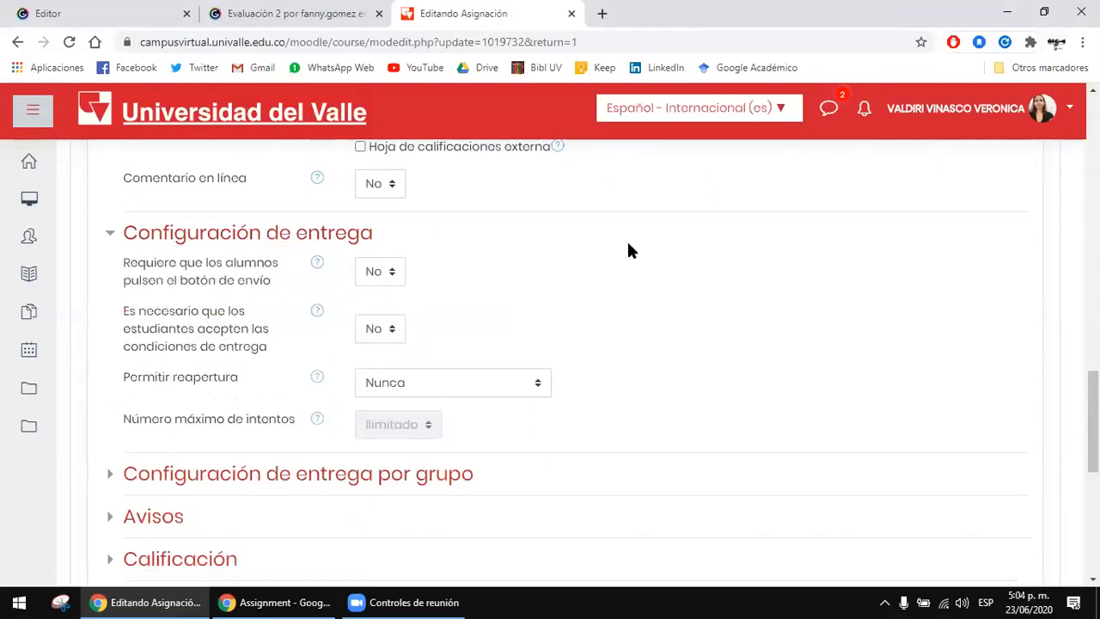
scroll(323, 343, down, 2)
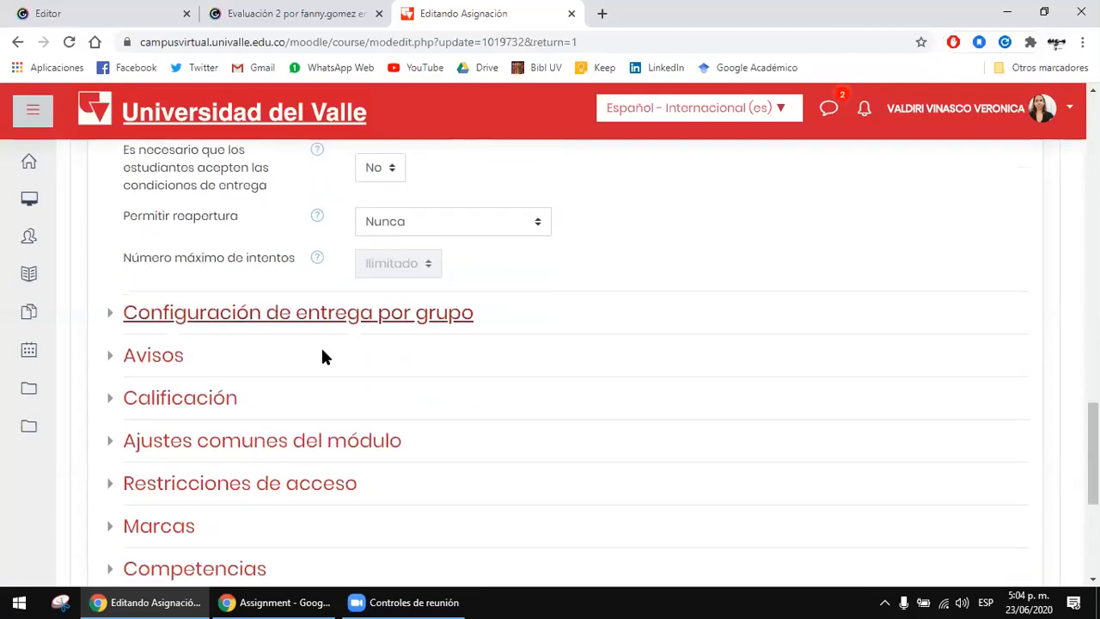
Step: Expand the Calificación section and check the choices offered for Recalcular calificaciones without changing them
click(241, 400)
scroll(697, 382, down, 3)
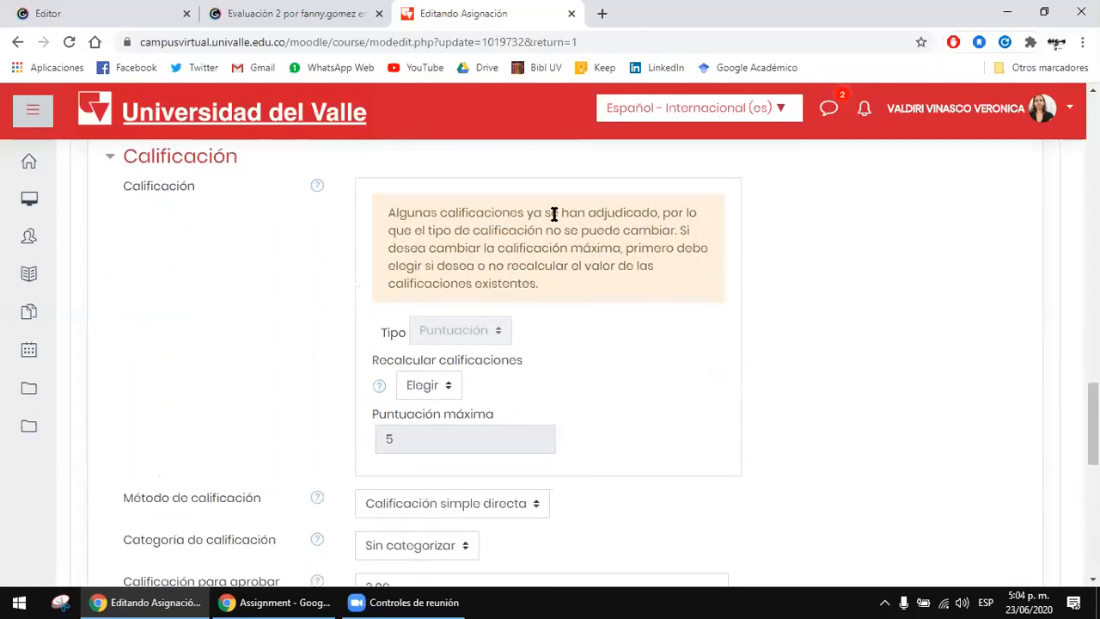
click(443, 387)
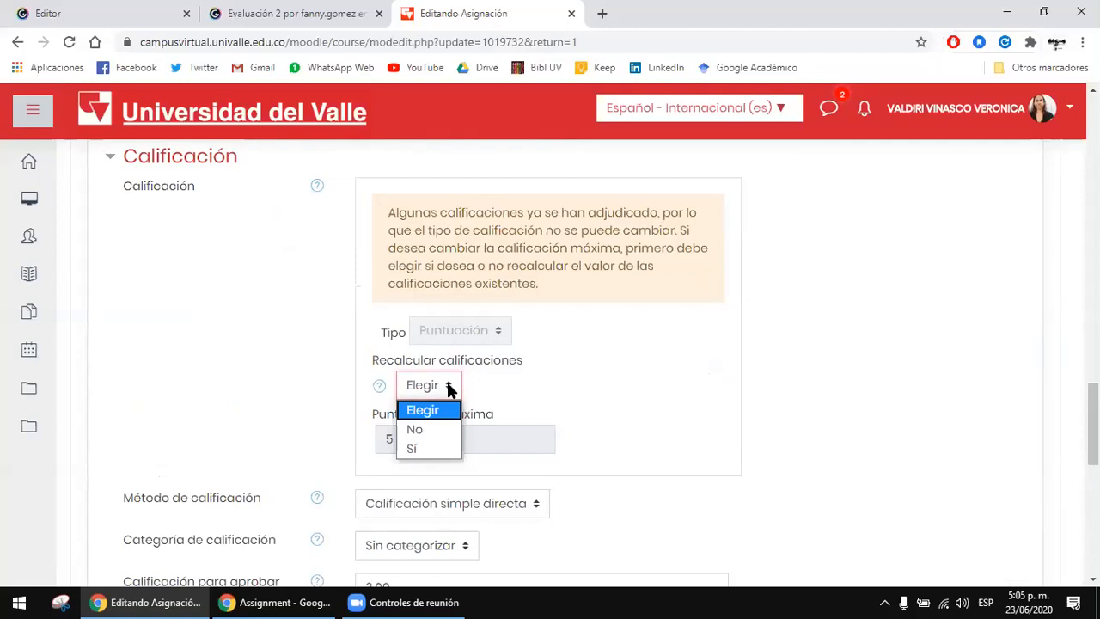
click(536, 357)
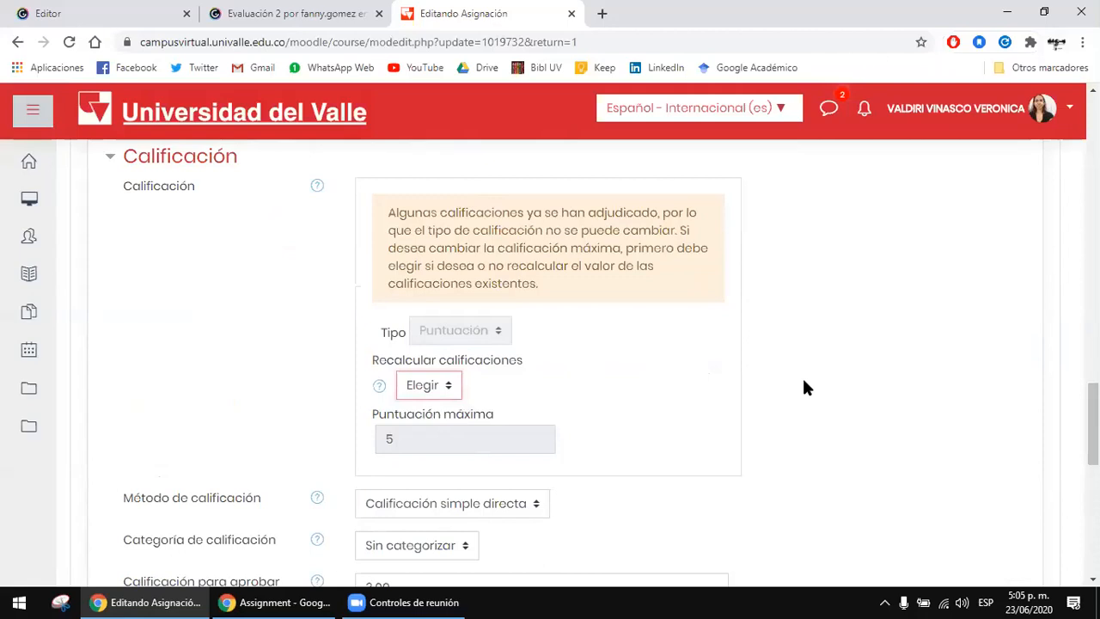
Step: Set the assignment's Método de calificación to Rúbrica
scroll(800, 375, down, 1)
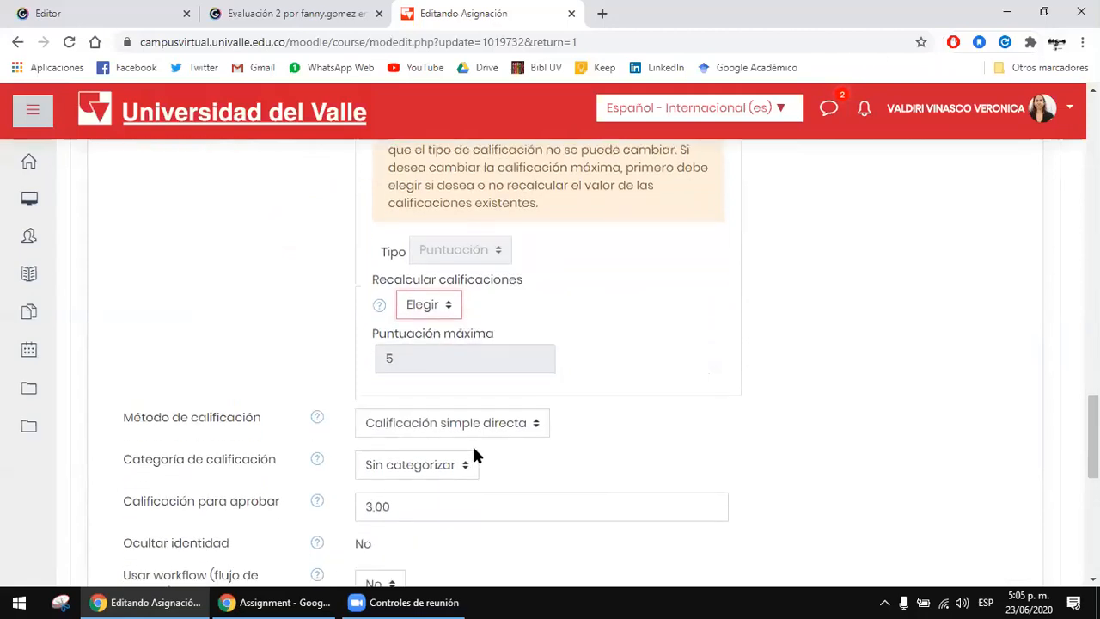
click(505, 426)
click(465, 485)
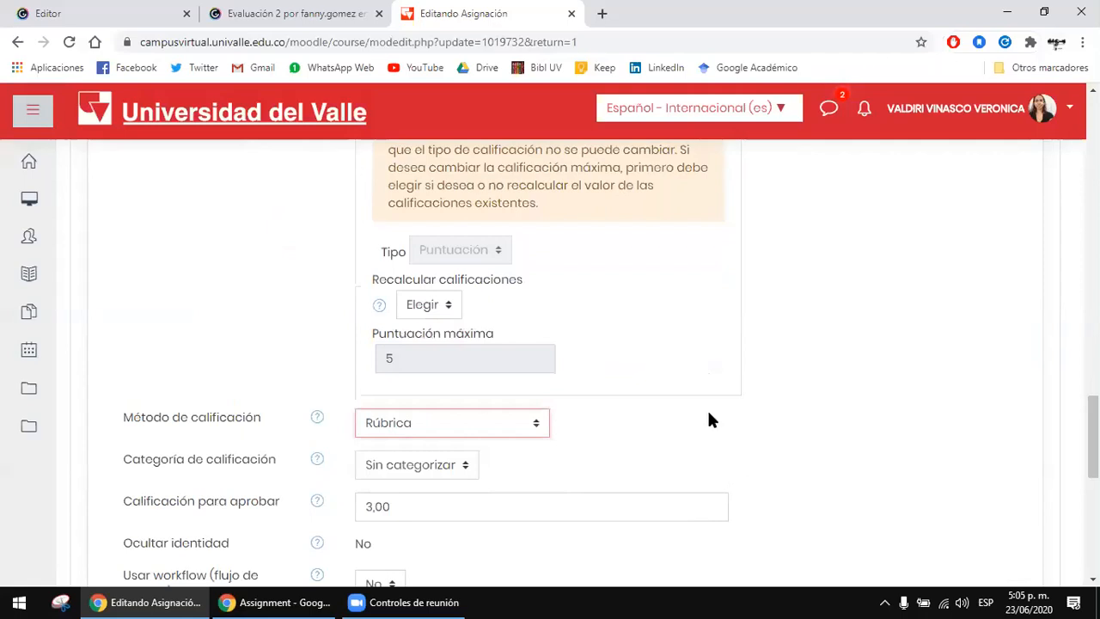
Step: Examine the remaining Calificación options, from the grading category to the use of assigned evaluators, and the sections below
scroll(709, 419, down, 2)
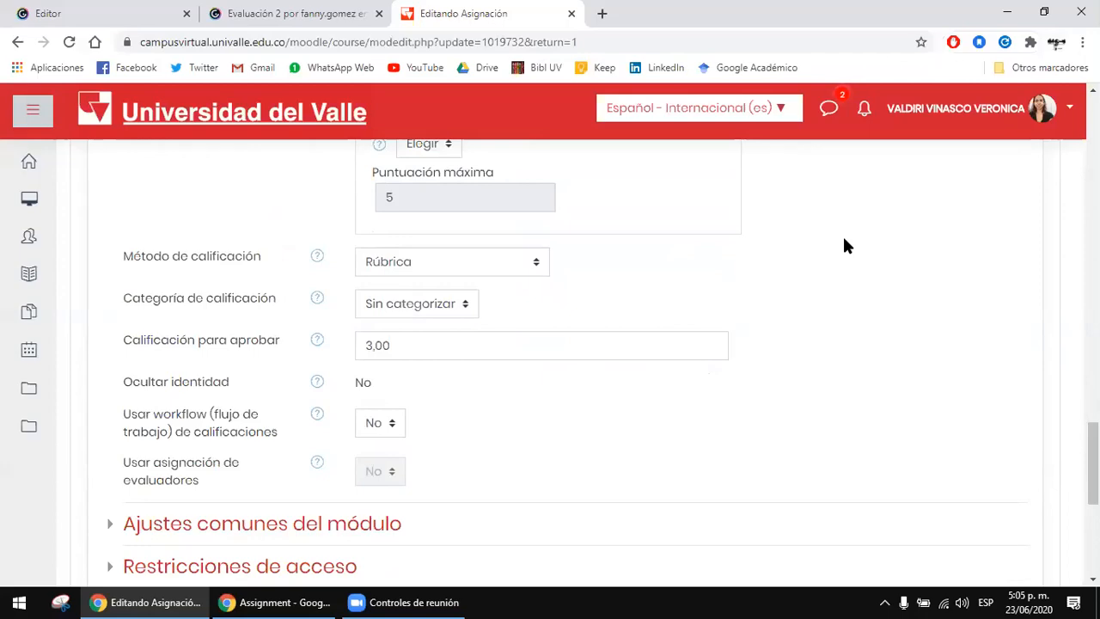
scroll(751, 393, down, 3)
scroll(739, 378, down, 2)
scroll(607, 314, up, 4)
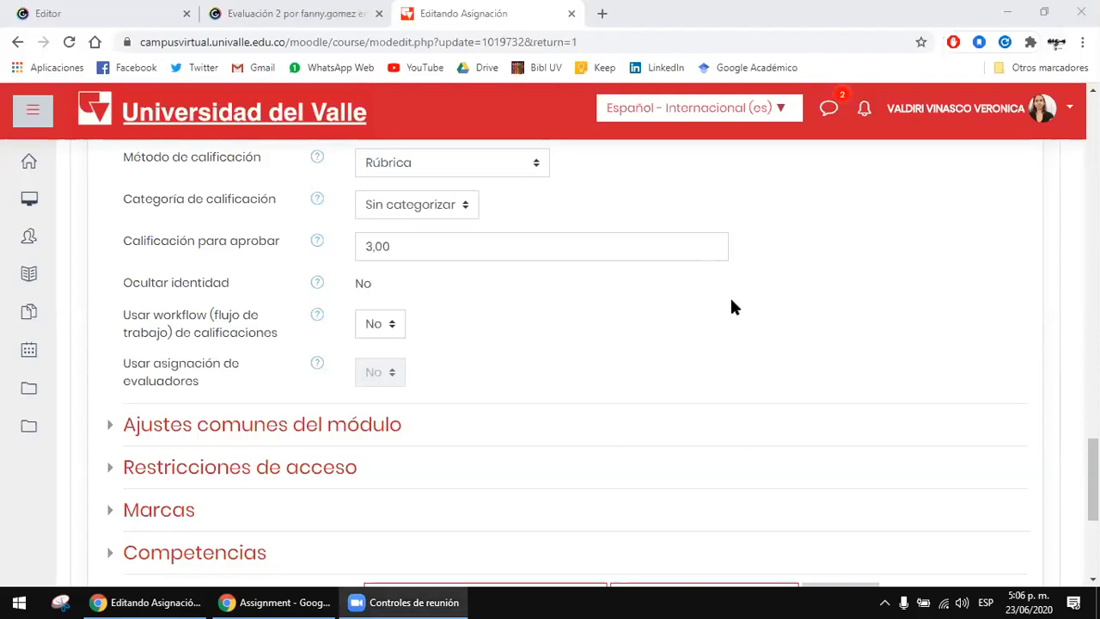
scroll(713, 310, up, 2)
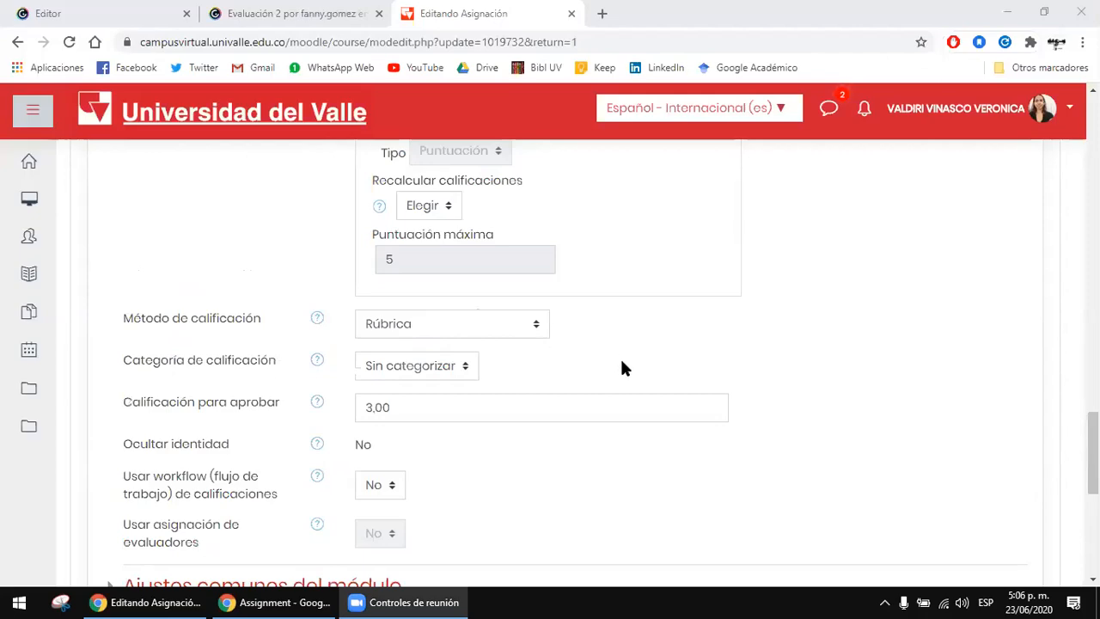
scroll(620, 368, up, 9)
scroll(638, 417, down, 5)
scroll(637, 421, down, 6)
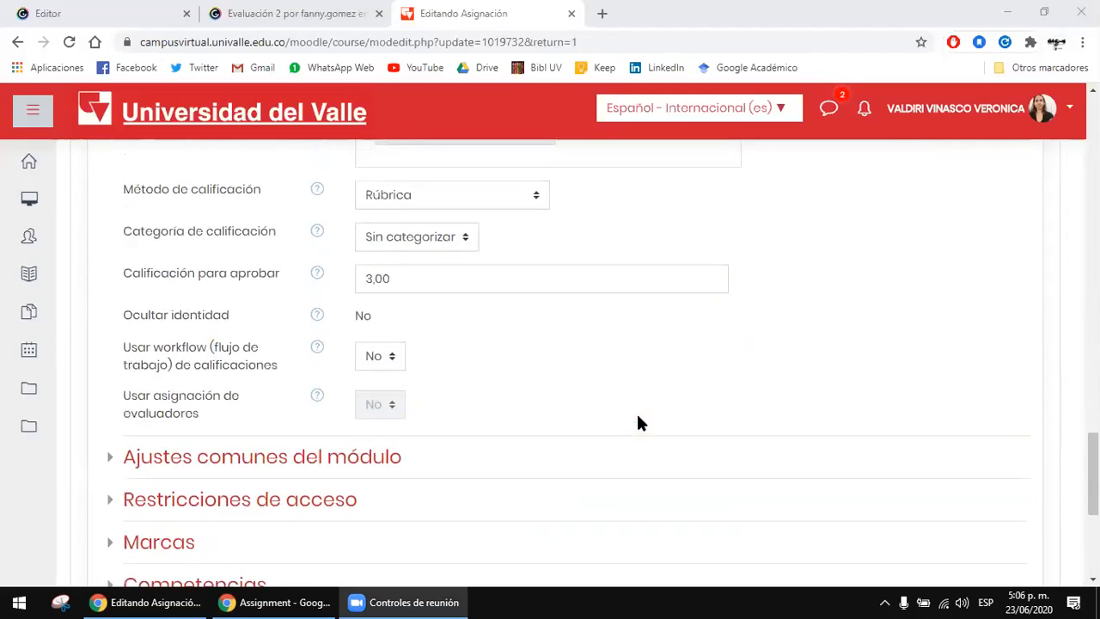
Step: Check the methods available under Método de calificación, keeping Rúbrica selected
scroll(516, 404, up, 2)
click(464, 234)
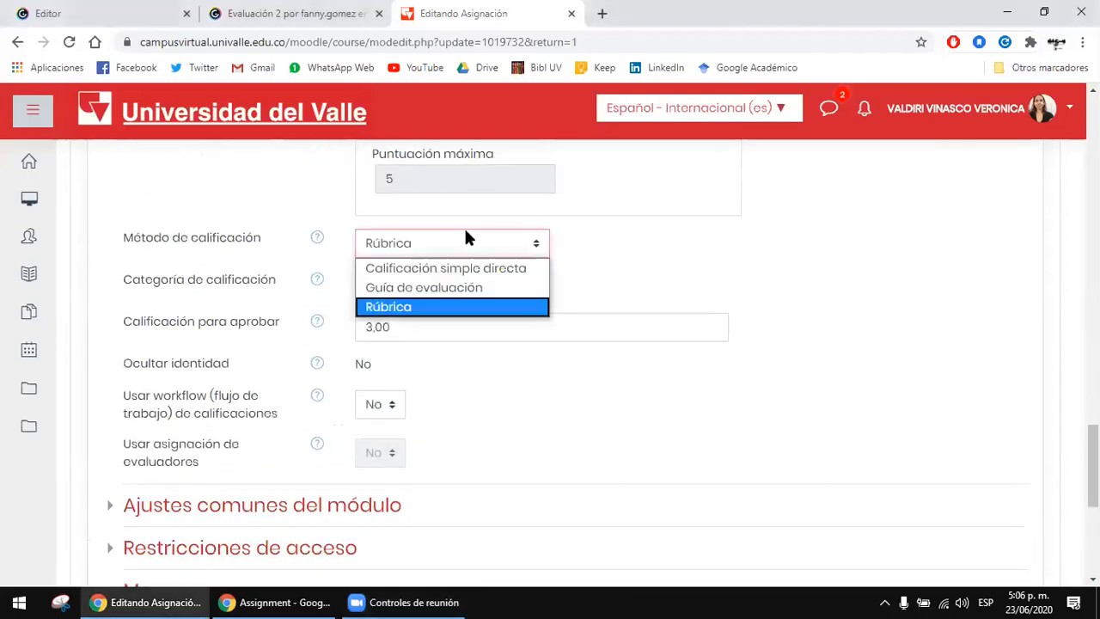
click(441, 307)
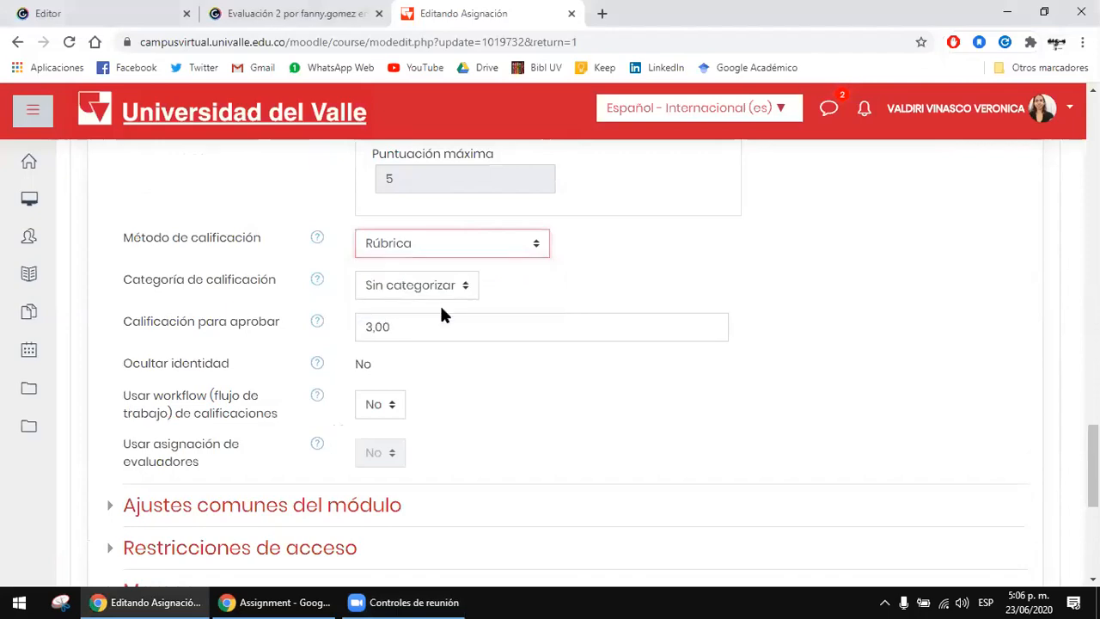
click(654, 245)
scroll(652, 248, down, 5)
scroll(668, 336, up, 5)
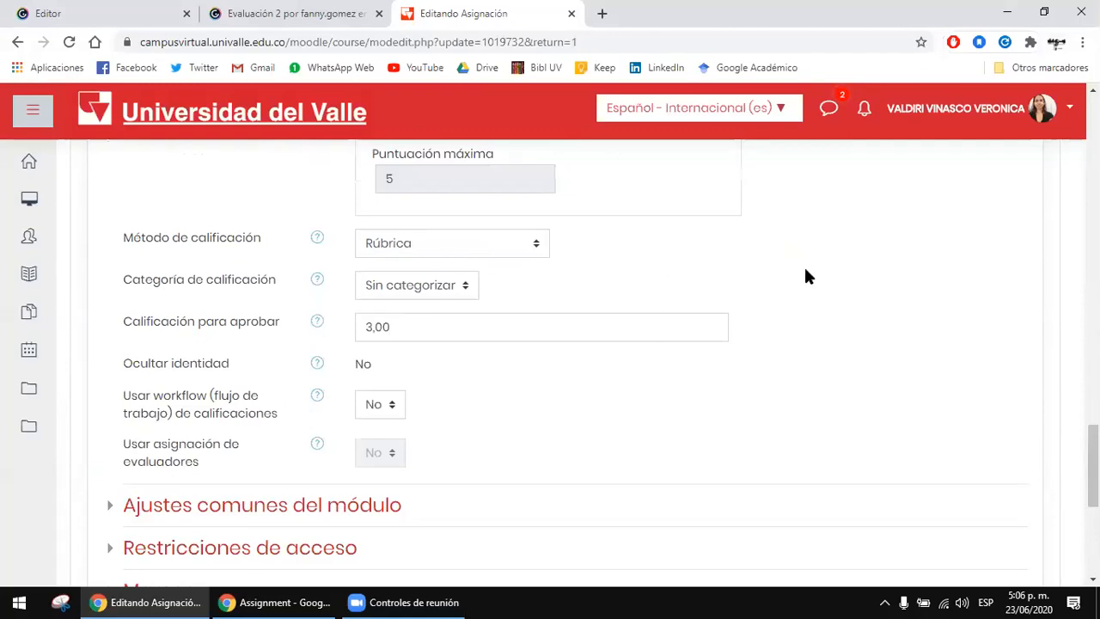
Step: Choose Rúbrica again as the grading method, save the assignment's changes and display the result
scroll(504, 238, up, 3)
scroll(472, 318, down, 2)
click(458, 327)
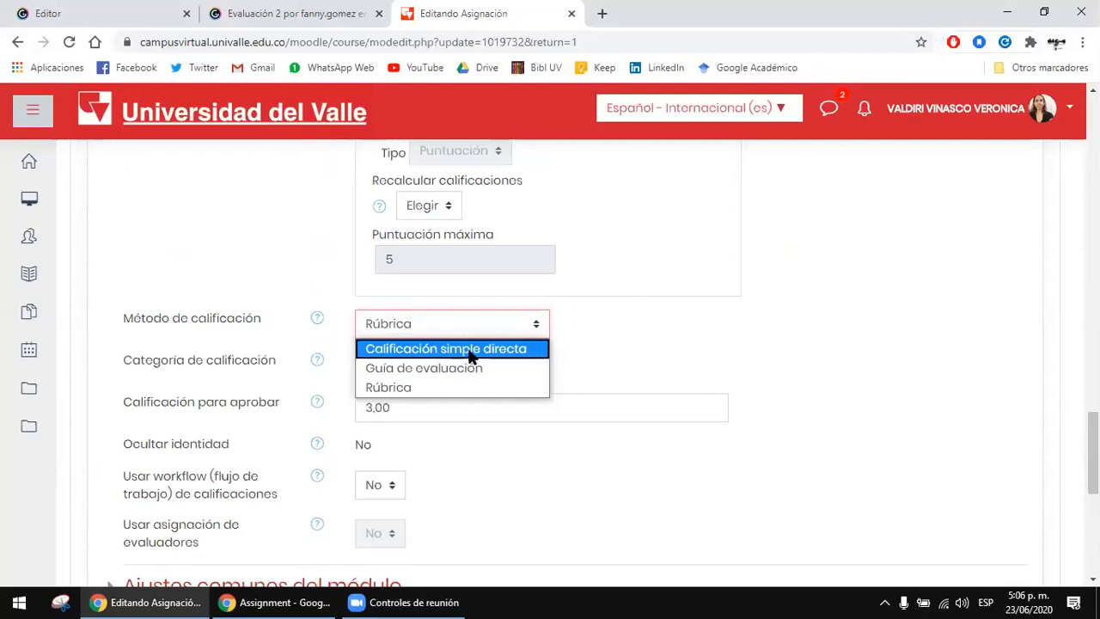
click(432, 386)
scroll(709, 344, down, 5)
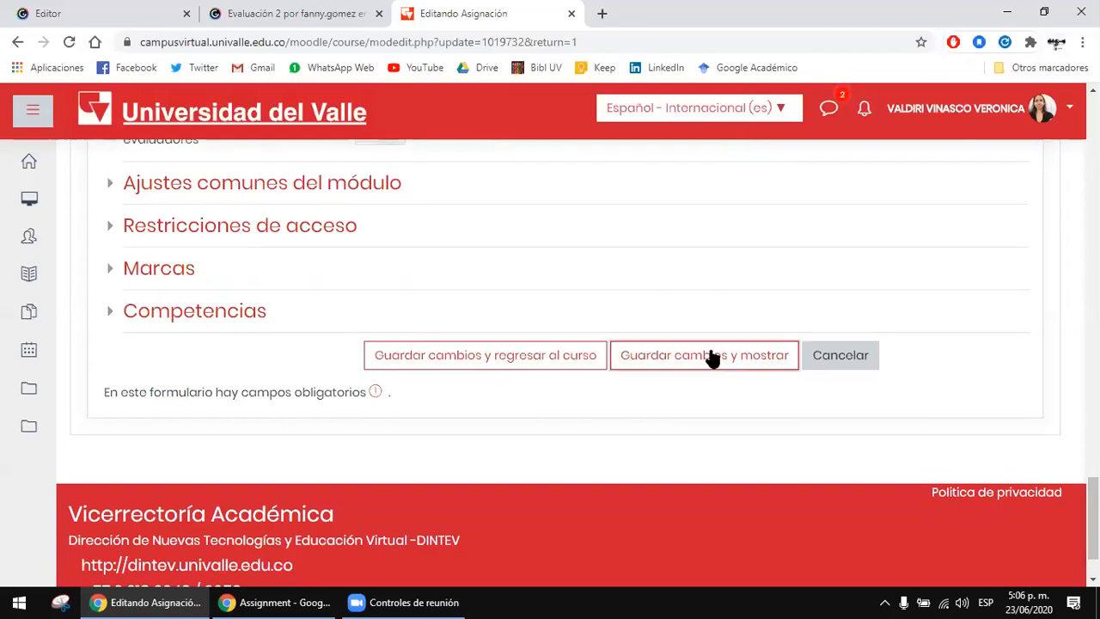
click(712, 358)
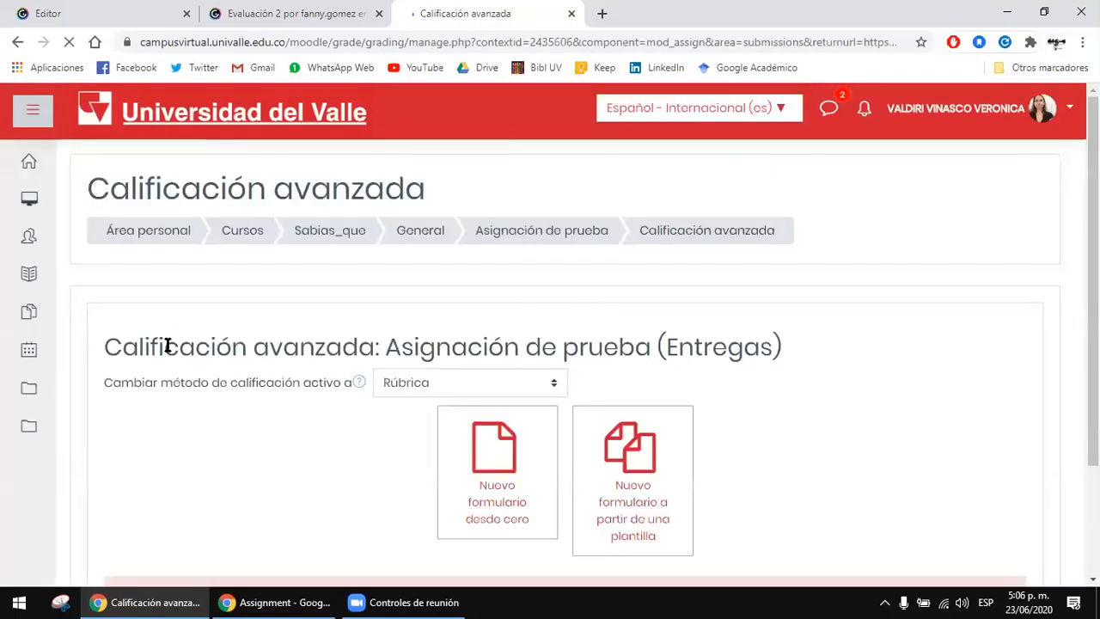
Step: Review the advanced grading options and start a new rubric form from scratch
scroll(809, 287, down, 1)
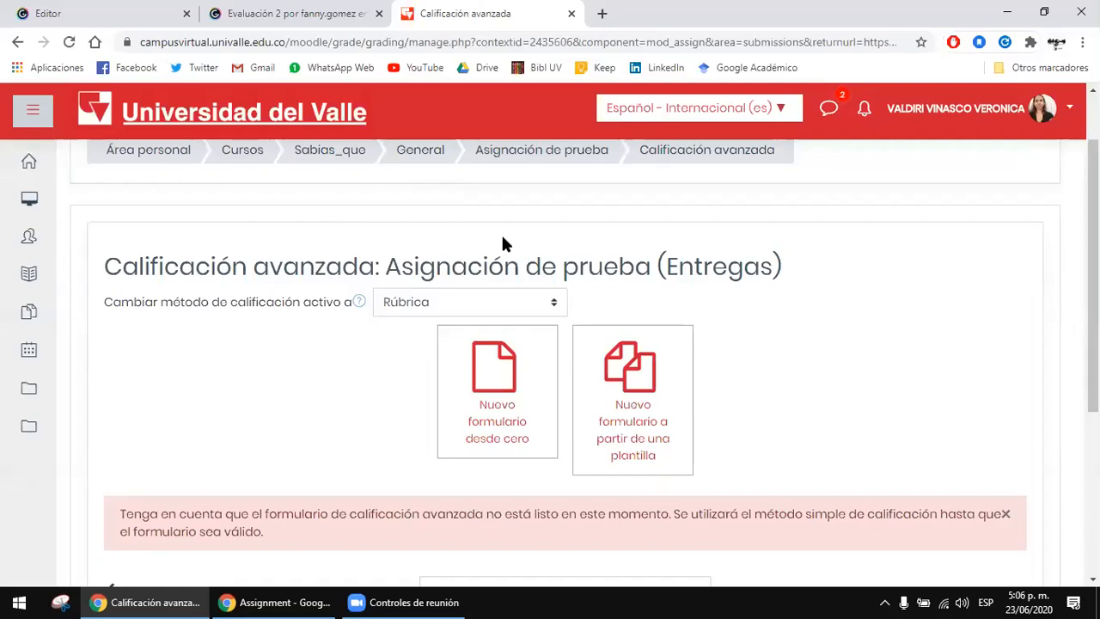
scroll(799, 226, down, 1)
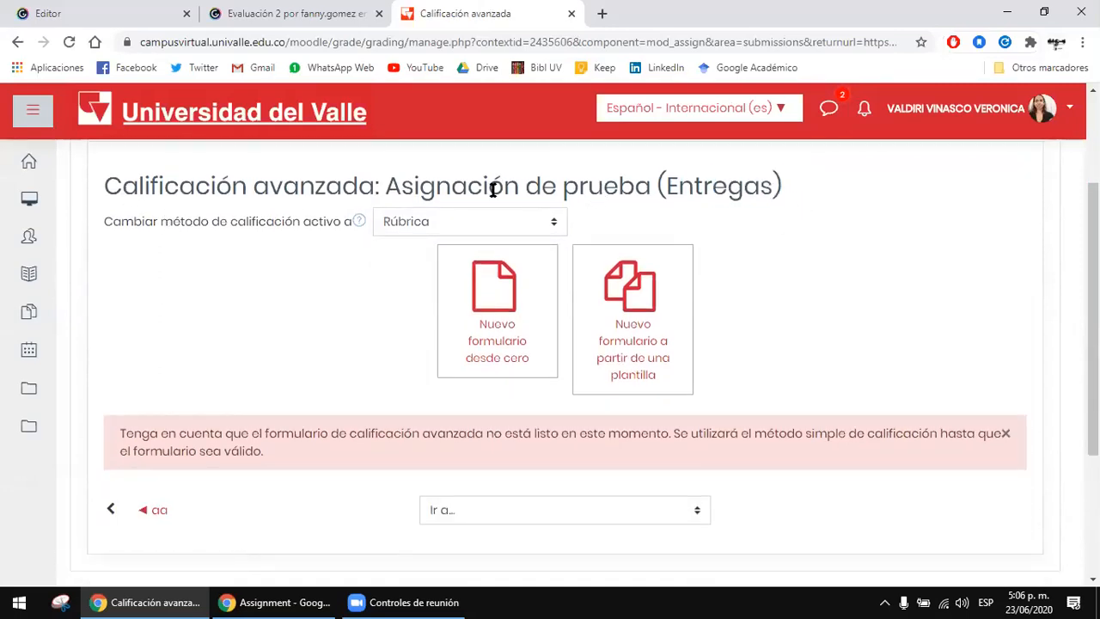
scroll(653, 184, down, 1)
scroll(765, 275, up, 1)
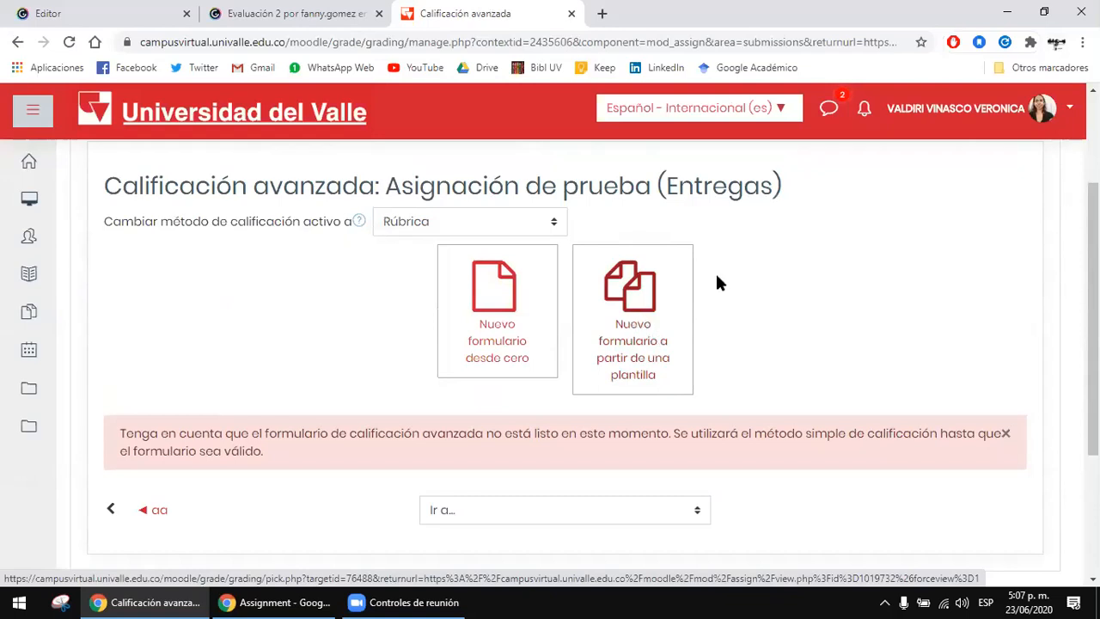
click(509, 309)
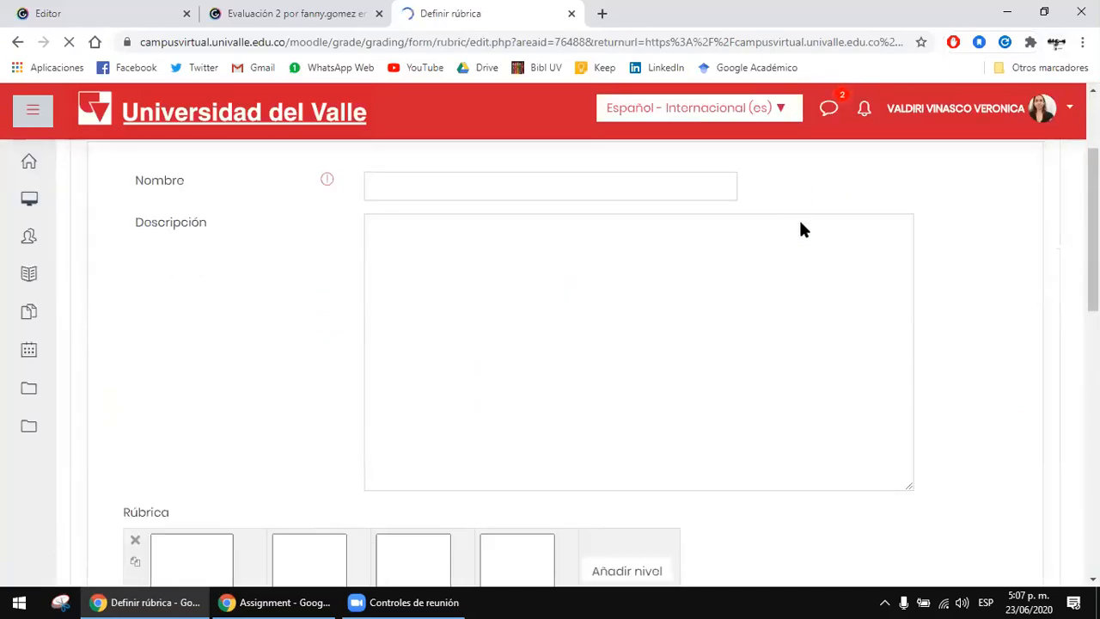
Step: Look over the rubric definition form, name the rubric "Rúbrica de prueba" and go to its Descripción field
scroll(834, 287, down, 2)
scroll(221, 336, down, 2)
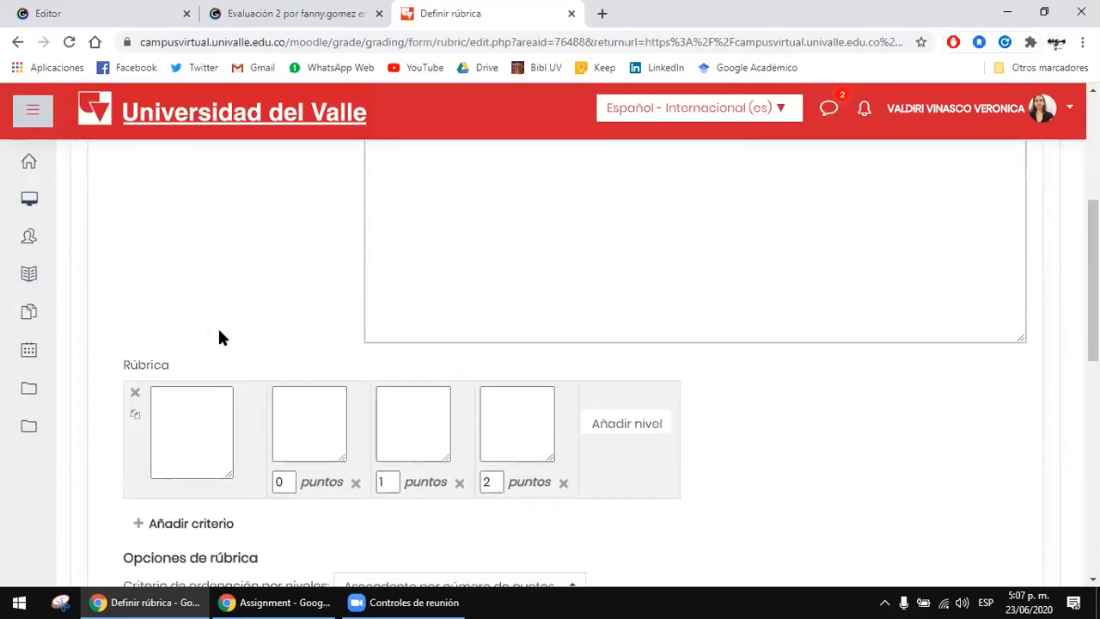
scroll(902, 335, up, 4)
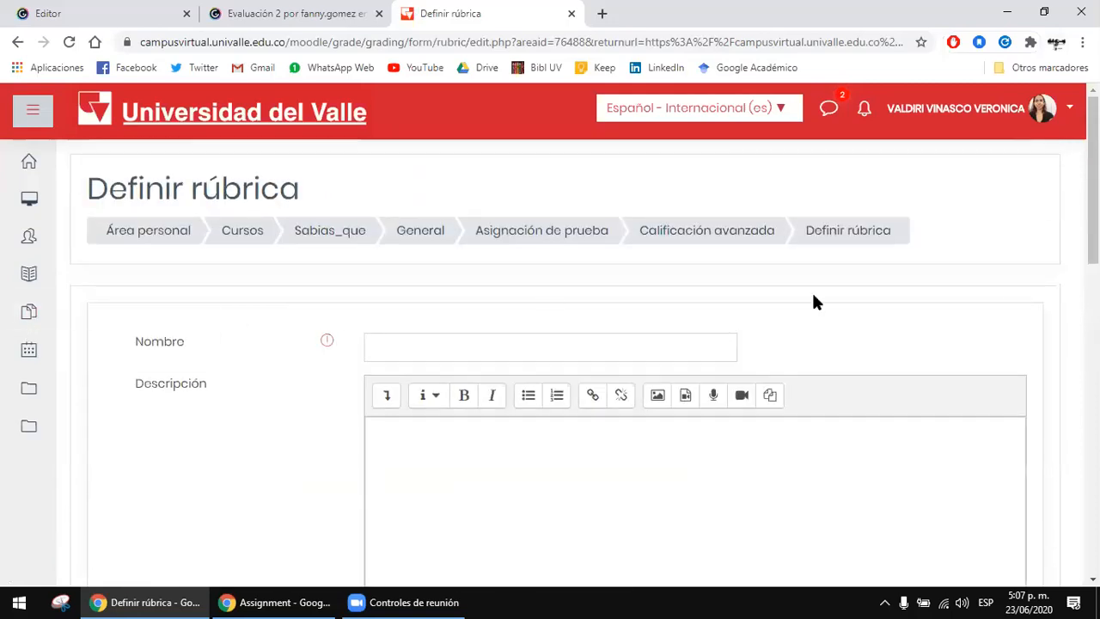
scroll(1012, 301, down, 1)
click(528, 274)
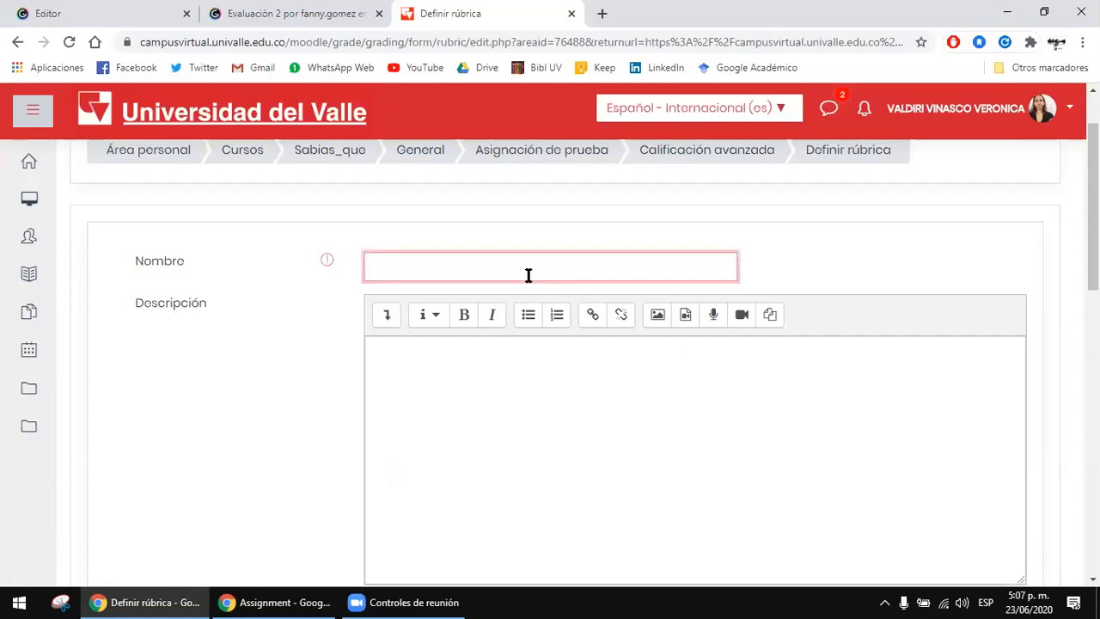
text(Rúbrica de prueba)
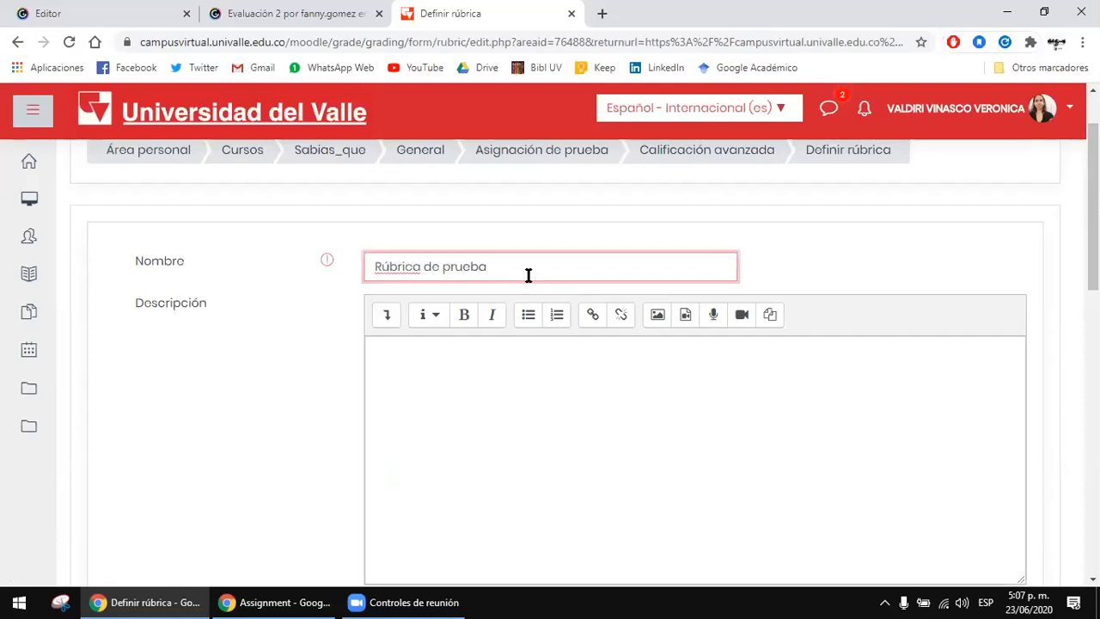
scroll(524, 277, down, 2)
click(522, 279)
scroll(520, 297, up, 1)
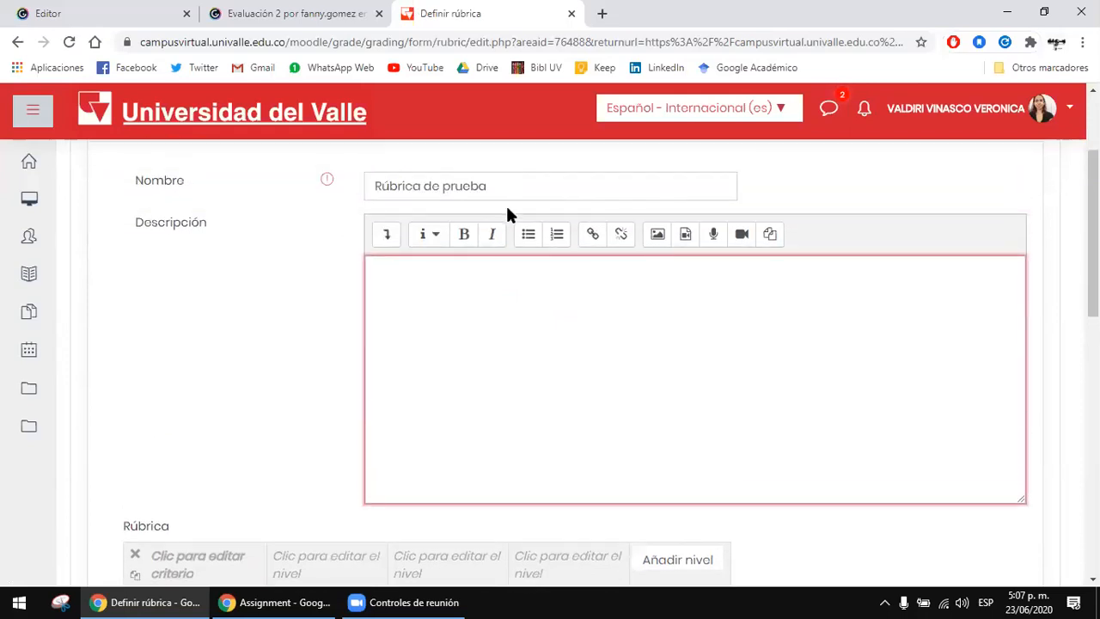
Step: Name the rubric's first criterion "Gramática"
scroll(631, 428, down, 2)
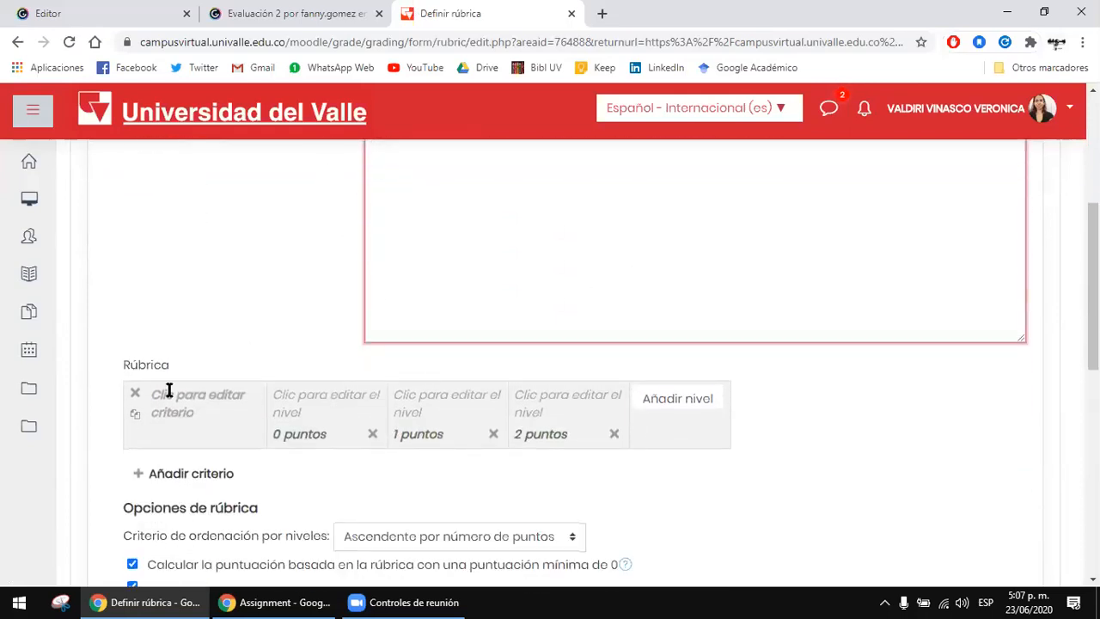
scroll(412, 389, down, 1)
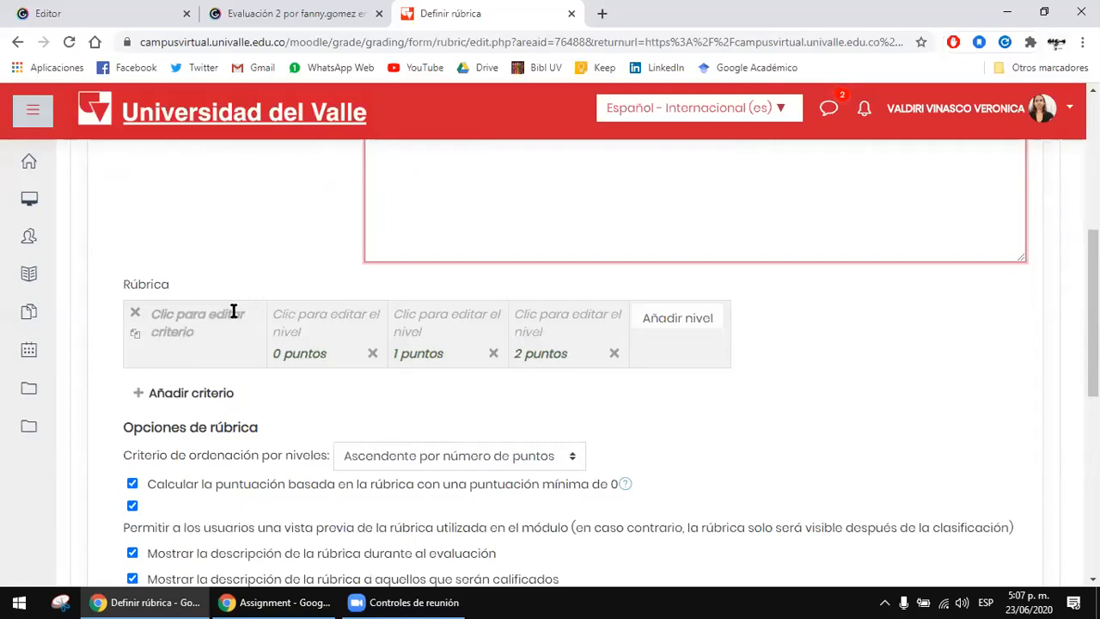
scroll(206, 310, down, 1)
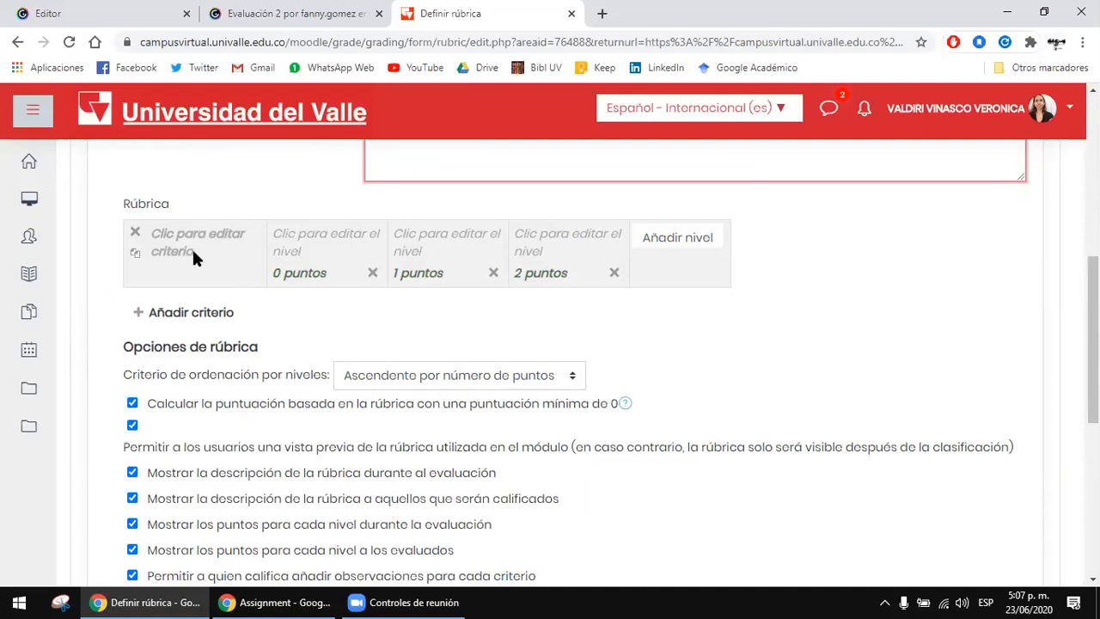
scroll(192, 257, down, 1)
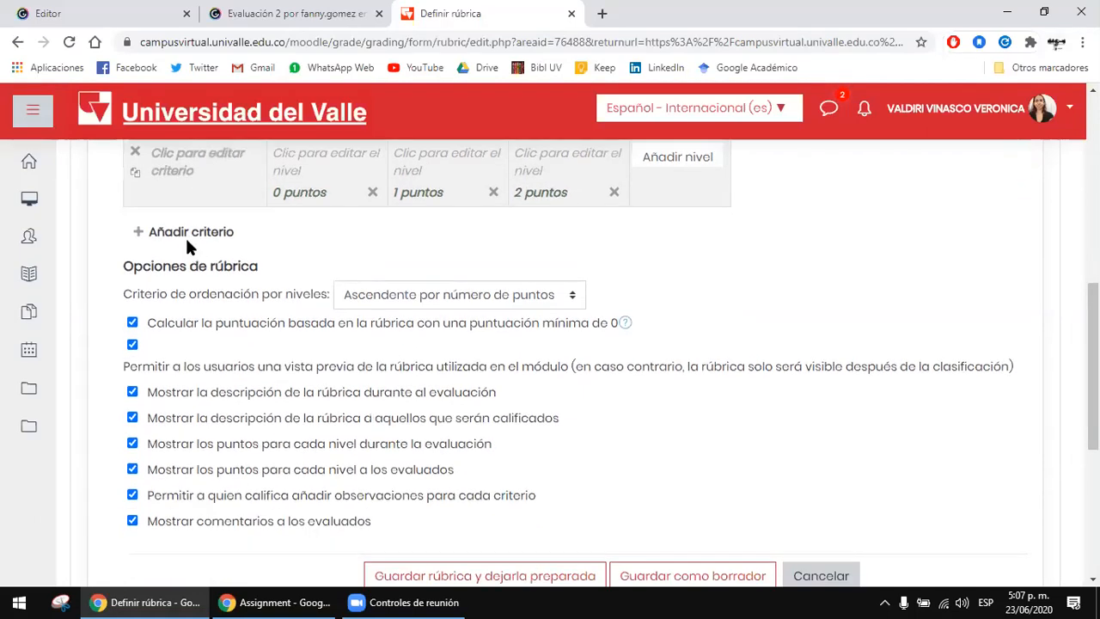
click(184, 176)
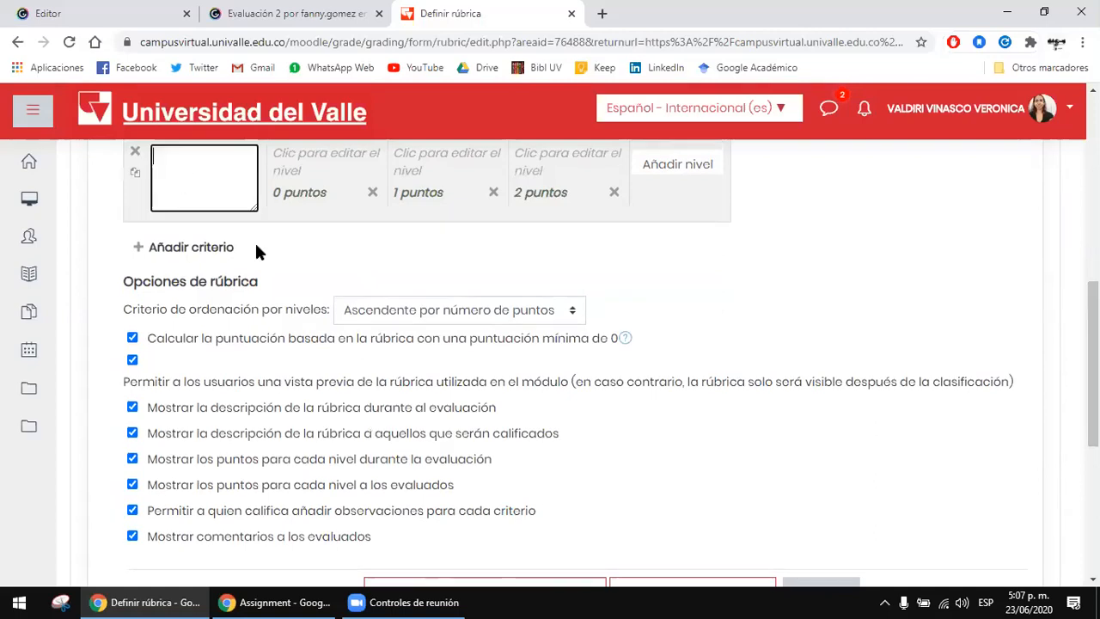
scroll(256, 245, up, 2)
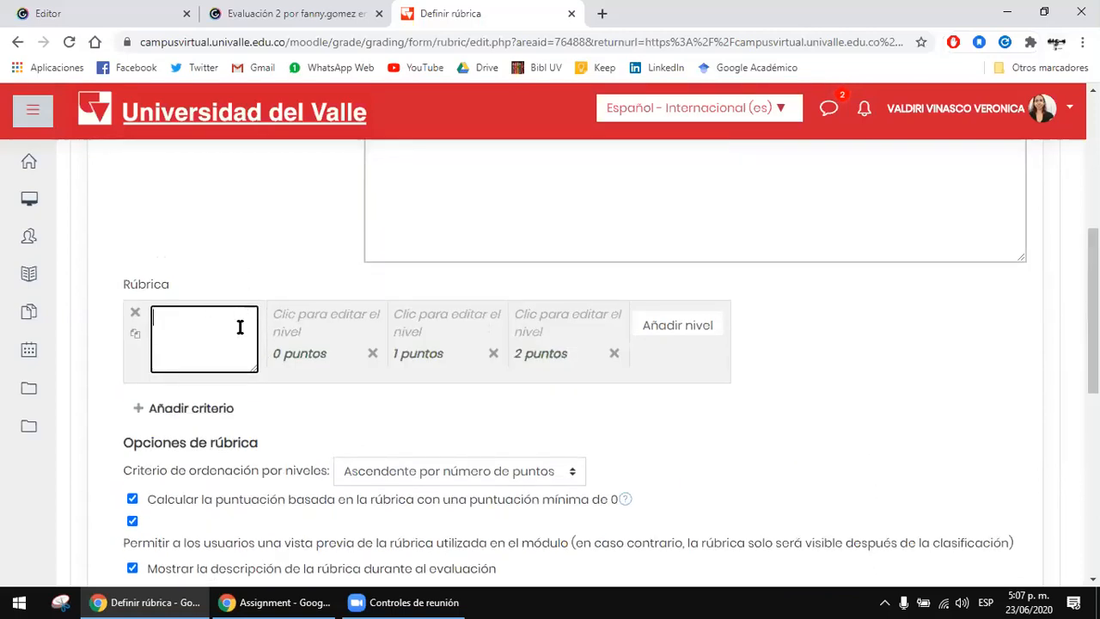
text(O)
key(BackSpace)
text(Gramática)
click(216, 234)
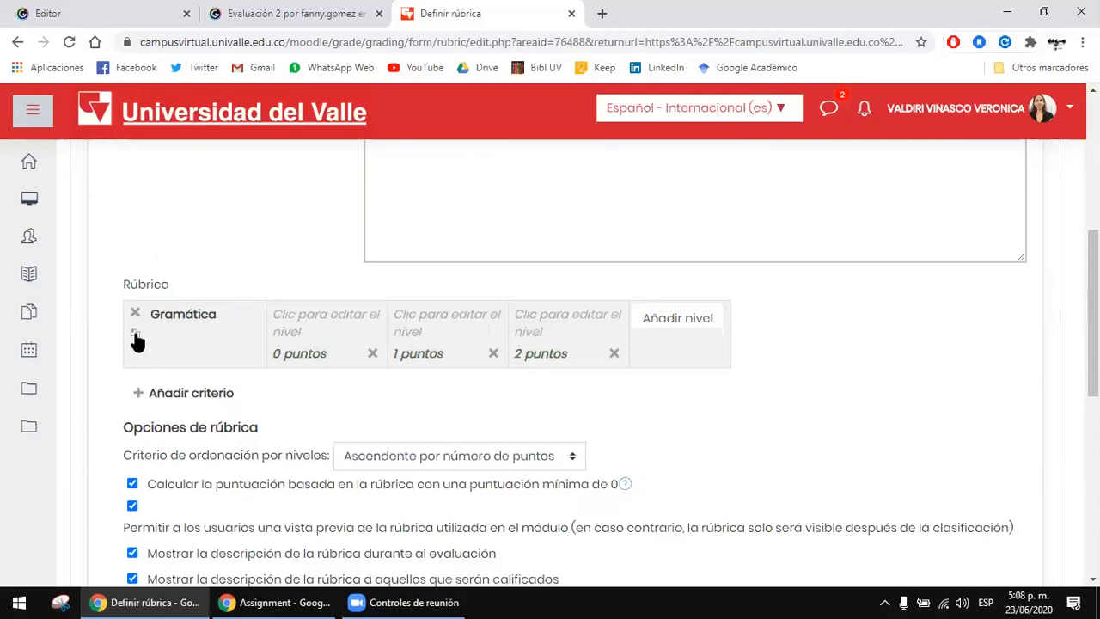
Step: Duplicate the Gramática criterion and rename the copy "Coherencia"
scroll(135, 309, down, 1)
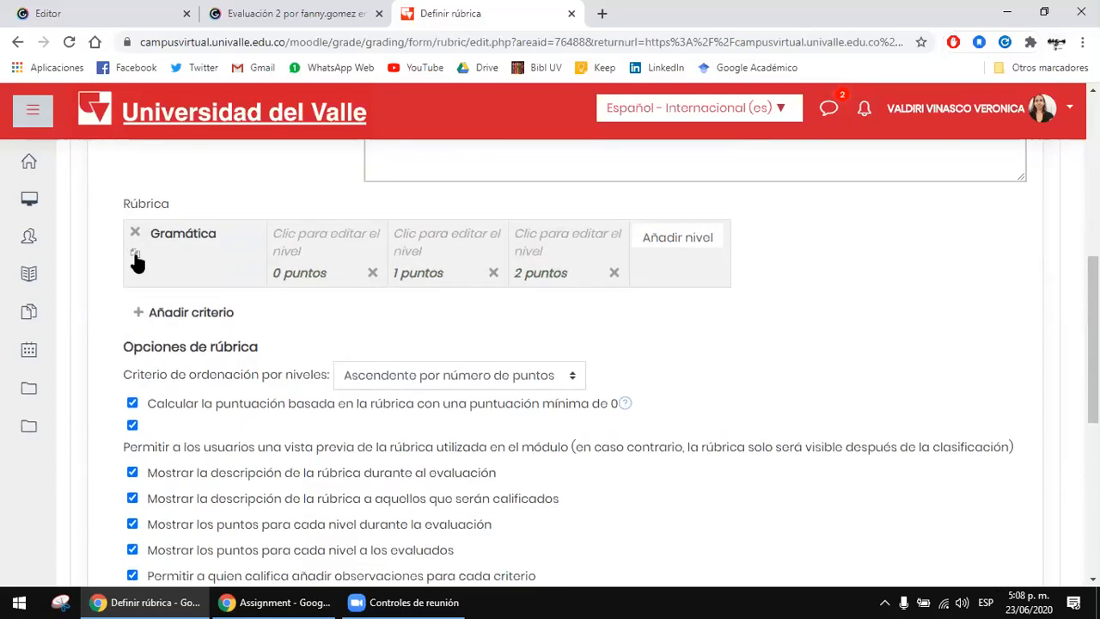
click(136, 258)
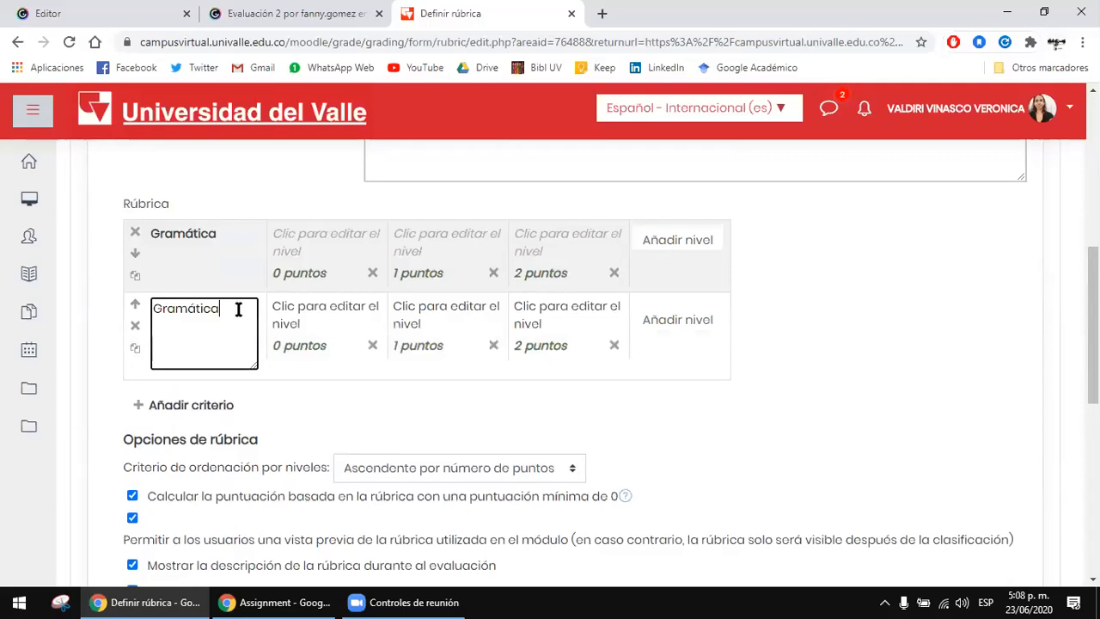
drag(239, 309, 147, 313)
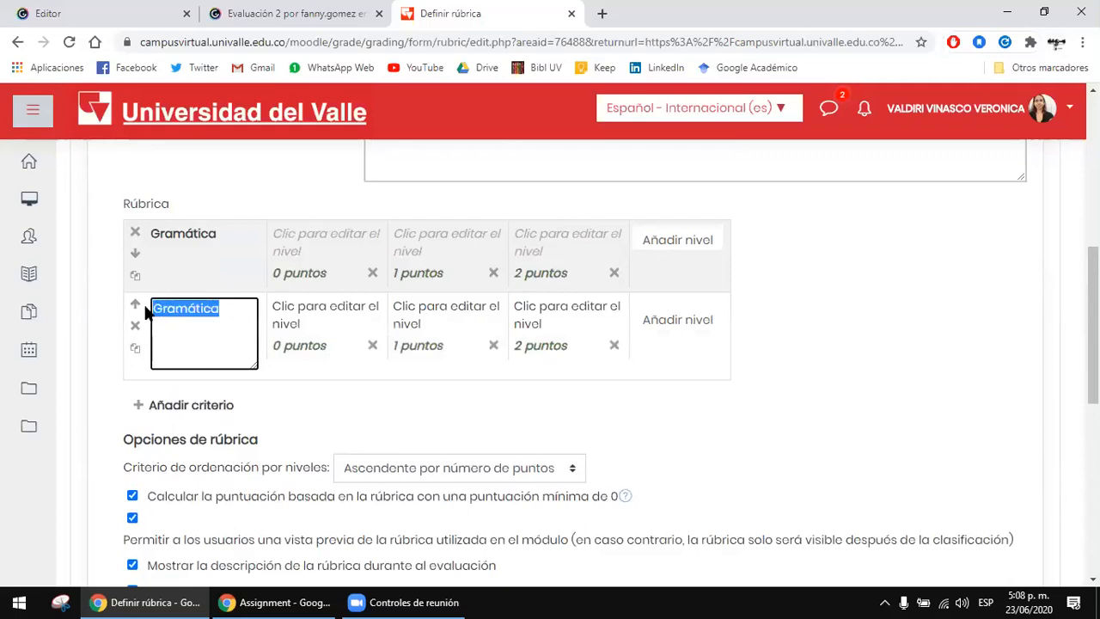
click(197, 334)
key(BackSpace)
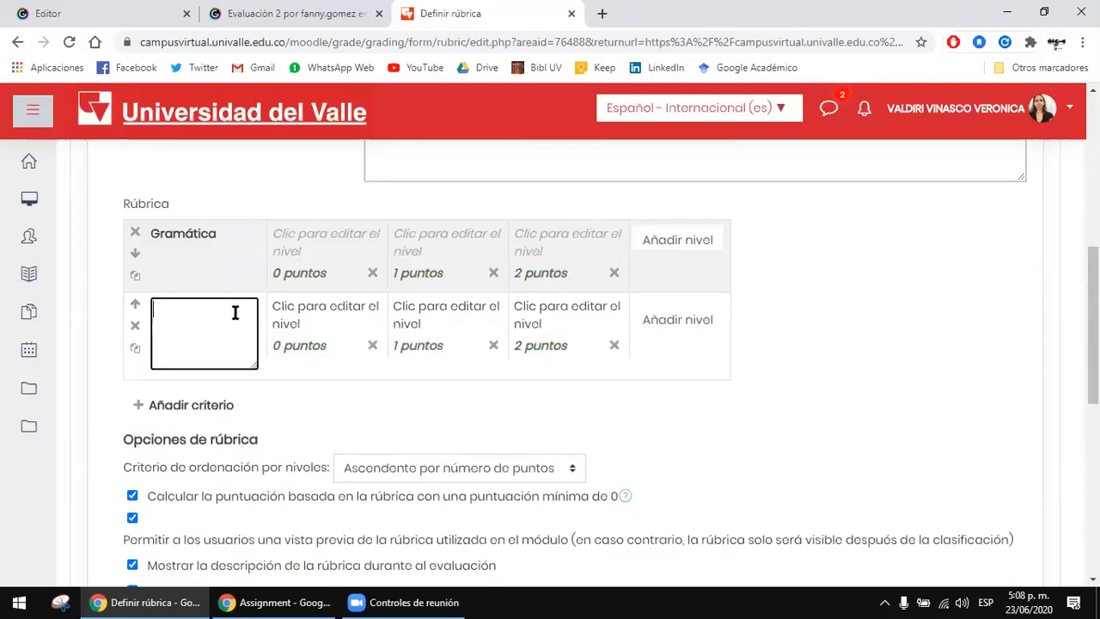
text(Coherencia)
click(852, 310)
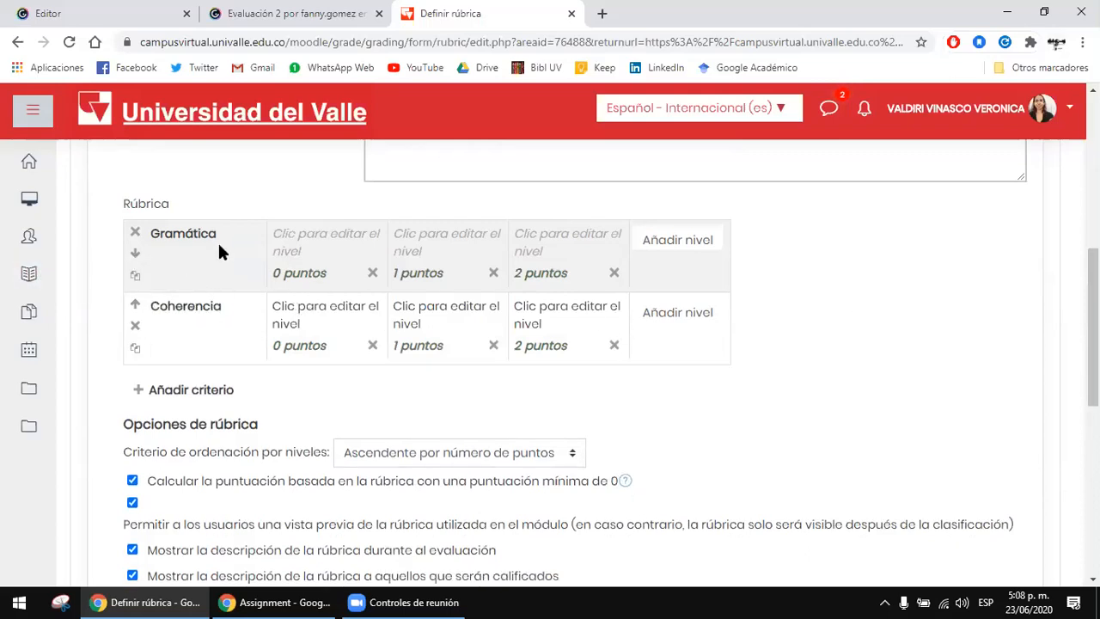
click(209, 263)
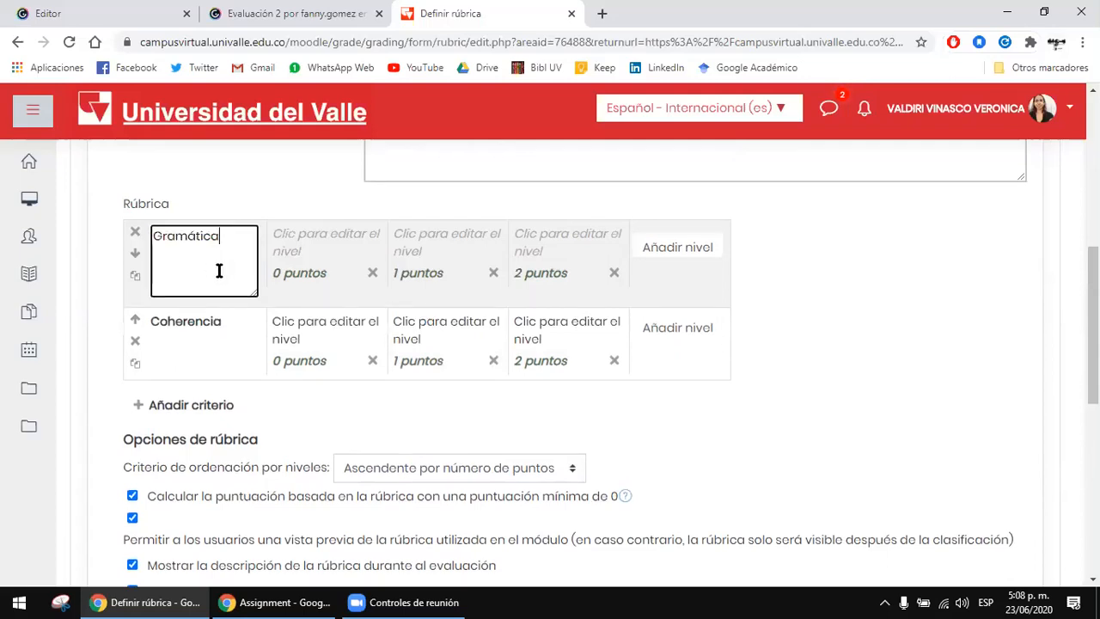
click(916, 391)
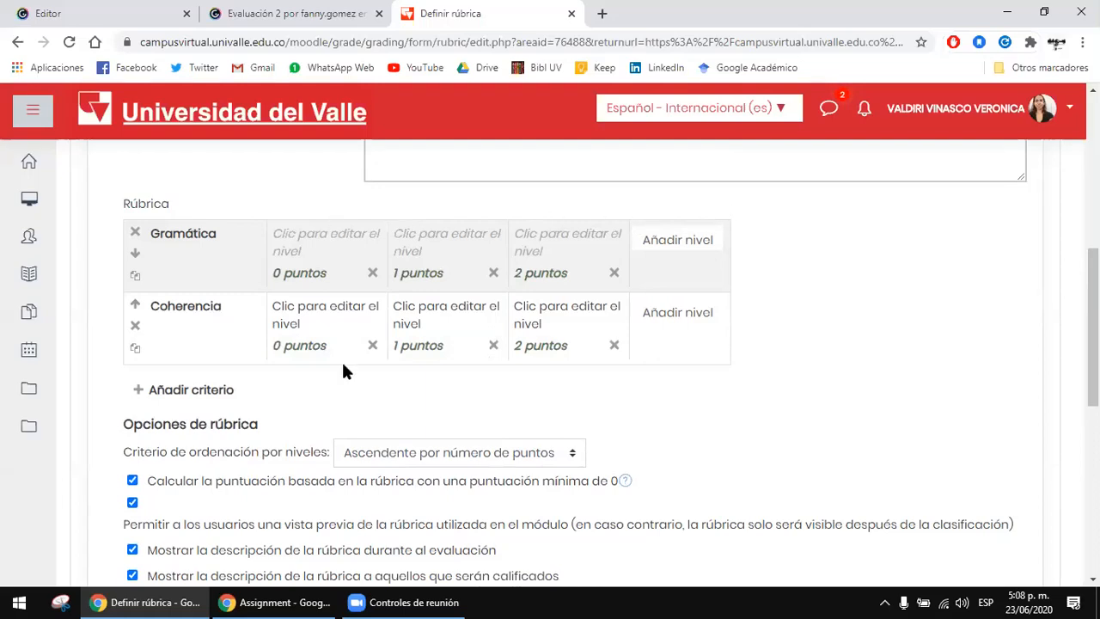
Step: Describe the 0-point level of the Gramática criterion as "El documento tiene múltiples errores gramaticales"
click(317, 234)
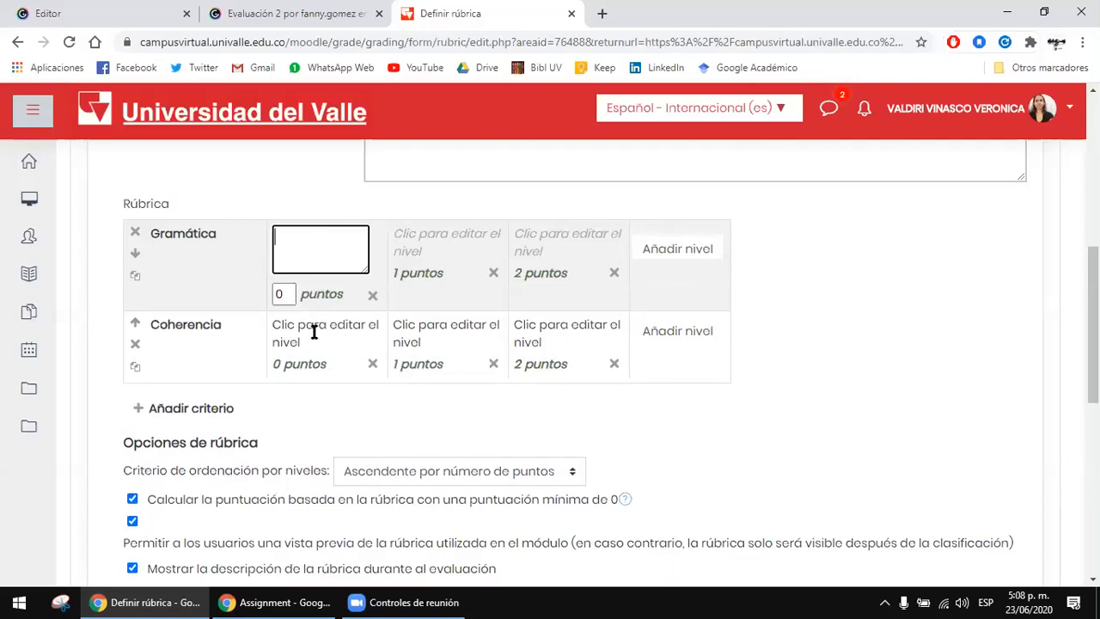
text(El documeno)
key(BackSpace)
text(to)
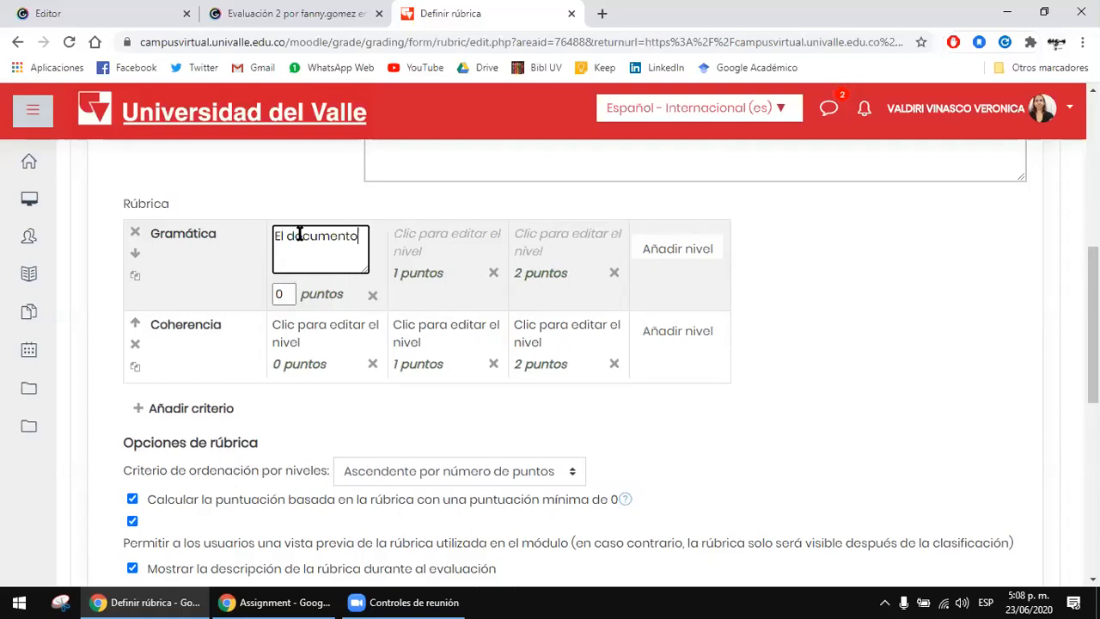
text( tiene múltiples errores )
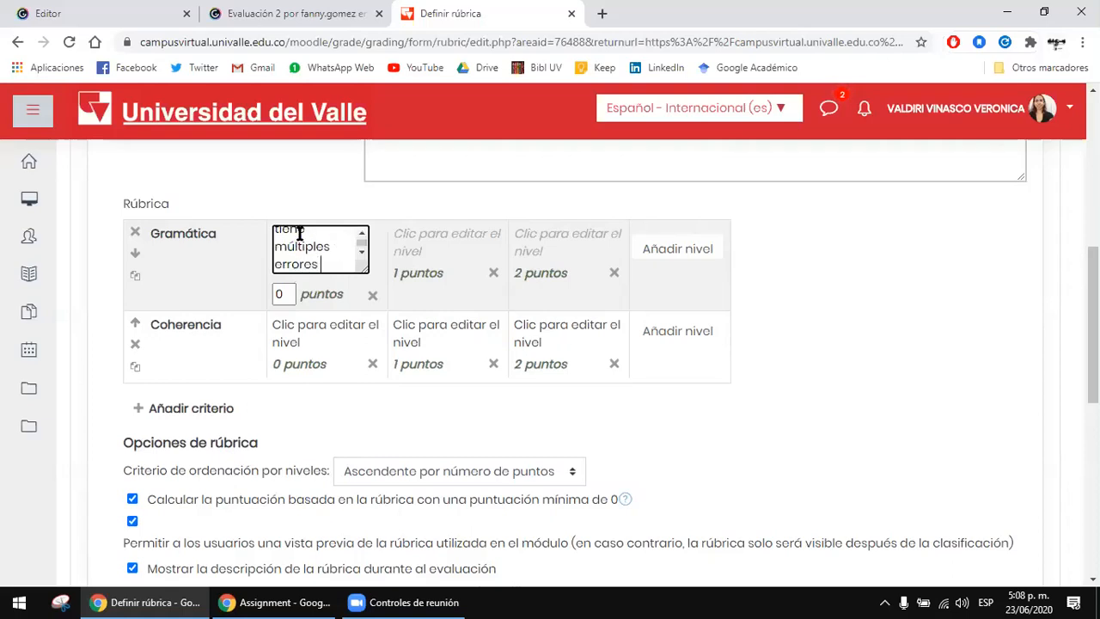
text(gramaticales)
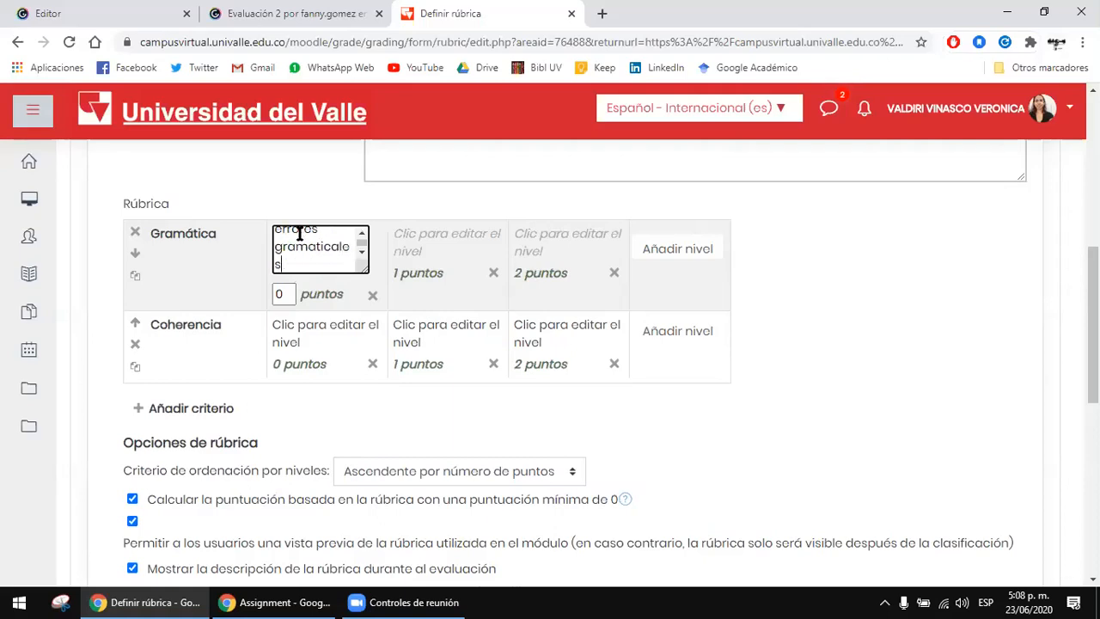
key(Tab)
Step: Describe the 1-point level of the Gramática criterion as "El documento tiene algunos errores"
click(433, 234)
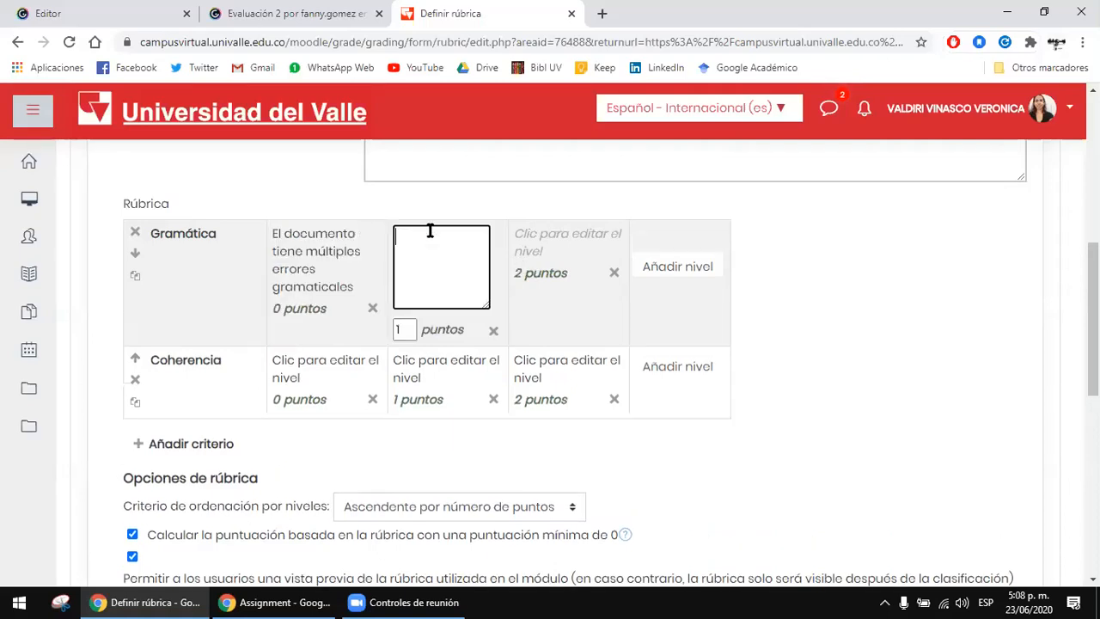
text(El documento tiene algunos ero)
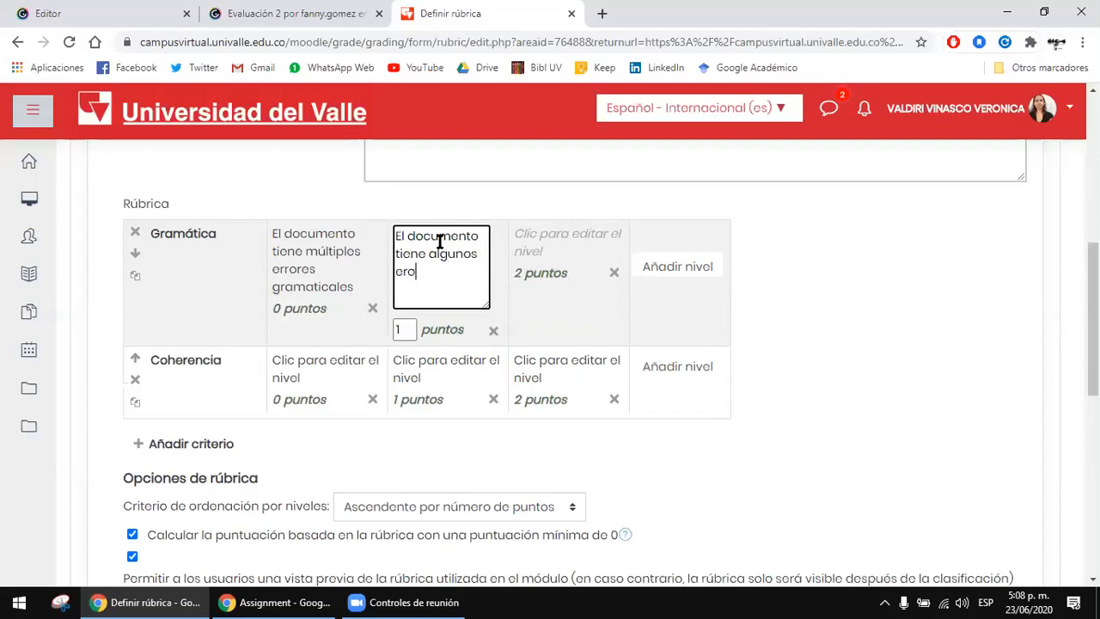
key(BackSpace)
text(rores)
Step: Describe the 2-point level of the Gramática criterion as "El documento no tiene ningún error gramatical"
click(575, 240)
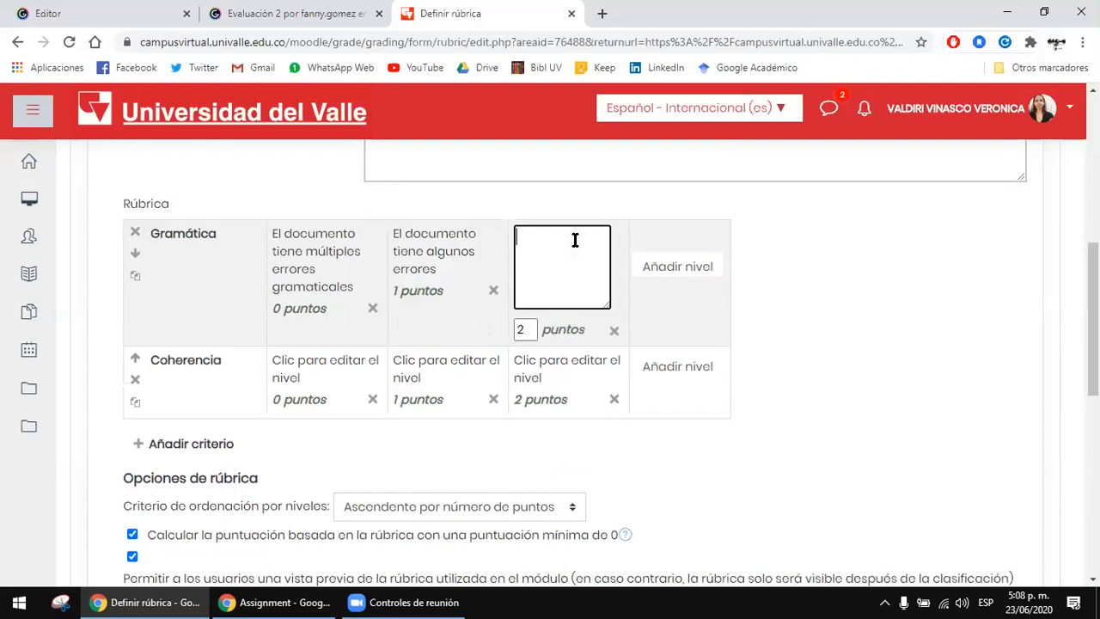
text(El documento no tiene ningún error gr)
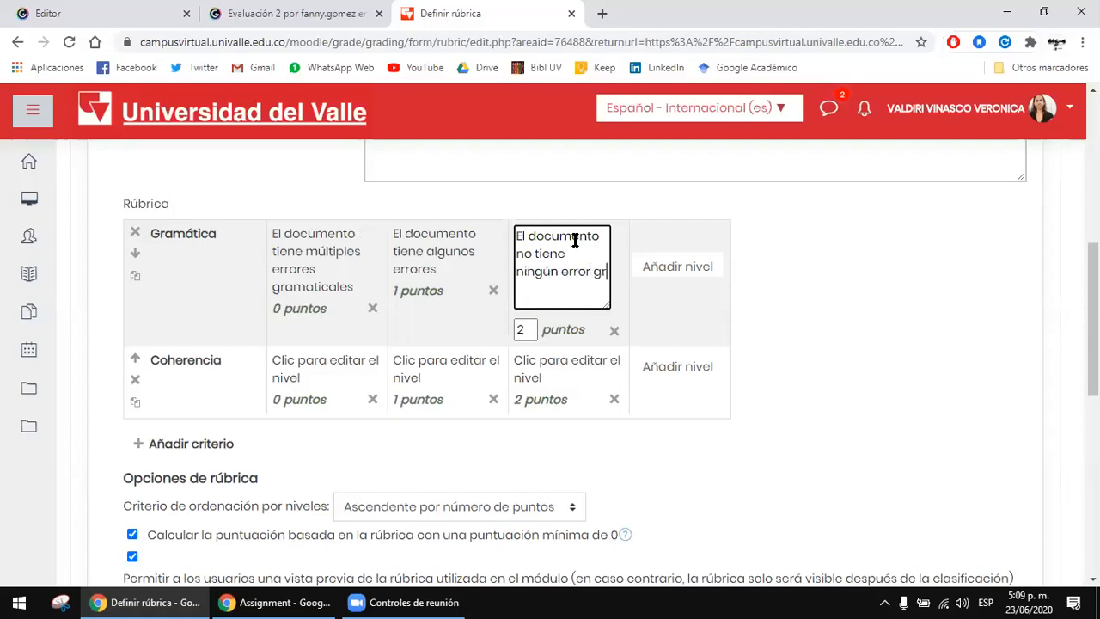
text(amatical)
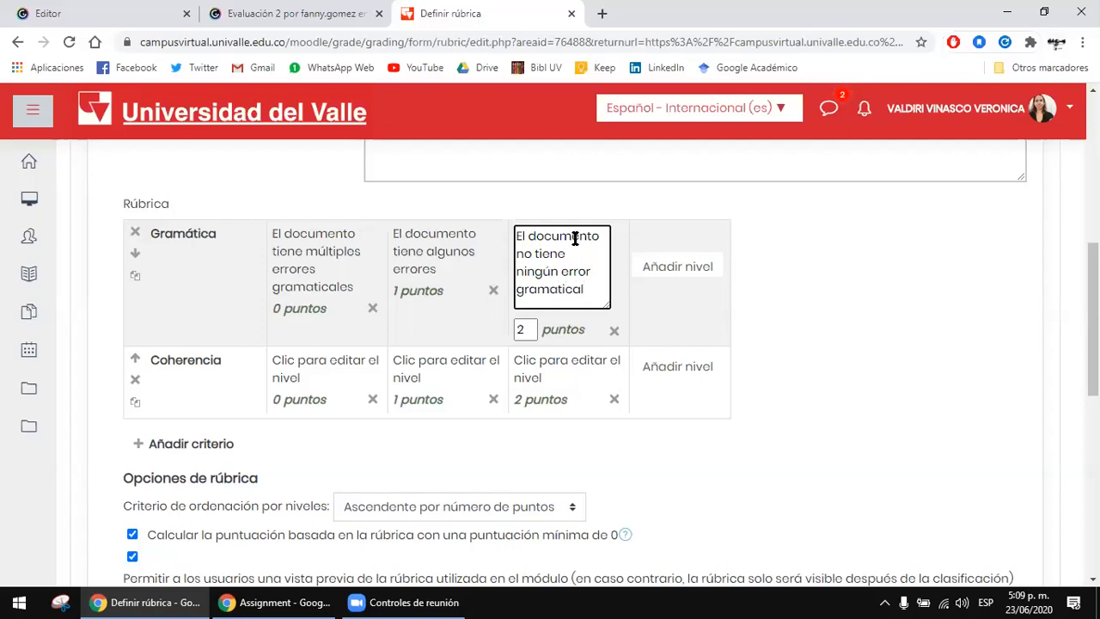
click(889, 269)
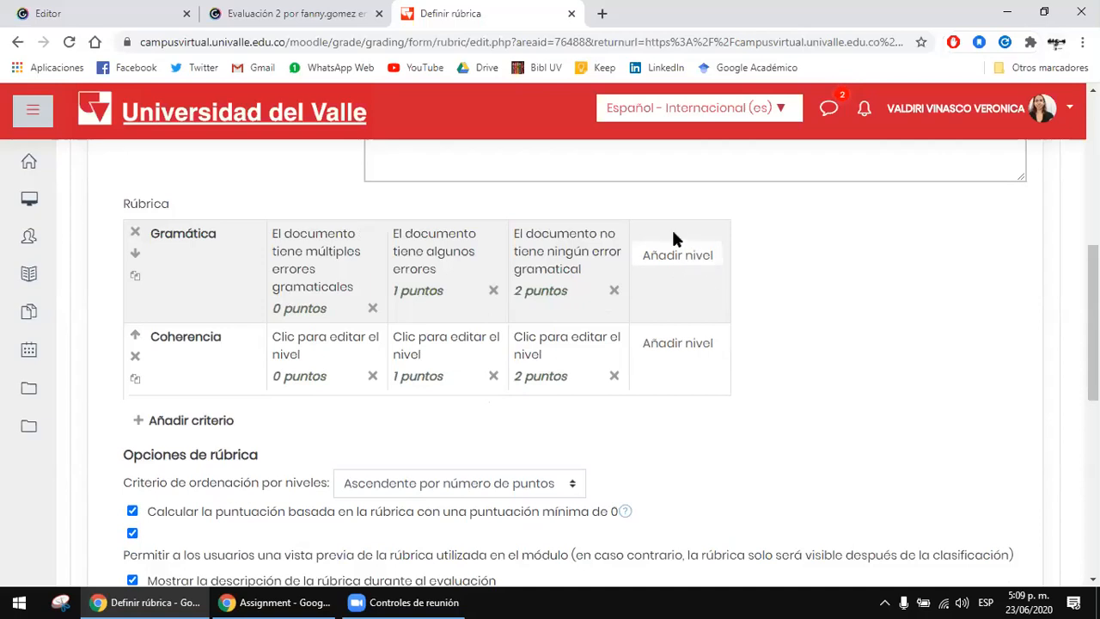
Step: Replace the placeholder of the Coherencia criterion's 0-point level with "El documento carece de coherencia"
click(317, 337)
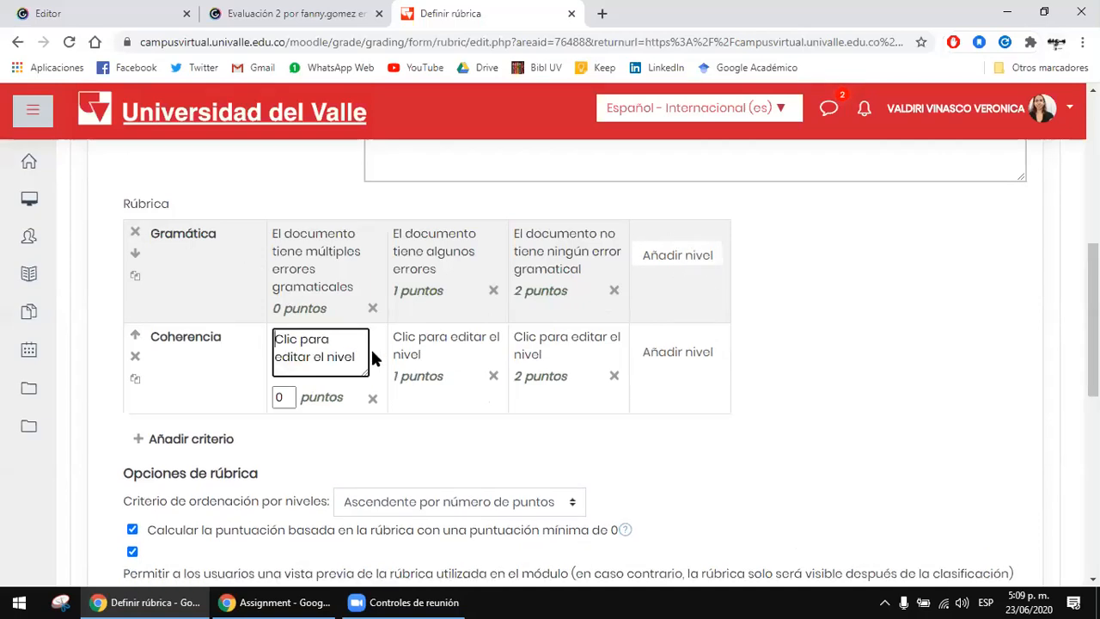
text(El doc)
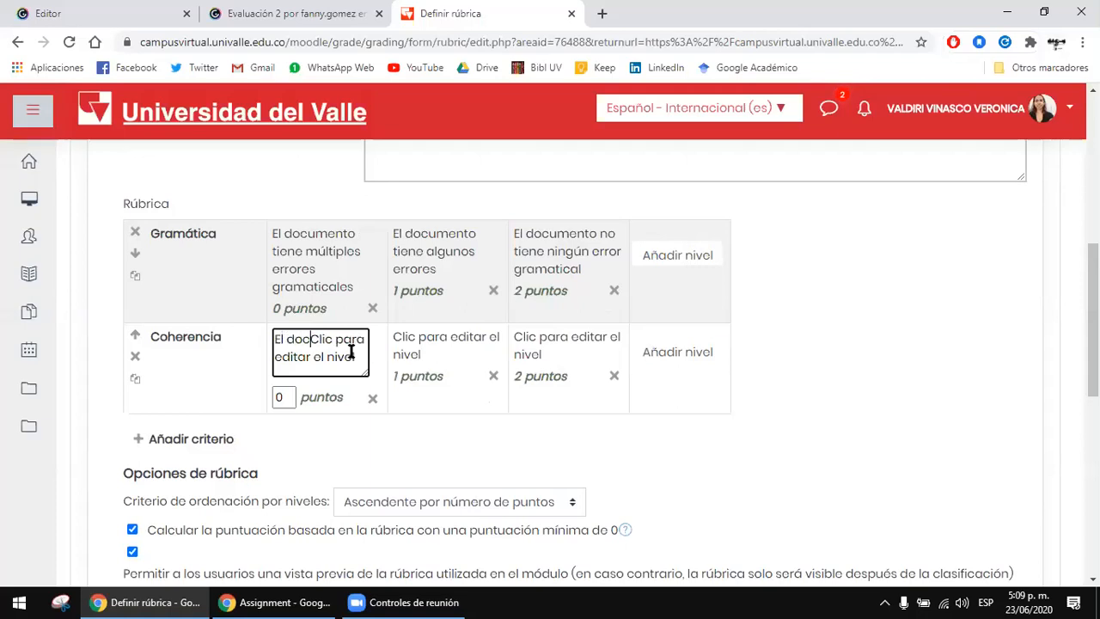
key(ctrl+a)
text(El)
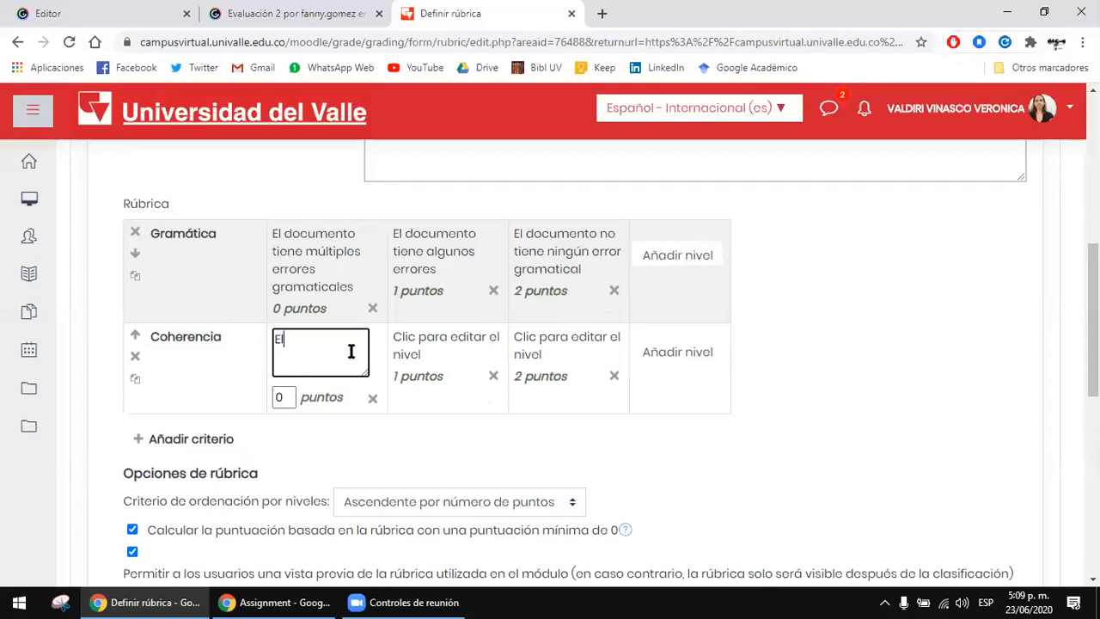
text( documento carece de coho)
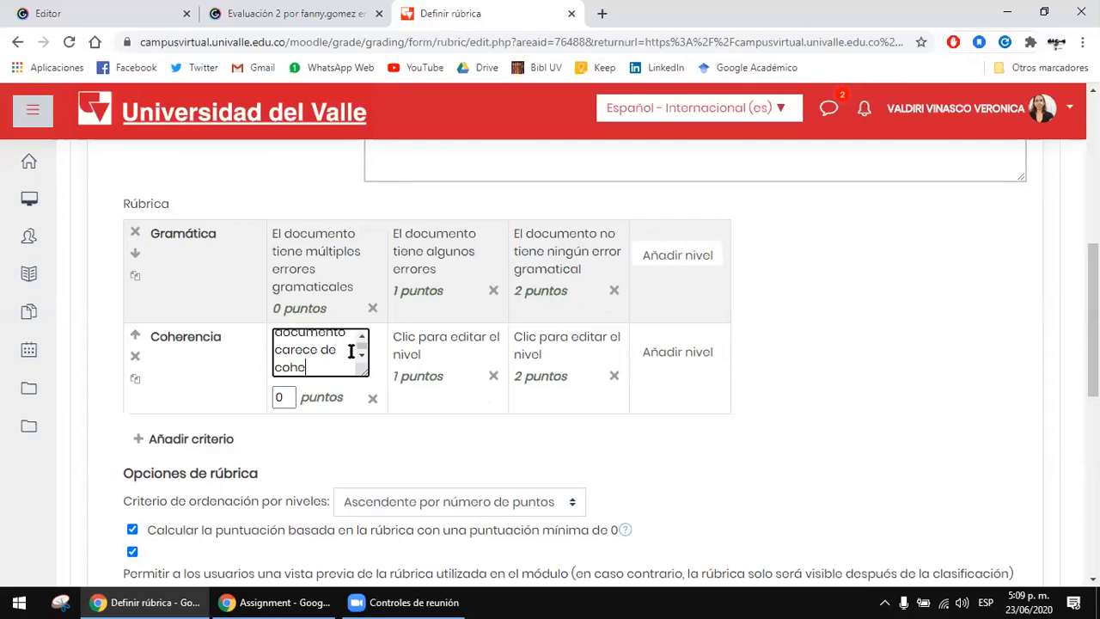
key(BackSpace)
text(erencia)
Step: Replace the placeholder of the Coherencia criterion's 1-point level with "El documento es coherente pero le falta"
click(417, 335)
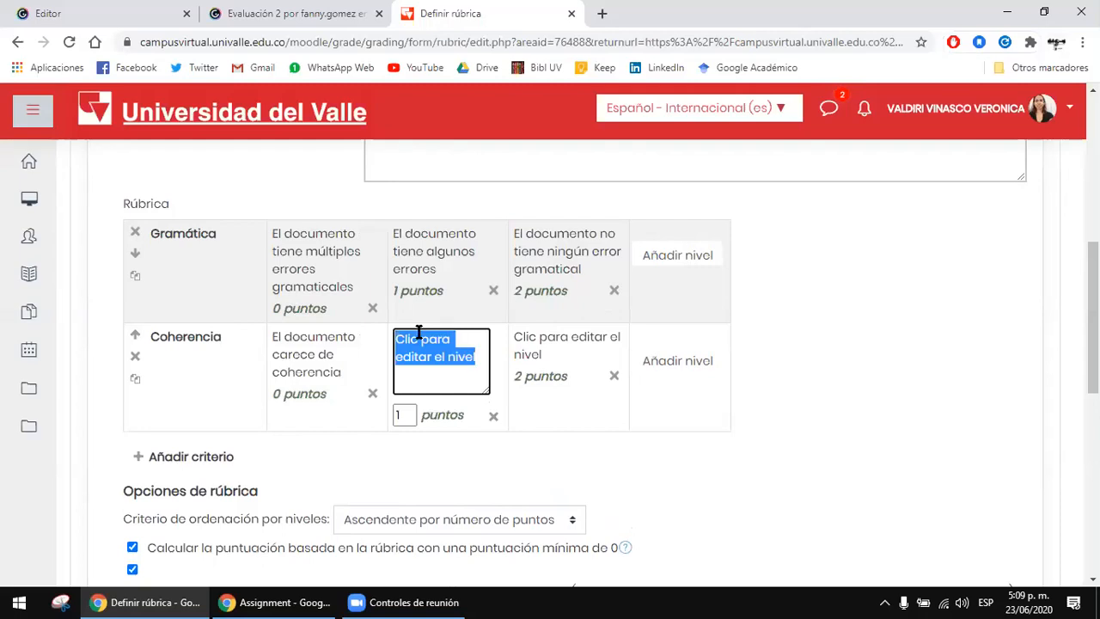
text(El document)
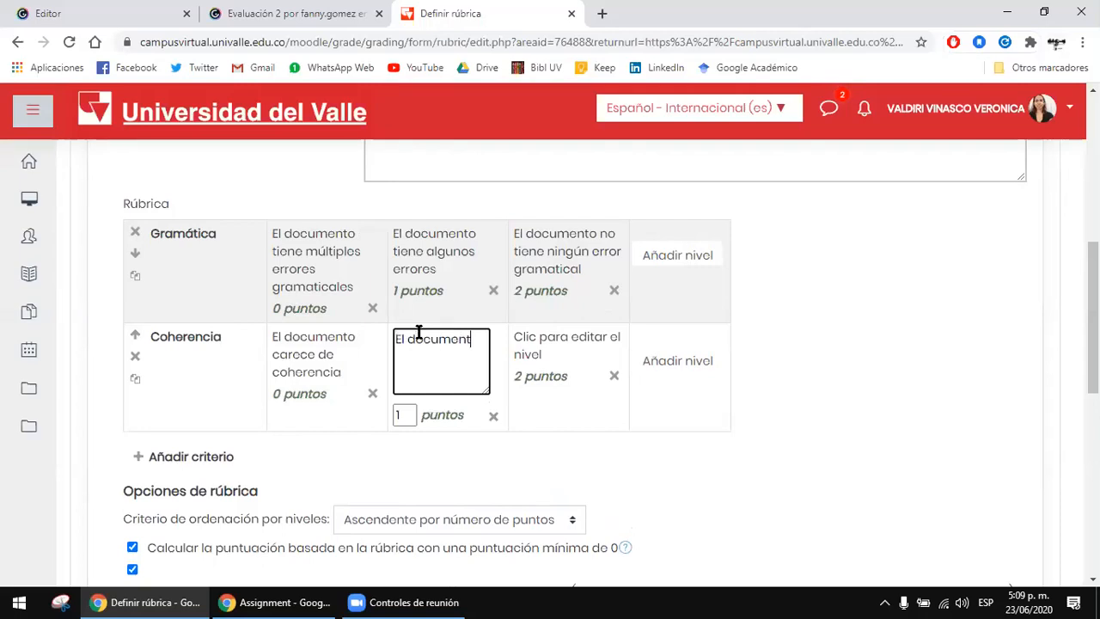
text(o es coherente pero)
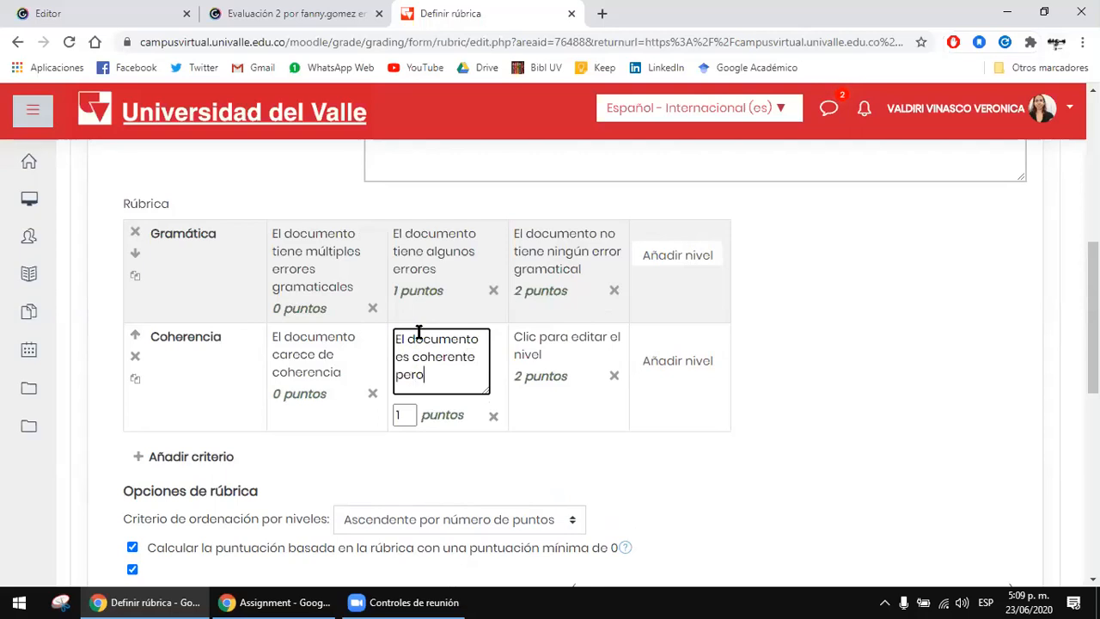
text( le falta)
Step: Replace the placeholder of the Coherencia criterion's 2-point level with "El documento es coherente en su totalidad"
click(560, 336)
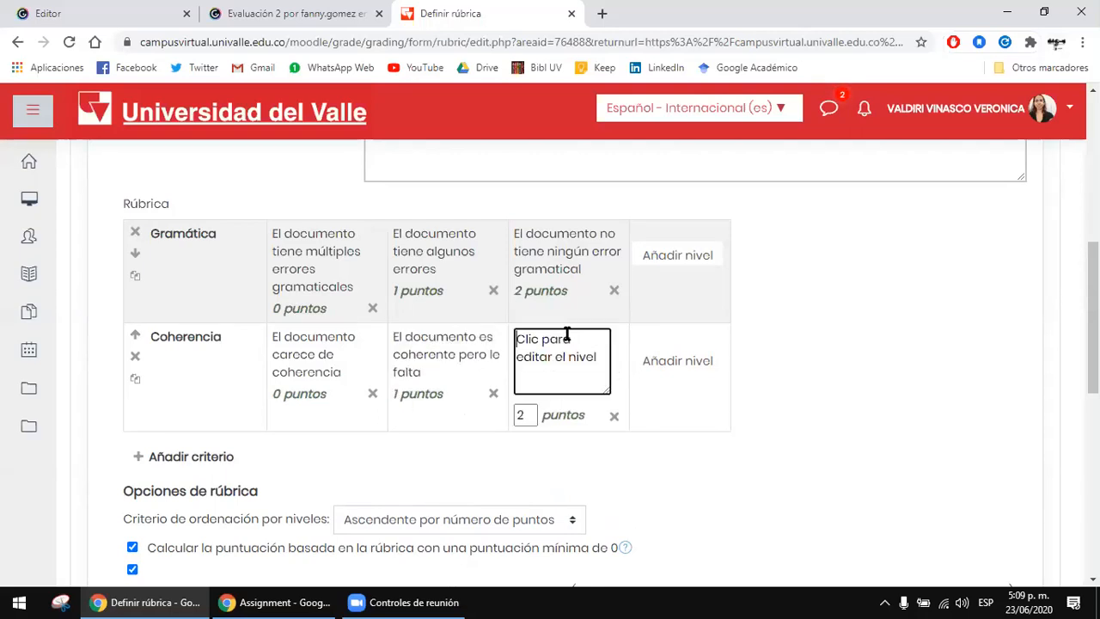
drag(604, 356, 508, 338)
click(506, 337)
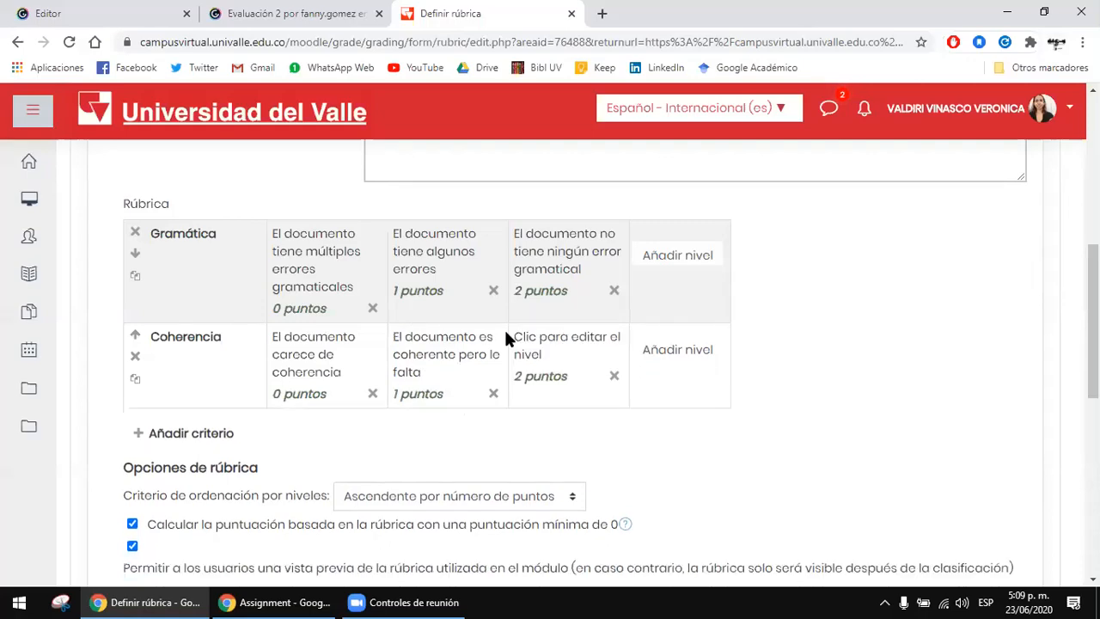
scroll(506, 338, down, 5)
scroll(506, 338, up, 3)
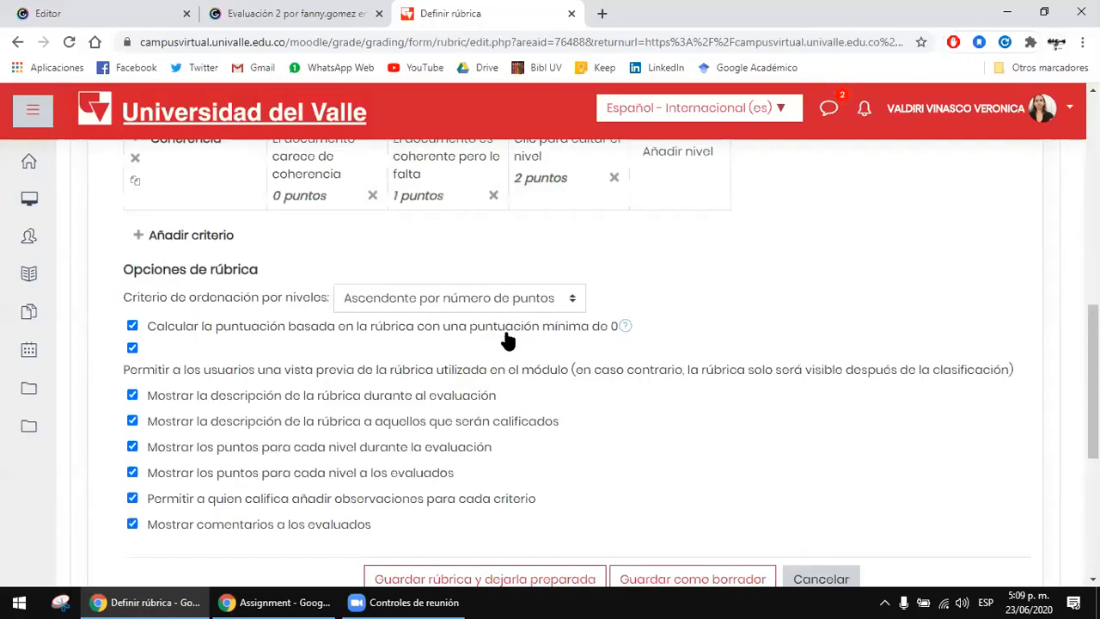
scroll(555, 350, up, 3)
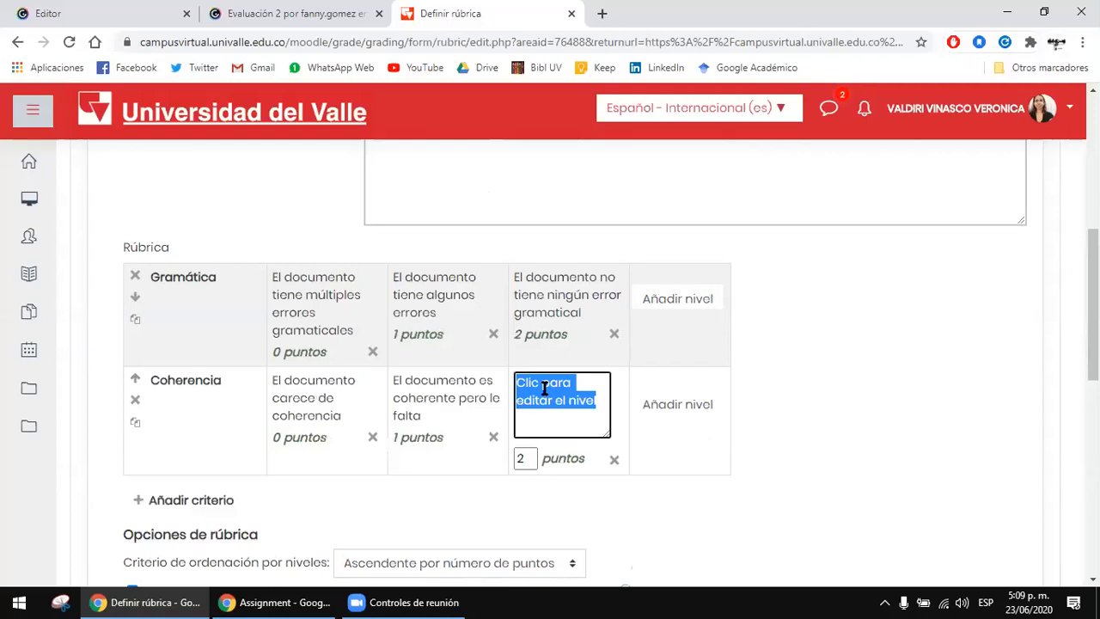
text(El document)
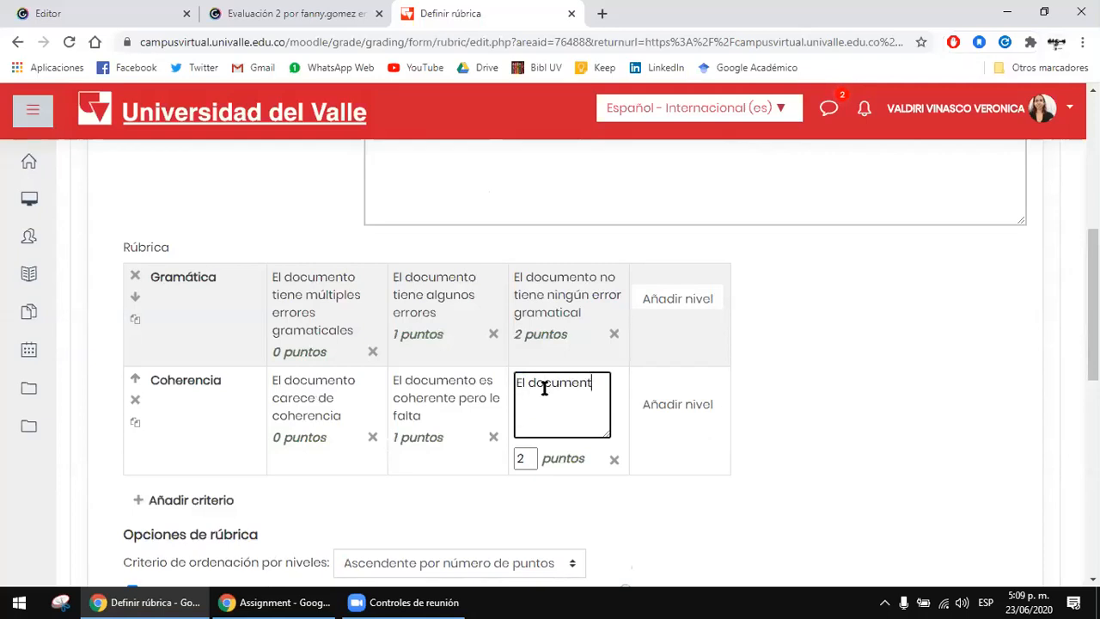
text(o tiene)
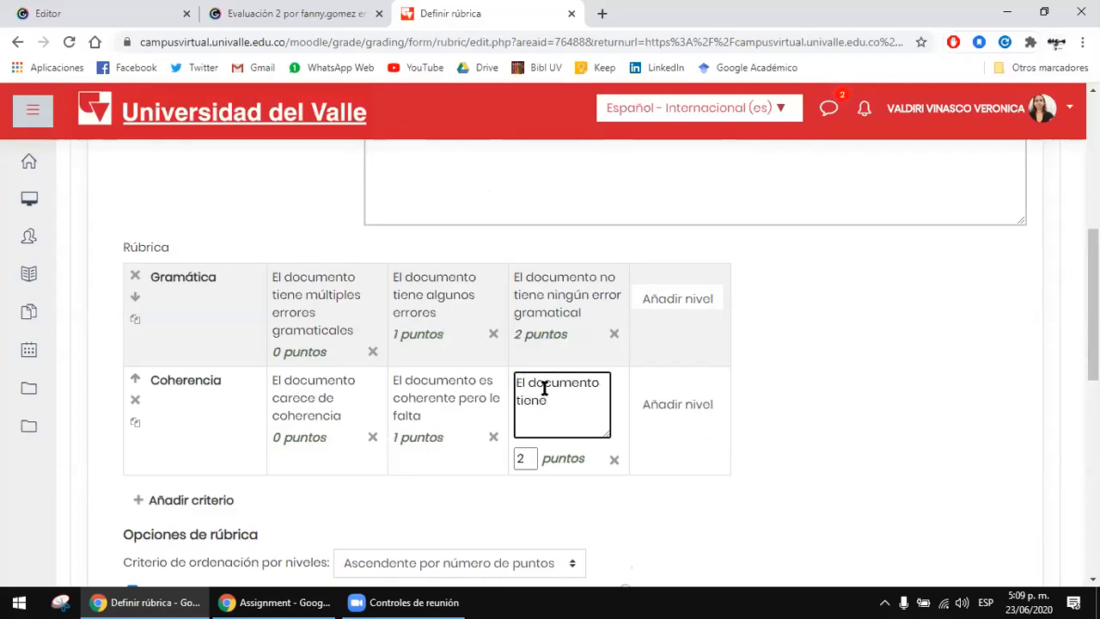
key(BackSpace)
key(BackSpace)
key(BackSpace)
key(BackSpace)
key(BackSpace)
text(es coherente en sus)
key(BackSpace)
text(totalidad)
click(769, 383)
scroll(770, 382, down, 1)
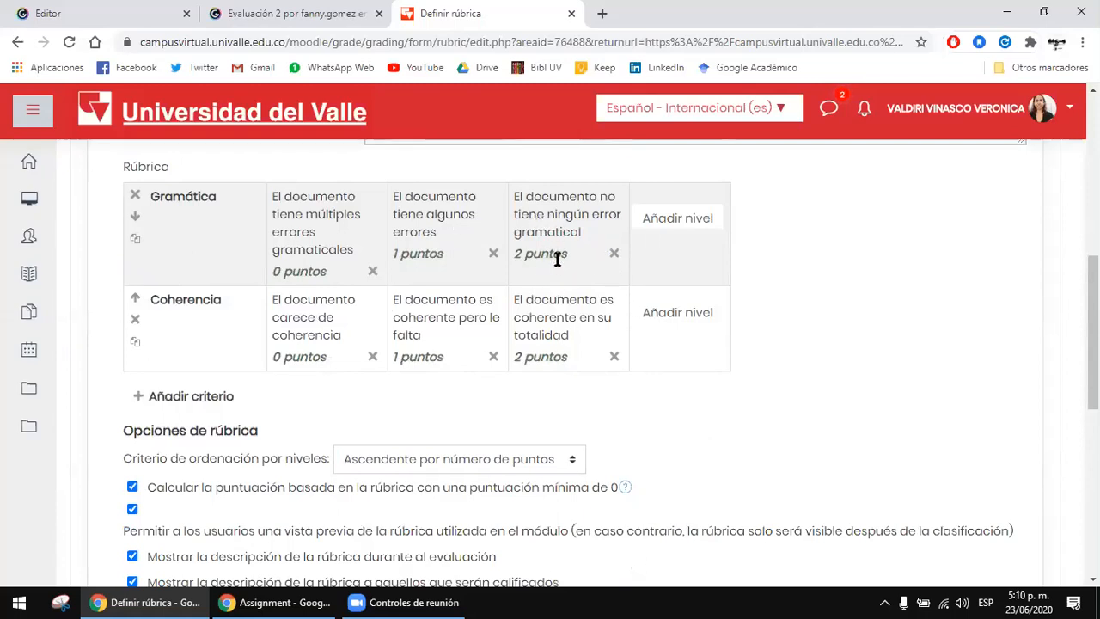
Step: Set the score of the Coherencia criterion's highest level to 3 points
scroll(385, 341, up, 1)
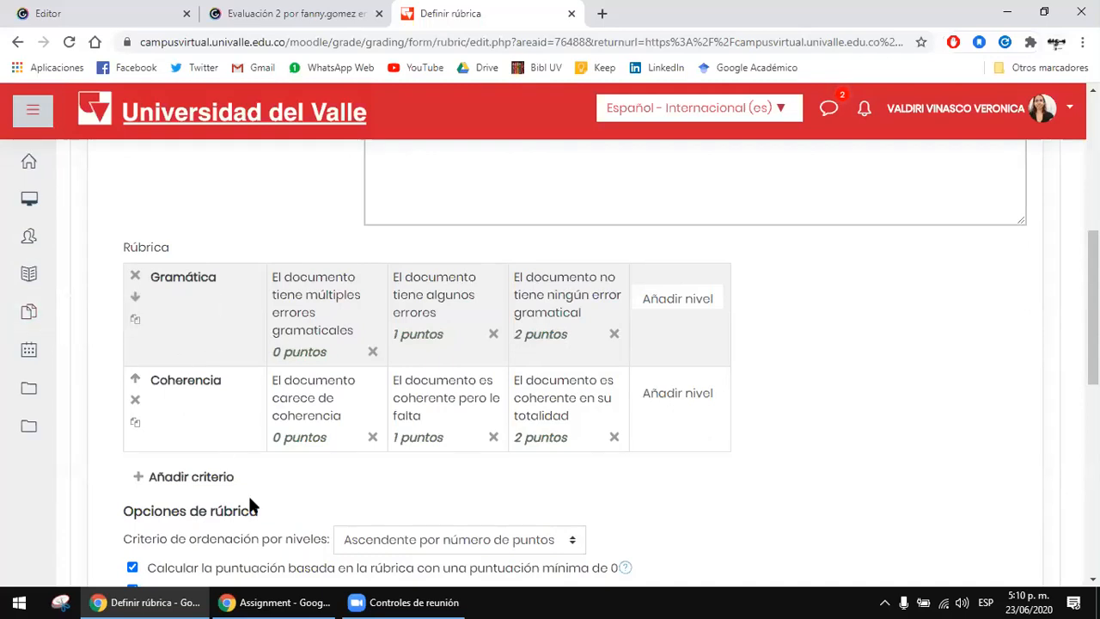
scroll(258, 489, down, 1)
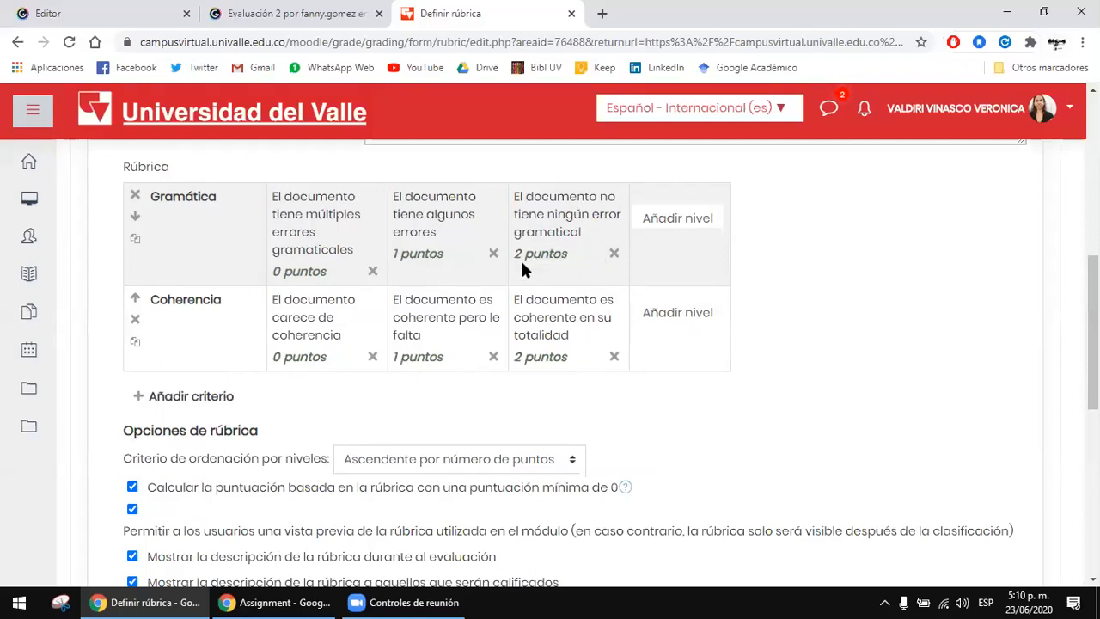
click(529, 338)
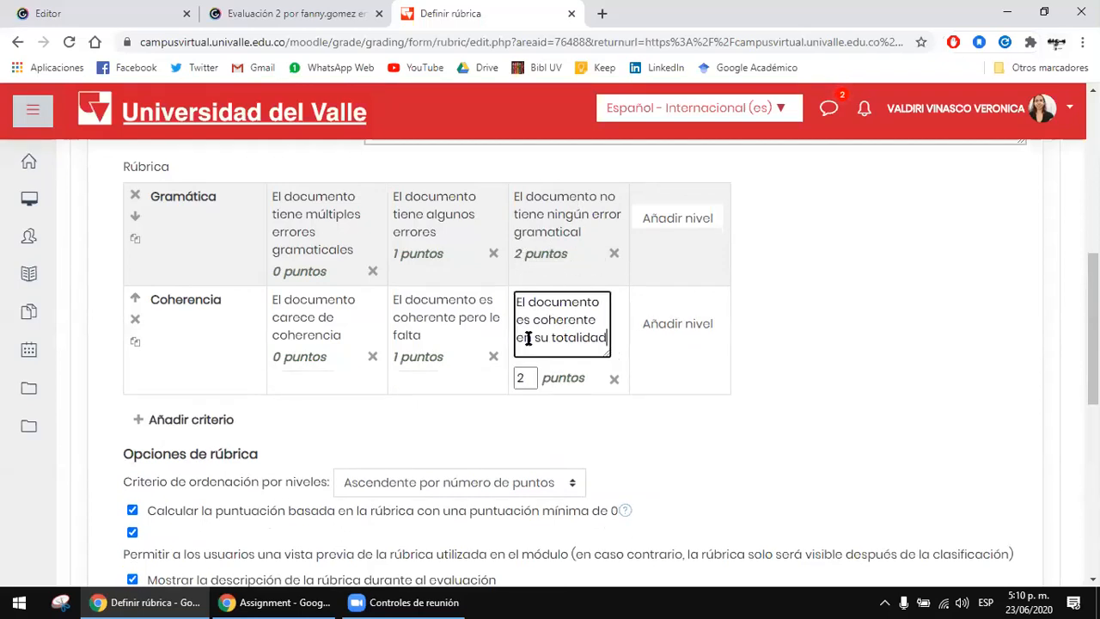
click(533, 379)
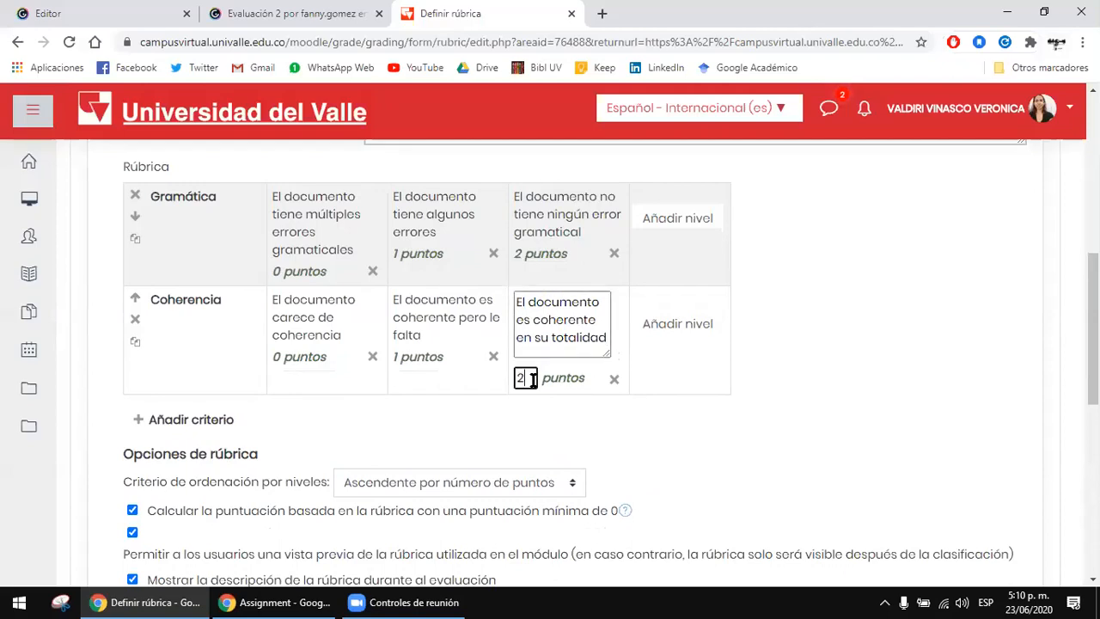
key(BackSpace)
text(3)
click(829, 335)
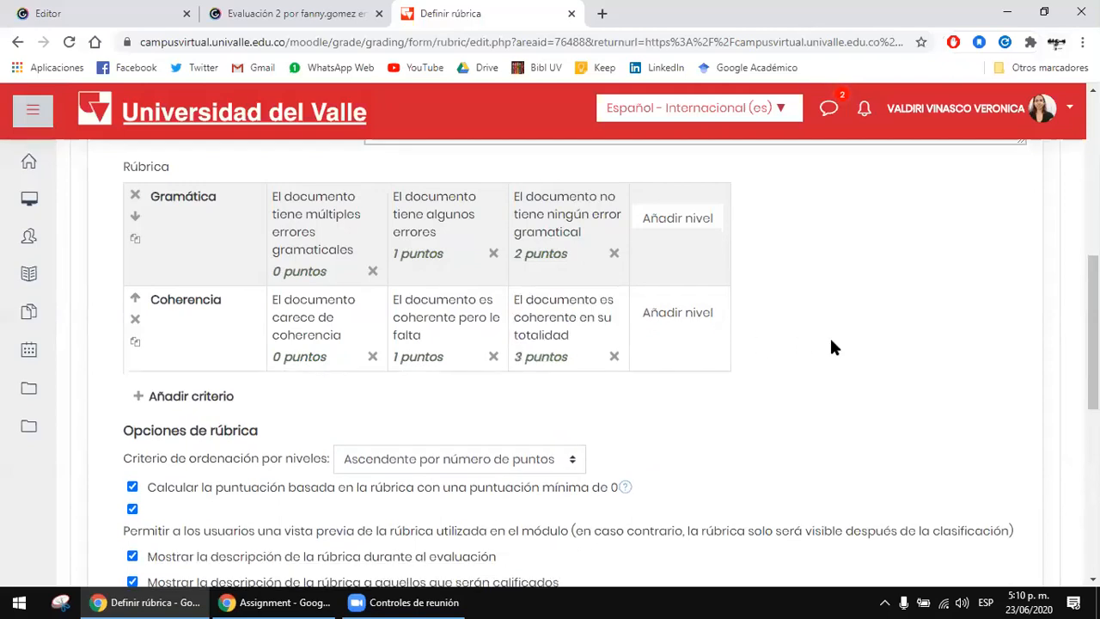
Step: Examine the criteria's point levels and the available sort orders for the rubric levels
scroll(594, 273, down, 1)
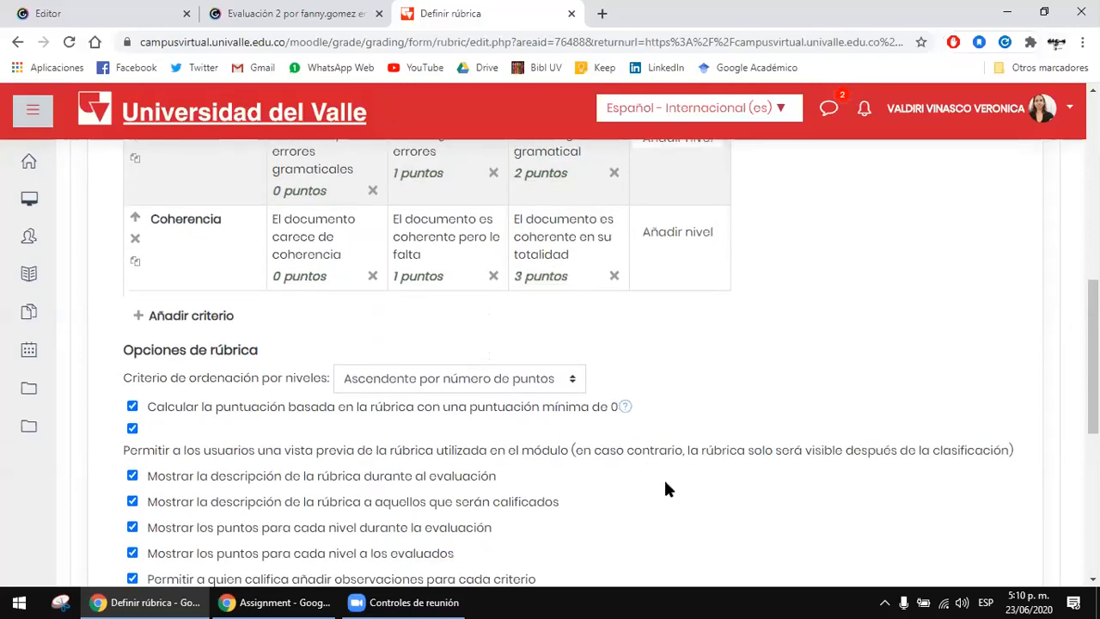
scroll(516, 284, up, 1)
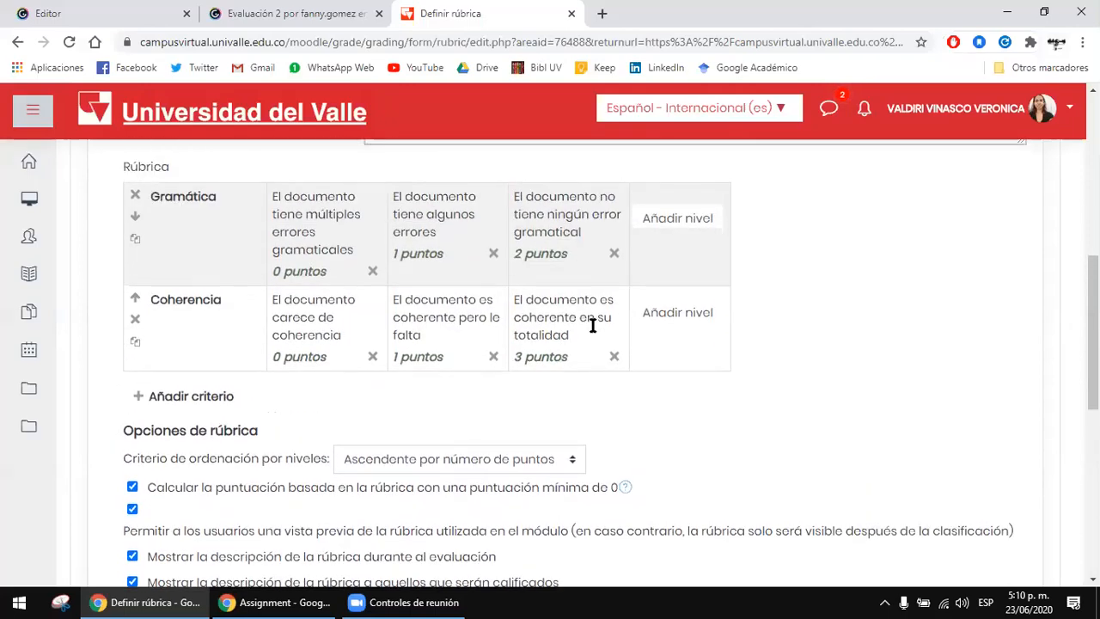
scroll(491, 216, down, 1)
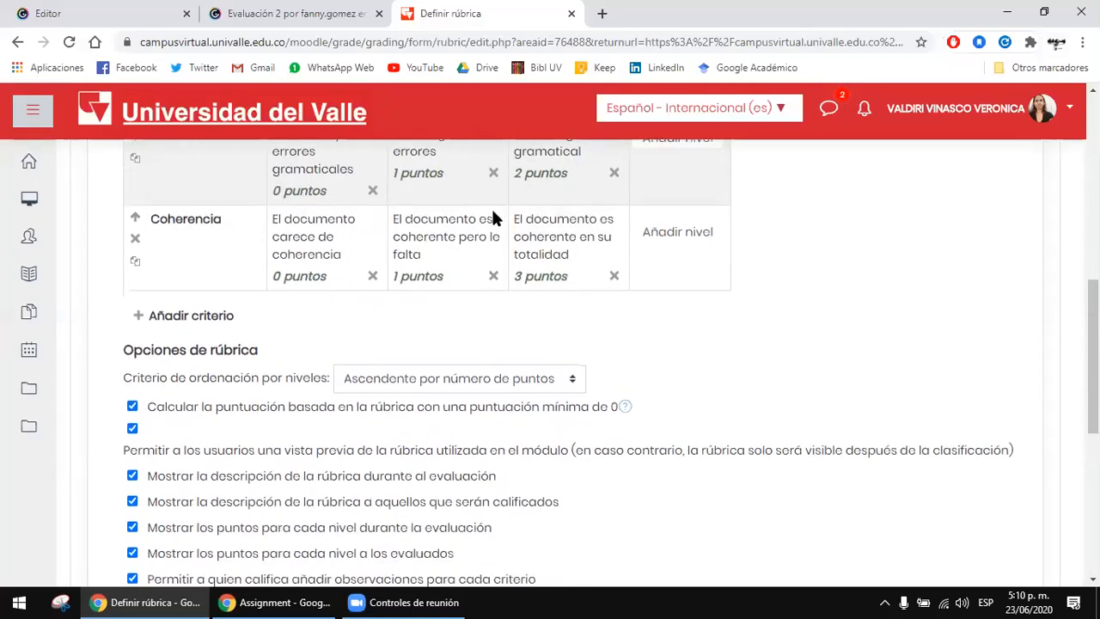
scroll(599, 316, up, 1)
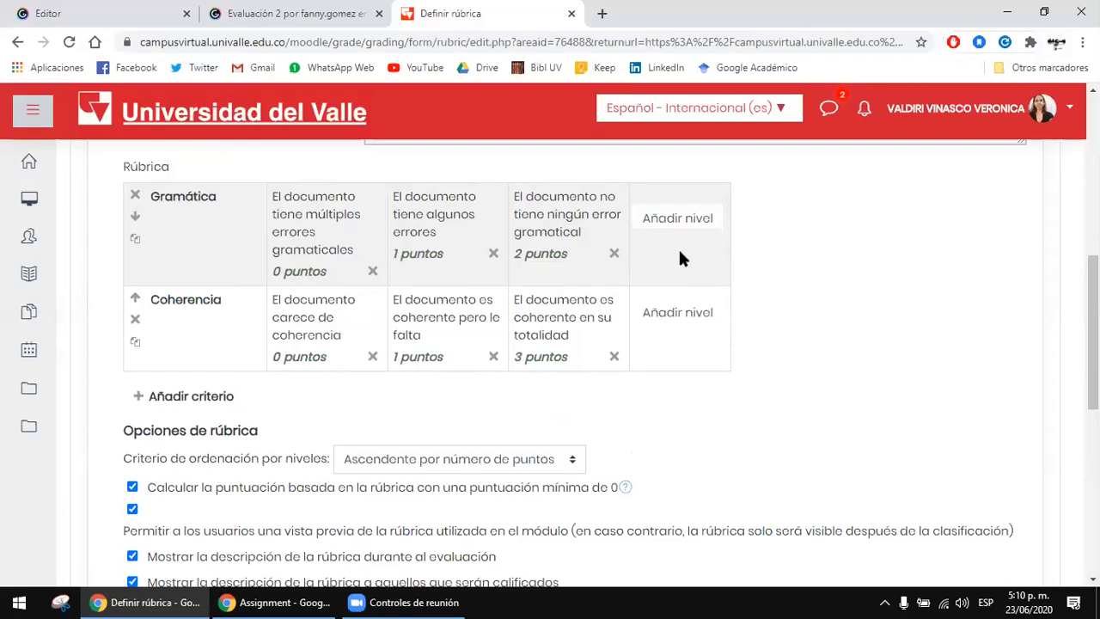
scroll(679, 253, down, 3)
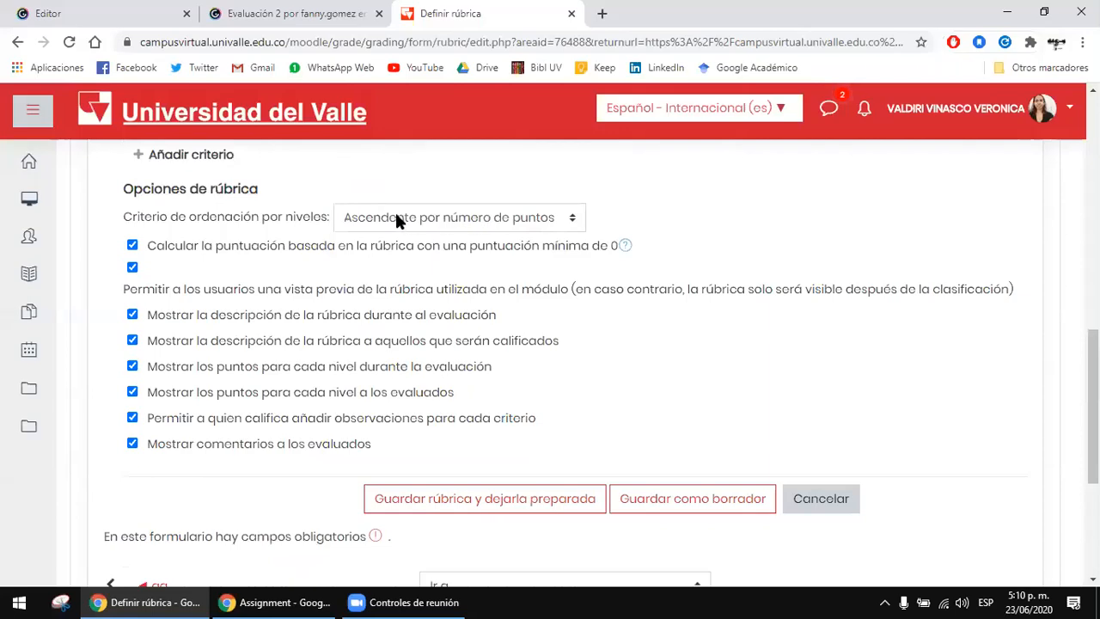
scroll(412, 241, up, 2)
click(522, 376)
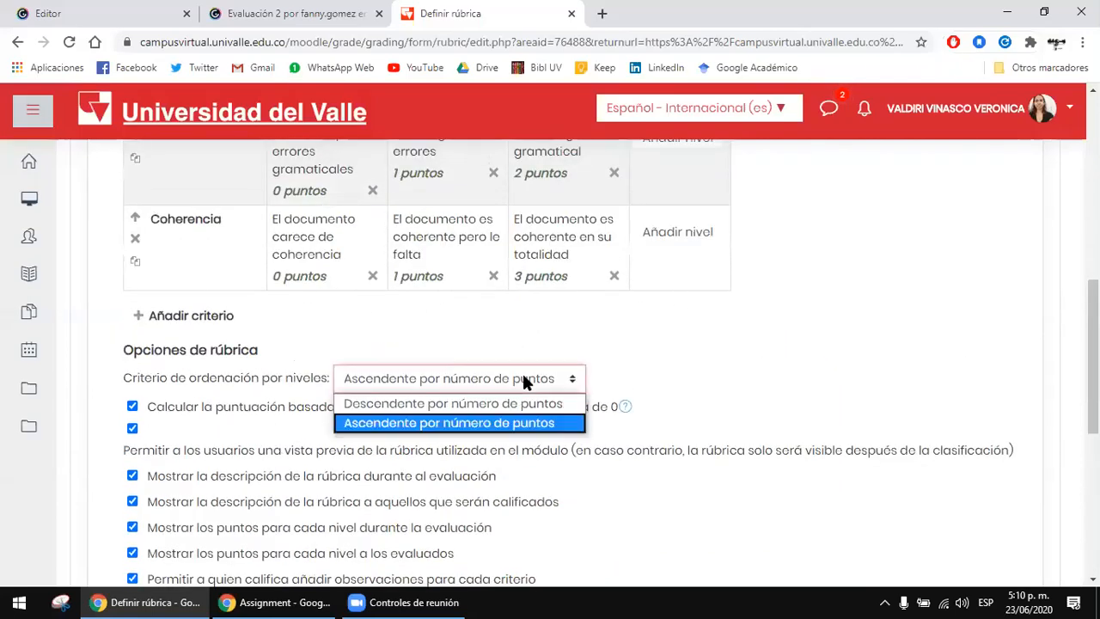
click(521, 378)
Step: Save the rubric and leave it ready for use with its current options
scroll(721, 355, down, 1)
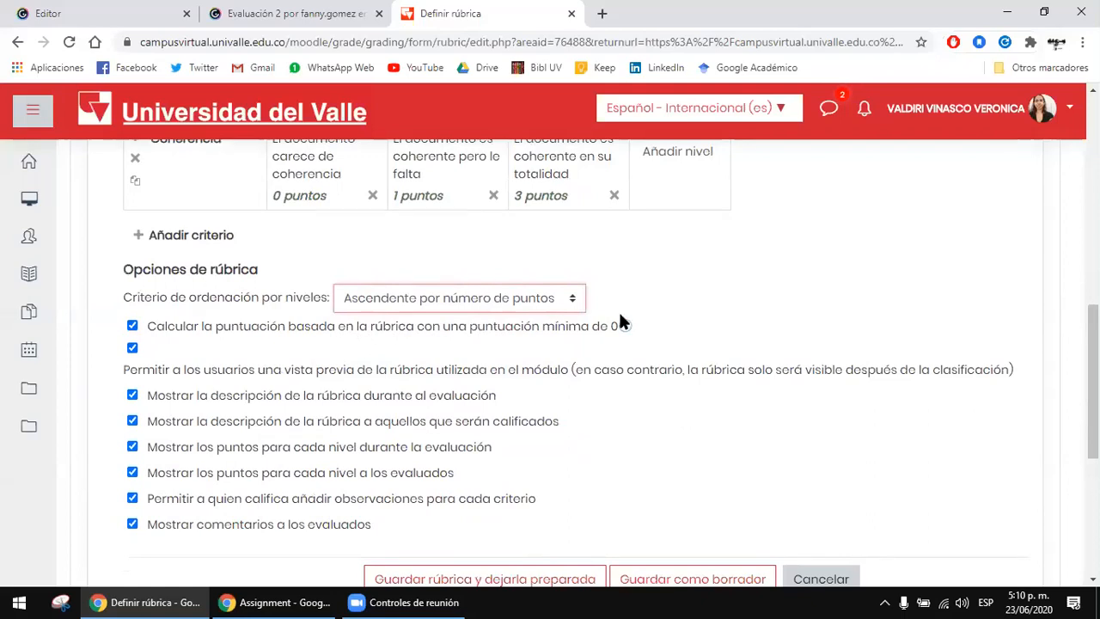
scroll(808, 331, down, 1)
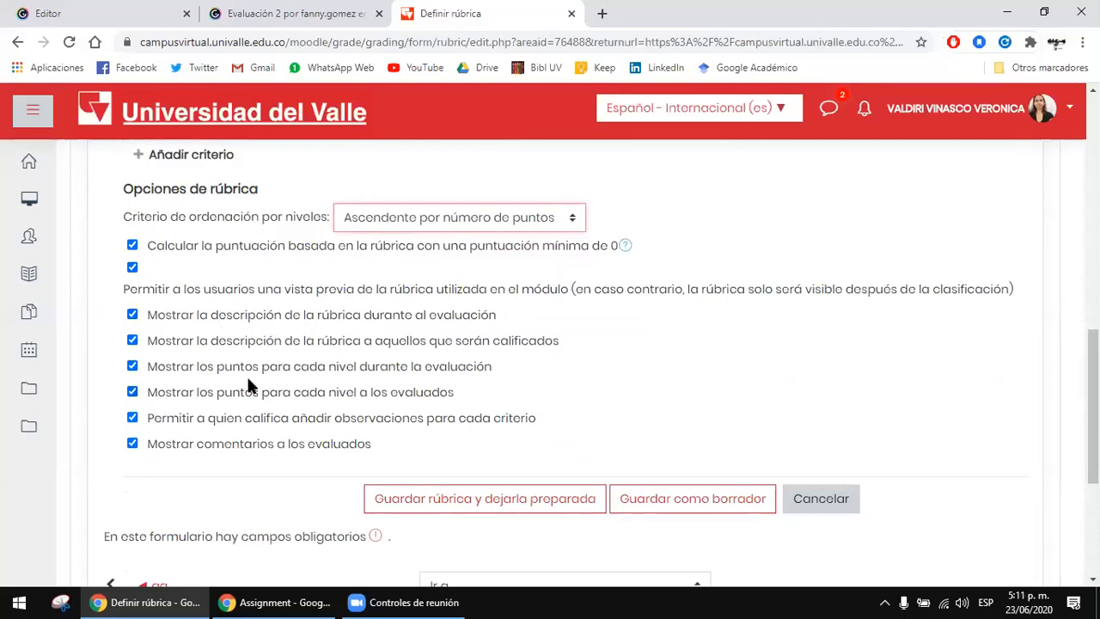
scroll(387, 370, down, 2)
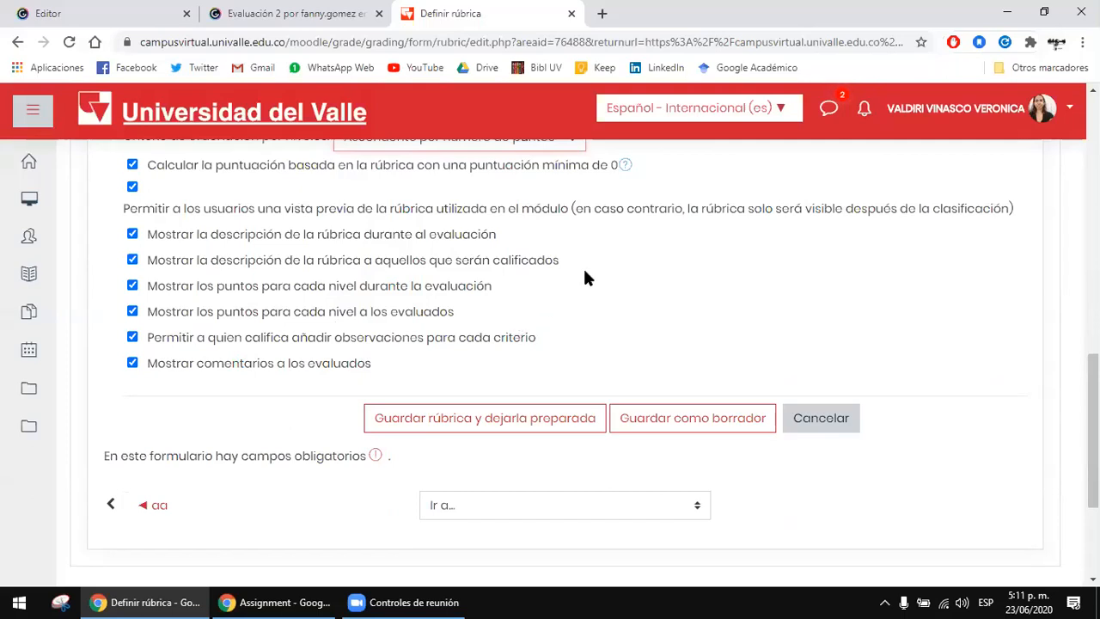
scroll(449, 202, down, 1)
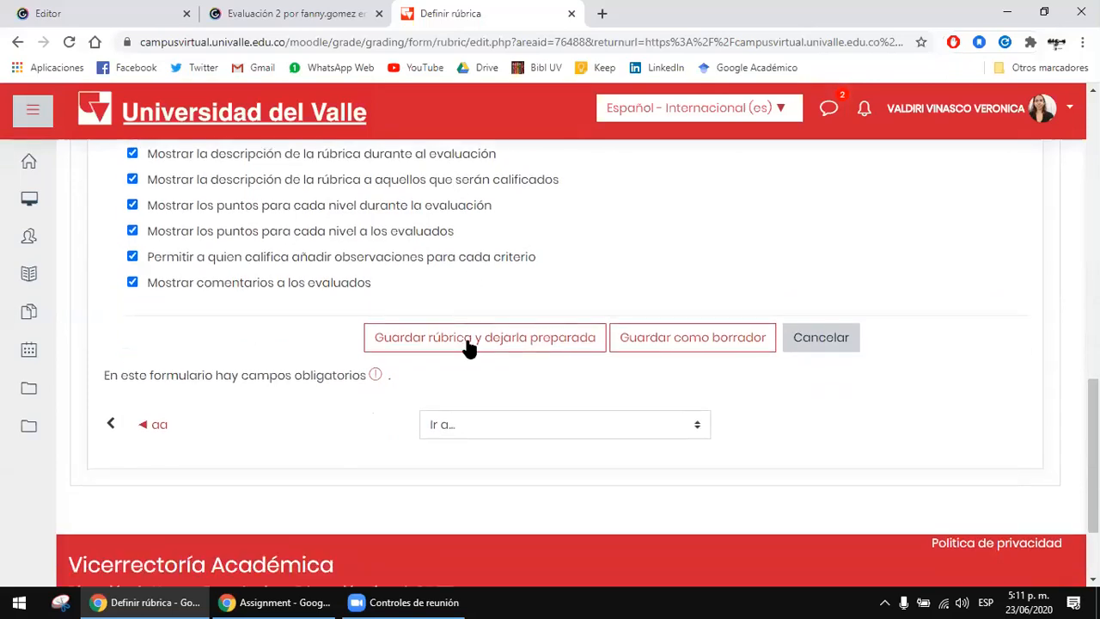
click(468, 342)
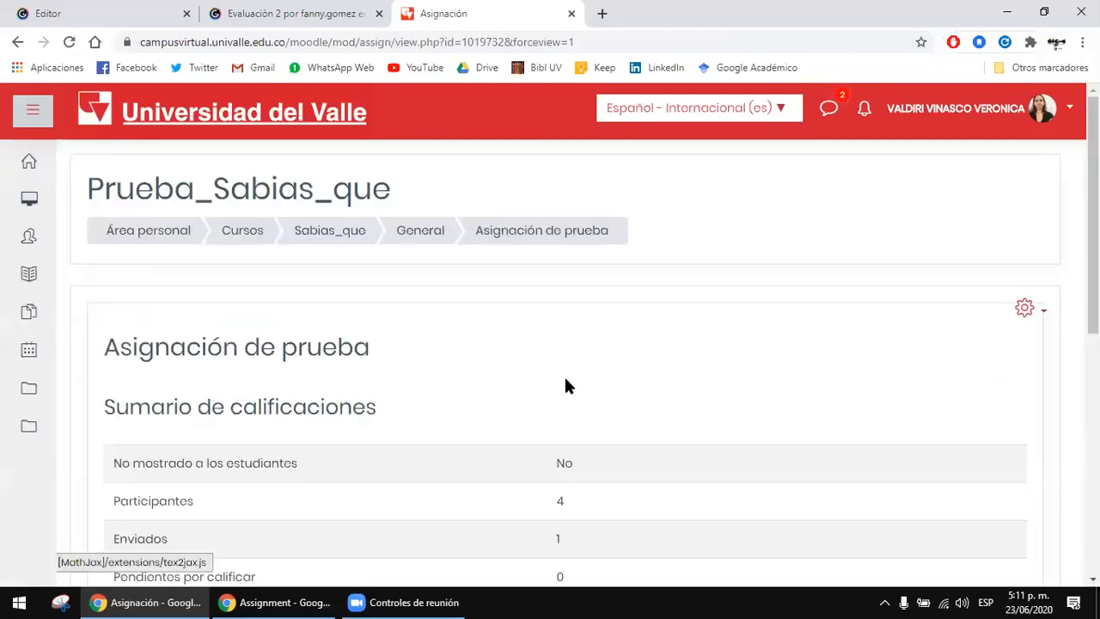
Step: Open the list of all submissions for the assignment and open the grading page of the first listed student
scroll(565, 376, down, 6)
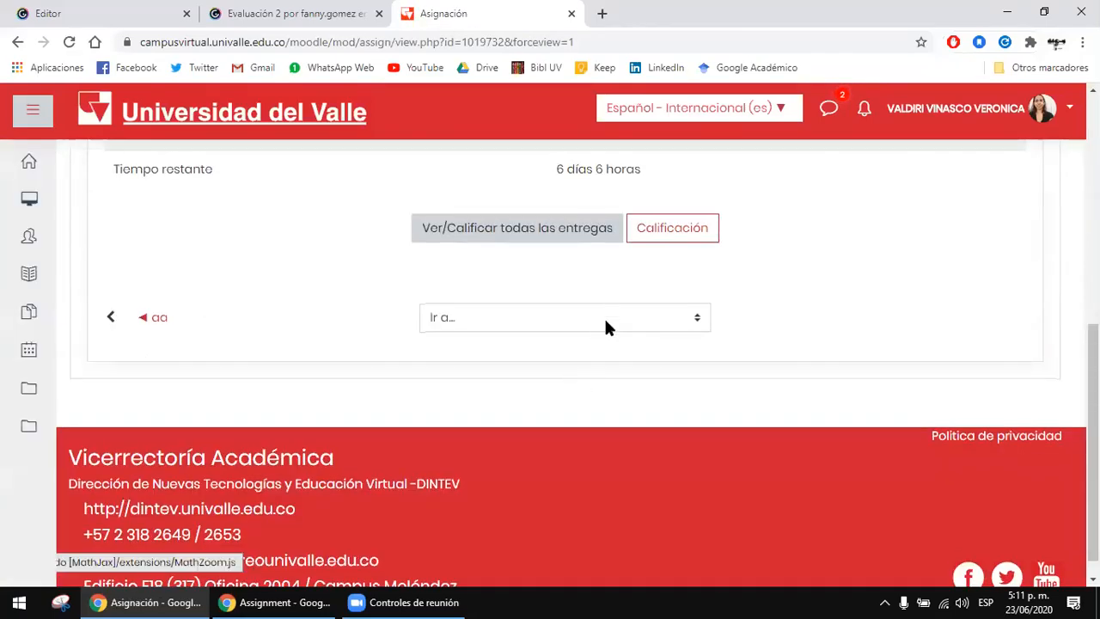
click(566, 234)
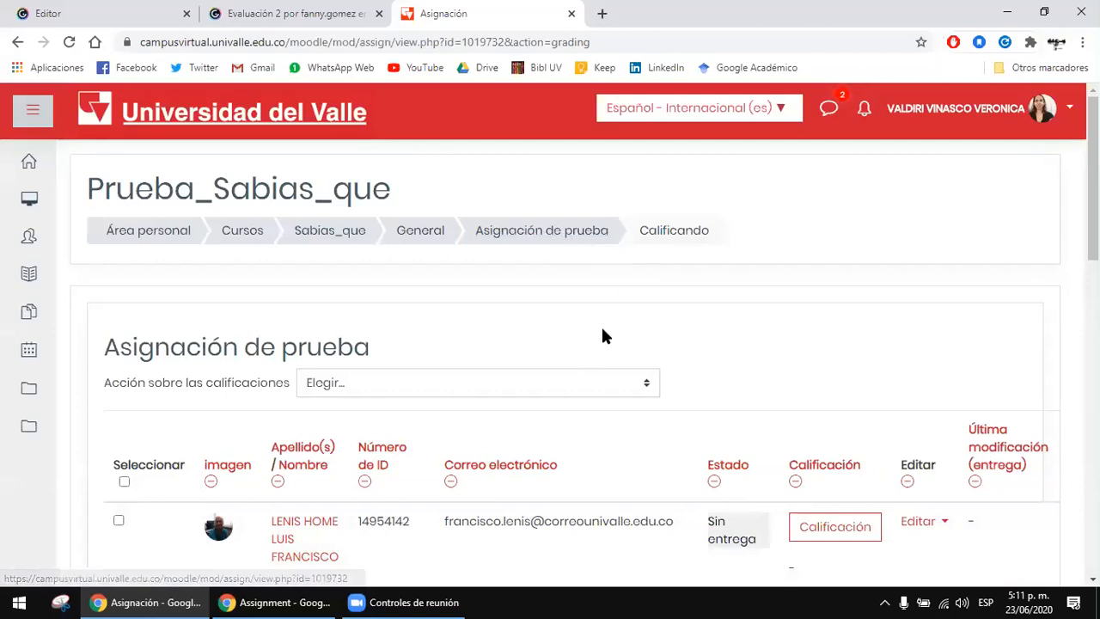
scroll(628, 318, down, 3)
scroll(656, 329, up, 1)
scroll(580, 339, down, 2)
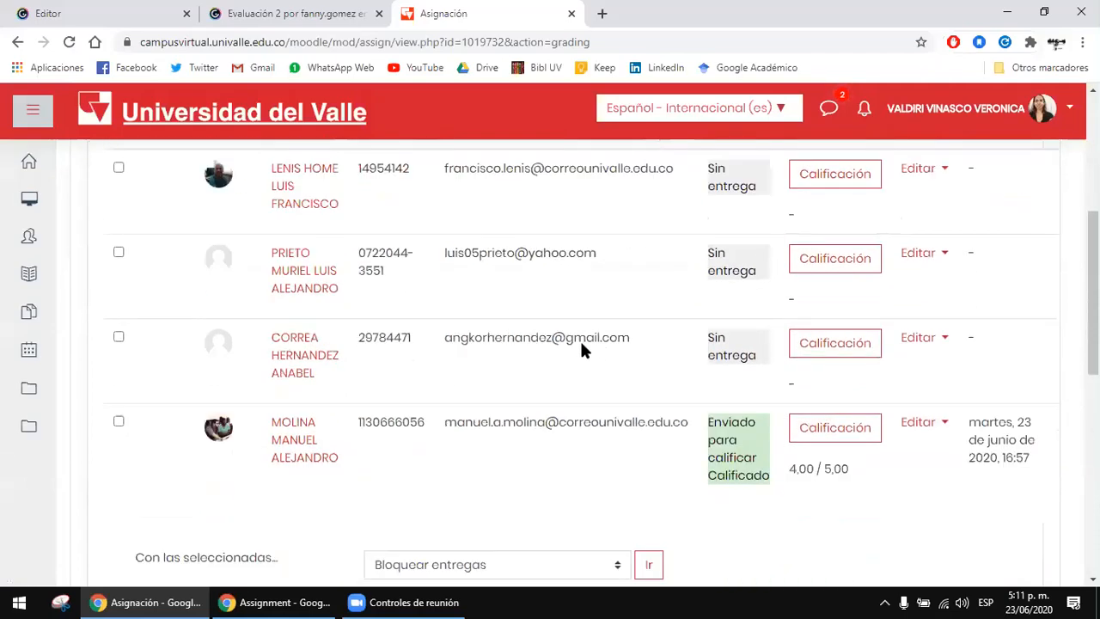
scroll(577, 324, up, 2)
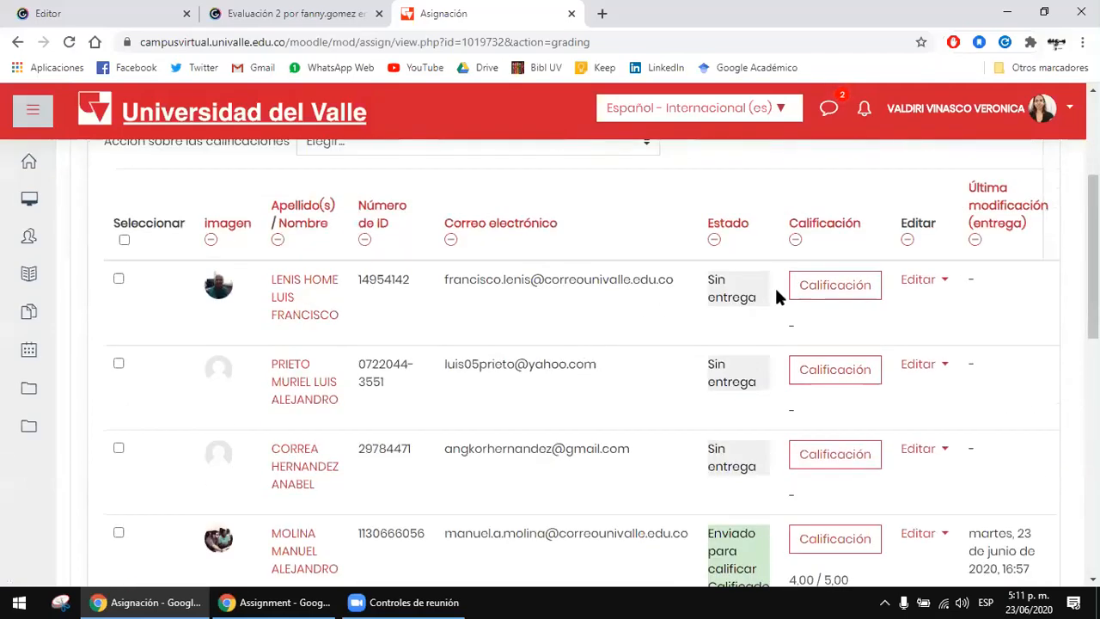
click(842, 286)
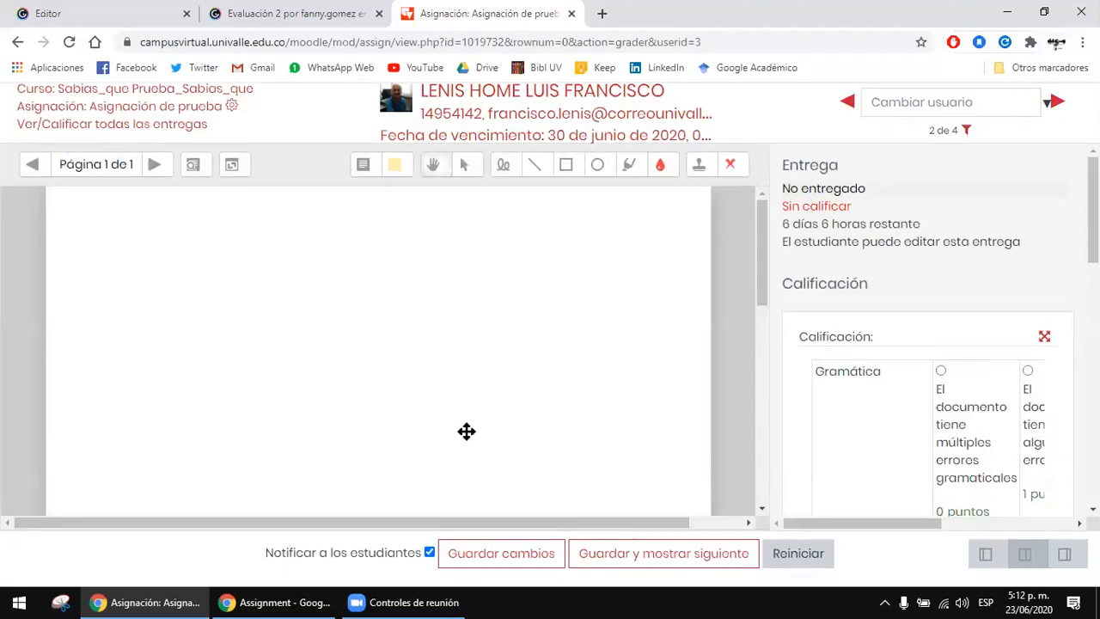
Step: Examine the rubric on the student's grading page, comparing the available layouts and returning to the side-by-side view
scroll(467, 432, down, 5)
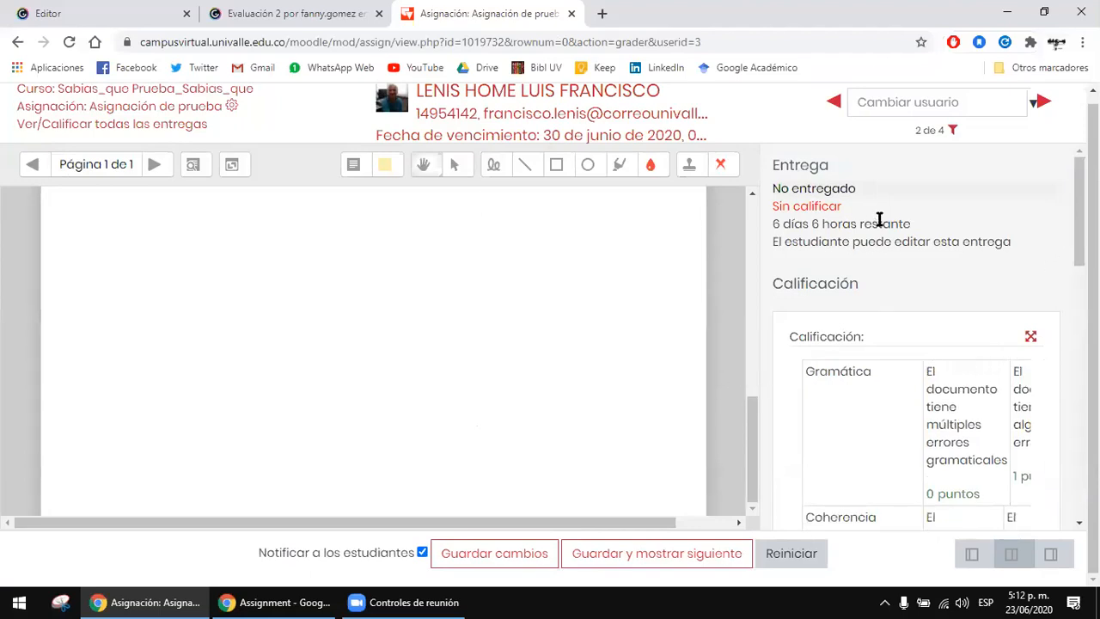
scroll(1002, 276, down, 2)
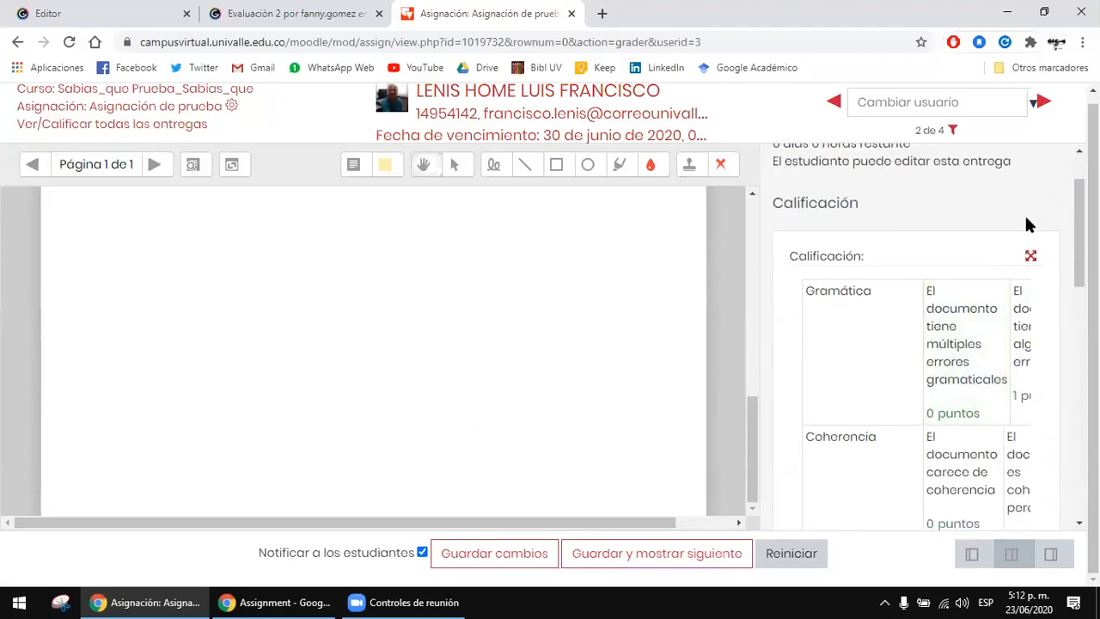
scroll(1025, 215, down, 1)
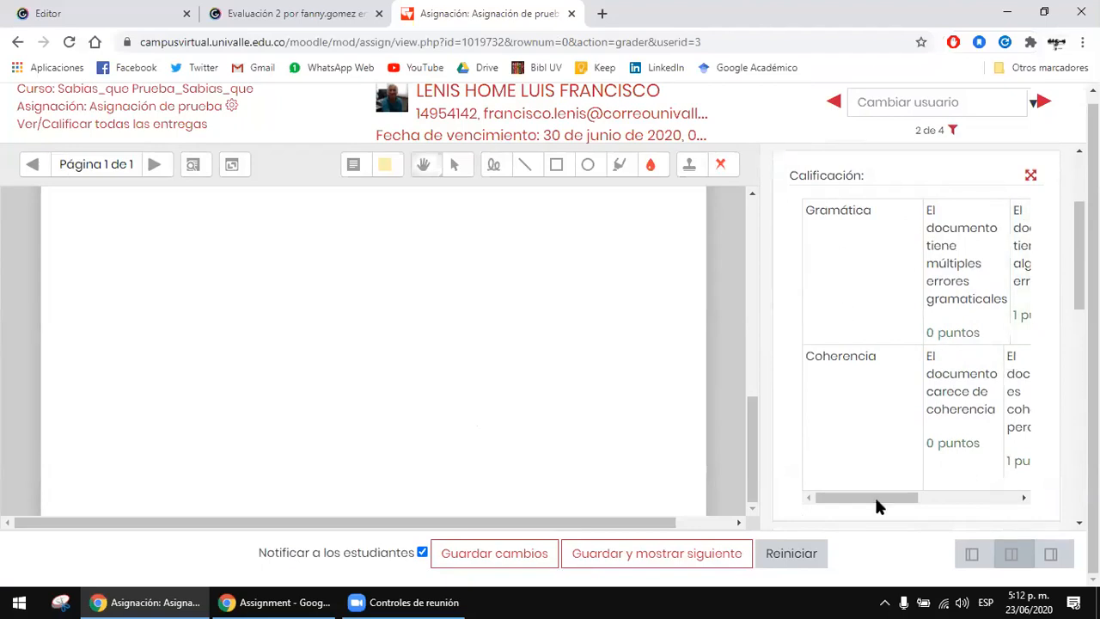
drag(877, 499, 950, 501)
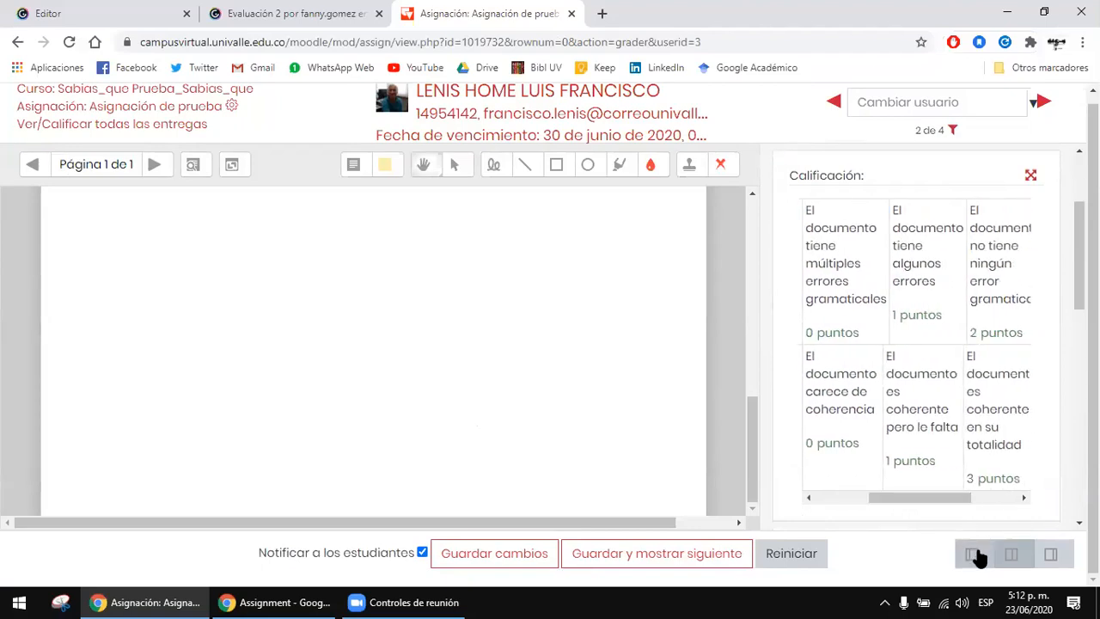
click(974, 553)
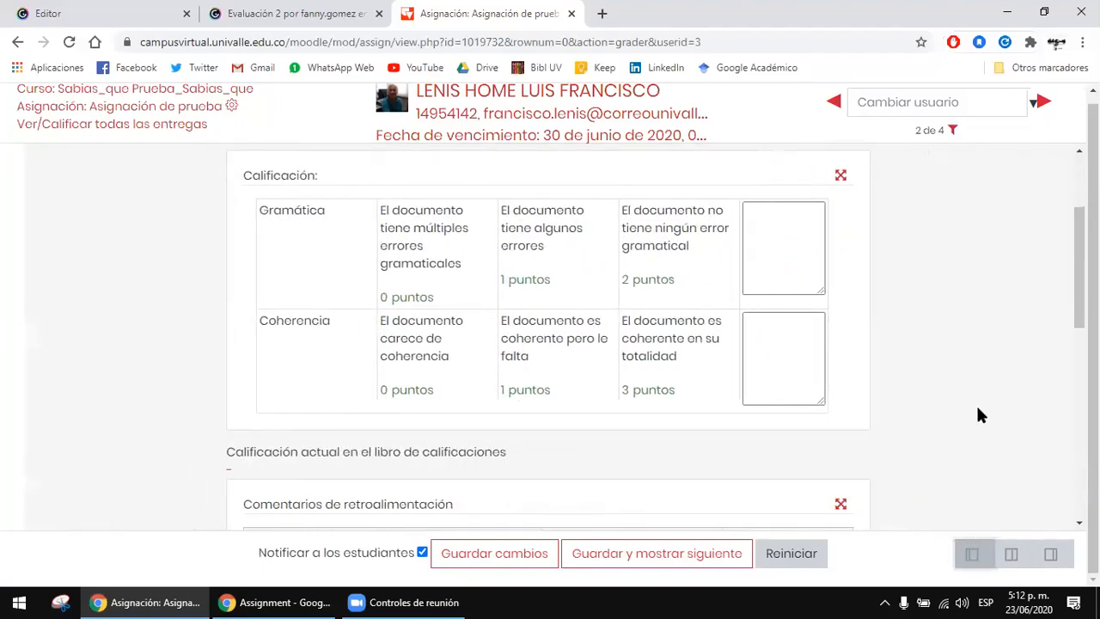
click(1012, 553)
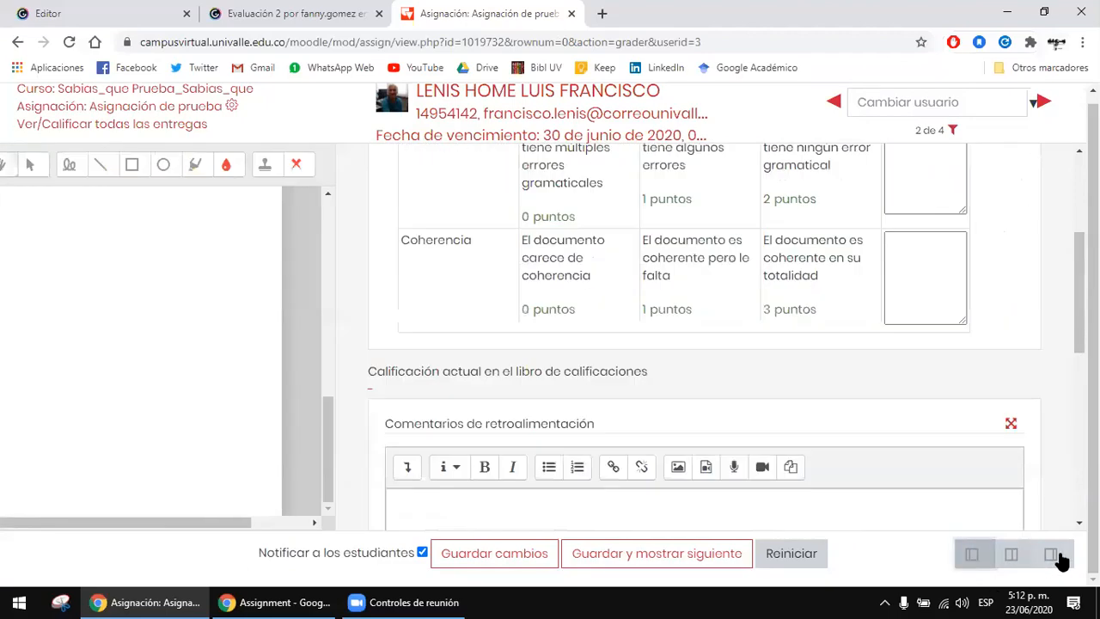
click(1059, 555)
click(1015, 543)
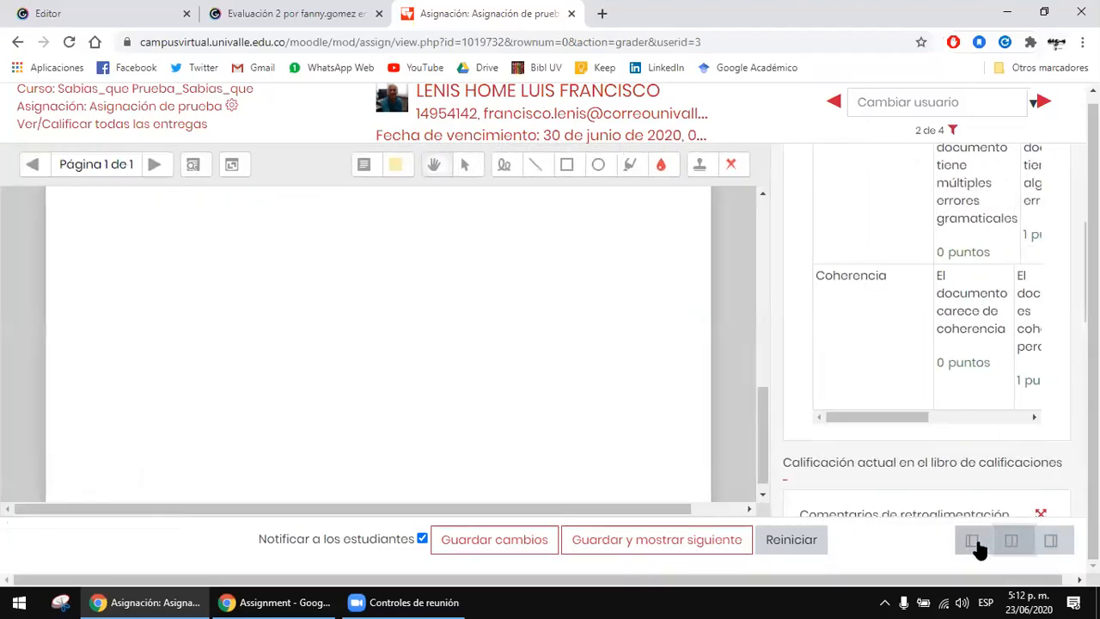
Step: Show only the grading form and select the 2-point Gramática and 3-point Coherencia levels in the rubric
click(973, 541)
scroll(894, 252, up, 5)
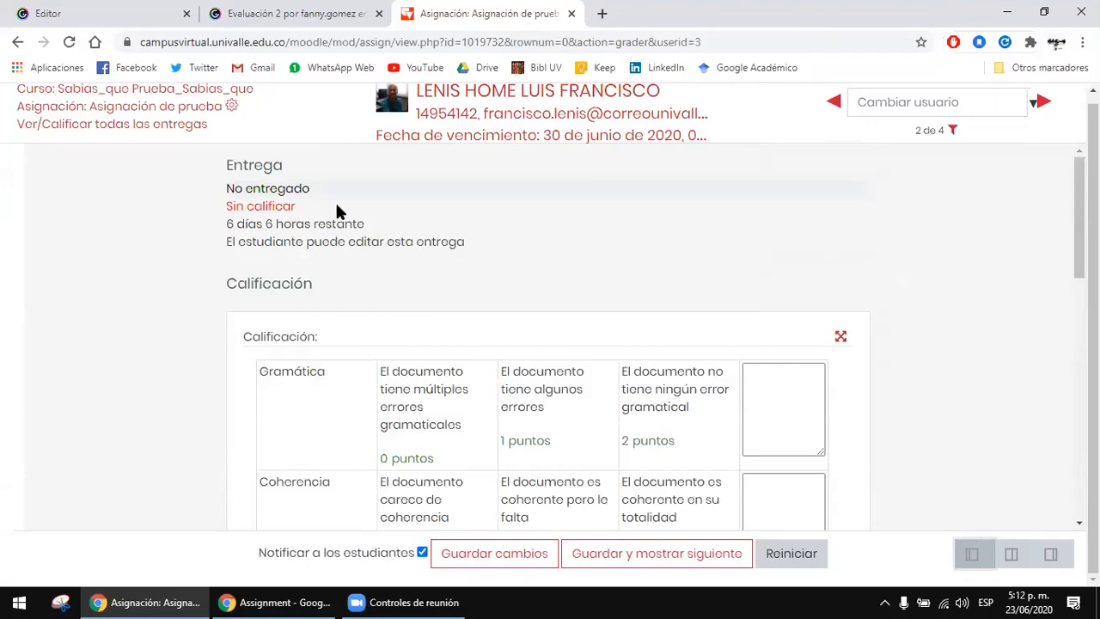
scroll(330, 202, down, 2)
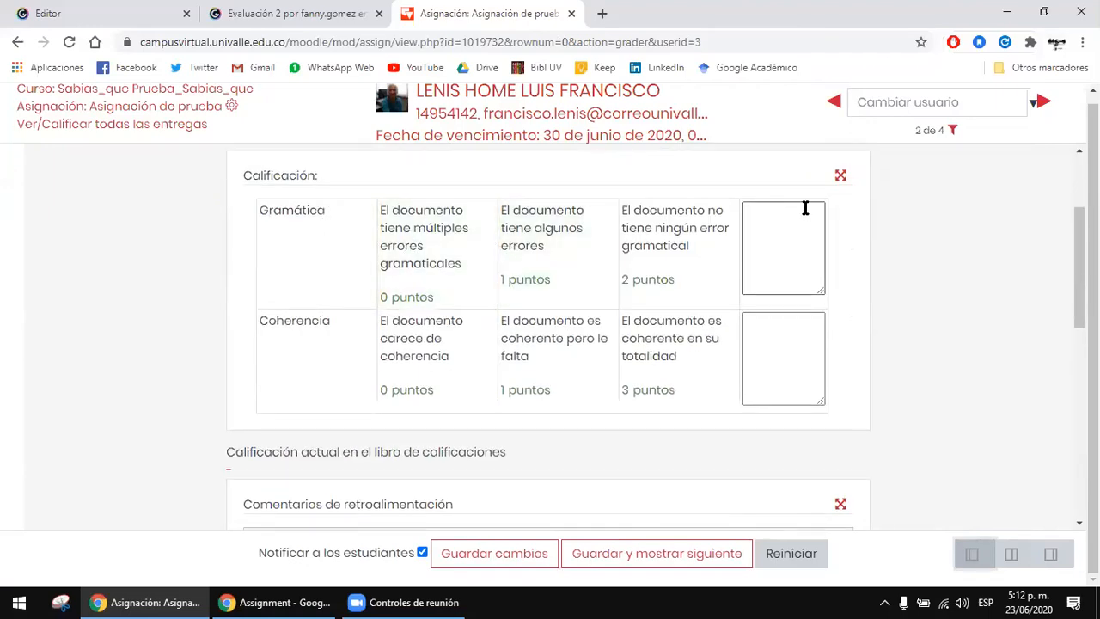
click(666, 229)
click(700, 339)
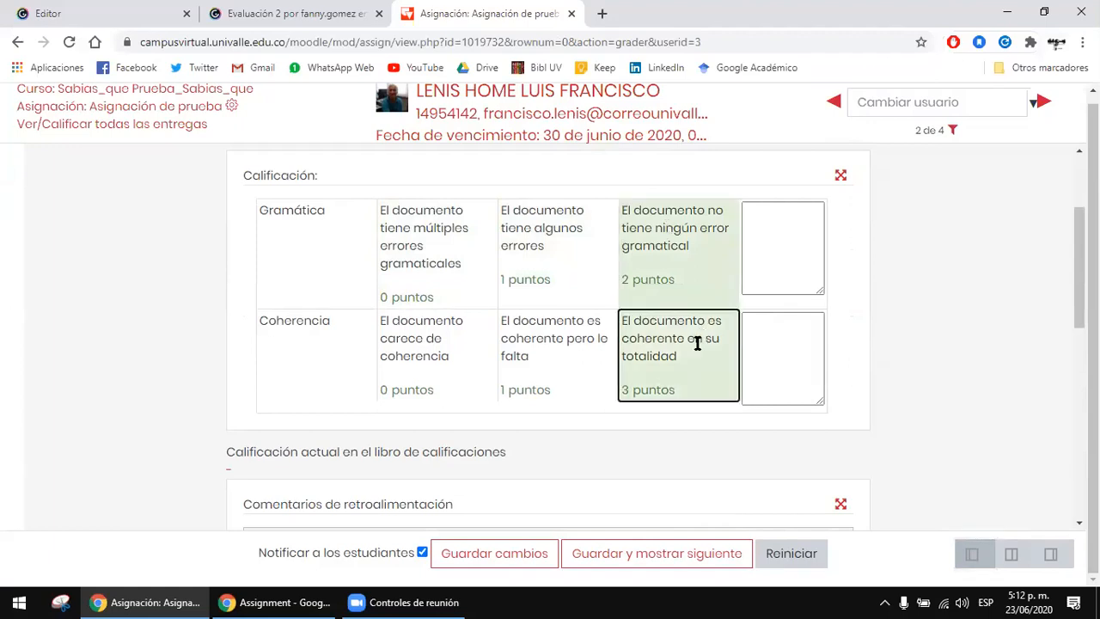
click(757, 243)
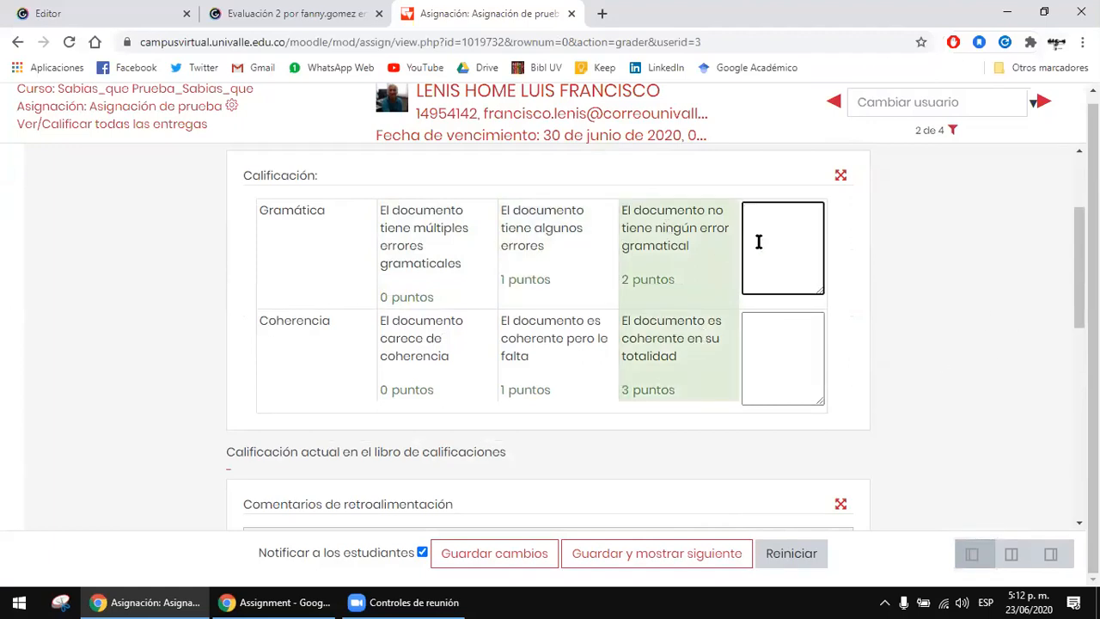
click(691, 279)
click(703, 342)
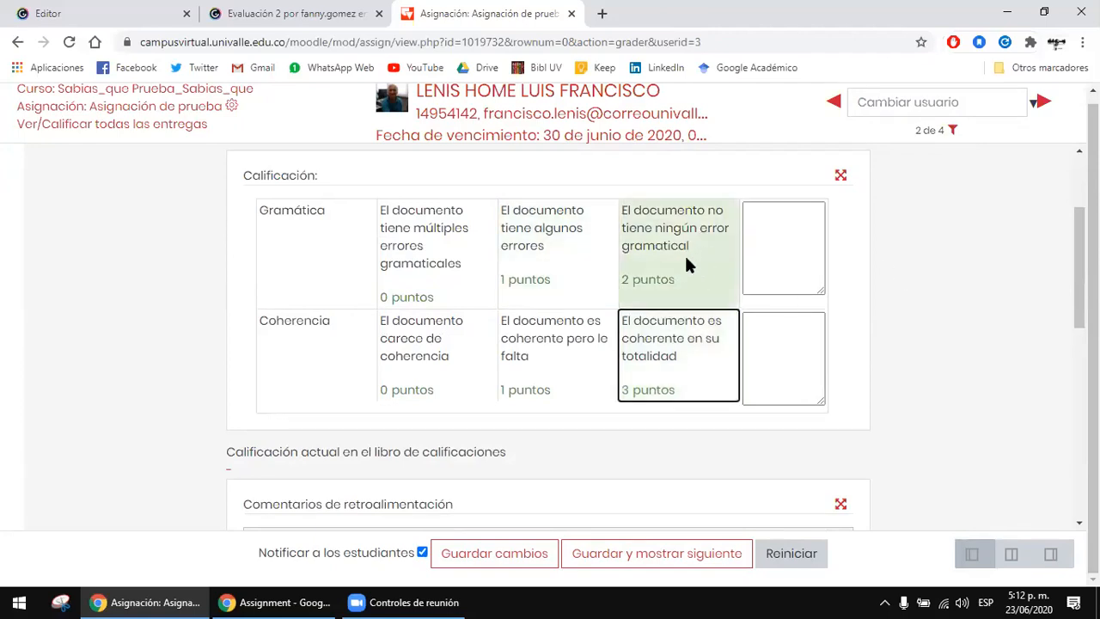
Step: Rate Gramática at 2 points and Coherencia at 1 point, and look over the feedback comments section
click(678, 231)
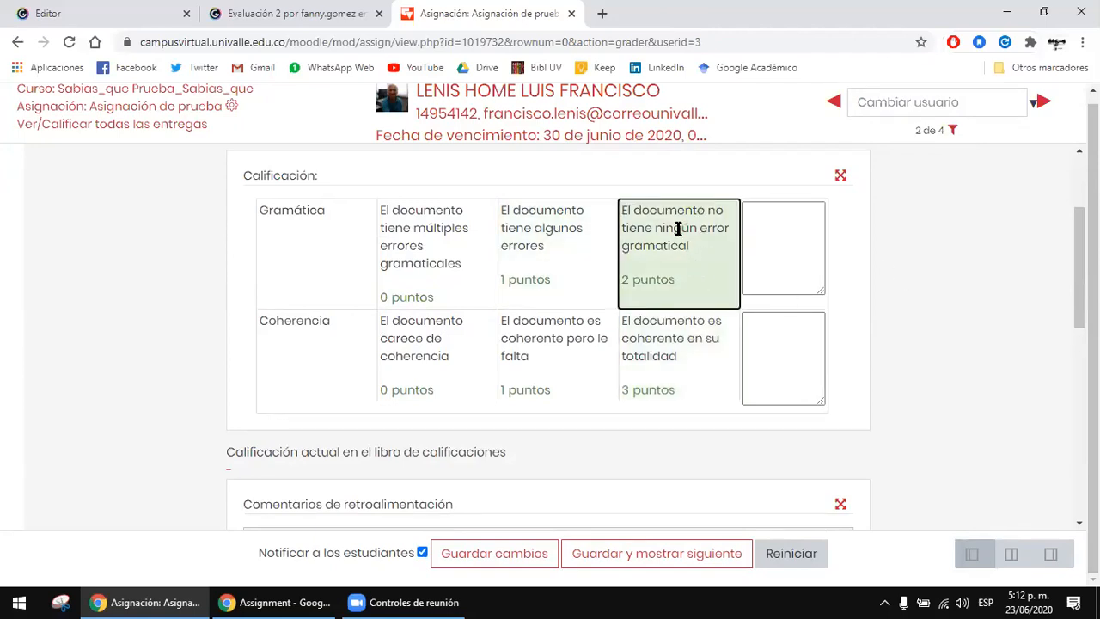
click(560, 381)
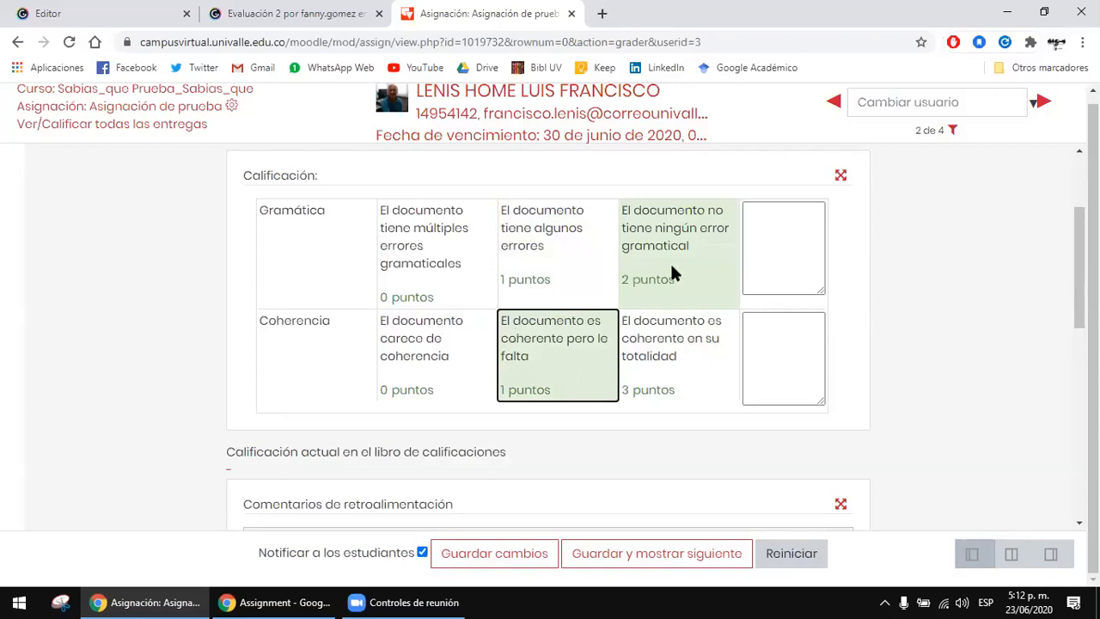
scroll(674, 271, down, 1)
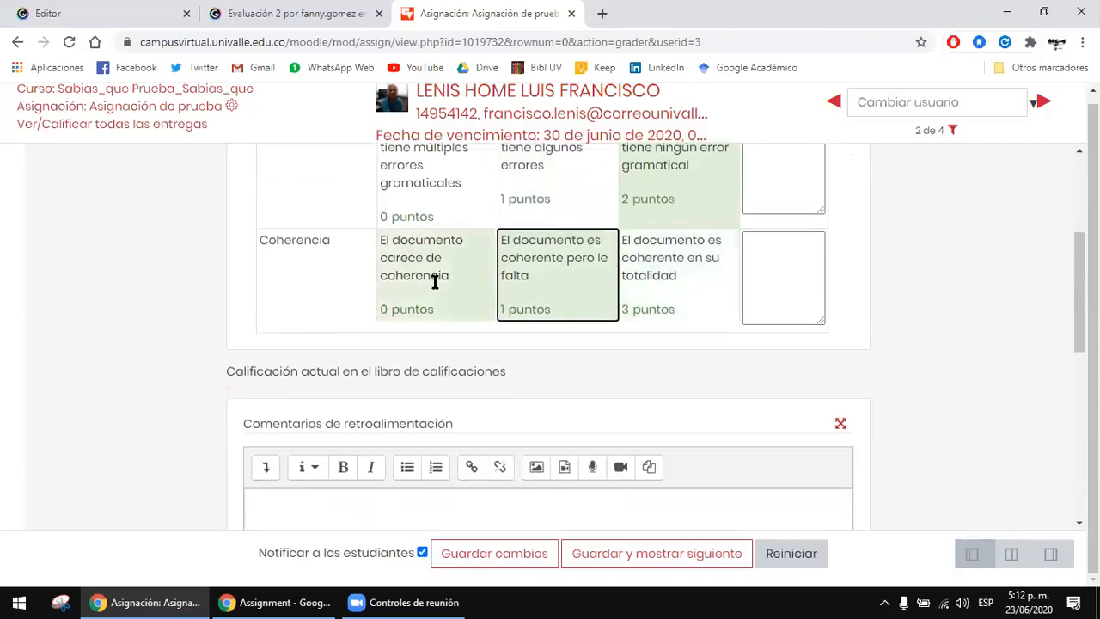
scroll(516, 256, down, 2)
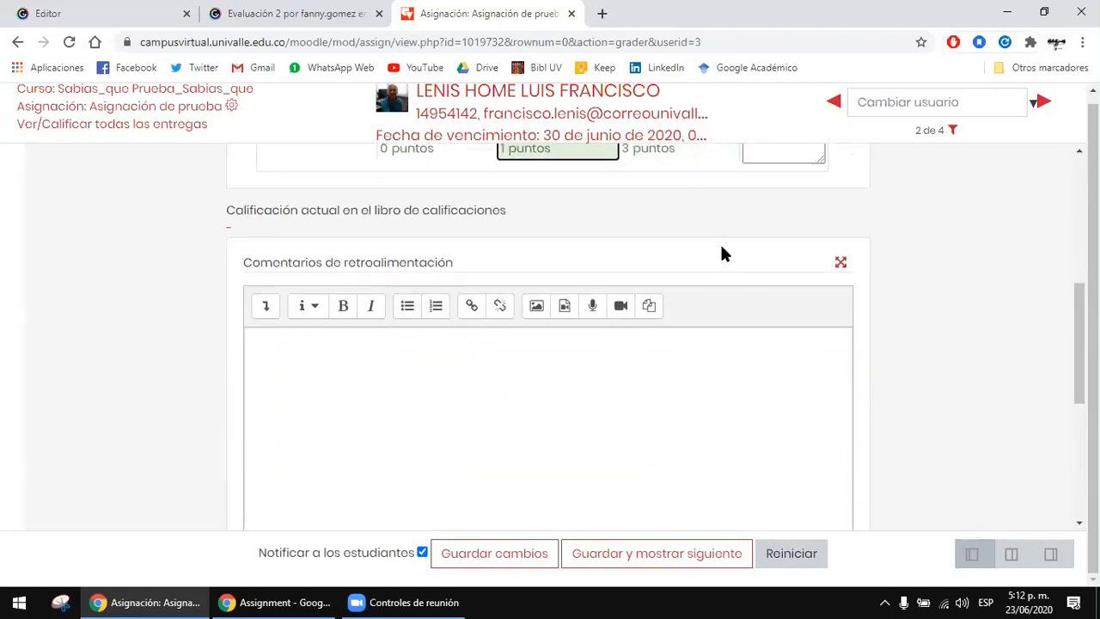
scroll(722, 253, down, 2)
click(573, 248)
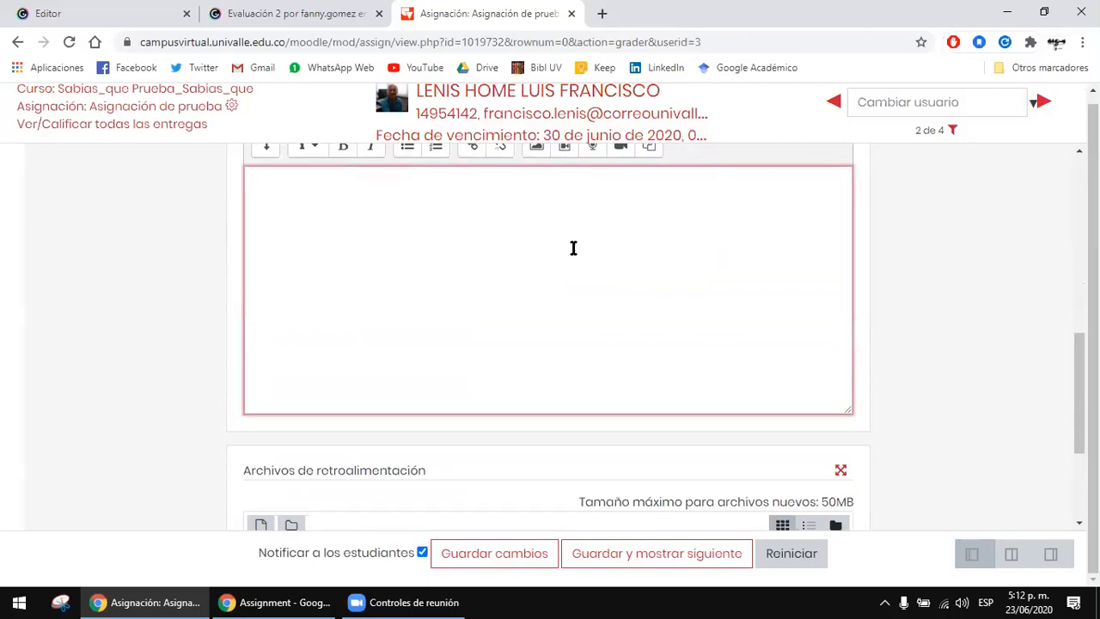
scroll(844, 298, down, 1)
scroll(688, 256, up, 3)
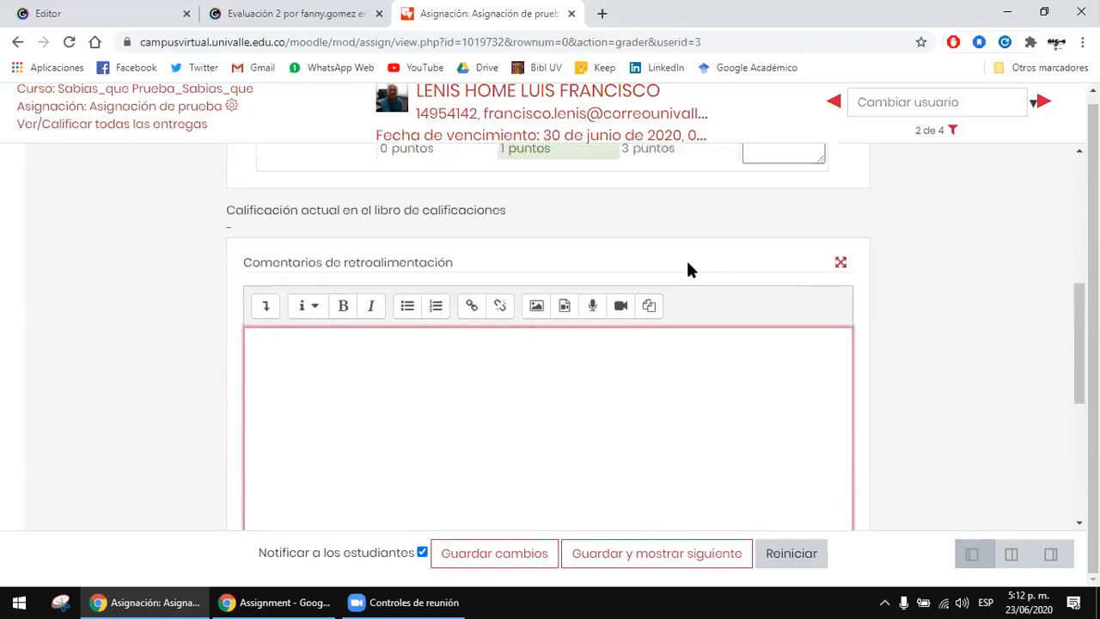
scroll(688, 269, up, 2)
Step: Rate both Gramática and Coherencia at 0 points and look over the rest of the grading form
click(462, 241)
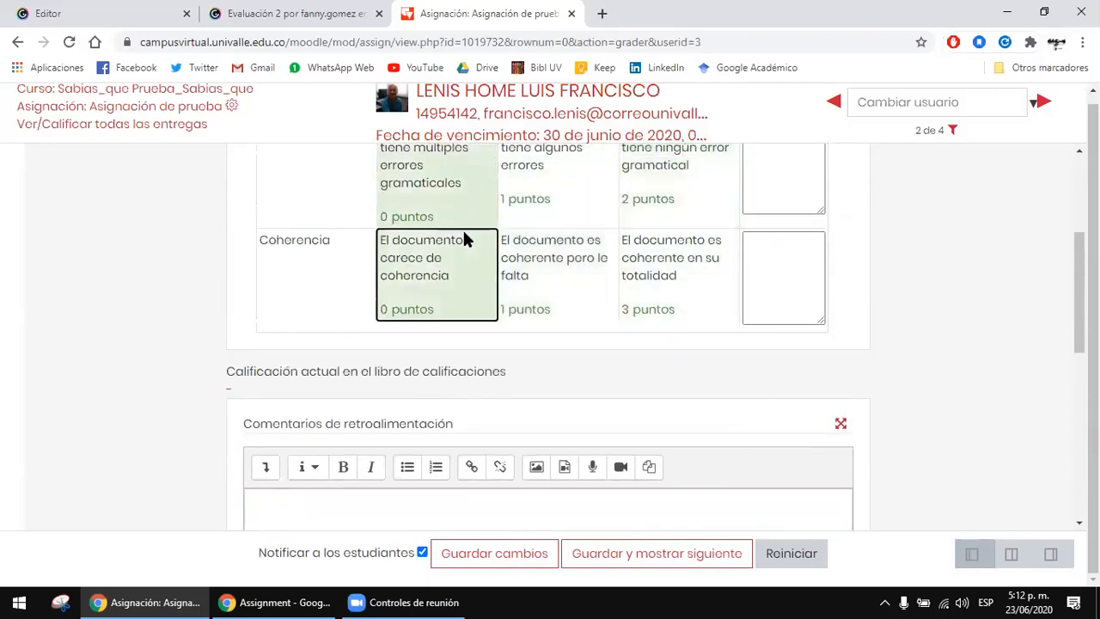
scroll(452, 295, up, 1)
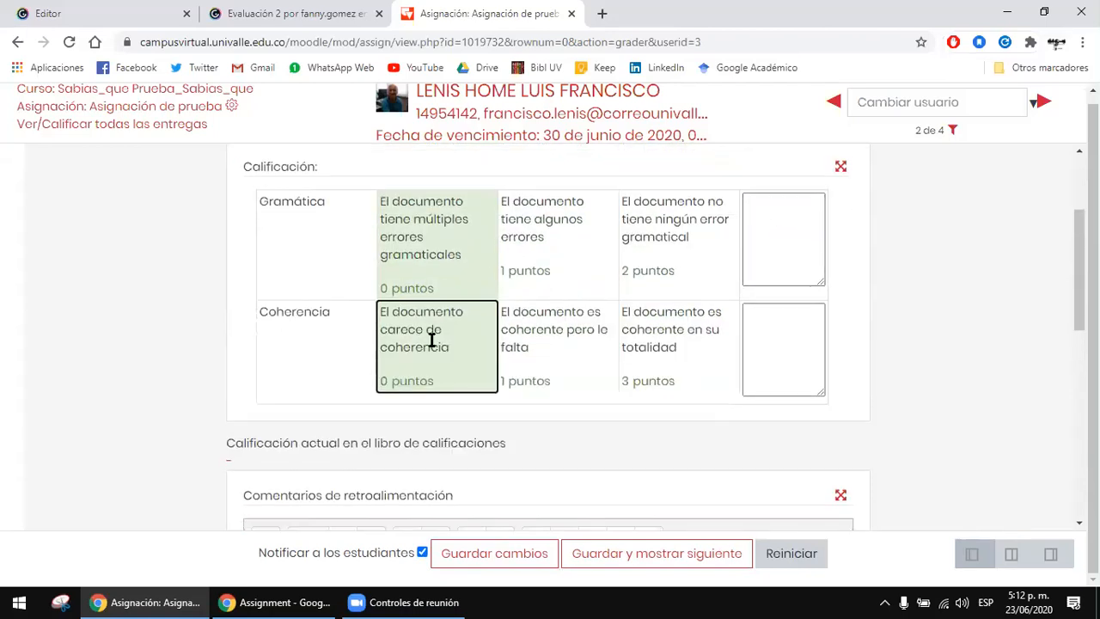
scroll(920, 368, down, 1)
scroll(485, 304, down, 4)
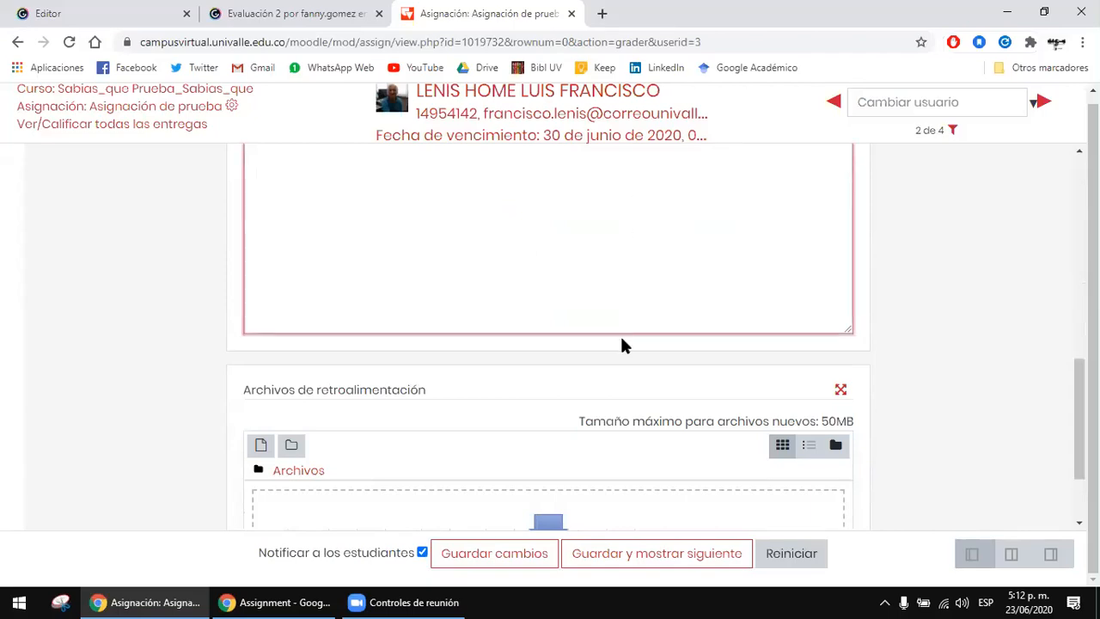
scroll(623, 351, up, 5)
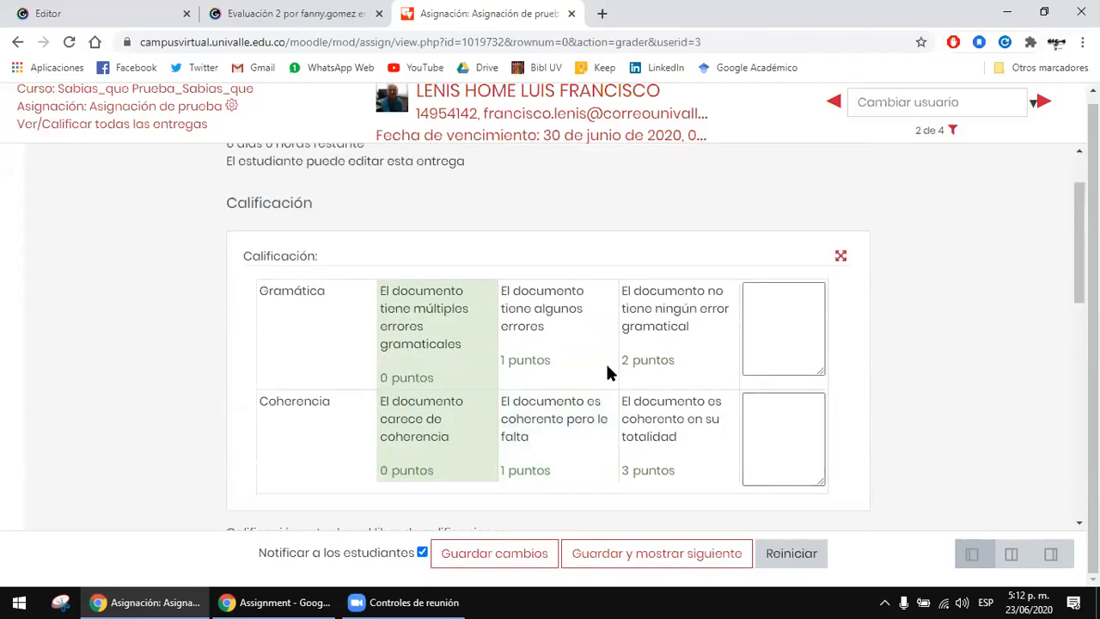
scroll(893, 294, down, 2)
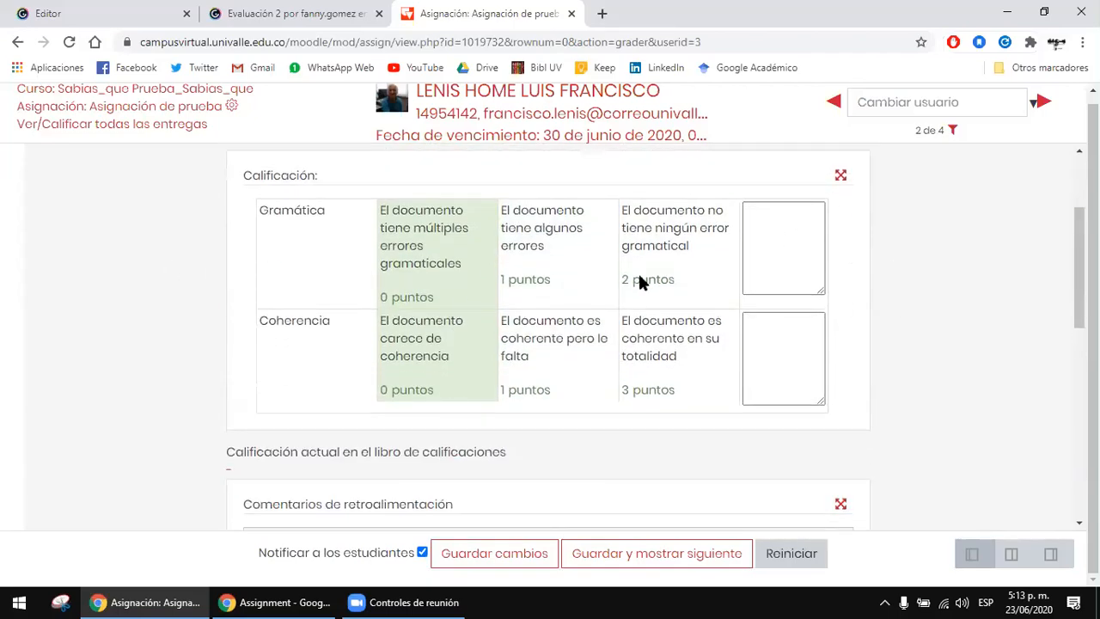
click(638, 274)
scroll(710, 270, down, 2)
scroll(718, 270, down, 3)
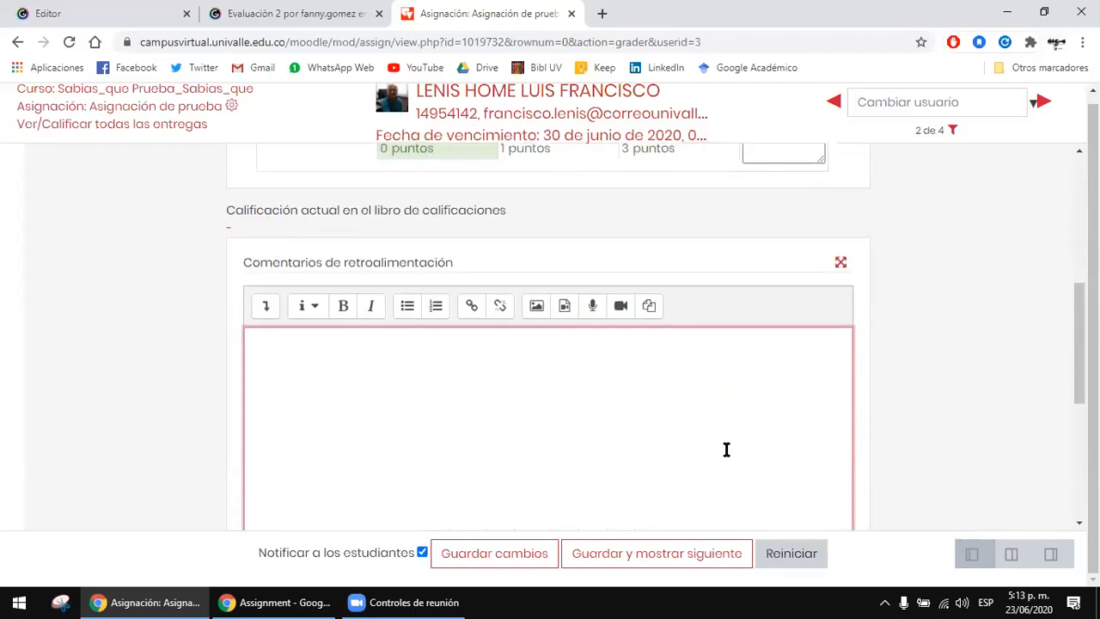
scroll(727, 449, up, 5)
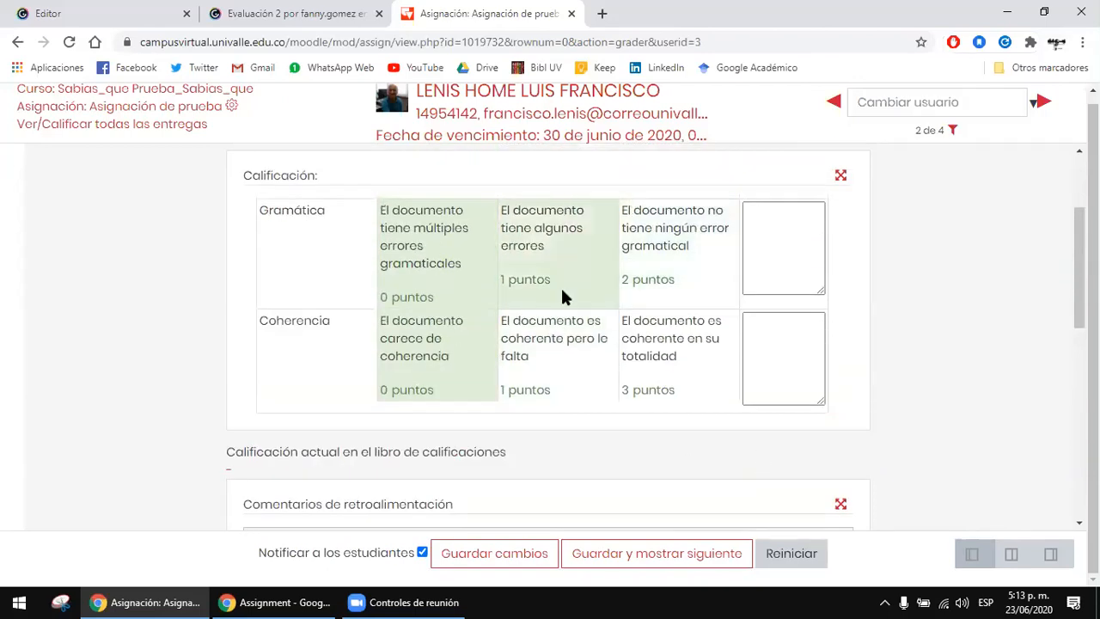
Step: Set the student's rubric rating to 2 points for Gramática and 3 points for Coherencia
click(684, 289)
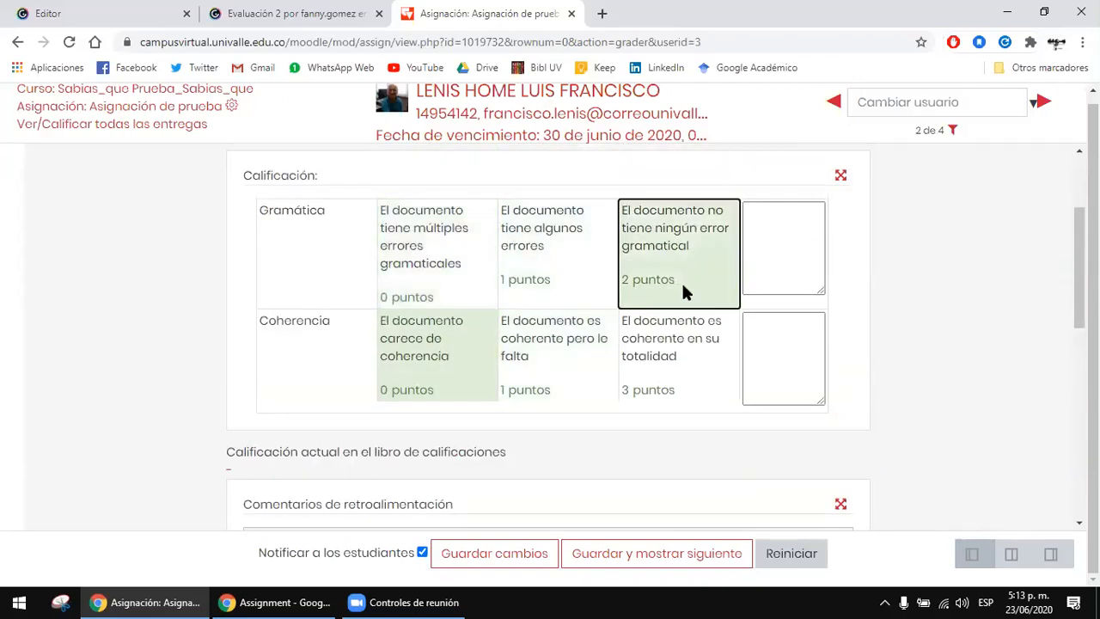
scroll(667, 243, down, 4)
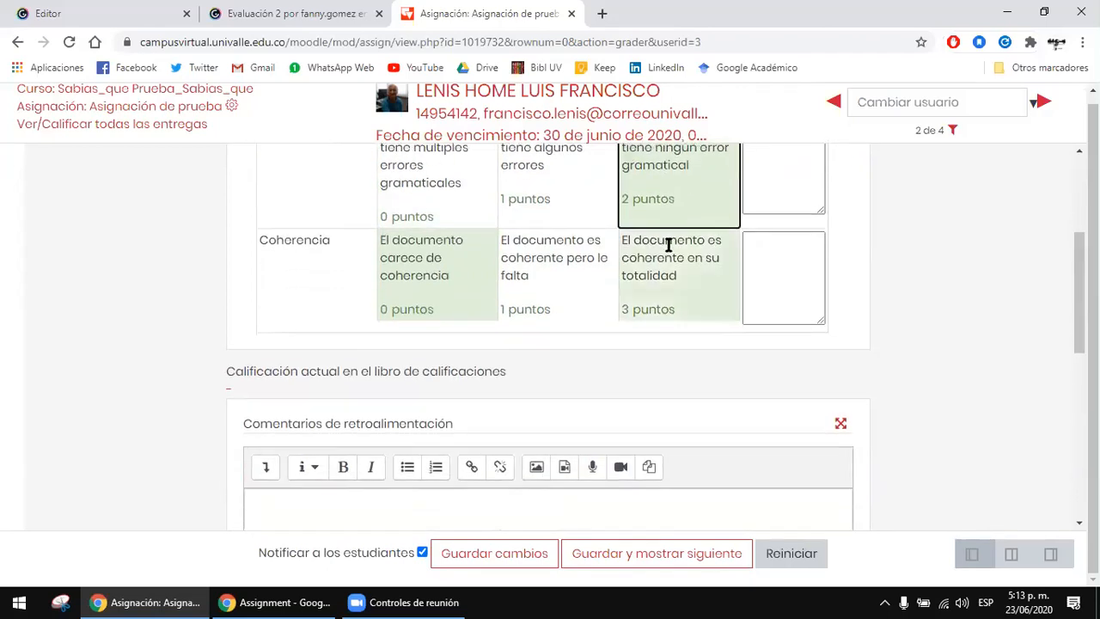
scroll(650, 324, up, 2)
click(678, 218)
scroll(717, 341, up, 1)
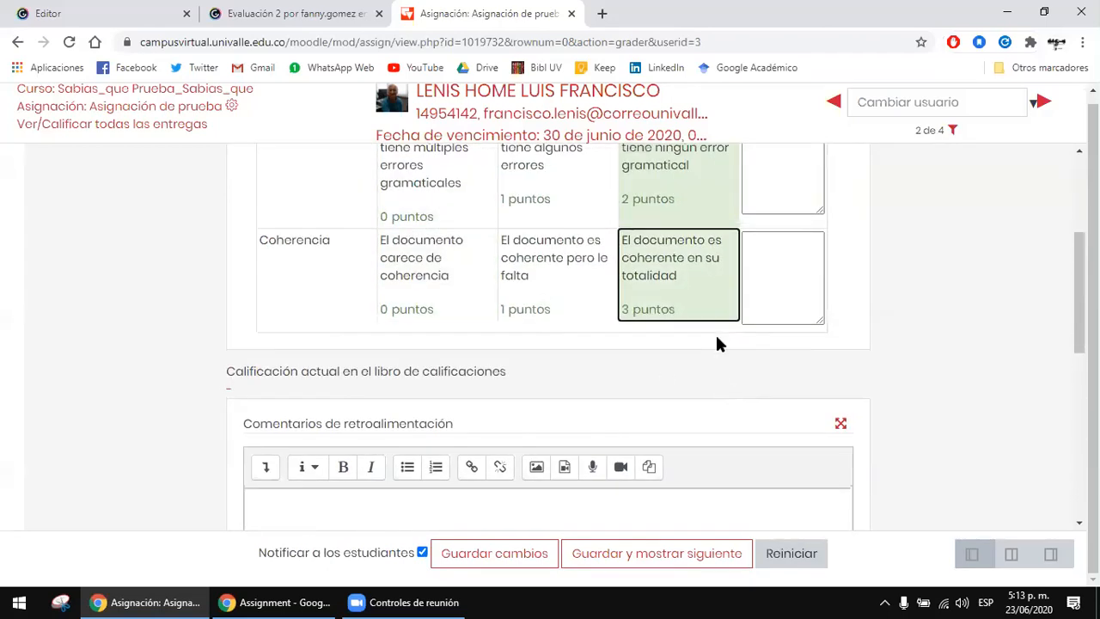
Step: Save the student's rubric grade without adding feedback comments or files, keeping student notification enabled
scroll(690, 249, down, 2)
scroll(690, 249, down, 3)
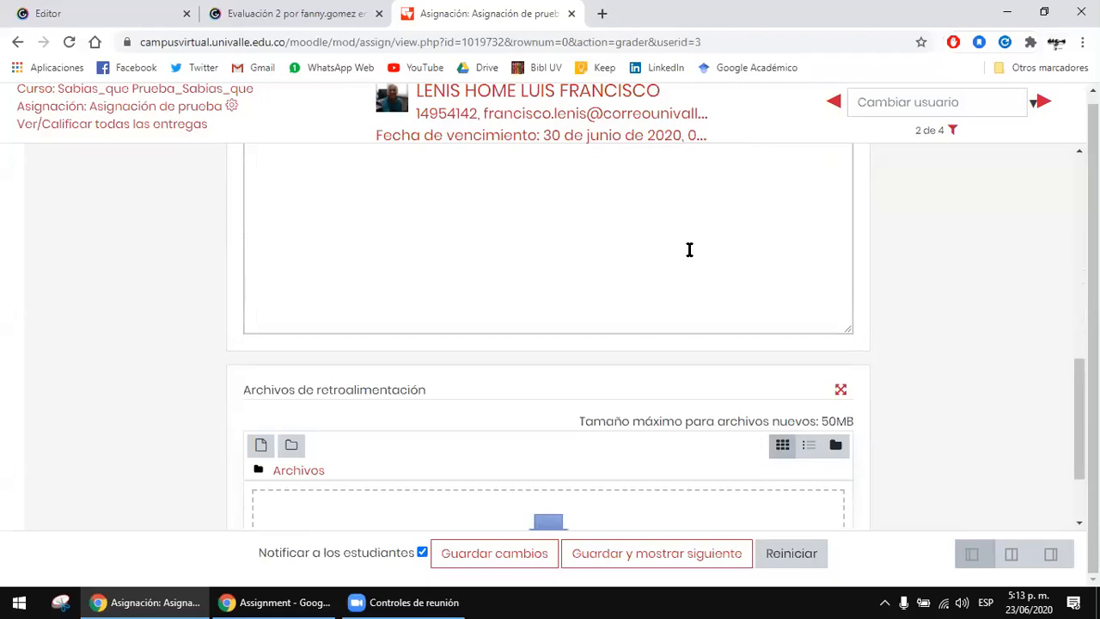
scroll(689, 249, down, 2)
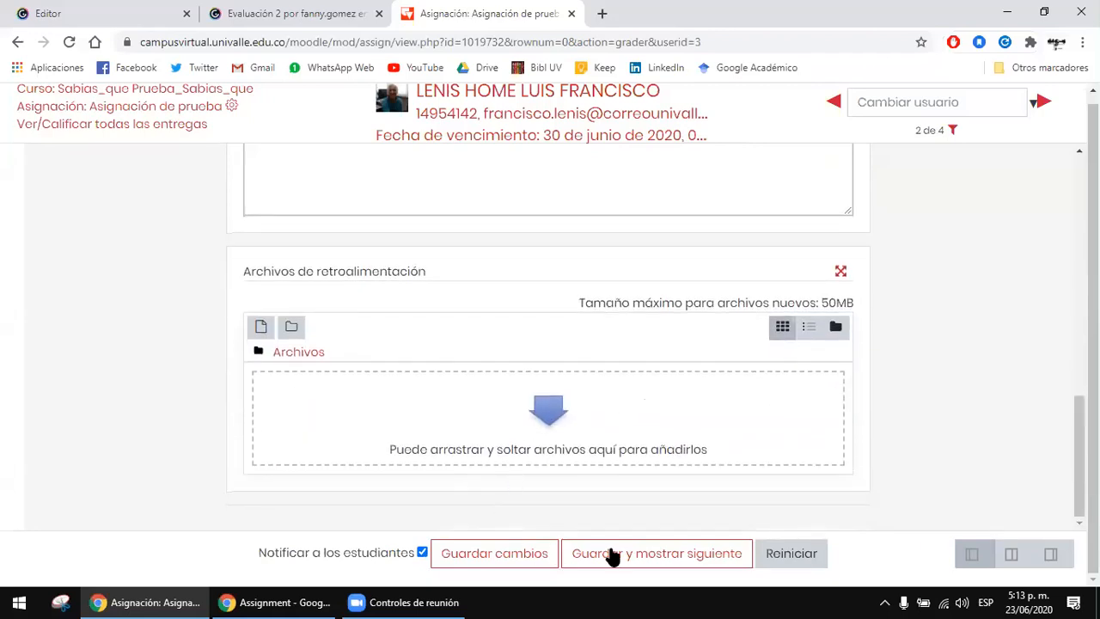
click(542, 554)
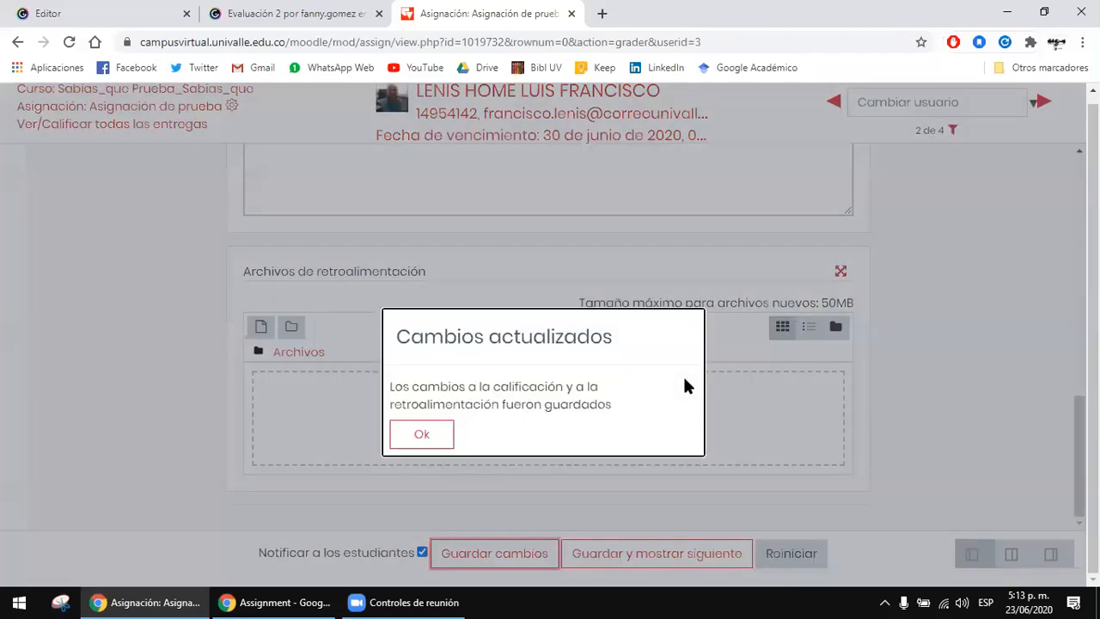
click(422, 436)
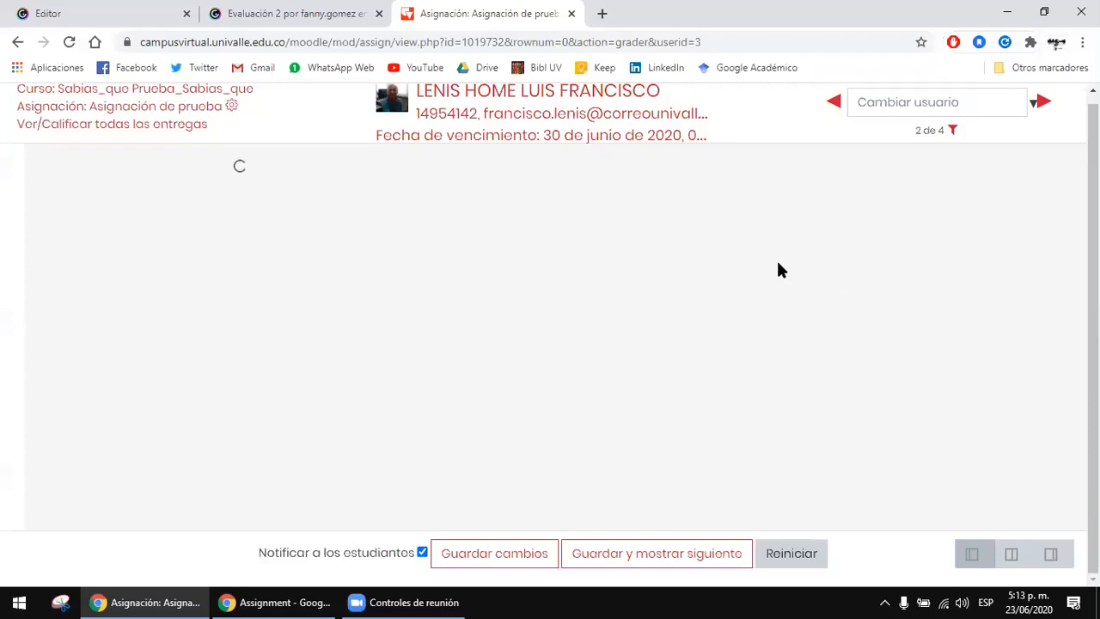
Step: Return to the list of all submissions and check the grade of the student just assessed
click(156, 129)
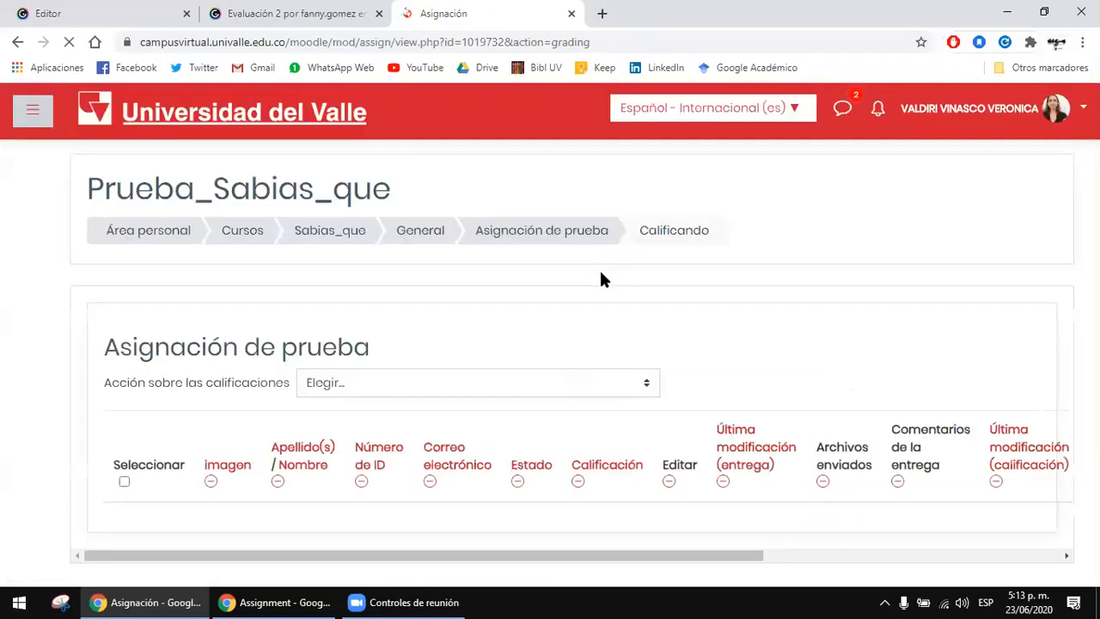
scroll(567, 241, down, 2)
scroll(557, 246, down, 1)
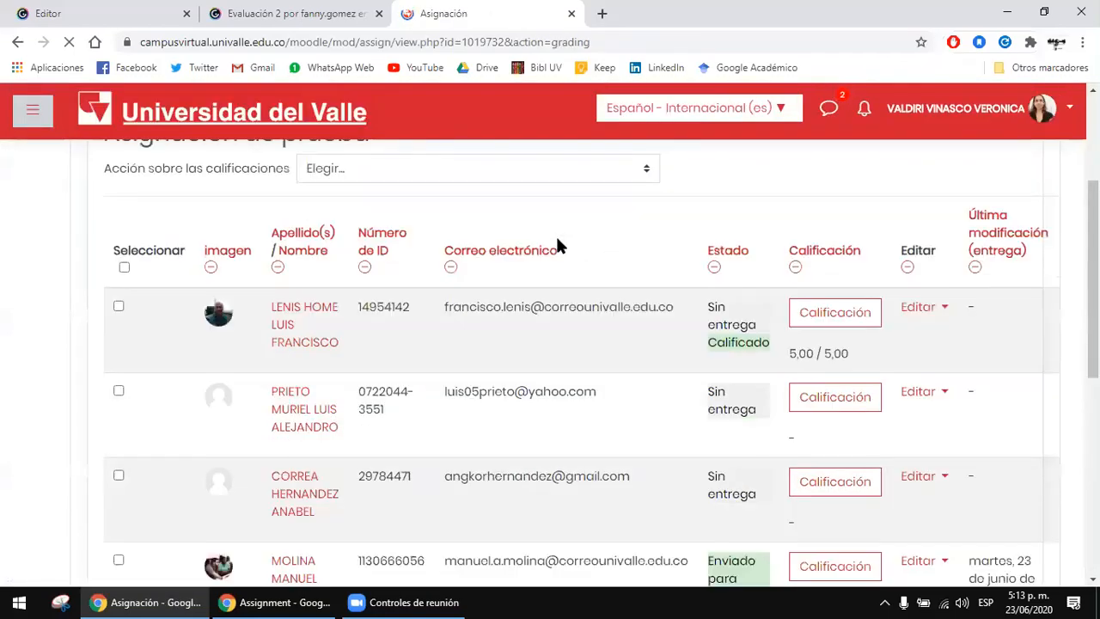
drag(816, 355, 846, 359)
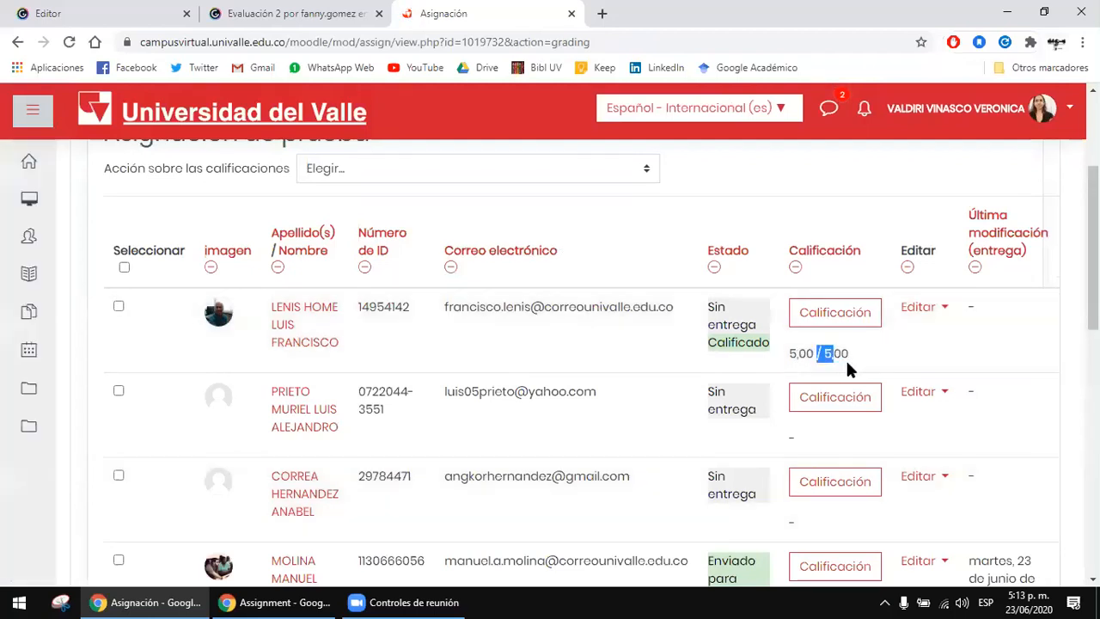
click(839, 356)
scroll(867, 360, down, 1)
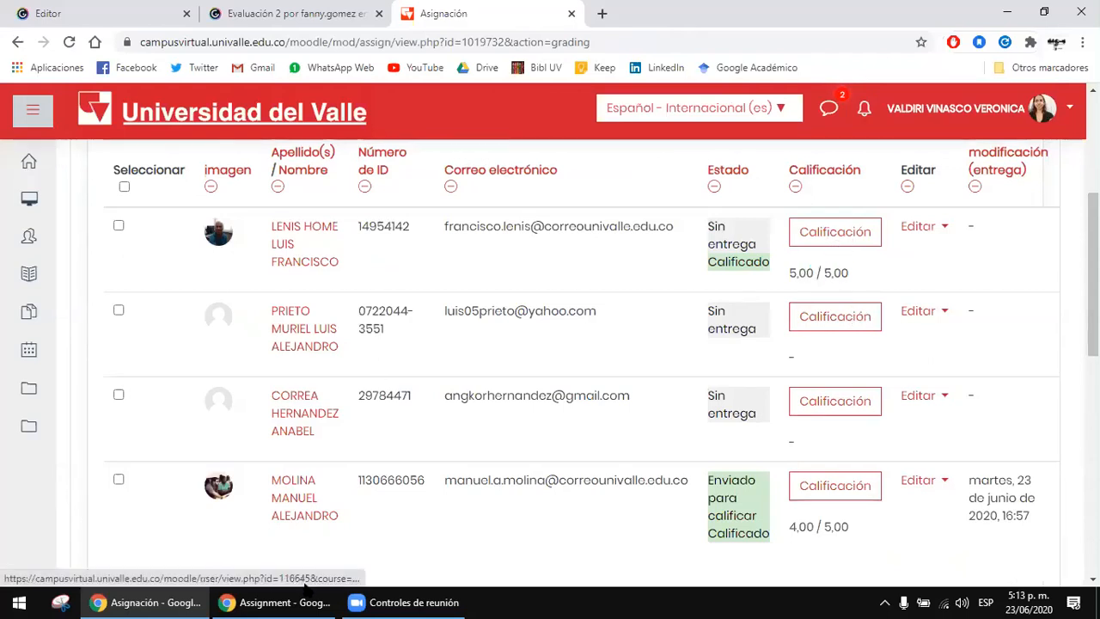
Step: Switch to the student's browser window and reload the assignment page to view its submission status
click(277, 602)
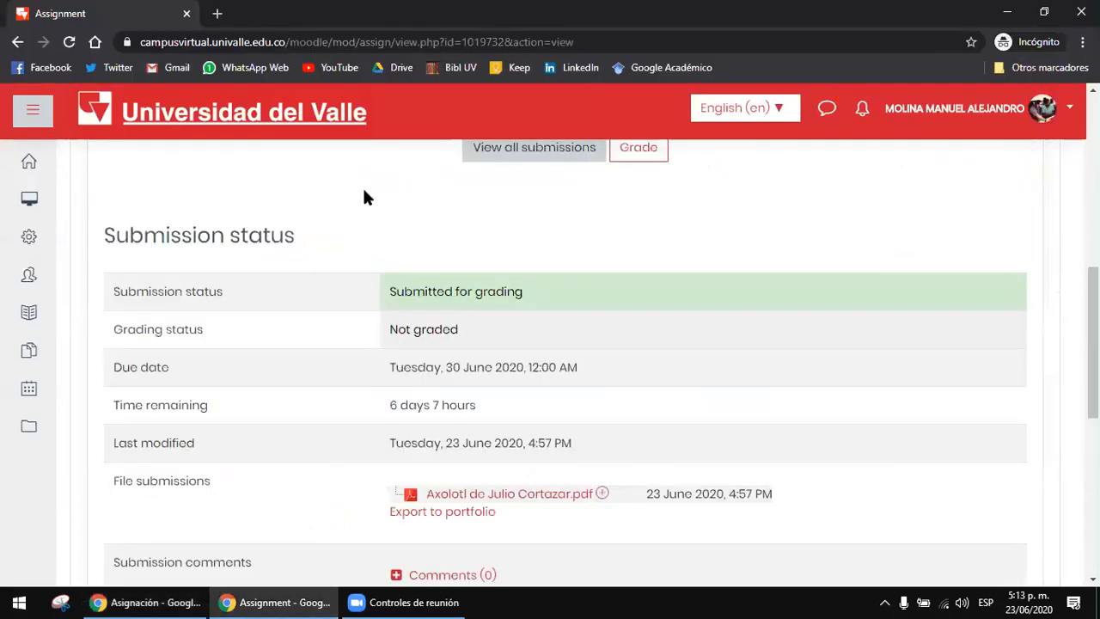
click(71, 43)
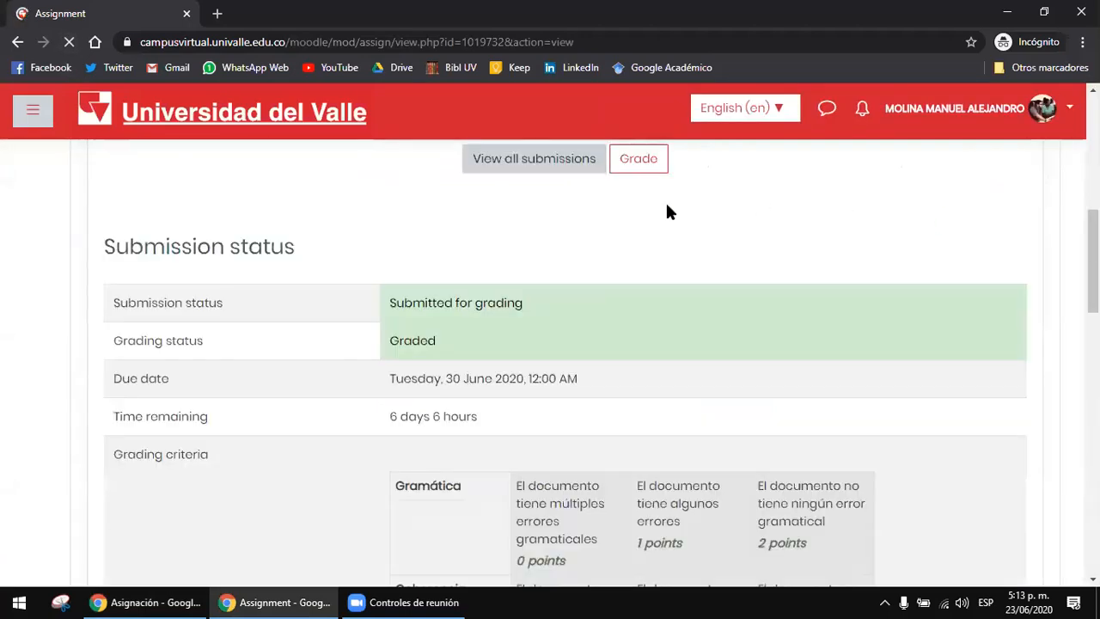
scroll(576, 245, down, 1)
scroll(499, 307, down, 2)
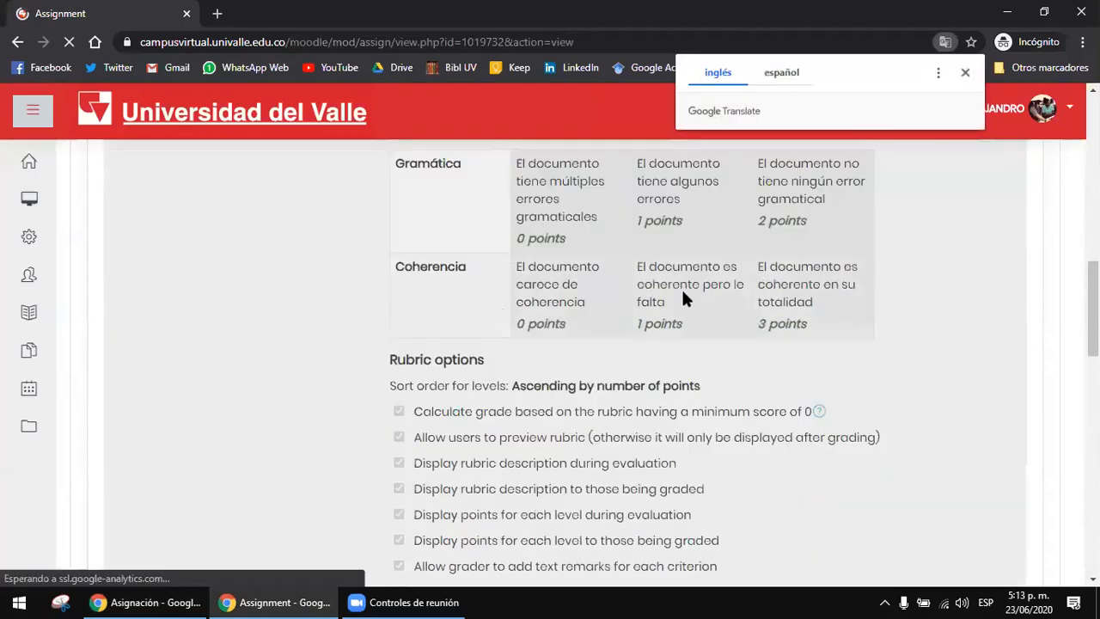
Step: Examine the Gramática and Coherencia levels in the student's grading criteria and return to the teacher's submissions list
scroll(684, 296, up, 3)
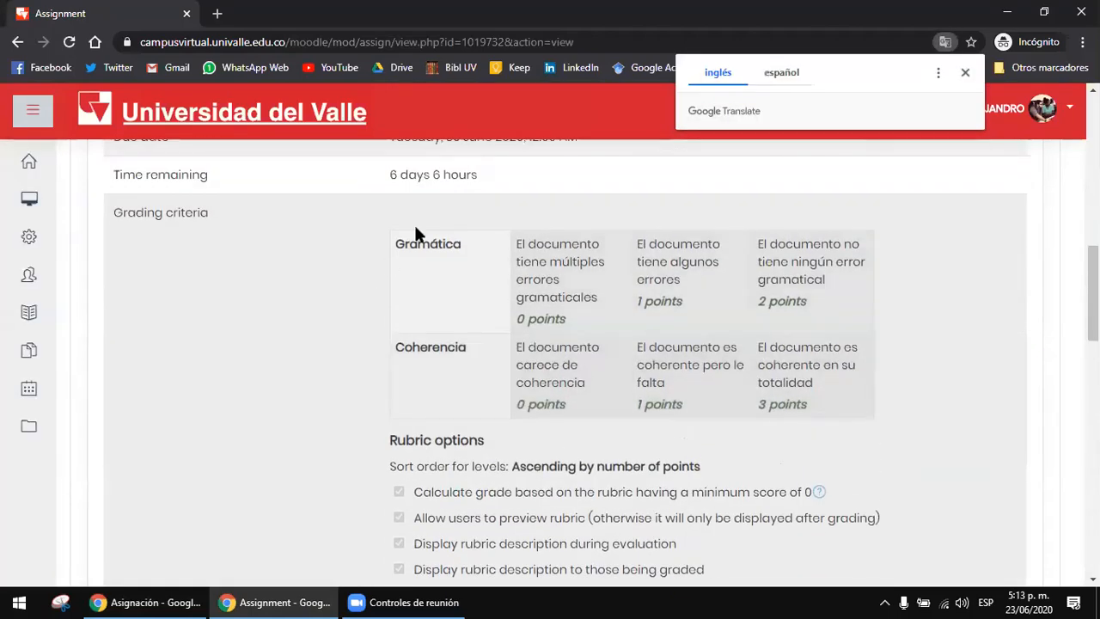
scroll(320, 297, down, 1)
scroll(776, 300, down, 1)
drag(559, 246, 712, 299)
click(712, 293)
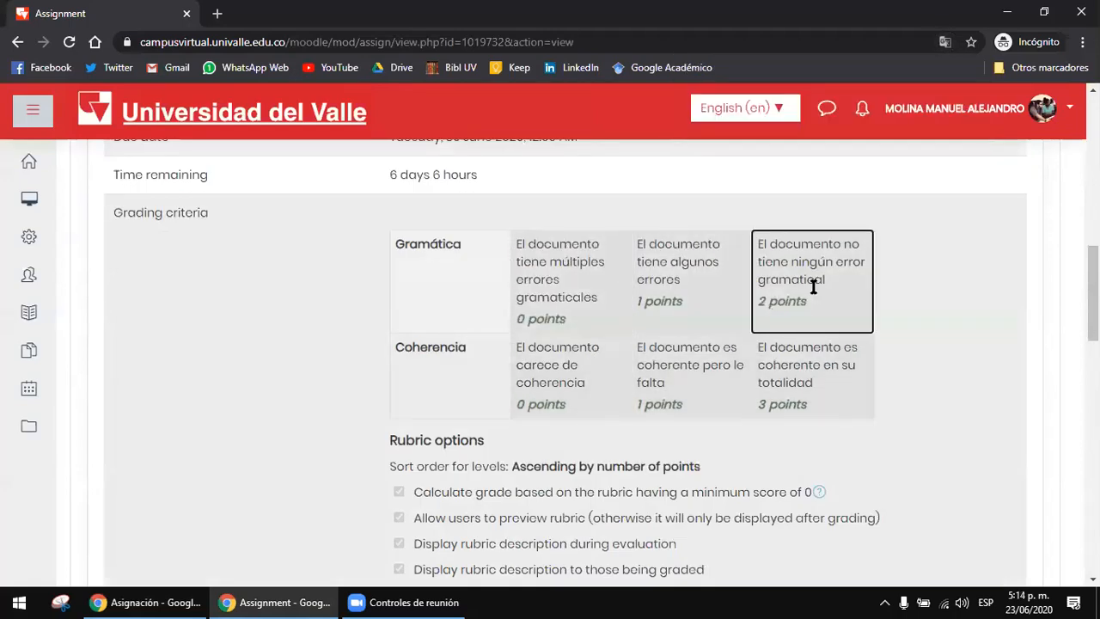
scroll(814, 287, down, 1)
click(146, 602)
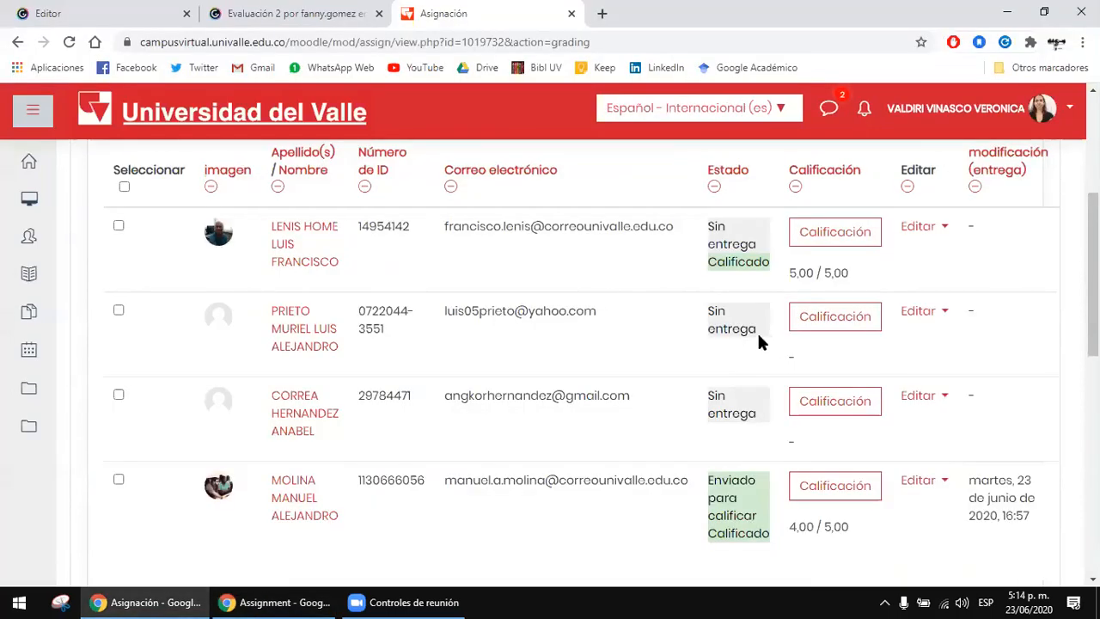
Step: Review the students' statuses and grades in the submissions list, then return to the main page of Asignación de prueba
scroll(602, 312, up, 1)
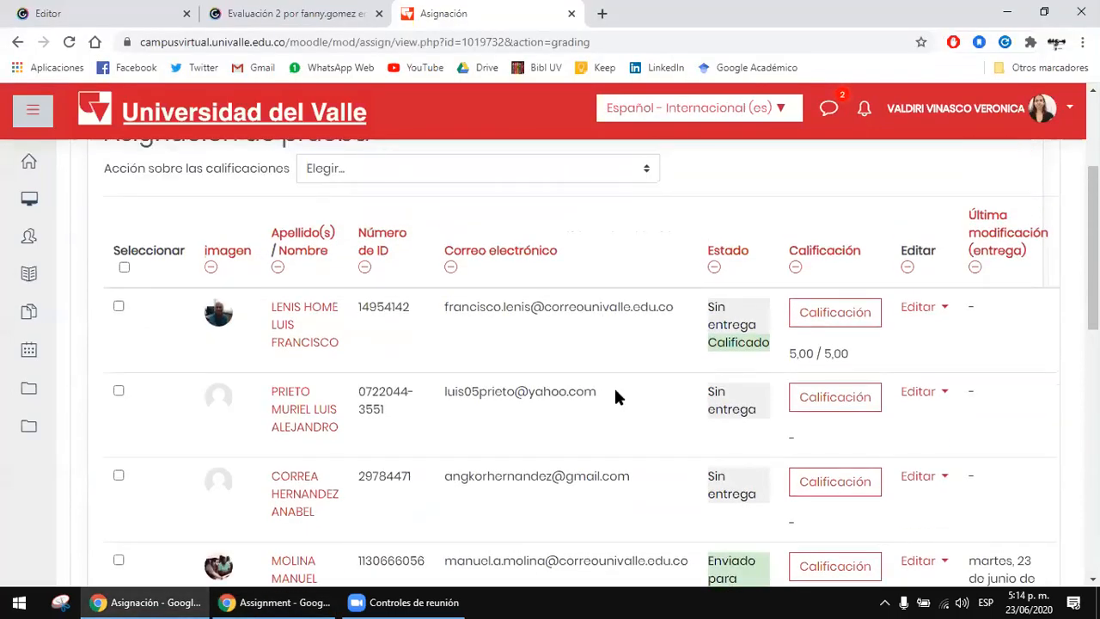
scroll(615, 397, up, 2)
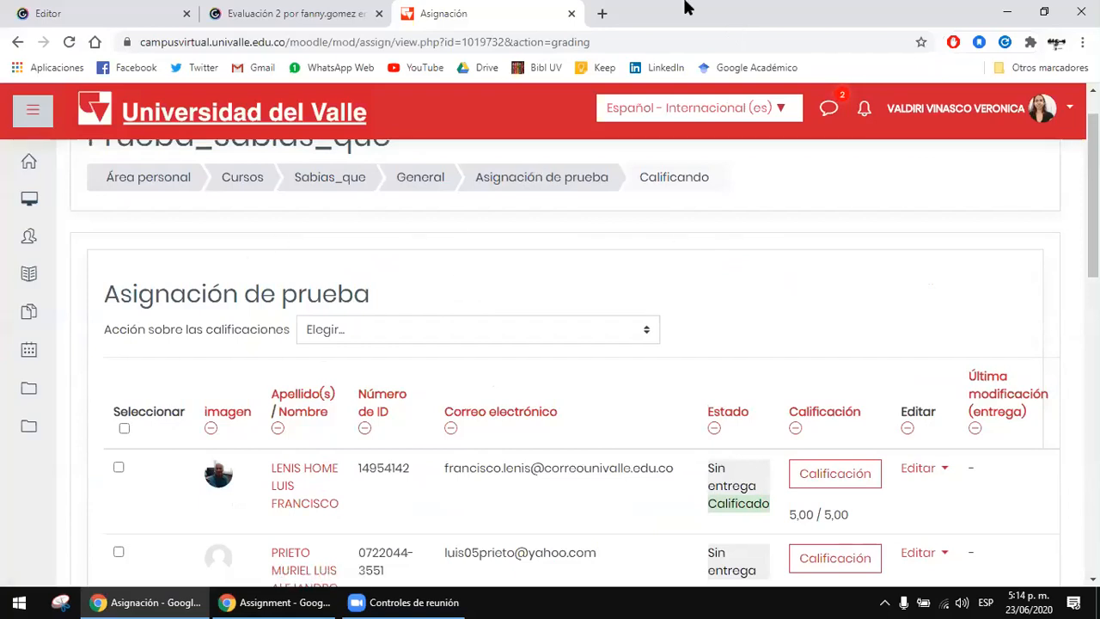
click(768, 313)
scroll(550, 343, down, 3)
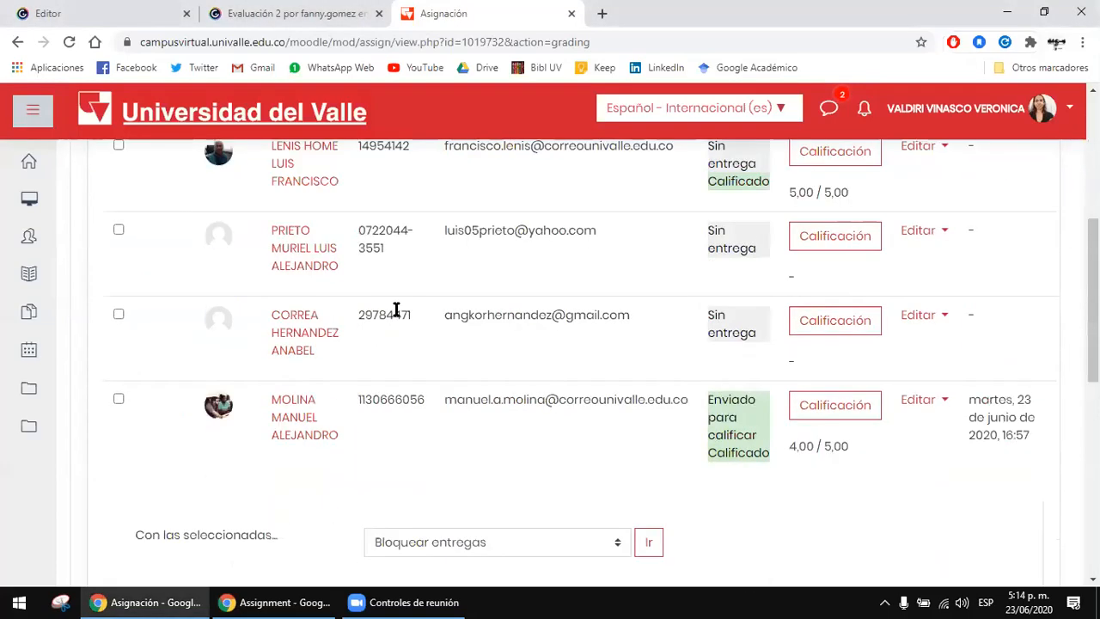
scroll(449, 361, up, 2)
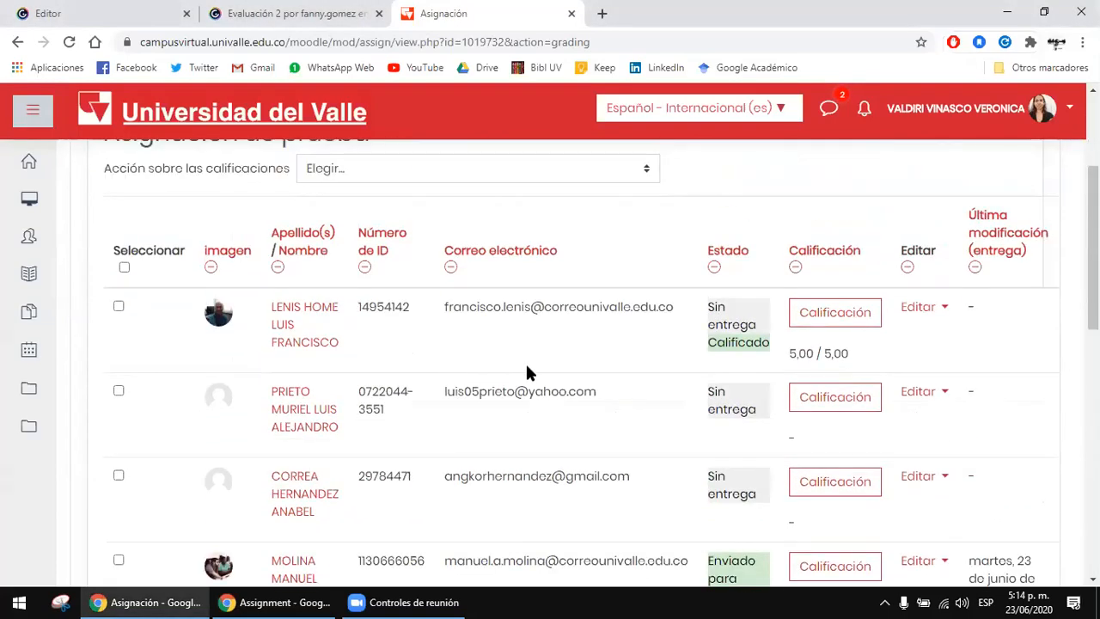
scroll(528, 368, down, 1)
scroll(528, 368, up, 4)
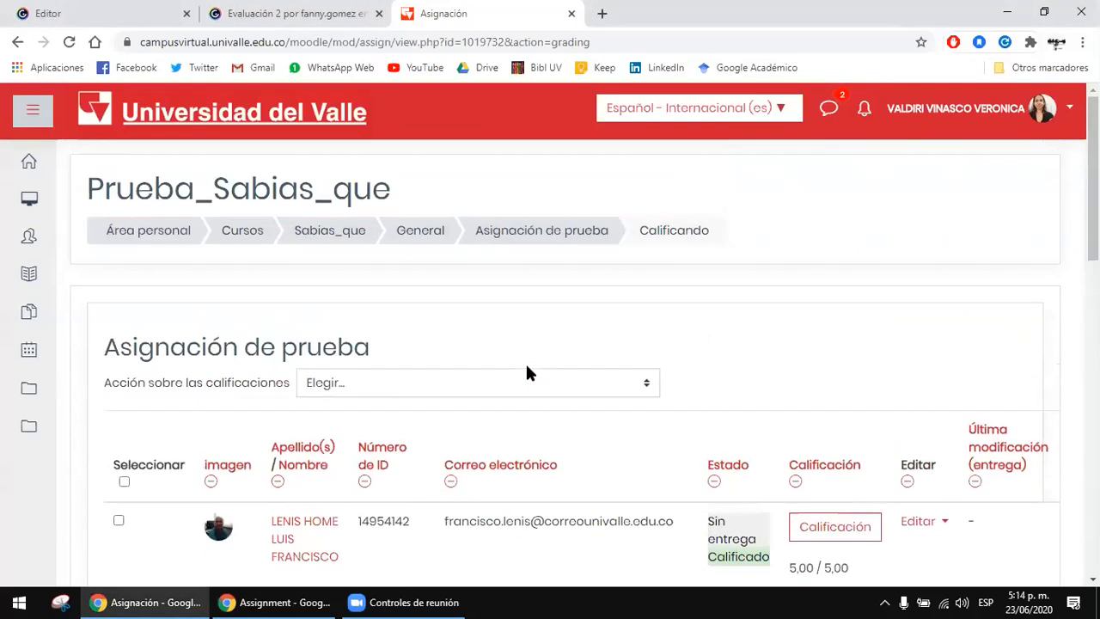
click(604, 234)
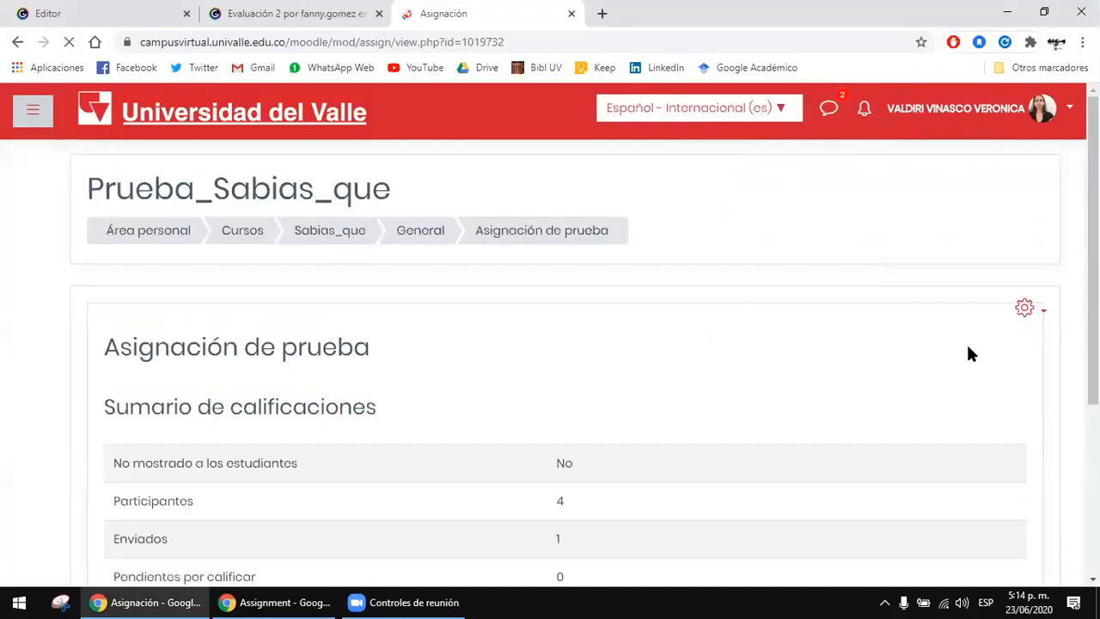
click(1029, 316)
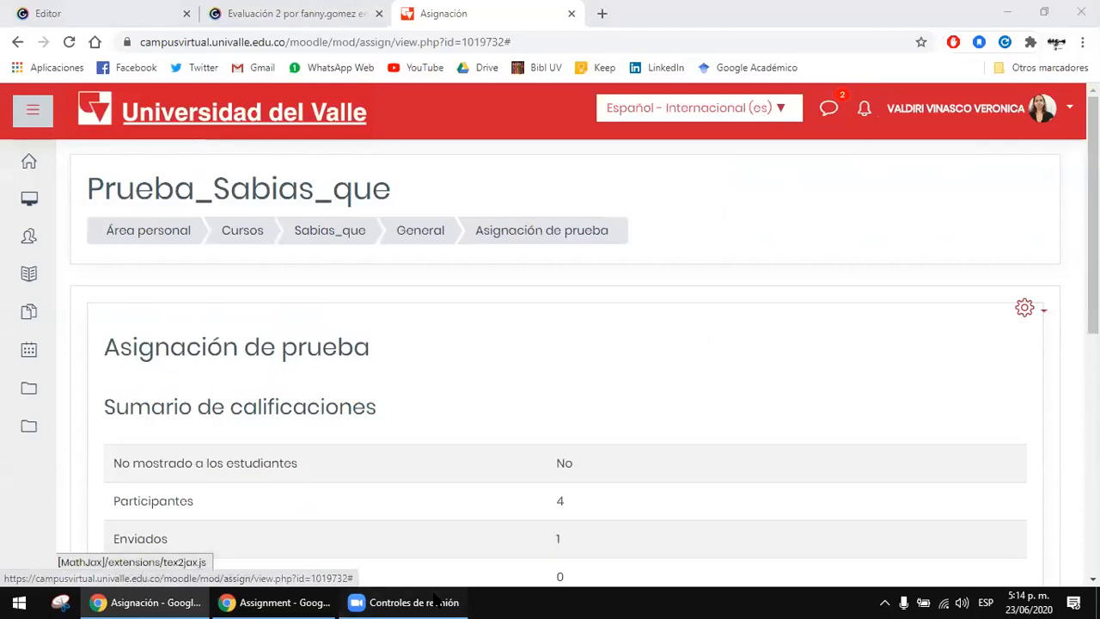
Step: Switch to the student's browser window and examine the Gramática and Coherencia criterion headings in the grading criteria
click(277, 602)
scroll(680, 330, up, 1)
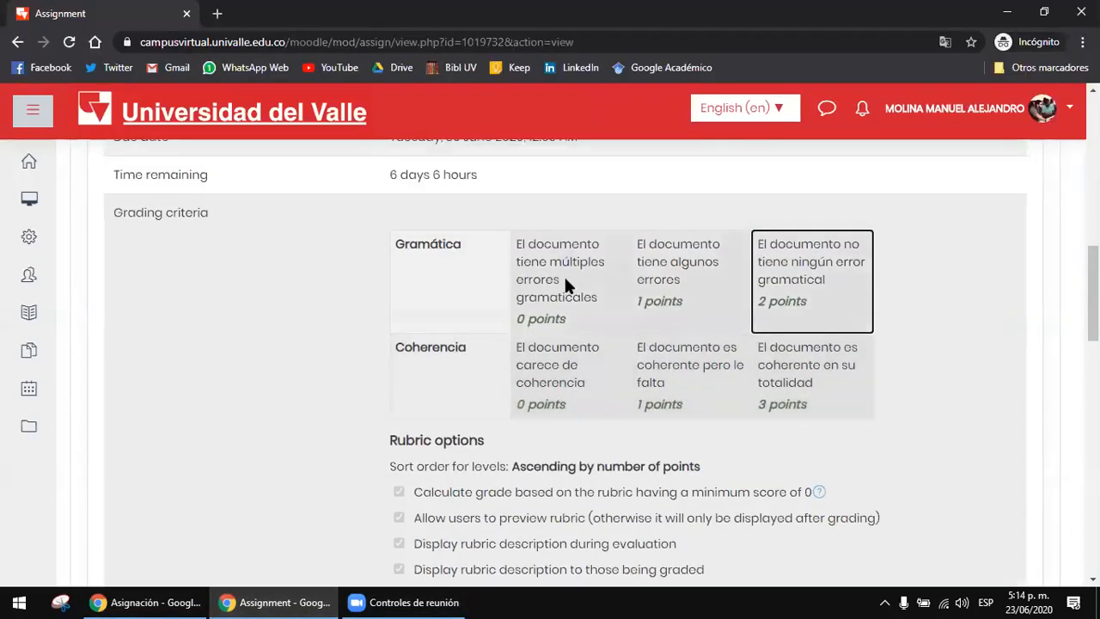
click(480, 241)
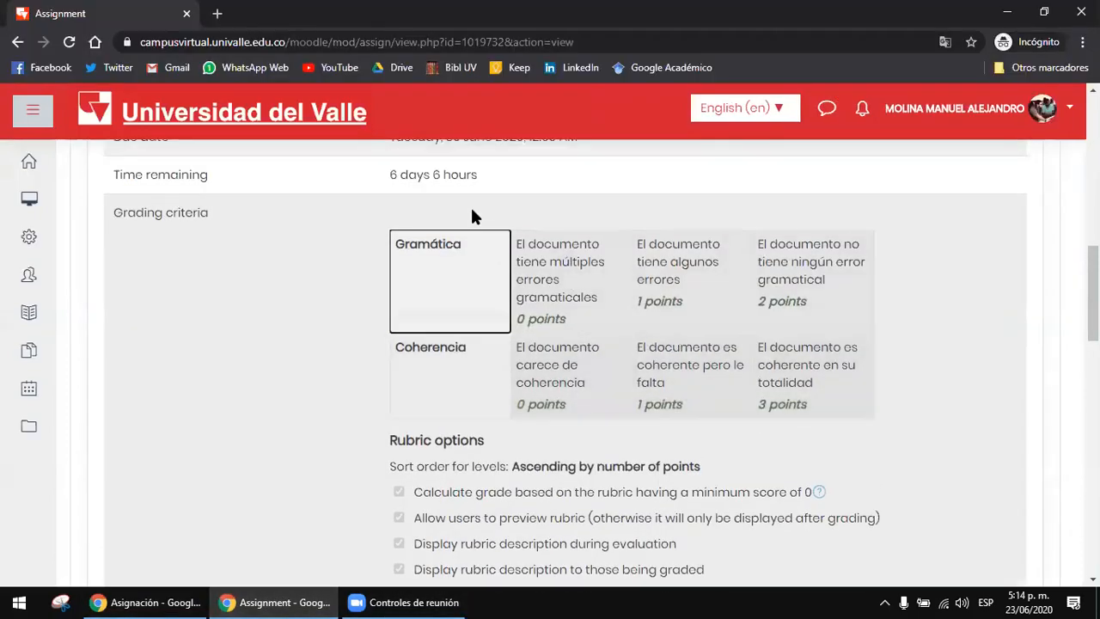
click(446, 381)
click(463, 287)
click(449, 361)
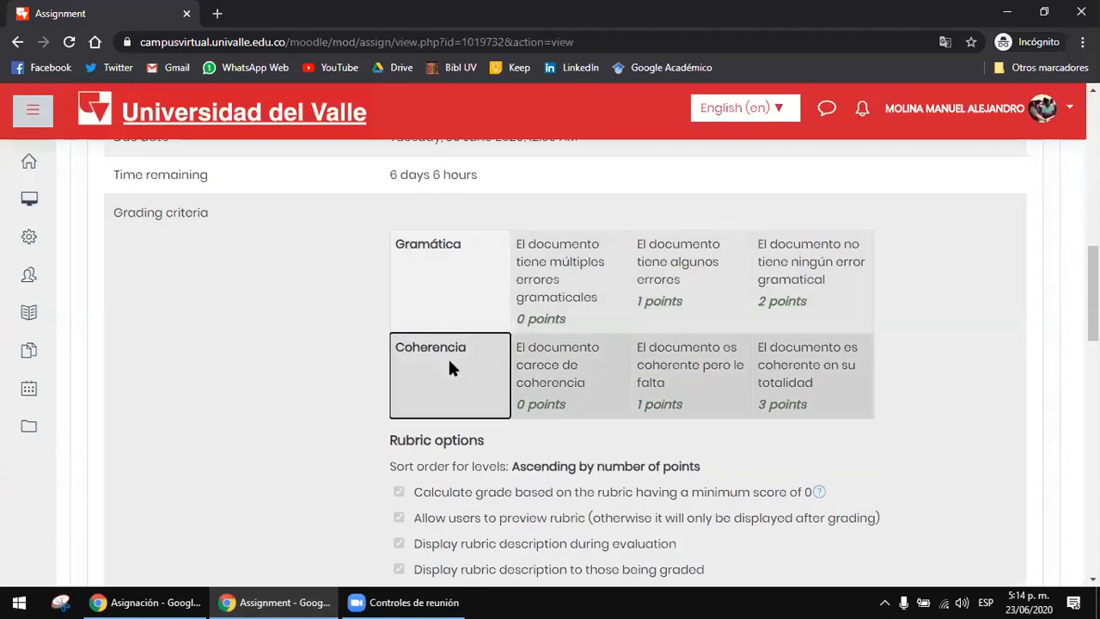
click(411, 245)
drag(411, 242, 463, 250)
click(468, 249)
click(456, 248)
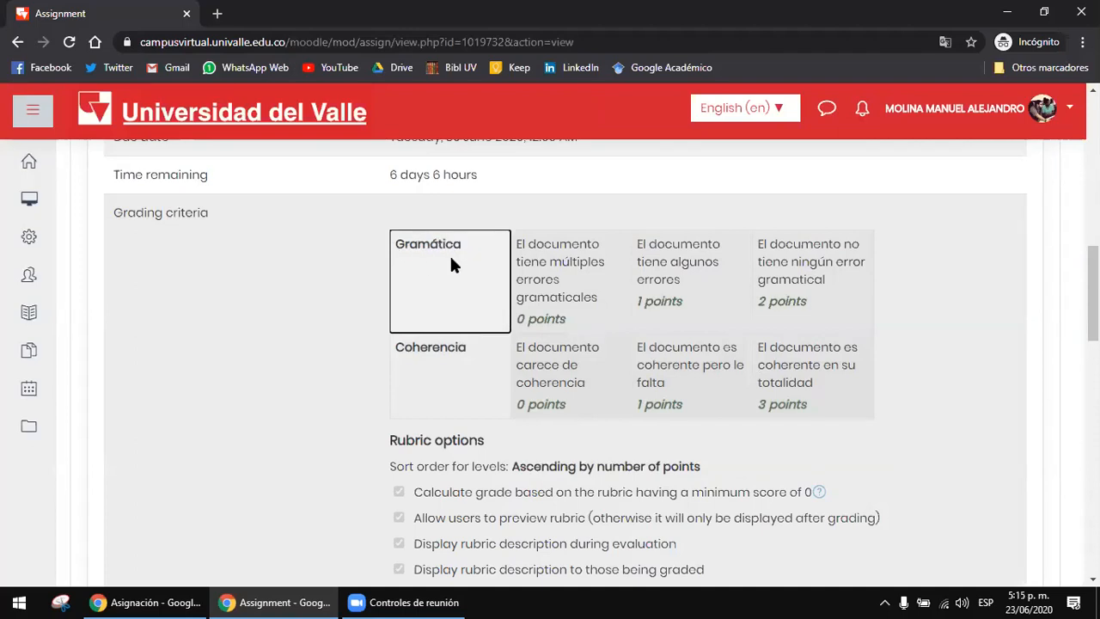
Step: Compare the Gramática level descriptions from 0 to 2 points, along with the 0-point Coherencia level
click(602, 271)
click(710, 280)
click(587, 275)
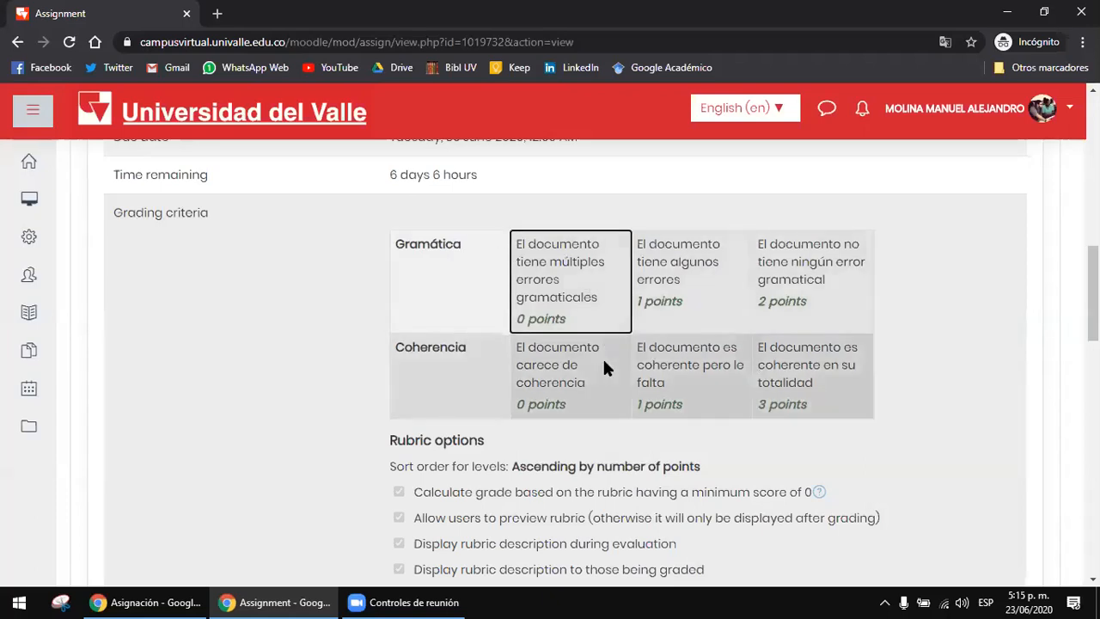
click(604, 361)
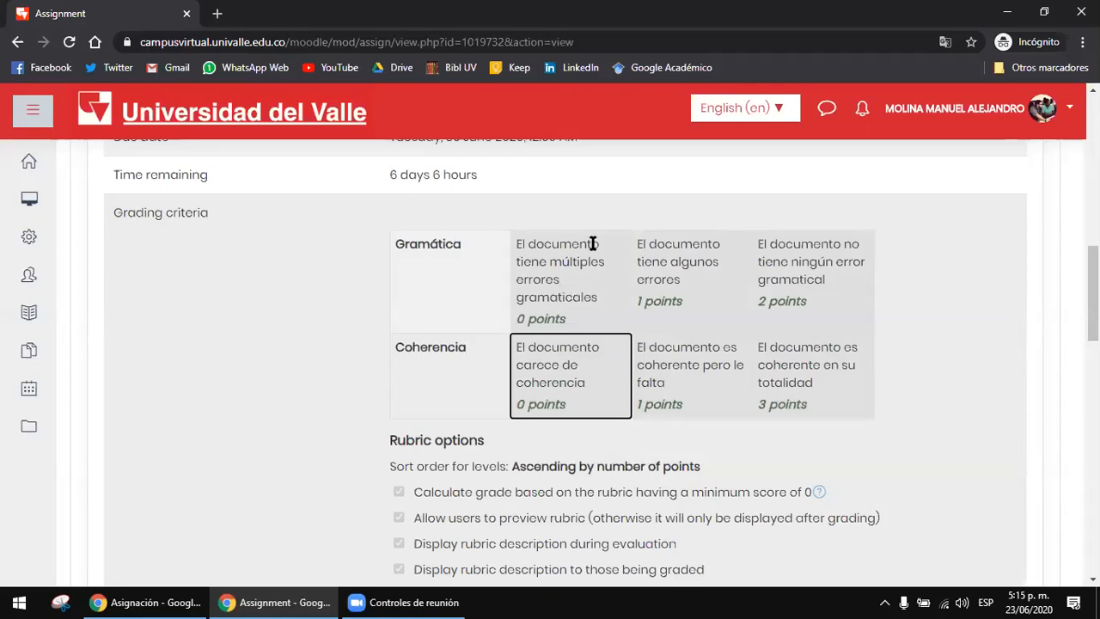
click(604, 247)
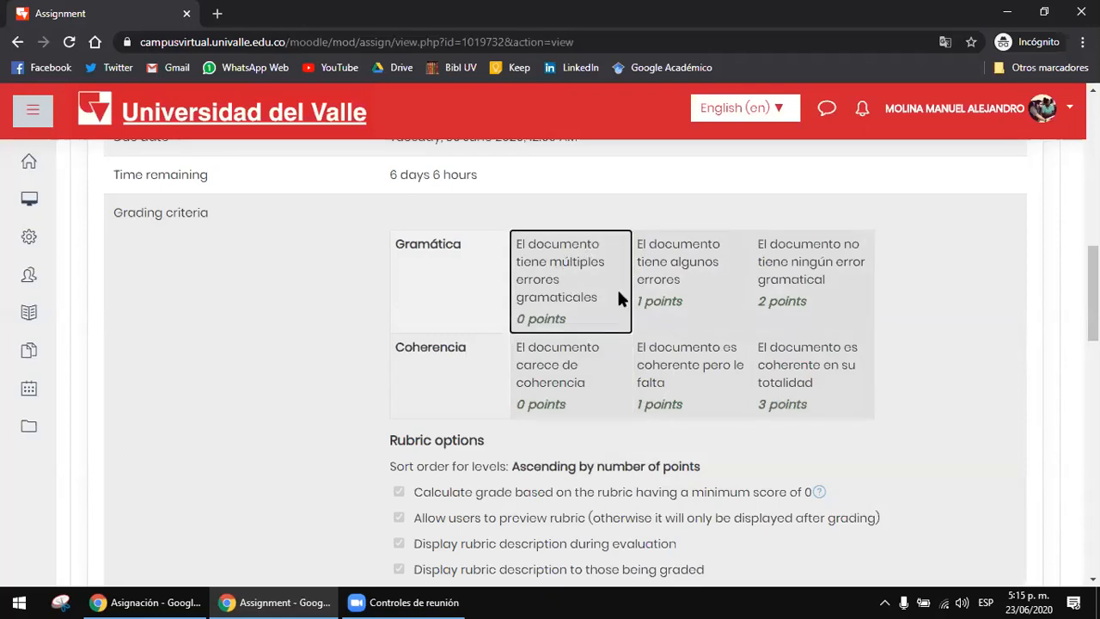
click(698, 271)
click(826, 264)
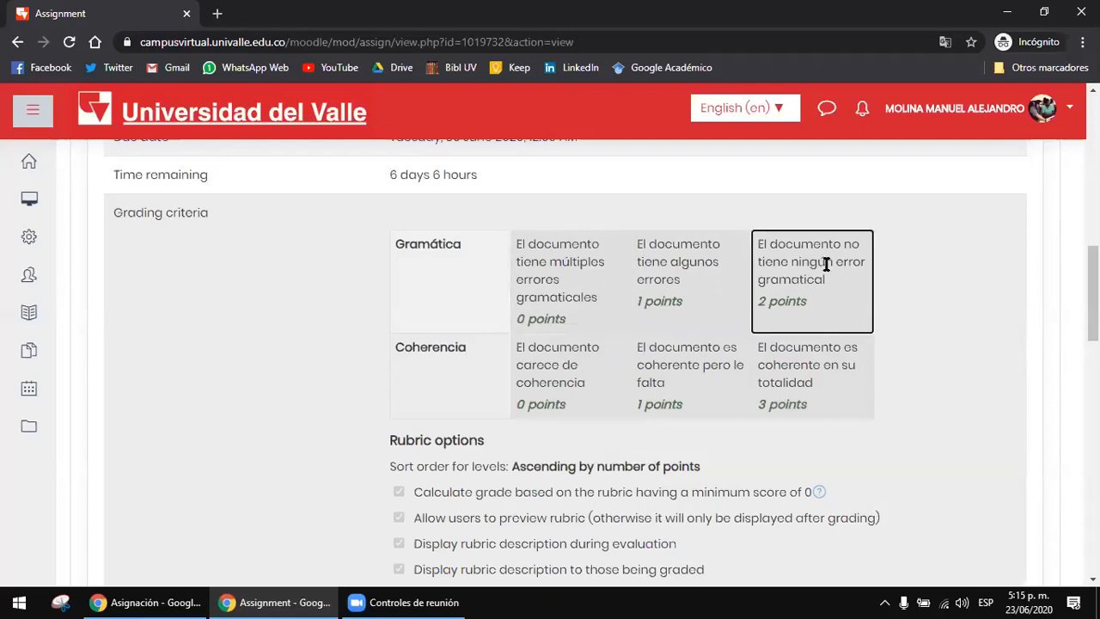
drag(731, 243, 833, 271)
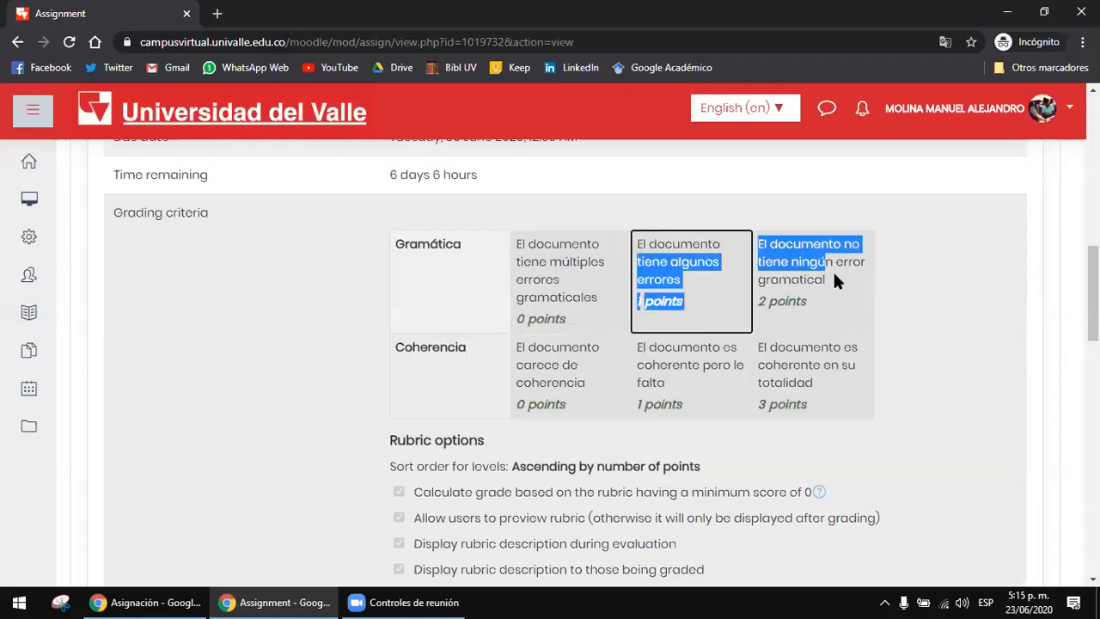
click(833, 270)
Step: Go over the Gramática levels again, check the lowest Coherencia level, and view the rubric options beneath the criteria
click(662, 254)
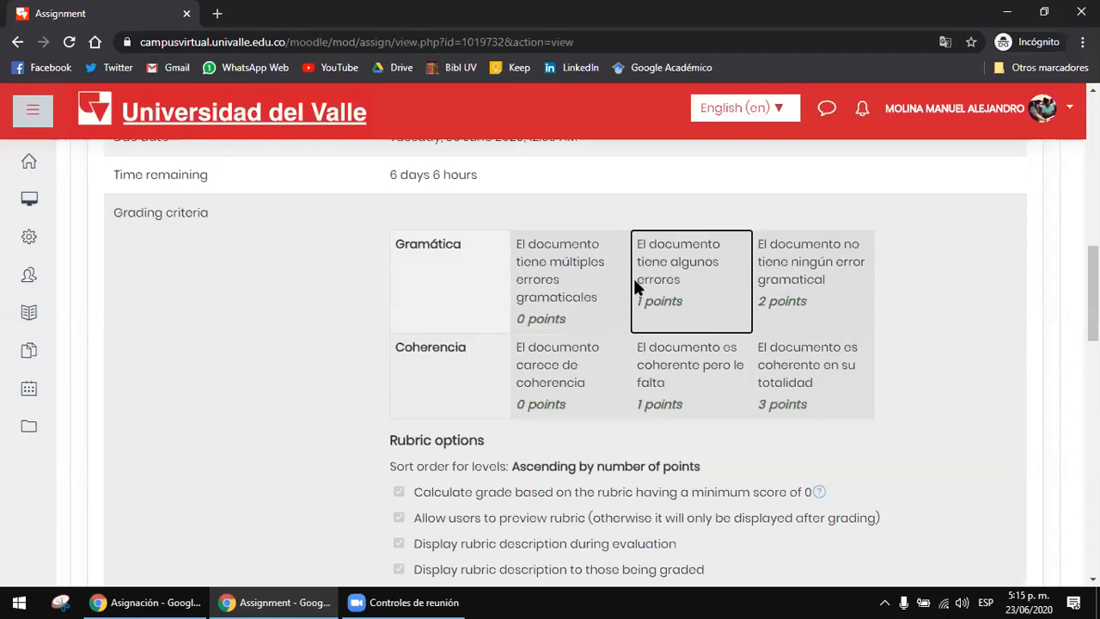
drag(571, 258, 691, 273)
click(693, 272)
click(778, 296)
click(920, 286)
click(671, 249)
click(558, 257)
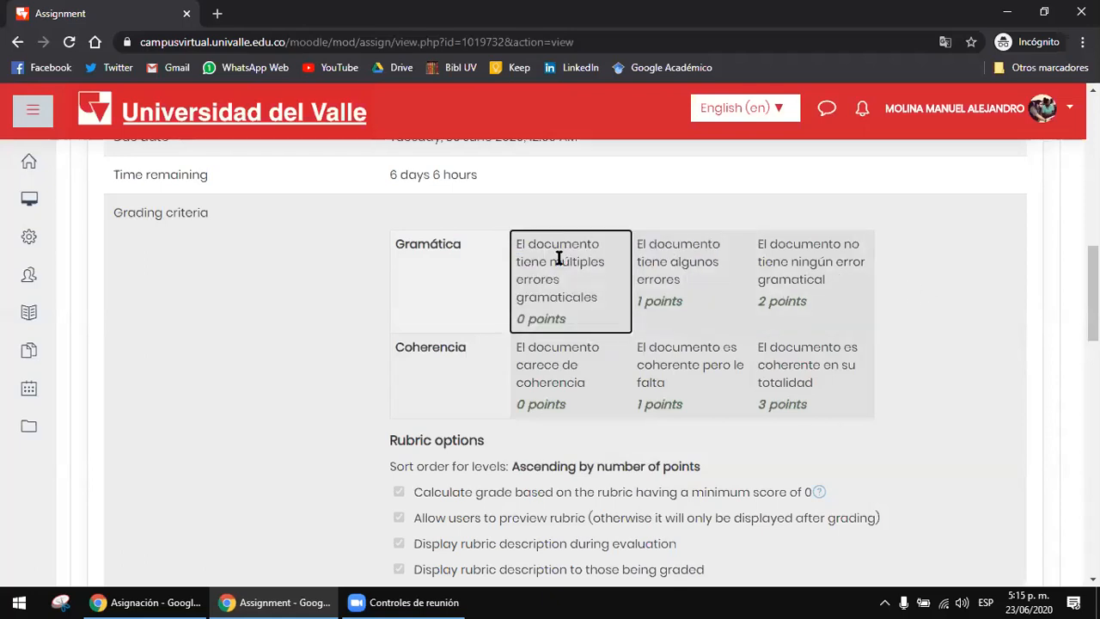
click(570, 354)
click(435, 275)
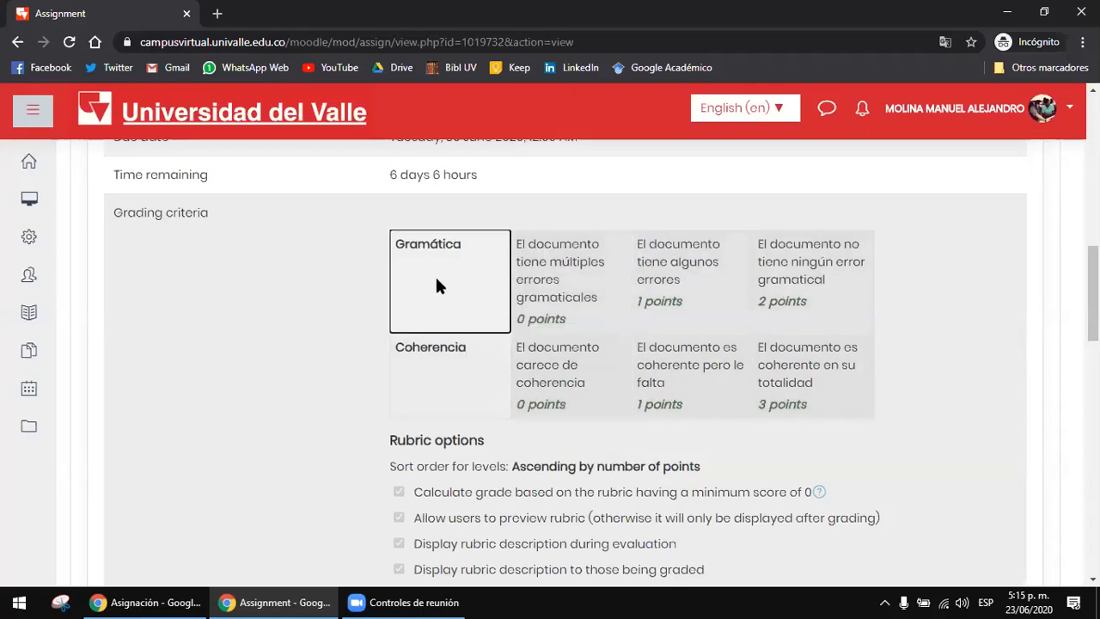
scroll(435, 275, down, 1)
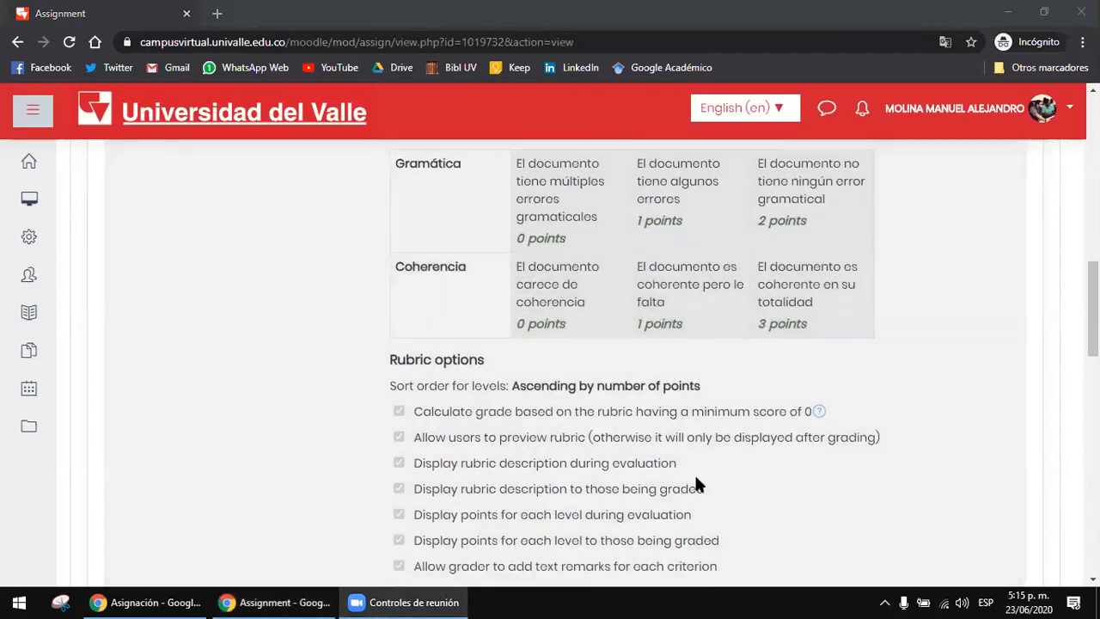
click(343, 284)
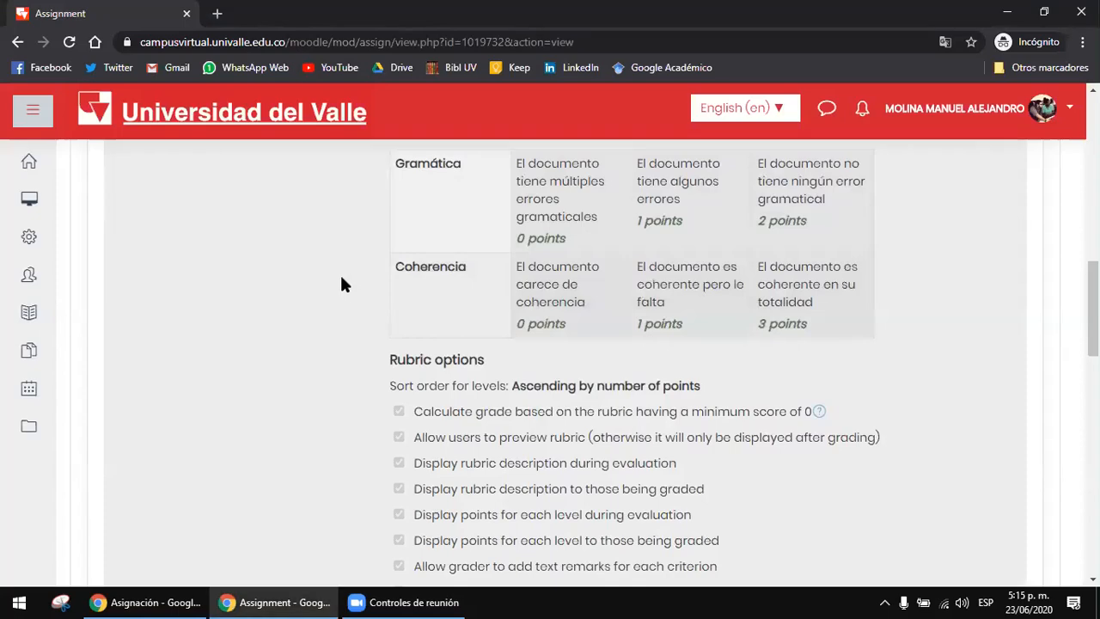
Step: Return to the teacher's browser window and examine the grading summary of Asignación de prueba
click(172, 602)
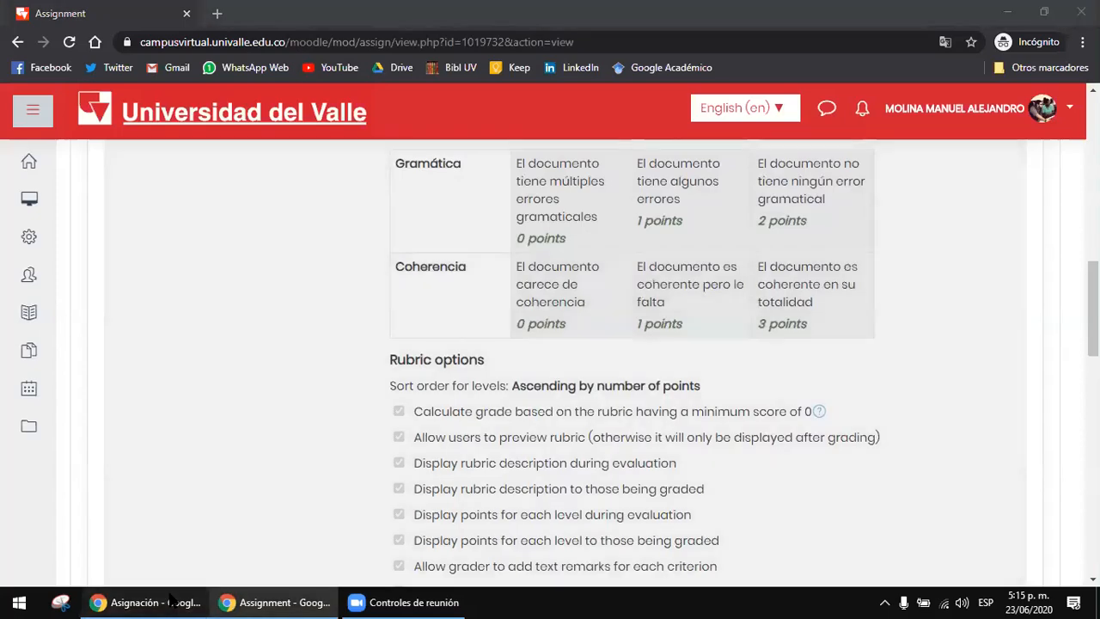
scroll(565, 275, down, 3)
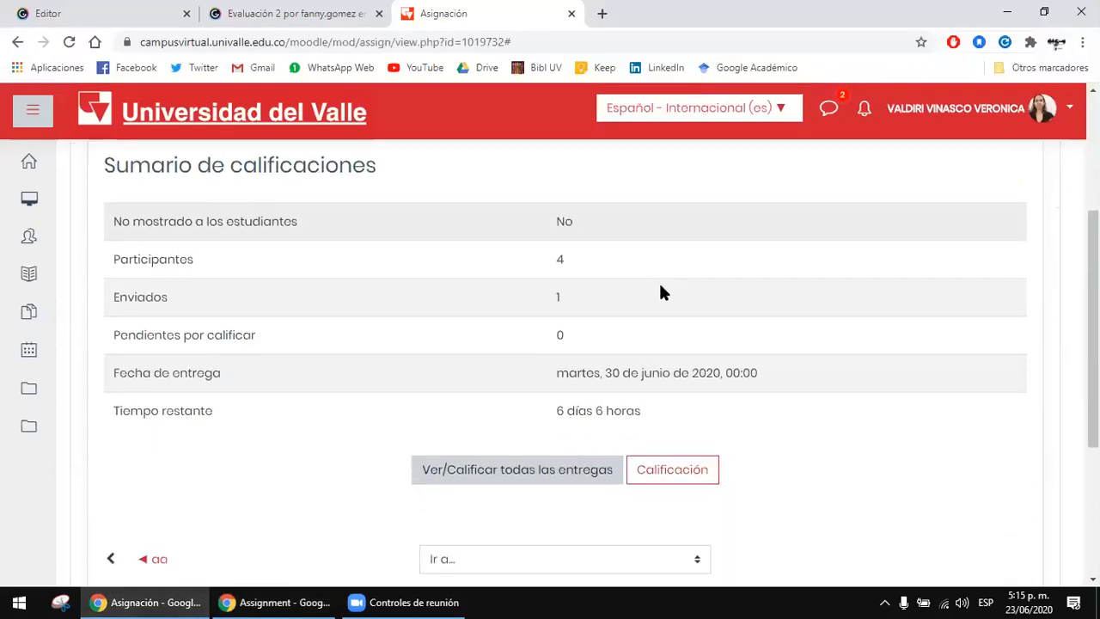
scroll(768, 373, down, 1)
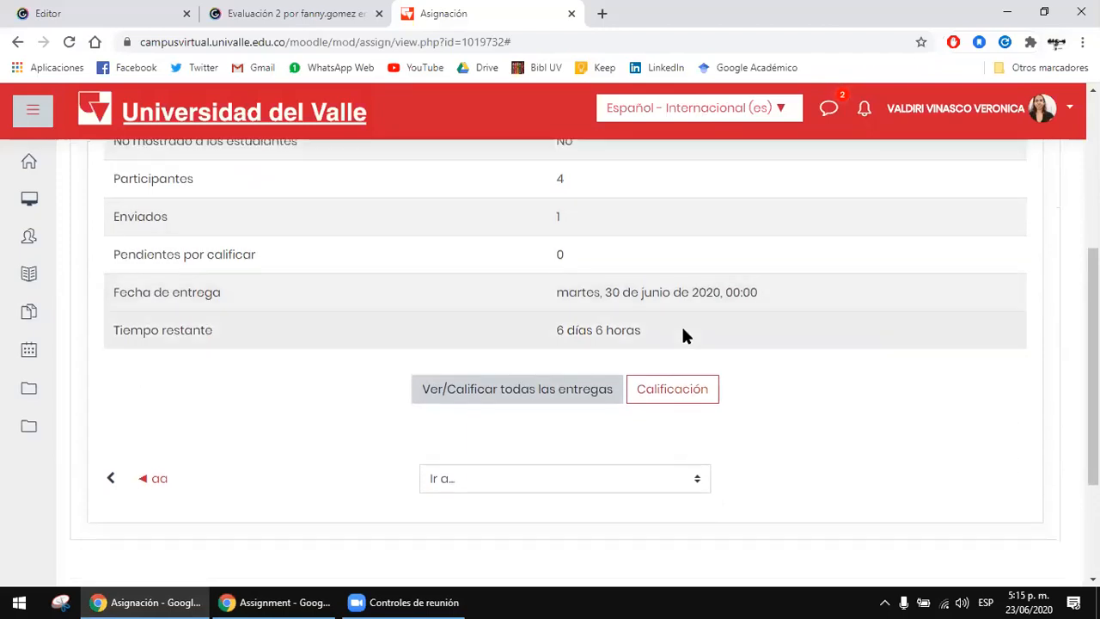
scroll(688, 338, up, 2)
drag(262, 247, 385, 272)
click(719, 260)
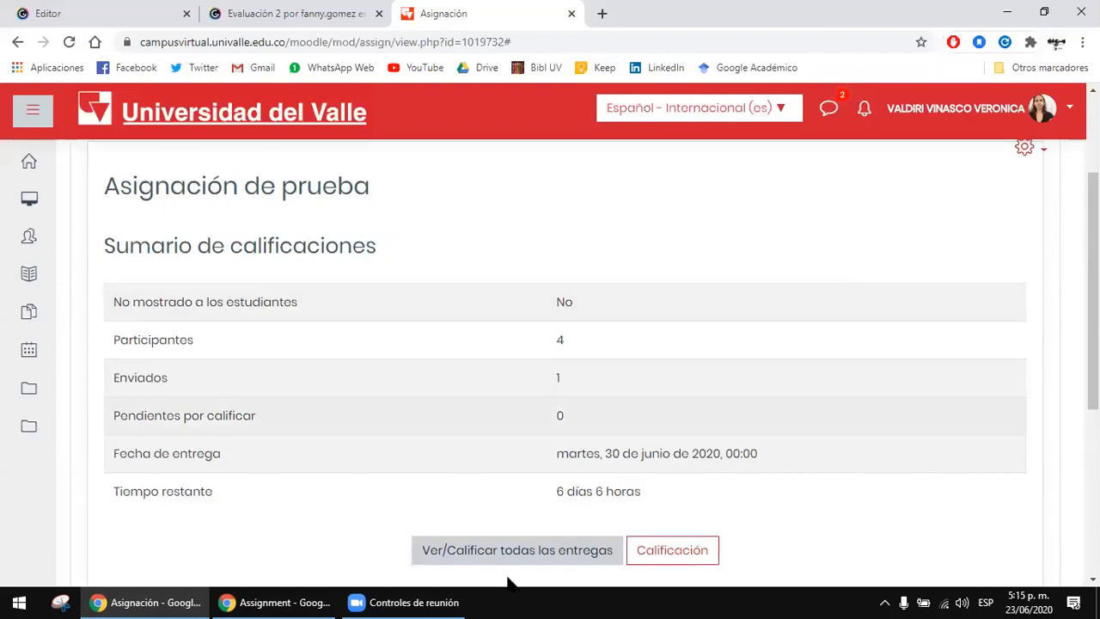
Step: Switch back to the student's window and review the rubric options, grading criteria, submission status and grading summary
click(437, 600)
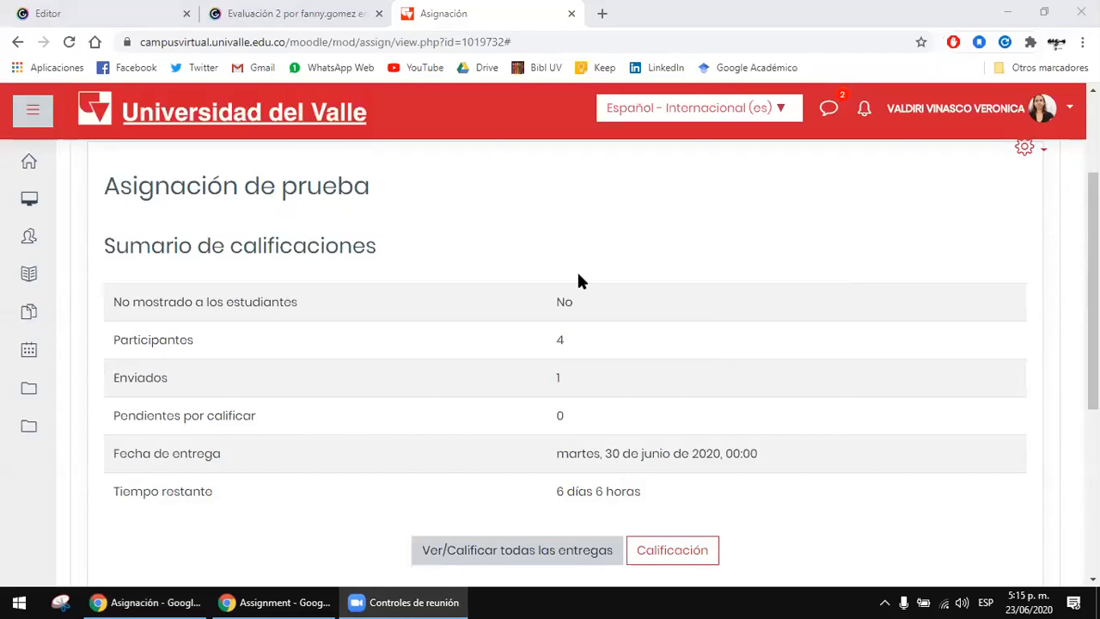
click(275, 602)
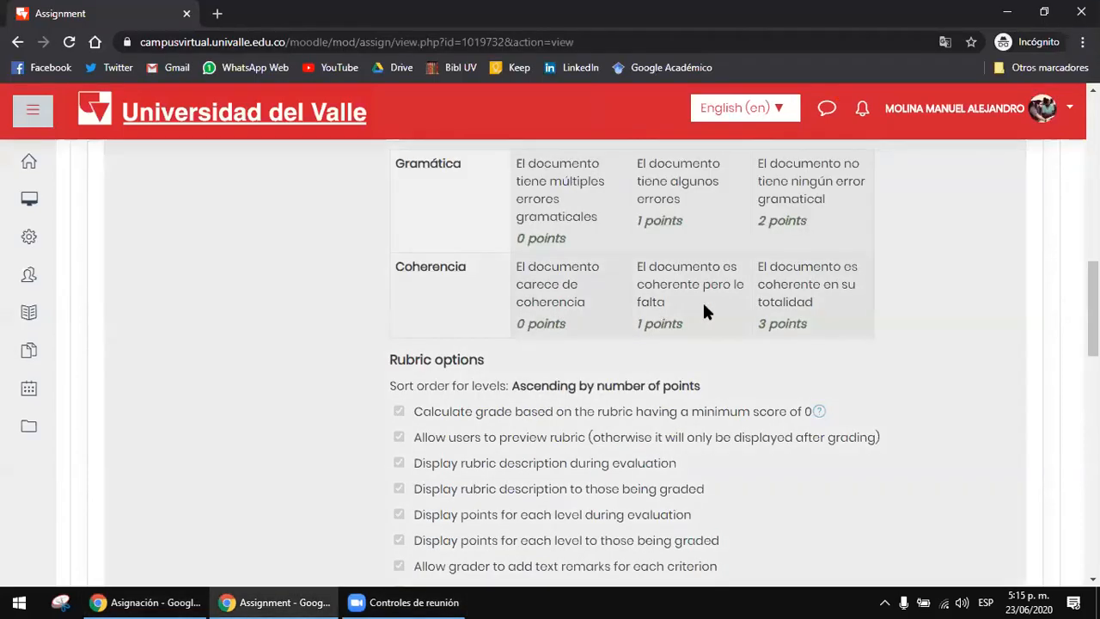
scroll(564, 328, down, 1)
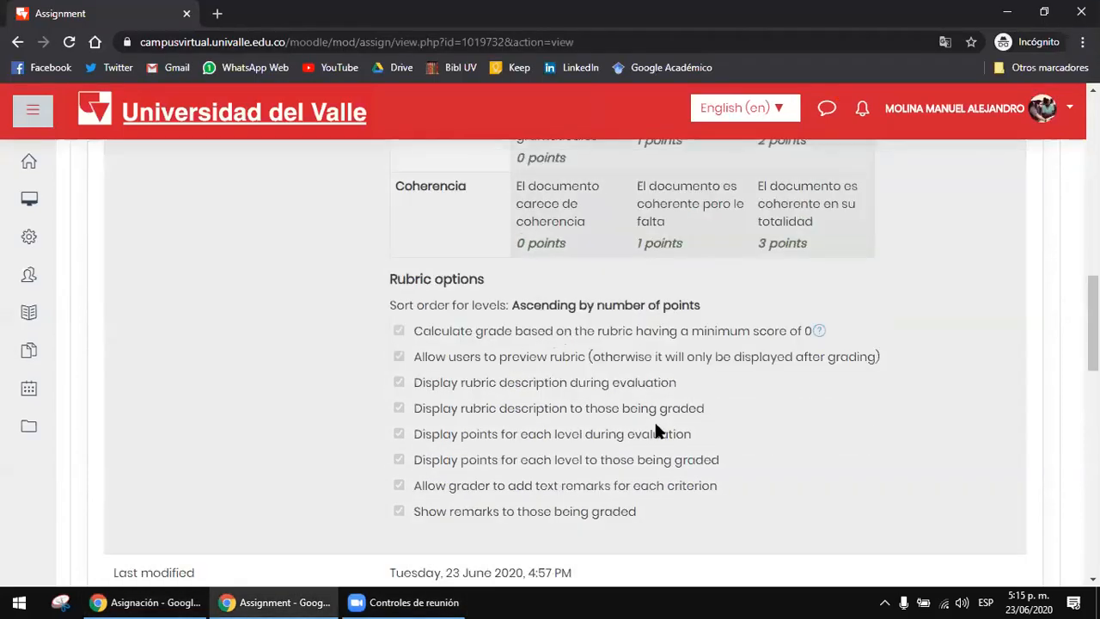
scroll(656, 432, up, 1)
scroll(647, 427, up, 1)
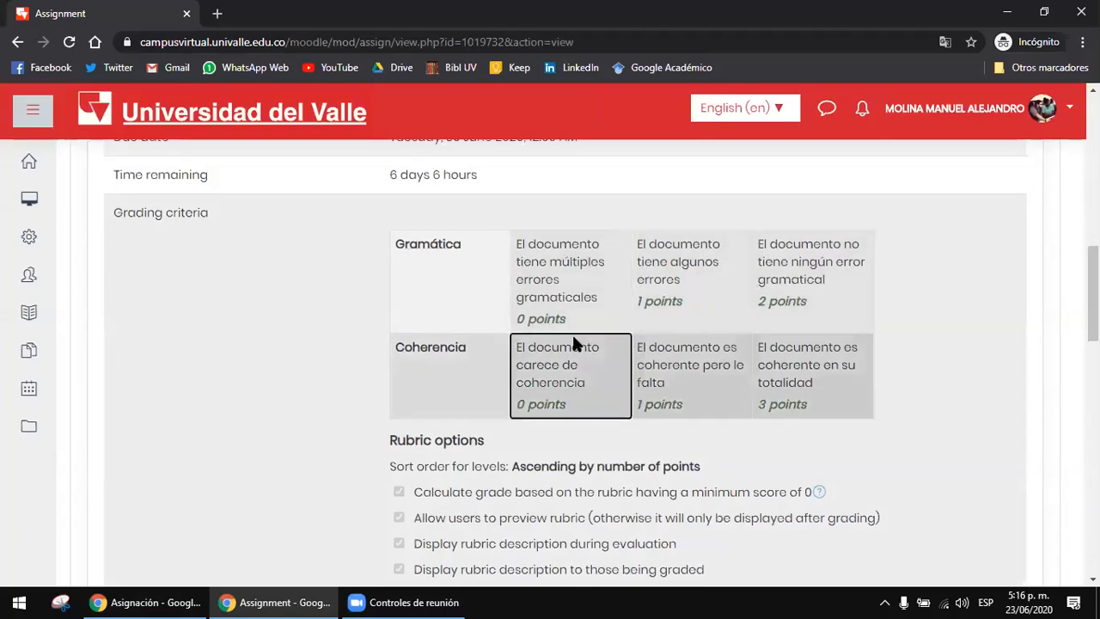
scroll(603, 371, up, 5)
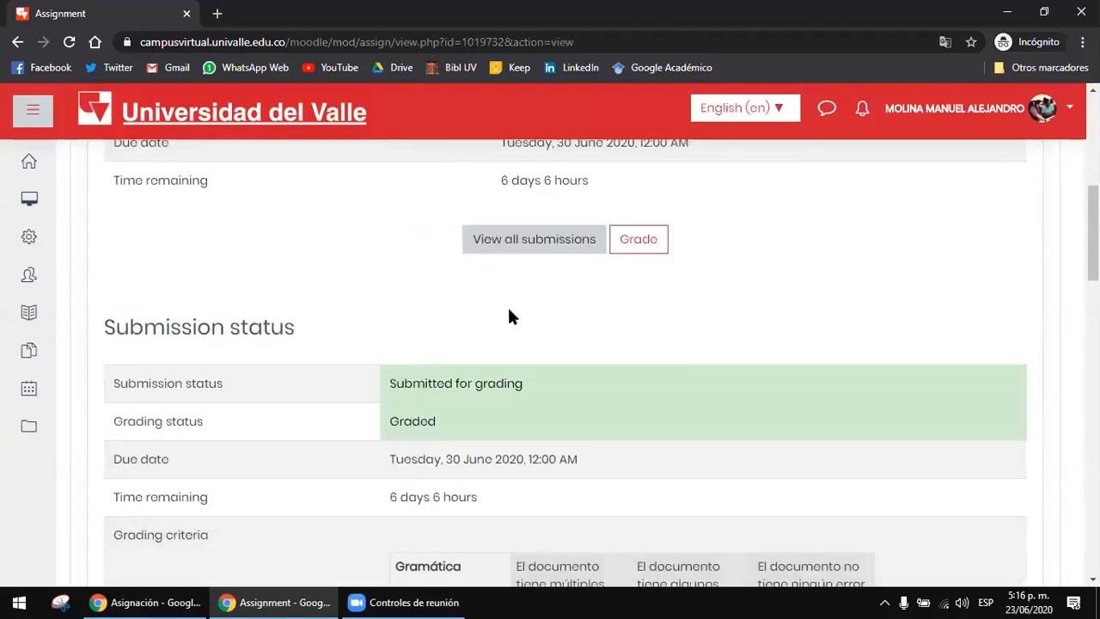
scroll(516, 318, up, 3)
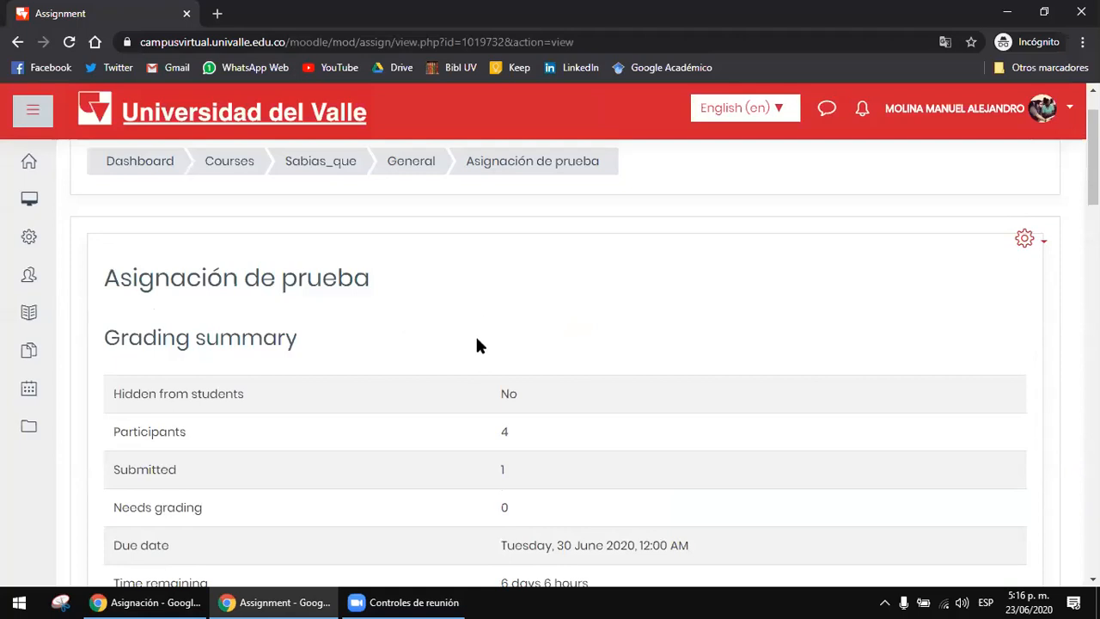
Step: Go back to the teacher's window and check the submitted count and remaining time in the grading summary
key(alt+Tab)
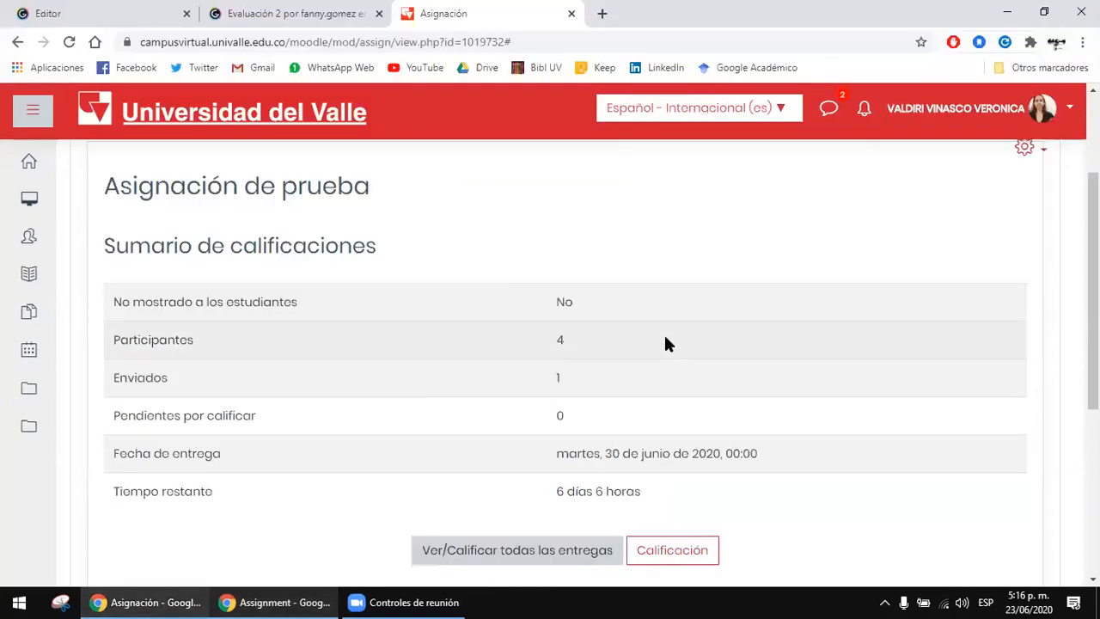
key(super+alt+1)
click(712, 271)
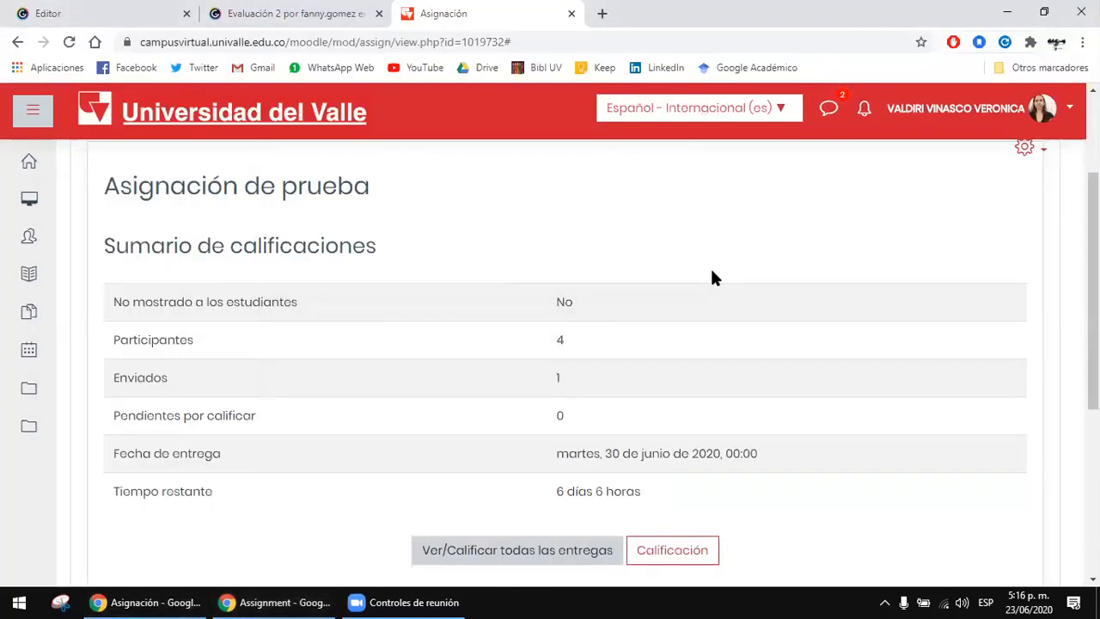
scroll(724, 280, down, 1)
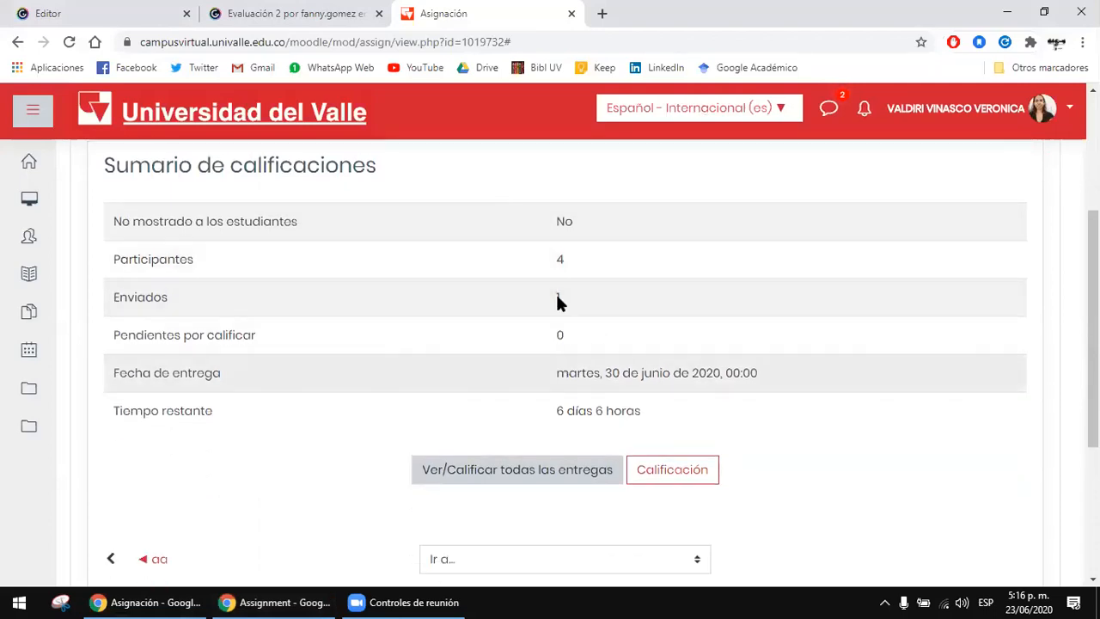
drag(605, 411, 689, 418)
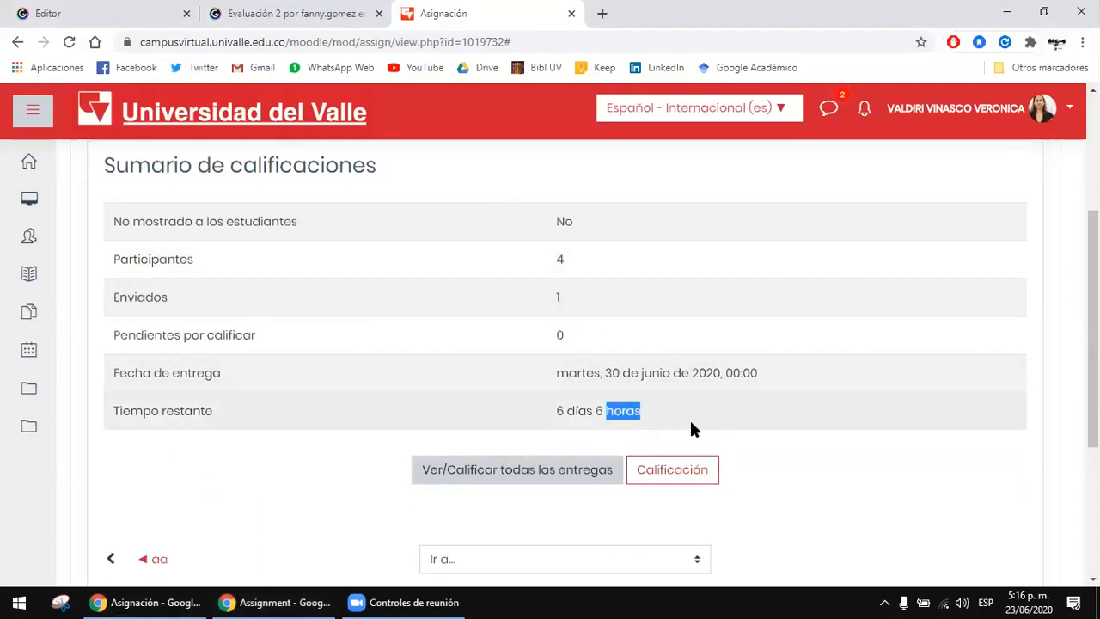
click(690, 418)
drag(565, 222, 602, 227)
click(633, 315)
scroll(550, 258, up, 1)
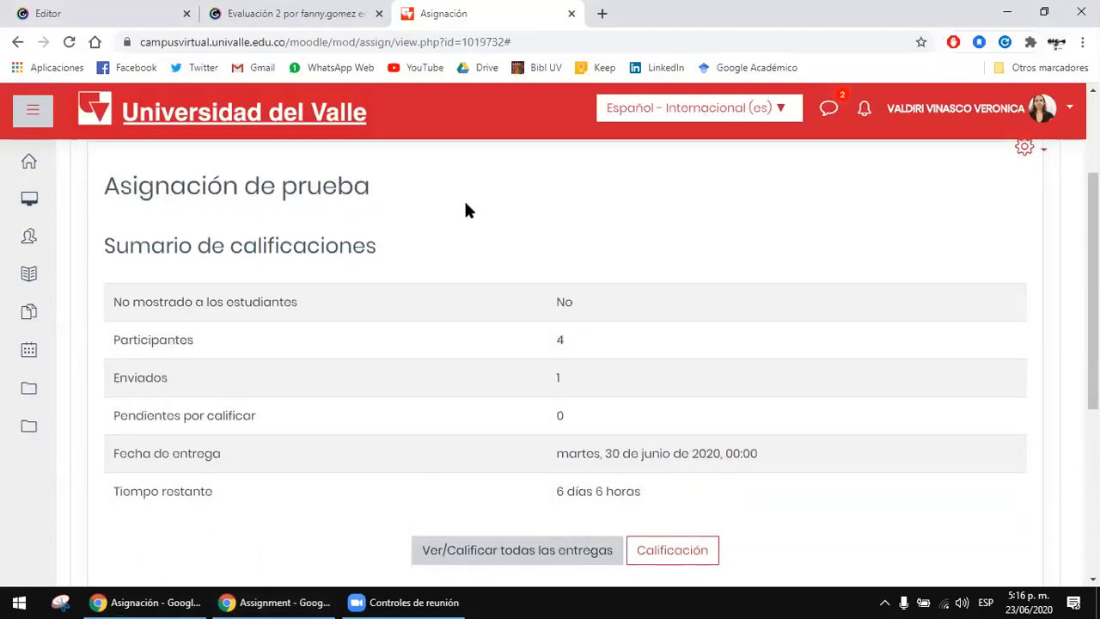
scroll(510, 277, up, 2)
drag(324, 348, 398, 357)
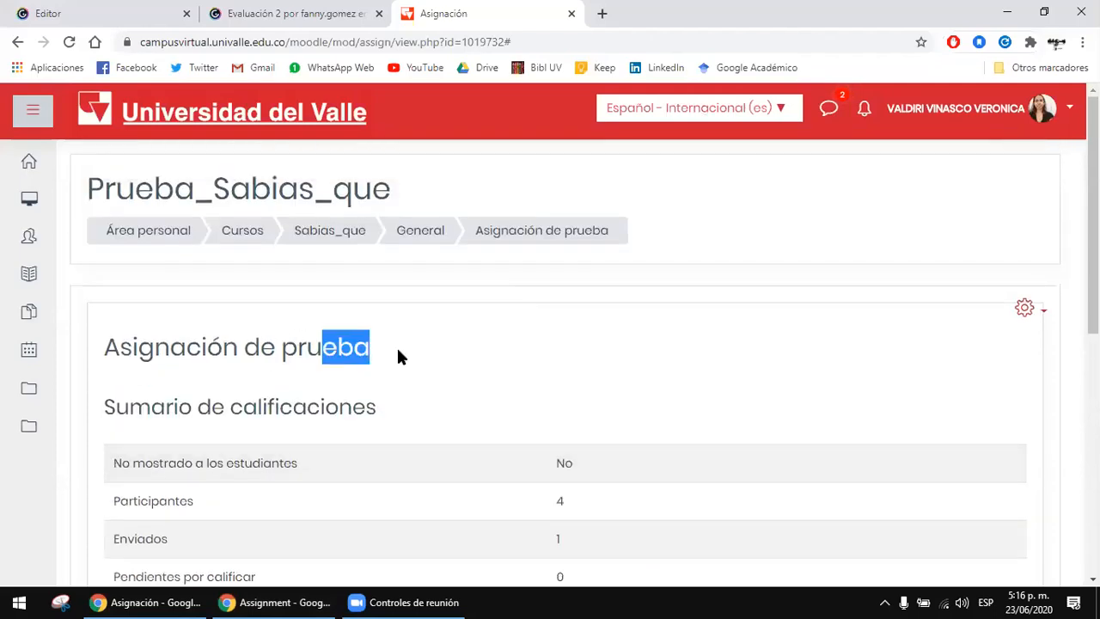
double_click(233, 344)
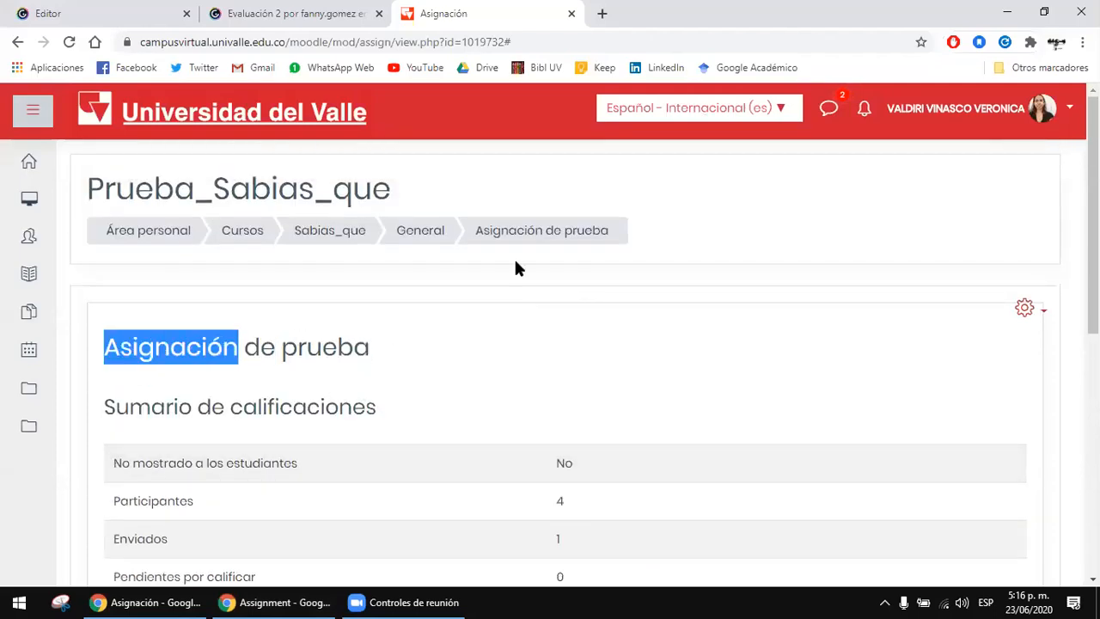
Step: Return to the General section of the course Prueba_Sabias_que and go over its list of activities
click(430, 228)
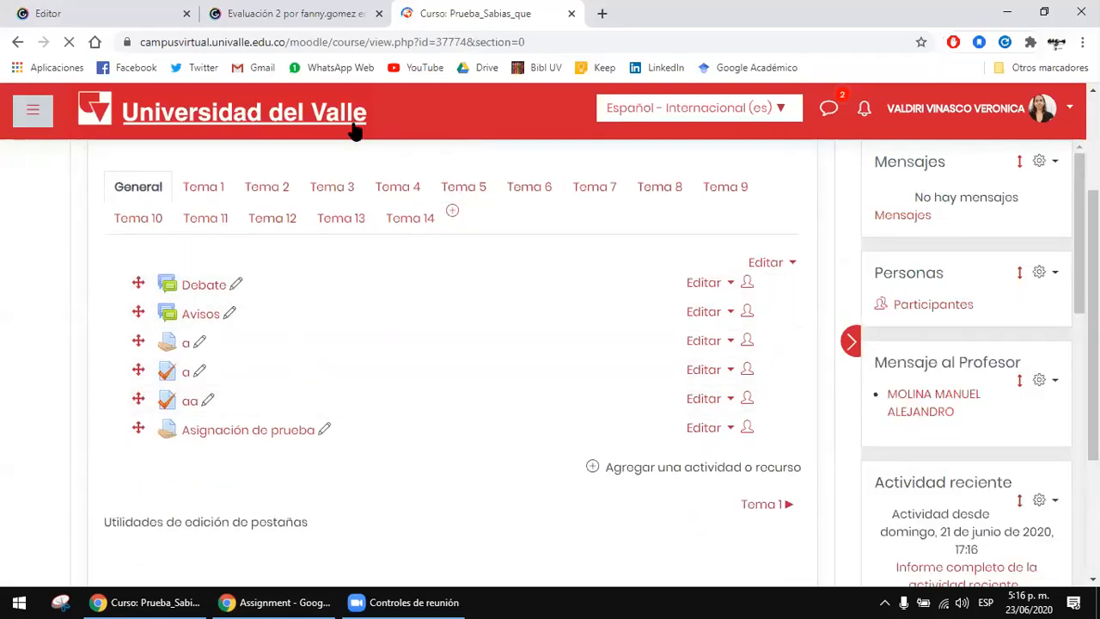
scroll(836, 291, down, 1)
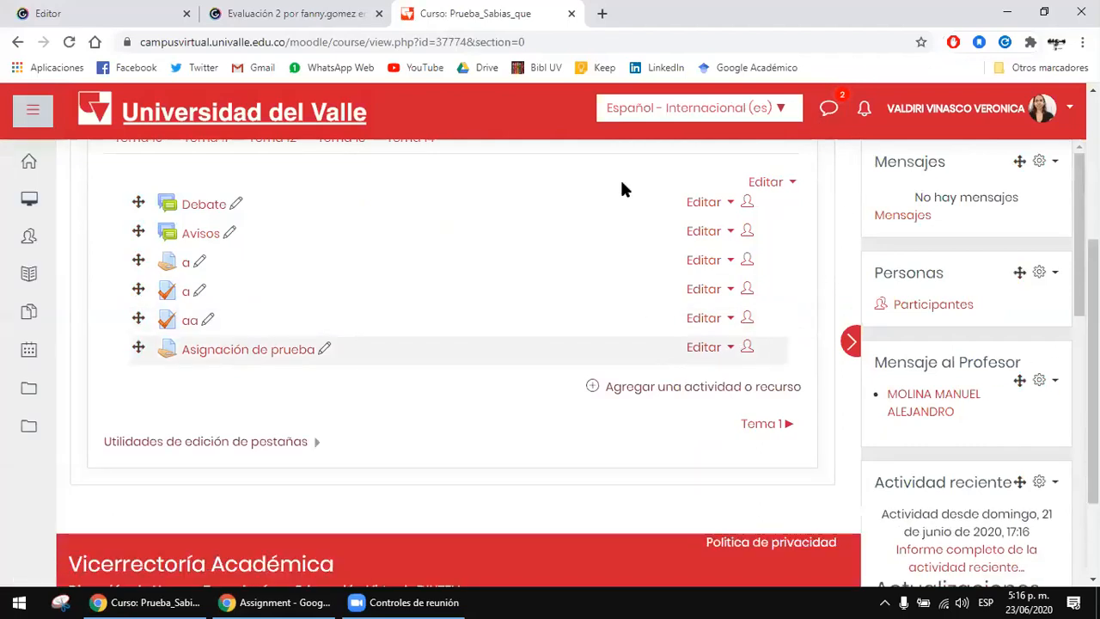
scroll(127, 205, up, 2)
scroll(515, 303, down, 1)
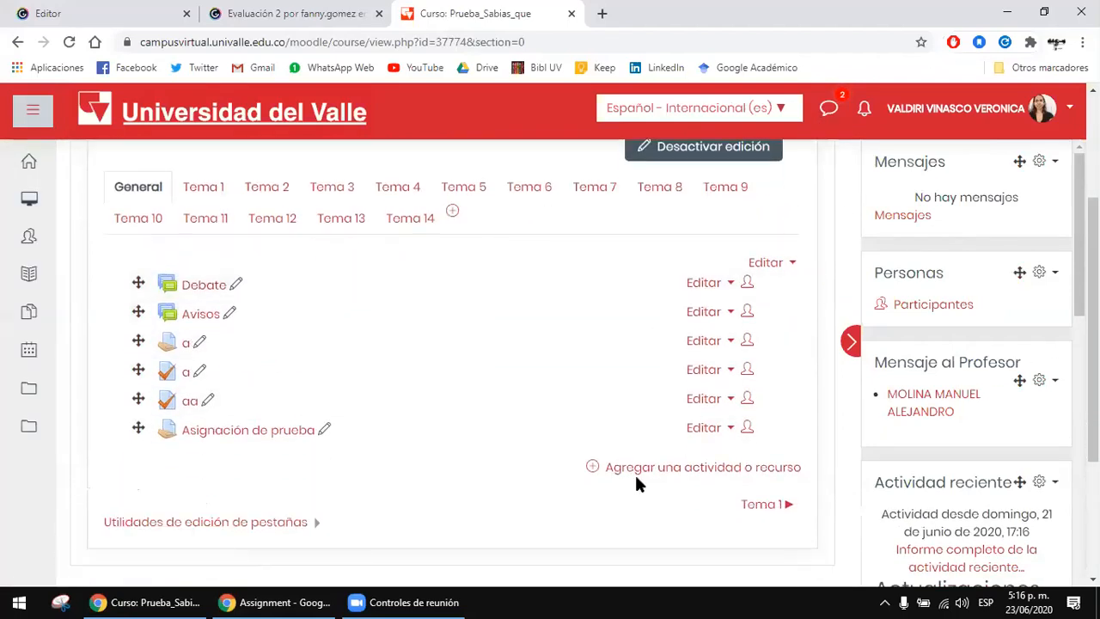
Step: Add a new Cuestionario activity to the course's General section
click(715, 469)
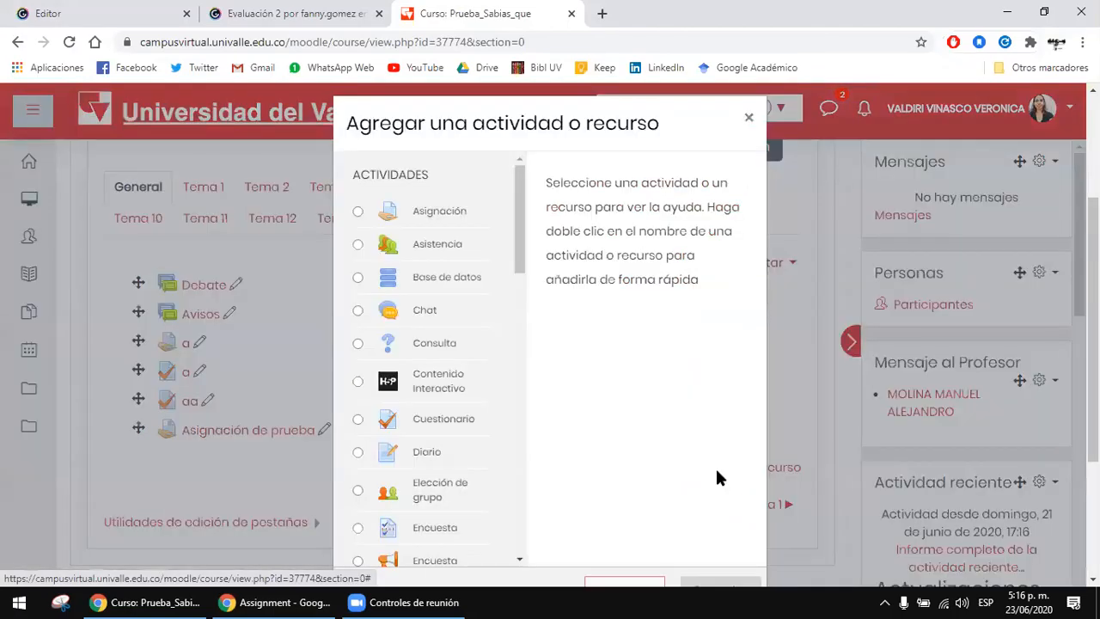
scroll(417, 344, down, 1)
click(419, 340)
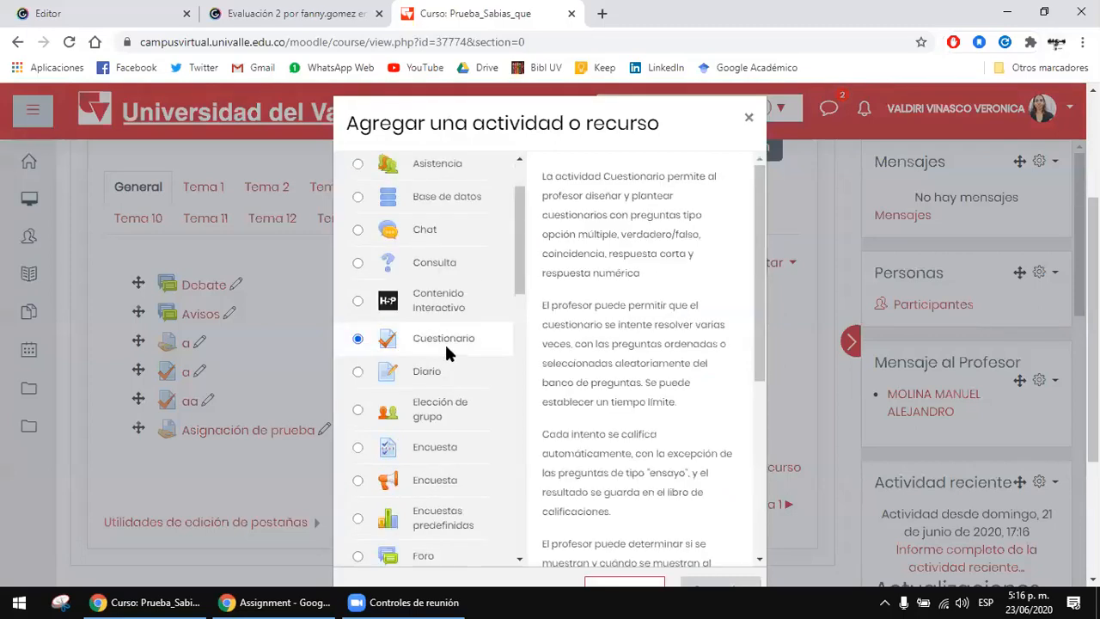
scroll(653, 374, down, 3)
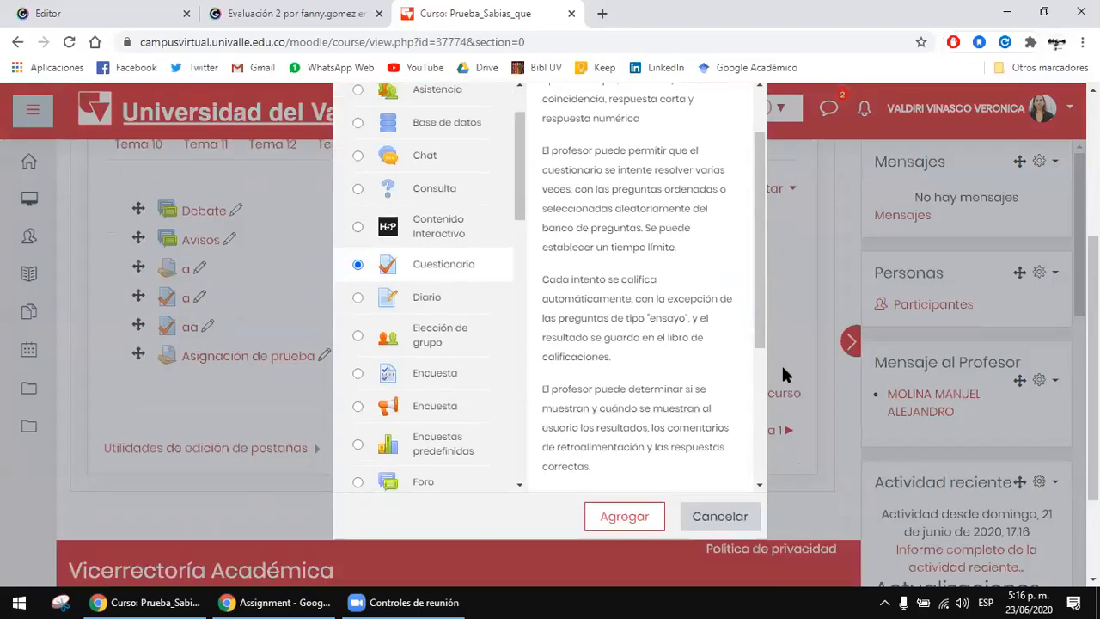
click(606, 513)
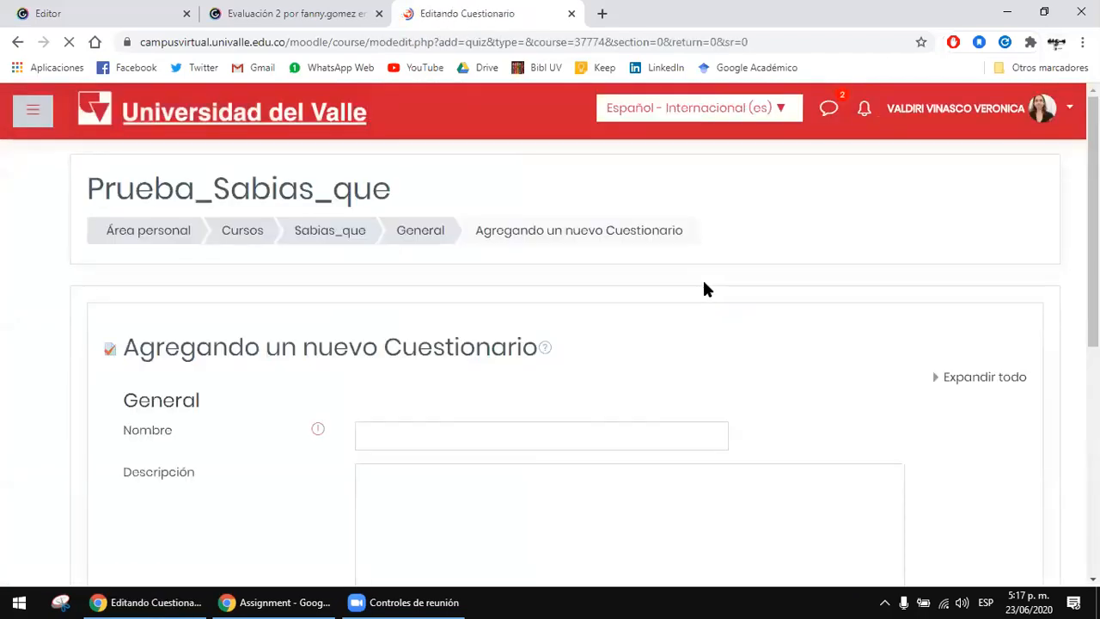
Step: Name the new quiz "Cuestionario de prueba" and place the cursor in its empty description
scroll(752, 338, down, 1)
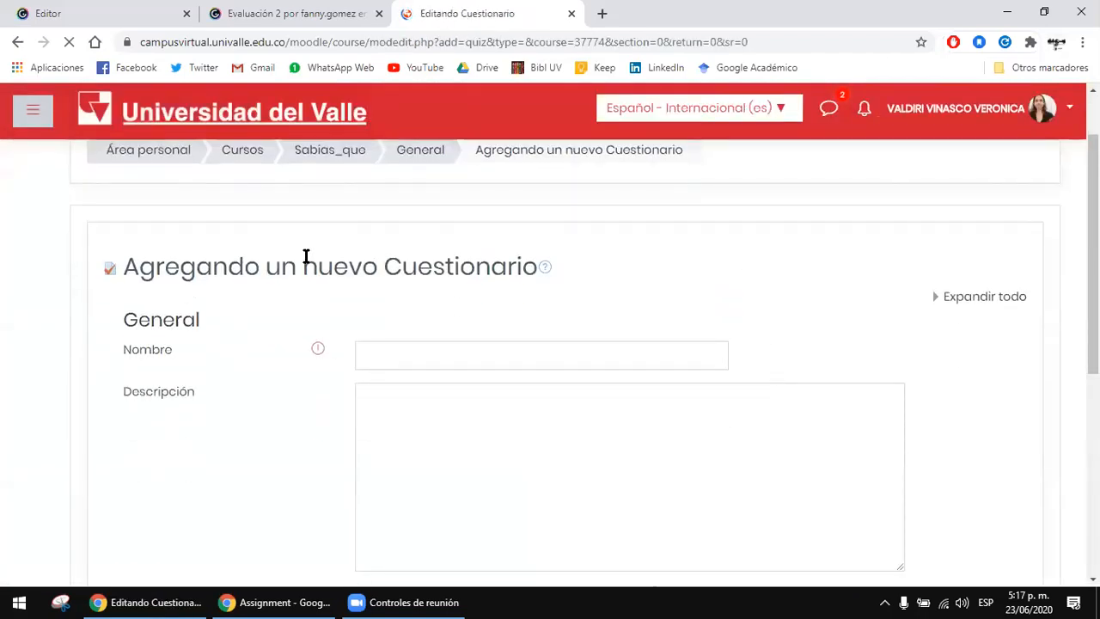
scroll(713, 298, down, 1)
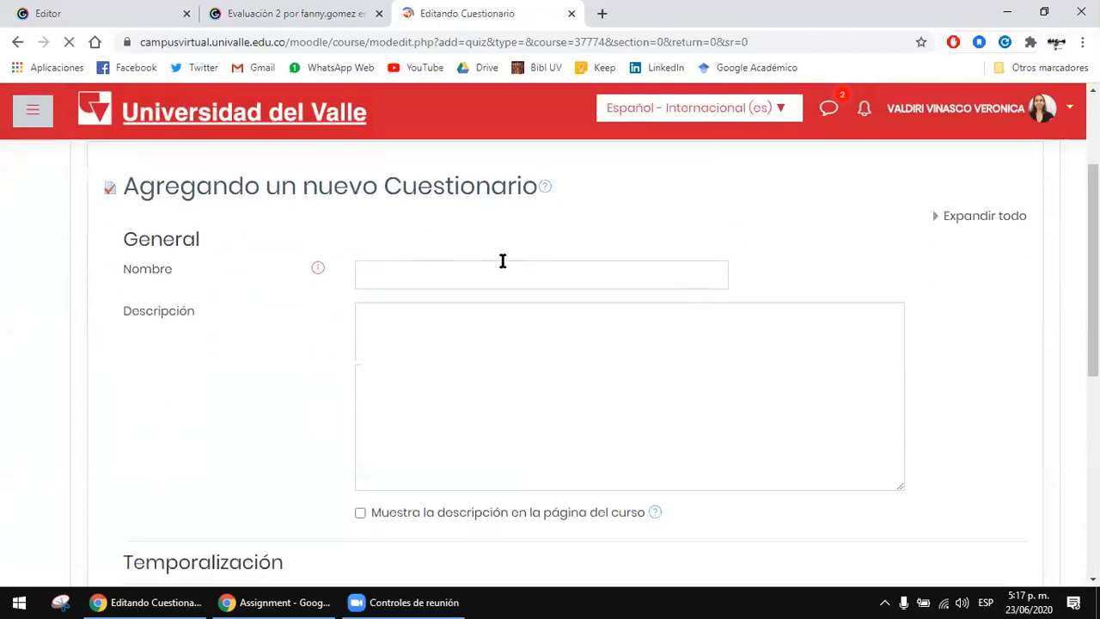
click(551, 265)
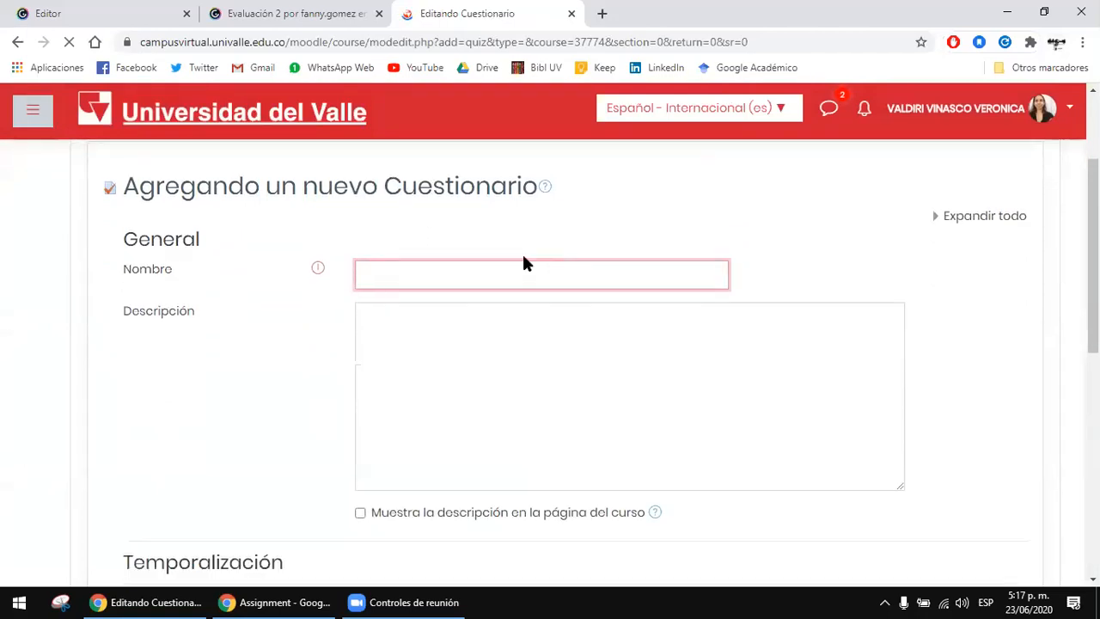
text(Cuestionario de prueba)
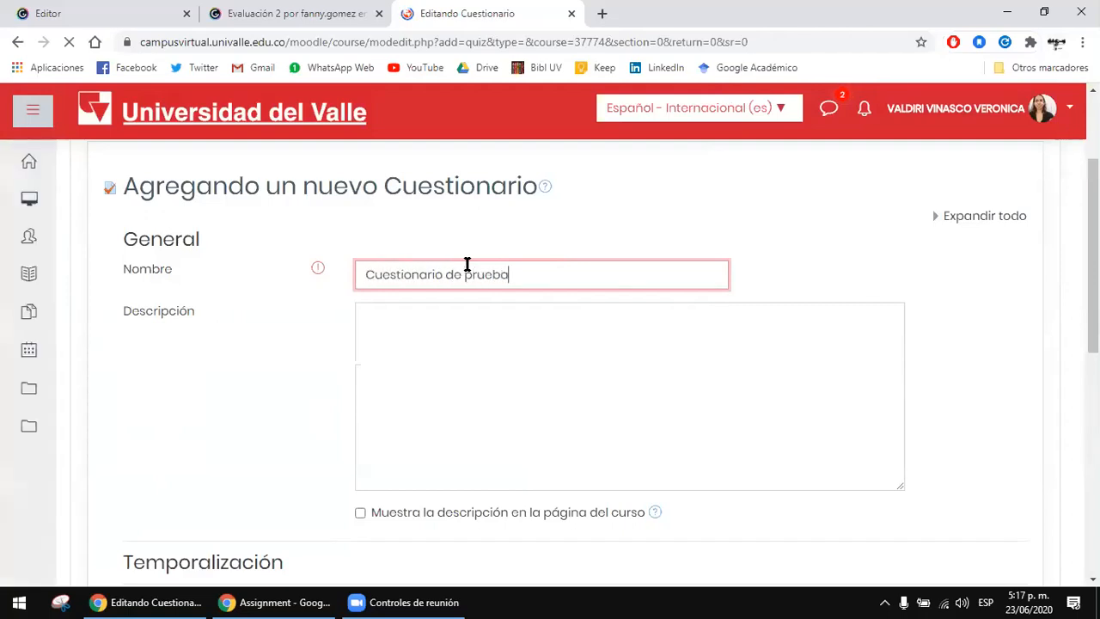
scroll(464, 263, down, 1)
click(521, 278)
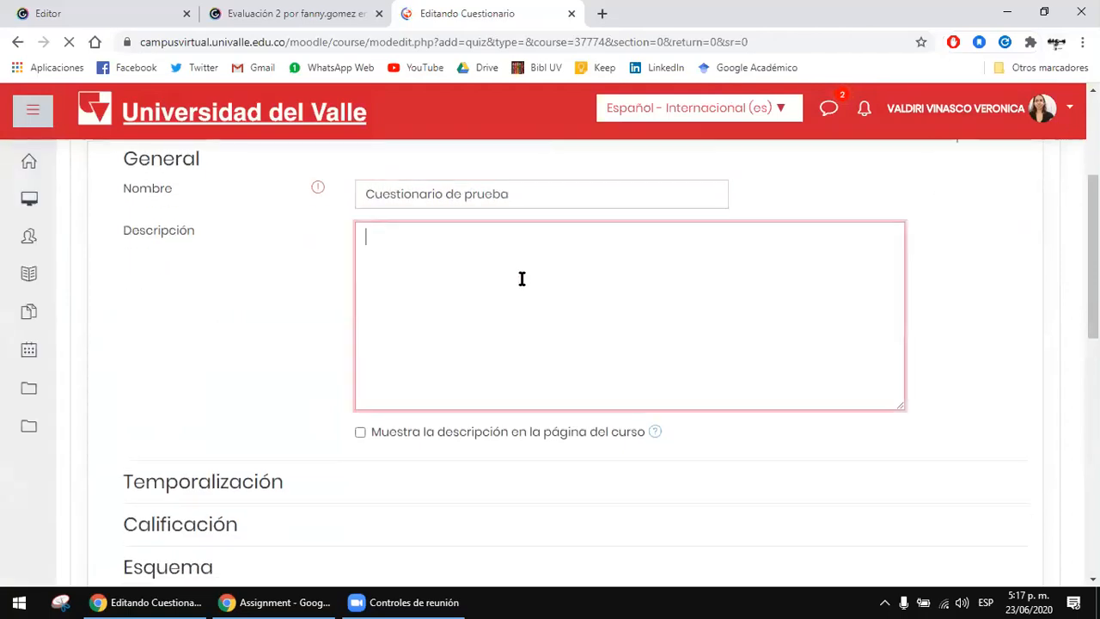
Step: Expand the Temporalización settings and enable both the opening and closing dates of the quiz
scroll(556, 284, down, 1)
scroll(746, 336, up, 3)
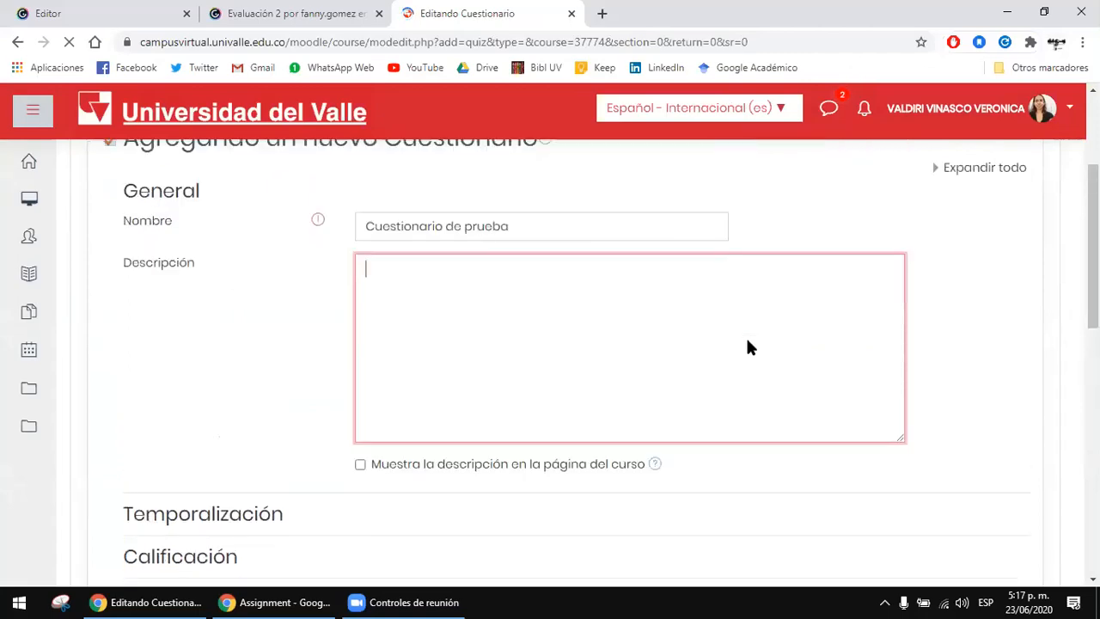
scroll(292, 305, down, 3)
scroll(298, 307, down, 2)
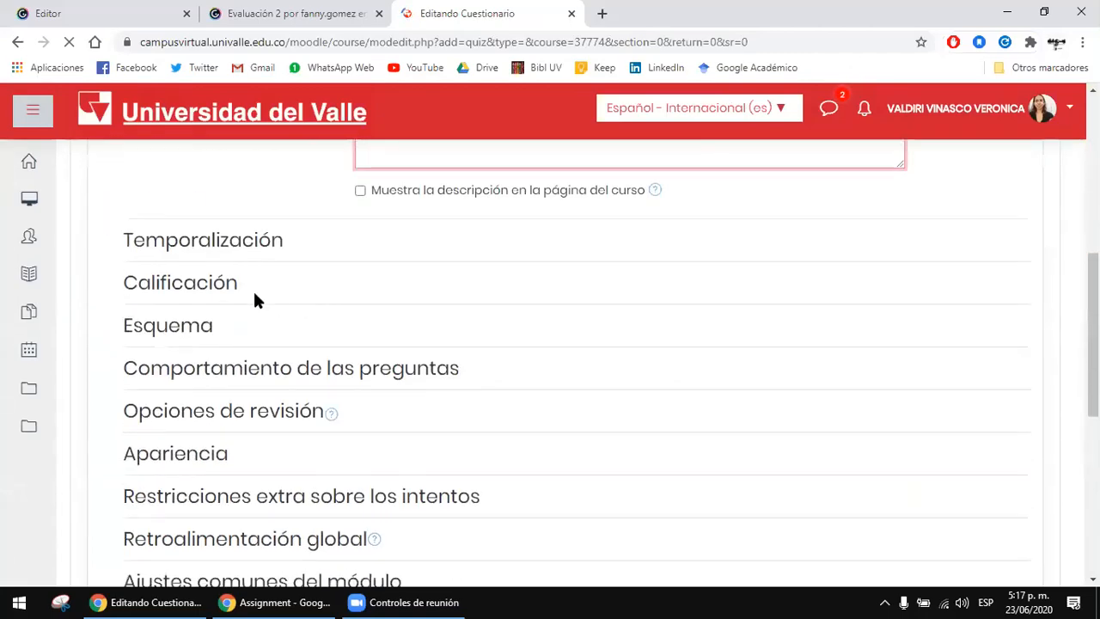
click(198, 241)
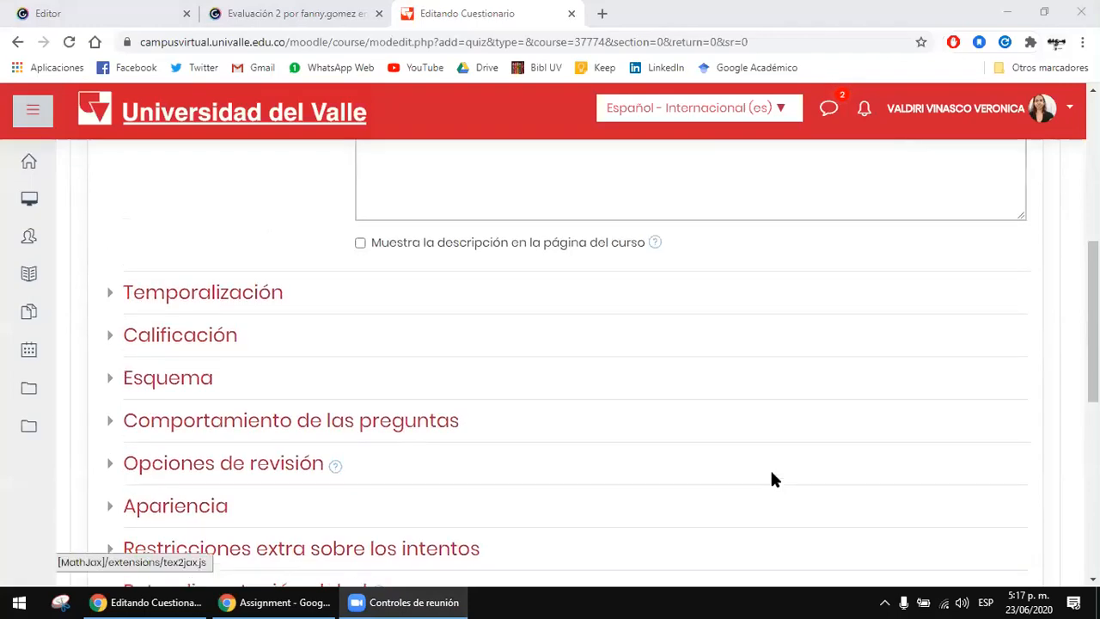
click(242, 225)
scroll(244, 226, up, 5)
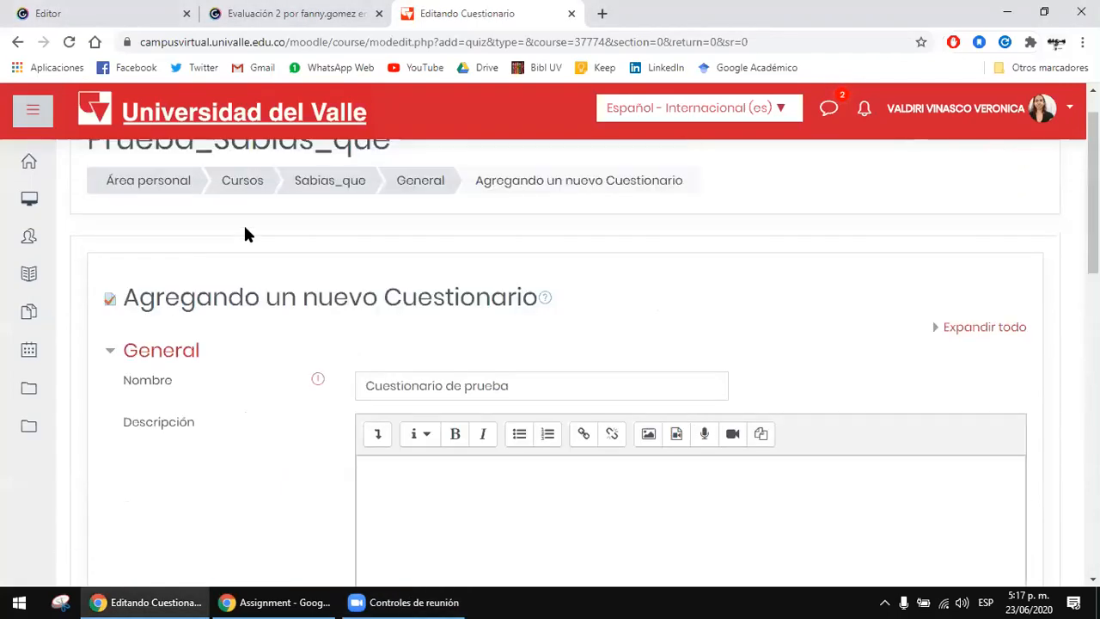
scroll(244, 226, down, 5)
click(219, 295)
scroll(746, 323, down, 1)
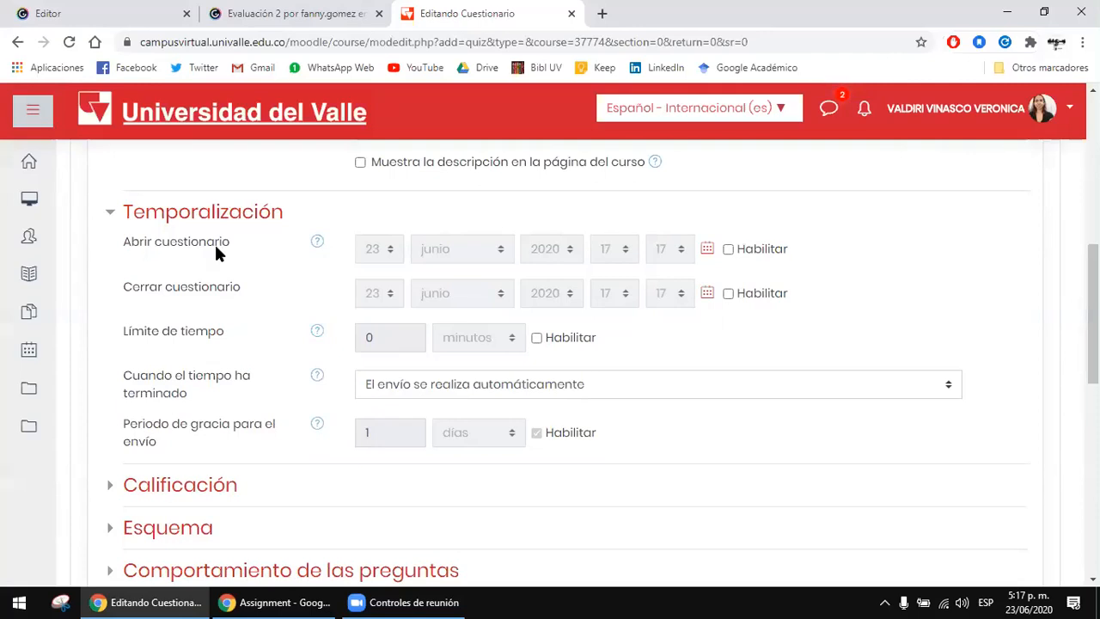
click(757, 246)
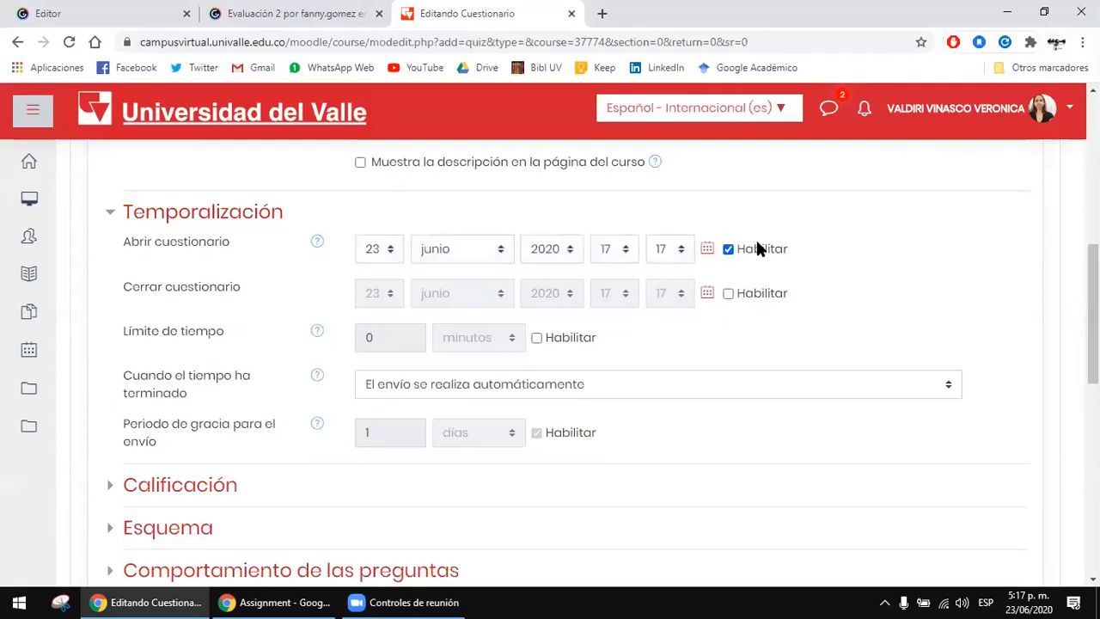
click(745, 293)
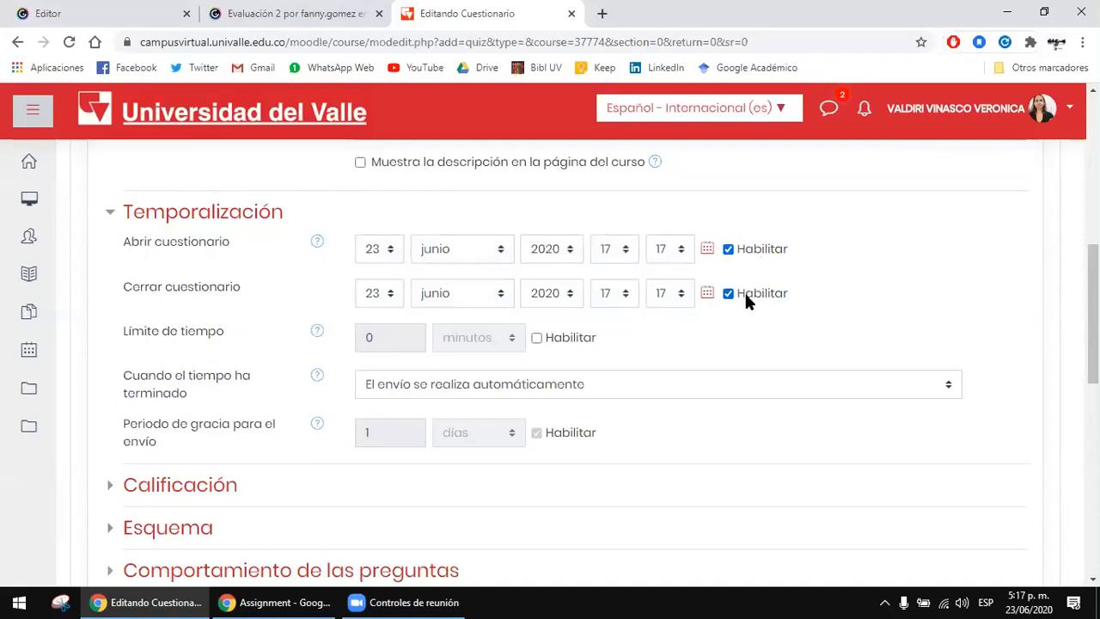
Step: Enable the quiz's time limit and view the options for what happens when the time has ended
scroll(744, 290, down, 1)
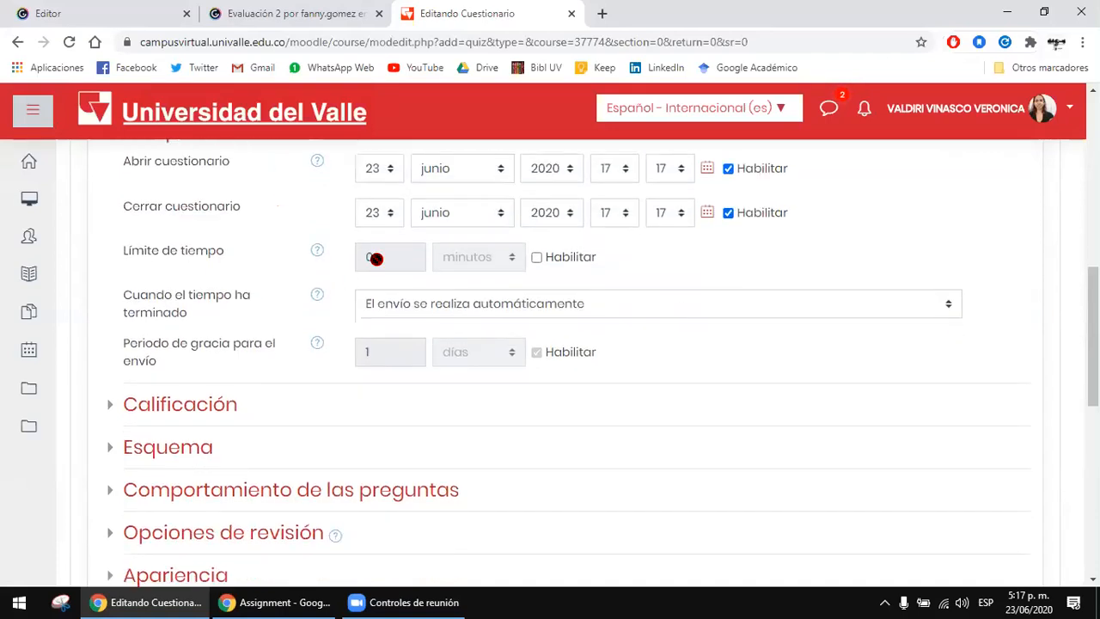
click(572, 260)
click(386, 257)
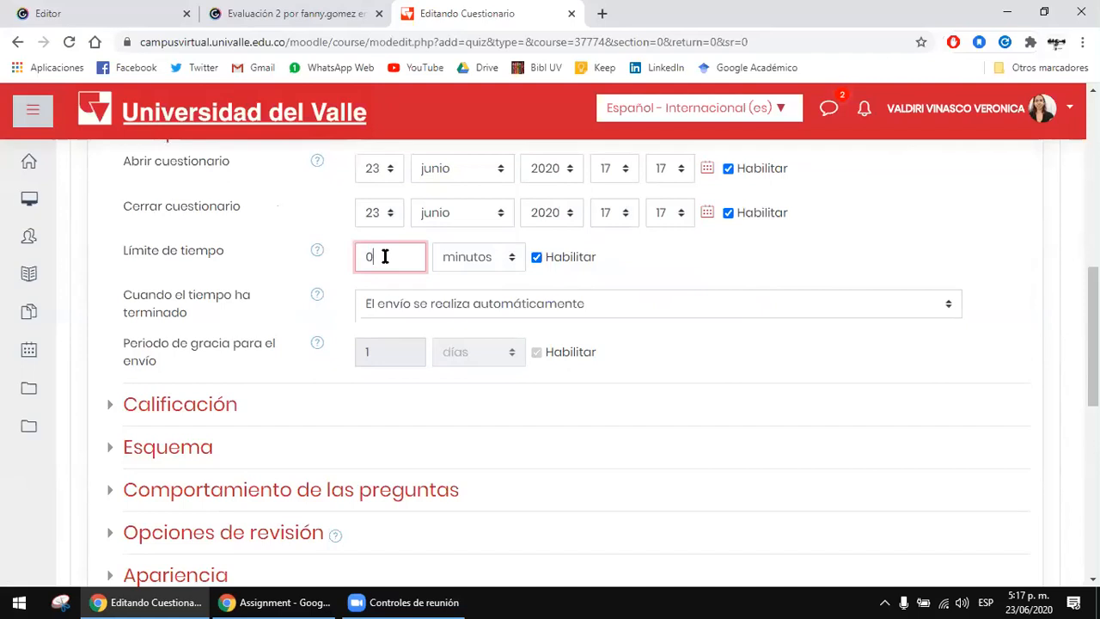
click(392, 304)
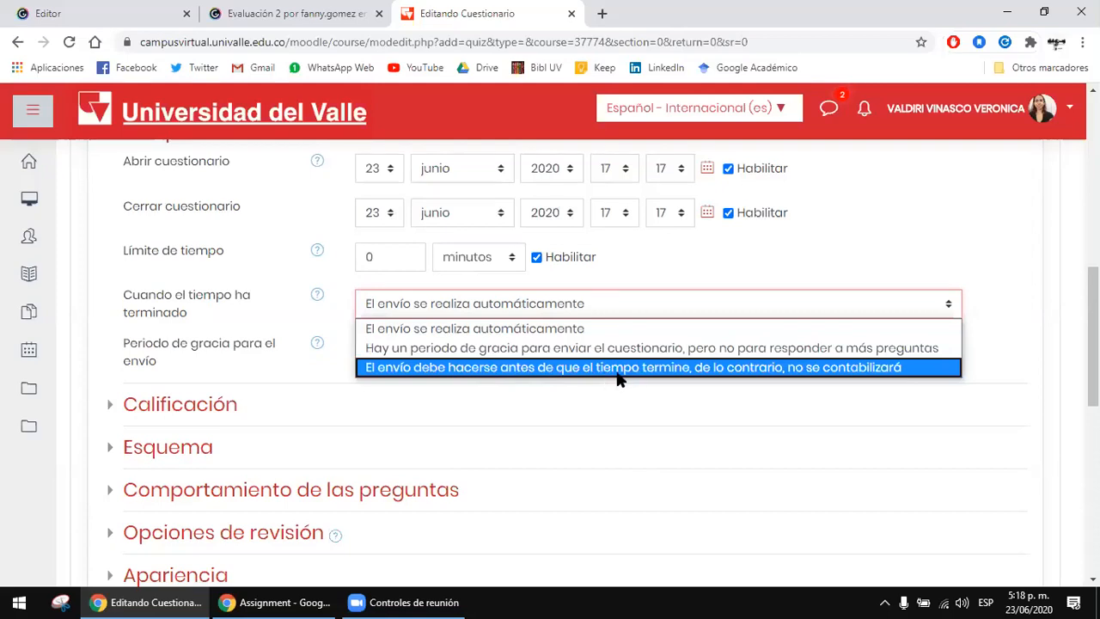
click(1038, 316)
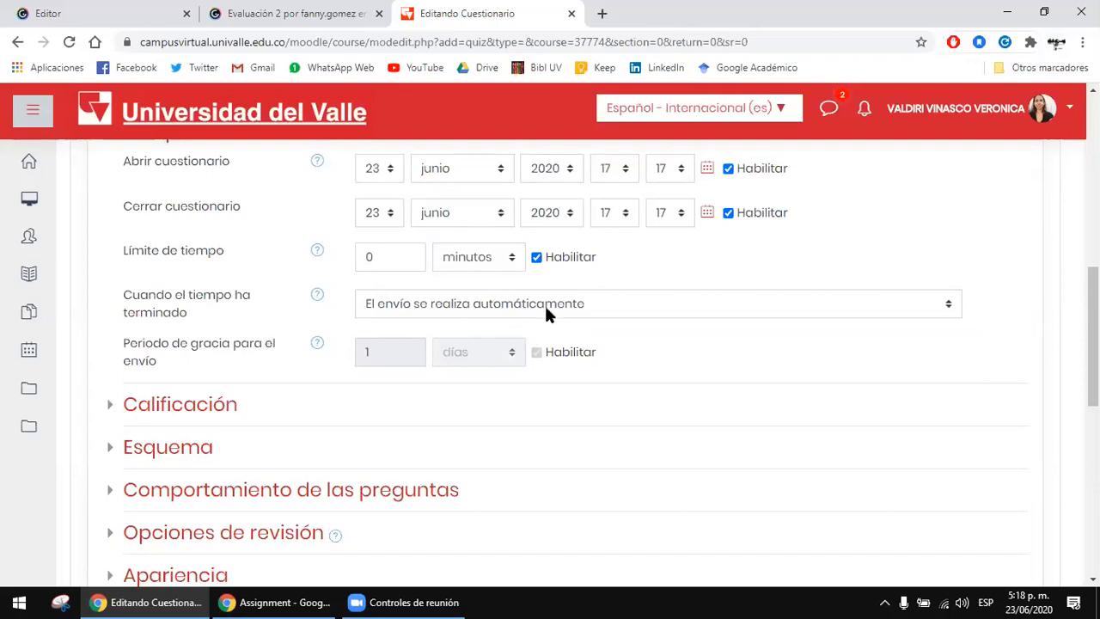
scroll(244, 285, up, 1)
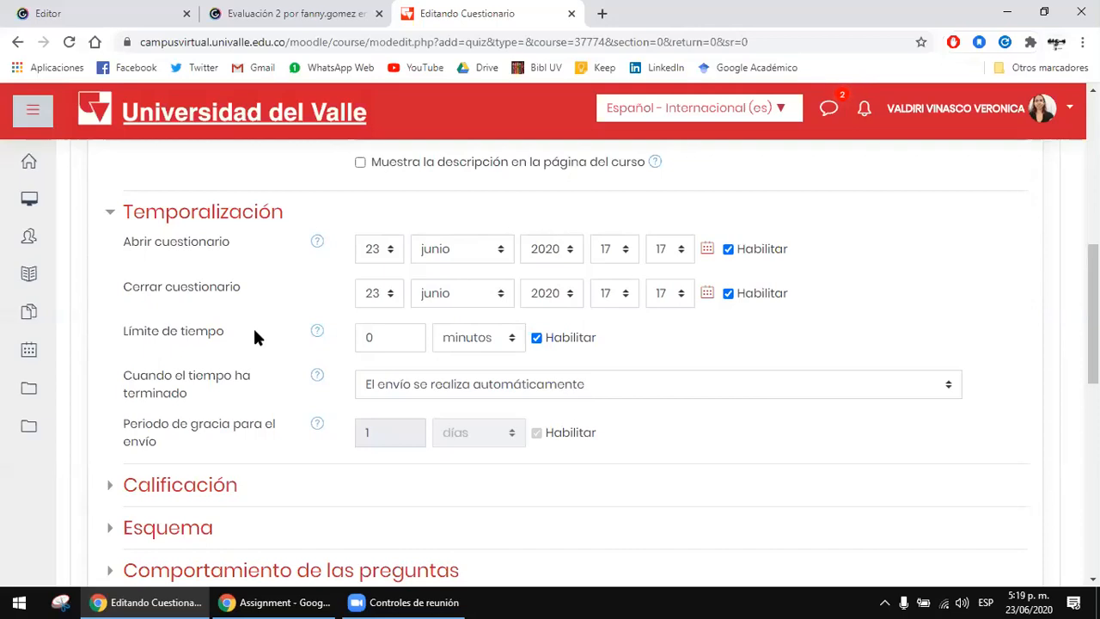
scroll(251, 305, down, 1)
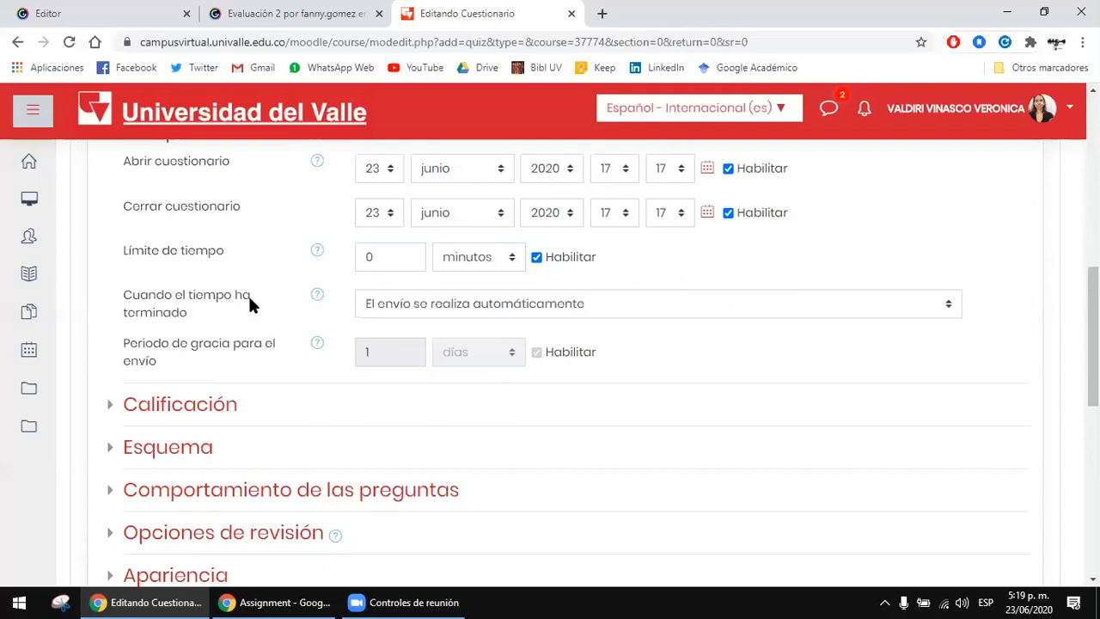
scroll(894, 359, up, 1)
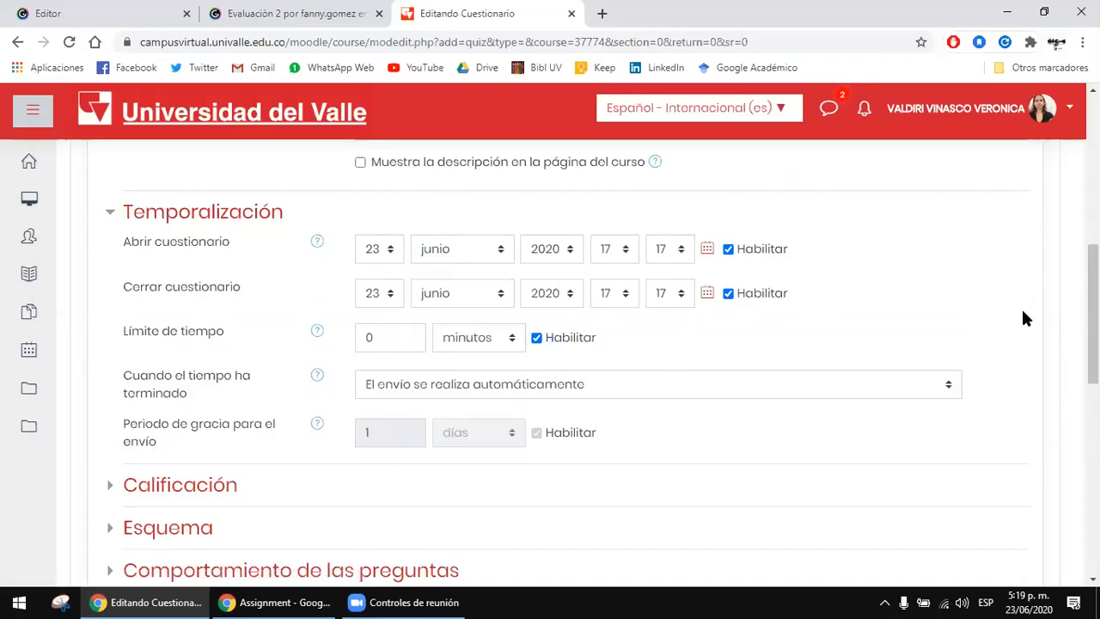
scroll(368, 274, down, 1)
scroll(222, 282, up, 1)
scroll(221, 283, down, 1)
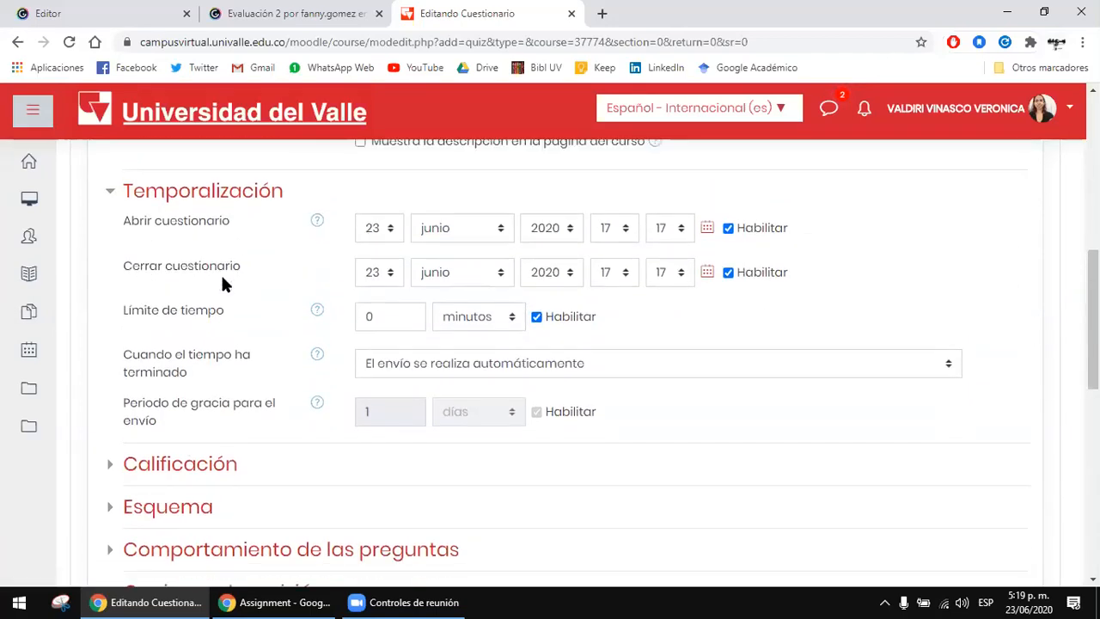
Step: Expand the Calificación settings, check the grade category, and set the grade to pass (Calificación para aprobar) to 3
scroll(221, 282, down, 2)
click(216, 321)
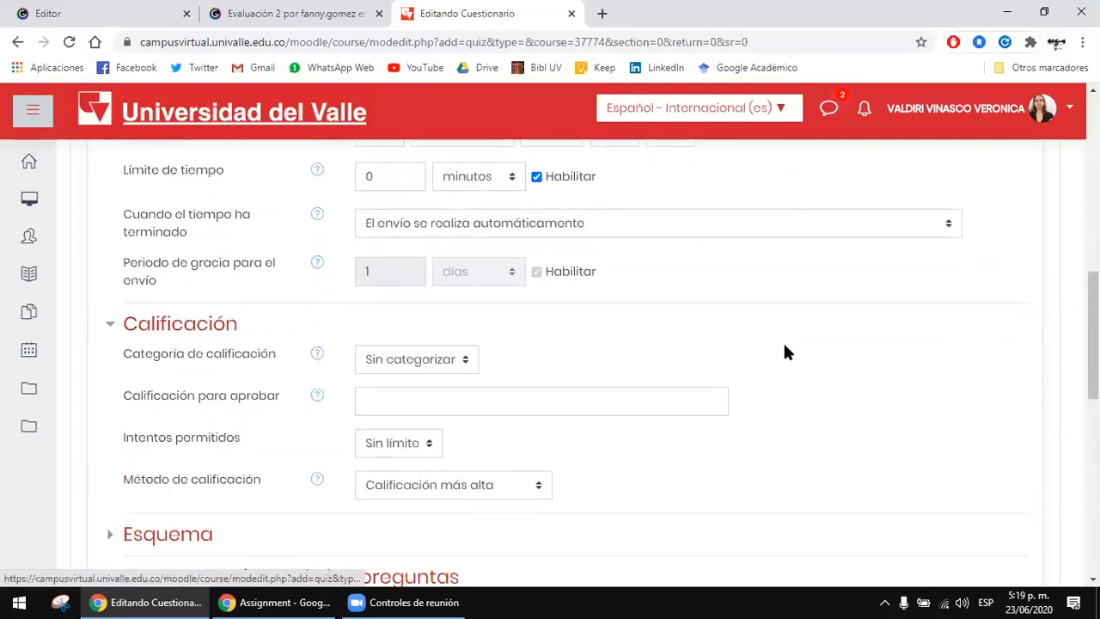
scroll(453, 288, down, 1)
click(453, 285)
click(417, 304)
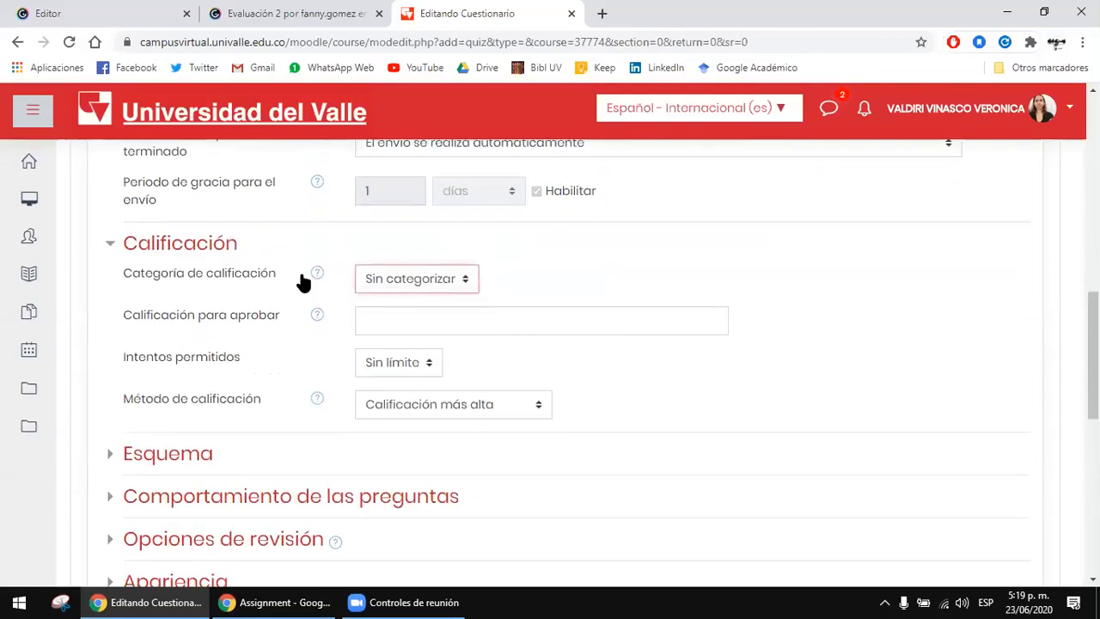
click(384, 317)
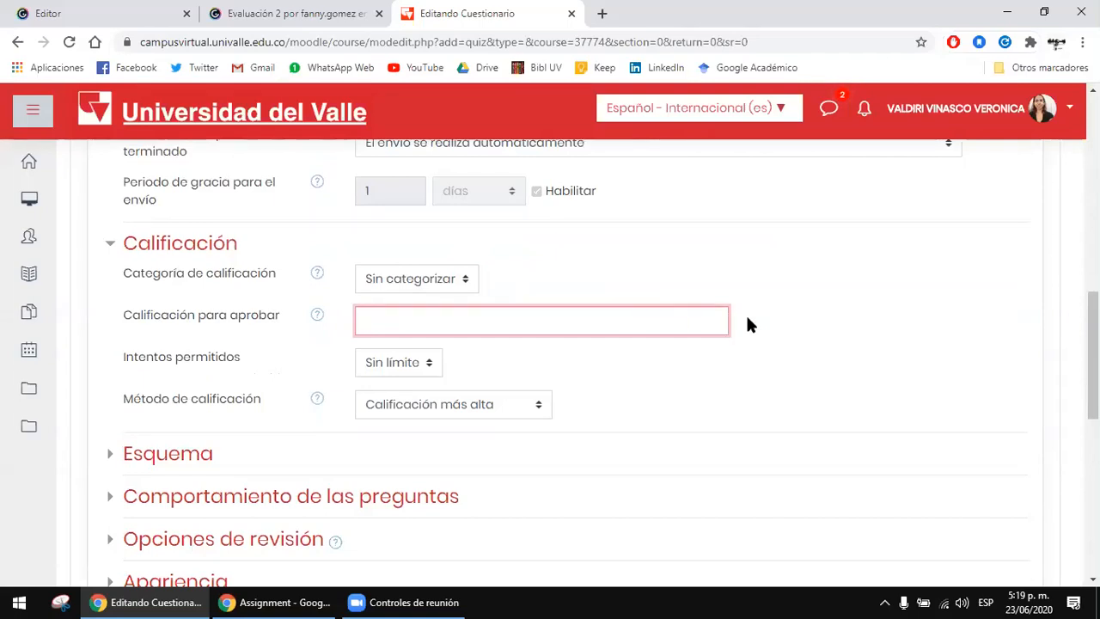
text(3)
click(882, 311)
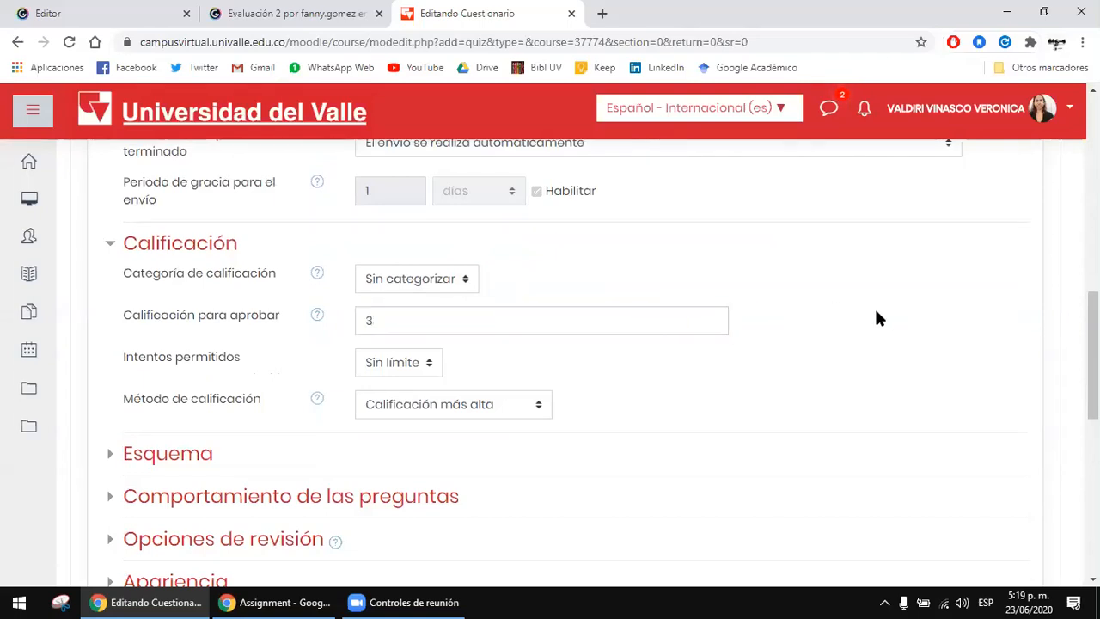
scroll(869, 309, down, 1)
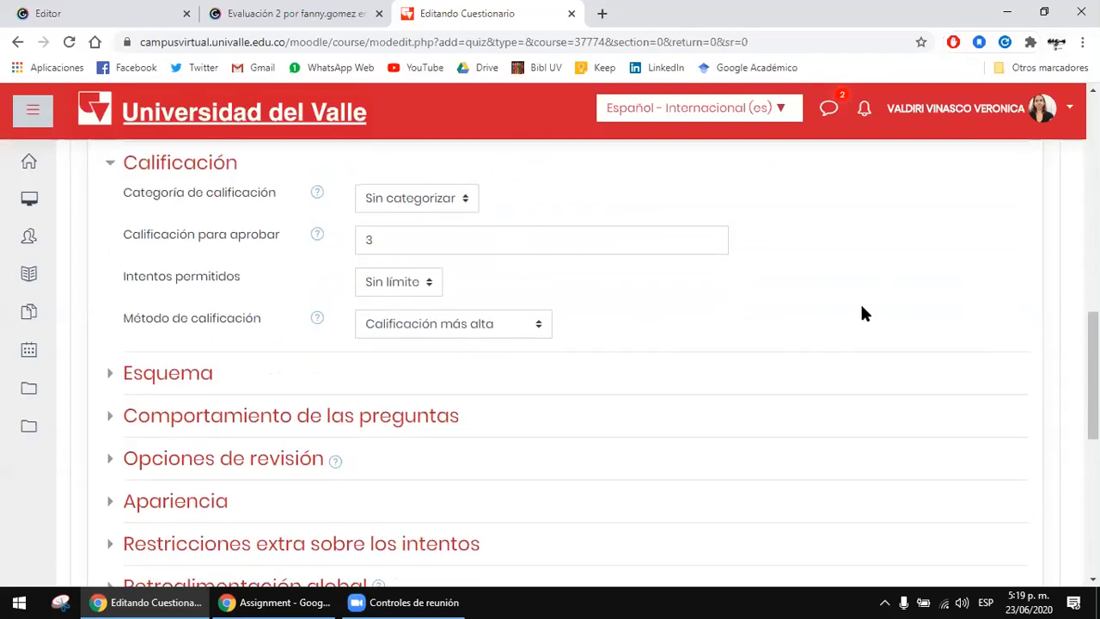
Step: Try 2 permitted attempts to view the grading method options, and set Intentos permitidos to 1
click(419, 282)
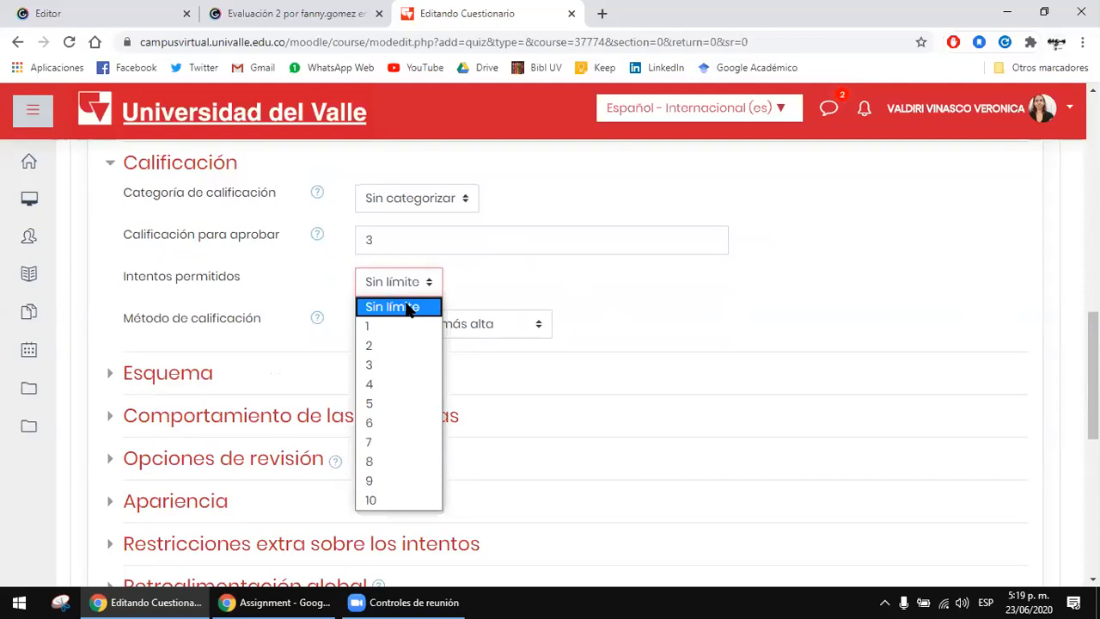
click(405, 325)
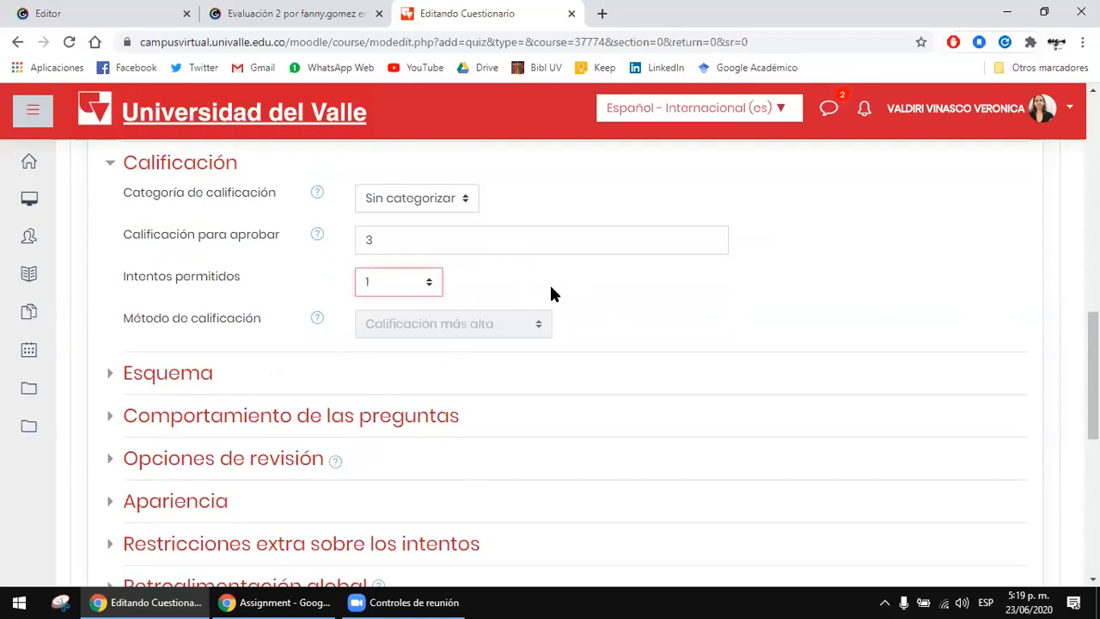
click(434, 288)
click(388, 347)
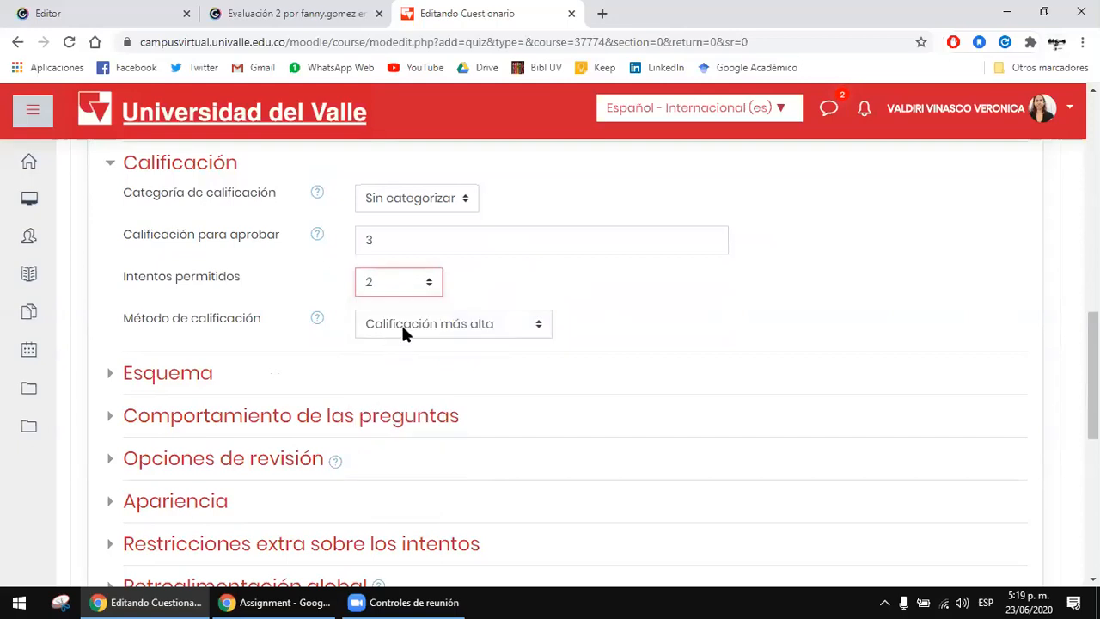
click(405, 331)
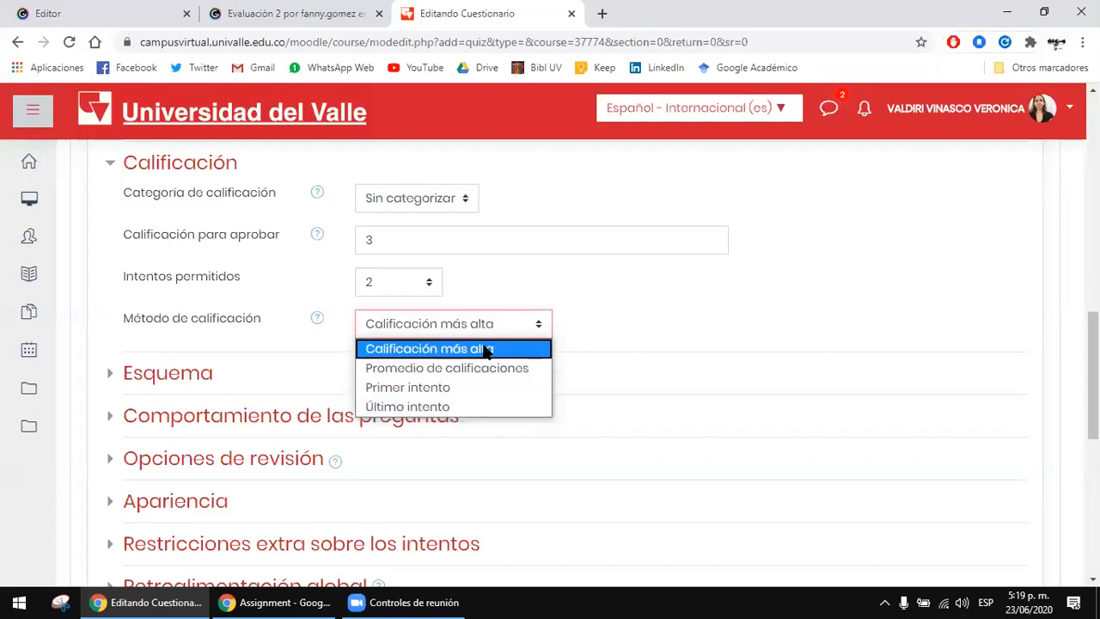
click(415, 276)
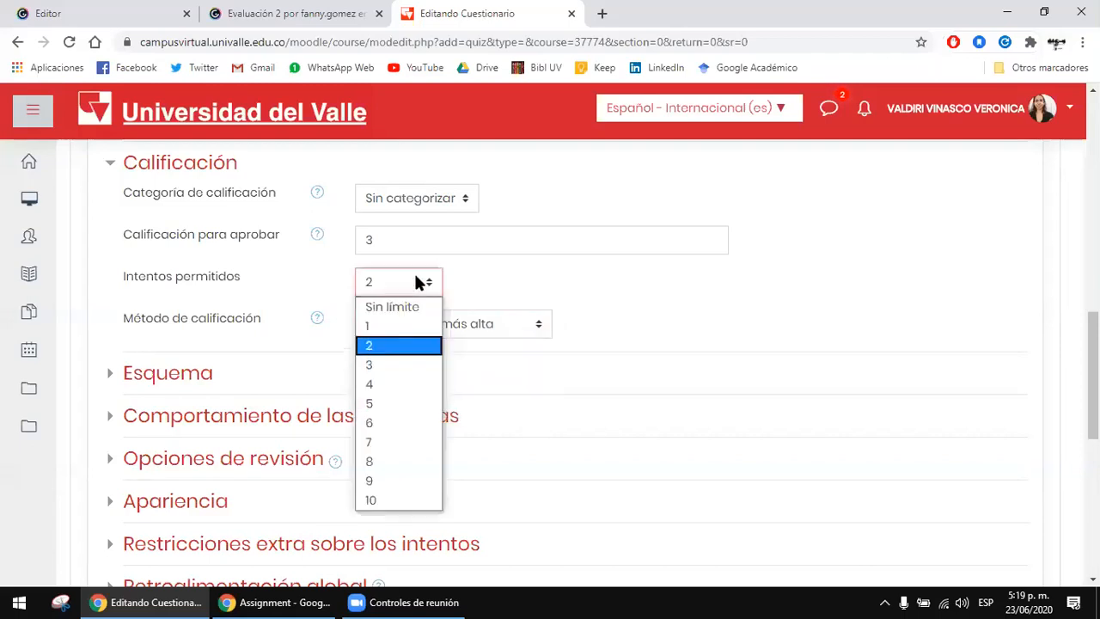
click(393, 325)
Step: Expand the Esquema settings with their additional options and set Página nueva to Cada 5 preguntas
scroll(385, 300, down, 1)
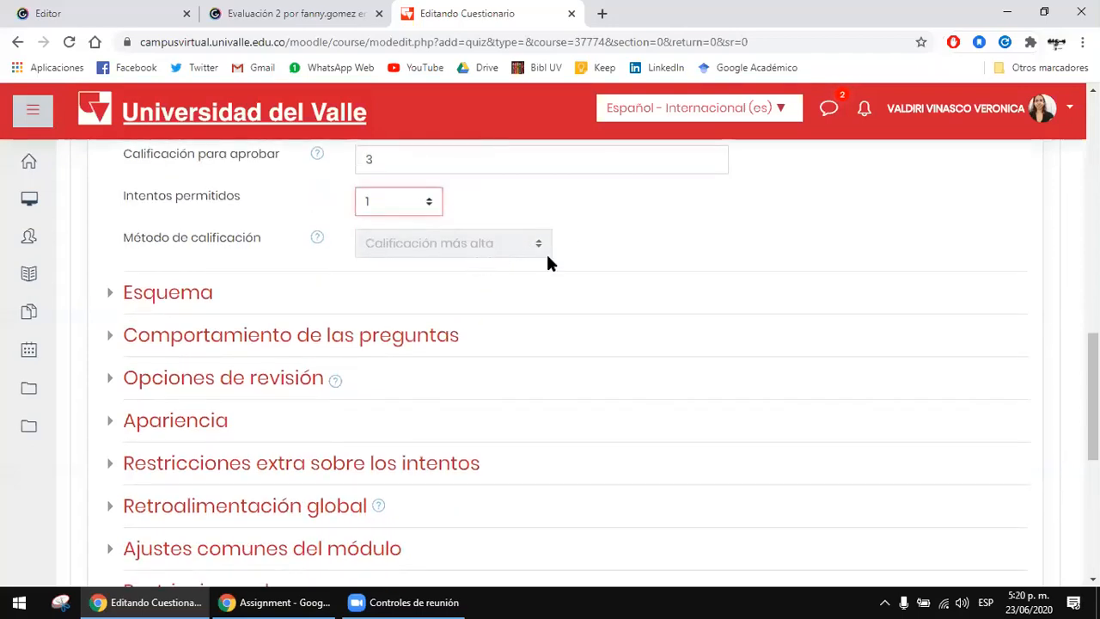
click(214, 298)
scroll(488, 284, down, 1)
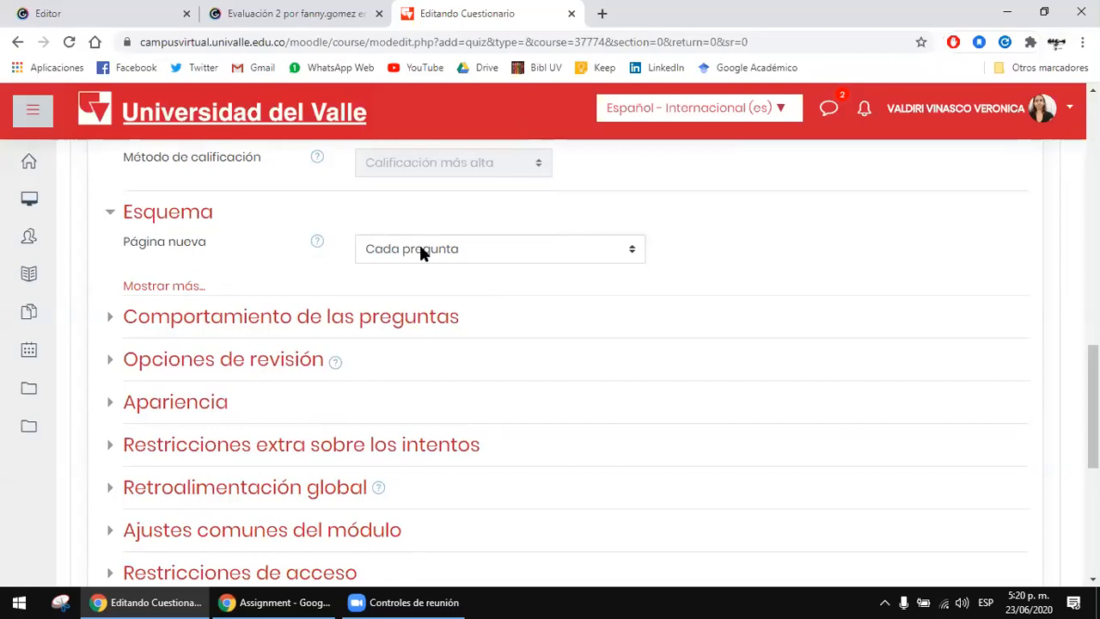
click(164, 286)
click(550, 250)
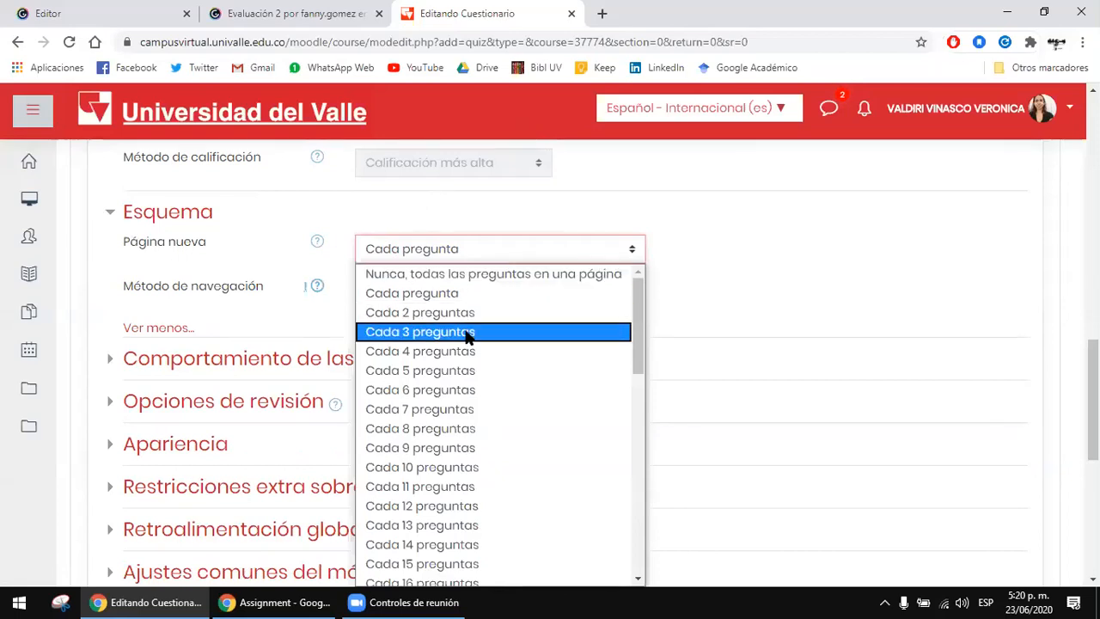
click(535, 376)
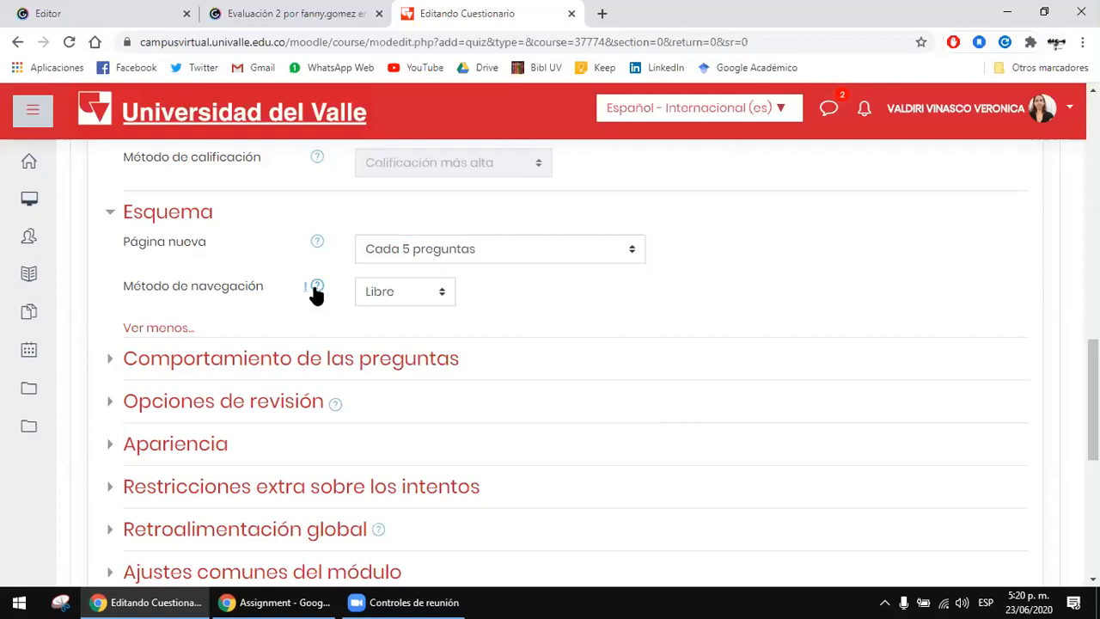
Step: Try the Secuencial navigation method (Método de navegación) in the Esquema settings and set it back to Libre
click(155, 329)
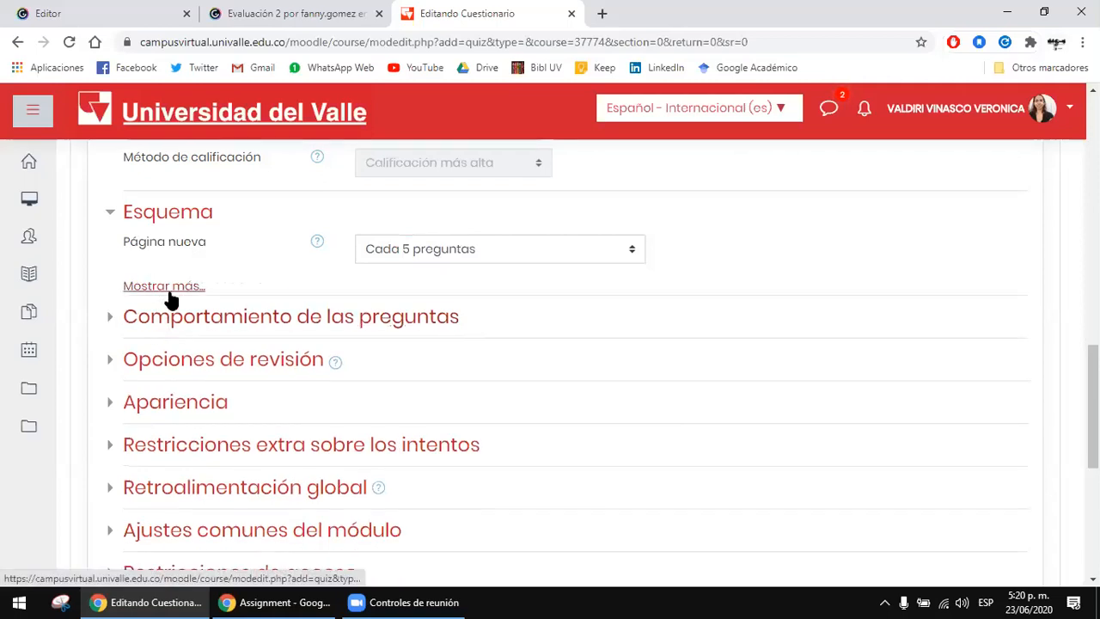
click(167, 287)
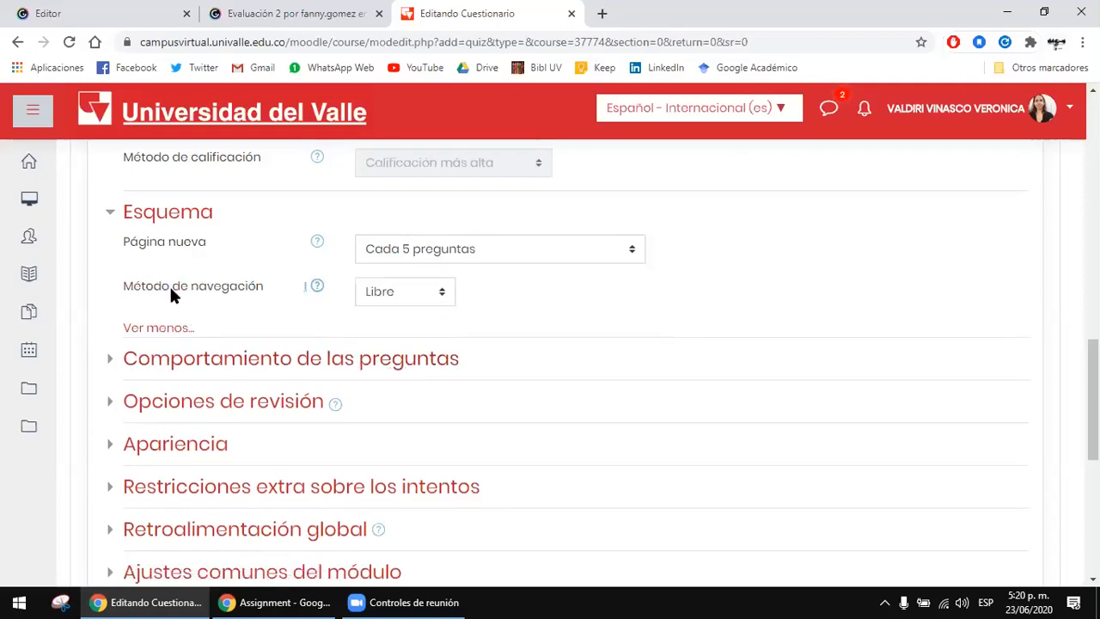
click(419, 303)
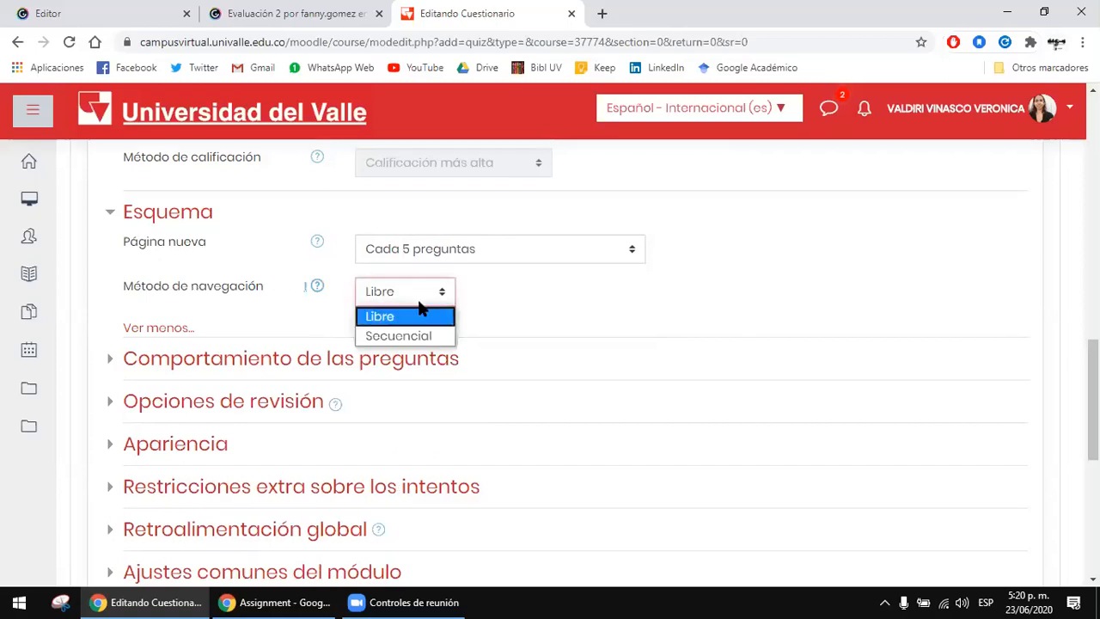
click(411, 334)
click(421, 287)
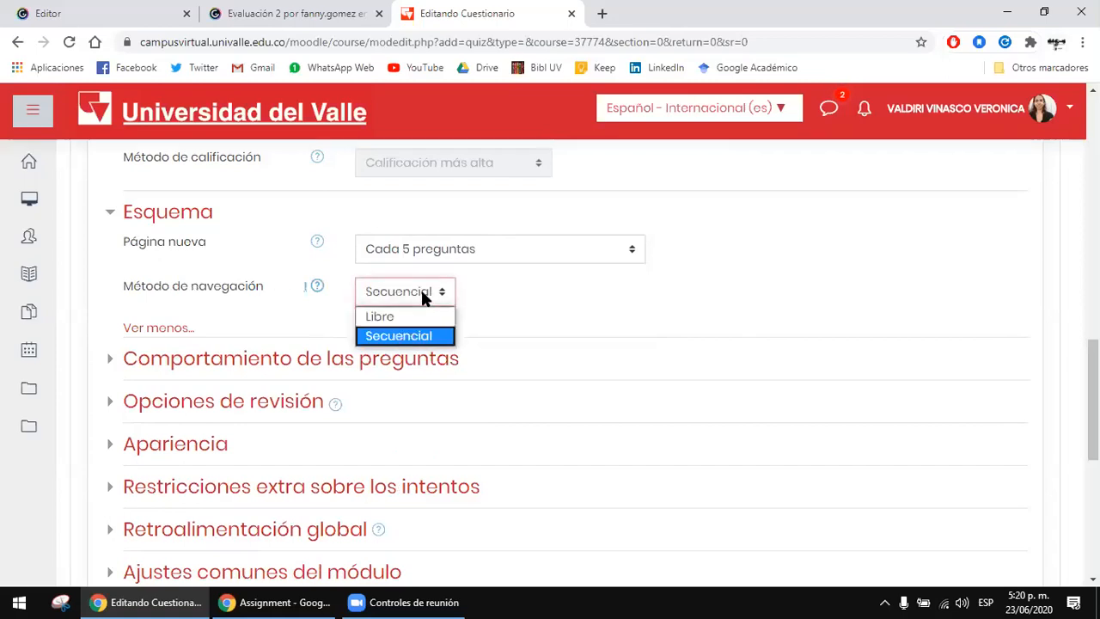
click(418, 335)
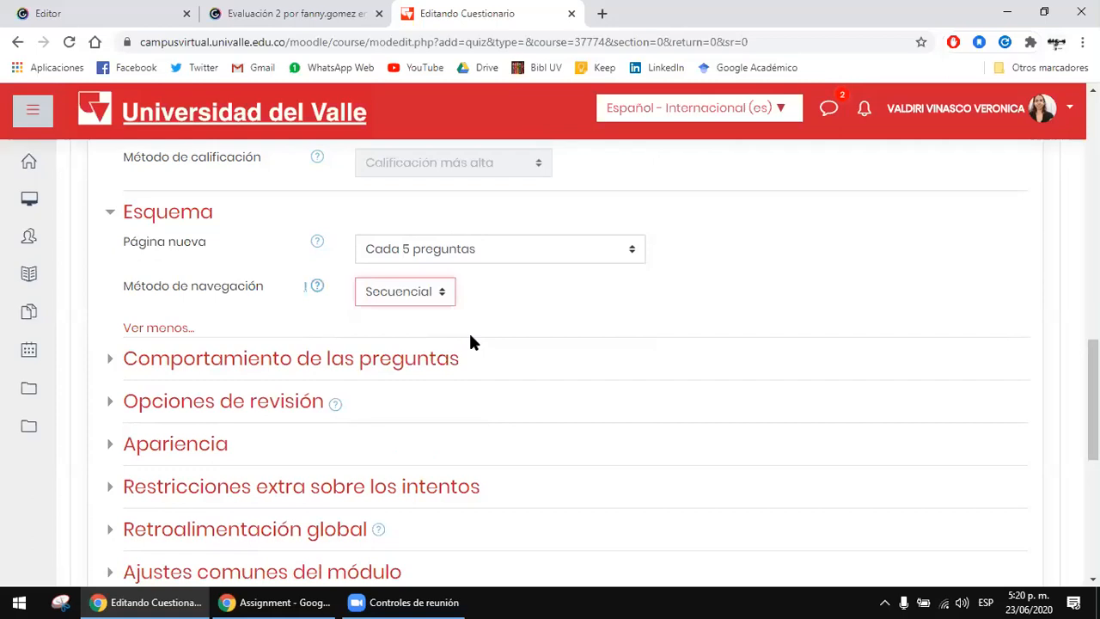
click(442, 289)
click(421, 314)
click(519, 299)
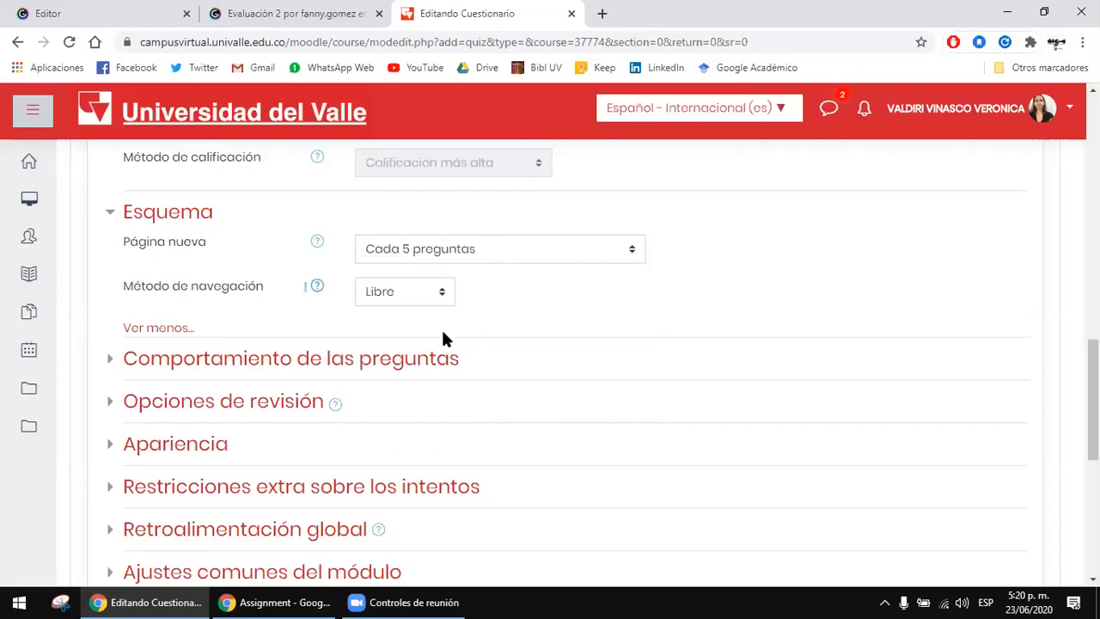
Step: Expand the Comportamiento de las preguntas settings and check the answer shuffling option (Ordenar al azar las respuestas), keeping Sí
click(422, 356)
scroll(562, 320, down, 1)
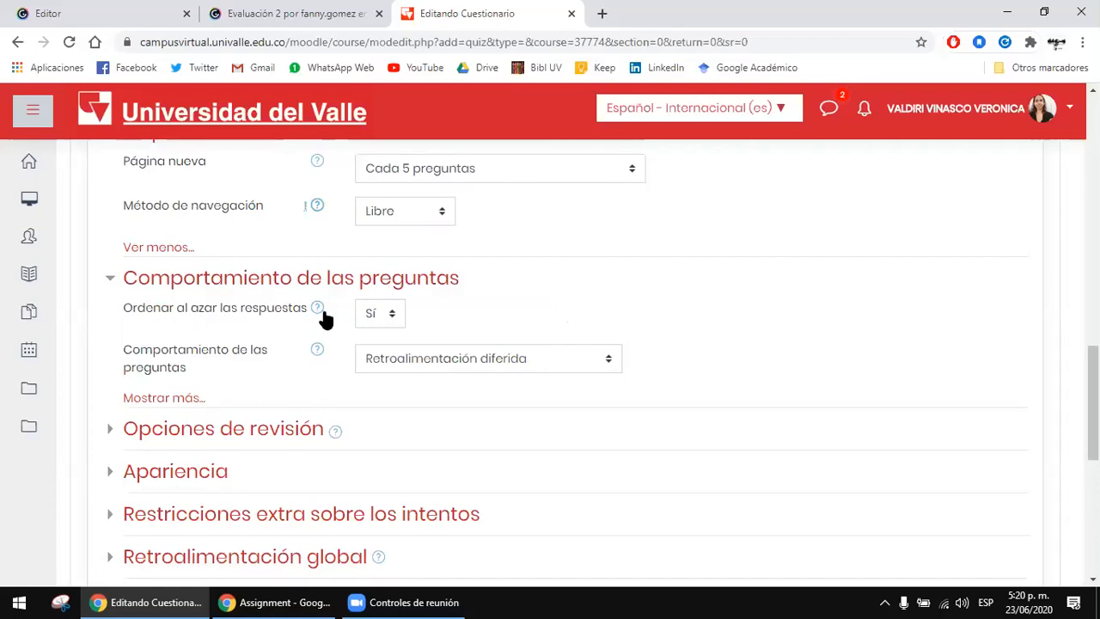
click(373, 315)
click(193, 303)
click(391, 310)
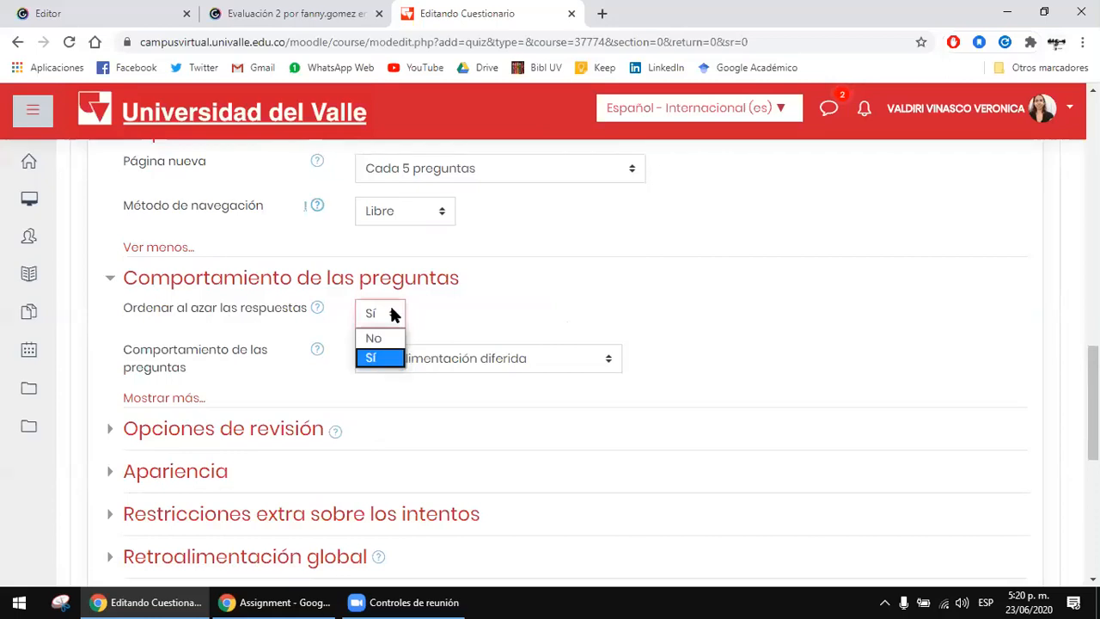
click(434, 322)
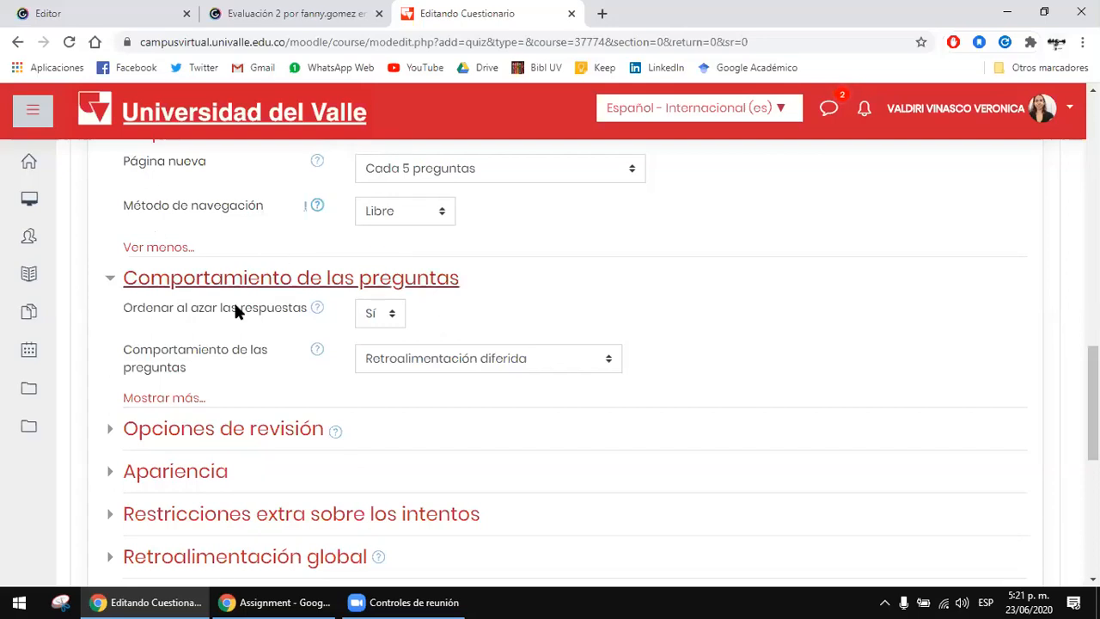
drag(204, 308, 230, 305)
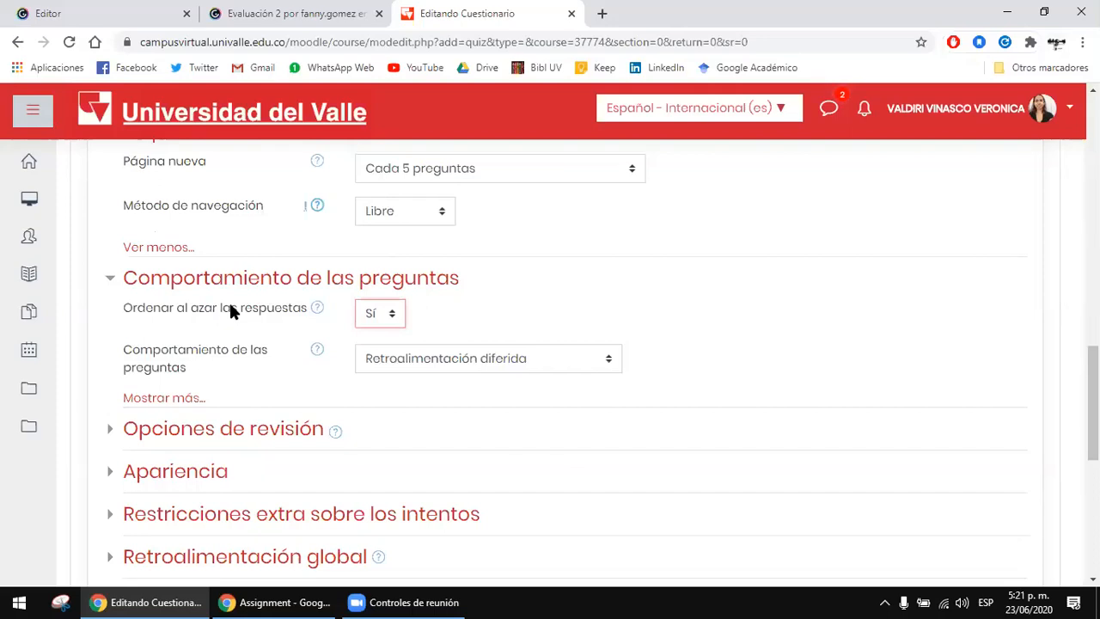
Step: Review the navigation method options (Método de navegación) alongside the answer shuffling setting, keeping Libre
click(432, 221)
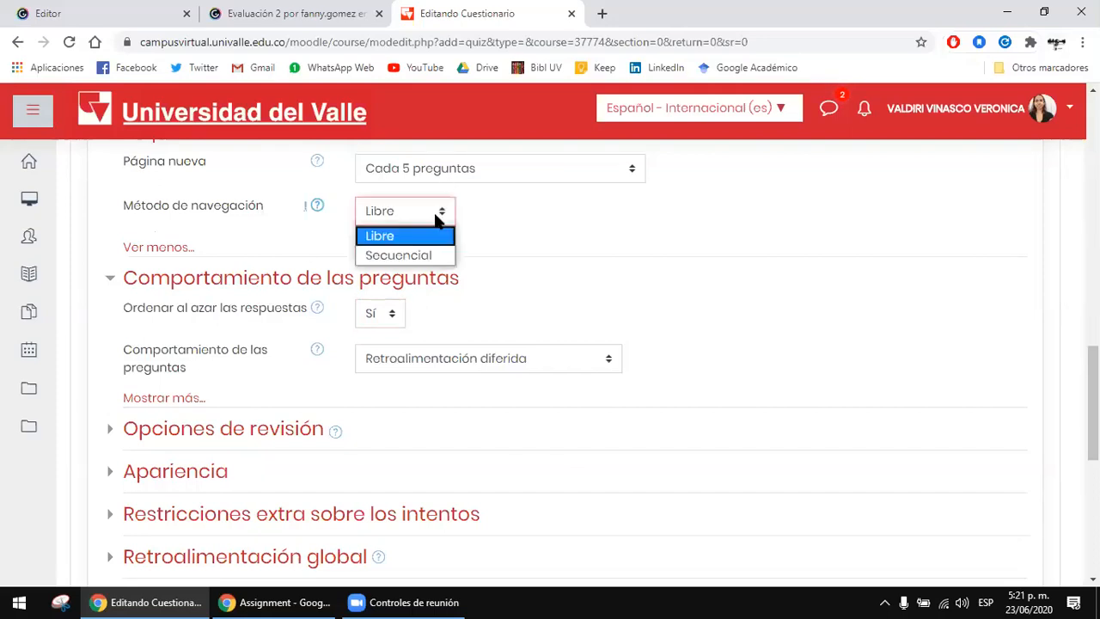
click(434, 237)
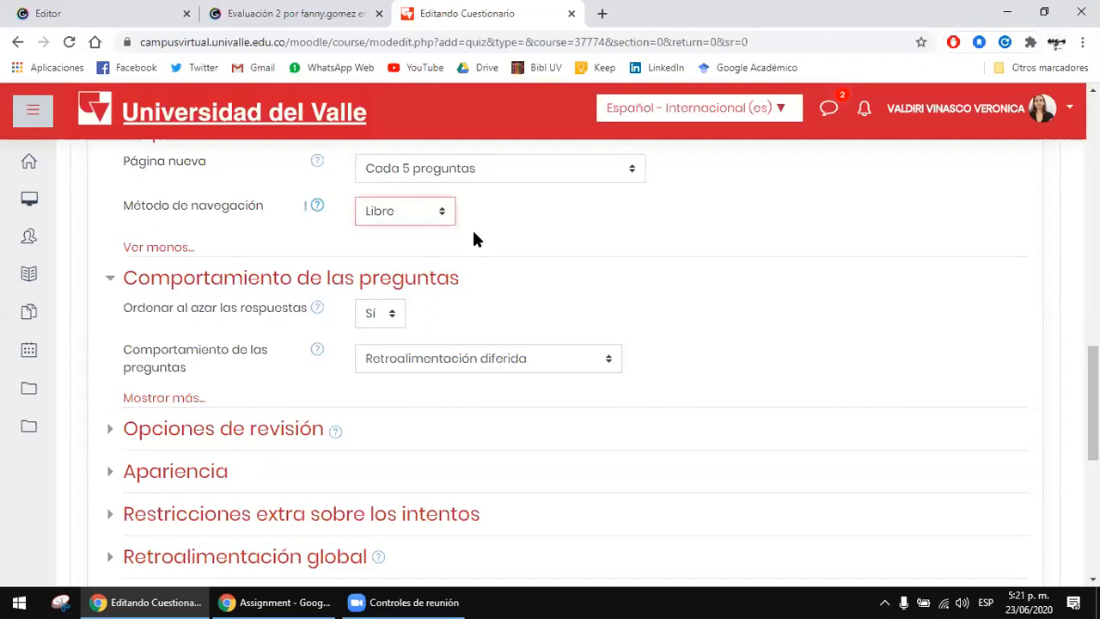
click(520, 242)
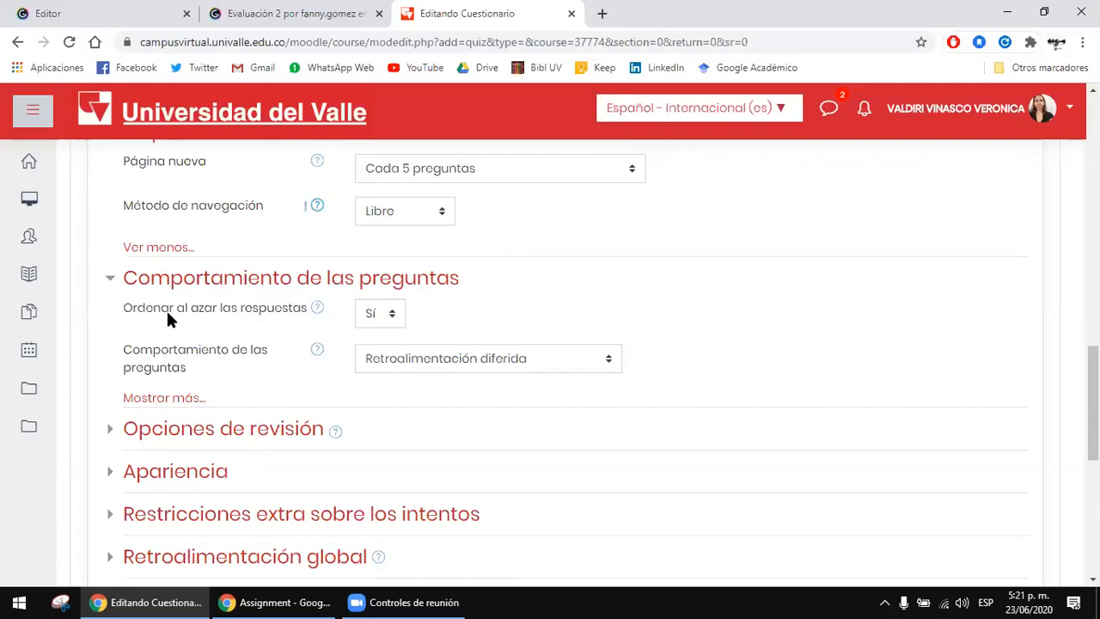
click(432, 219)
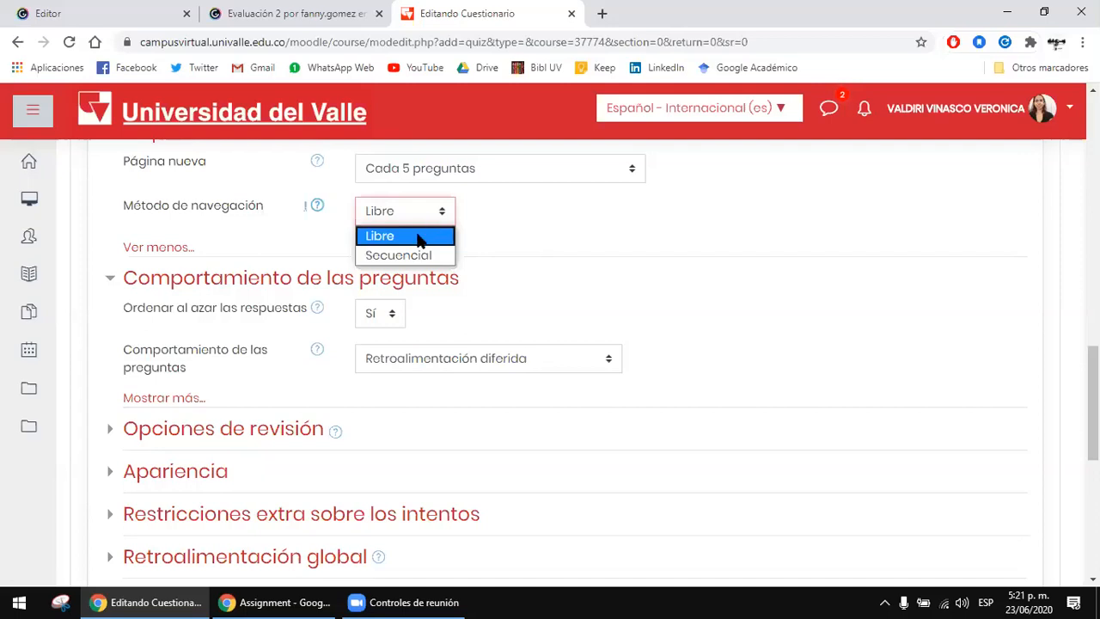
click(421, 237)
click(427, 214)
click(429, 217)
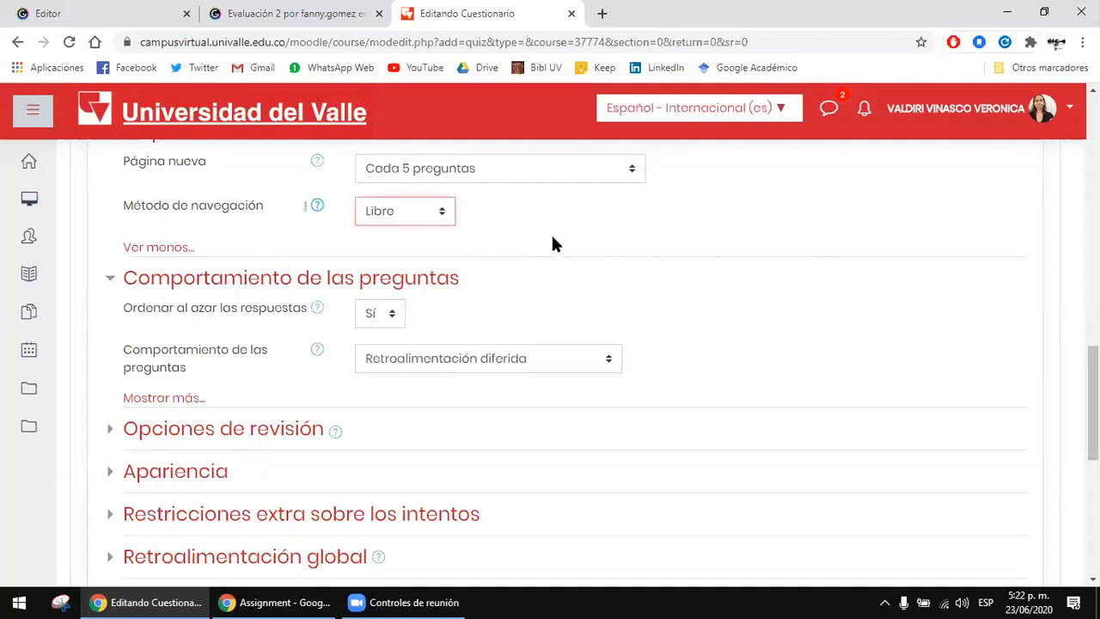
scroll(556, 237, down, 1)
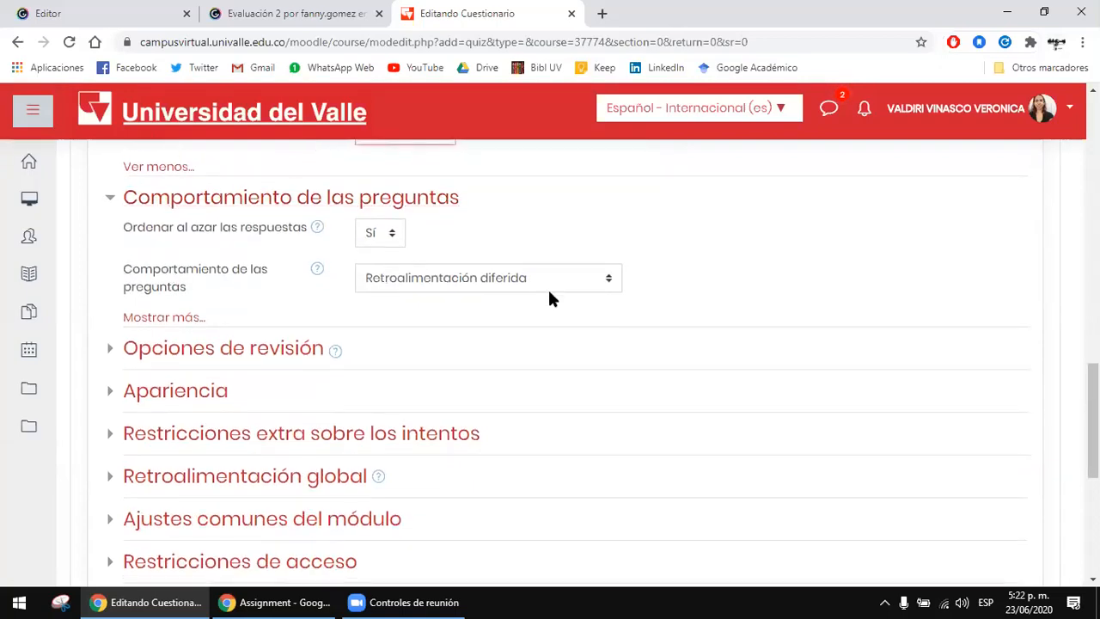
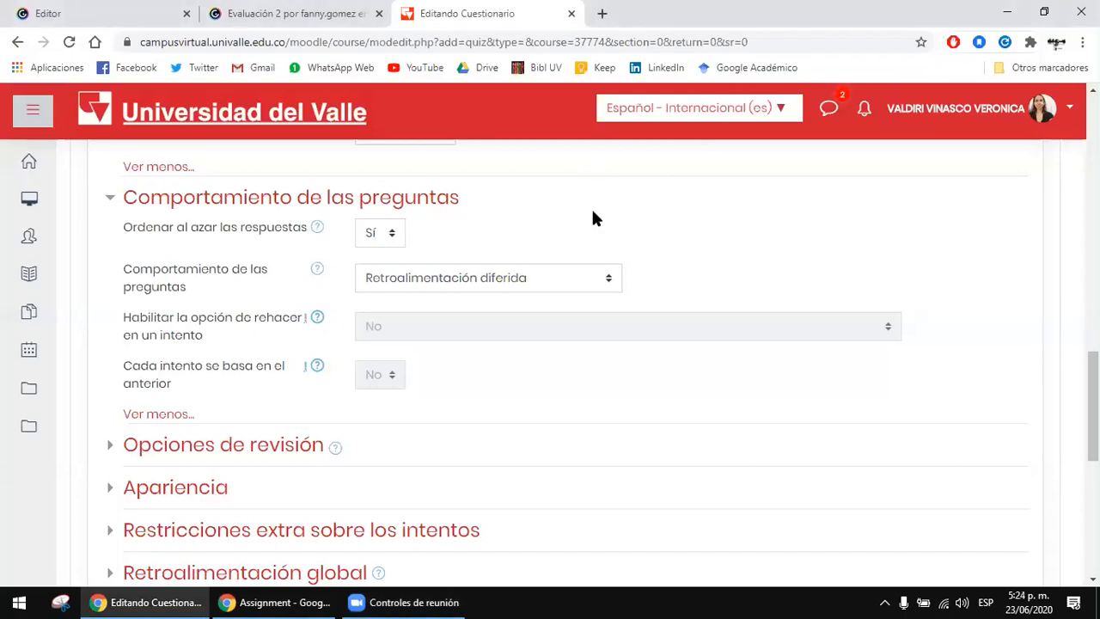
Step: Review the question behaviour choices (Comportamiento de las preguntas), keeping Retroalimentación diferida
scroll(564, 213, down, 1)
click(566, 205)
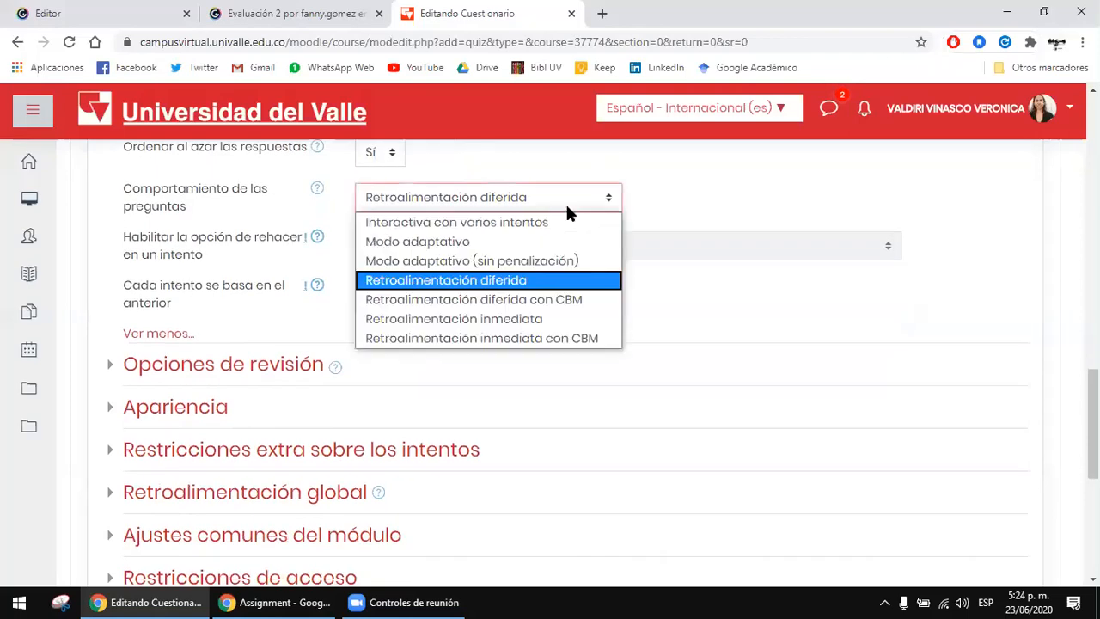
click(697, 185)
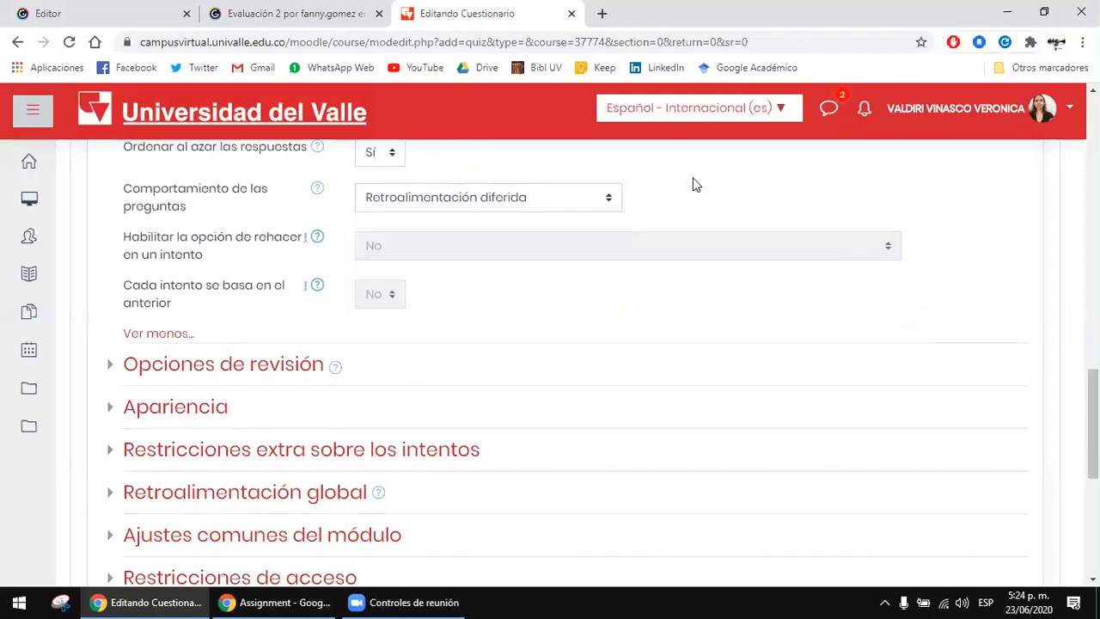
scroll(697, 184, up, 1)
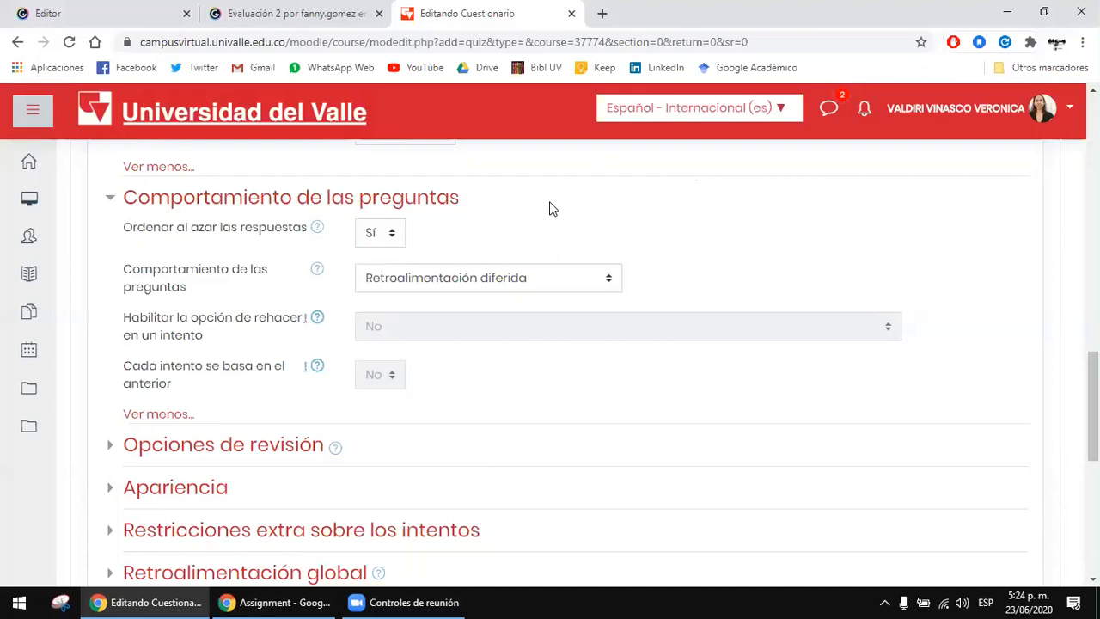
scroll(290, 235, down, 2)
scroll(290, 236, up, 1)
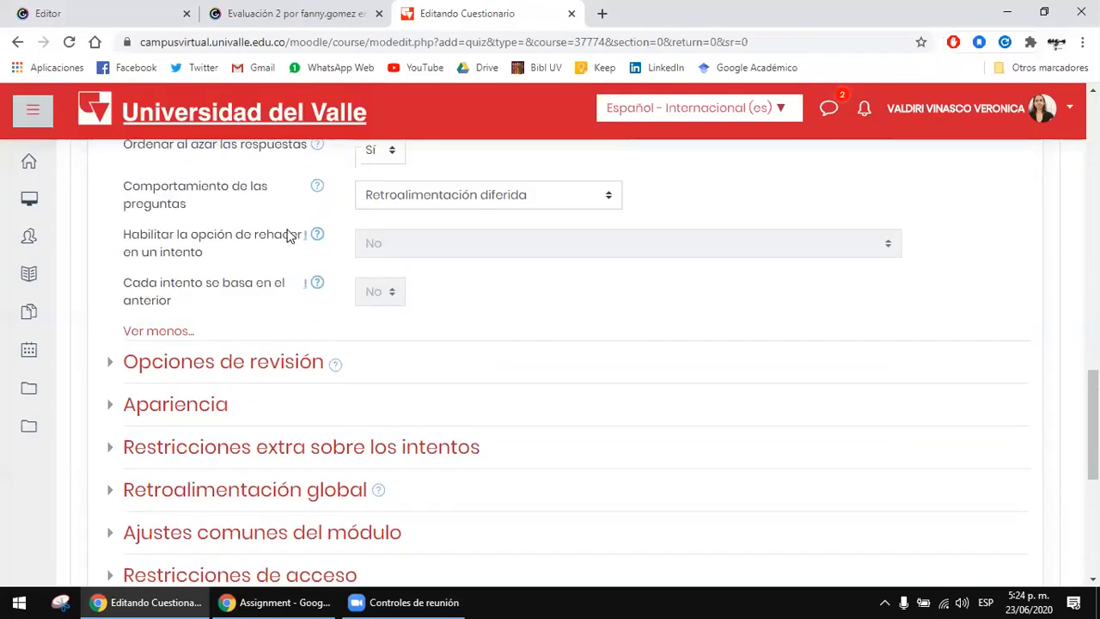
Step: Expand Opciones de revisión and disable El intento and Retroalimentación global under Después de cerrar el cuestionario
click(217, 378)
scroll(530, 349, down, 1)
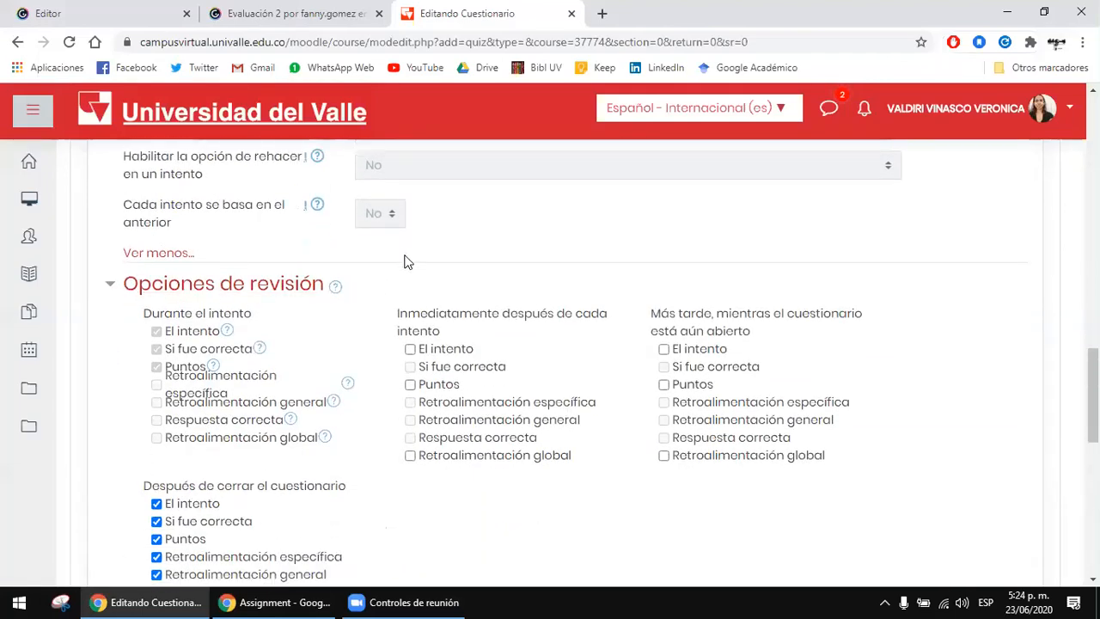
scroll(400, 258, down, 1)
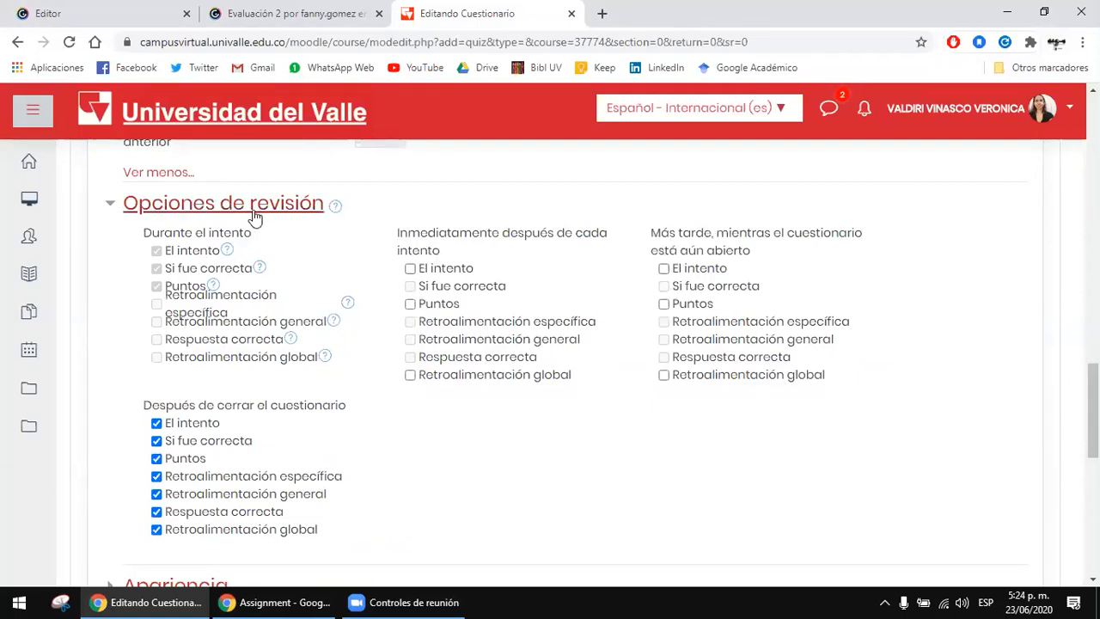
scroll(339, 312, down, 1)
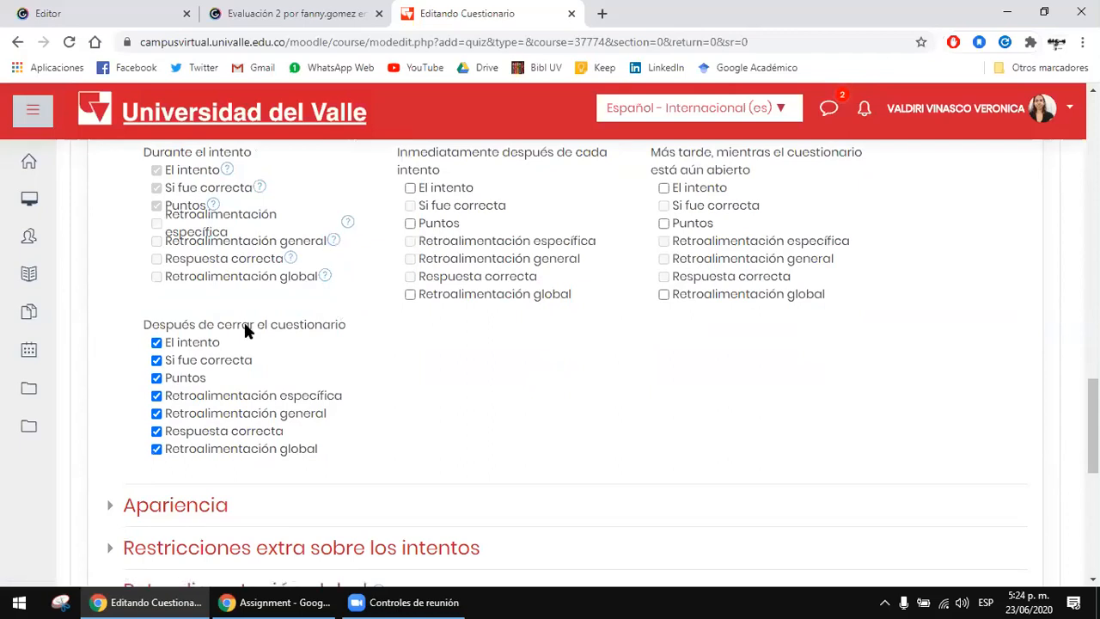
click(215, 344)
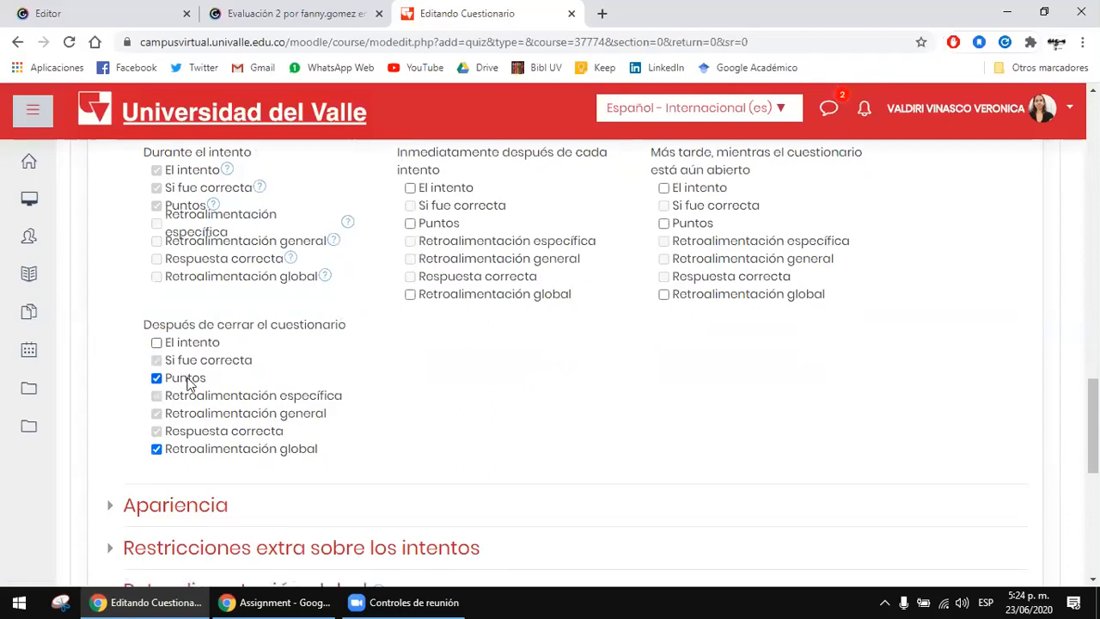
click(157, 448)
Step: Enable Puntos for both Inmediatamente después de cada intento and Más tarde, mientras el cuestionario está aún abierto
click(410, 224)
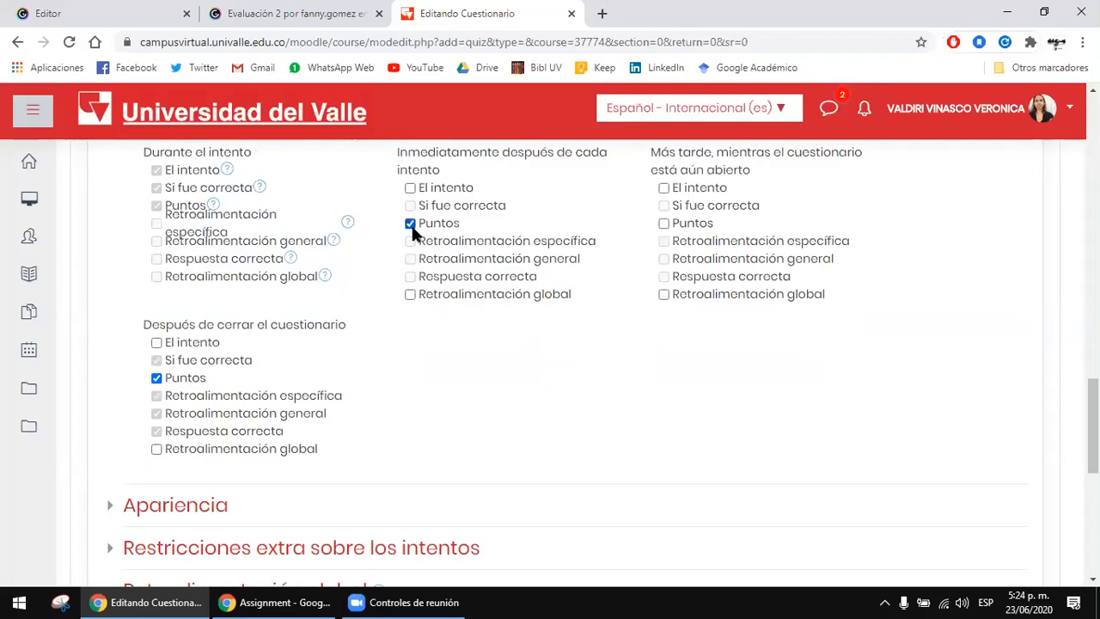
click(687, 225)
scroll(658, 346, up, 1)
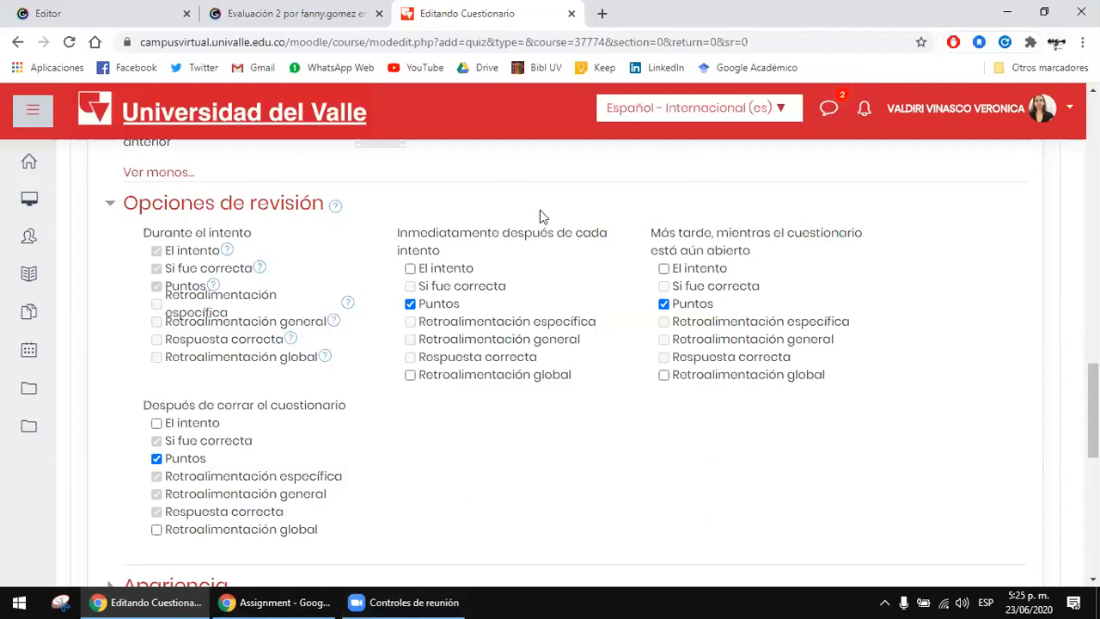
Step: Check the review options chosen for each stage of the quiz in Opciones de revisión
click(354, 602)
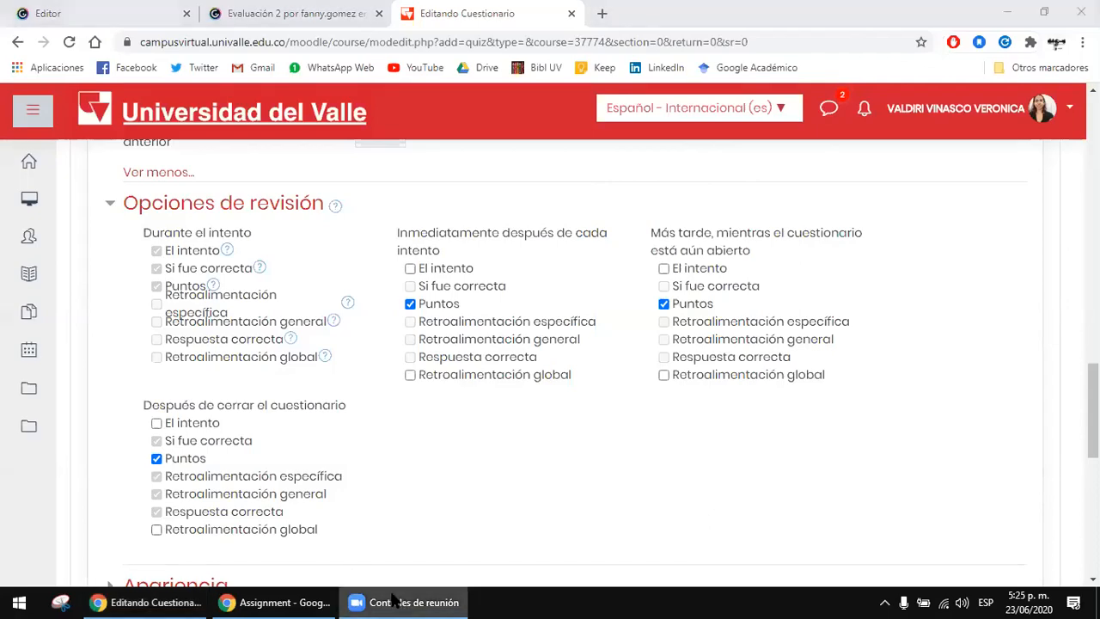
click(378, 389)
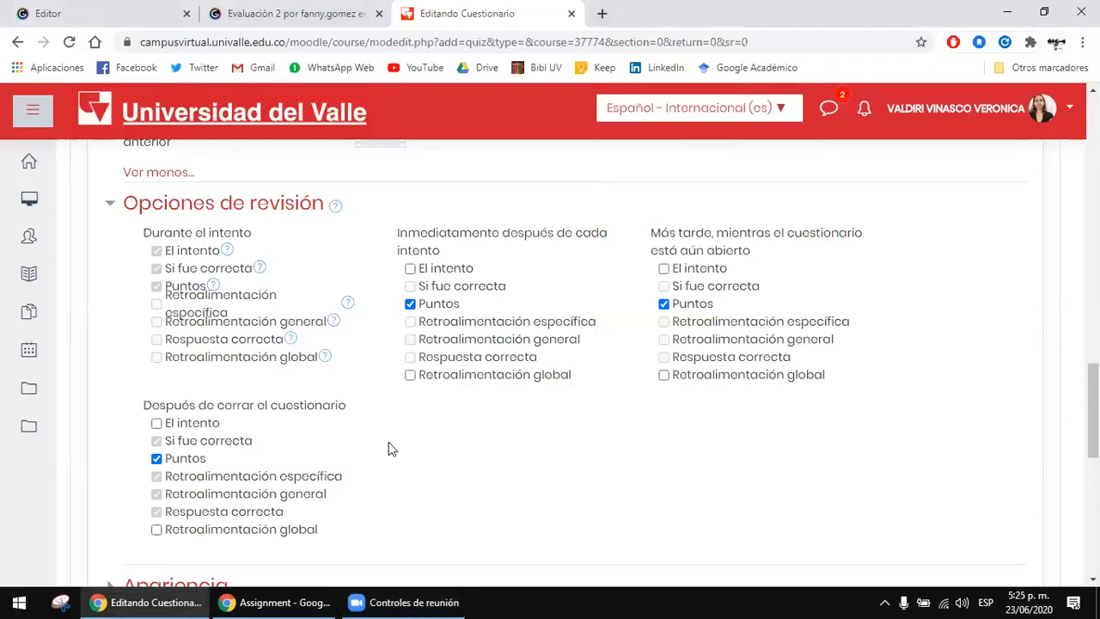
scroll(319, 331, up, 2)
scroll(319, 335, down, 1)
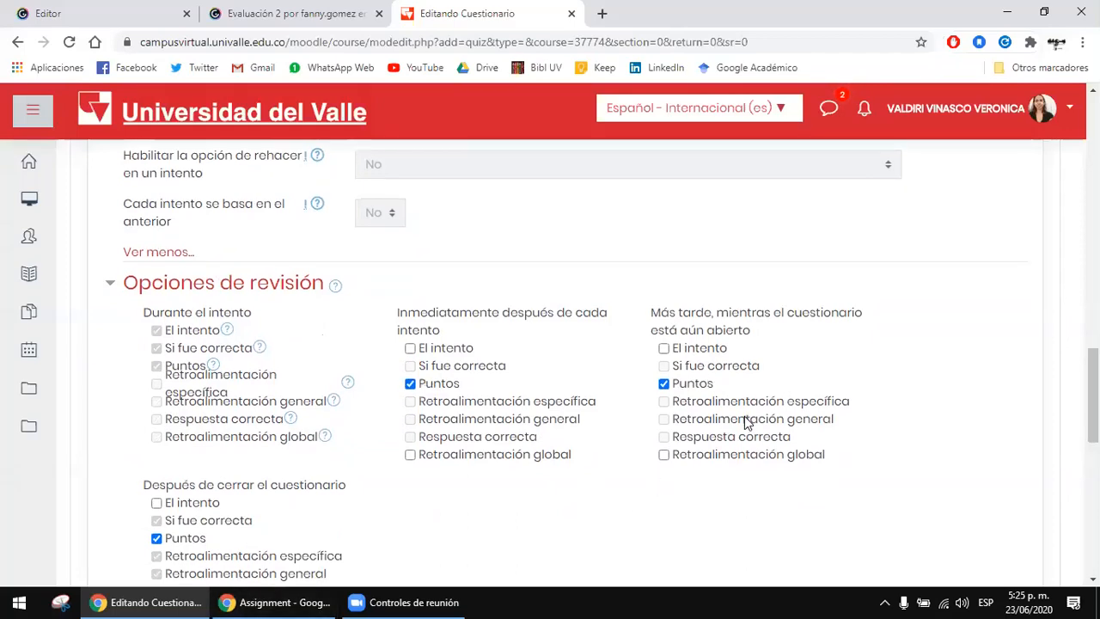
scroll(400, 425, down, 1)
scroll(439, 412, down, 1)
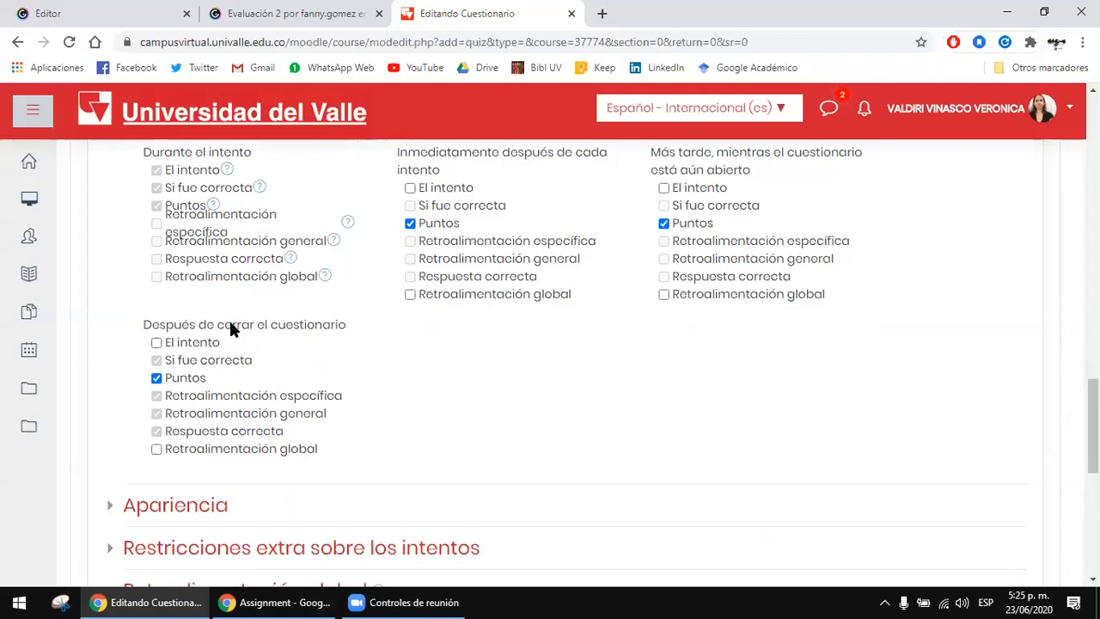
Step: Expand the Apariencia settings and examine the user image and grade decimals options
scroll(361, 331, down, 1)
scroll(590, 293, down, 2)
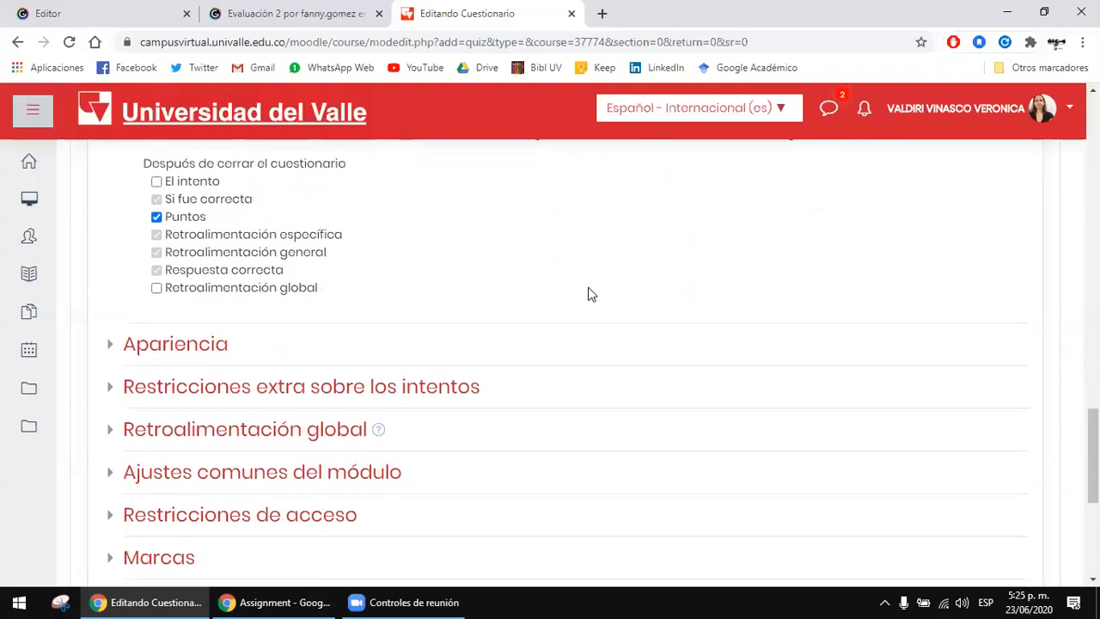
click(189, 267)
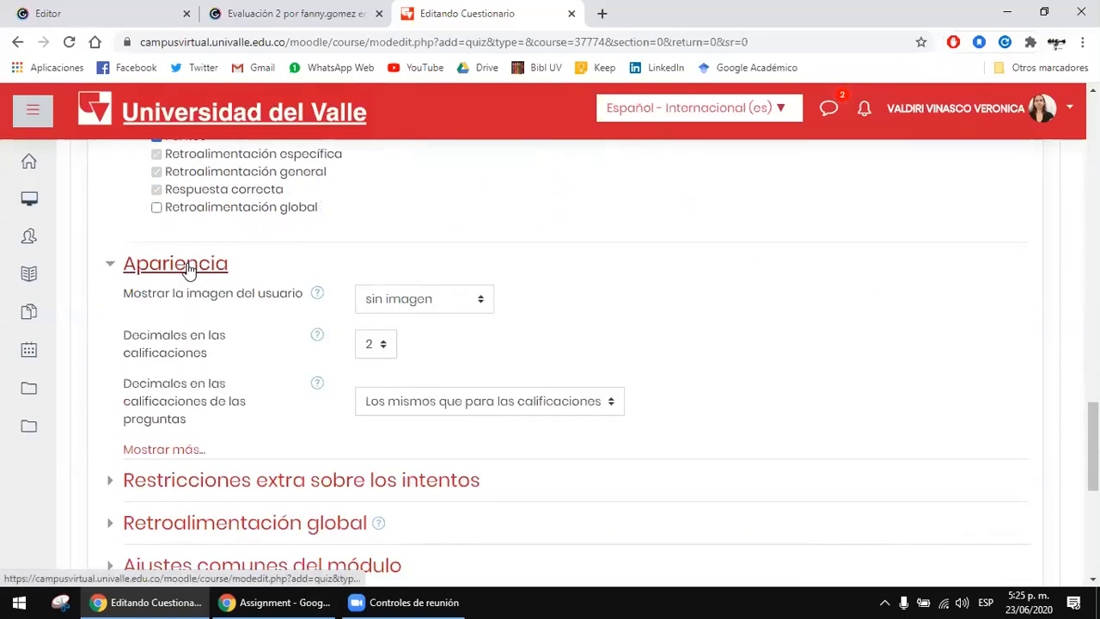
scroll(430, 236, down, 1)
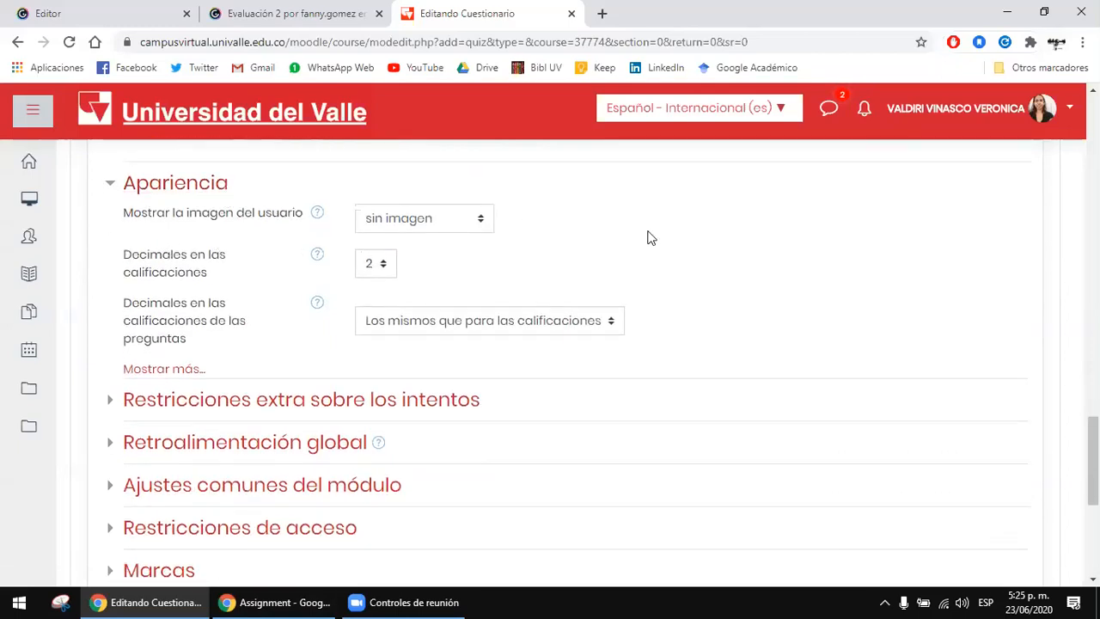
scroll(319, 237, down, 1)
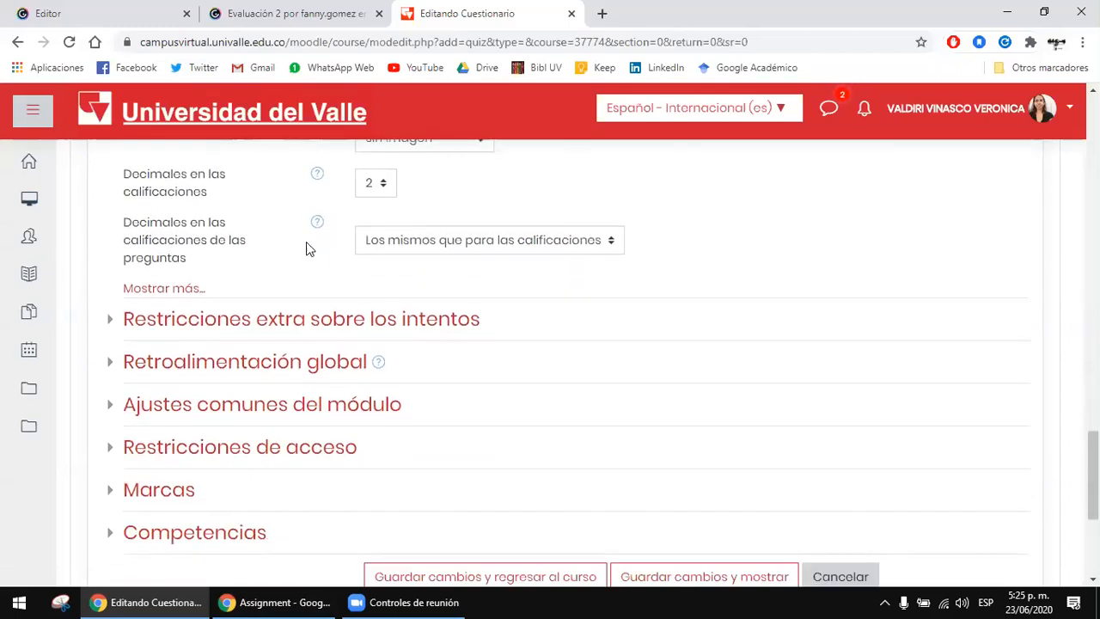
Step: Look briefly into the Retroalimentación global and Ajustes comunes del módulo settings, collapsing each section again
click(259, 320)
click(356, 317)
scroll(344, 301, down, 1)
click(331, 283)
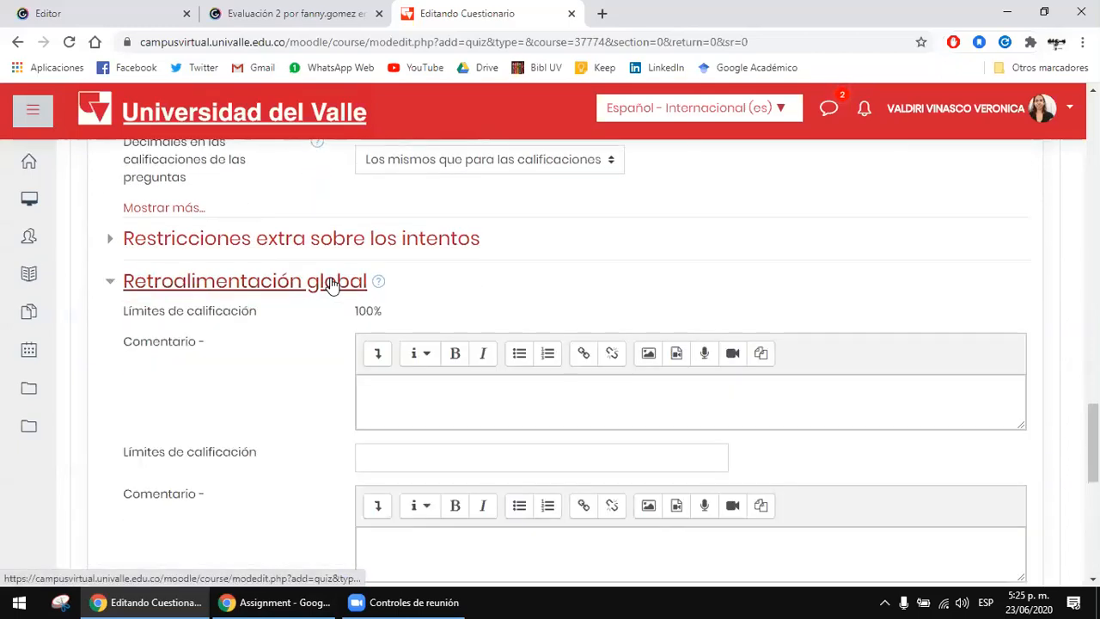
click(307, 282)
scroll(308, 283, down, 1)
click(346, 242)
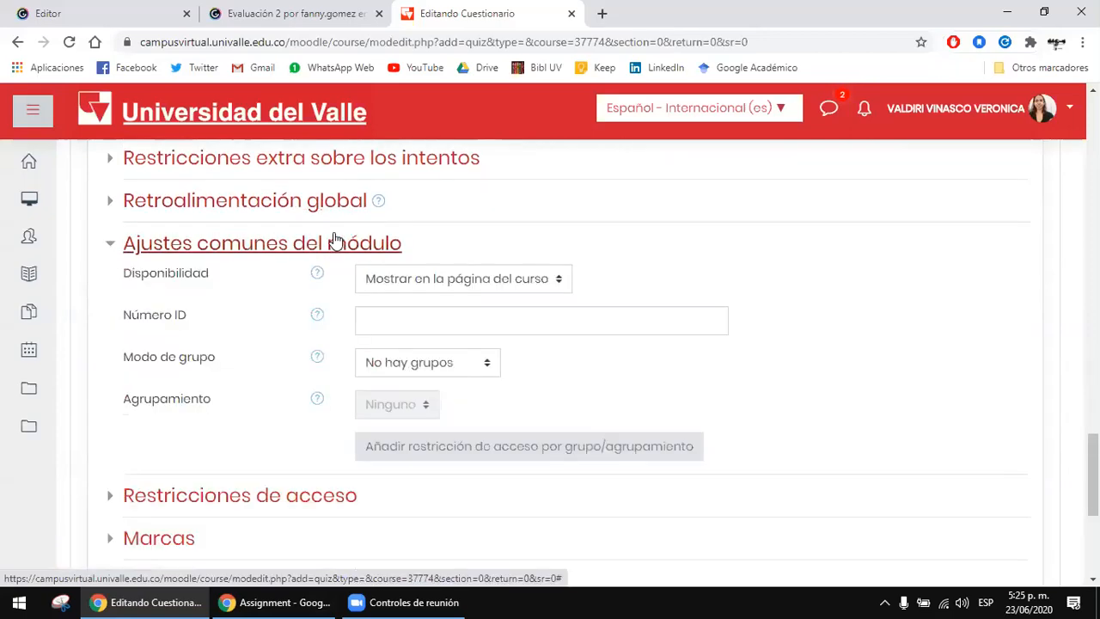
click(335, 241)
Step: Save the quiz settings and display the new quiz
scroll(688, 285, up, 2)
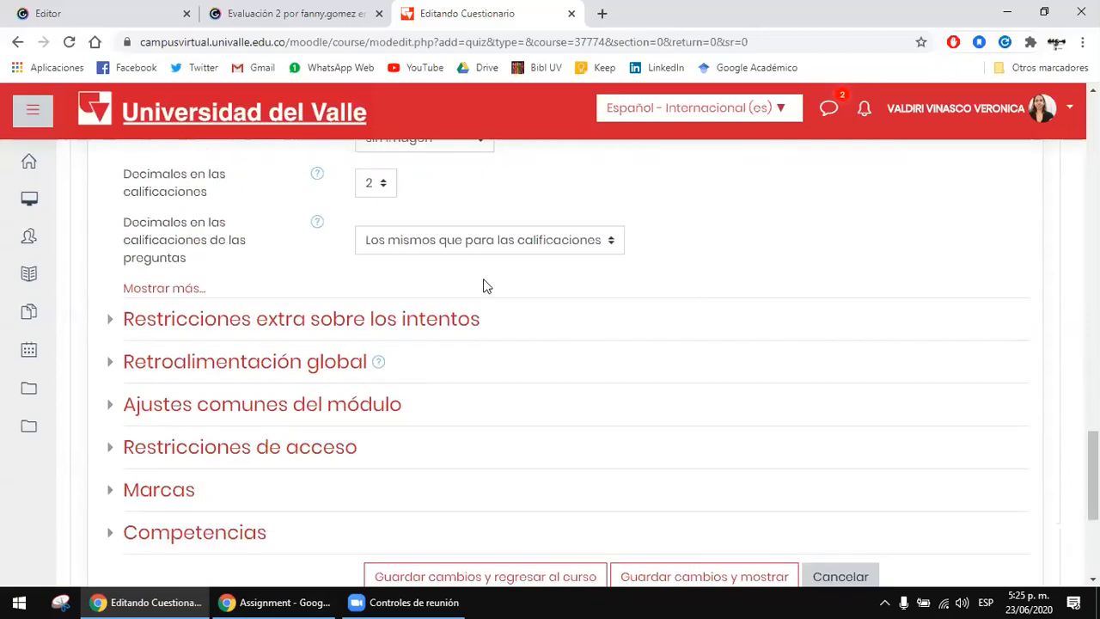
scroll(484, 286, up, 2)
scroll(484, 286, down, 4)
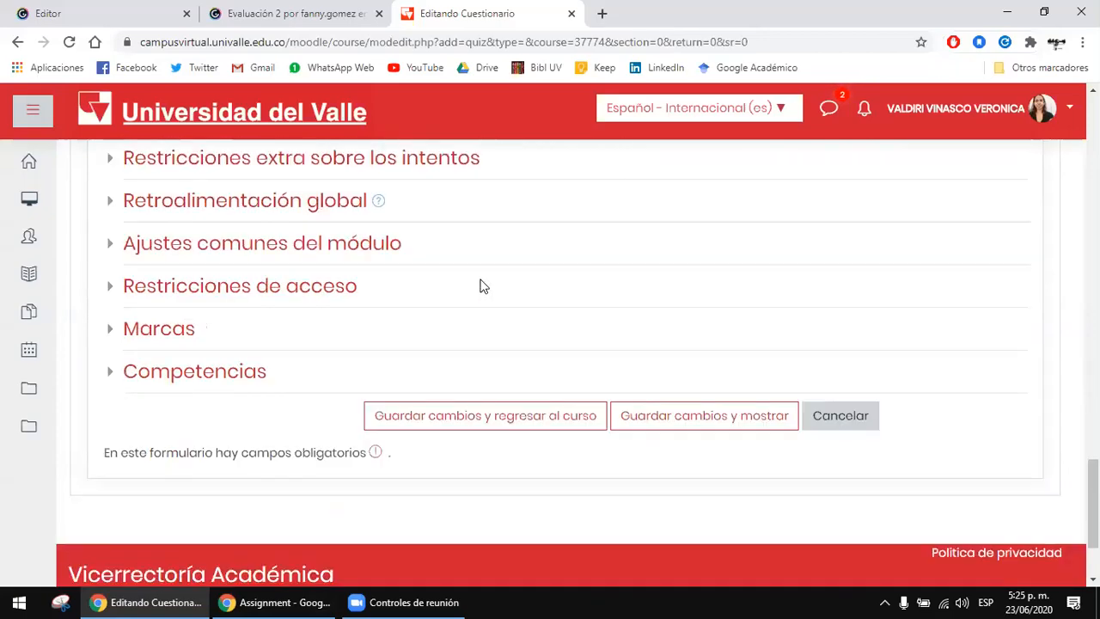
click(732, 419)
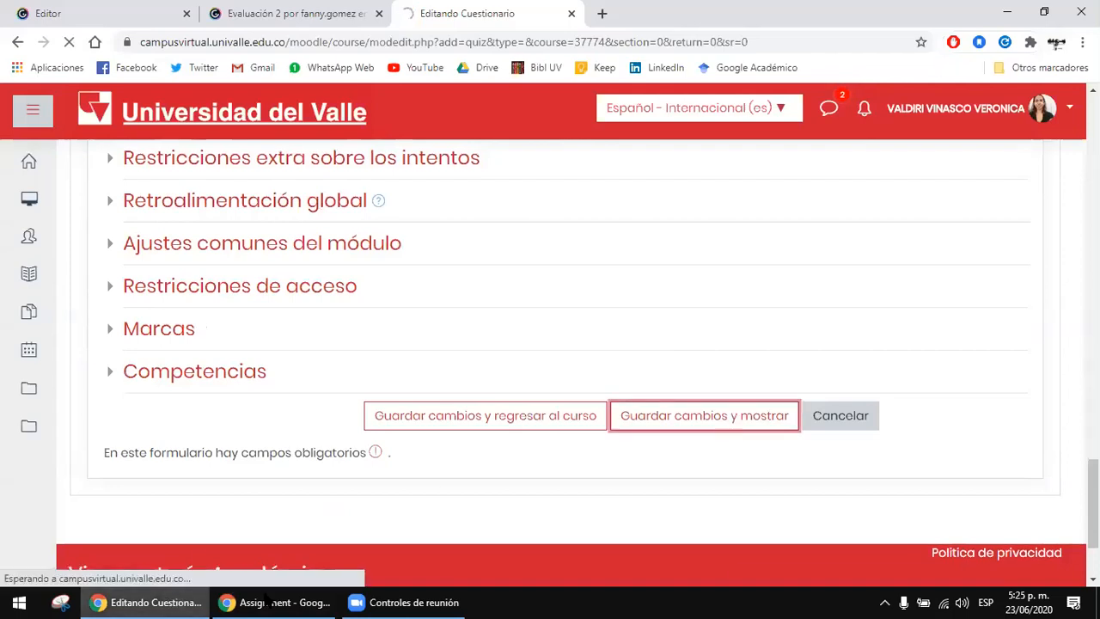
Step: Examine the quiz's main page, including the course name, the quiz title and the allowed attempts
click(421, 601)
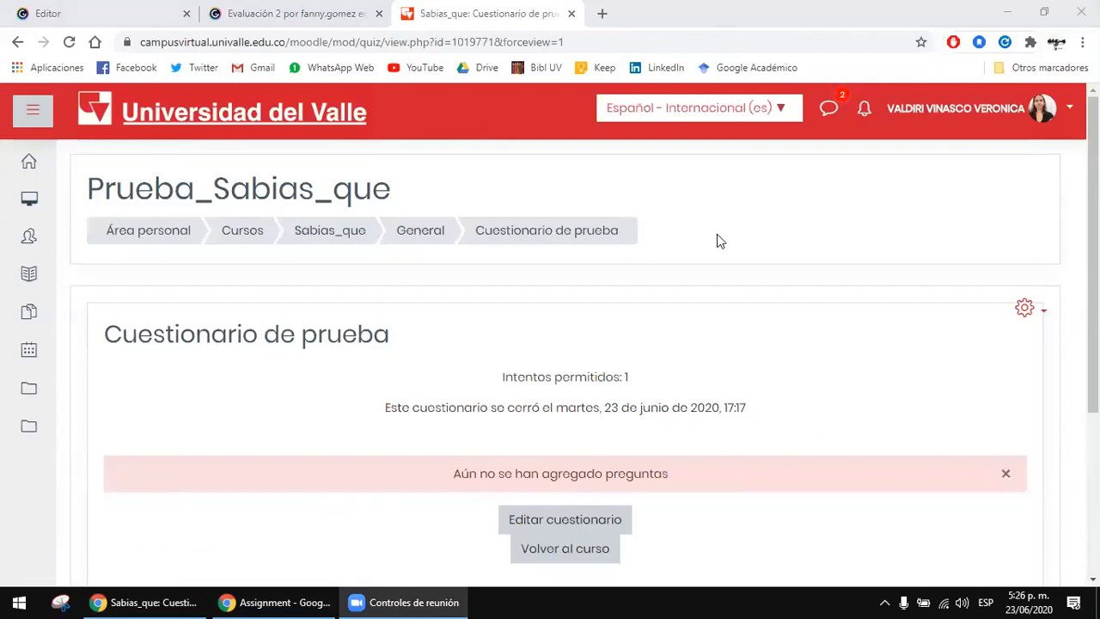
click(292, 185)
drag(298, 185, 374, 173)
click(411, 185)
click(387, 172)
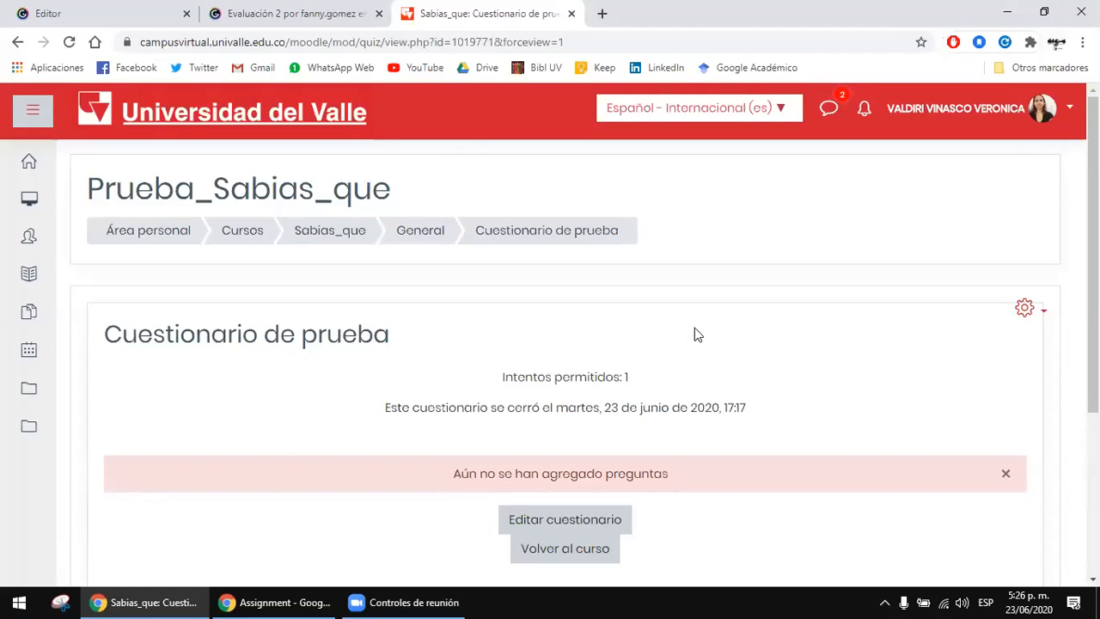
drag(163, 338, 352, 344)
click(356, 339)
scroll(484, 297, down, 1)
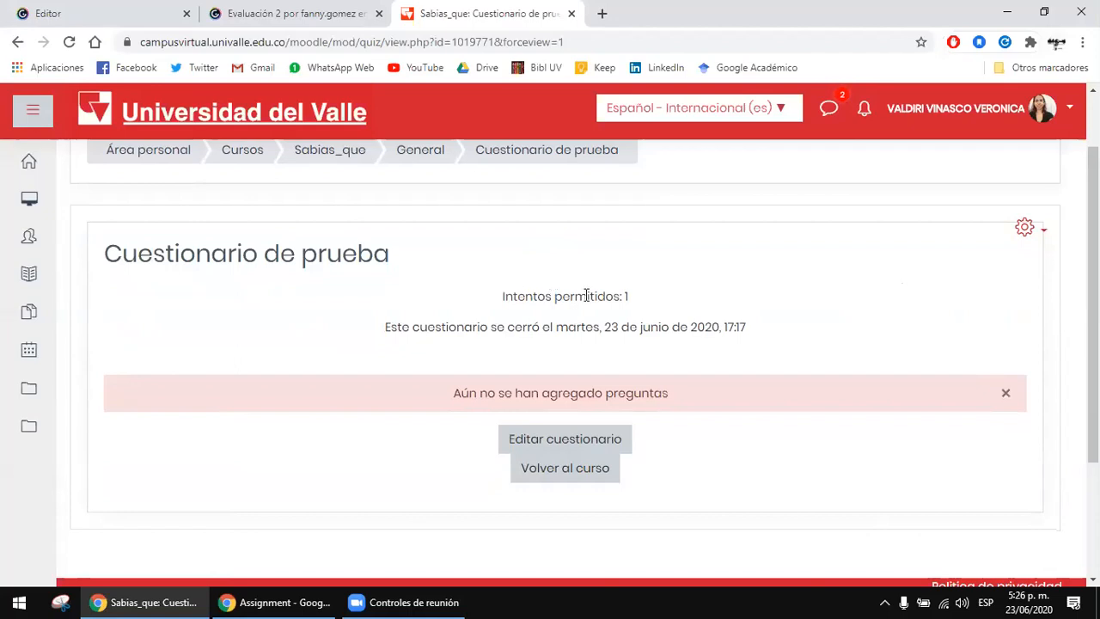
drag(573, 295, 676, 284)
click(517, 282)
Step: Open the question editing page of Cuestionario de prueba and view the ways to add questions
click(560, 445)
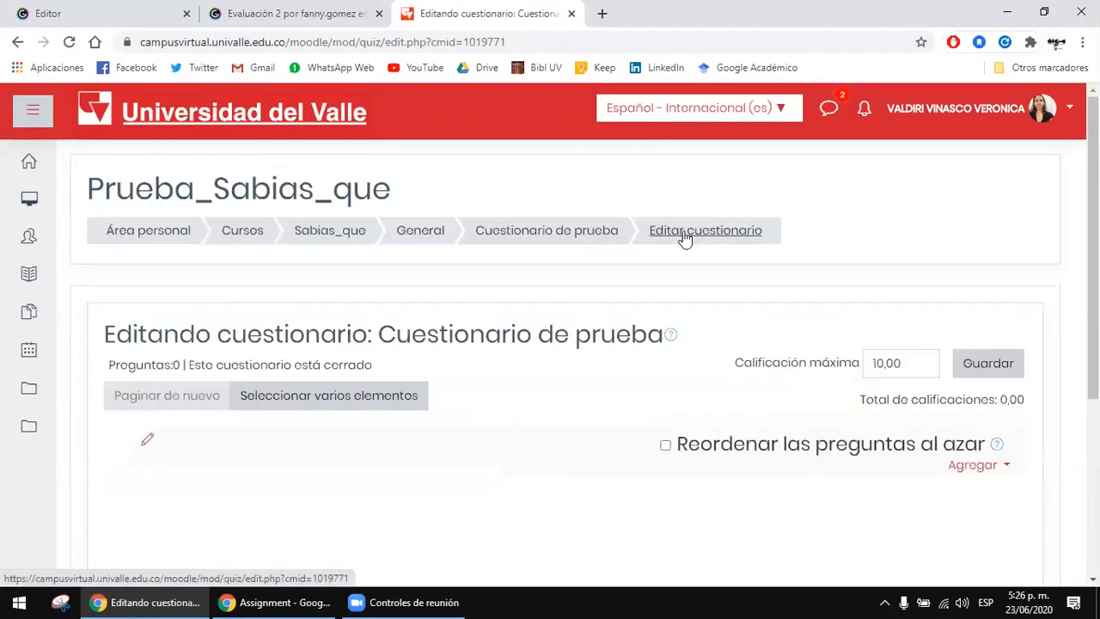
scroll(662, 245, down, 1)
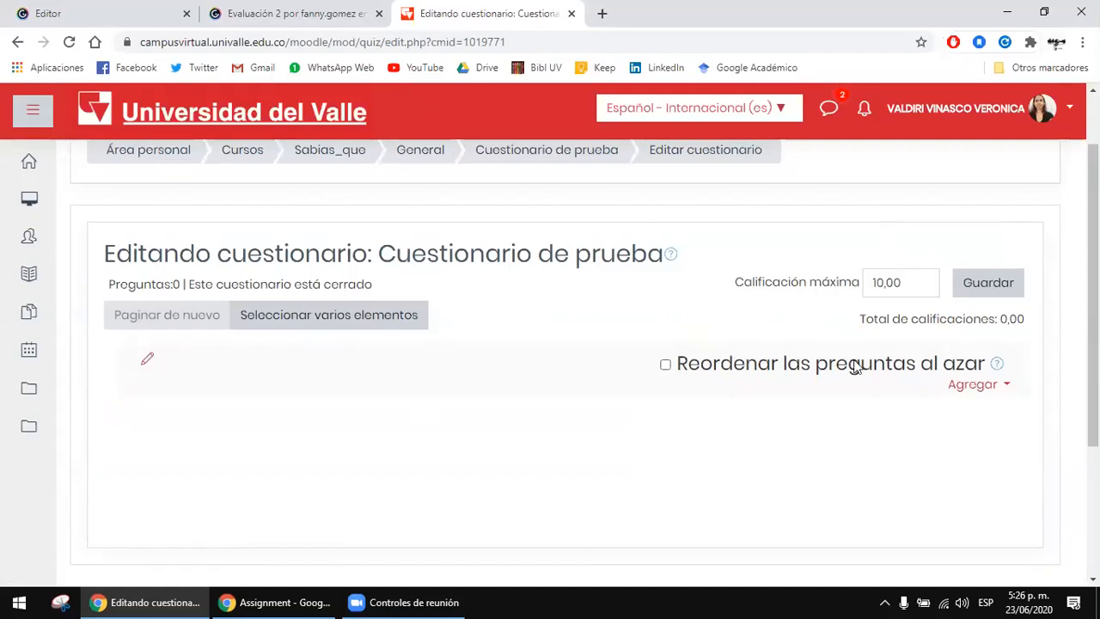
scroll(855, 370, down, 1)
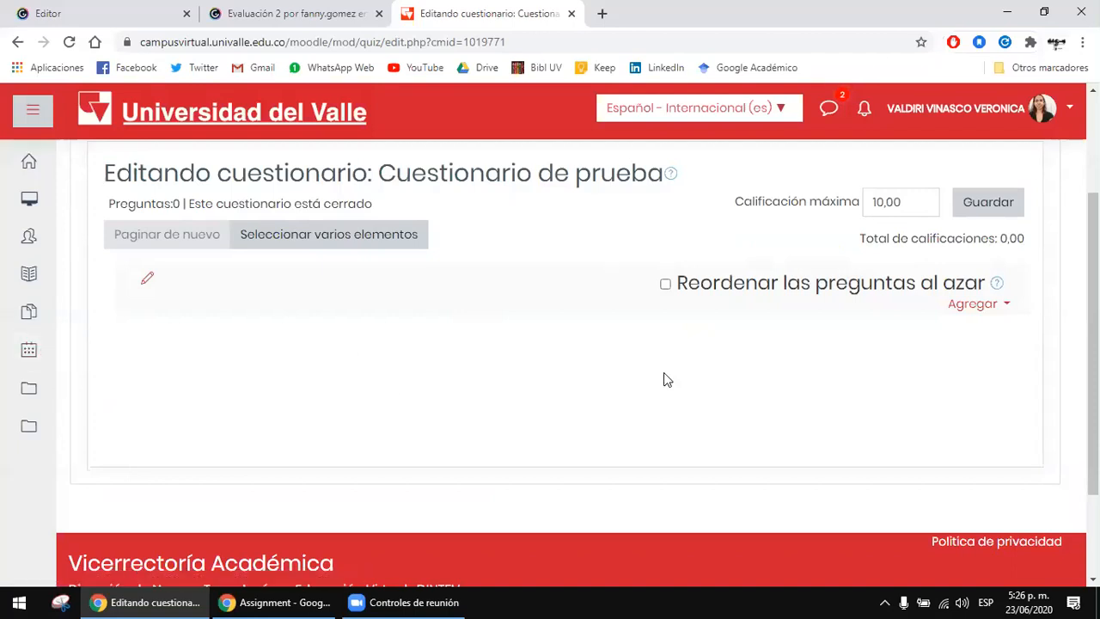
click(1006, 311)
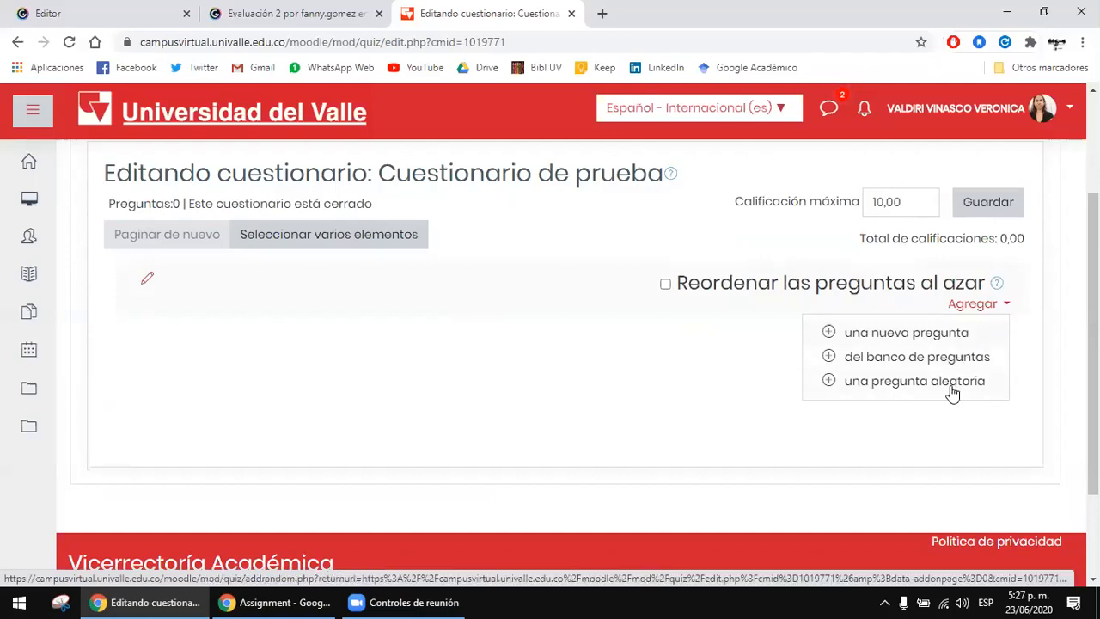
click(860, 422)
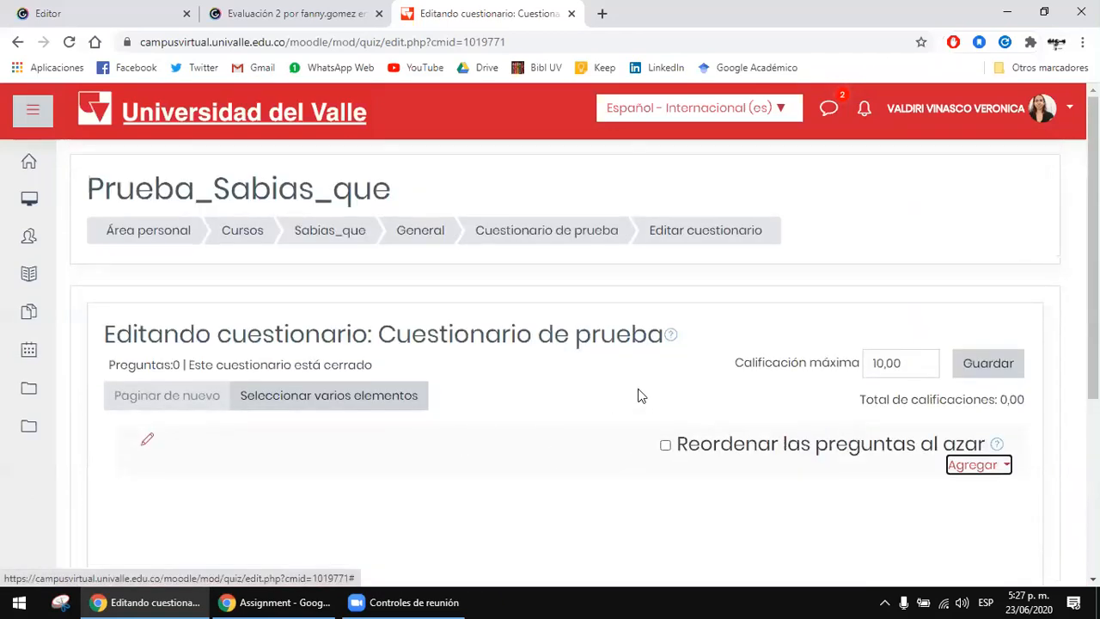
Step: Examine the heading, layout and breadcrumb of the quiz editing page
drag(571, 337, 627, 357)
click(498, 395)
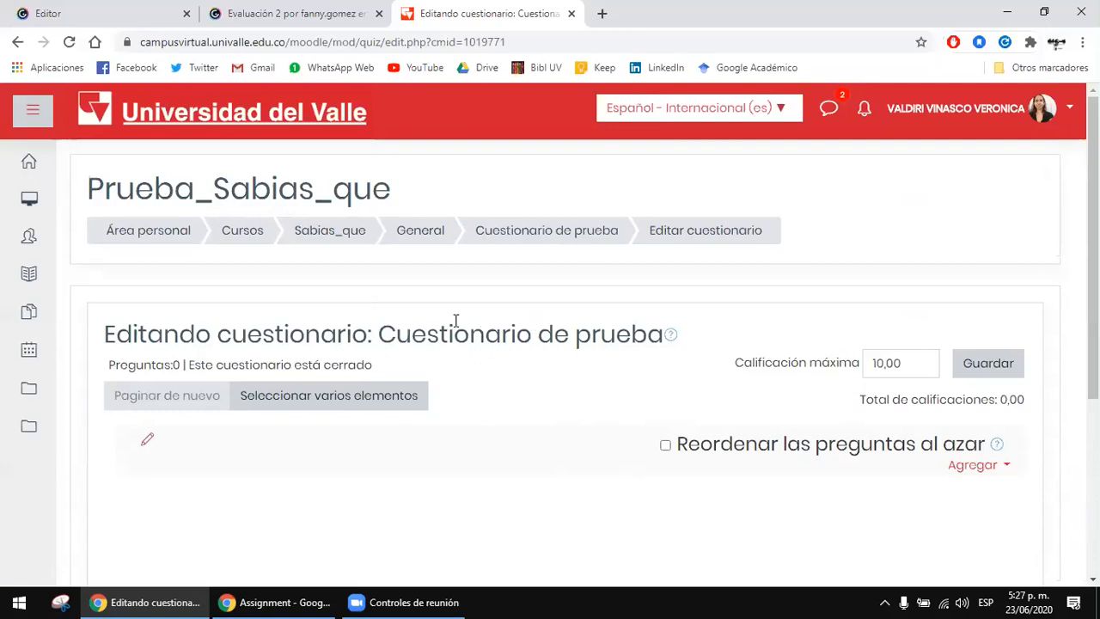
drag(446, 322, 518, 325)
click(544, 388)
scroll(550, 384, down, 1)
scroll(549, 383, up, 1)
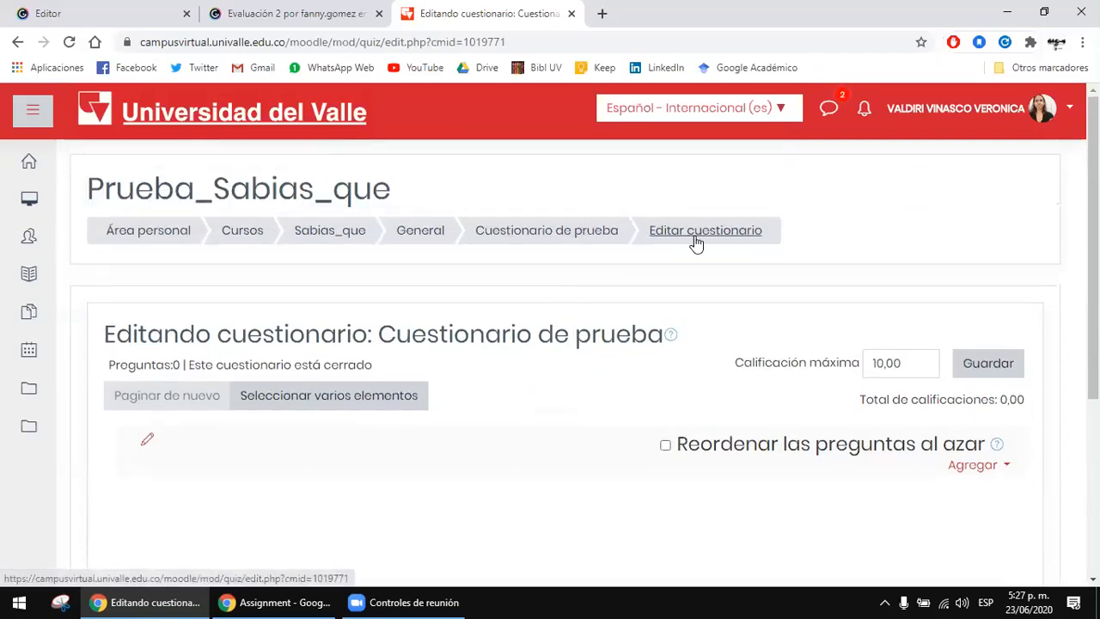
Step: Return to the main page of Cuestionario de prueba and display its administration options
click(564, 232)
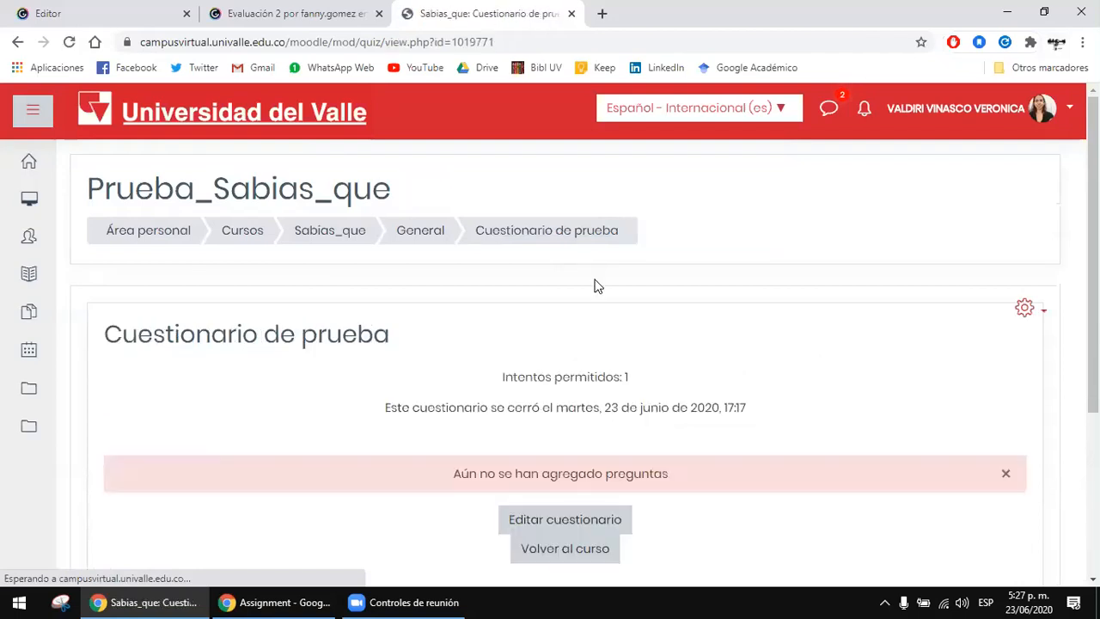
scroll(593, 287, down, 1)
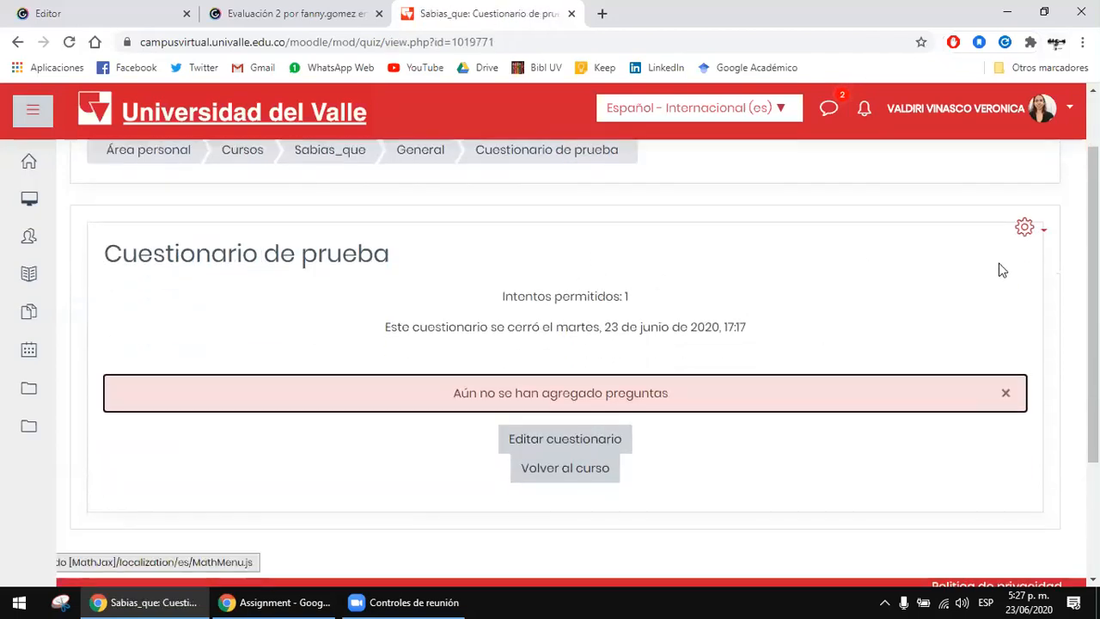
click(1031, 230)
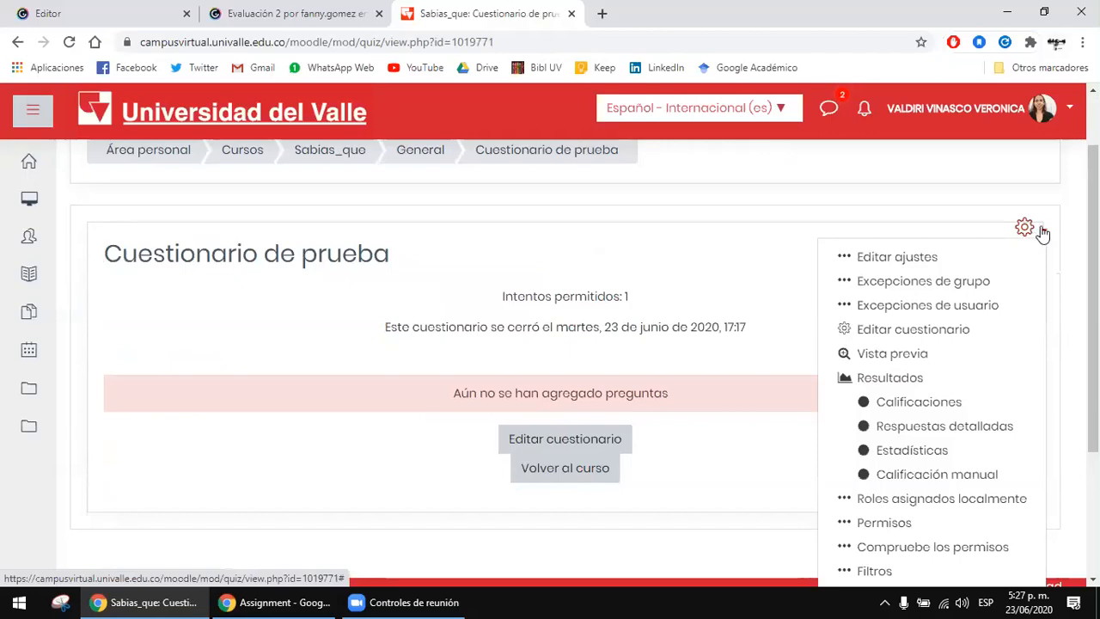
Step: Open the question bank of Cuestionario de prueba and view its questions page
scroll(951, 278, down, 2)
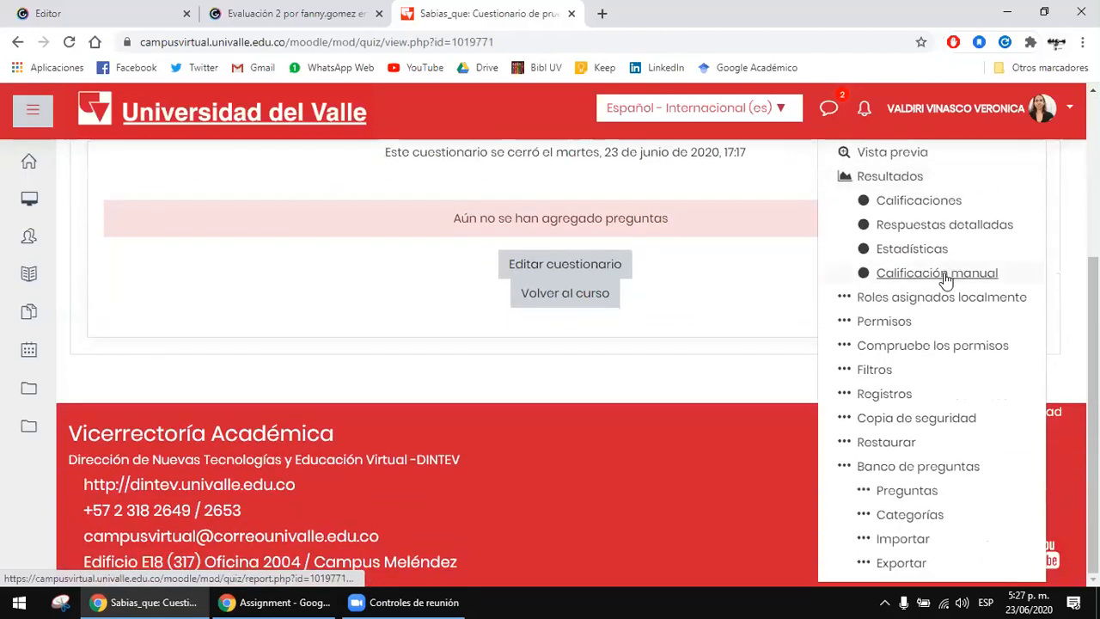
click(913, 468)
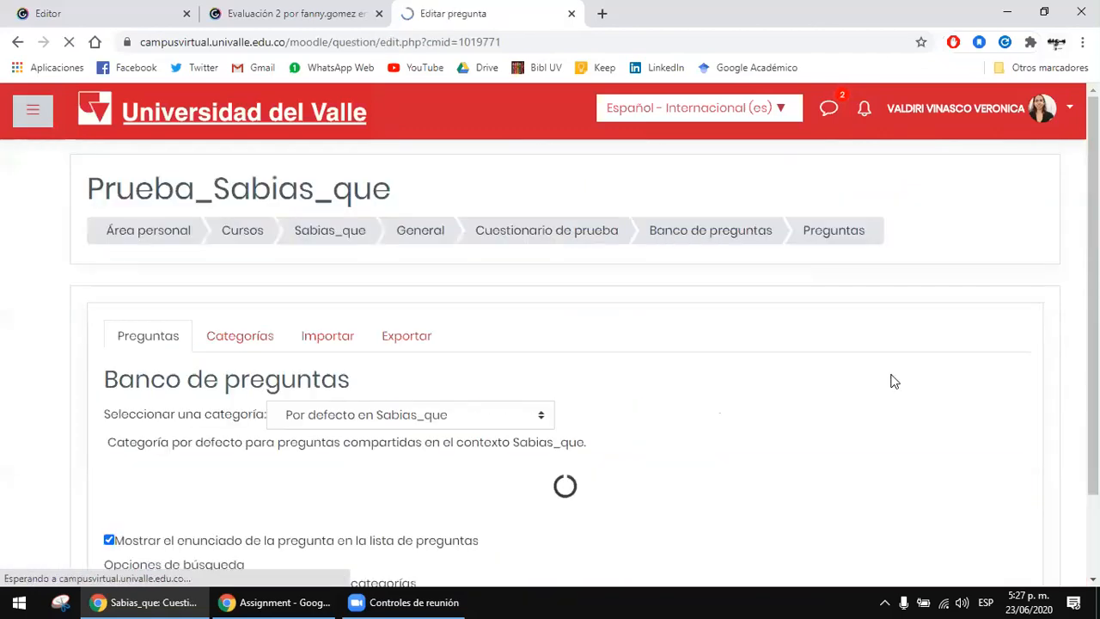
scroll(890, 380, down, 1)
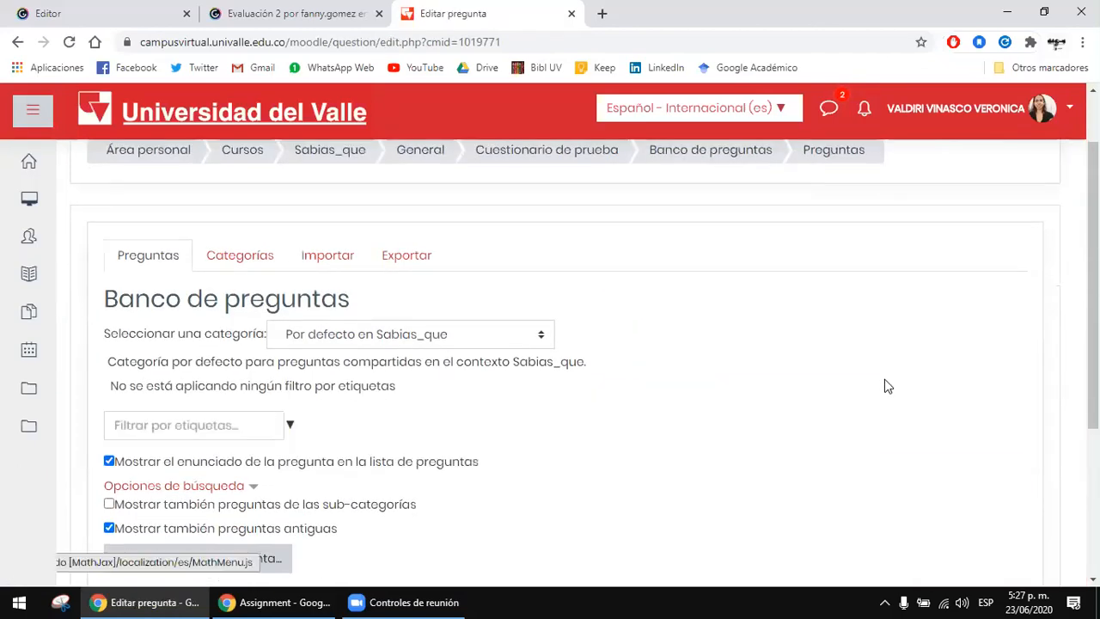
drag(180, 297, 370, 313)
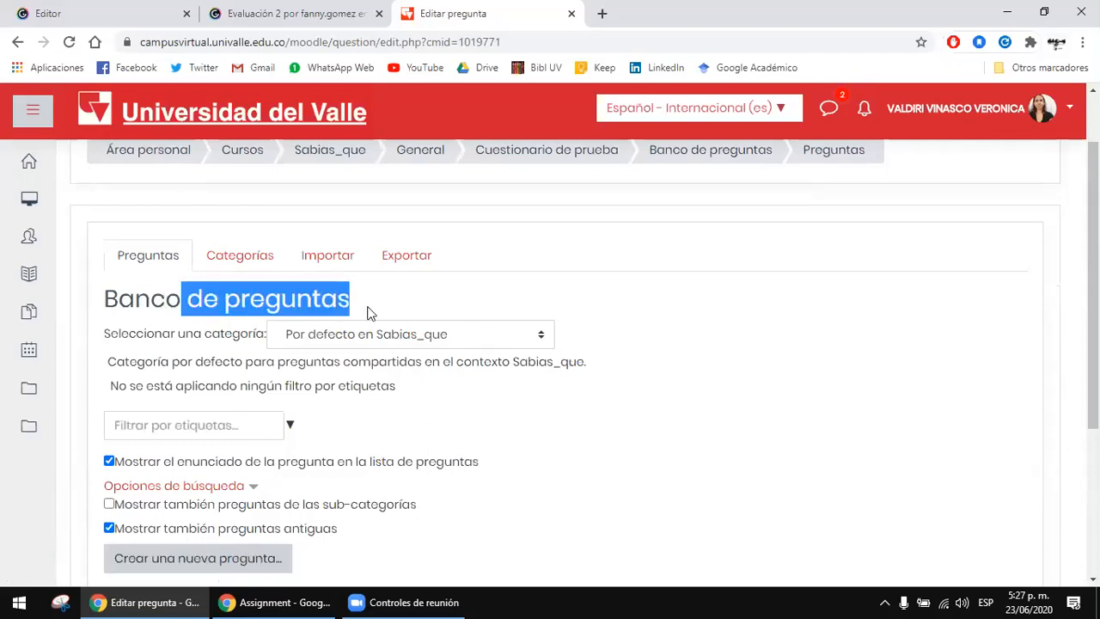
scroll(625, 288, down, 1)
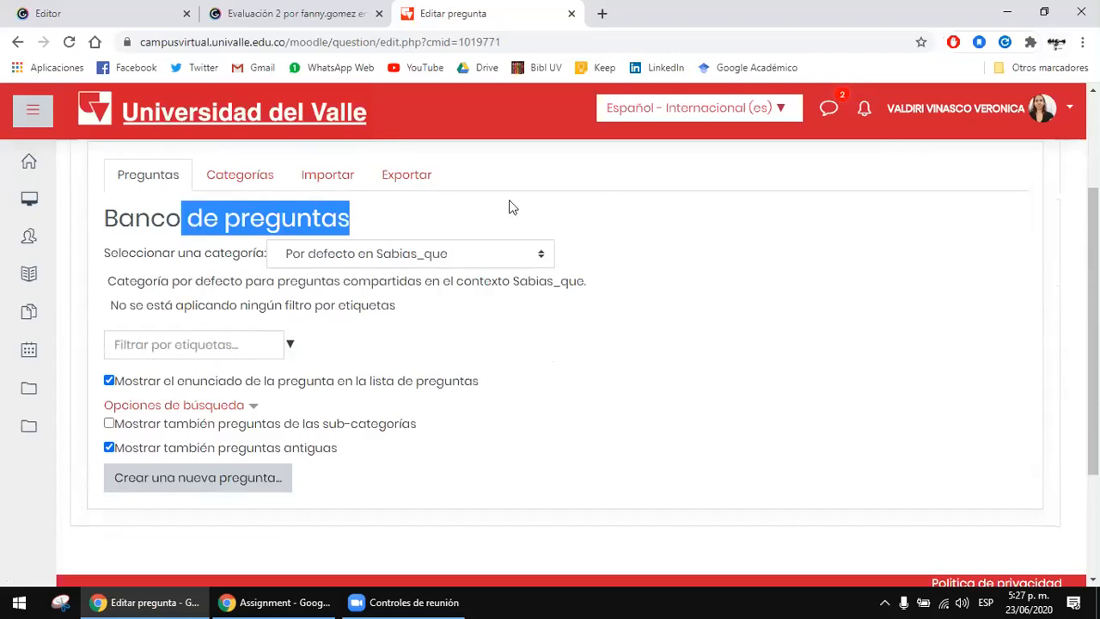
click(121, 215)
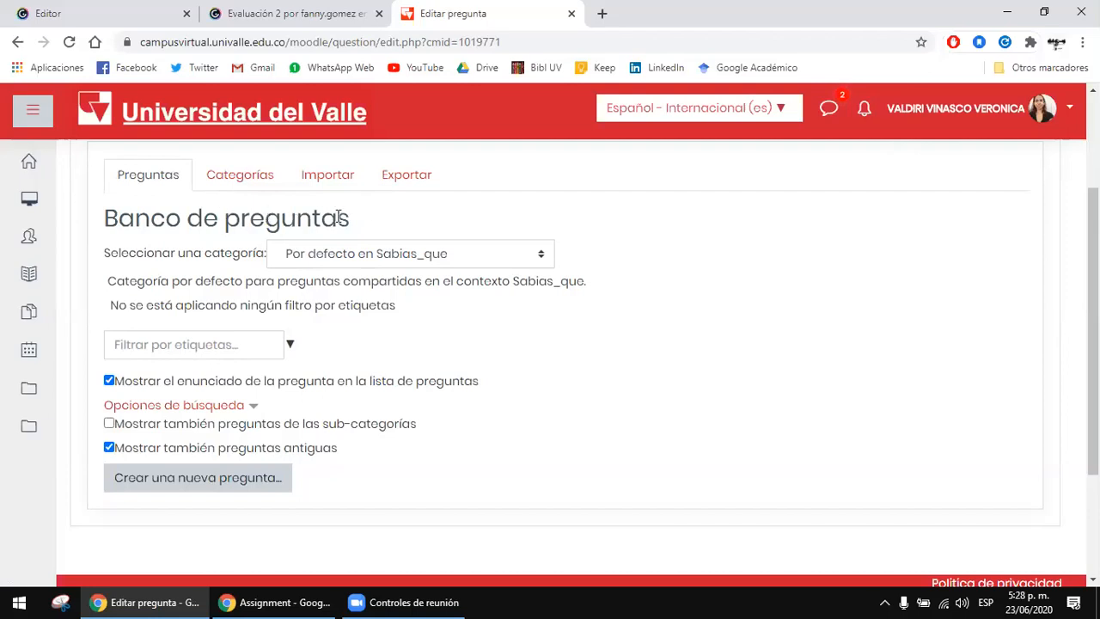
Step: Open the question bank's categories page and review the categories listed for the quiz and the course
click(254, 183)
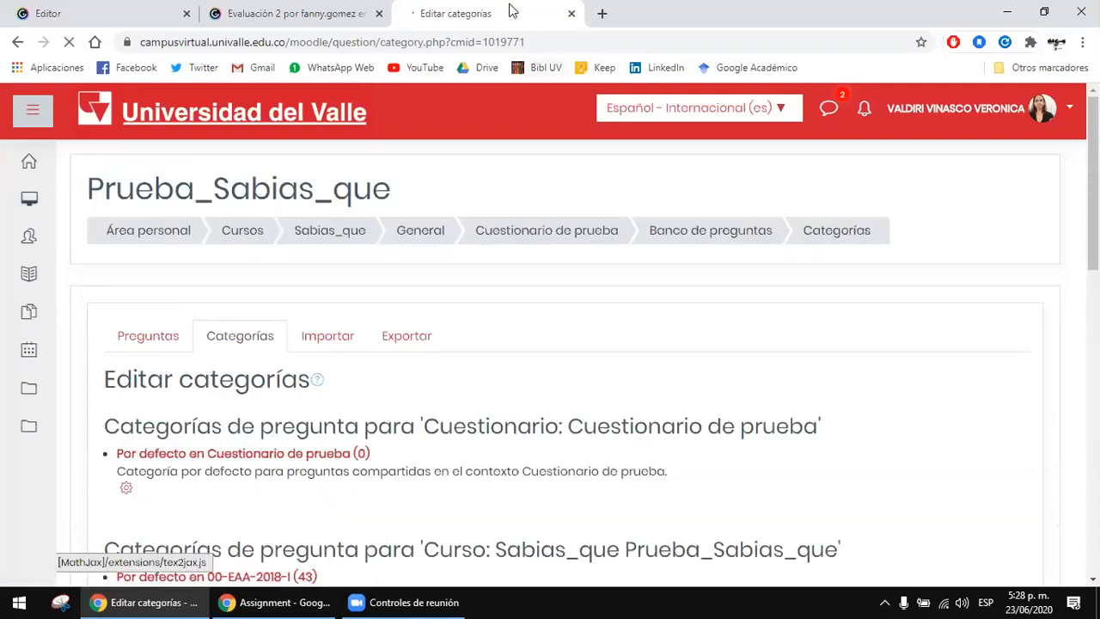
scroll(594, 302, down, 1)
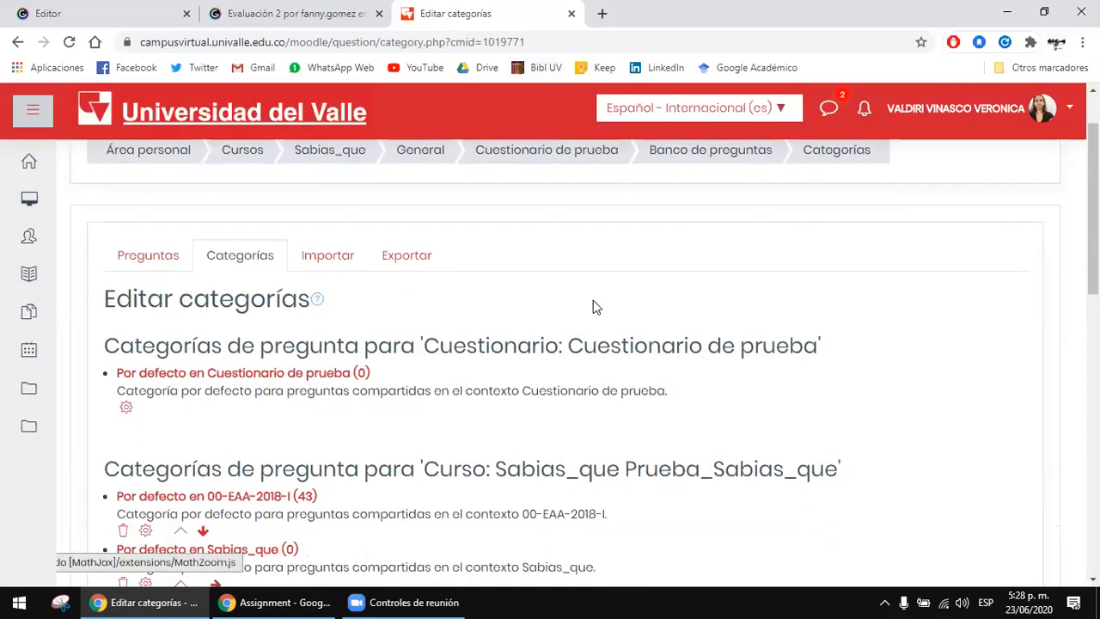
scroll(671, 293, down, 4)
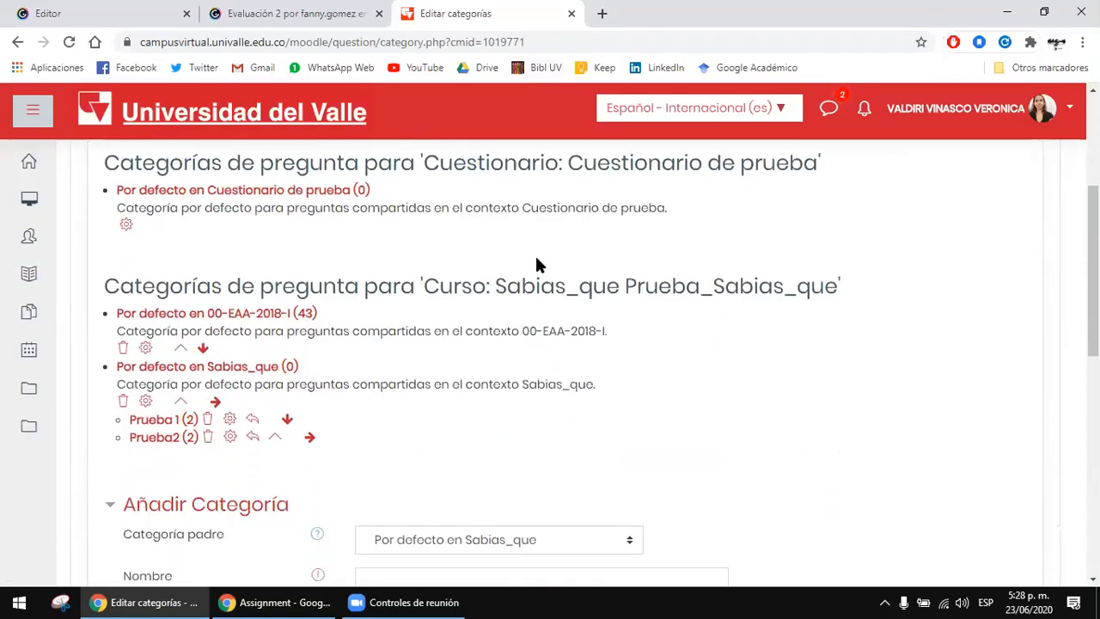
scroll(534, 253, down, 2)
scroll(538, 263, up, 4)
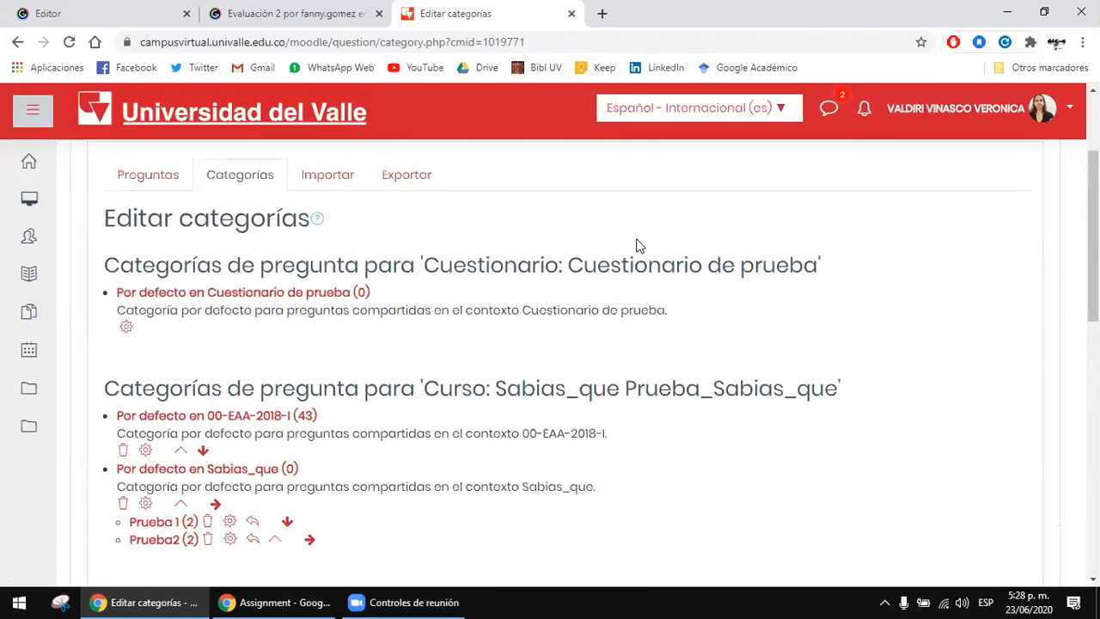
scroll(639, 243, down, 1)
scroll(387, 222, up, 2)
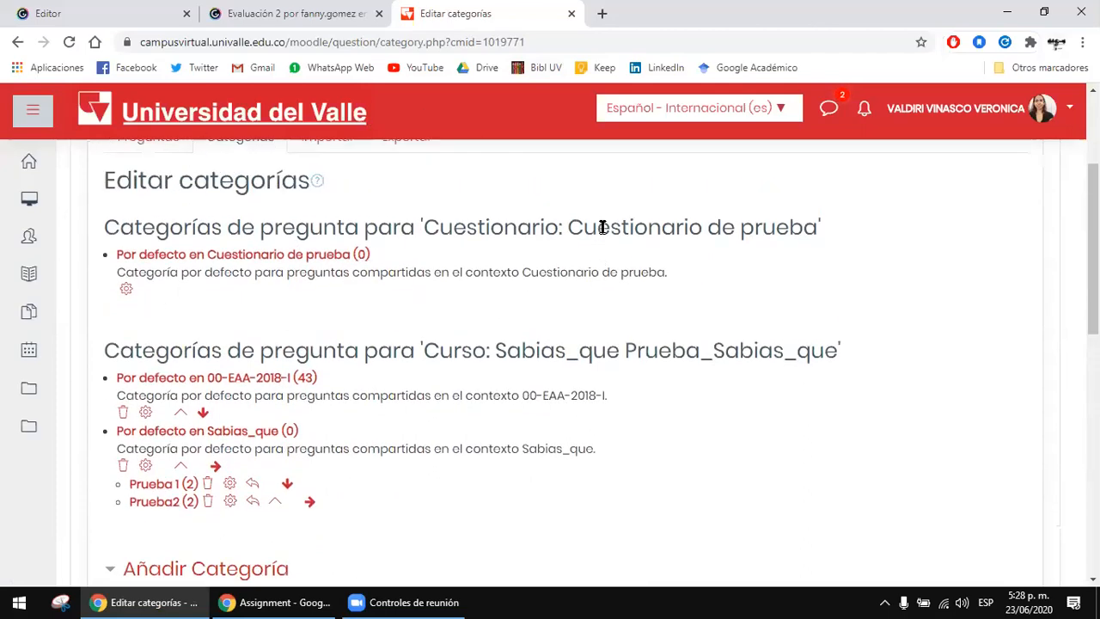
Step: Review the possible parent categories for a new category and keep Por defecto en Sabias_que as the parent
scroll(720, 246, down, 5)
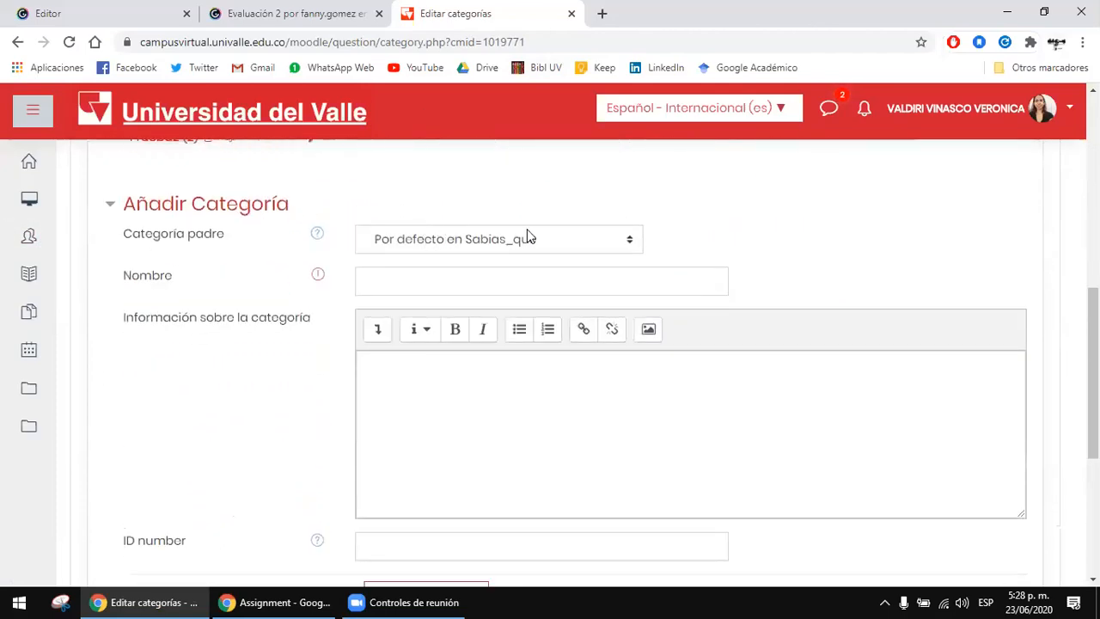
click(402, 286)
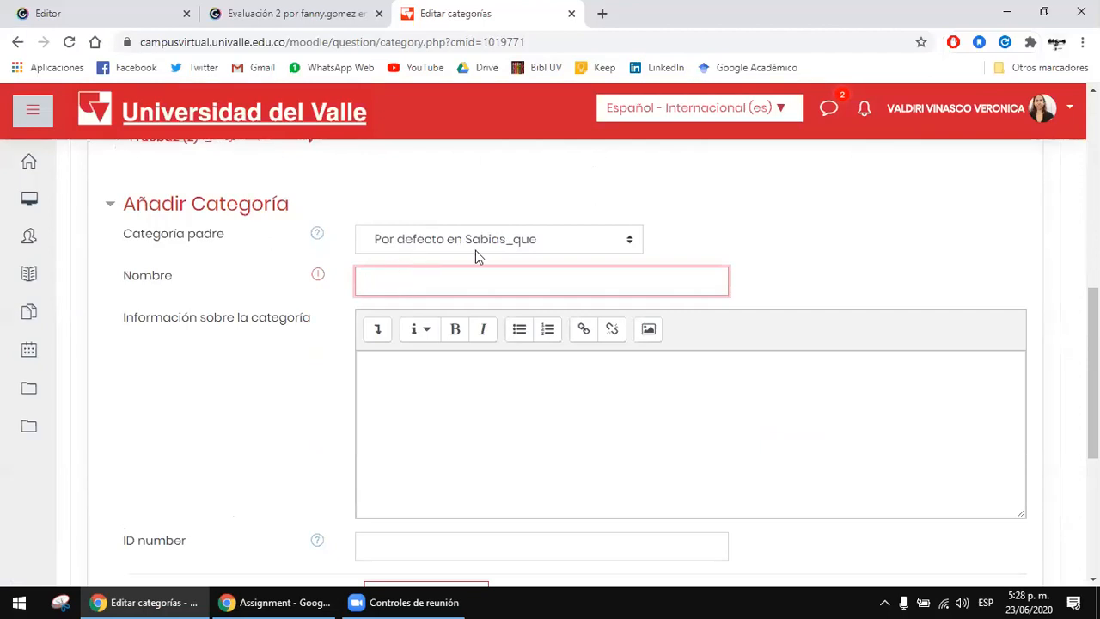
click(521, 243)
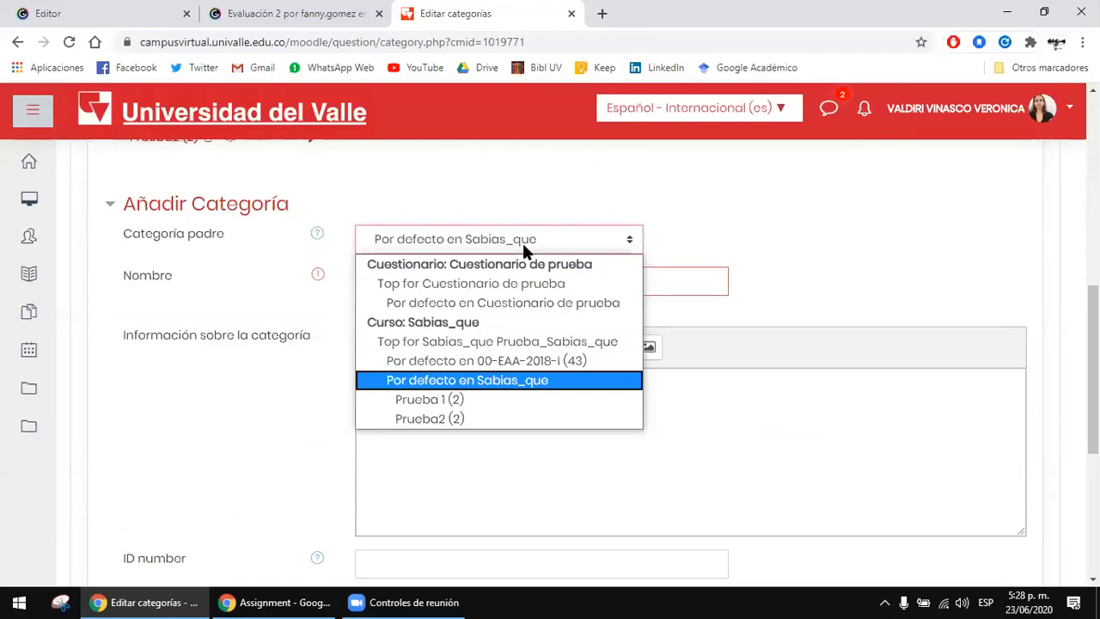
click(455, 380)
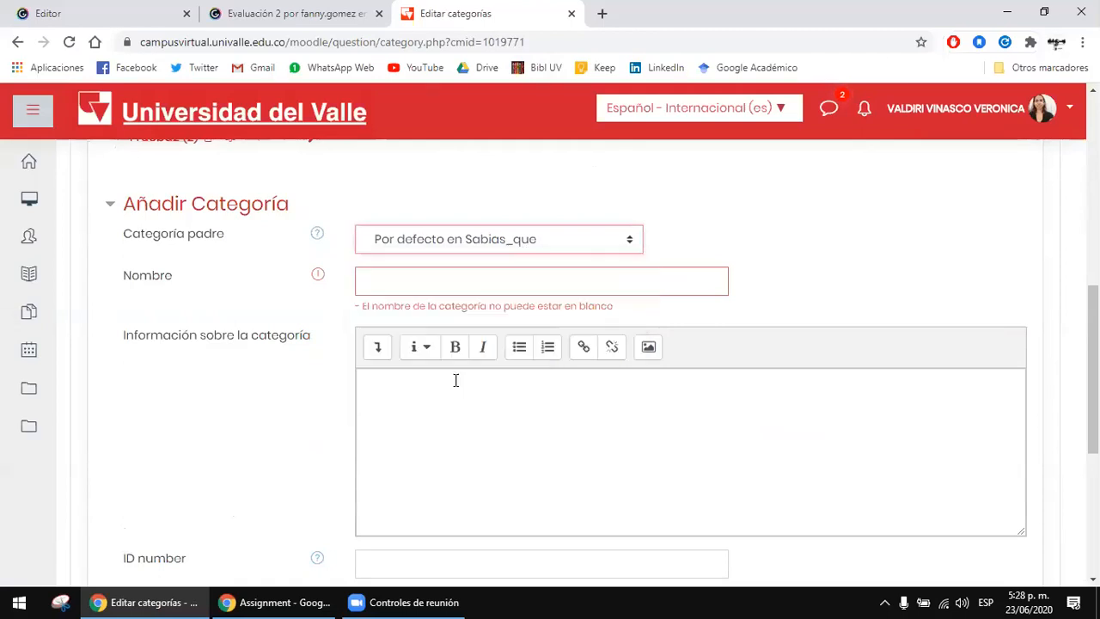
click(519, 247)
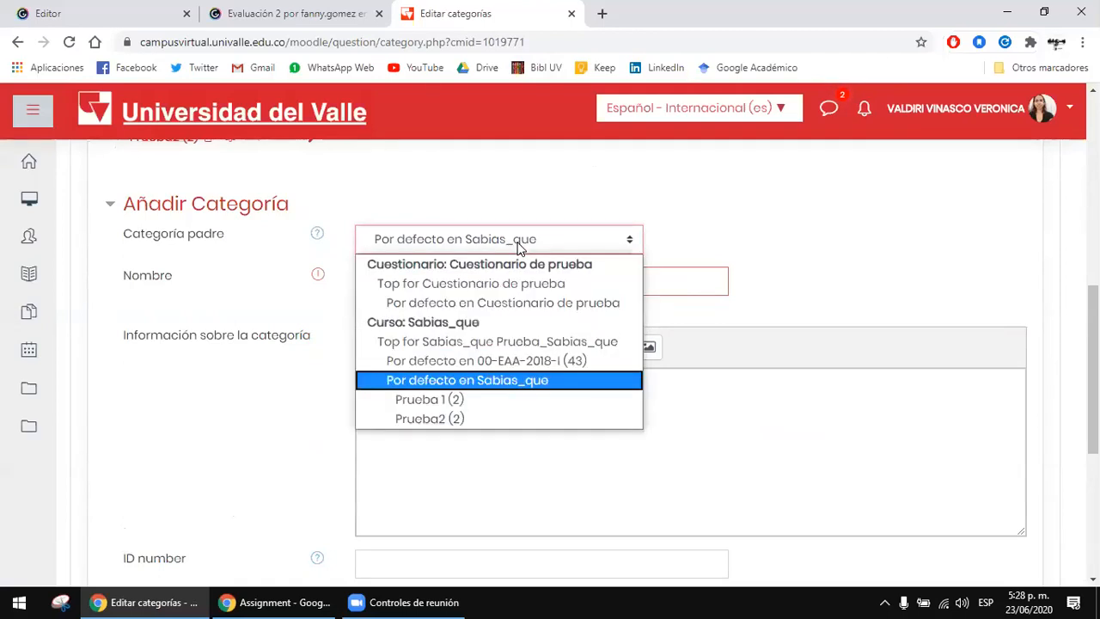
click(519, 247)
click(513, 243)
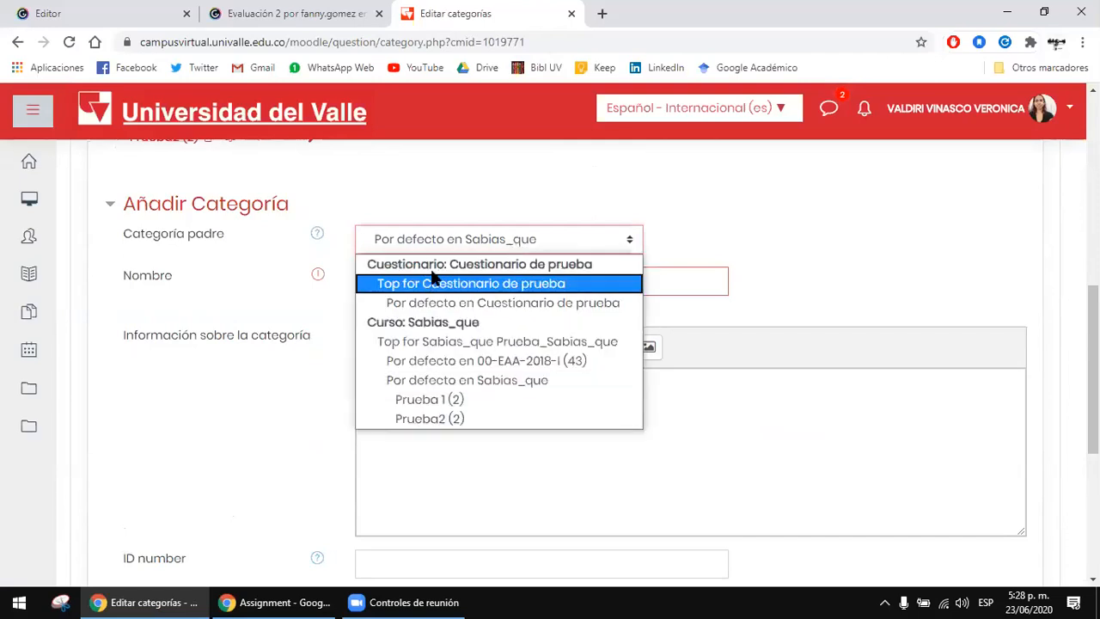
click(503, 239)
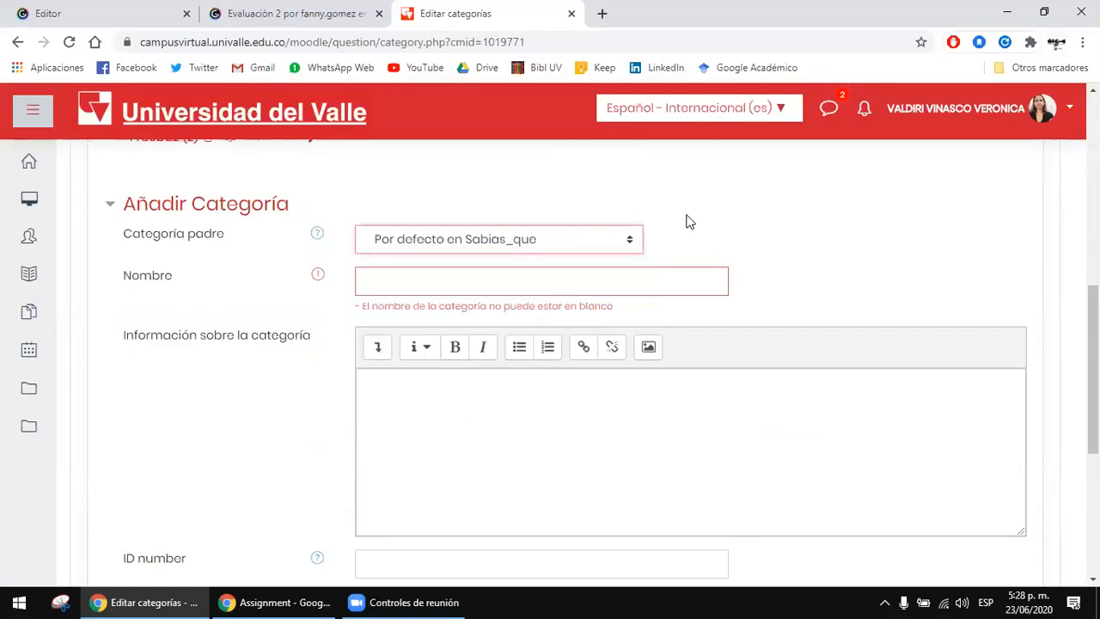
click(492, 241)
click(490, 239)
Step: Name the new category Videoconferencias and add it without a description or ID number
click(454, 285)
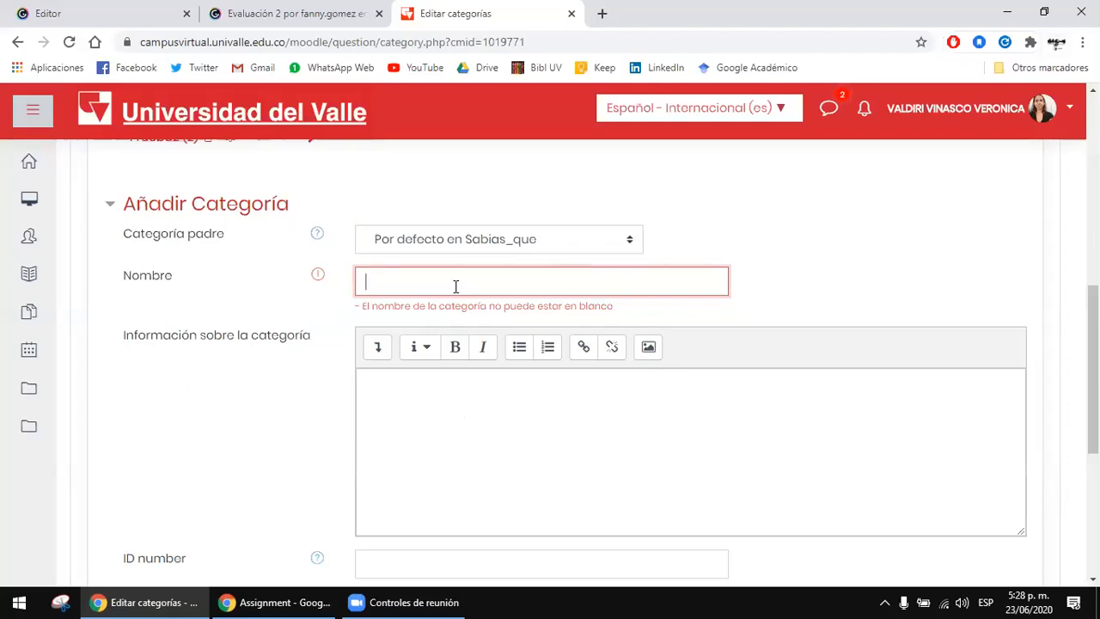
text(Videoconferecnias)
key(BackSpace)
key(BackSpace)
key(BackSpace)
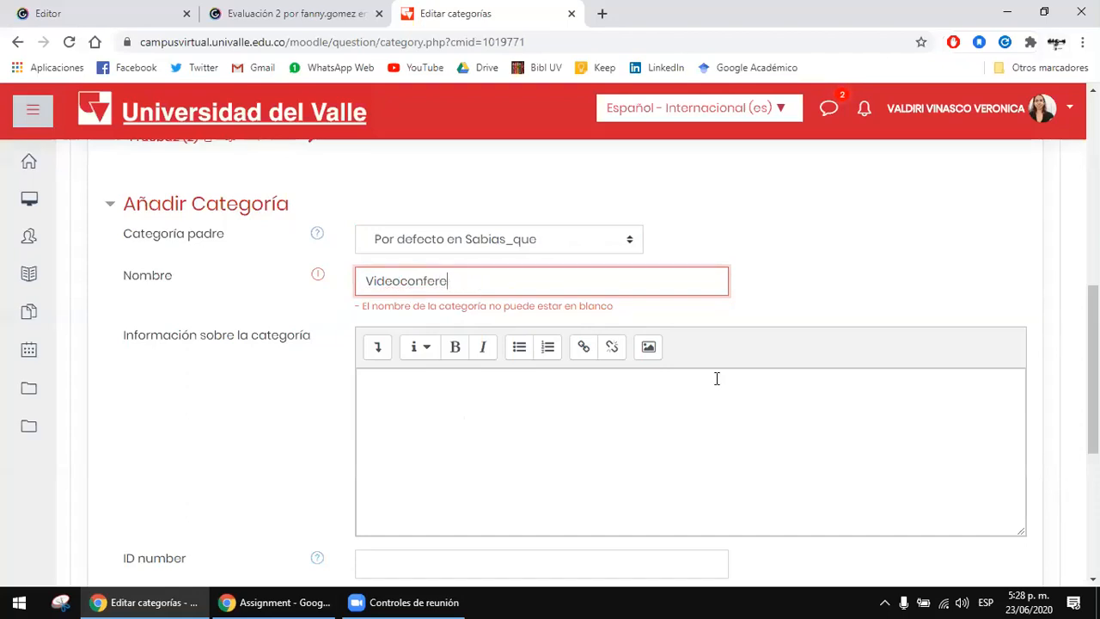
text(ncias)
click(708, 385)
scroll(705, 387, down, 1)
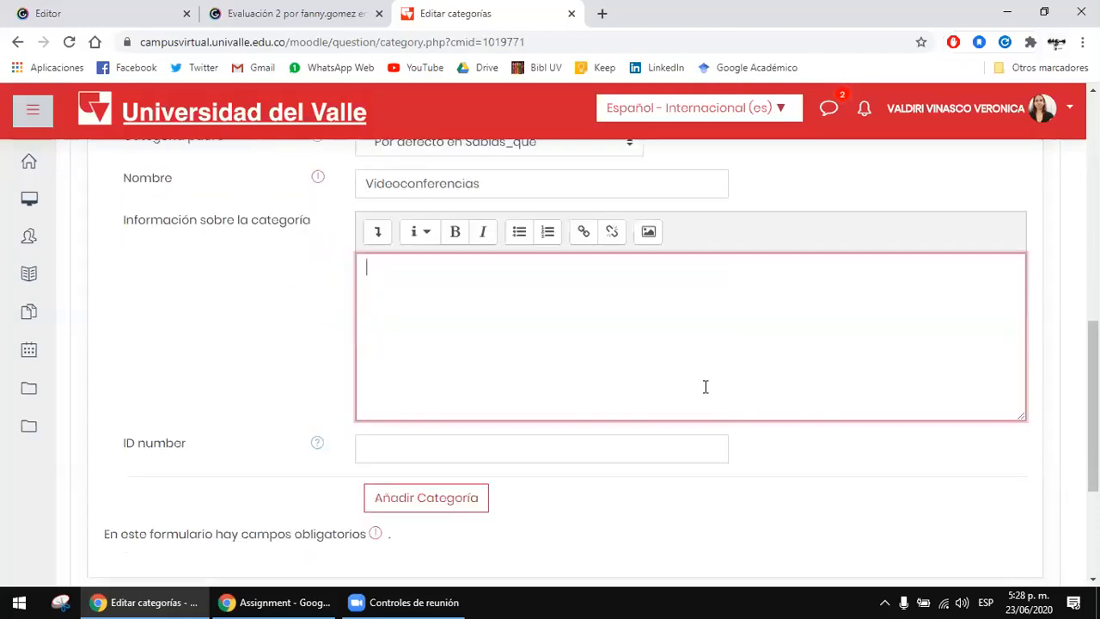
scroll(705, 387, down, 1)
click(421, 453)
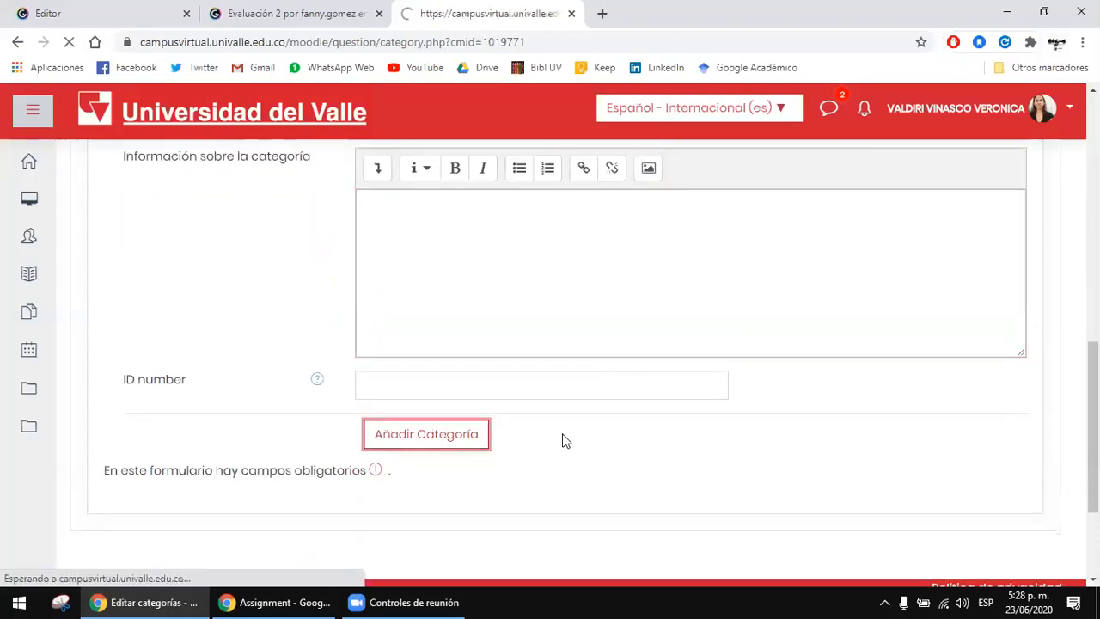
Step: Find the Videoconferencias category under the course's question categories and open its question list
scroll(598, 416, down, 3)
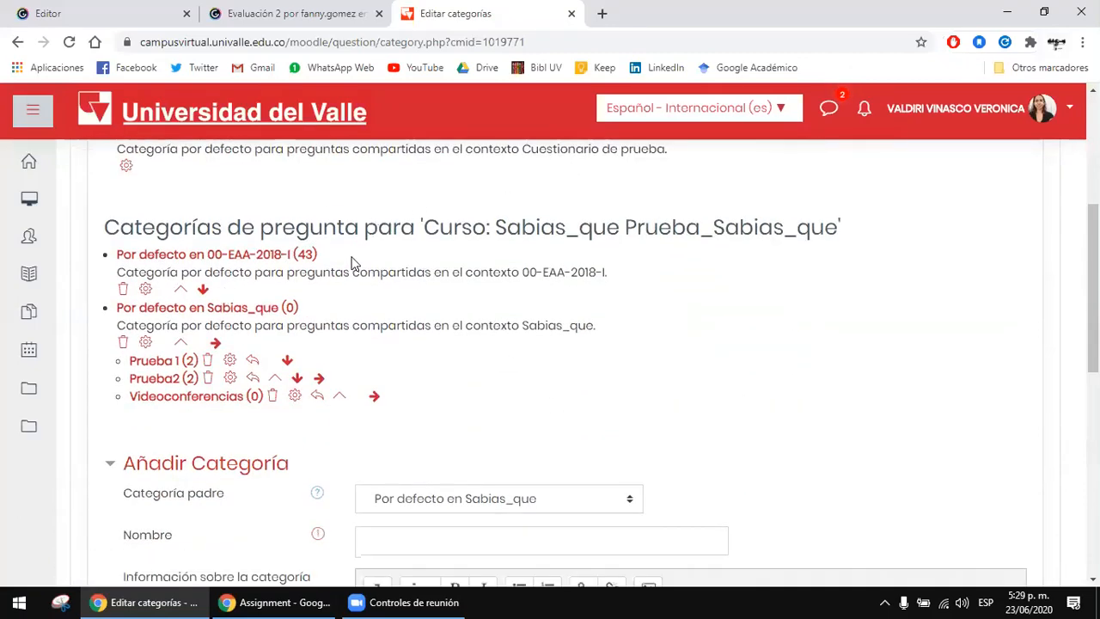
scroll(361, 252, down, 1)
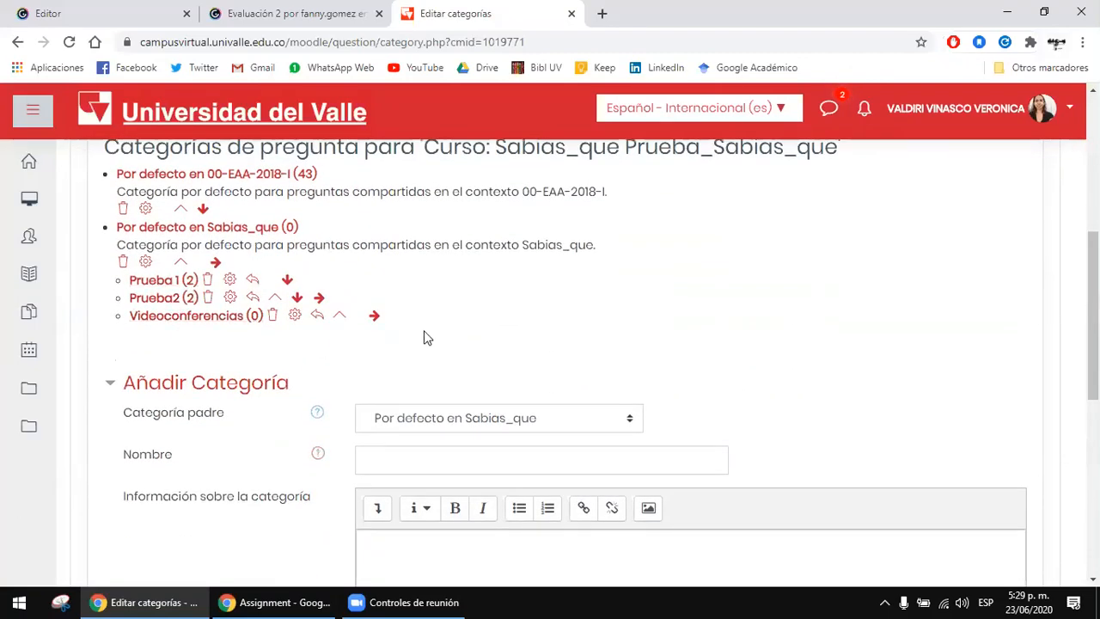
scroll(422, 336, down, 1)
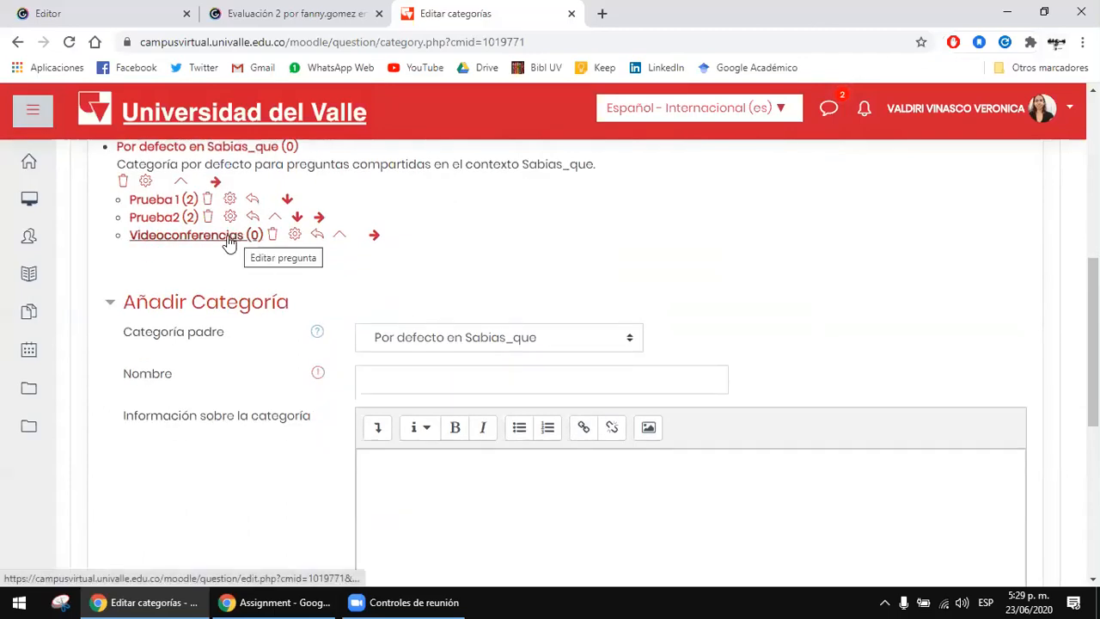
scroll(265, 326, up, 2)
scroll(282, 344, up, 2)
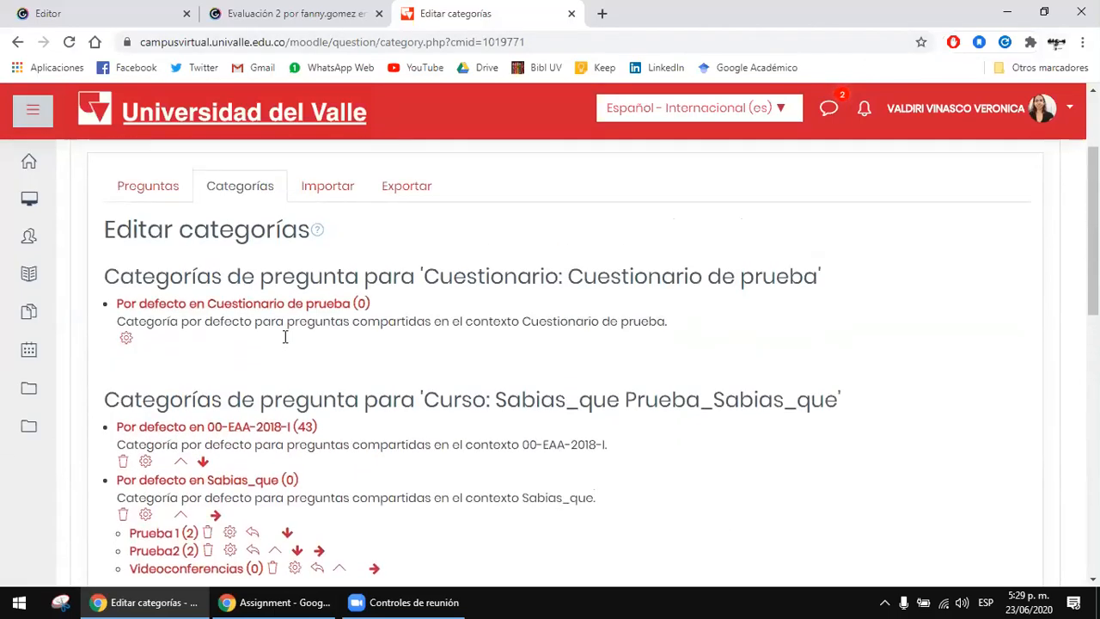
scroll(285, 335, down, 2)
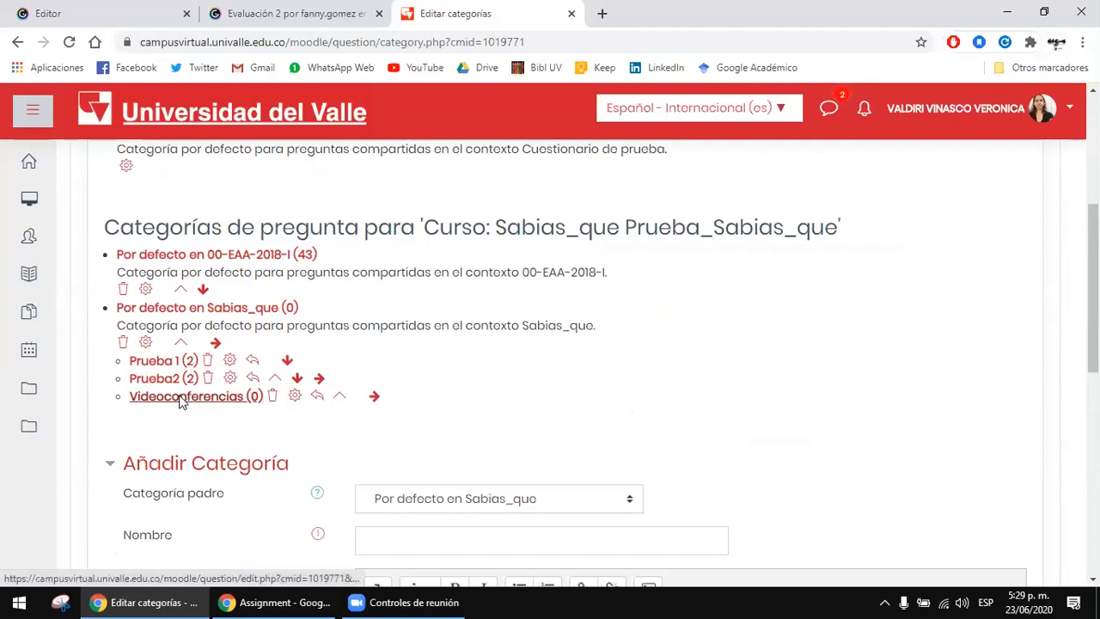
click(177, 396)
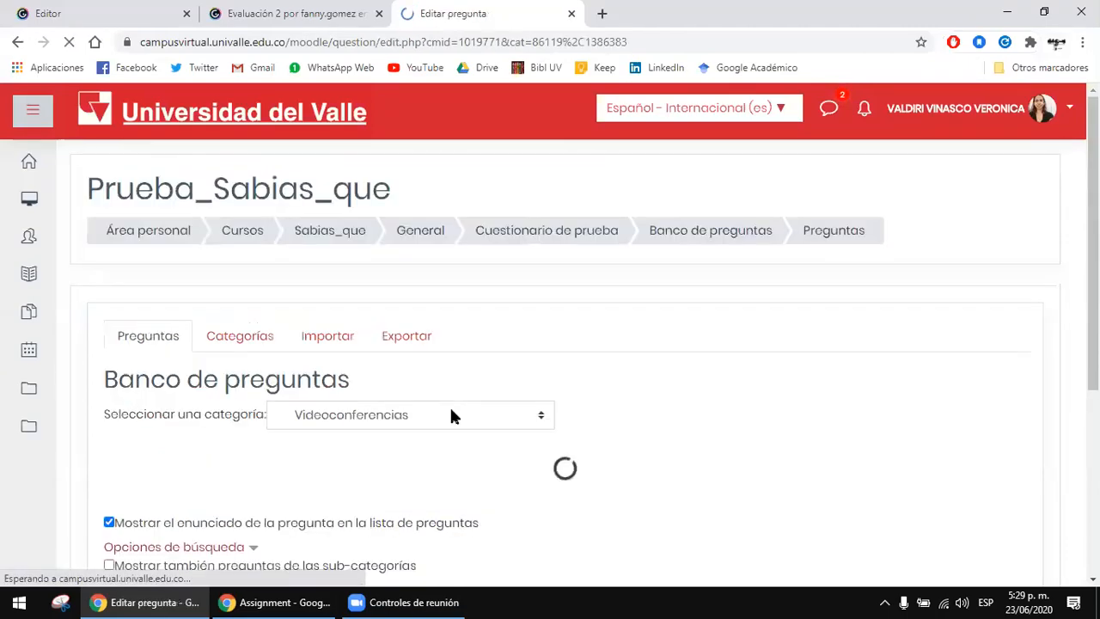
scroll(449, 405, down, 2)
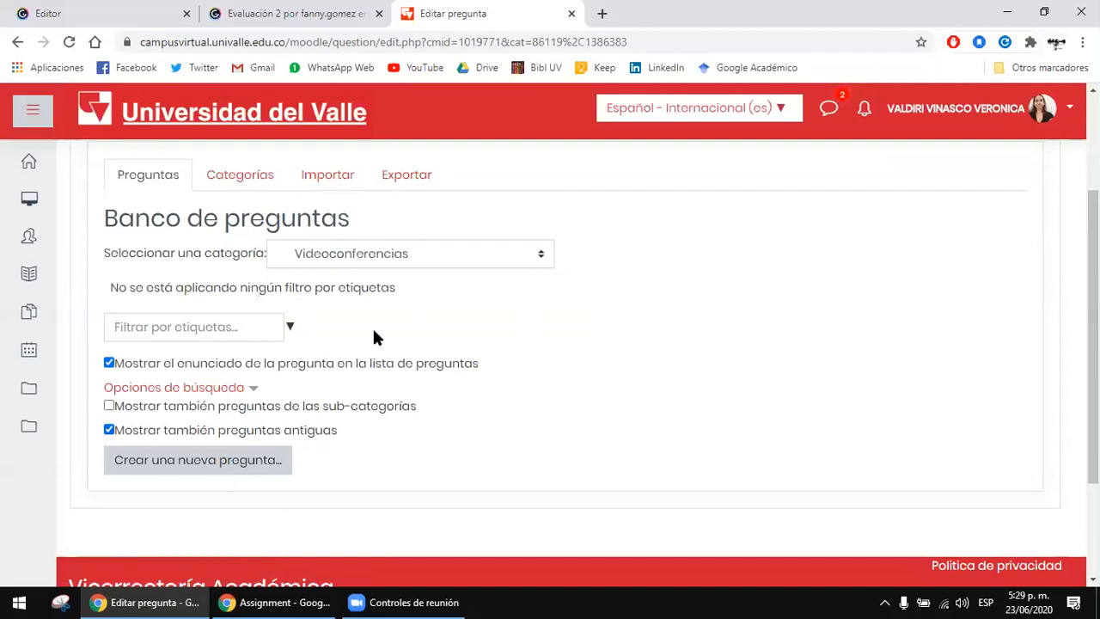
Step: Start creating a question in Videoconferencias, look through the question types and select Opción múltiple
click(205, 465)
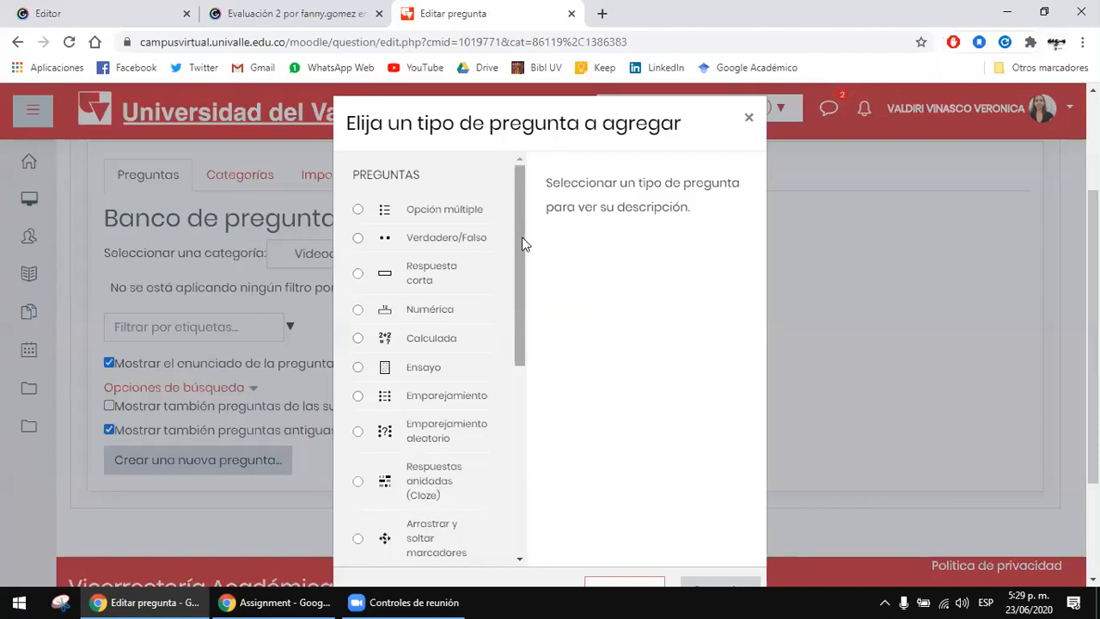
scroll(471, 298, down, 3)
scroll(473, 314, down, 4)
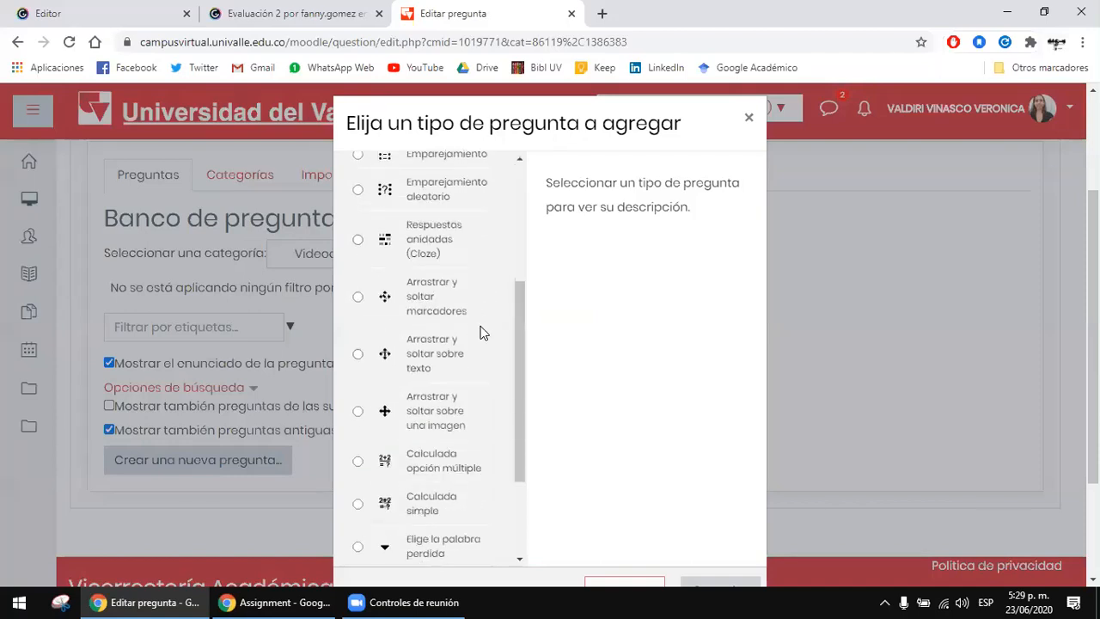
scroll(482, 333, down, 5)
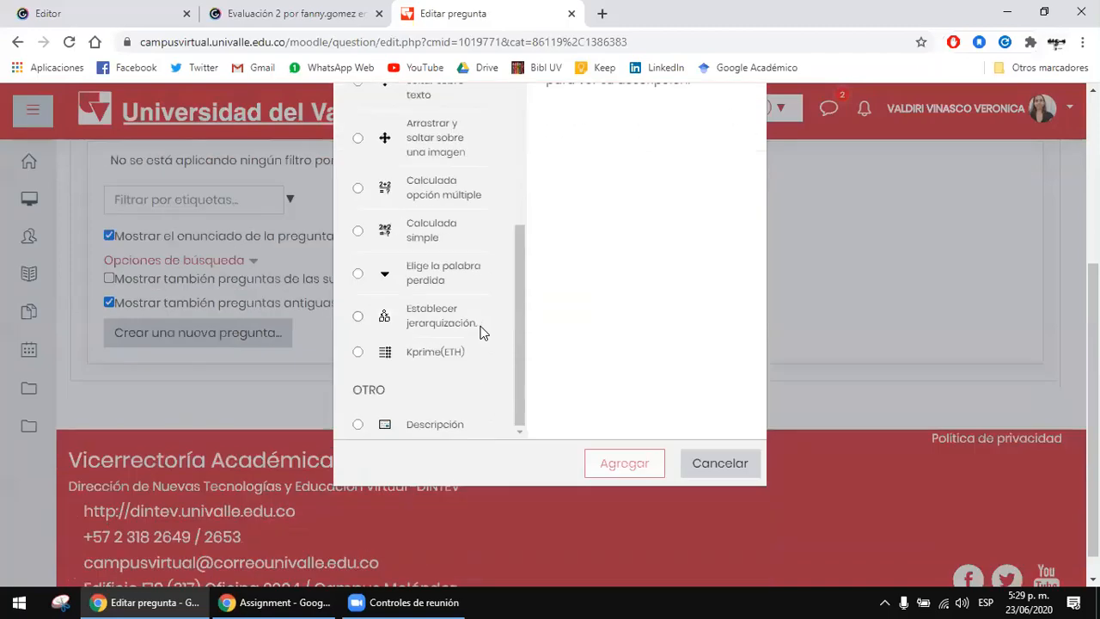
scroll(495, 339, up, 8)
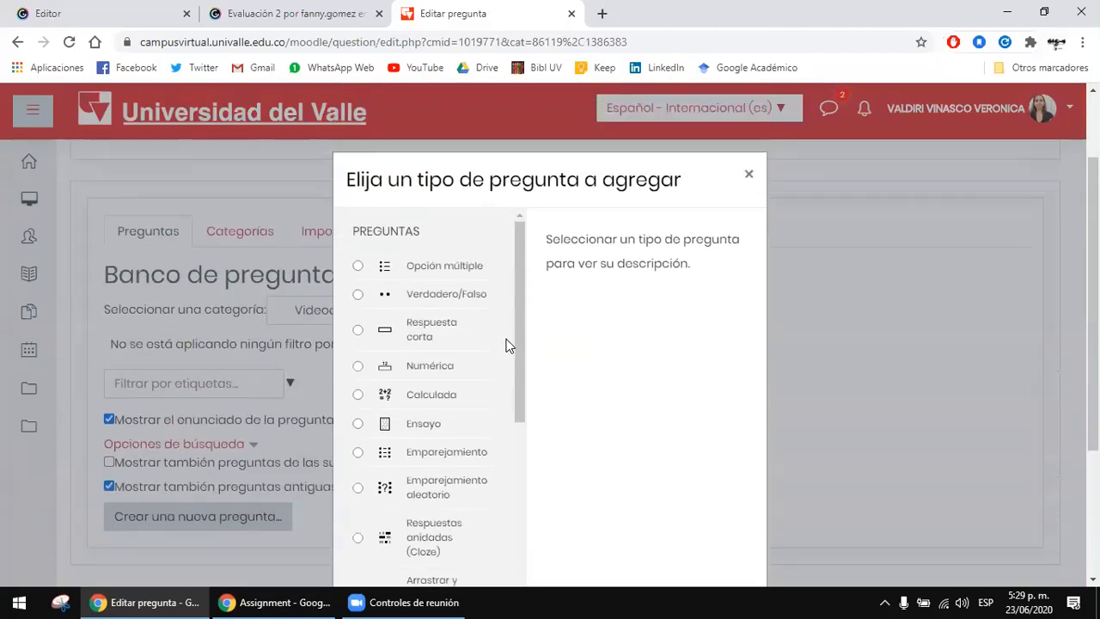
click(461, 306)
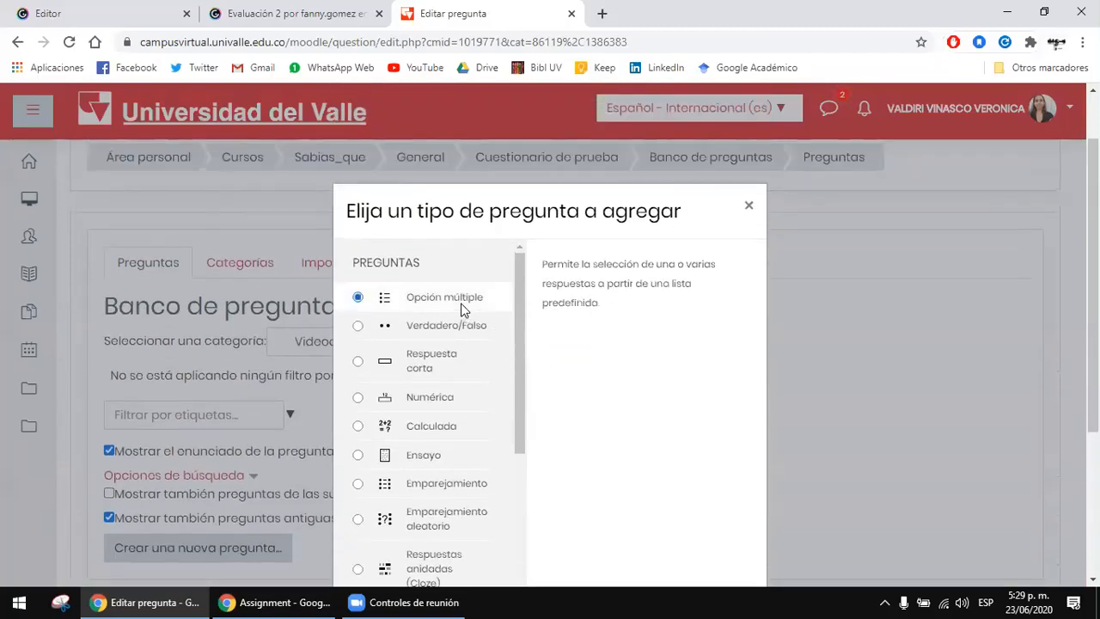
Step: Read the Respuesta corta description, switch back to the Opción múltiple question type and add a question of that type
click(438, 361)
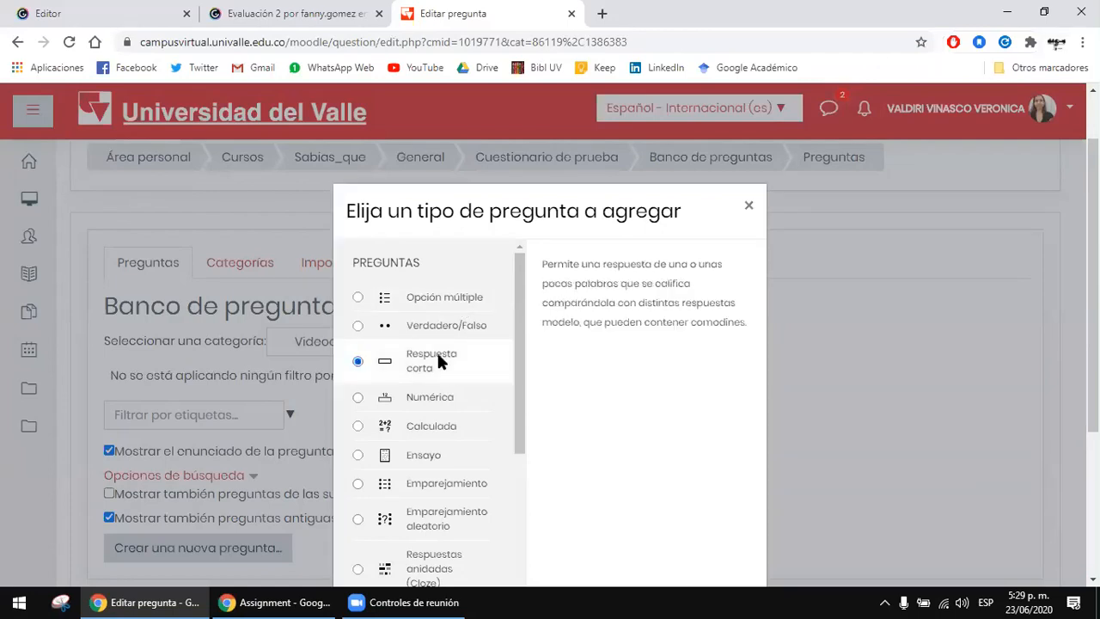
click(448, 305)
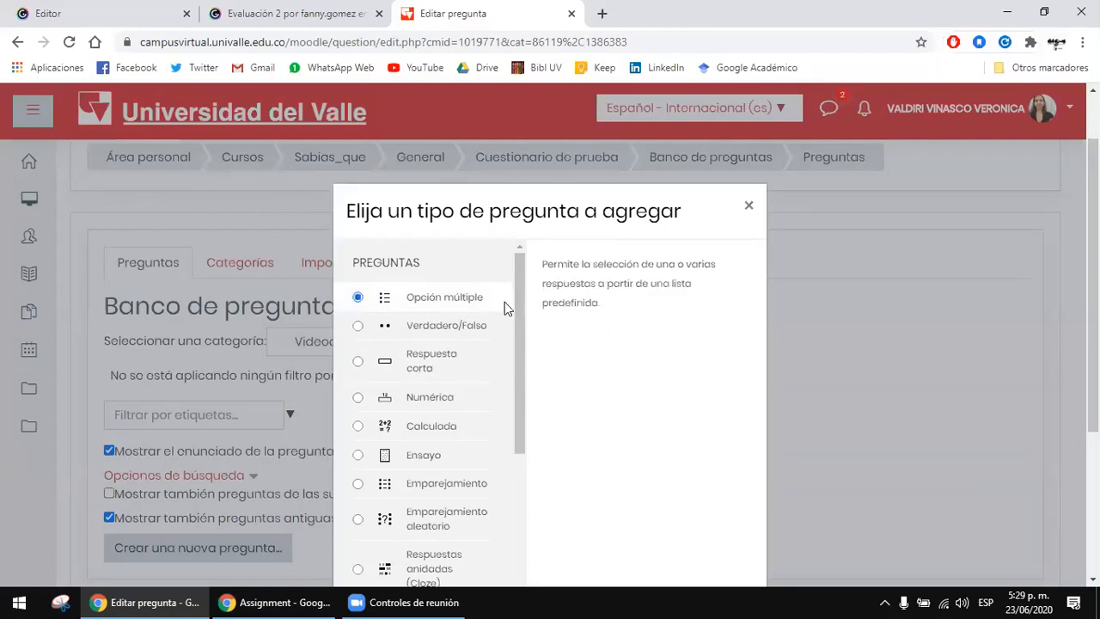
scroll(622, 299, down, 1)
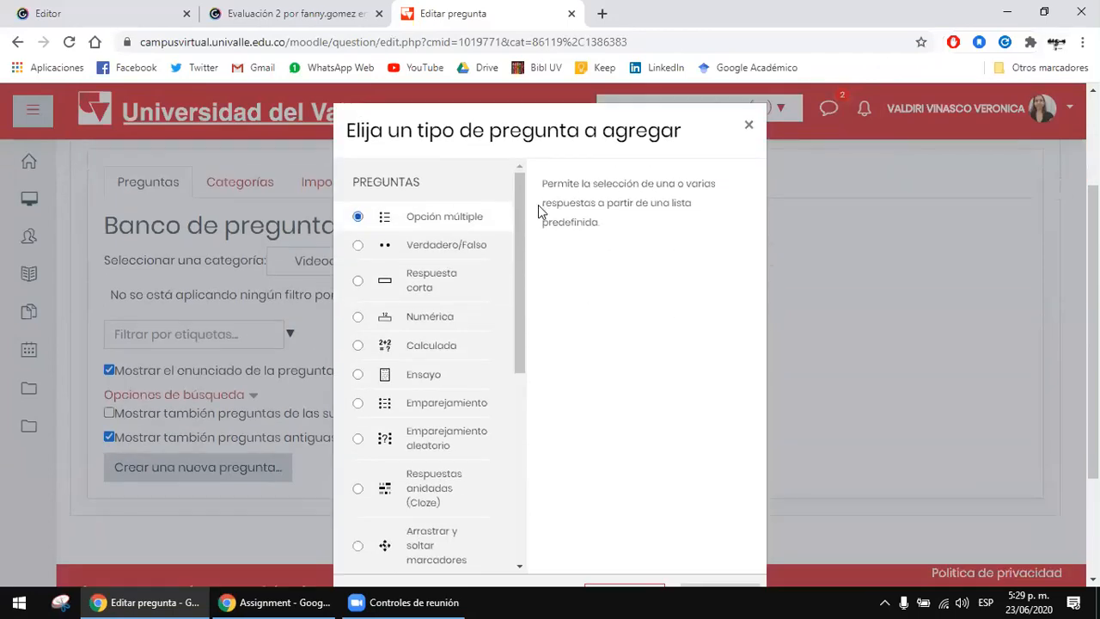
scroll(539, 210, down, 1)
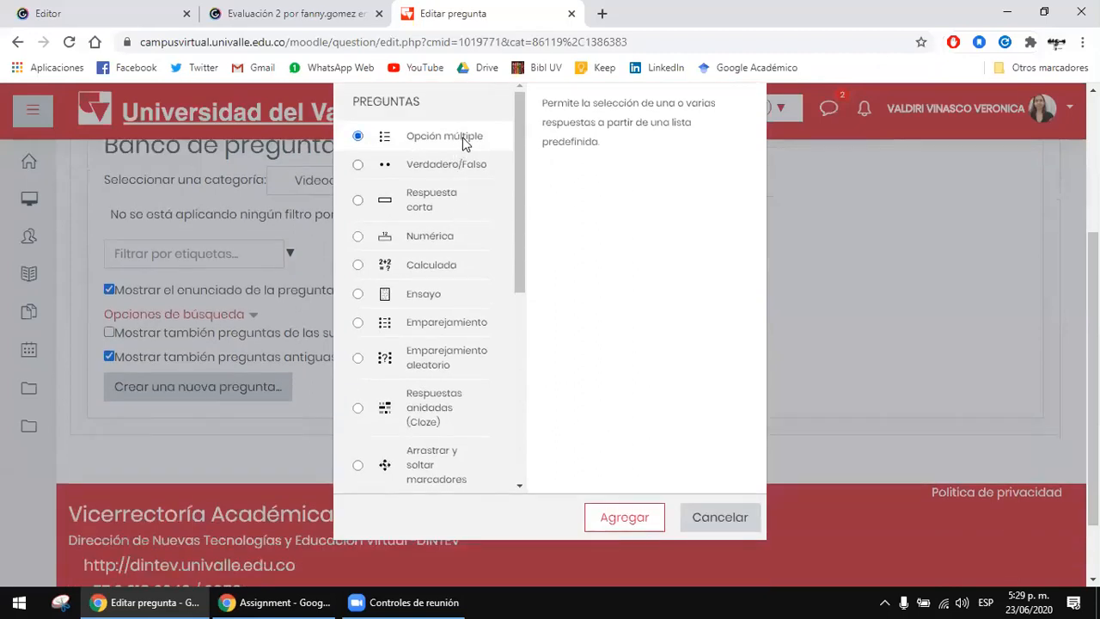
click(630, 519)
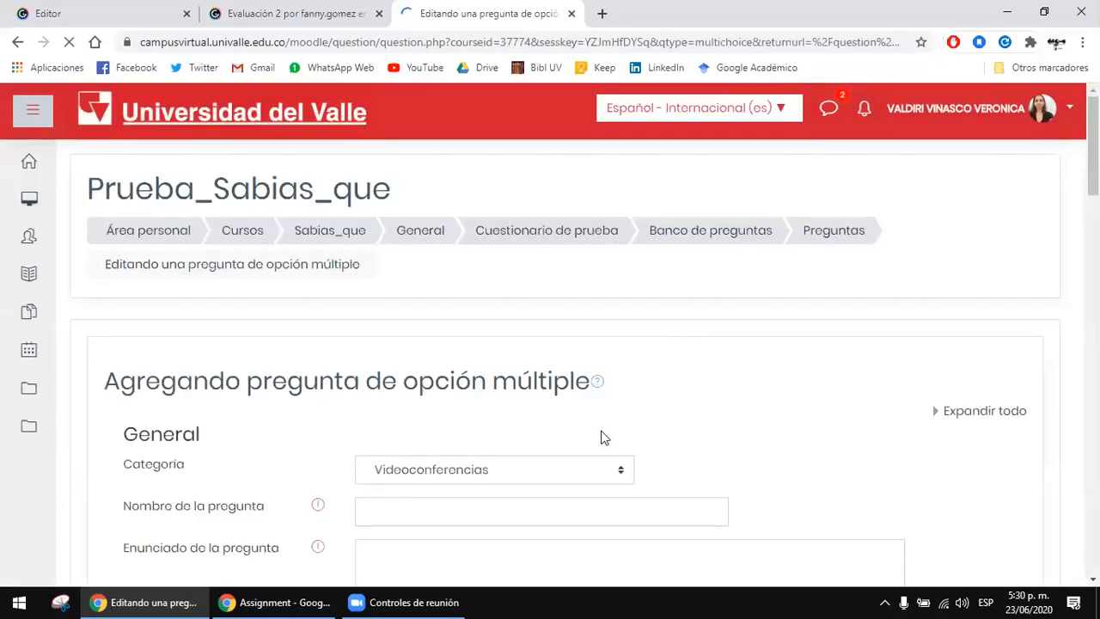
Step: Check the categories available for the new multiple-choice question and keep Videoconferencias
scroll(713, 295, down, 1)
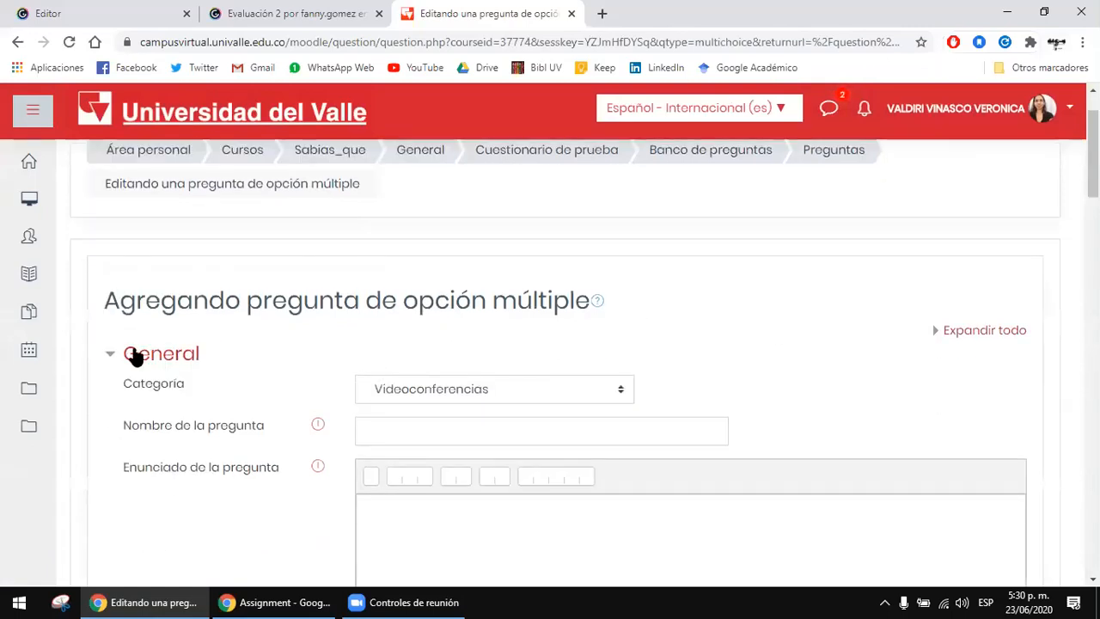
scroll(680, 356, down, 1)
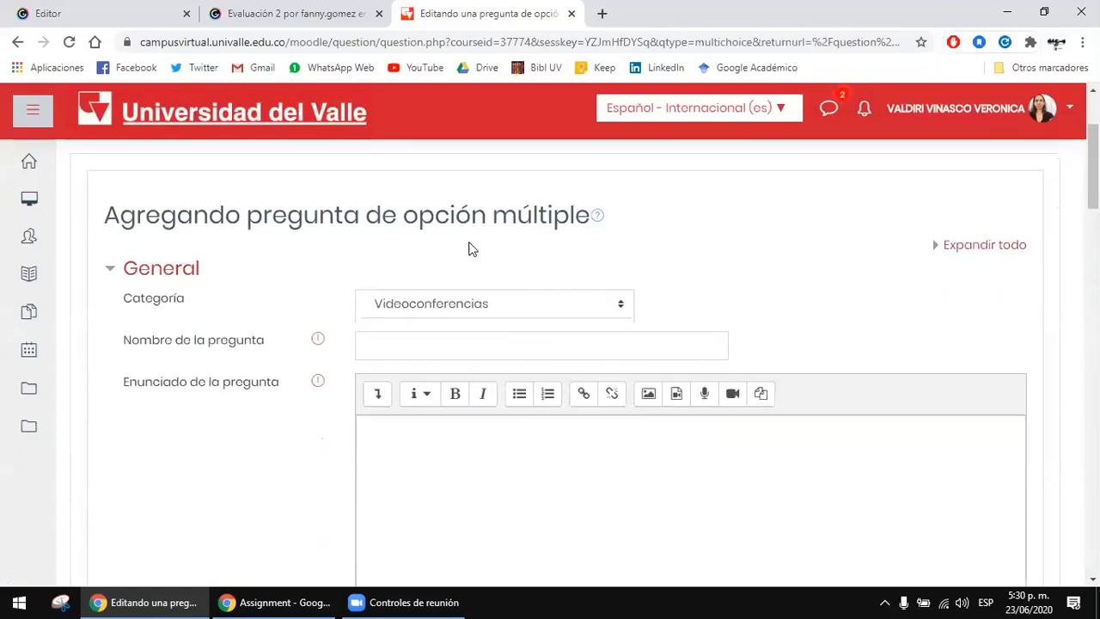
scroll(364, 226, down, 2)
scroll(332, 270, up, 2)
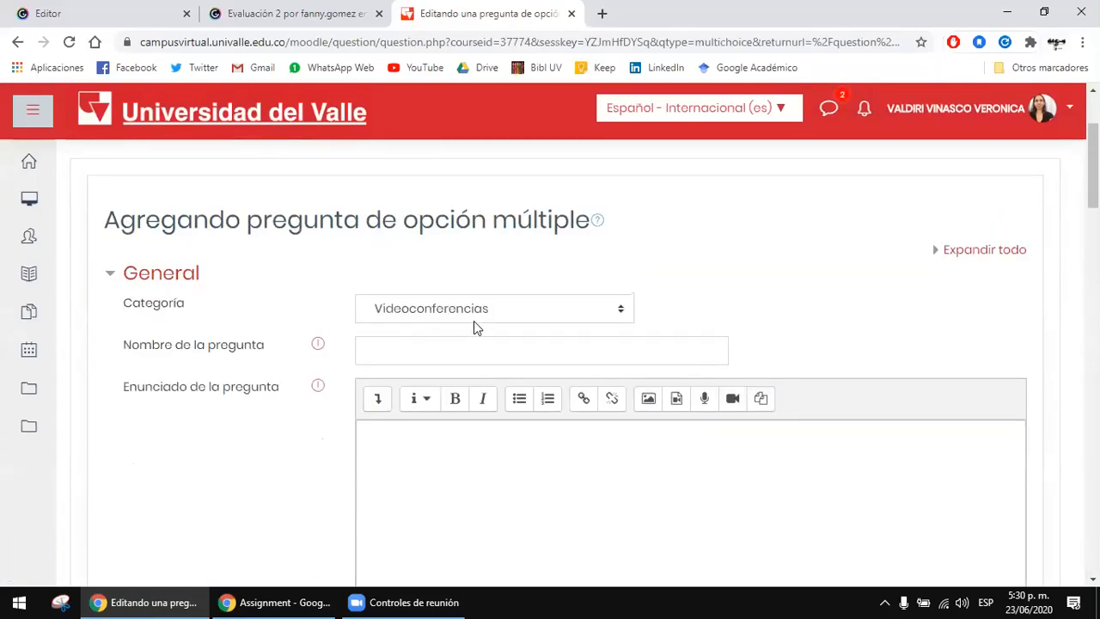
click(474, 313)
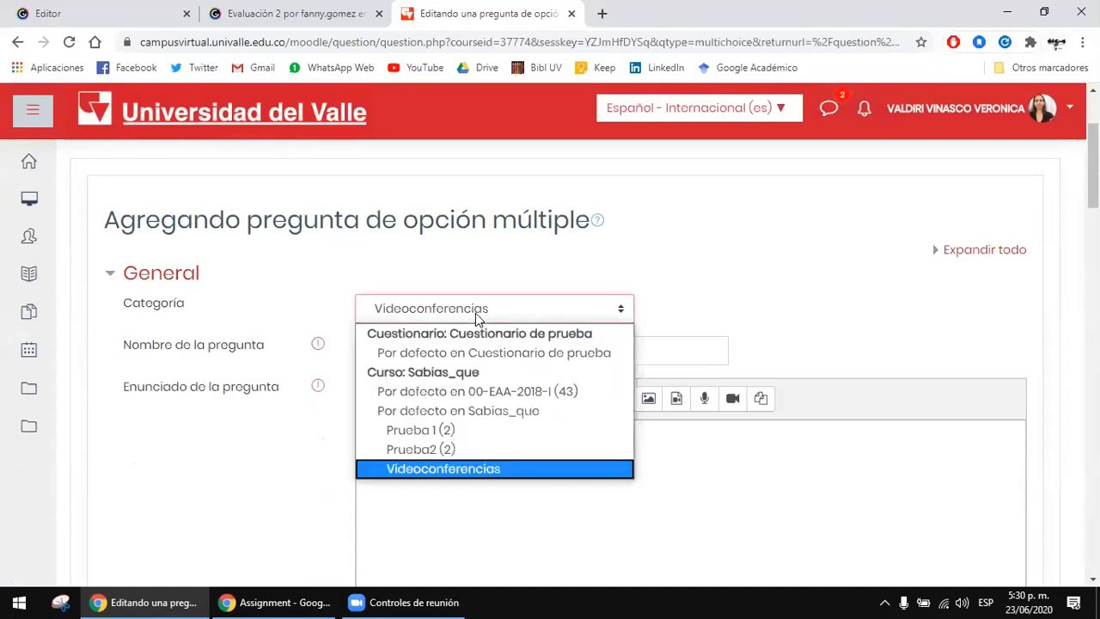
click(448, 459)
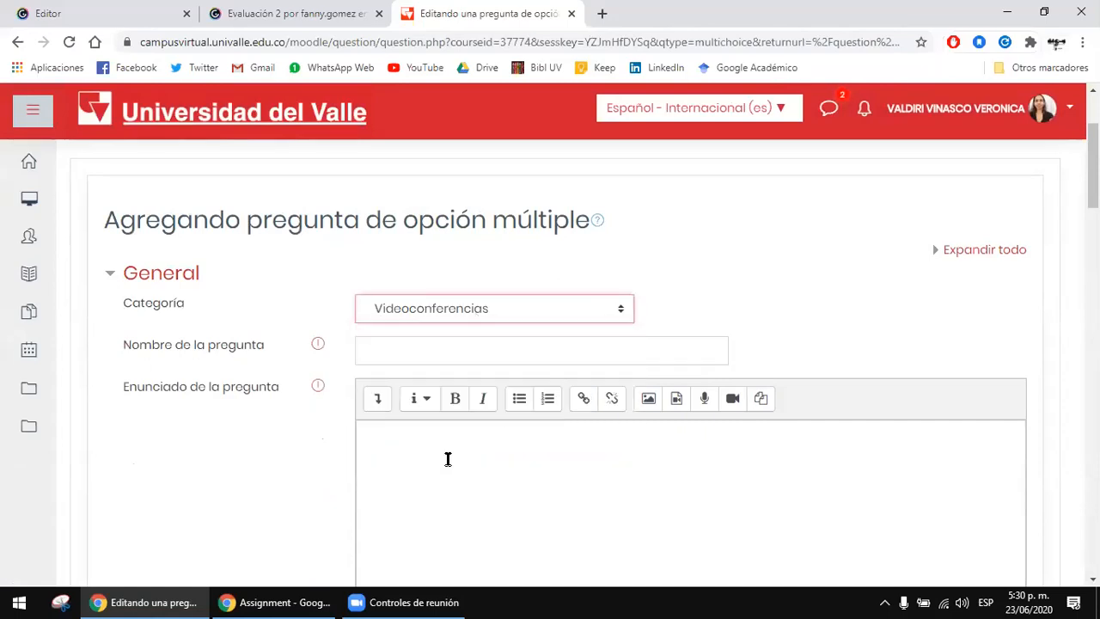
Step: Name the multiple-choice question VF1
click(449, 342)
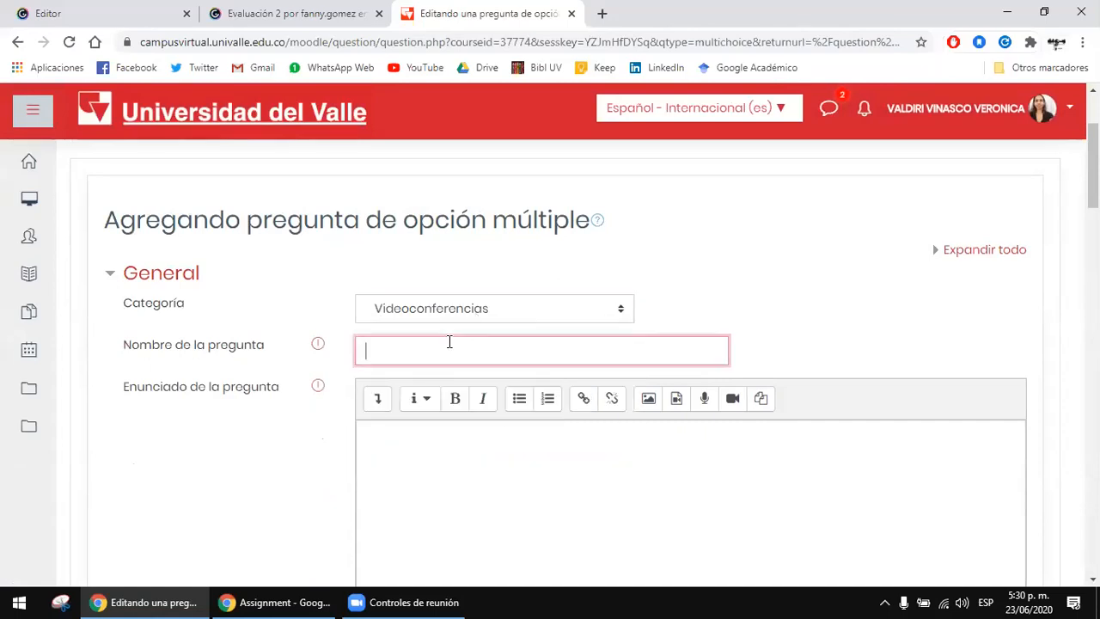
click(415, 445)
scroll(415, 444, down, 1)
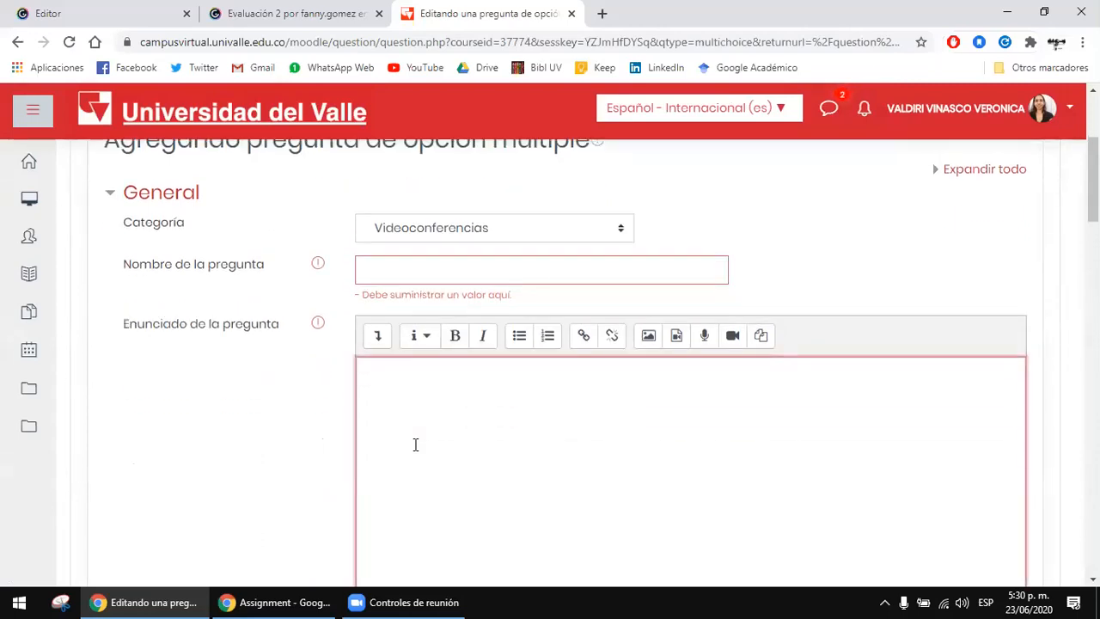
click(383, 263)
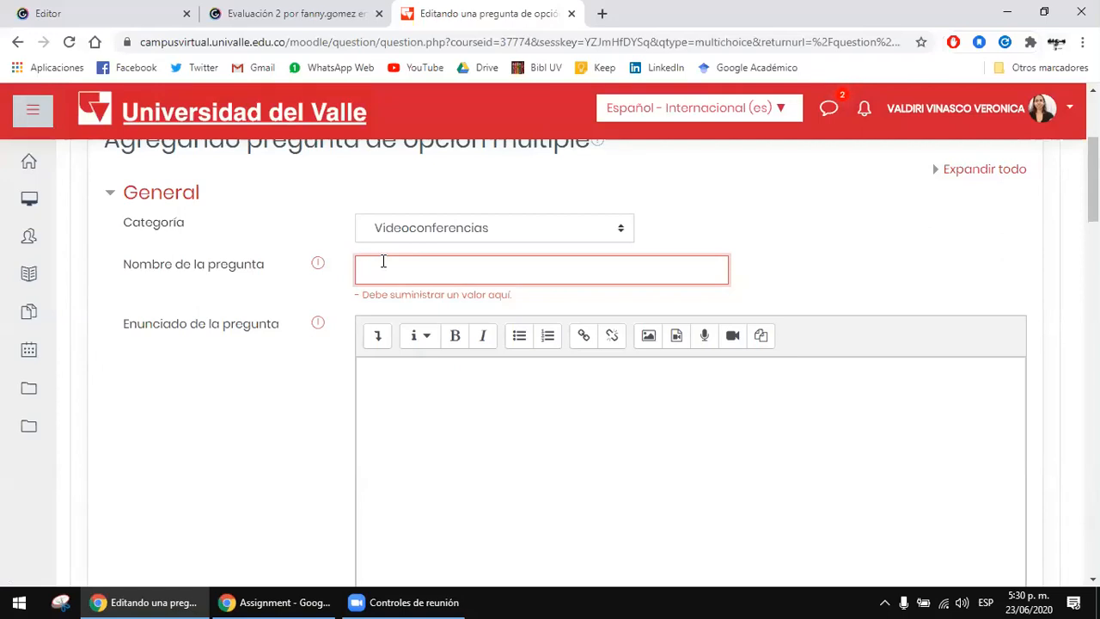
text(VF)
text(T)
click(957, 238)
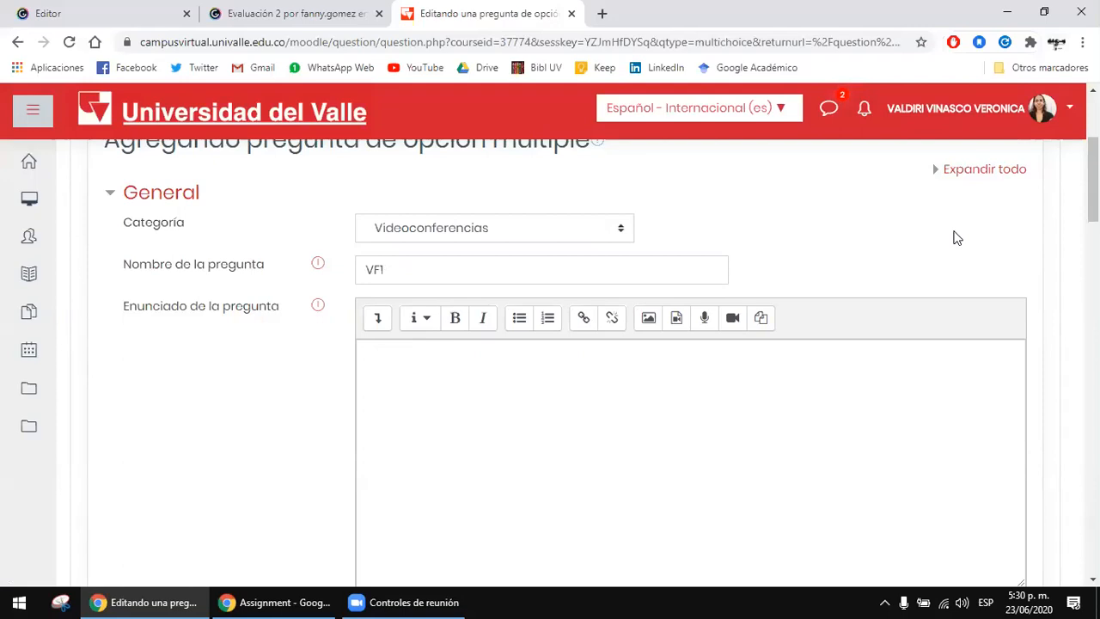
click(553, 283)
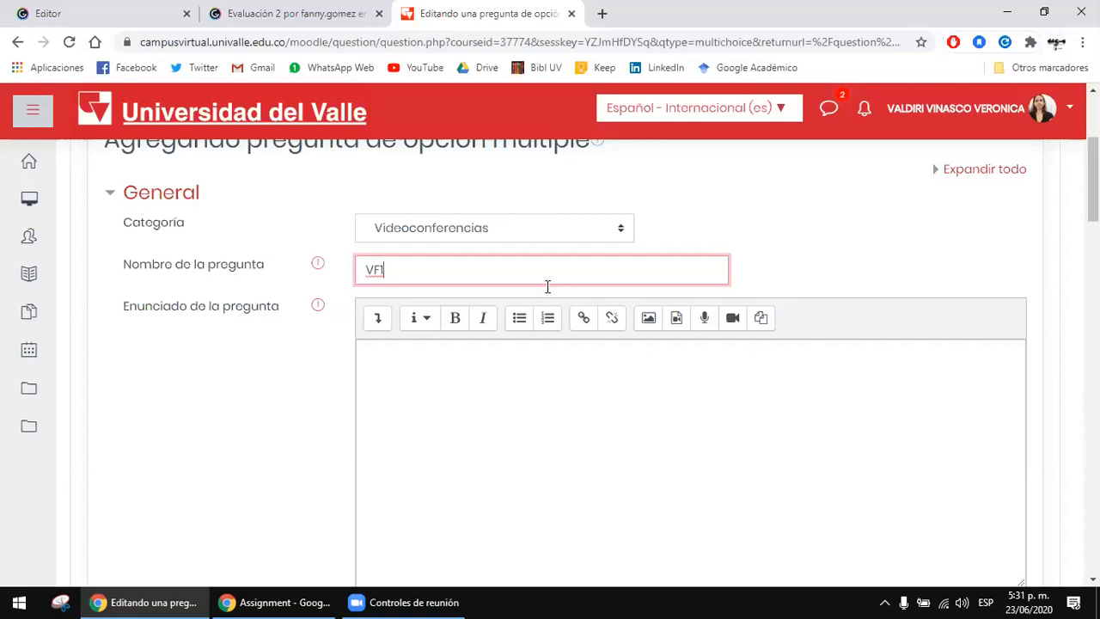
Step: Write the question statement "¿Cómo se llama la herramienta de videoconferencias de Google?" and show the editor's additional formatting tools
click(512, 384)
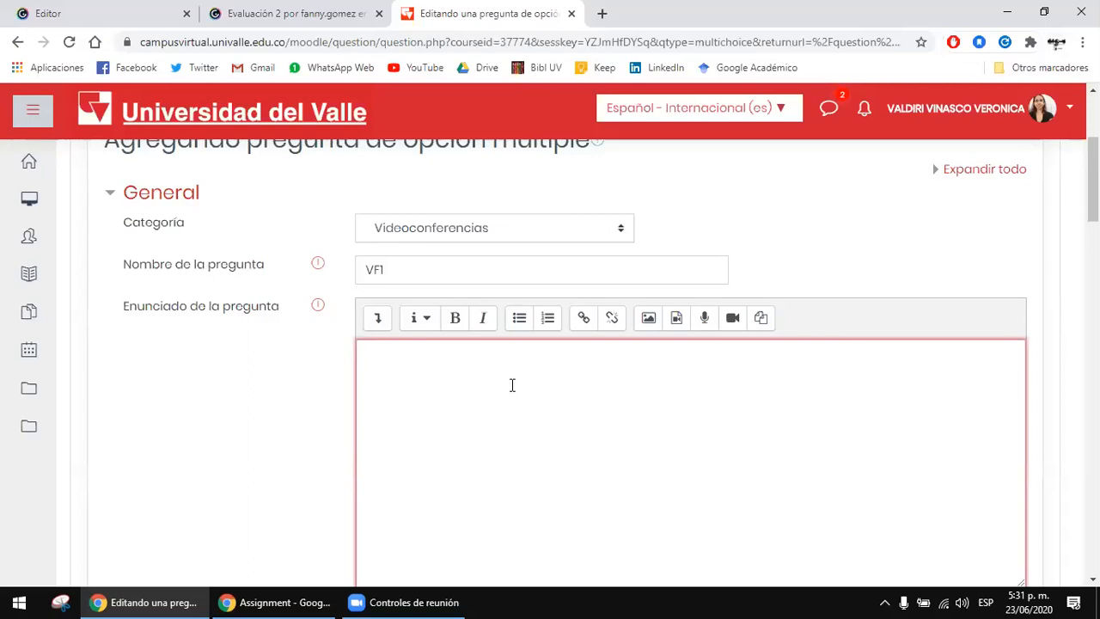
text(¿Cómo se llama la herramienta d)
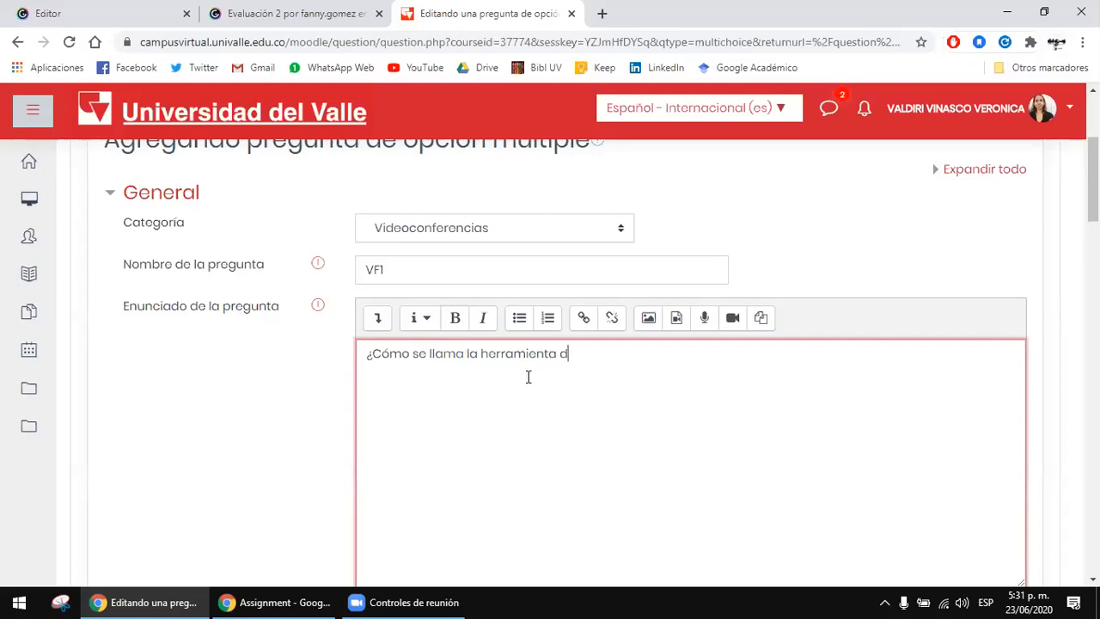
text(e videoconferencias de Google)
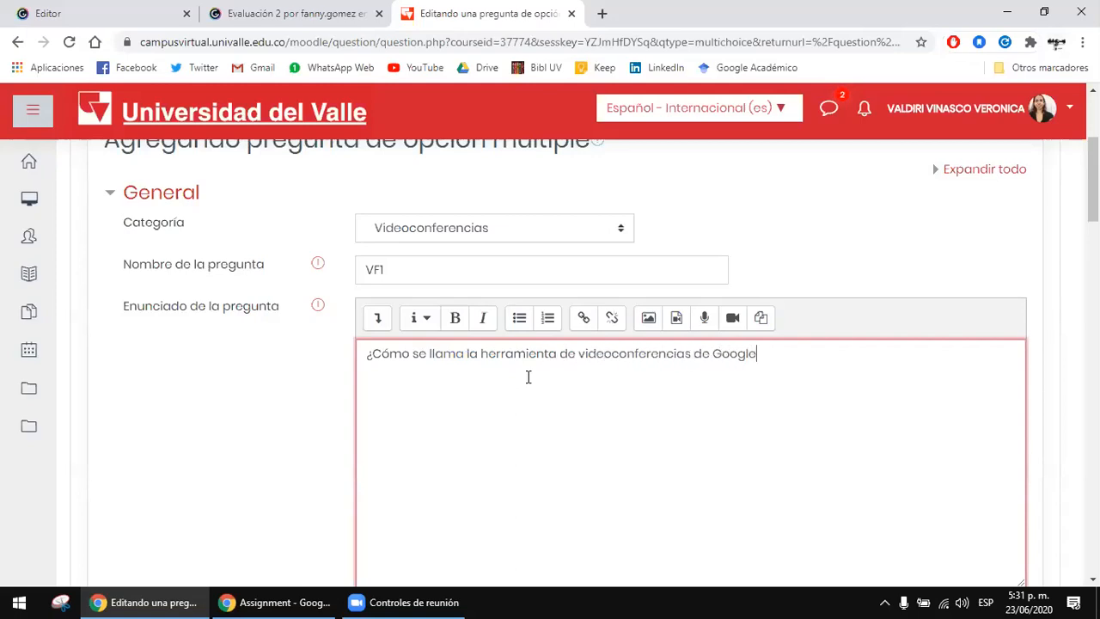
text(?)
click(378, 319)
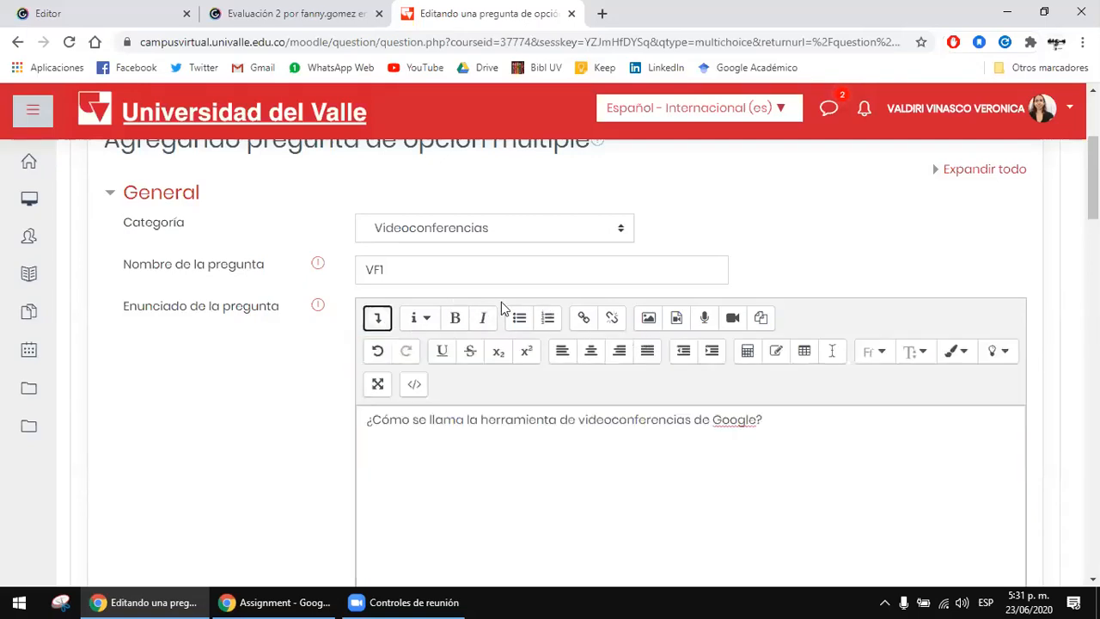
click(786, 428)
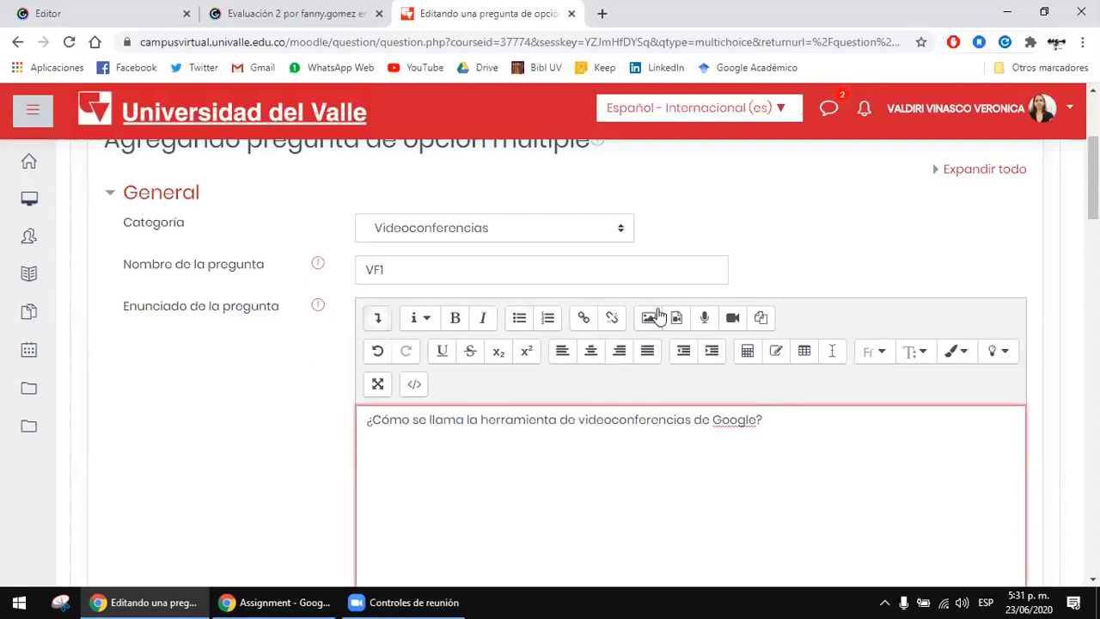
Step: Review the question's default score and general feedback, keeping the score at 1 and the feedback empty
scroll(730, 333, down, 1)
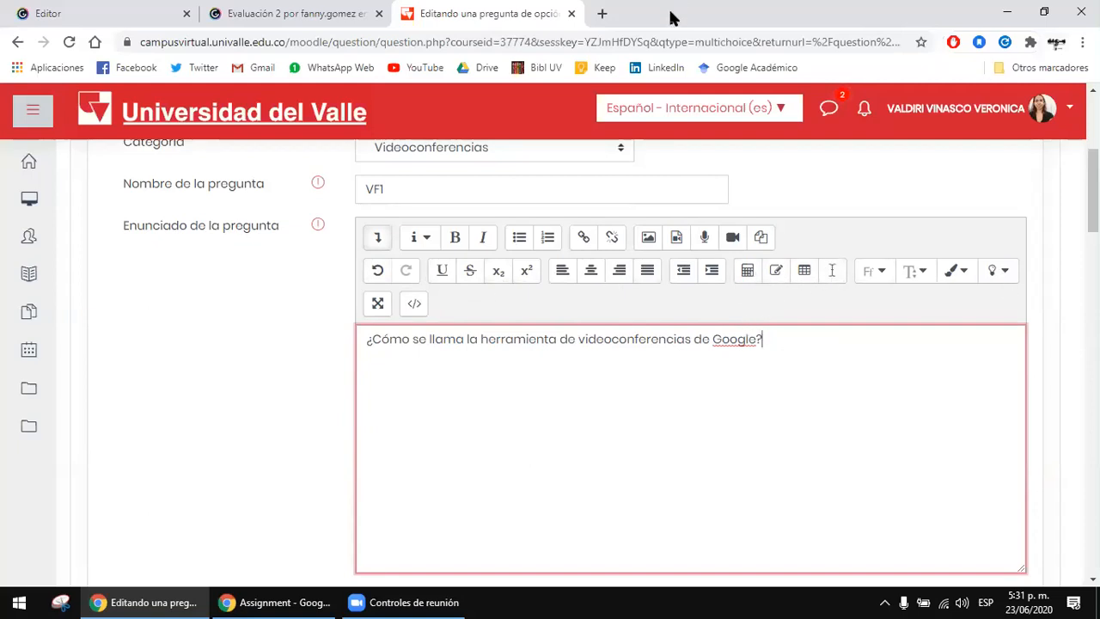
scroll(634, 312, down, 3)
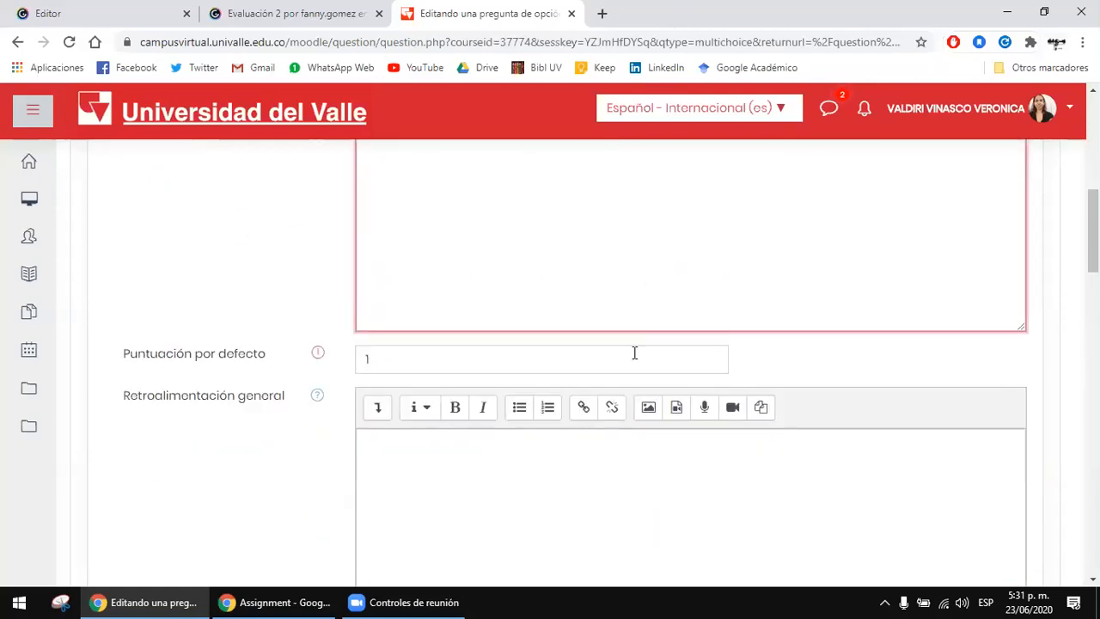
click(391, 362)
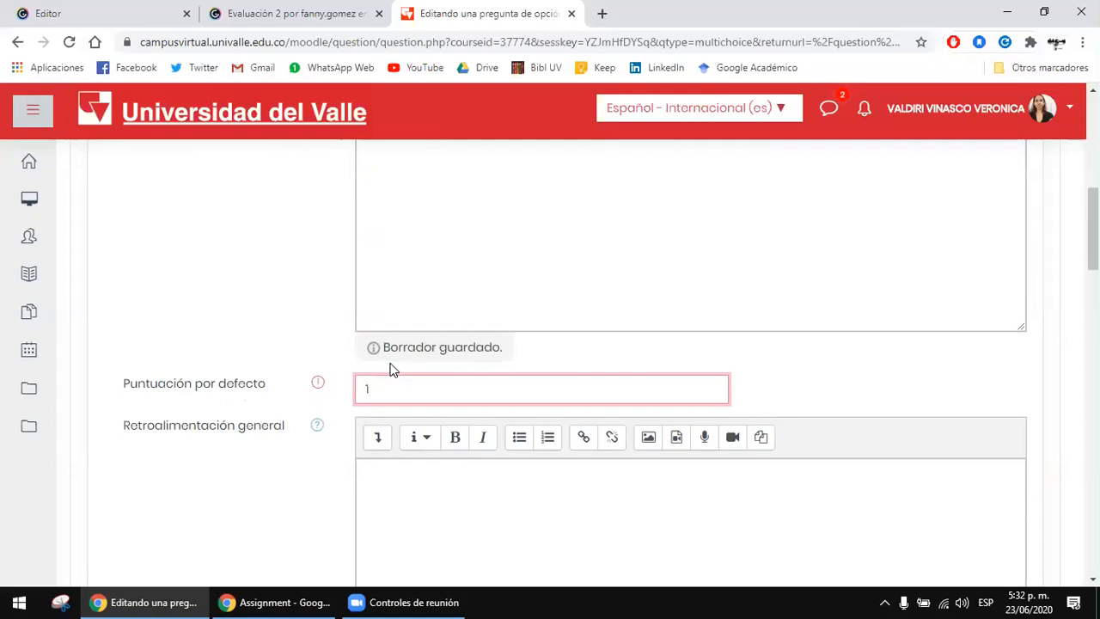
scroll(392, 368, down, 2)
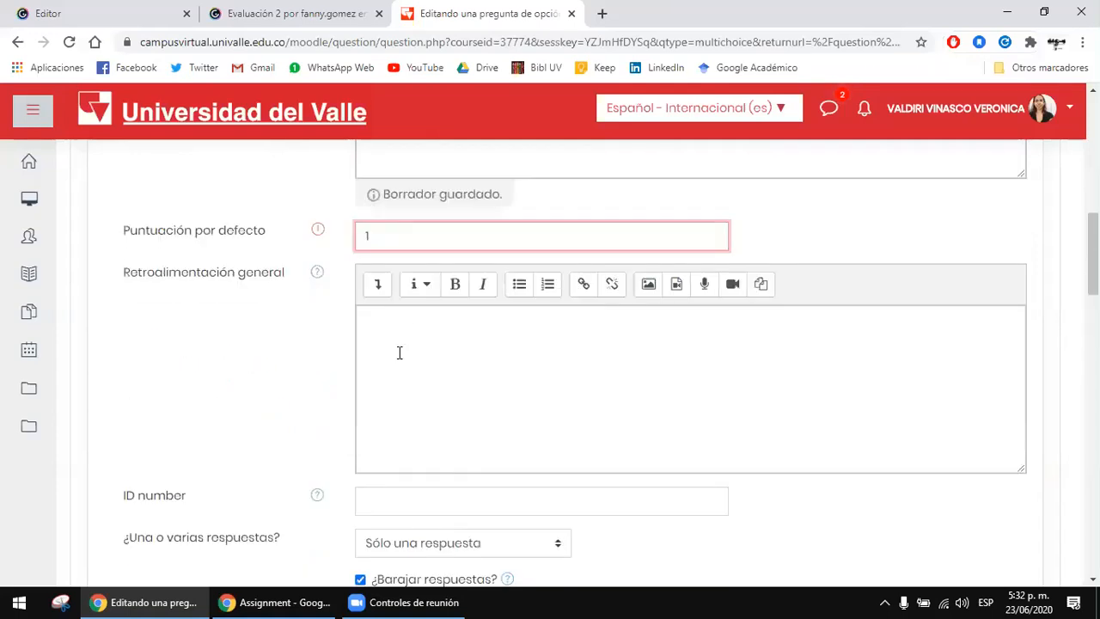
click(409, 325)
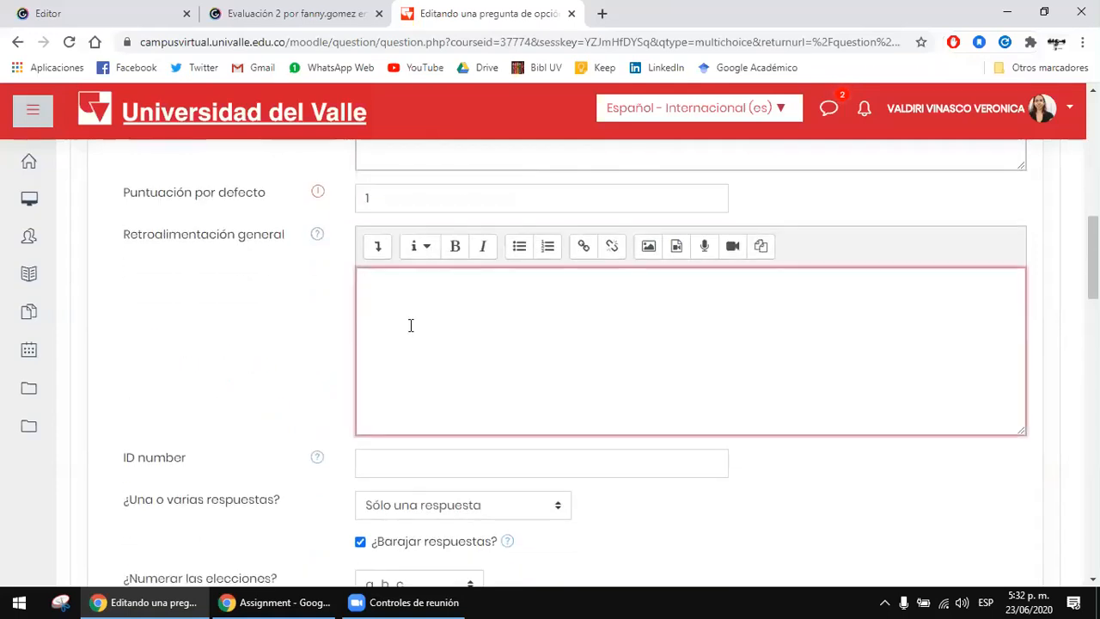
scroll(554, 302, down, 2)
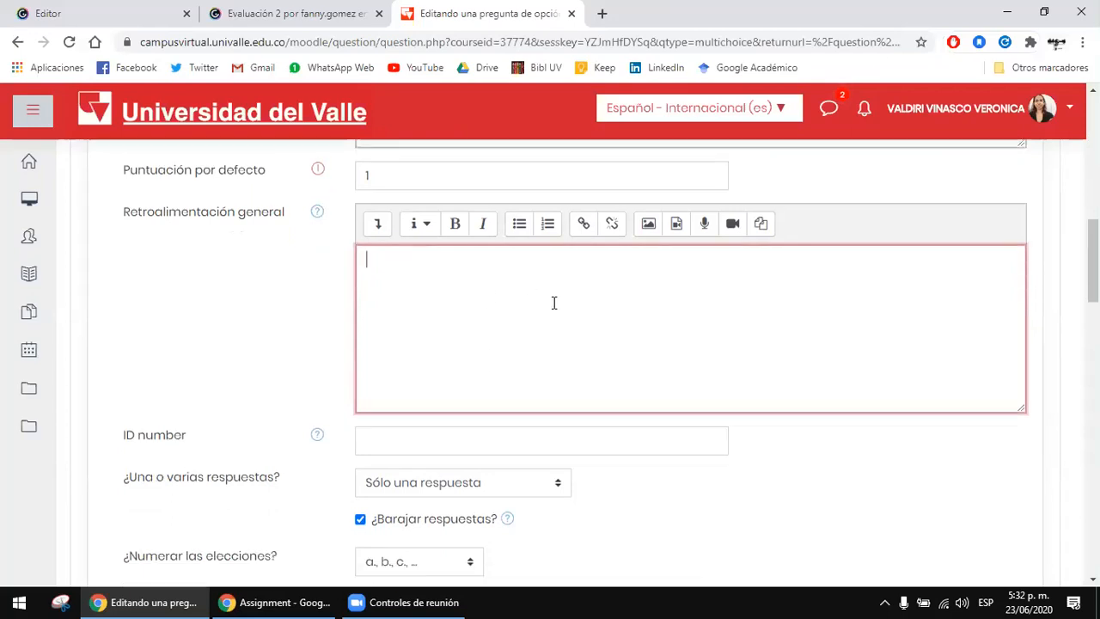
Step: Review the single or multiple answer options, keeping Sólo una respuesta and answer shuffling enabled
click(550, 342)
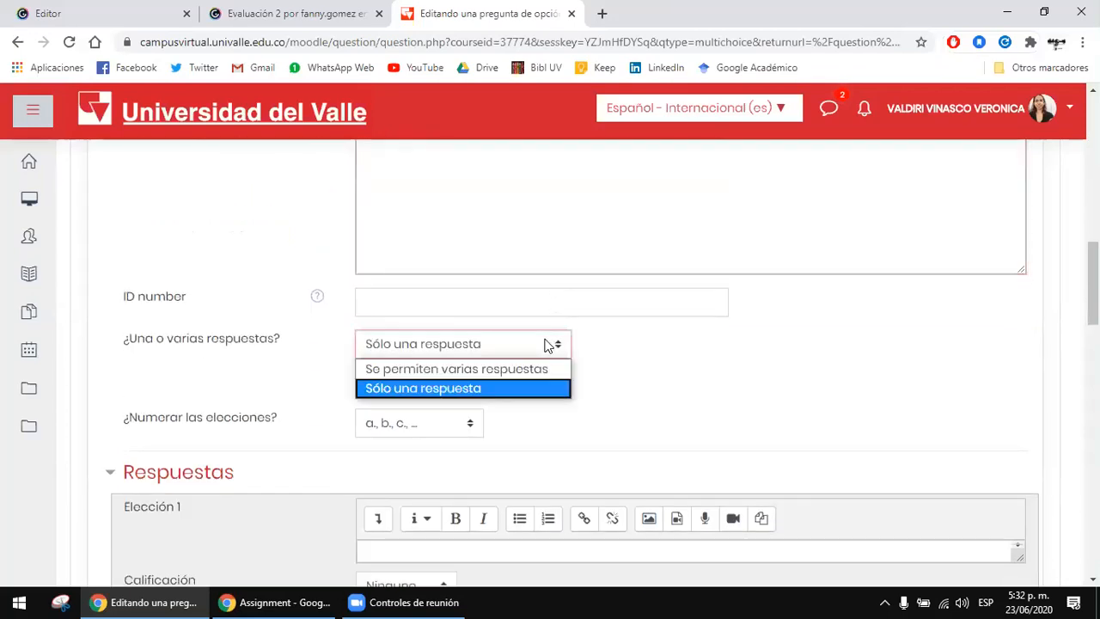
click(550, 344)
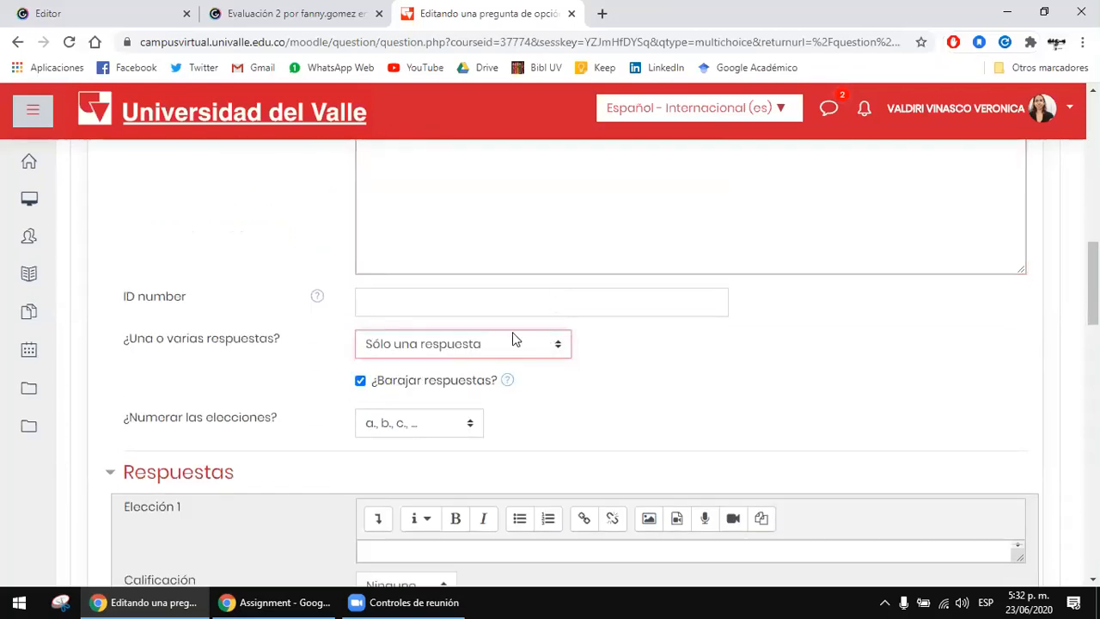
click(448, 343)
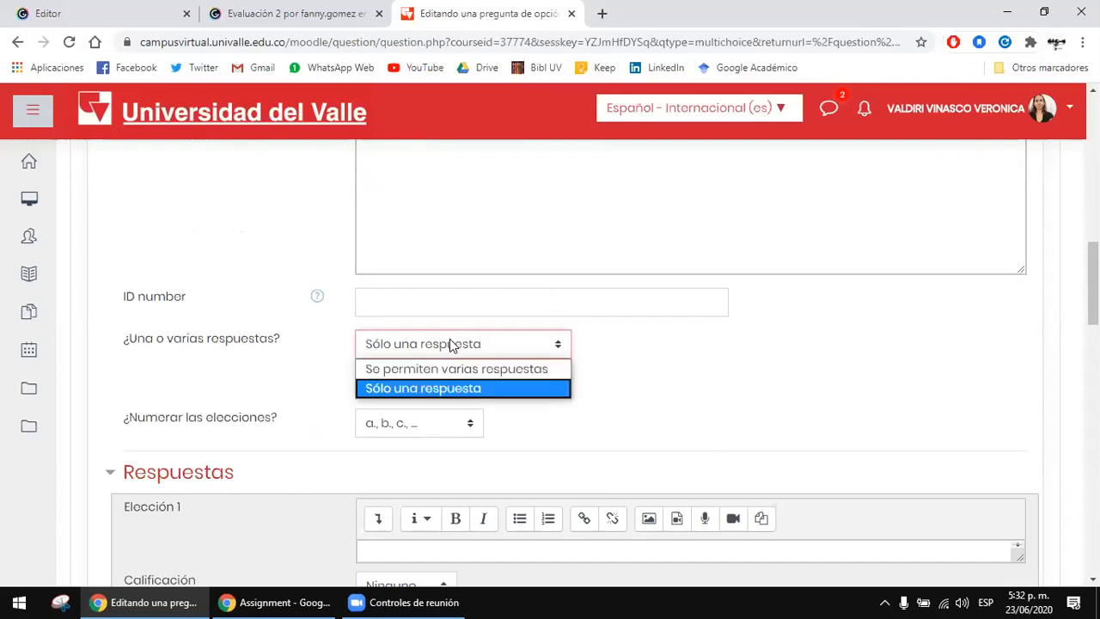
click(461, 346)
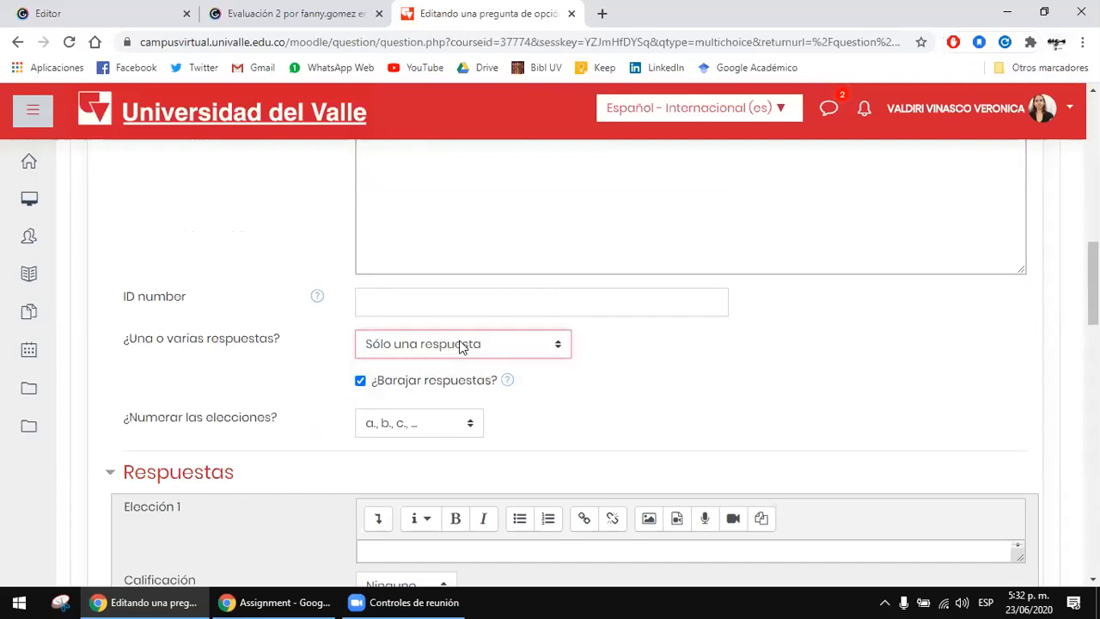
click(430, 383)
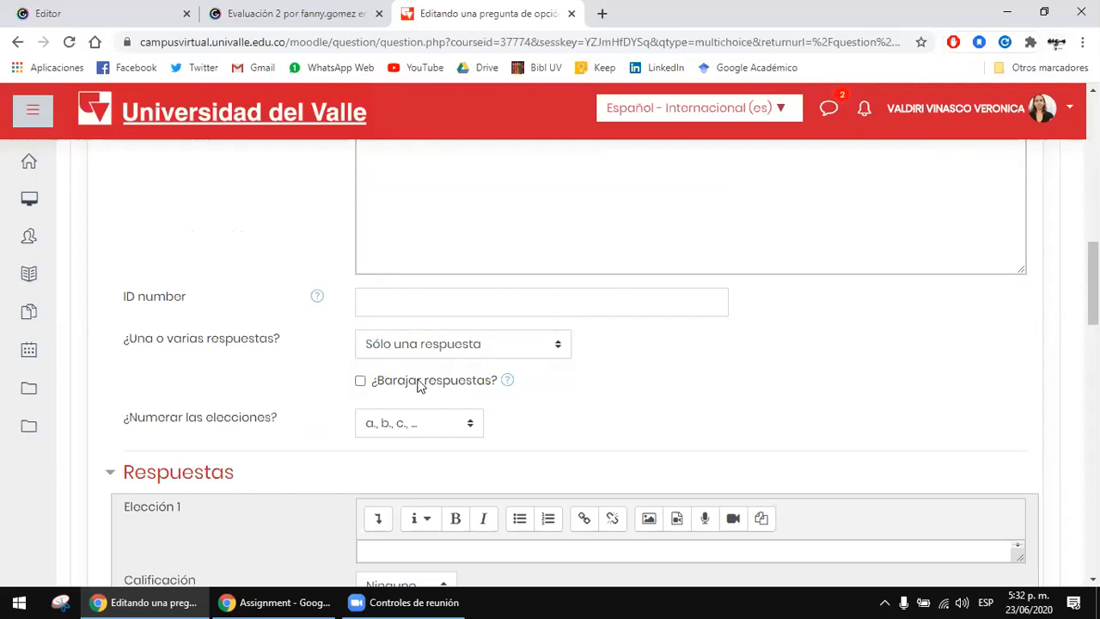
click(420, 383)
Step: Enter Meet as answer choice 1 and set its grade to 100%
scroll(421, 383, down, 1)
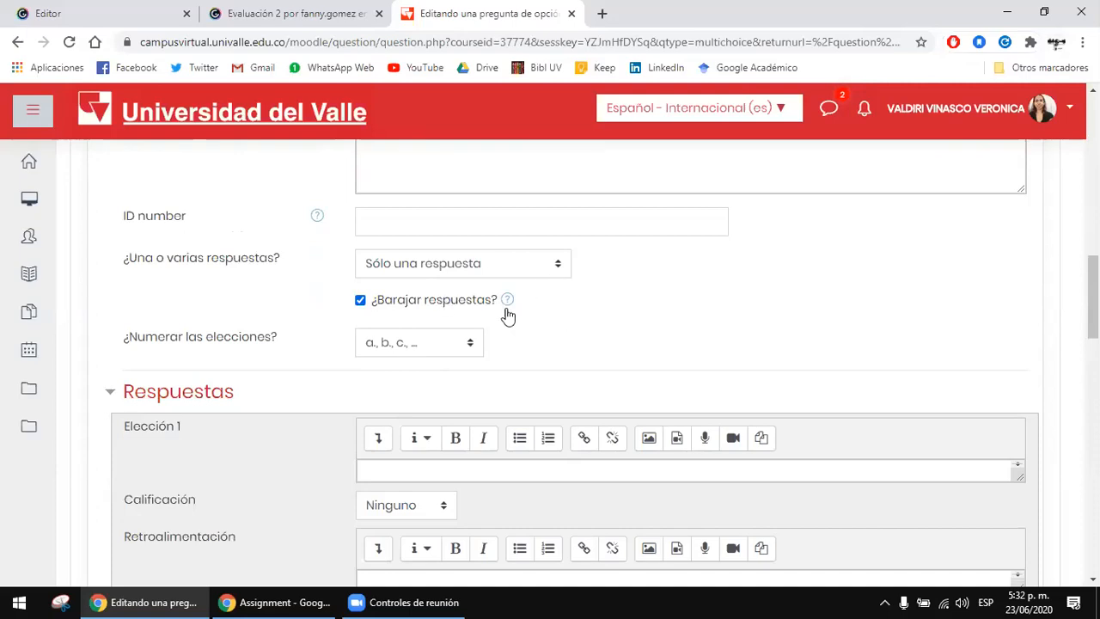
scroll(641, 255, down, 1)
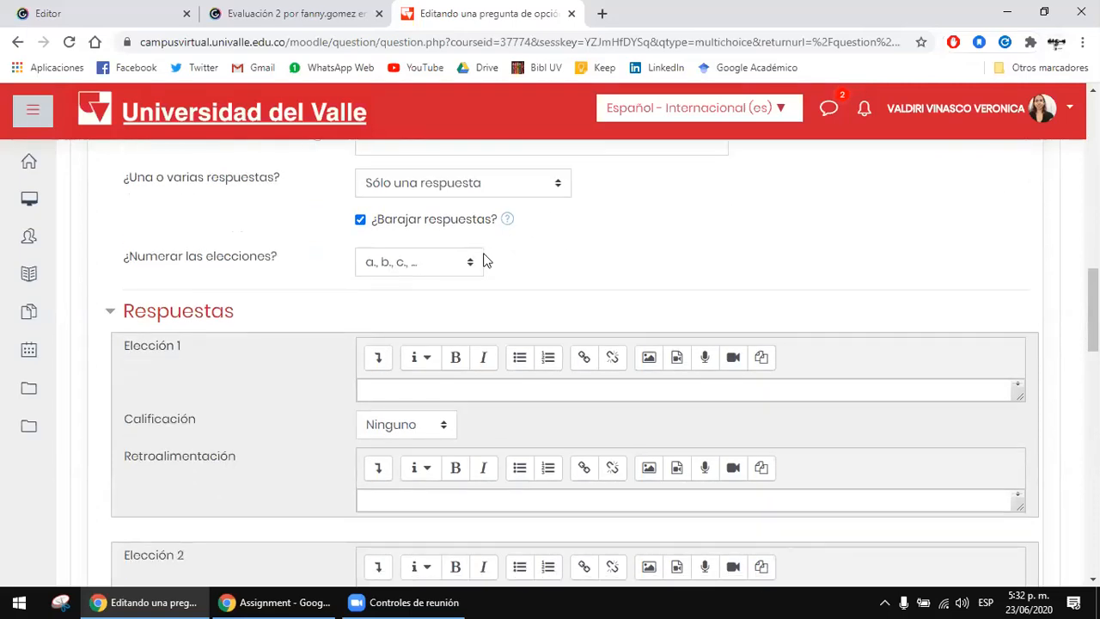
scroll(236, 259, down, 1)
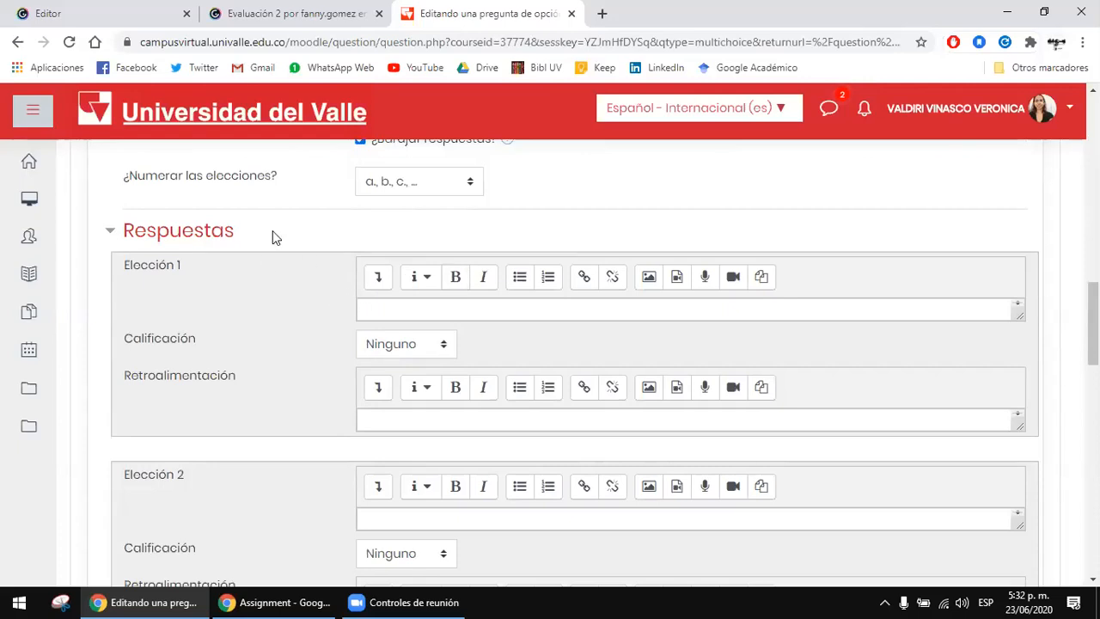
click(924, 316)
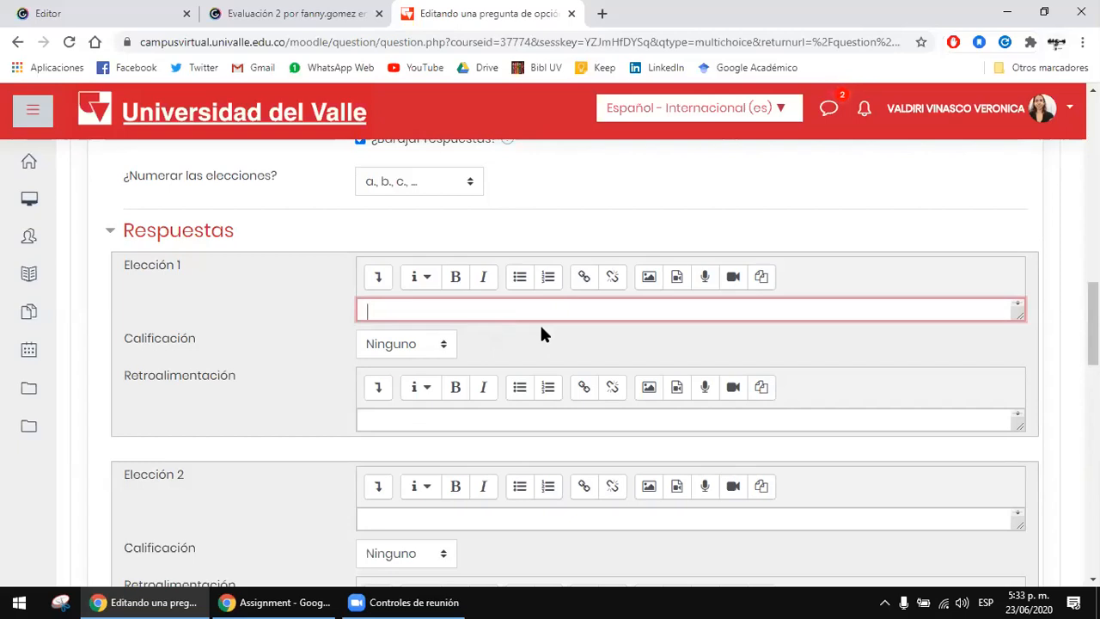
text(Meet)
click(423, 345)
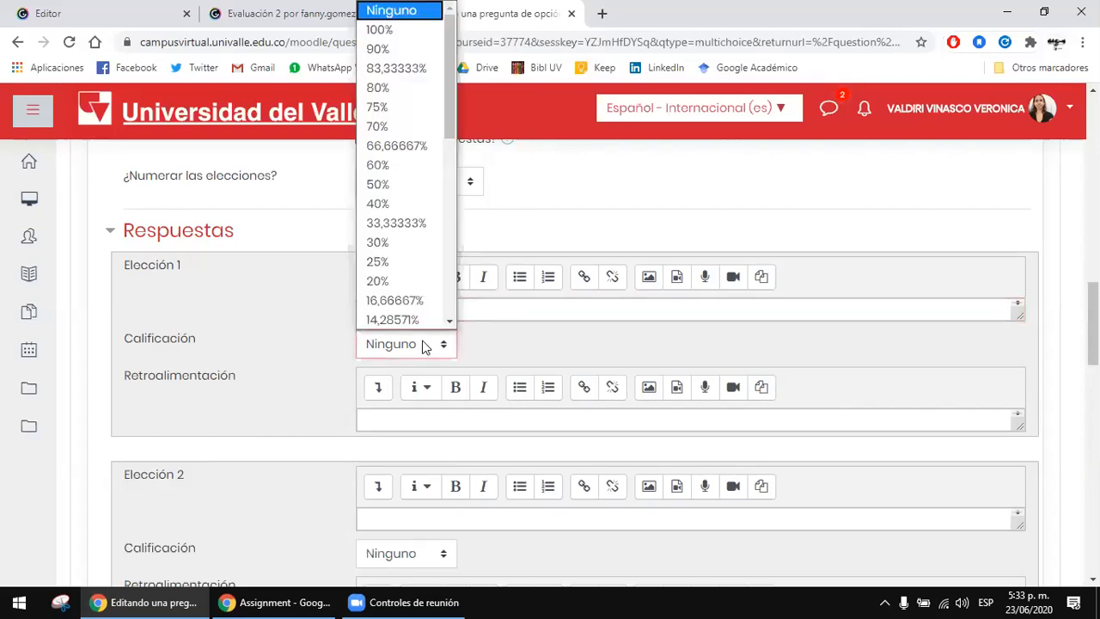
click(389, 31)
click(474, 343)
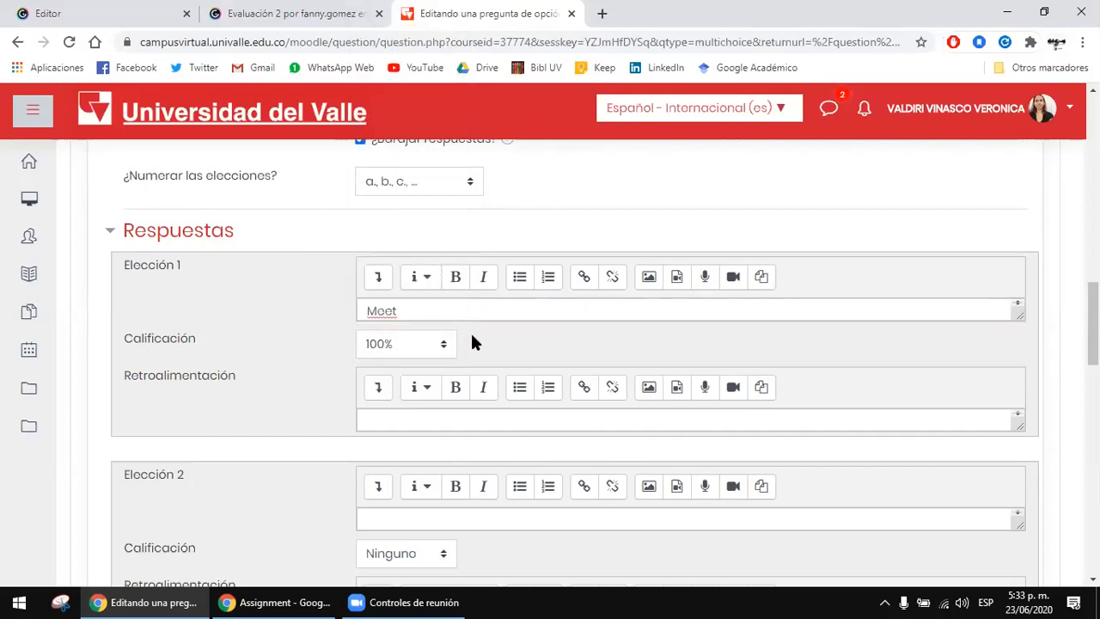
Step: Review the grade percentages available for the Meet answer, keeping 100% and leaving its feedback empty
scroll(474, 343, down, 1)
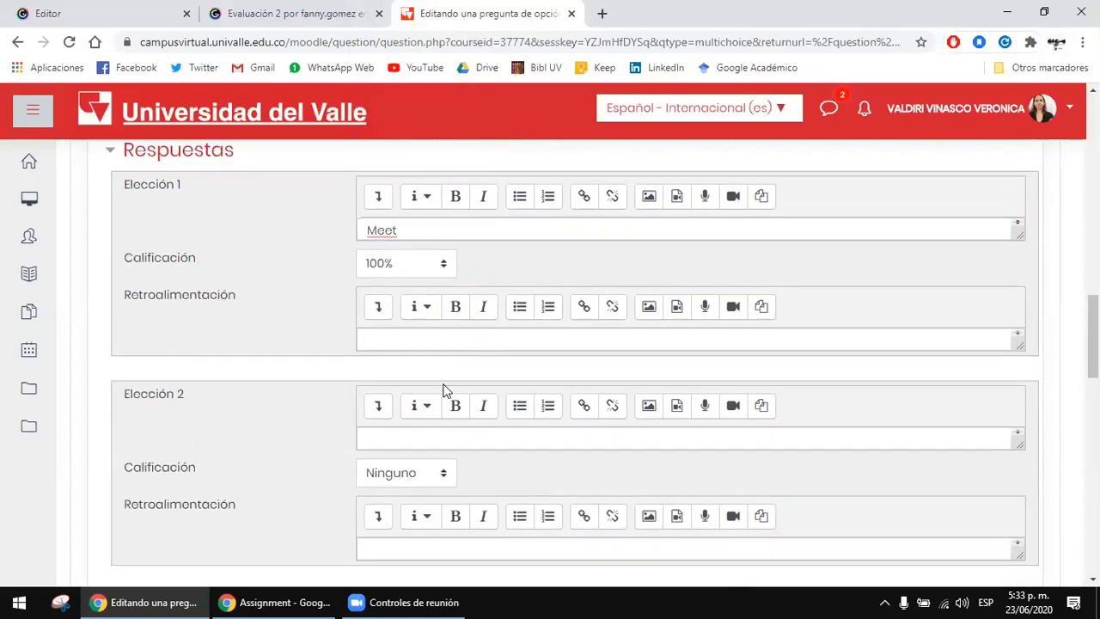
click(404, 271)
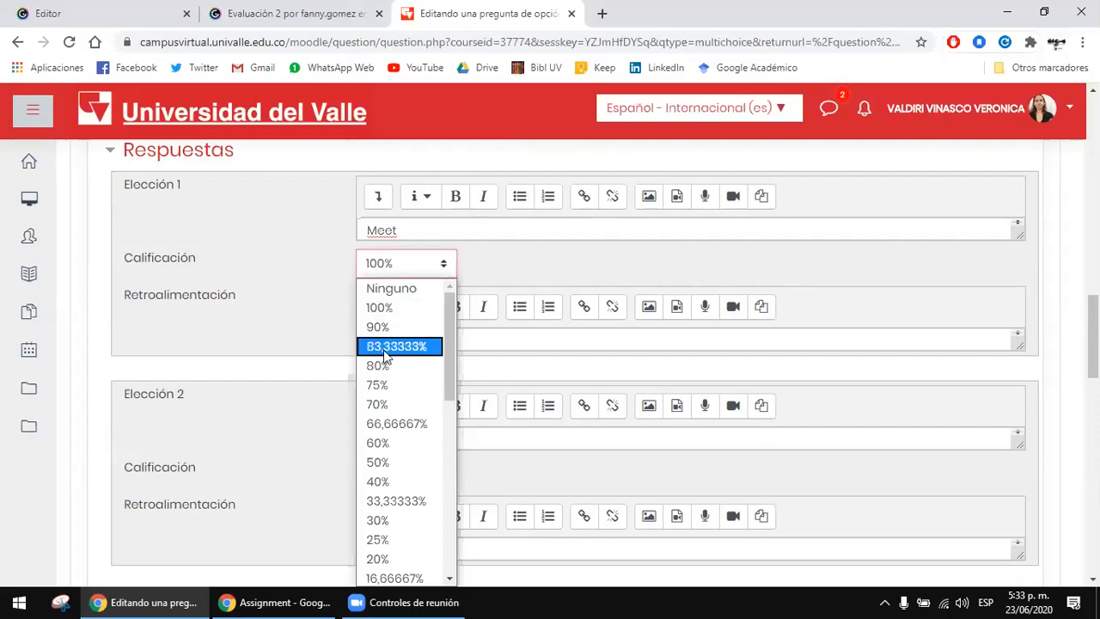
click(499, 352)
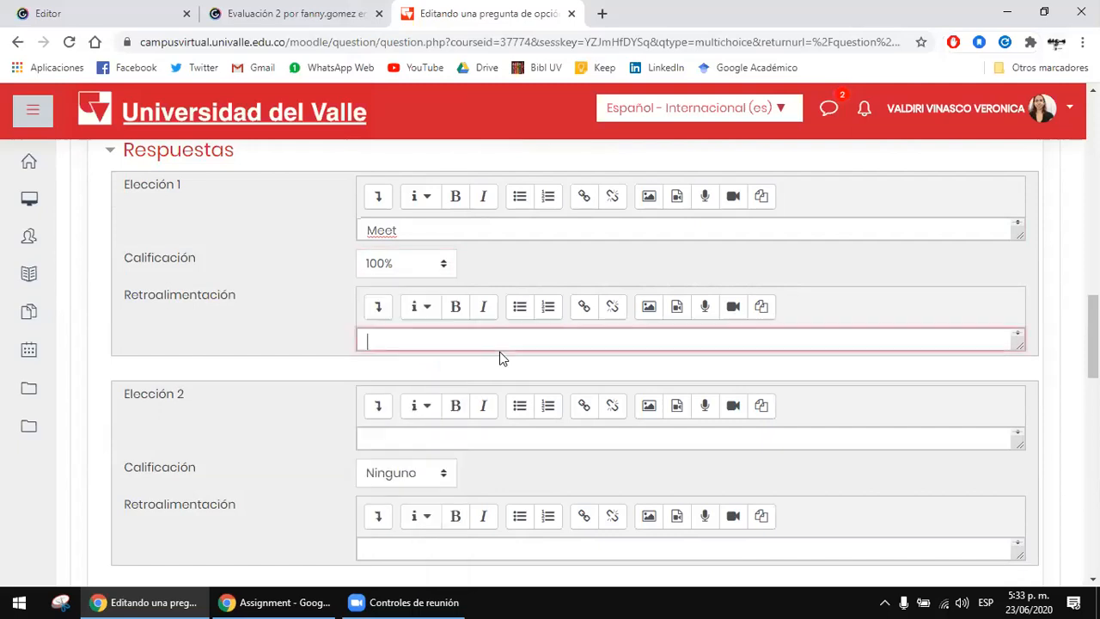
Step: Enter Zoom as answer choice 2 and Teams as answer choice 3, leaving both grades at Ninguno
click(400, 433)
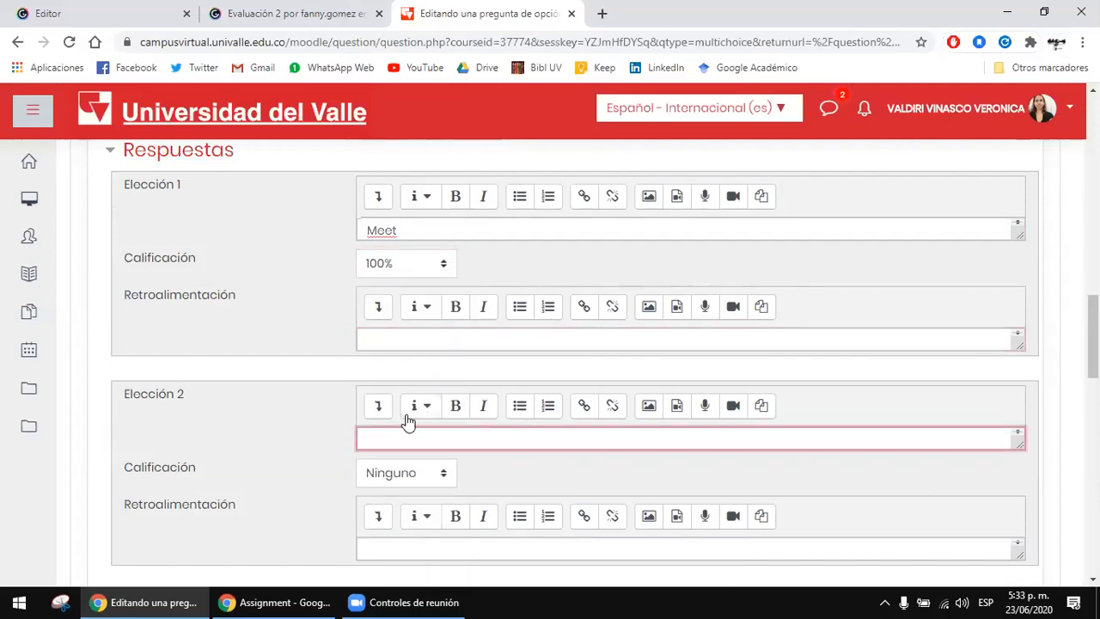
text(R)
key(BackSpace)
text(Zoom)
scroll(366, 306, down, 3)
text(Teams)
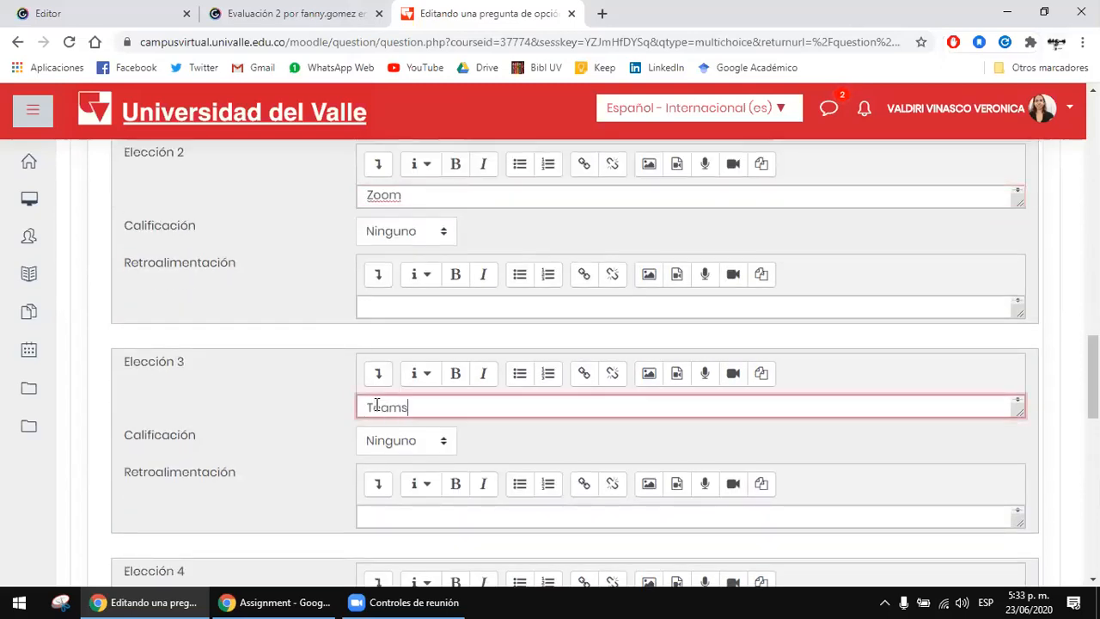
key(Return)
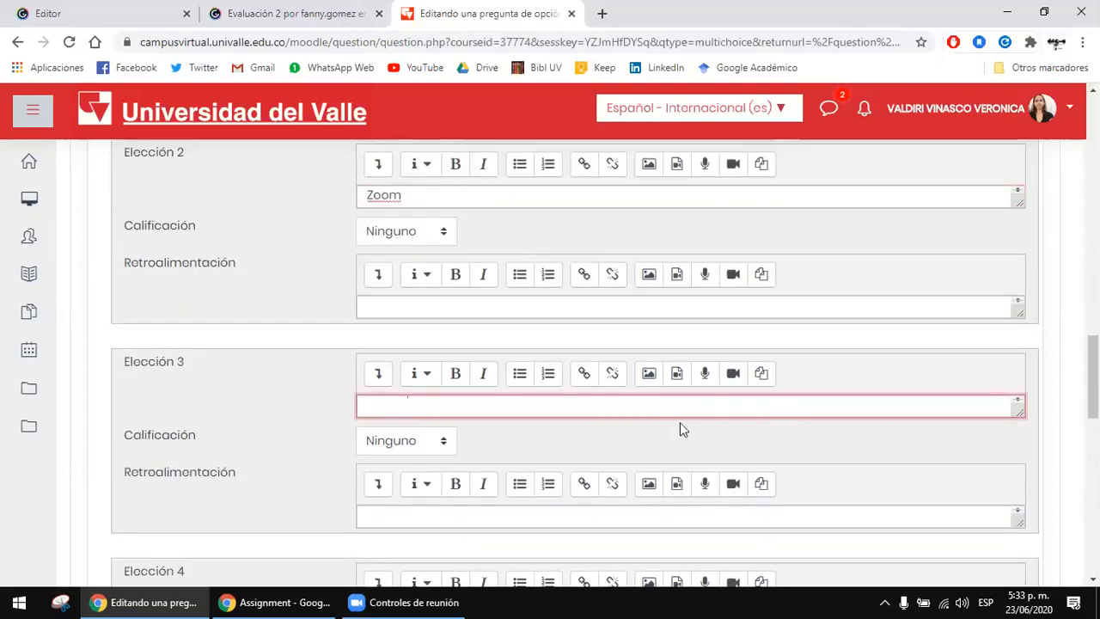
scroll(1015, 357, down, 3)
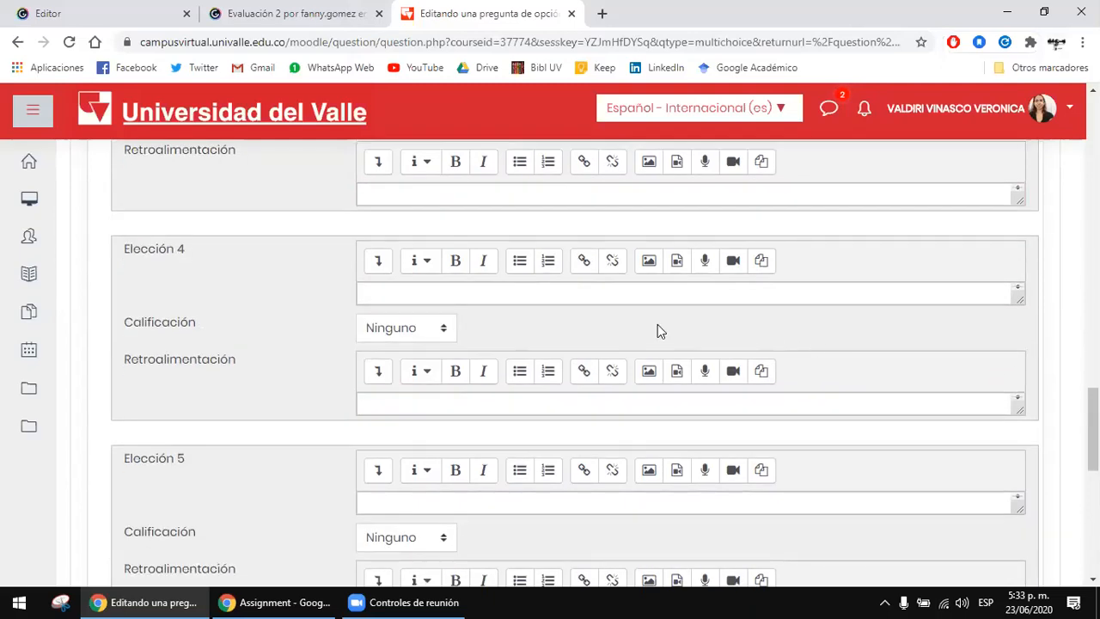
scroll(491, 212, up, 3)
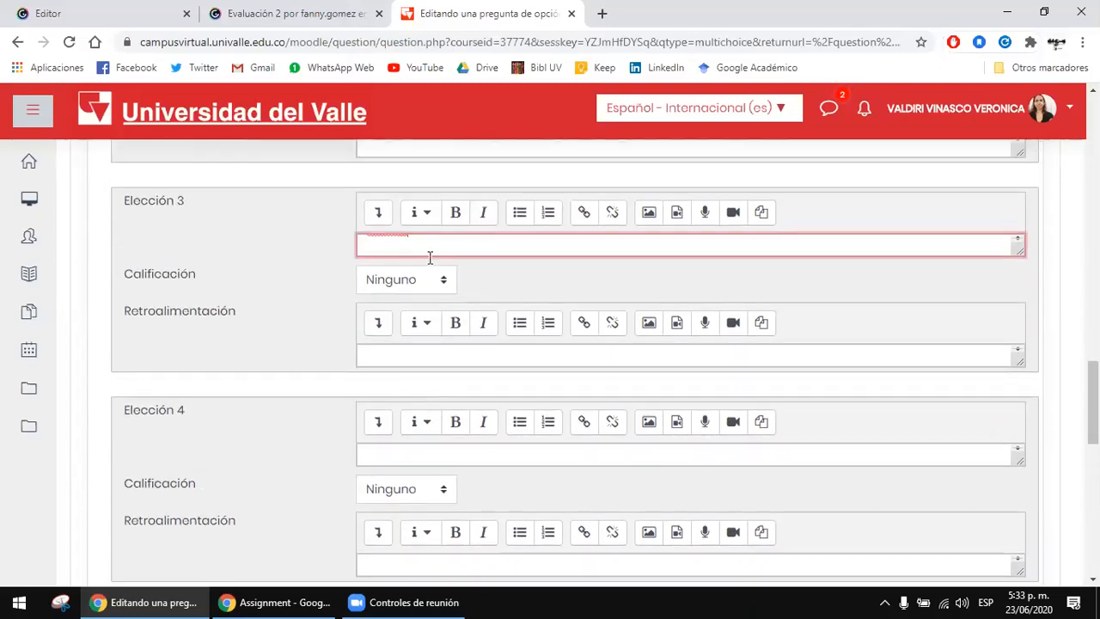
scroll(381, 327, up, 1)
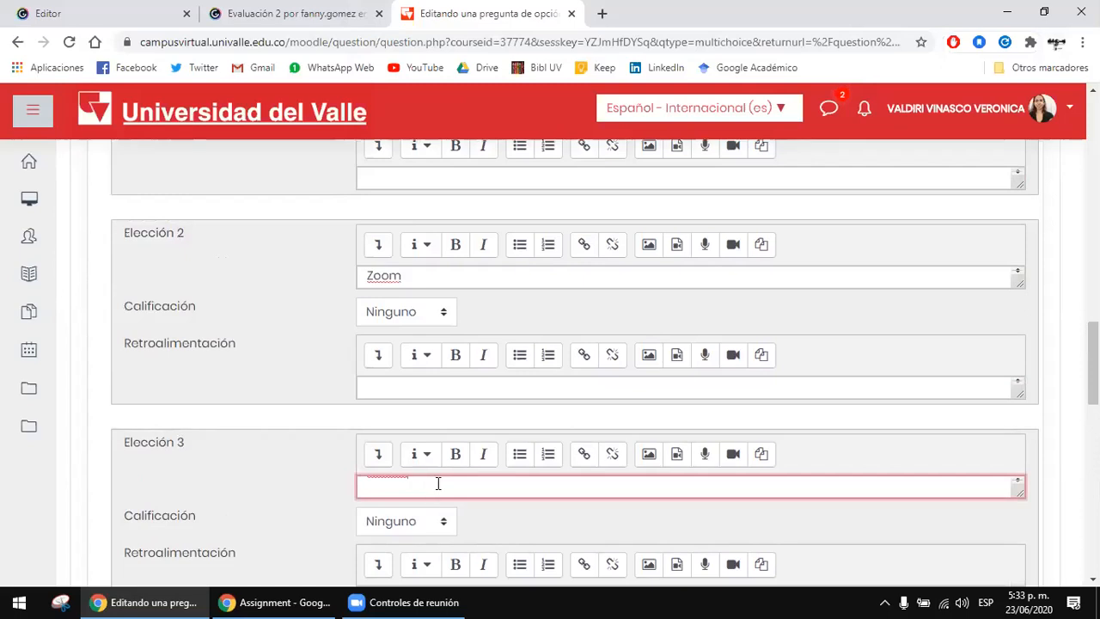
Step: Expand the combined feedback section and review its default texts for correct, partially correct and incorrect answers
scroll(1000, 437, down, 5)
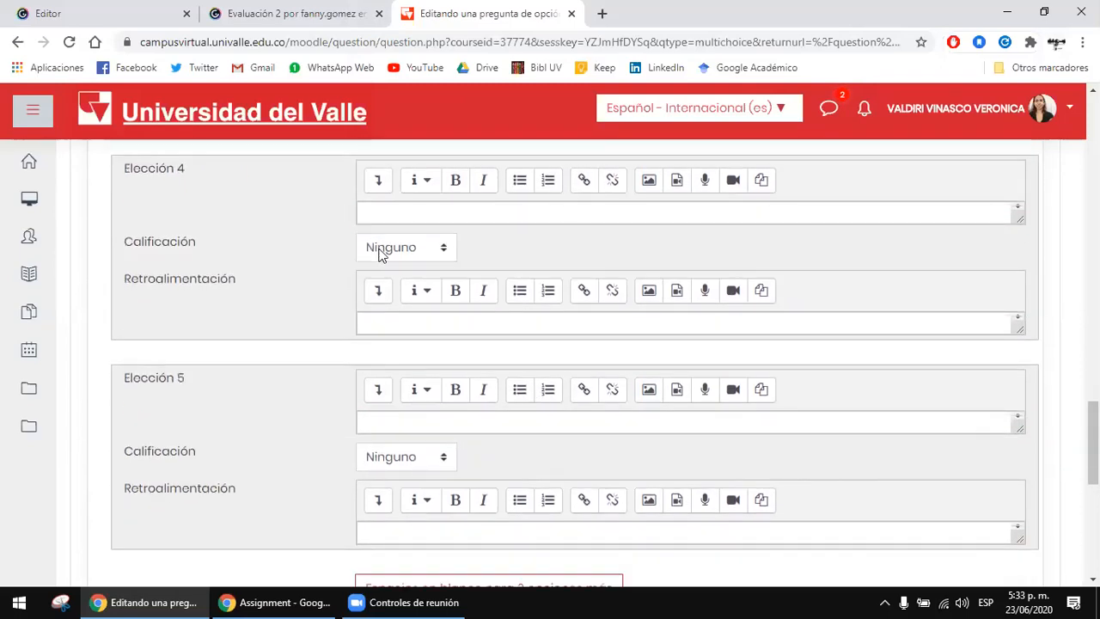
scroll(489, 289, down, 1)
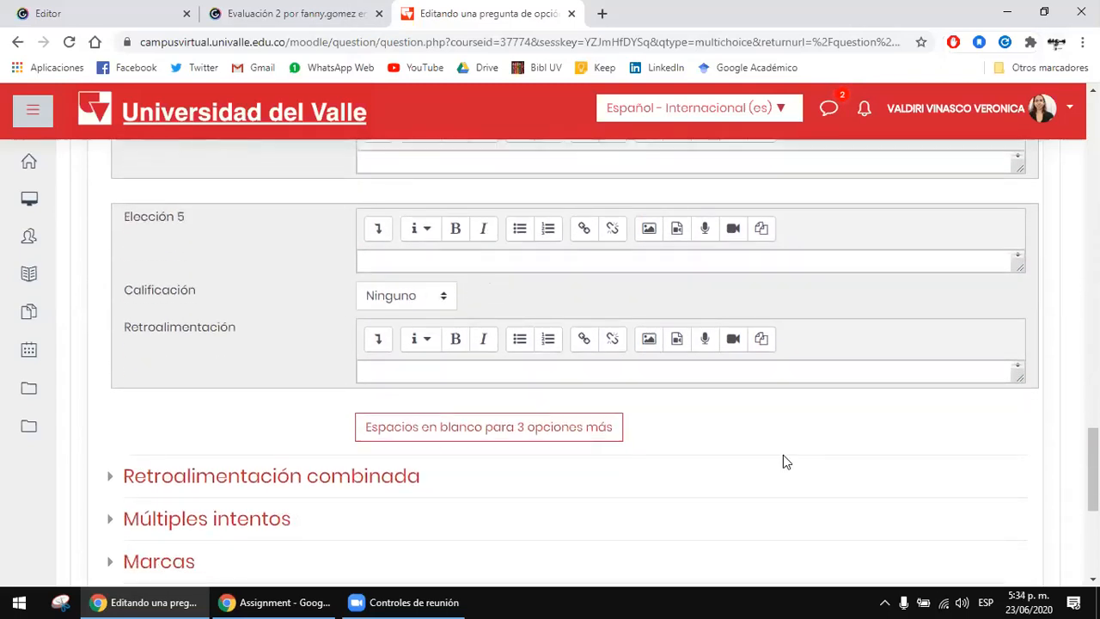
scroll(783, 454, down, 2)
click(400, 316)
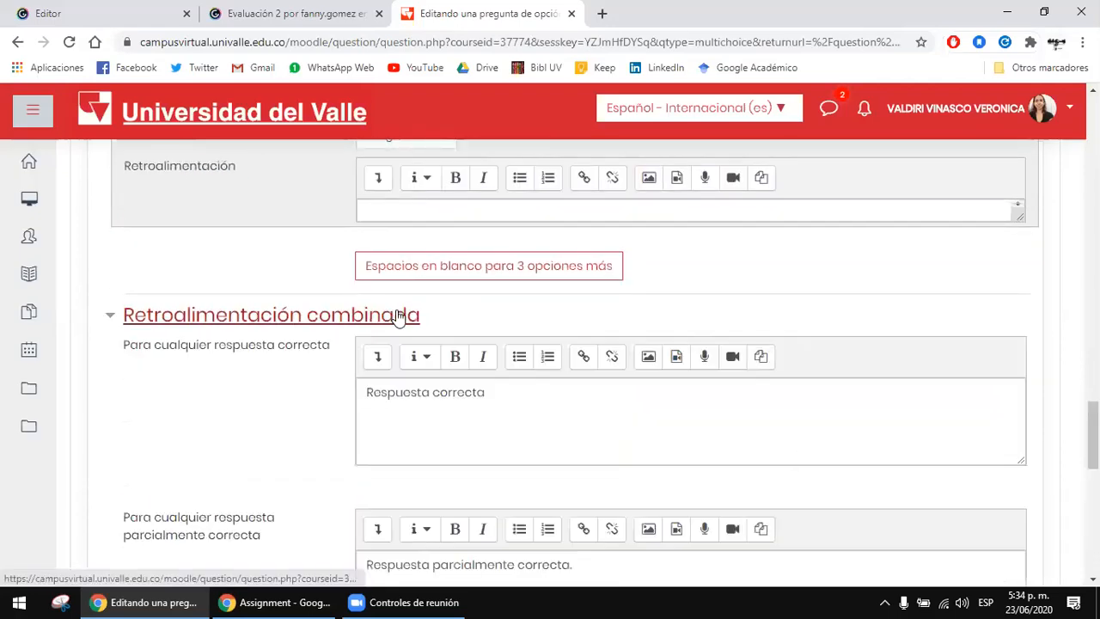
scroll(223, 329, down, 2)
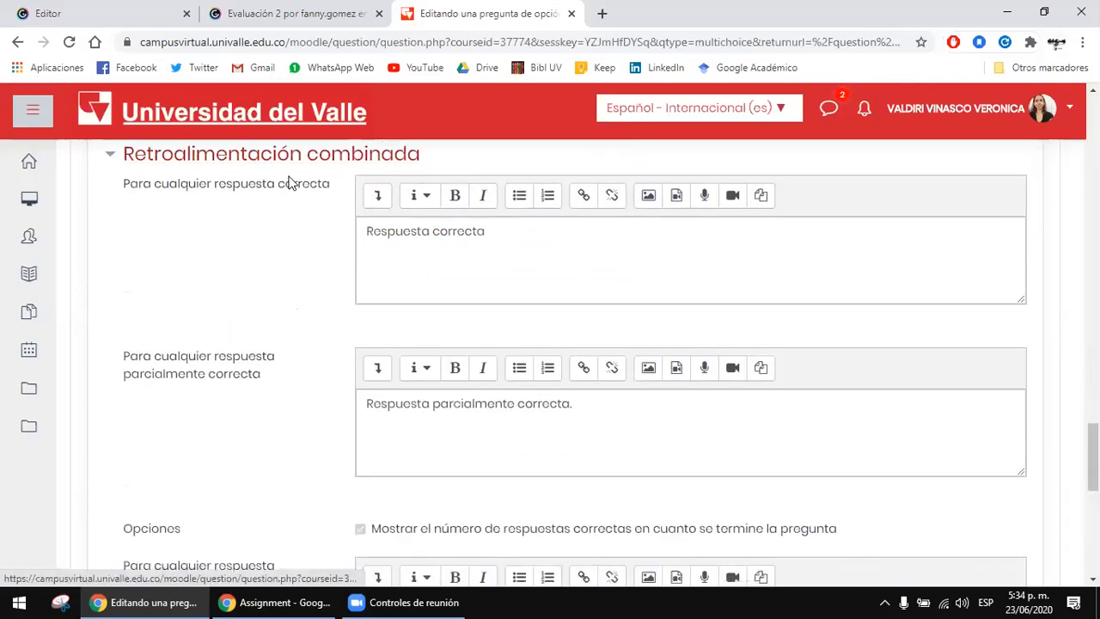
click(587, 249)
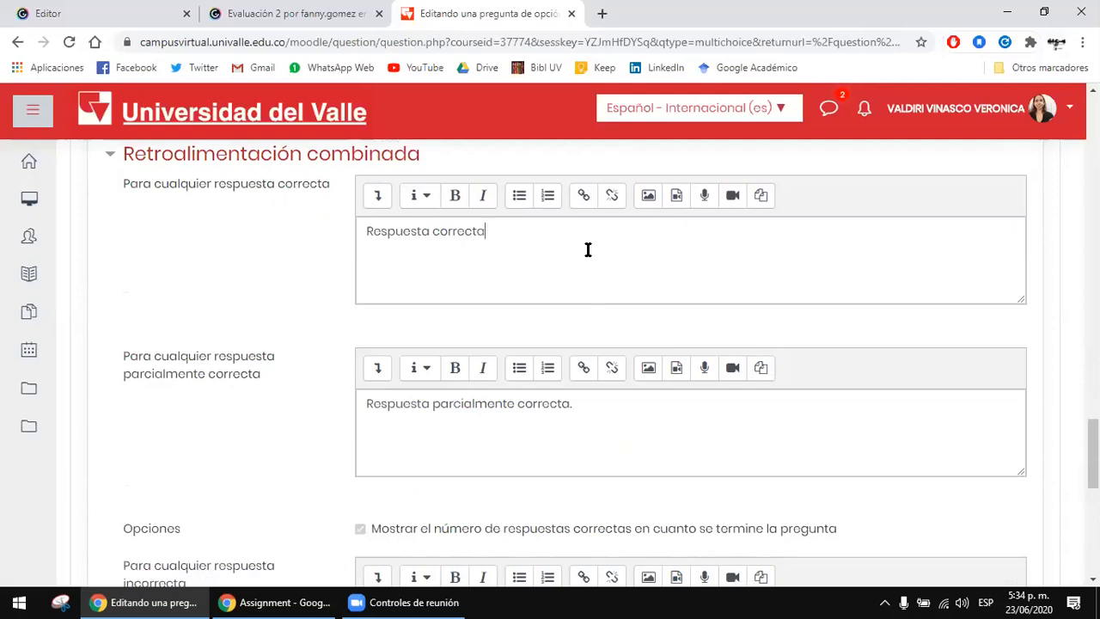
scroll(226, 266, down, 5)
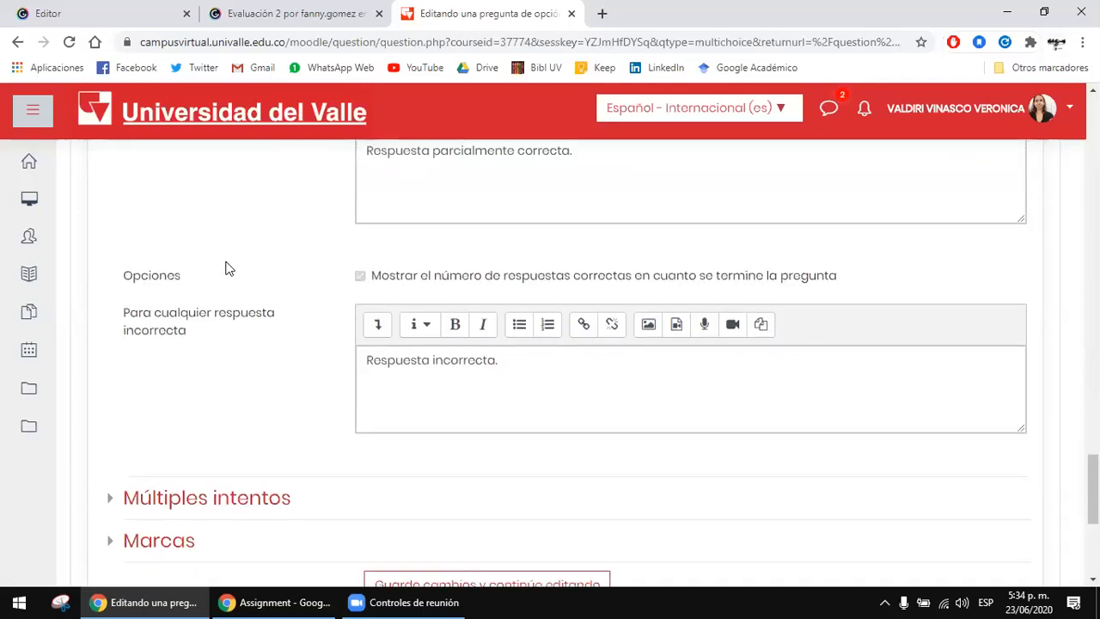
Step: Review the penalty and hint settings for multiple attempts, leaving them unchanged, and save the question
click(247, 348)
scroll(246, 348, down, 1)
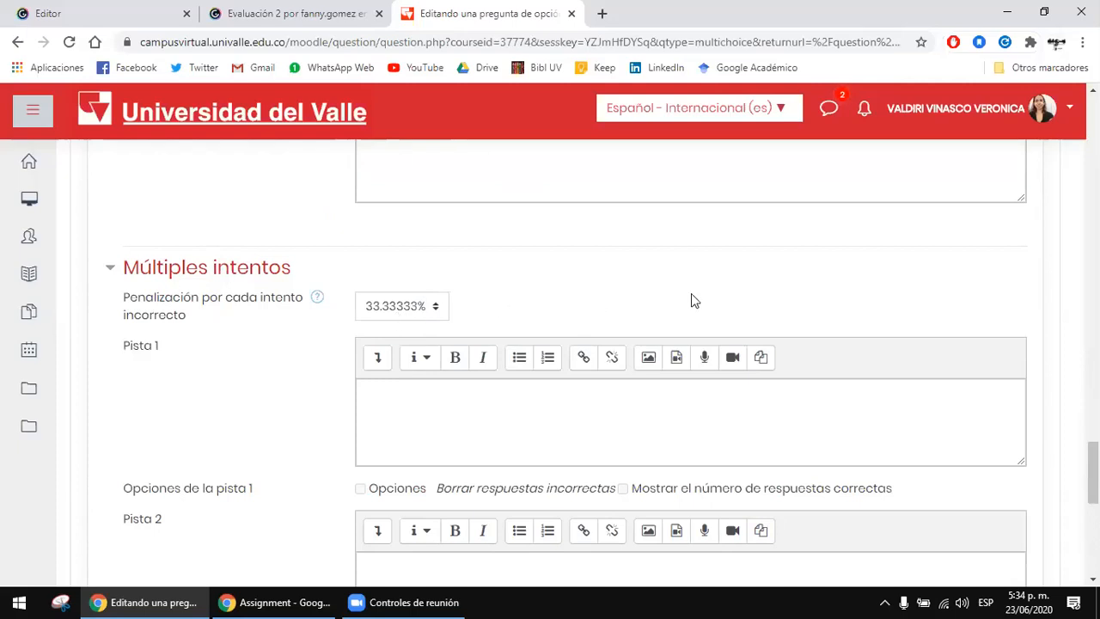
scroll(338, 297, down, 2)
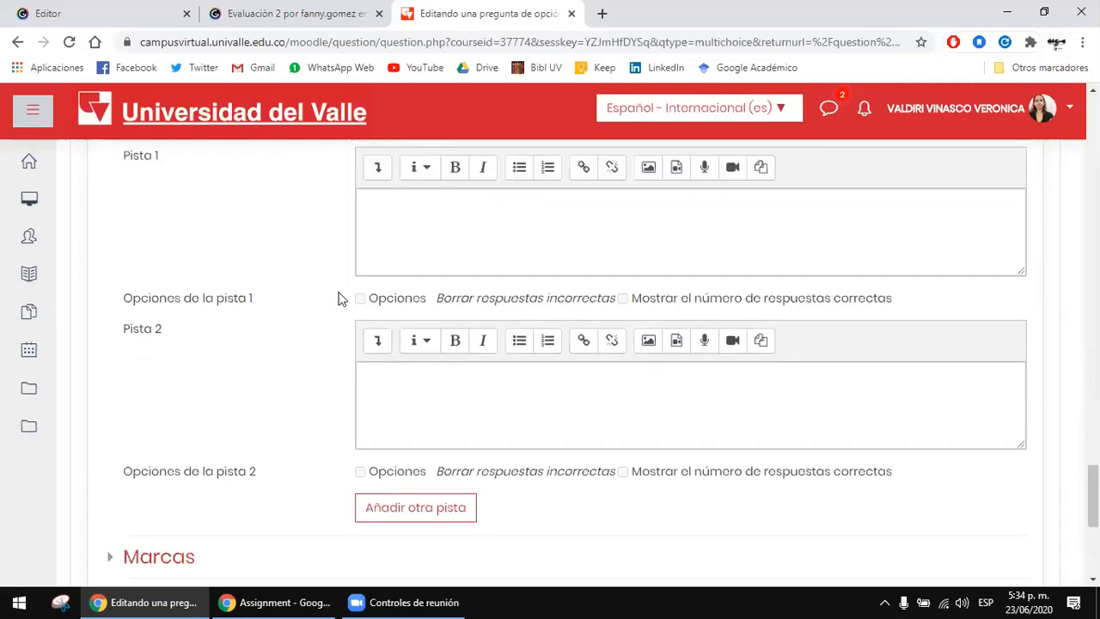
scroll(338, 297, down, 2)
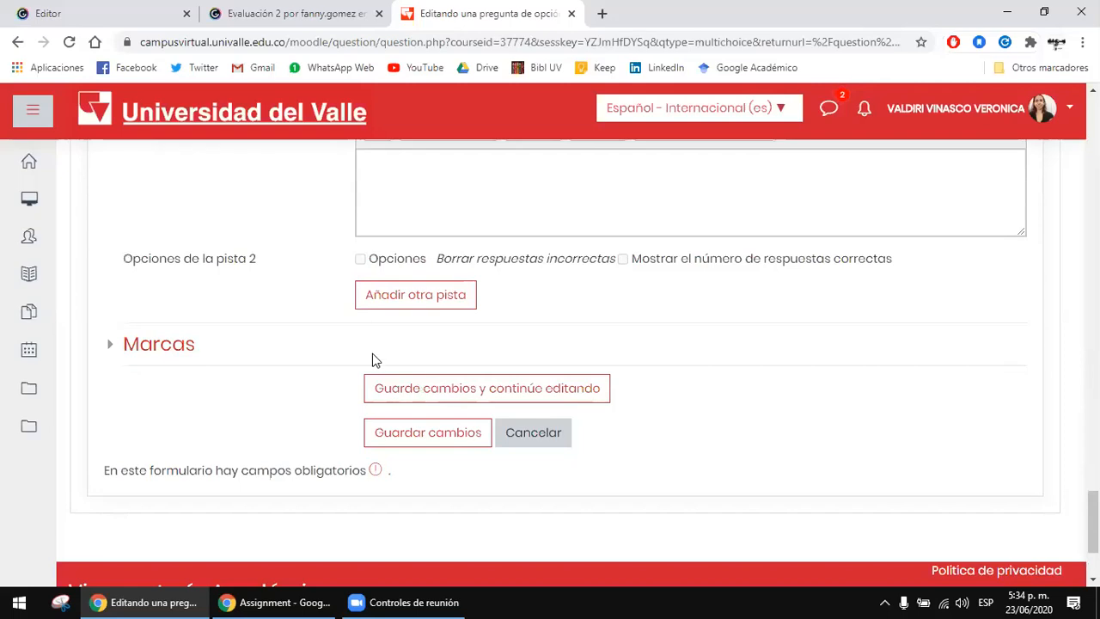
click(407, 437)
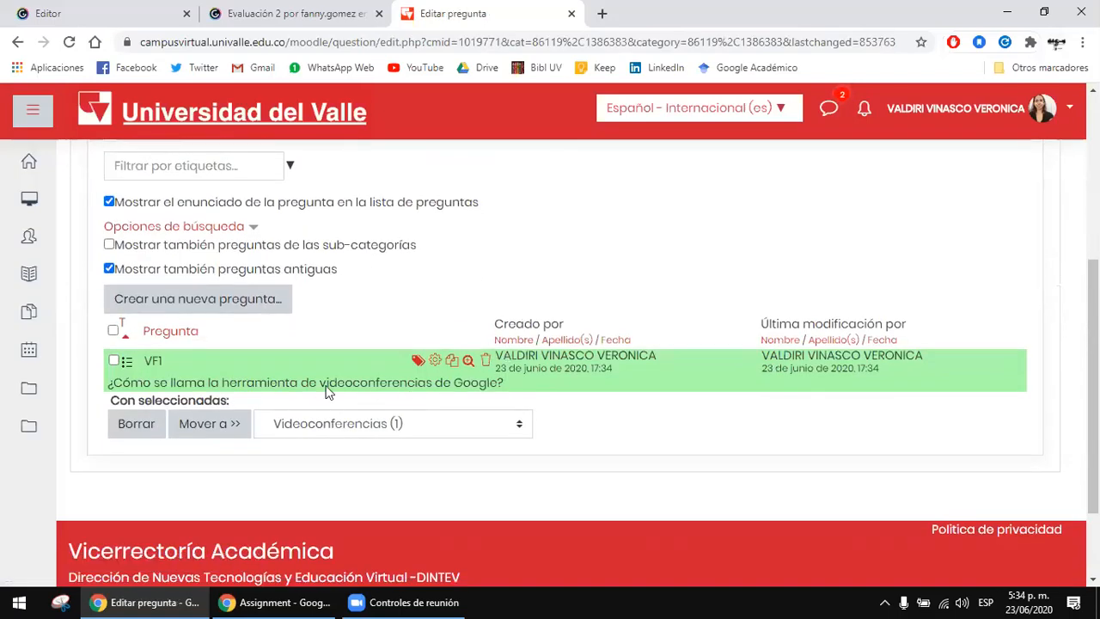
Step: Examine the saved VF1 question's statement, its available actions and the categories it can be moved to
drag(338, 382, 370, 380)
click(404, 379)
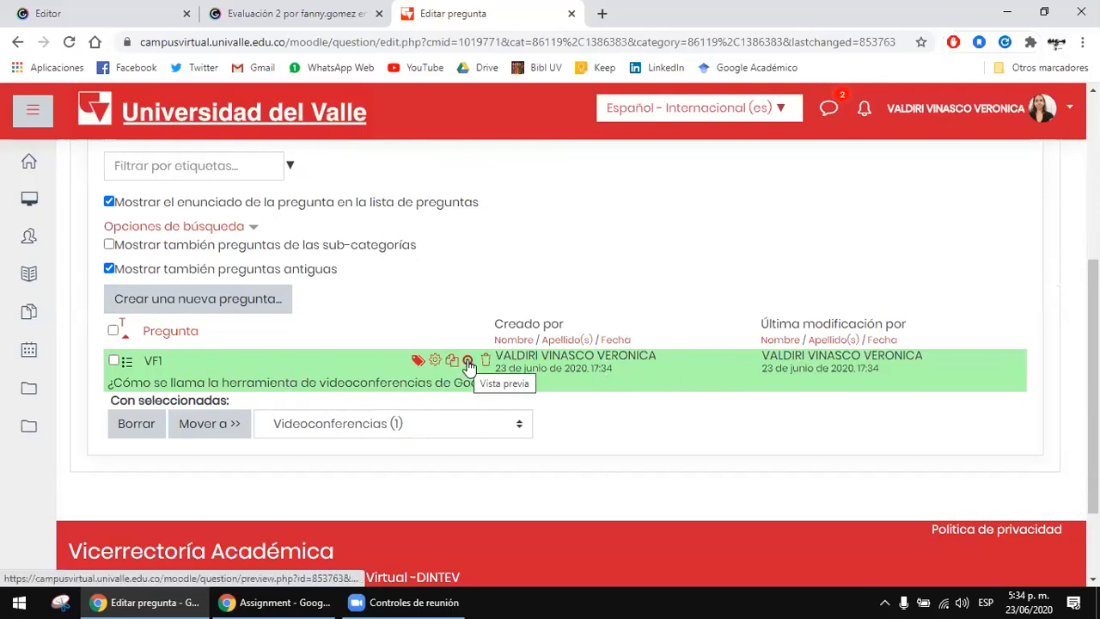
scroll(437, 352, up, 2)
scroll(445, 354, down, 1)
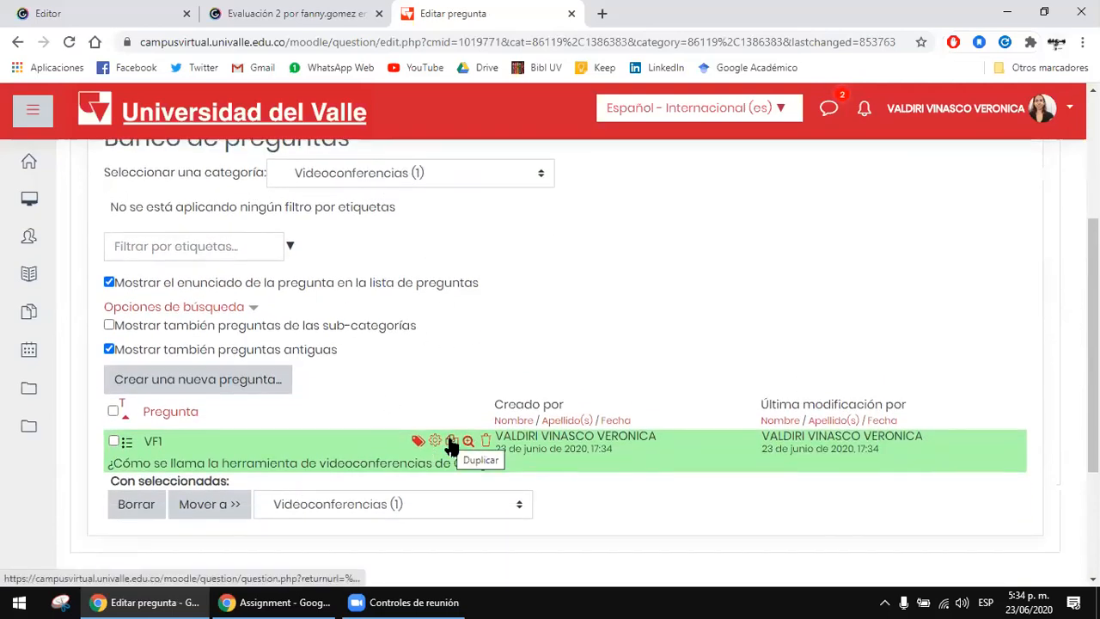
scroll(433, 396, down, 1)
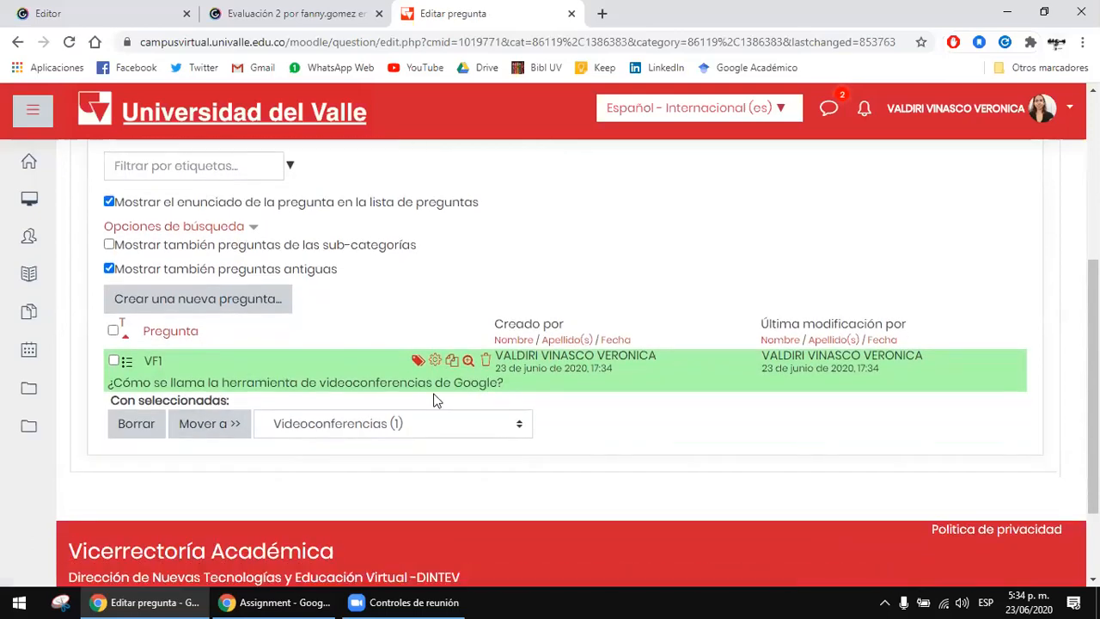
click(332, 425)
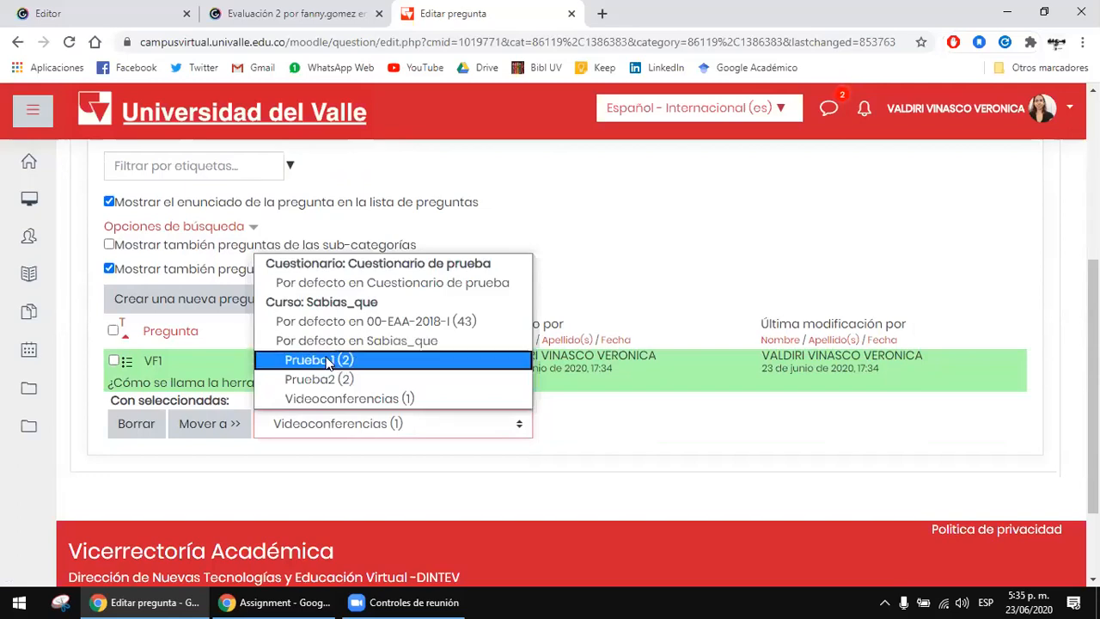
click(601, 441)
Step: Examine the Banco de preguntas page, including its heading, the selected Videoconferencias category and the VF1 entry
scroll(602, 441, up, 1)
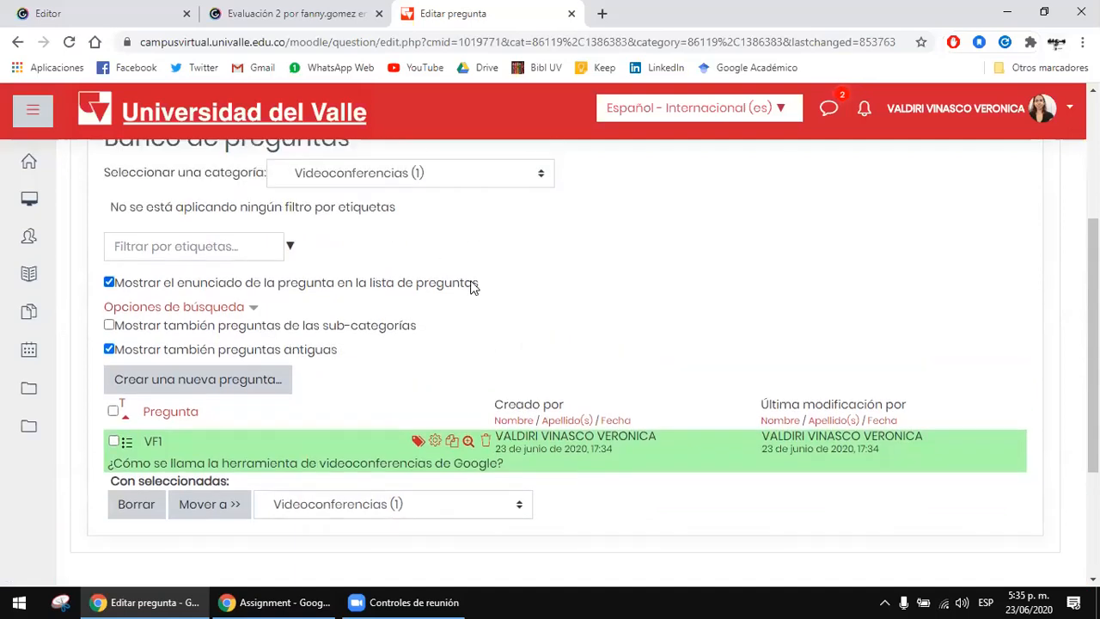
scroll(518, 427, up, 2)
drag(222, 298, 300, 298)
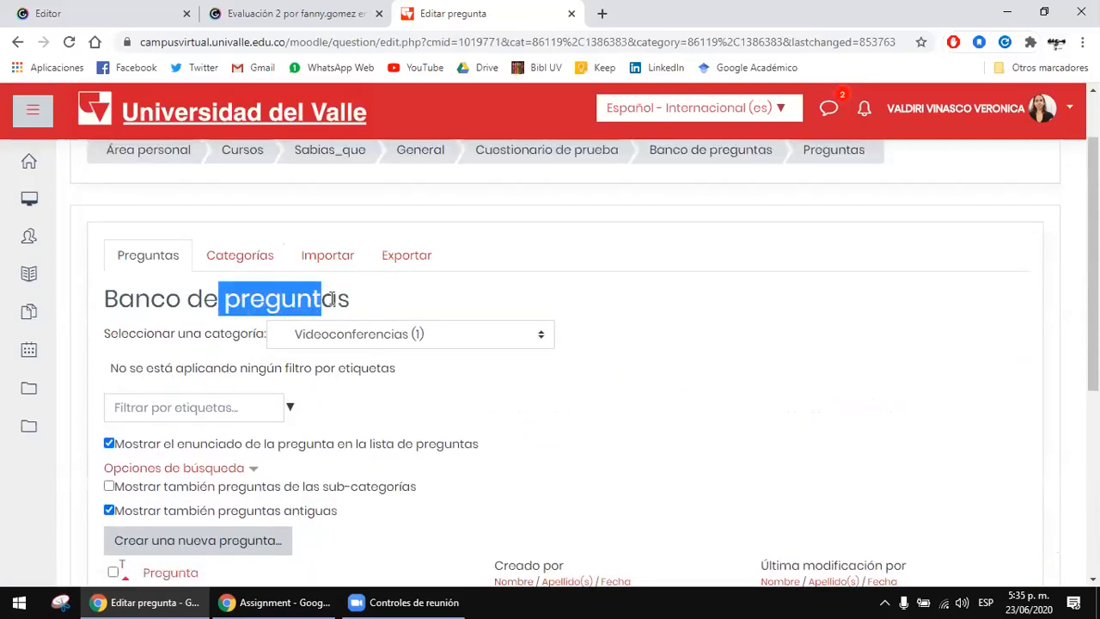
click(284, 296)
drag(222, 298, 361, 299)
click(361, 298)
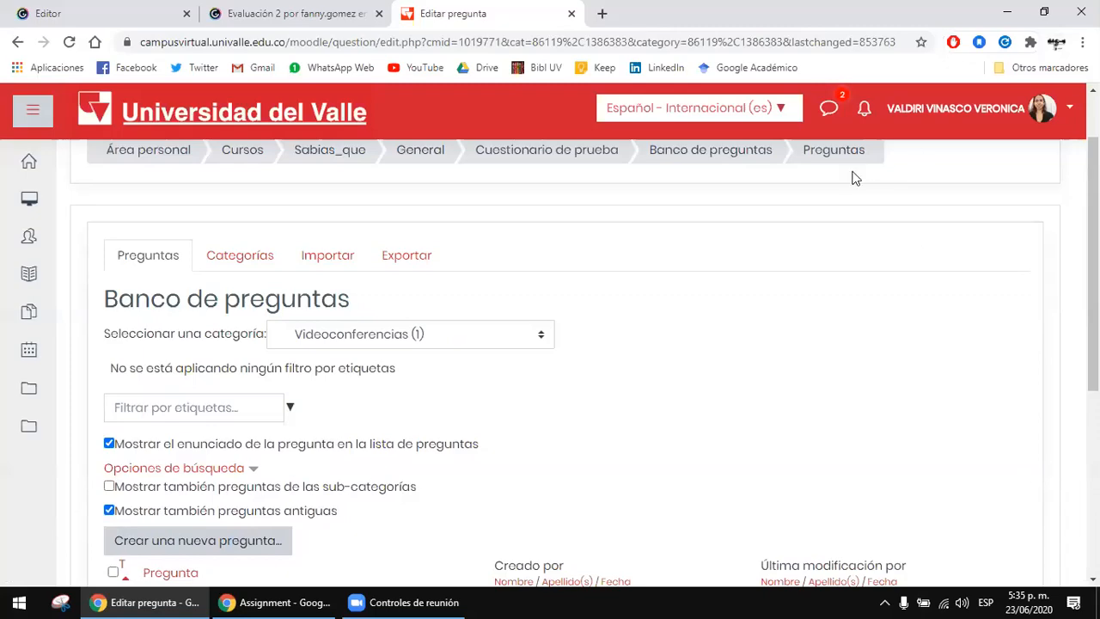
scroll(616, 362, down, 2)
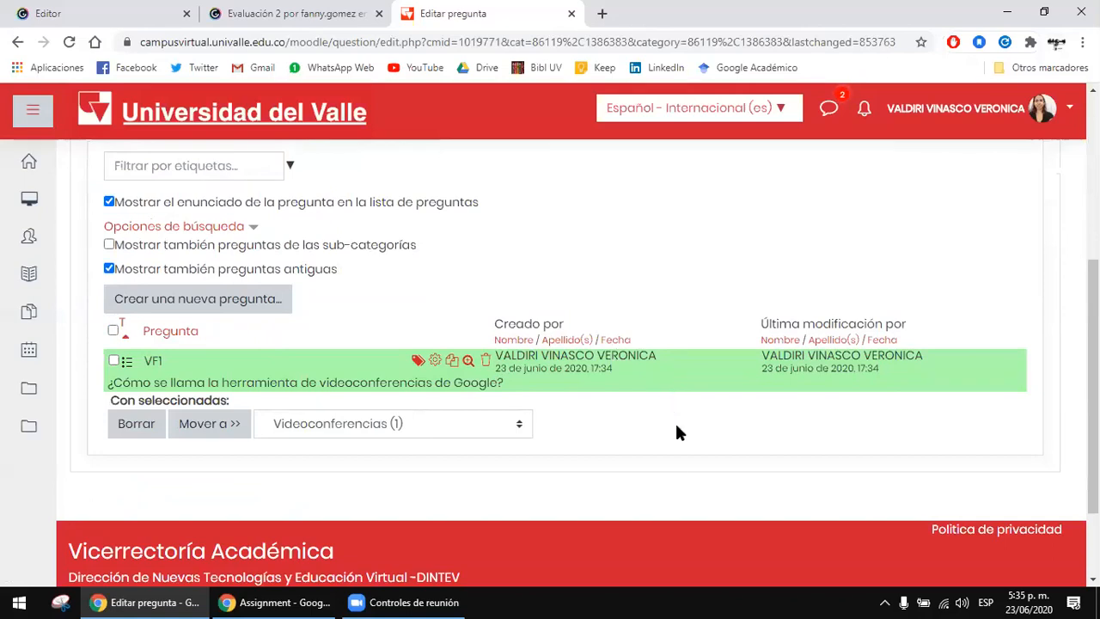
click(151, 362)
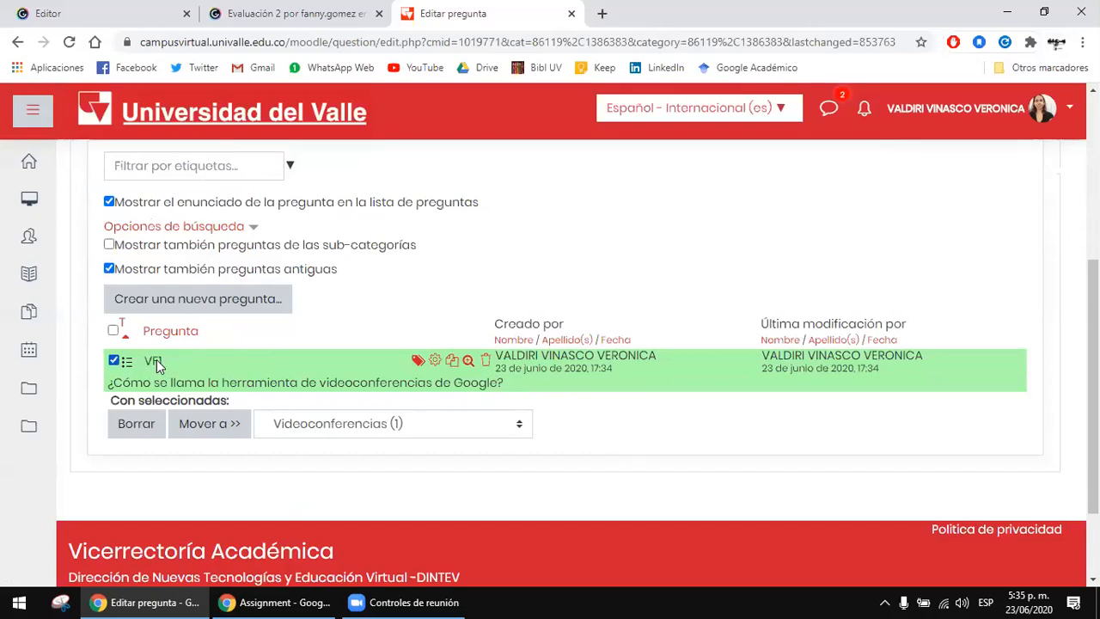
click(155, 362)
scroll(308, 381, up, 3)
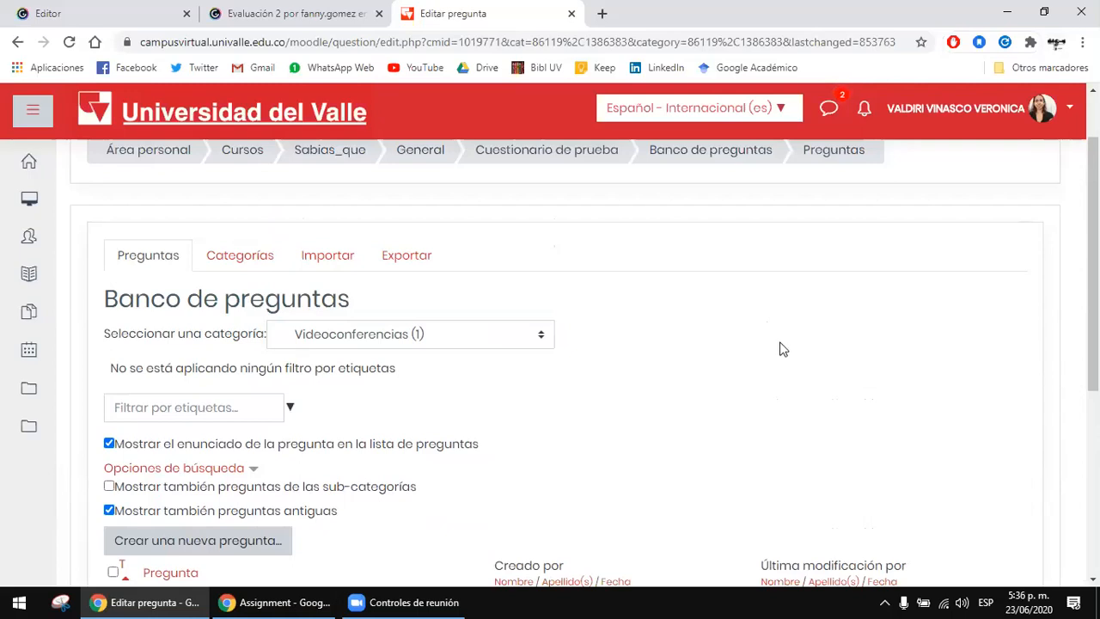
drag(297, 298, 397, 300)
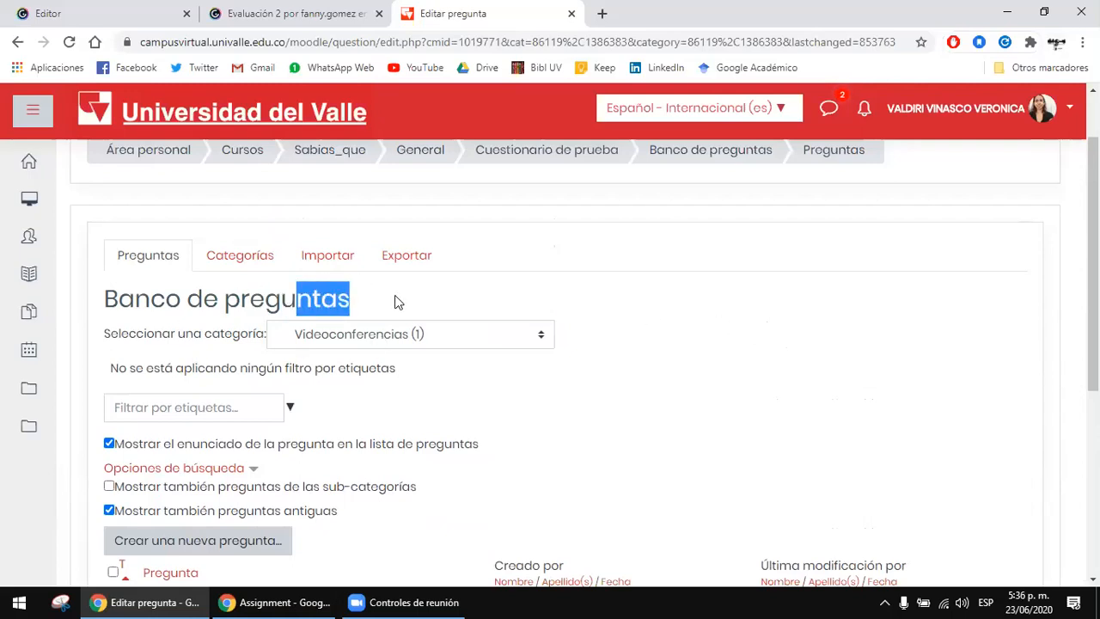
Step: Review the question bank page's heading, display options and the list of questions stored in the Videoconferencias category
click(313, 295)
drag(134, 308, 409, 293)
click(354, 298)
click(409, 294)
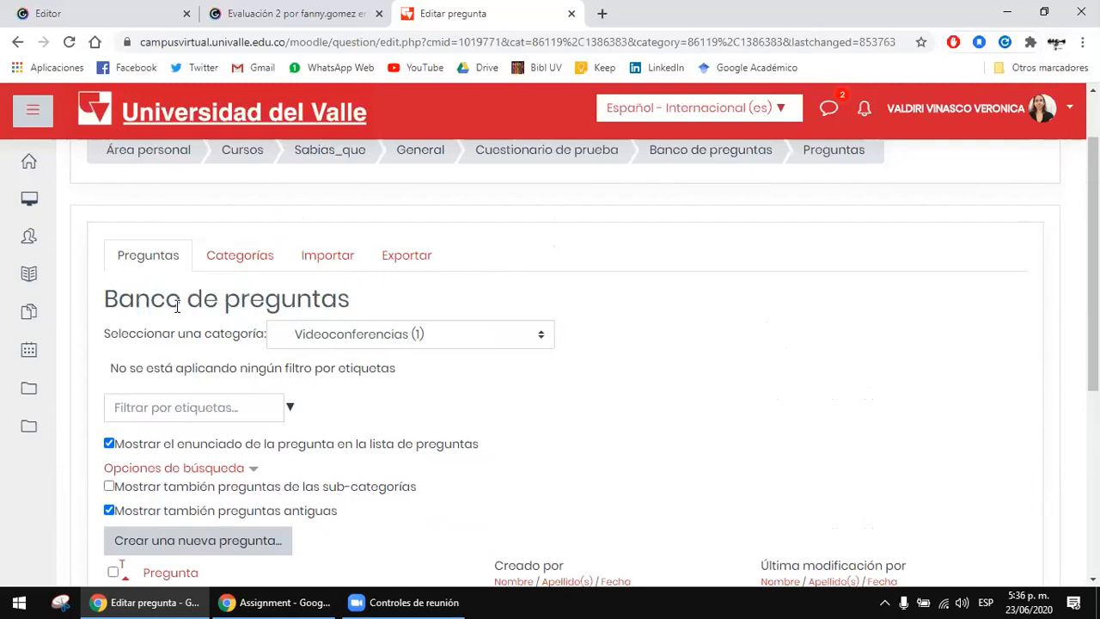
click(320, 293)
drag(177, 306, 384, 301)
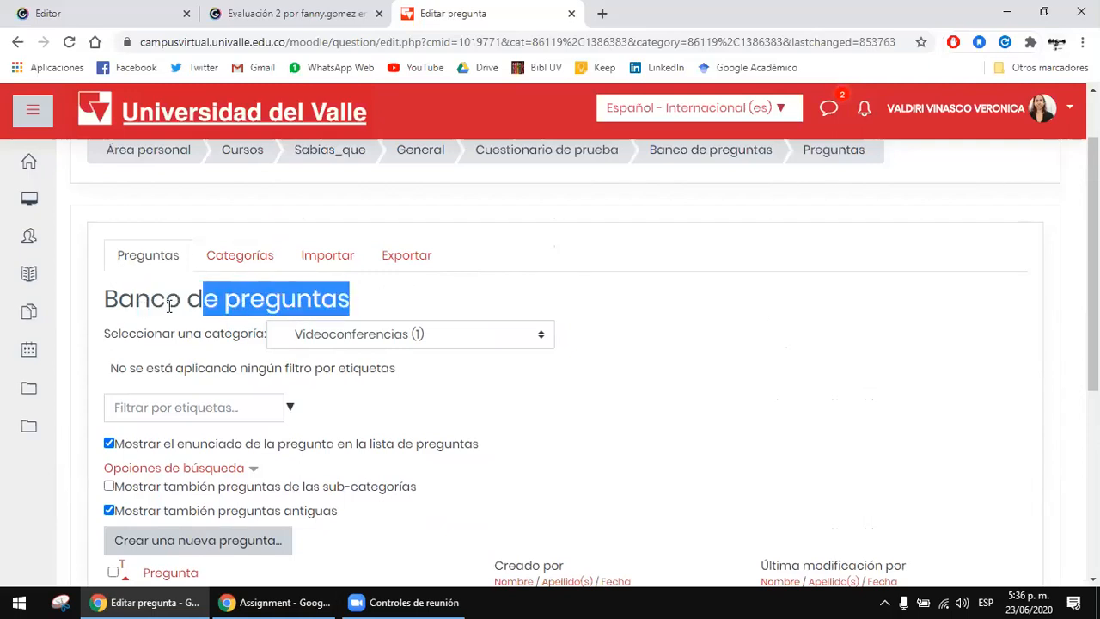
click(331, 286)
drag(180, 300, 350, 295)
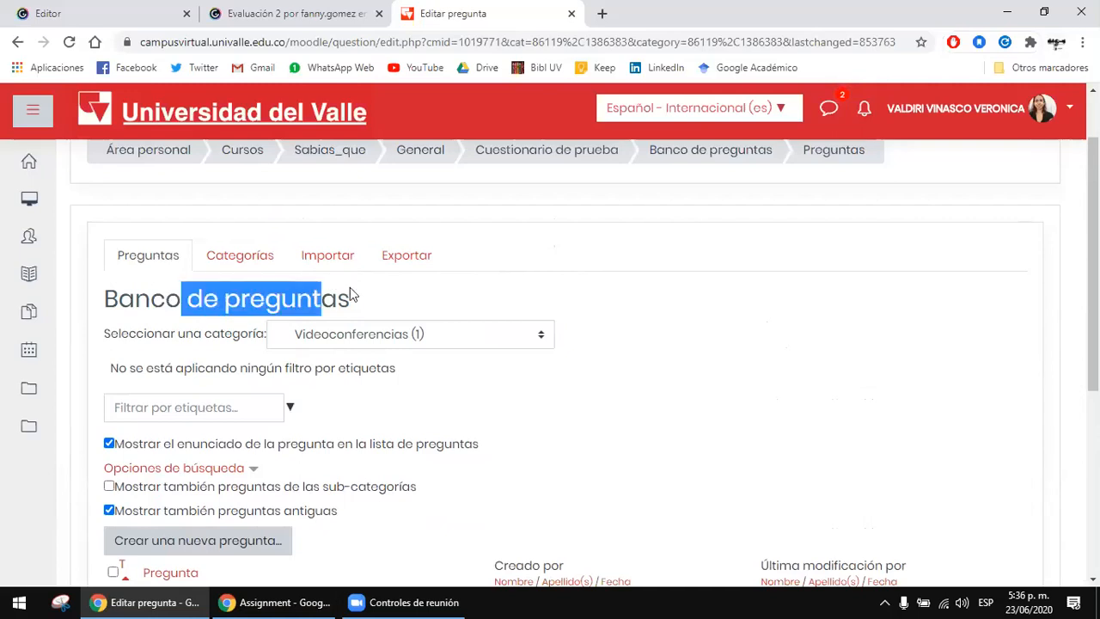
drag(167, 300, 350, 296)
click(351, 296)
drag(221, 297, 372, 283)
click(373, 283)
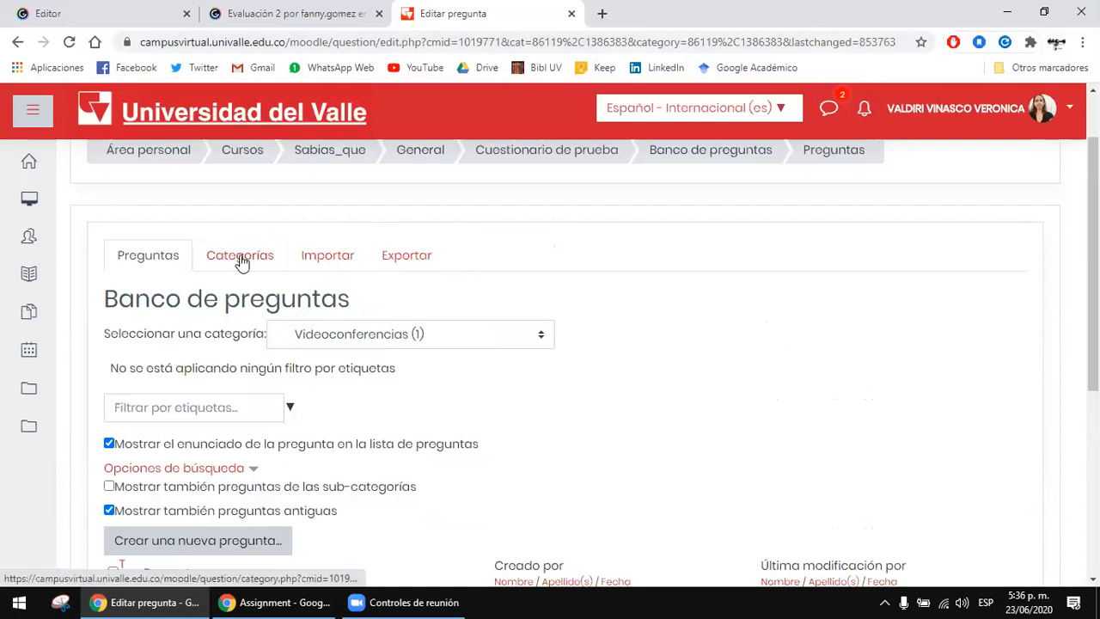
drag(204, 299, 303, 298)
click(303, 298)
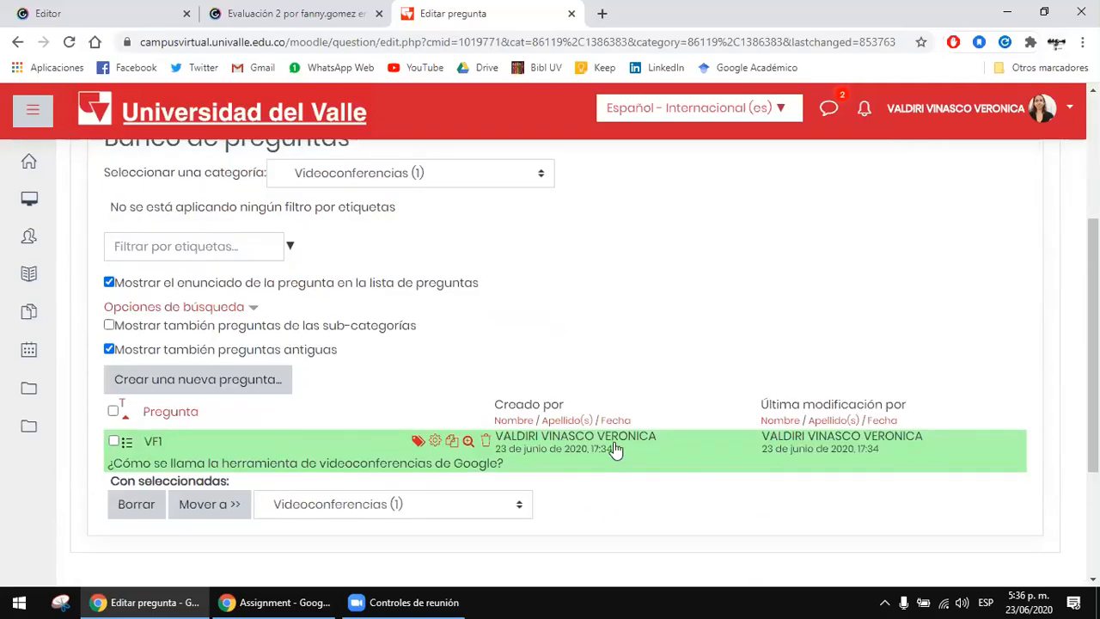
scroll(612, 453, up, 3)
drag(220, 379, 355, 370)
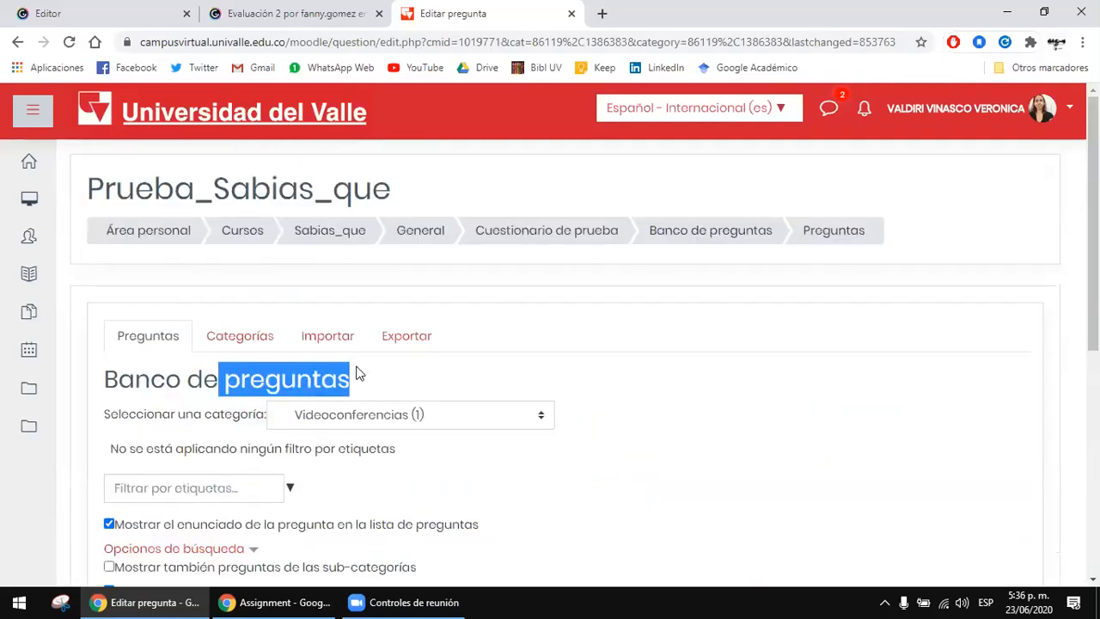
click(351, 376)
drag(250, 380, 388, 358)
click(387, 357)
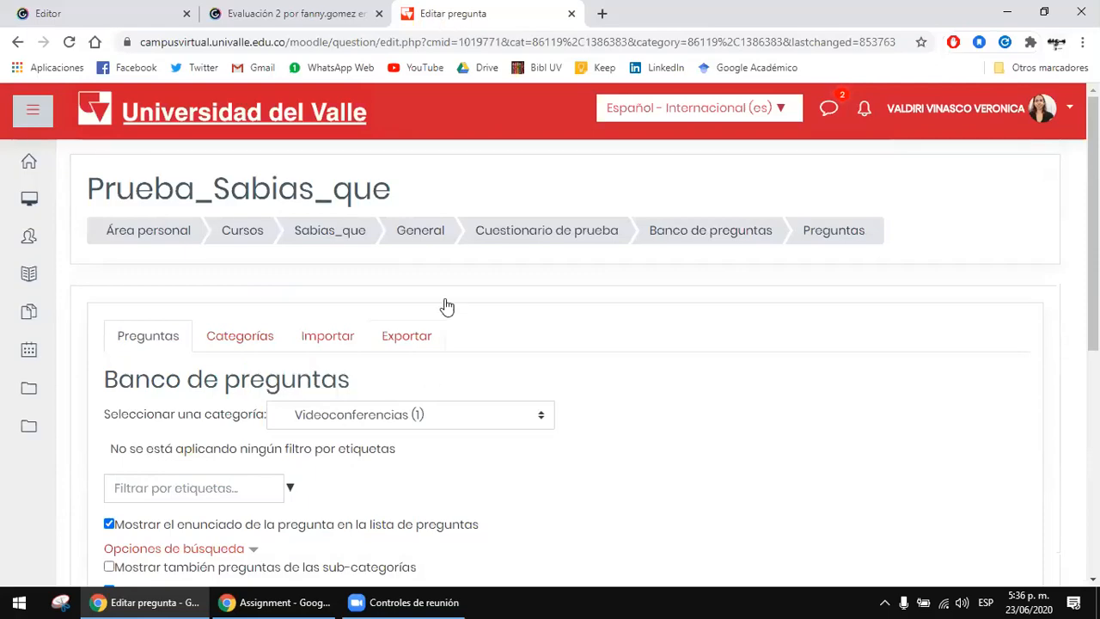
scroll(437, 276, down, 2)
drag(166, 218, 289, 218)
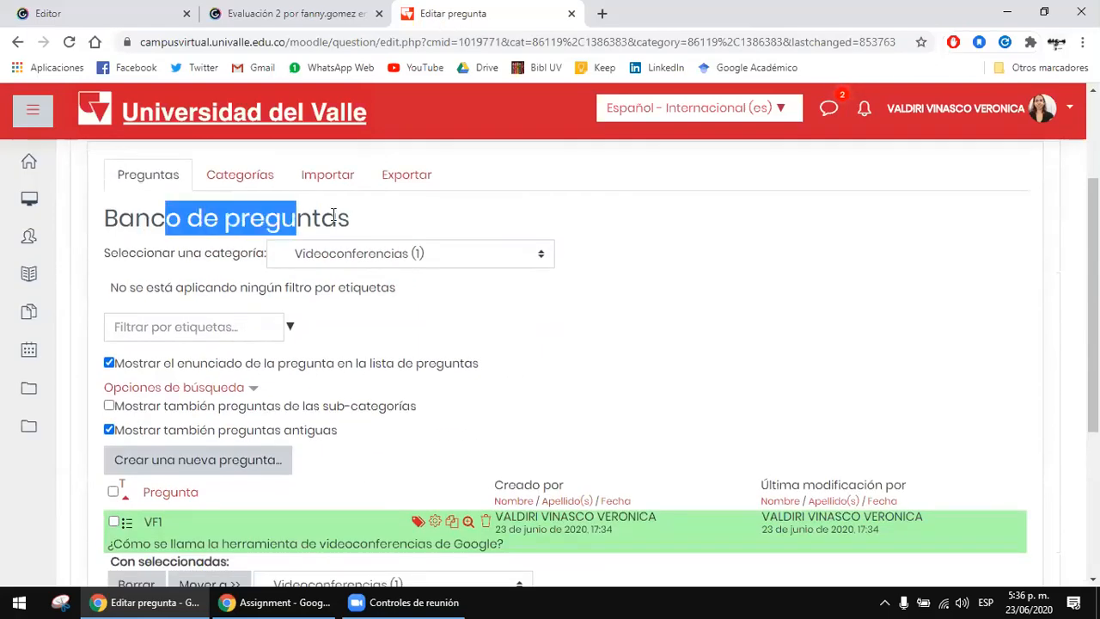
click(334, 215)
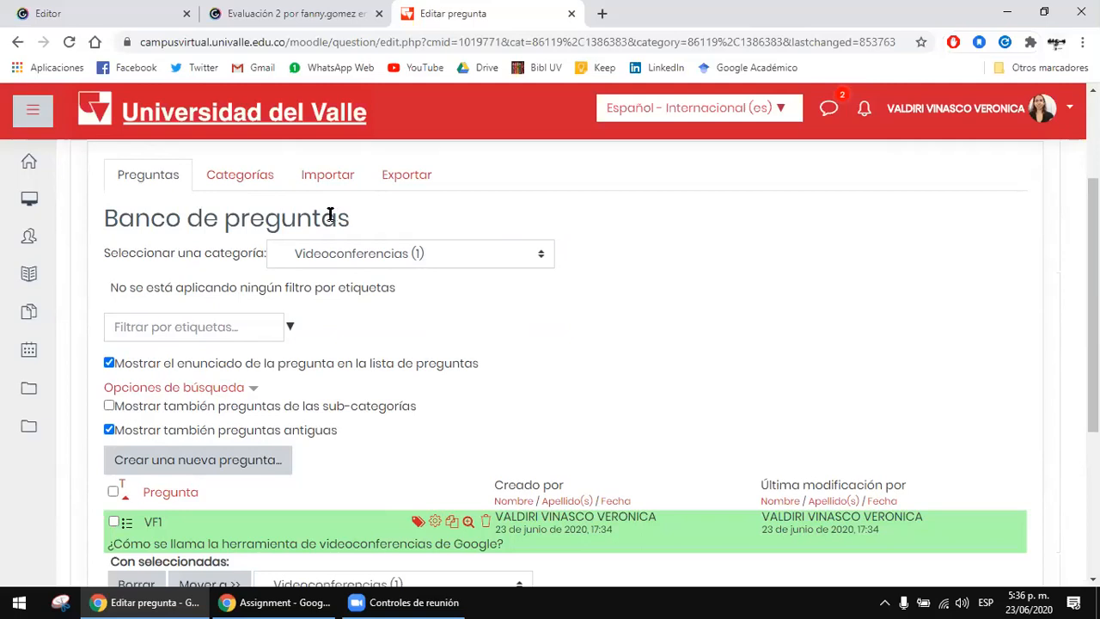
scroll(333, 215, down, 1)
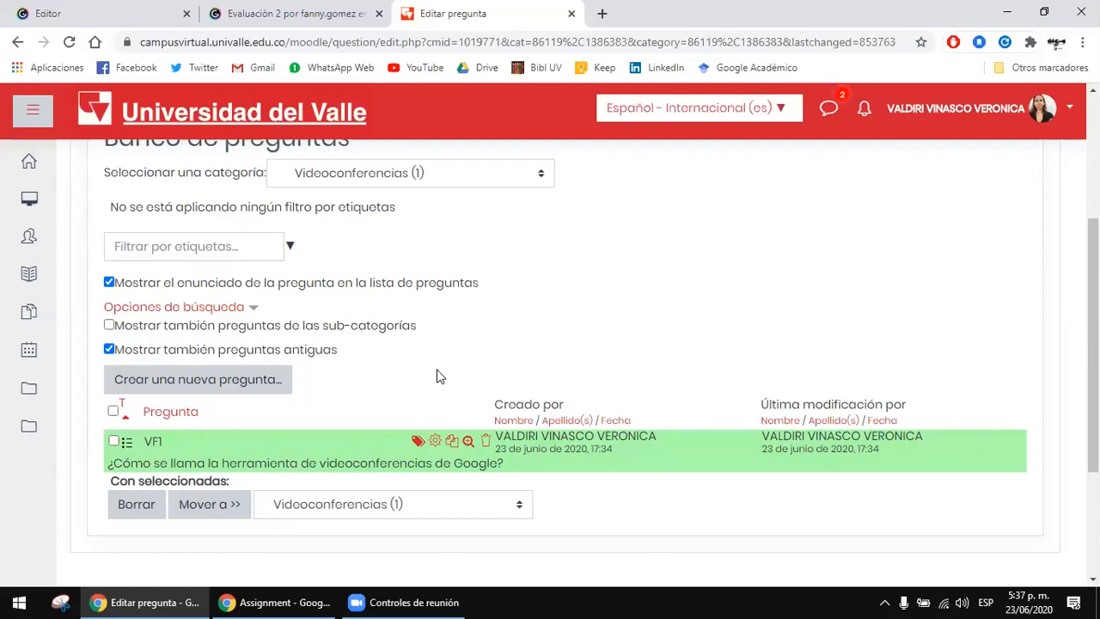
Step: Return from the question bank to the main page of Cuestionario de prueba
scroll(436, 375, up, 1)
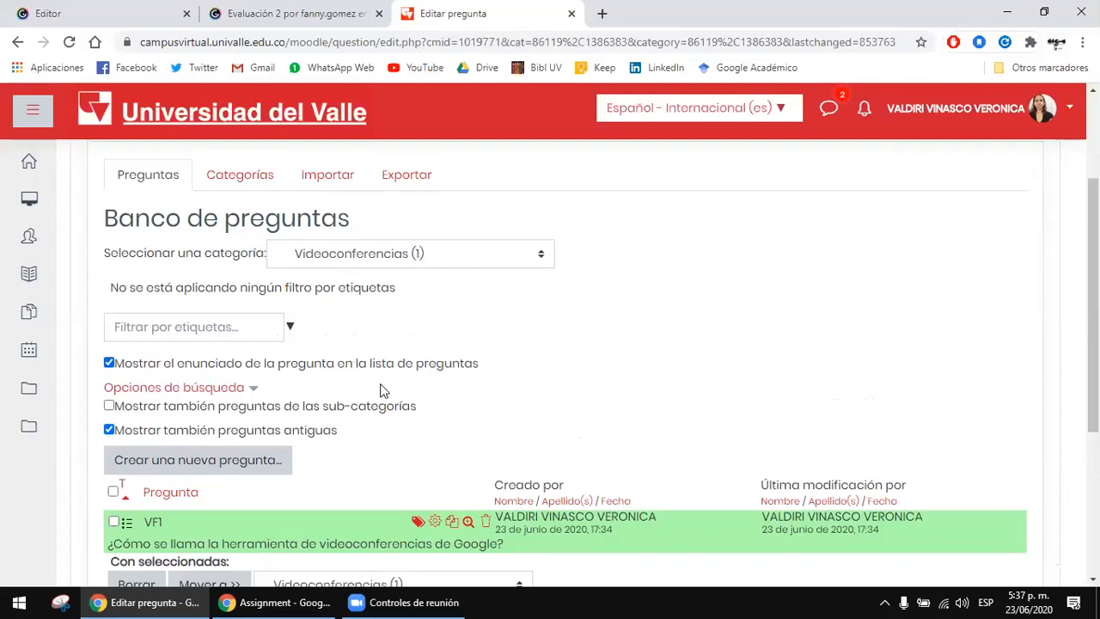
scroll(378, 389, up, 1)
scroll(383, 412, up, 1)
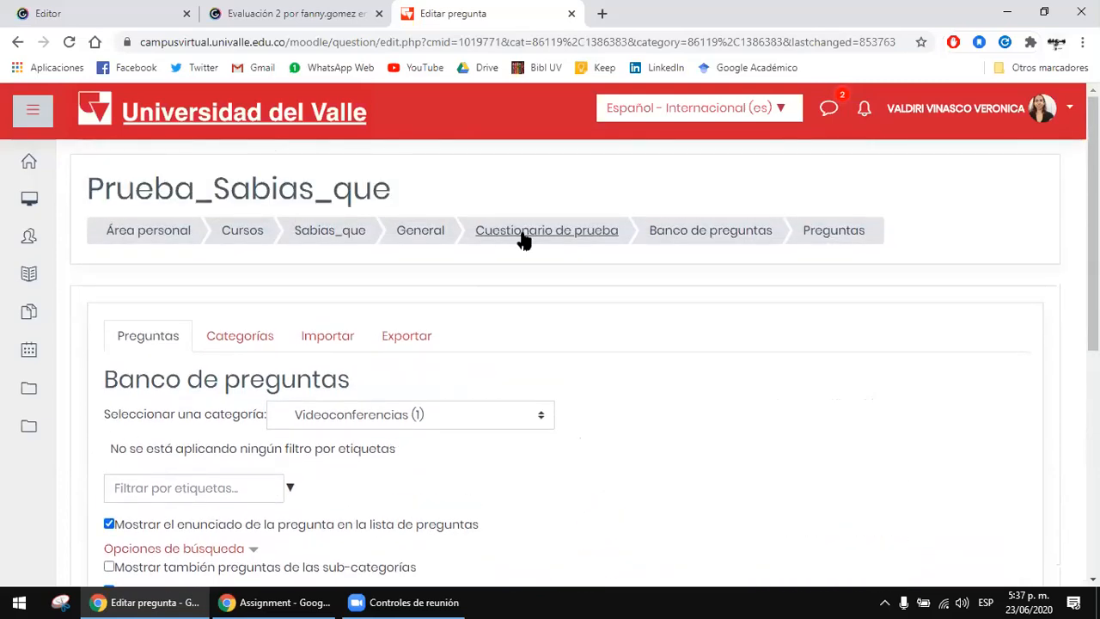
click(528, 239)
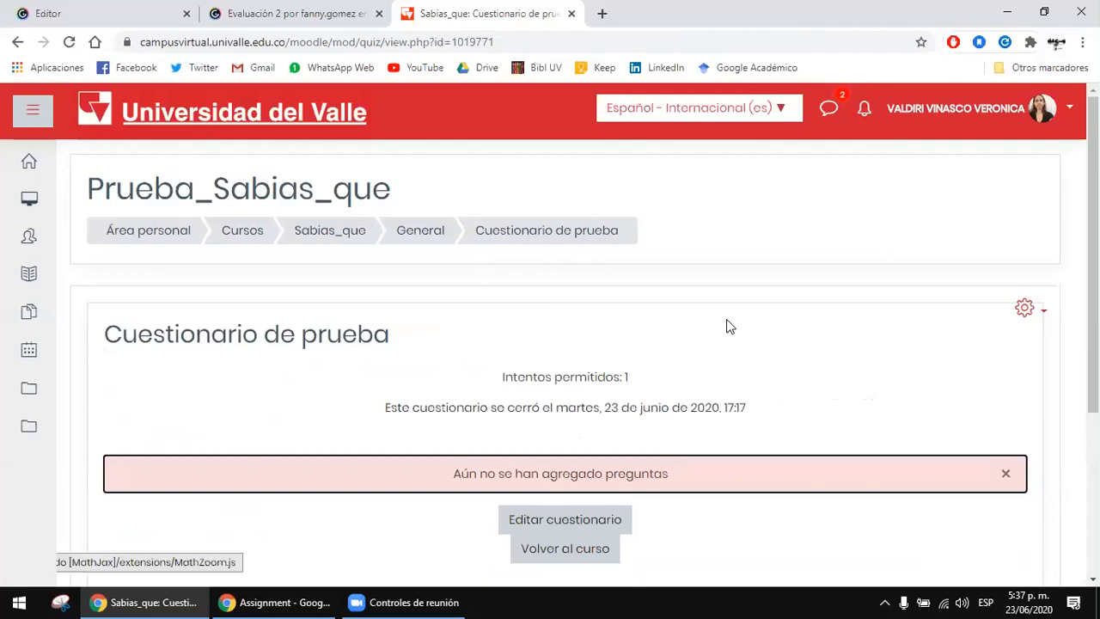
Step: Examine the Cuestionario de prueba summary, including its title, permitted attempts and closing date
drag(561, 377, 736, 382)
click(736, 377)
drag(497, 409, 750, 409)
click(750, 410)
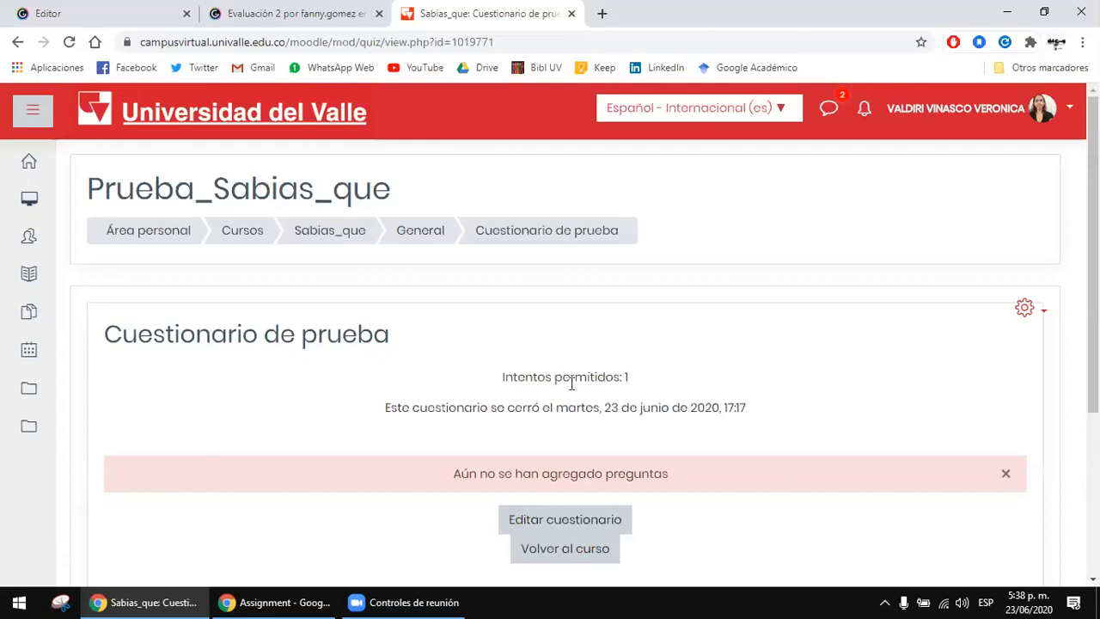
drag(591, 407, 708, 427)
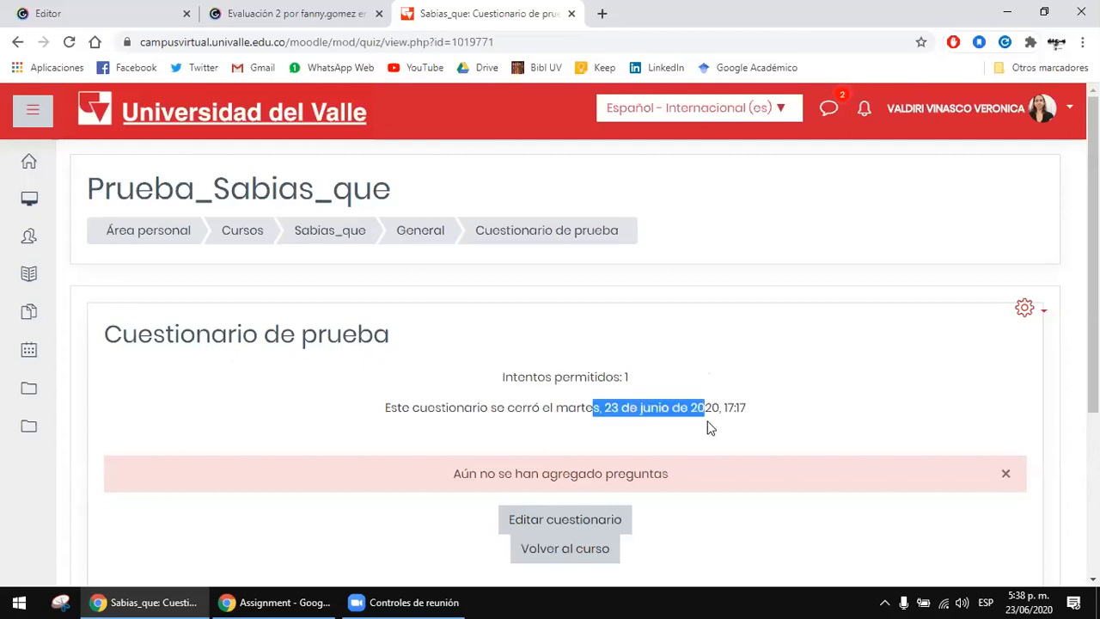
click(707, 427)
drag(258, 334, 422, 352)
click(423, 353)
drag(513, 377, 618, 377)
drag(526, 407, 551, 409)
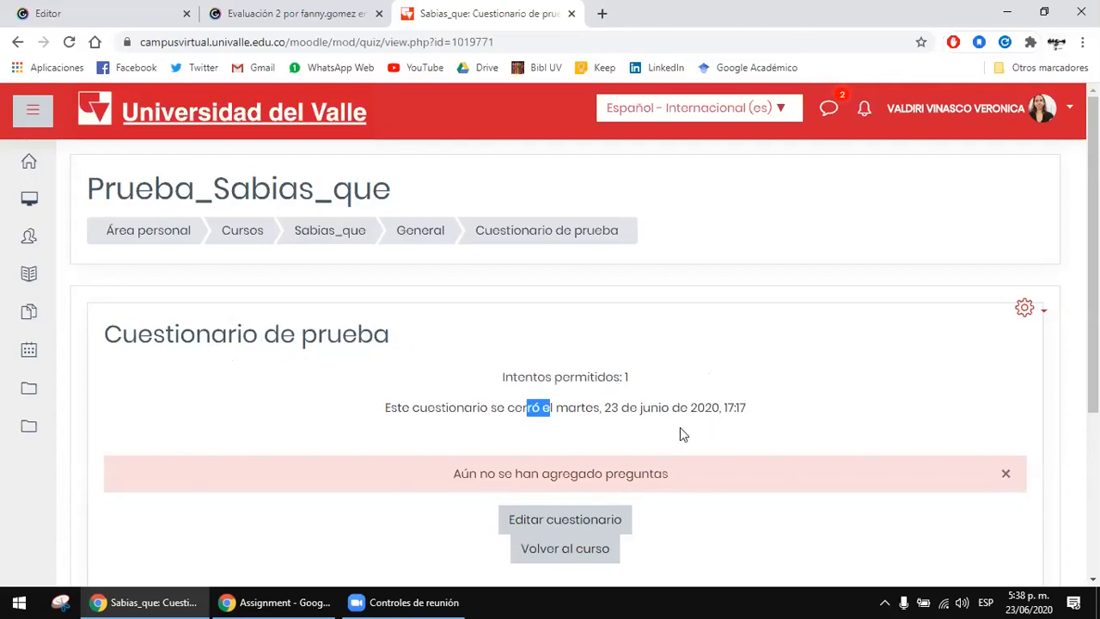
click(682, 428)
Step: Open Cuestionario de prueba for editing its questions and check the editing page's heading
scroll(686, 424, down, 1)
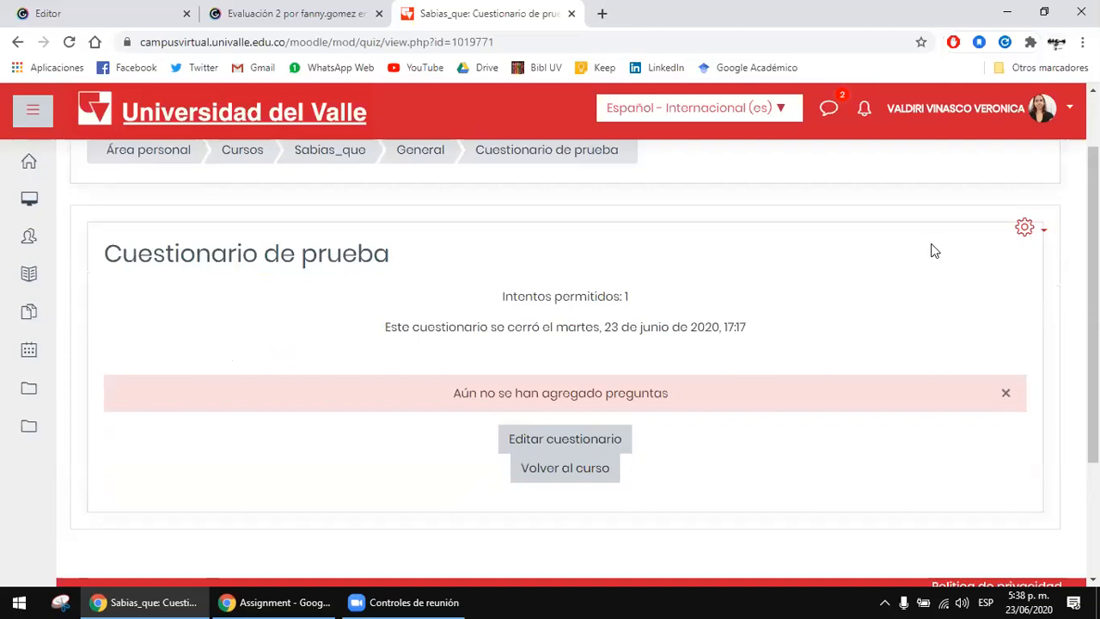
click(597, 444)
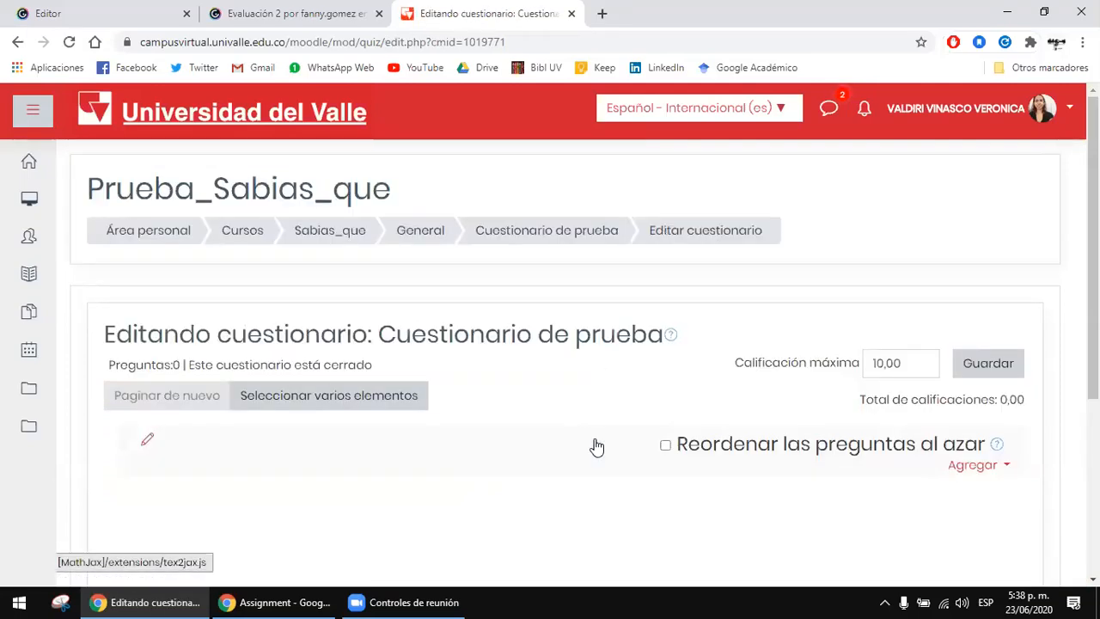
drag(406, 334, 550, 331)
click(550, 331)
scroll(553, 333, down, 1)
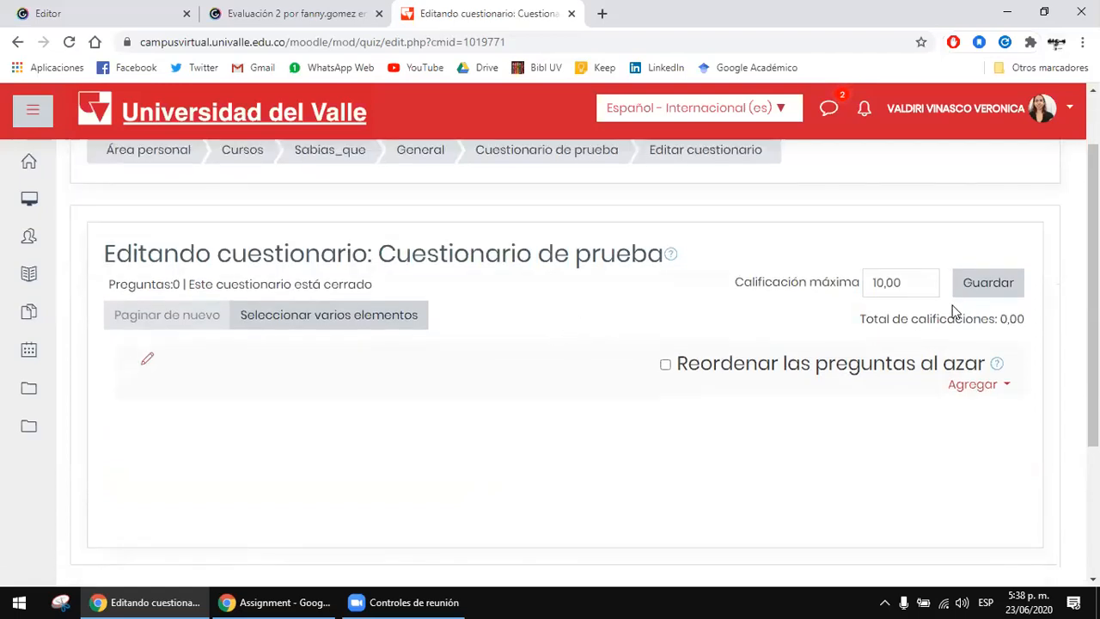
Step: Try to set the quiz's maximum grade to 5
drag(937, 292, 814, 294)
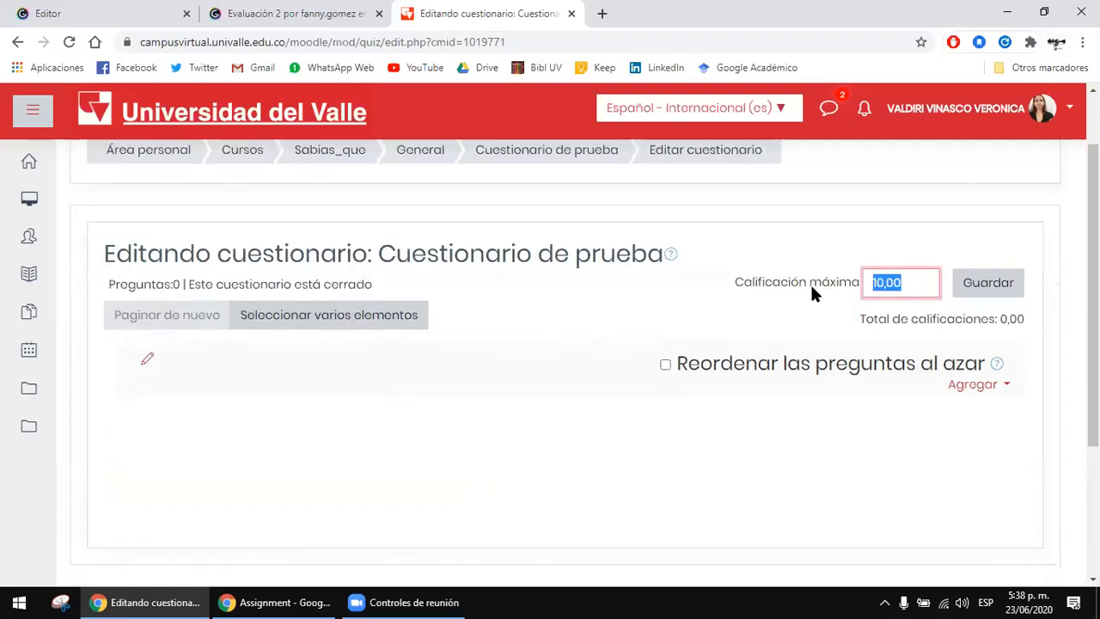
text(5)
click(810, 295)
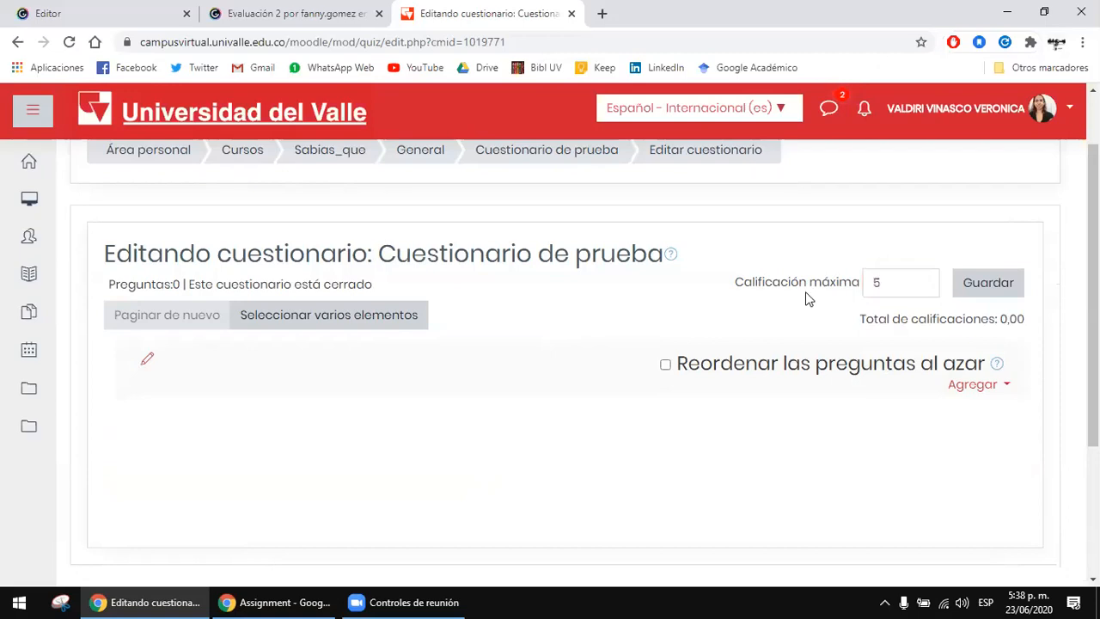
Step: Add question VF1 to the quiz from the Videoconferencias category of the question bank
click(976, 386)
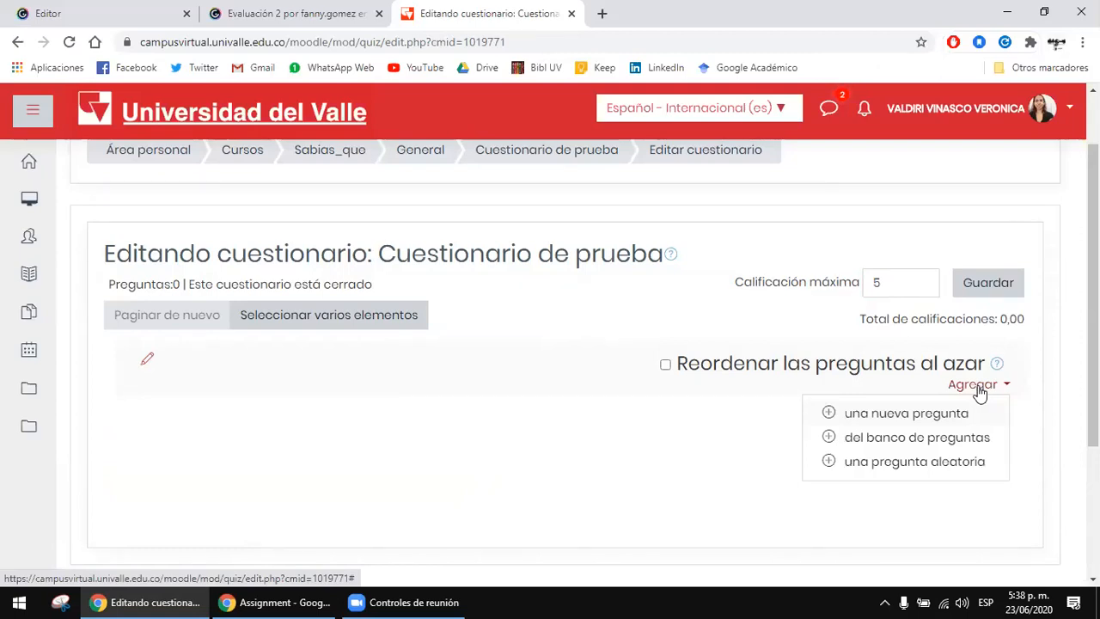
click(947, 439)
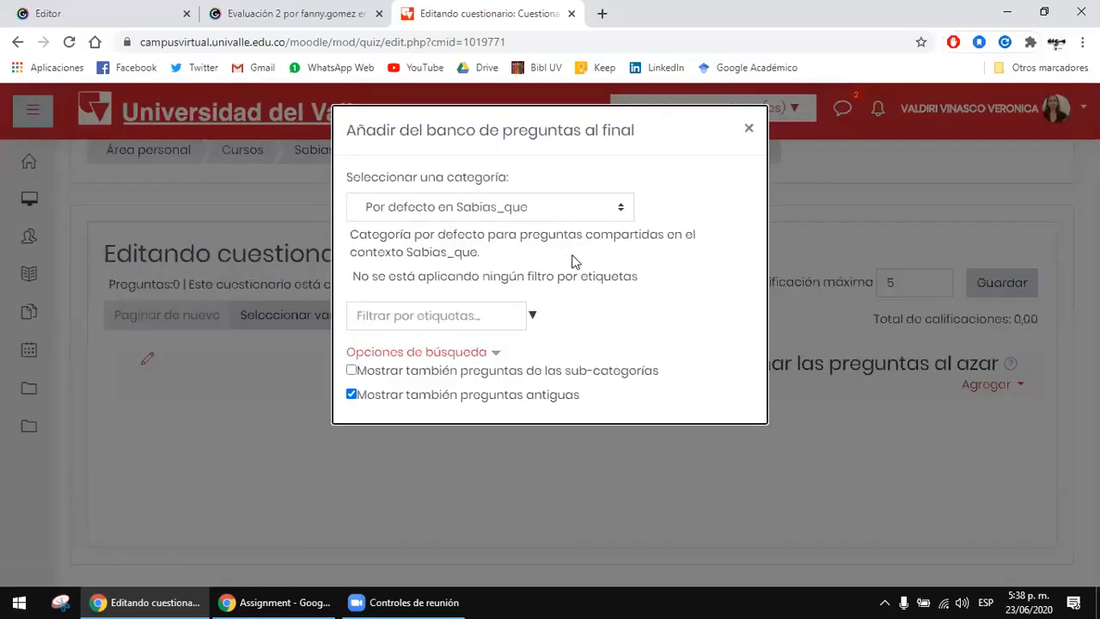
click(456, 213)
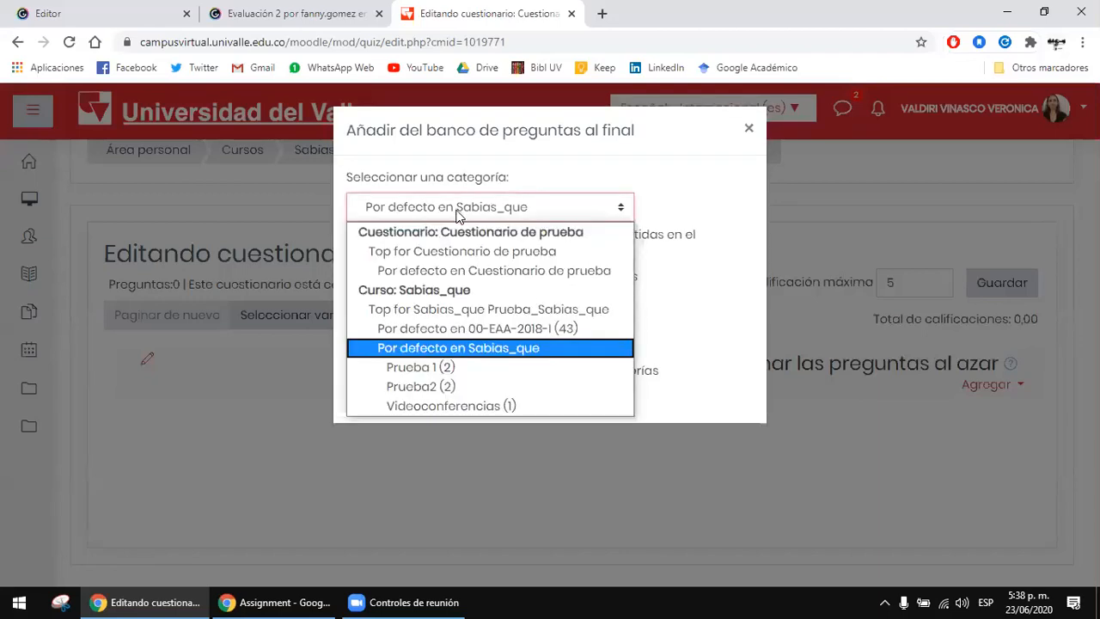
click(470, 406)
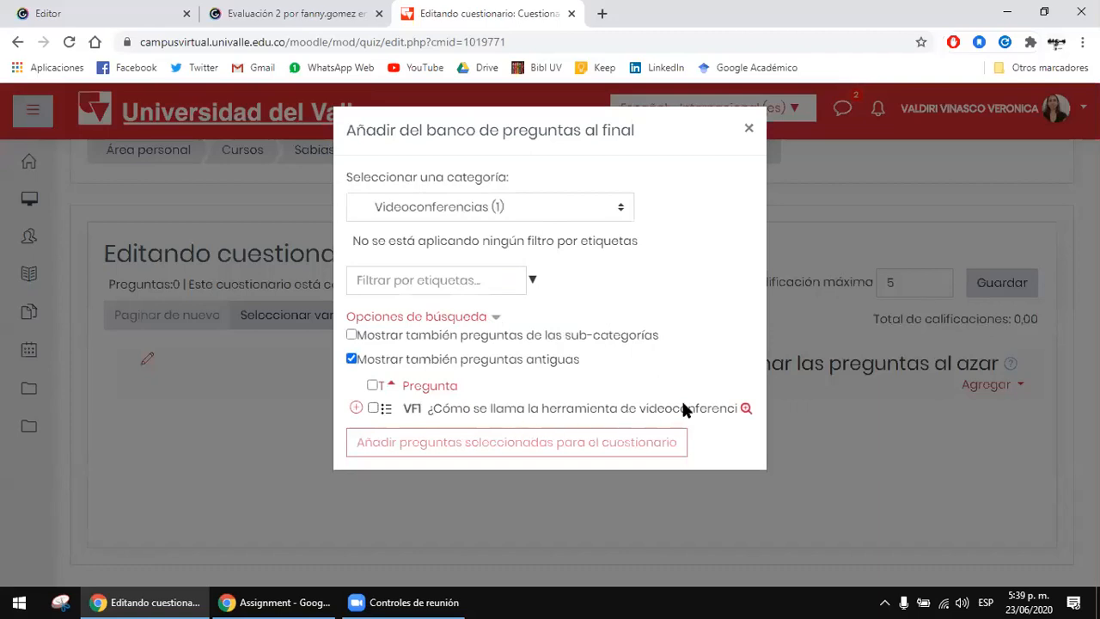
click(373, 409)
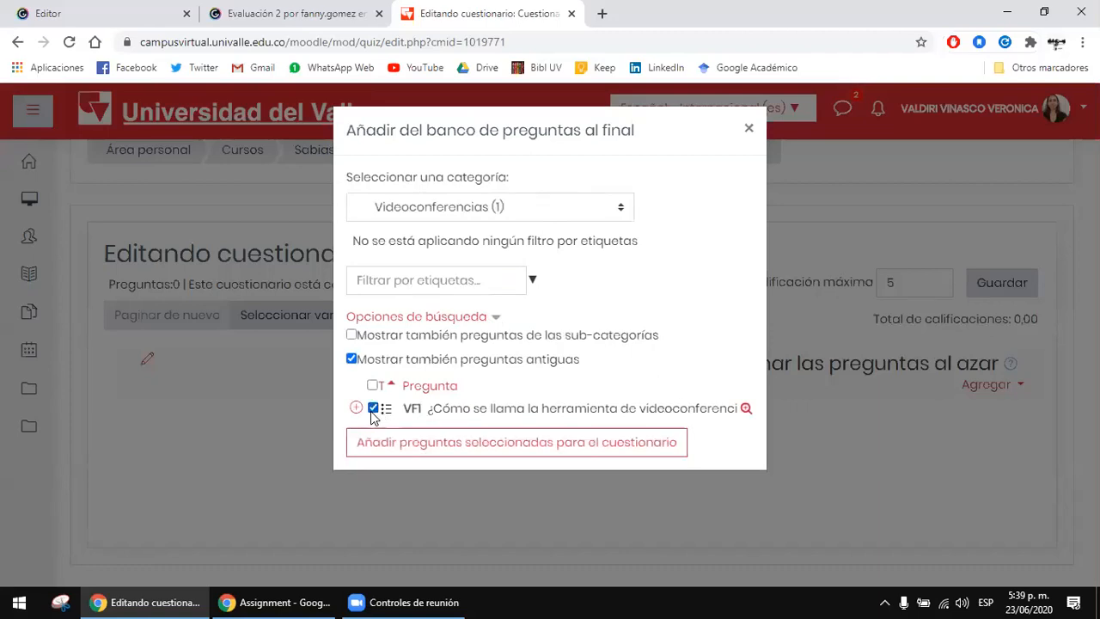
click(396, 448)
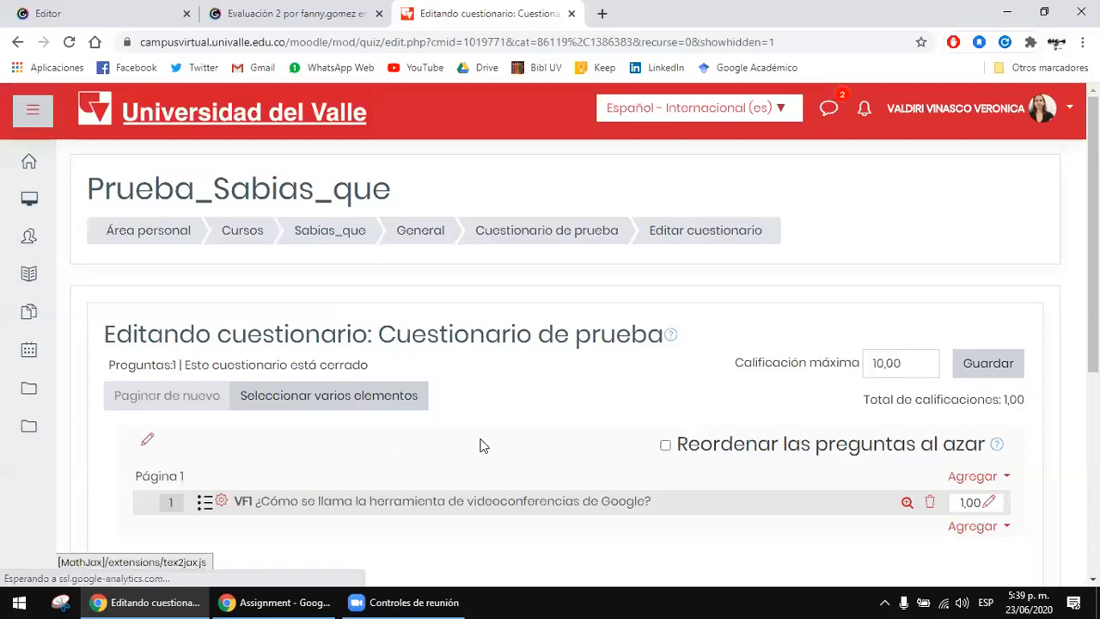
Step: Try to set the mark of question VF1 in the quiz to 0.5
scroll(860, 481, down, 1)
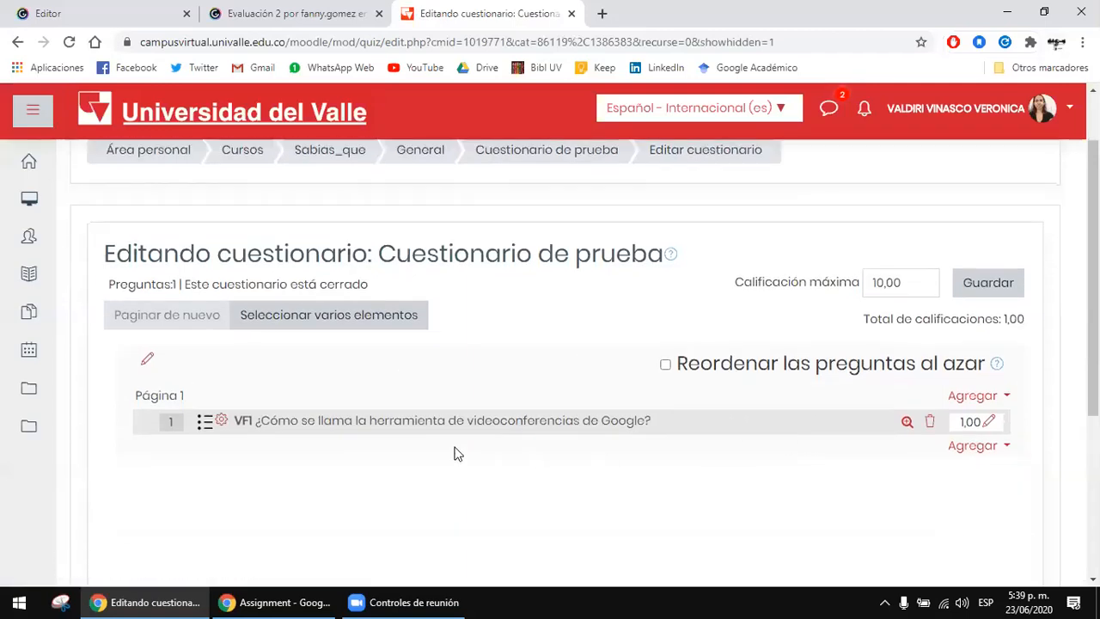
click(989, 423)
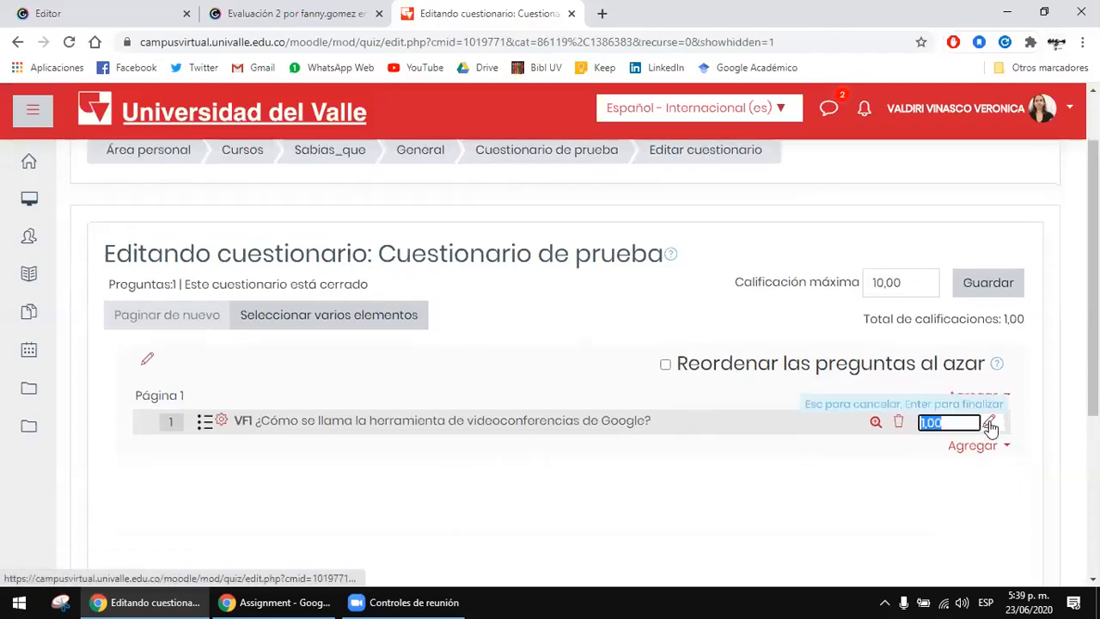
click(915, 459)
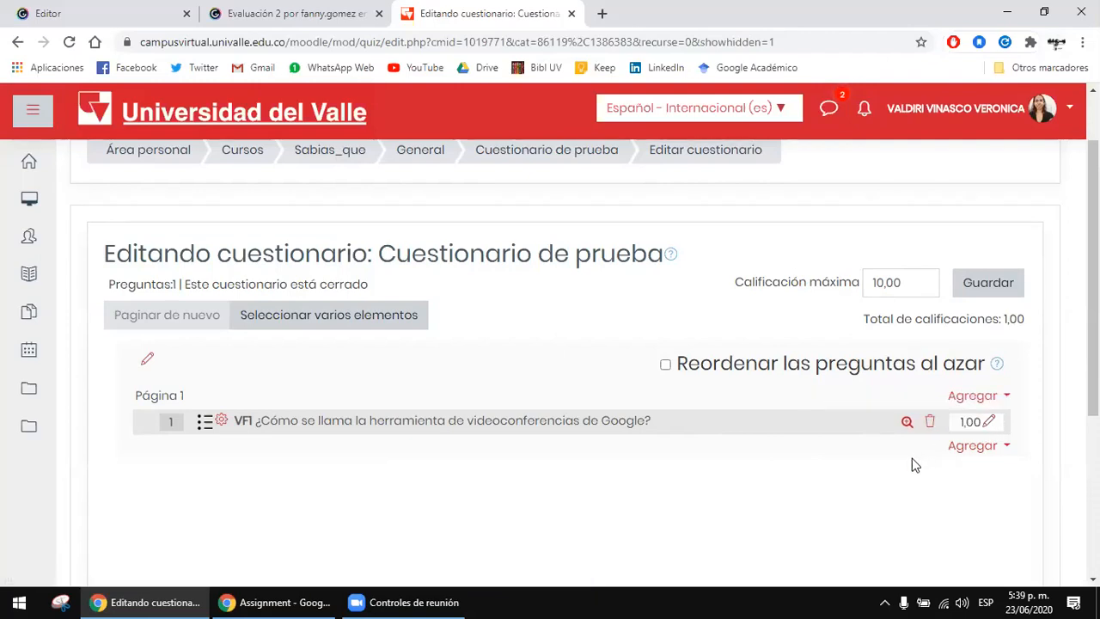
click(989, 425)
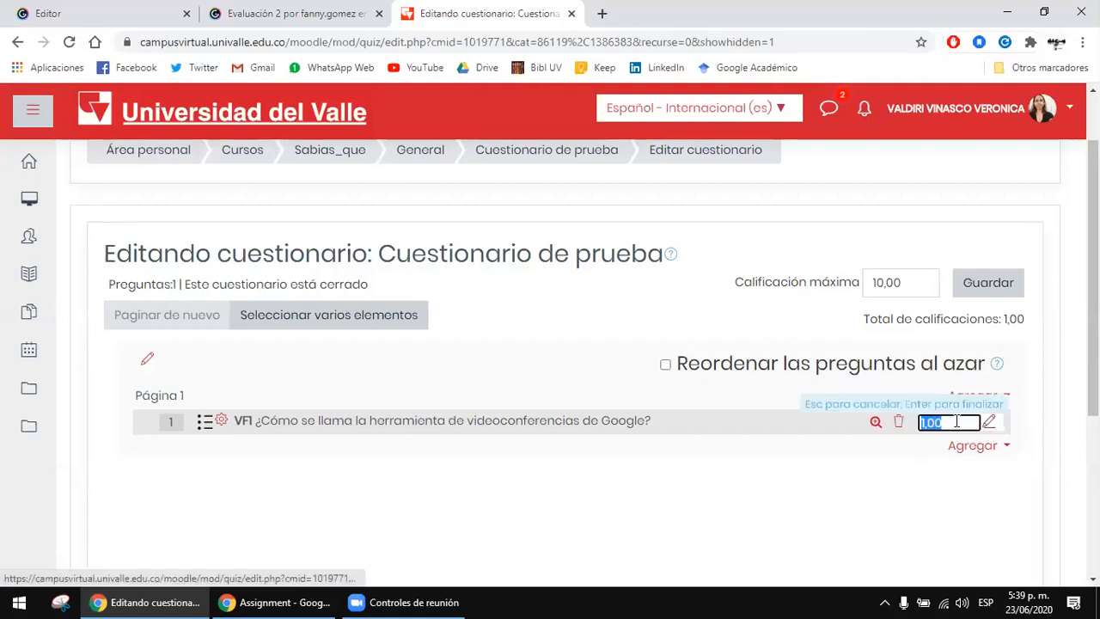
key(BackSpace)
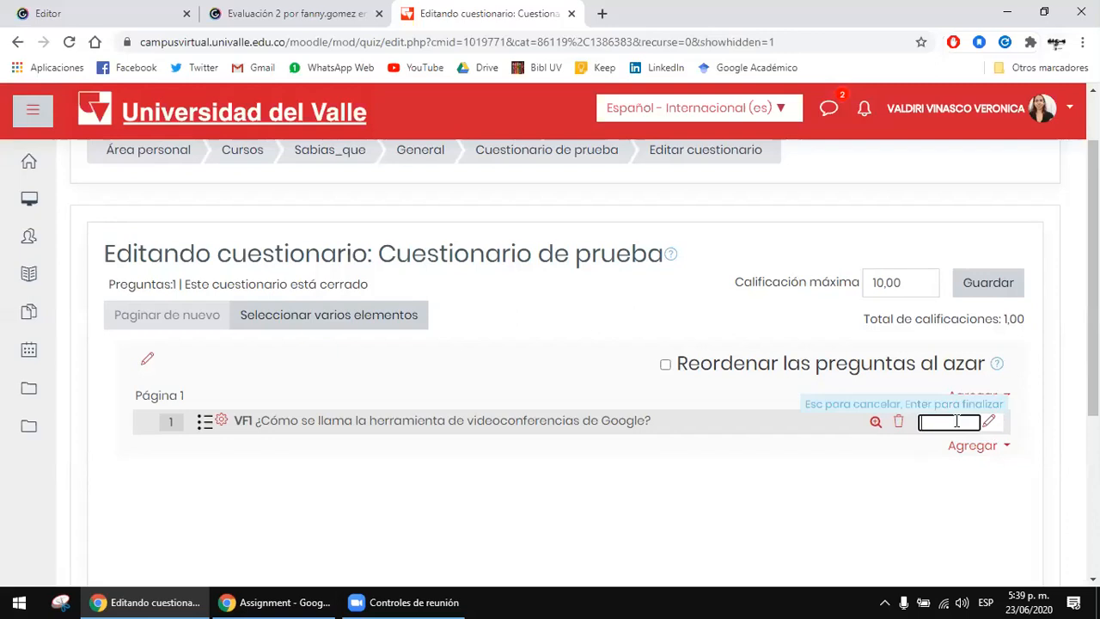
text(0.)
text(5)
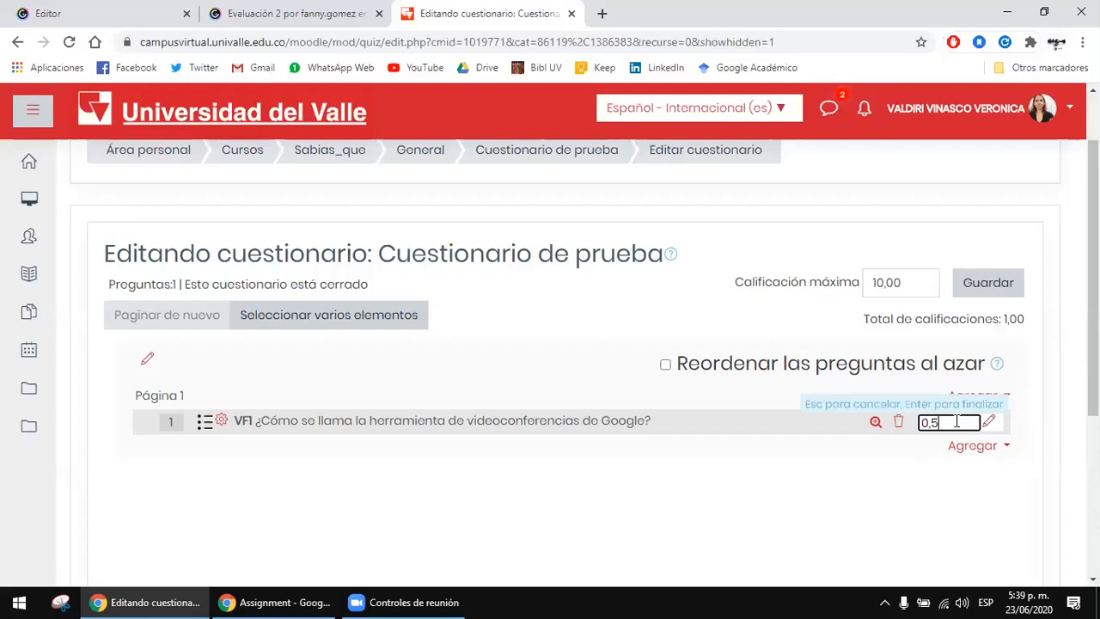
click(830, 469)
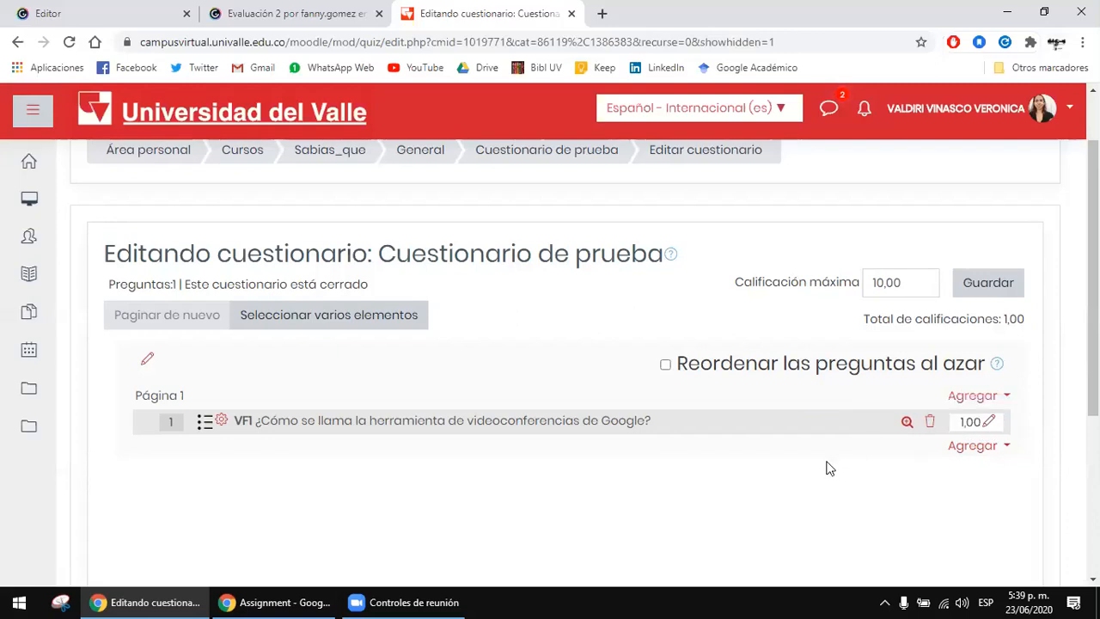
click(989, 424)
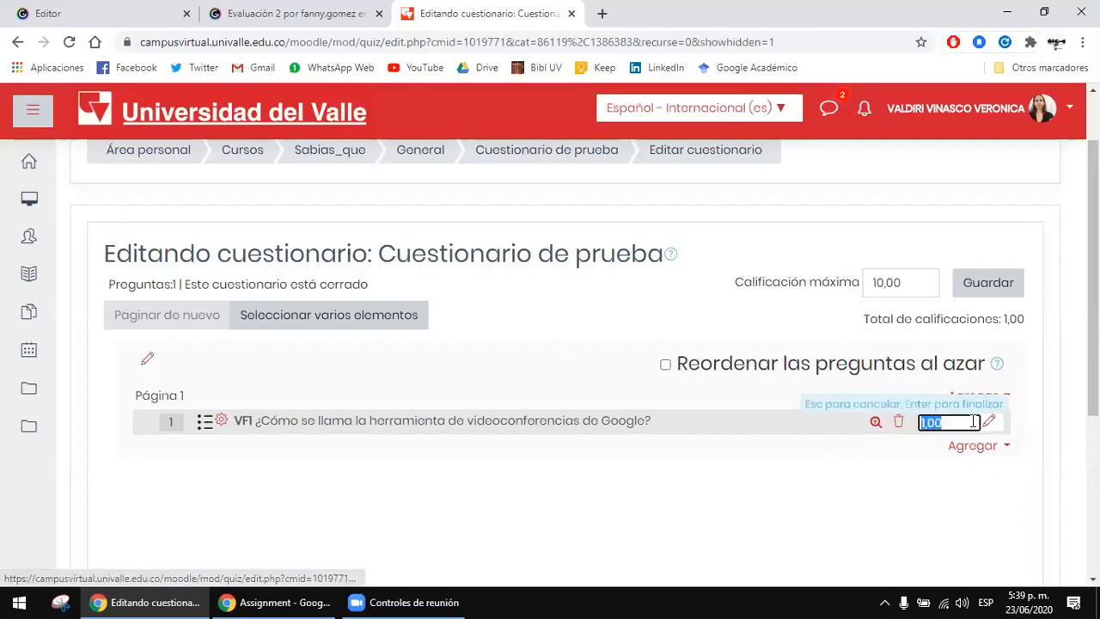
key(BackSpace)
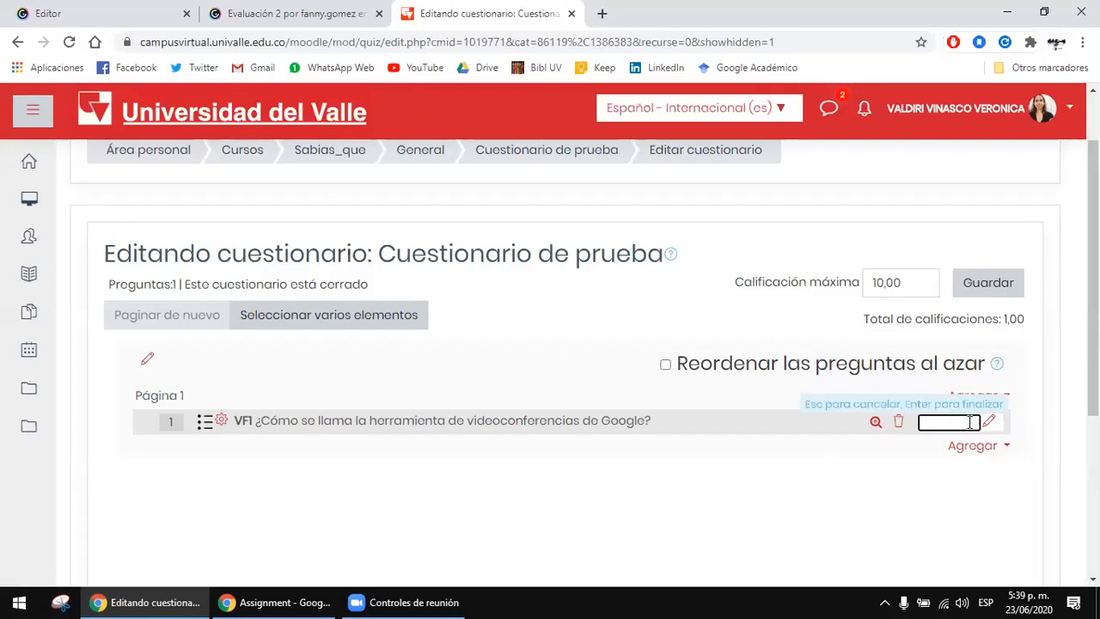
text(0.5)
click(903, 471)
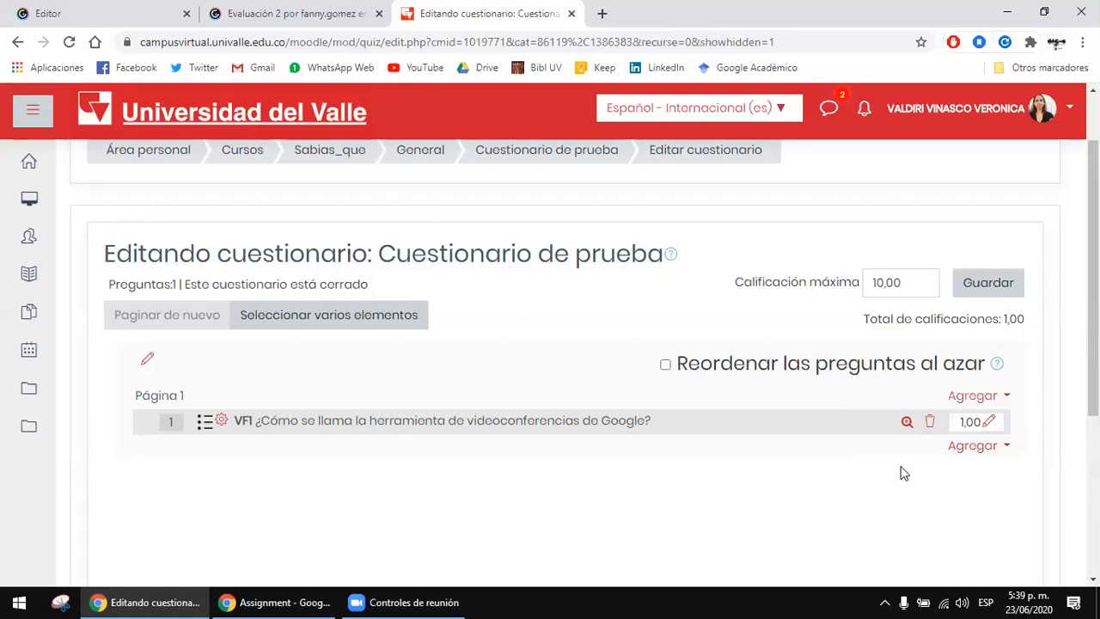
click(981, 399)
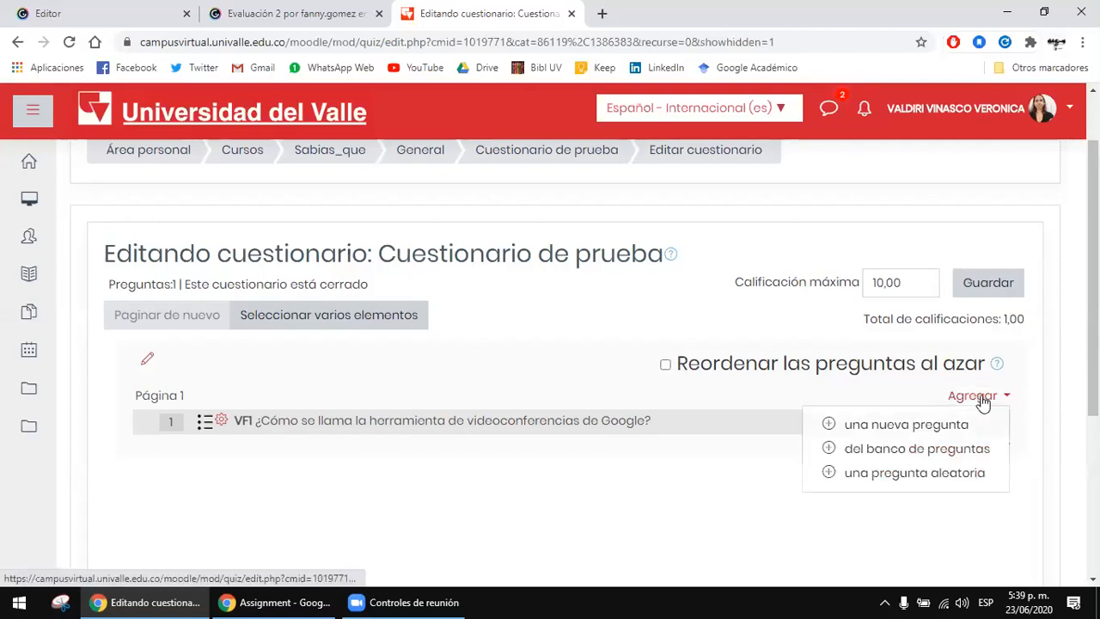
click(942, 447)
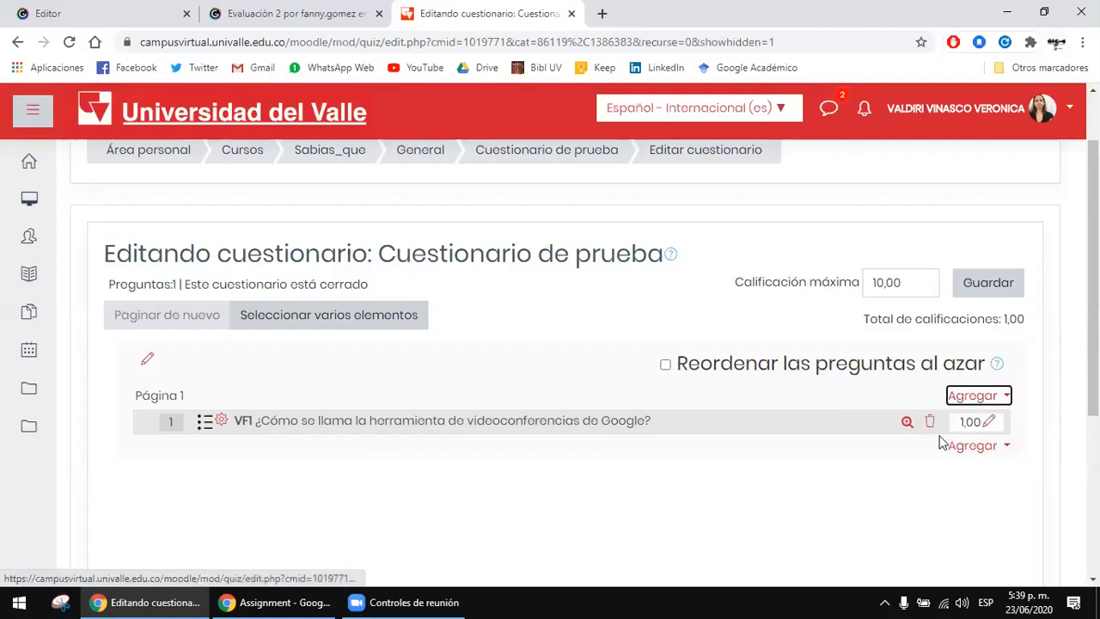
Step: Enter 0.5 as the mark of question VF1 and confirm the entry
click(989, 421)
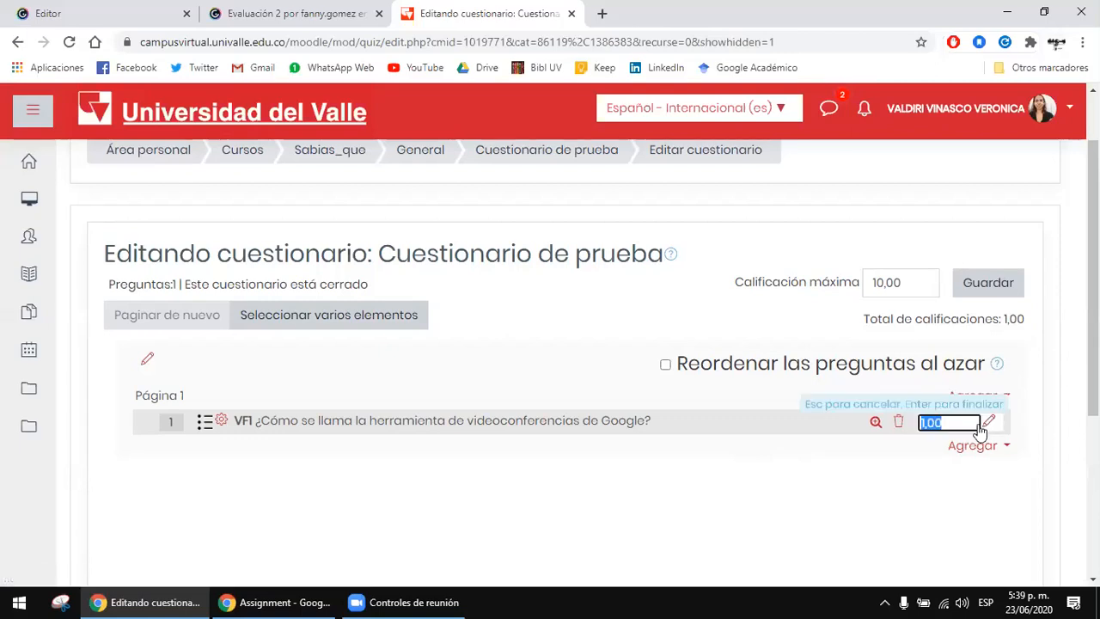
key(BackSpace)
text(0.5)
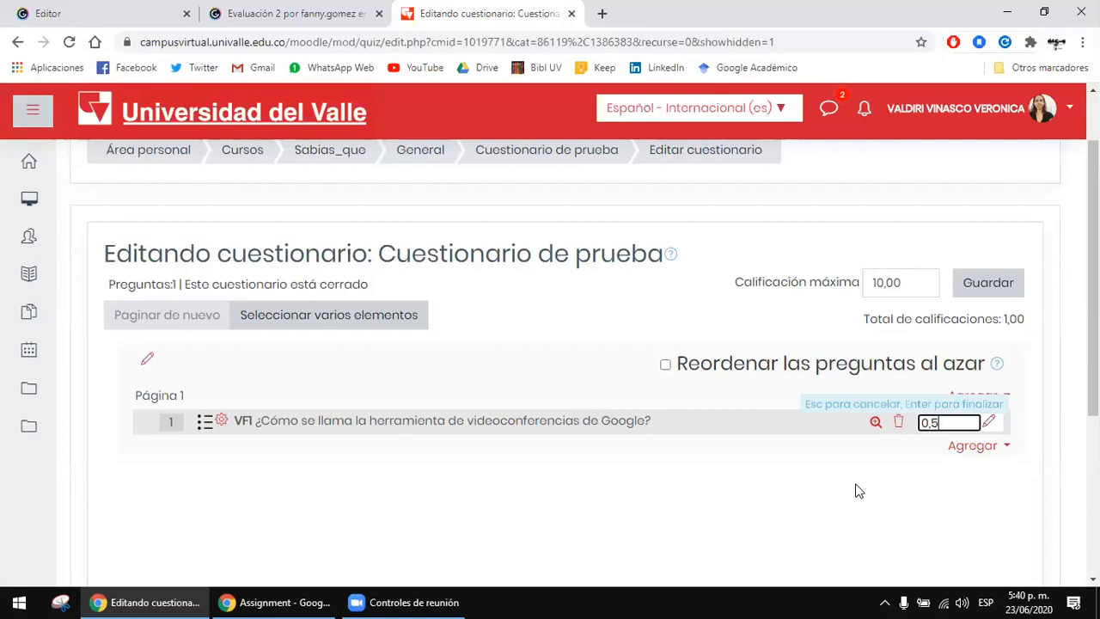
key(Return)
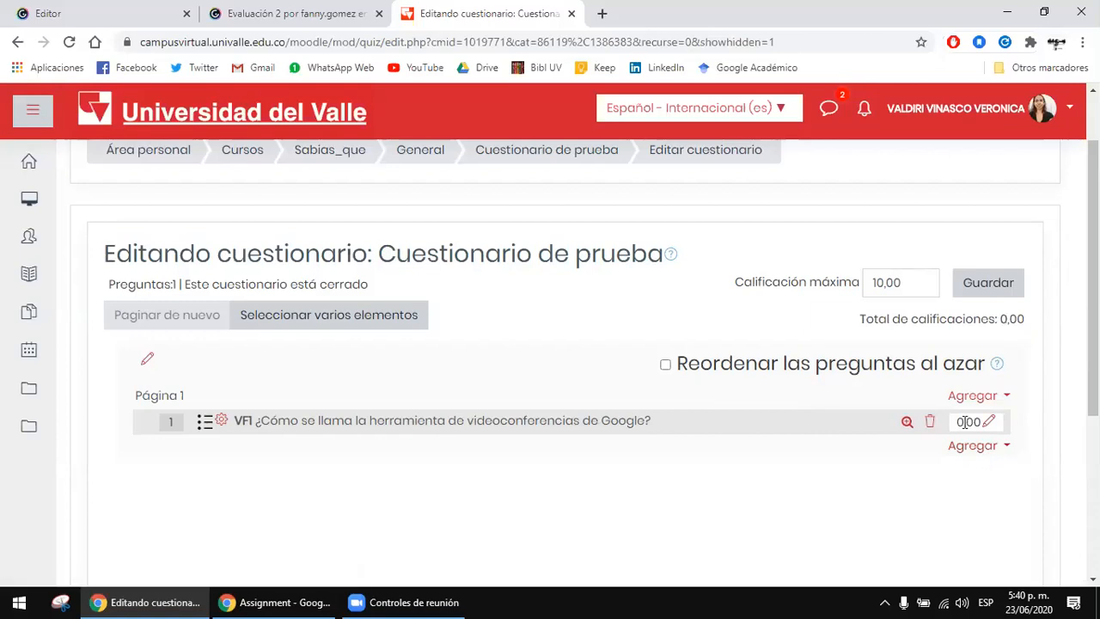
Step: Try to set the mark of question VF1 to 0,5 using a decimal comma
scroll(950, 434, down, 1)
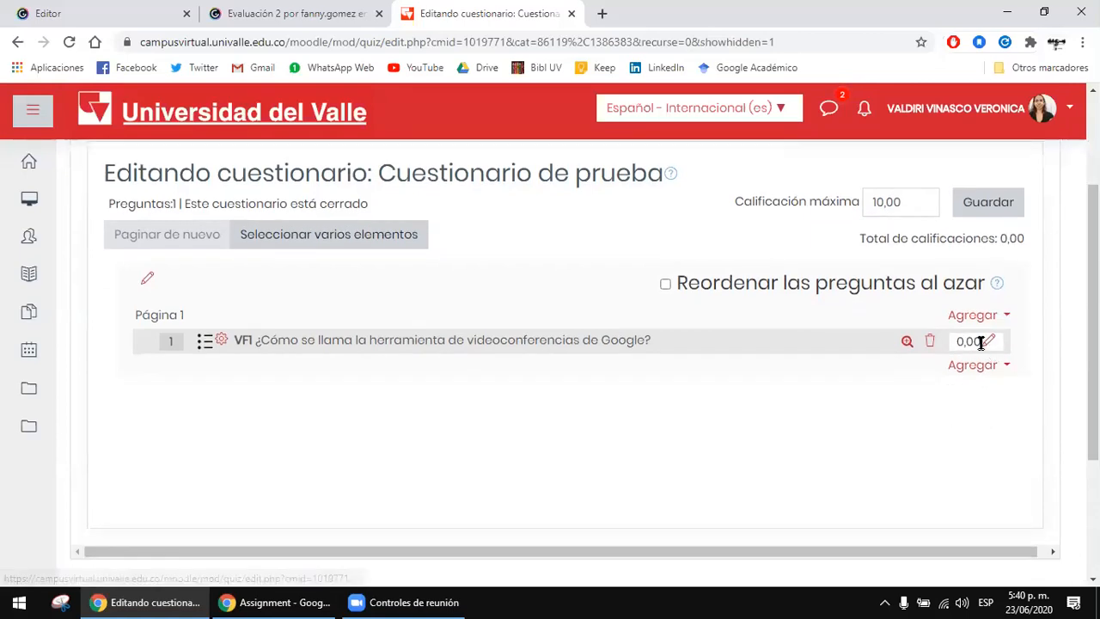
click(994, 343)
click(989, 344)
click(989, 344)
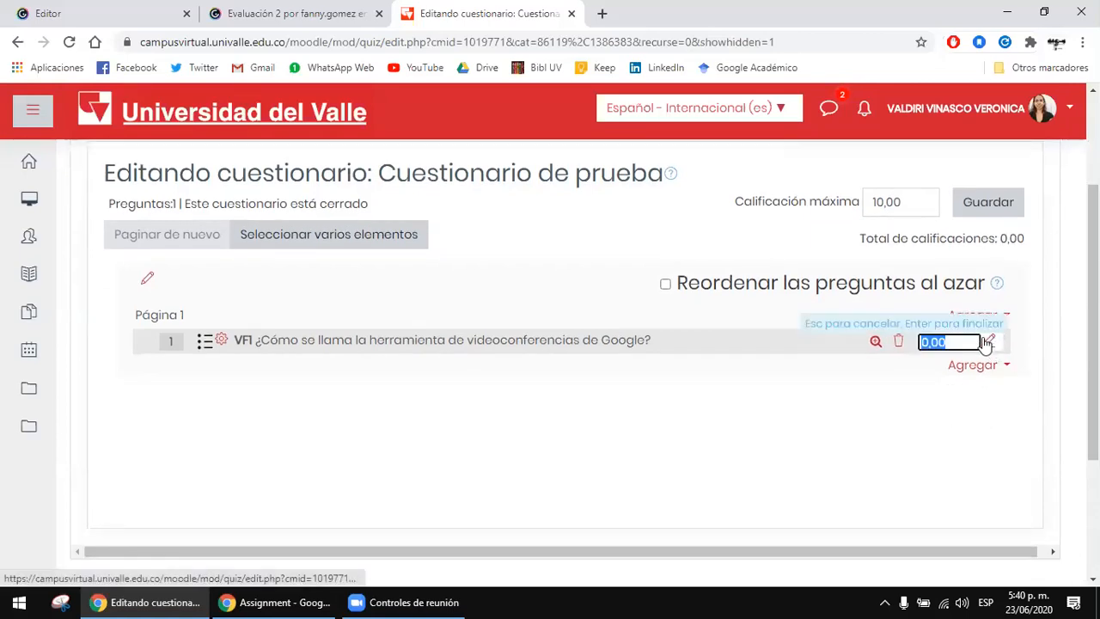
text(0,5)
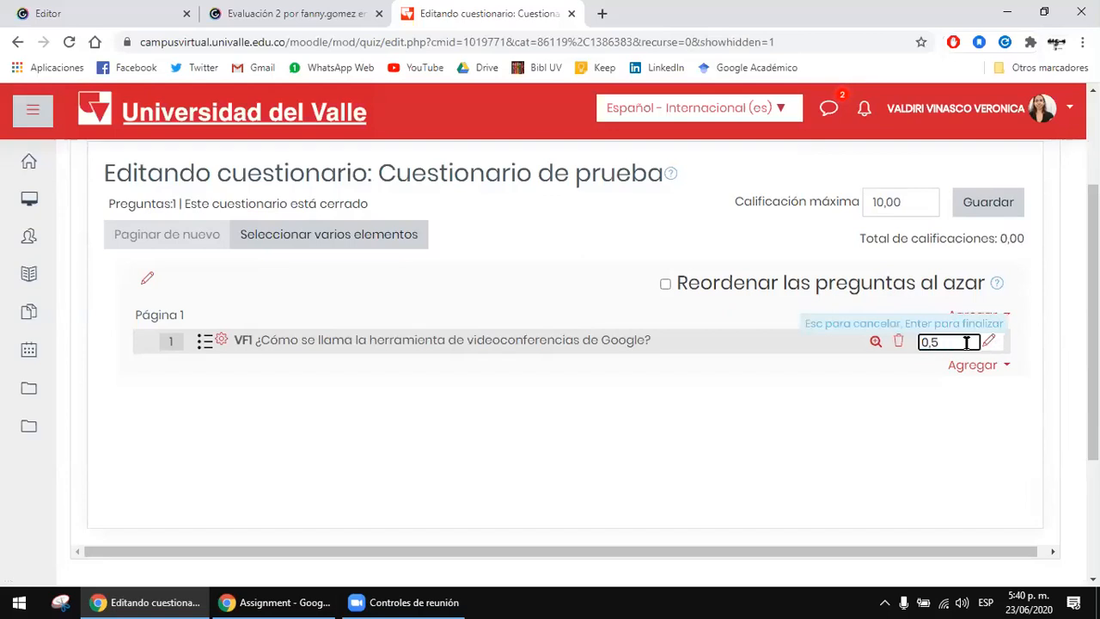
key(Escape)
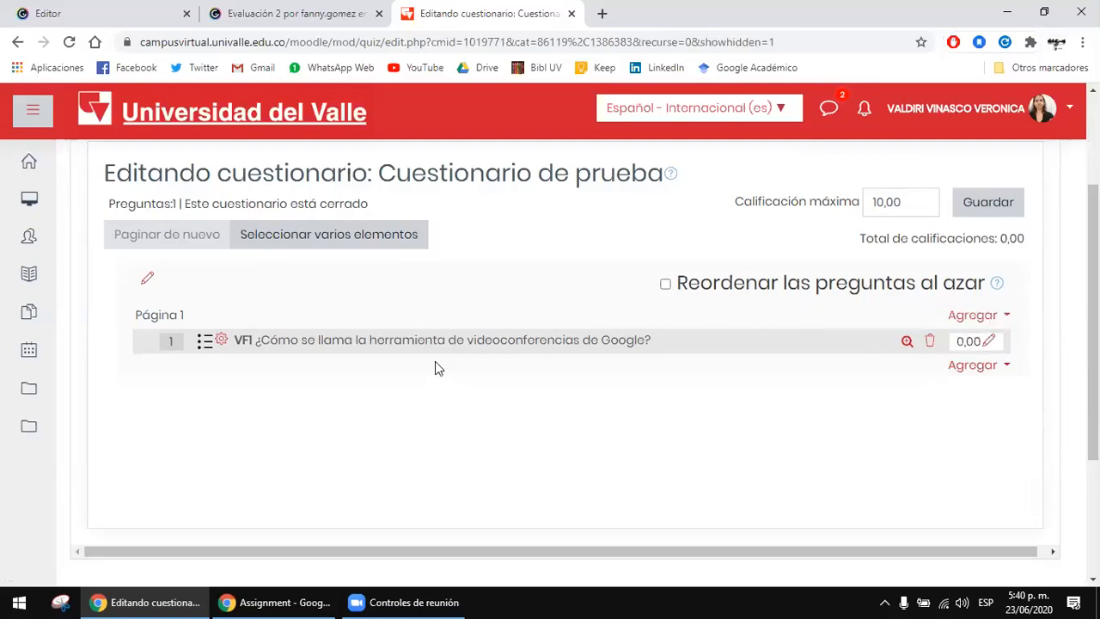
Step: Open question VF1 for editing, review its default mark and answer grades, and leave without saving
click(616, 340)
scroll(896, 358, up, 1)
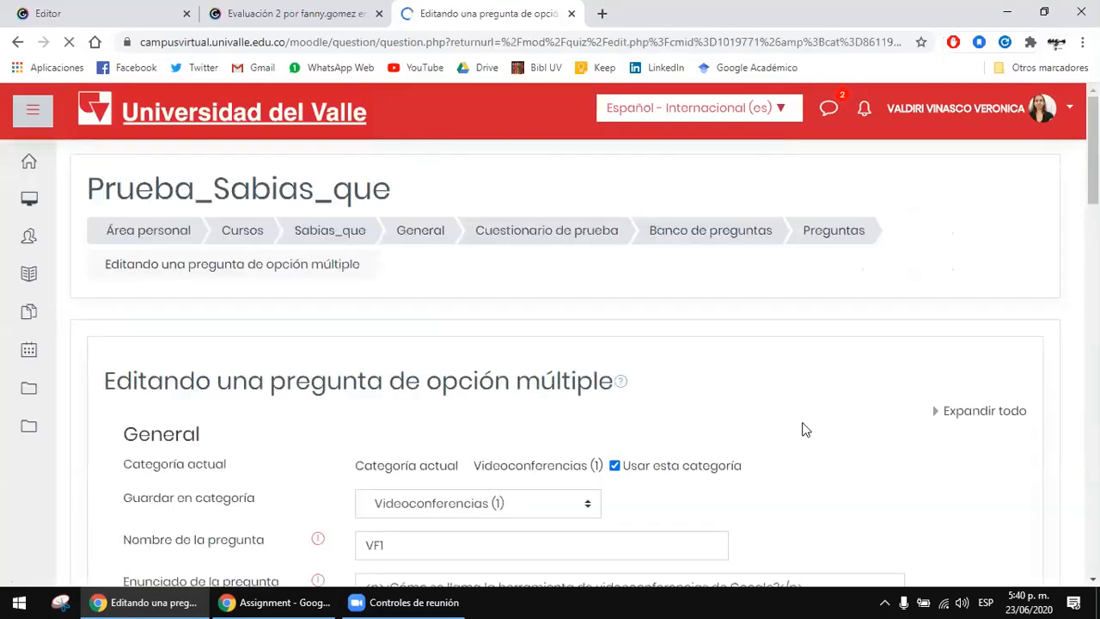
scroll(545, 484, down, 2)
scroll(912, 447, down, 3)
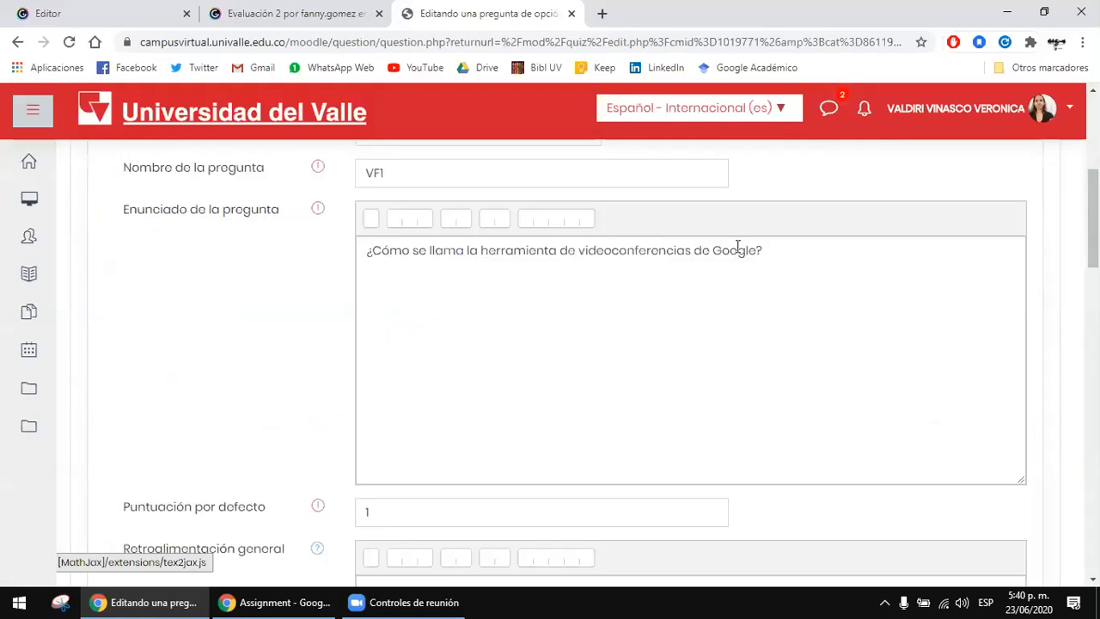
scroll(645, 366, down, 8)
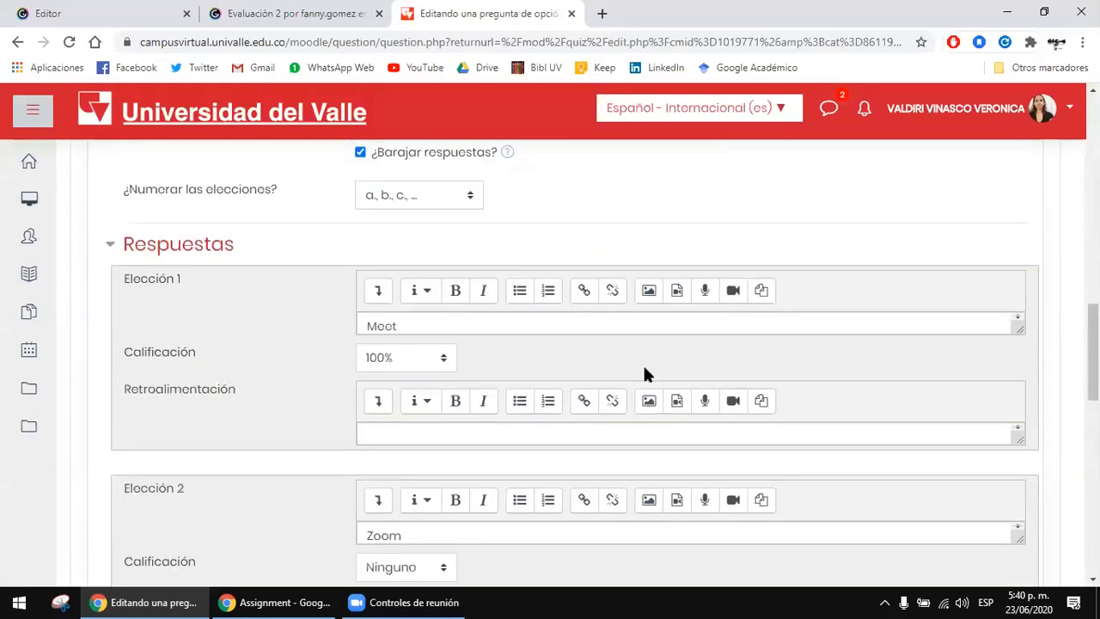
scroll(645, 373, down, 5)
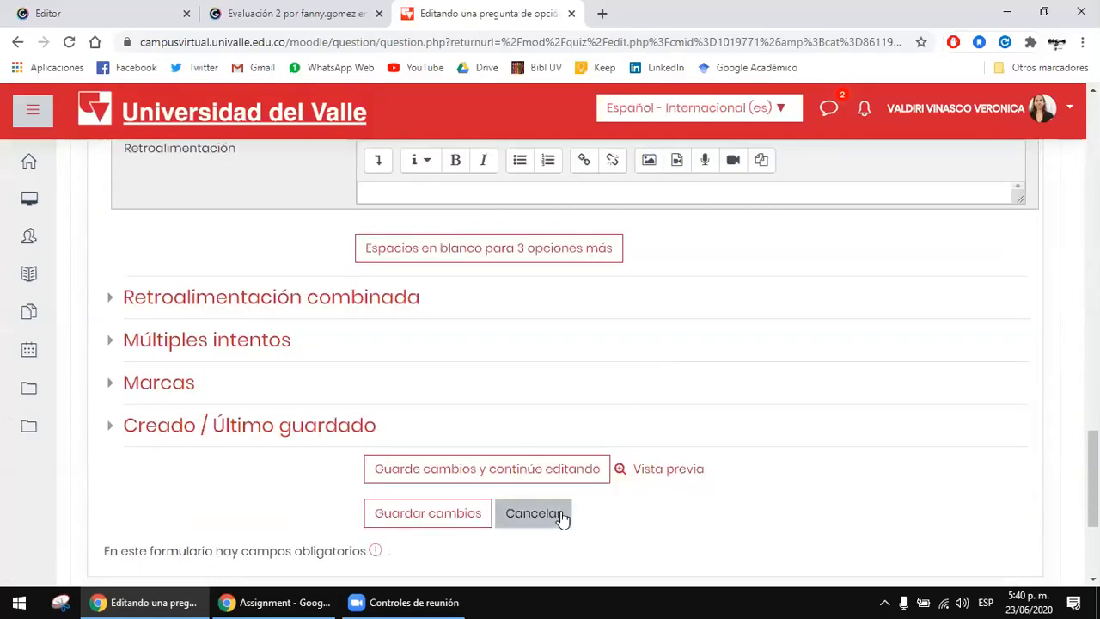
click(535, 513)
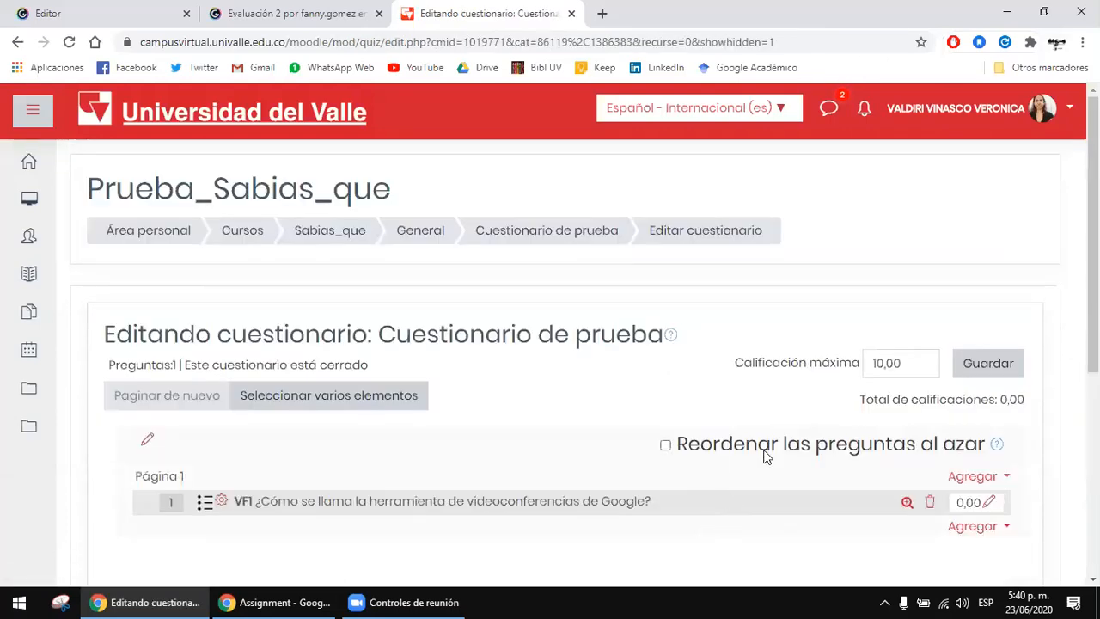
click(450, 599)
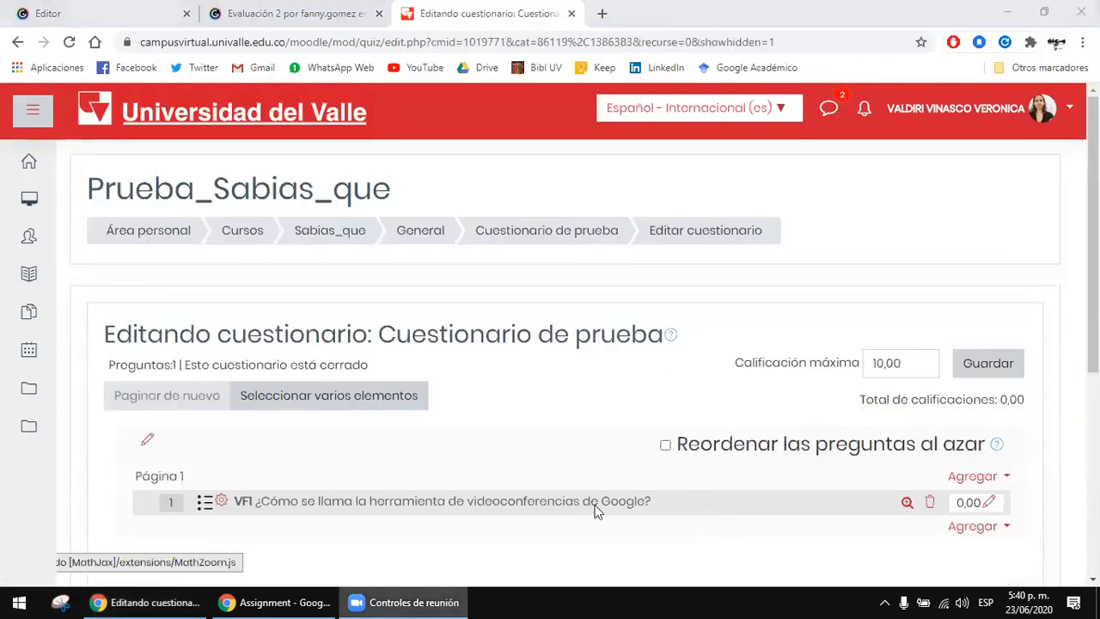
mouse_move(417, 599)
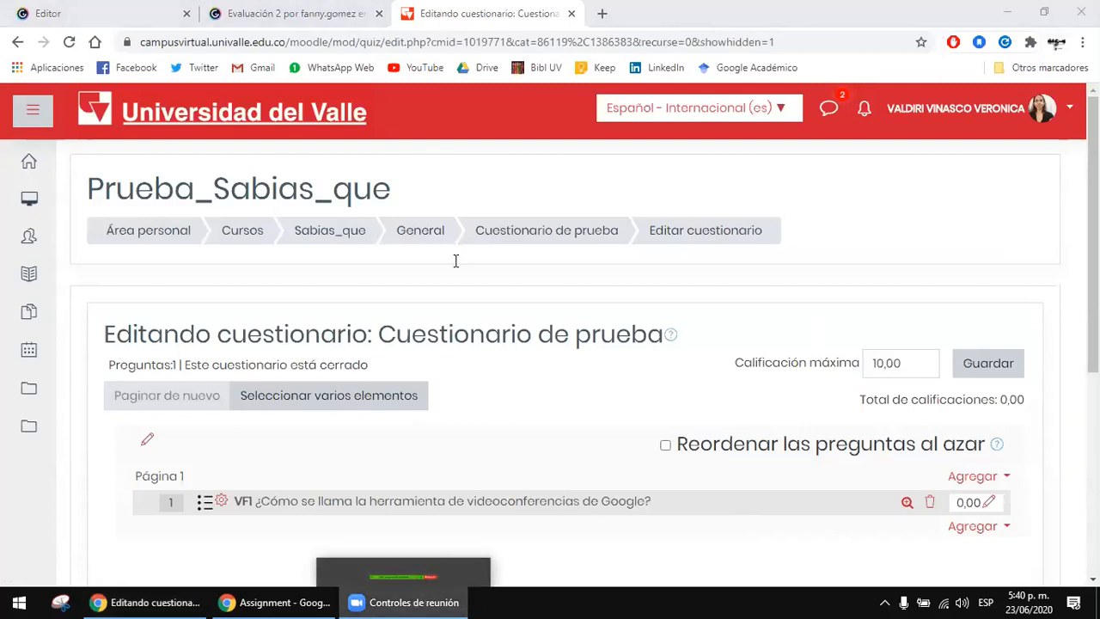
click(651, 400)
Step: Reopen question VF1 for editing, clear its default mark and try to save the question
scroll(651, 400, down, 1)
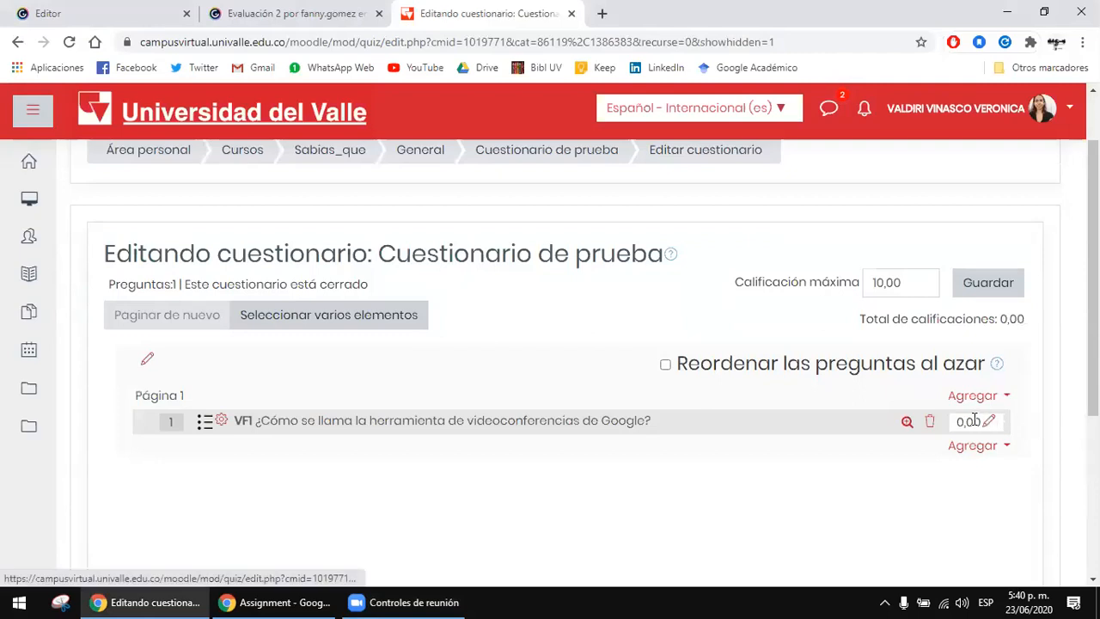
click(222, 420)
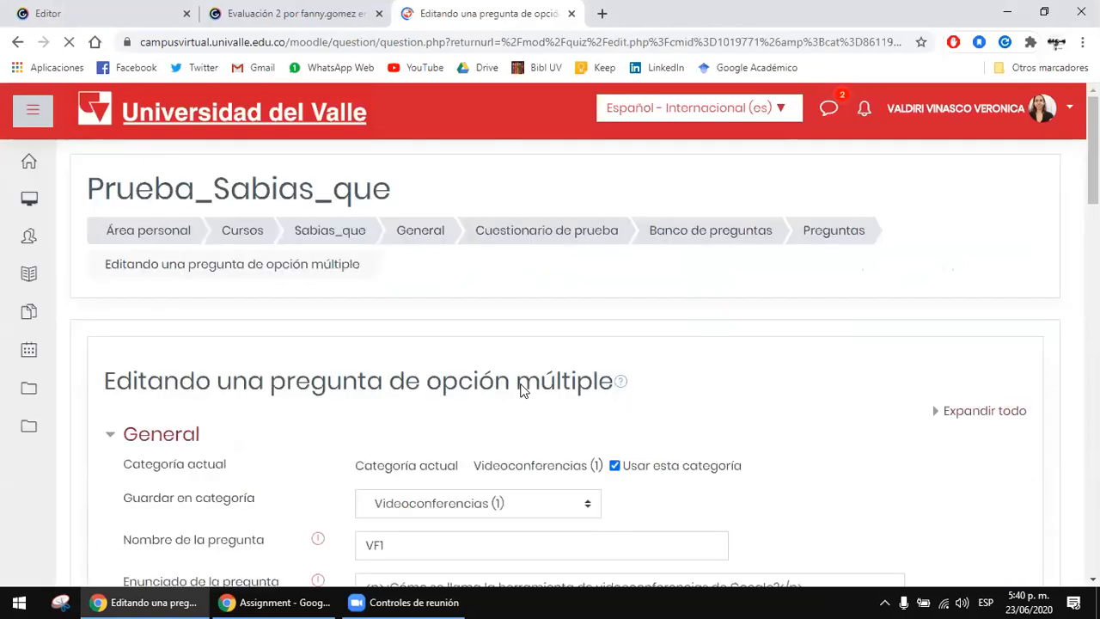
scroll(520, 387, down, 3)
scroll(424, 410, down, 4)
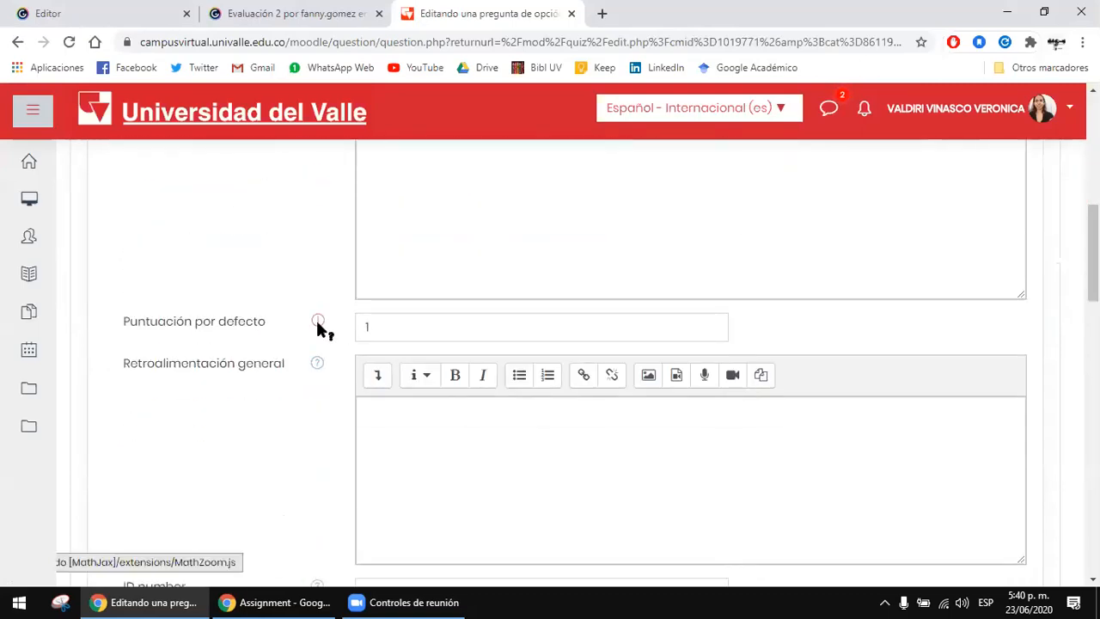
double_click(403, 328)
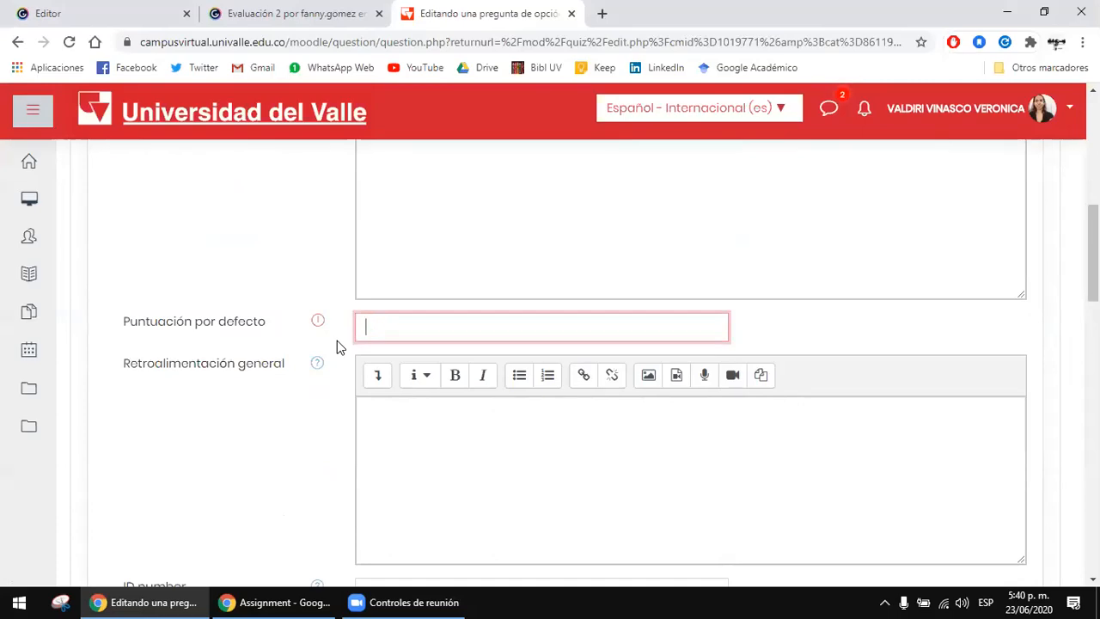
scroll(337, 341, down, 9)
scroll(342, 351, down, 10)
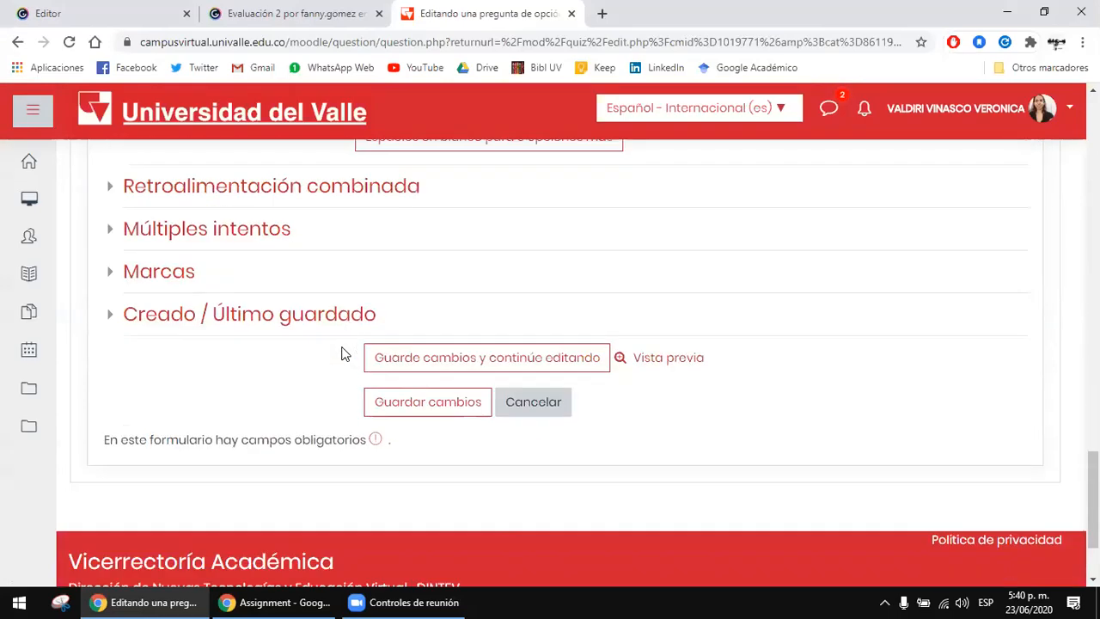
click(442, 403)
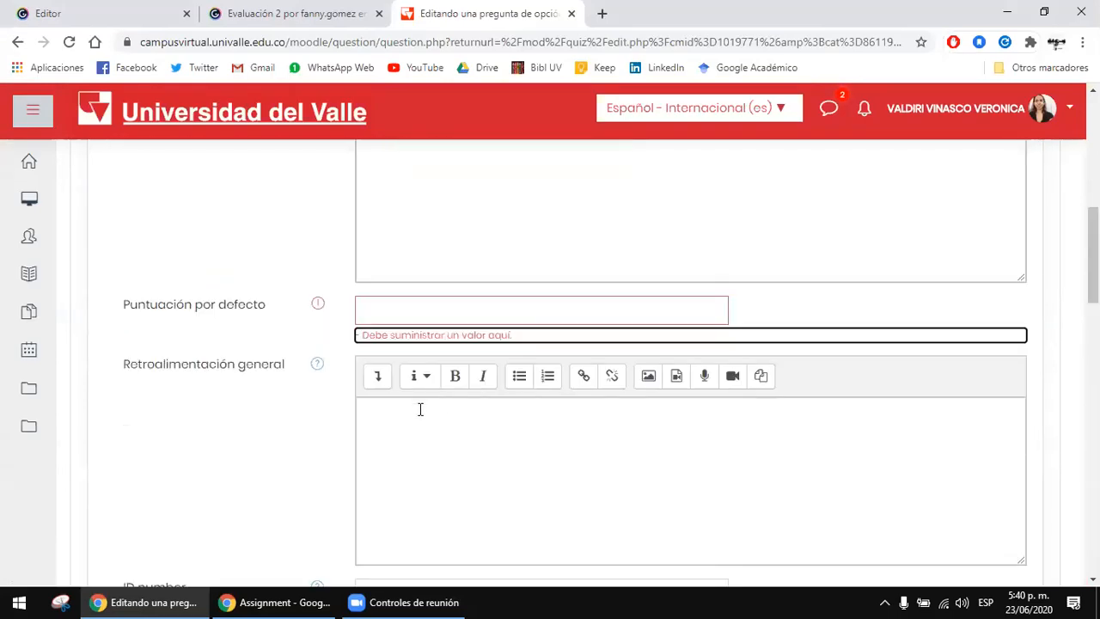
Step: Set the default mark of question VF1 to 1 and save the question
click(410, 319)
text(1)
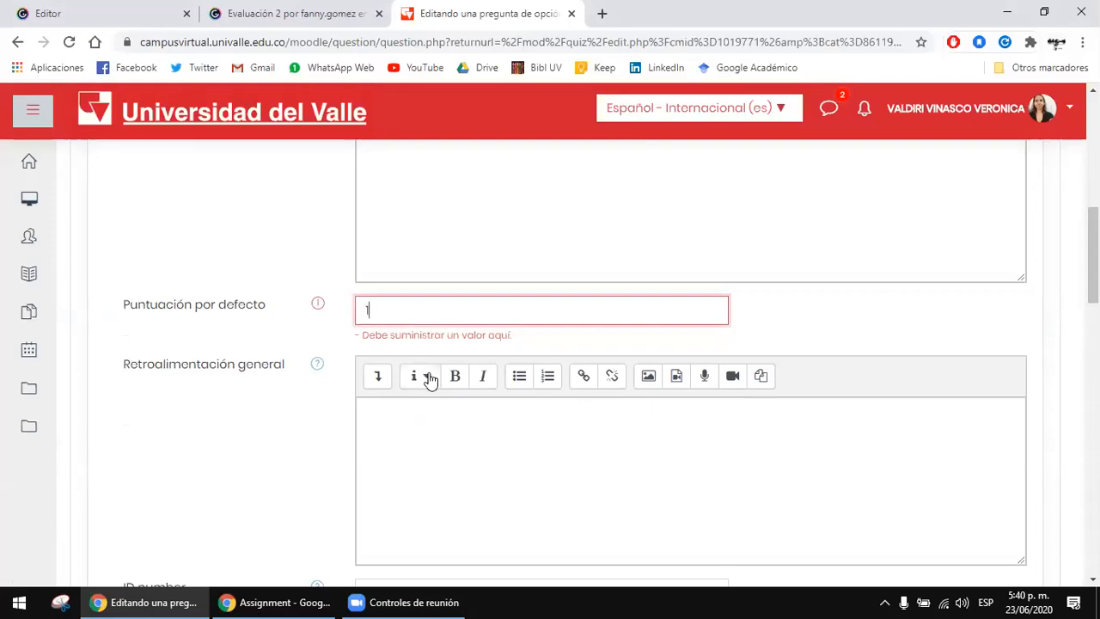
scroll(421, 379, down, 15)
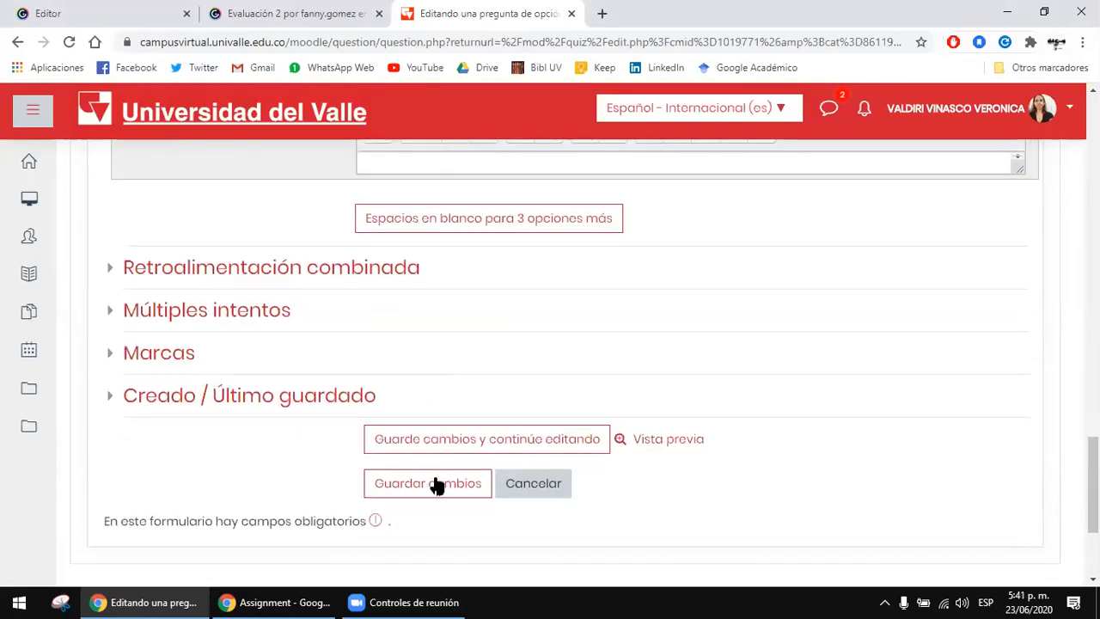
click(436, 486)
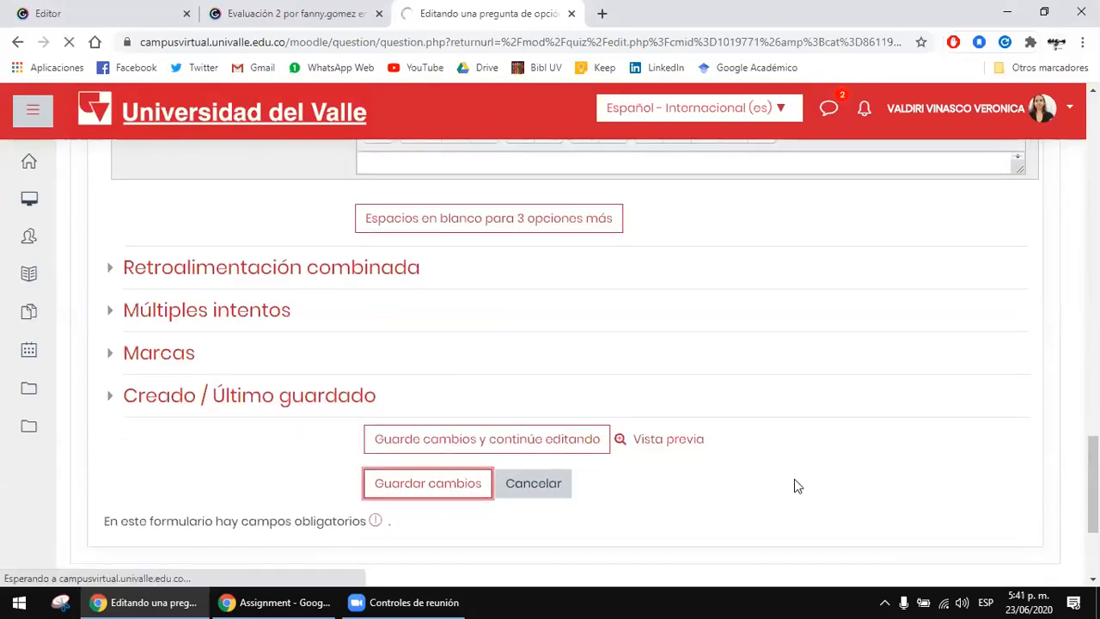
Step: View the question types available for adding a new question to the quiz, and close the list without choosing one
scroll(719, 449, down, 1)
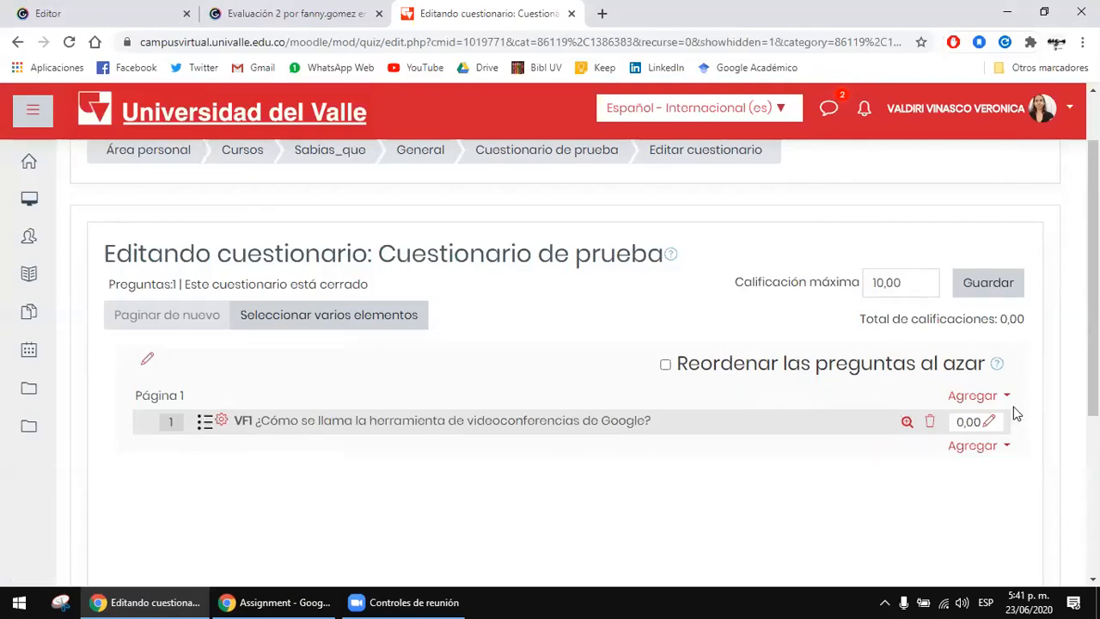
click(987, 451)
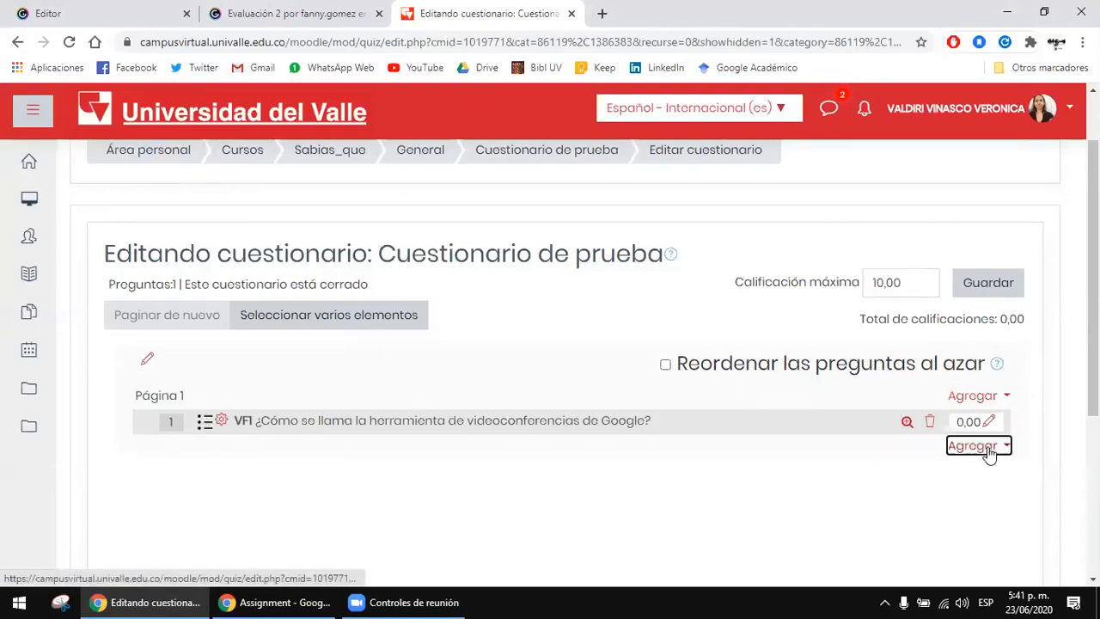
click(1036, 459)
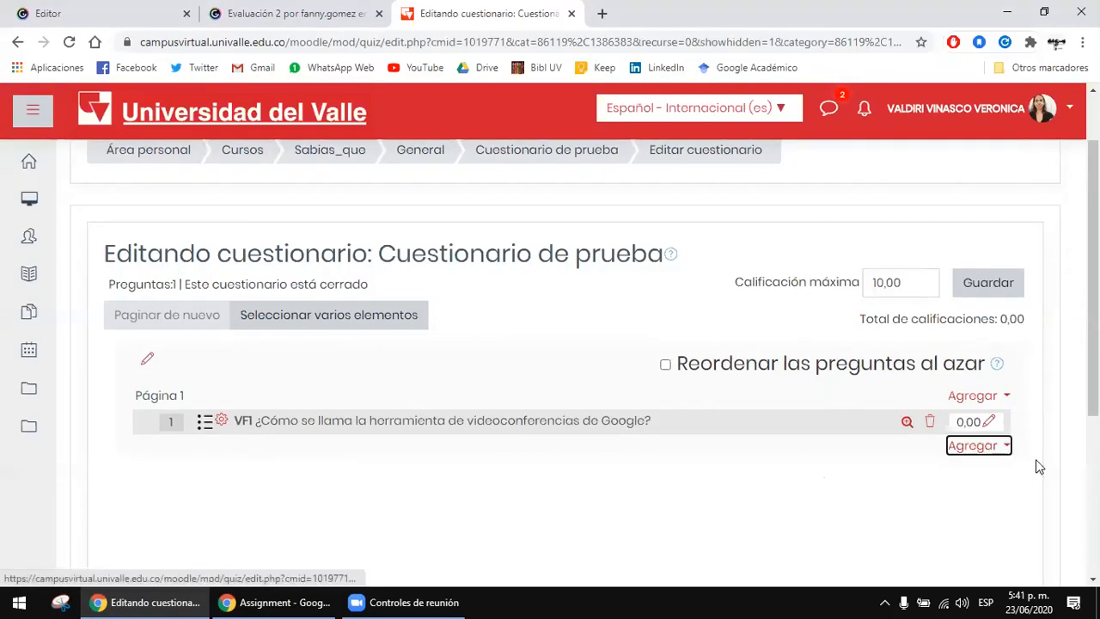
click(993, 454)
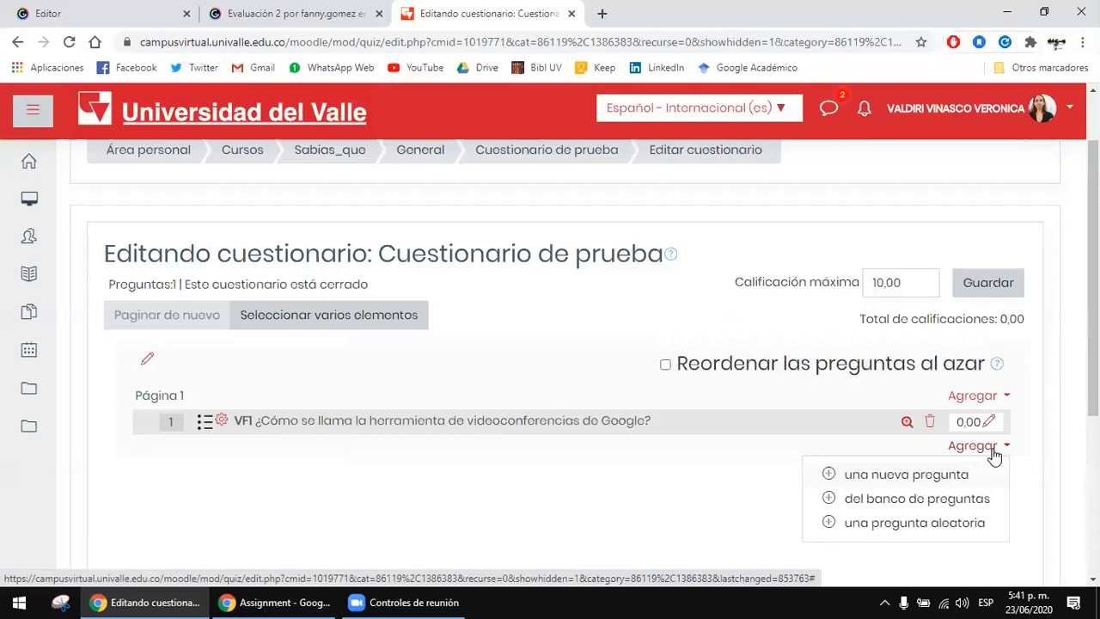
click(901, 476)
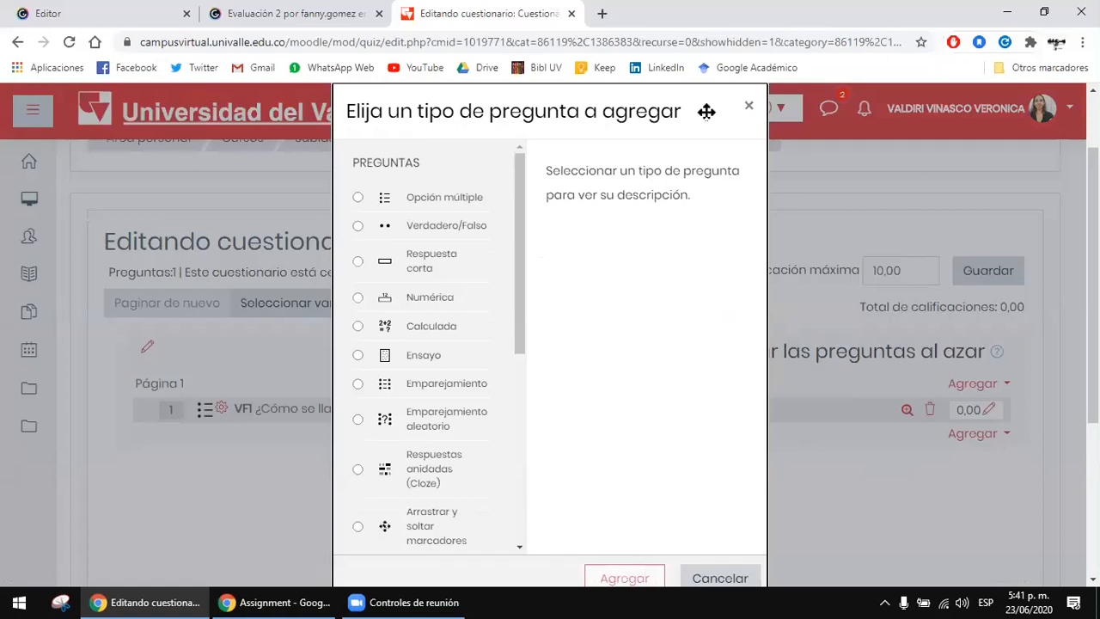
key(Escape)
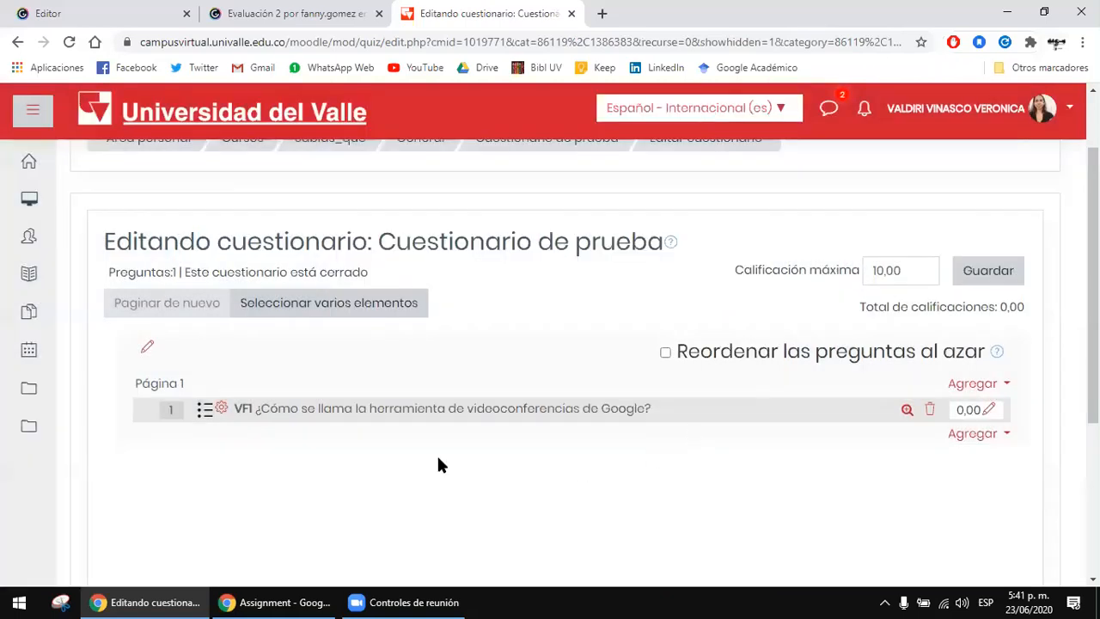
Step: Start adding a random question at the end of the quiz, using Prueba 1 as its existing category
click(1002, 440)
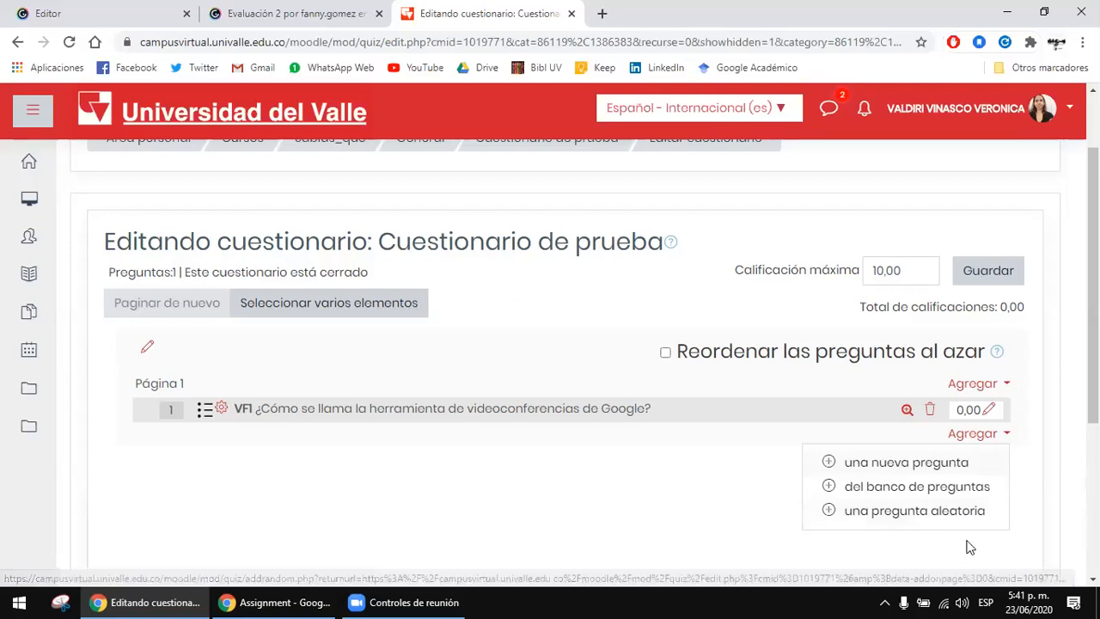
click(951, 515)
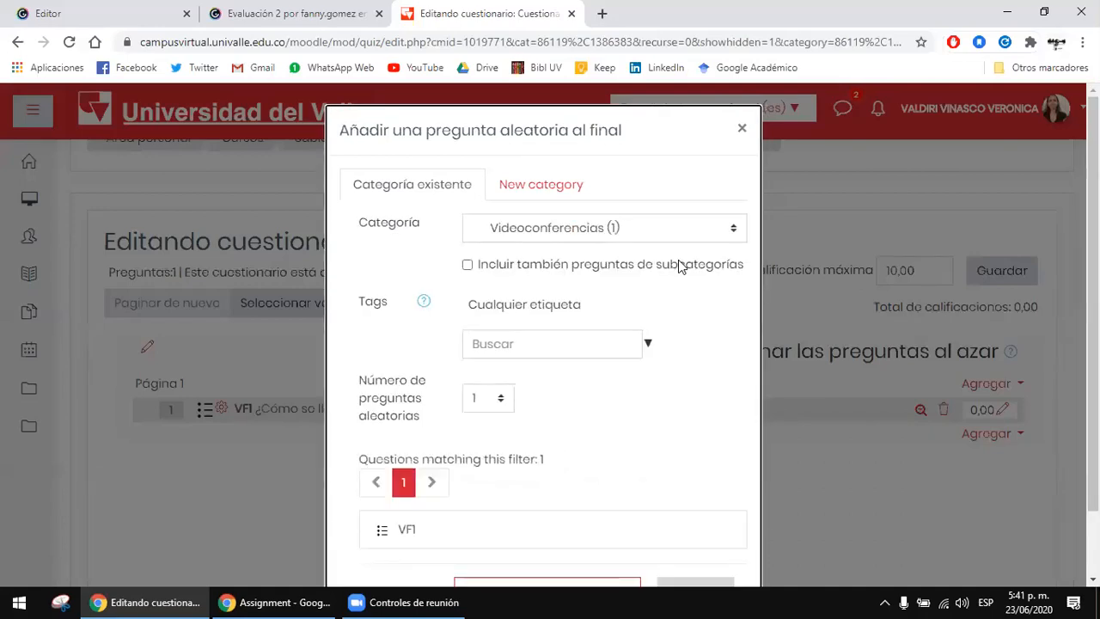
scroll(699, 307, down, 1)
scroll(666, 229, up, 1)
click(679, 232)
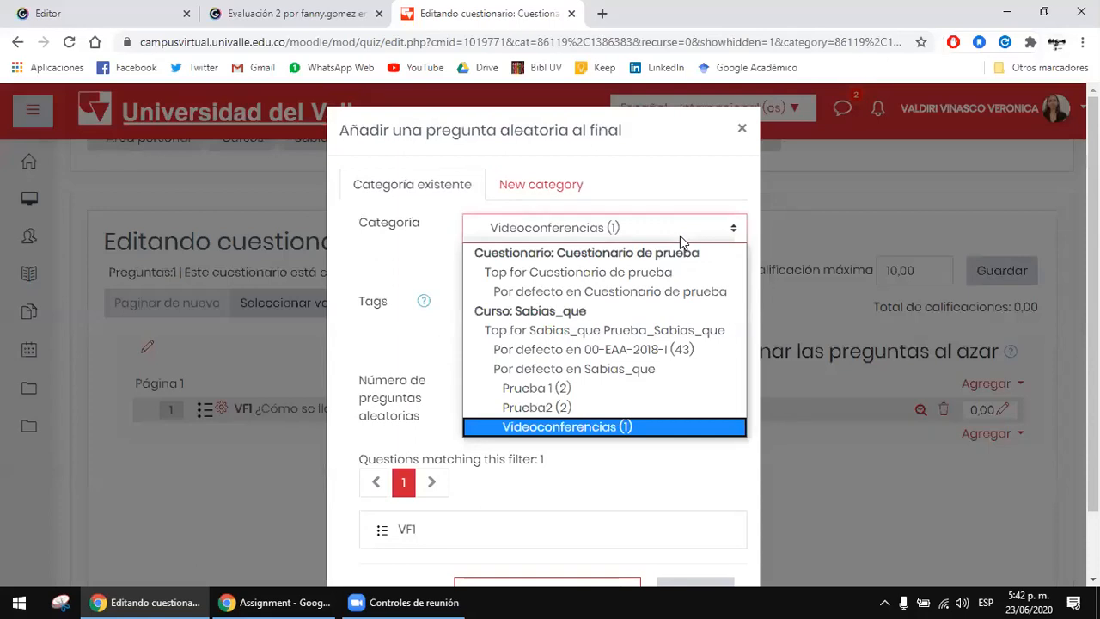
click(584, 388)
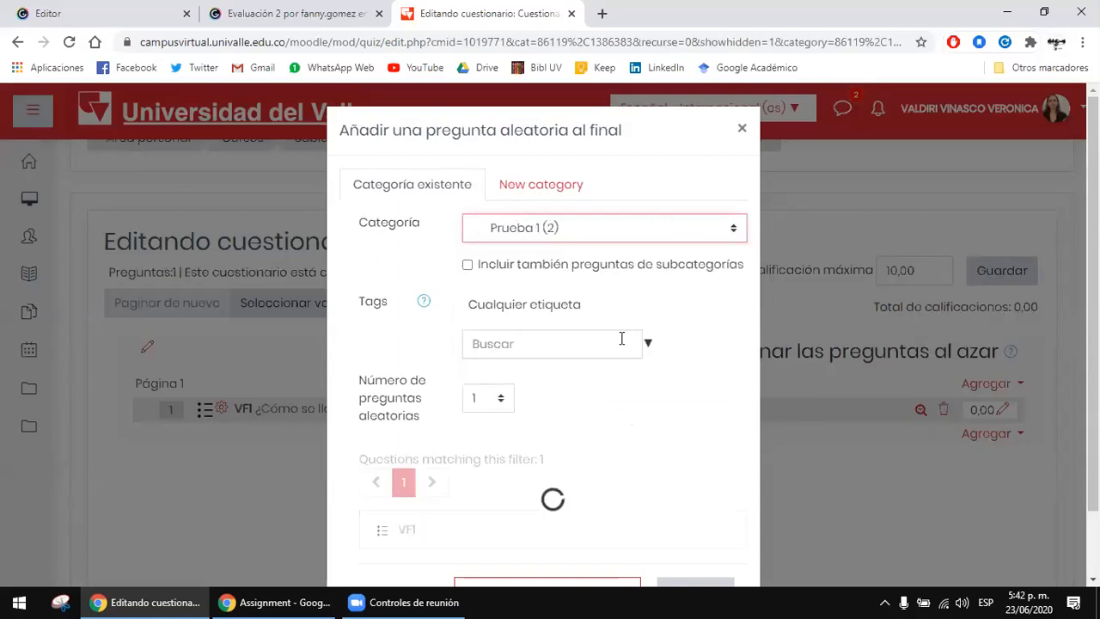
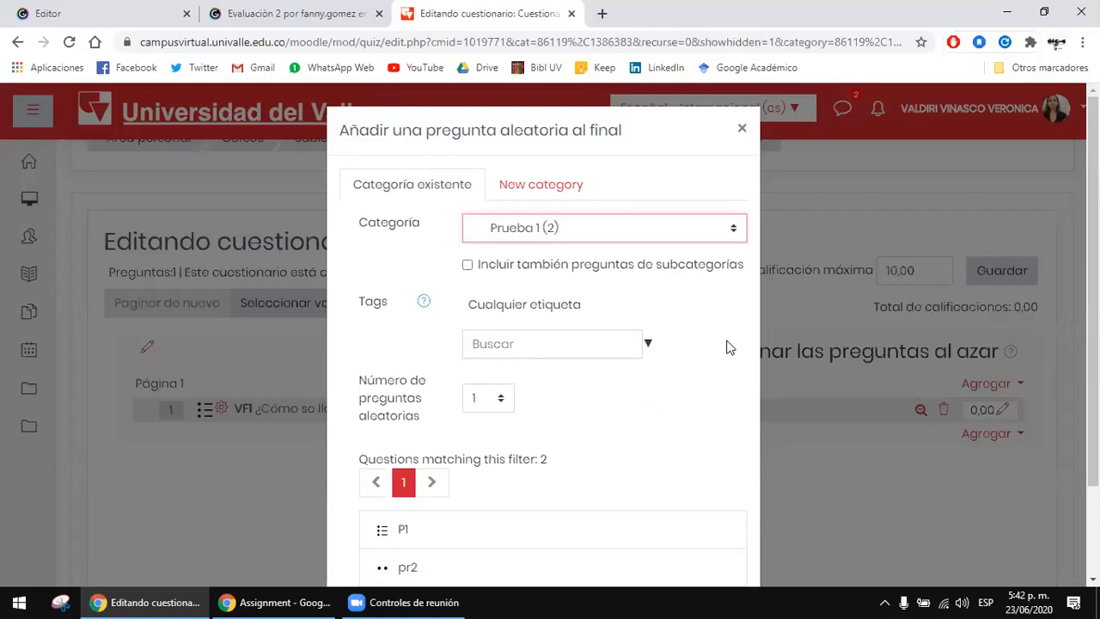
Step: Check the category choices, the number-of-questions choices and the questions matching the Prueba 1 category for the random question
click(556, 232)
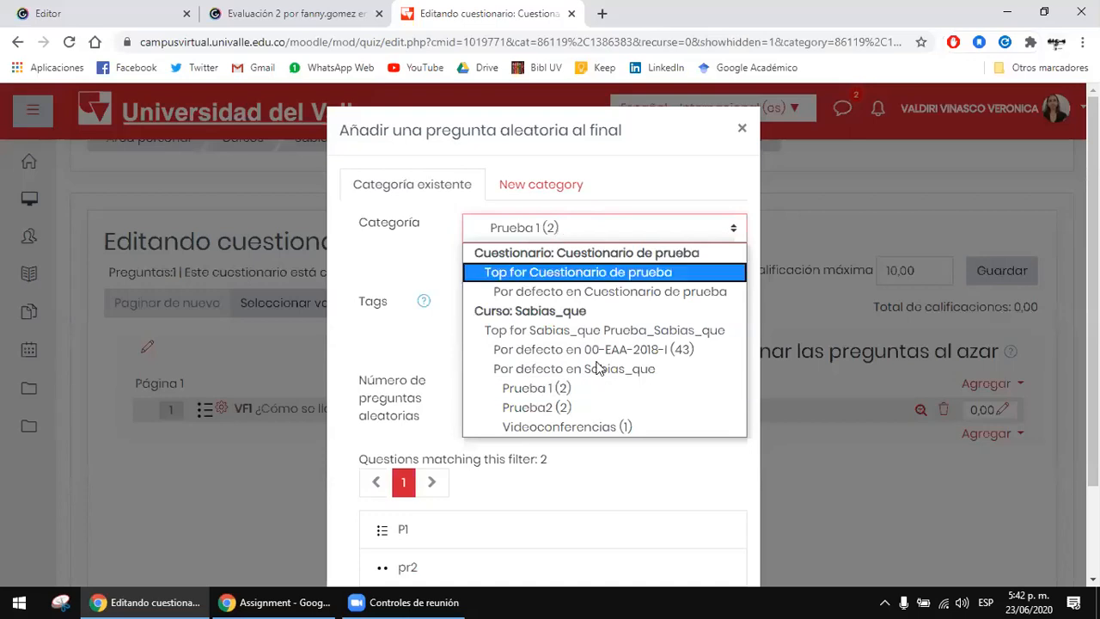
click(576, 389)
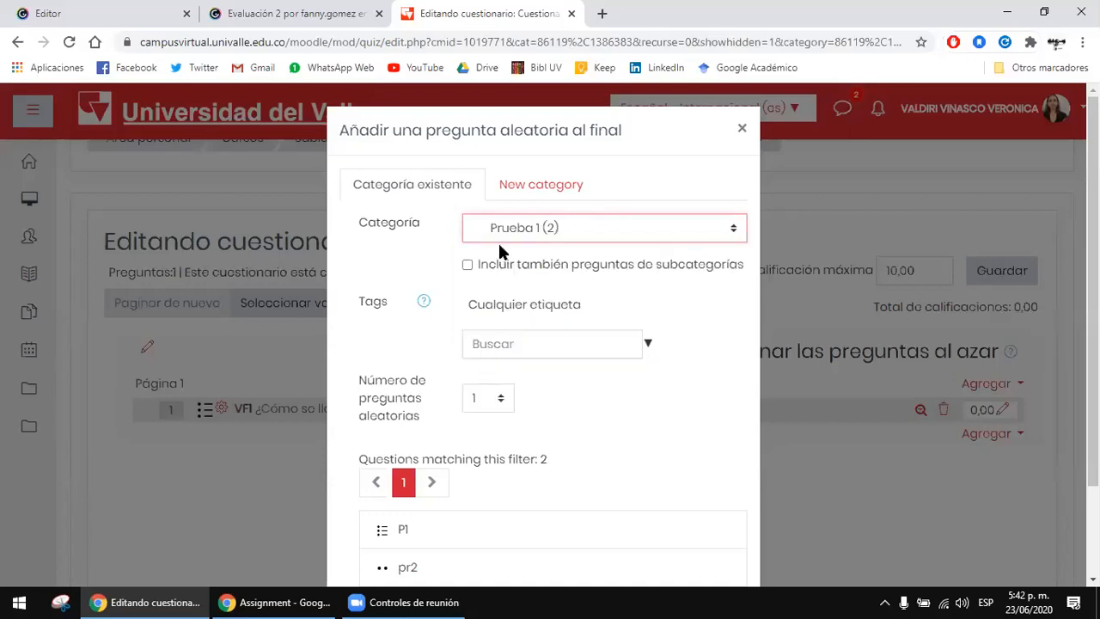
click(498, 238)
click(533, 389)
scroll(530, 392, down, 1)
click(489, 320)
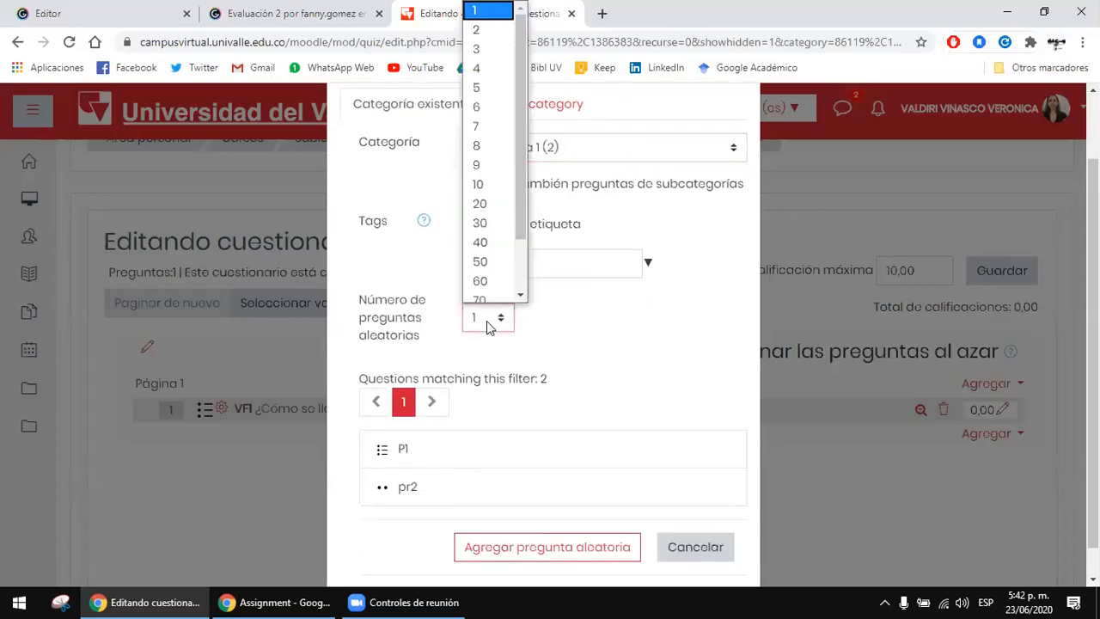
click(577, 328)
scroll(577, 327, up, 1)
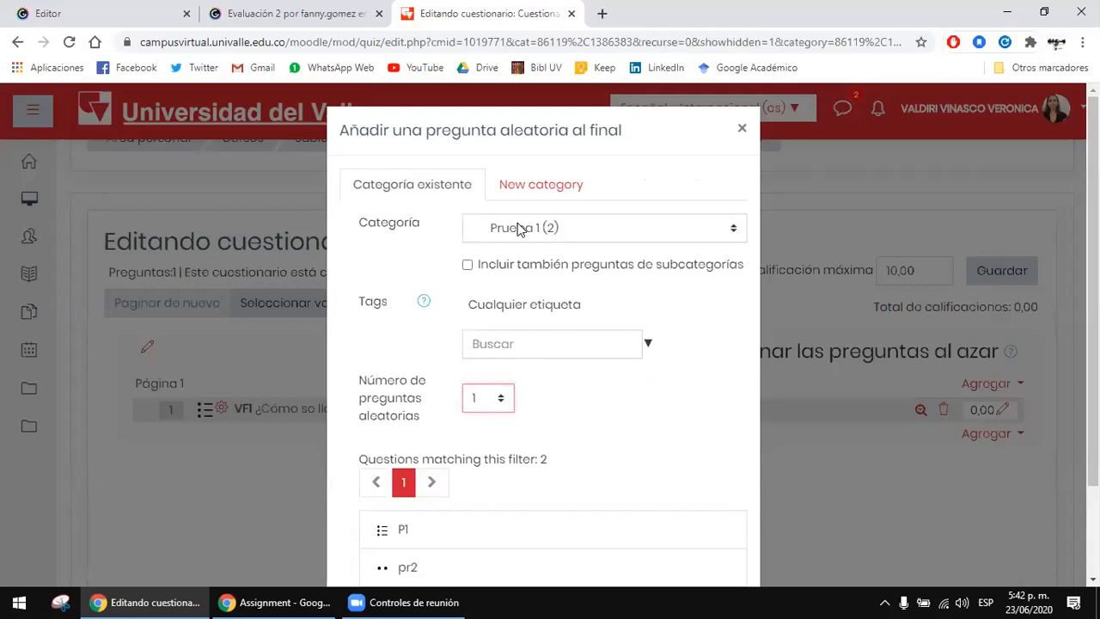
scroll(552, 387, down, 1)
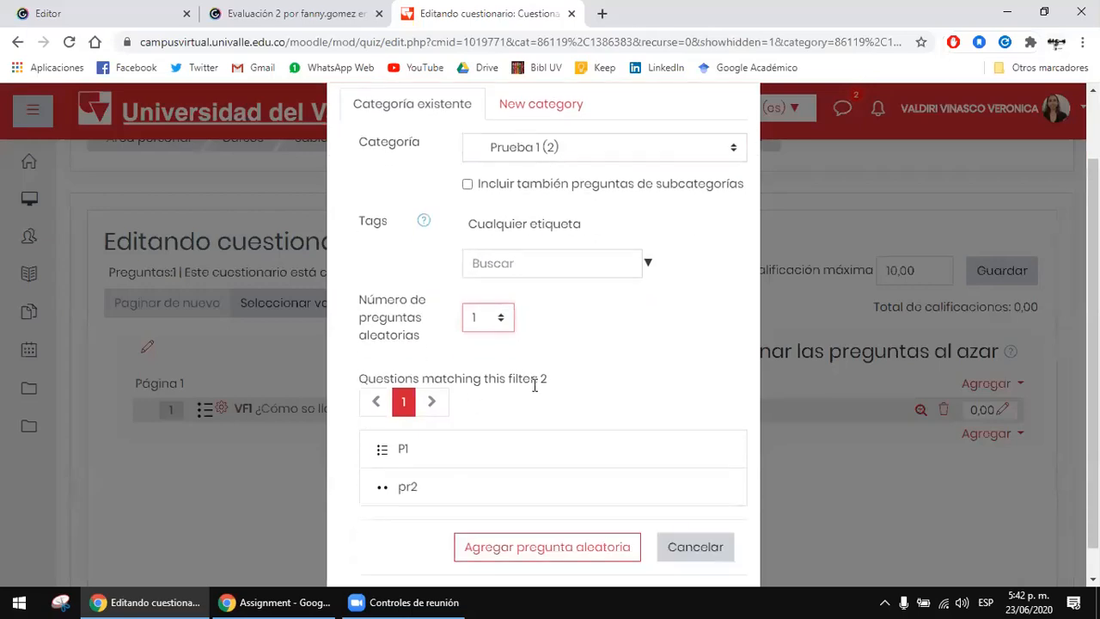
click(408, 447)
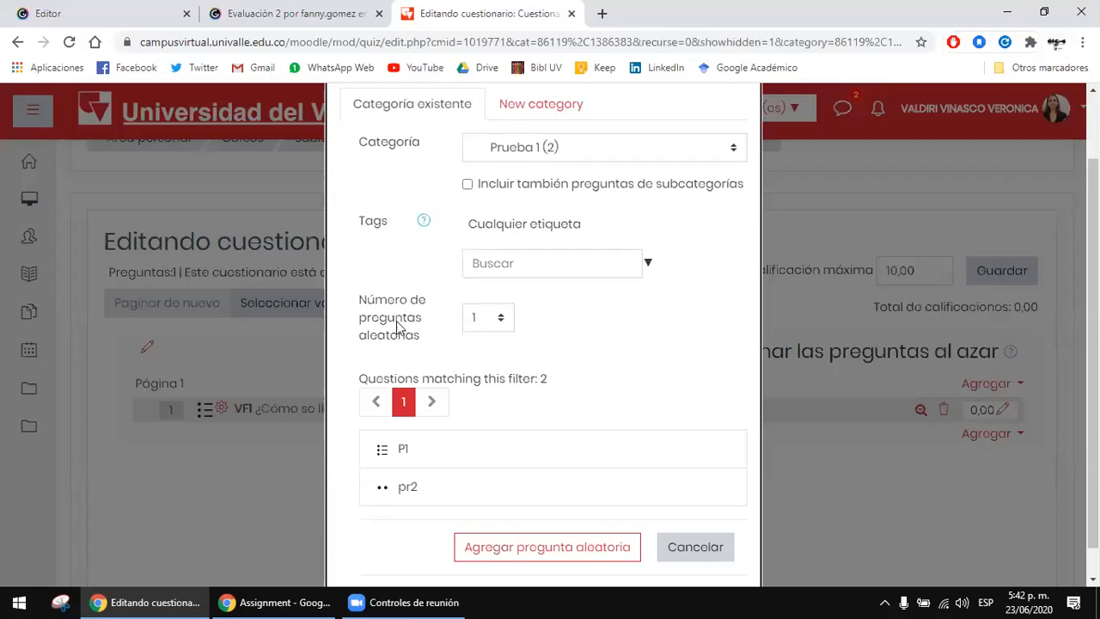
Step: Set the number of random questions to 1 and add the random question from Prueba 1 to the quiz
click(484, 319)
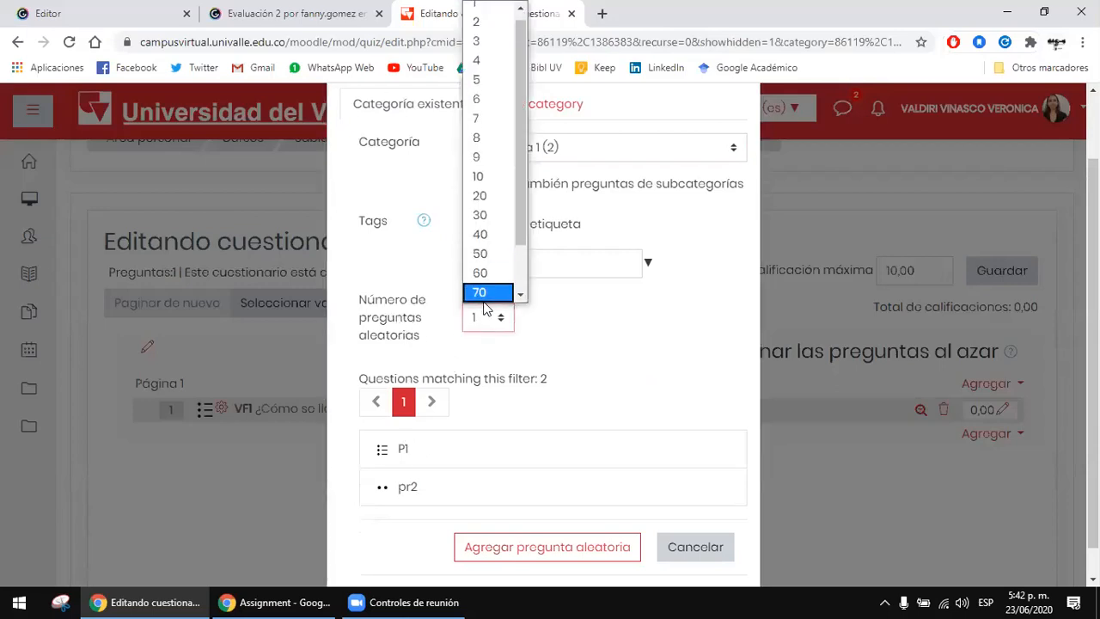
scroll(562, 346, up, 1)
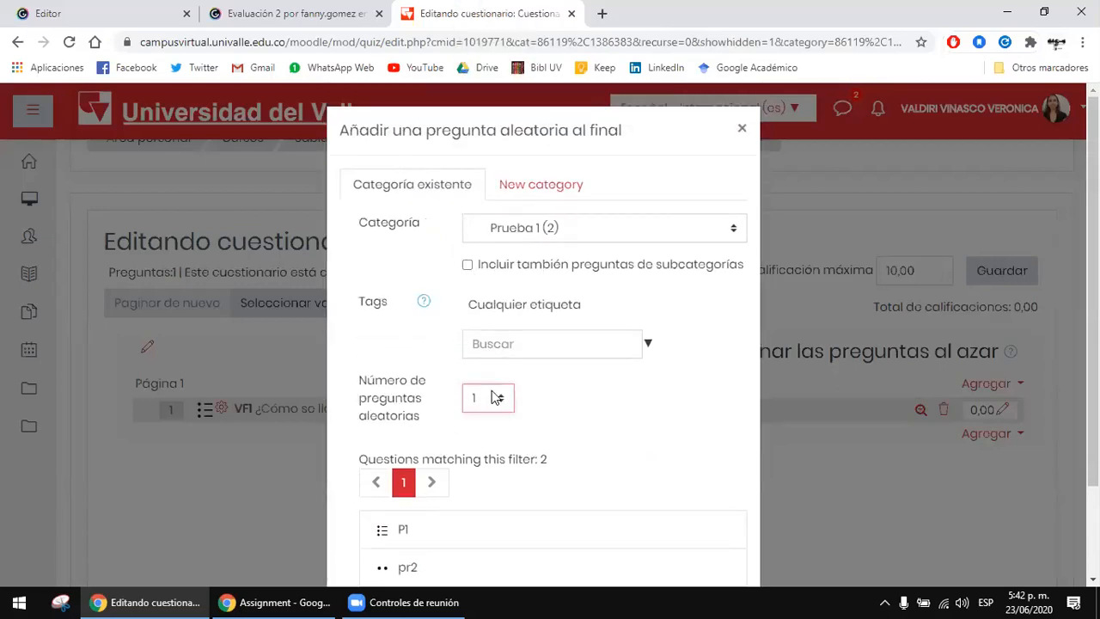
click(497, 393)
click(456, 155)
click(499, 399)
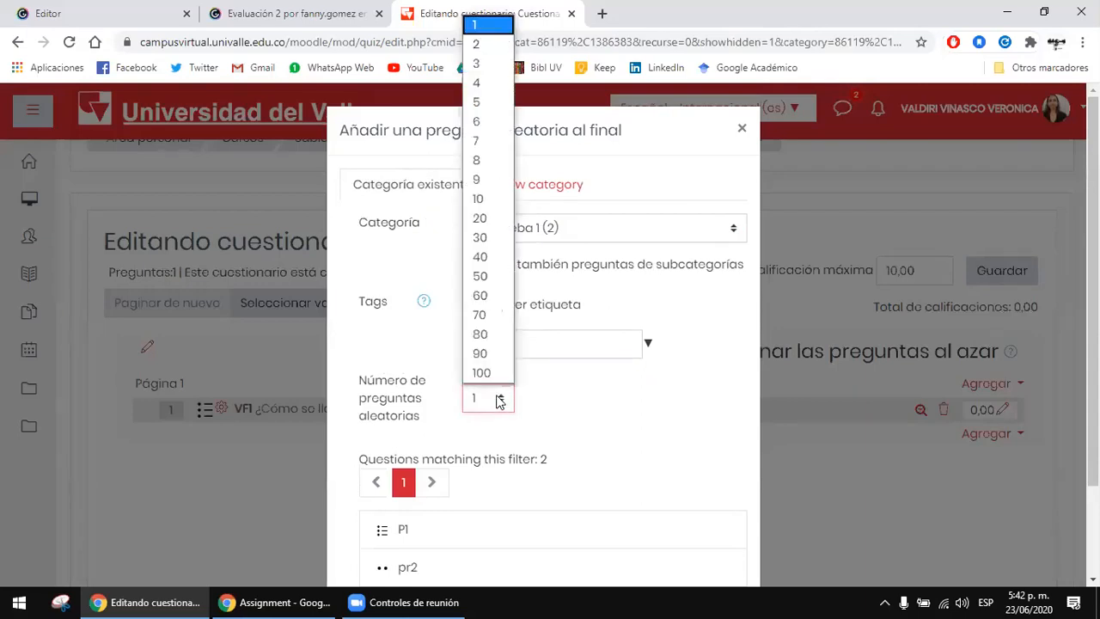
click(501, 26)
scroll(630, 394, down, 2)
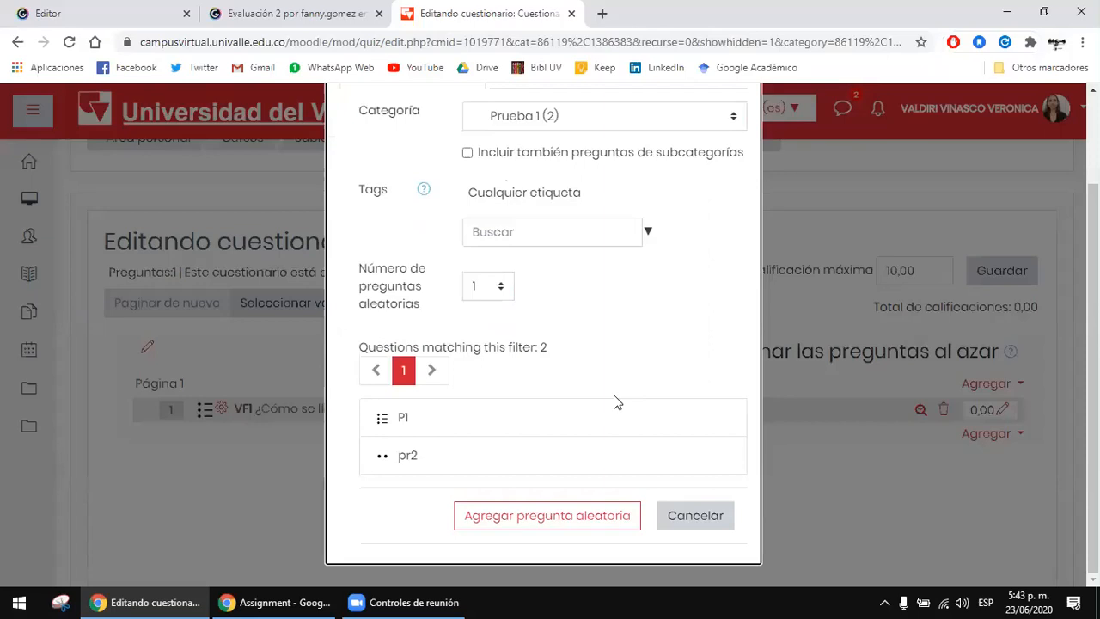
click(568, 521)
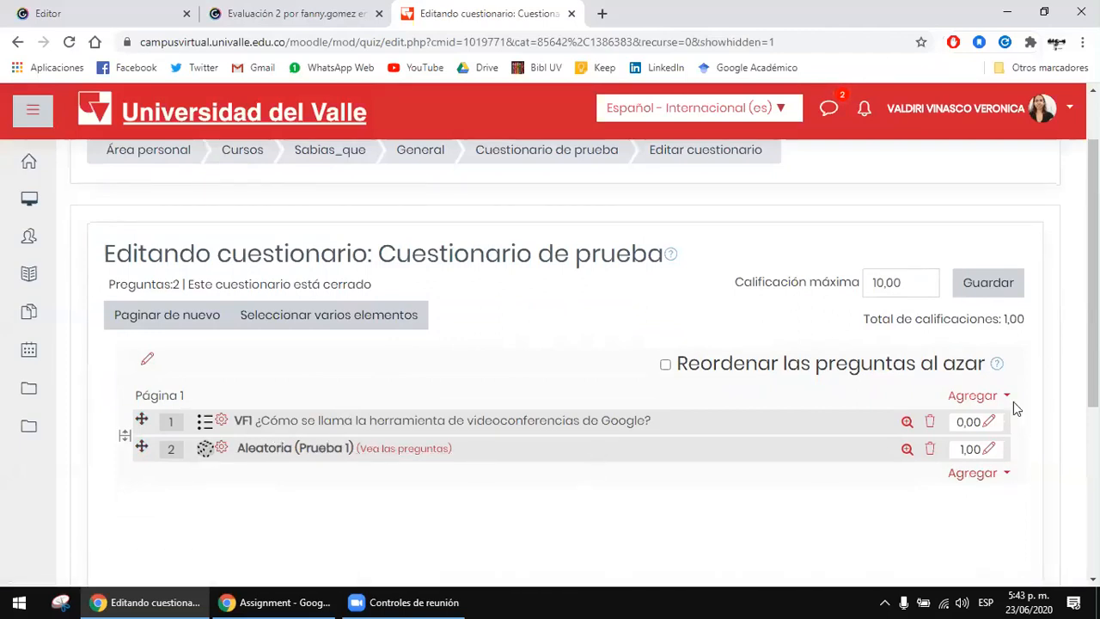
Step: Add one random question from the Prueba2 category at the end of the quiz
click(988, 474)
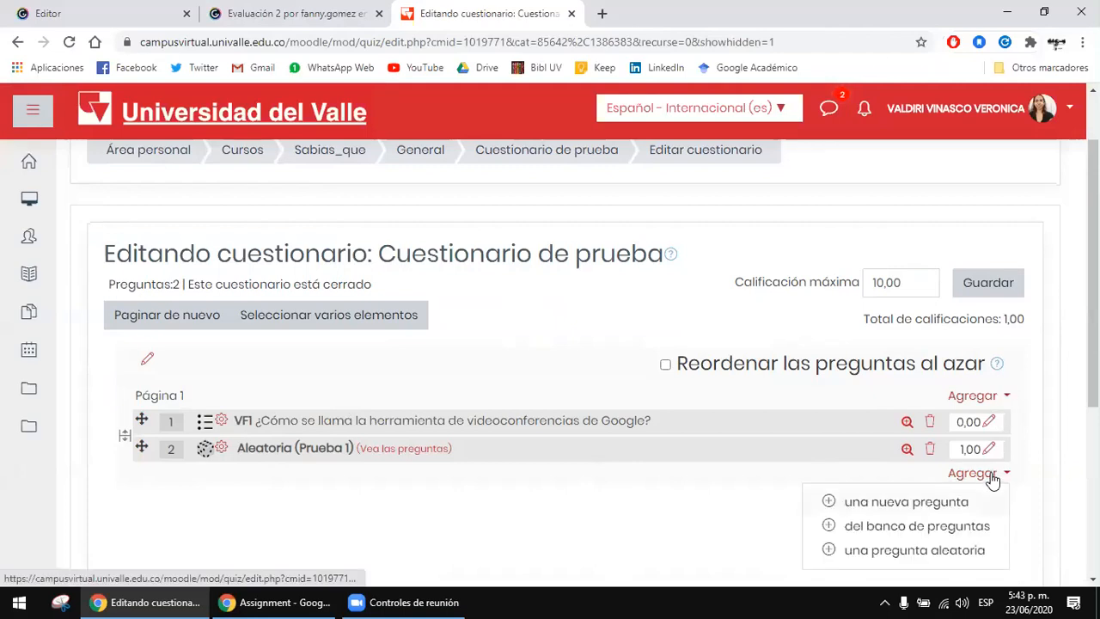
click(955, 555)
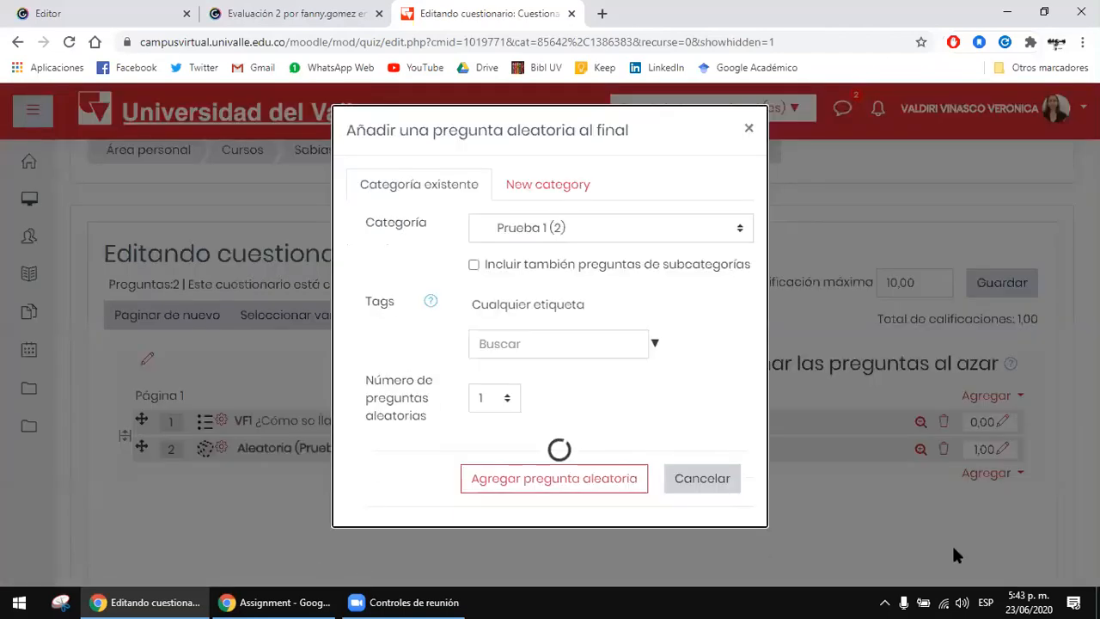
click(535, 232)
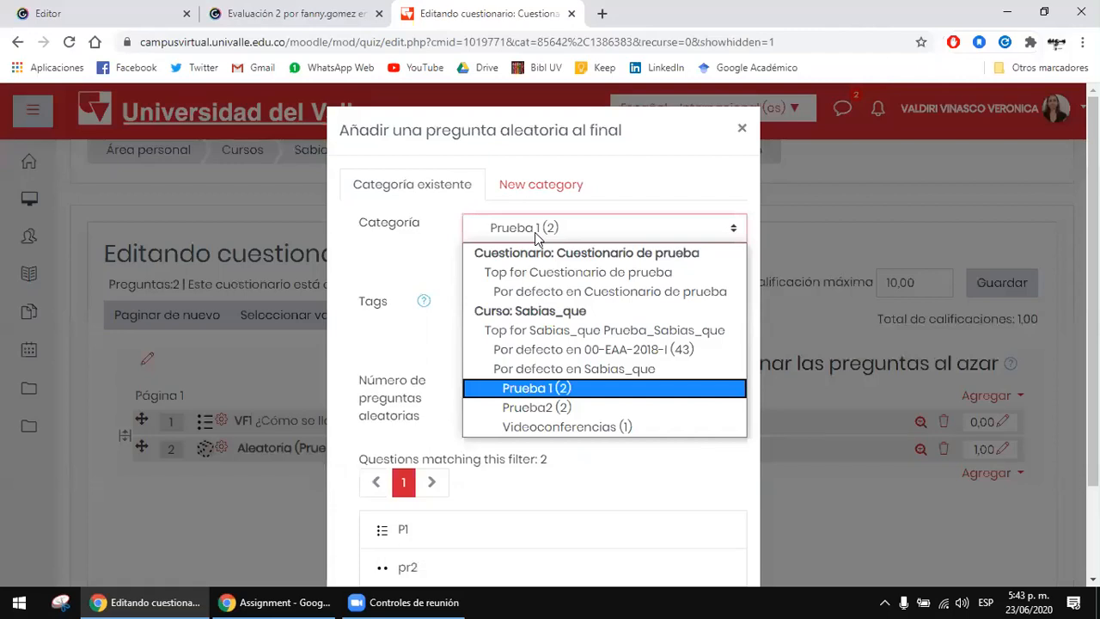
click(588, 407)
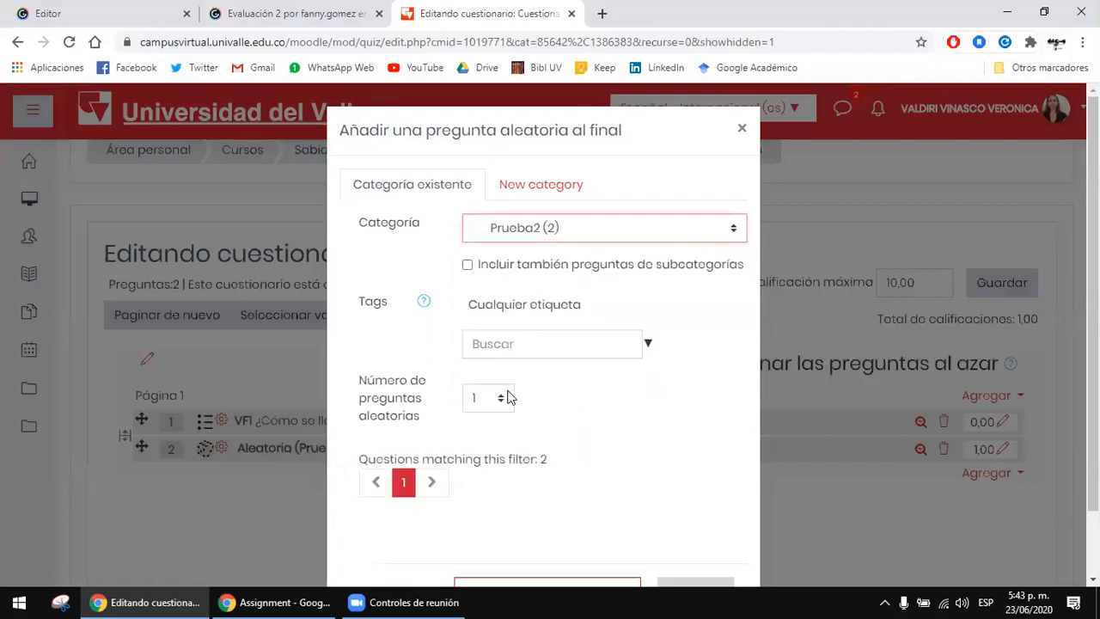
scroll(502, 398, down, 1)
click(476, 316)
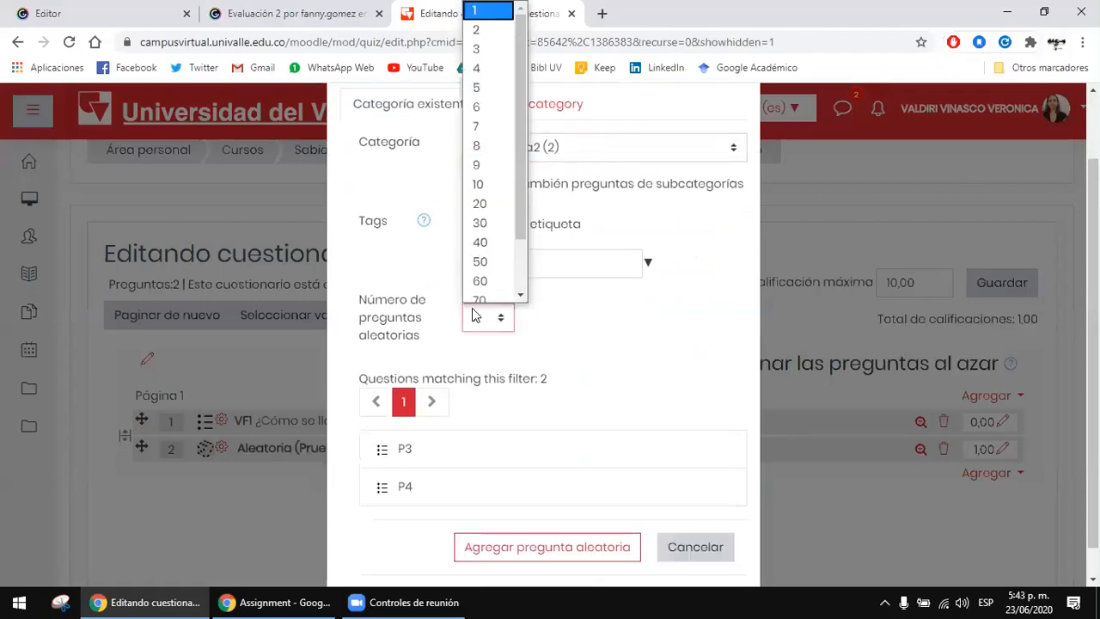
click(475, 317)
click(530, 558)
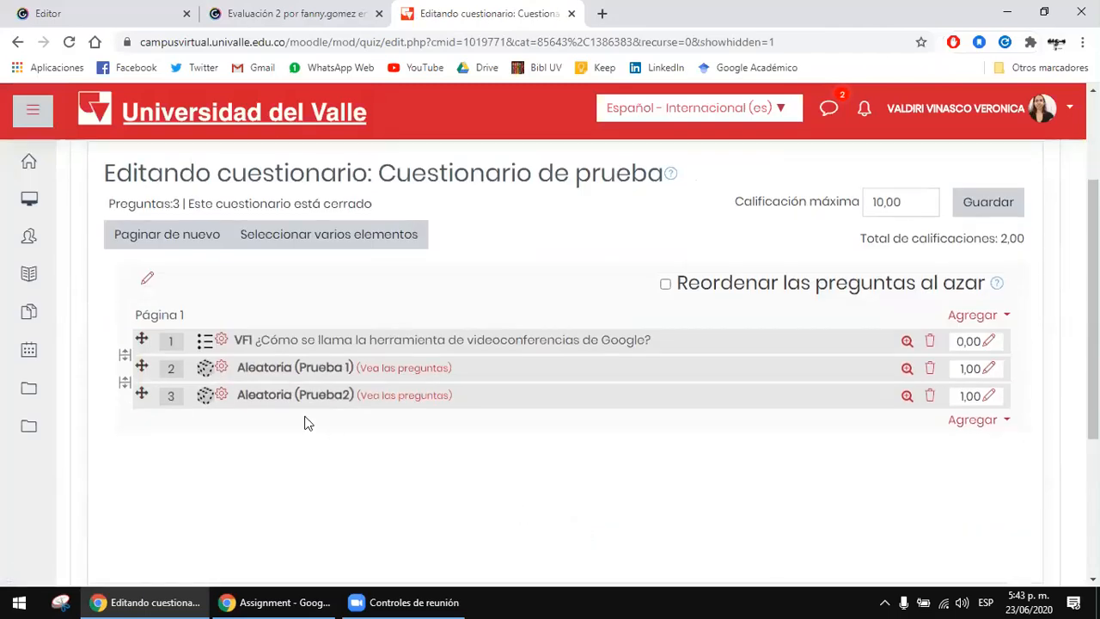
Step: Set the mark of question VF1 in the quiz's question list to 1
scroll(535, 438, up, 1)
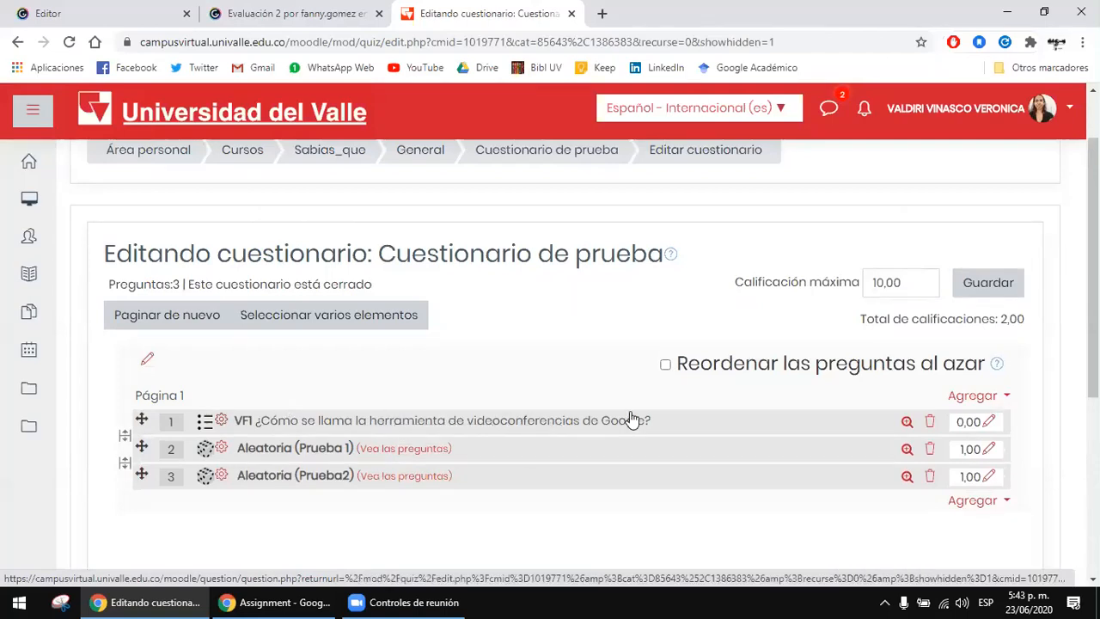
scroll(639, 421, down, 1)
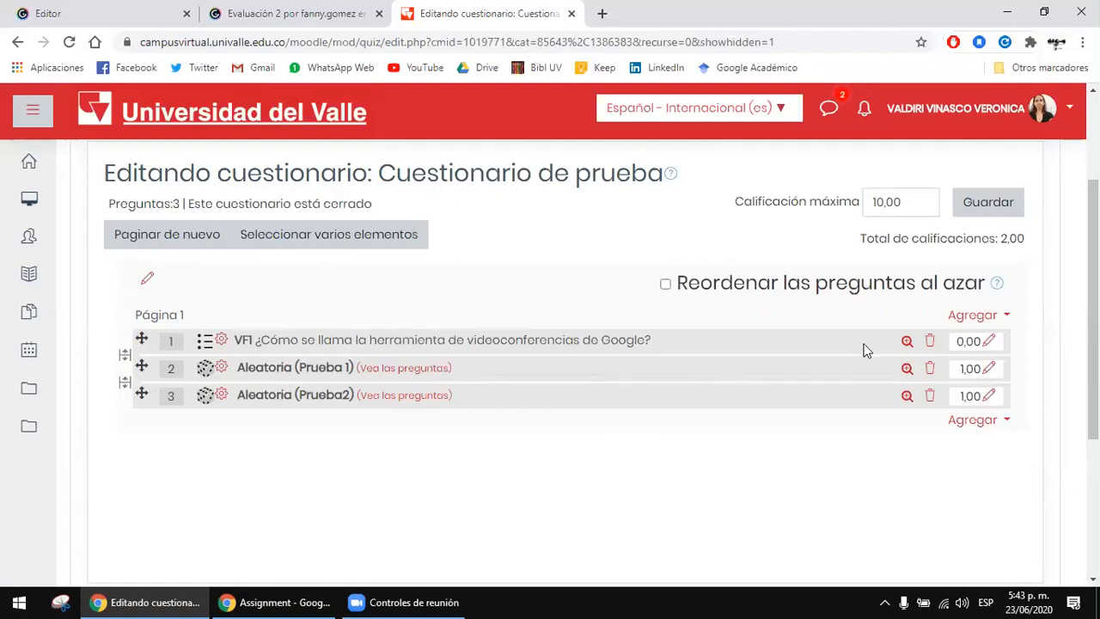
click(989, 342)
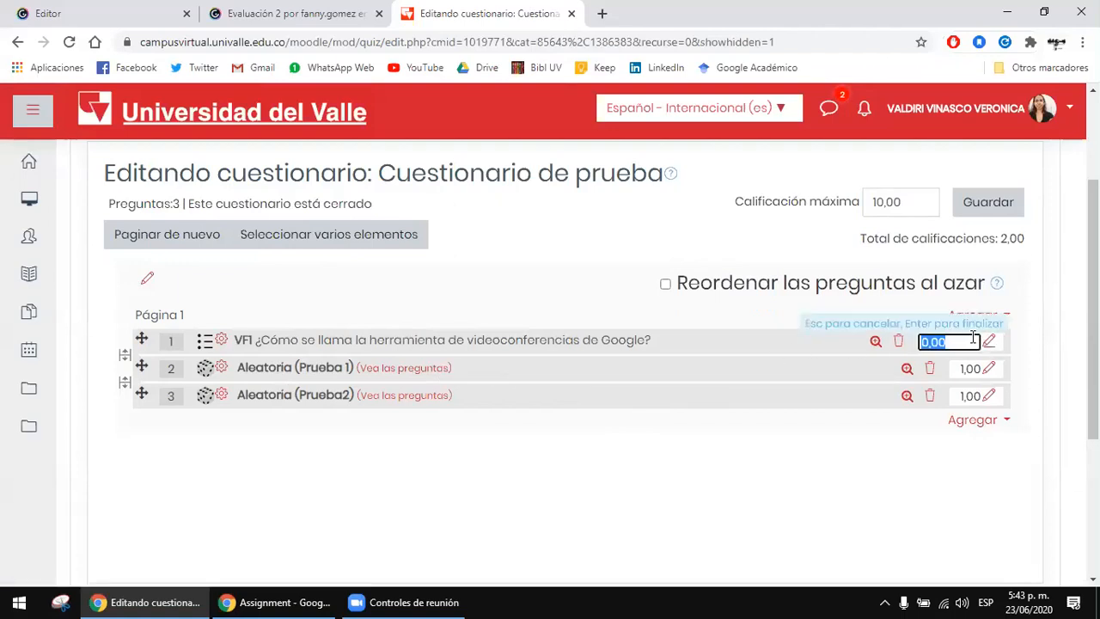
click(901, 449)
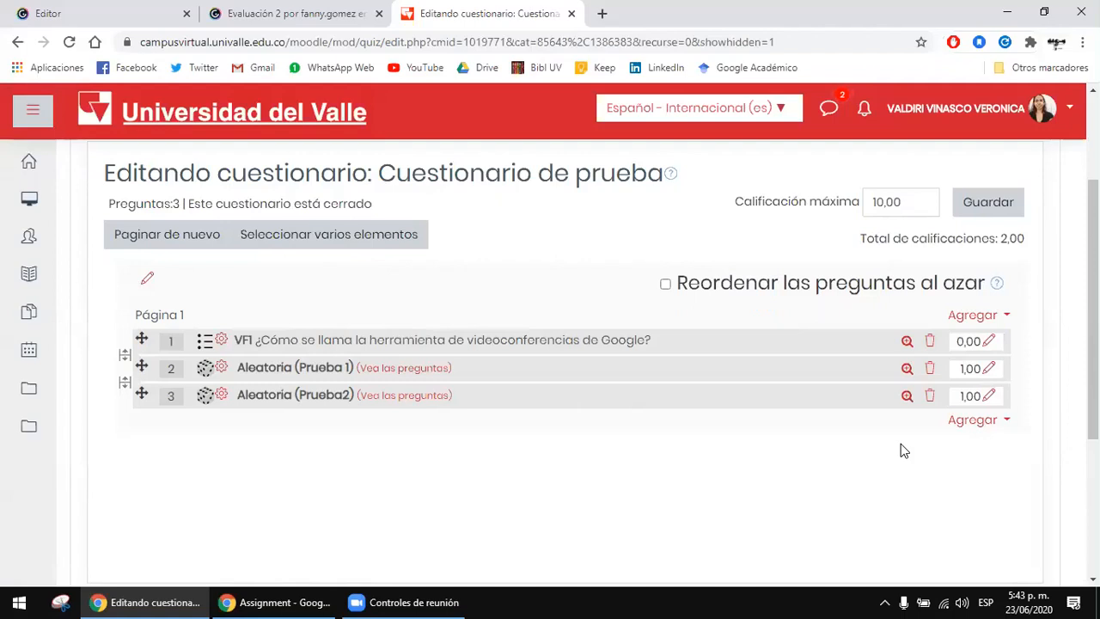
click(987, 343)
text(1)
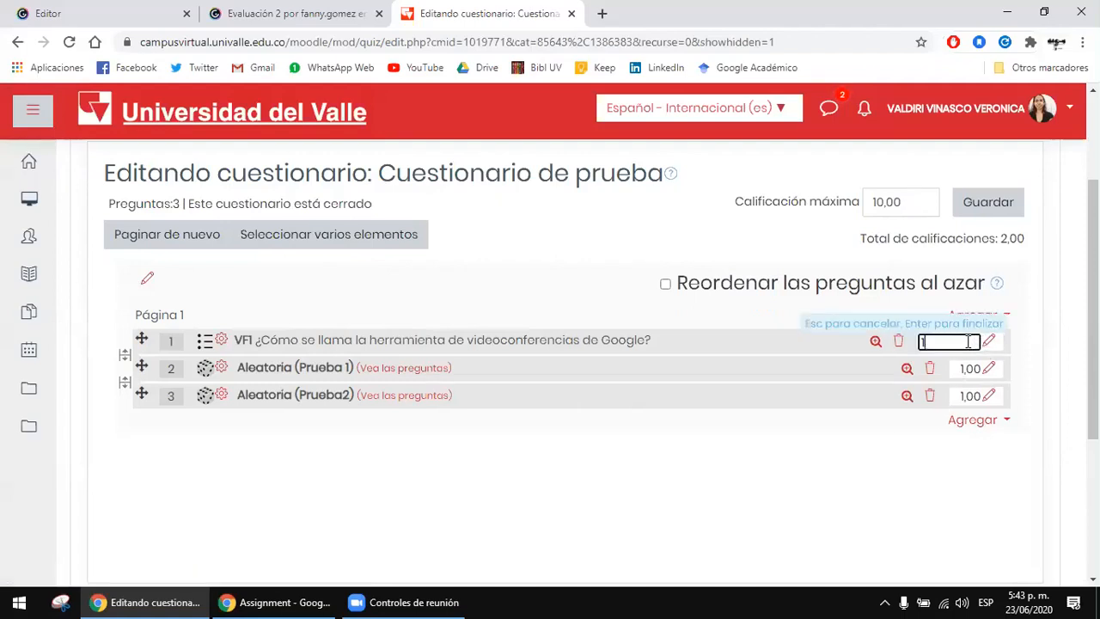
key(Return)
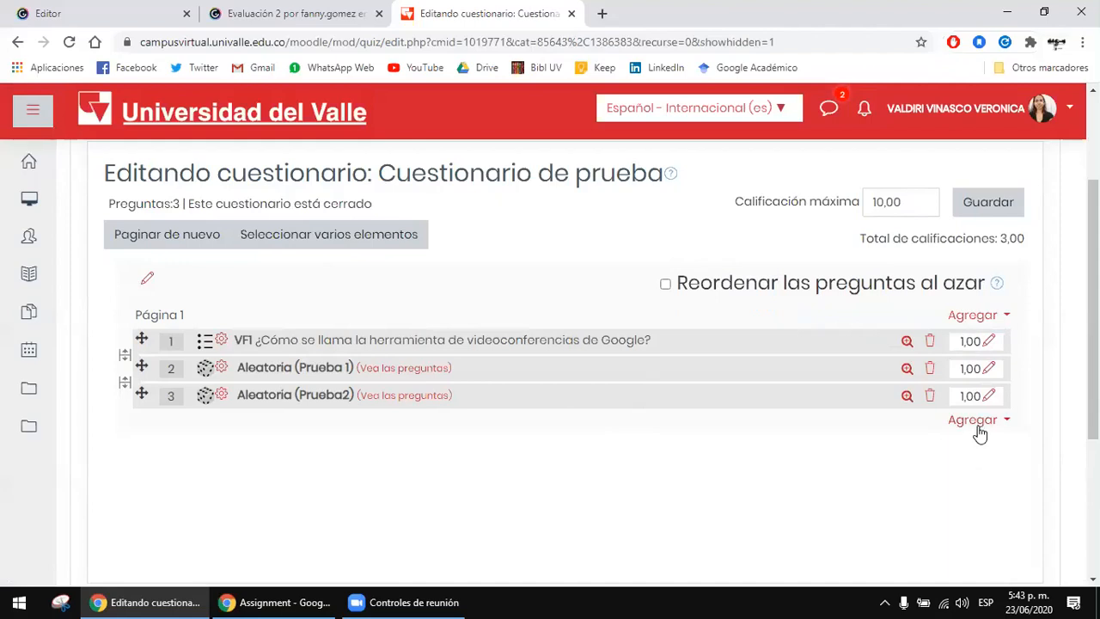
Step: View the form for adding a new Verdadero/Falso question and leave it without saving
click(980, 430)
click(963, 448)
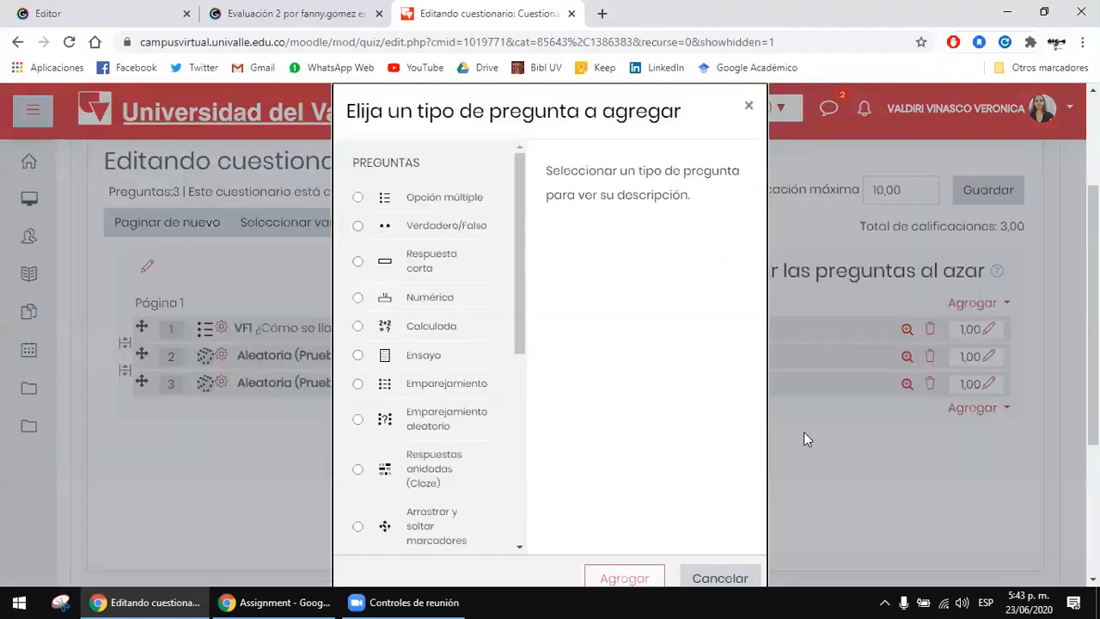
click(400, 223)
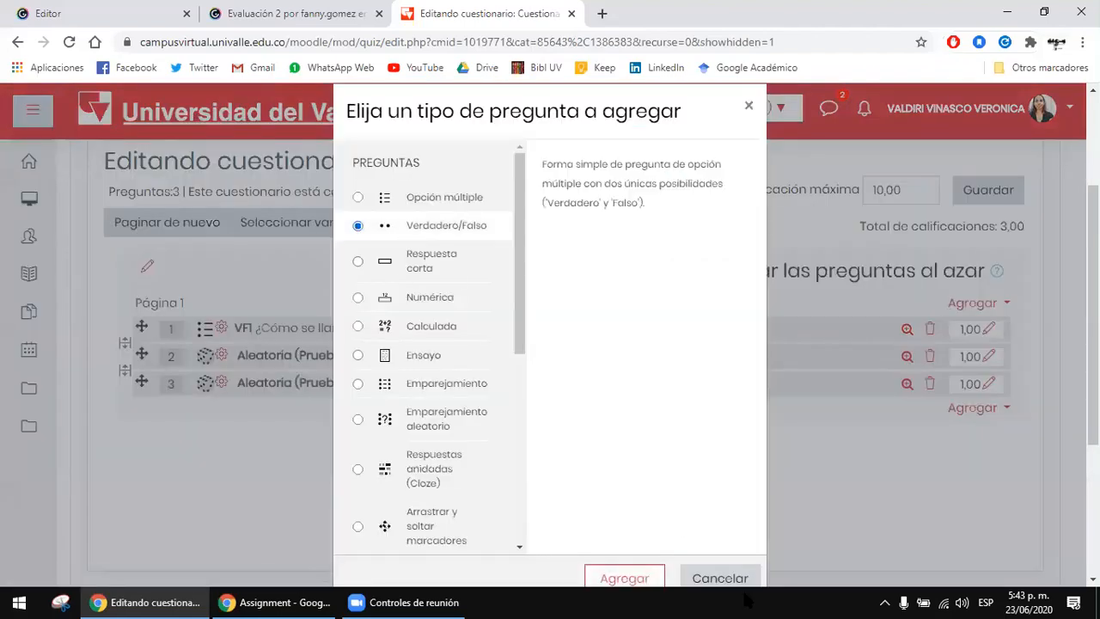
click(623, 578)
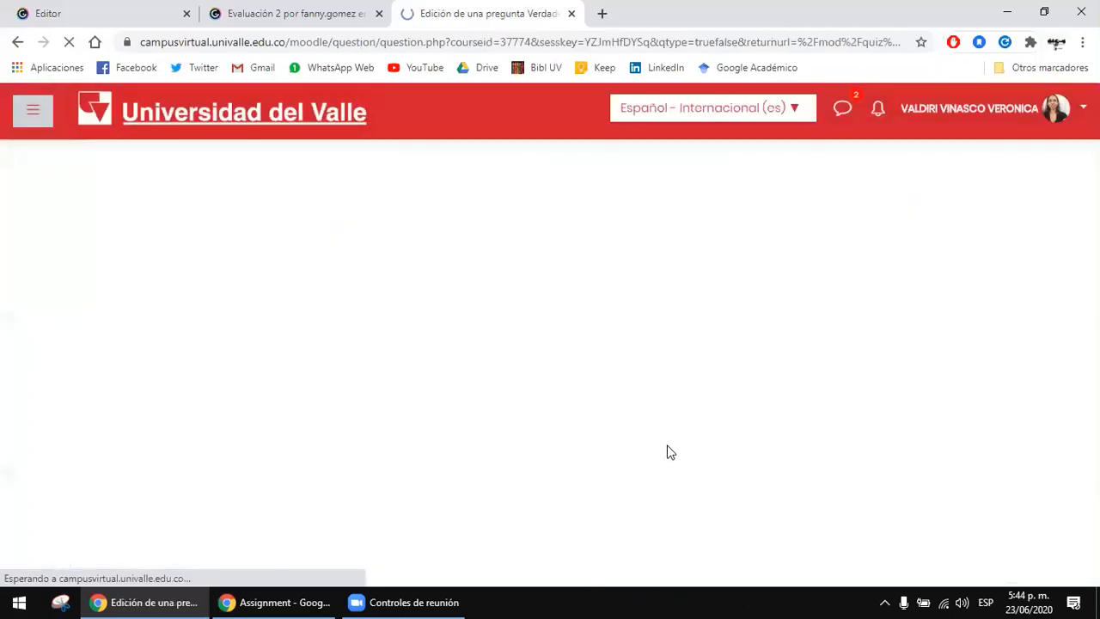
scroll(668, 452, down, 2)
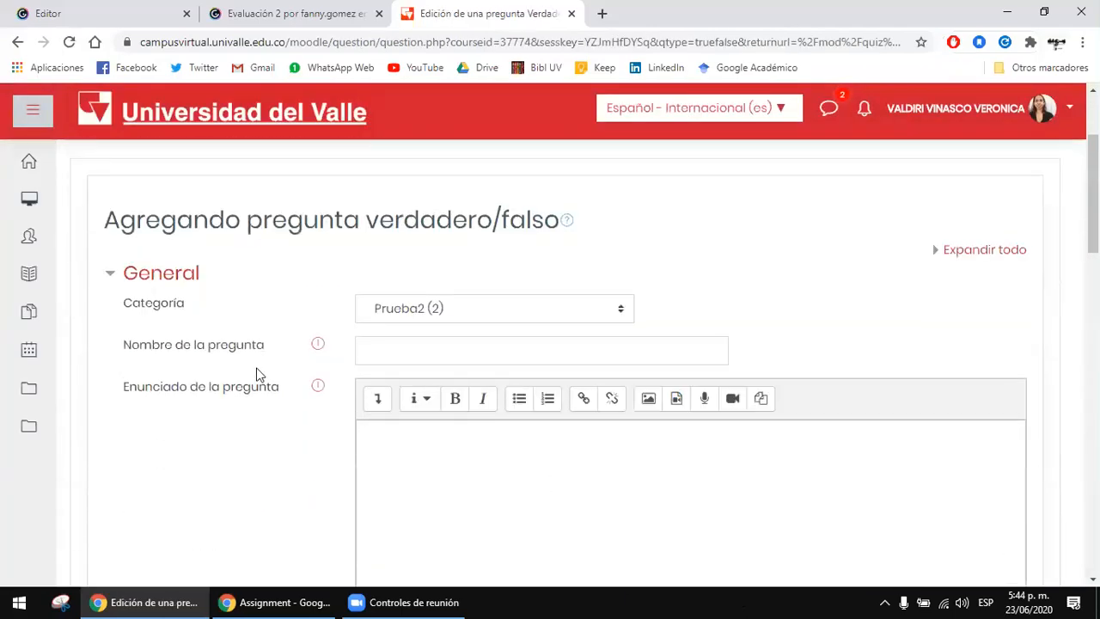
click(433, 345)
scroll(508, 364, down, 4)
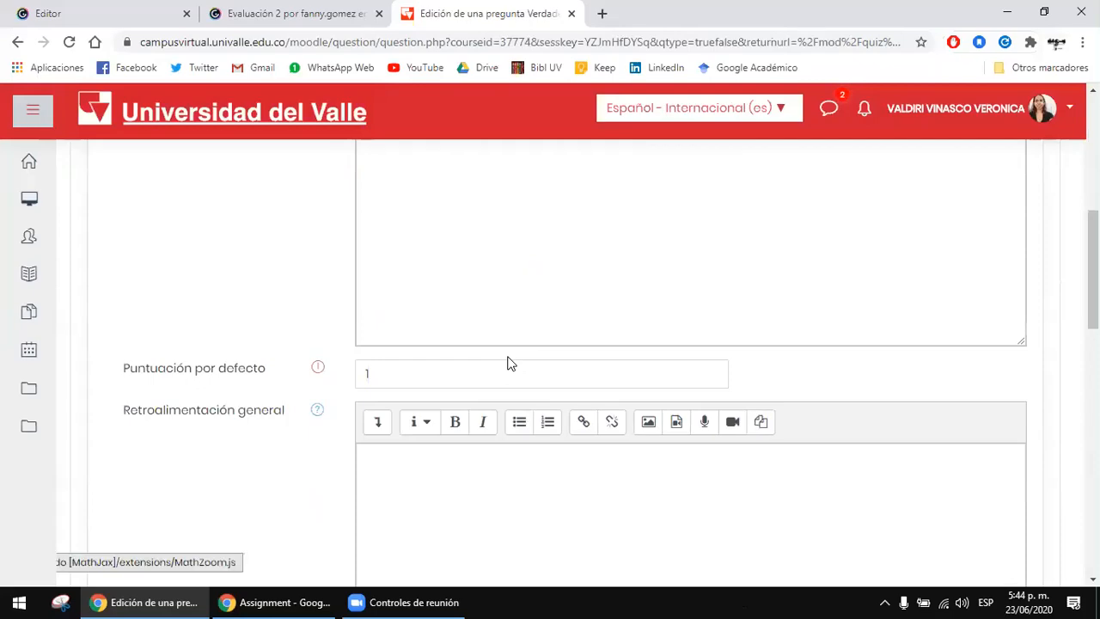
scroll(508, 363, down, 2)
scroll(508, 365, down, 3)
scroll(561, 238, down, 7)
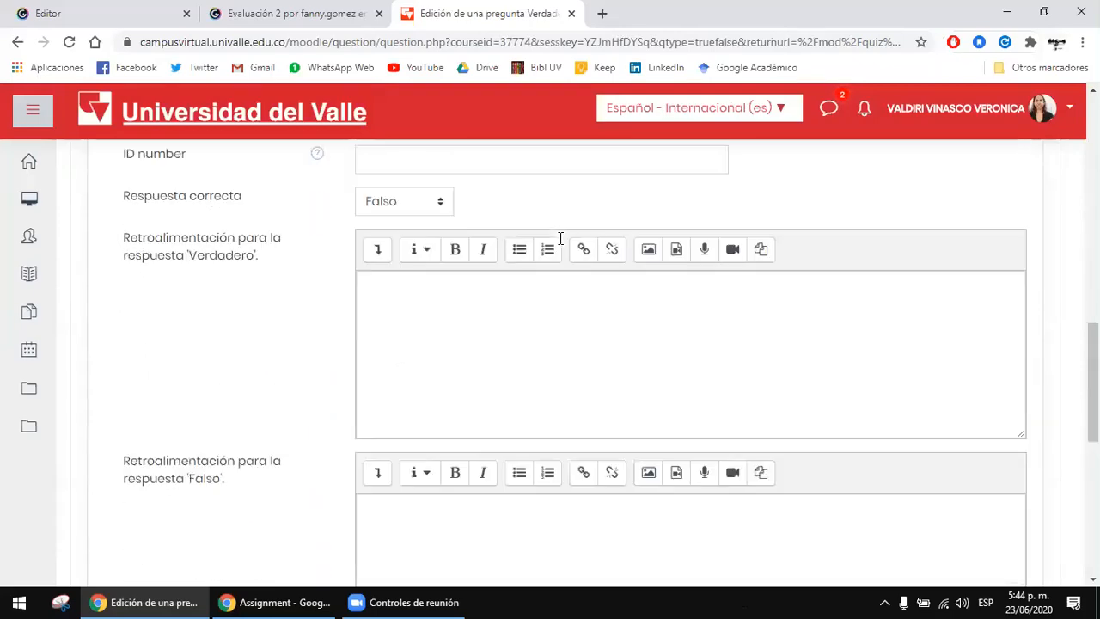
click(550, 275)
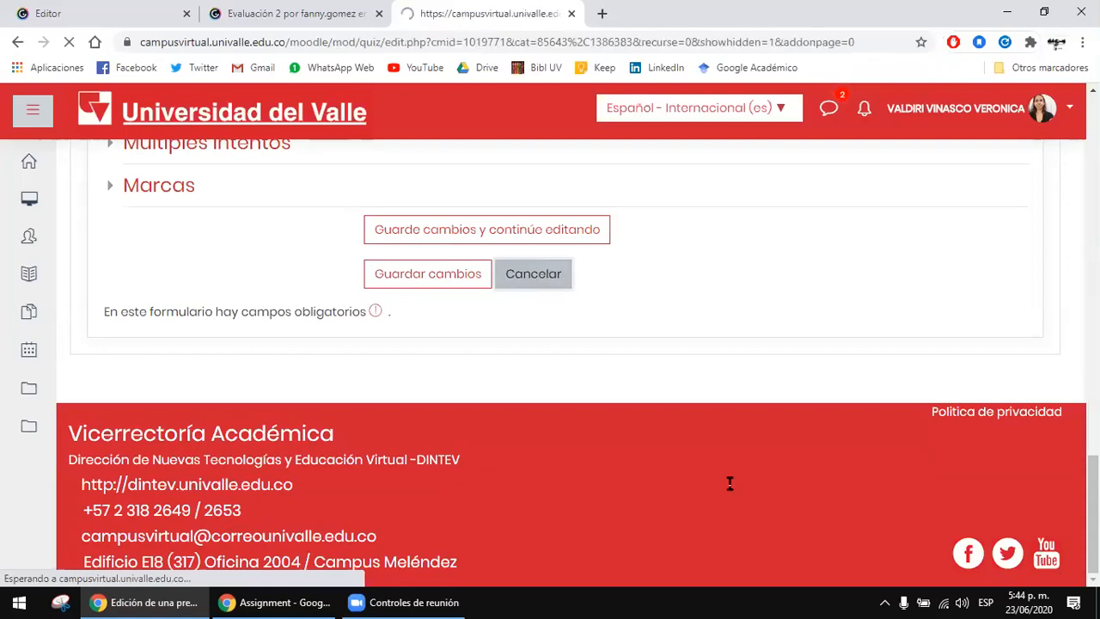
Step: Set the quiz's maximum grade to 5 and save it
scroll(749, 576, down, 1)
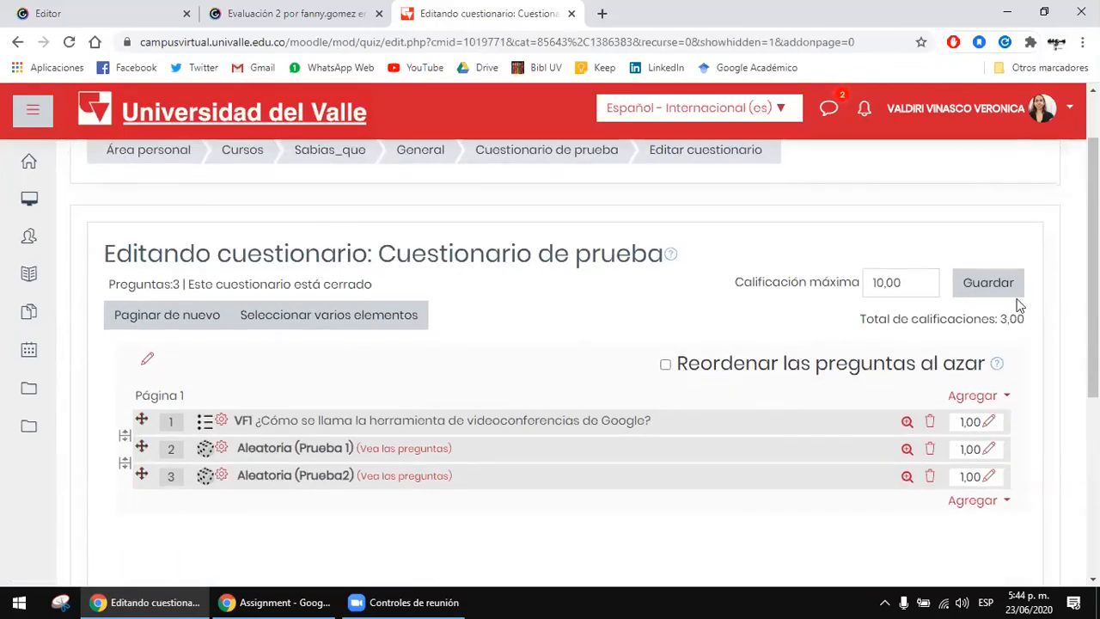
drag(900, 285, 848, 295)
text(5)
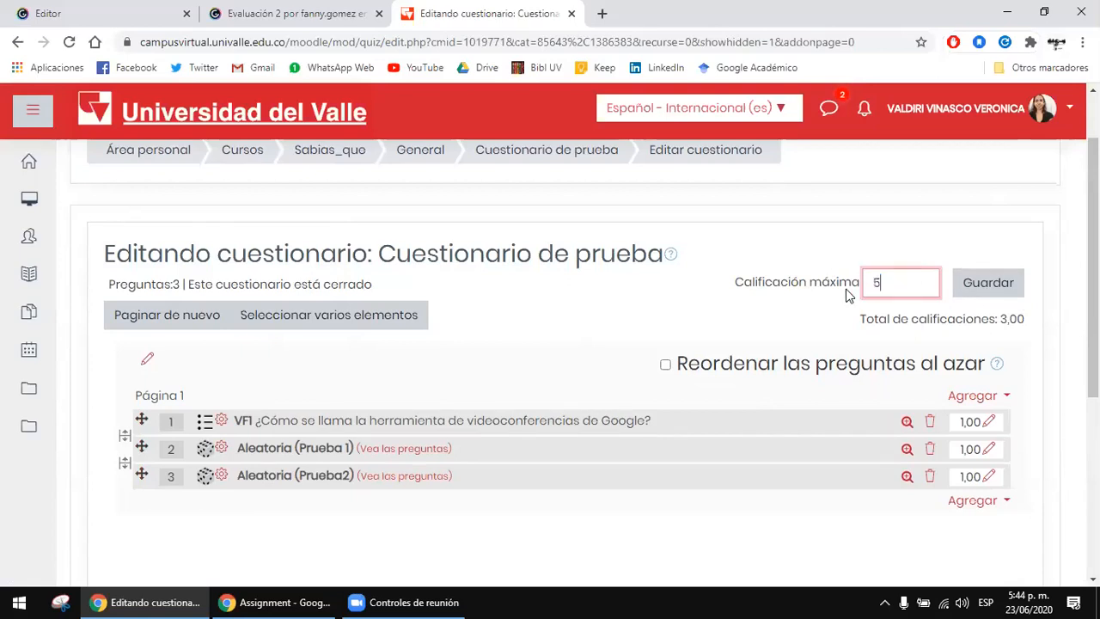
click(1016, 292)
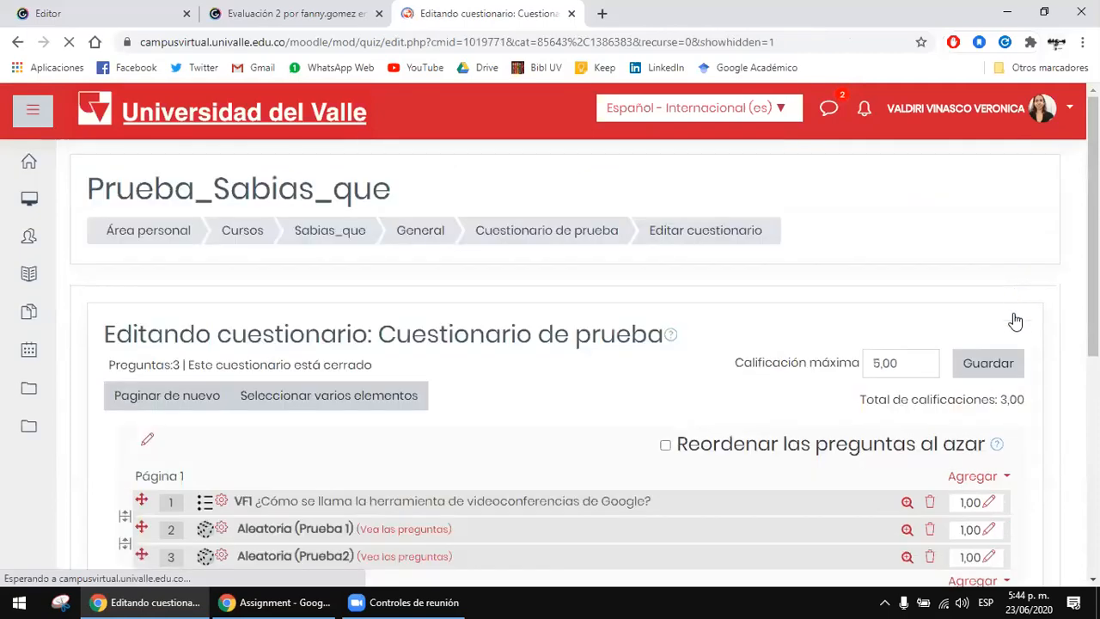
scroll(619, 337, down, 2)
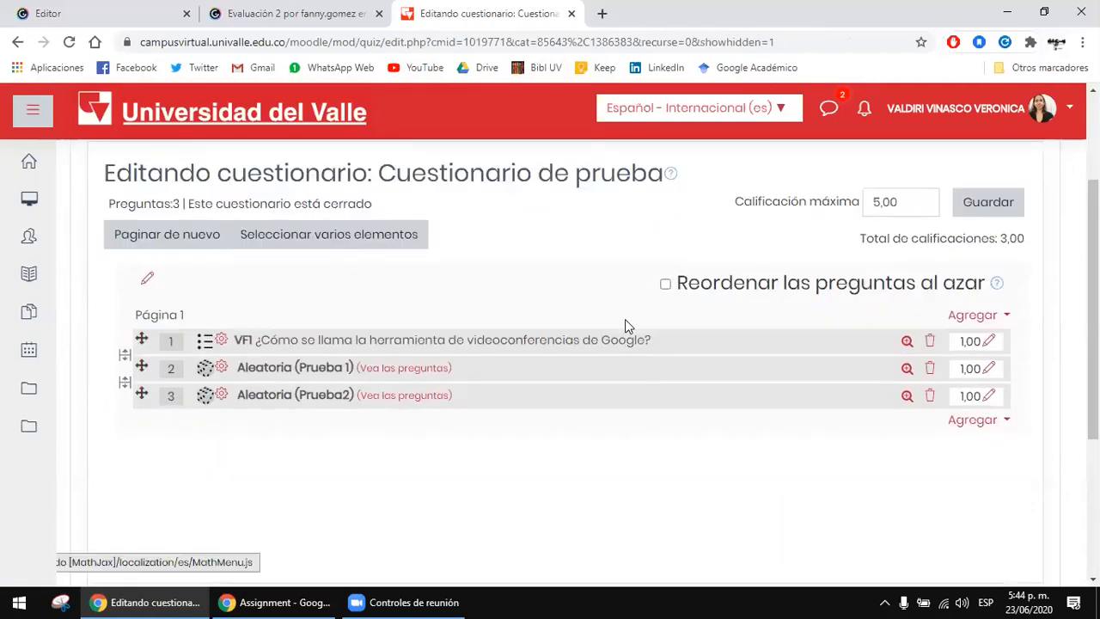
scroll(568, 341, up, 2)
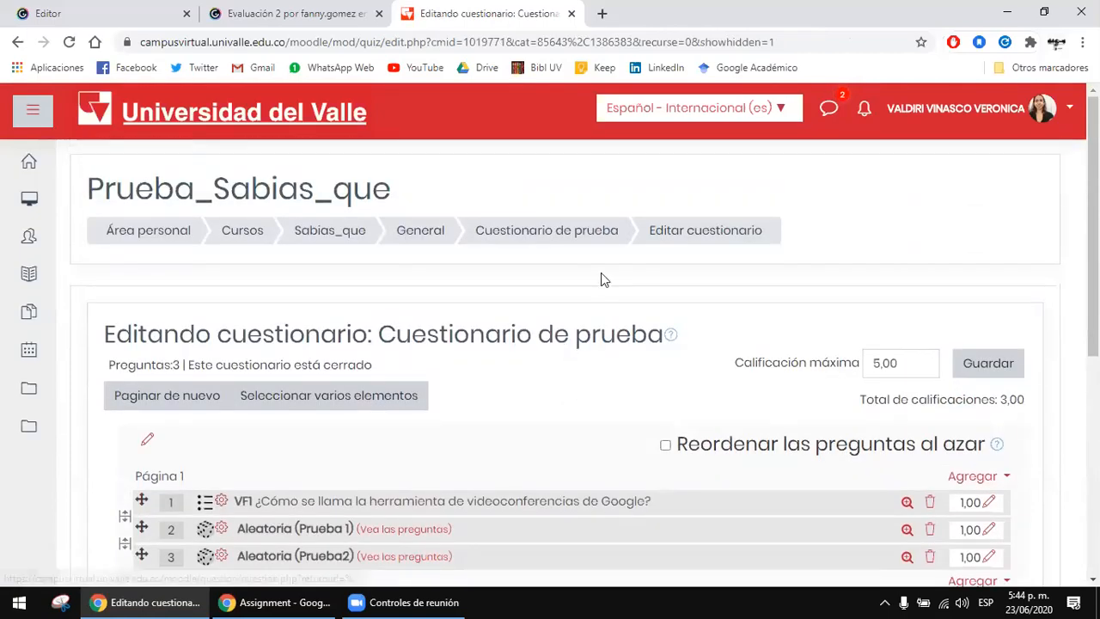
Step: Go from the question editing page to the main page of Cuestionario de prueba
click(617, 240)
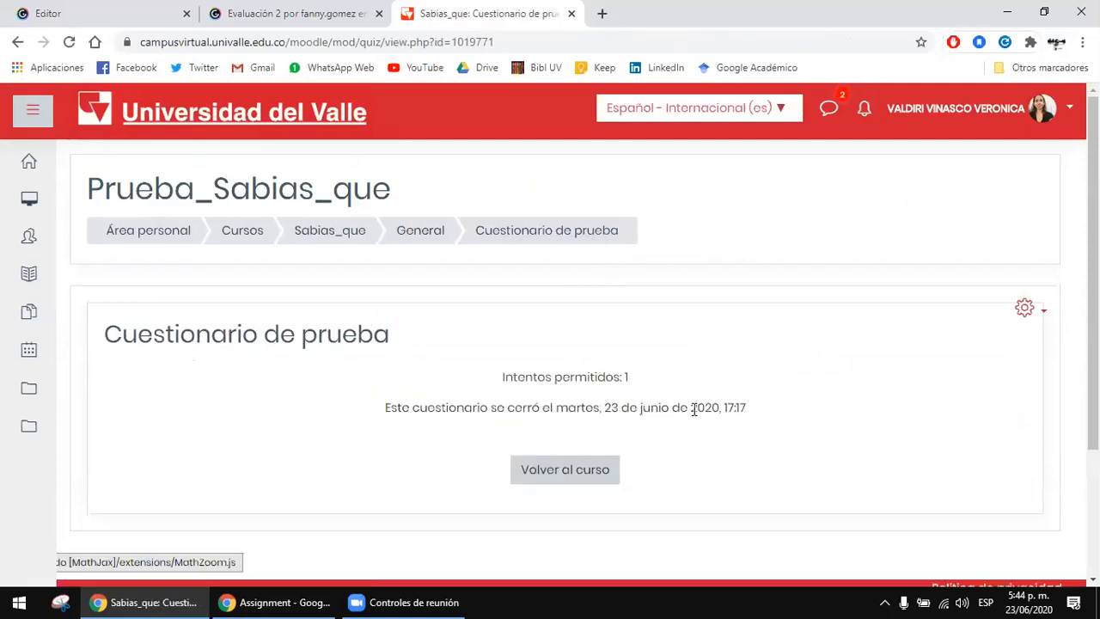
click(1038, 324)
key(Escape)
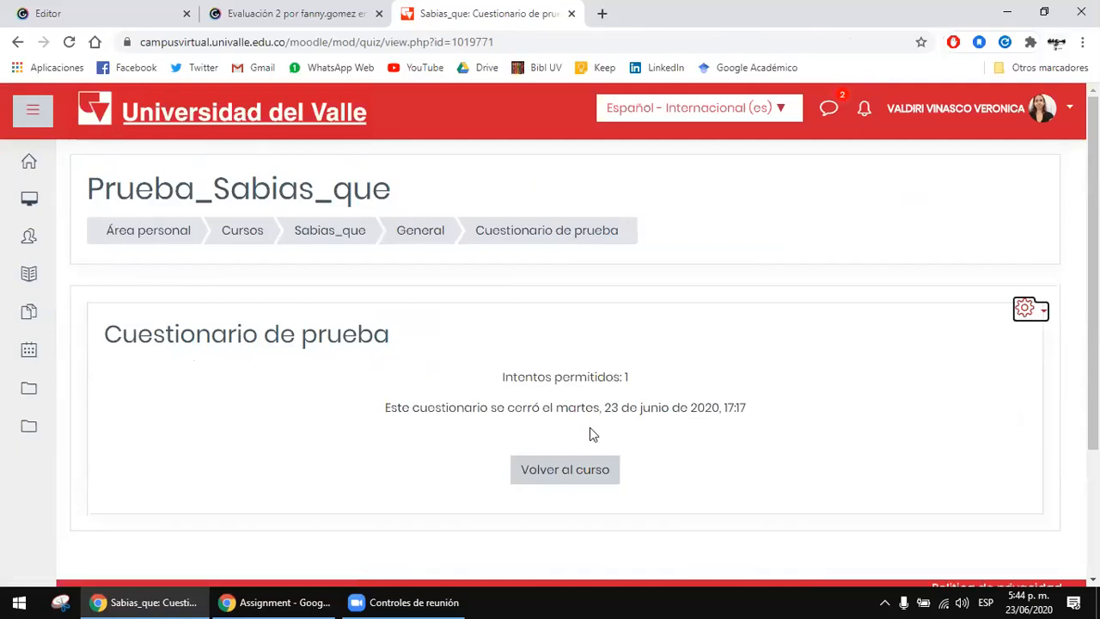
Step: Switch to the incognito browser window, open Cuestionario de prueba from the course's General section and examine its closing date
click(282, 602)
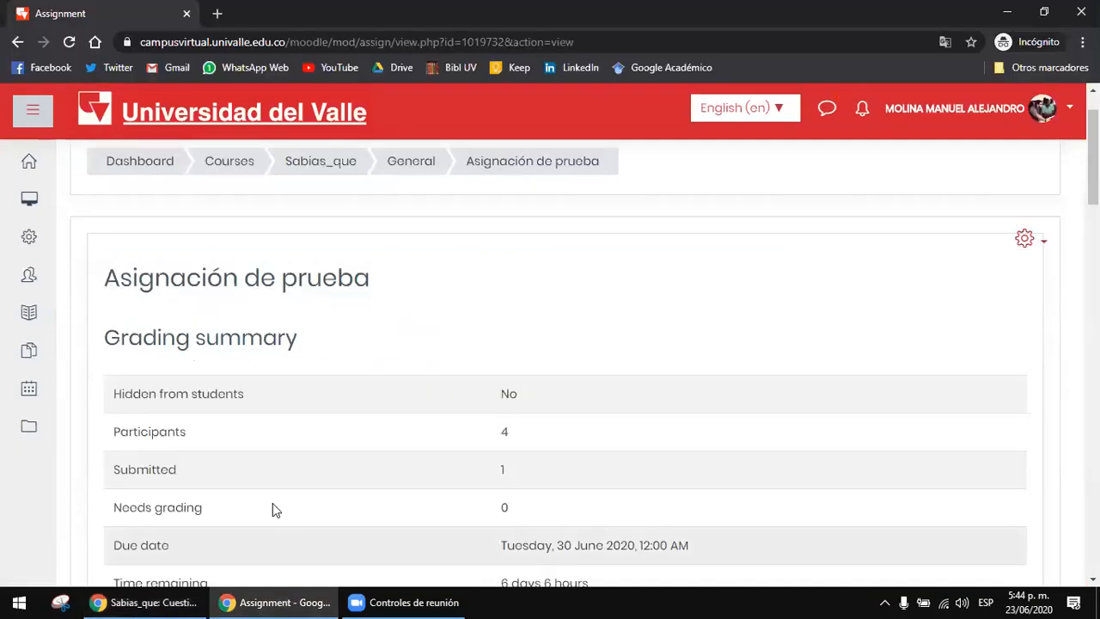
click(398, 166)
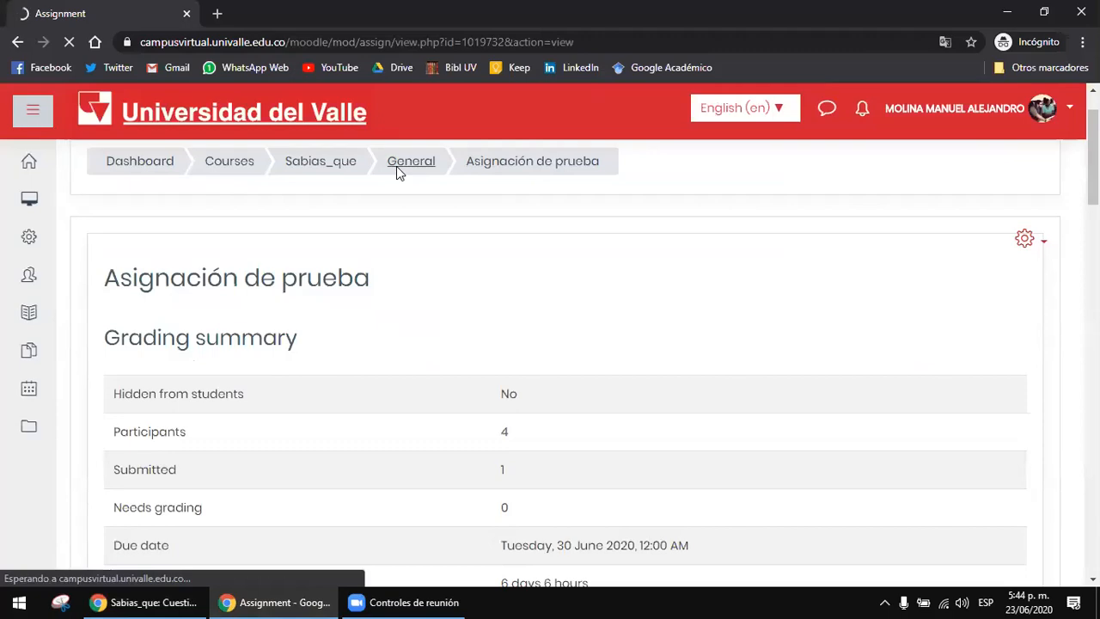
scroll(482, 335, down, 4)
scroll(219, 327, up, 1)
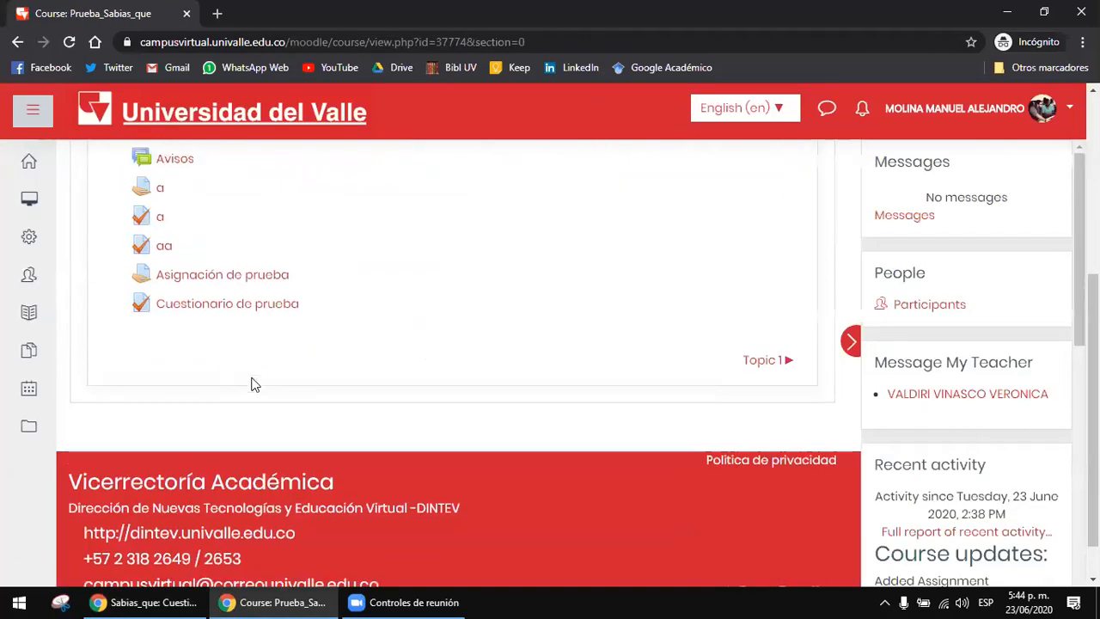
click(254, 383)
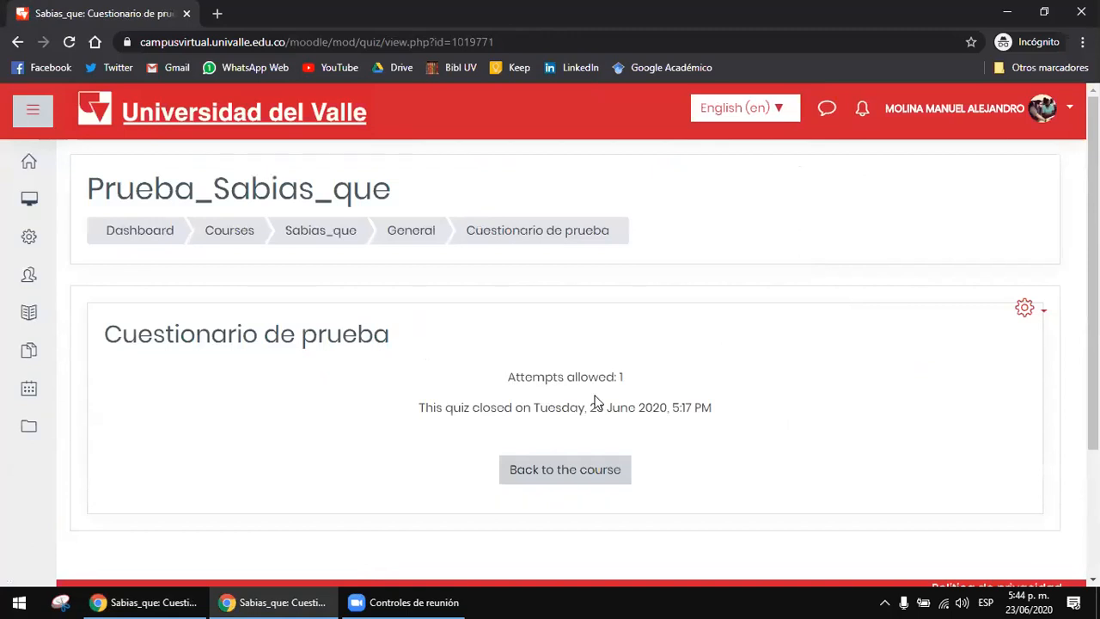
drag(532, 408, 707, 411)
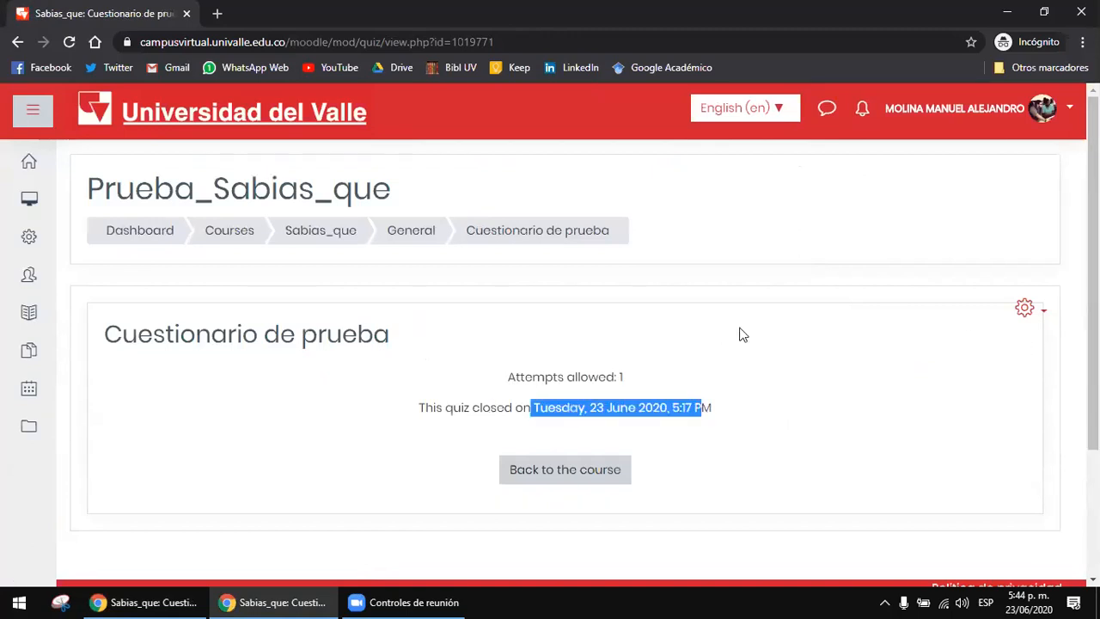
click(708, 337)
scroll(602, 380, down, 2)
scroll(568, 398, up, 2)
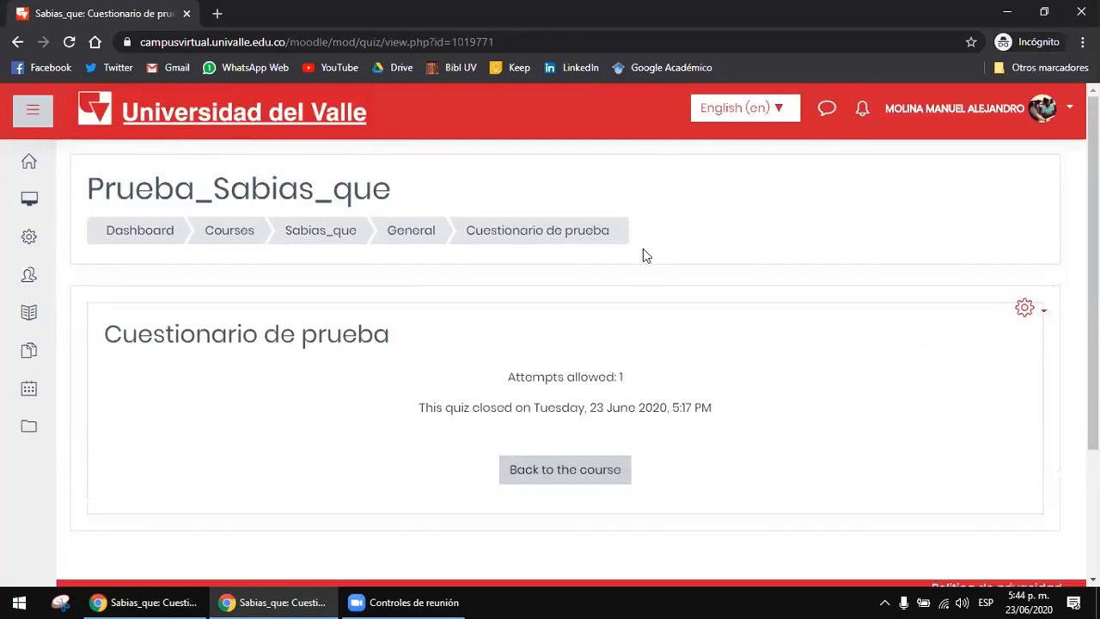
Step: Switch the incognito account to another course role and return to the quiz page
click(1021, 104)
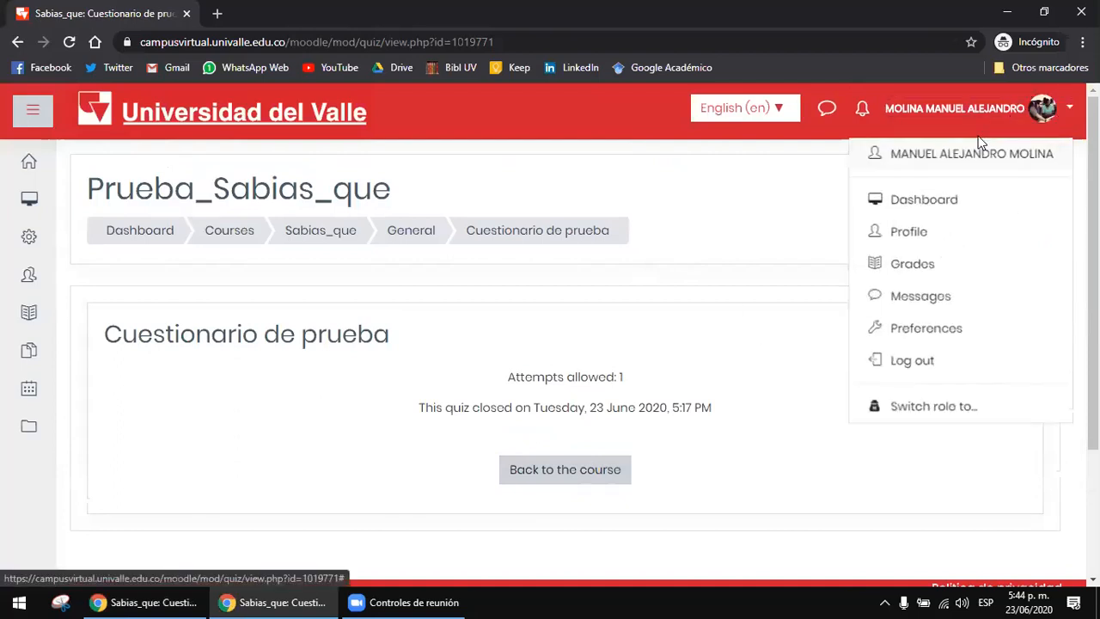
click(953, 404)
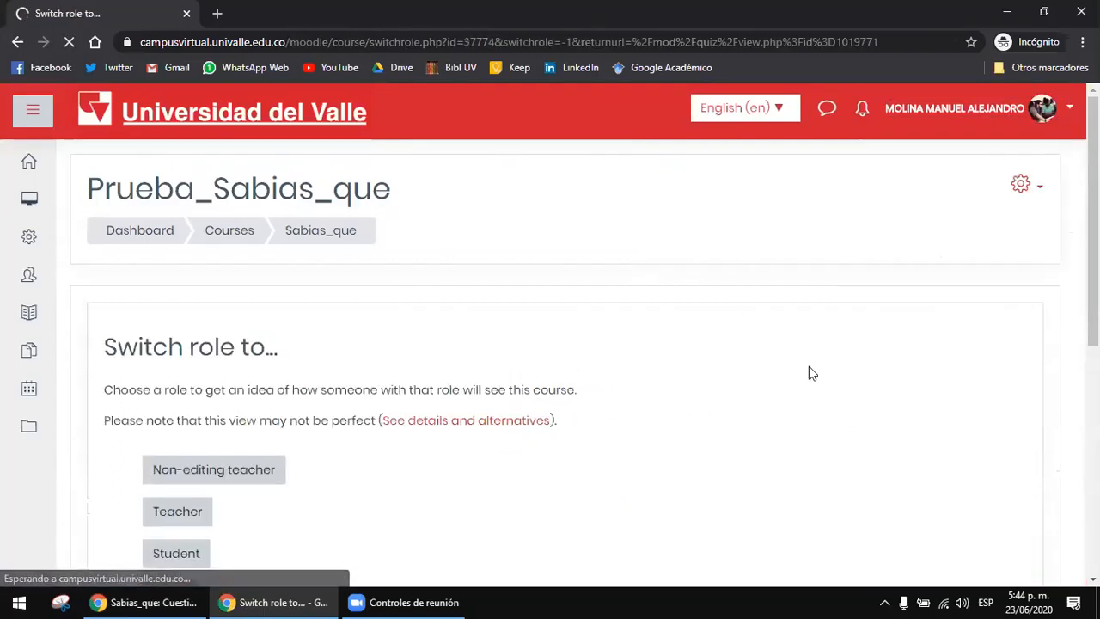
scroll(178, 421, down, 2)
click(177, 419)
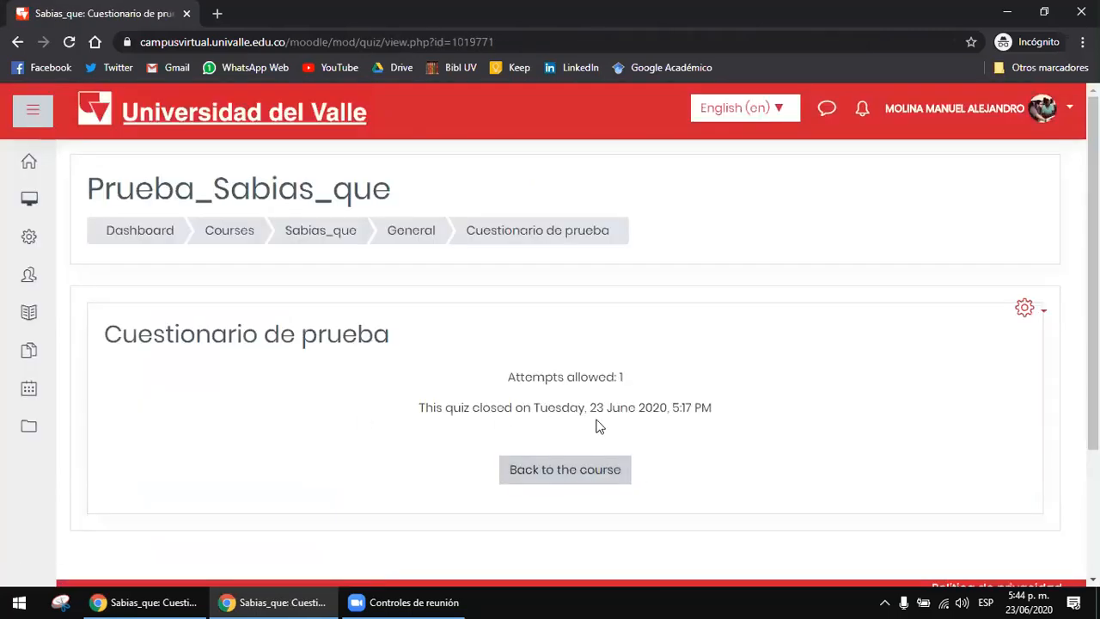
Step: Recheck the quiz's closing date in the incognito window and reload the page
scroll(600, 426, down, 2)
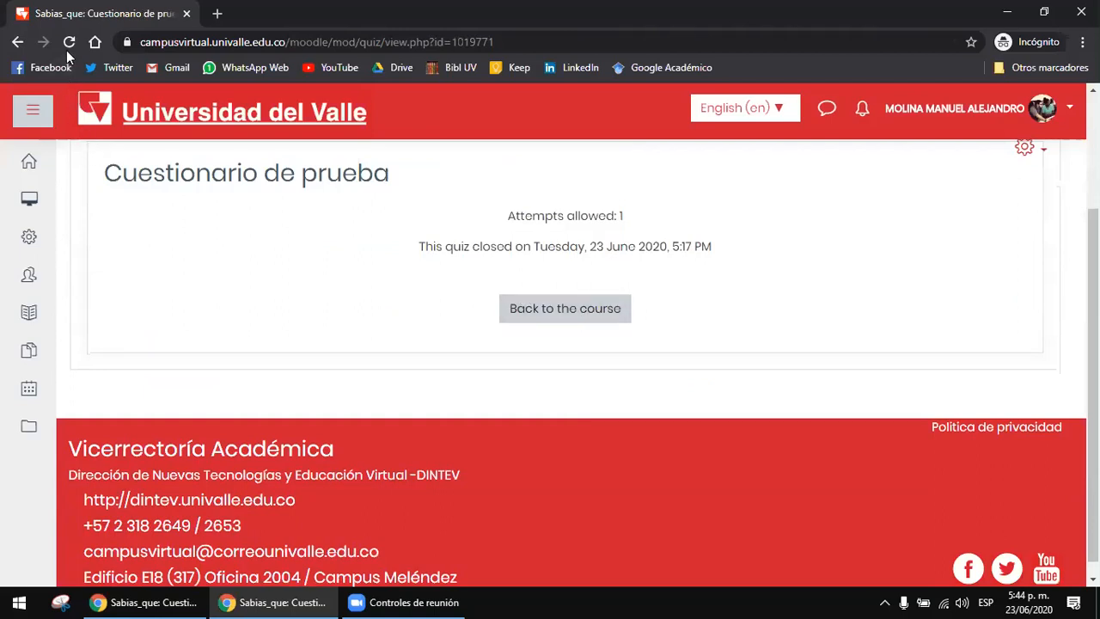
drag(554, 246, 710, 247)
click(709, 250)
click(69, 42)
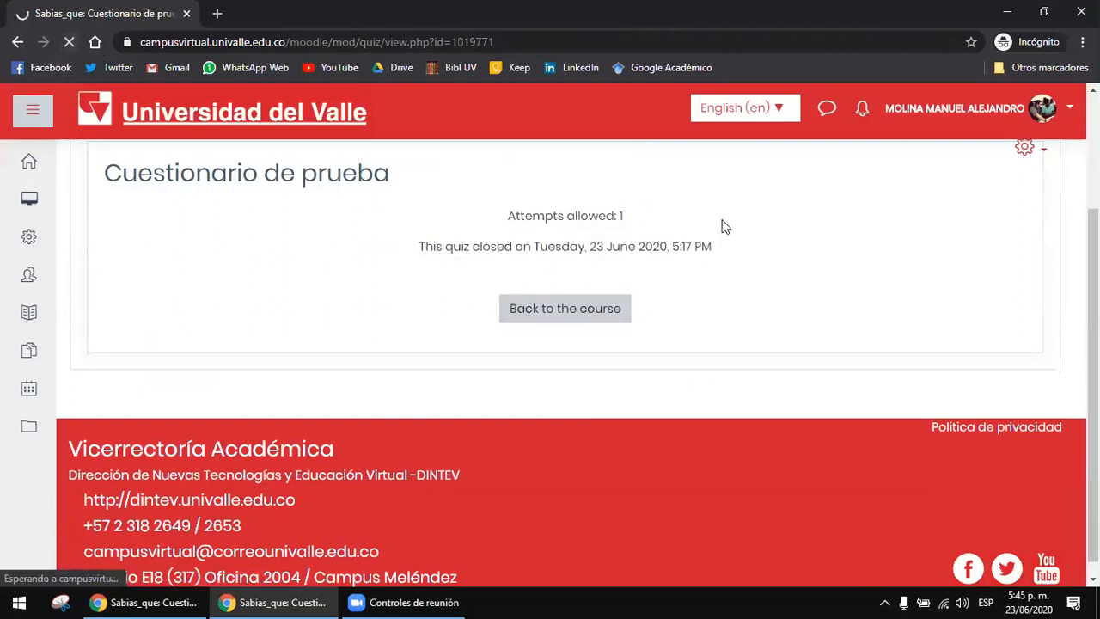
Step: Return to the regular browser window, reload the quiz page and open the settings form of Cuestionario de prueba
click(146, 602)
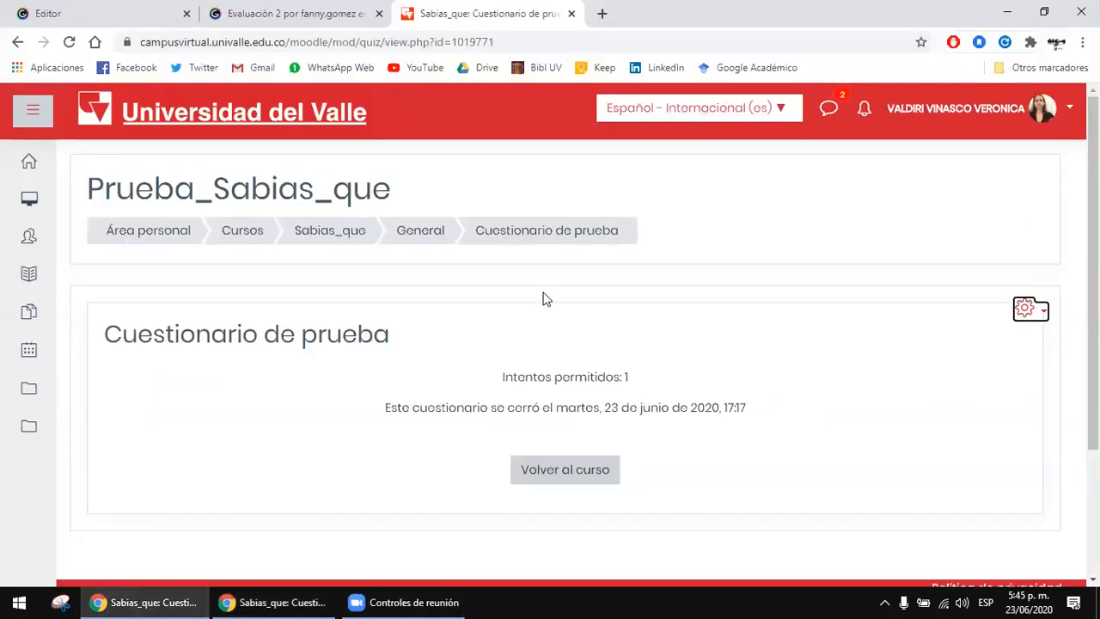
click(564, 234)
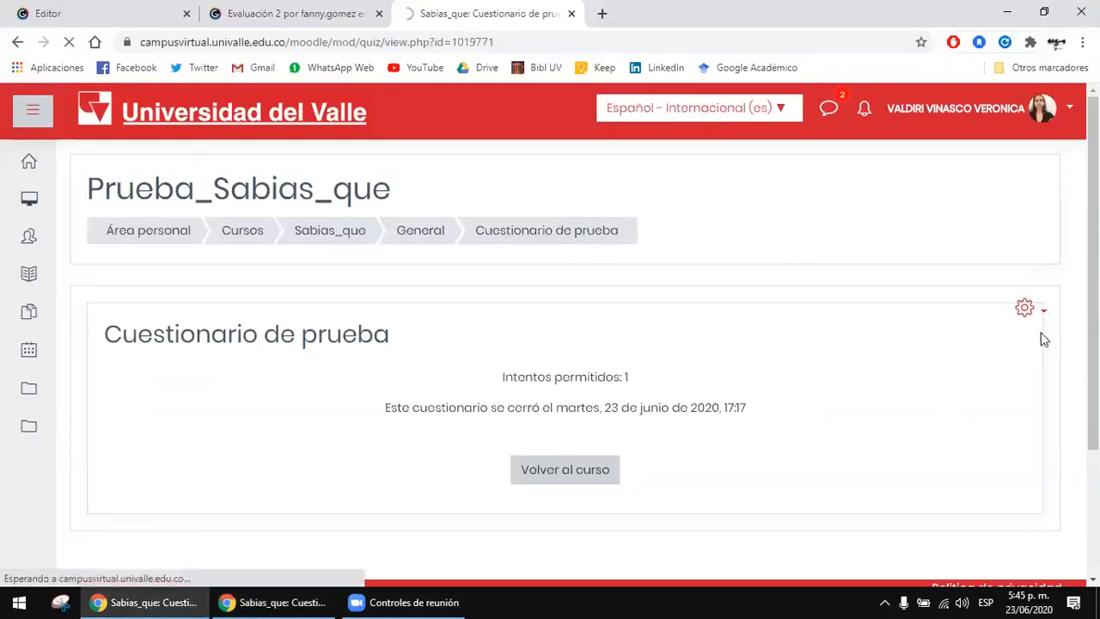
click(1029, 311)
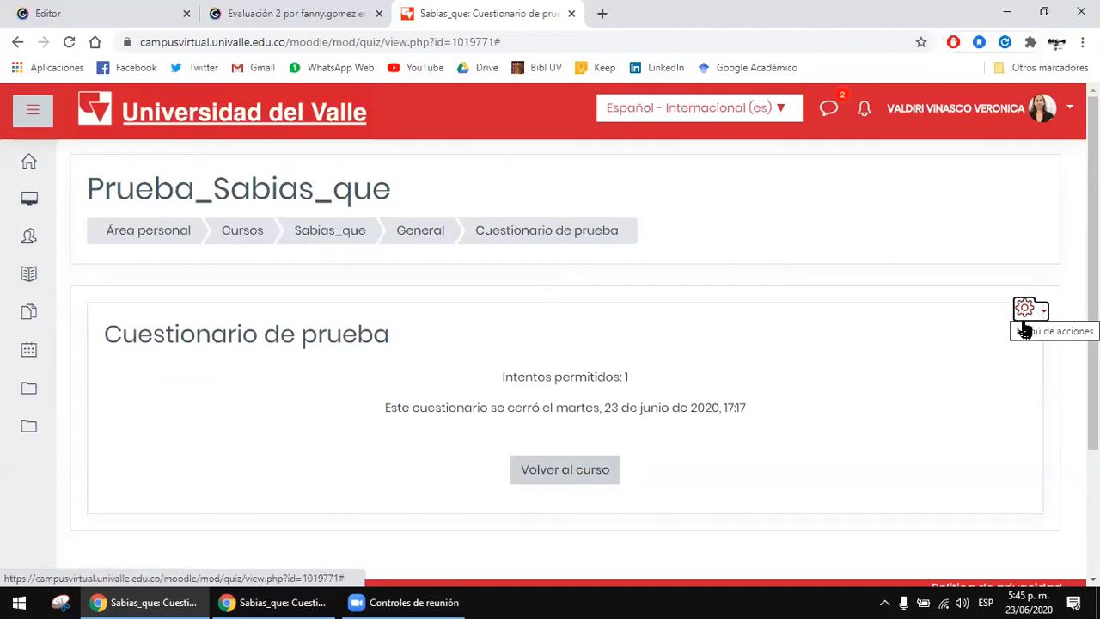
click(1024, 309)
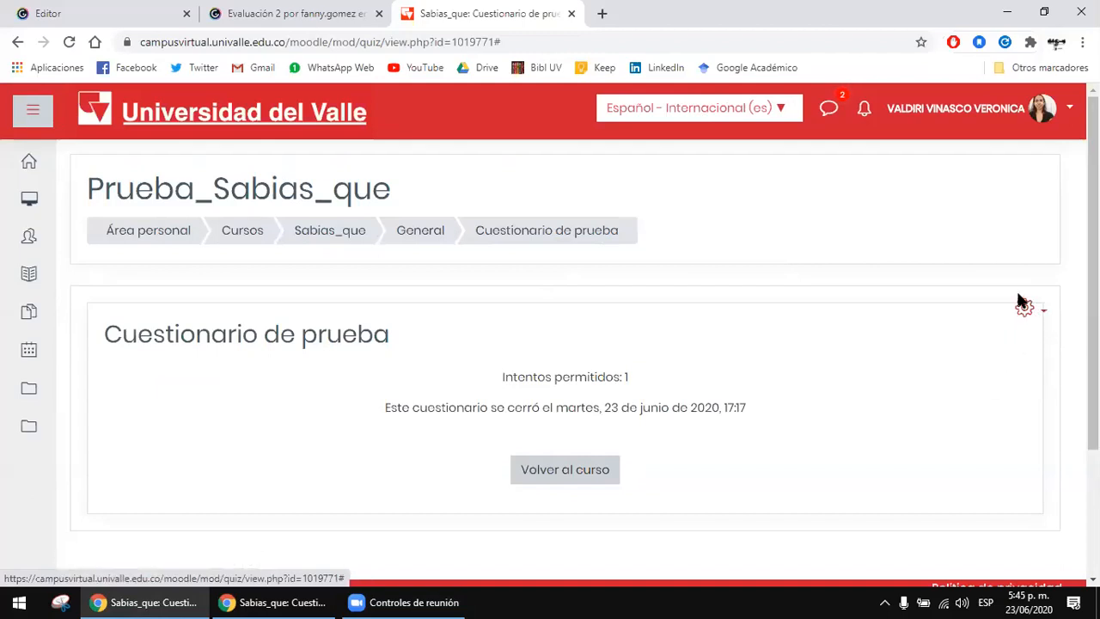
click(1022, 306)
click(925, 342)
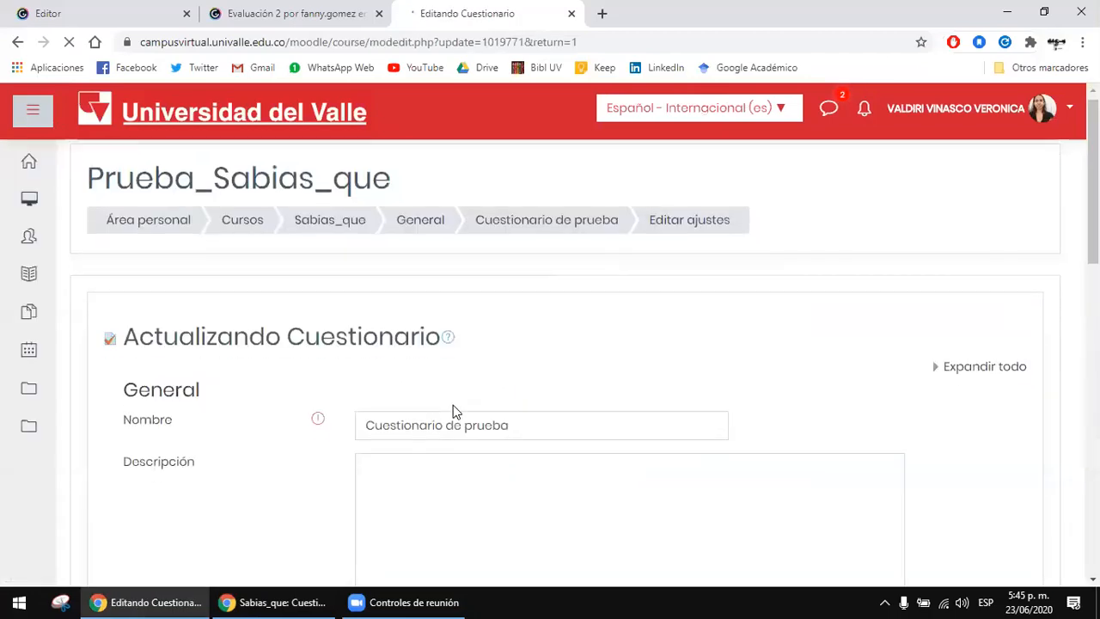
Step: Disable the Cerrar cuestionario date under Temporalización, and save the changes so that the quiz is displayed
scroll(454, 411, down, 8)
scroll(386, 411, up, 2)
click(158, 289)
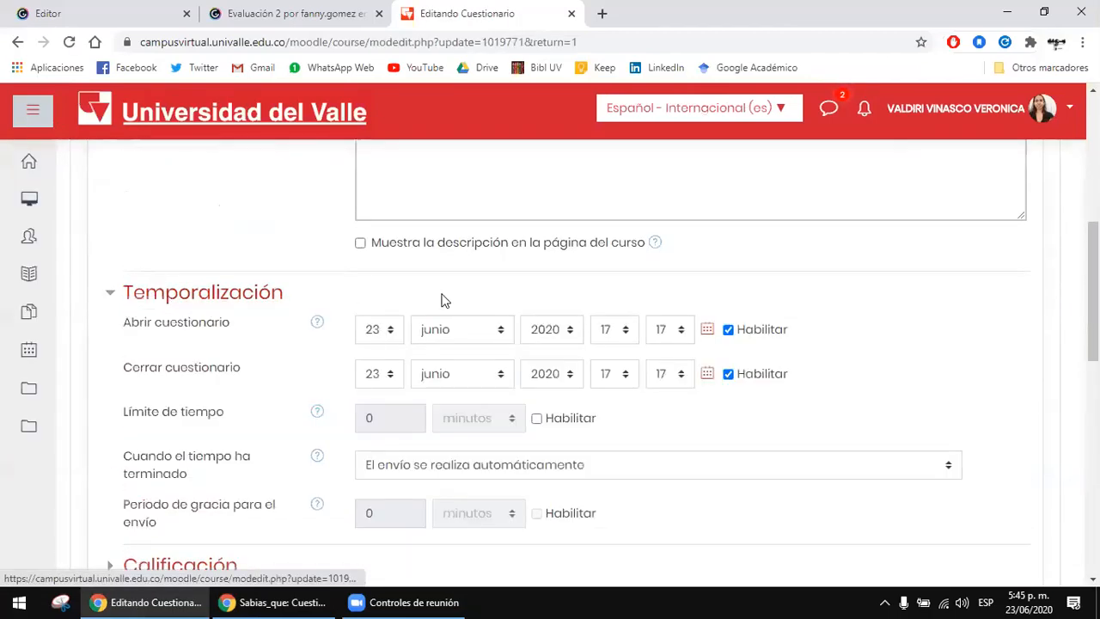
click(728, 374)
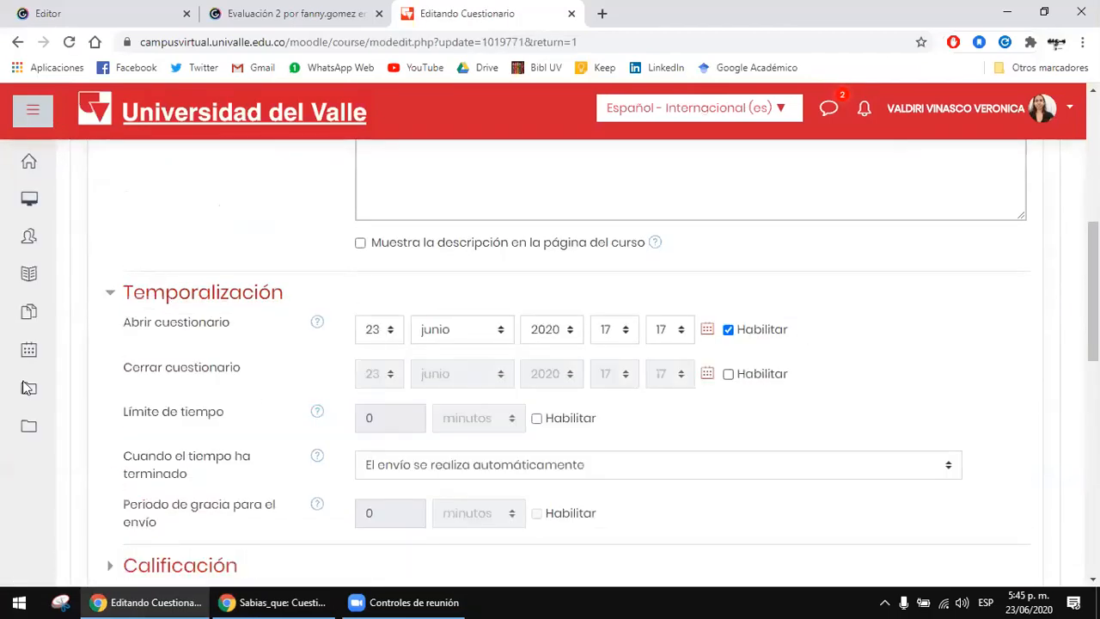
scroll(840, 344, down, 8)
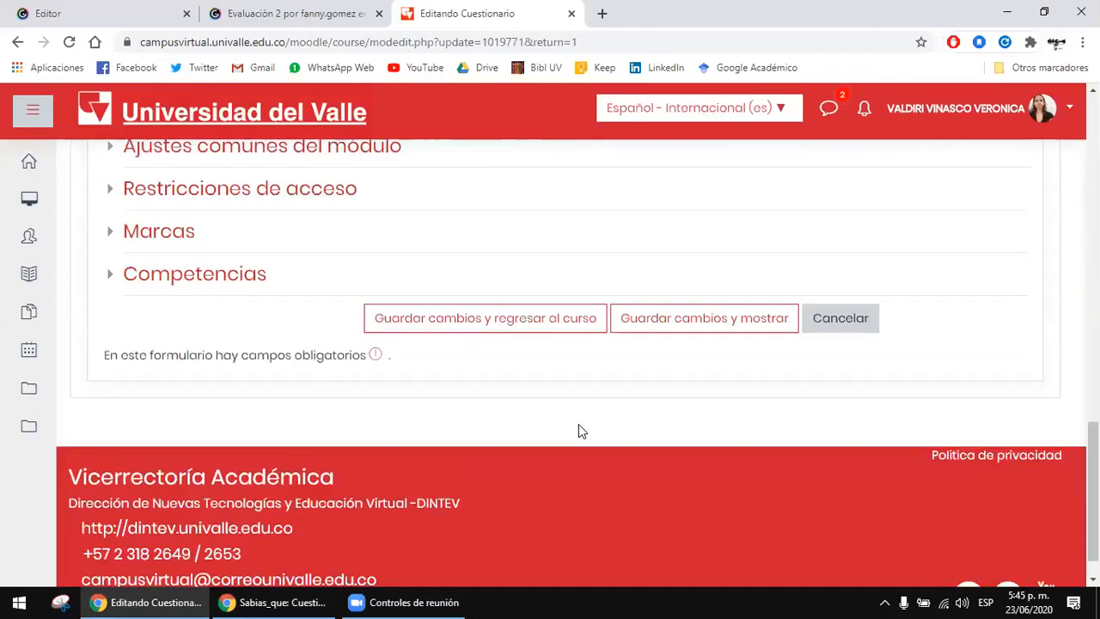
click(678, 322)
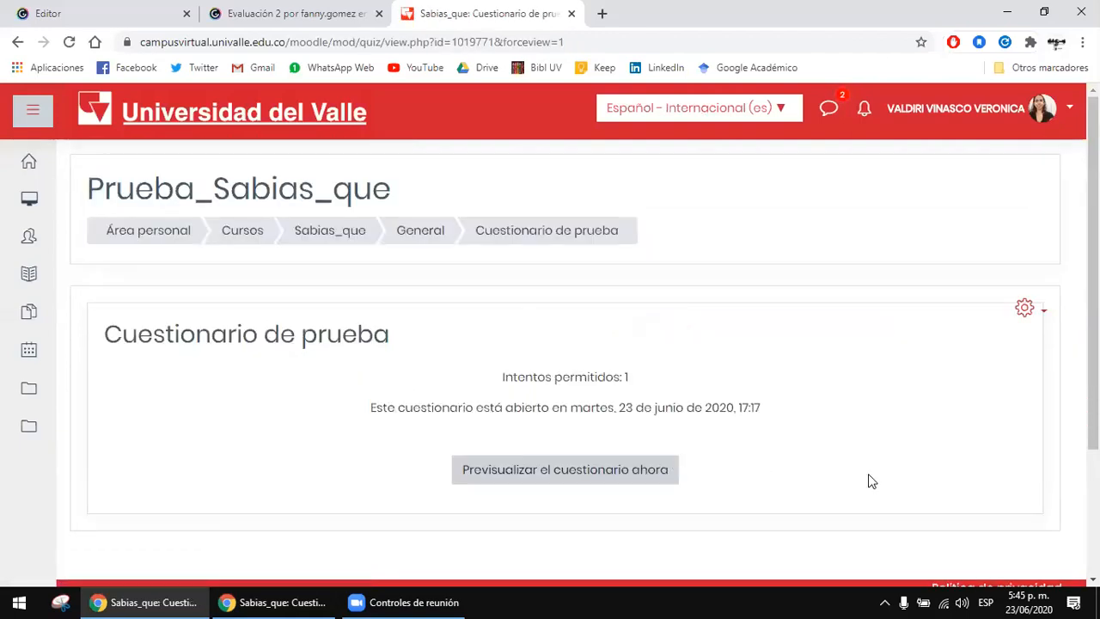
Step: Start a preview of the quiz and look through its questions
click(626, 473)
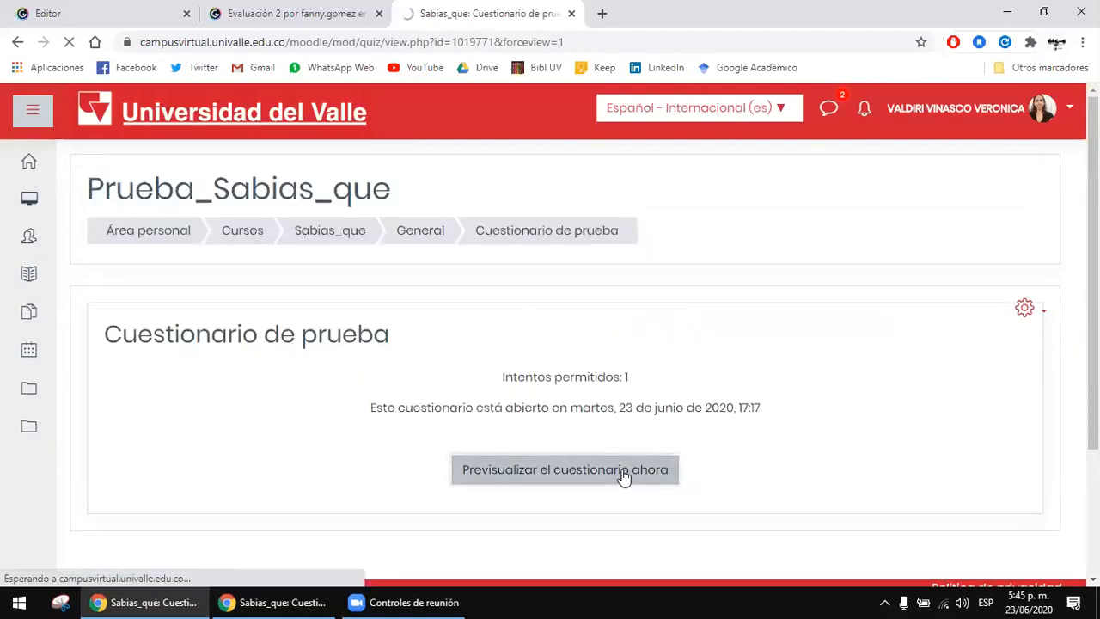
scroll(621, 462, down, 1)
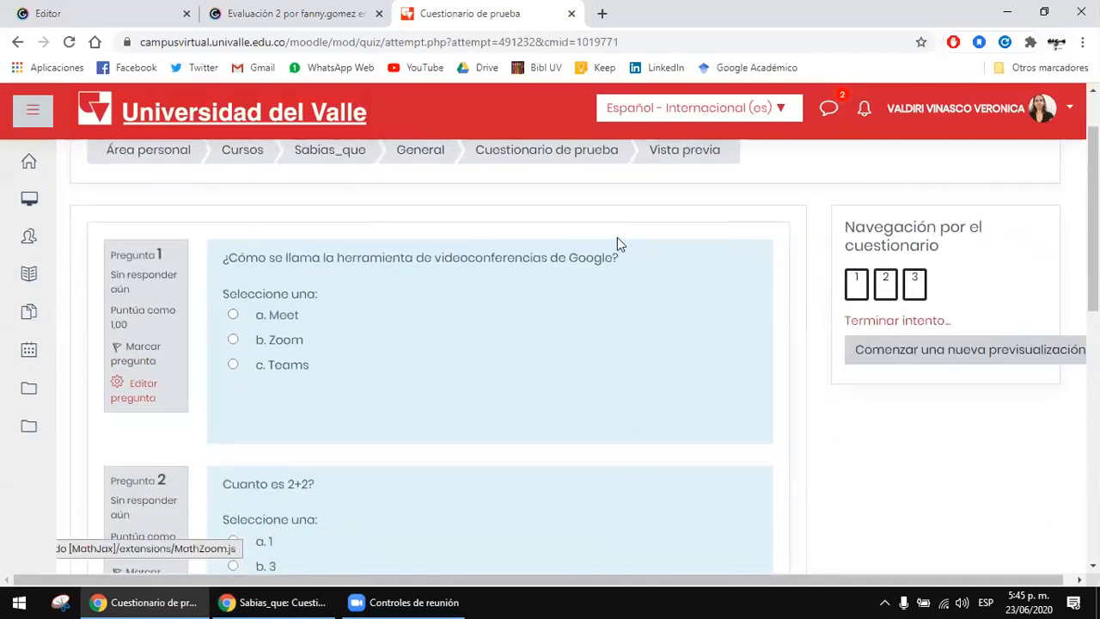
scroll(411, 252, down, 1)
scroll(398, 250, down, 2)
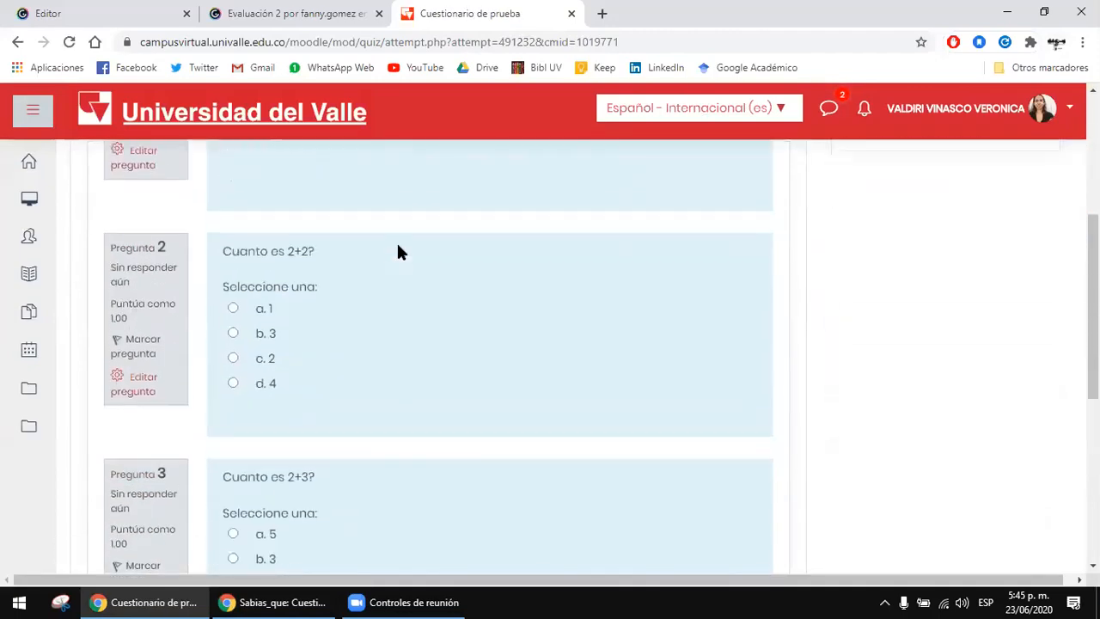
scroll(387, 320, up, 3)
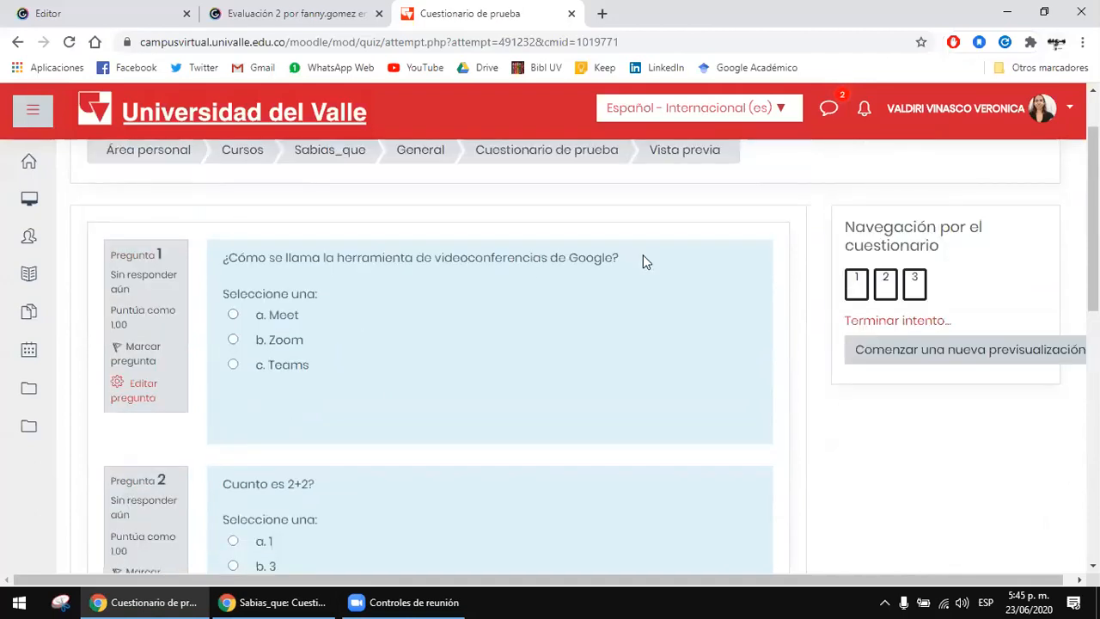
Step: Answer the preview's questions with Meet for question 1, 4 for 2+2 and 5 for 2+3, and finish the attempt
scroll(422, 348, down, 3)
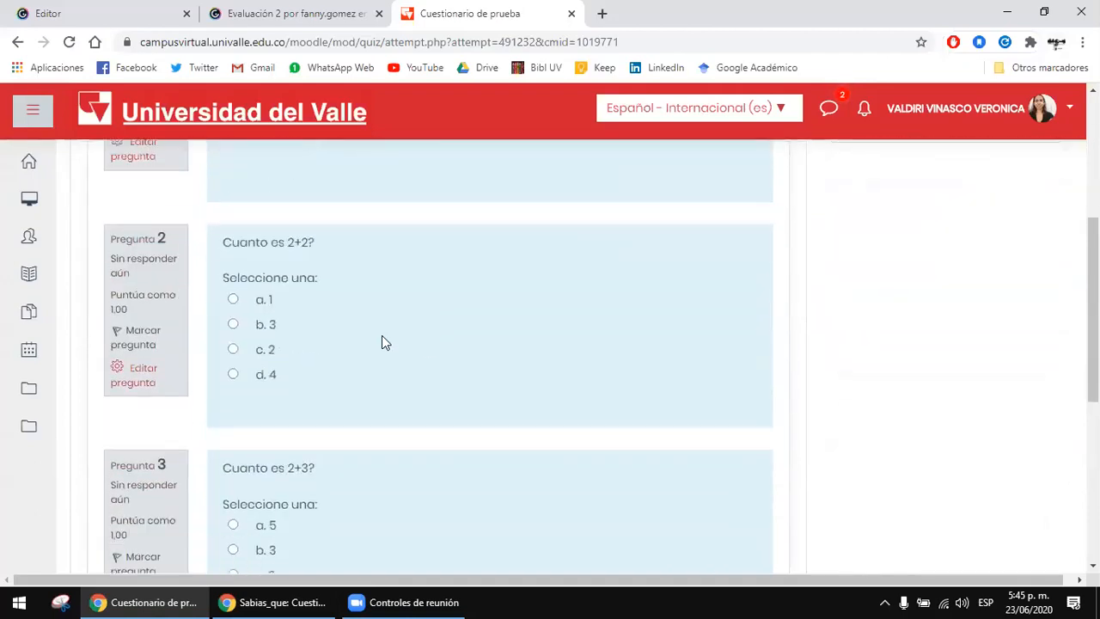
scroll(374, 344, down, 1)
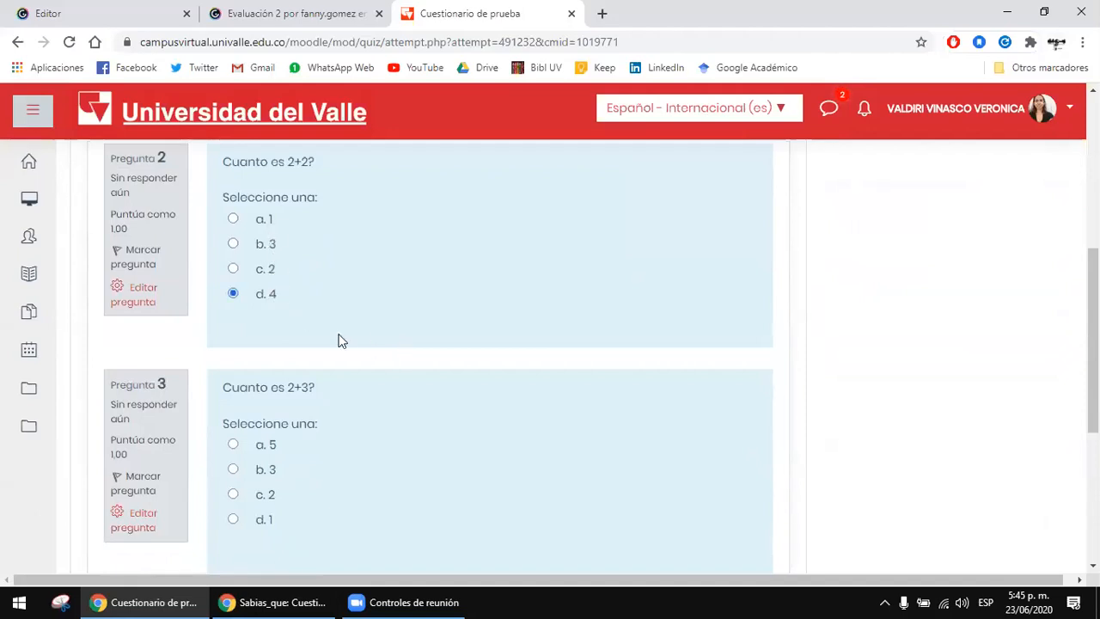
scroll(338, 342, down, 1)
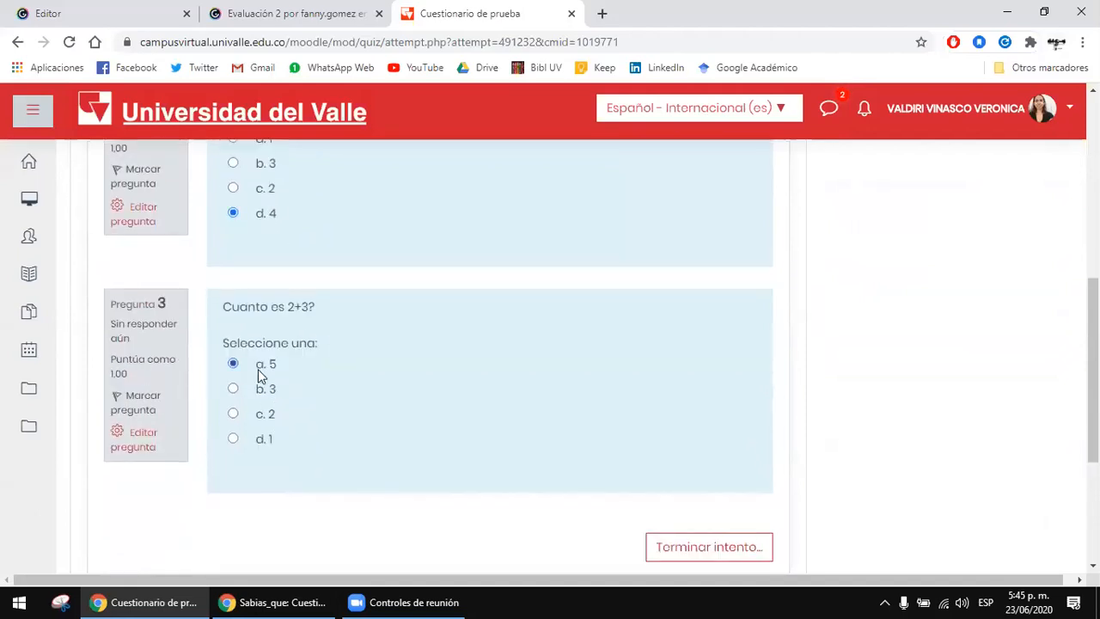
scroll(258, 369, down, 1)
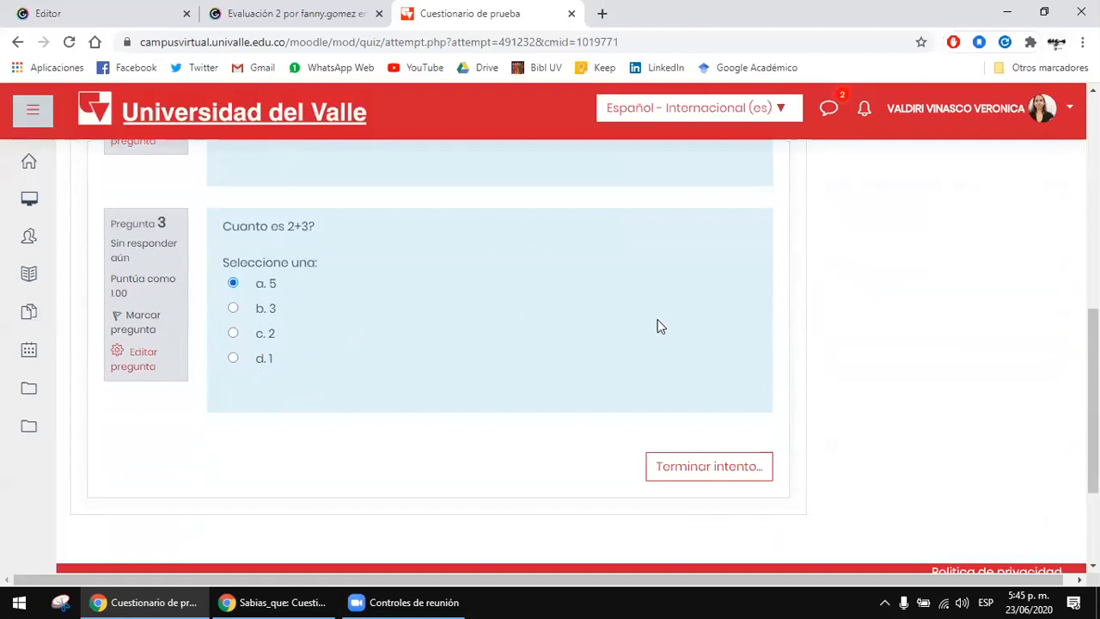
click(721, 476)
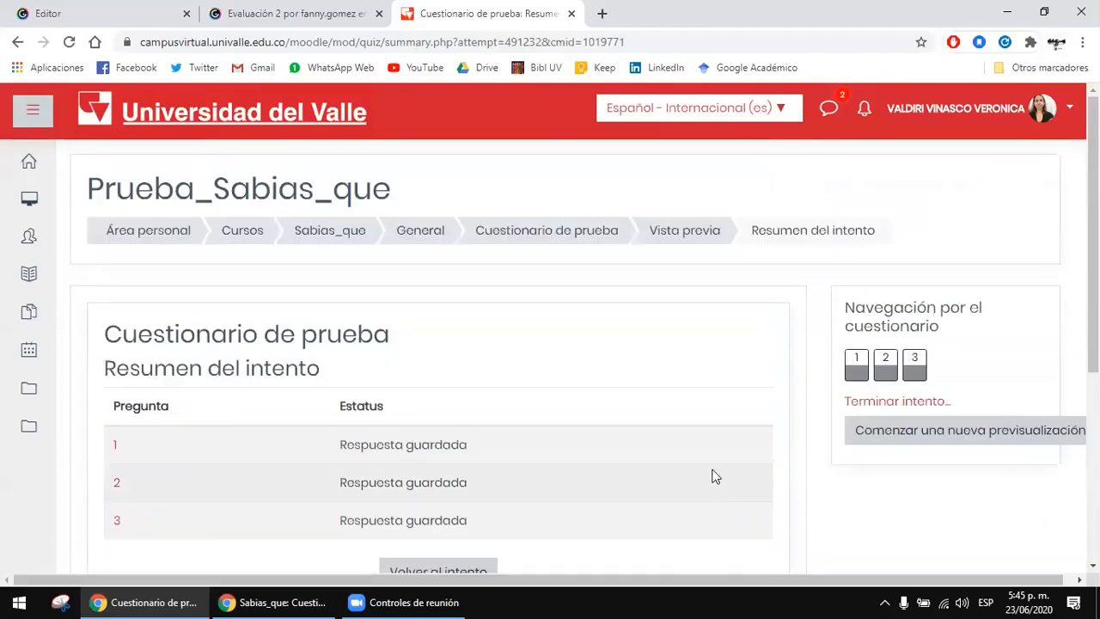
Step: Examine the saved status of each of the three answers in the attempt summary
scroll(602, 456, down, 1)
drag(110, 363, 479, 364)
drag(404, 364, 489, 376)
drag(384, 402, 481, 404)
drag(357, 438, 481, 428)
click(481, 423)
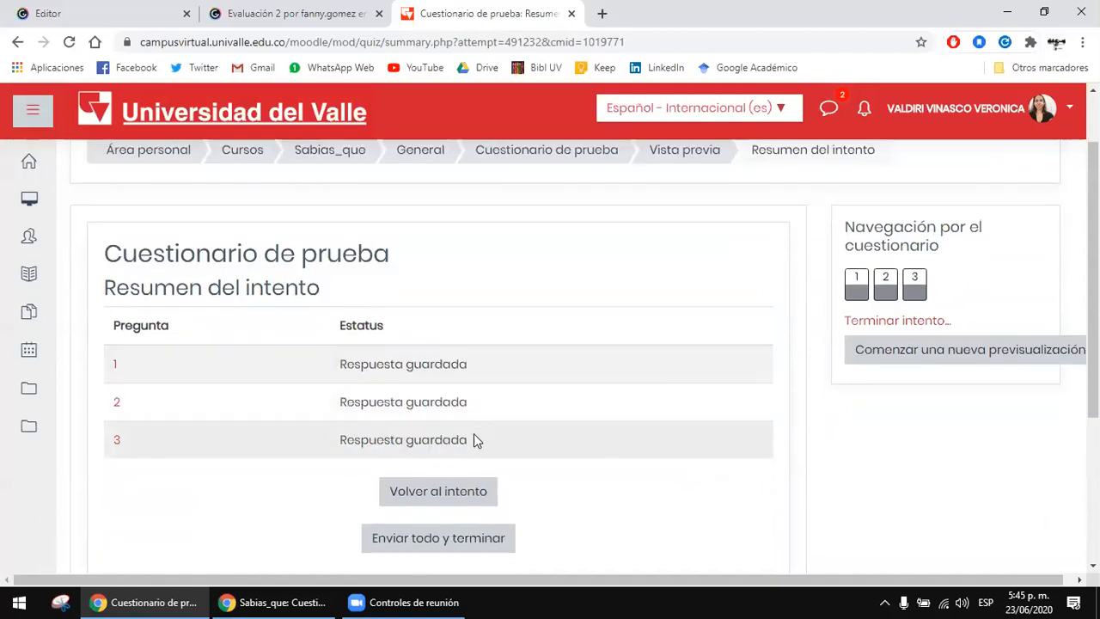
Step: Submit all answers, confirm the submission, and view the grade in the attempt review
click(453, 545)
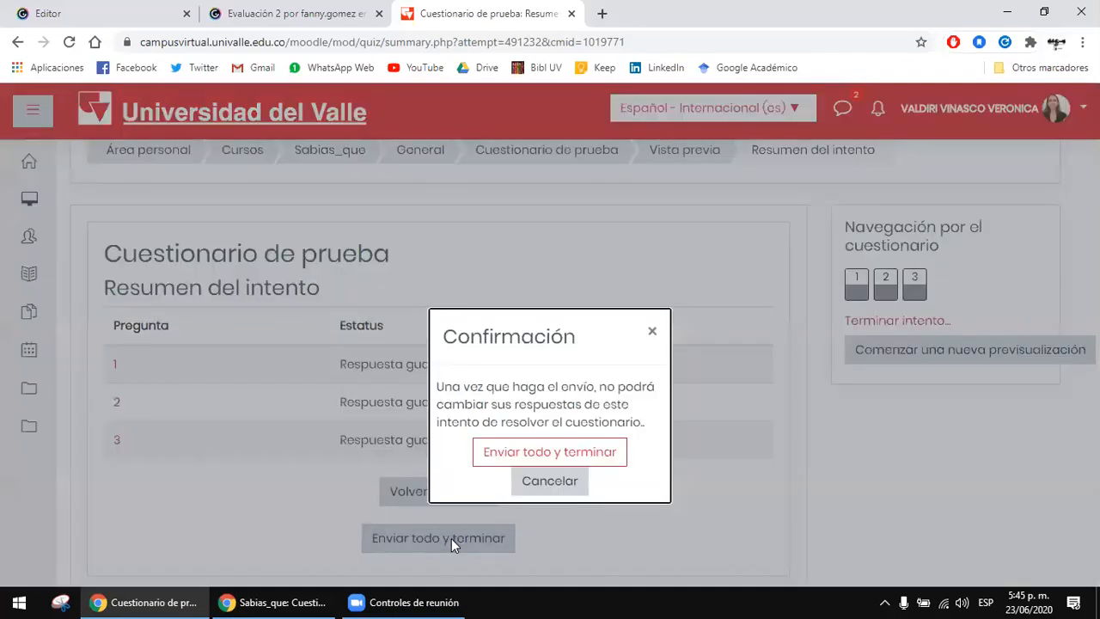
click(562, 455)
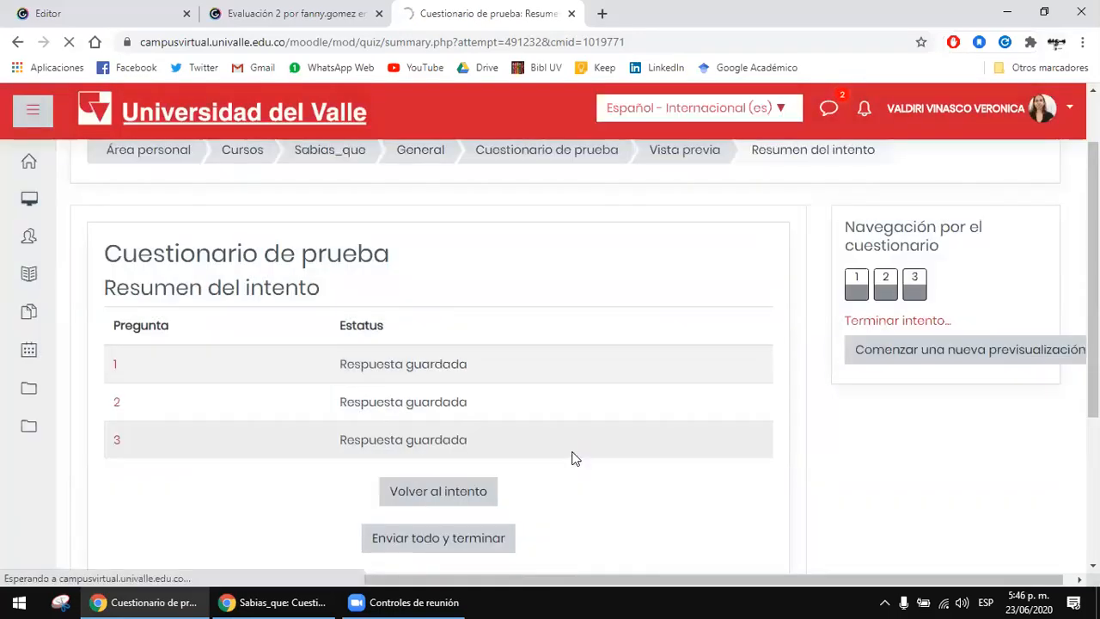
scroll(573, 460, down, 2)
scroll(573, 463, up, 2)
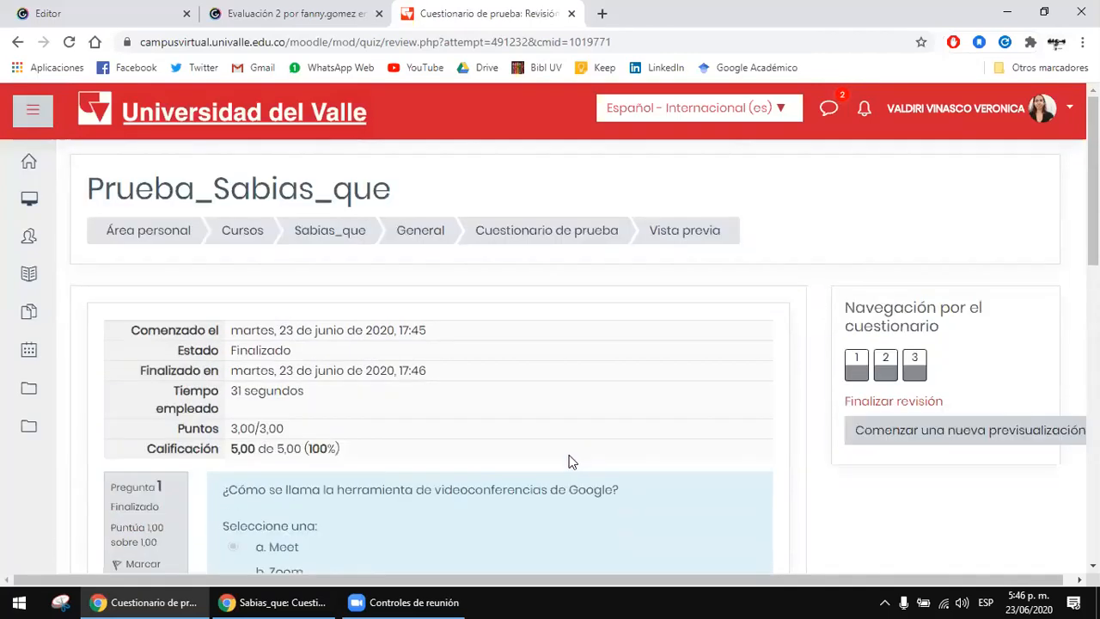
Step: Examine the points and final grade in the attempt review's summary table
drag(174, 305, 429, 395)
click(272, 434)
drag(276, 446, 360, 453)
drag(229, 448, 355, 457)
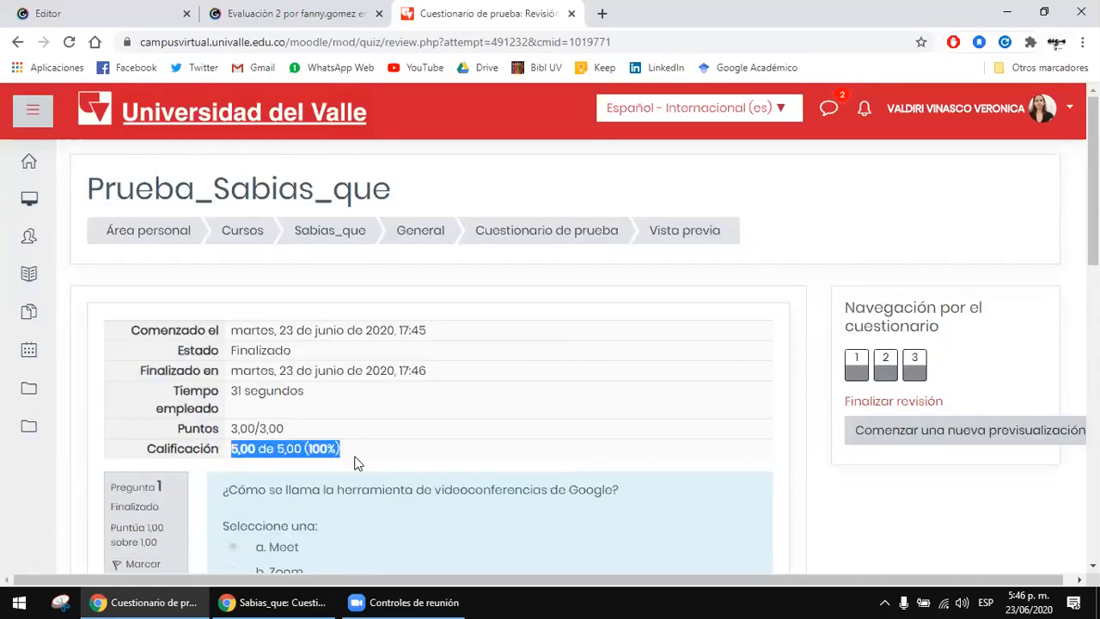
click(358, 463)
scroll(450, 305, down, 2)
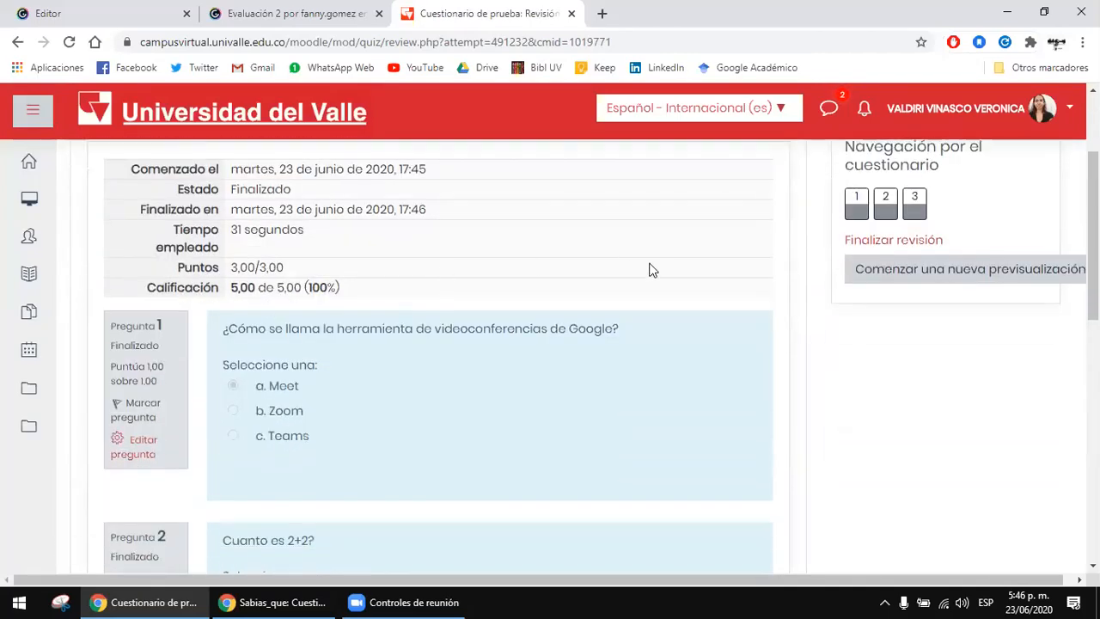
drag(239, 288, 369, 297)
click(383, 286)
drag(213, 267, 338, 276)
click(249, 287)
drag(266, 288, 353, 288)
click(388, 289)
drag(225, 282, 334, 277)
drag(202, 268, 328, 269)
drag(227, 286, 384, 288)
click(385, 294)
Step: Look over the answered questions in the attempt review and check the points row against the grade row
scroll(378, 297, down, 3)
scroll(441, 438, down, 3)
scroll(446, 455, up, 4)
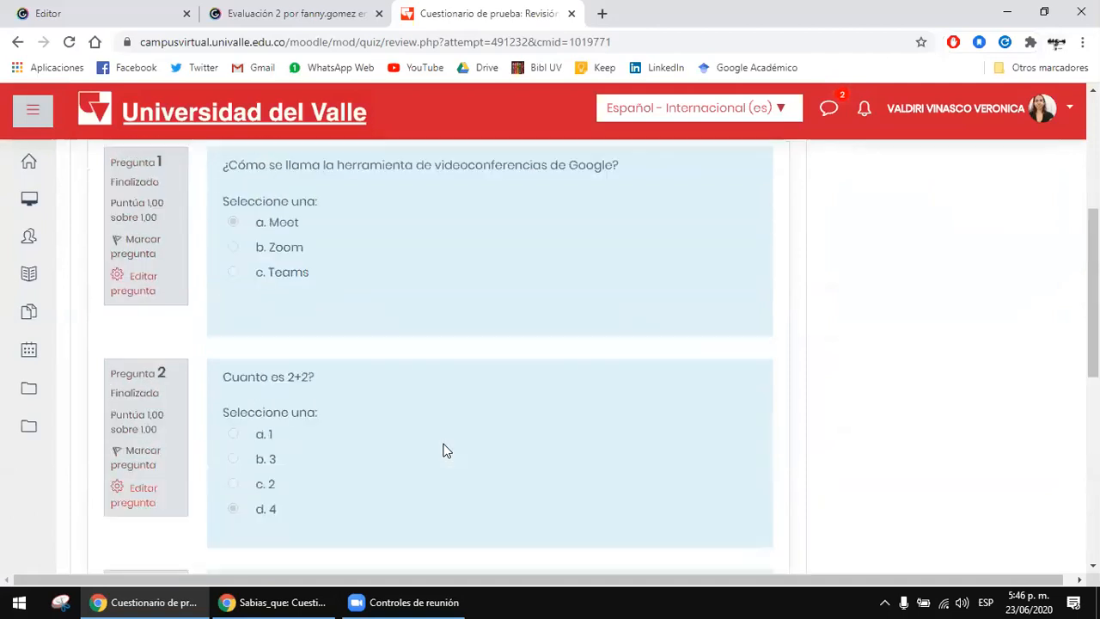
scroll(445, 451, up, 4)
drag(266, 430, 385, 431)
click(386, 430)
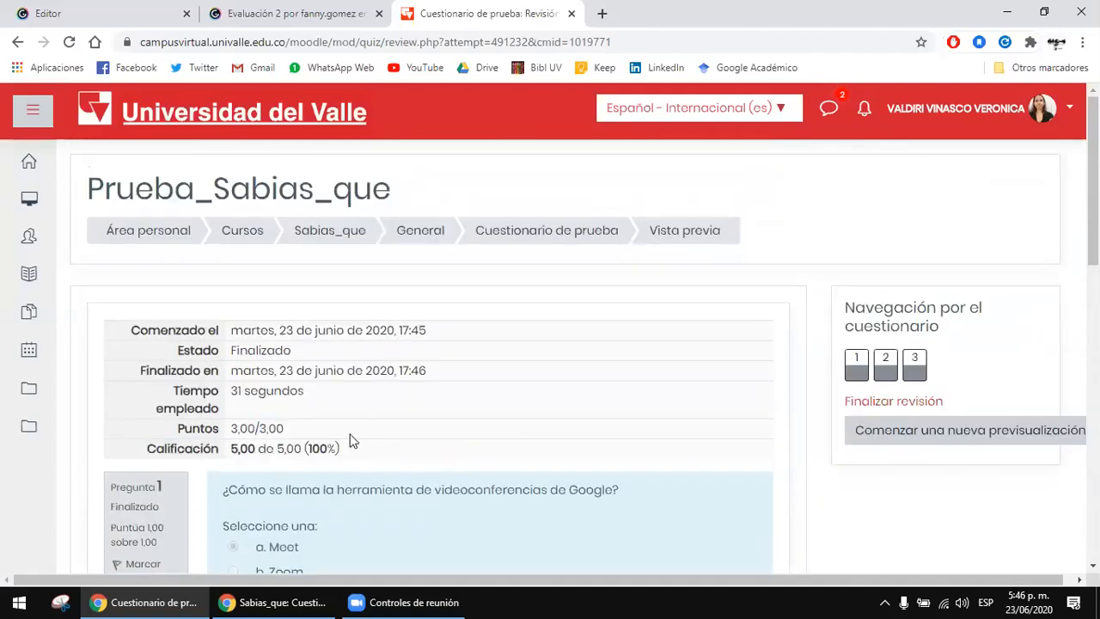
drag(258, 448, 387, 449)
double_click(368, 448)
click(368, 448)
drag(300, 450, 392, 450)
click(392, 450)
drag(204, 411, 327, 420)
click(326, 421)
drag(240, 430, 324, 432)
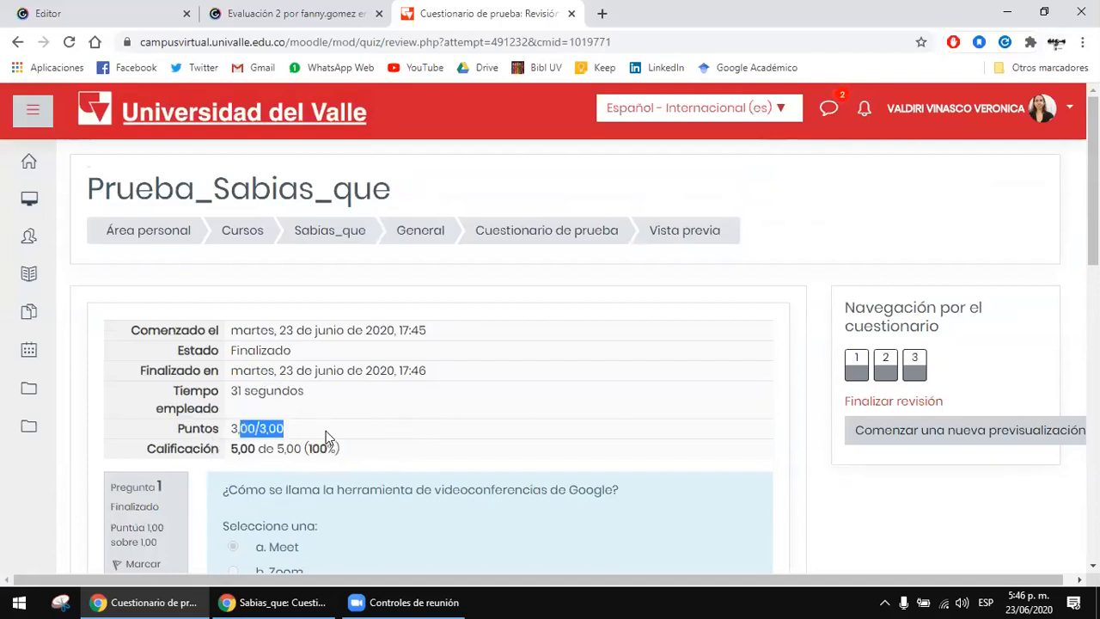
Step: Compare the Puntos value with the Calificación value in the review summary
drag(256, 447, 395, 453)
drag(255, 429, 358, 432)
click(356, 432)
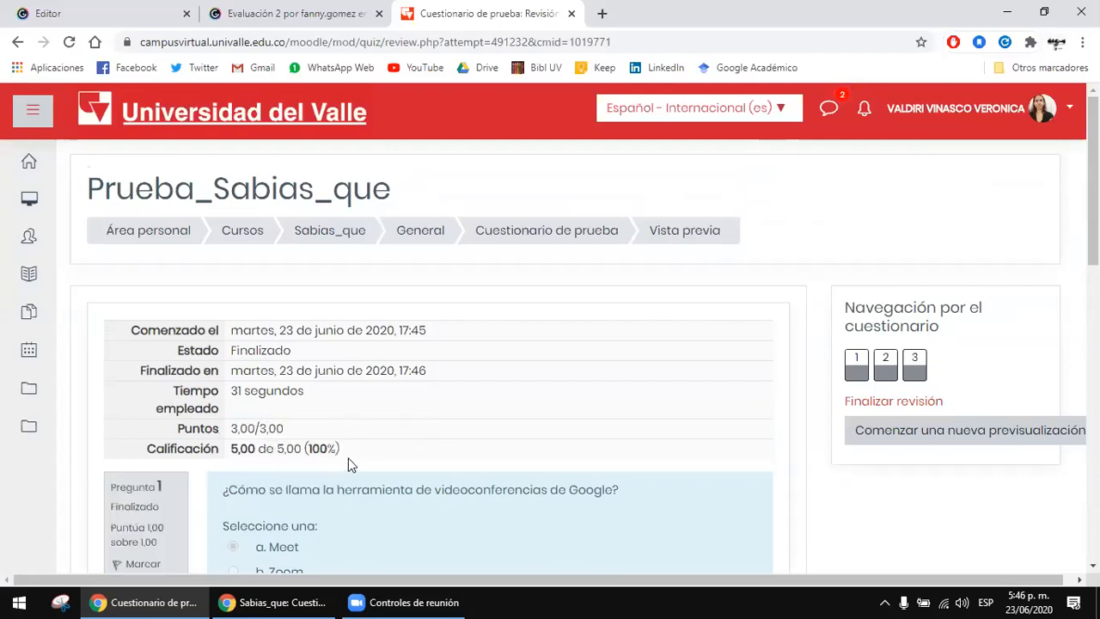
drag(248, 450, 343, 439)
click(349, 444)
drag(267, 434, 345, 450)
click(230, 456)
drag(230, 432, 390, 448)
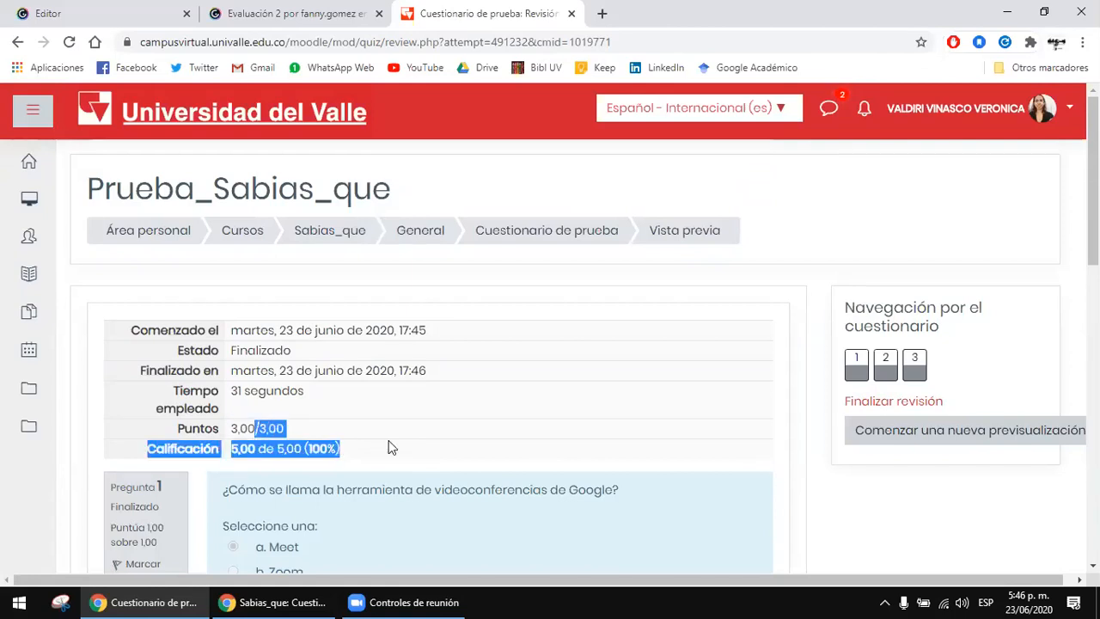
click(390, 447)
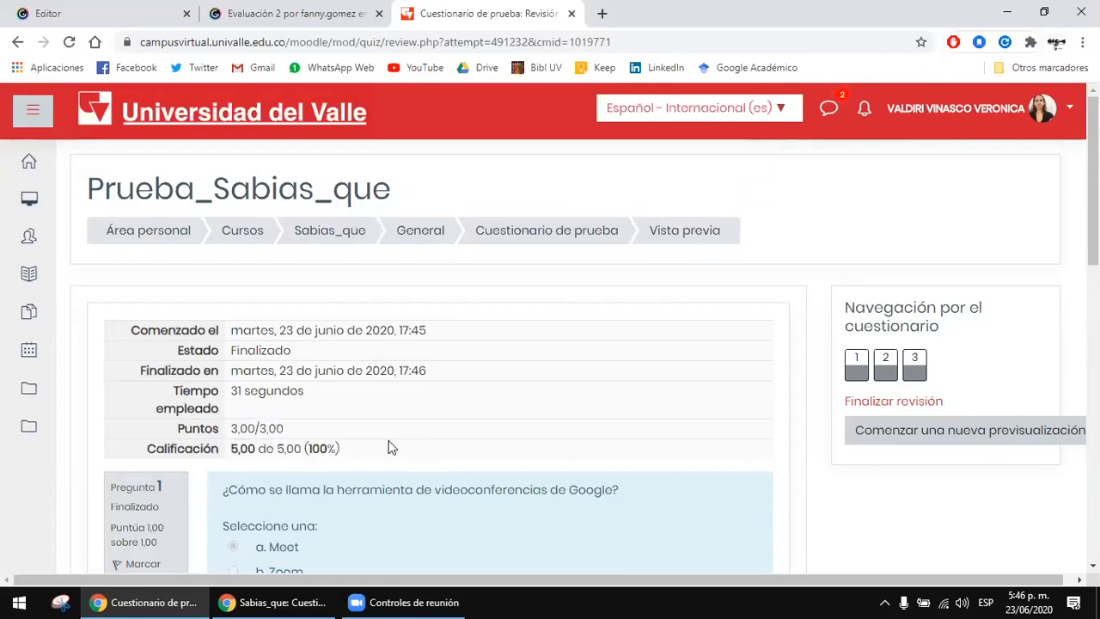
drag(258, 430, 326, 437)
click(325, 437)
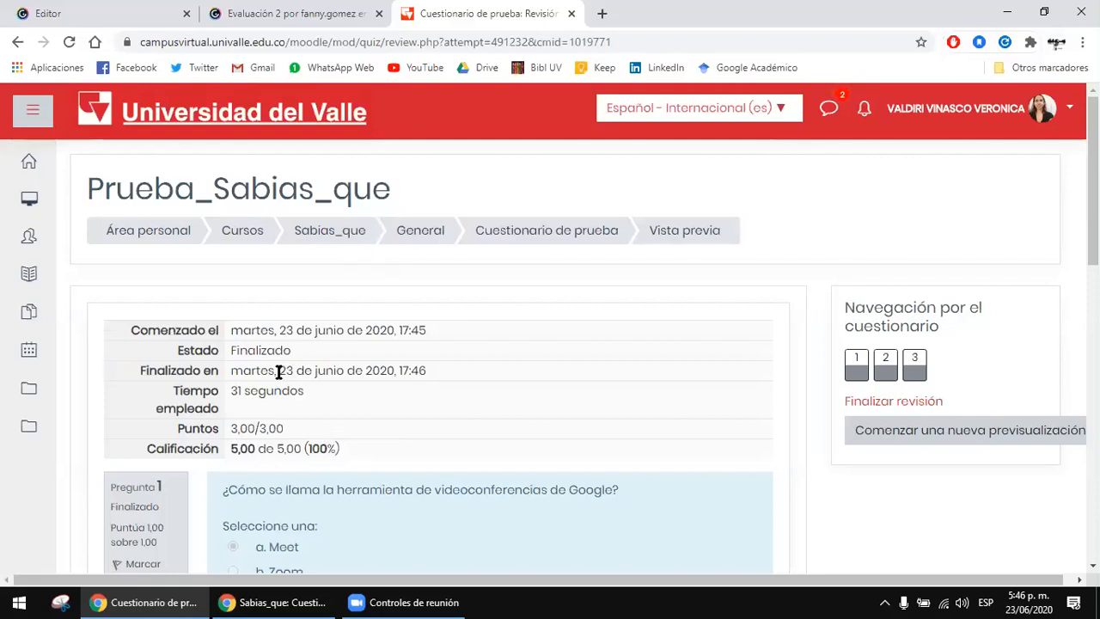
triple_click(247, 411)
drag(258, 428, 307, 433)
click(312, 437)
drag(233, 429, 361, 447)
click(278, 430)
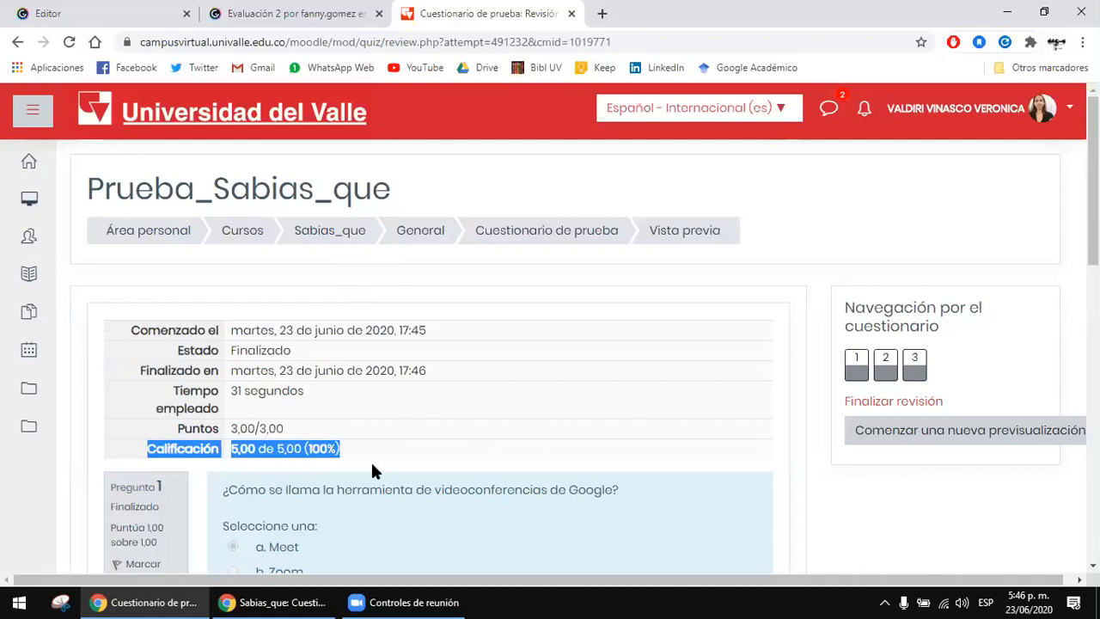
Step: Examine the Calificación row and its percentage, glancing over the answered questions below it
drag(277, 448, 359, 445)
click(359, 445)
drag(275, 448, 354, 442)
click(354, 442)
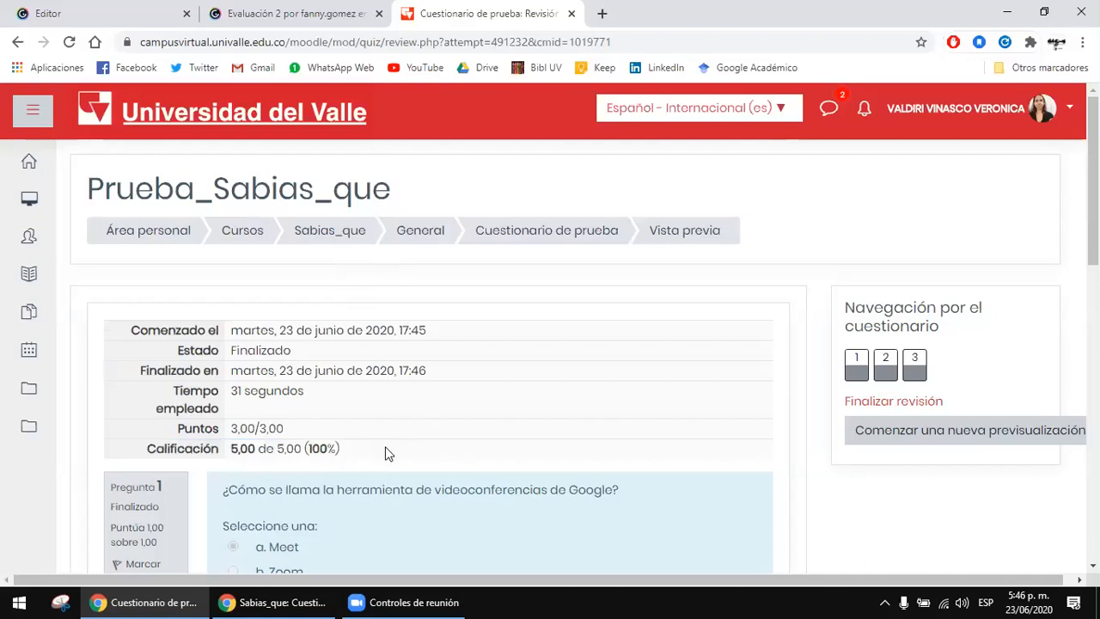
drag(234, 447, 376, 453)
click(376, 453)
drag(293, 447, 361, 453)
click(361, 453)
scroll(361, 453, down, 4)
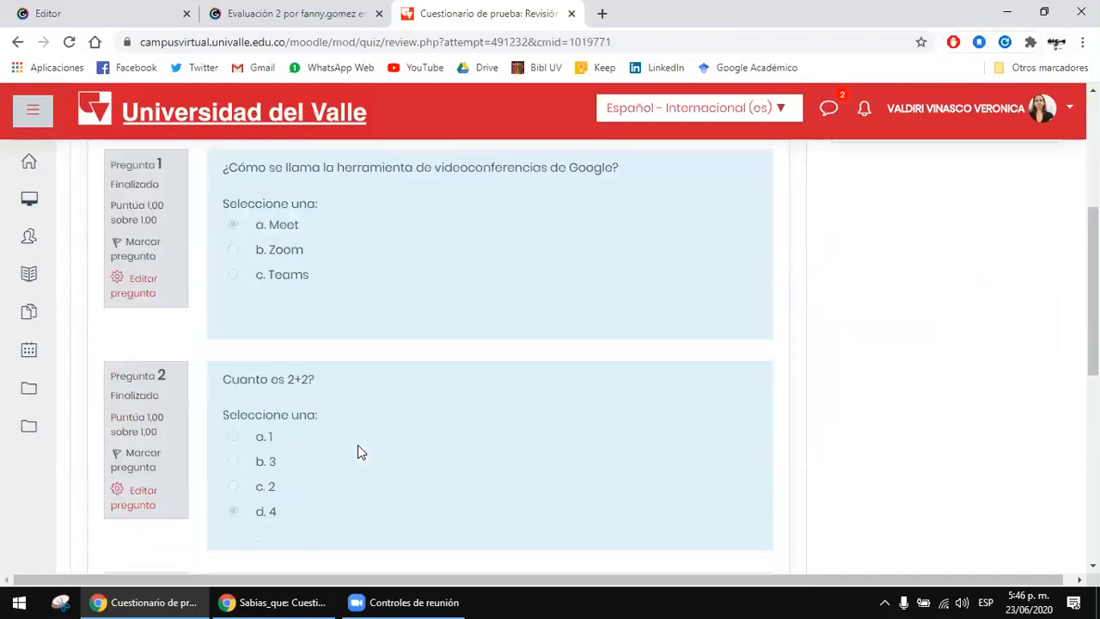
scroll(359, 452, up, 4)
drag(275, 448, 400, 436)
click(381, 458)
click(326, 447)
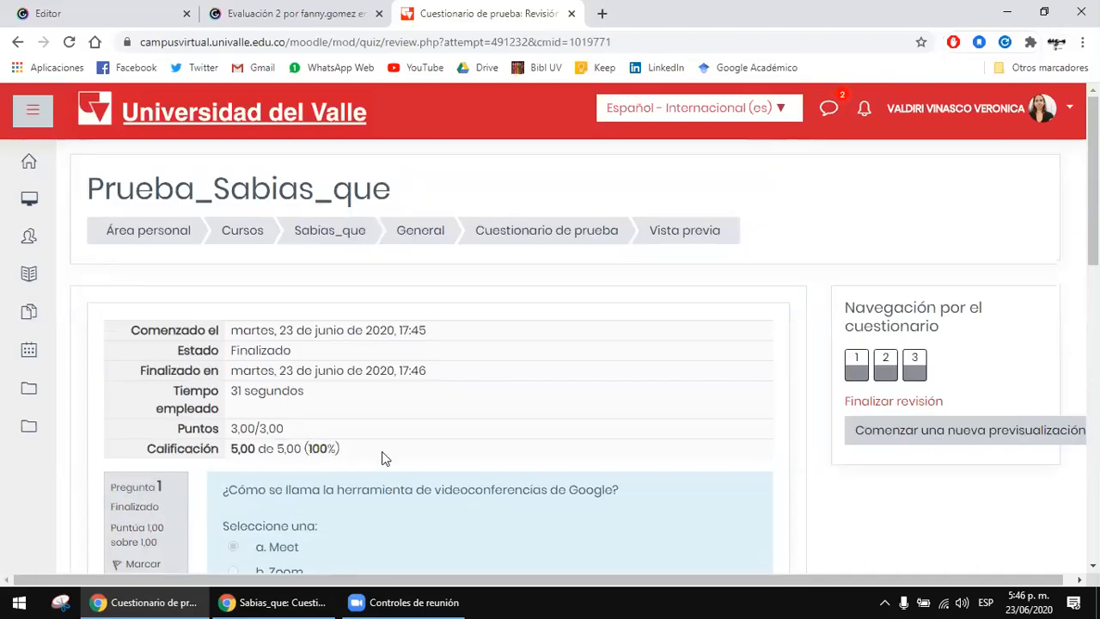
scroll(398, 454, down, 7)
scroll(398, 461, up, 8)
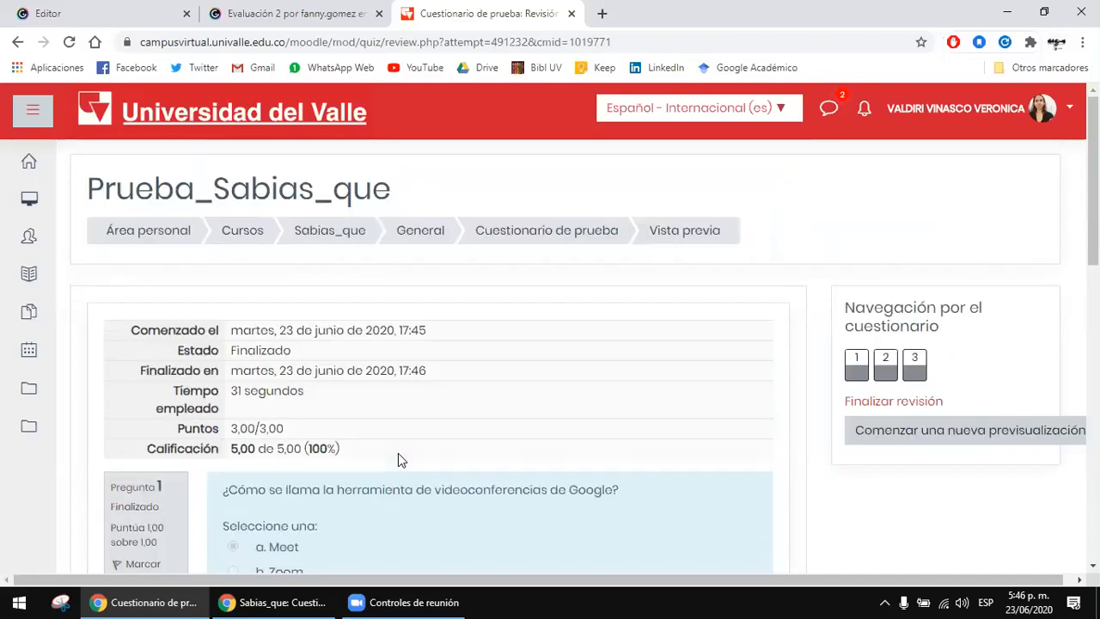
Step: Leave the attempt review for the Cuestionario de prueba overview page and examine its title and previous attempts summary
click(613, 234)
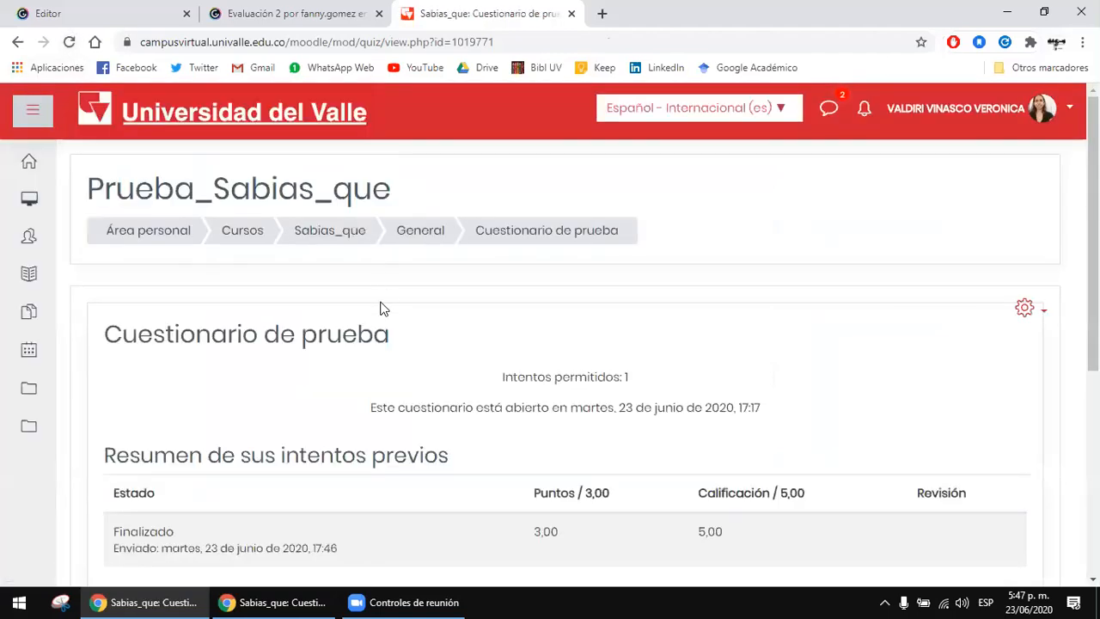
scroll(901, 444, down, 1)
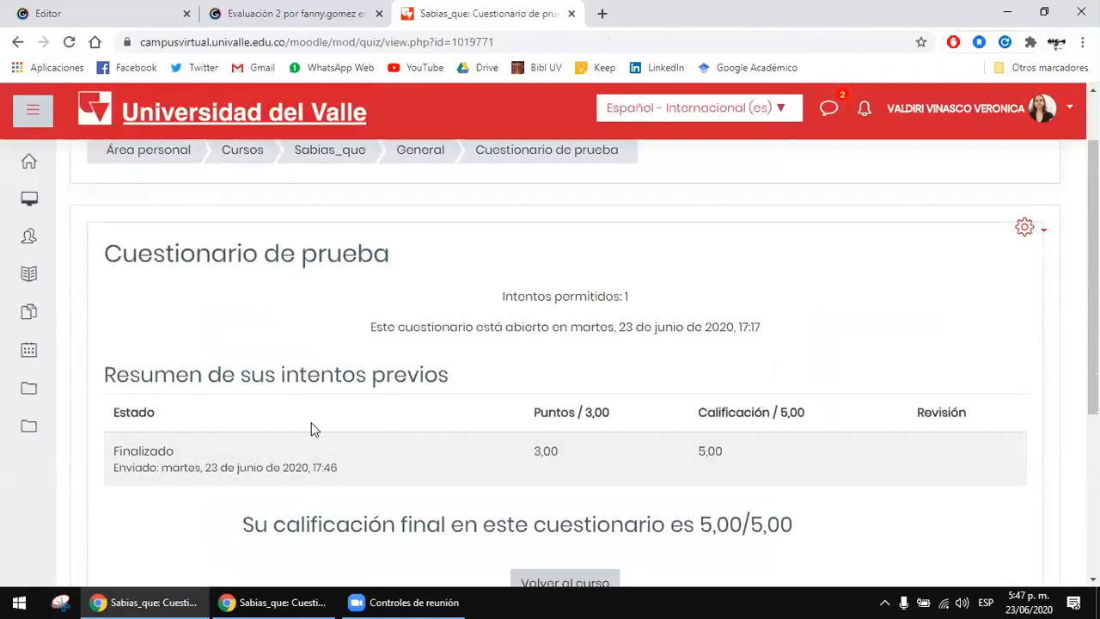
scroll(314, 430, down, 1)
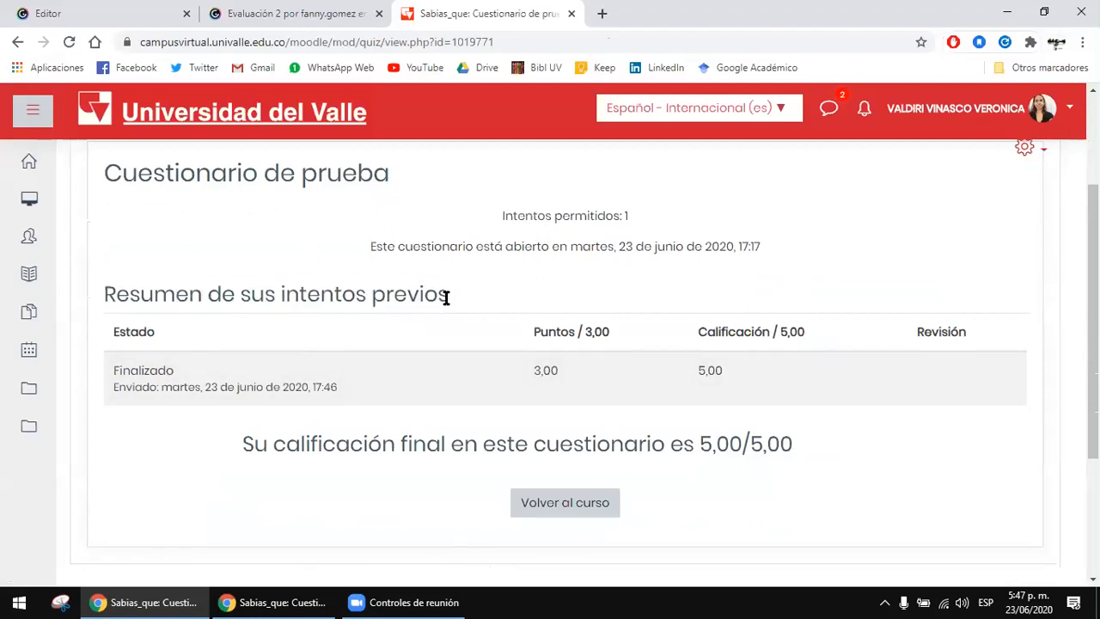
scroll(446, 298, up, 2)
drag(282, 335, 465, 342)
click(465, 342)
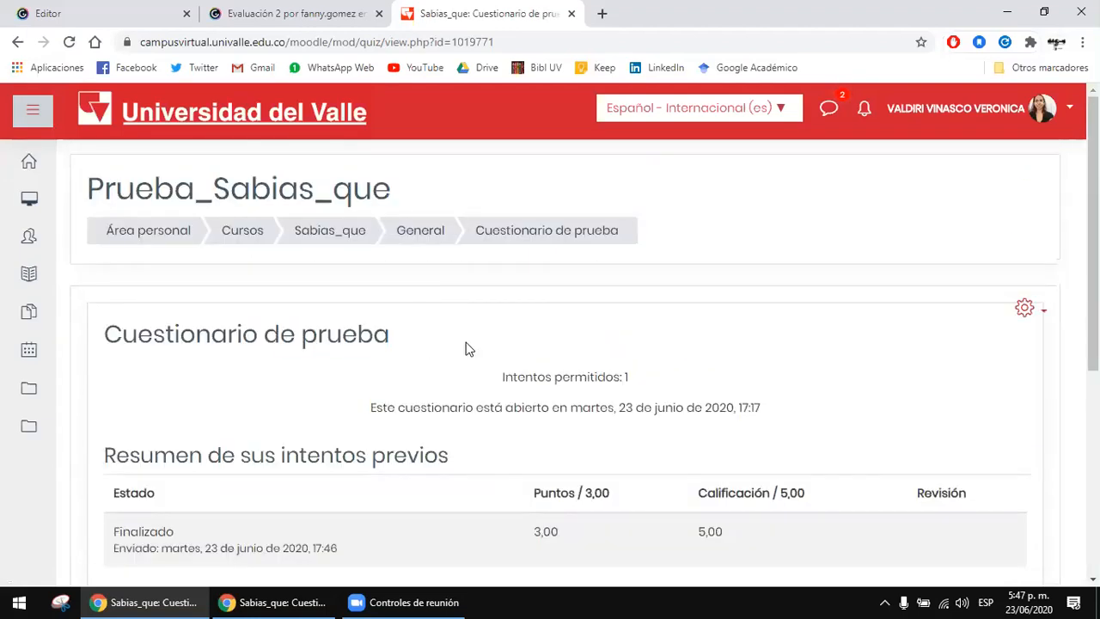
drag(212, 334, 483, 335)
click(482, 341)
drag(479, 334, 260, 337)
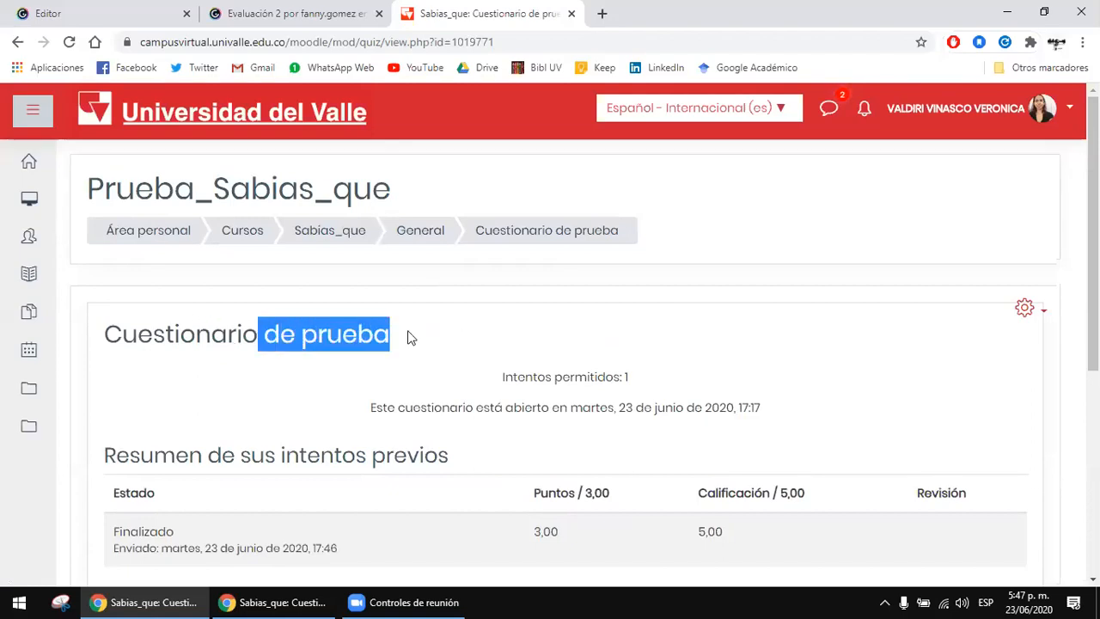
click(410, 338)
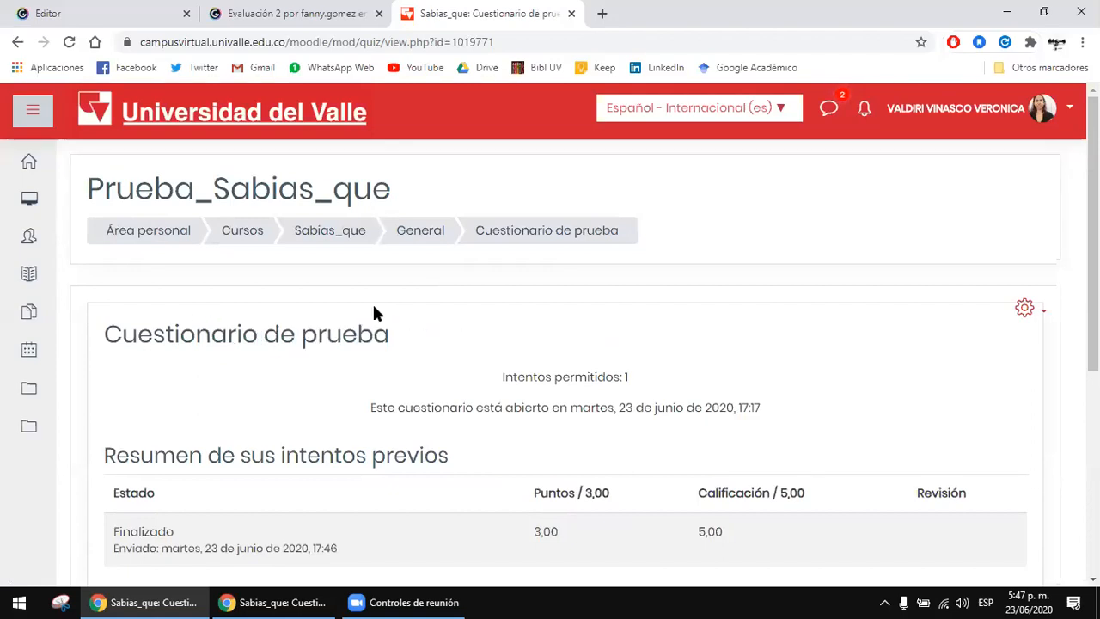
Step: Reload the Cuestionario de prueba overview page and examine its opening date and final grade
click(590, 238)
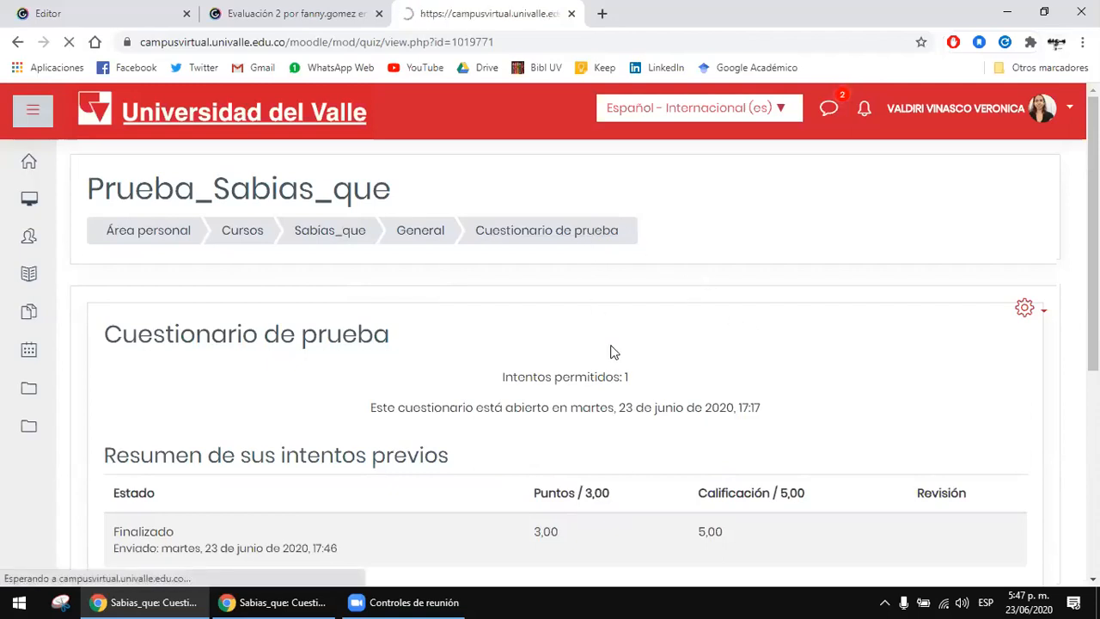
click(565, 231)
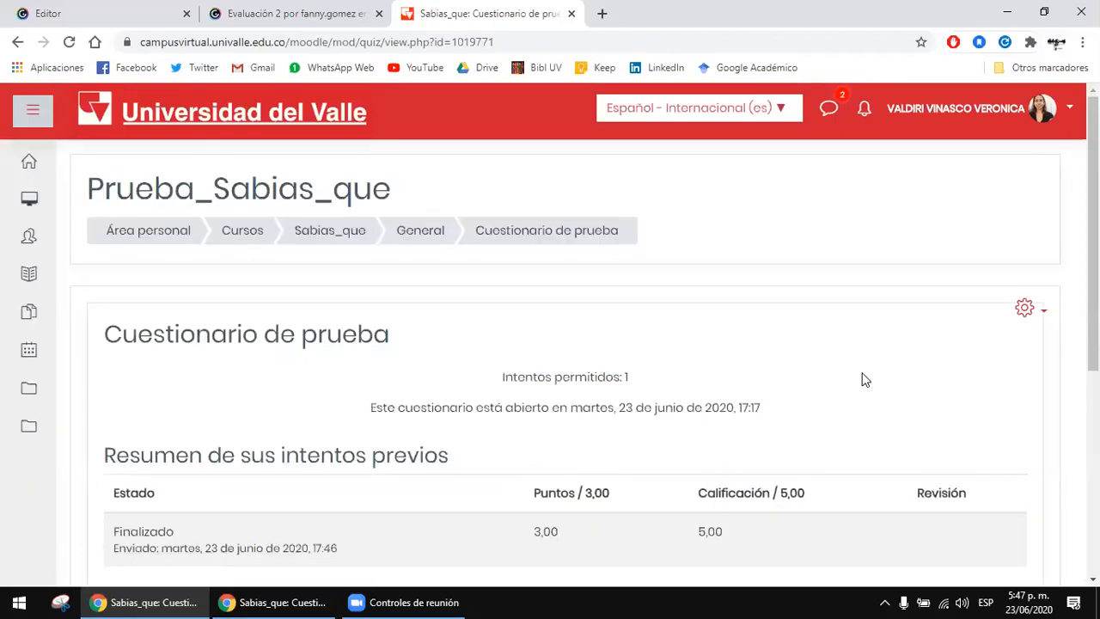
scroll(866, 380, down, 1)
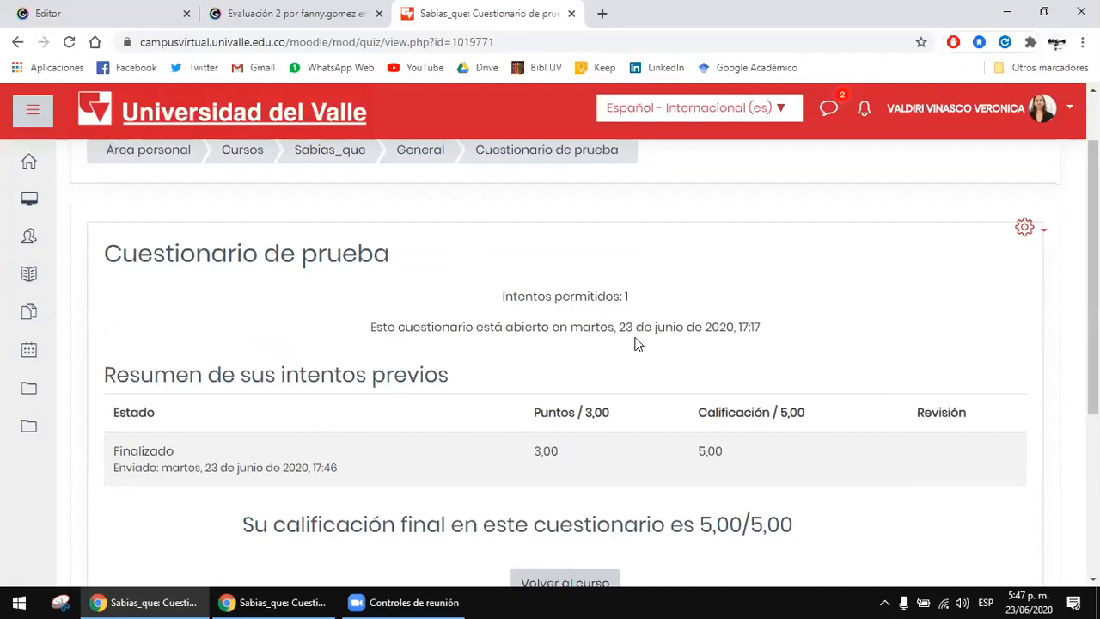
drag(571, 327, 754, 327)
drag(418, 327, 785, 326)
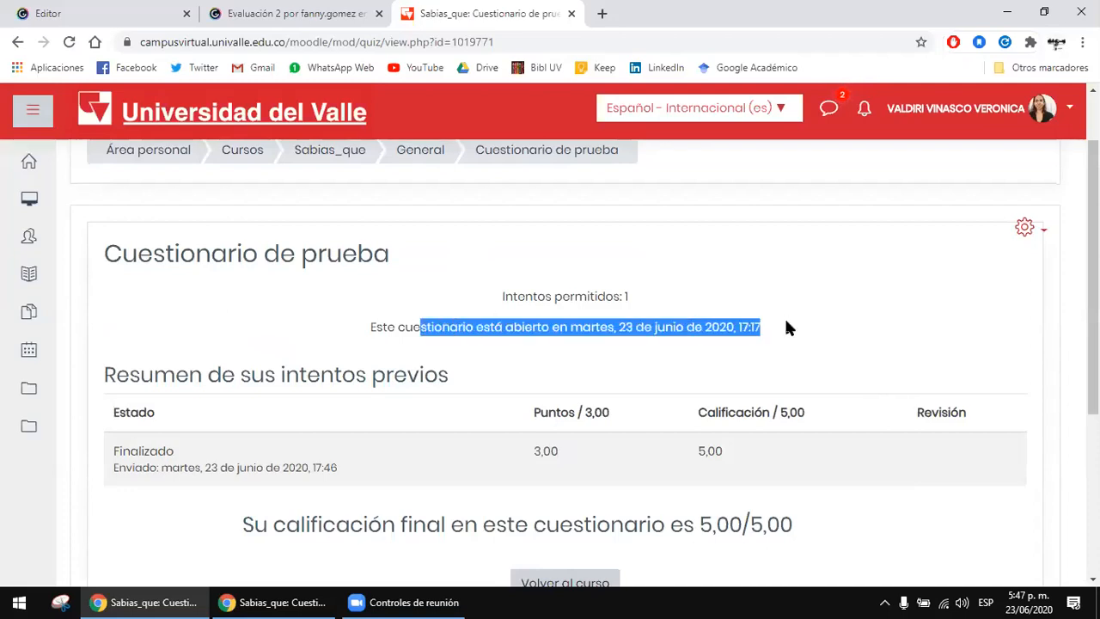
click(842, 330)
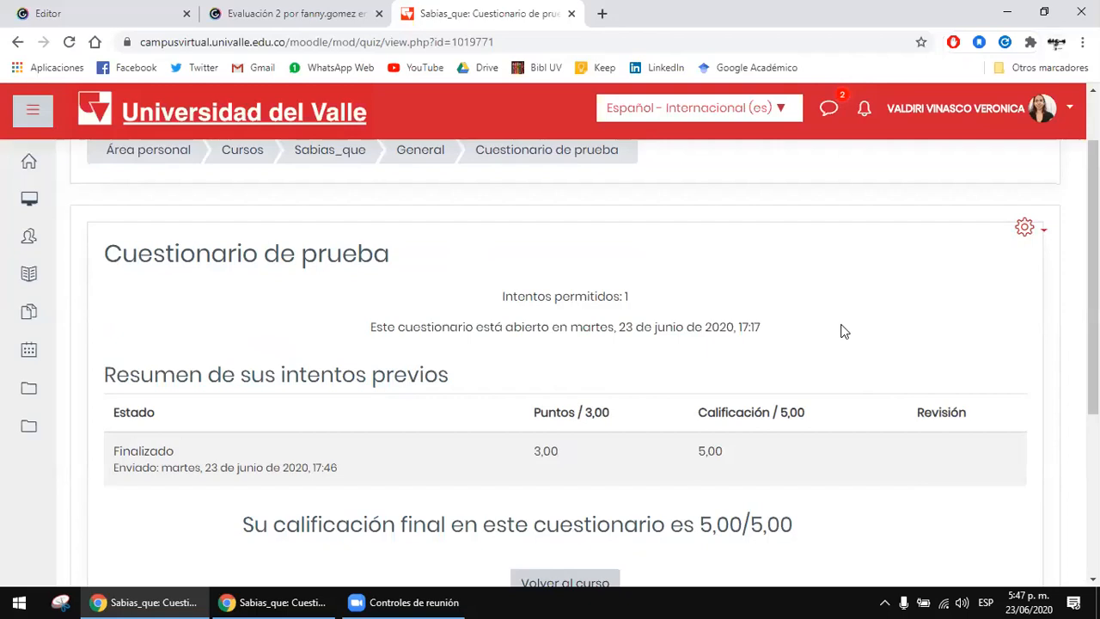
scroll(782, 343, down, 1)
drag(636, 443, 787, 443)
click(822, 445)
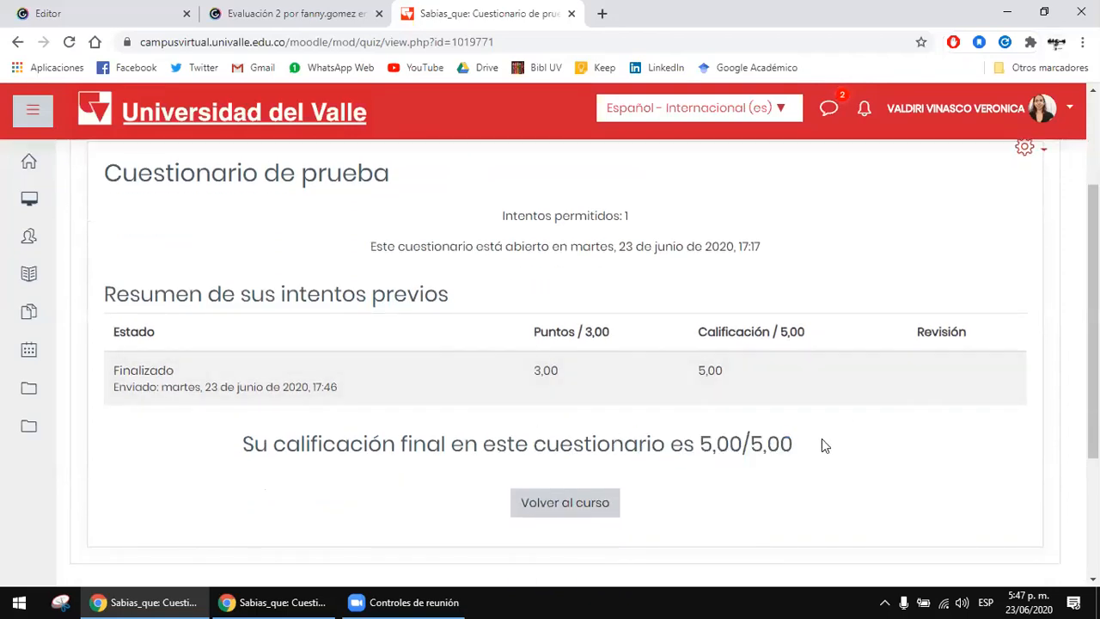
Step: Return to the Prueba_Sabias_que course, reopen Cuestionario de prueba, and look over its attempt summary
click(580, 512)
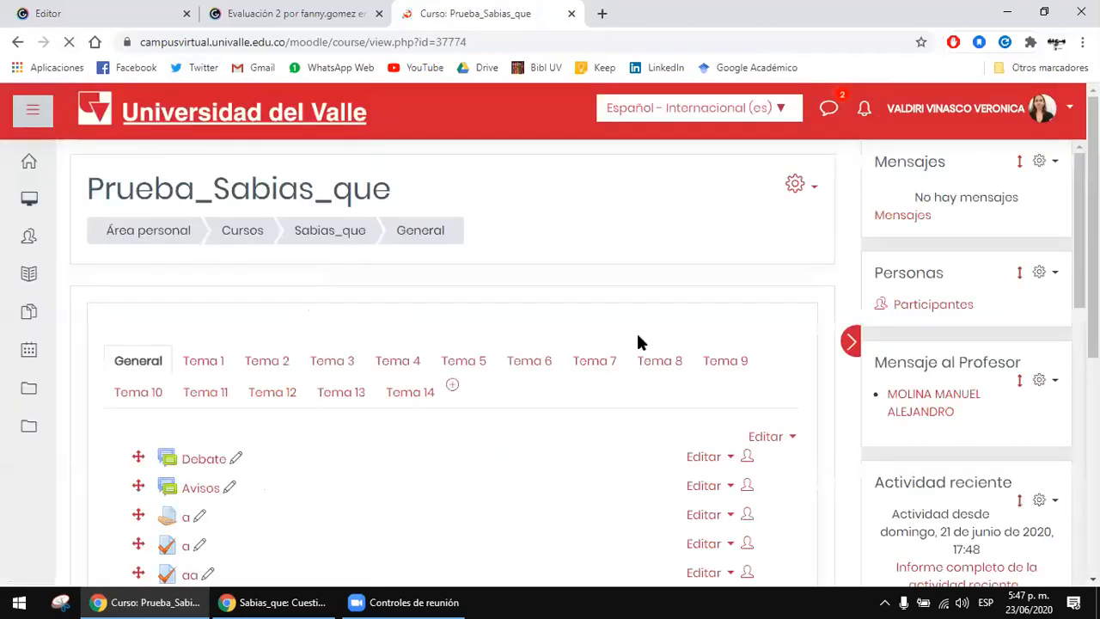
scroll(637, 337, down, 3)
click(318, 416)
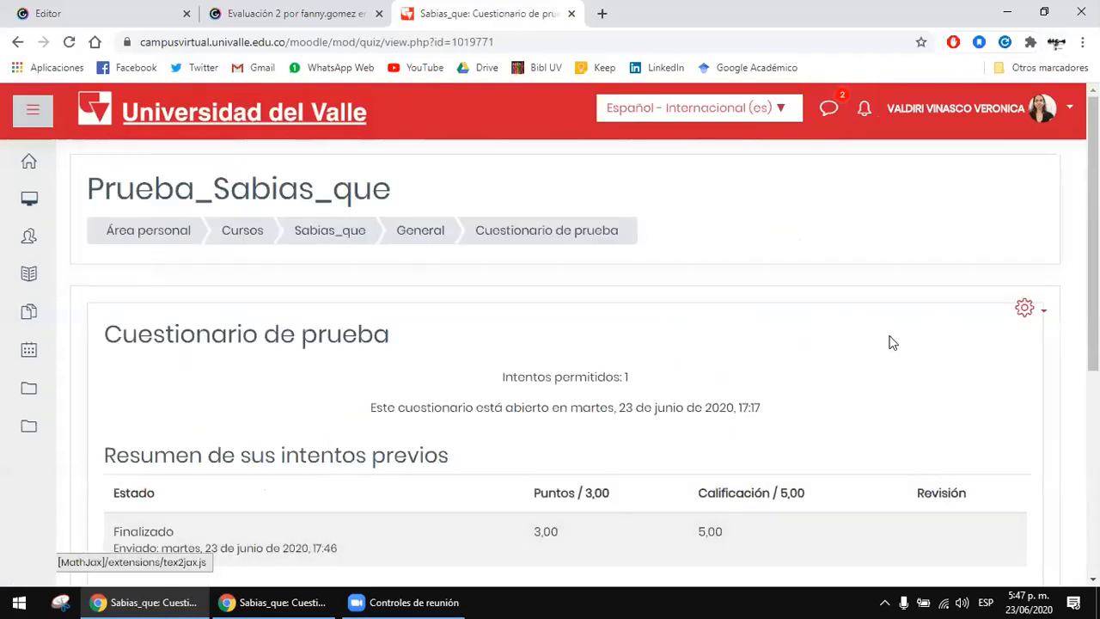
scroll(893, 342, down, 3)
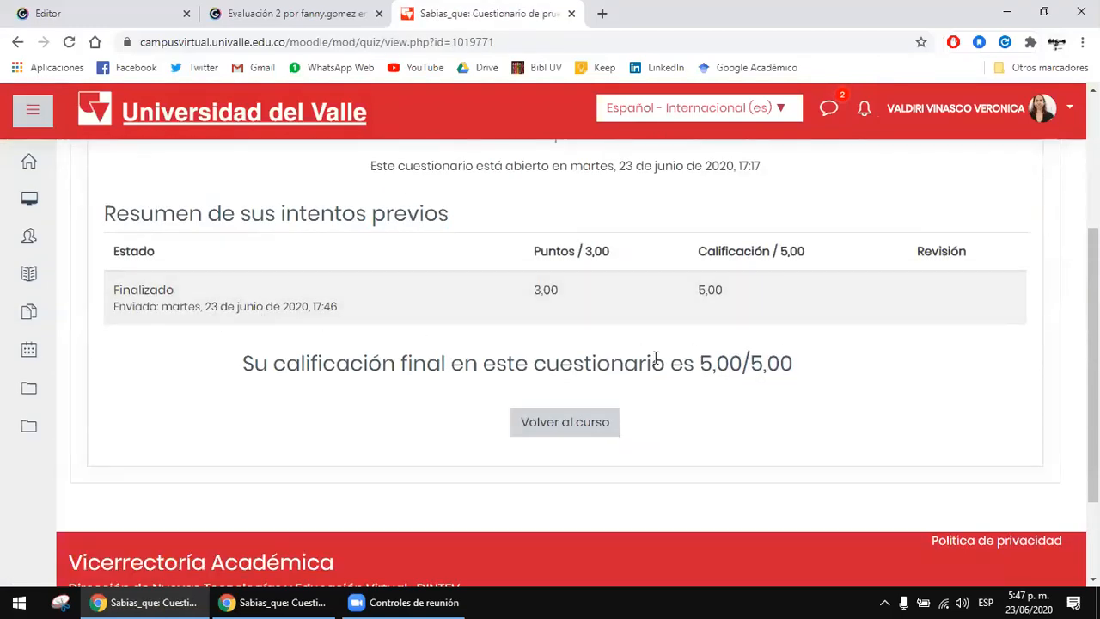
scroll(656, 359, up, 1)
drag(762, 247, 681, 218)
click(683, 218)
scroll(911, 262, up, 1)
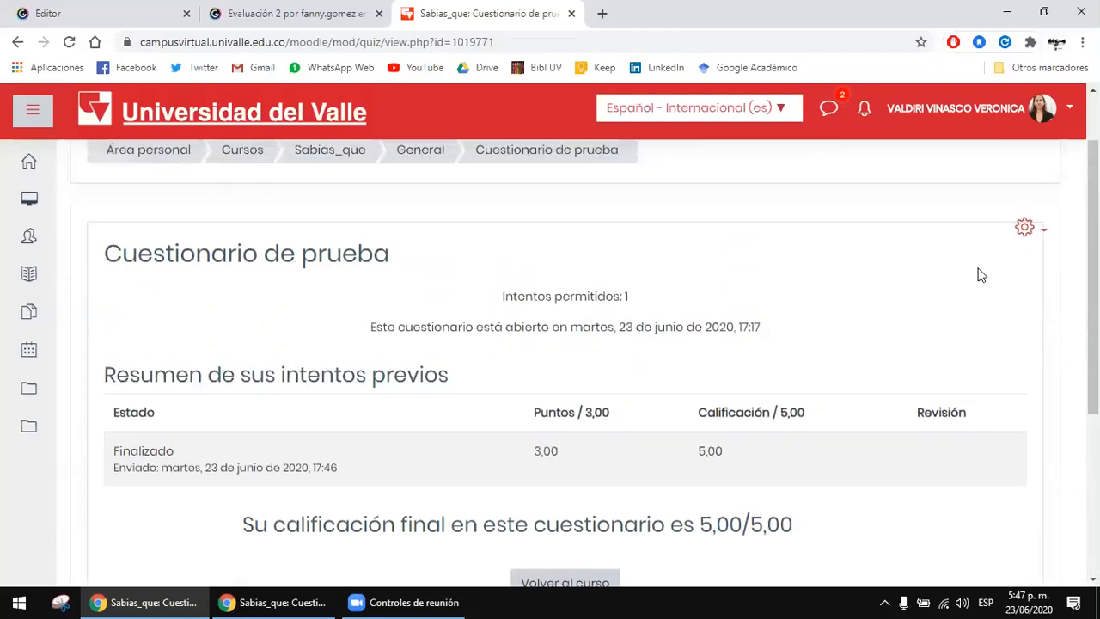
Step: Open the question editing page of Cuestionario de prueba and reload it
click(1026, 228)
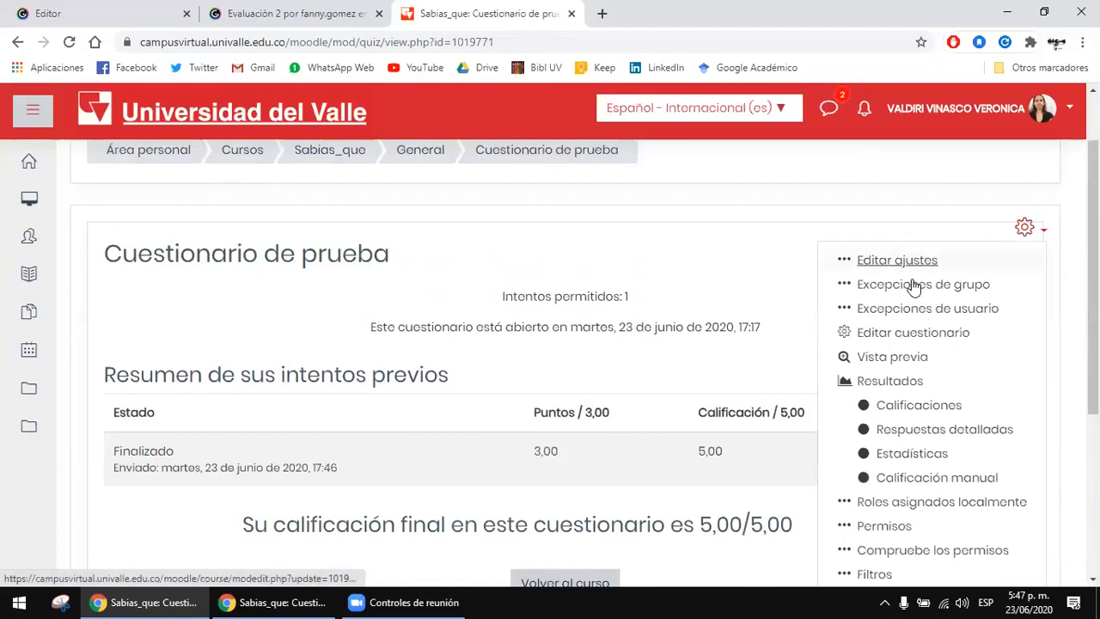
click(920, 335)
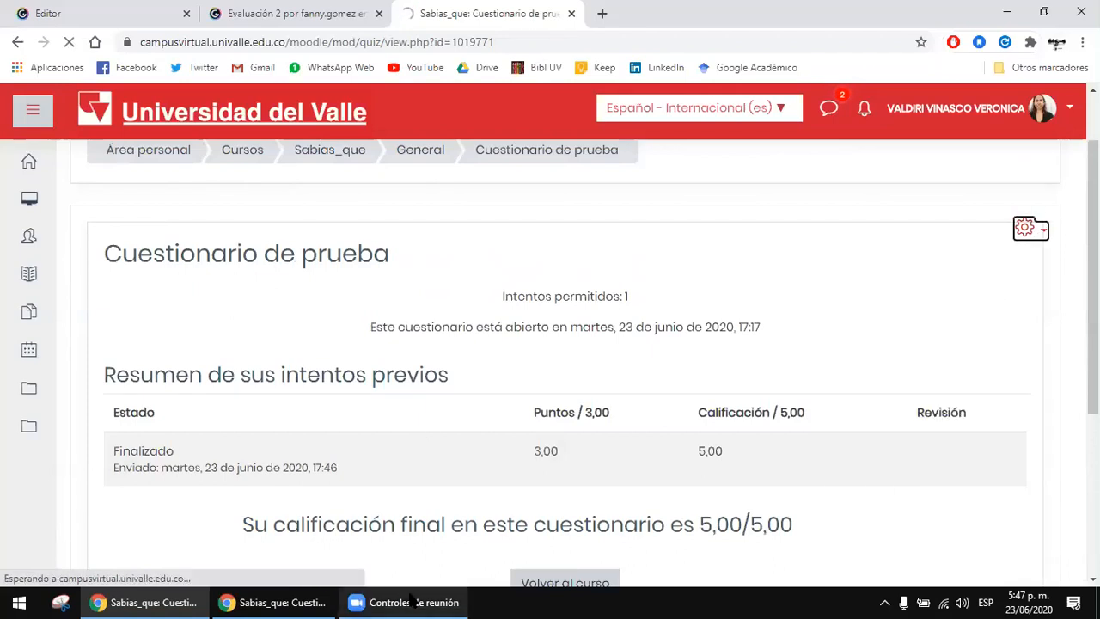
scroll(520, 396, down, 1)
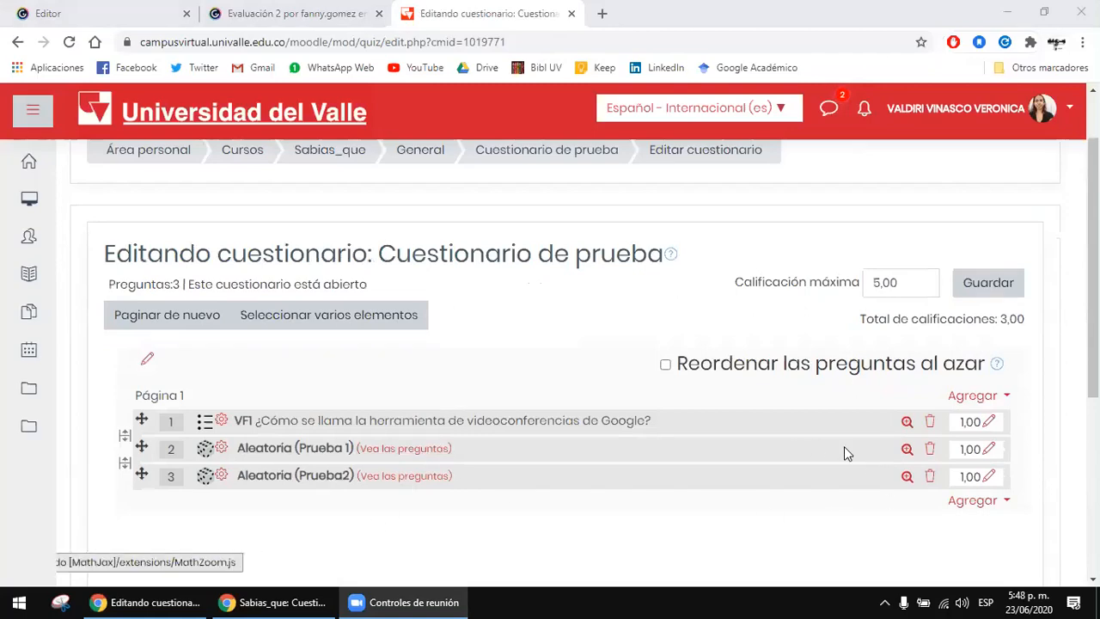
click(69, 41)
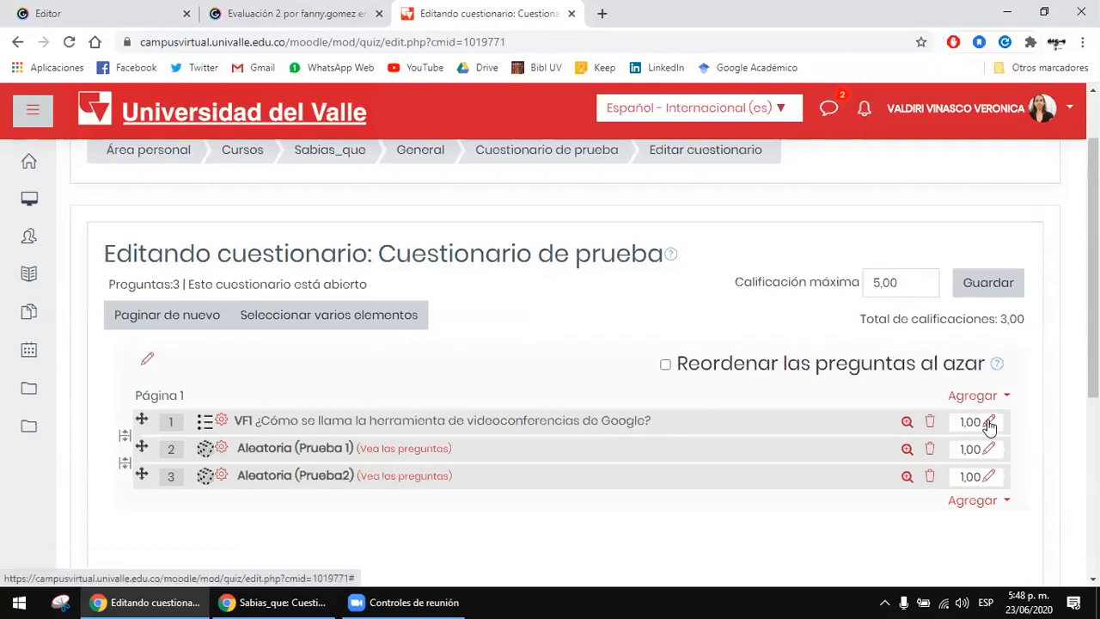
Step: Try to set the mark of question 1 (VF1) to 0.5, re-entering it as 0
click(988, 422)
text(0)
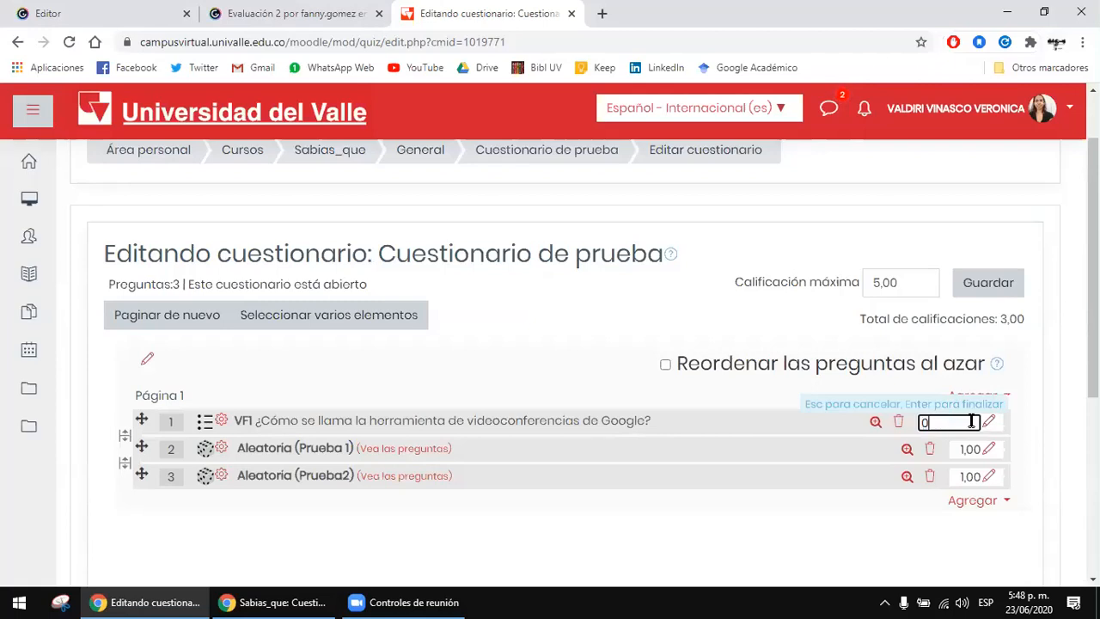
text(.5)
key(Return)
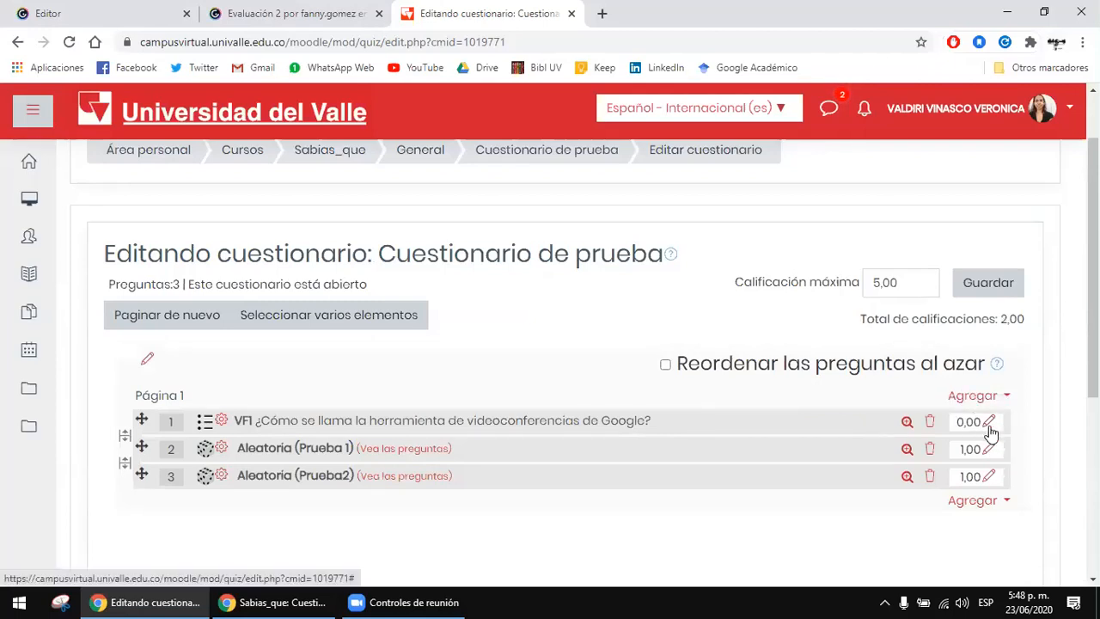
click(989, 425)
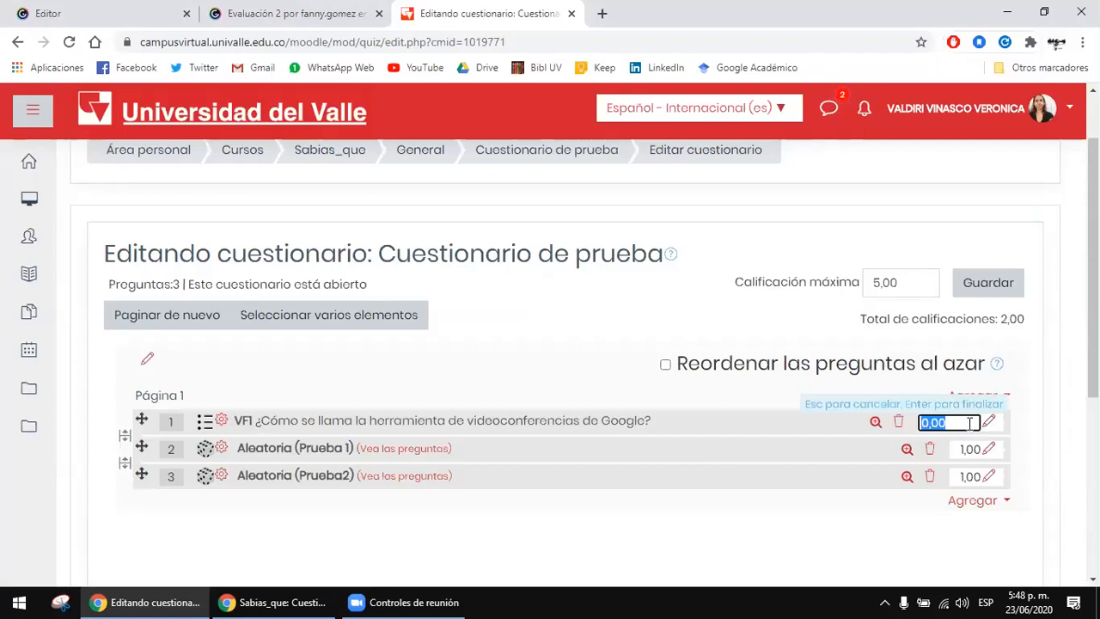
text(0)
key(Return)
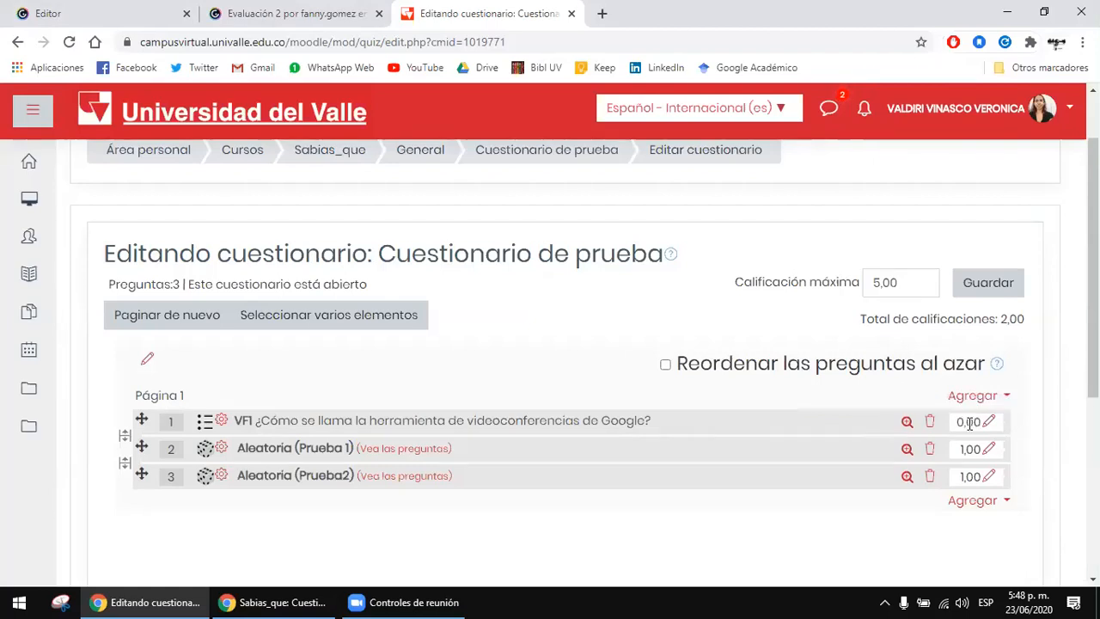
Step: Examine the quiz's total of question marks by highlighting the Total de calificaciones line
drag(936, 323, 1018, 333)
click(1012, 320)
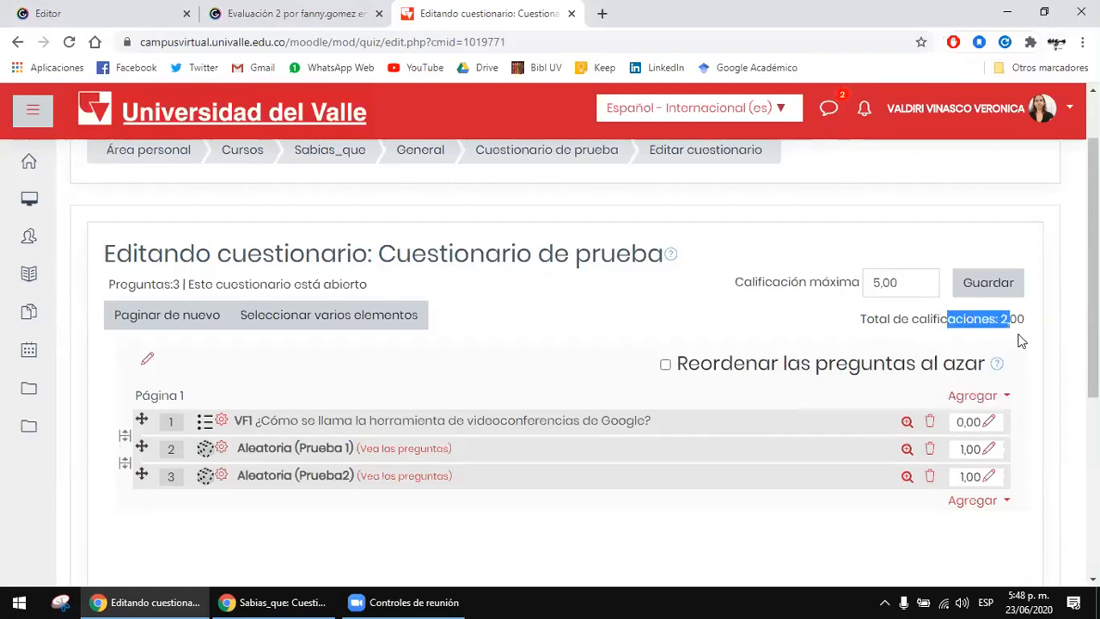
drag(901, 320, 1006, 337)
click(1018, 333)
click(1012, 336)
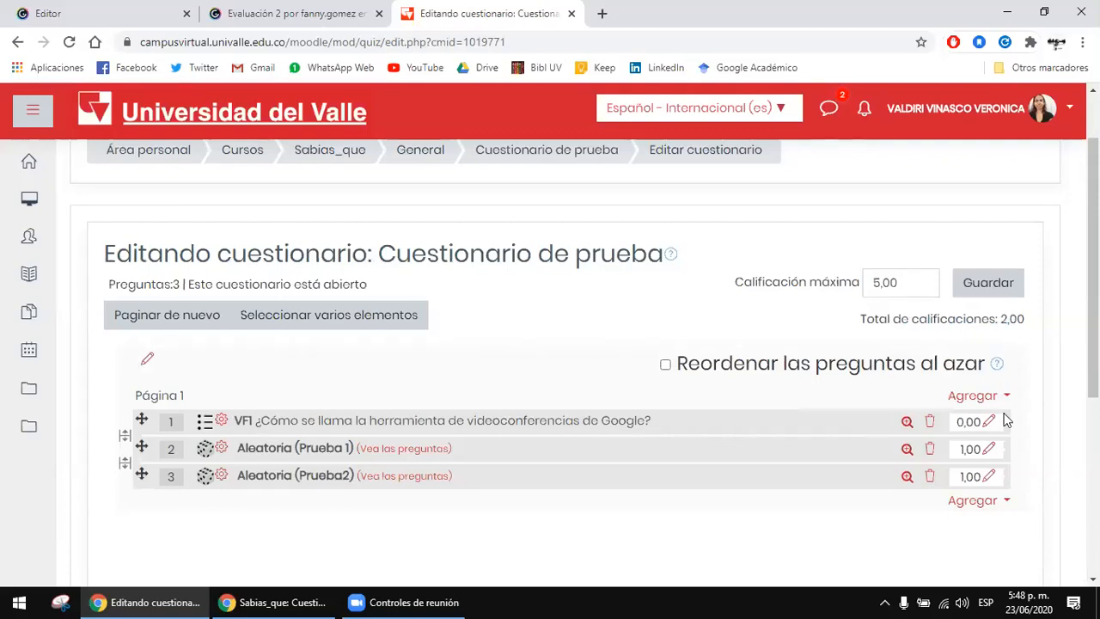
Step: Enable random reordering of the questions (Reordenar las preguntas al azar) in Cuestionario de prueba
click(667, 365)
drag(486, 254, 502, 254)
click(586, 270)
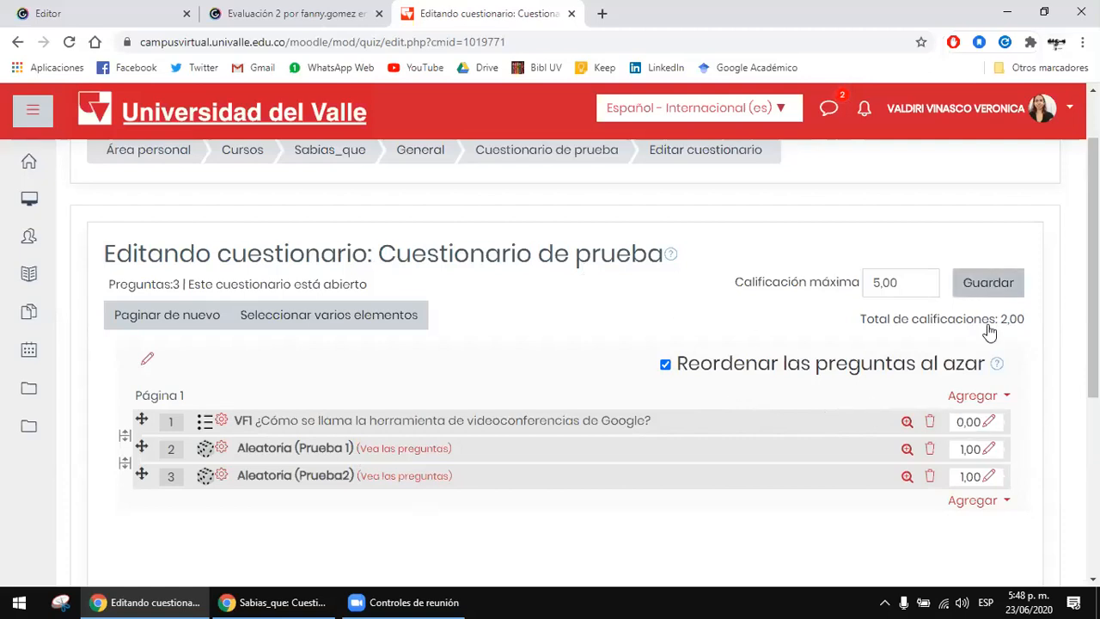
Step: Set the mark of question 1 (VF1) to 1
click(989, 421)
text(1)
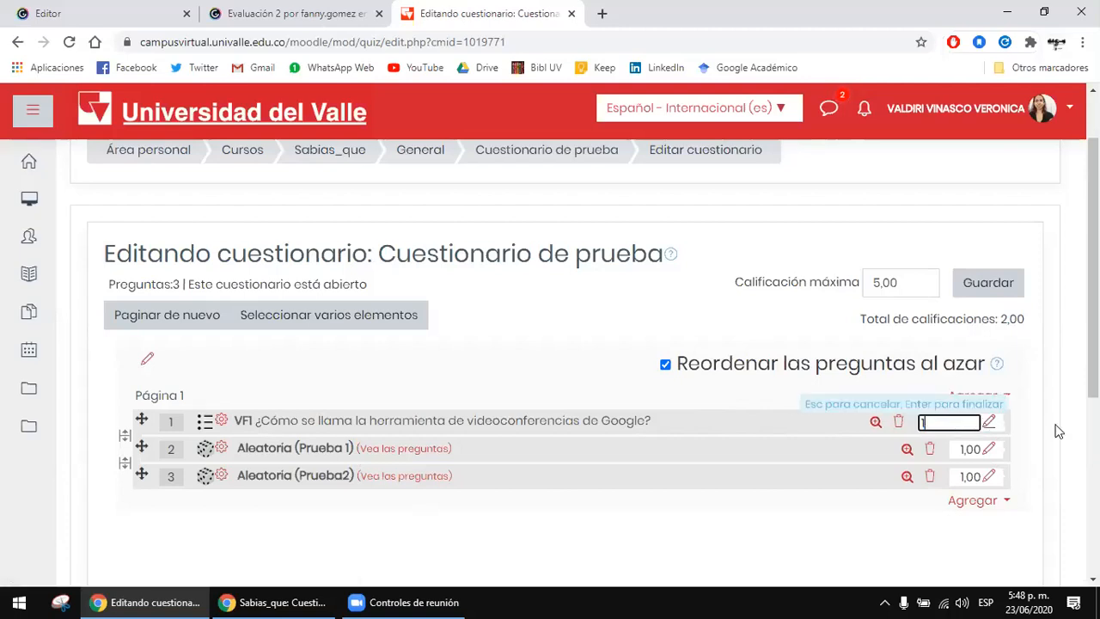
click(1054, 426)
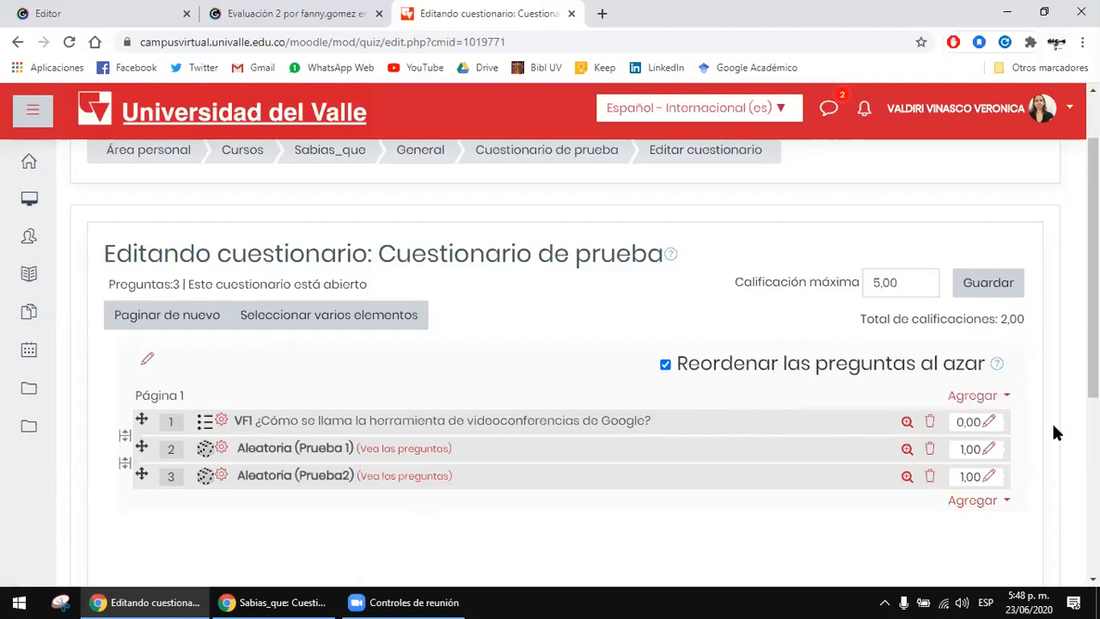
click(990, 425)
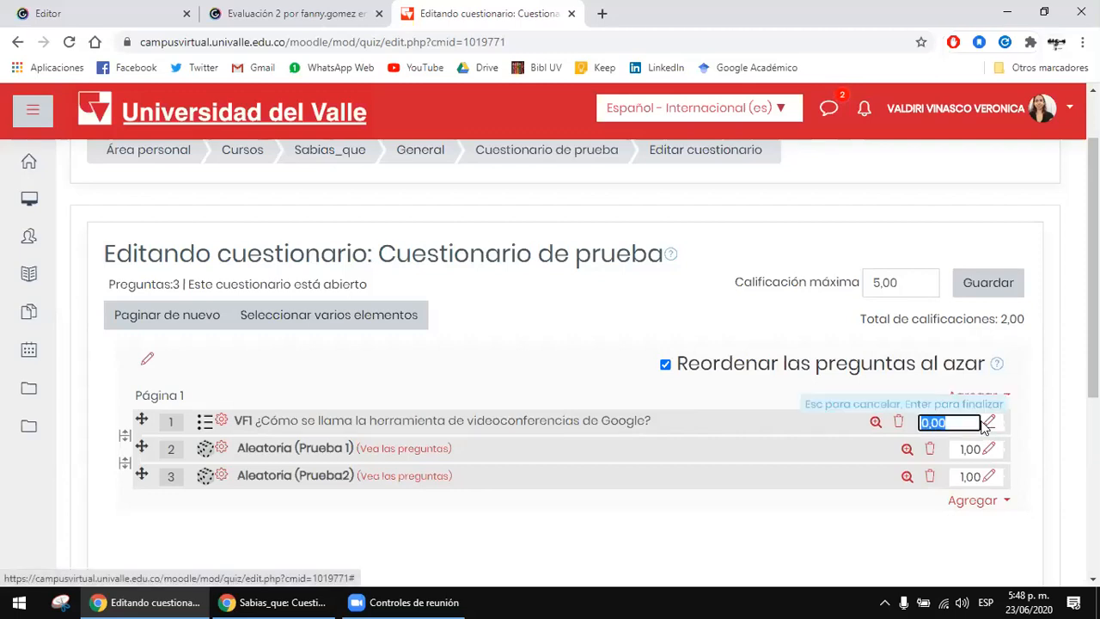
click(964, 423)
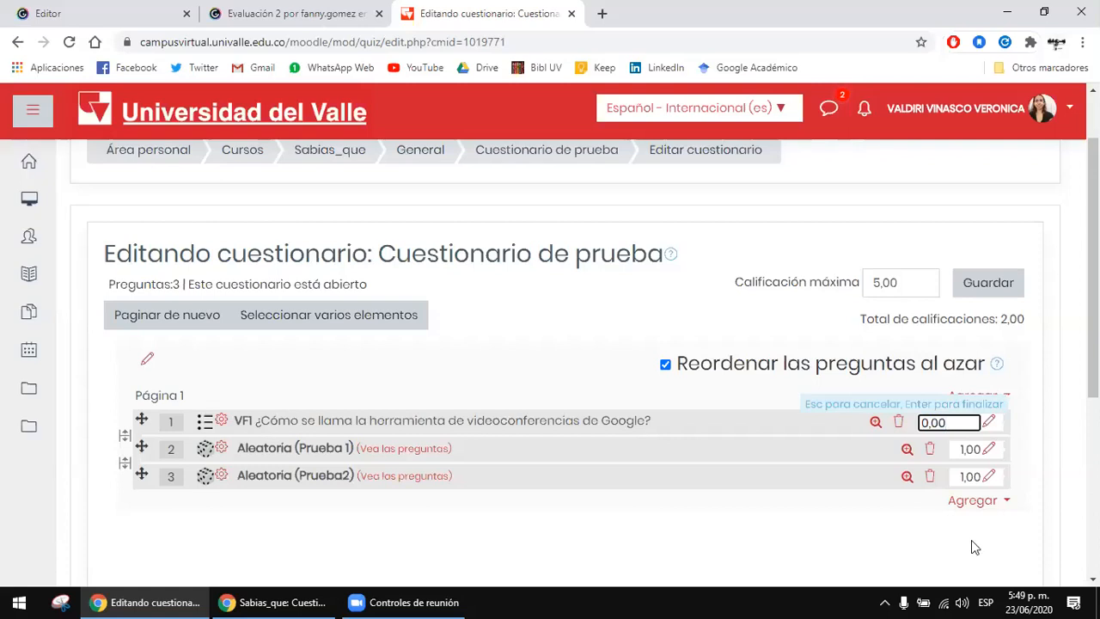
drag(956, 423, 907, 435)
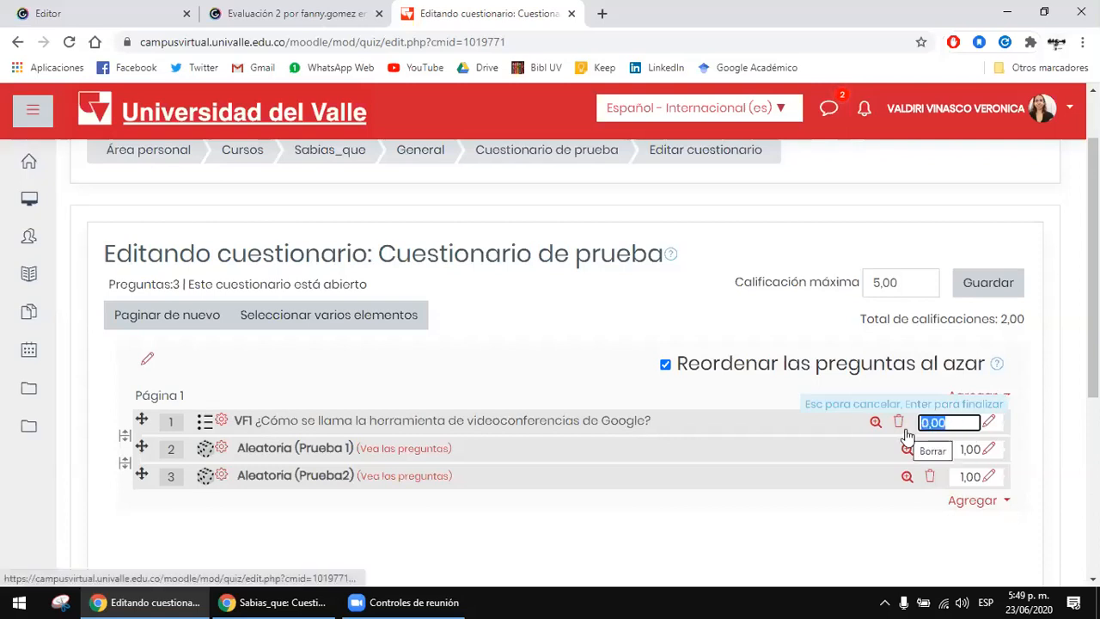
key(BackSpace)
text(1)
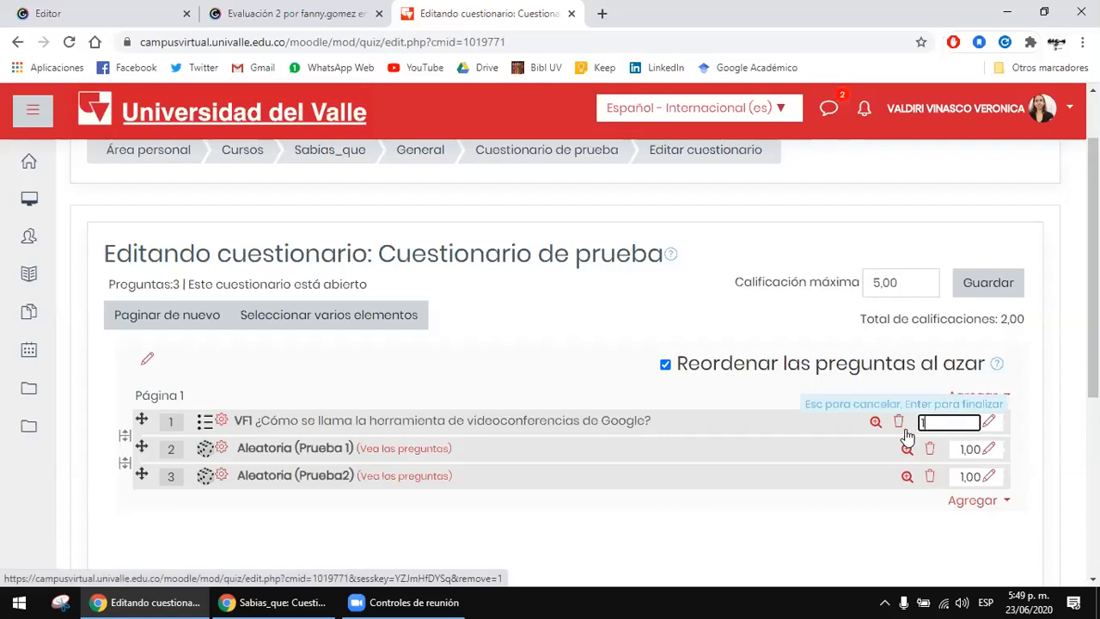
key(Return)
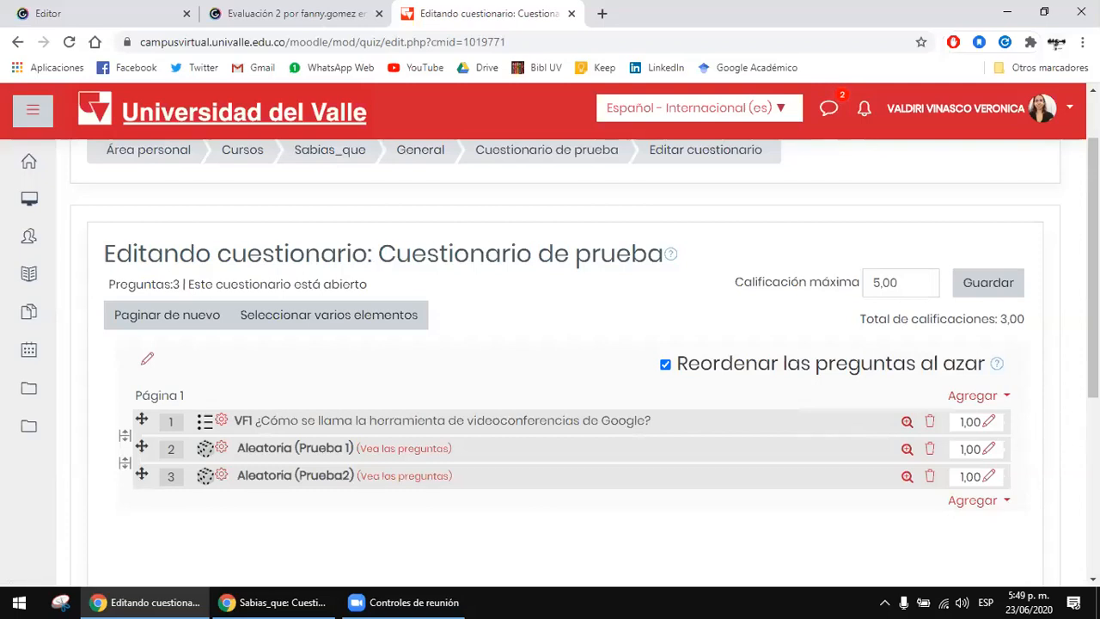
Step: Check the control for adding questions at the end of page 1 and reload the quiz editing page
scroll(550, 361, down, 1)
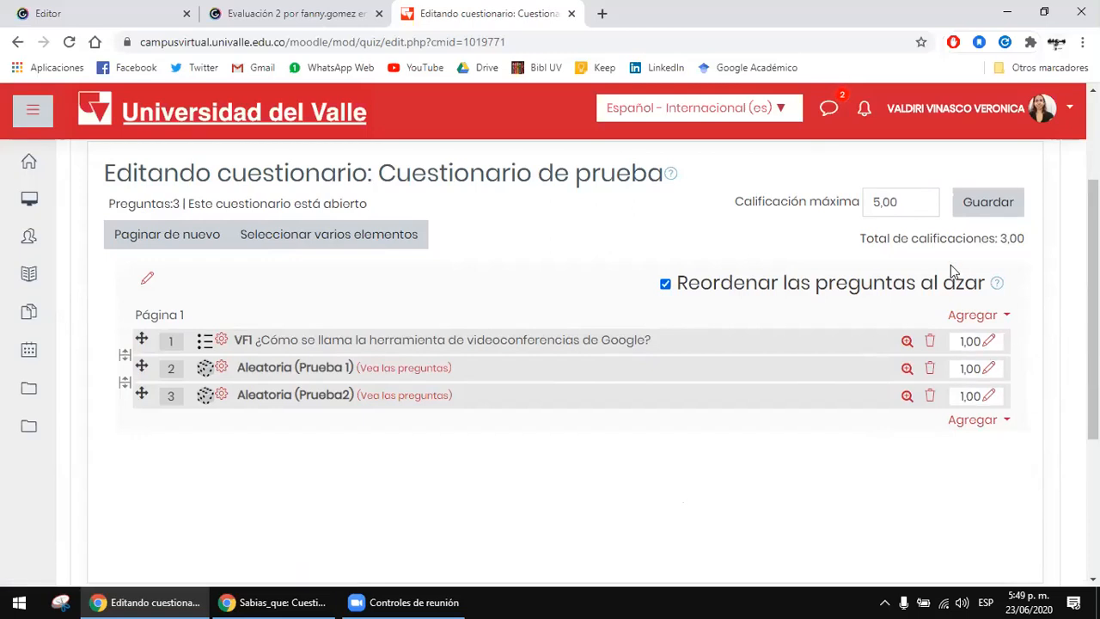
click(996, 420)
click(711, 430)
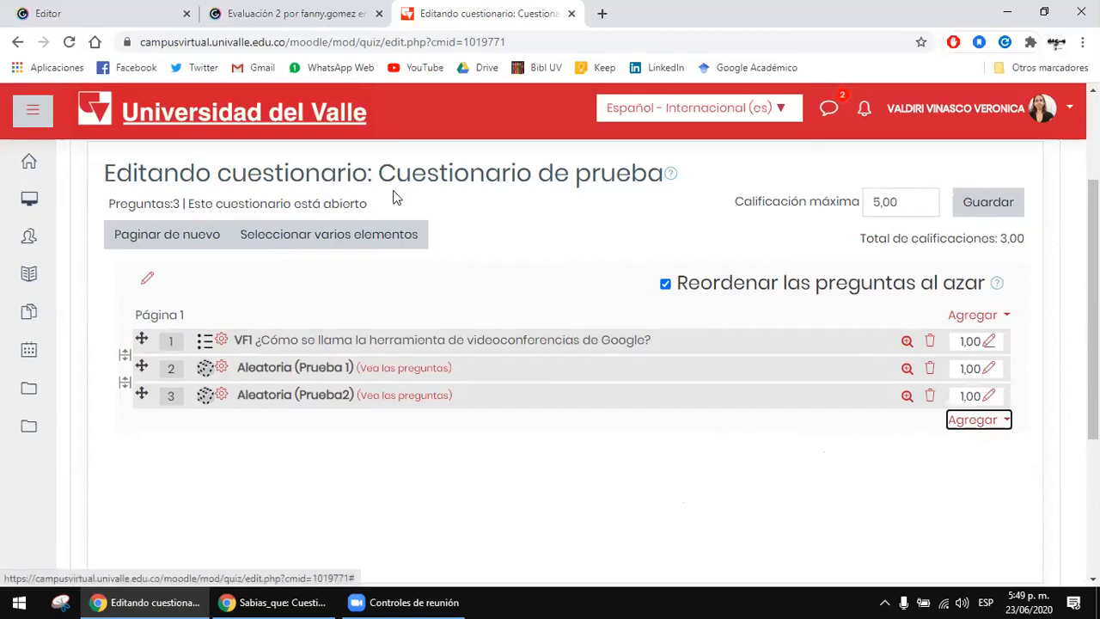
click(69, 42)
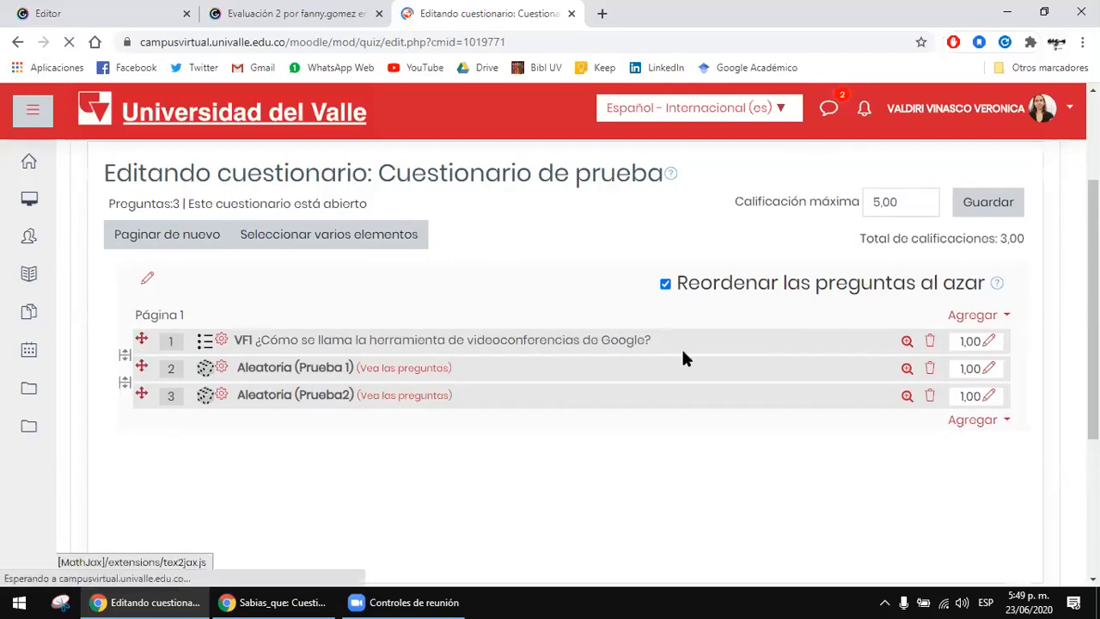
click(417, 602)
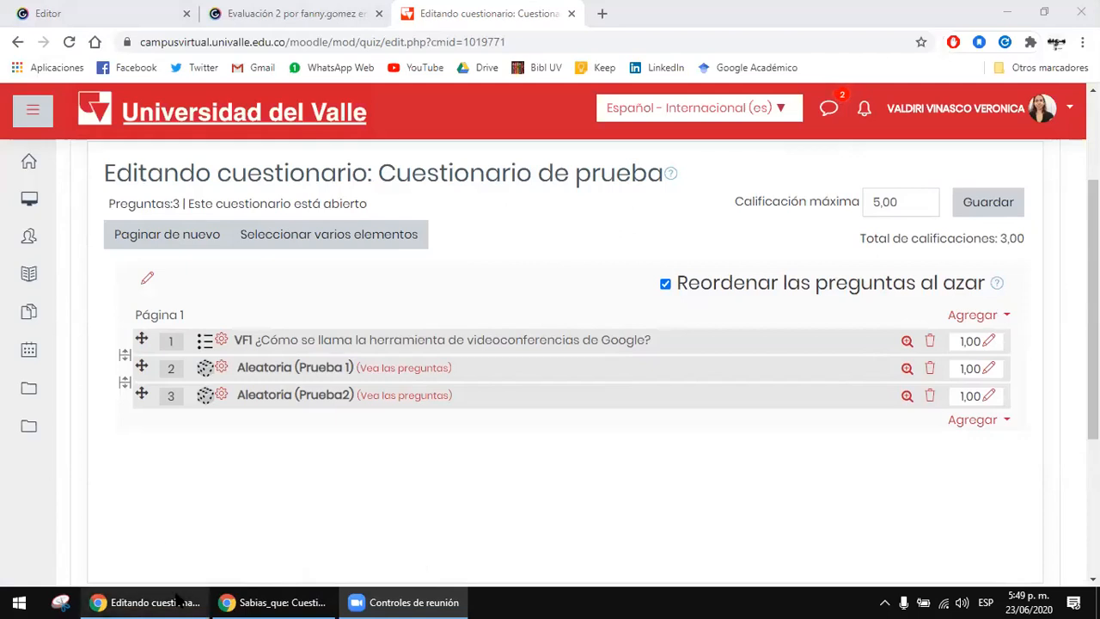
click(144, 603)
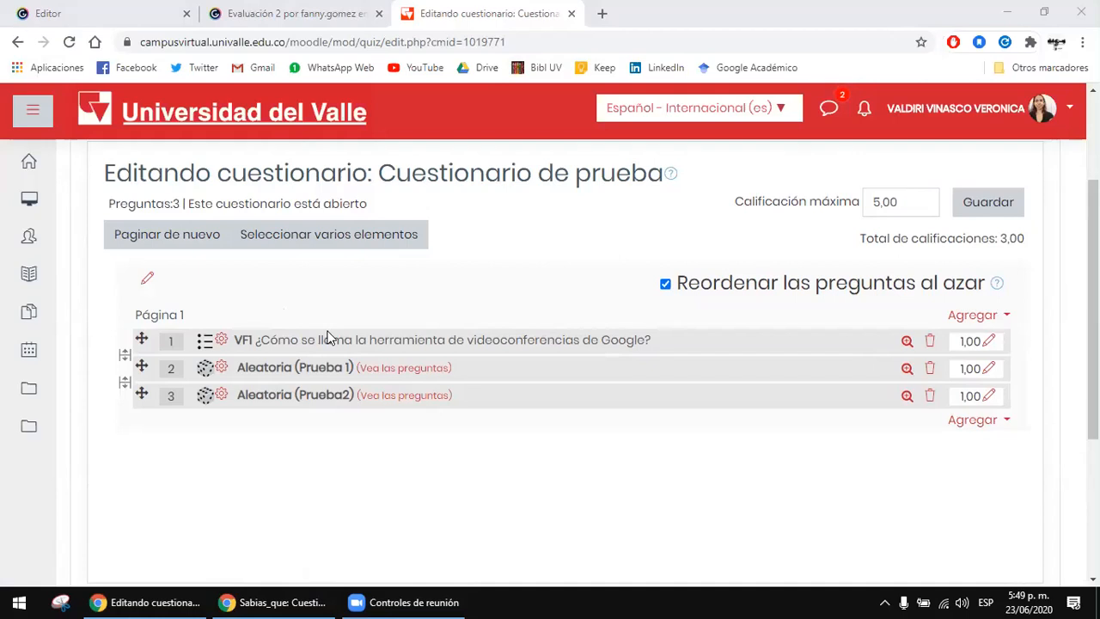
Step: Switch to the Genially presentation Evaluación 2, advance to the Asistencia slide, and highlight part of the attendance link
click(311, 12)
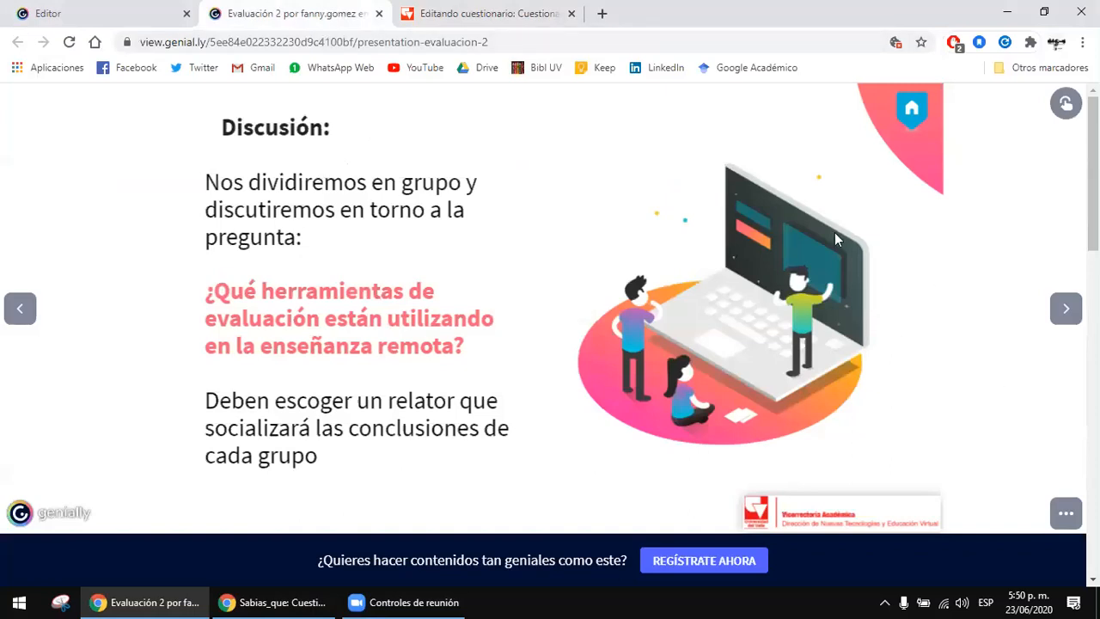
click(1064, 309)
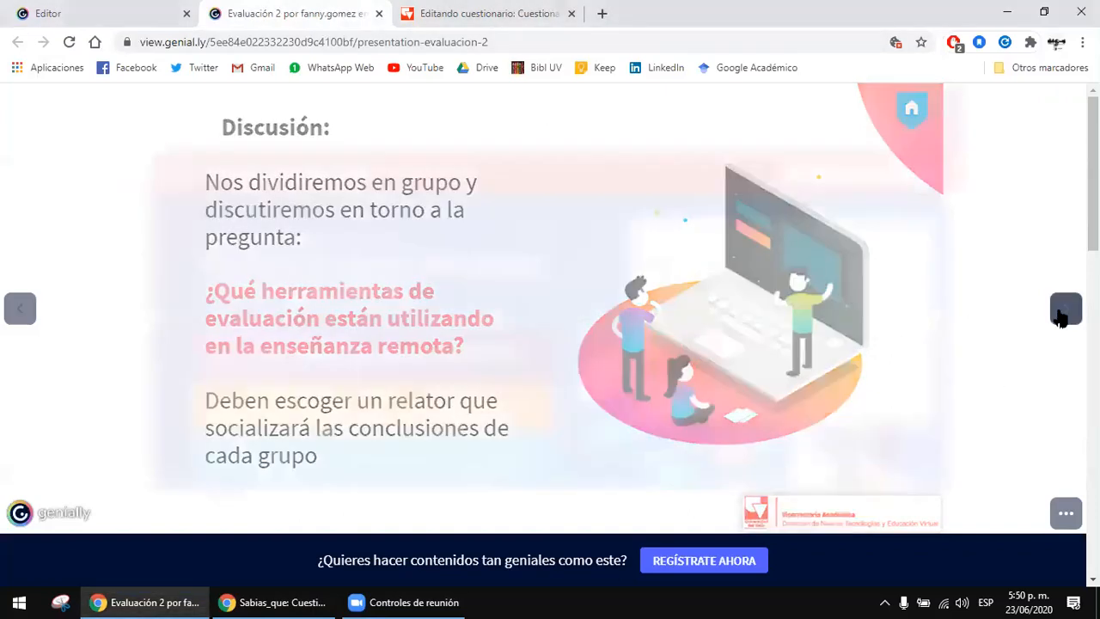
click(1064, 311)
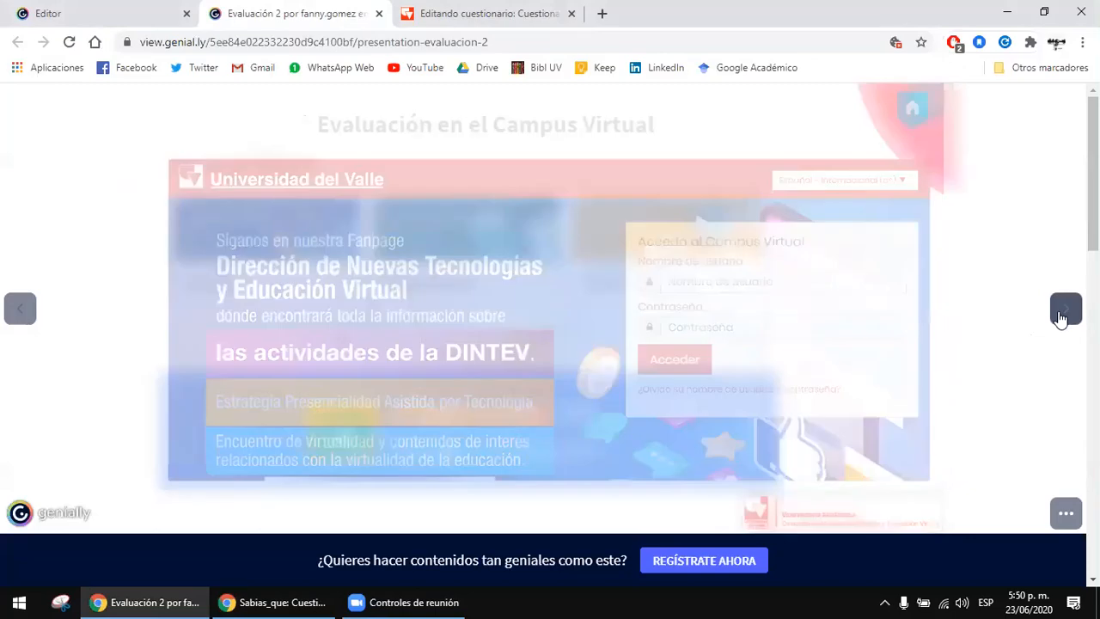
click(1063, 315)
click(1063, 314)
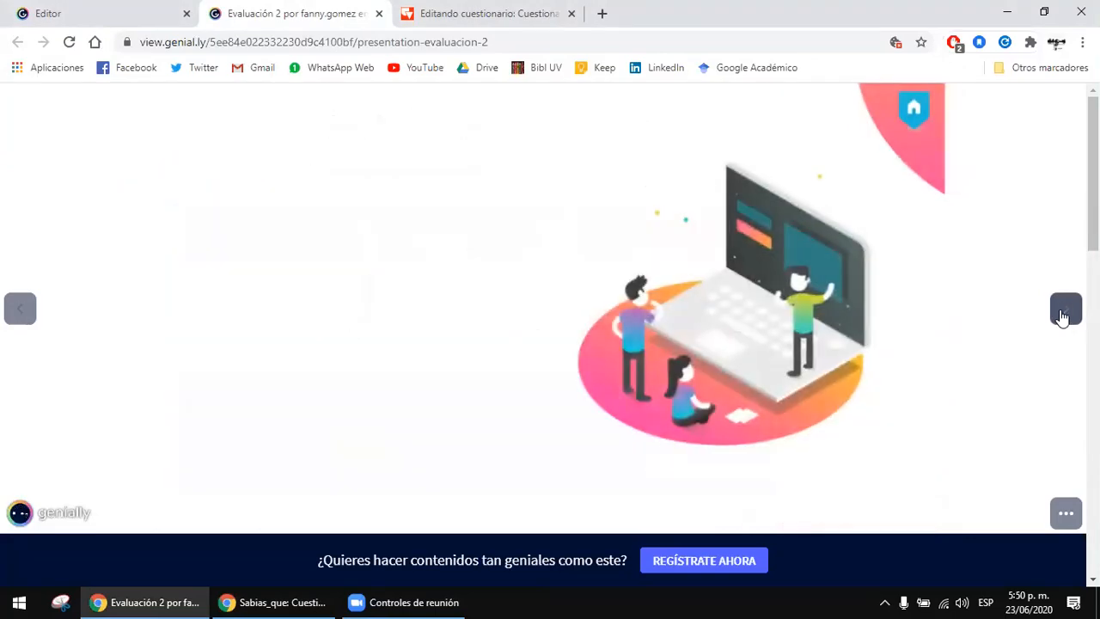
click(1064, 309)
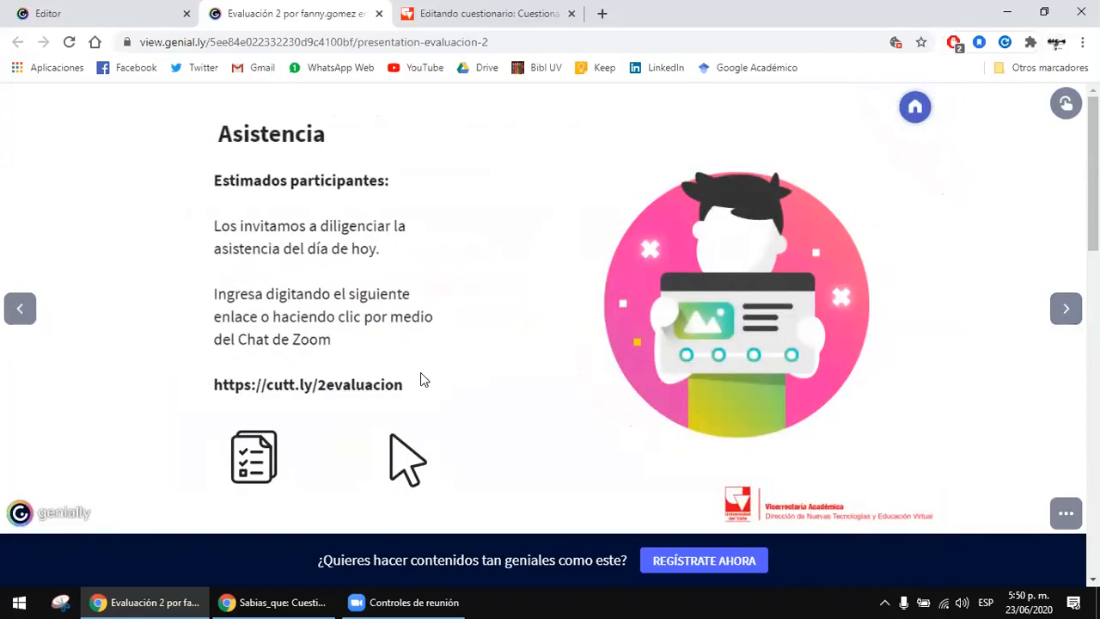
drag(421, 381, 271, 388)
click(294, 402)
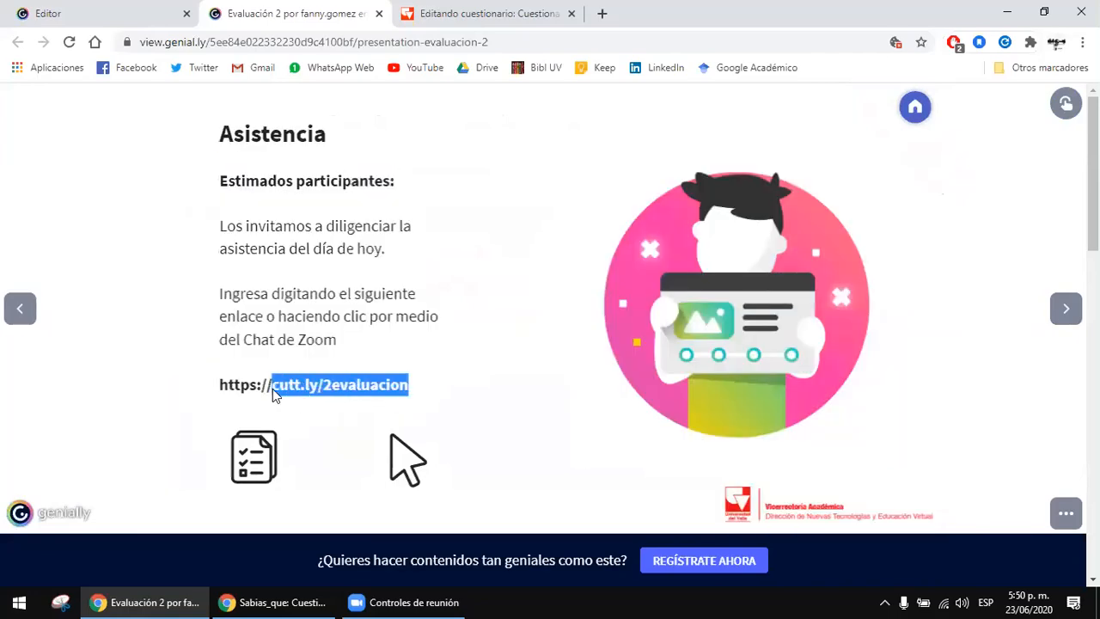
key(Right)
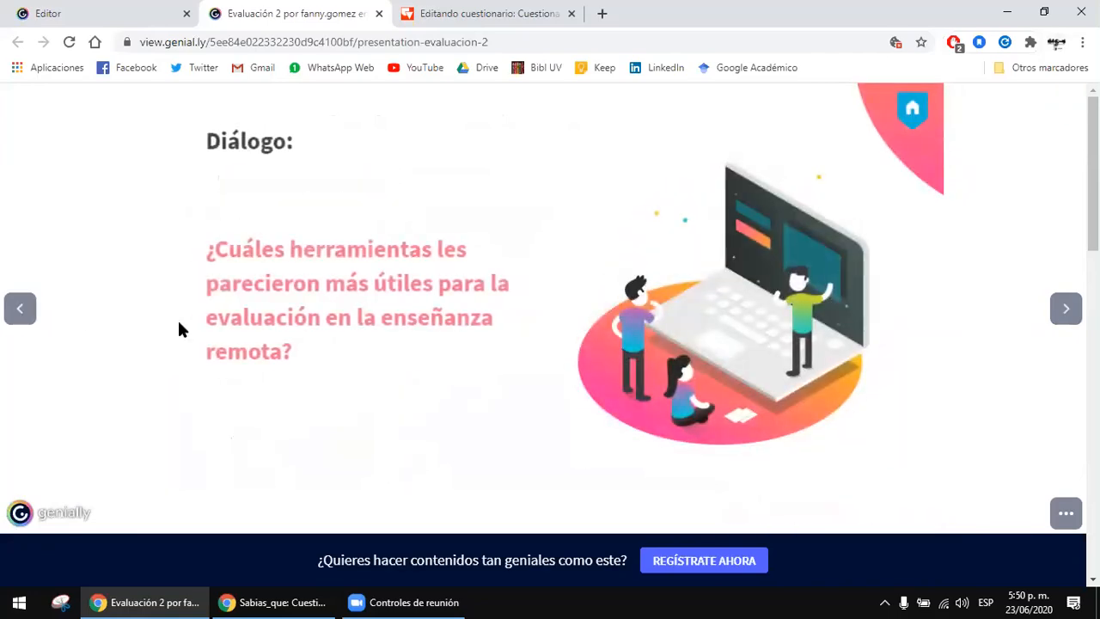
click(19, 309)
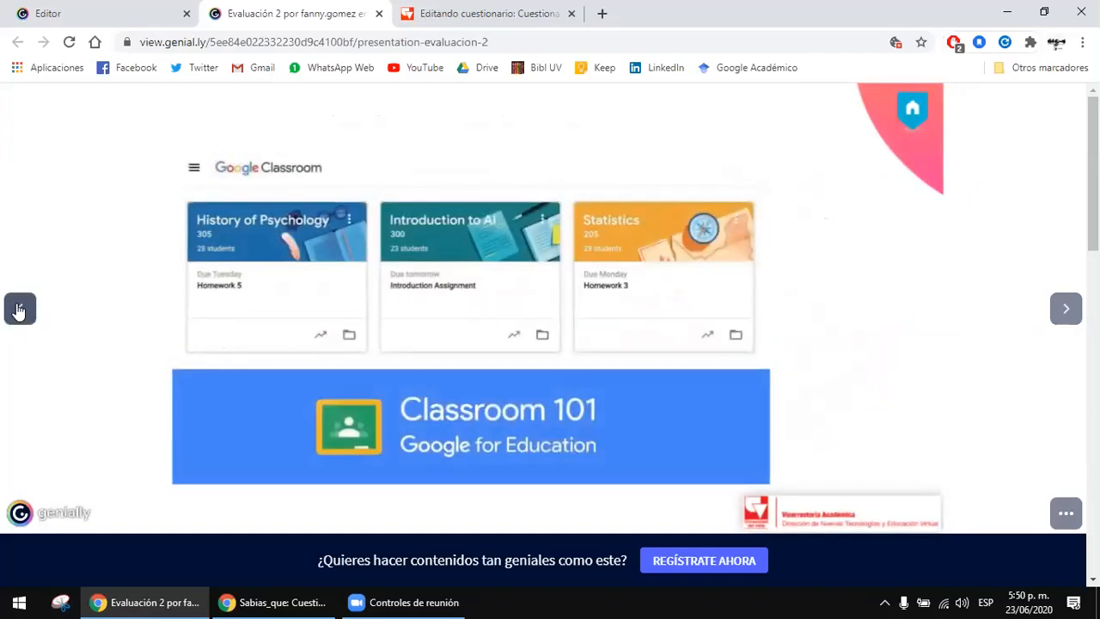
click(1066, 309)
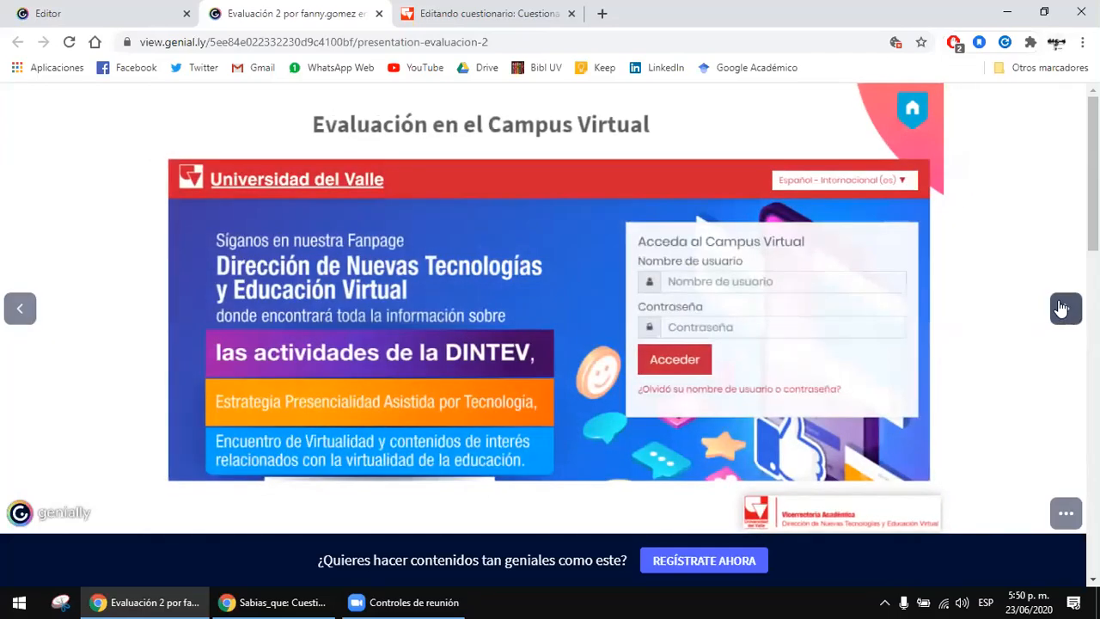
click(1065, 310)
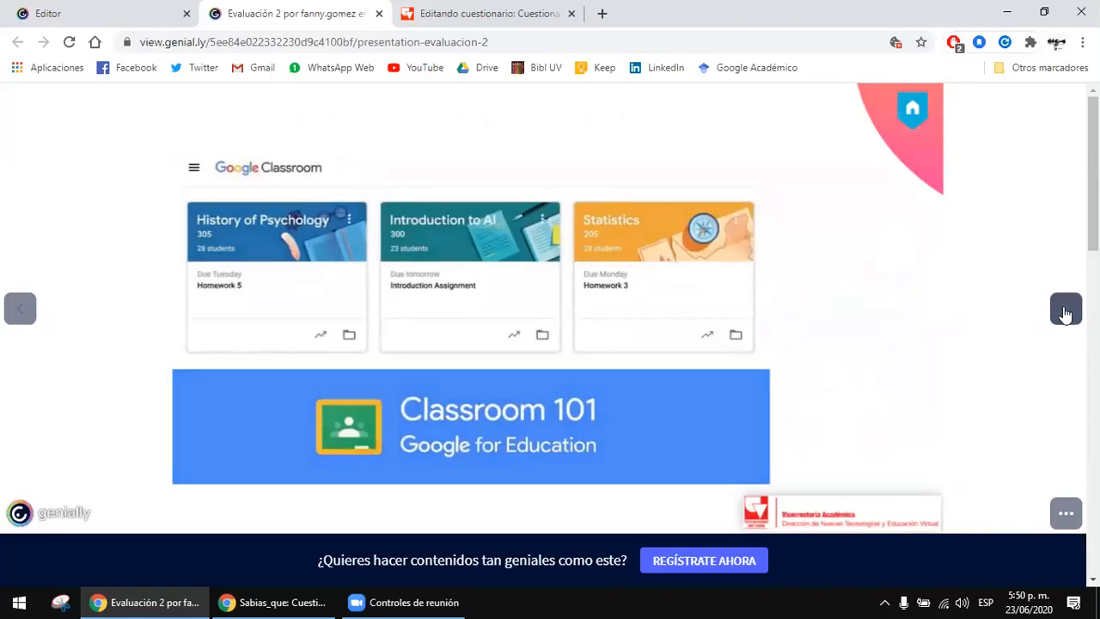
click(1065, 309)
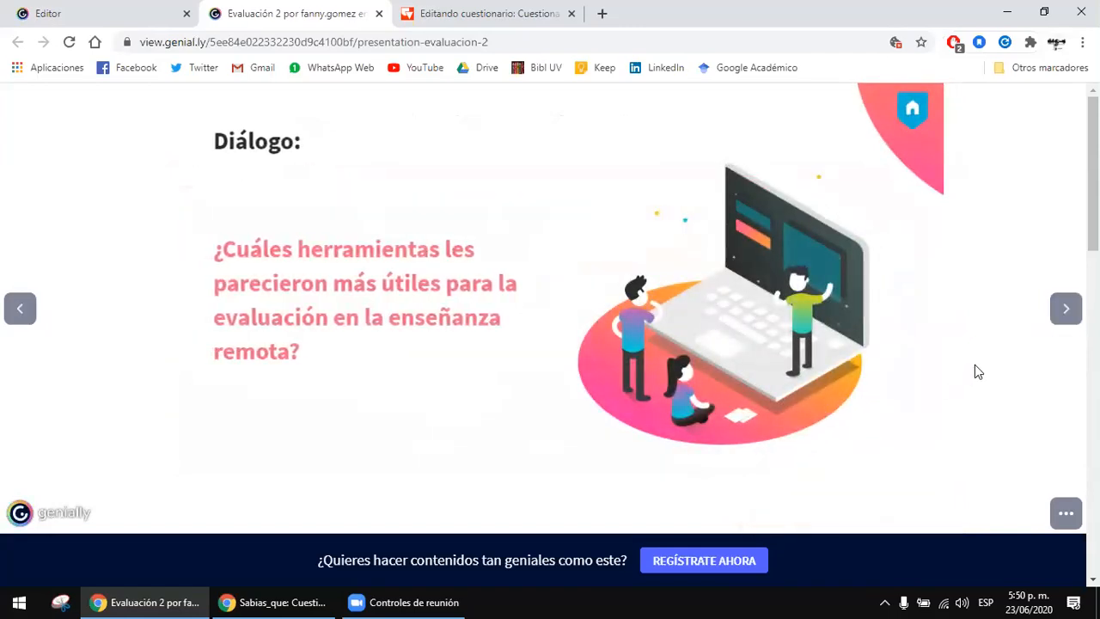
click(1063, 319)
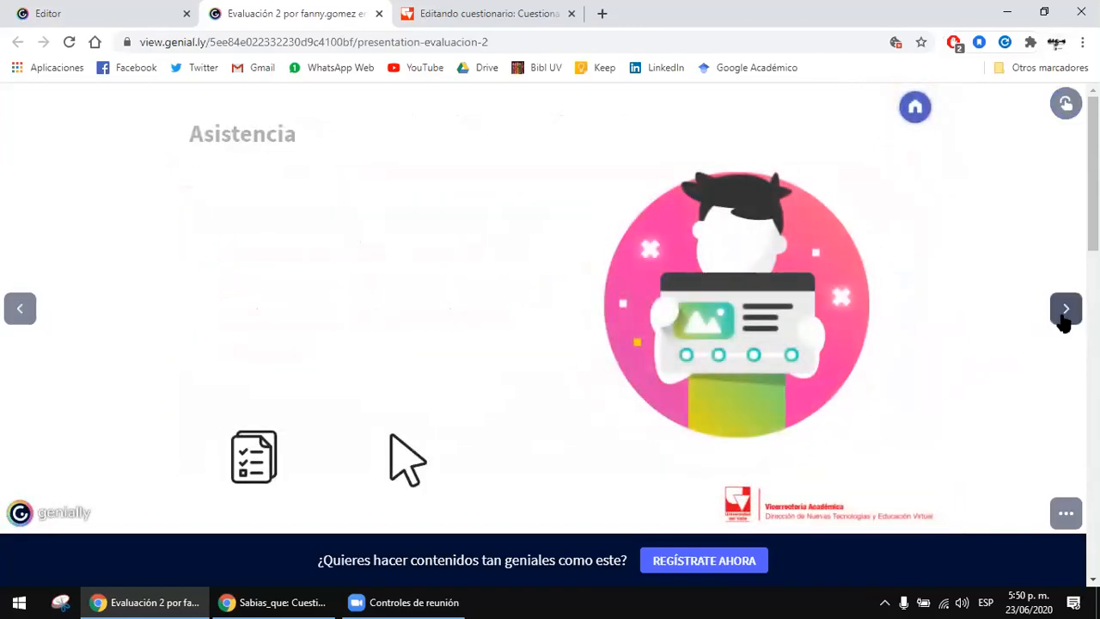
drag(409, 385, 222, 391)
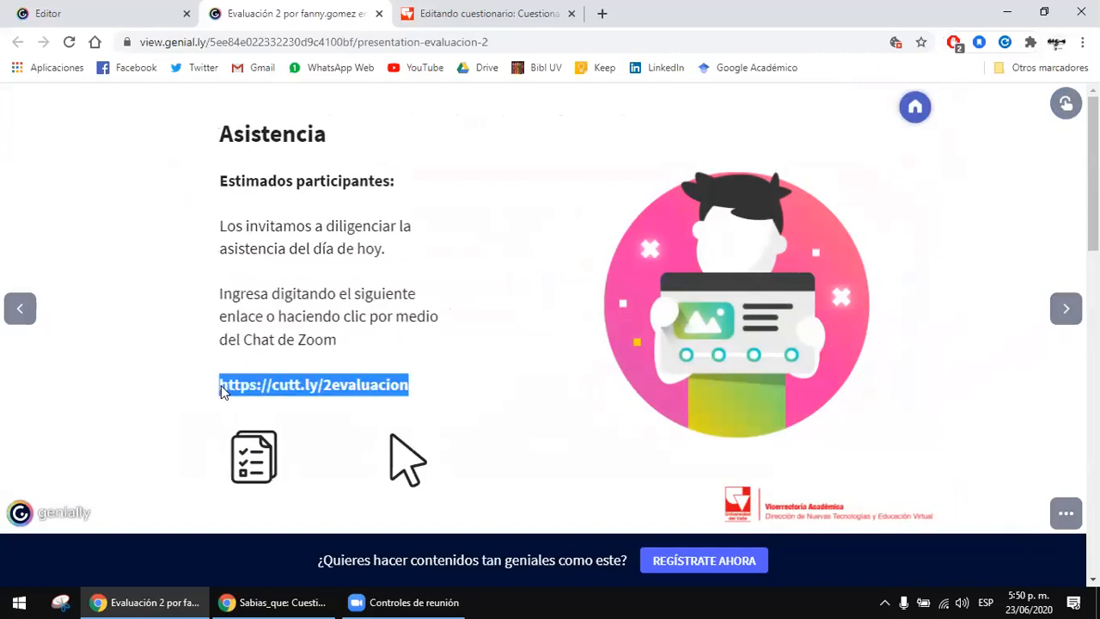
Step: Return to the Cuestionario de prueba editing page, briefly revisit the presentation, and look over the quiz's question list again
click(533, 11)
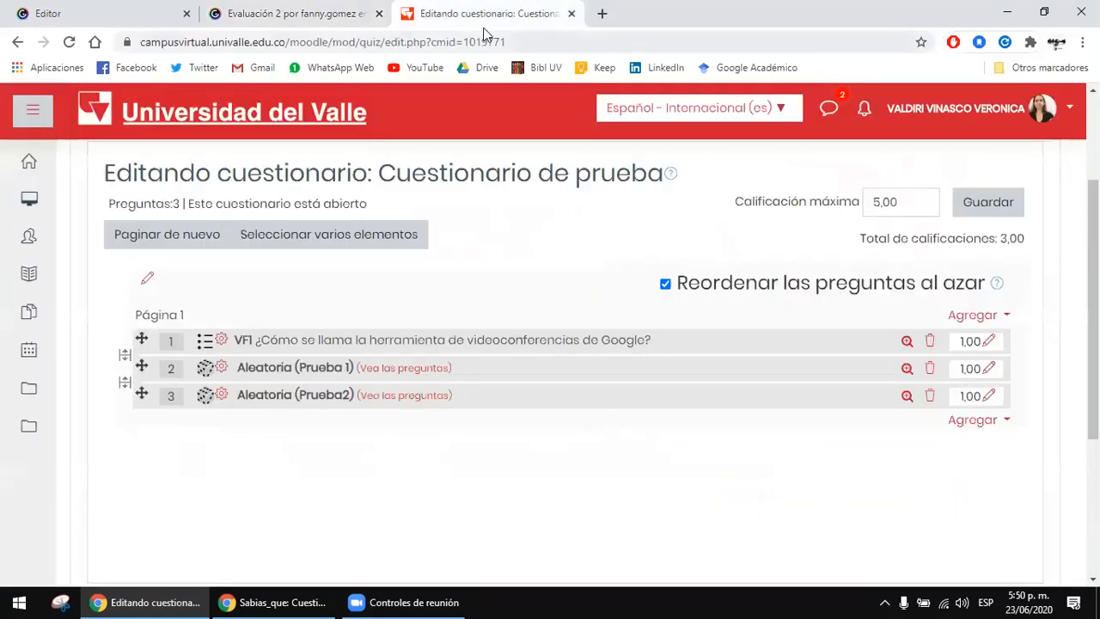
scroll(443, 334, up, 1)
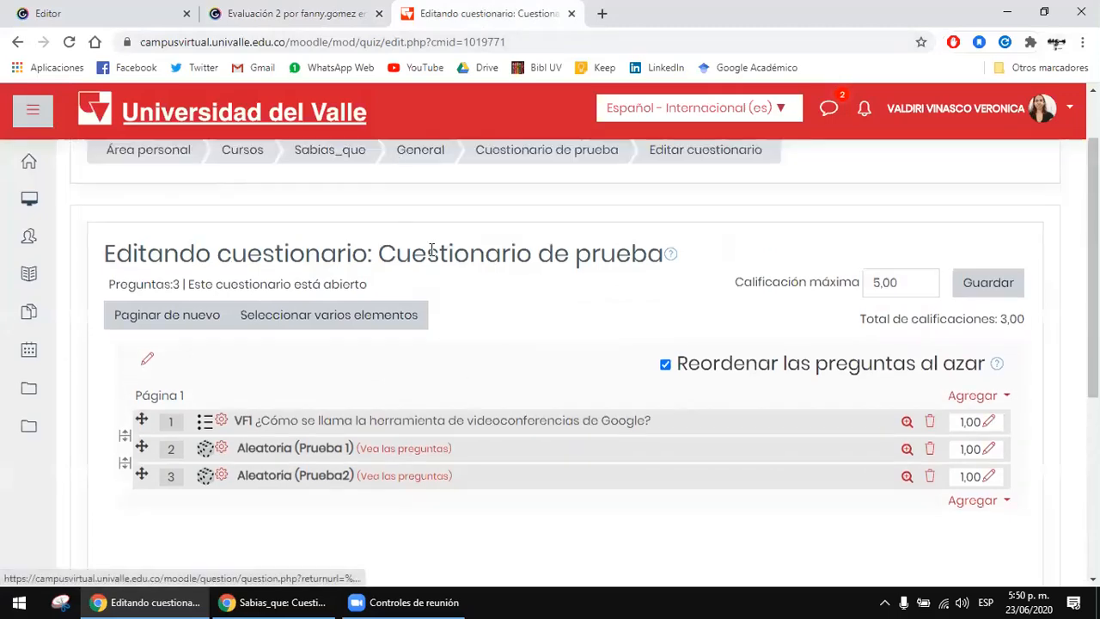
click(365, 10)
click(454, 9)
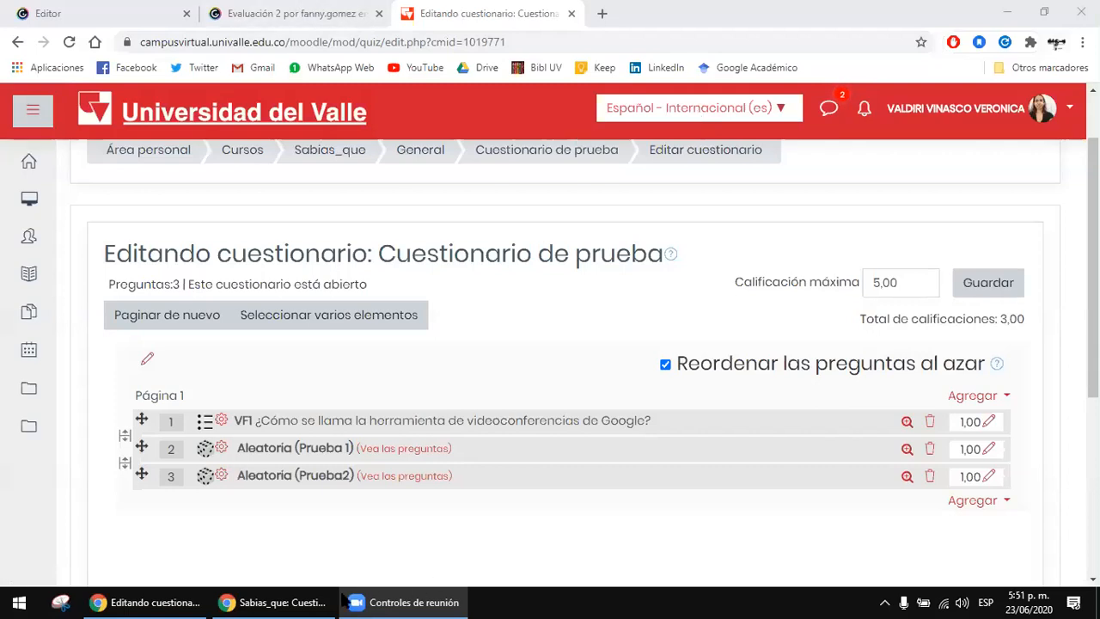
Step: Check the Cuestionario de prueba page in the student's incognito session and return to the quiz editing window
key(alt+Tab)
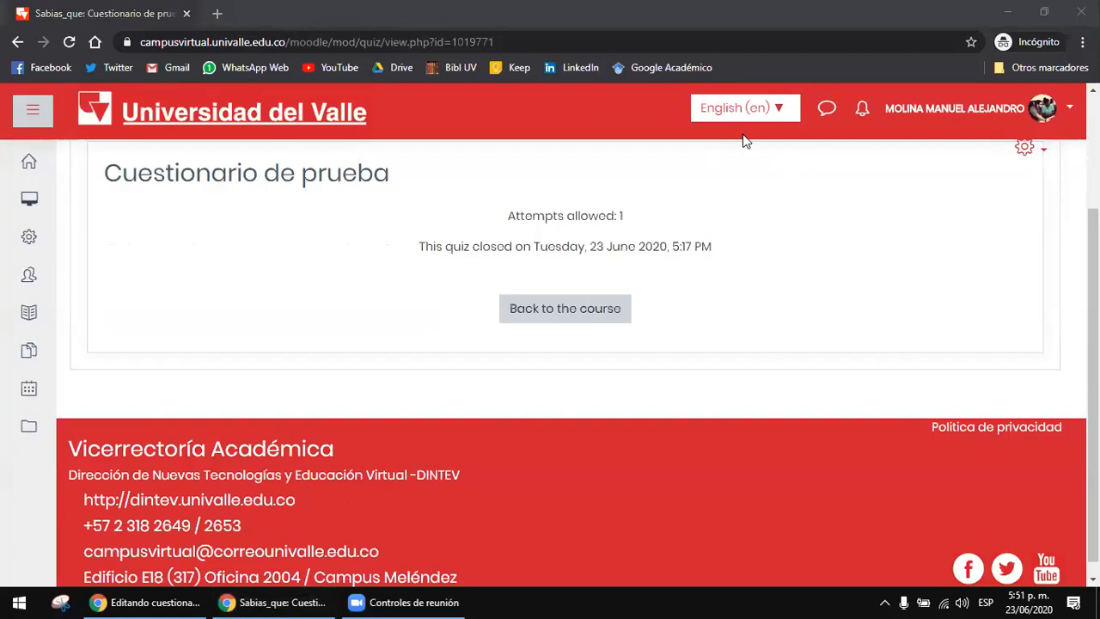
scroll(756, 284, up, 3)
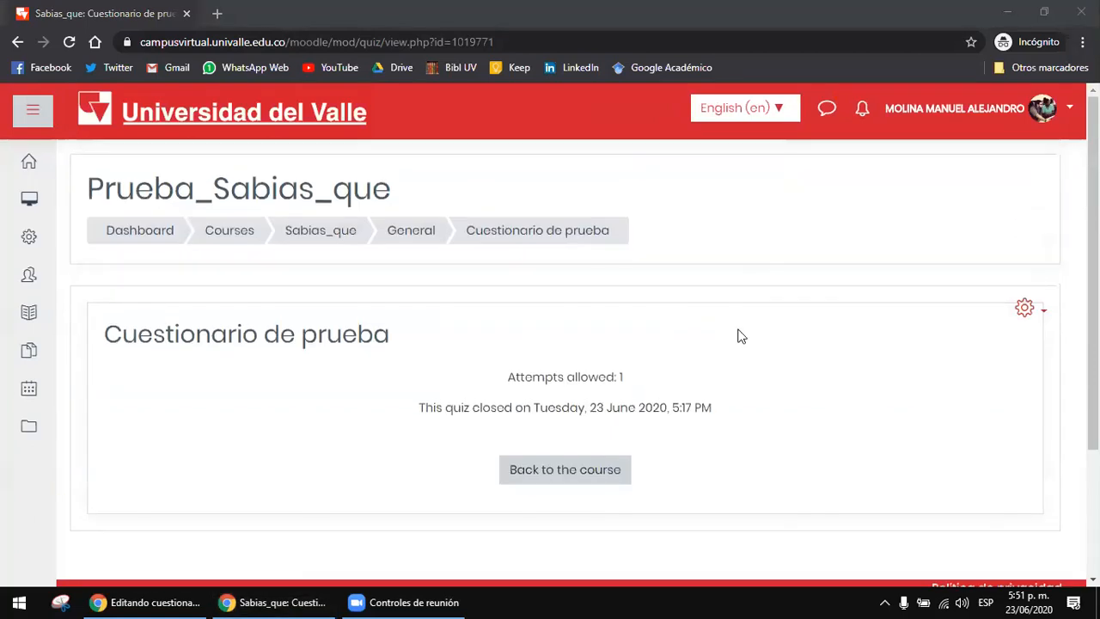
click(290, 600)
click(289, 600)
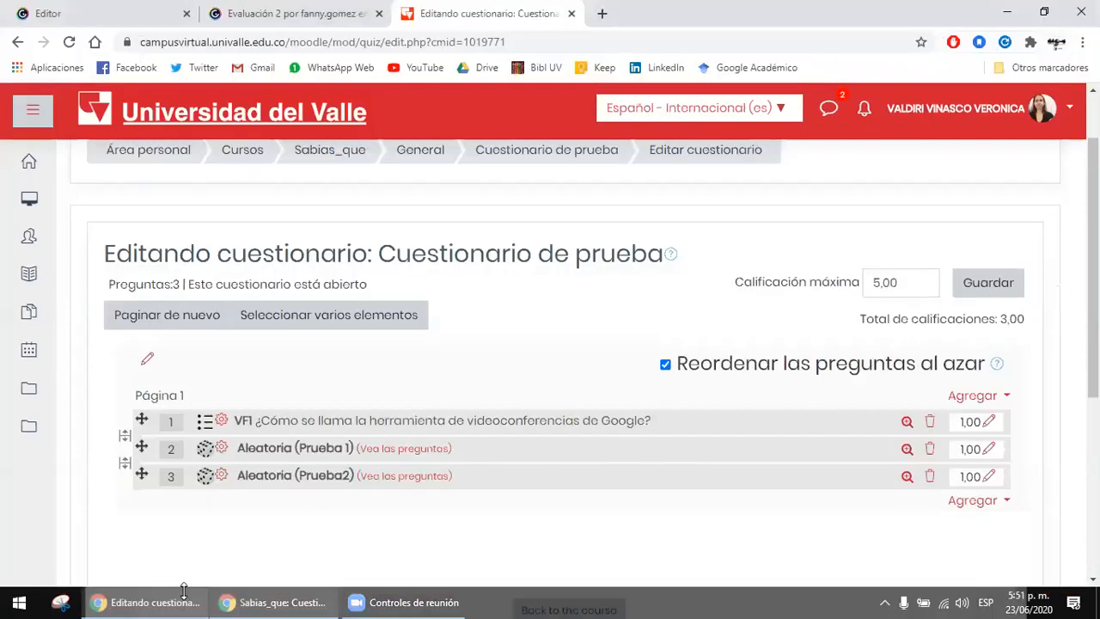
Step: Look over the quiz title and question list, briefly revisit the presentation's Asistencia slide, and switch from the quiz to the Zoom meeting controls
drag(467, 256, 591, 258)
click(587, 260)
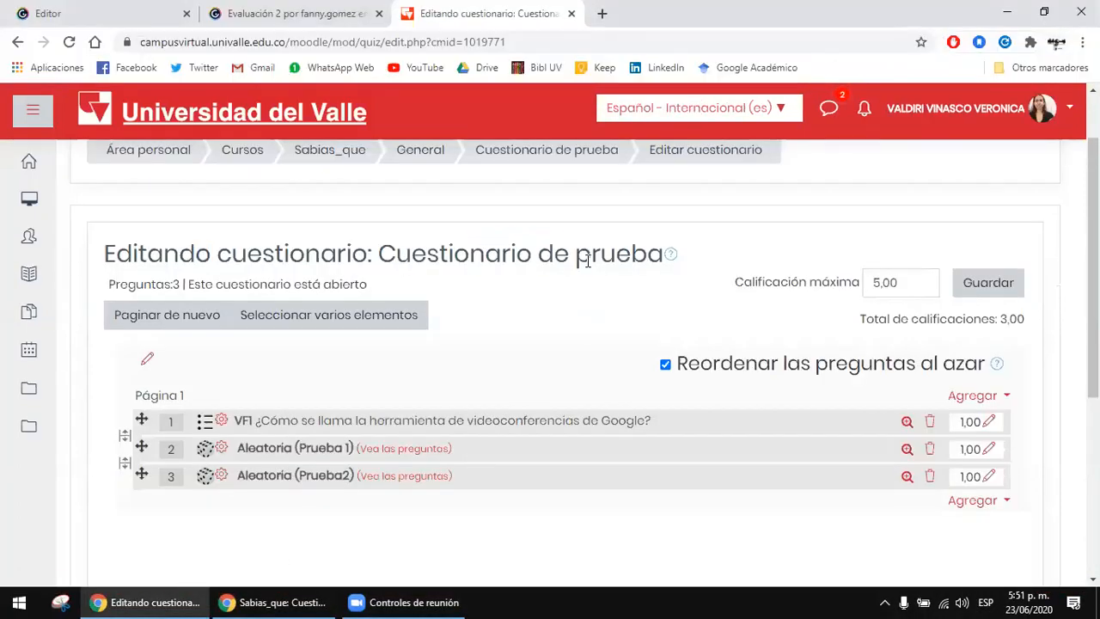
scroll(587, 260, down, 1)
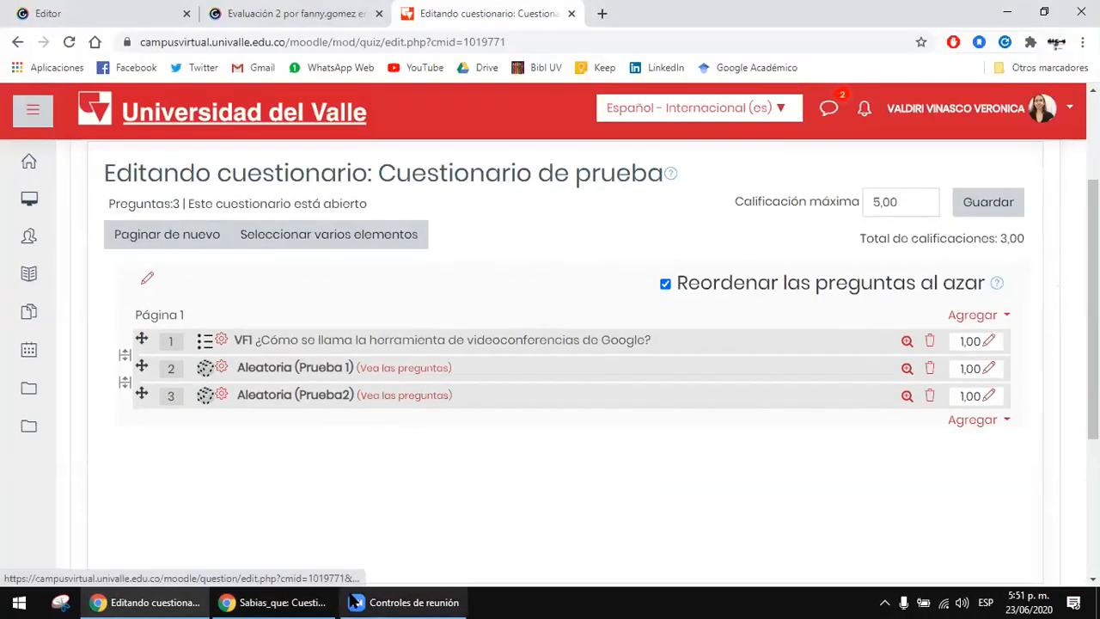
click(318, 10)
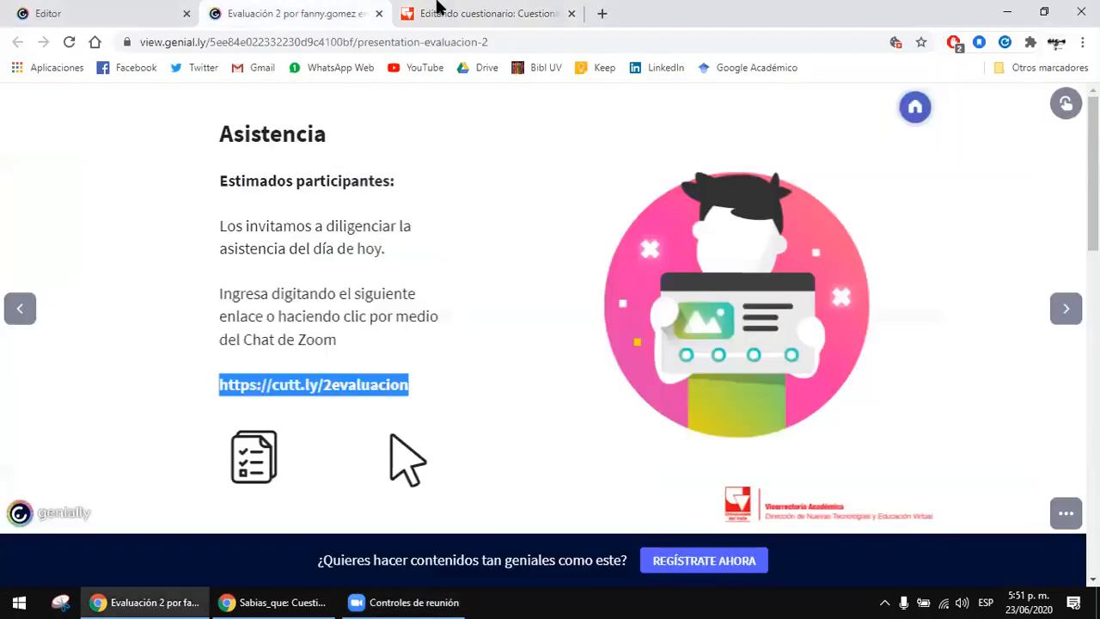
click(438, 10)
click(404, 602)
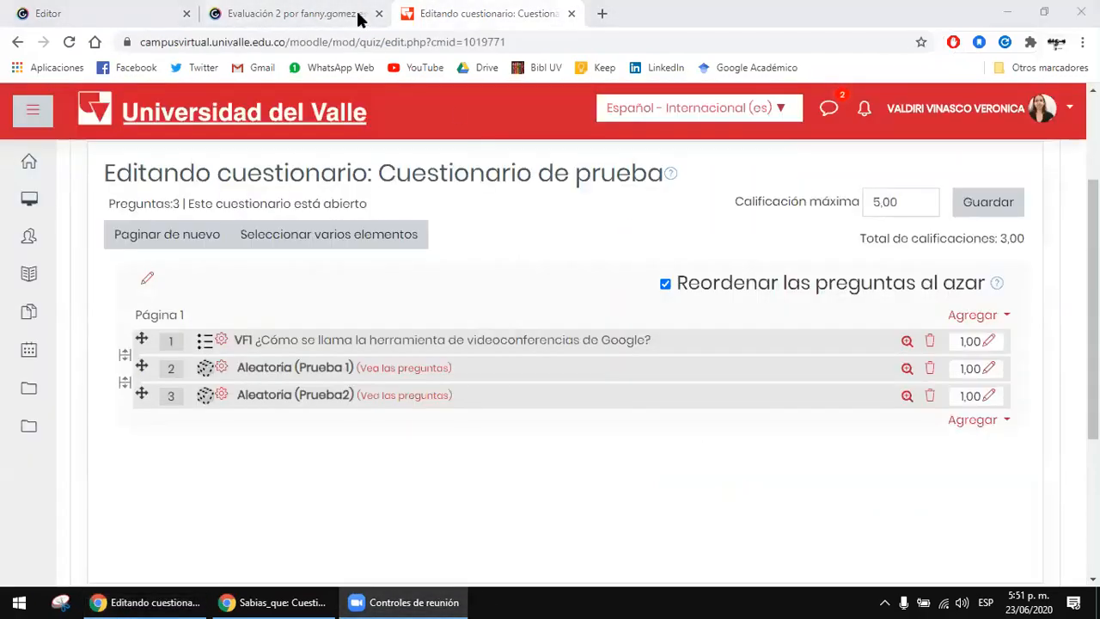
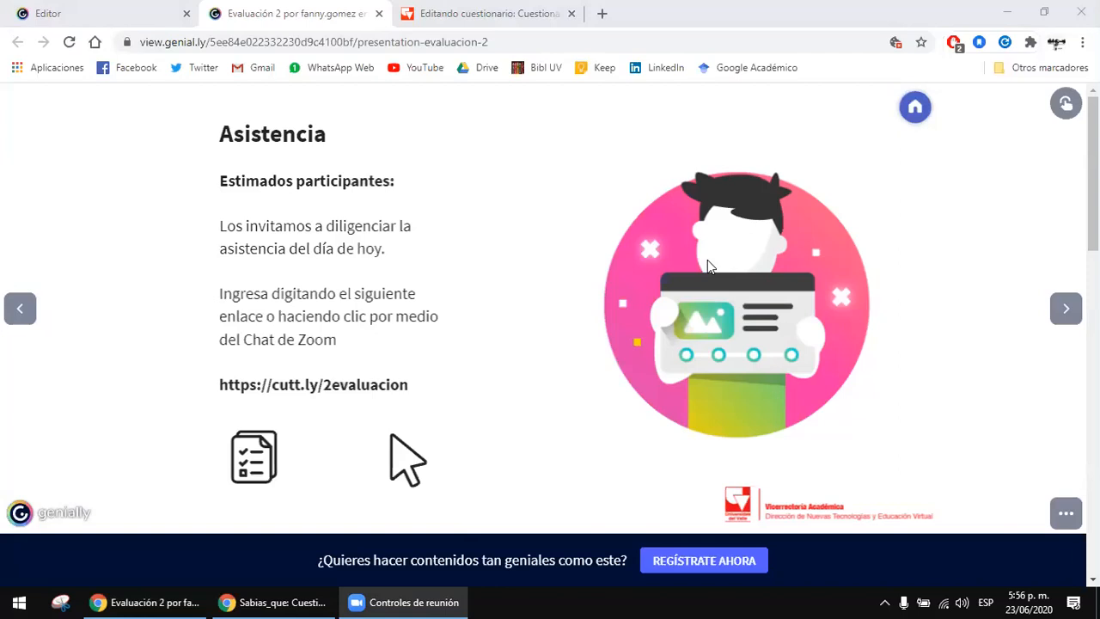
Step: Open Google Classroom from the Google apps available in Gmail
click(290, 12)
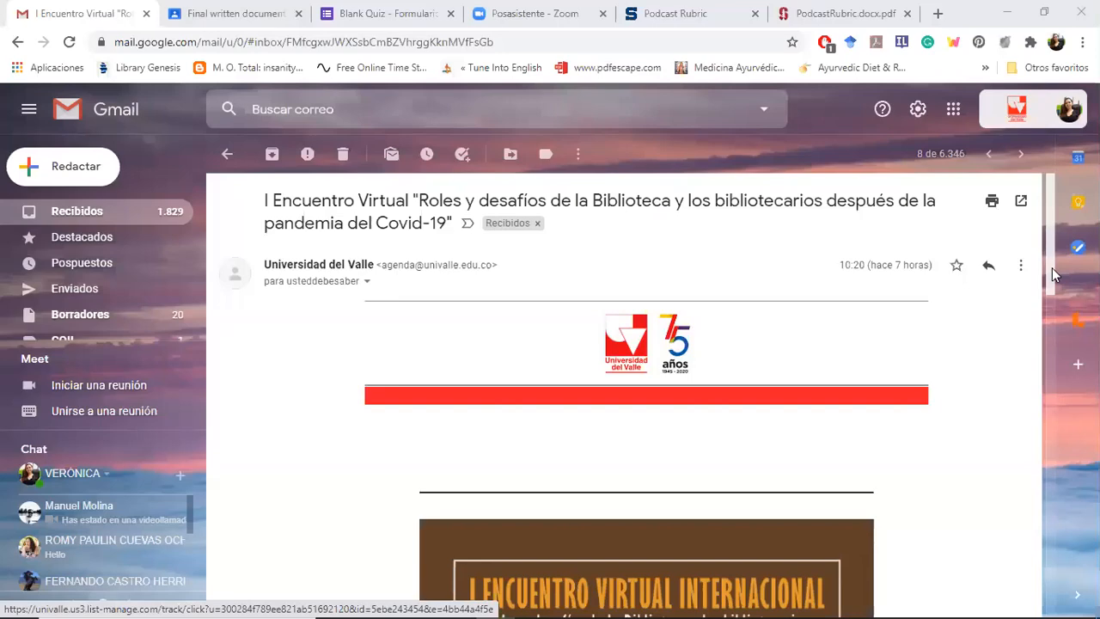
click(956, 115)
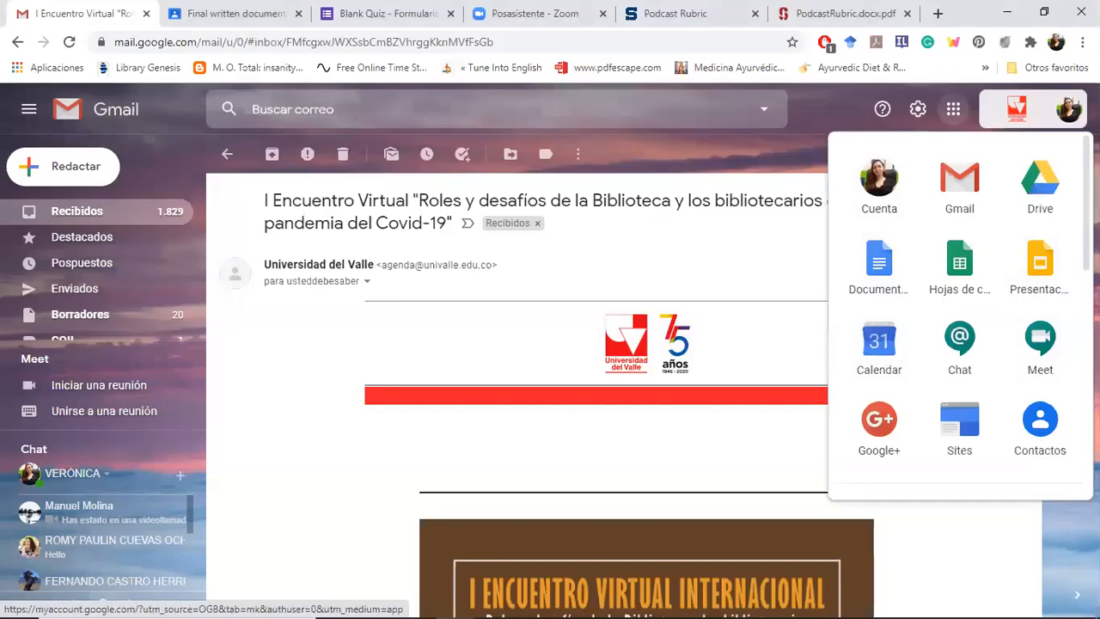
scroll(960, 319, down, 2)
scroll(960, 318, down, 6)
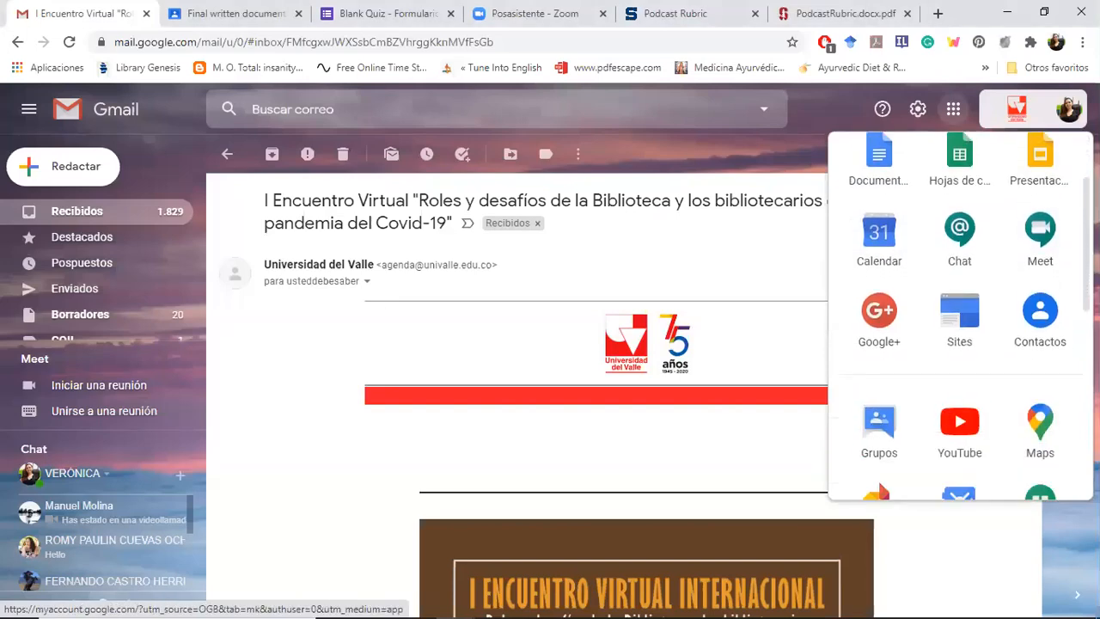
scroll(960, 318, down, 5)
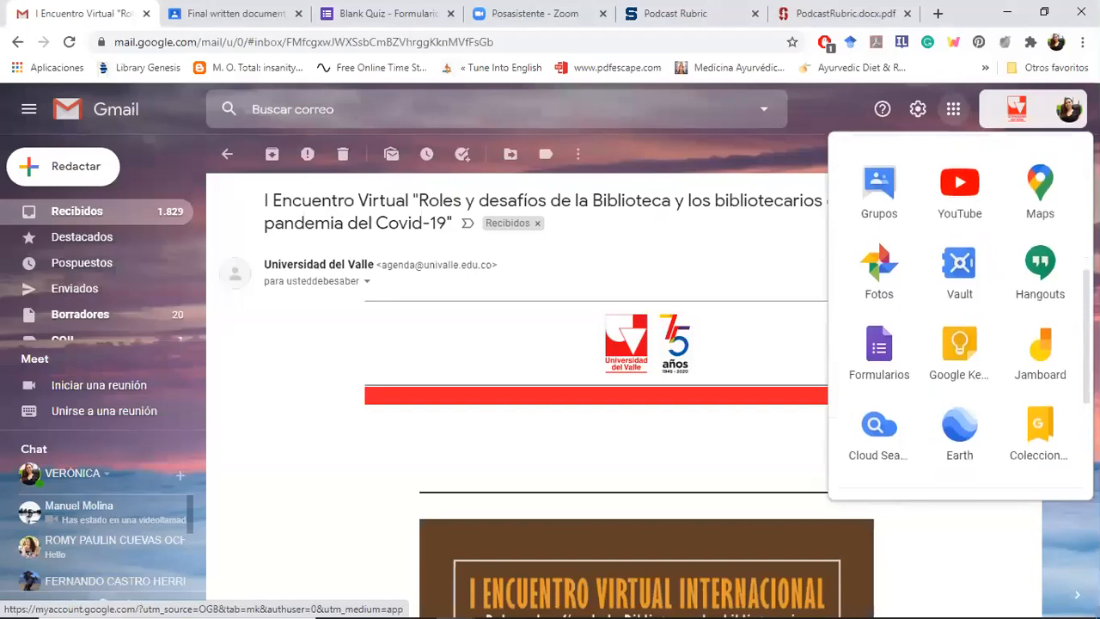
scroll(960, 369, down, 1)
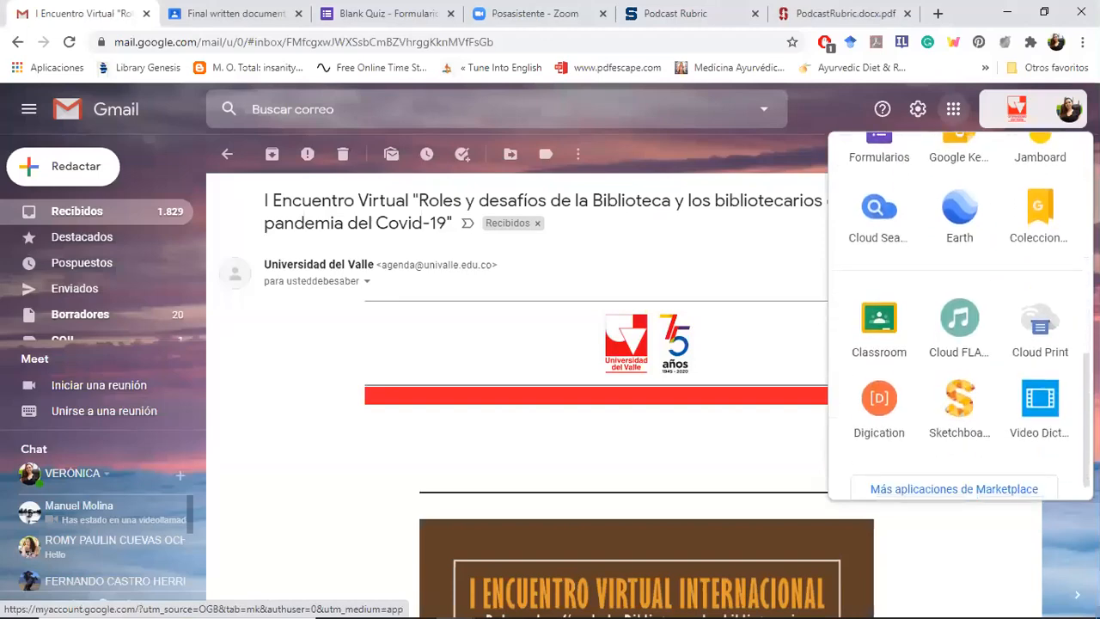
click(879, 325)
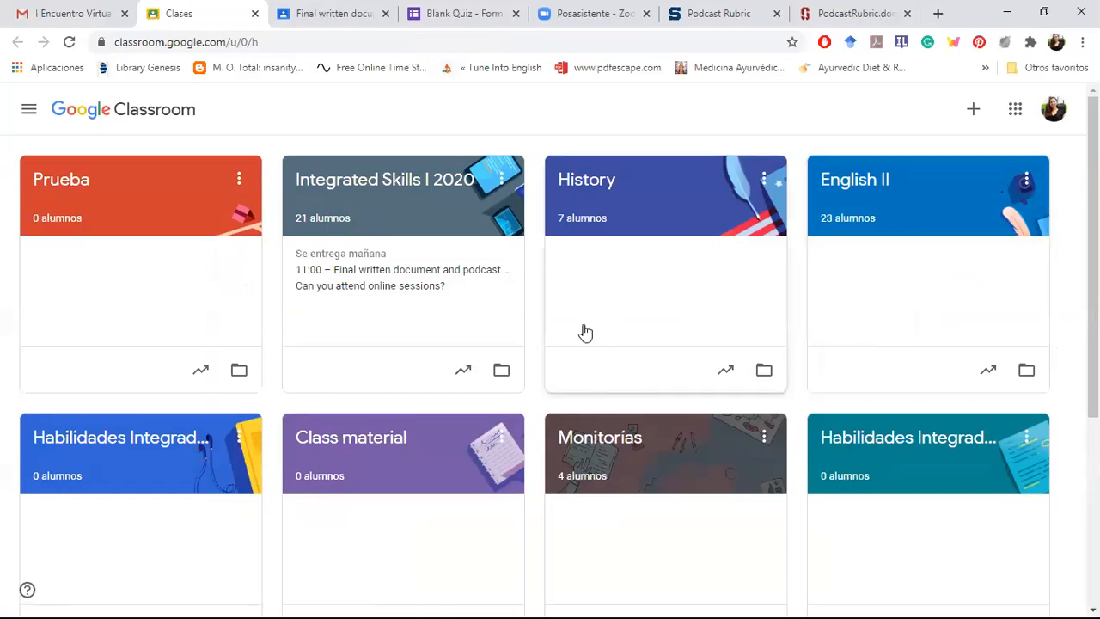
Step: Open the form for creating a class, look over its name, section, subject and room fields, and dismiss it
click(976, 112)
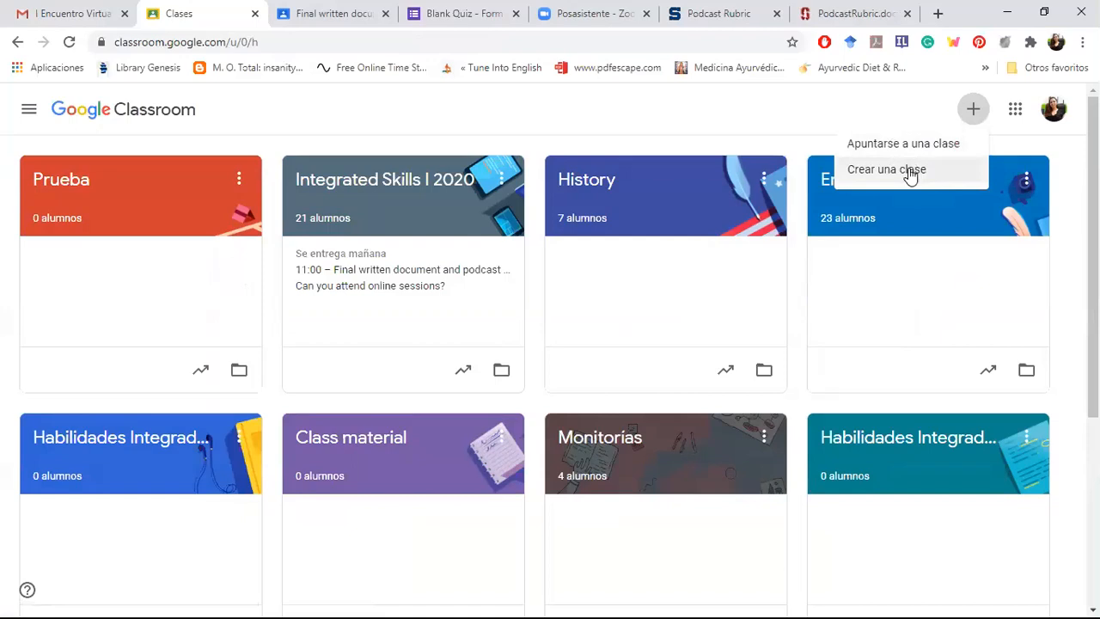
click(911, 171)
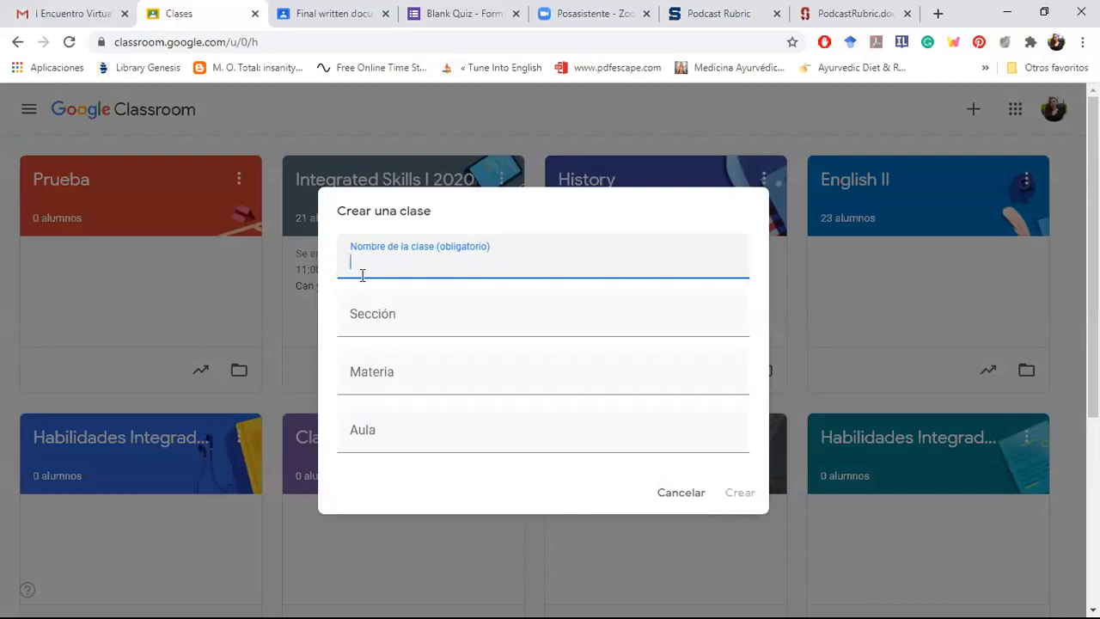
click(379, 428)
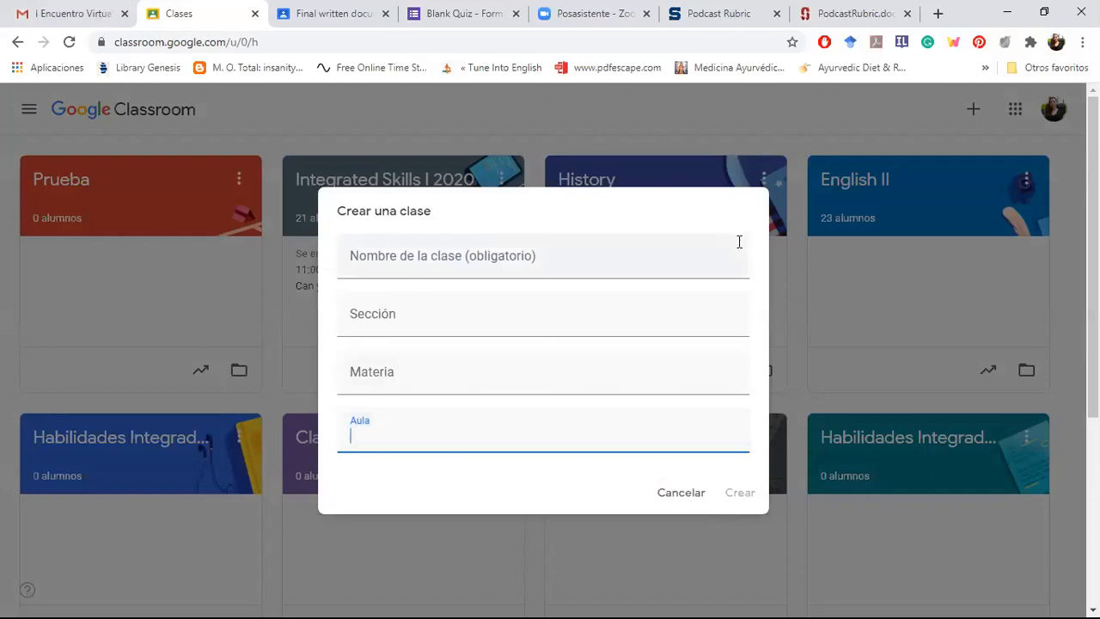
click(680, 499)
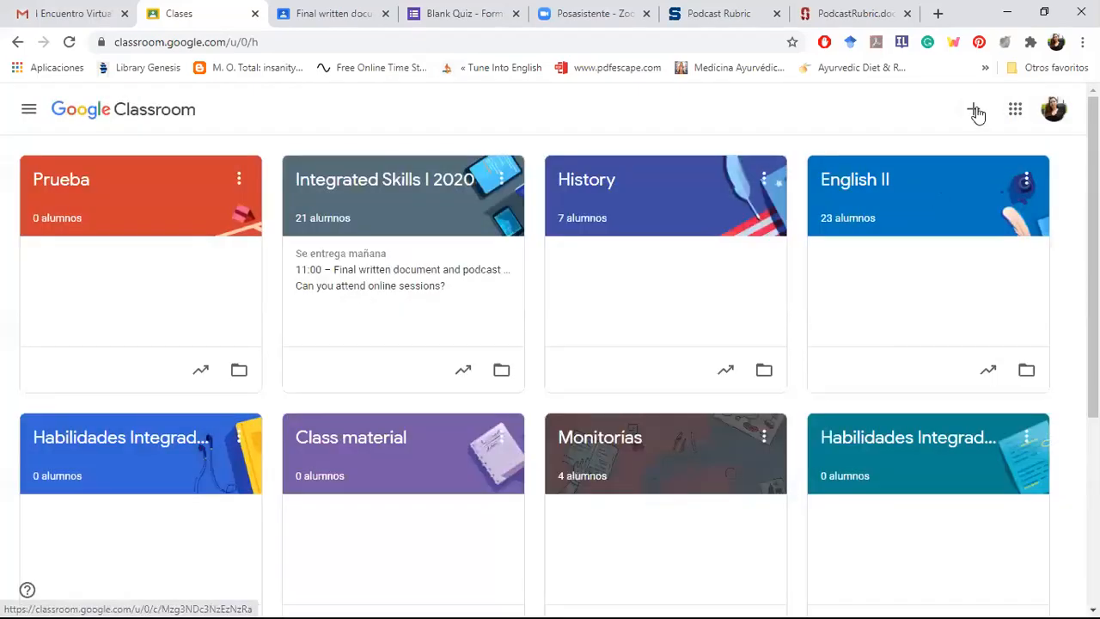
Step: Open the prompt for joining a class with a class code and dismiss it without joining
click(974, 110)
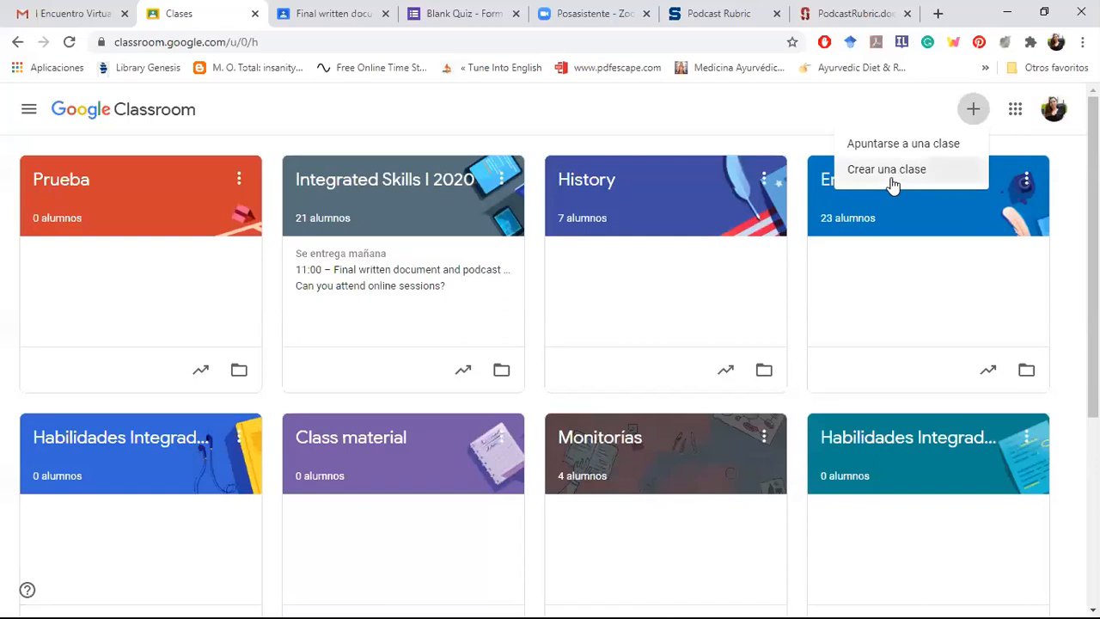
click(881, 146)
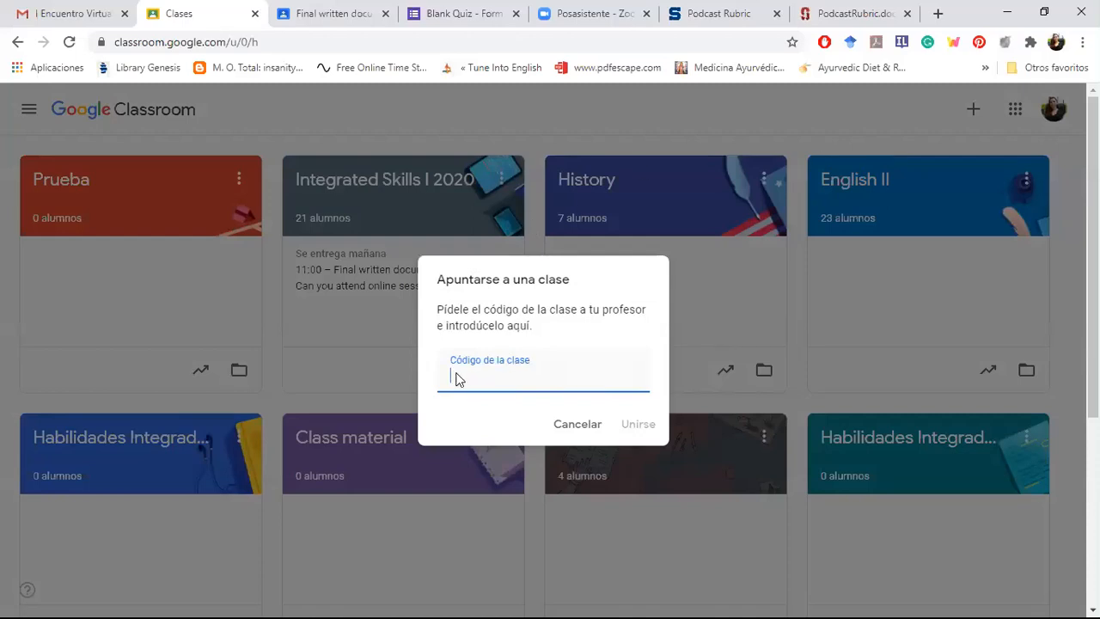
click(578, 427)
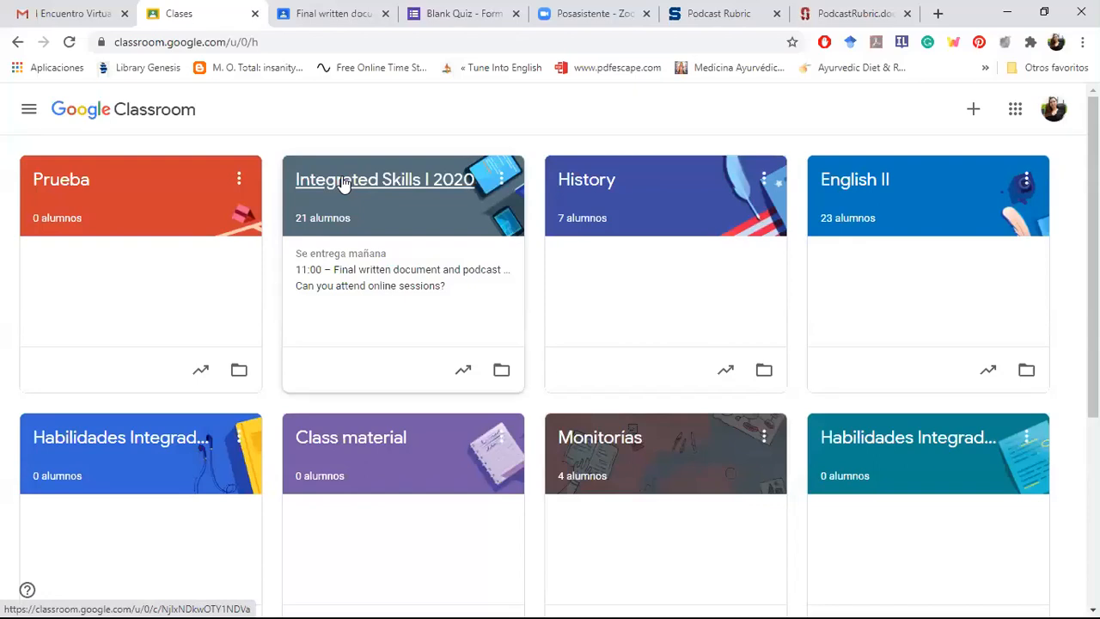
Step: Open the Integrated Skills I 2020 class, display its class code enlarged, and close the enlarged view
click(343, 182)
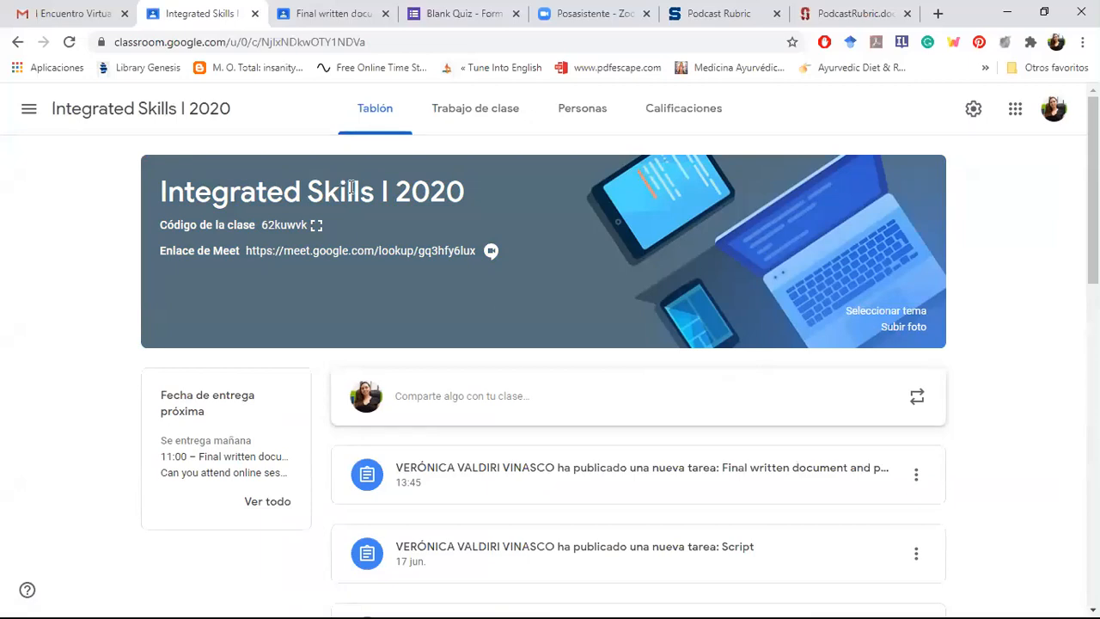
drag(264, 224, 311, 232)
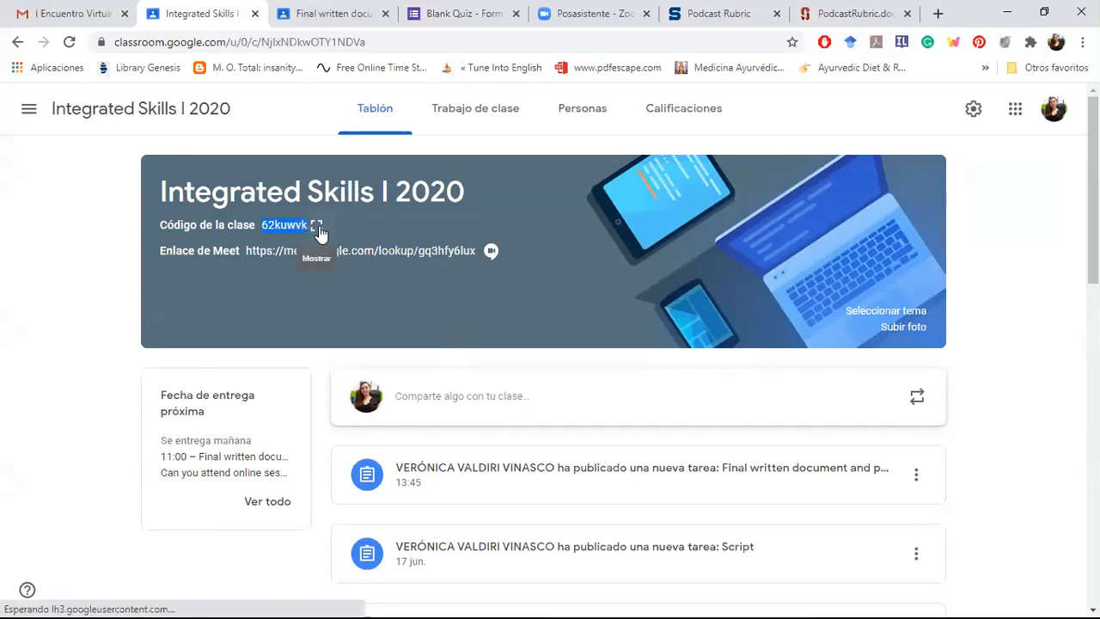
click(319, 233)
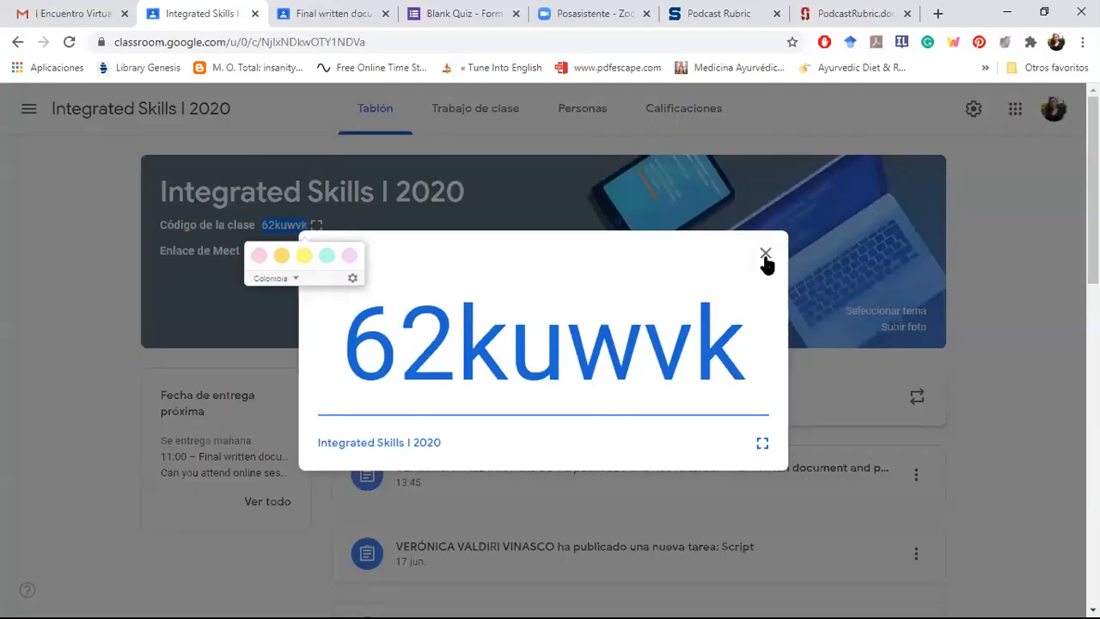
click(766, 256)
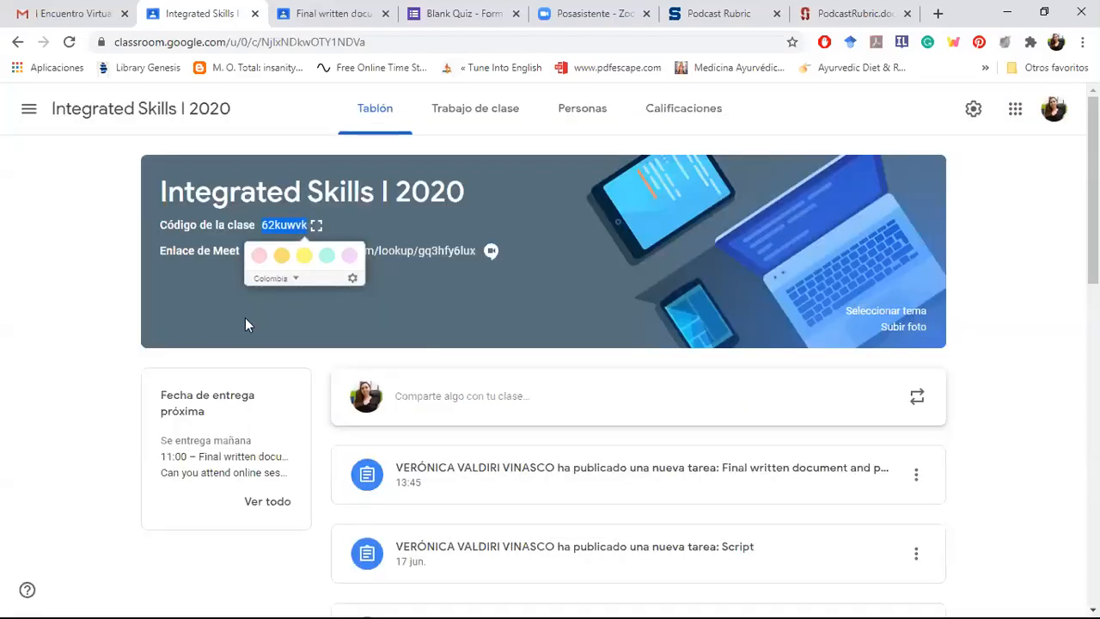
click(228, 254)
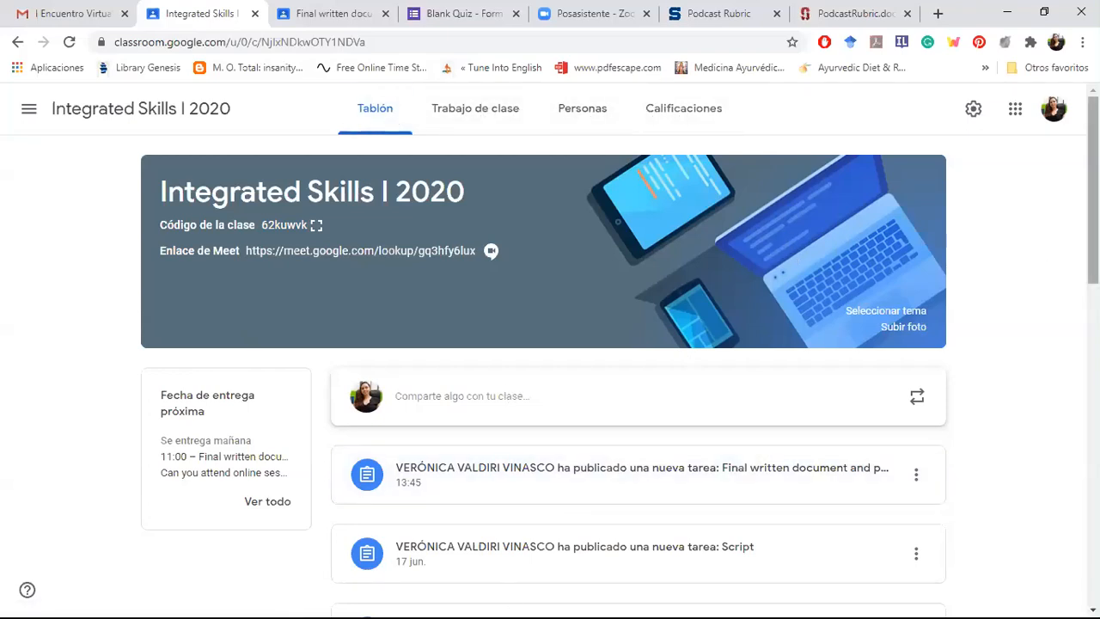
Step: Open the editor for sharing an announcement on the class stream, and go to the Trabajo de clase page
mouse_move(1093, 189)
mouse_down()
mouse_move(1093, 341)
mouse_move(1094, 202)
mouse_up()
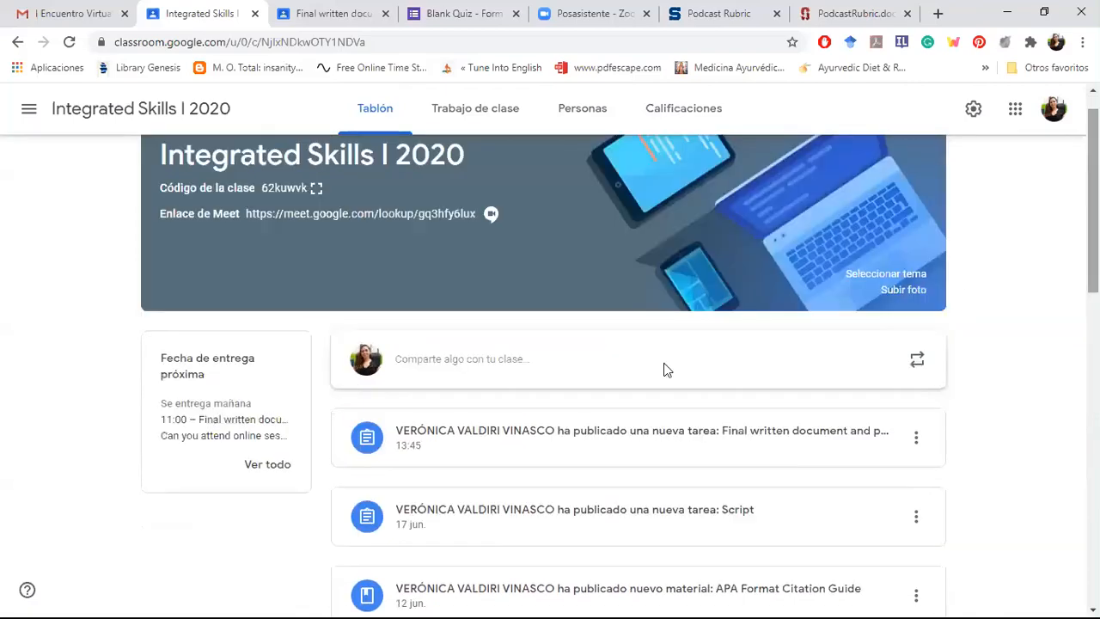
click(582, 376)
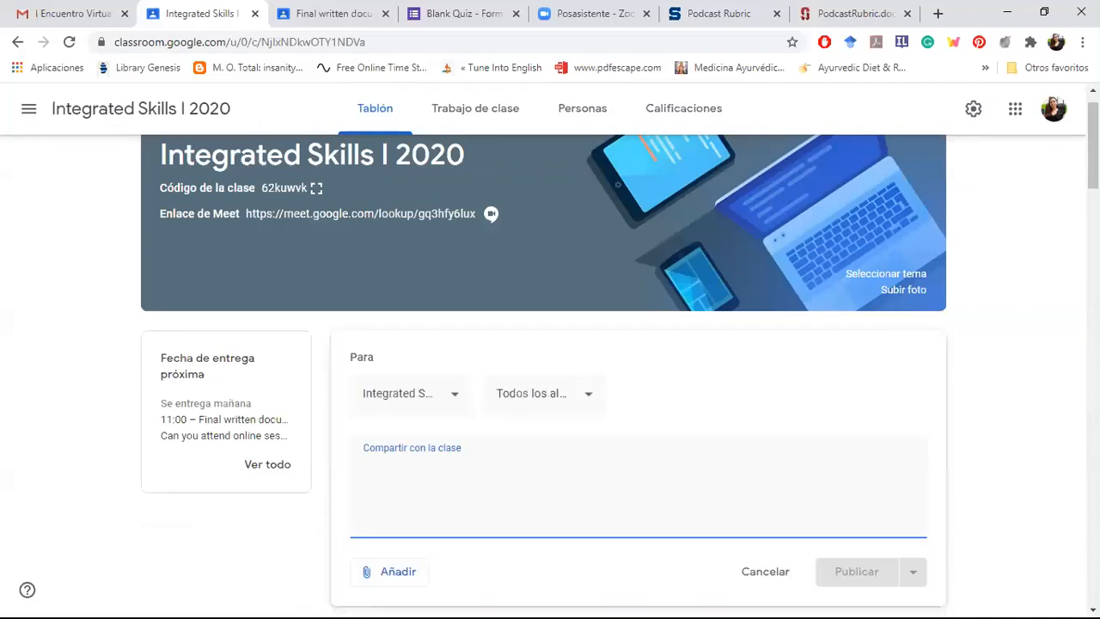
drag(1093, 144, 1094, 136)
click(480, 113)
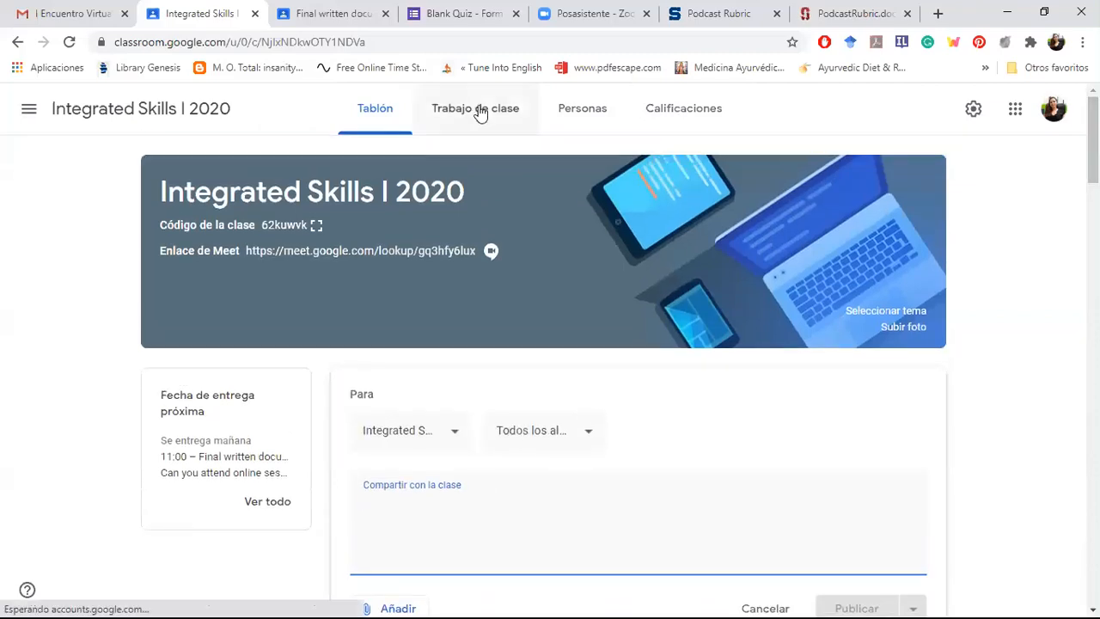
click(480, 113)
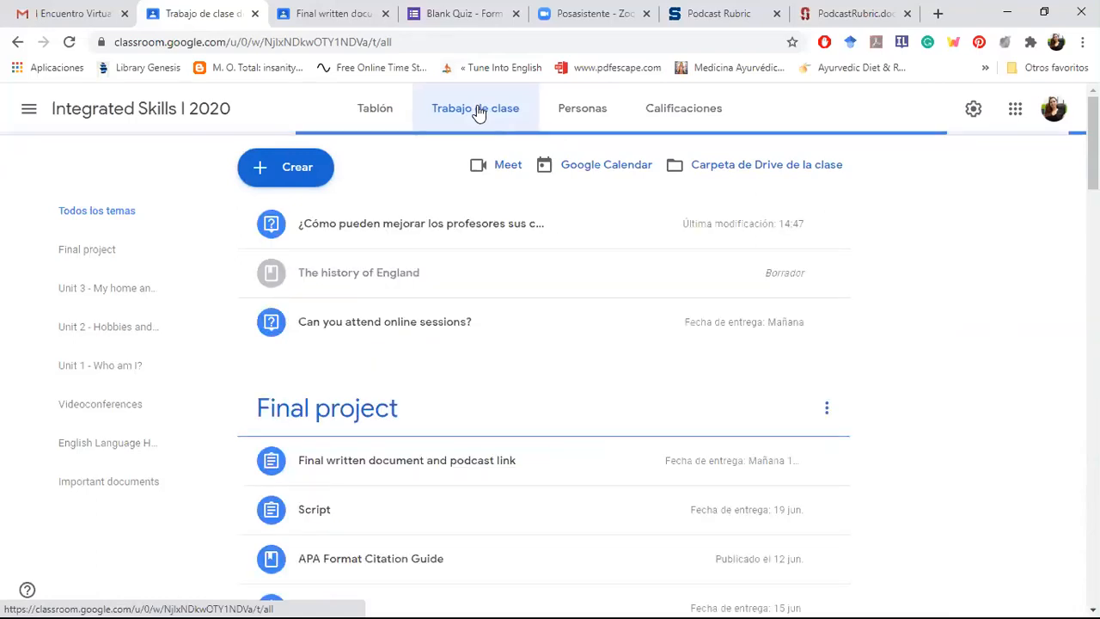
Step: Look through the teachers and students on the Personas page, and open and cancel the invitation for teachers
click(575, 122)
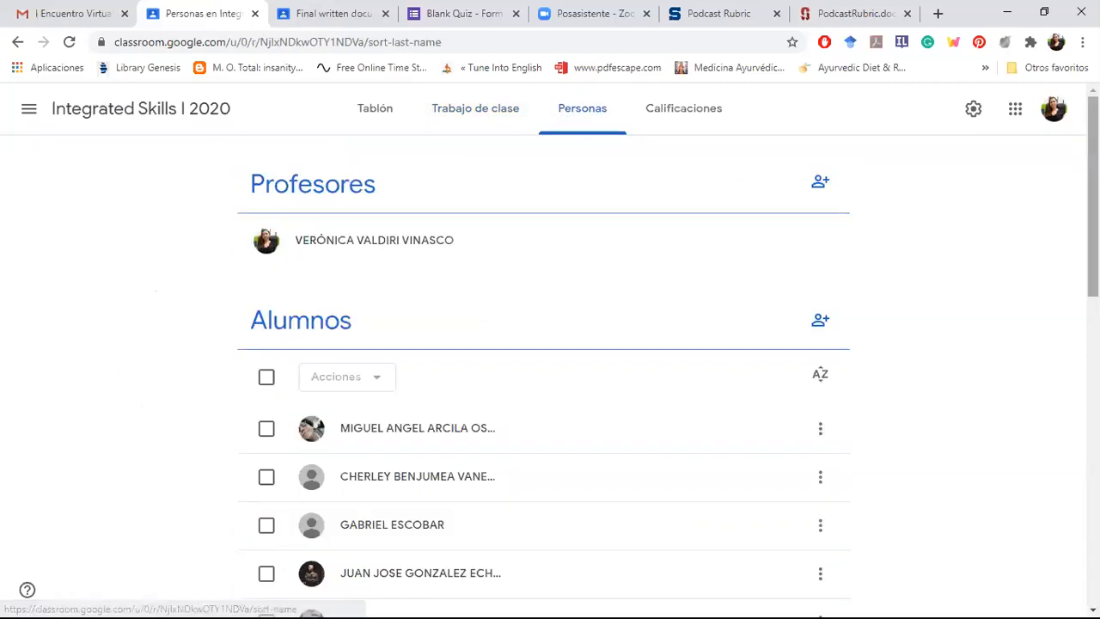
scroll(550, 361, down, 1)
scroll(550, 378, down, 5)
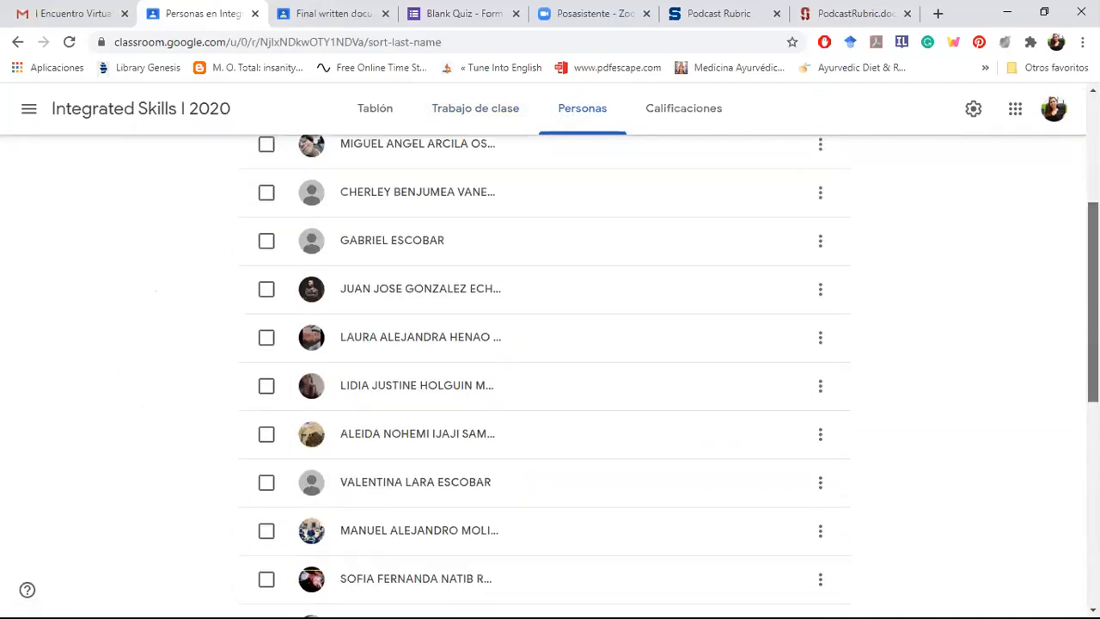
scroll(550, 379, up, 8)
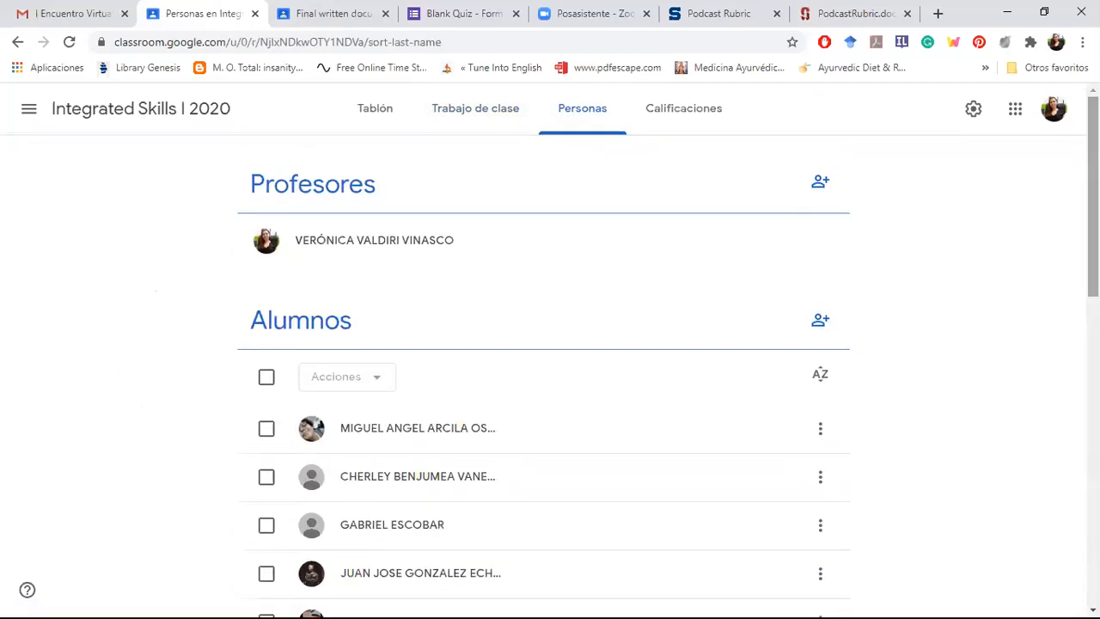
click(821, 183)
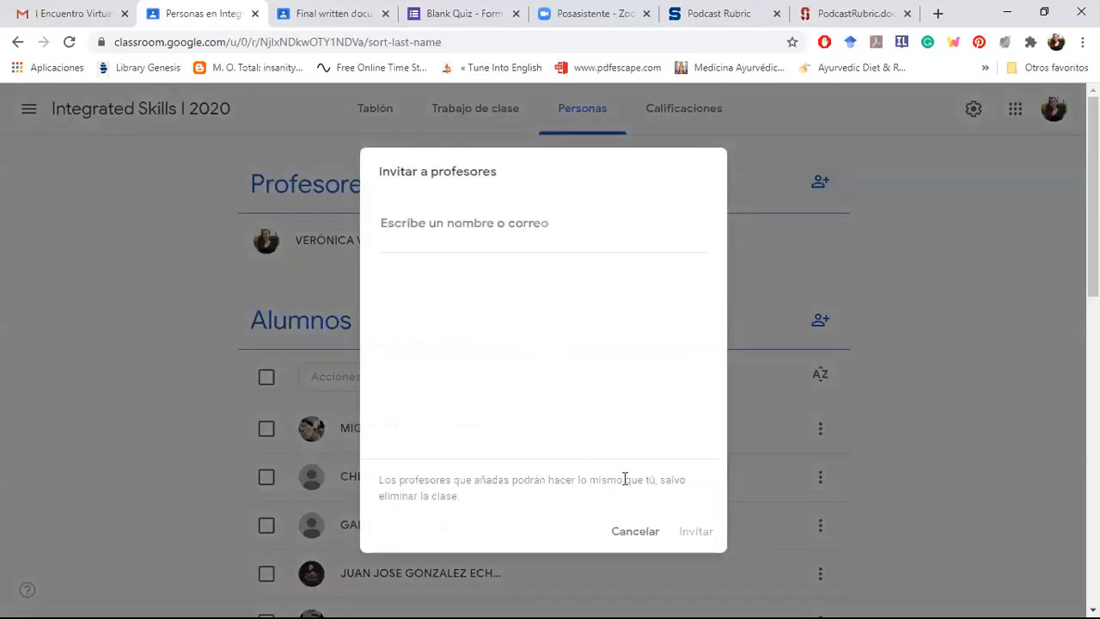
click(627, 539)
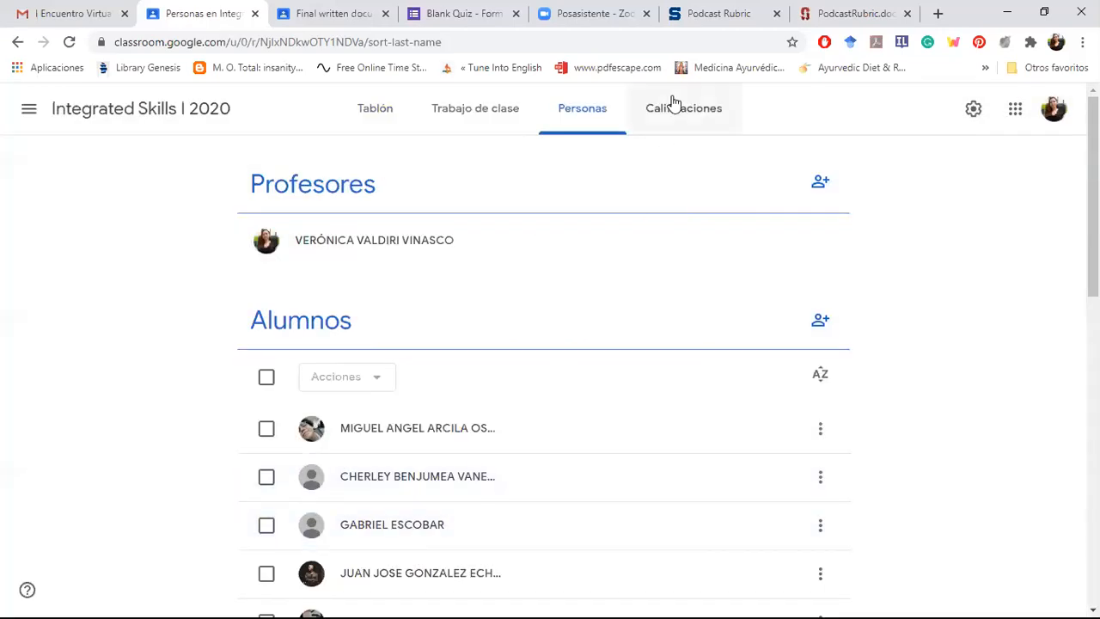
Step: Open the Calificaciones page to examine the students' grades for each assignment
click(672, 110)
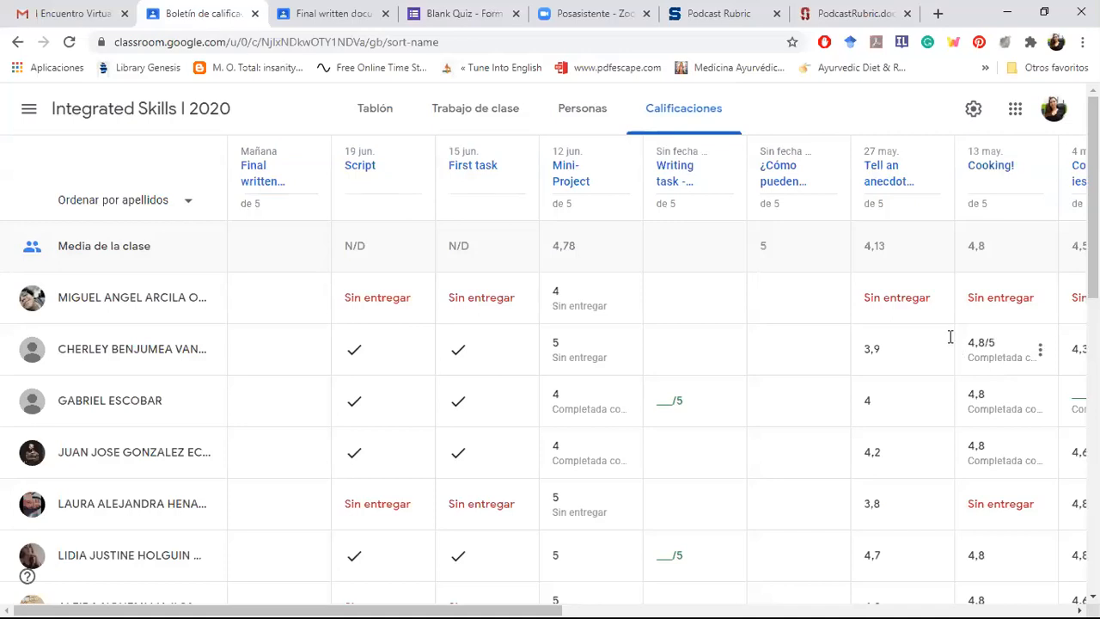
click(587, 281)
Step: Start reusing a post in Trabajo de clase and browse the posts of the Habilidades Integradas 1 class
click(476, 112)
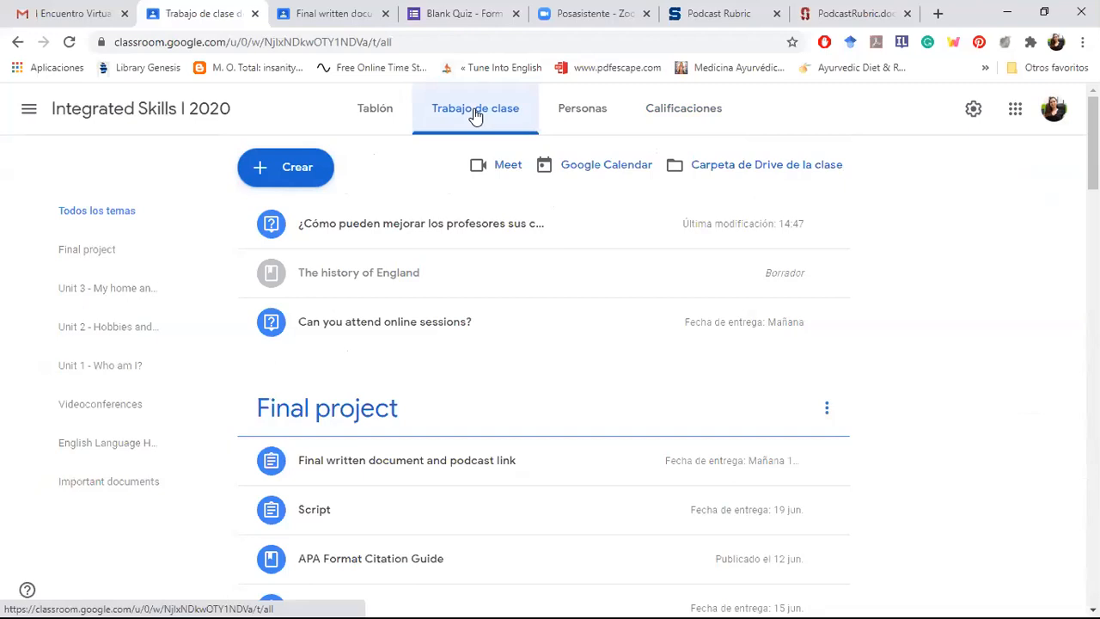
click(297, 170)
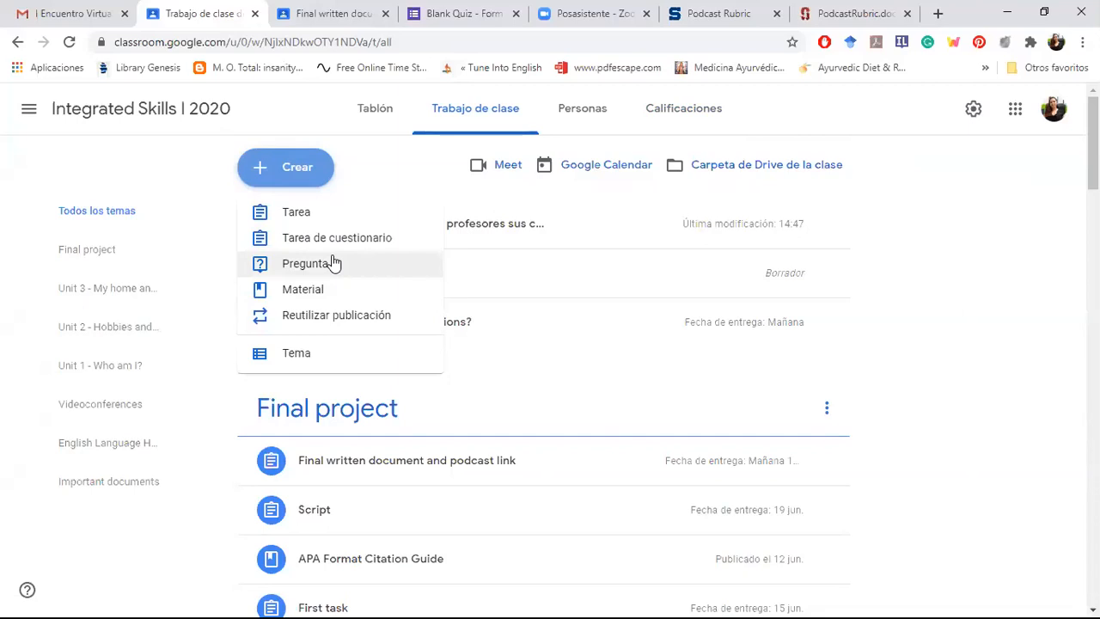
click(319, 320)
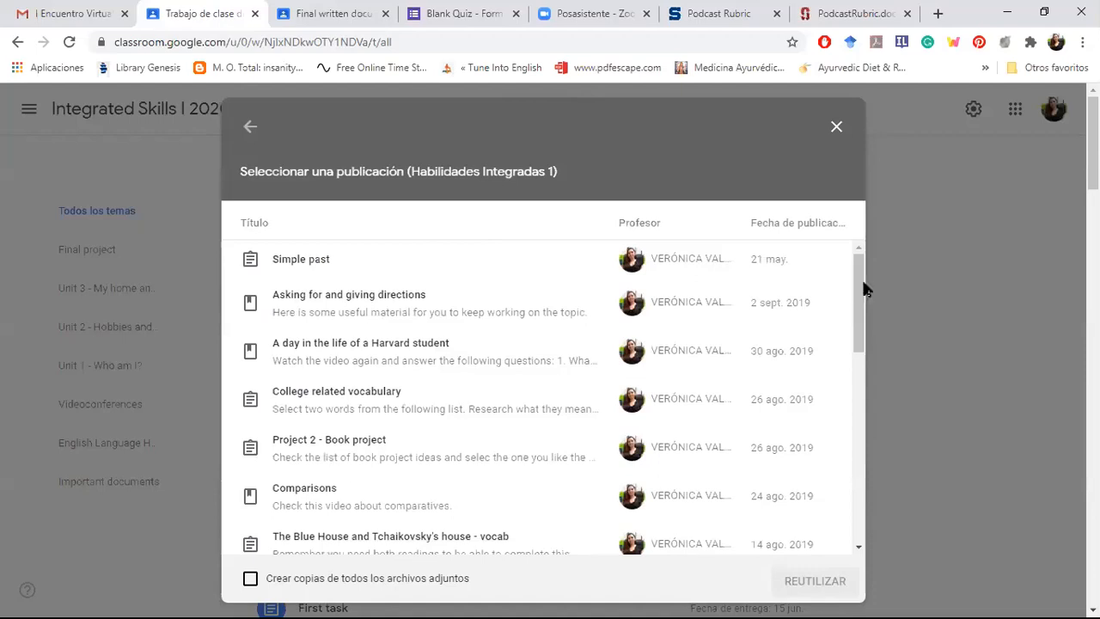
scroll(869, 344, down, 2)
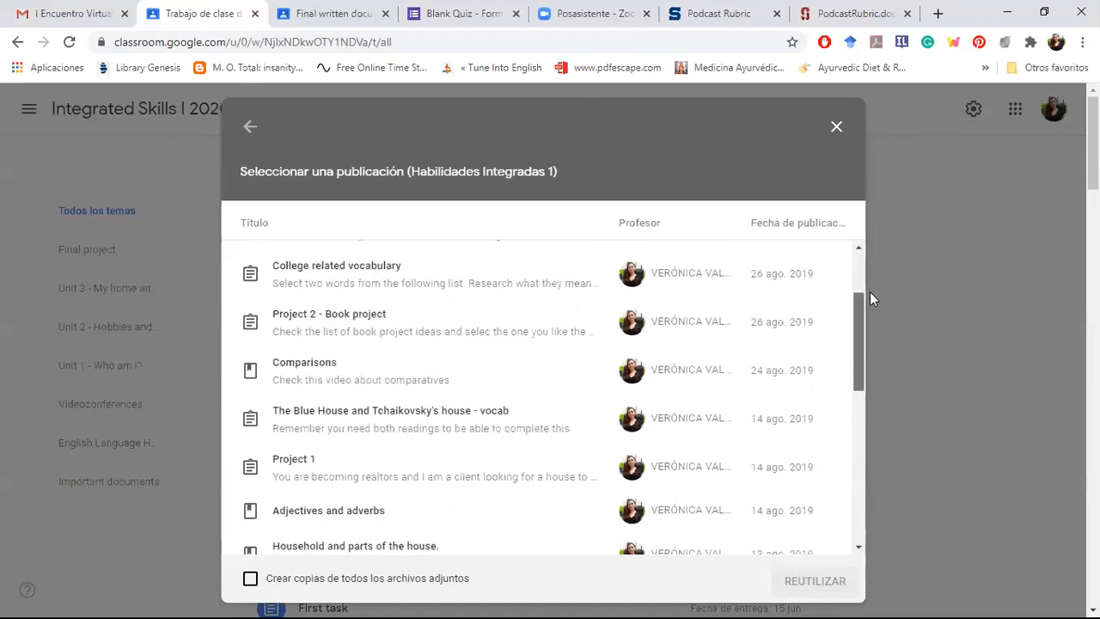
scroll(870, 292, up, 2)
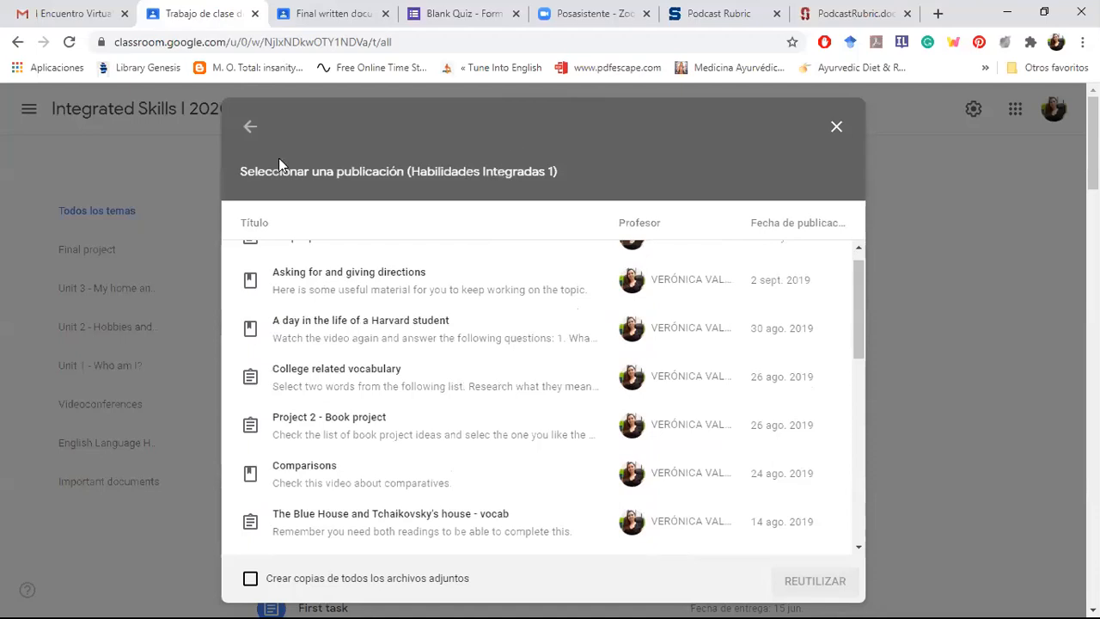
Step: Return to the class selection, browse the reusable posts of the English II class, and close the reuse dialog without choosing a post
click(248, 126)
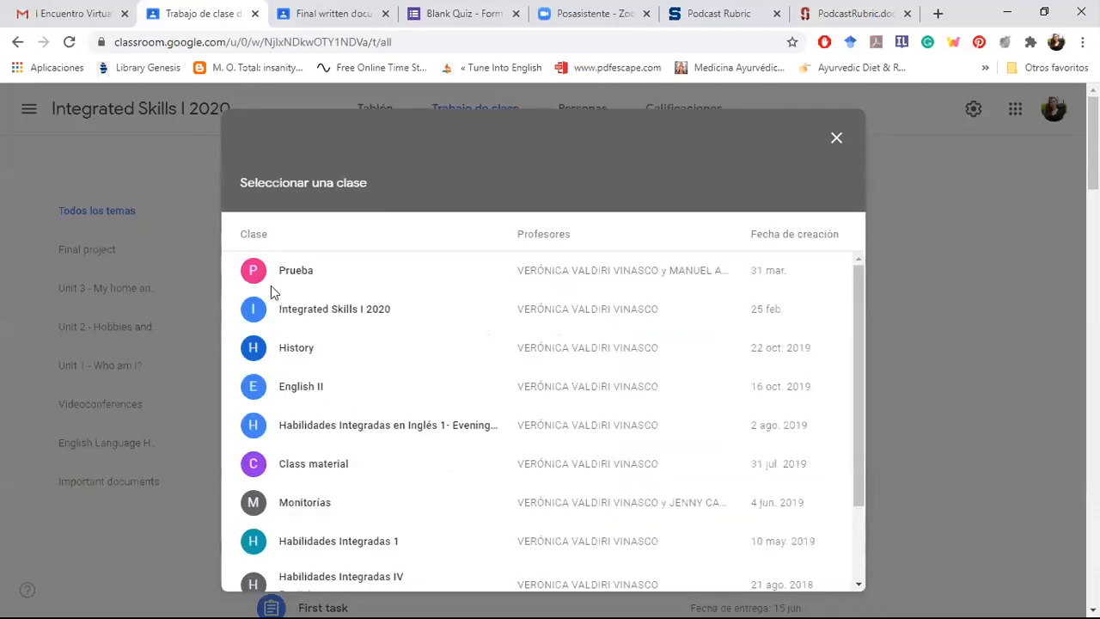
click(306, 394)
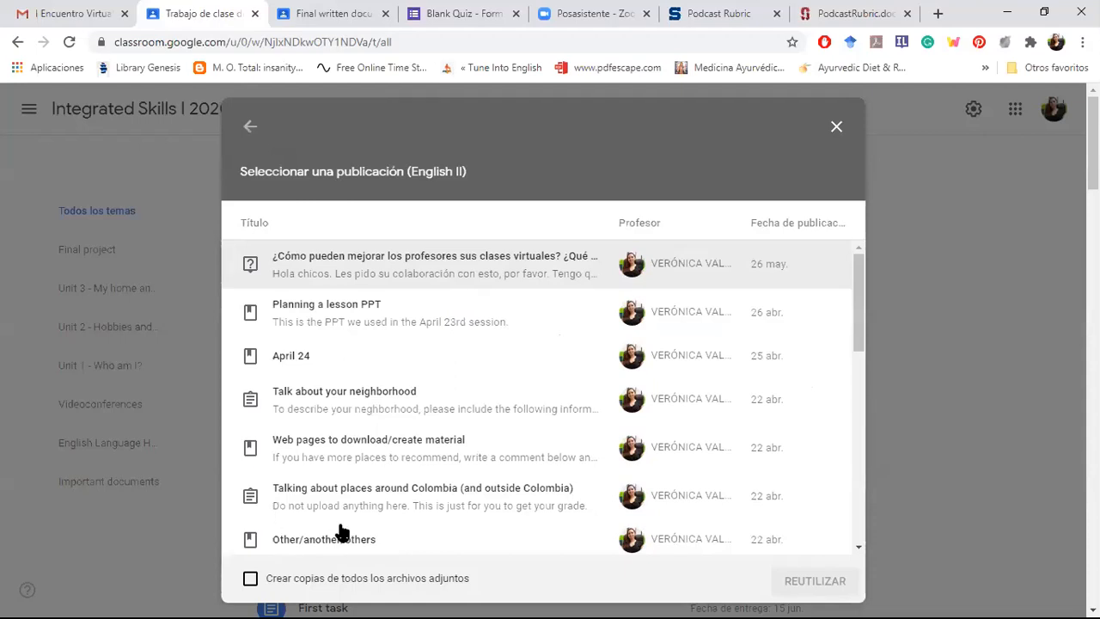
click(837, 129)
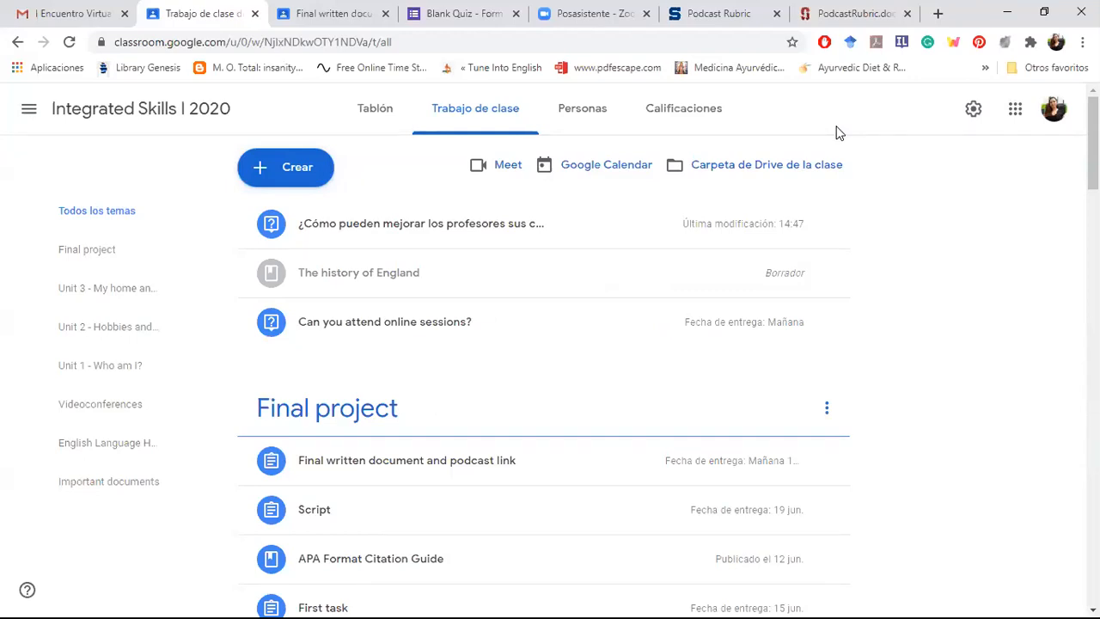
drag(1093, 139, 1031, 134)
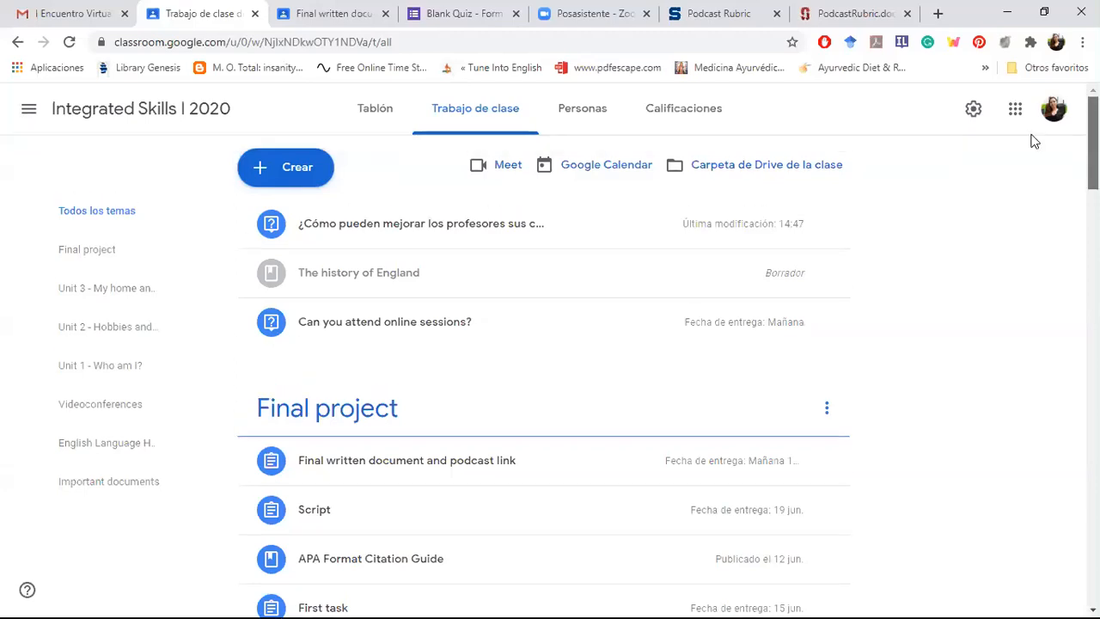
Step: Open the creation options in Trabajo de clase and examine how the class's posts are organized by topic, from Final project to Unit 1
click(297, 167)
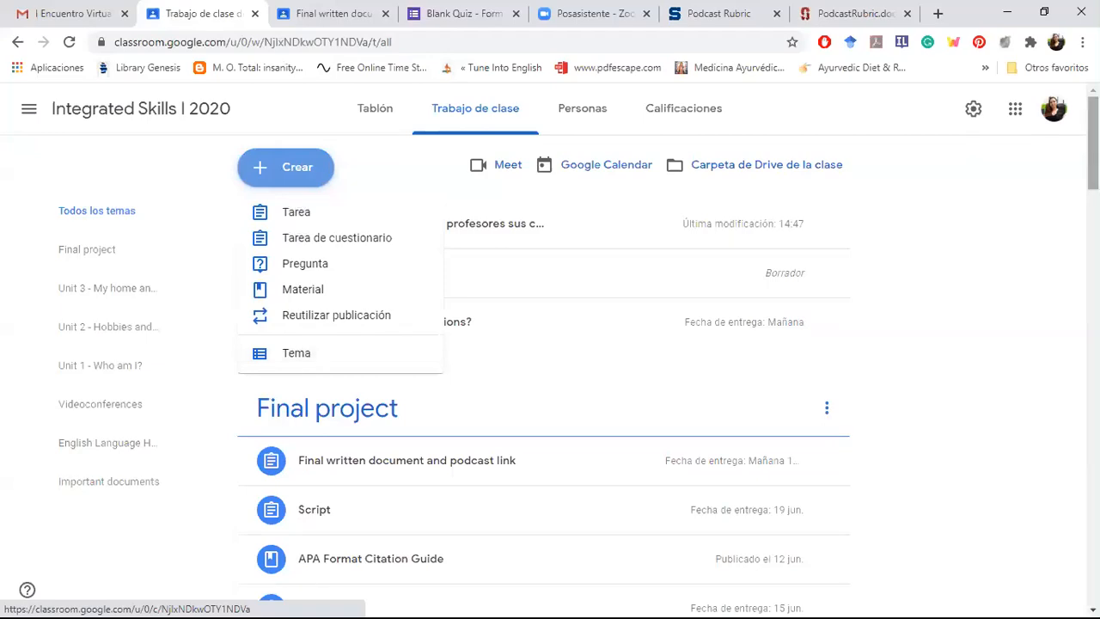
scroll(550, 361, down, 7)
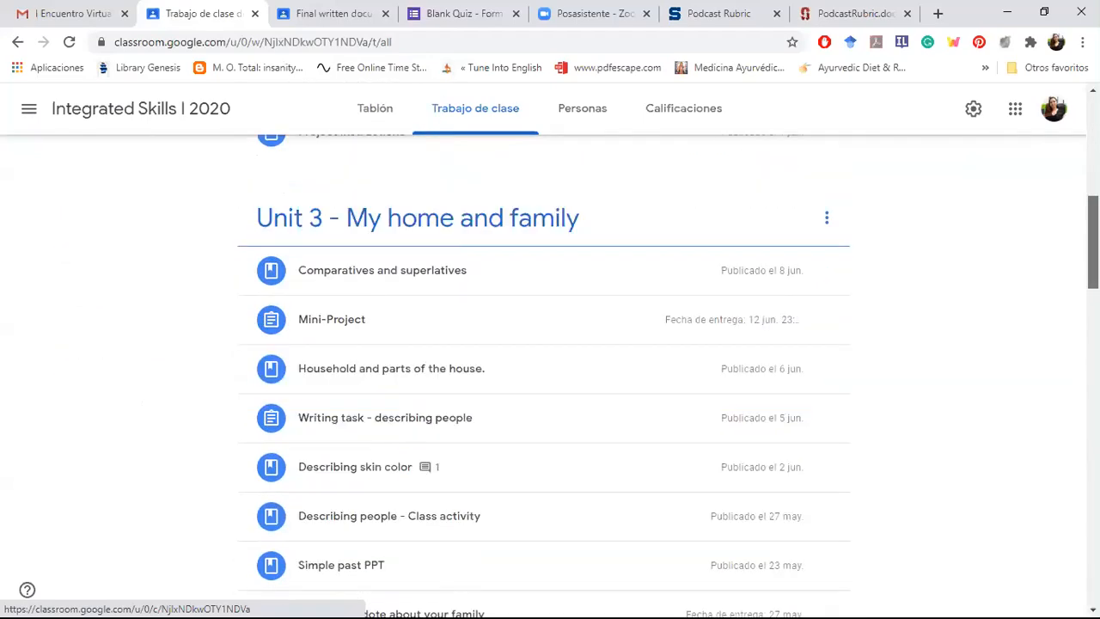
scroll(550, 361, down, 10)
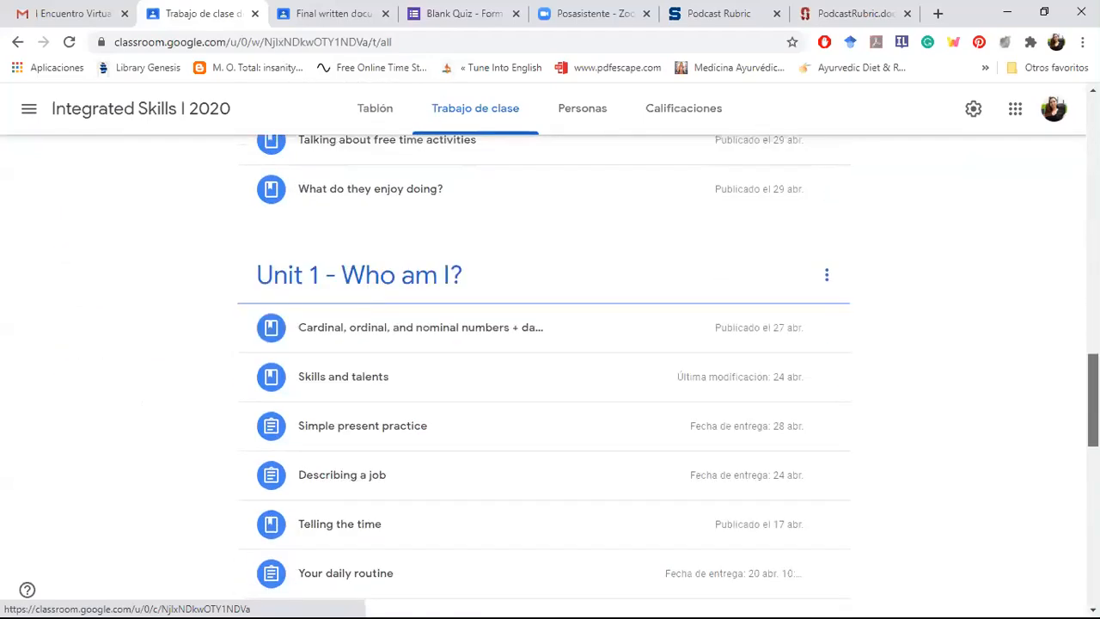
scroll(551, 369, down, 2)
scroll(550, 369, up, 2)
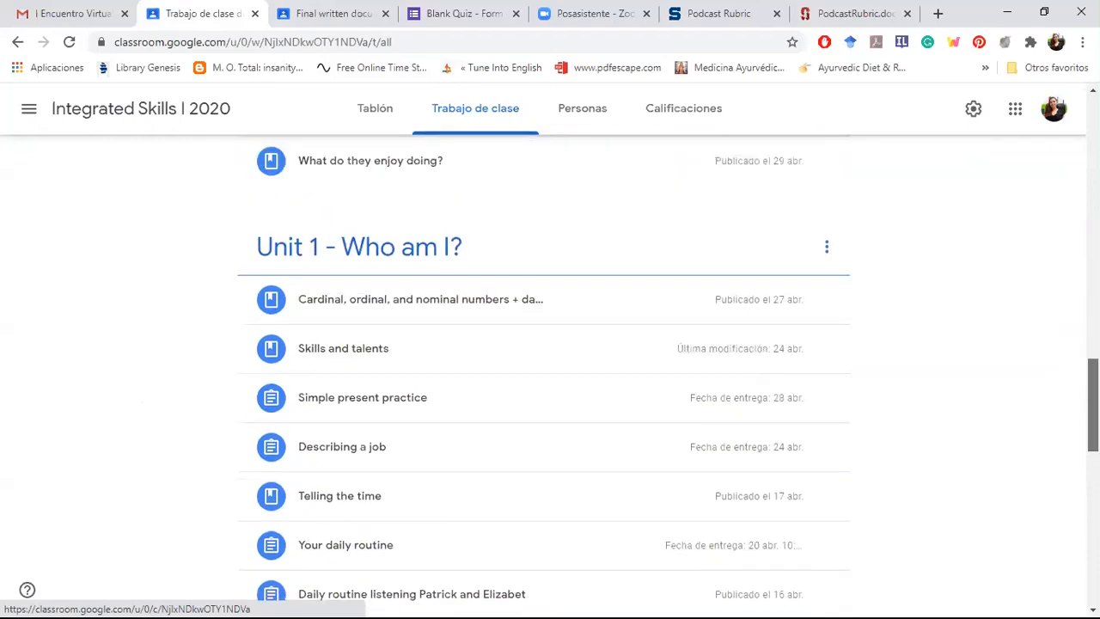
scroll(550, 369, down, 1)
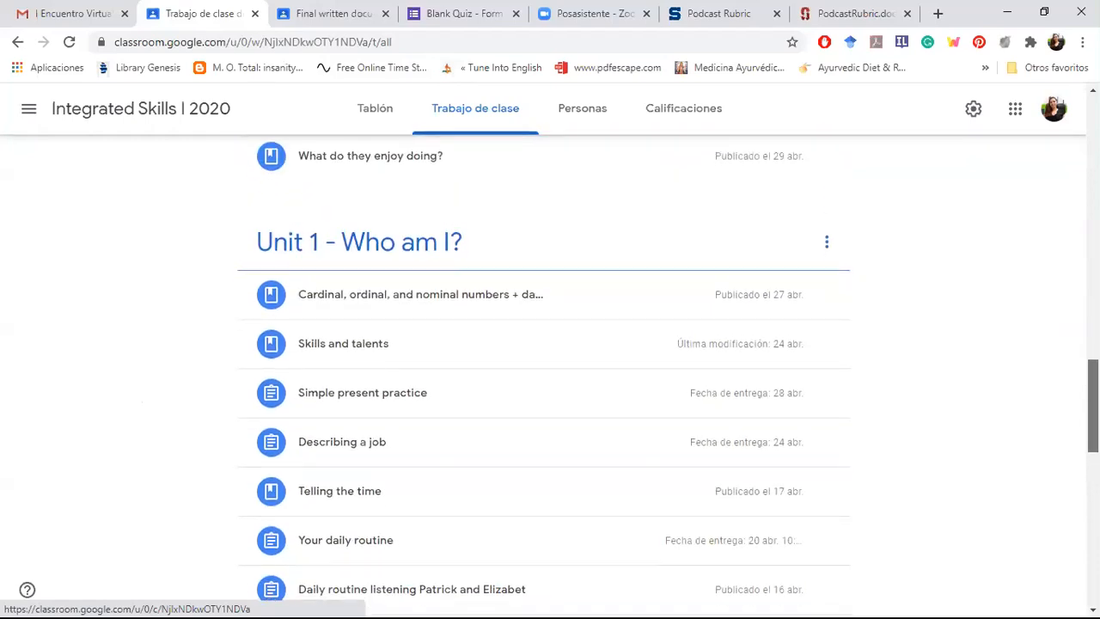
scroll(550, 370, up, 5)
scroll(550, 369, up, 10)
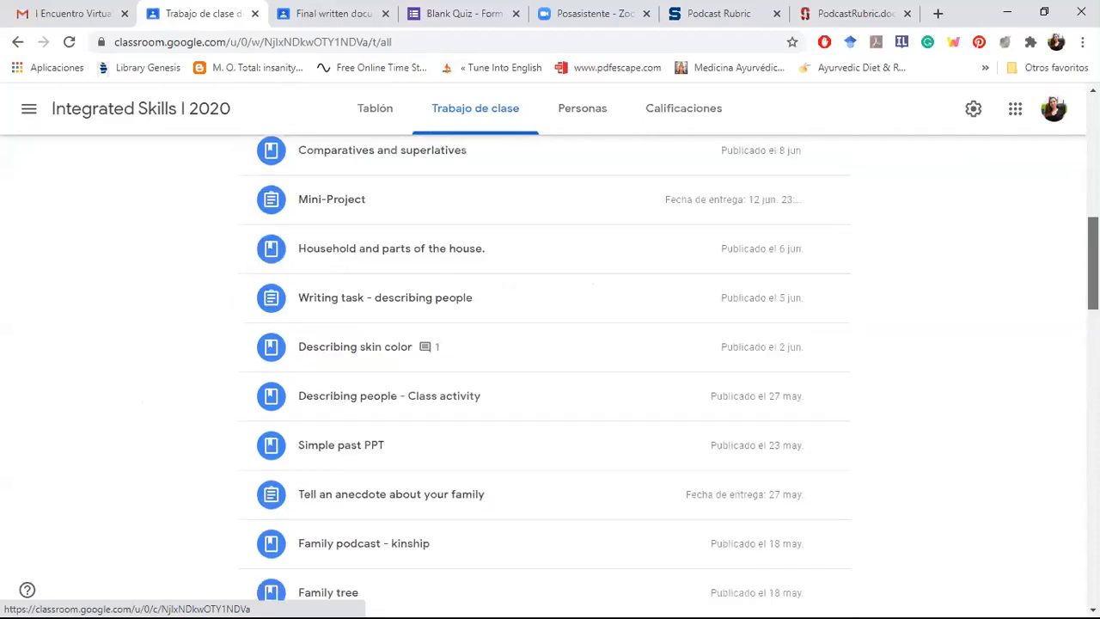
scroll(482, 206, up, 1)
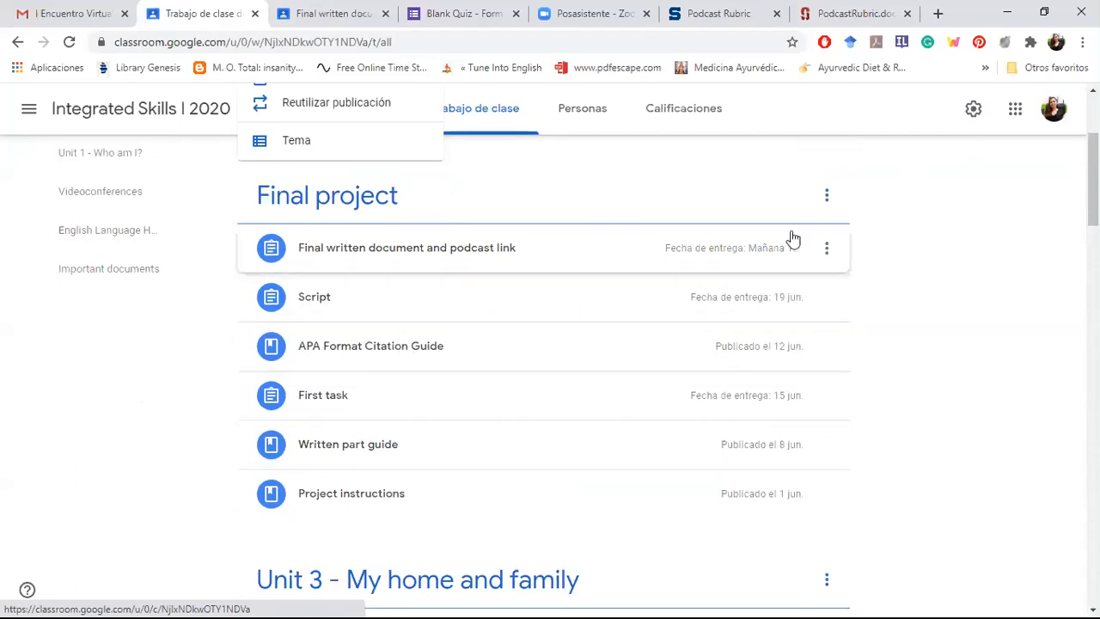
scroll(793, 241, up, 2)
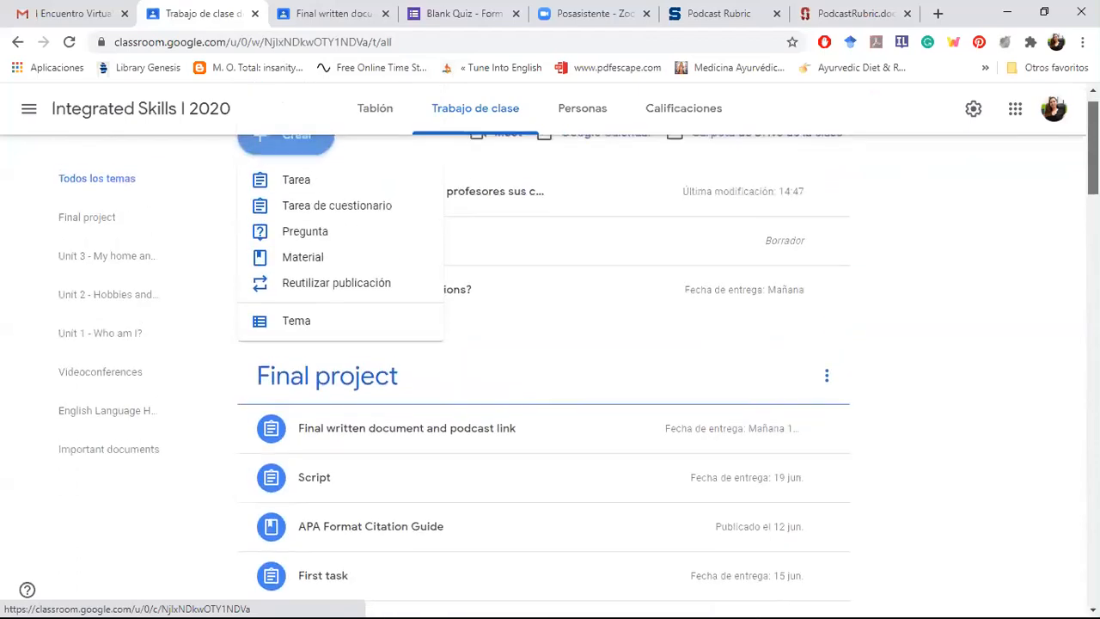
scroll(351, 239, up, 1)
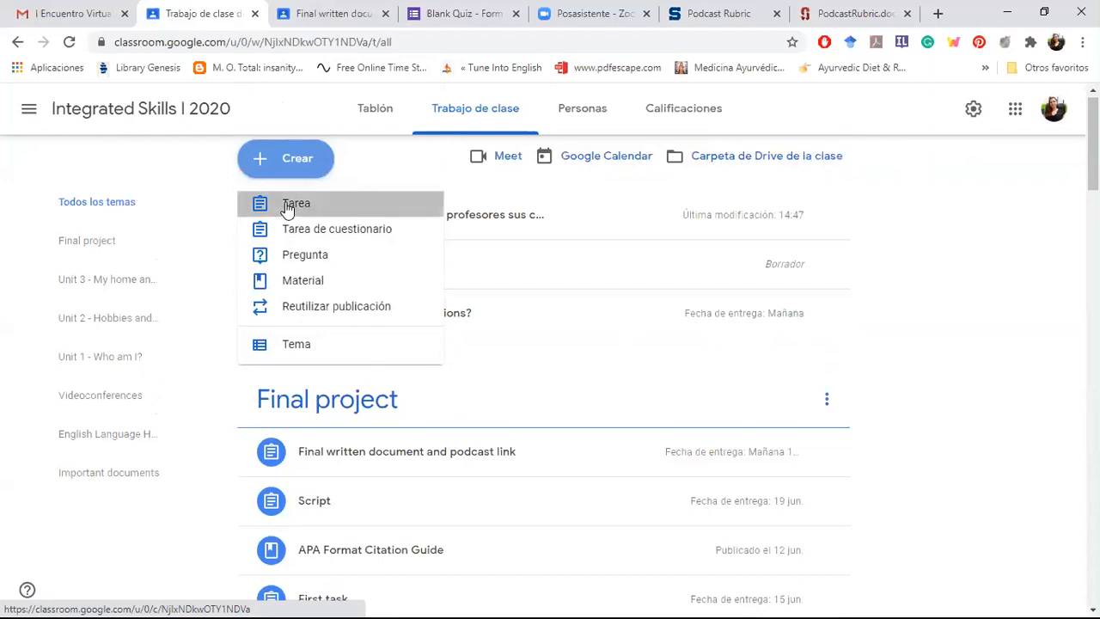
Step: Start a new Tarea and look through its options for attaching material and creating Google files
click(288, 208)
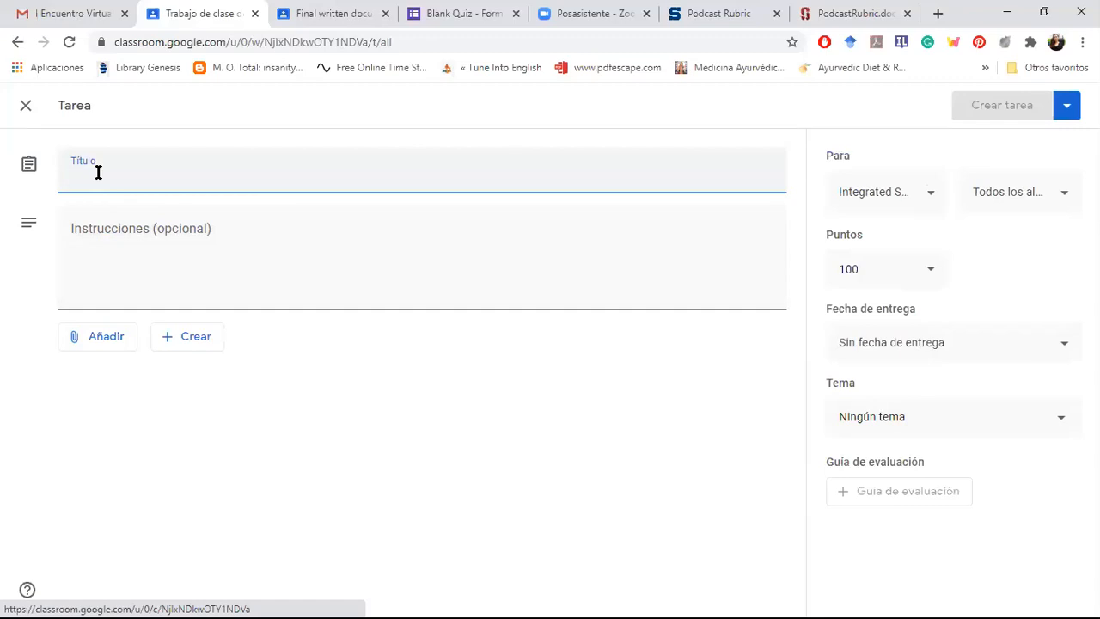
click(99, 245)
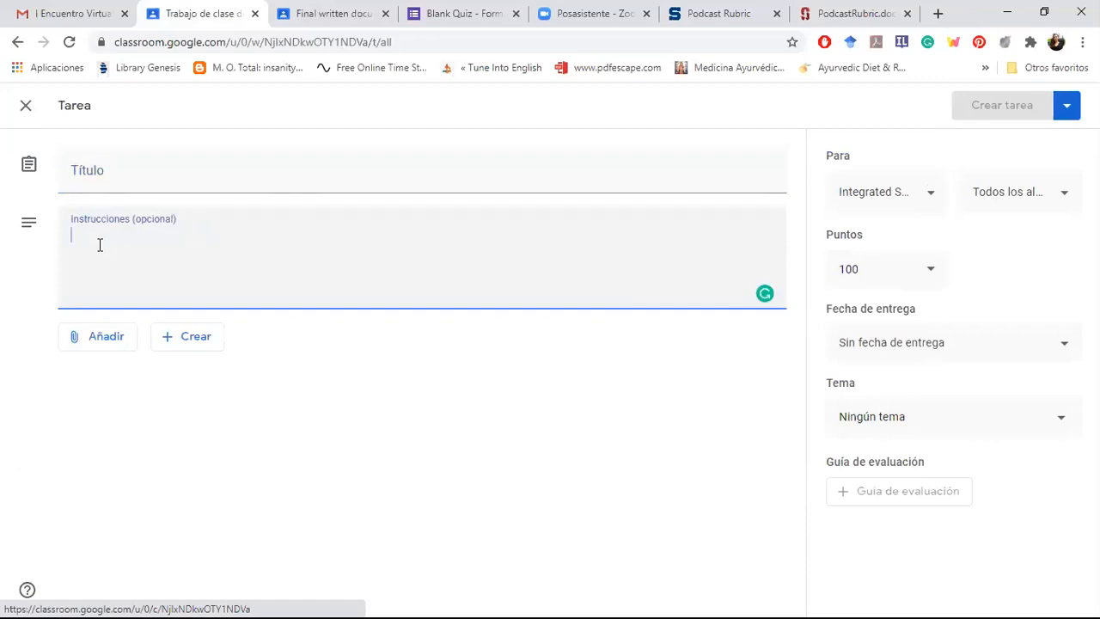
click(97, 348)
click(97, 352)
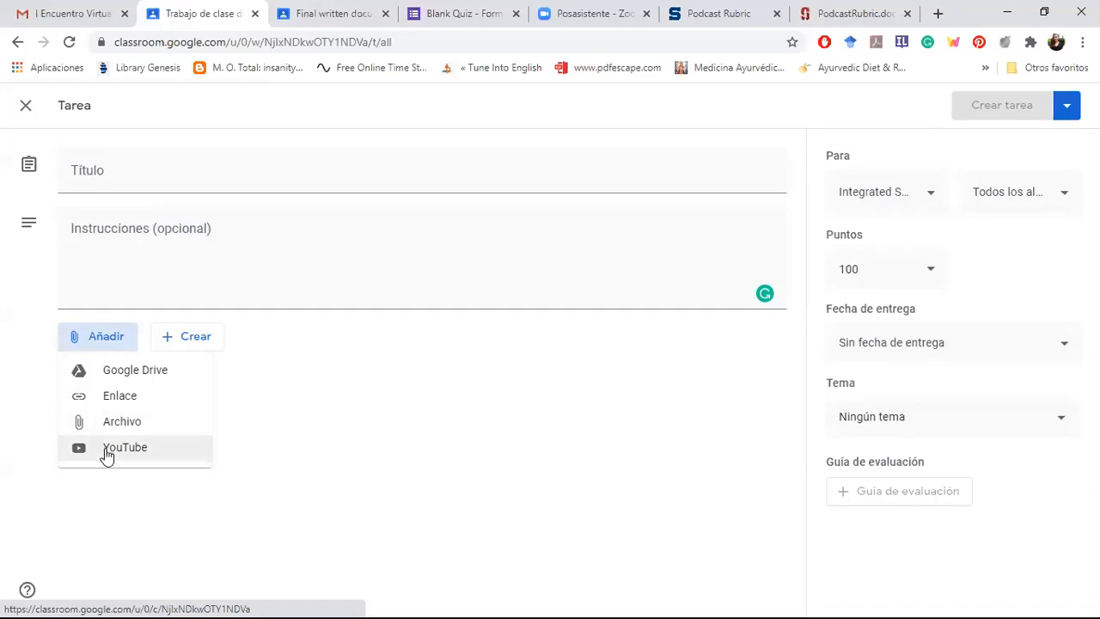
click(322, 453)
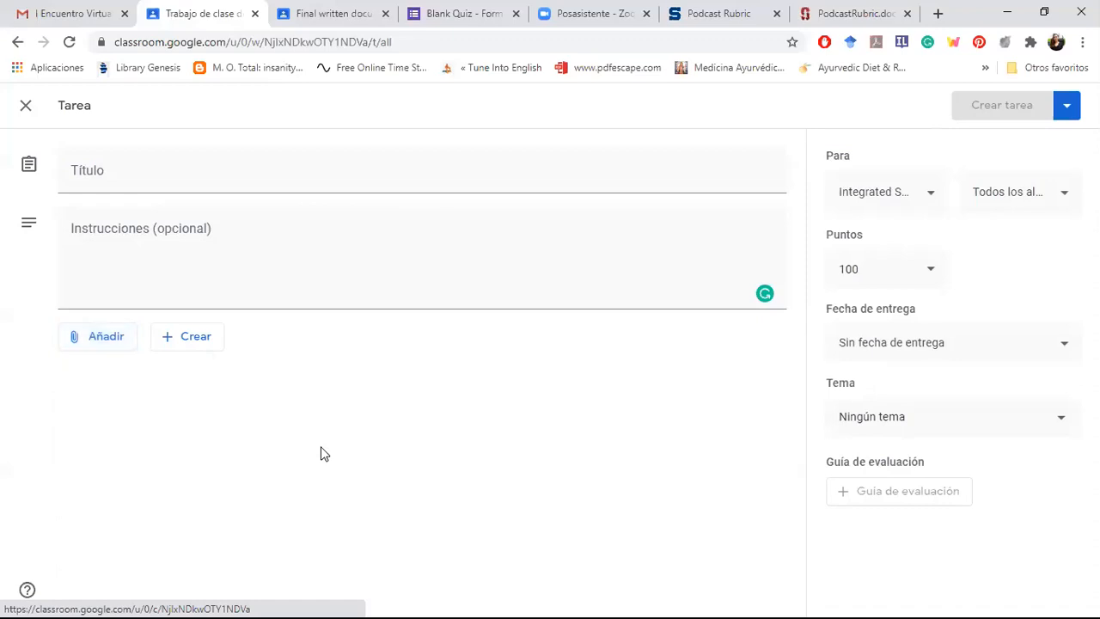
click(178, 345)
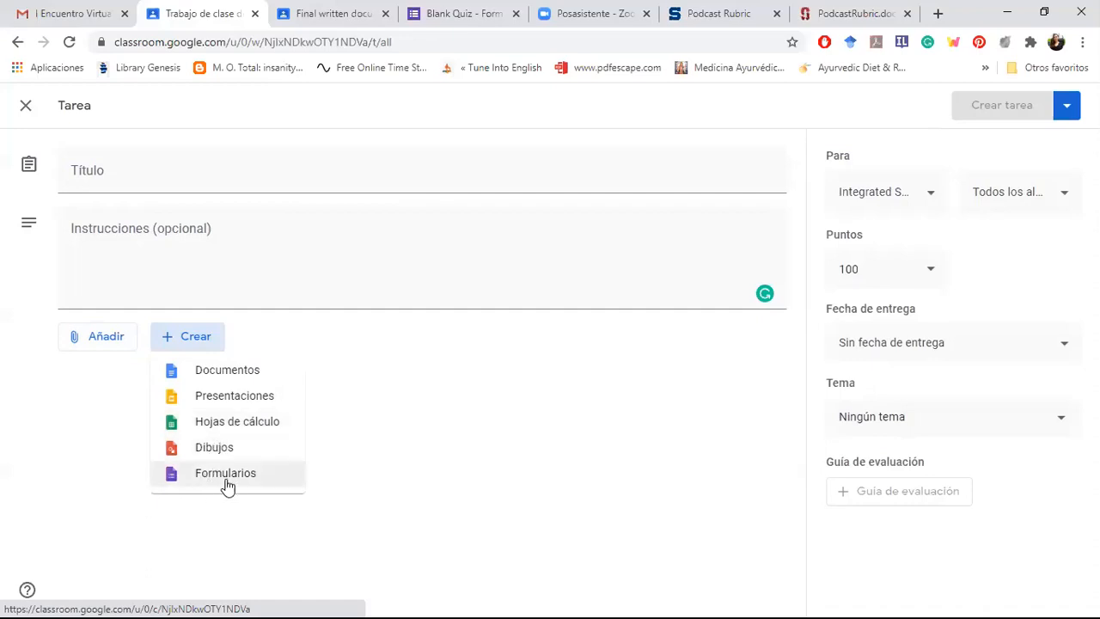
click(435, 463)
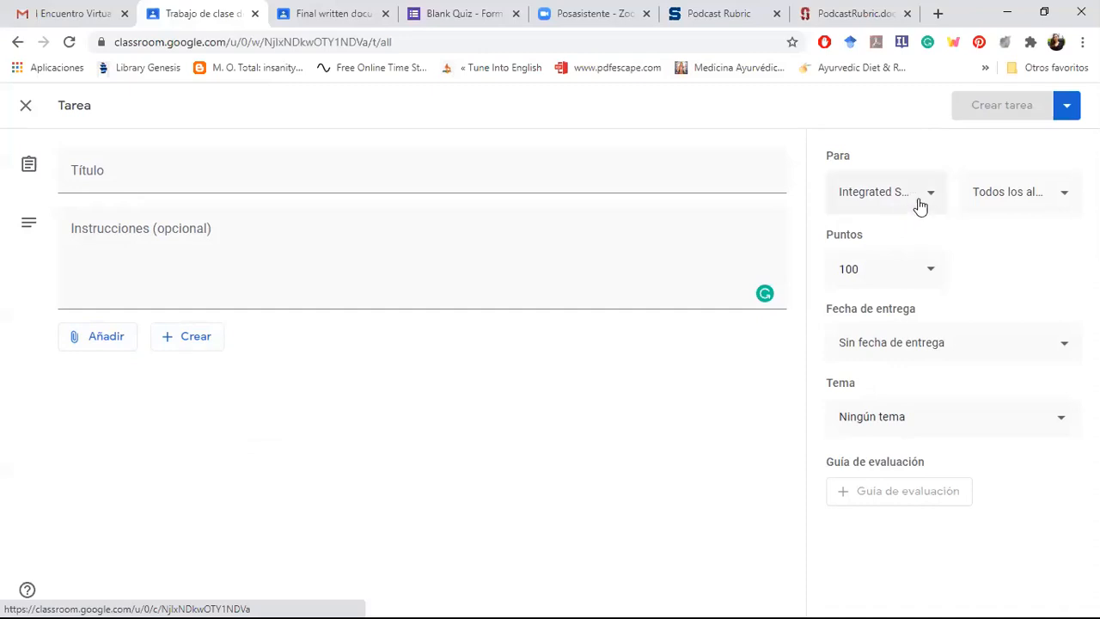
Step: Check the list of students who can receive the assignment, and set its points to 5
click(977, 199)
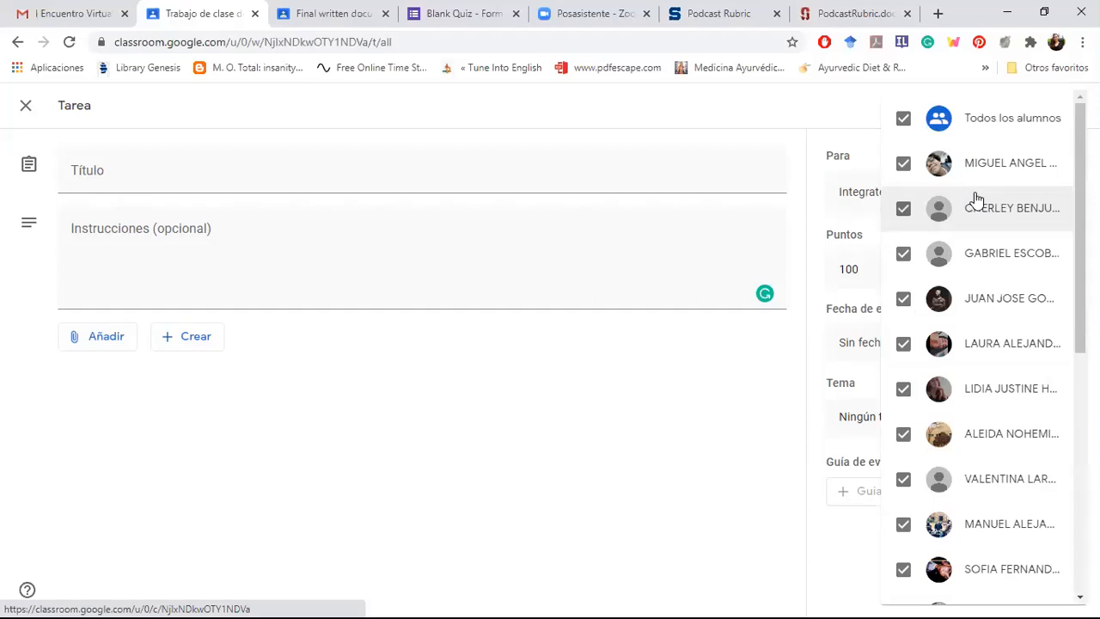
click(669, 405)
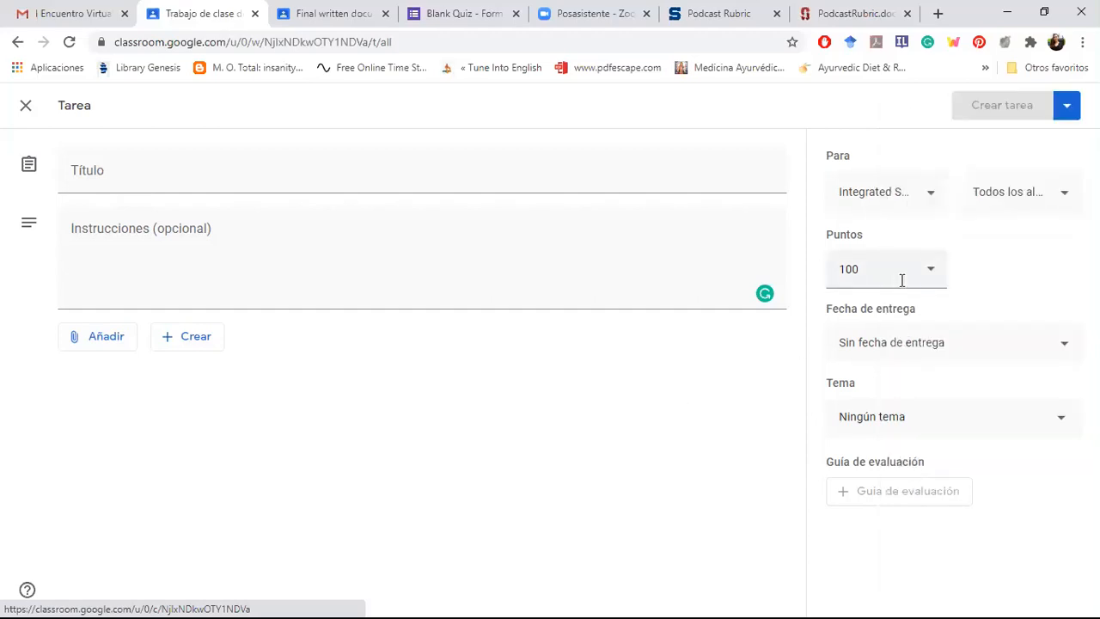
click(930, 271)
click(931, 275)
click(931, 275)
drag(857, 268, 828, 271)
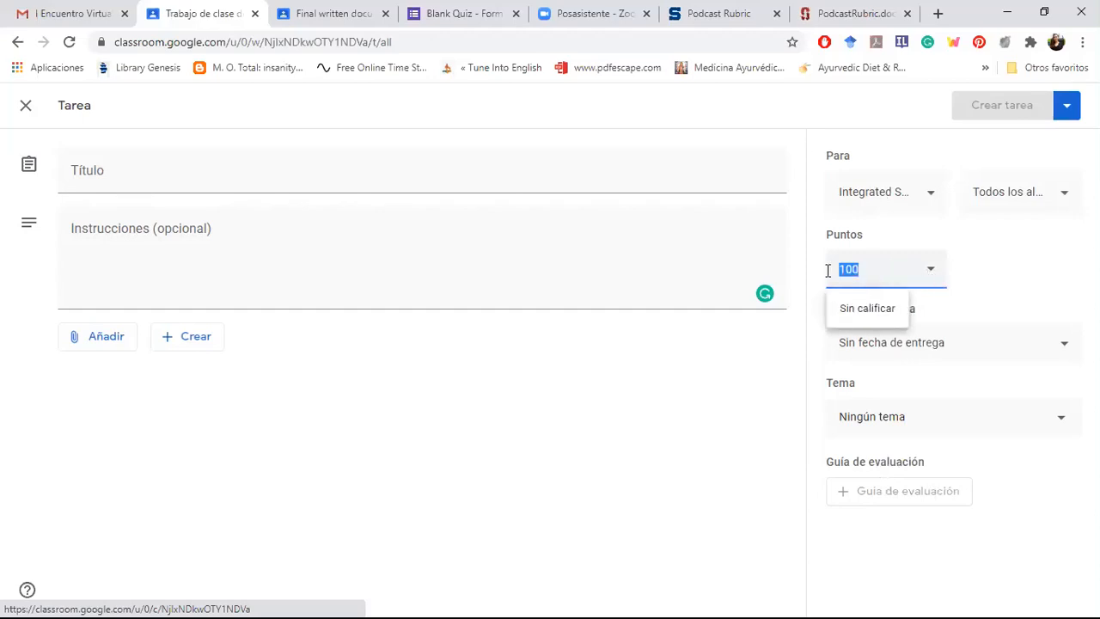
text(5)
click(781, 372)
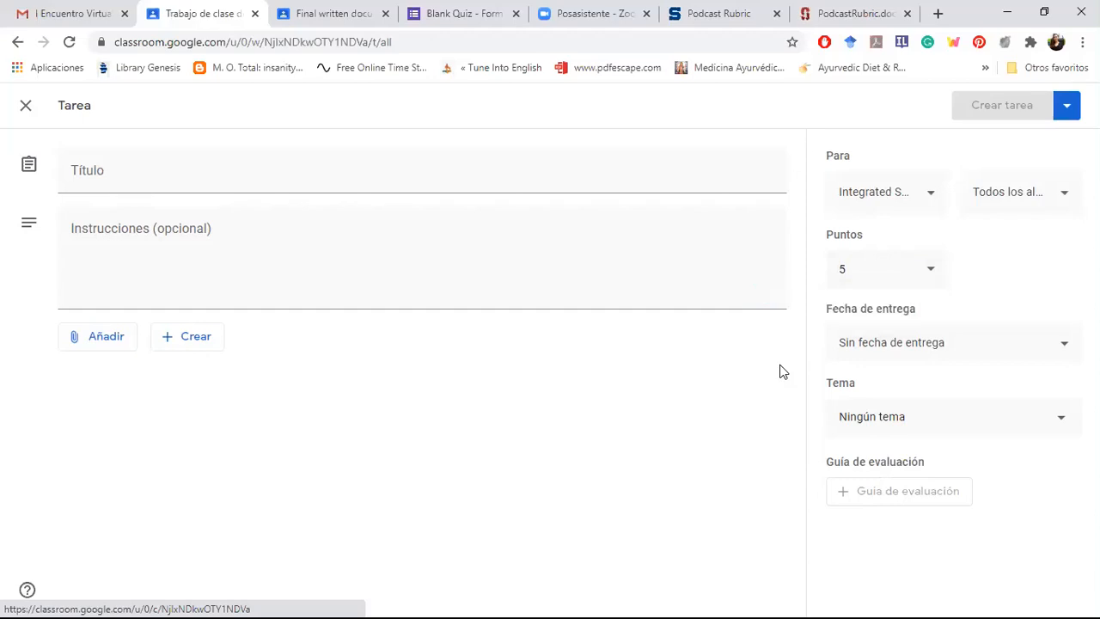
Step: Set the assignment's due date to 25 June 2020 at 23:59, and look through the available topics without choosing one
click(894, 343)
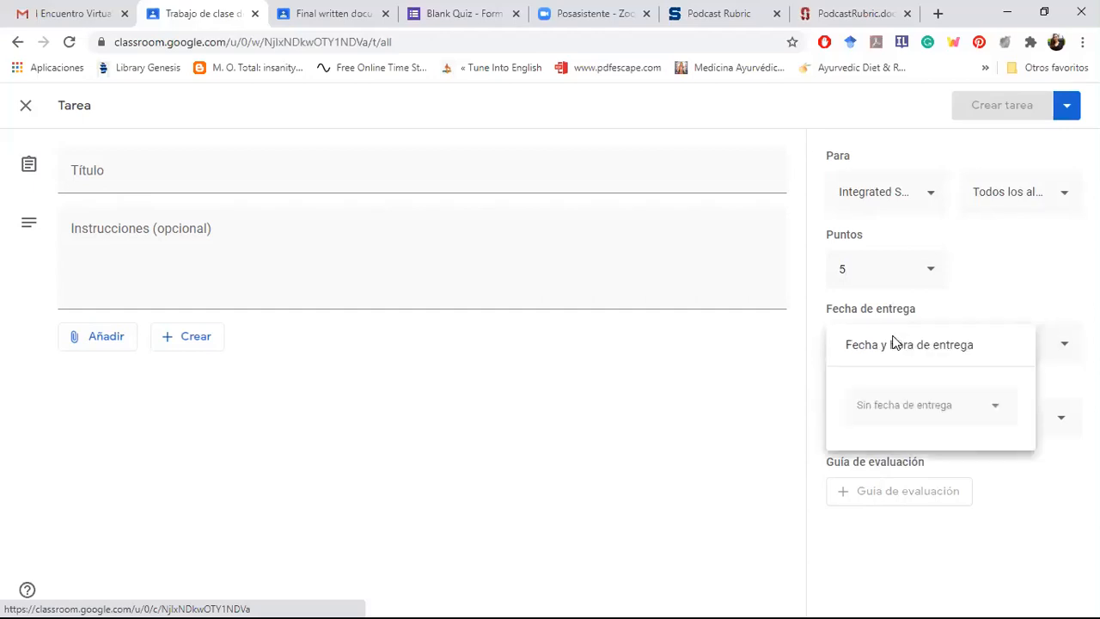
click(894, 408)
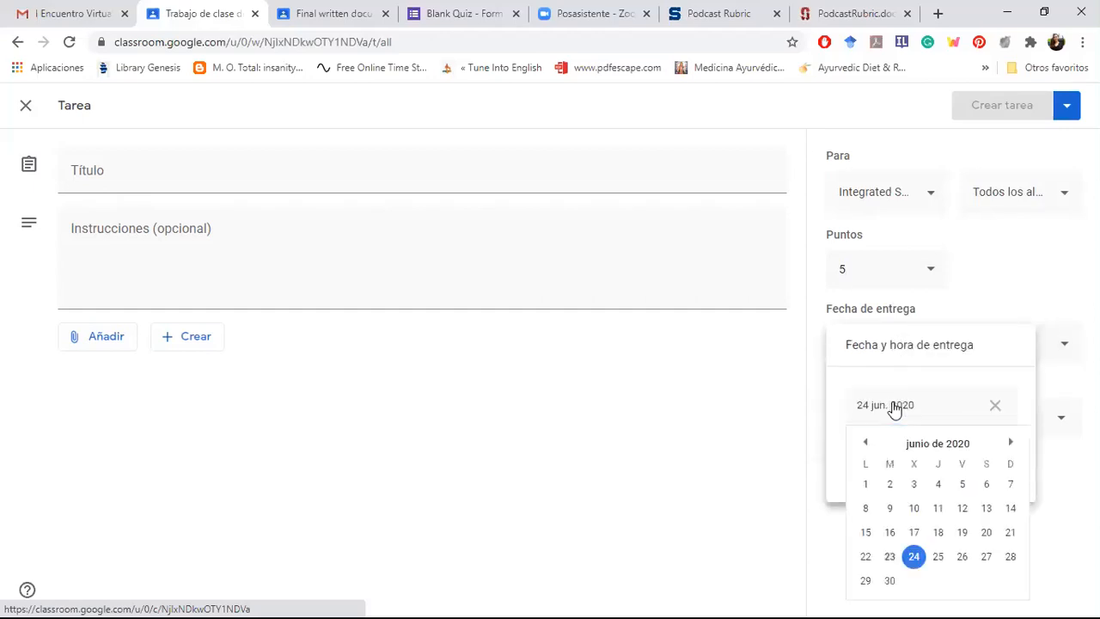
click(938, 556)
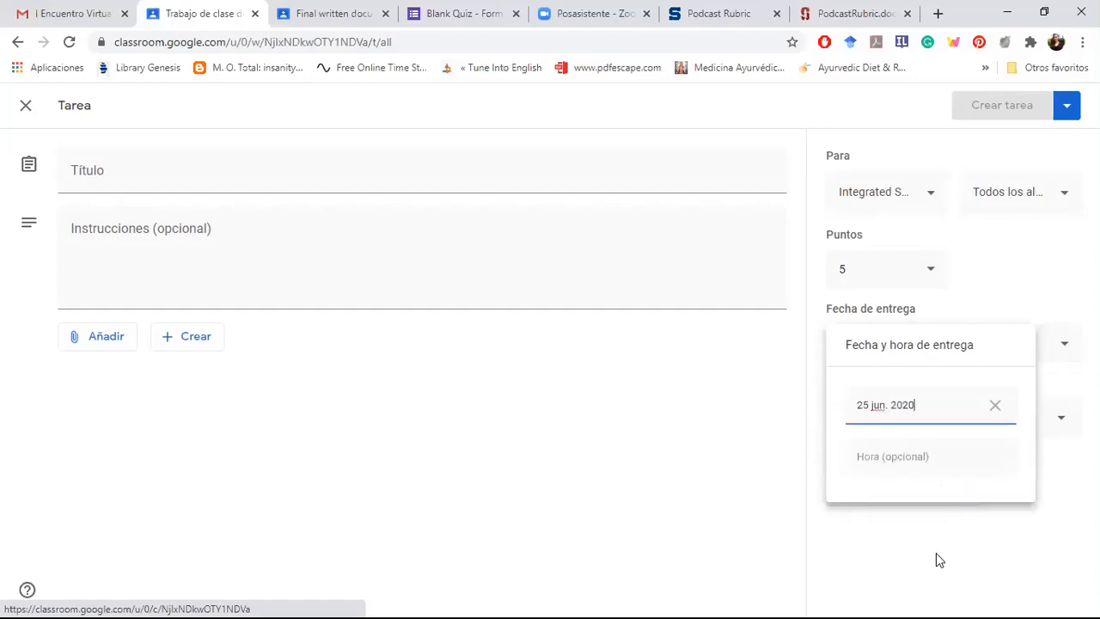
click(871, 457)
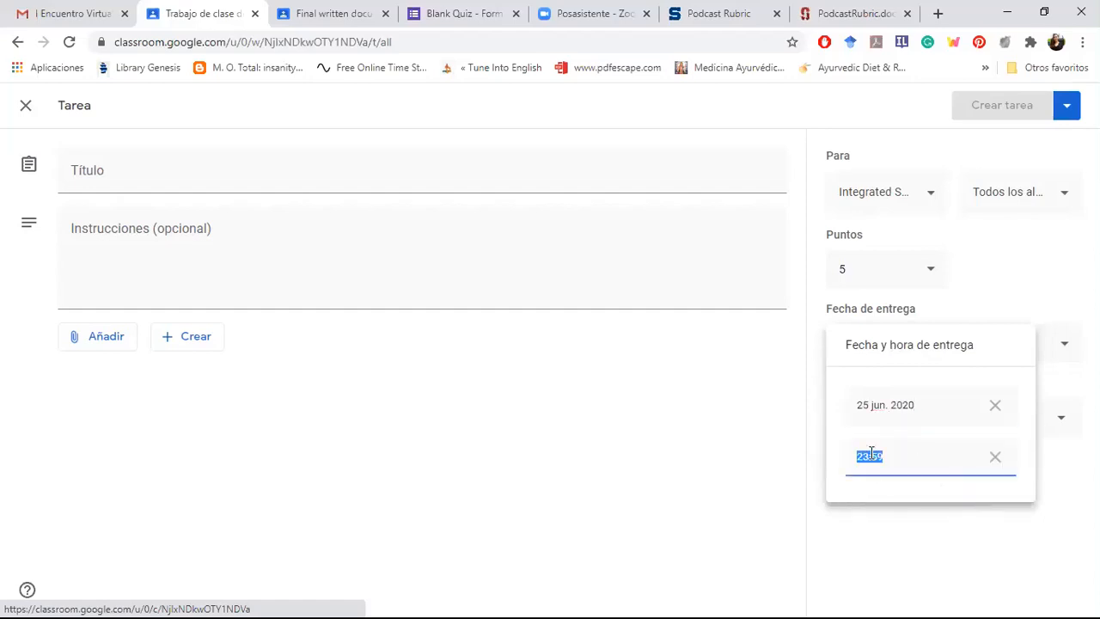
click(782, 465)
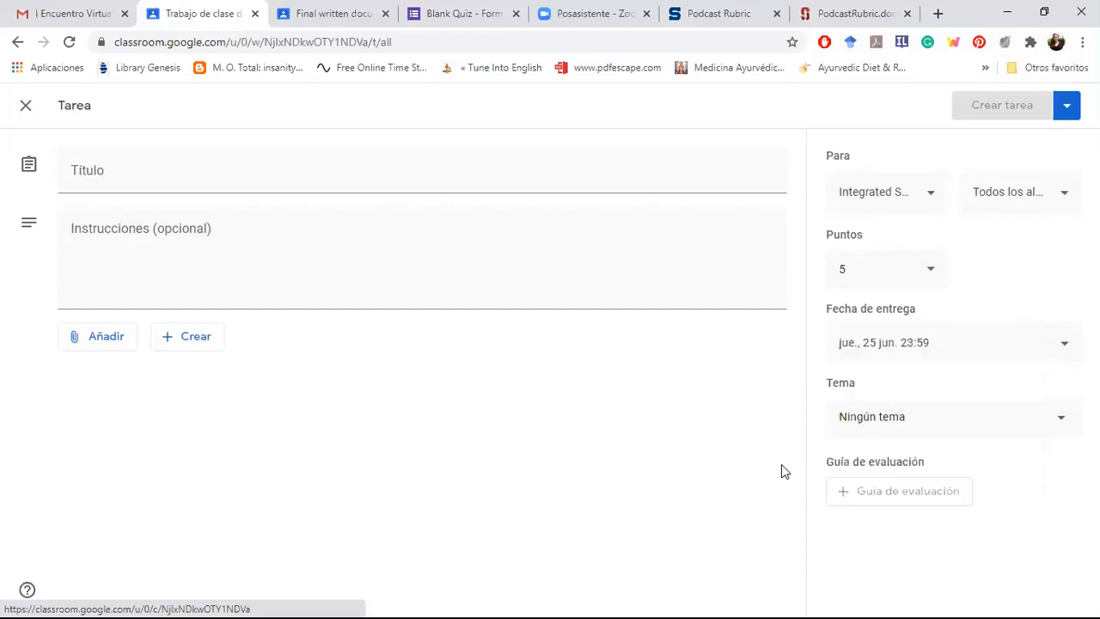
click(917, 424)
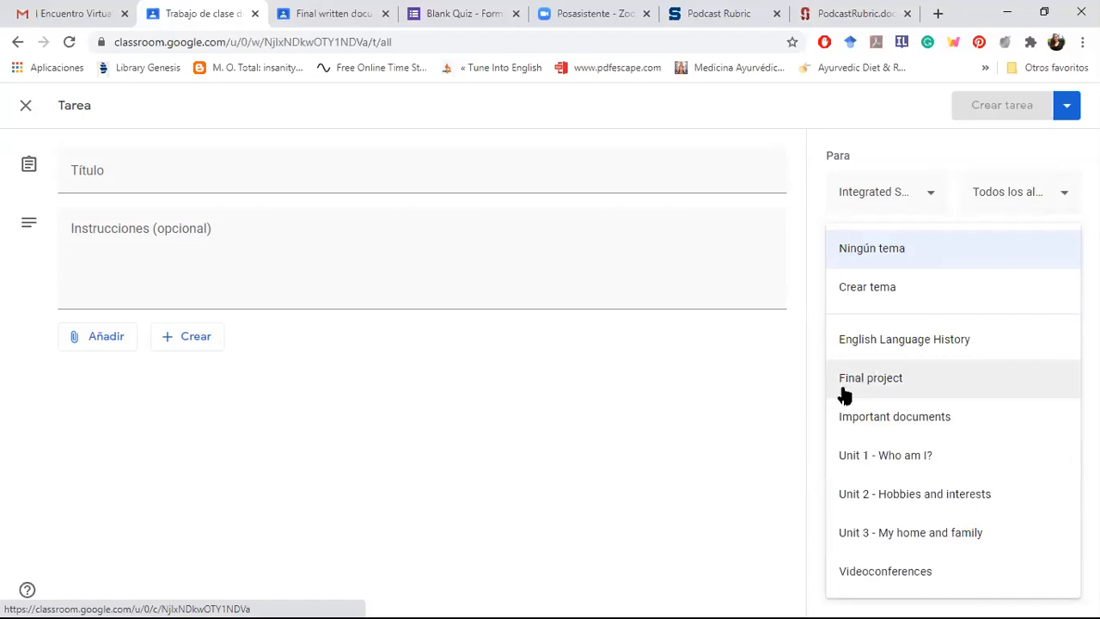
click(712, 477)
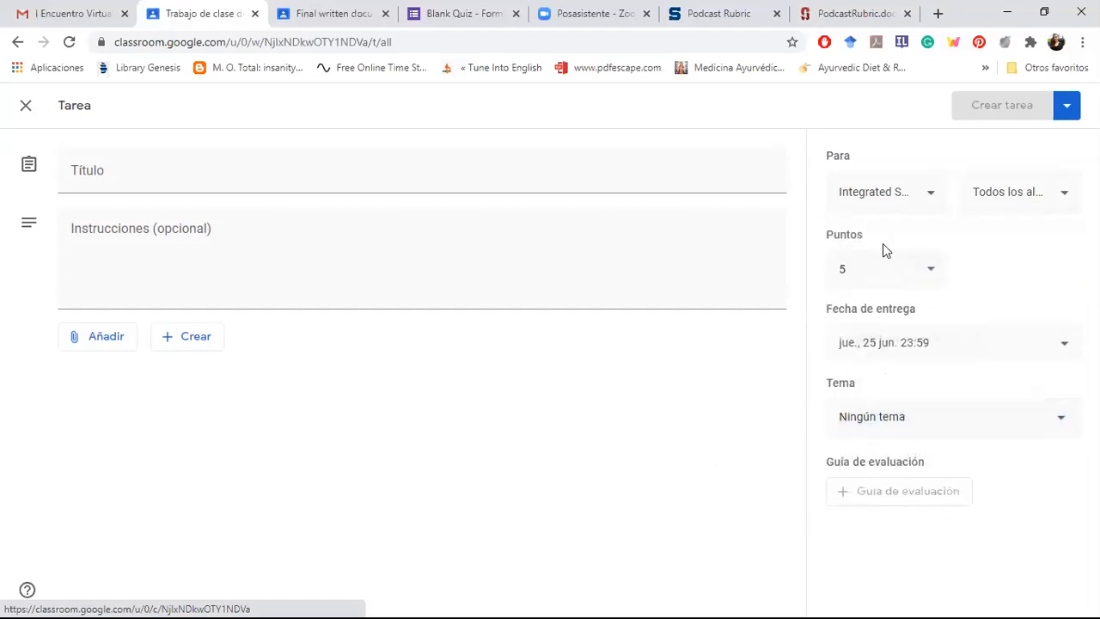
Step: Title the assignment "Prueba", leaving the instructions empty
click(391, 182)
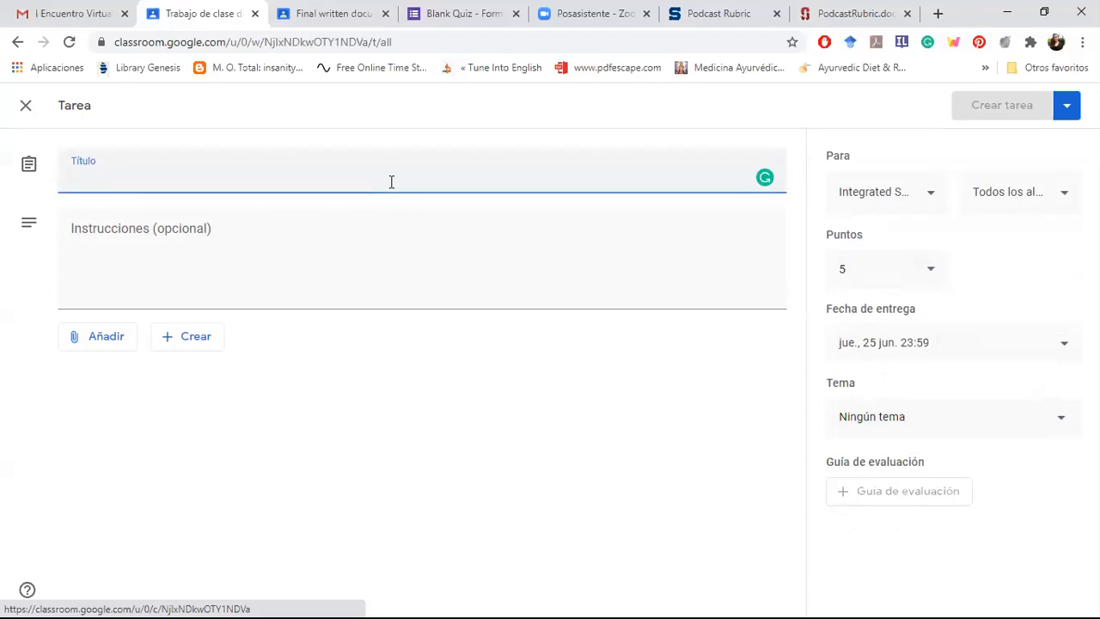
text(Pu)
key(BackSpace)
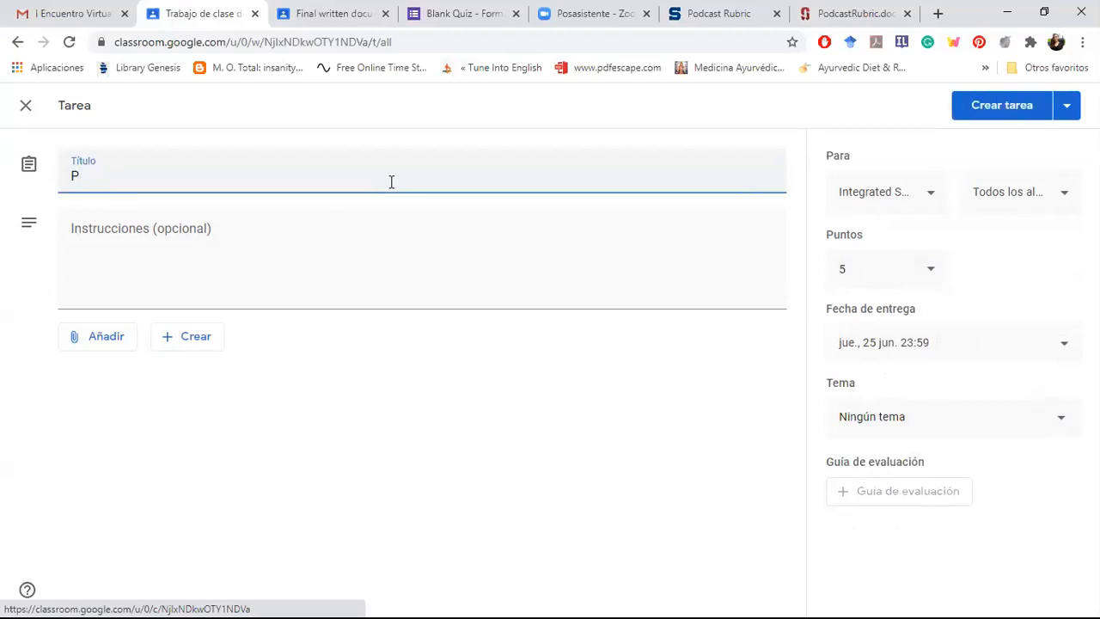
text(rueba)
click(362, 277)
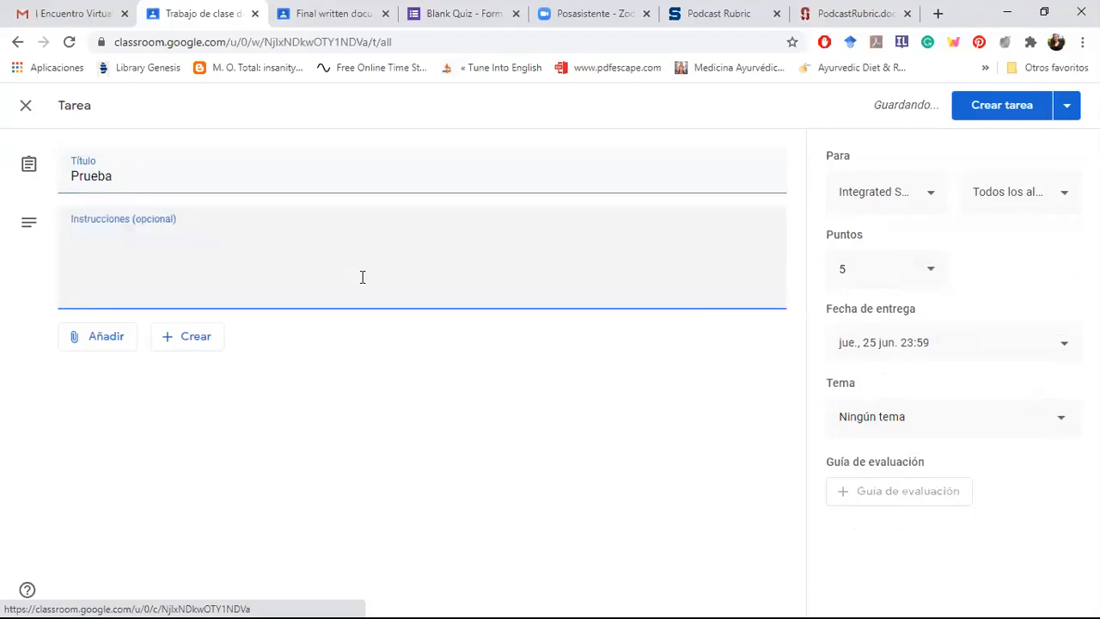
Step: Create a new evaluation rubric for the assignment and title its first criterion "Formato"
click(843, 488)
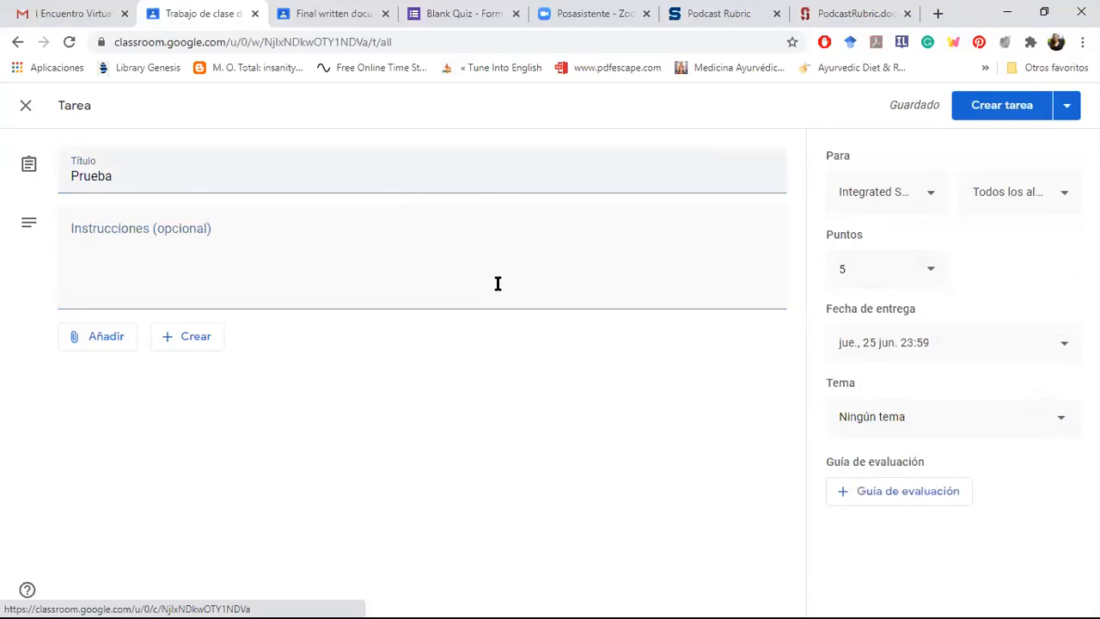
click(854, 496)
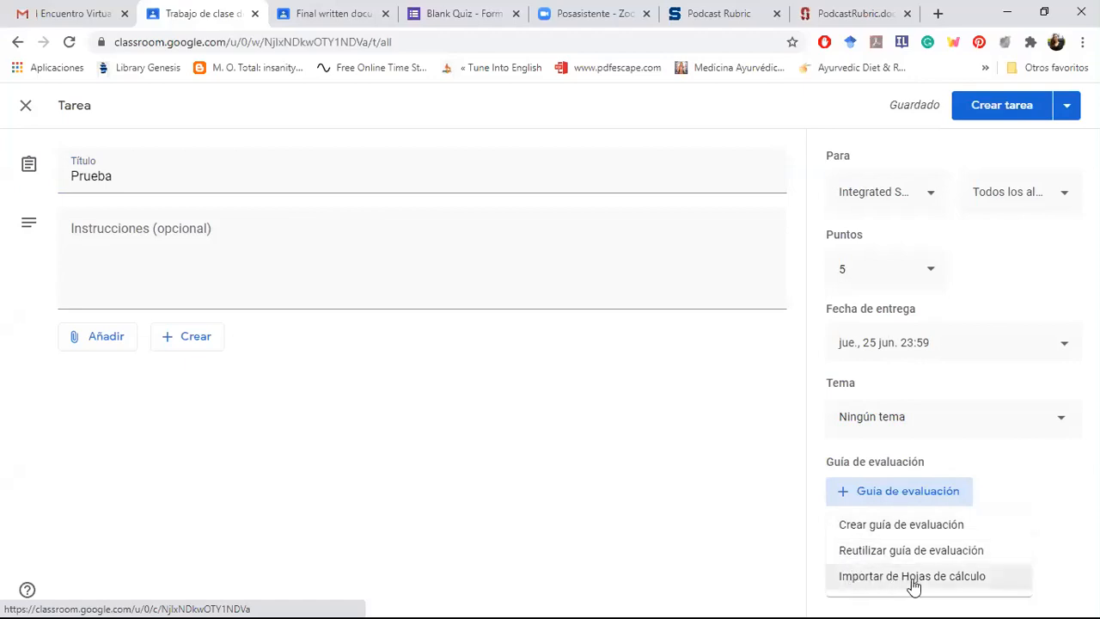
click(860, 534)
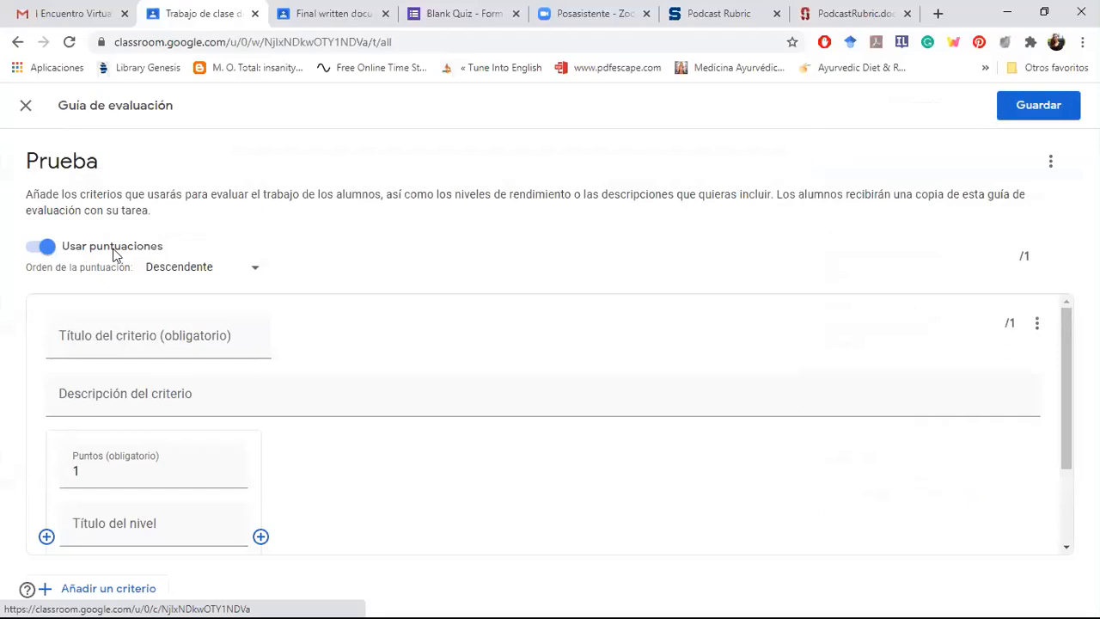
click(133, 334)
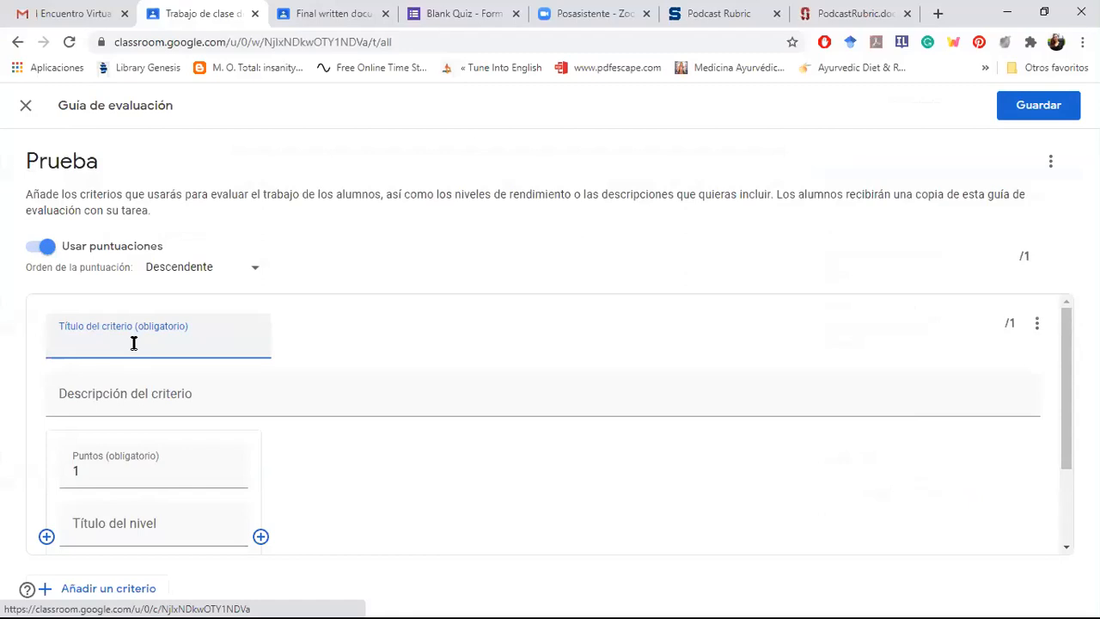
text(Formato)
Step: Describe the Formato criterion as "La forma en la que se entrega la tarea"
click(107, 390)
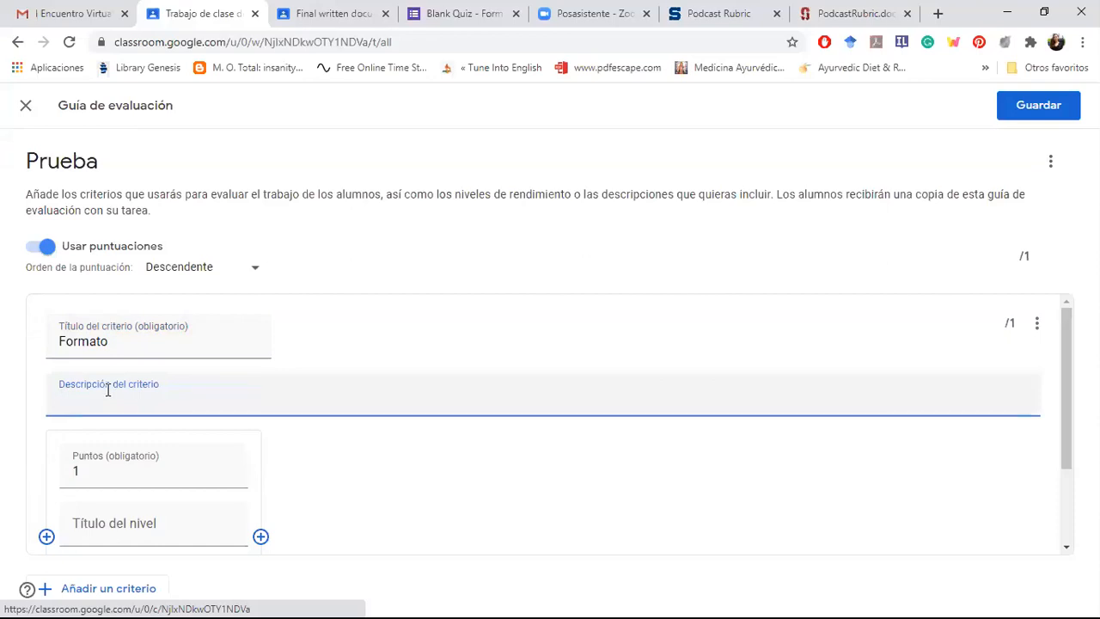
text(La forma en la uq)
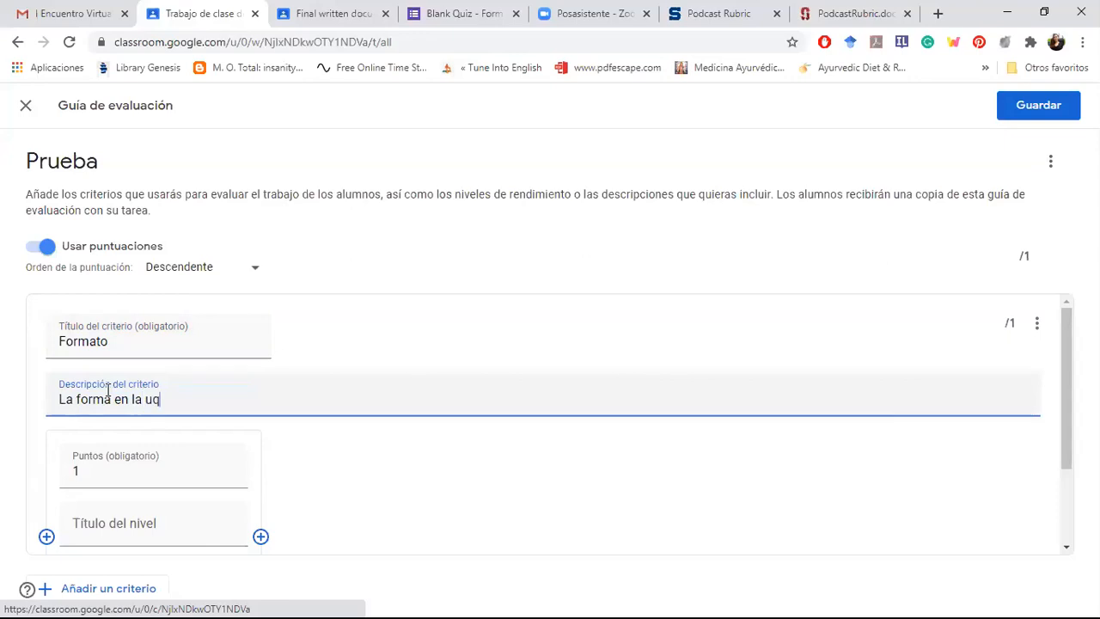
key(BackSpace)
key(BackSpace)
text(que)
text(se entrega la t)
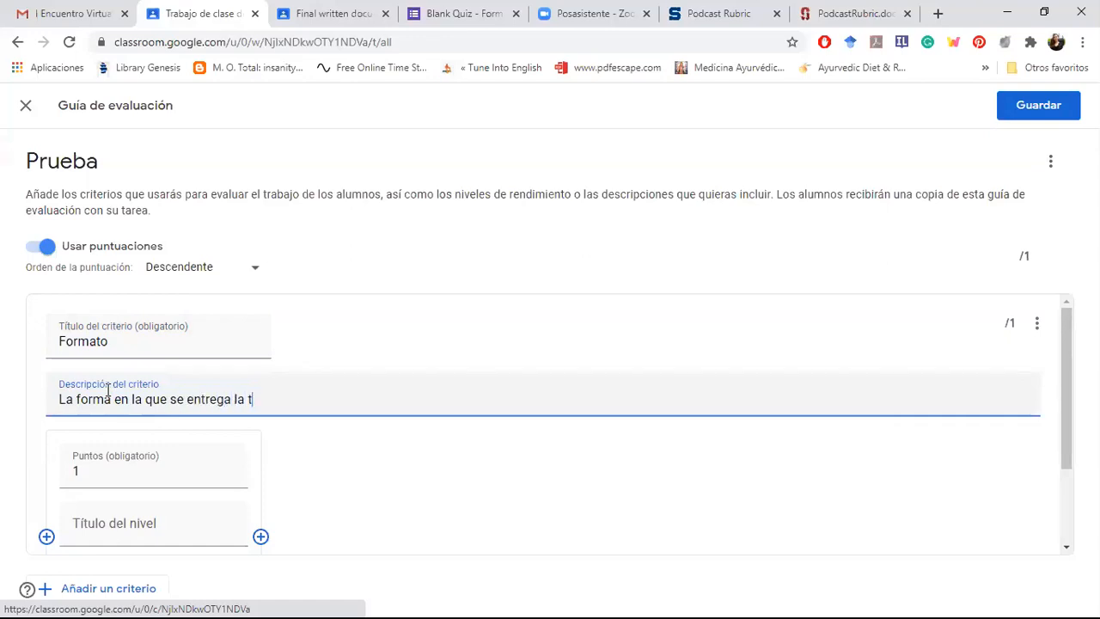
text(area)
Step: Title the Formato criterion's 1-point level "Deficiente"
drag(1062, 387, 1062, 432)
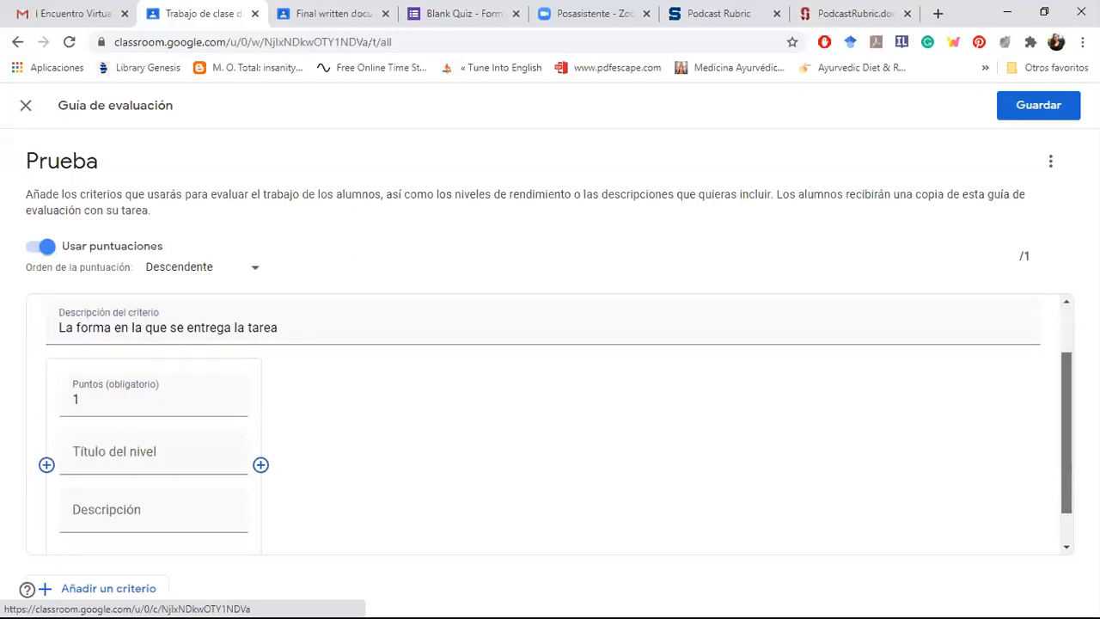
click(114, 400)
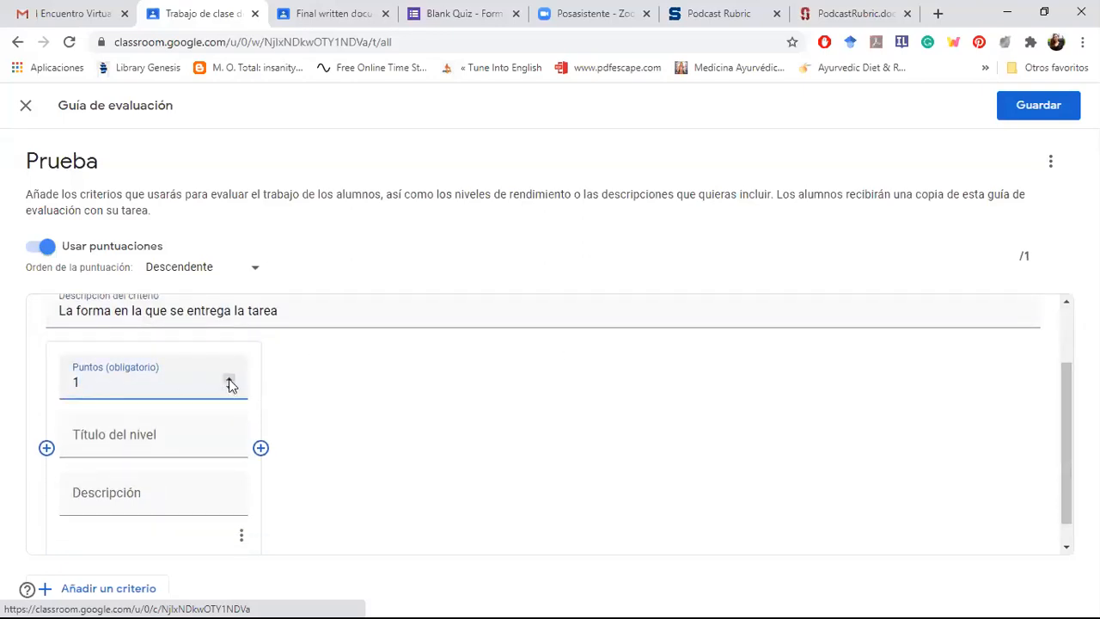
click(231, 382)
click(231, 391)
click(133, 432)
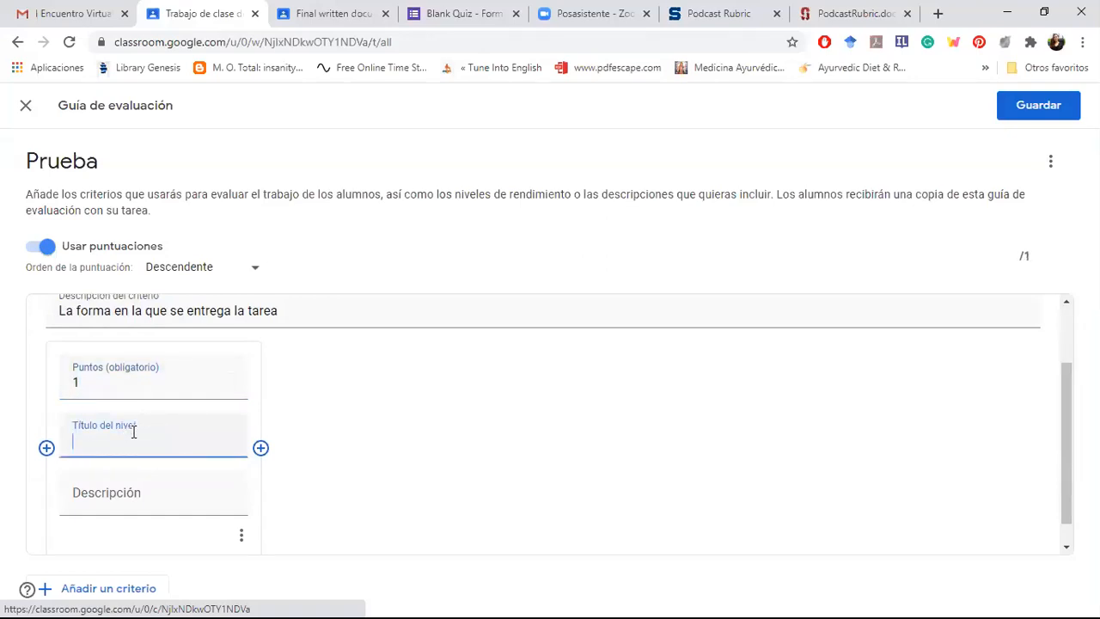
text(Deficiente)
Step: Describe the Deficiente level as "No cumple con los criterios establecidos."
click(104, 497)
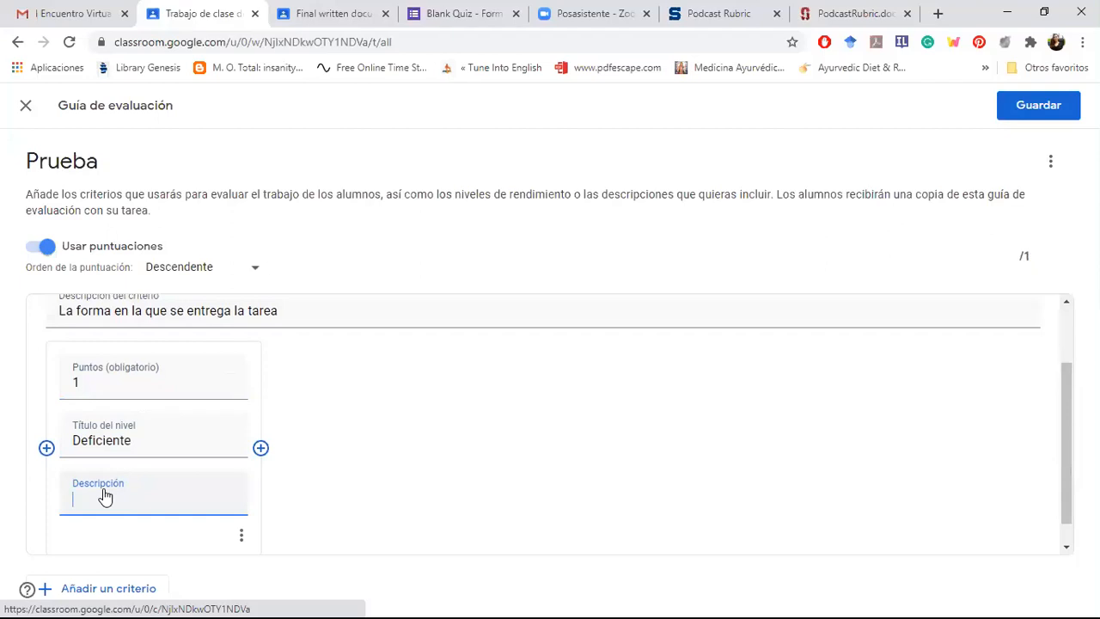
text(No cumple con los criterios estable)
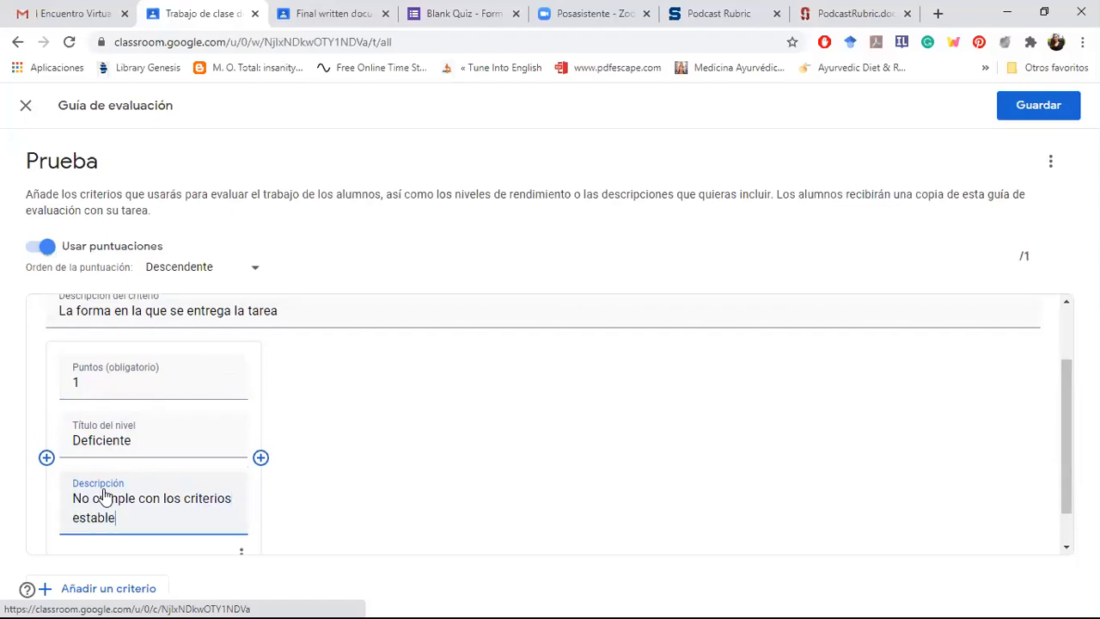
text(cidos.)
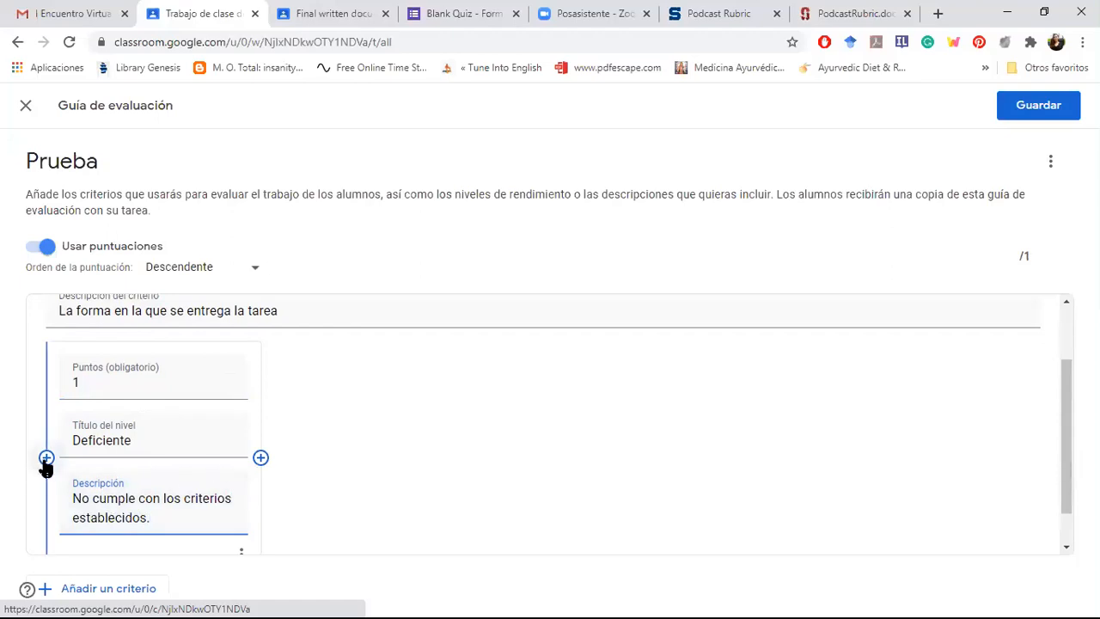
Step: Add a second level to the Formato criterion, worth 2 points and titled "Bueno"
click(261, 458)
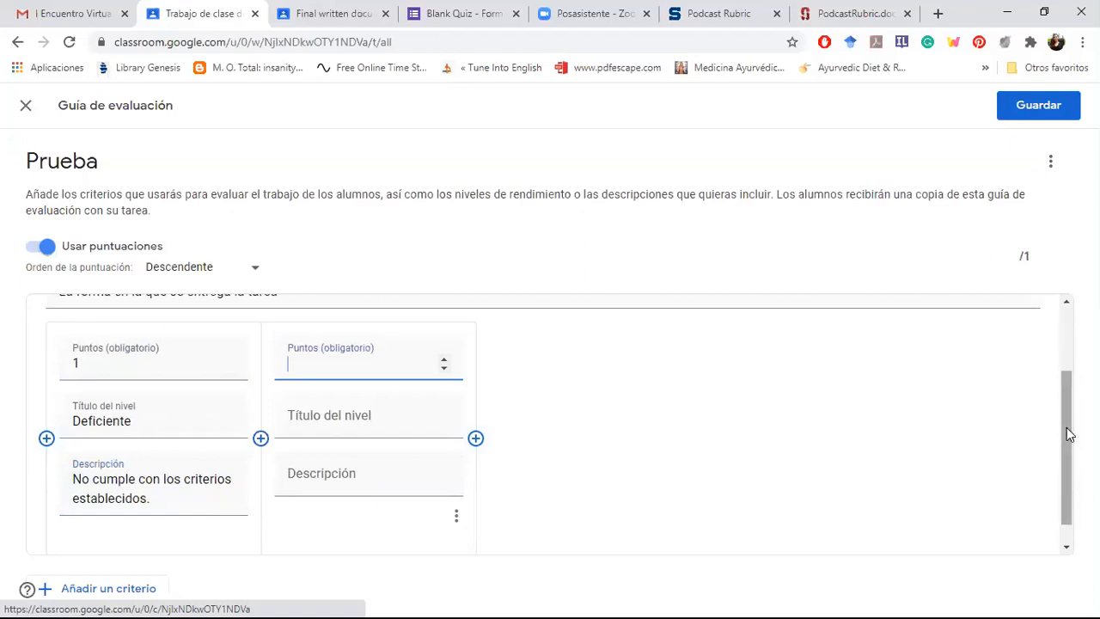
drag(1067, 427, 1068, 408)
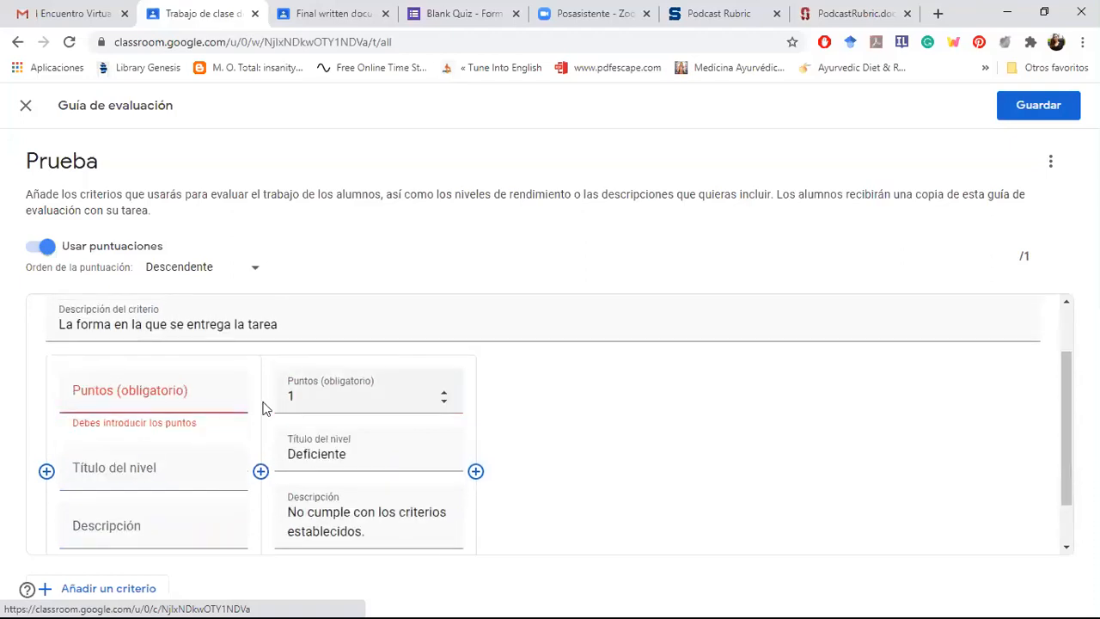
click(152, 408)
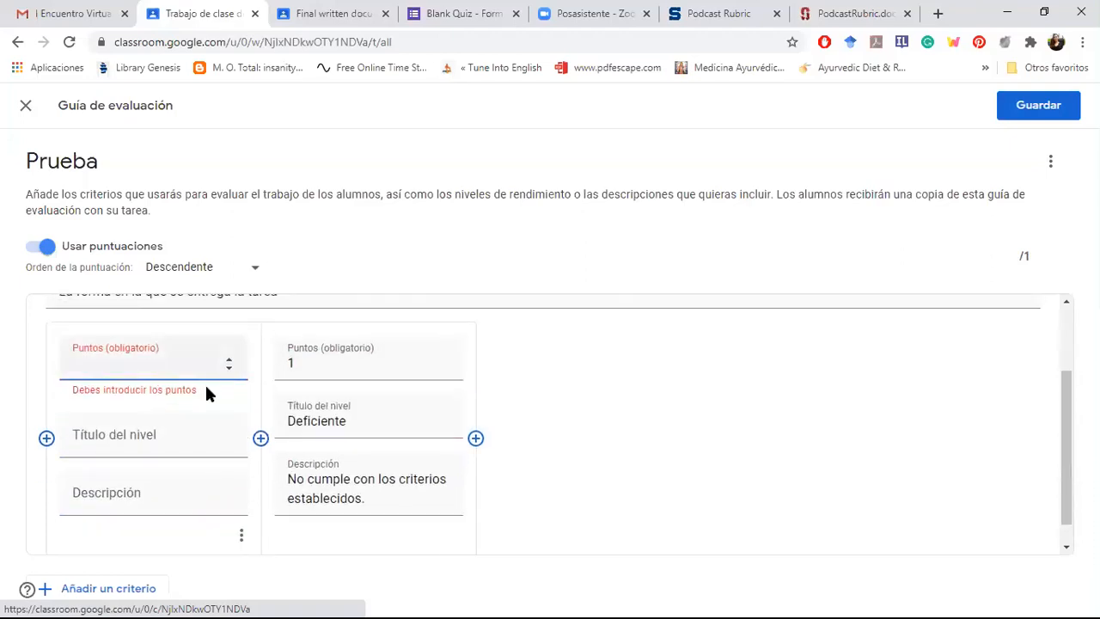
click(229, 360)
click(109, 433)
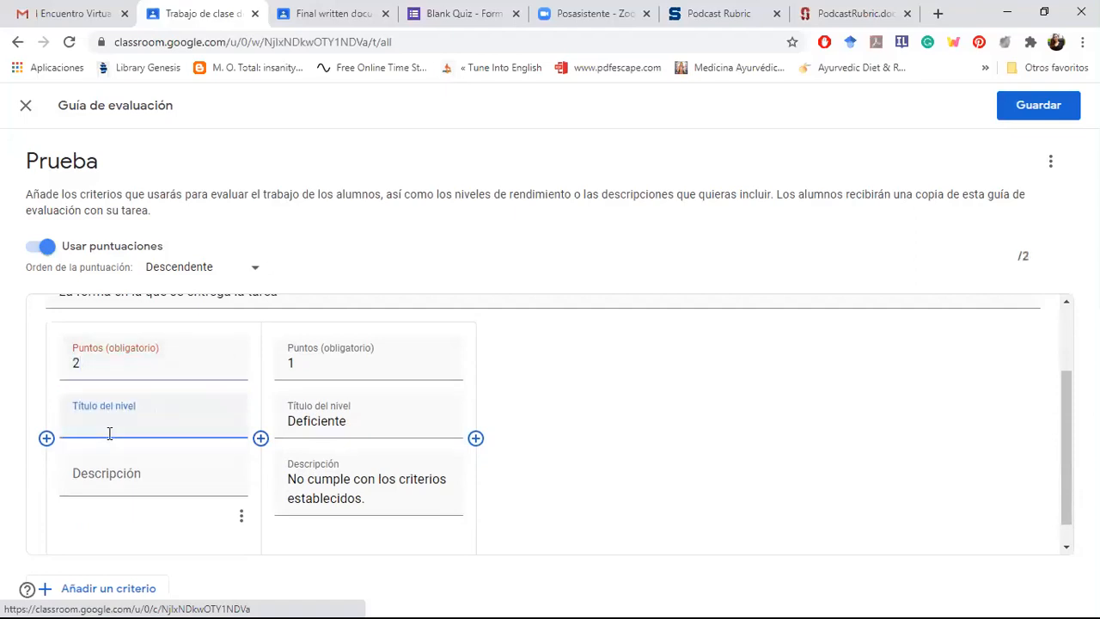
text(Bueno)
Step: Describe the Bueno level as "Cumple con algunos criterios establecidos."
click(105, 473)
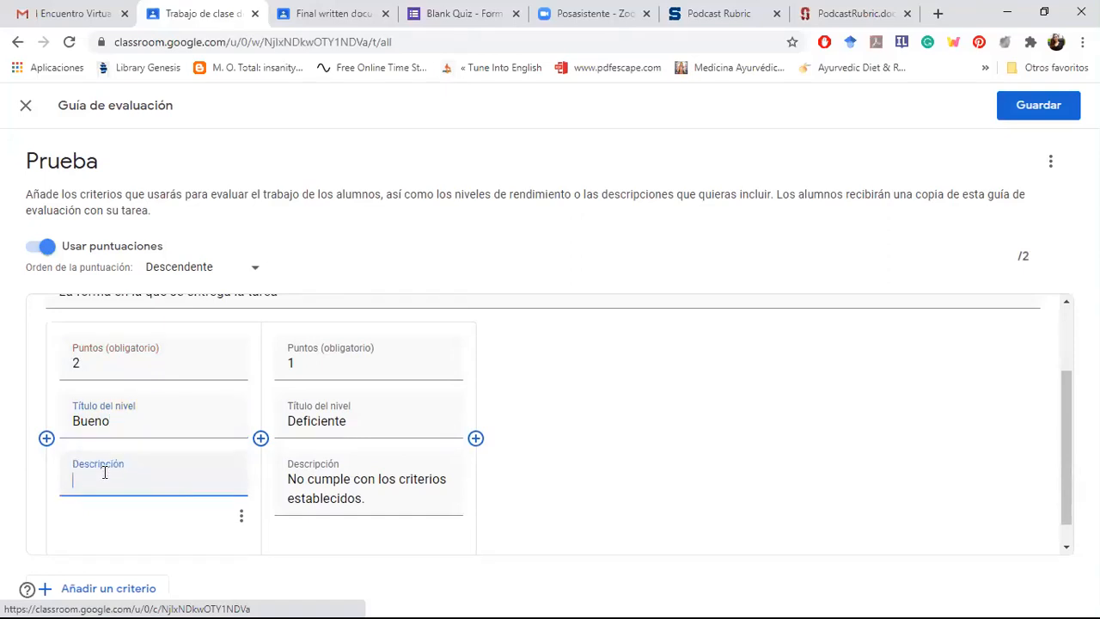
text(Cumple con algunos criterio)
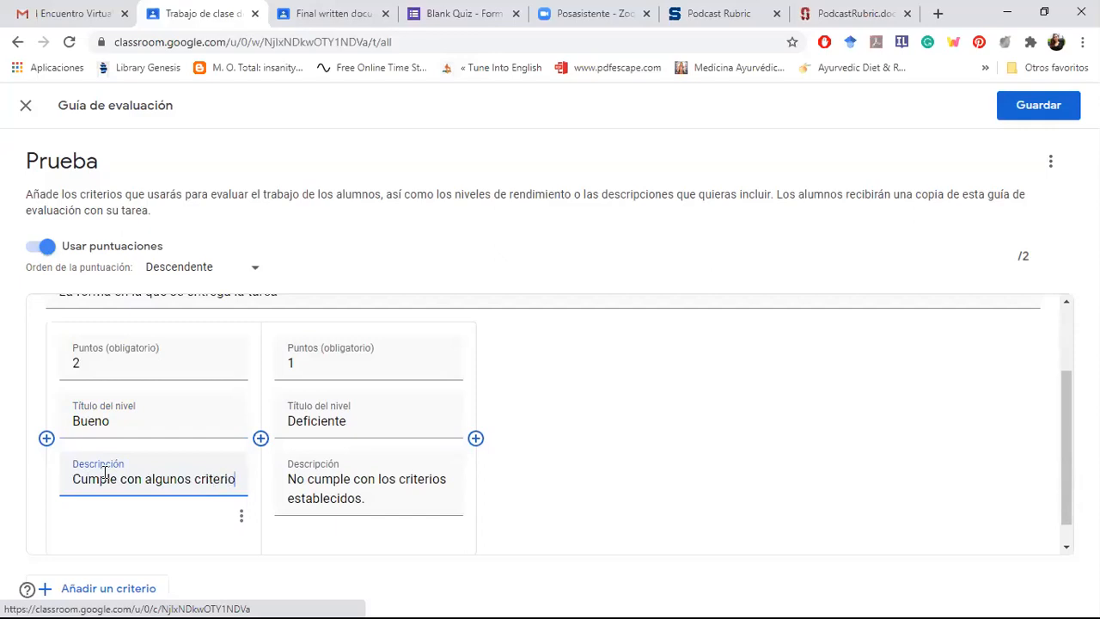
text(s establecidos.)
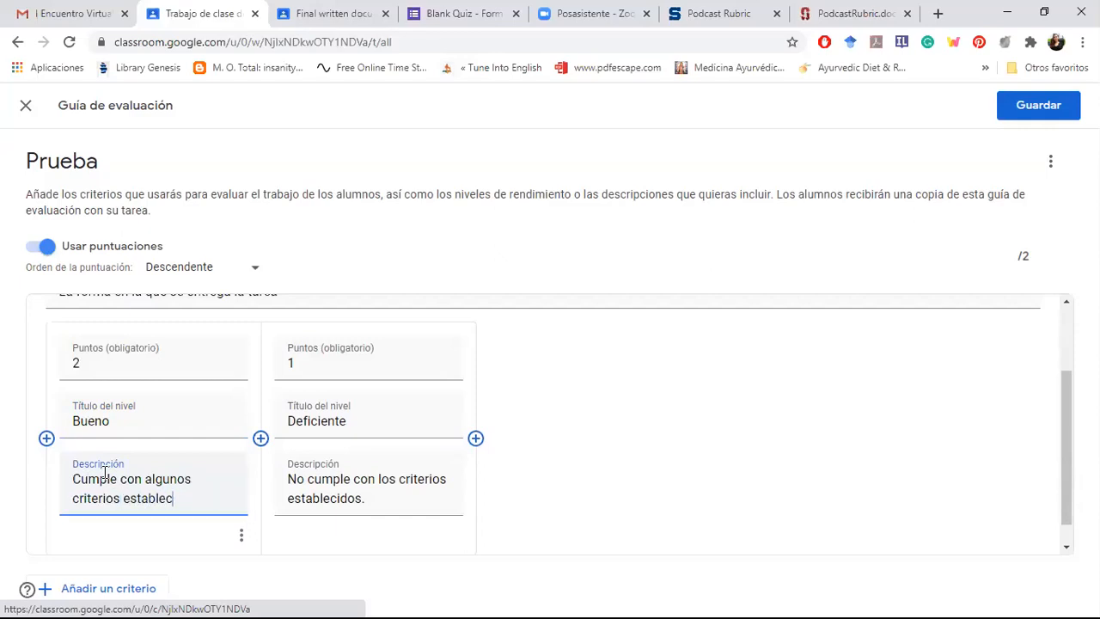
Step: Add a third level to the Formato criterion, worth 3 points and titled "Excelente"
click(47, 439)
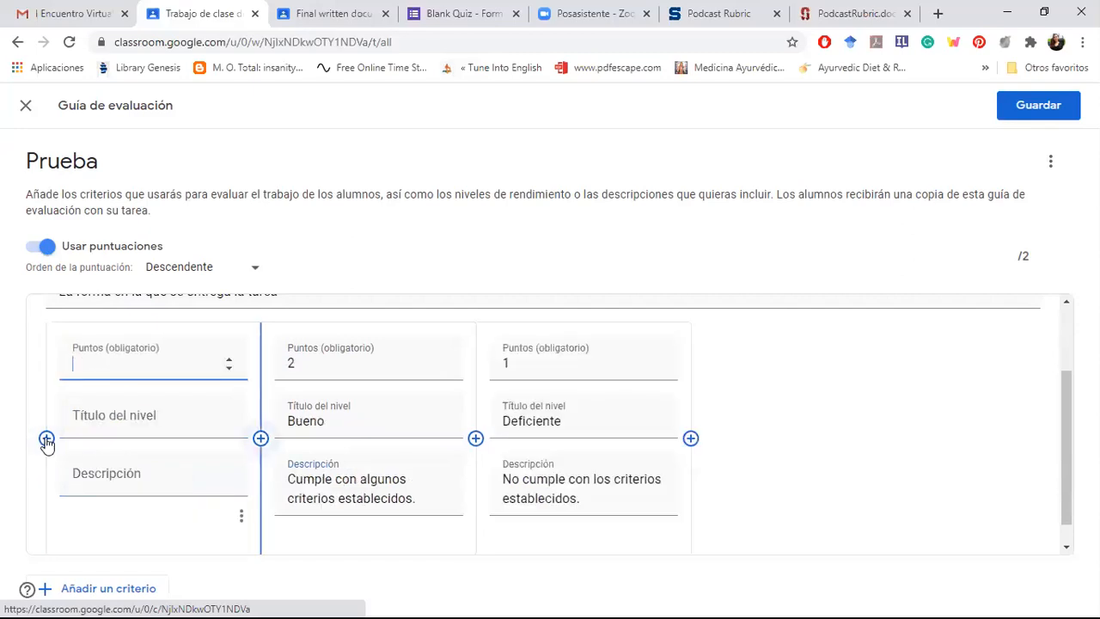
click(229, 360)
click(227, 360)
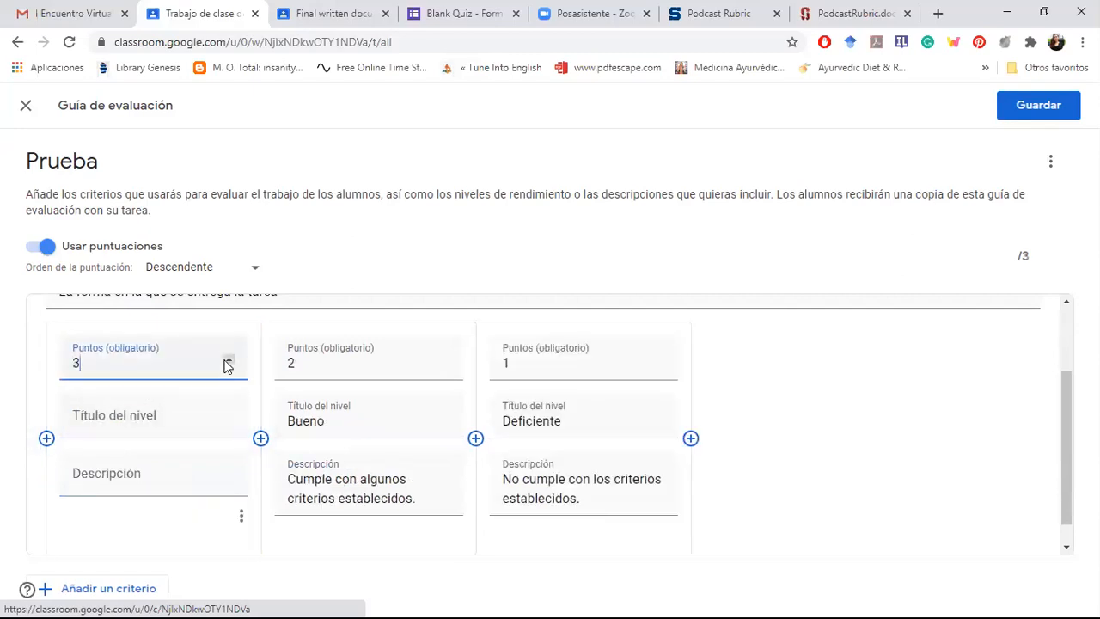
click(132, 417)
text(E)
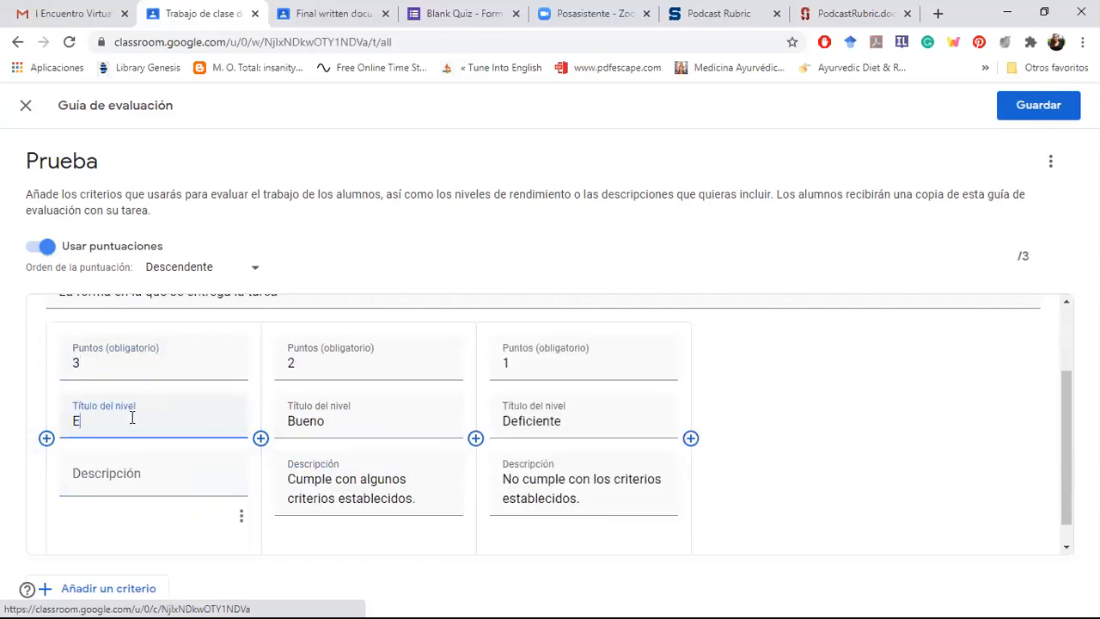
text(xcelente)
Step: Describe the Excelente level as "Cumple con todos los niveles establecidos."
click(109, 490)
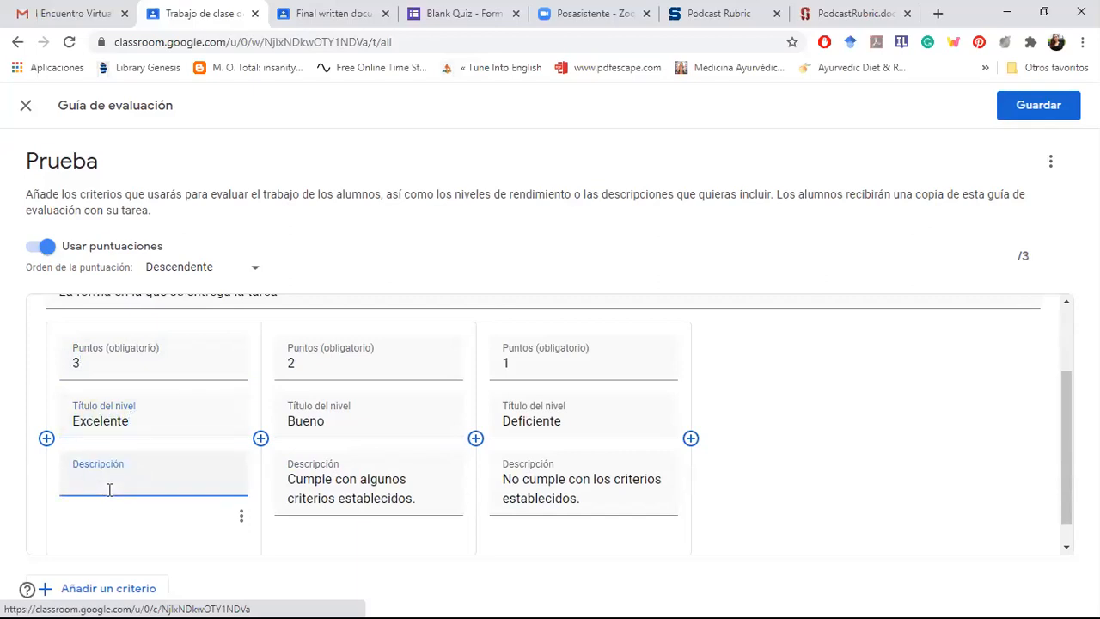
text(Cumple con todo)
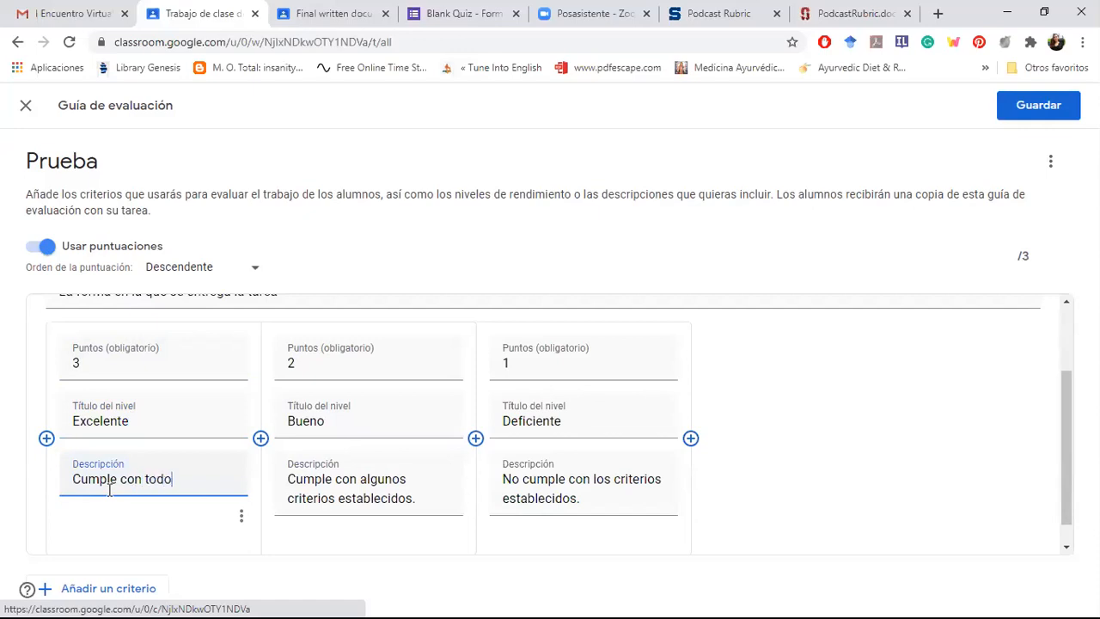
text(s los niveles )
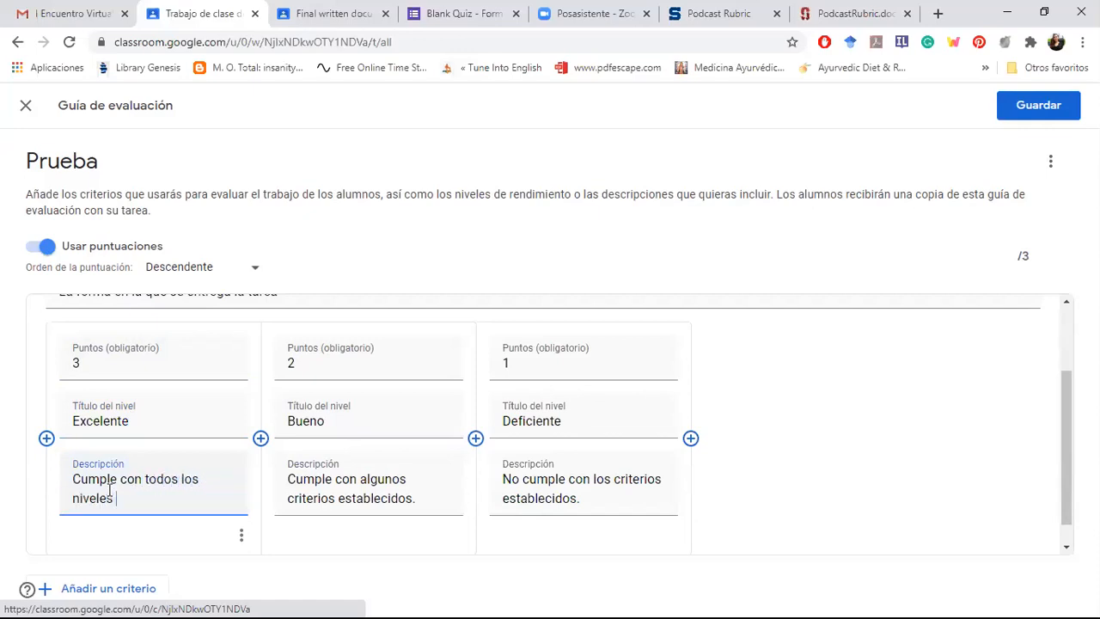
text(establecidos.)
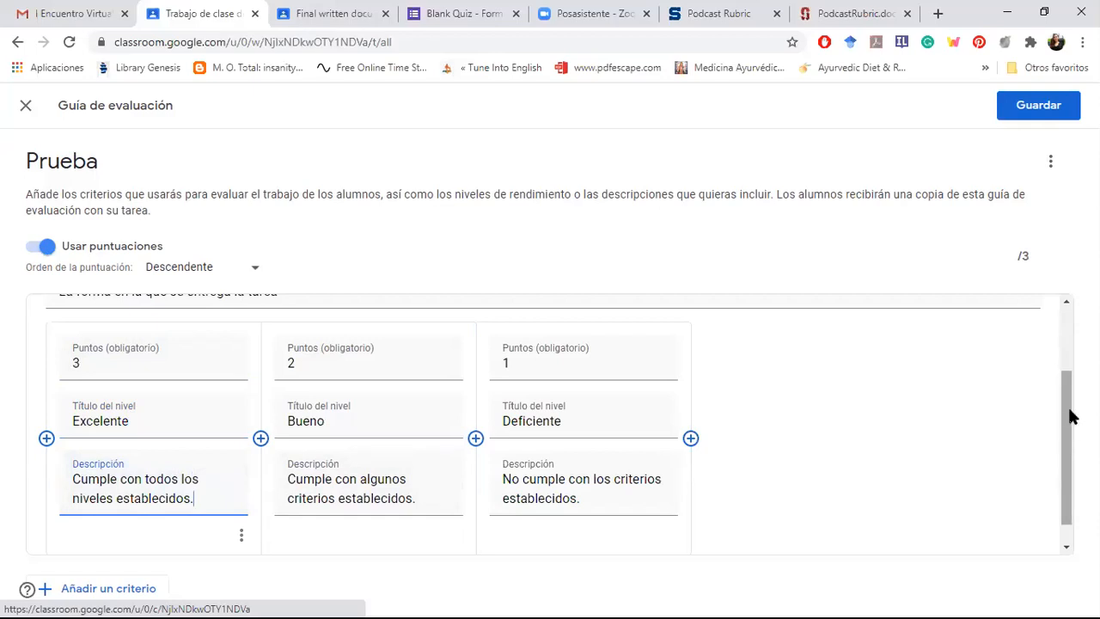
Step: Review the completed Formato criterion and duplicate it
scroll(1071, 413, up, 2)
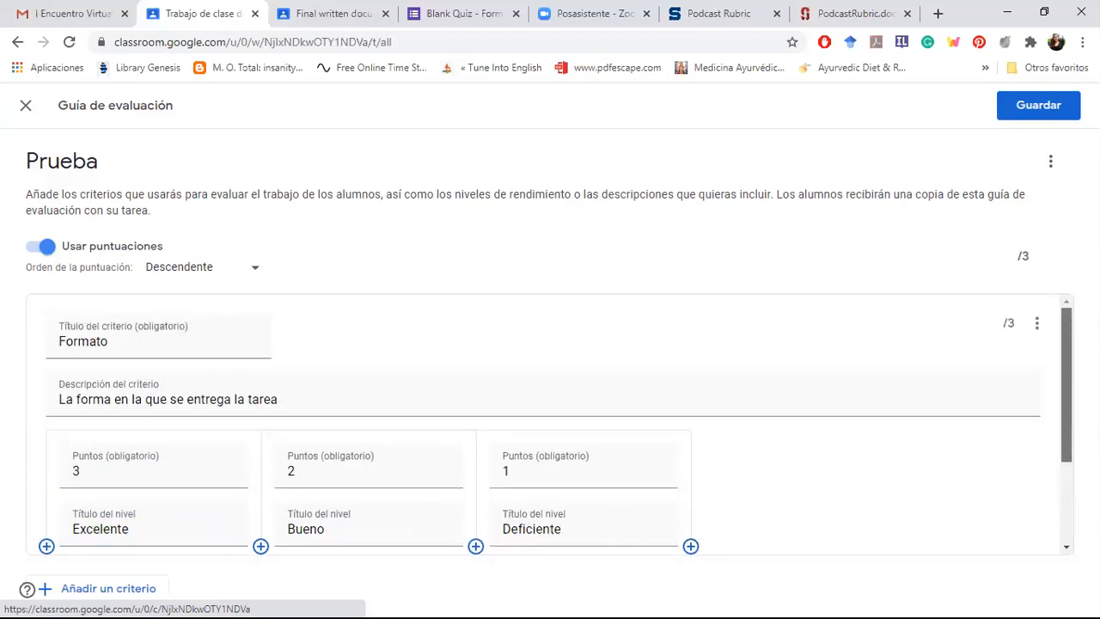
scroll(1072, 508, down, 2)
scroll(1064, 367, up, 2)
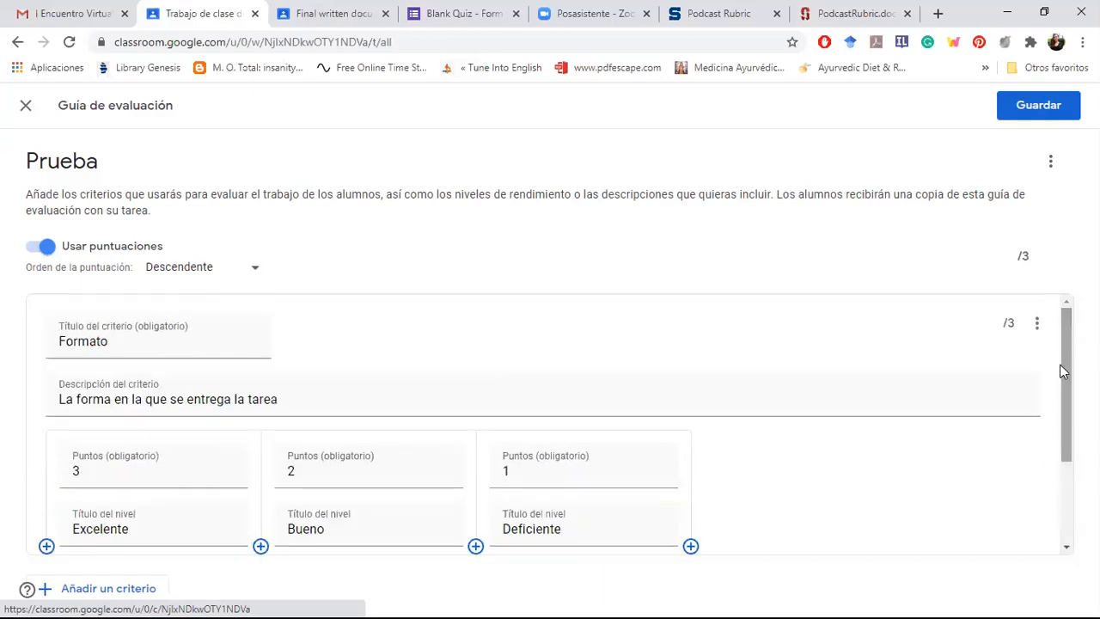
click(1040, 325)
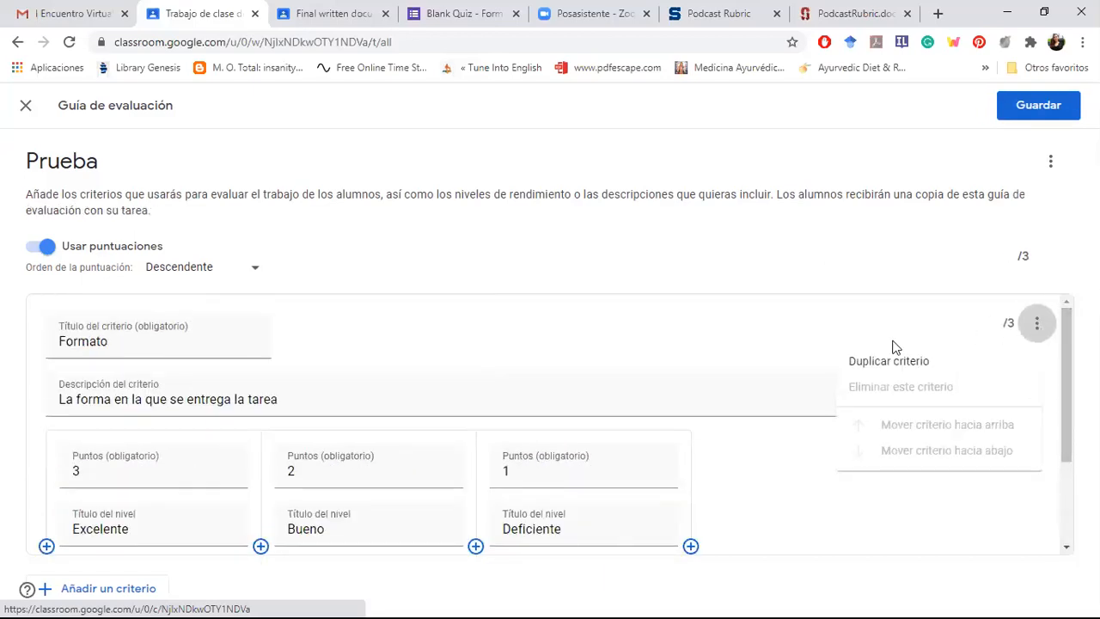
click(889, 363)
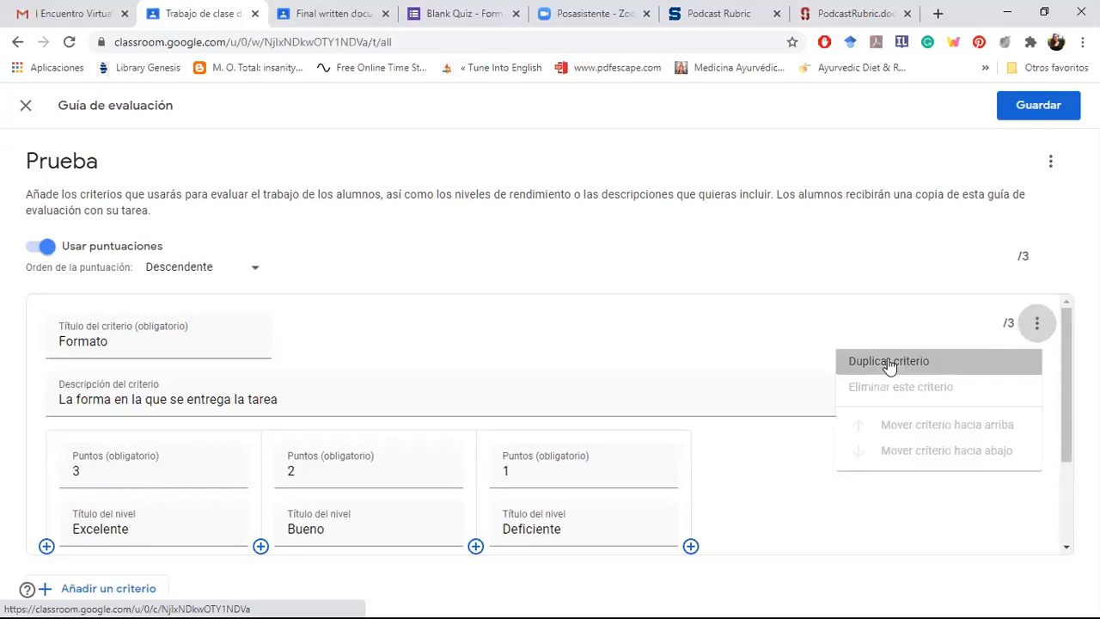
Step: Retitle the duplicated criterion "Contenido"
mouse_move(1065, 456)
mouse_down()
mouse_move(1071, 488)
mouse_move(1069, 366)
mouse_move(1069, 456)
mouse_up()
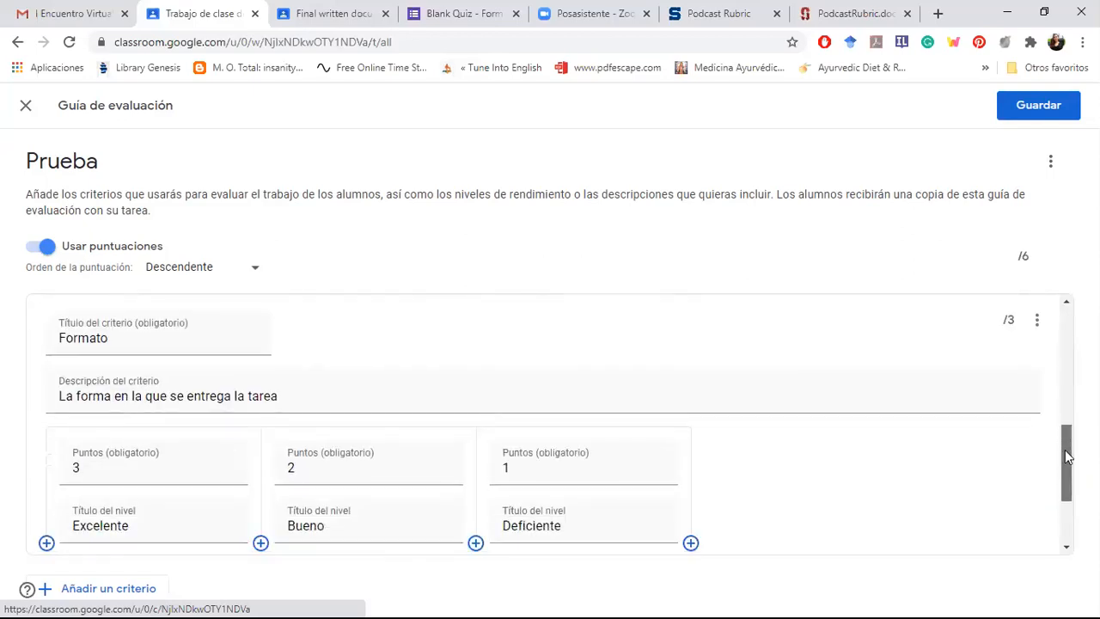
drag(120, 341, 30, 341)
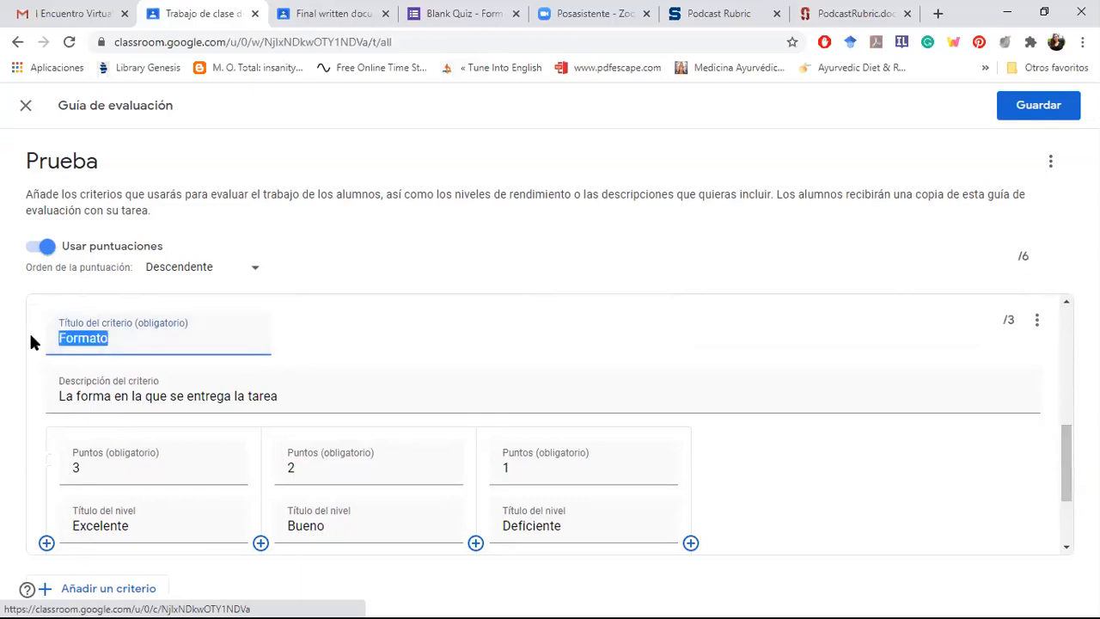
text(Contein)
key(BackSpace)
key(BackSpace)
text(nido)
Step: Set the duplicated criterion's Excelente level to 5 points and its Bueno level to 3 points
click(230, 469)
scroll(230, 471, down, 1)
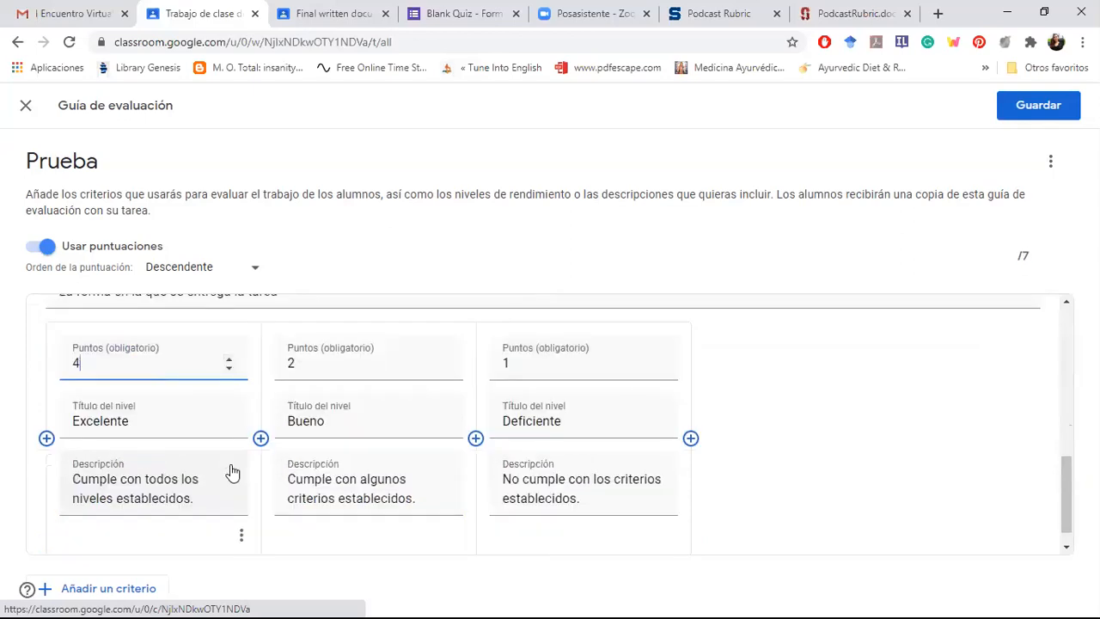
click(229, 360)
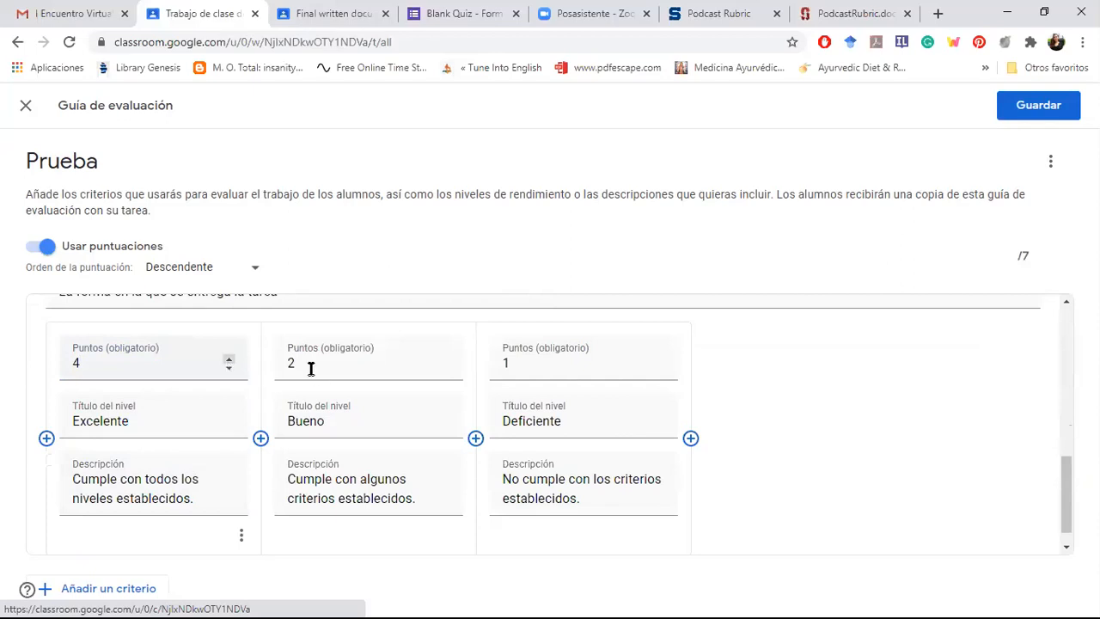
click(443, 359)
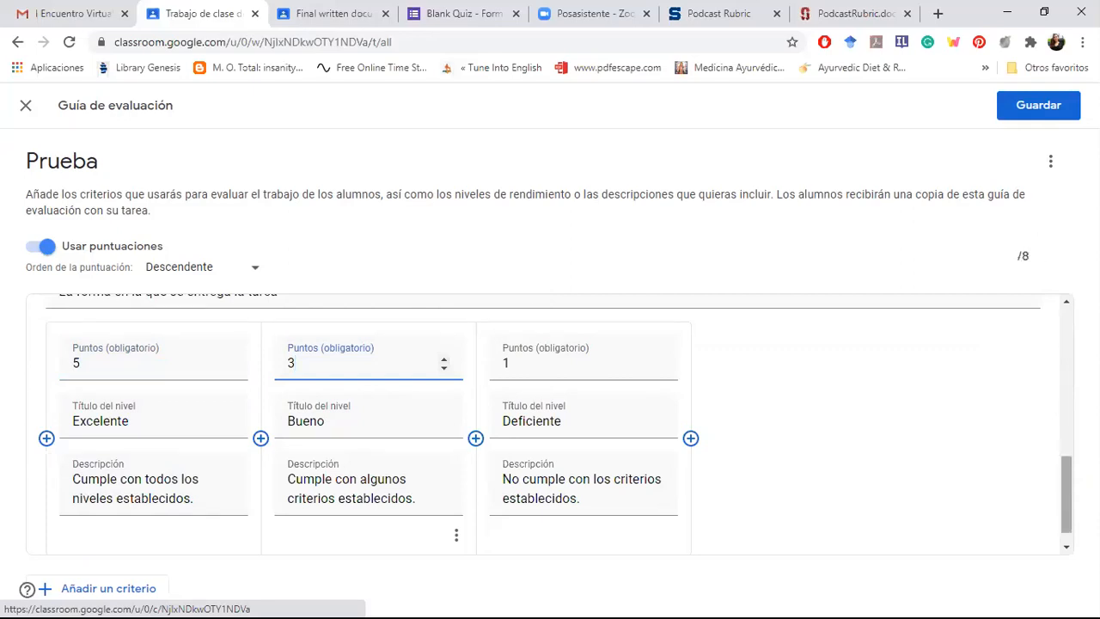
Step: Review the Formato and Contenido criteria and their level scores, and save the evaluation rubric
scroll(1067, 484, up, 2)
scroll(1066, 484, up, 5)
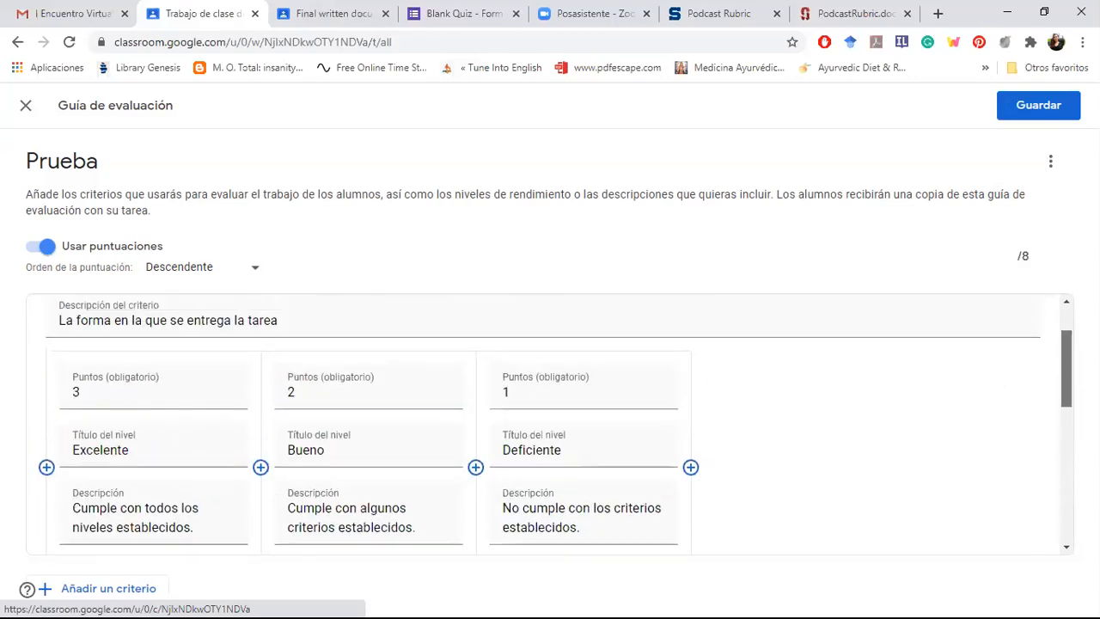
scroll(556, 421, down, 3)
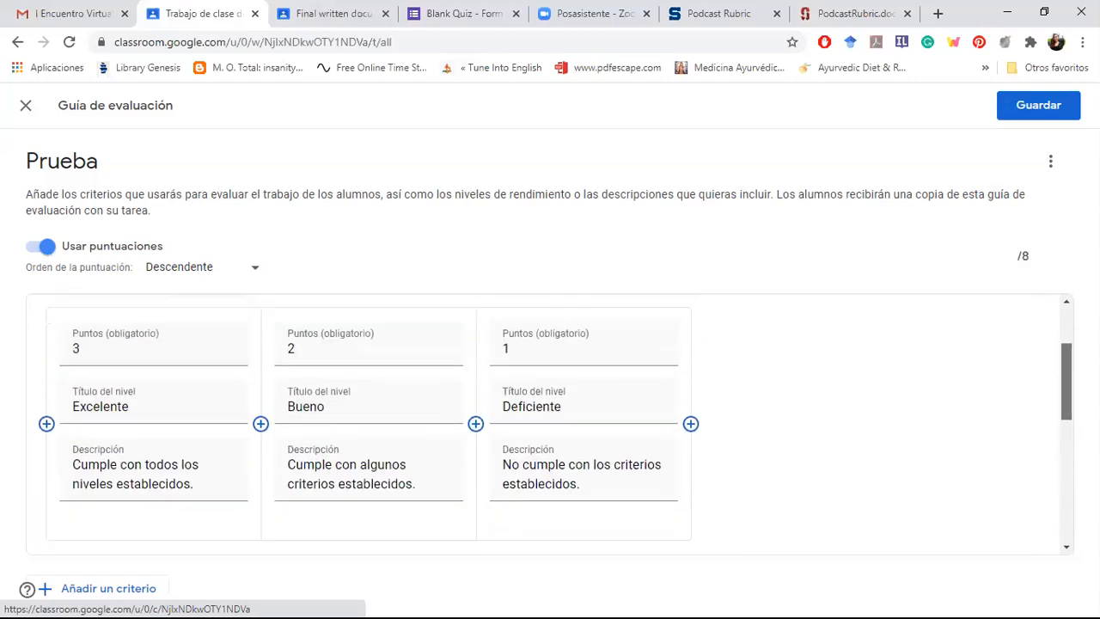
scroll(555, 422, down, 3)
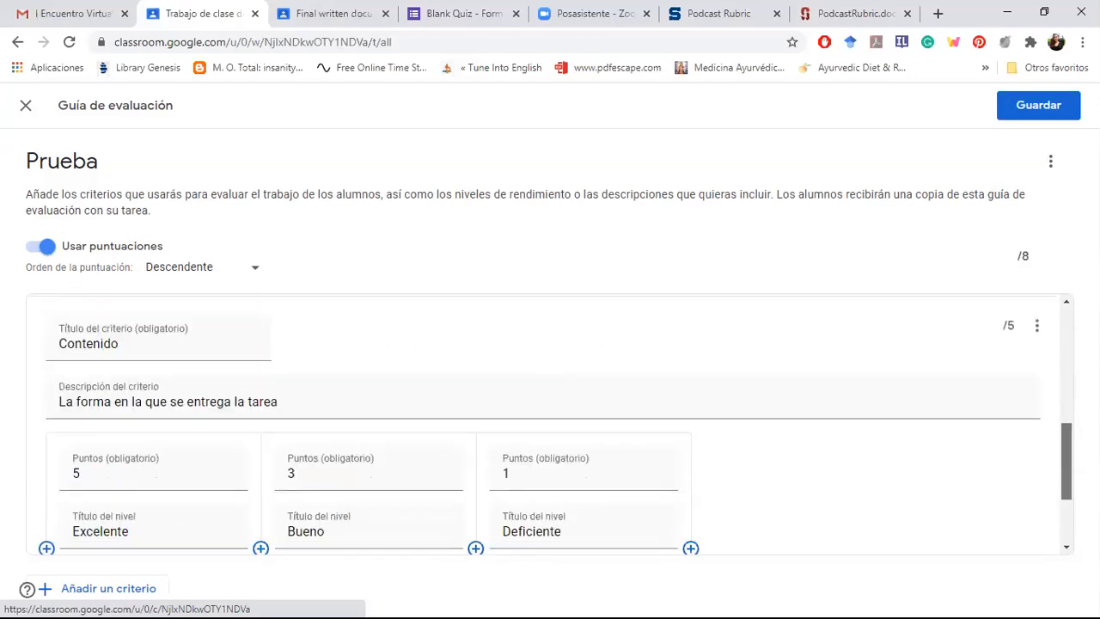
scroll(555, 421, down, 1)
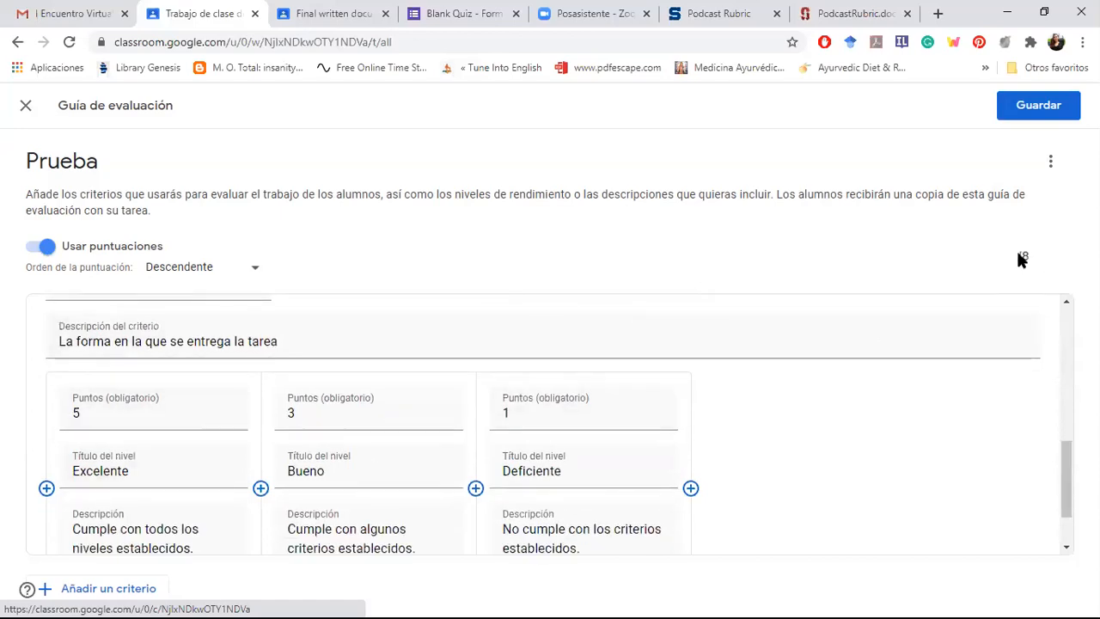
drag(1063, 509, 1068, 529)
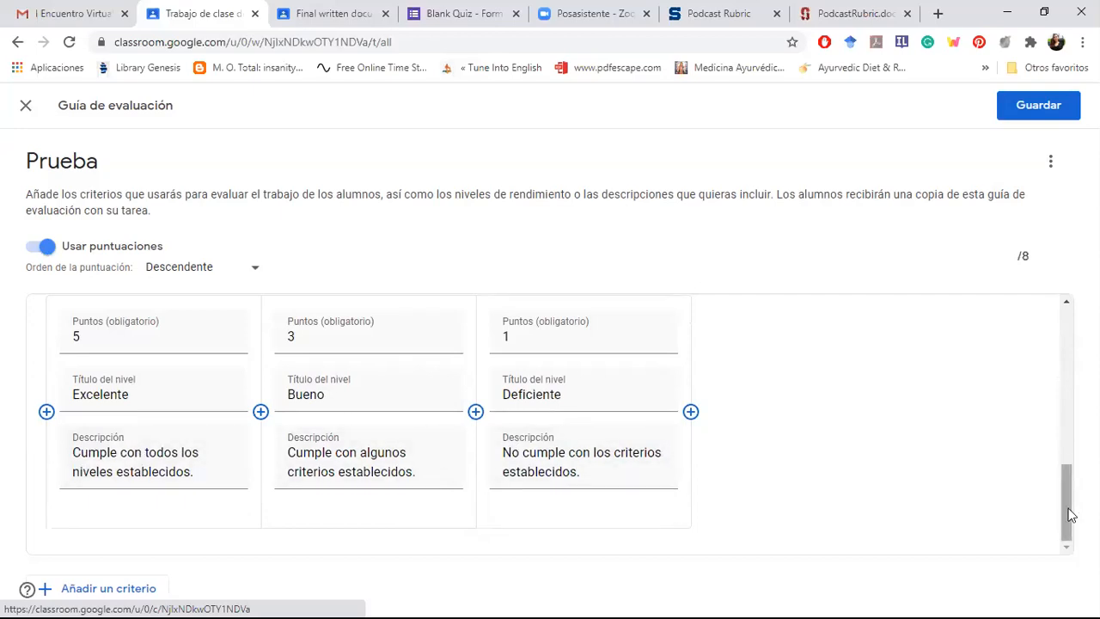
scroll(1070, 479, down, 2)
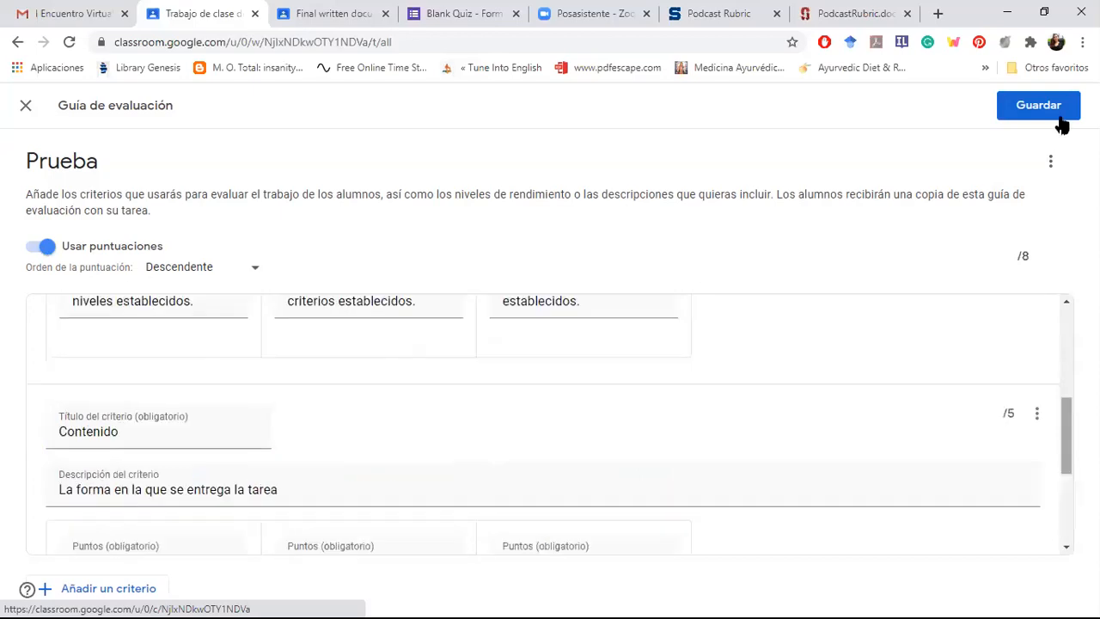
click(1050, 110)
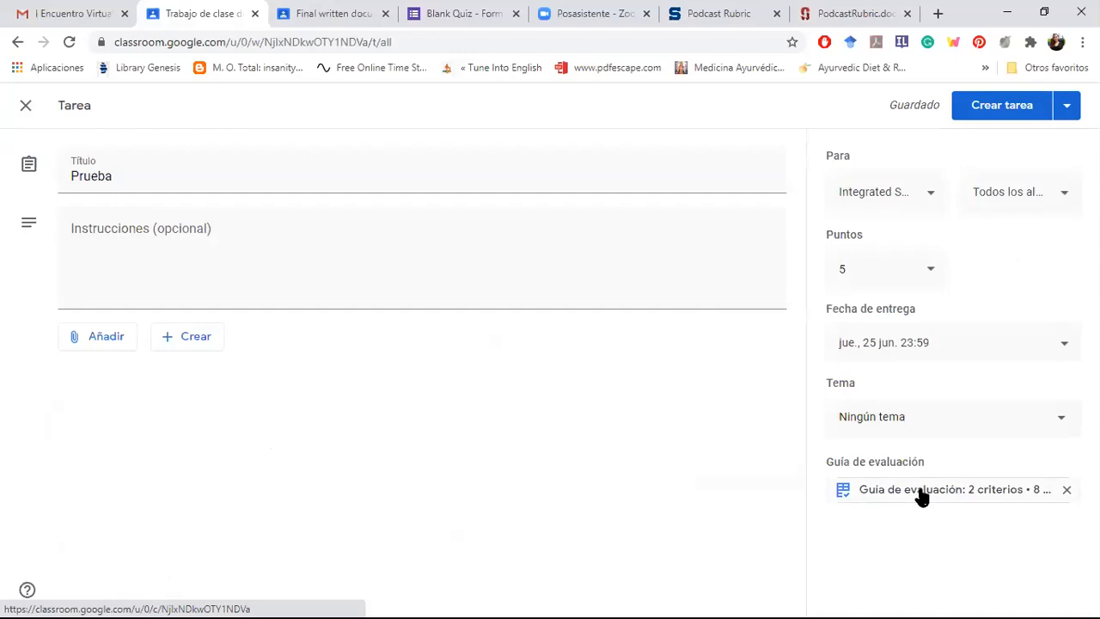
Step: View the saved rubric attached to the Prueba assignment and return to the assignment form
click(921, 495)
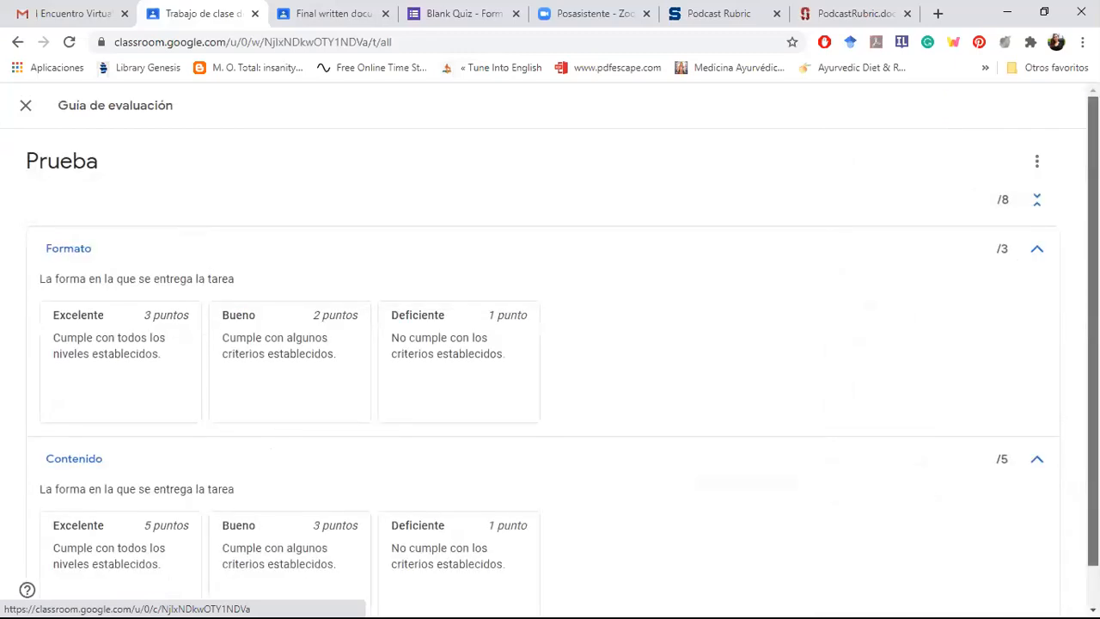
scroll(550, 357, down, 1)
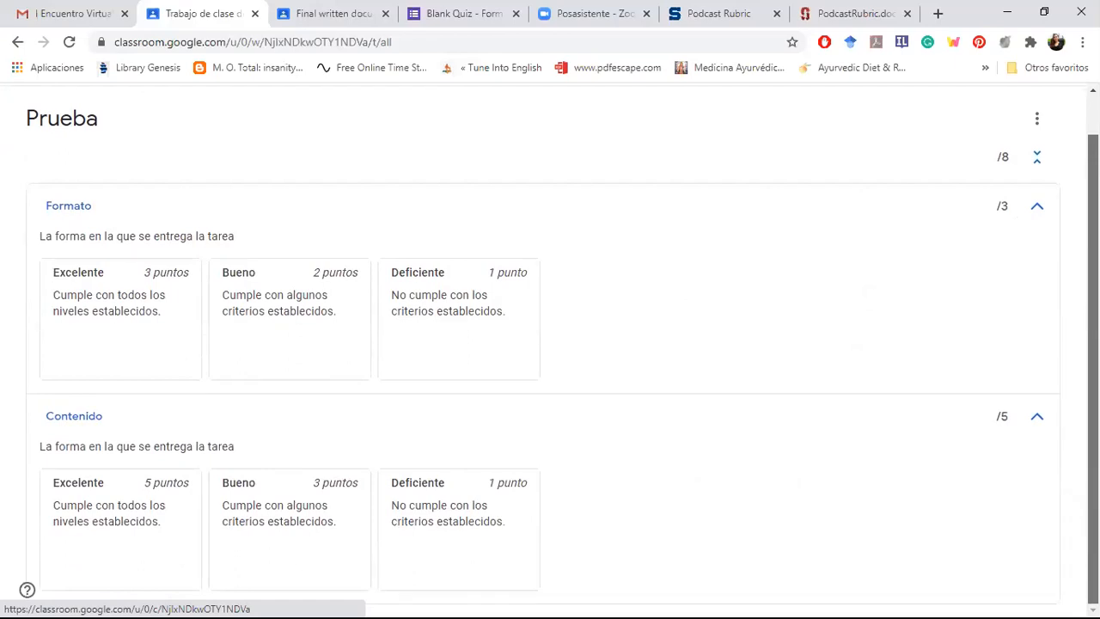
scroll(1007, 289, up, 1)
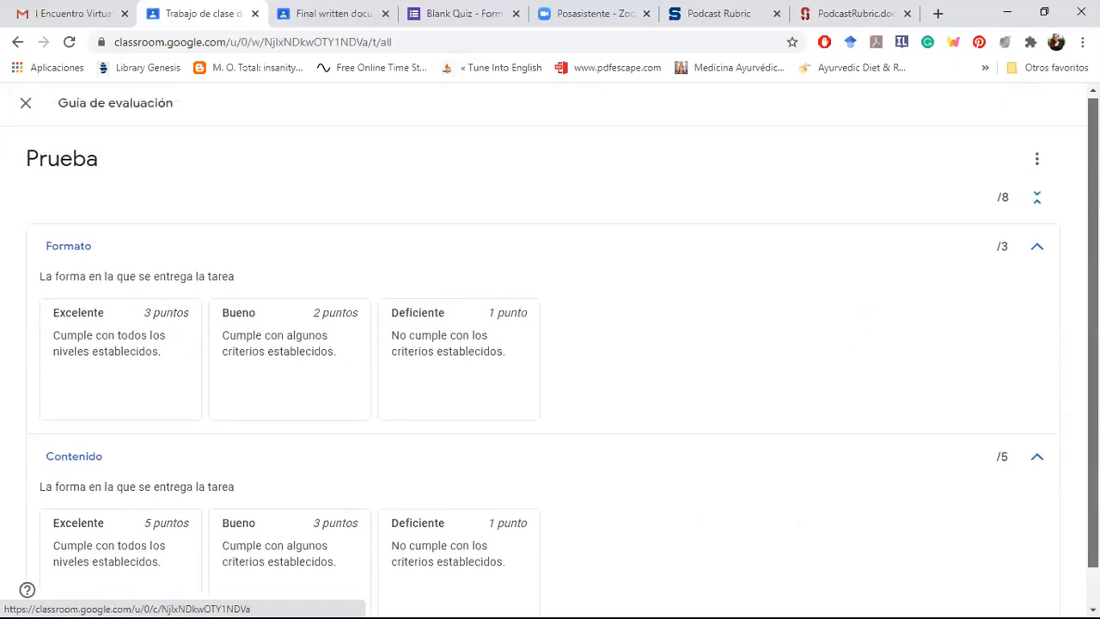
click(26, 107)
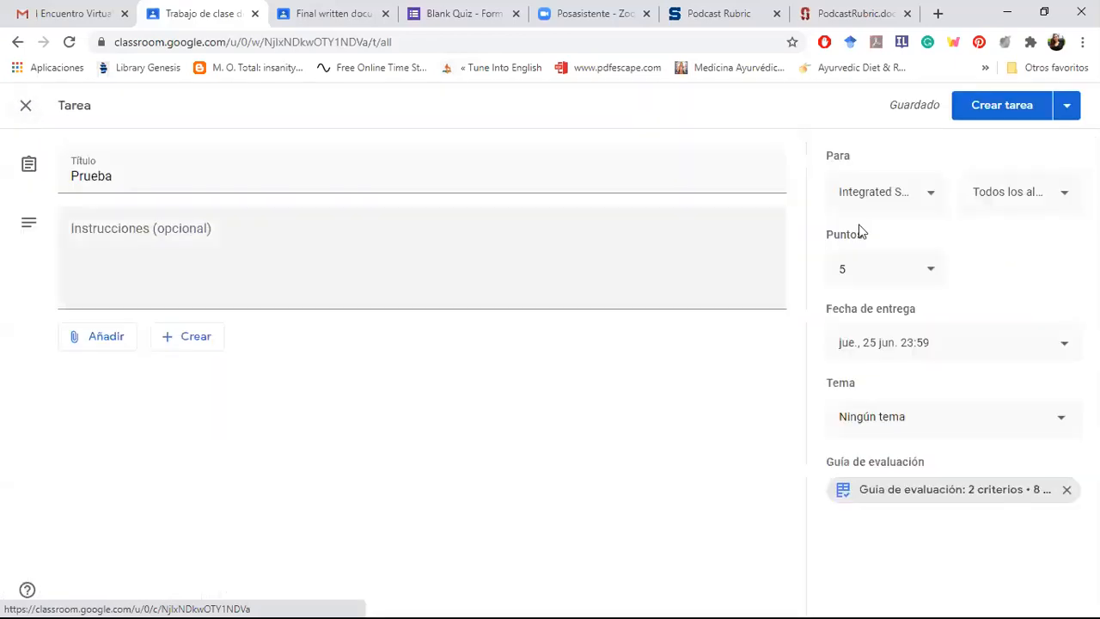
Step: Save the Prueba assignment as a draft
click(1067, 110)
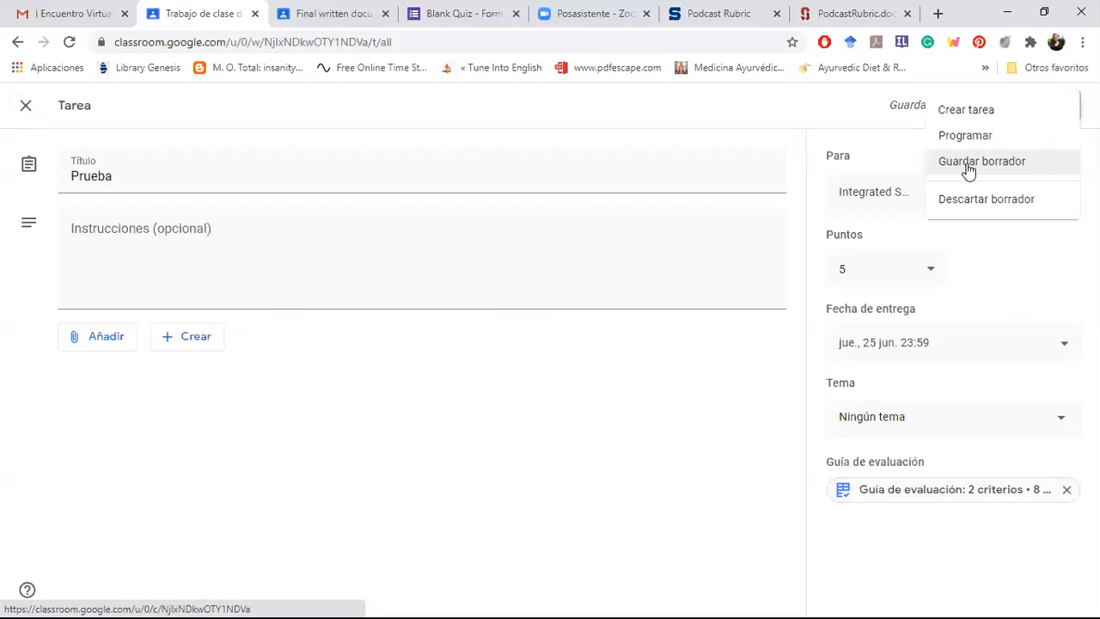
click(968, 165)
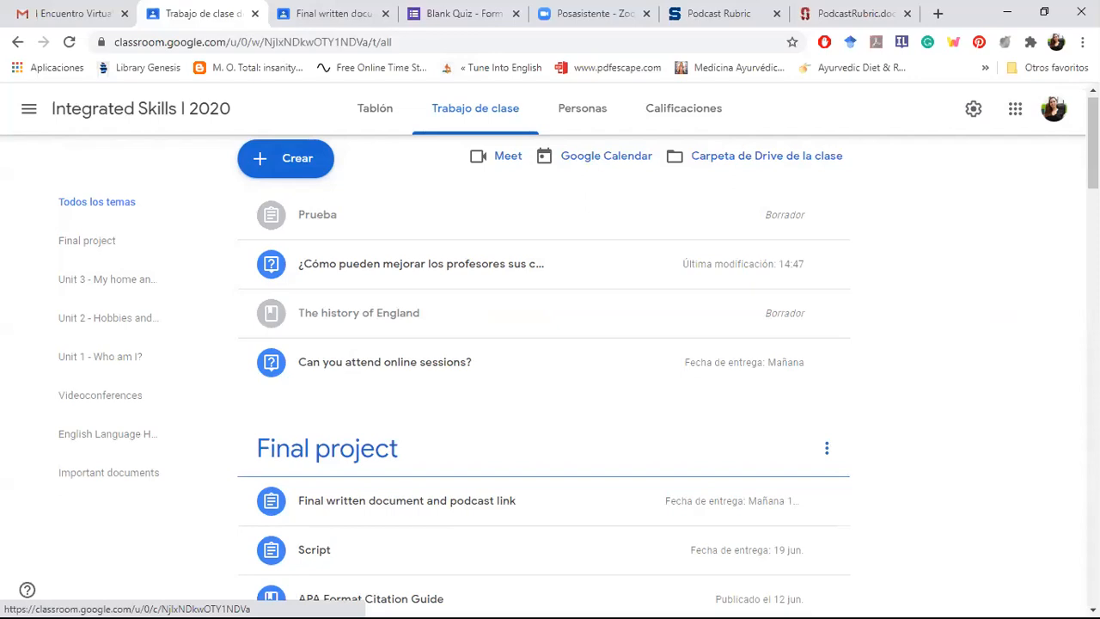
drag(1093, 143, 1093, 140)
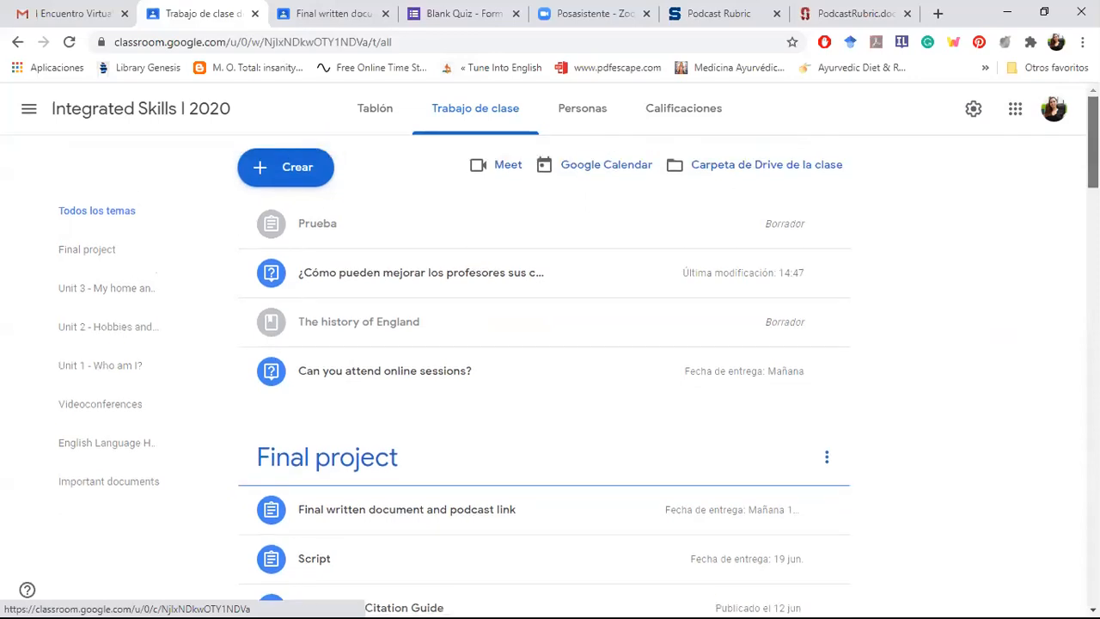
Step: Open the class grades and look through the students' results down to the draft grade for the final written document
click(676, 115)
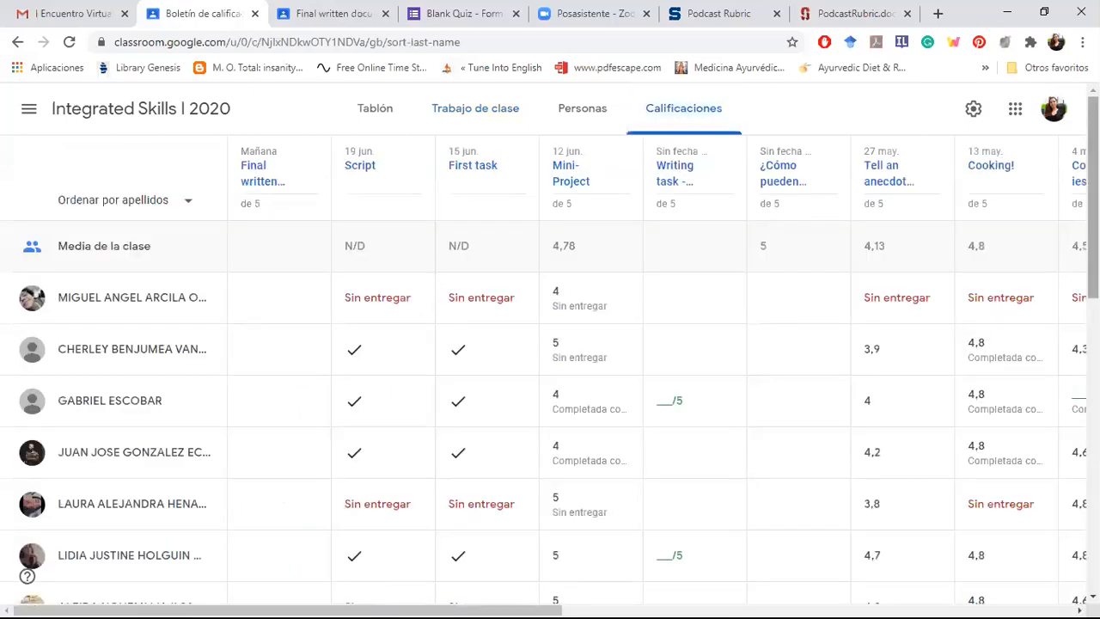
scroll(247, 433, down, 3)
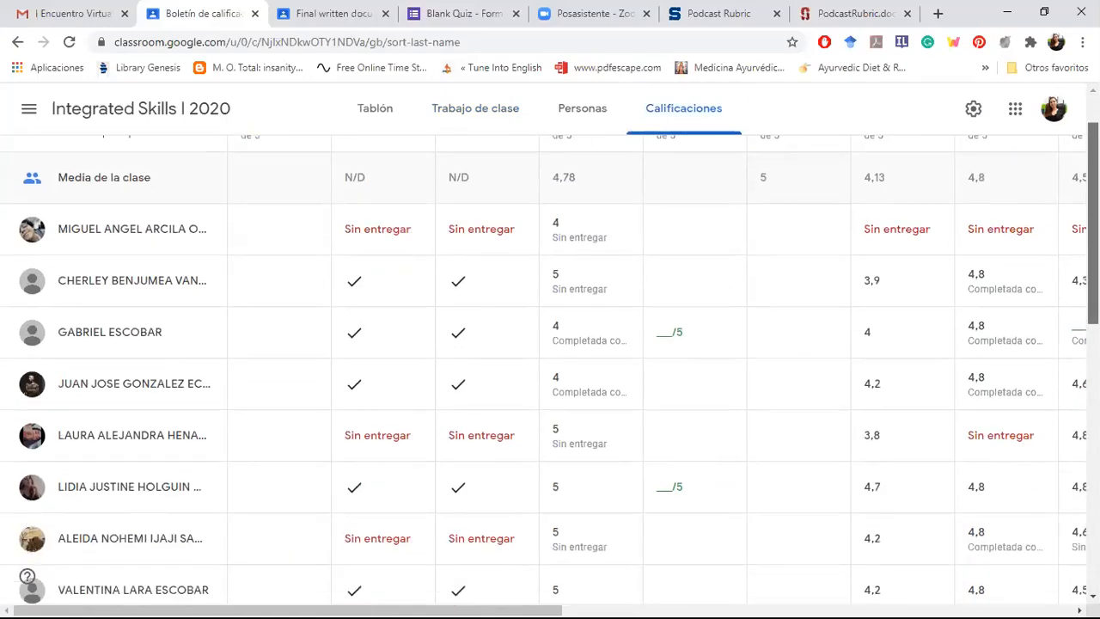
scroll(247, 434, down, 1)
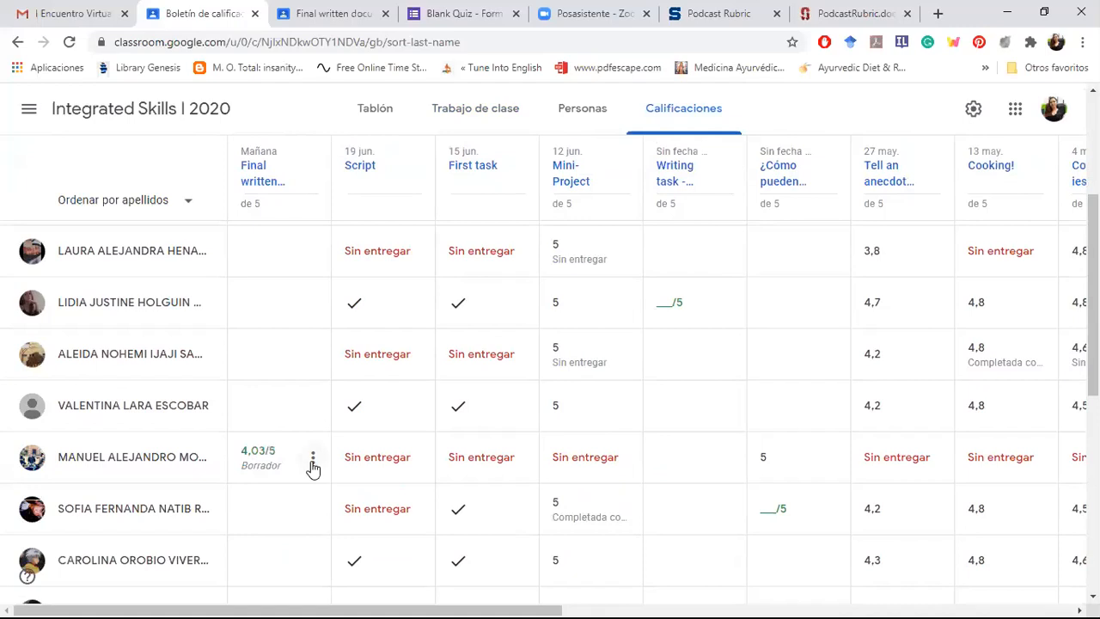
click(313, 467)
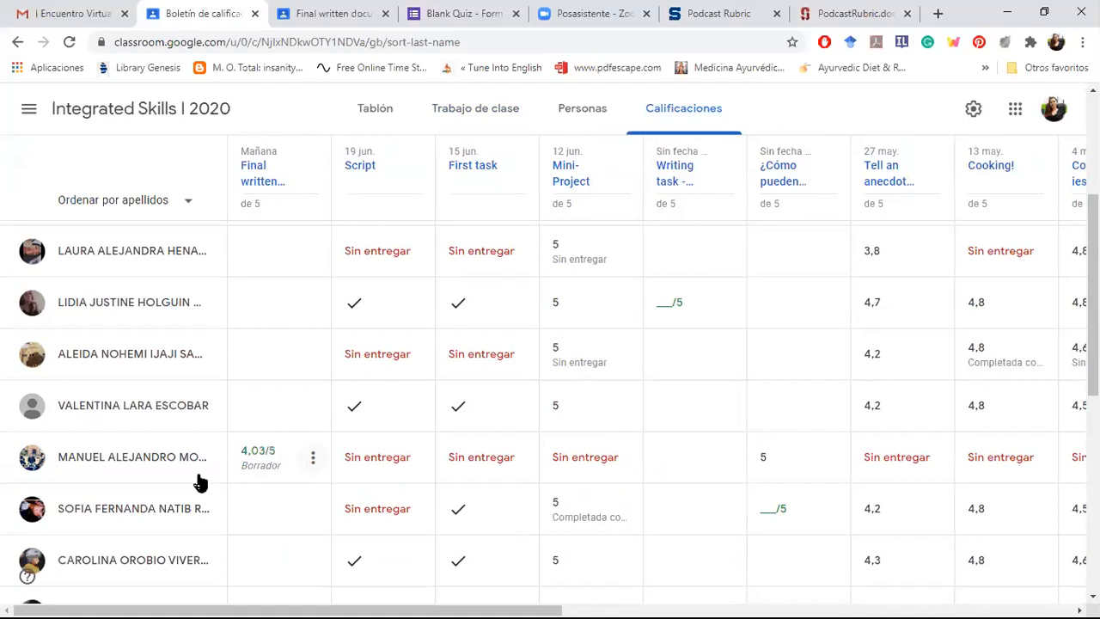
Step: View the individual work overview of the student with the draft grade and return to the class grades
click(154, 464)
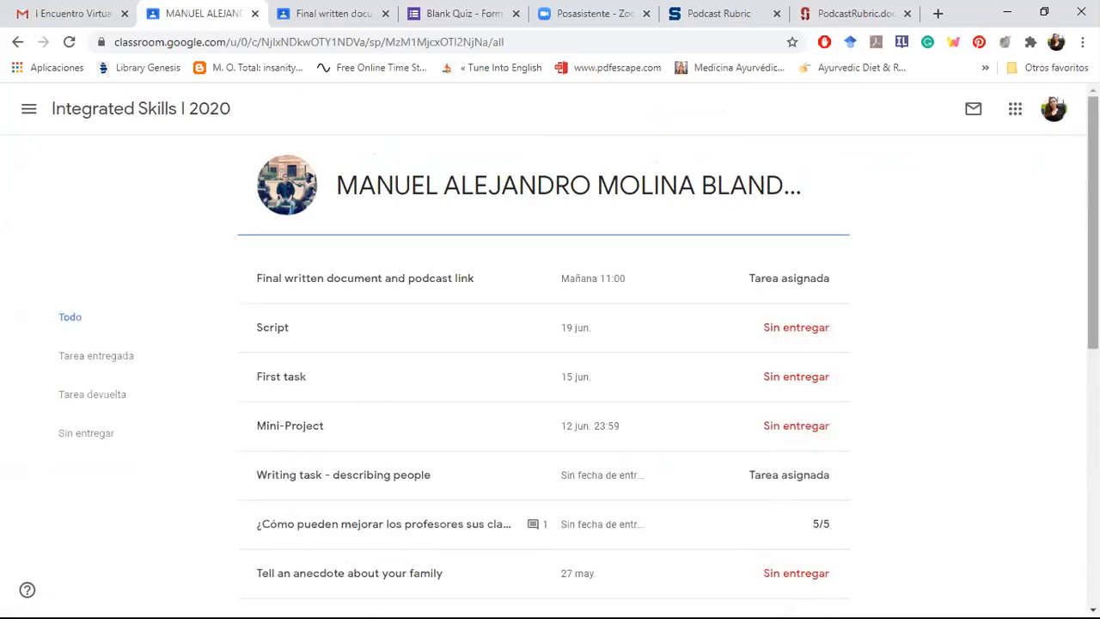
mouse_move(1094, 198)
mouse_down()
mouse_move(1094, 270)
mouse_move(1093, 197)
mouse_up()
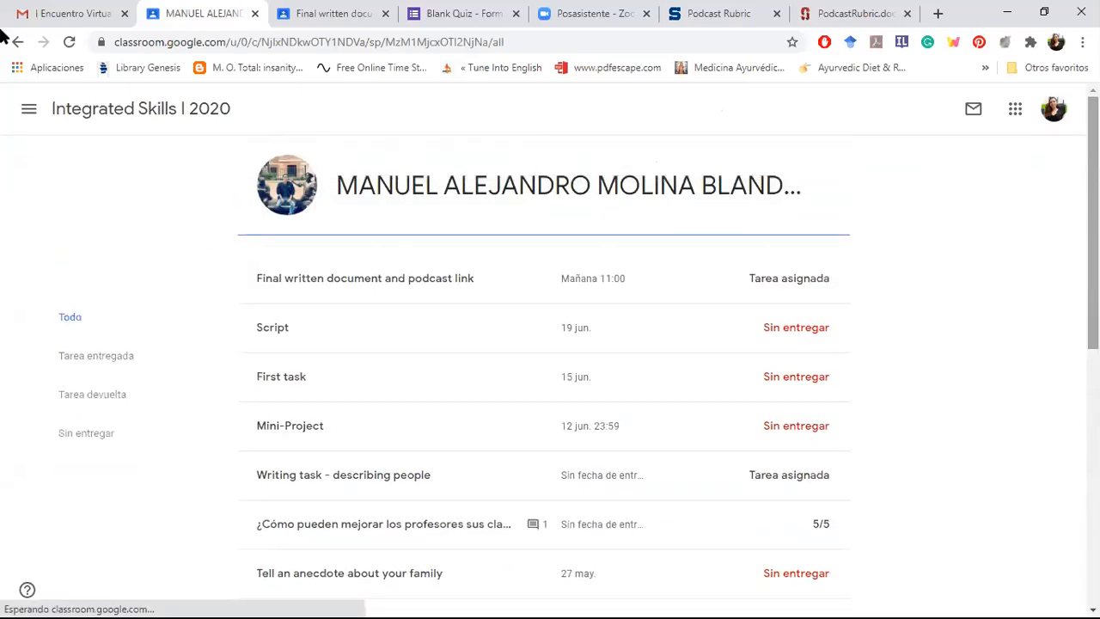
click(18, 45)
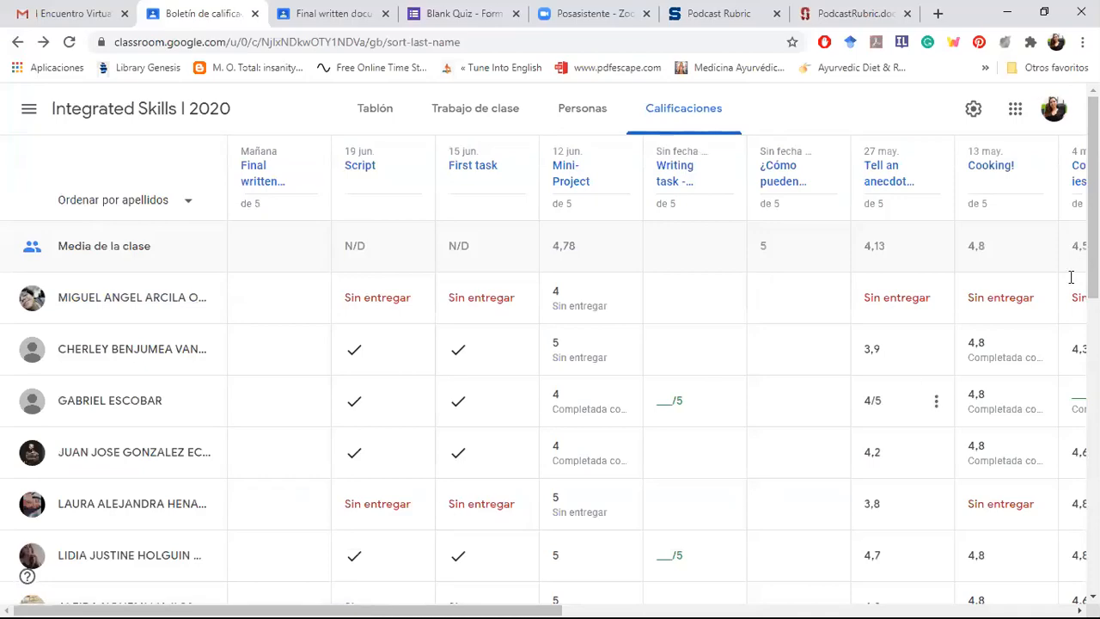
Step: Open the student's submission for Final written document and podcast link from the draft grade in the class grades
scroll(916, 394, down, 2)
scroll(132, 353, down, 2)
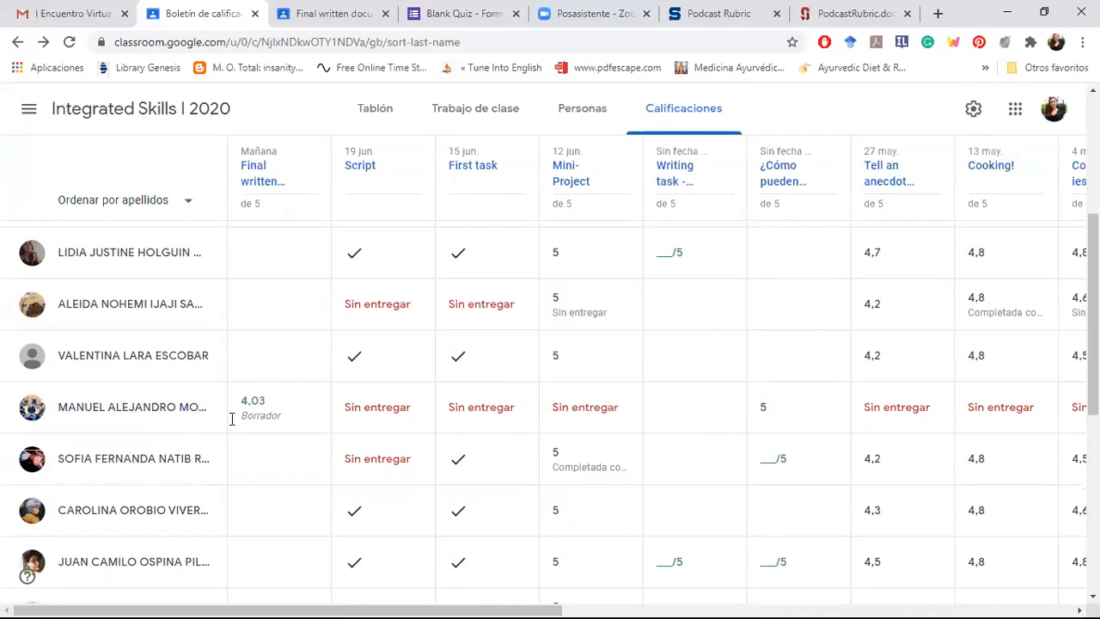
click(261, 407)
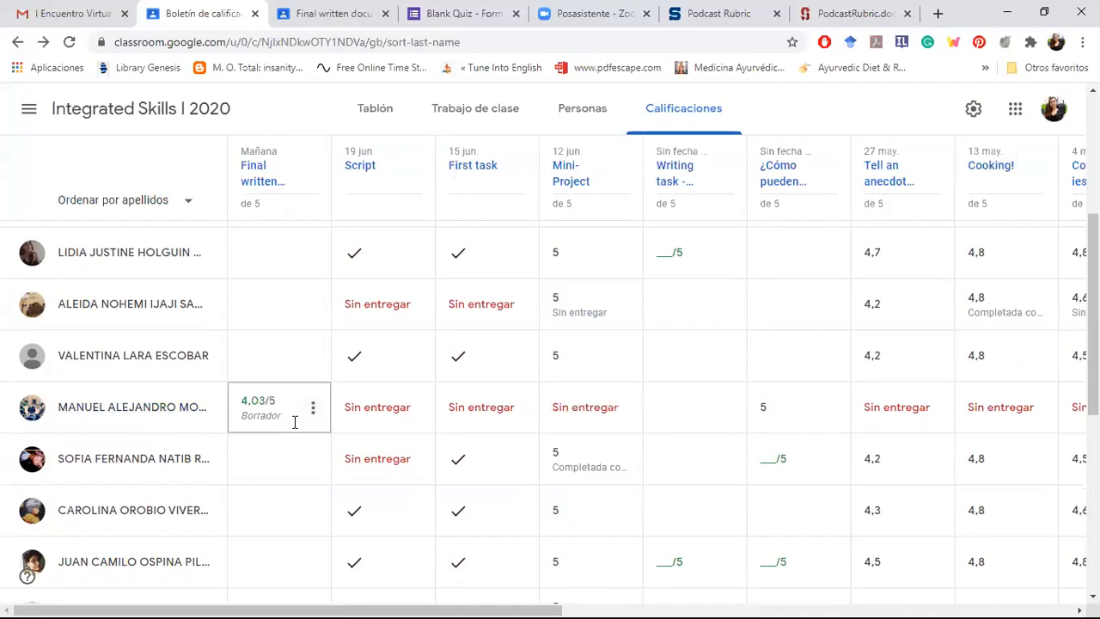
click(312, 411)
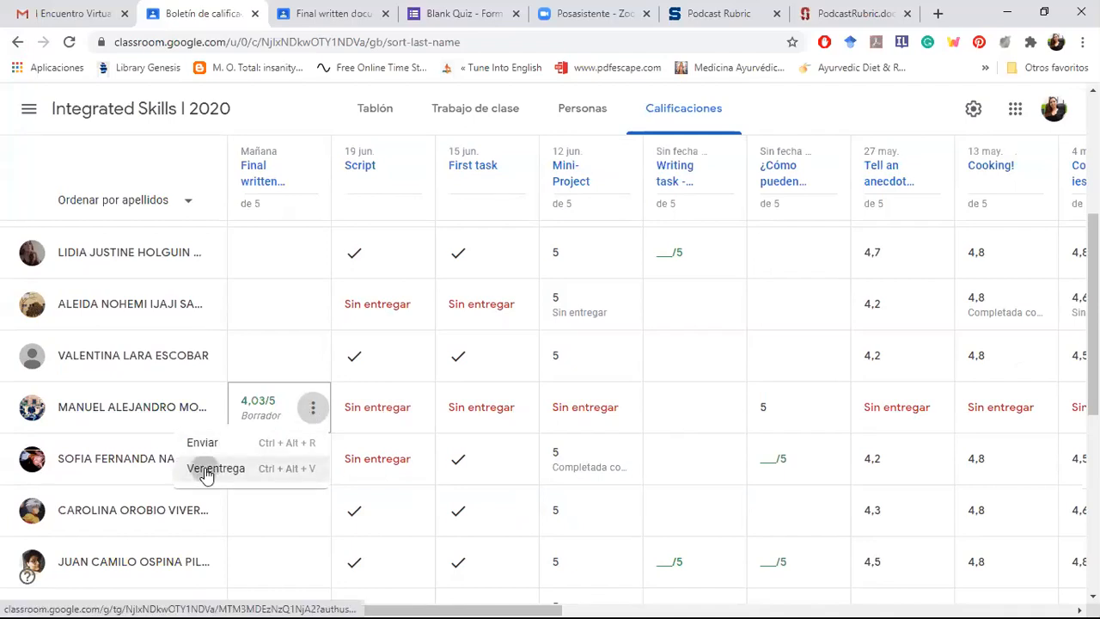
click(211, 468)
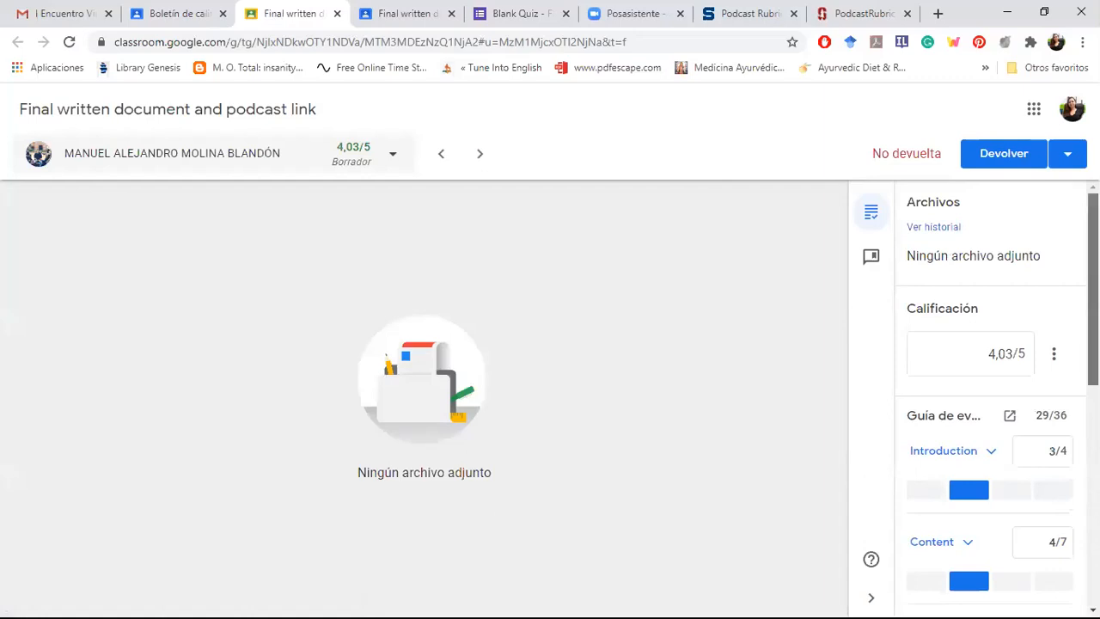
Step: Rate the student's Introduction criterion as Unsatisfactory with 1 point
scroll(988, 395, down, 2)
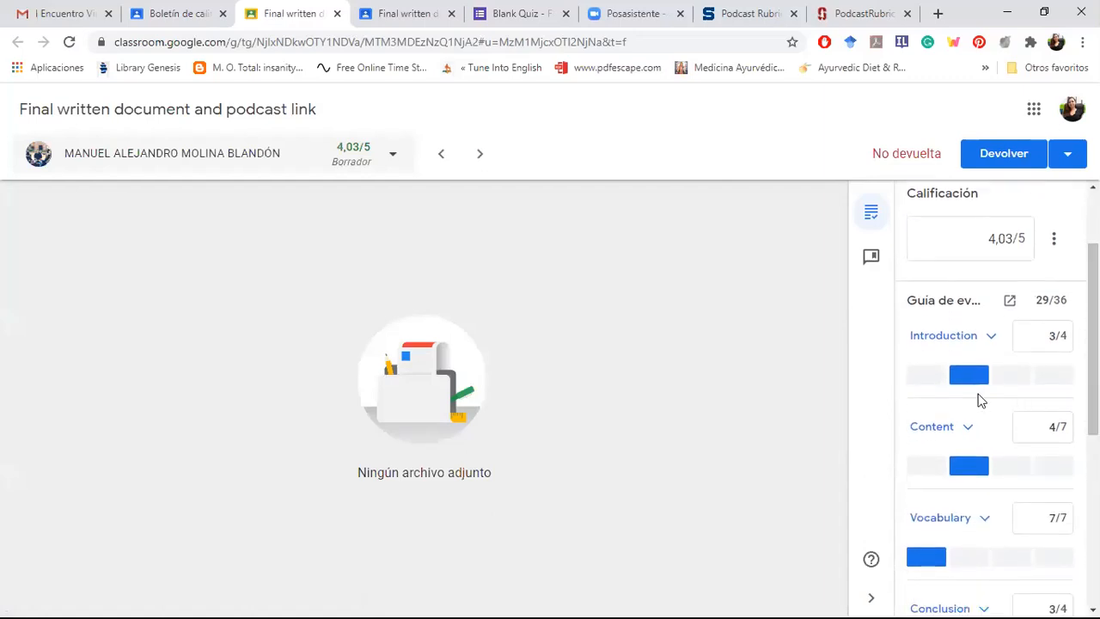
click(1045, 381)
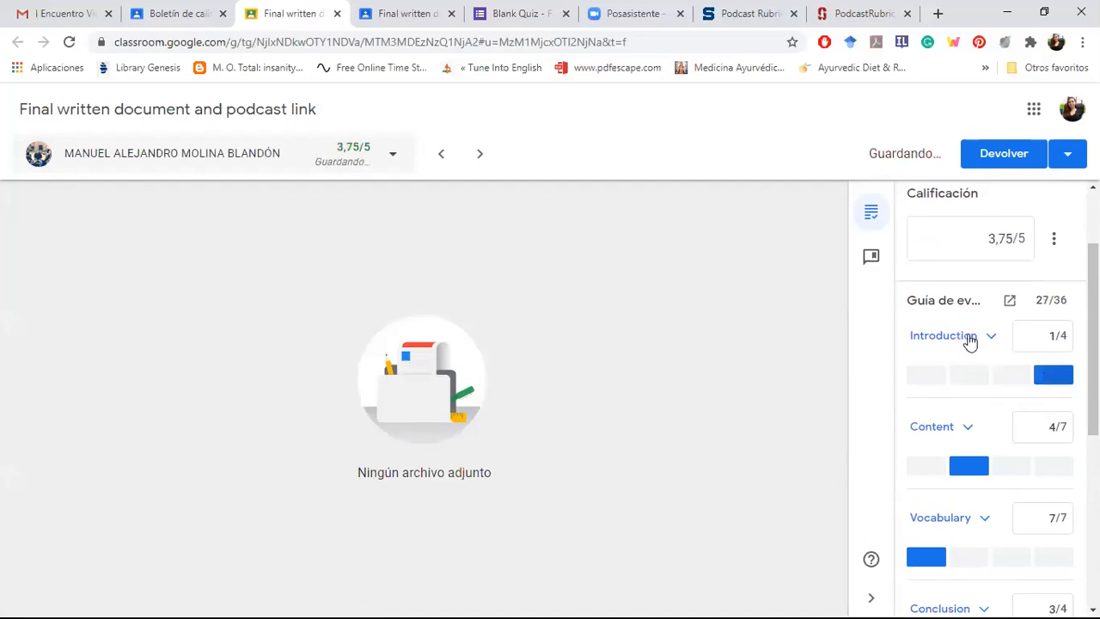
Step: Review the Introduction criterion's level descriptions and rate it Proficient with 3 points
click(970, 342)
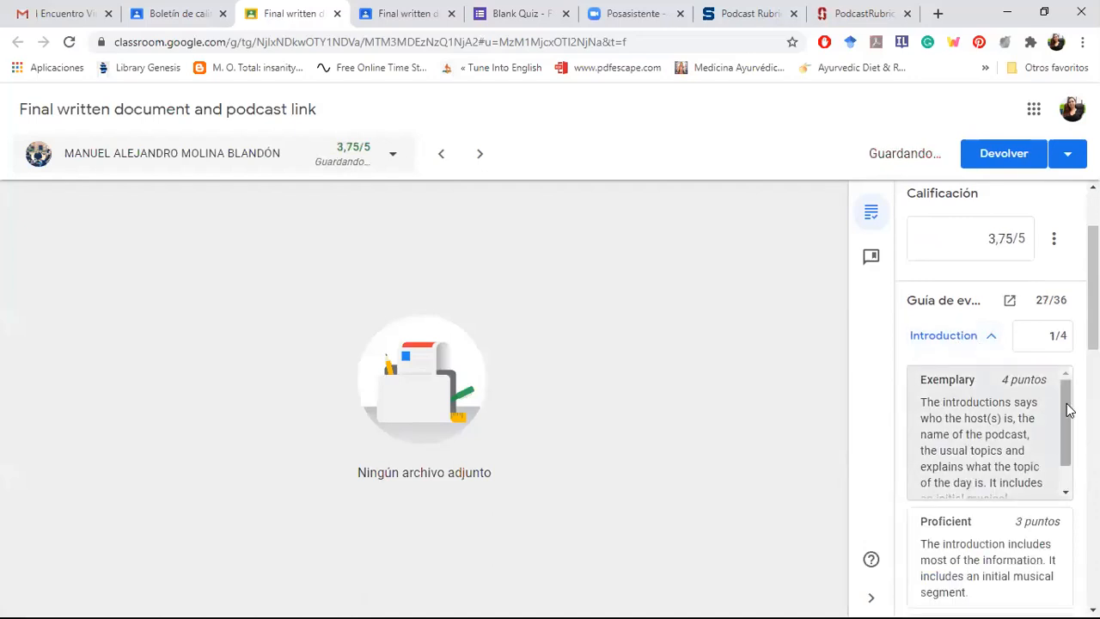
drag(1068, 411, 1068, 422)
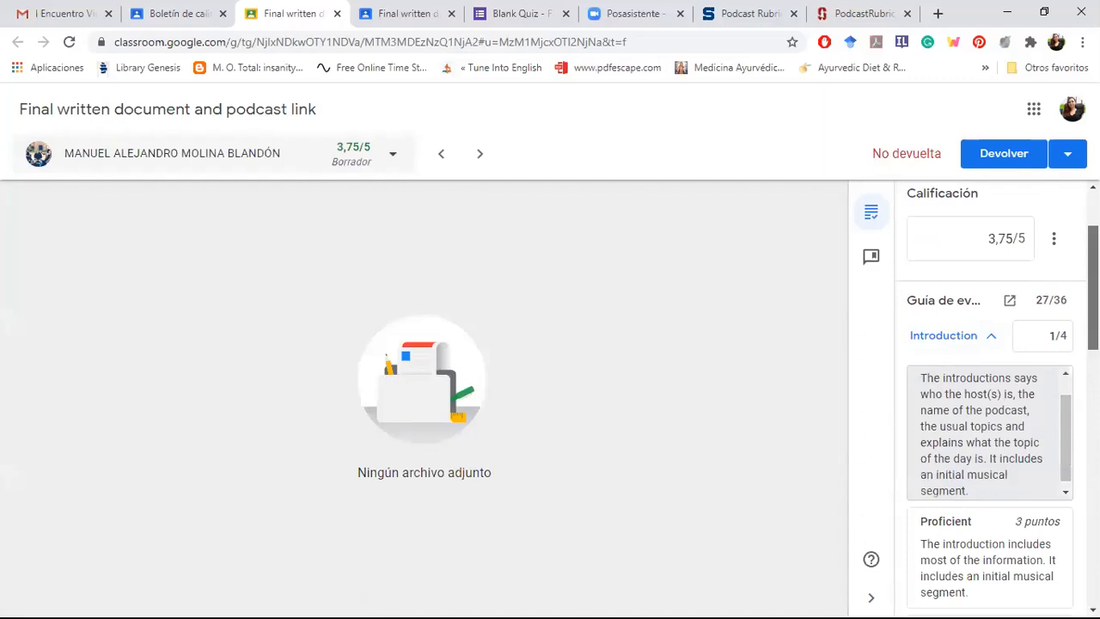
scroll(989, 396, down, 3)
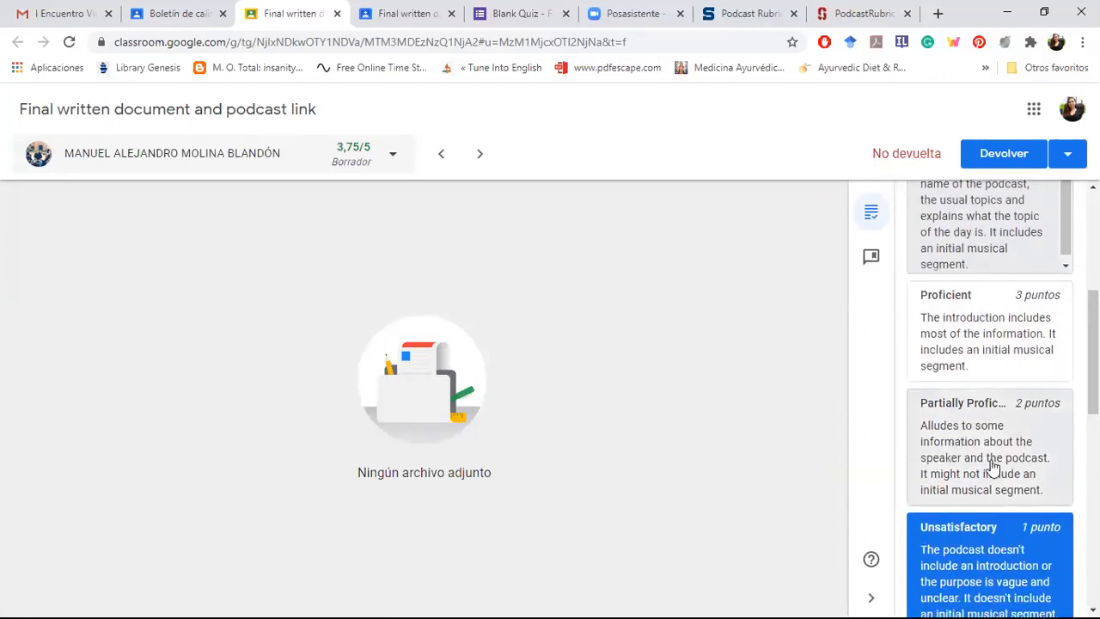
click(985, 337)
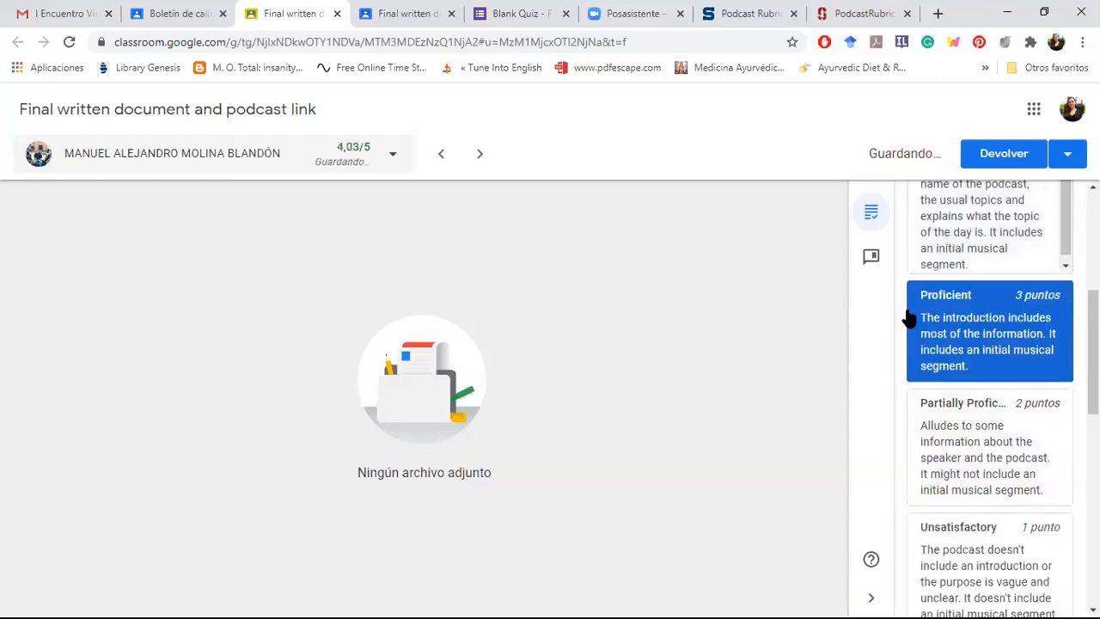
scroll(1091, 344, up, 3)
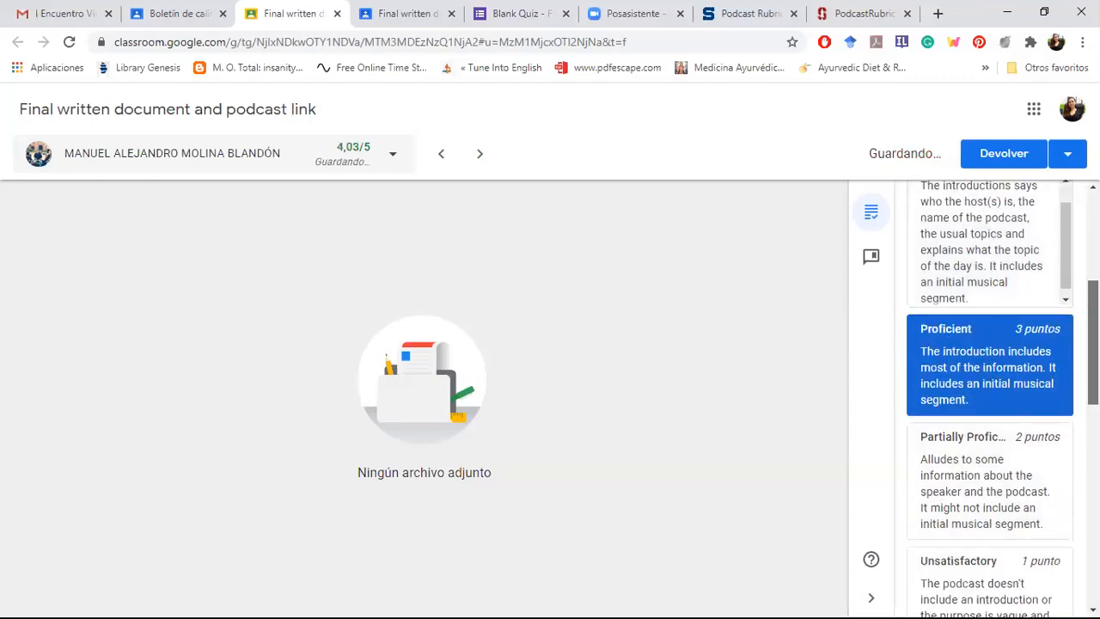
click(993, 316)
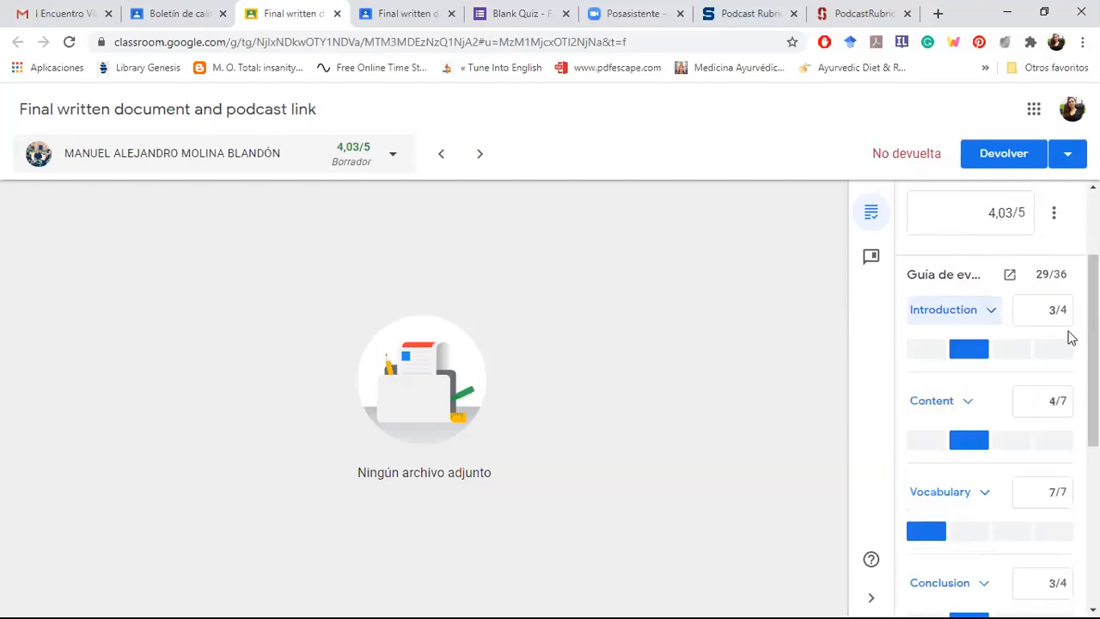
Step: Expand the Content criterion's level descriptions and rate it Proficient with 5 points
scroll(1091, 343, down, 1)
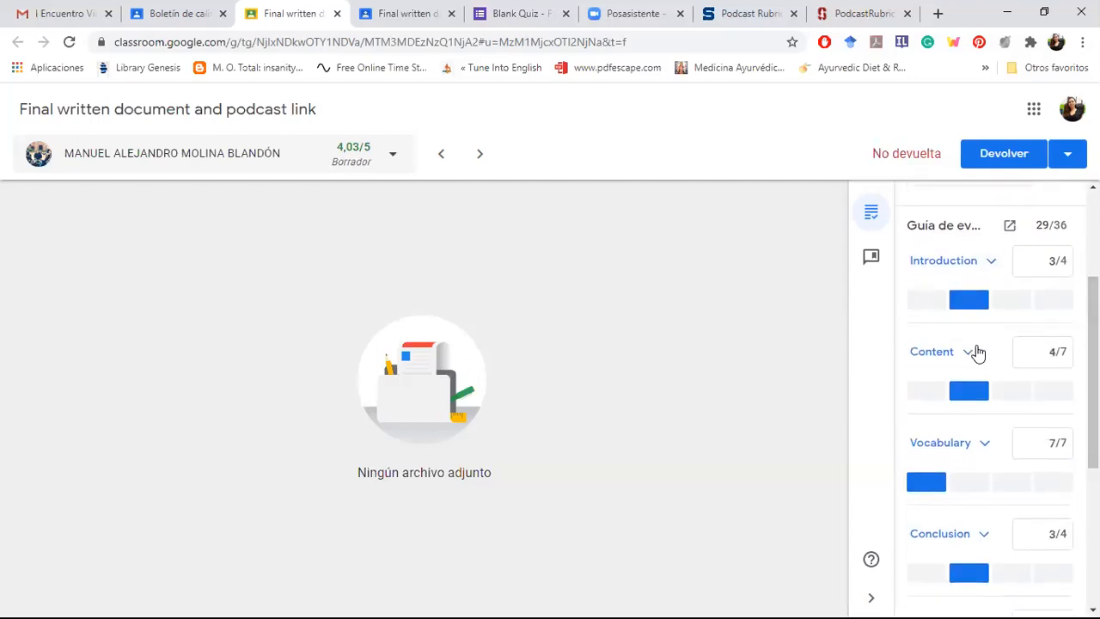
click(964, 351)
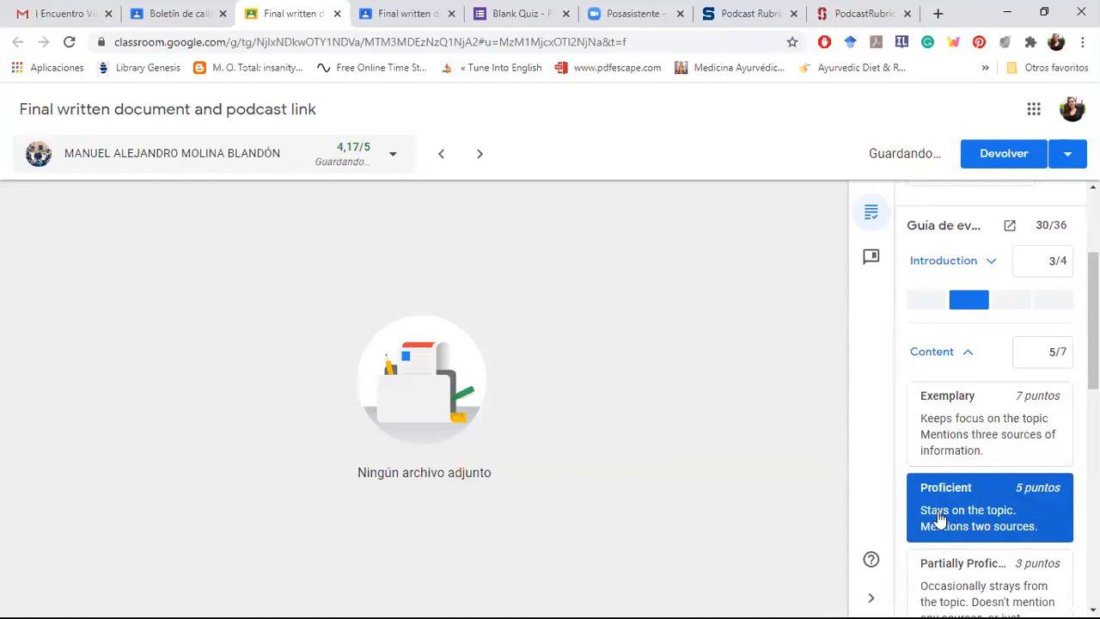
Step: Override the Content criterion's score with 4 points while keeping the Vocabulary criterion at its highest level
click(1051, 354)
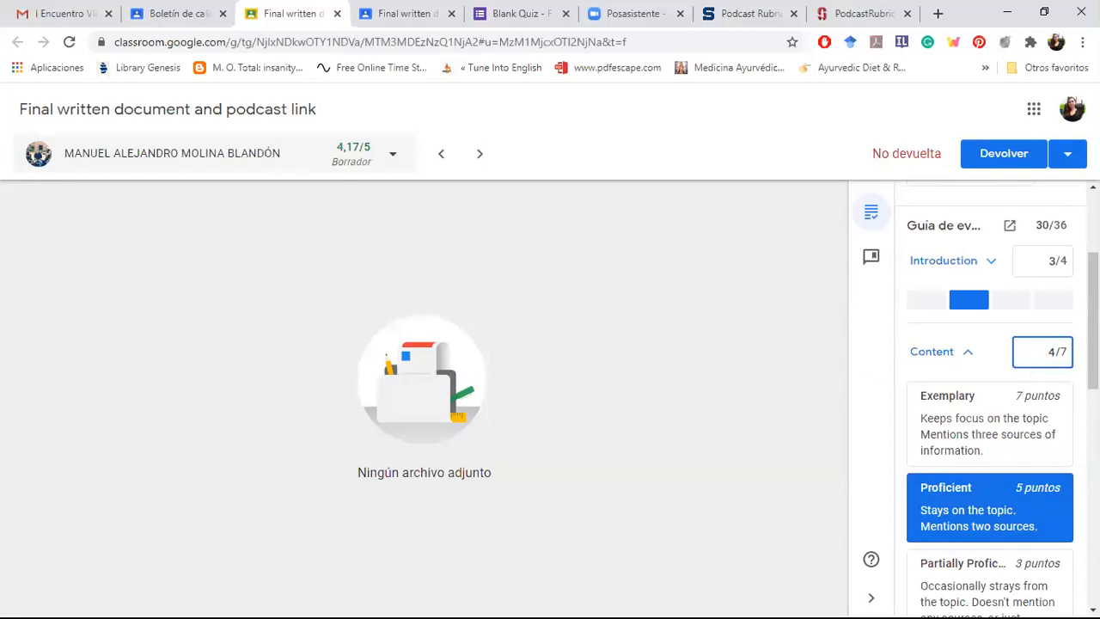
scroll(1043, 353, down, 1)
scroll(1051, 323, down, 5)
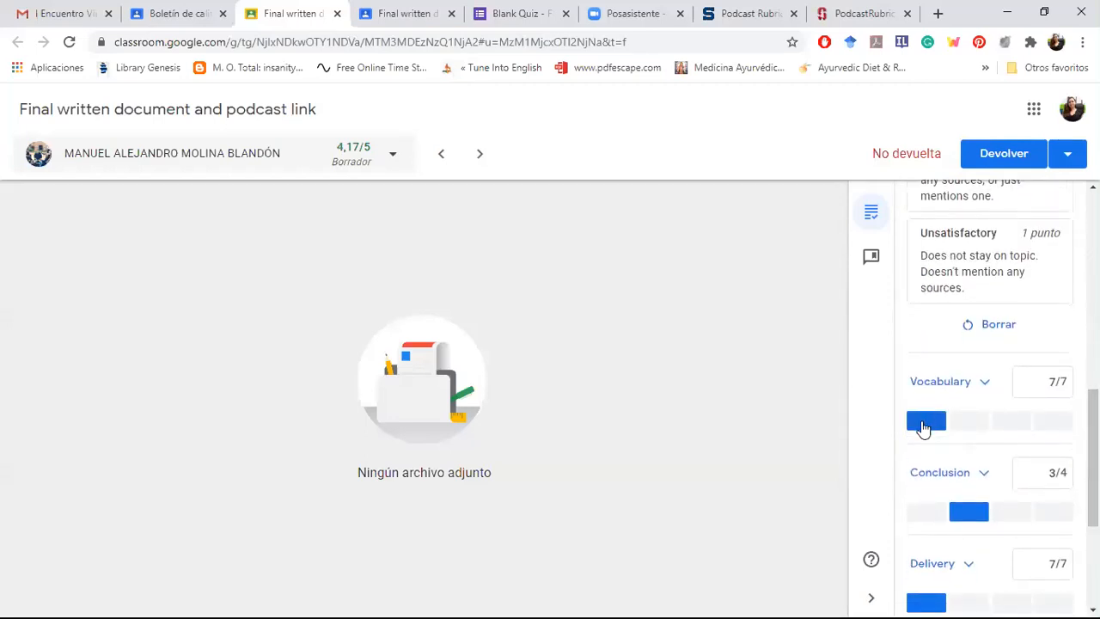
click(923, 428)
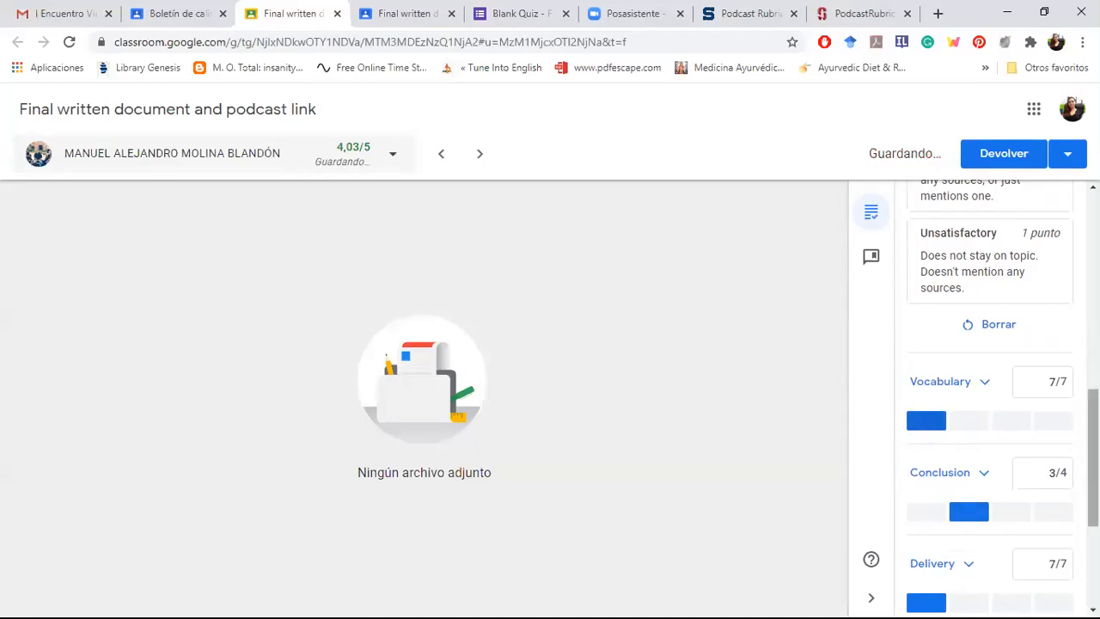
Step: Review the remaining rubric criteria and open the private comment field below them
scroll(969, 515, down, 2)
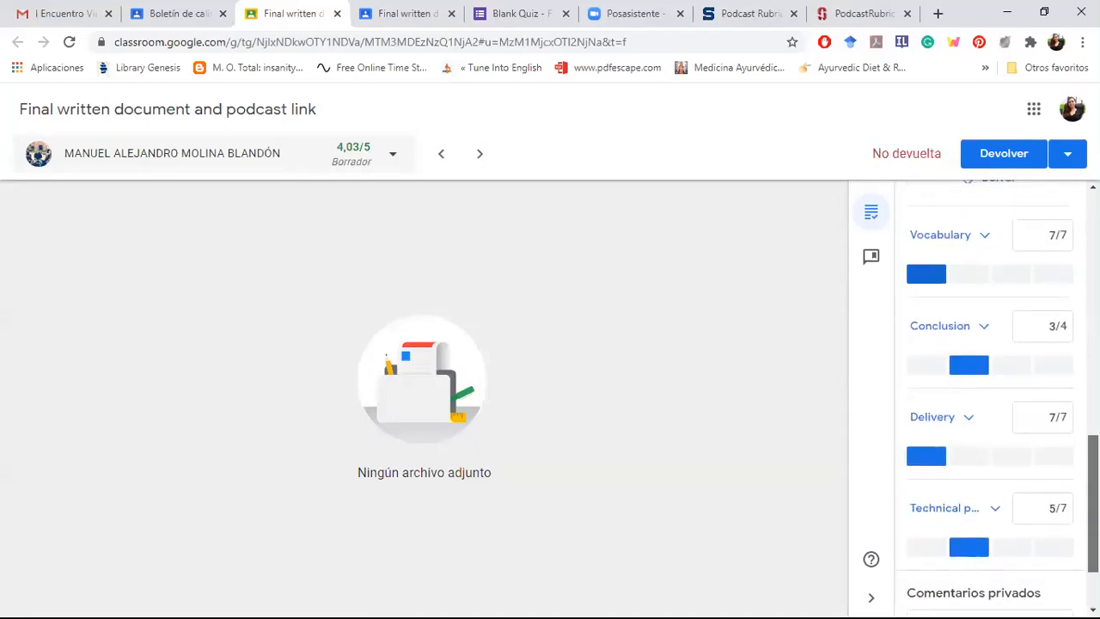
scroll(997, 395, down, 2)
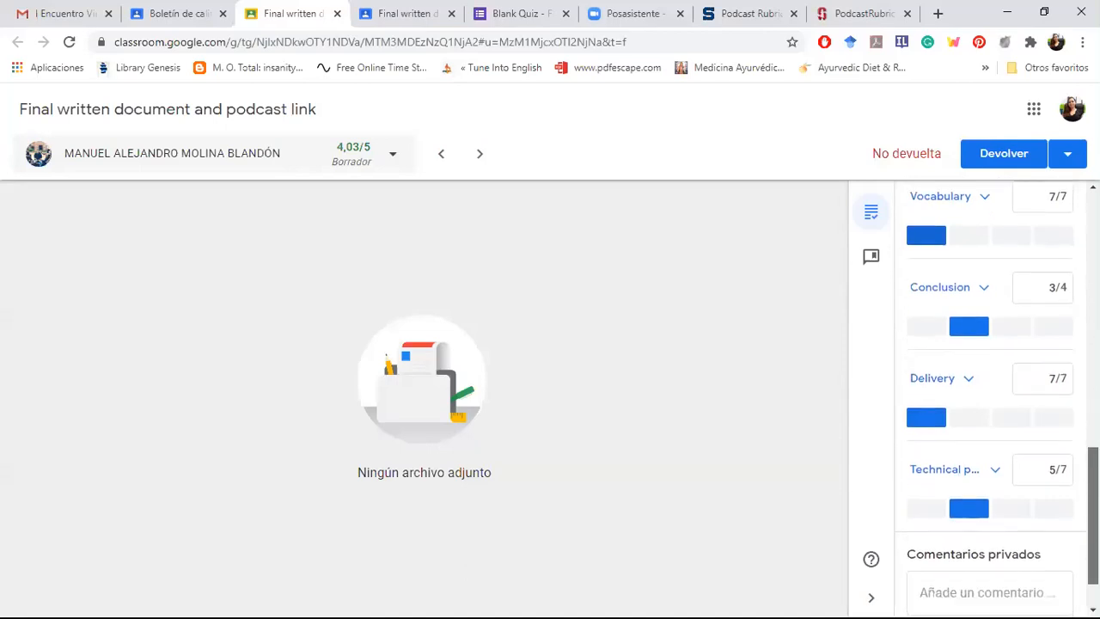
click(991, 529)
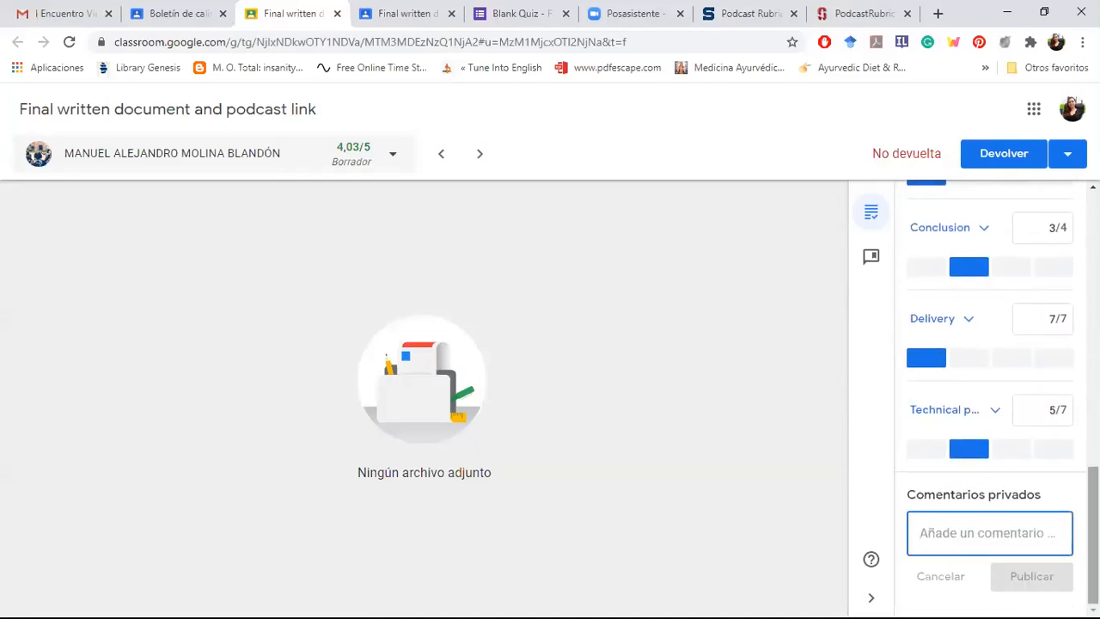
Step: Return the rubric-graded submission to the student and confirm the return
scroll(988, 396, up, 8)
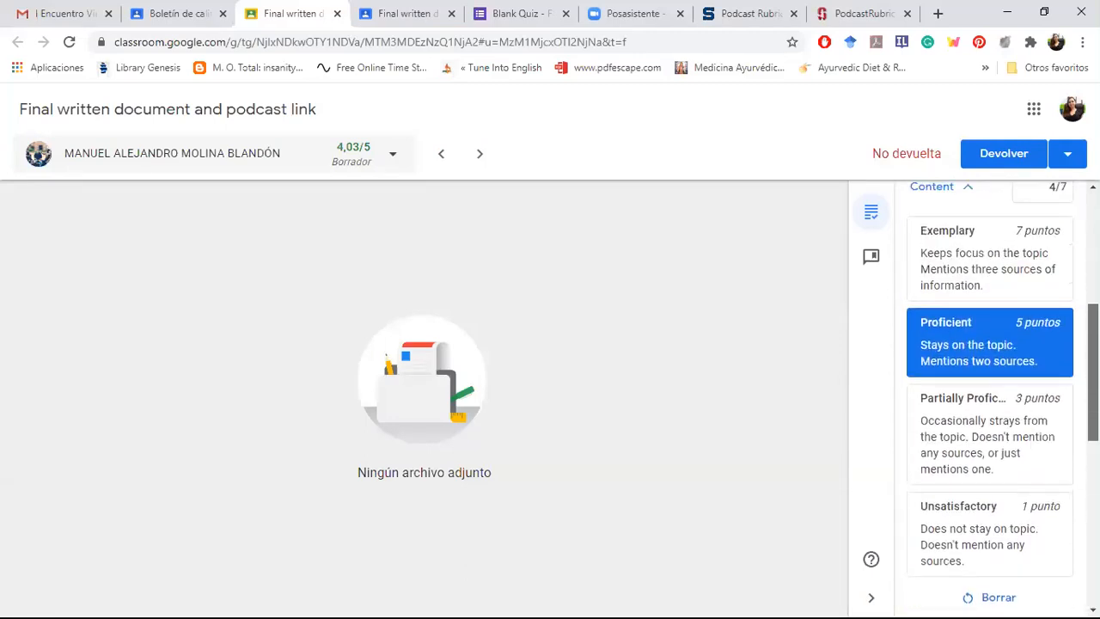
scroll(988, 396, up, 4)
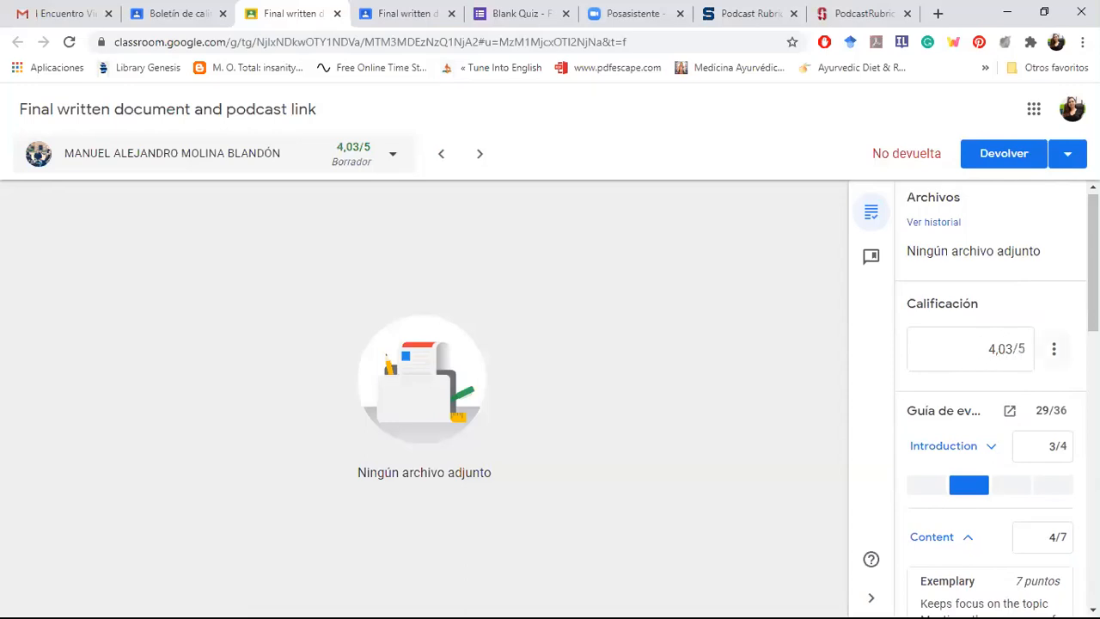
drag(1093, 303, 1093, 297)
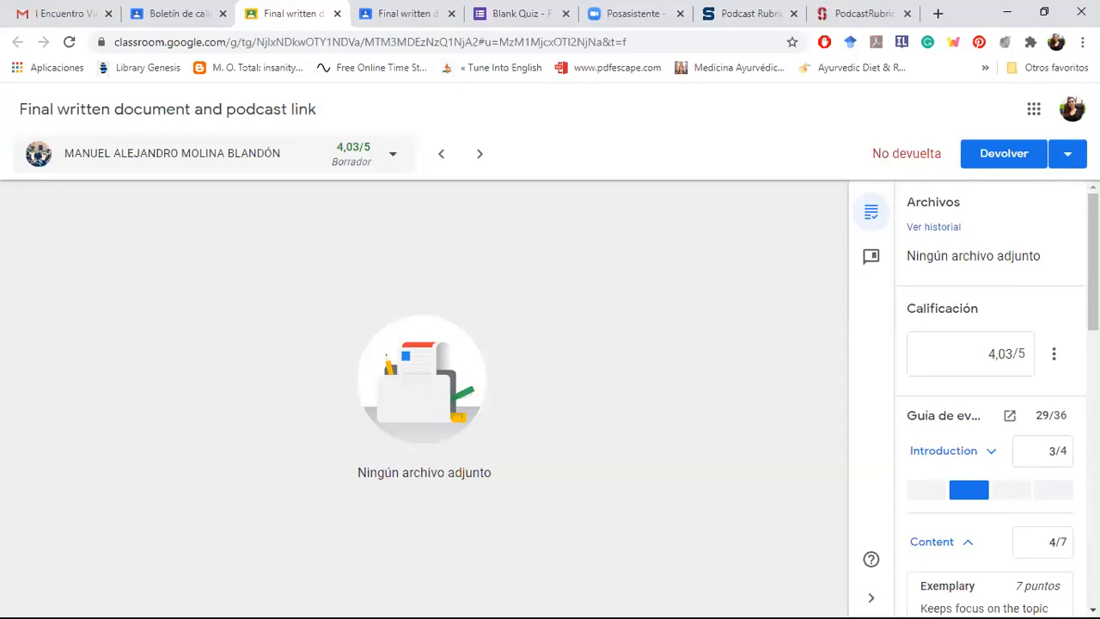
click(1006, 154)
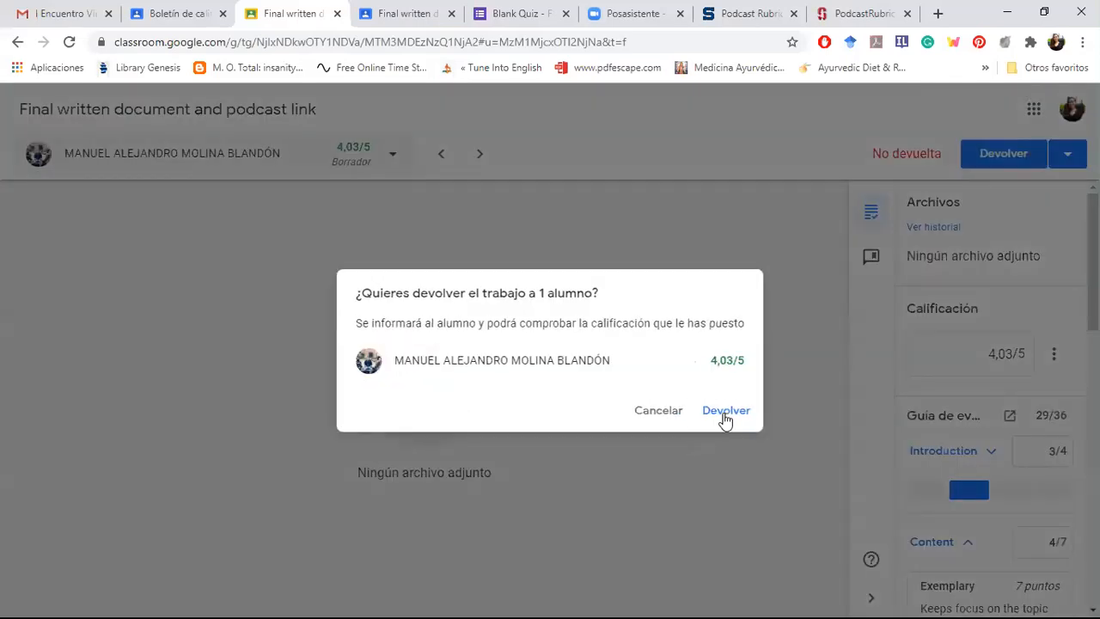
click(725, 418)
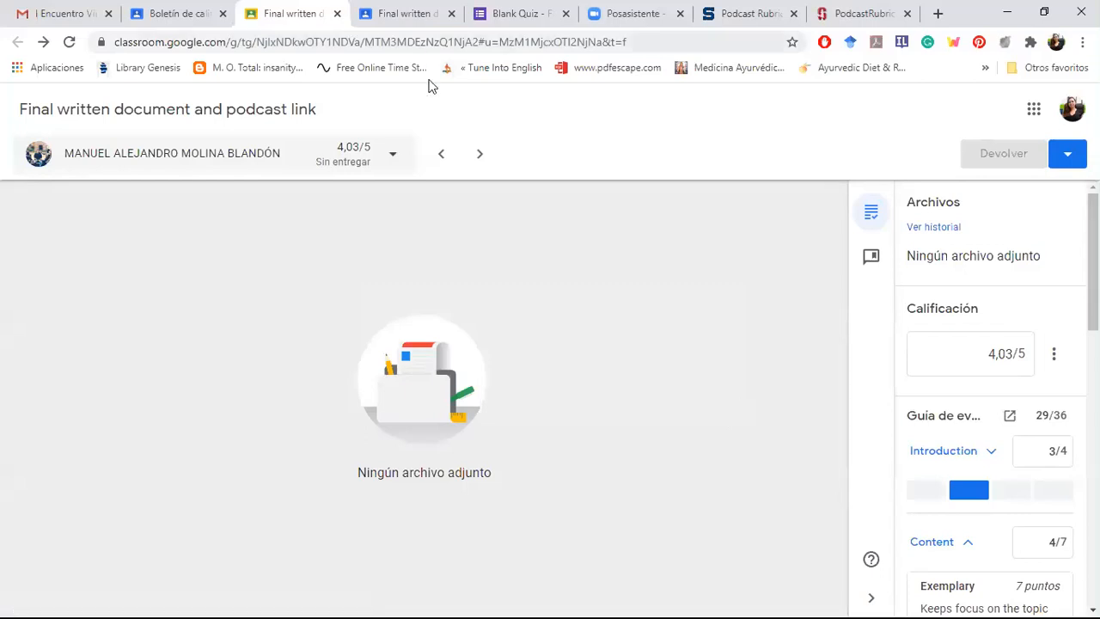
Step: Go back to the class grades and look through the students' grades and pending submissions for Final written document and podcast link
click(142, 14)
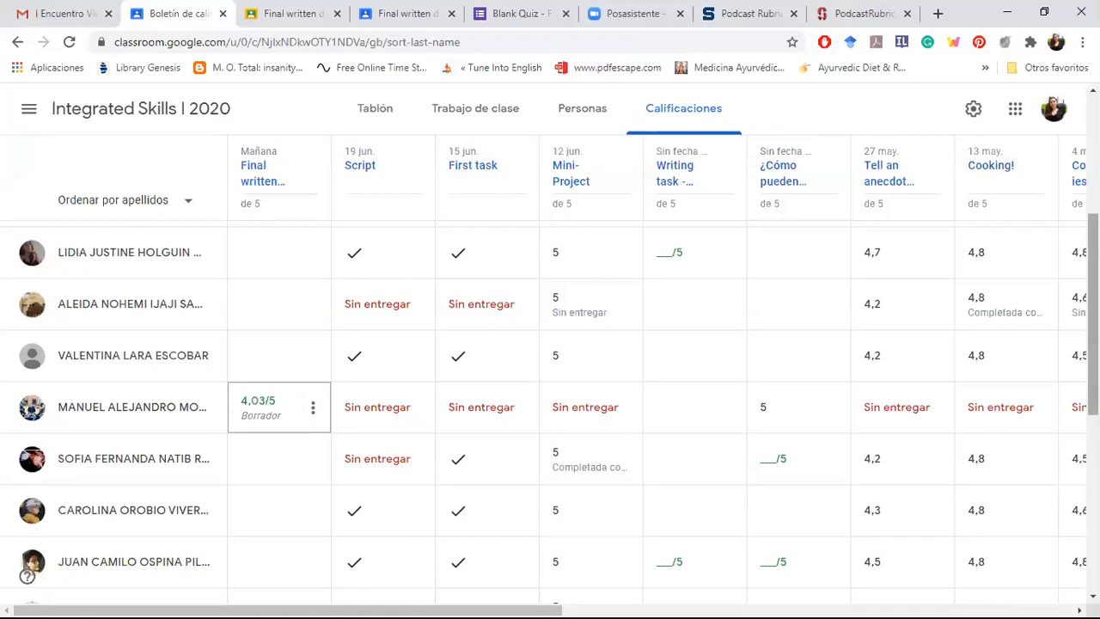
scroll(986, 267, up, 2)
scroll(986, 267, up, 1)
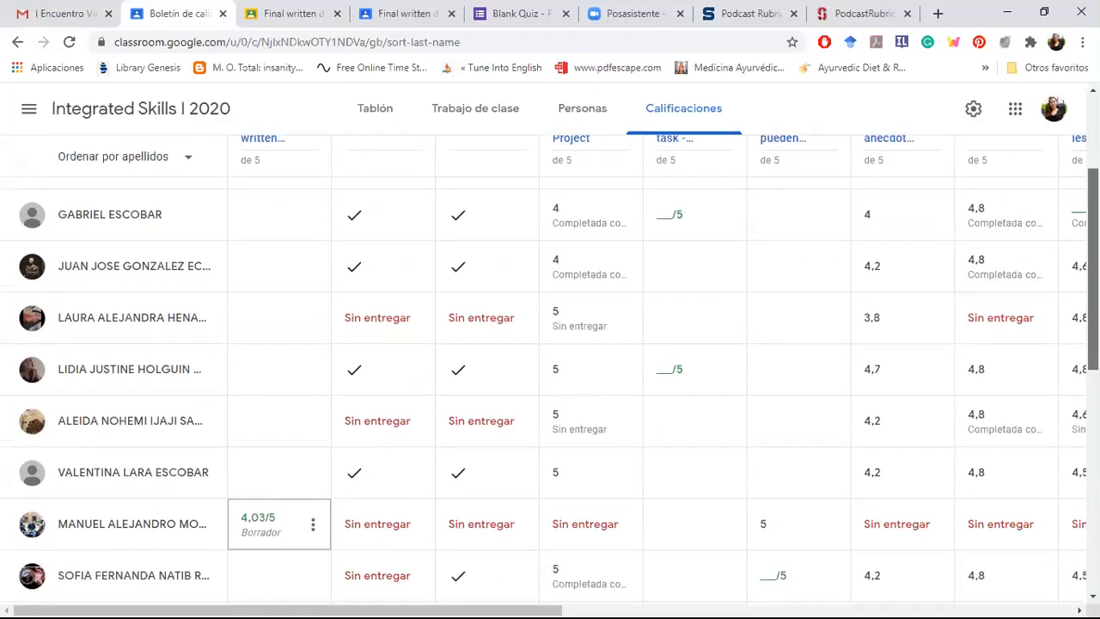
scroll(986, 267, down, 3)
scroll(986, 268, down, 5)
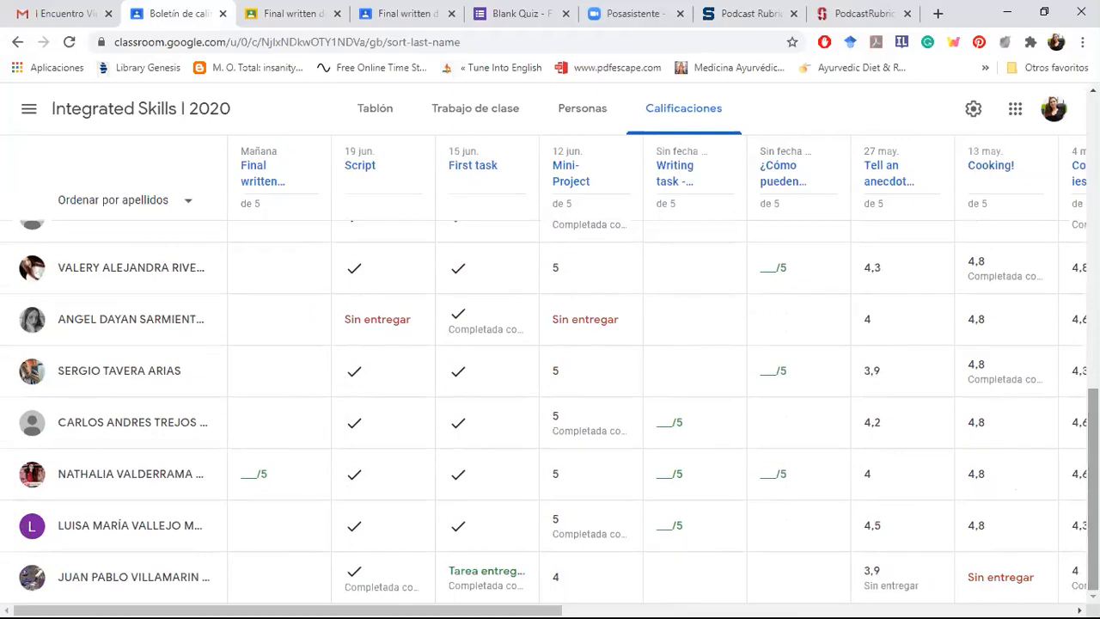
scroll(550, 413, up, 3)
scroll(550, 413, up, 6)
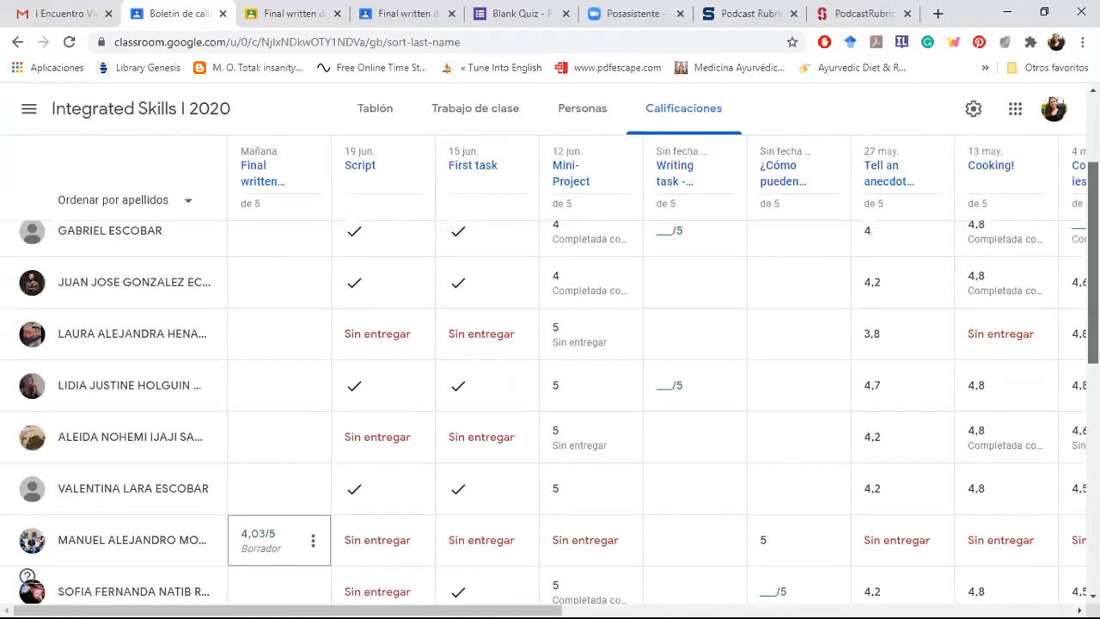
scroll(550, 378, up, 3)
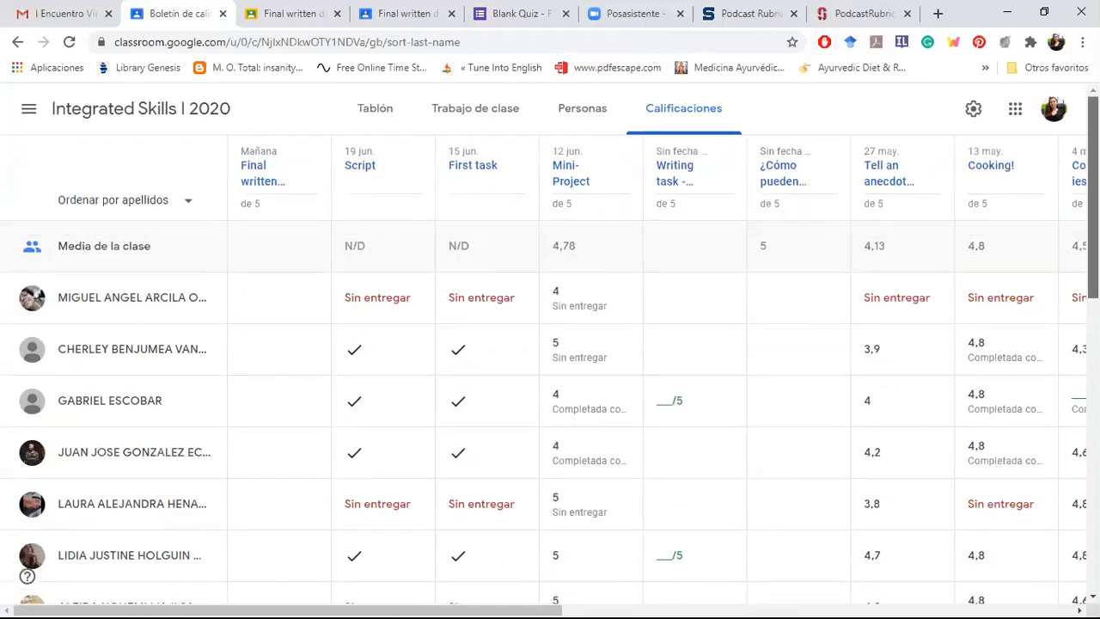
scroll(550, 412, down, 2)
scroll(550, 369, down, 5)
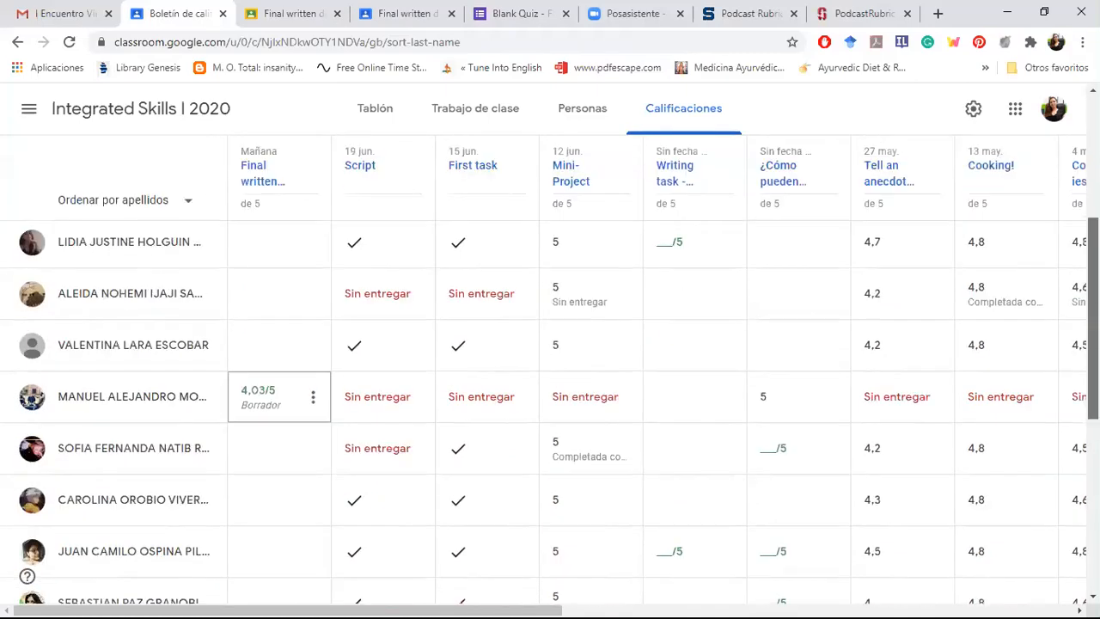
scroll(550, 370, down, 6)
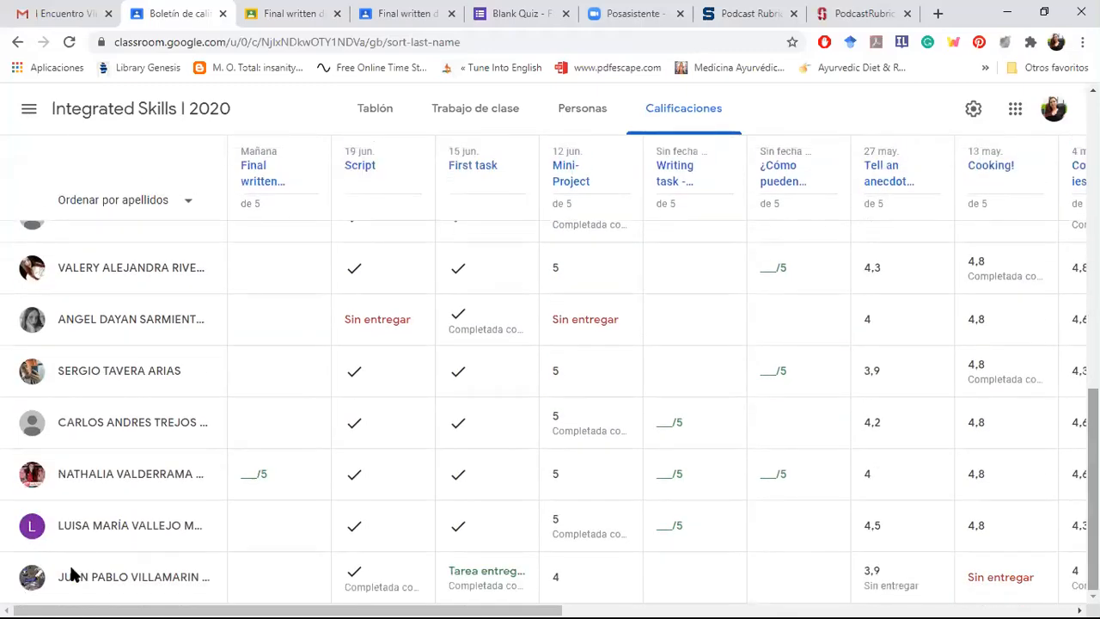
Step: Open the turned-in, ungraded submission for Final written document and podcast link from the class grades
click(126, 478)
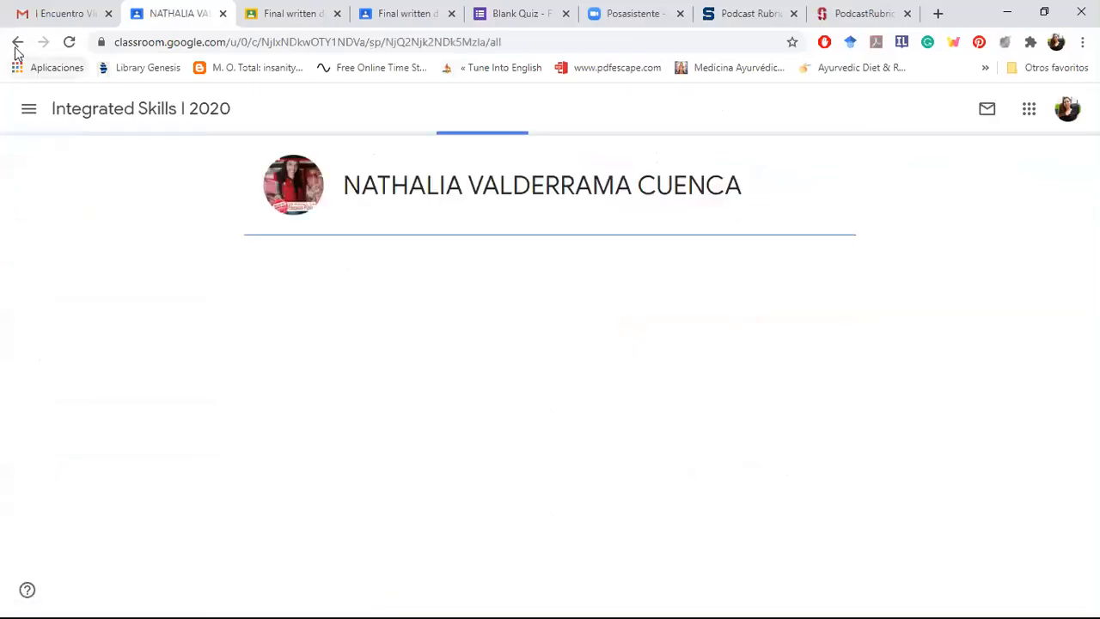
click(17, 42)
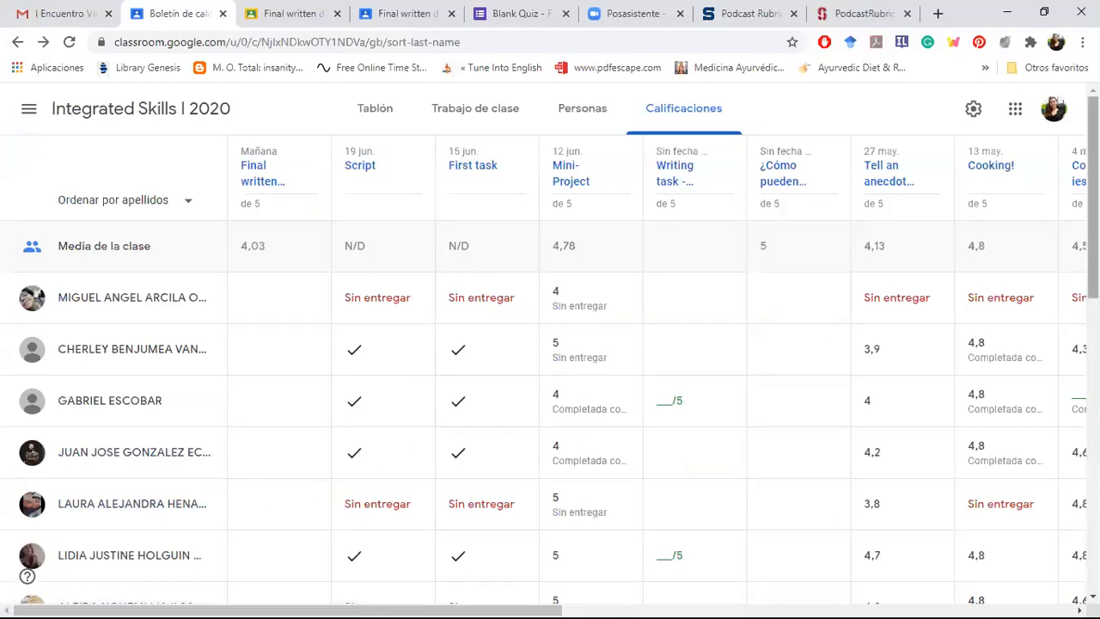
scroll(770, 415, down, 2)
scroll(550, 370, down, 5)
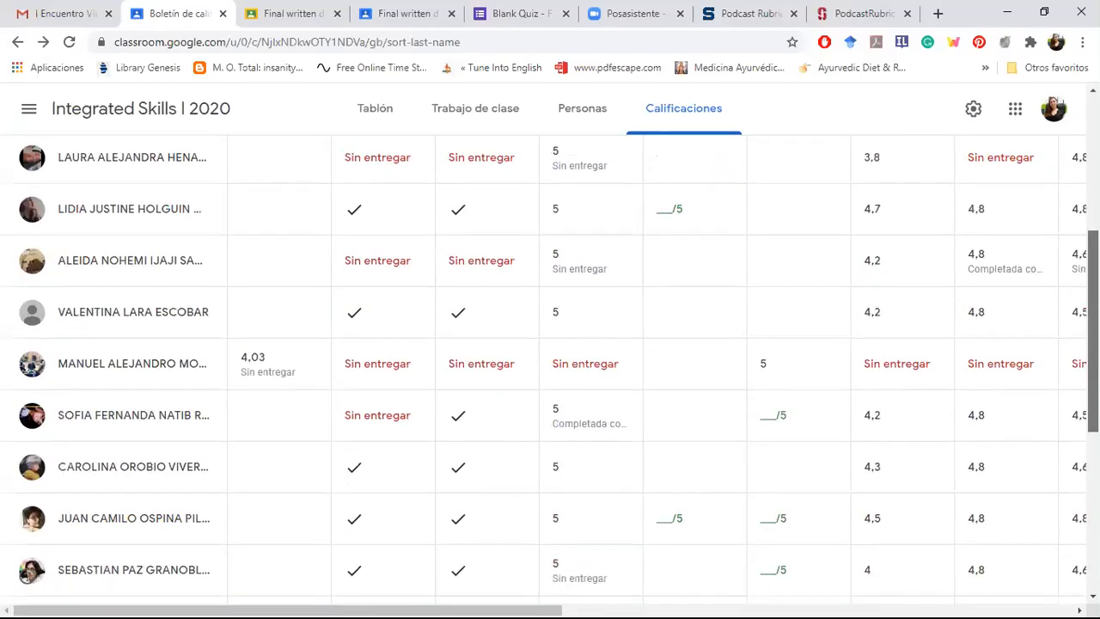
scroll(334, 516, down, 3)
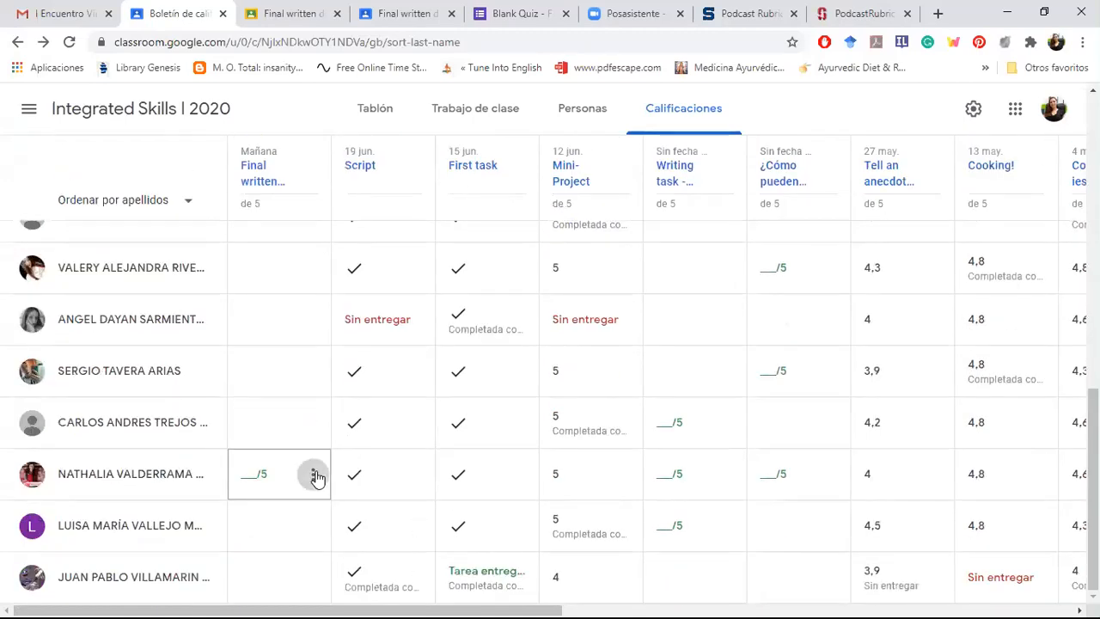
click(313, 475)
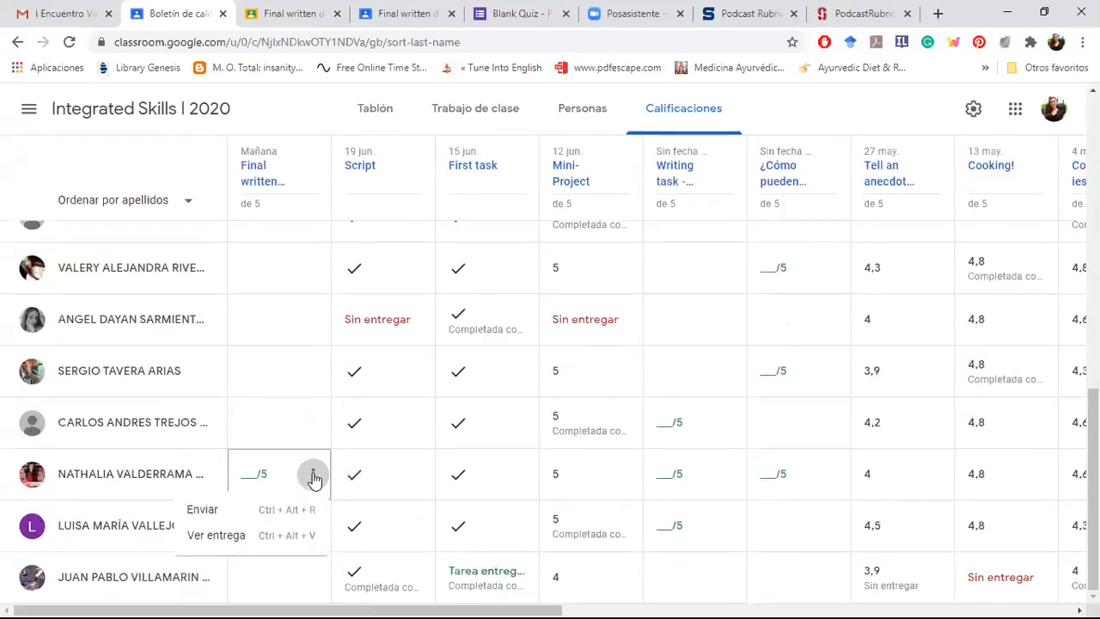
click(217, 536)
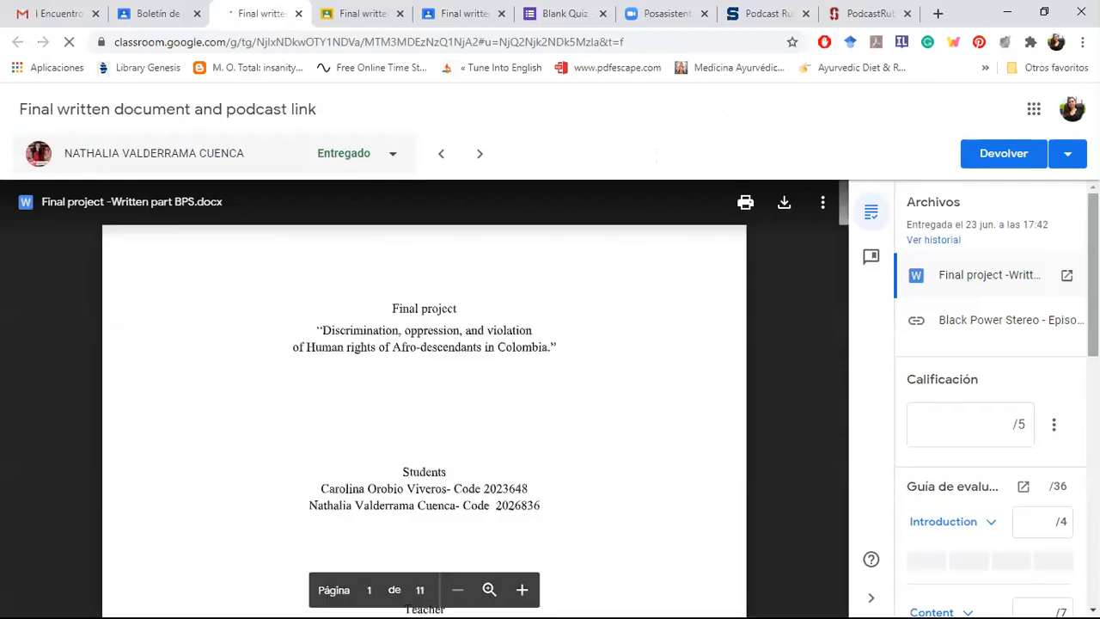
Step: Open the attached Final project -Written part BPS.docx in Google Docs and view the page where the written part begins
scroll(933, 226, down, 1)
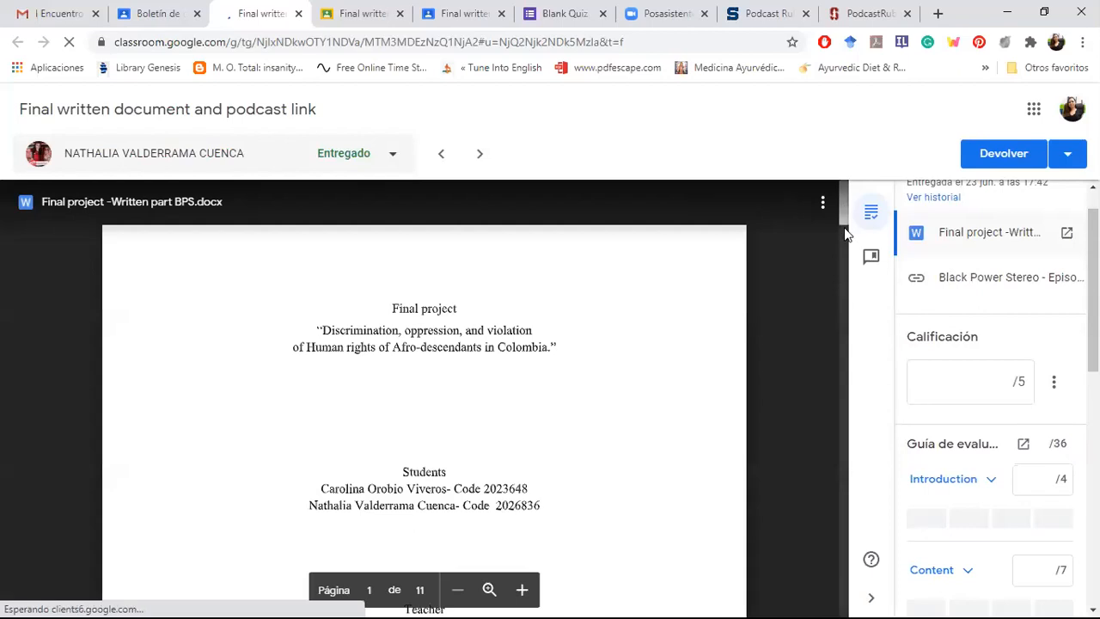
scroll(844, 221, down, 8)
scroll(844, 222, up, 8)
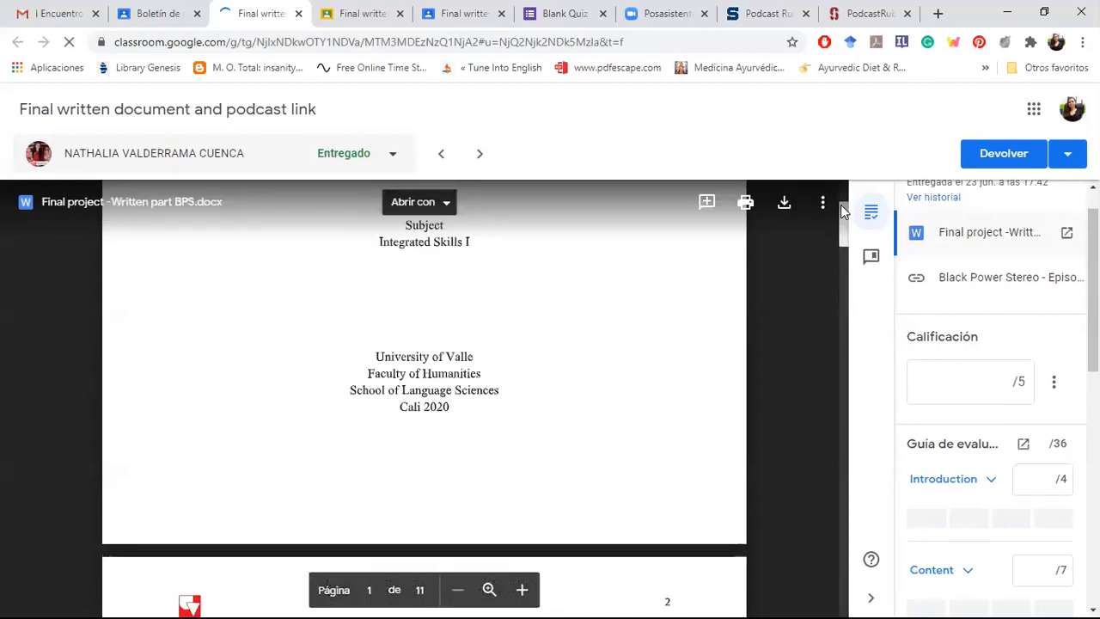
click(434, 213)
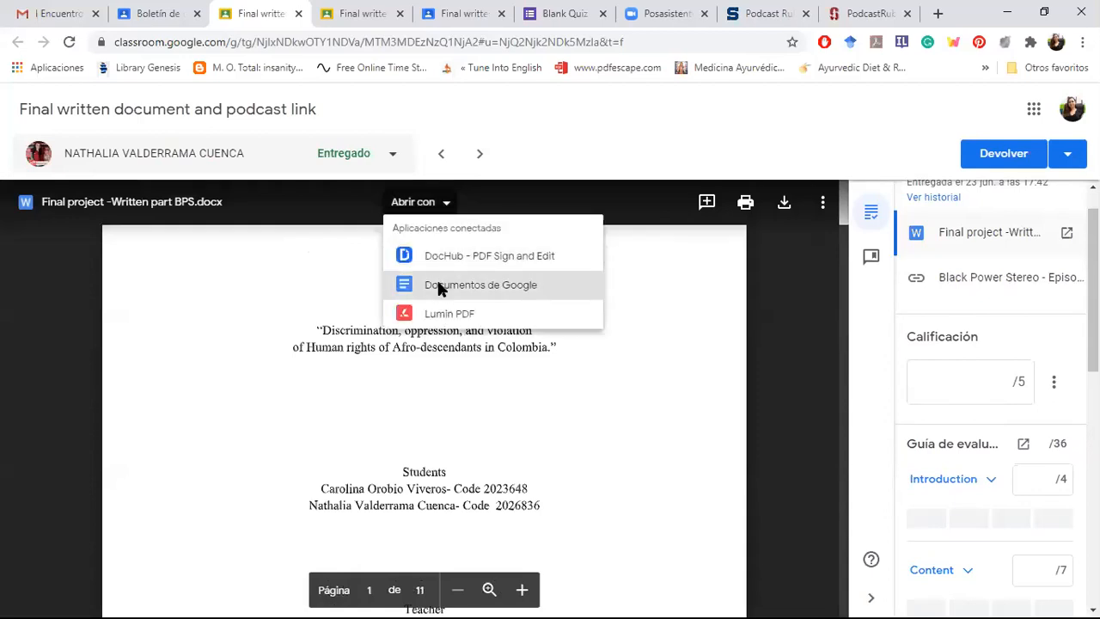
click(439, 286)
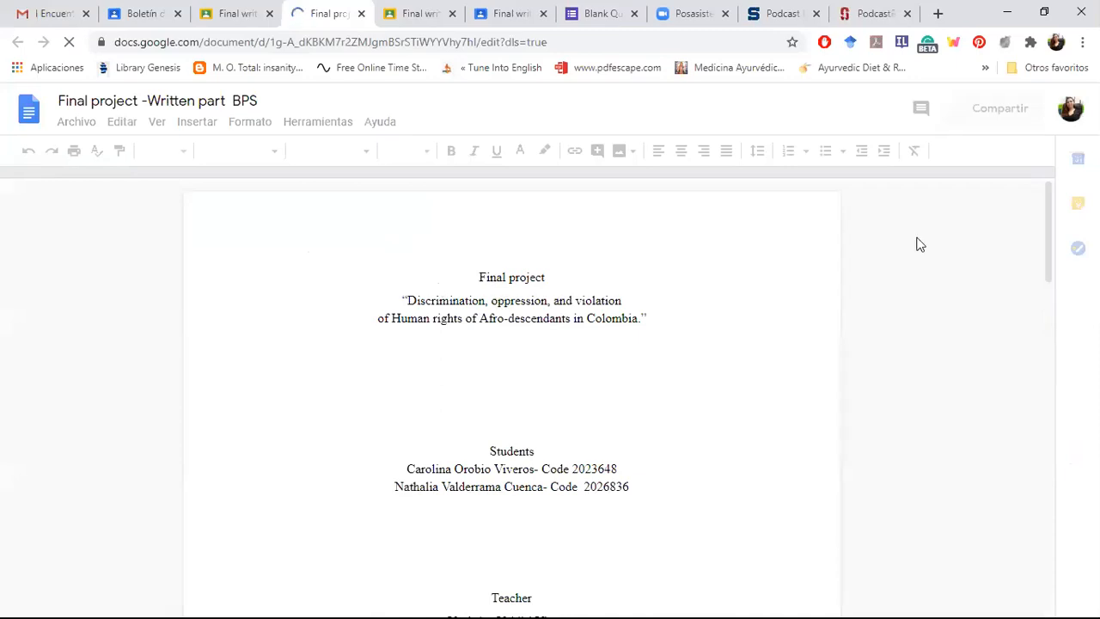
click(1049, 254)
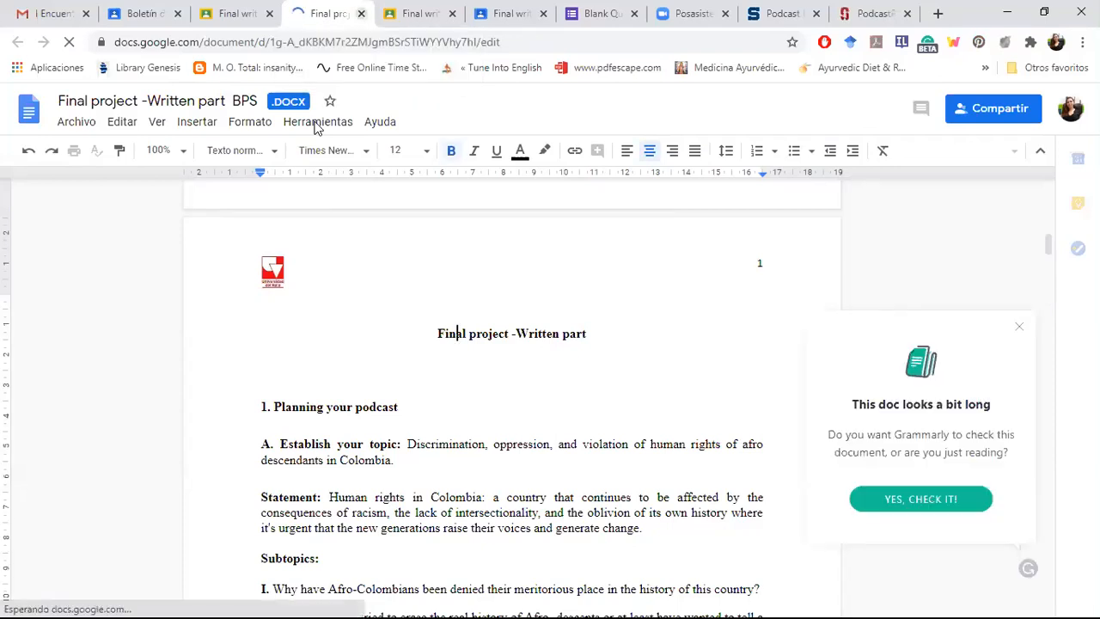
Step: Close the document and the student's submission, and return to the class grades
key(ctrl+w)
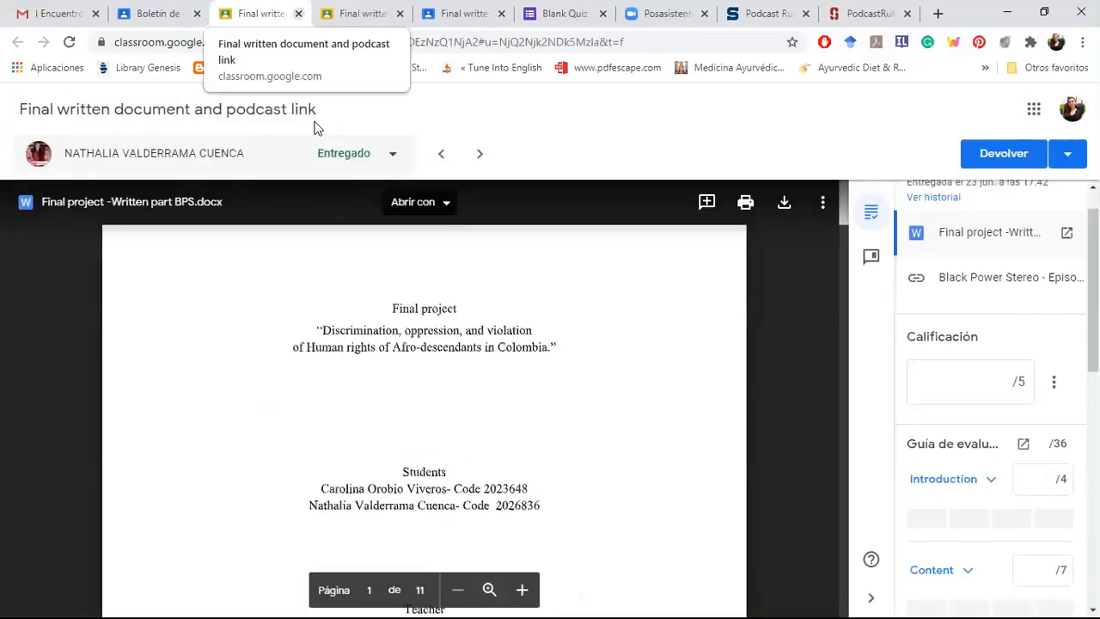
key(ctrl+w)
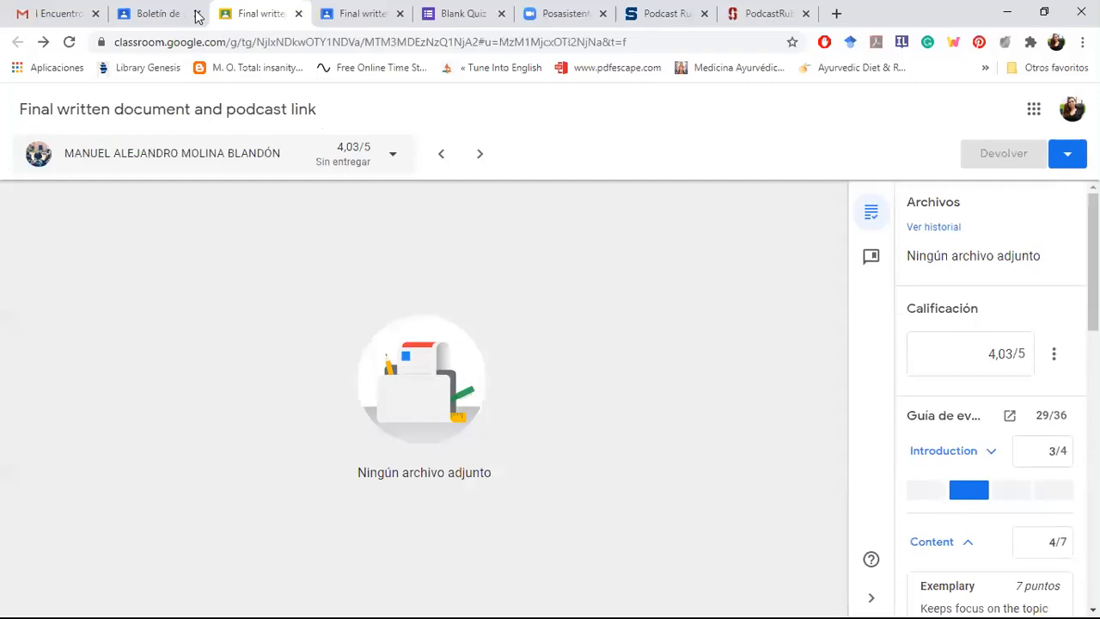
click(146, 15)
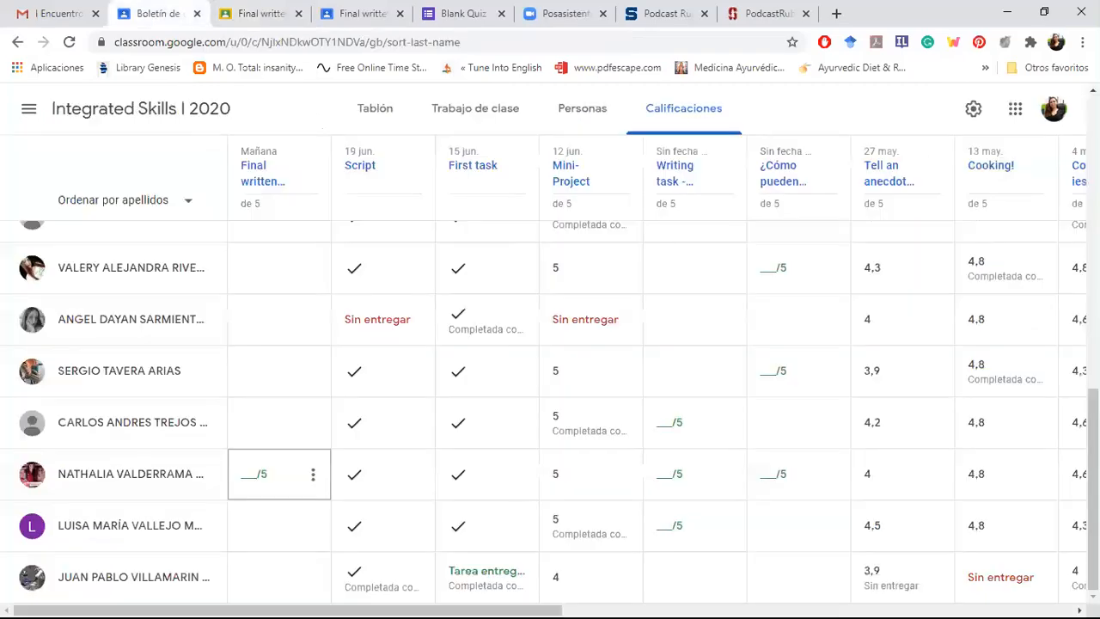
Step: Open the main stream page of the Integrated Skills I 2020 class
scroll(551, 370, up, 3)
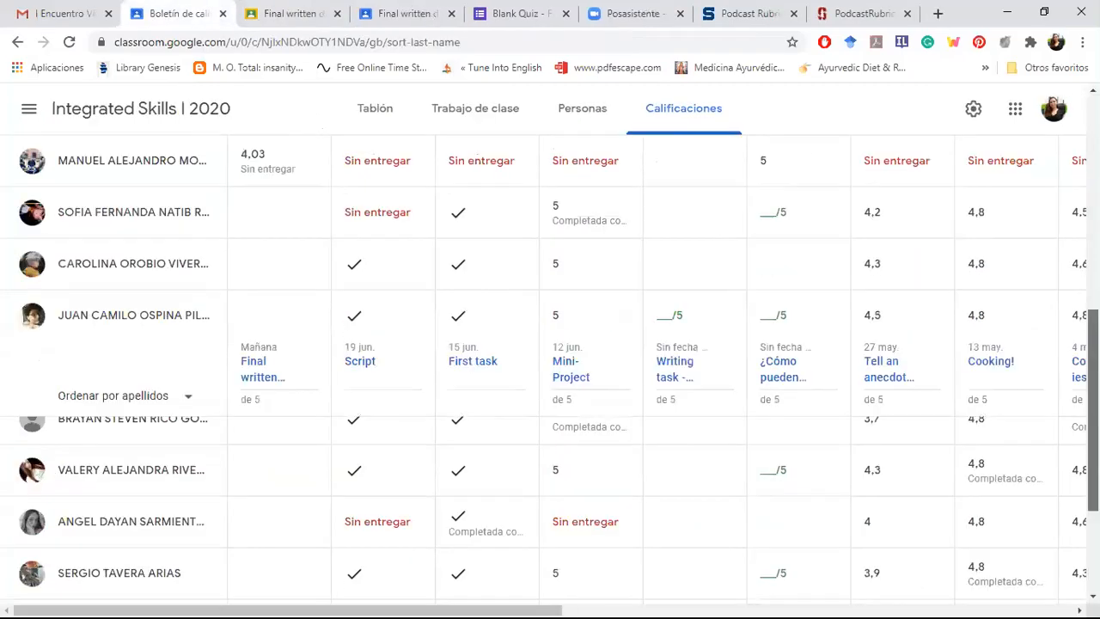
scroll(284, 107, up, 5)
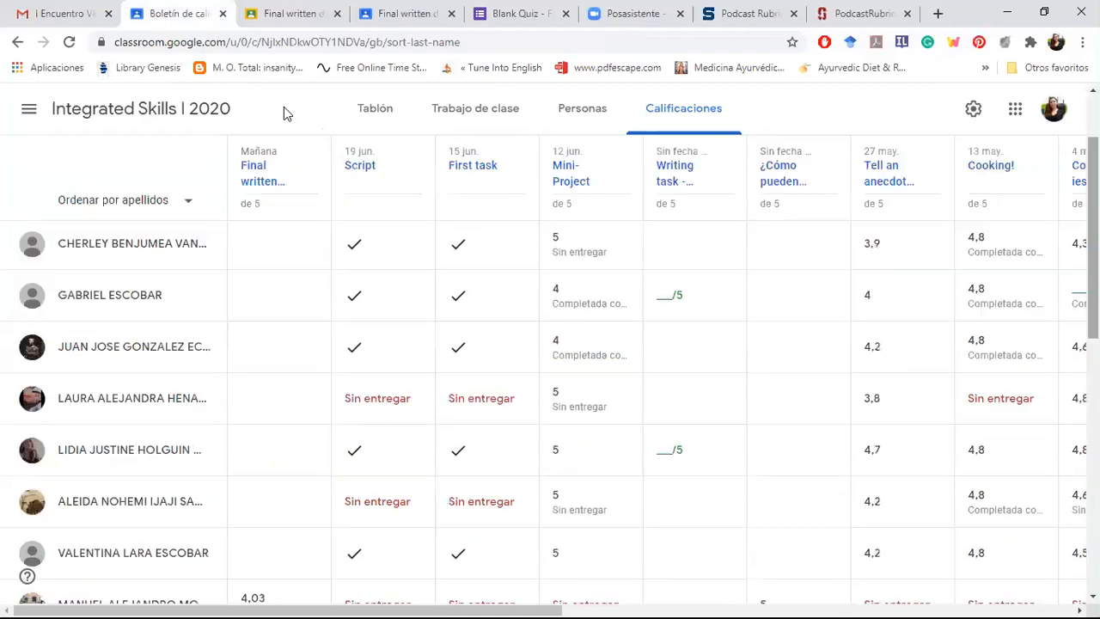
click(97, 125)
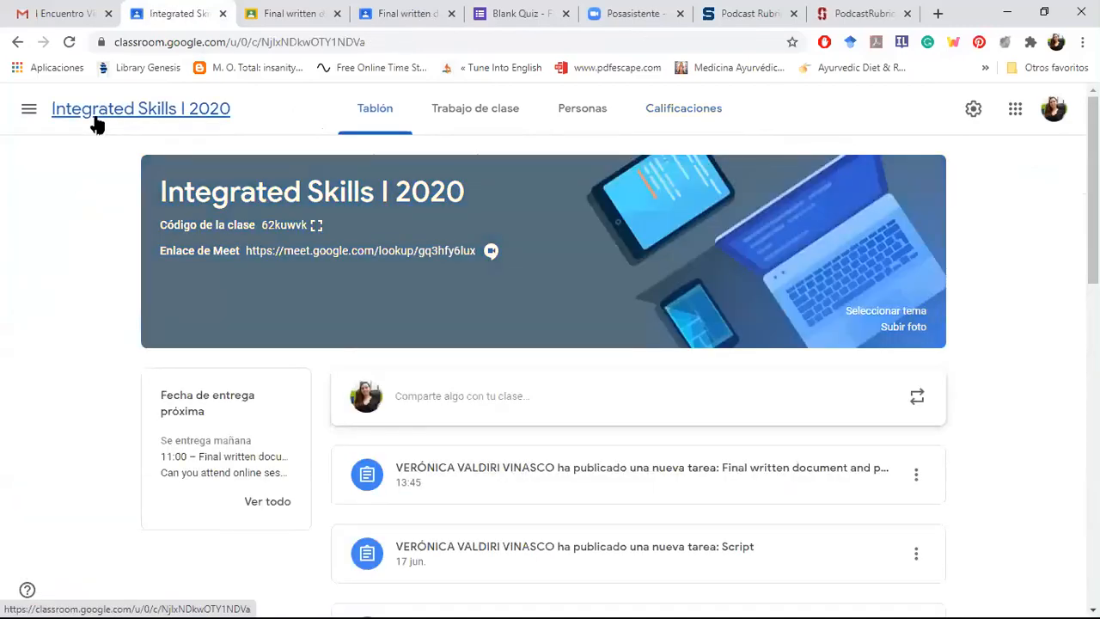
Step: Open the classwork page and view the types of content that can be created for the class
click(460, 112)
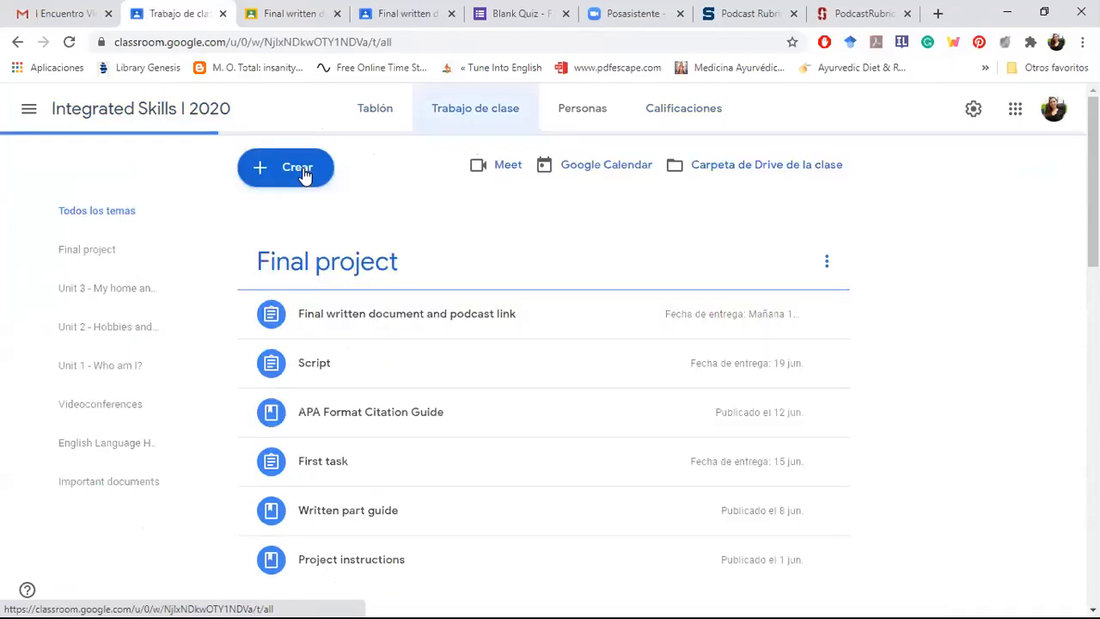
click(303, 170)
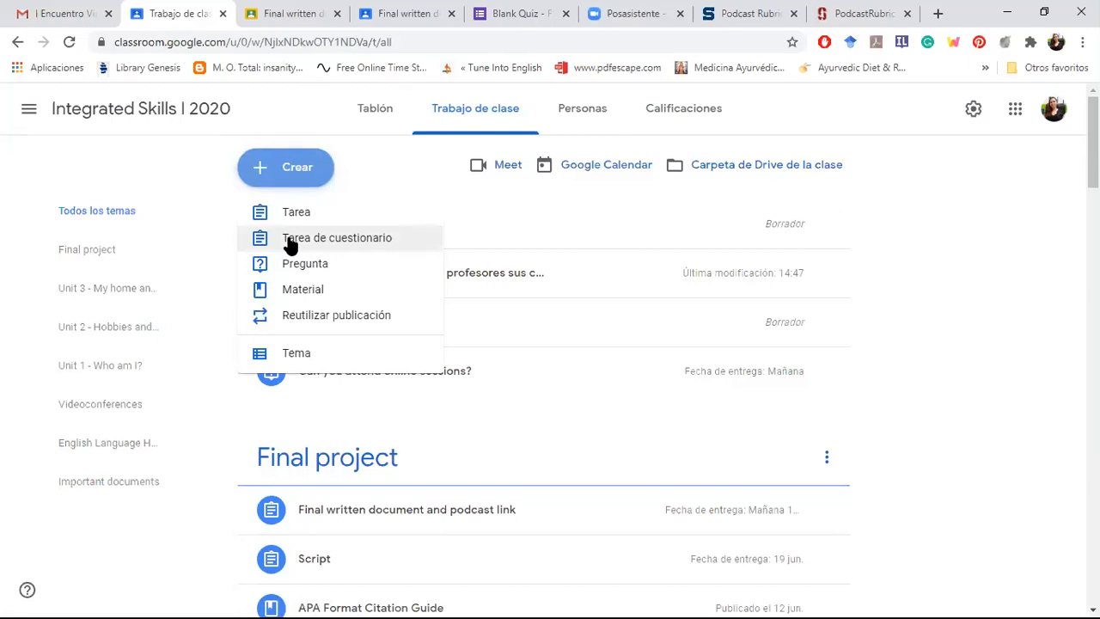
Step: Switch to the Blank Quiz form in Google Forms and look over its questions from the end back to the title
click(482, 30)
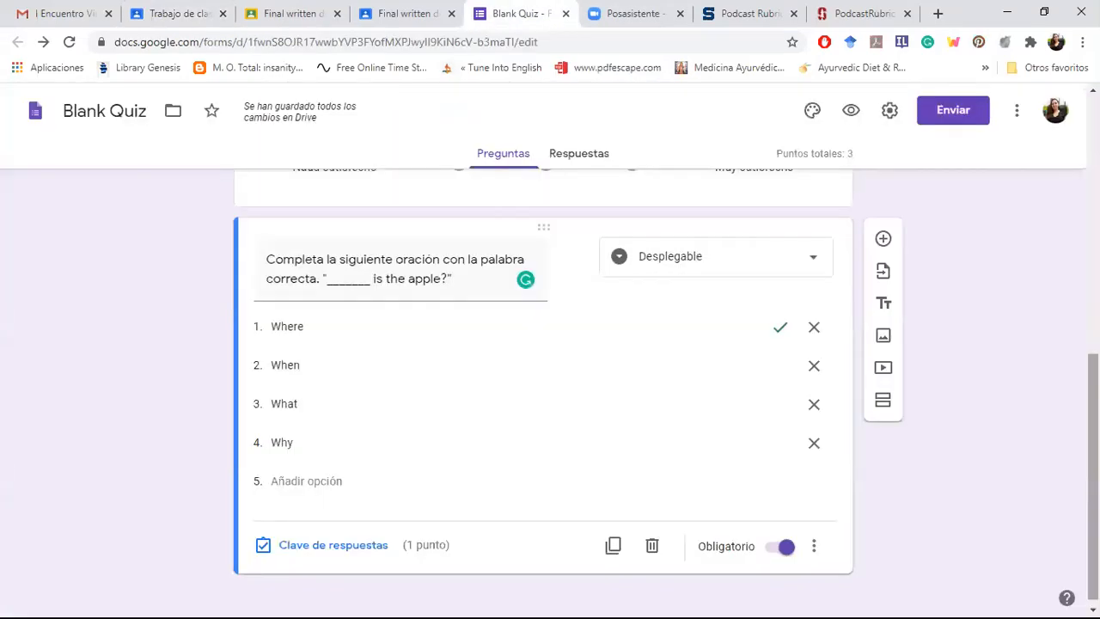
scroll(544, 394, up, 4)
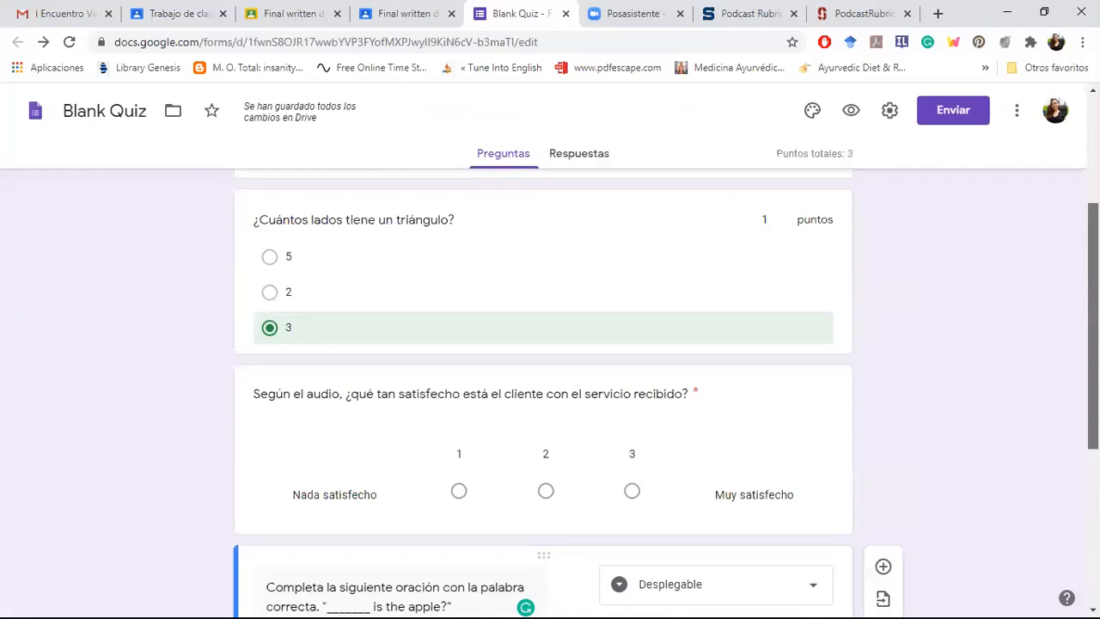
scroll(544, 393, up, 3)
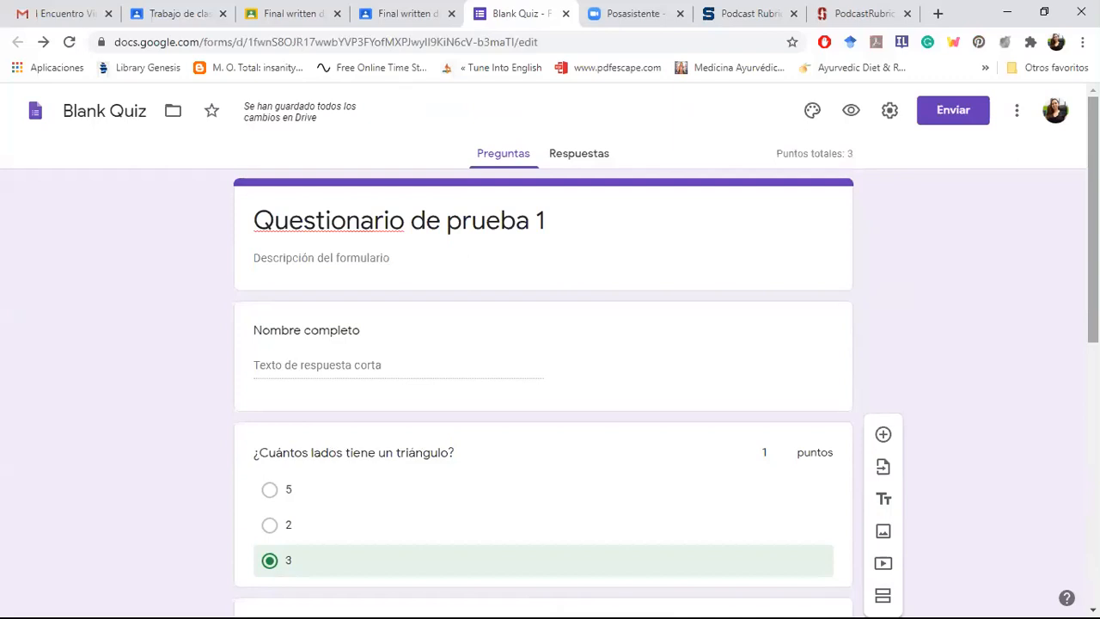
Step: Open the form's quiz settings and turn Convertir en un cuestionario off and on again
click(890, 112)
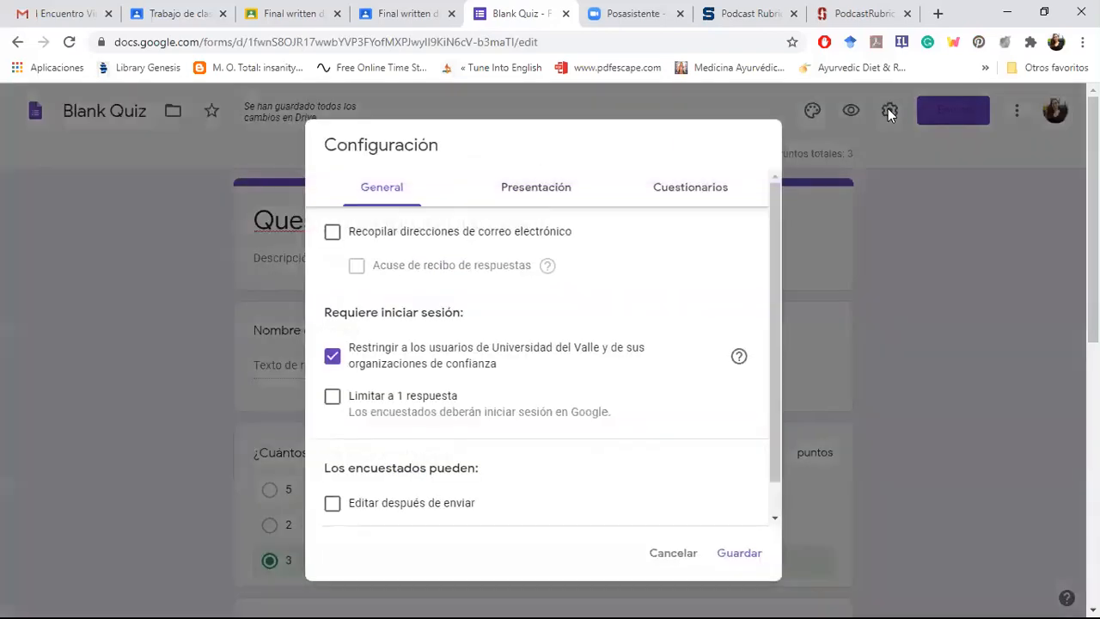
click(681, 198)
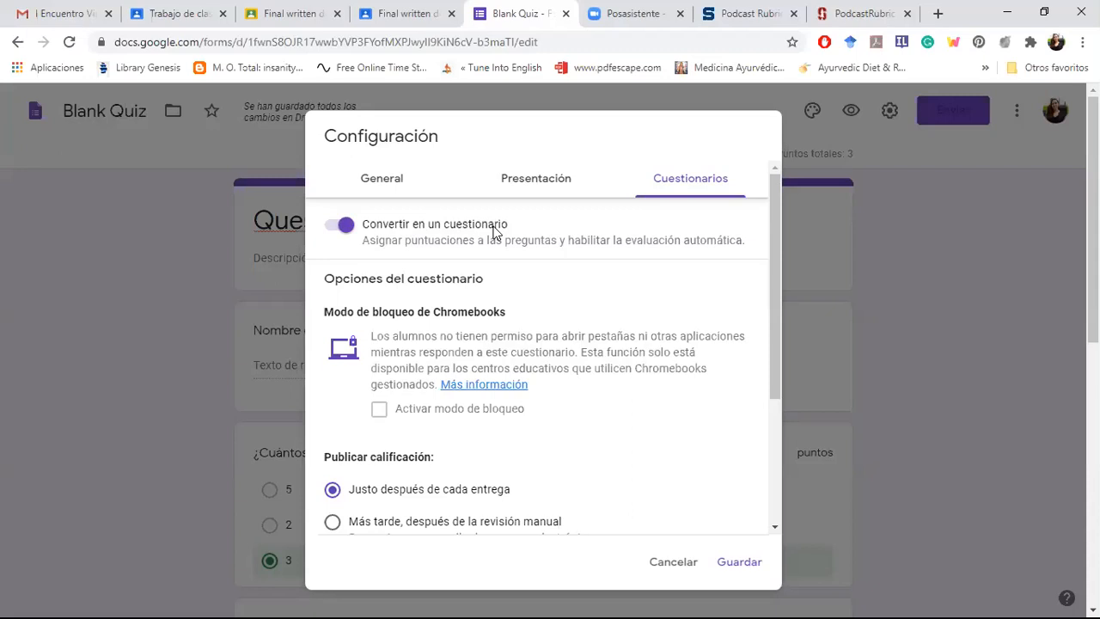
click(335, 232)
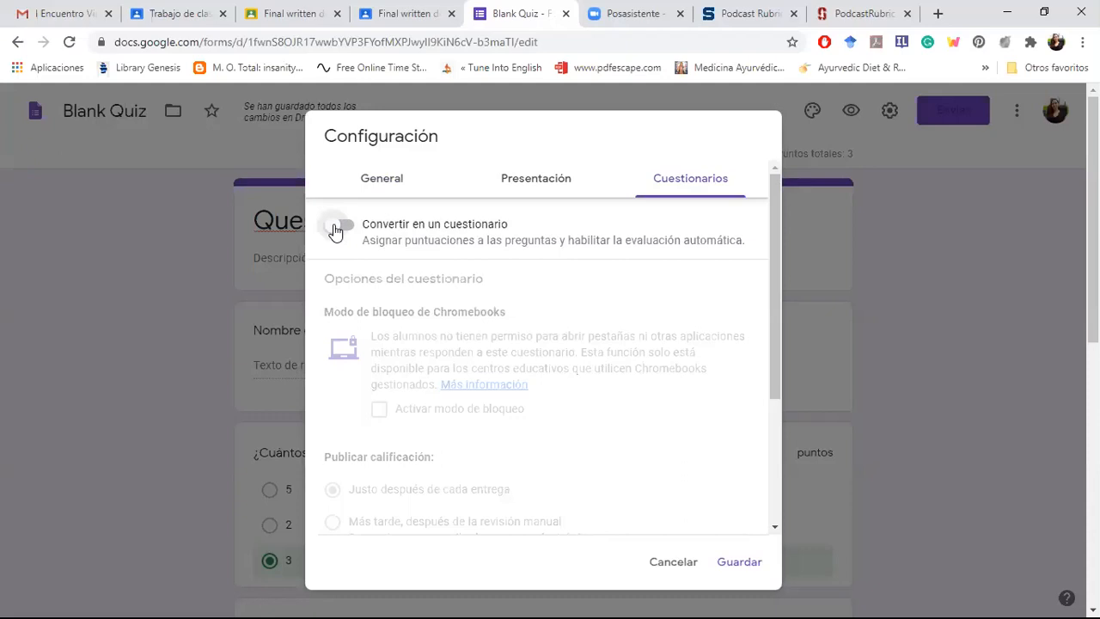
click(349, 231)
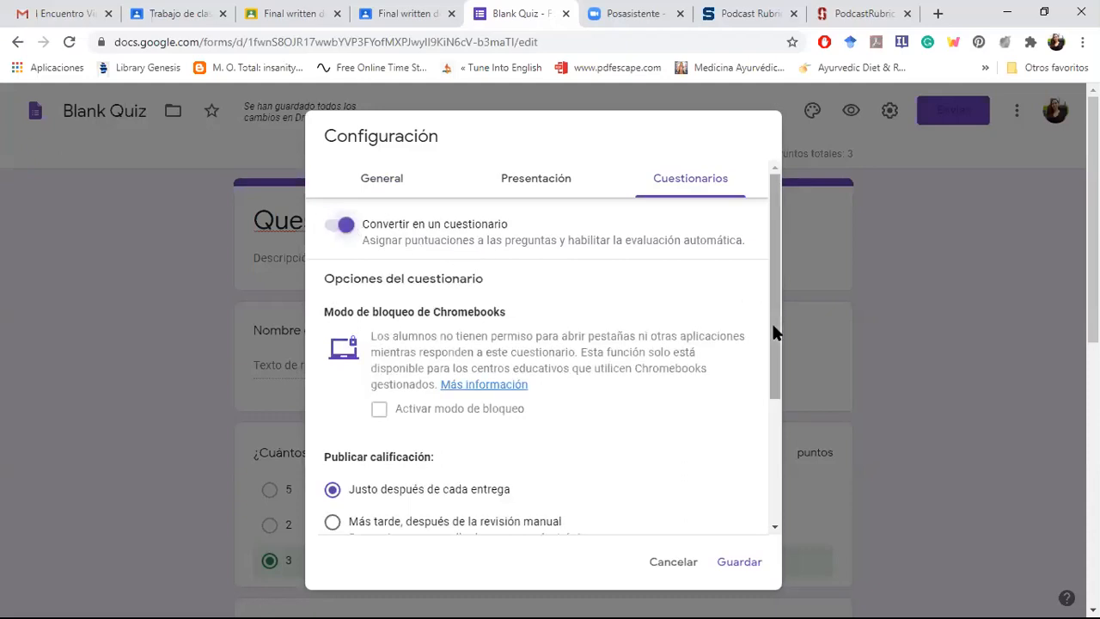
Step: Release grades later, after manual review, and hide incorrectly answered questions, correct answers and scores from respondents
drag(772, 321, 785, 444)
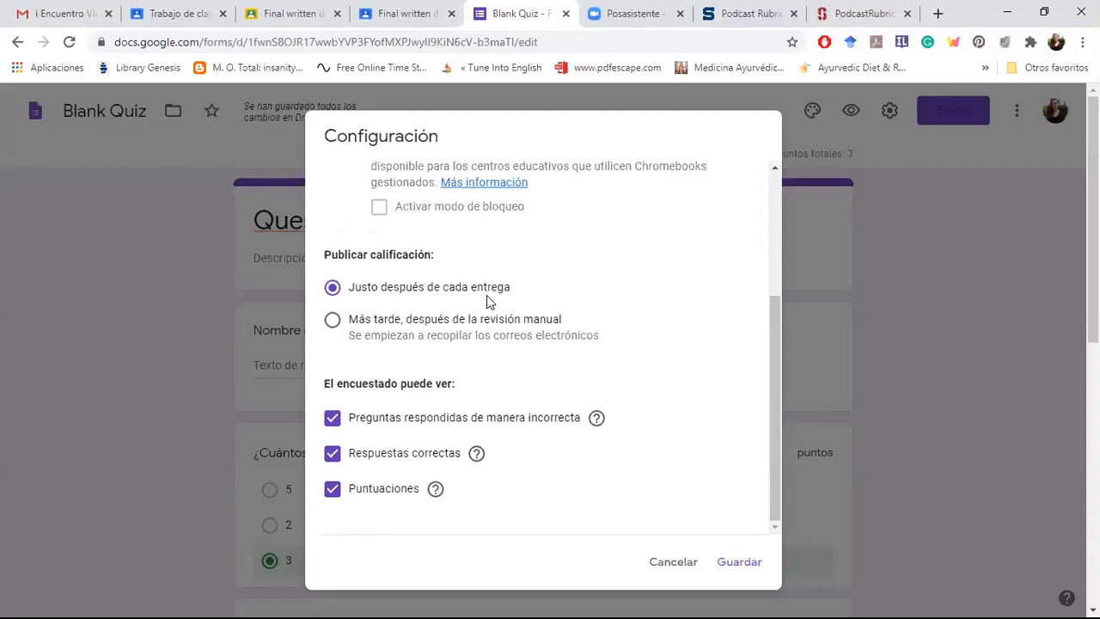
click(334, 321)
click(332, 418)
click(332, 453)
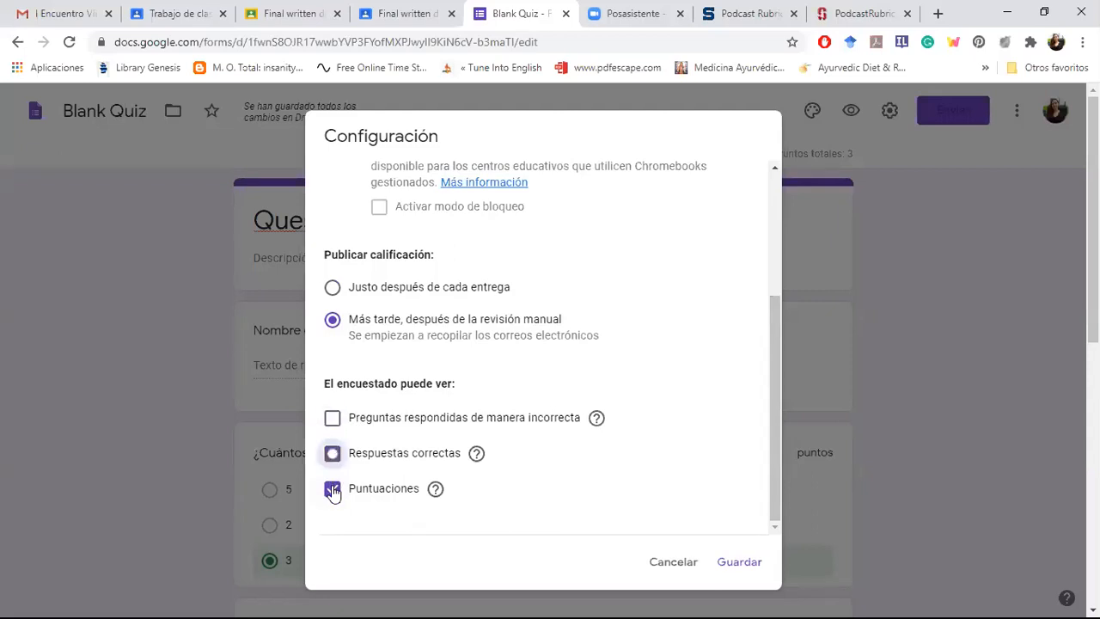
click(332, 488)
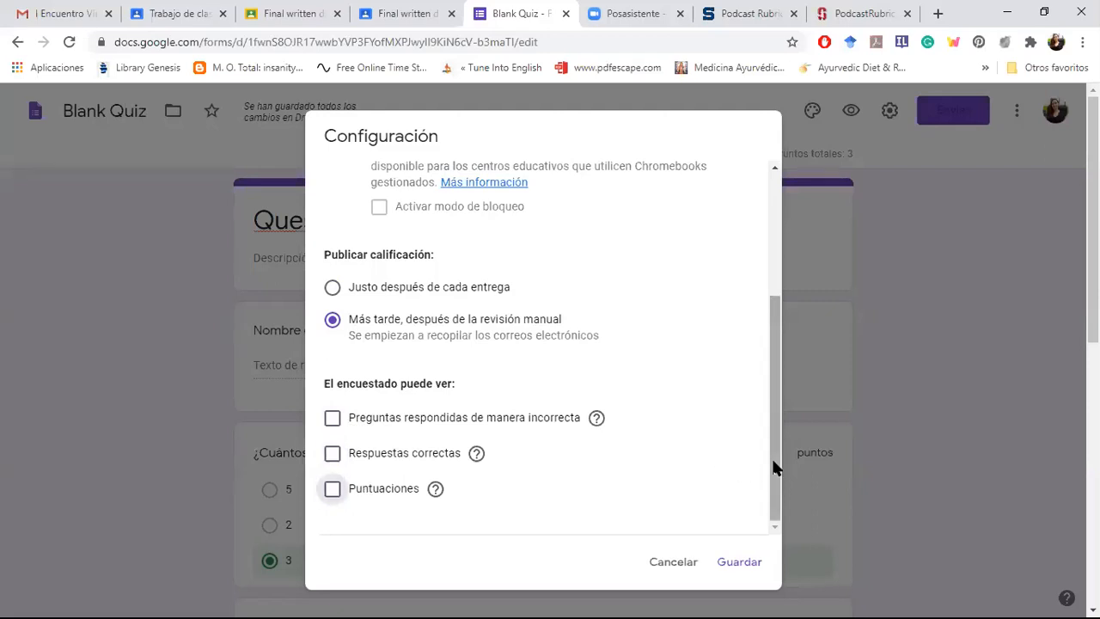
Step: Check the general settings for email collection and required sign-in, and return to the quiz settings
drag(771, 455, 773, 343)
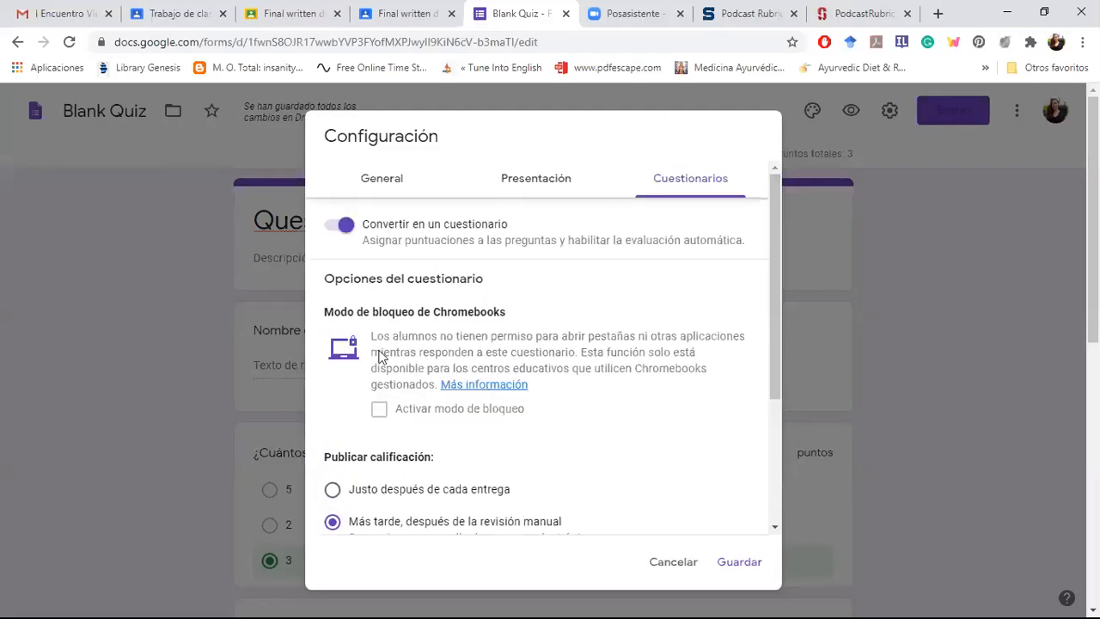
click(379, 193)
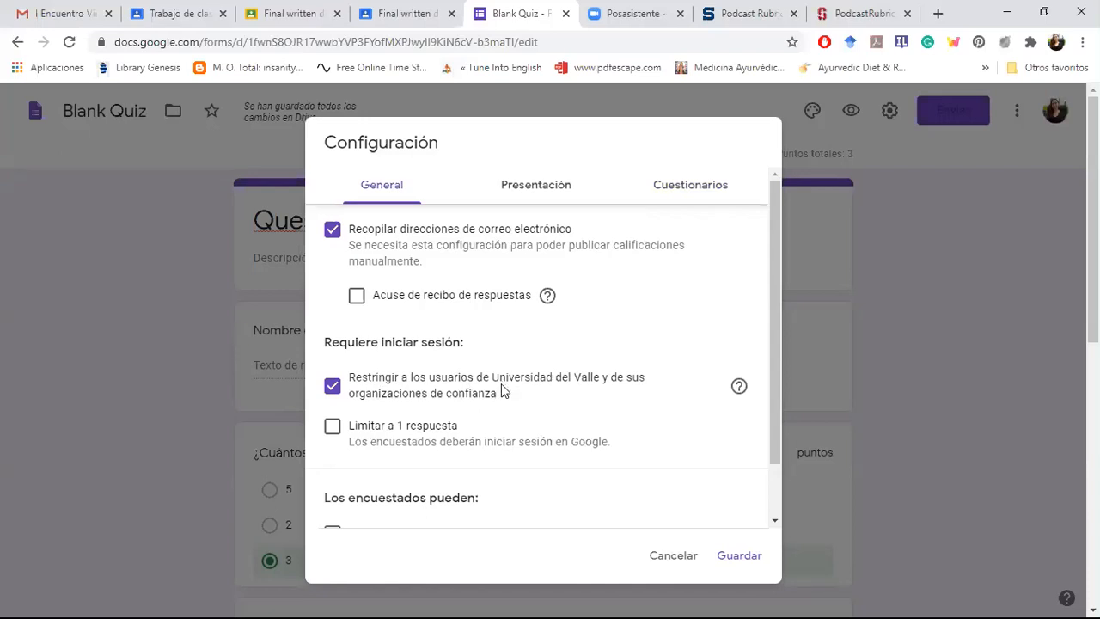
click(679, 195)
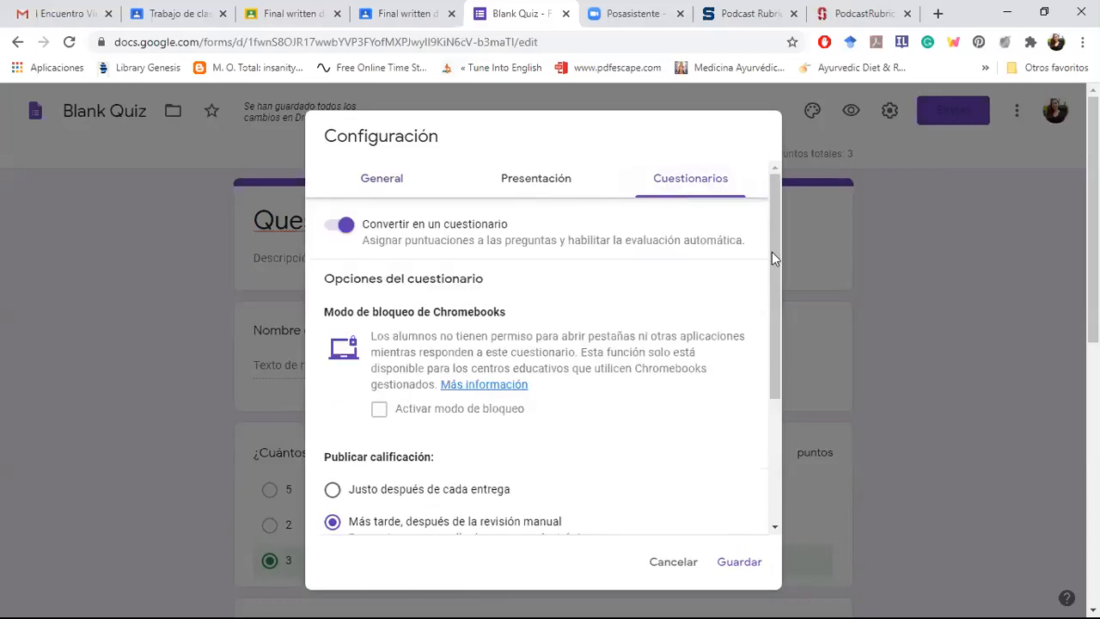
Step: Examine the quiz options for what respondents can see, switching Puntuaciones on and off again
drag(772, 252, 768, 464)
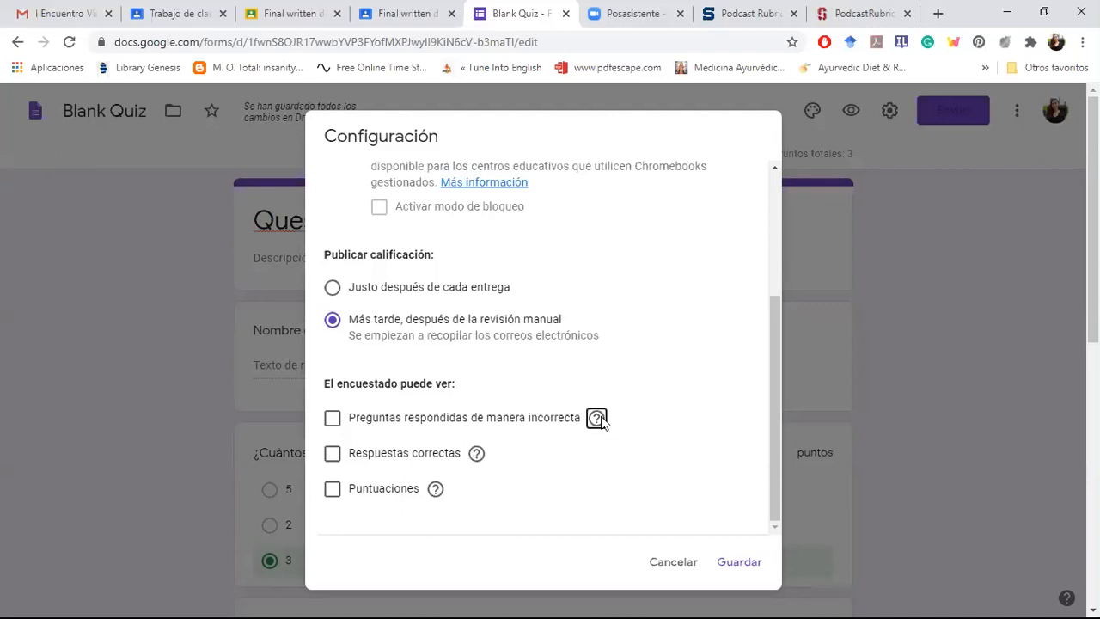
mouse_move(599, 420)
mouse_move(435, 492)
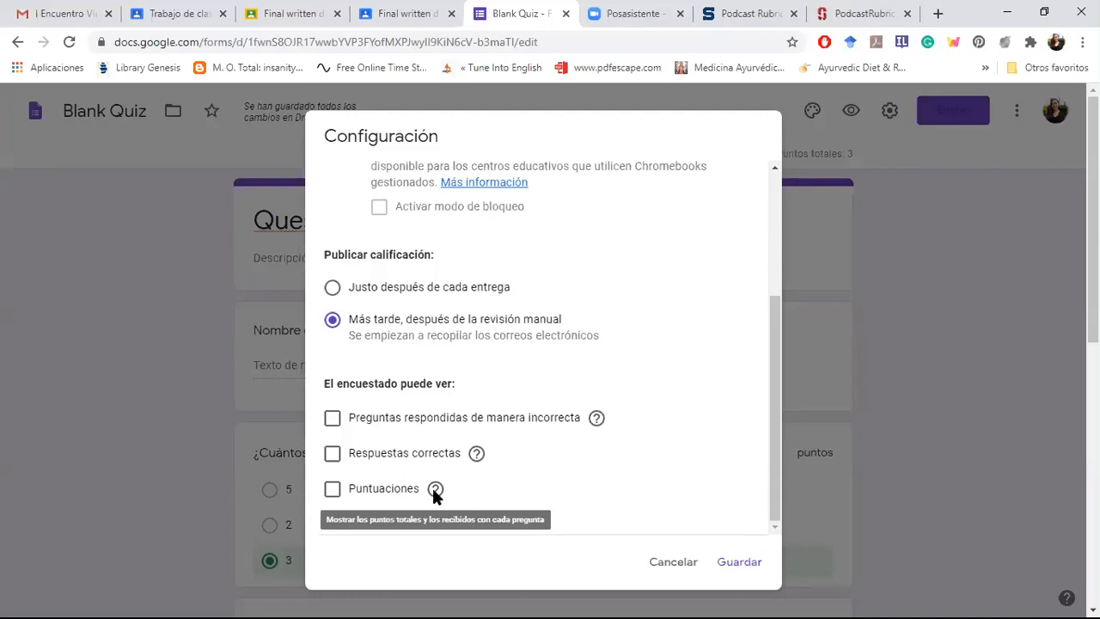
click(333, 495)
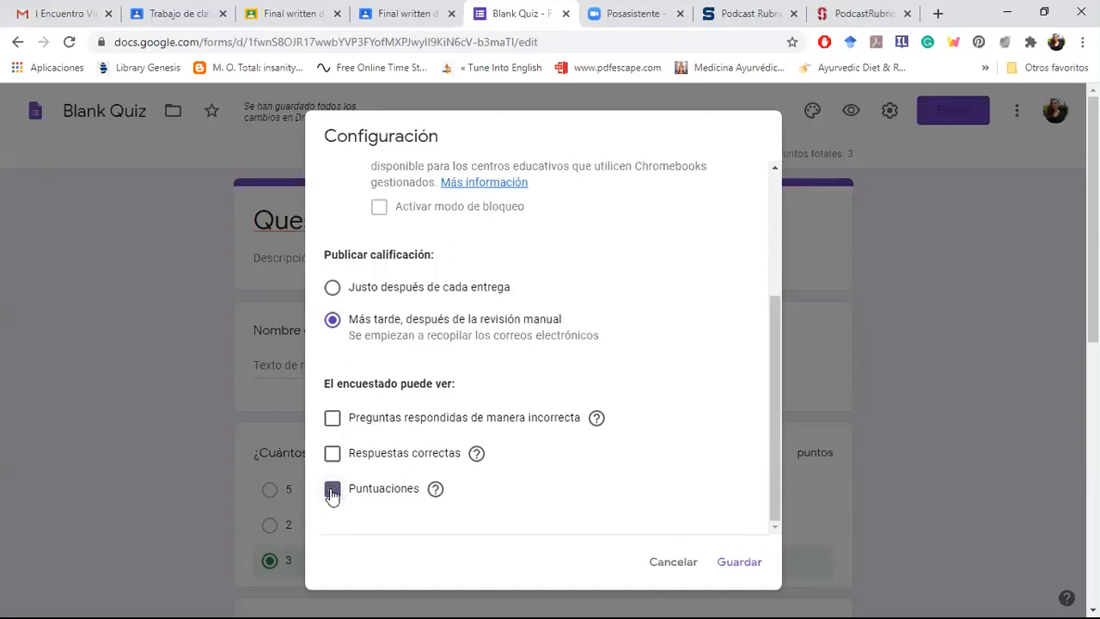
click(333, 494)
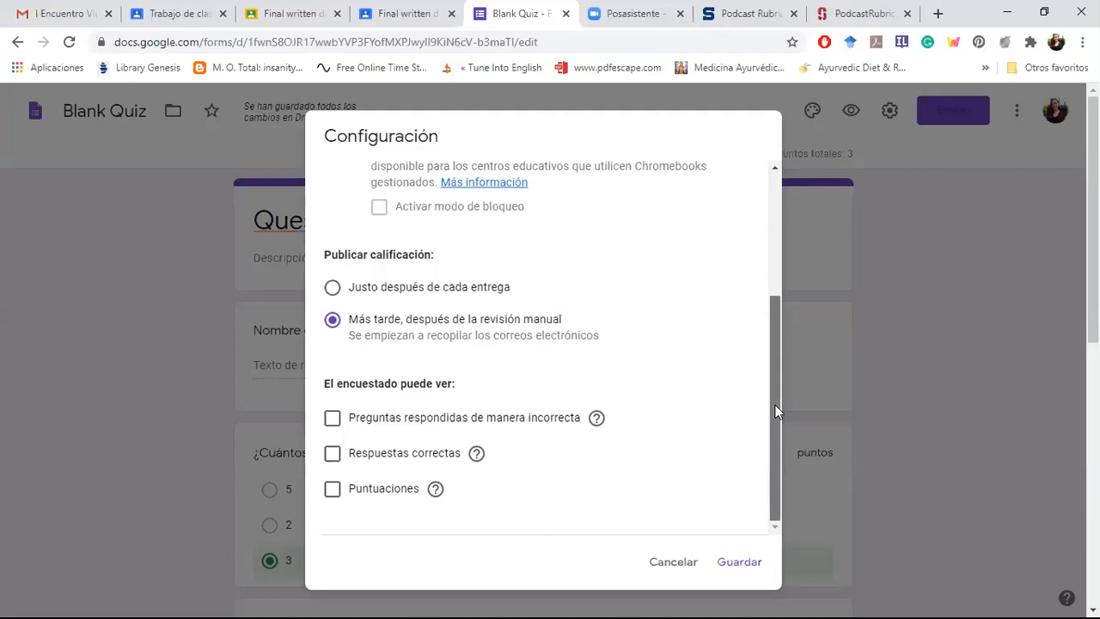
drag(775, 405, 768, 266)
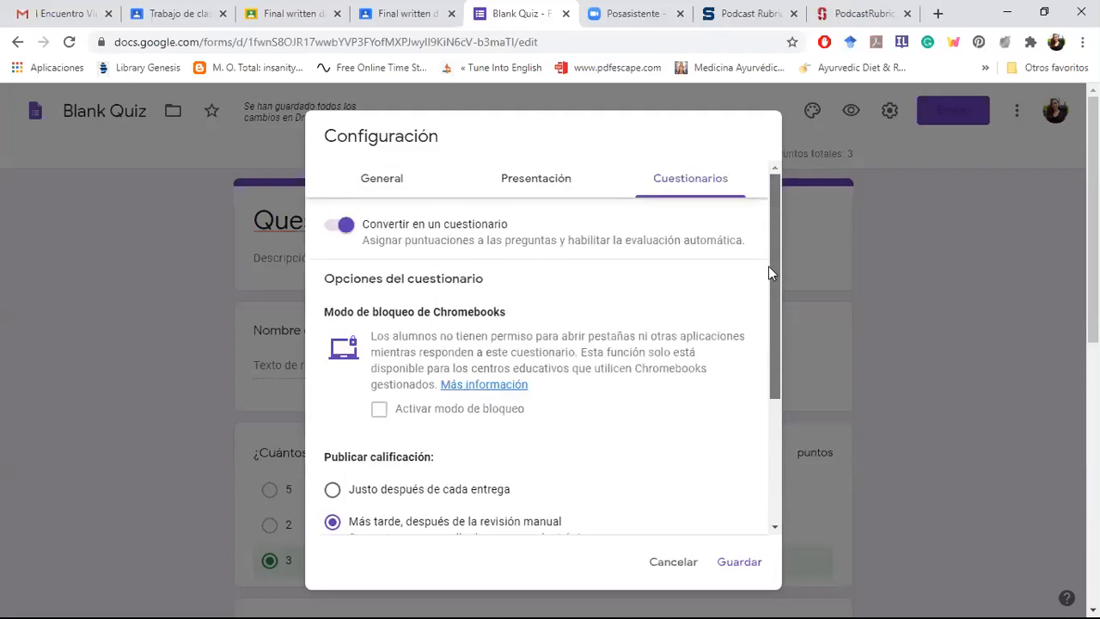
Step: In the form's general settings, limit each respondent to 1 response
click(379, 185)
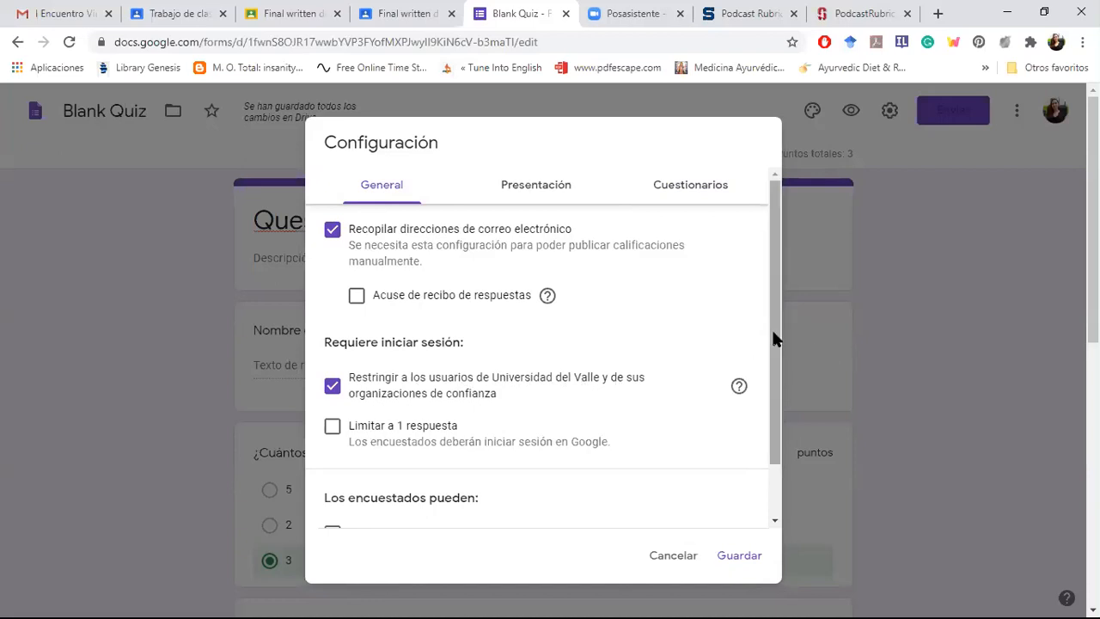
drag(772, 335, 773, 344)
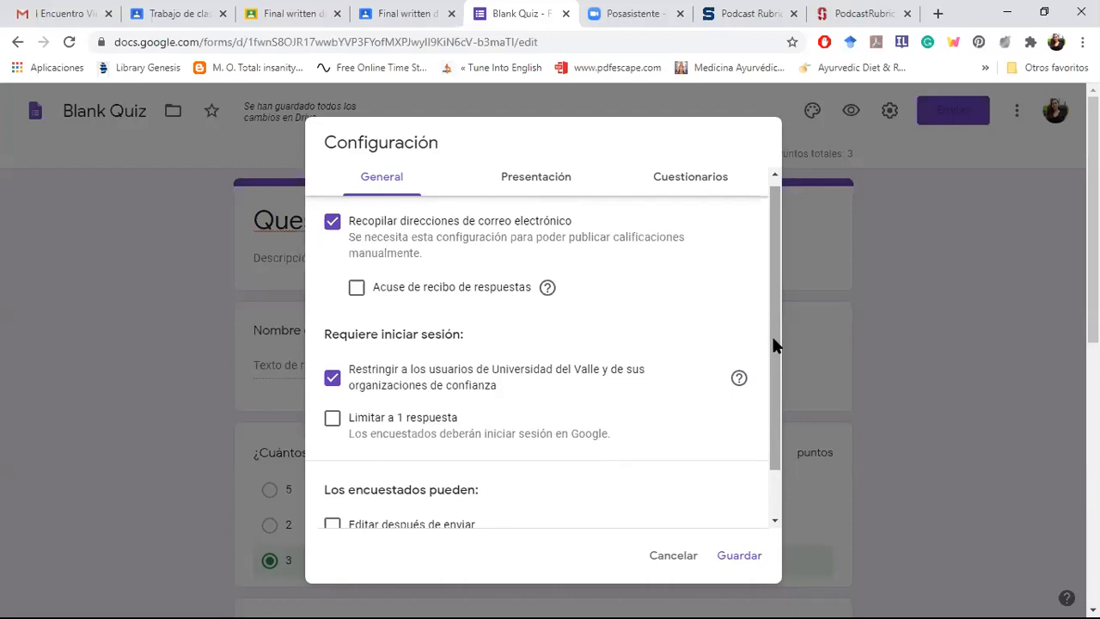
drag(772, 344, 773, 354)
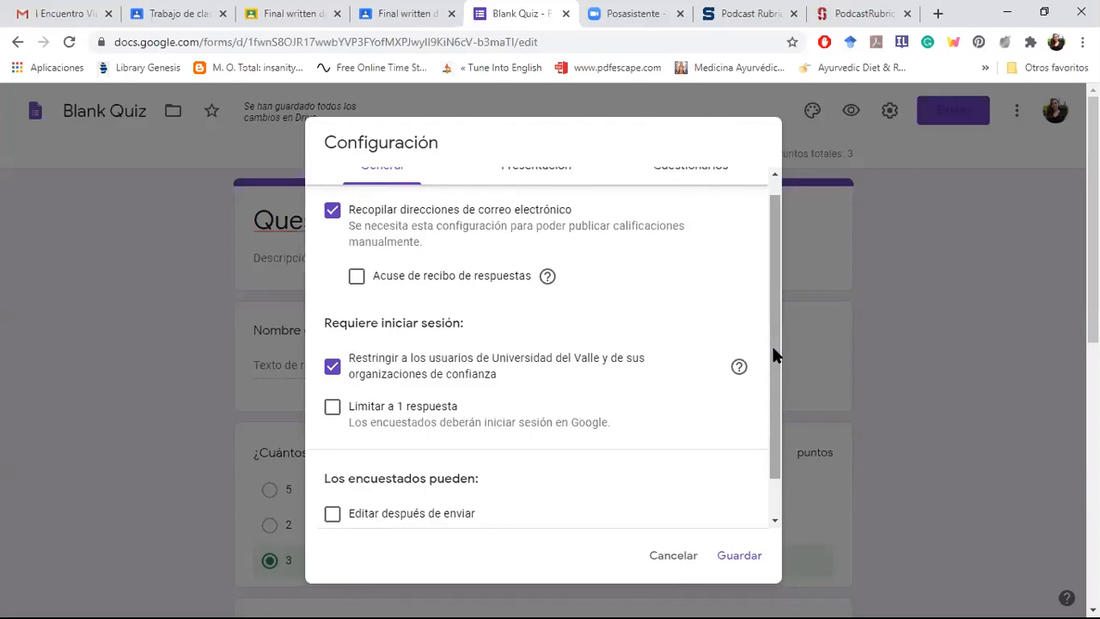
drag(773, 349, 773, 371)
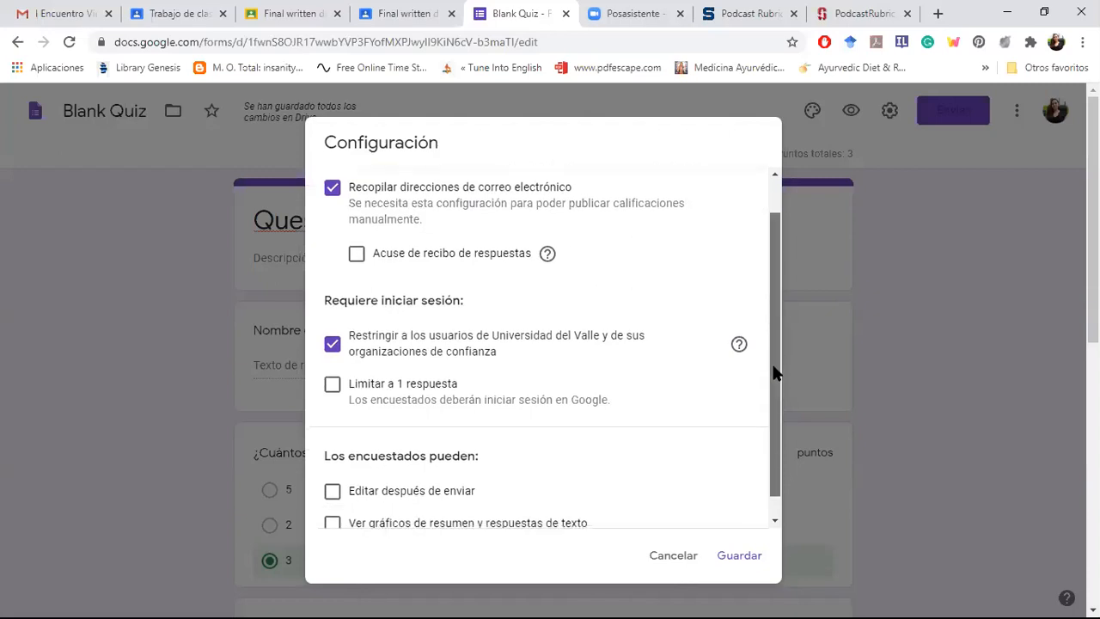
click(334, 393)
Step: Review what respondents can do in the general settings and save the form's configuration
drag(776, 400, 775, 487)
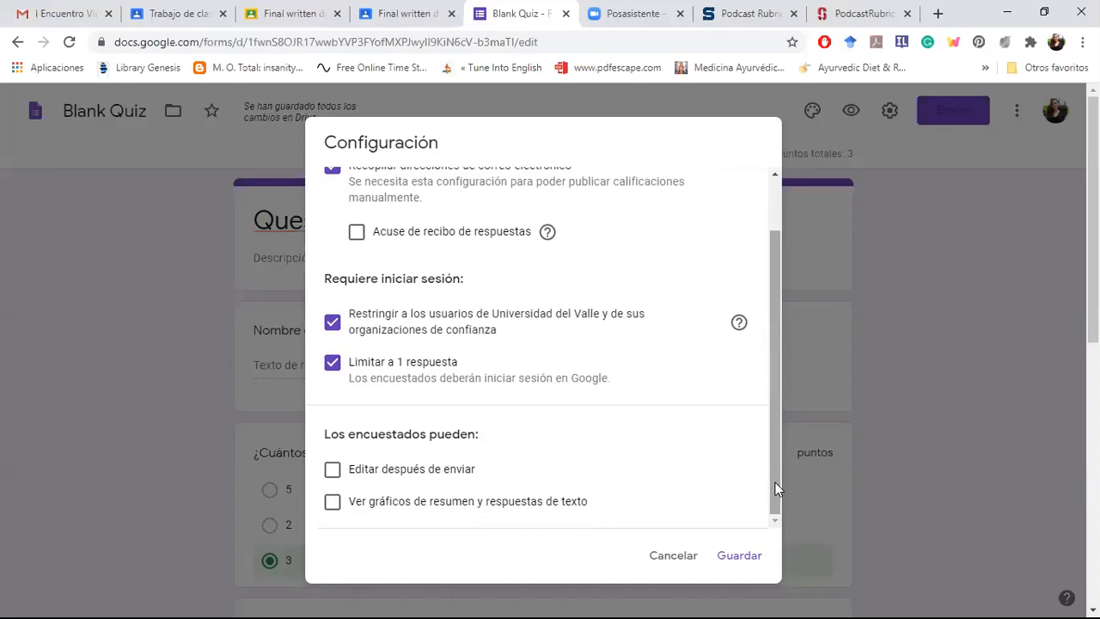
drag(776, 483, 782, 366)
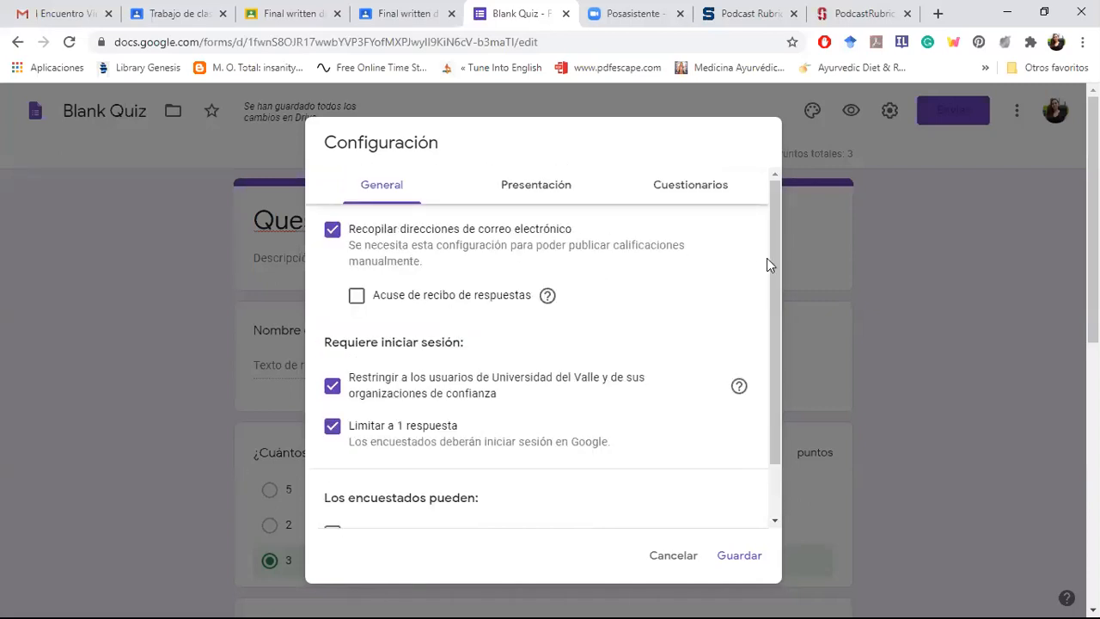
drag(770, 265, 777, 351)
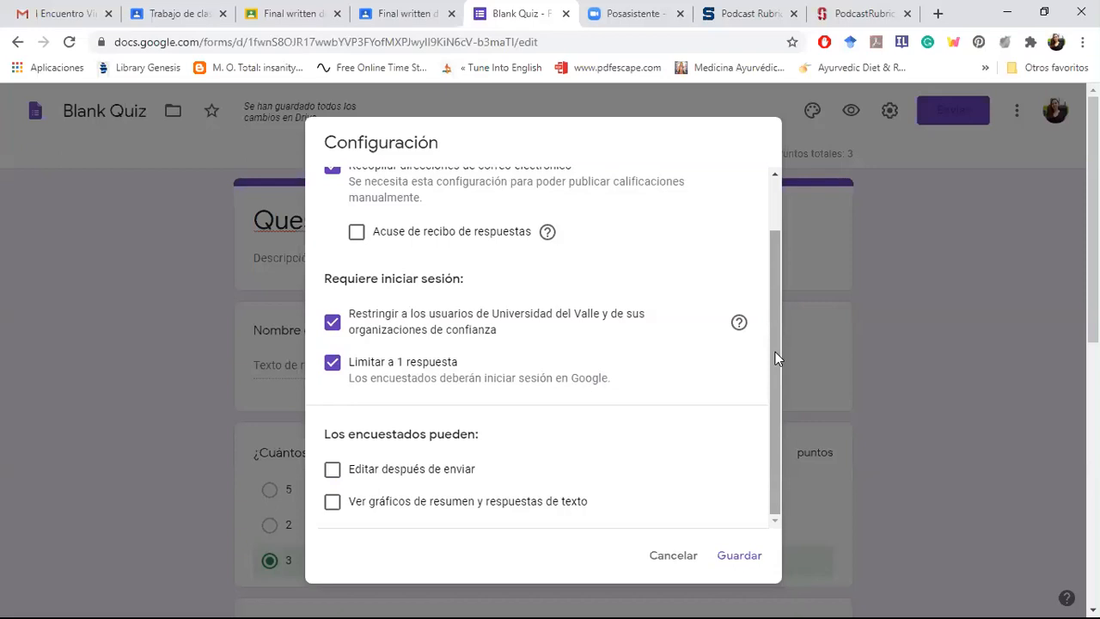
click(738, 557)
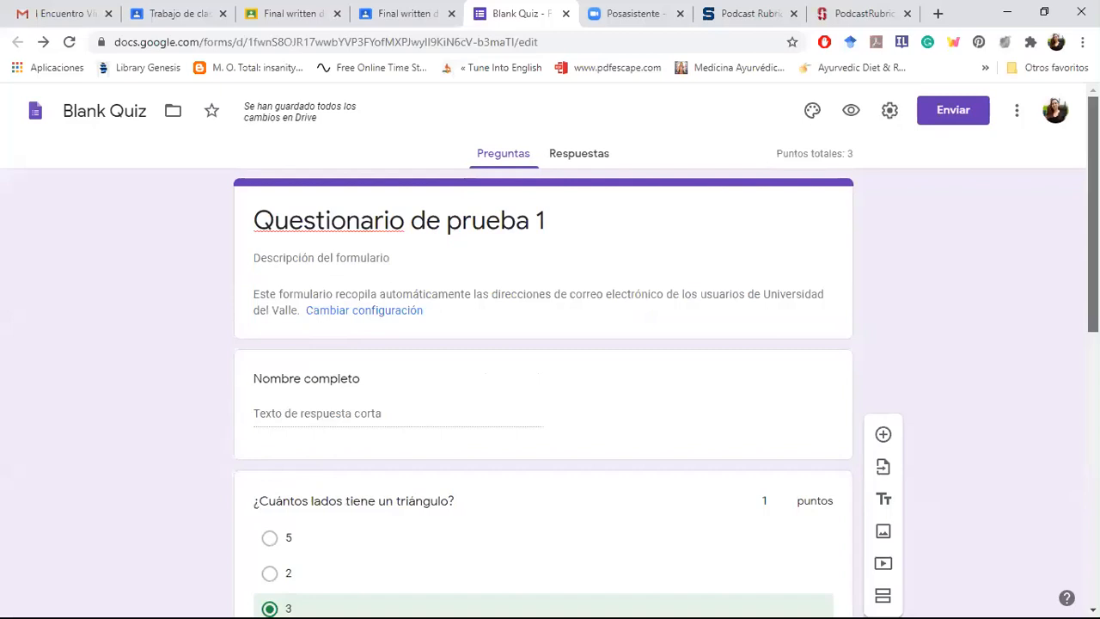
Step: Add two new questions to the quiz and open the question type choices for the last one
scroll(543, 387, down, 2)
click(883, 434)
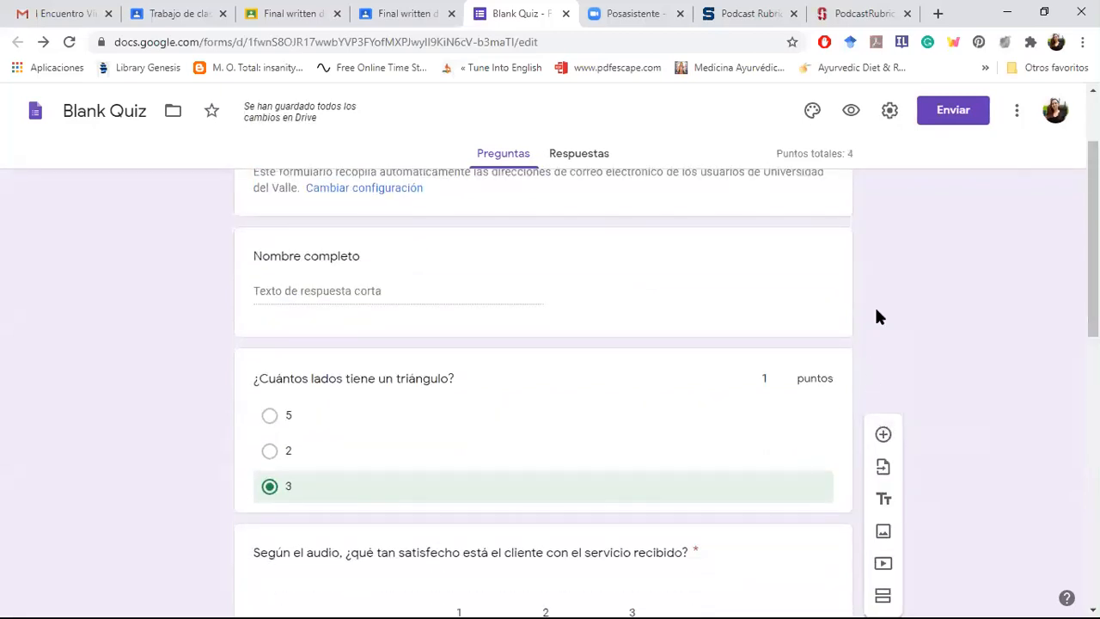
mouse_move(1093, 241)
mouse_down()
mouse_move(1093, 196)
mouse_move(1094, 261)
mouse_move(1093, 237)
mouse_up()
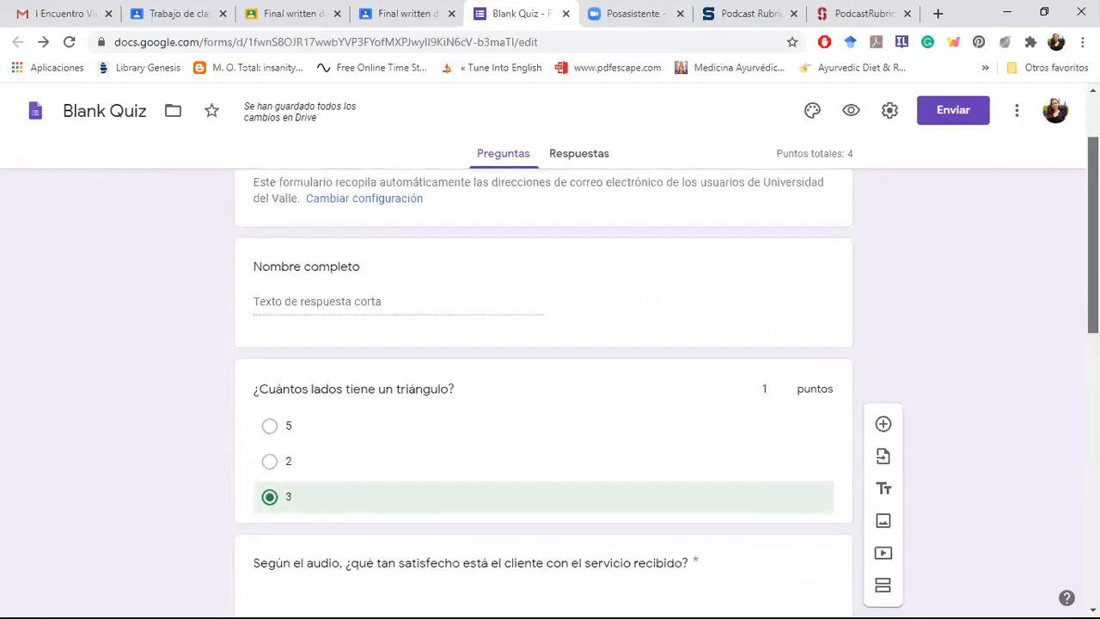
click(883, 437)
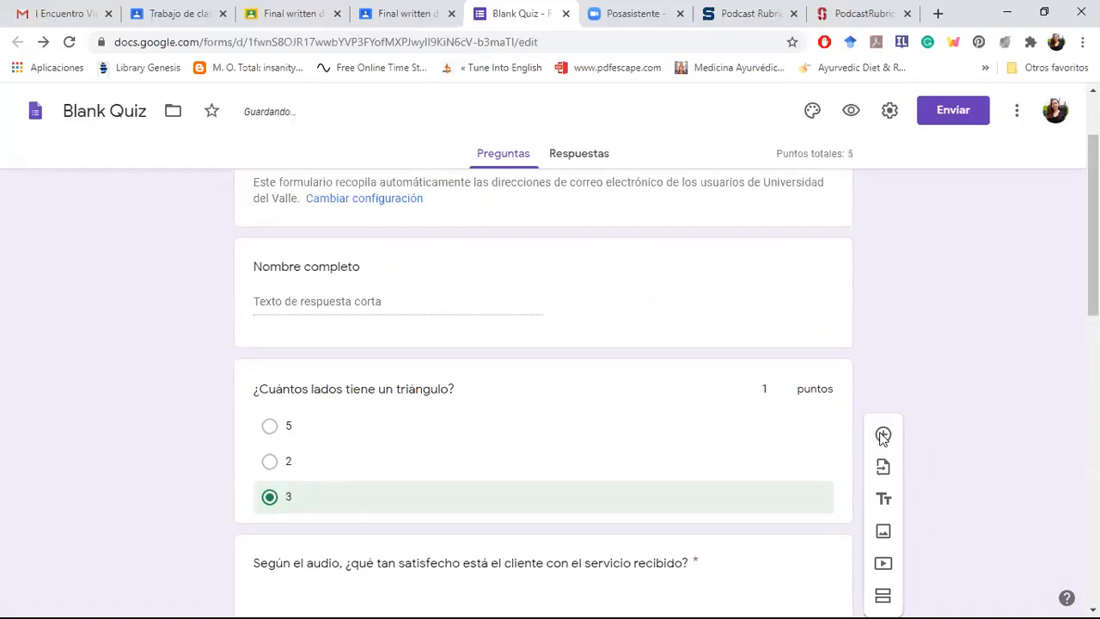
drag(1093, 257, 1093, 342)
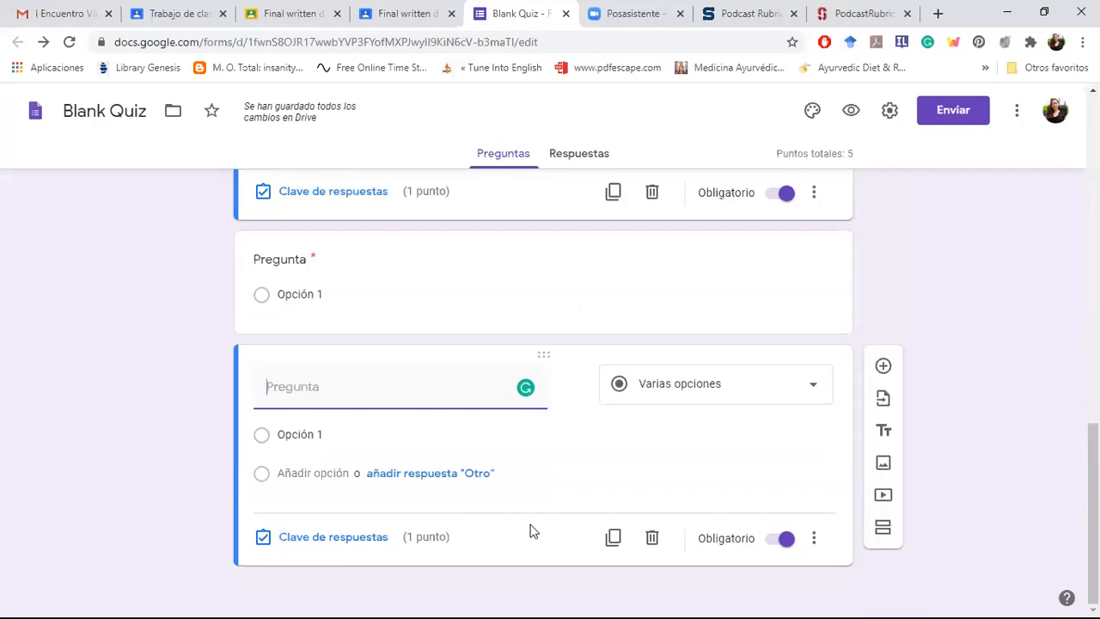
click(710, 400)
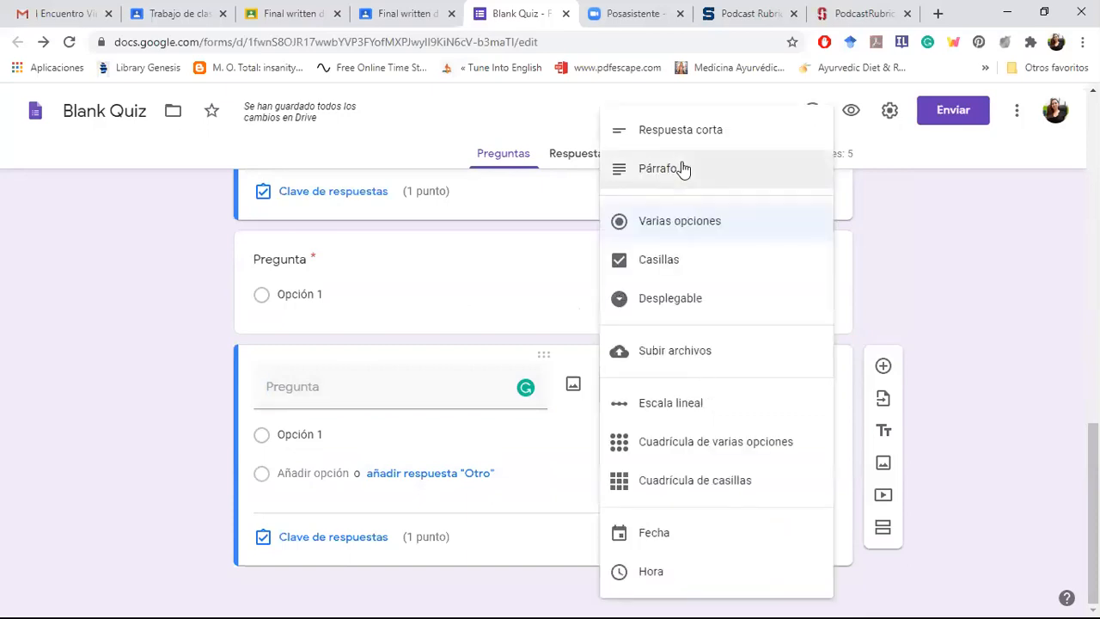
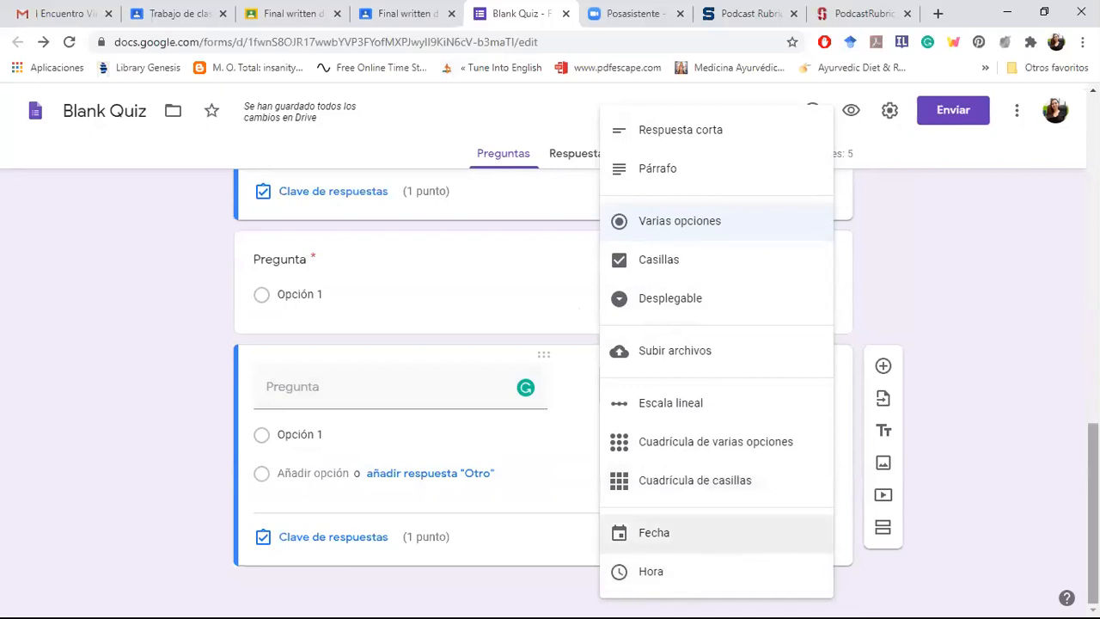
Step: Make the "Nombre completo" question at the start of the quiz required
drag(1094, 516, 1094, 182)
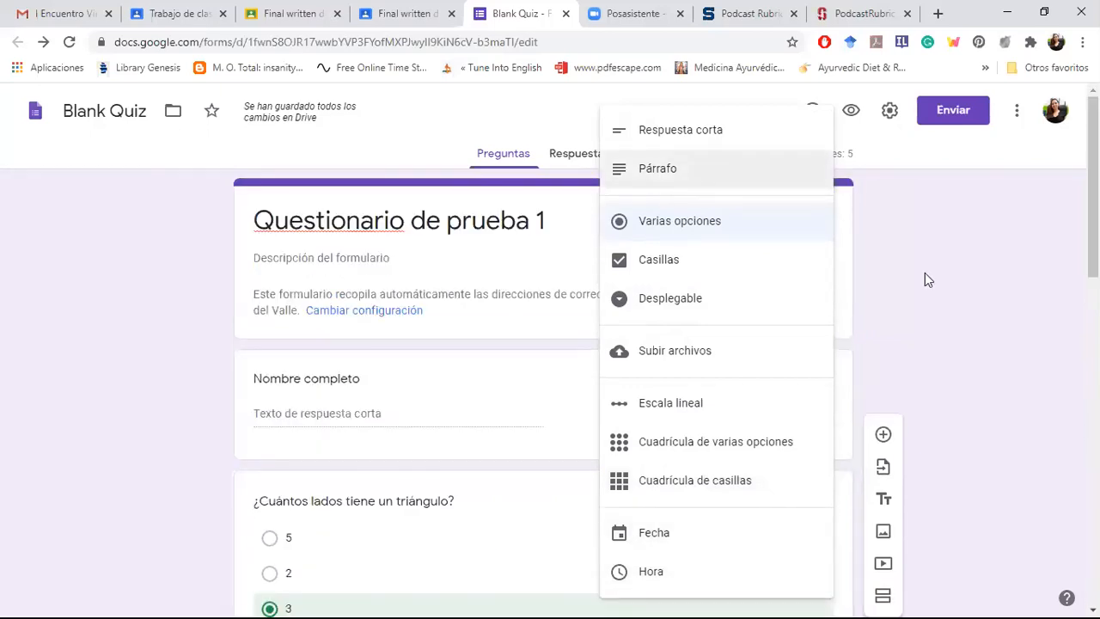
click(925, 272)
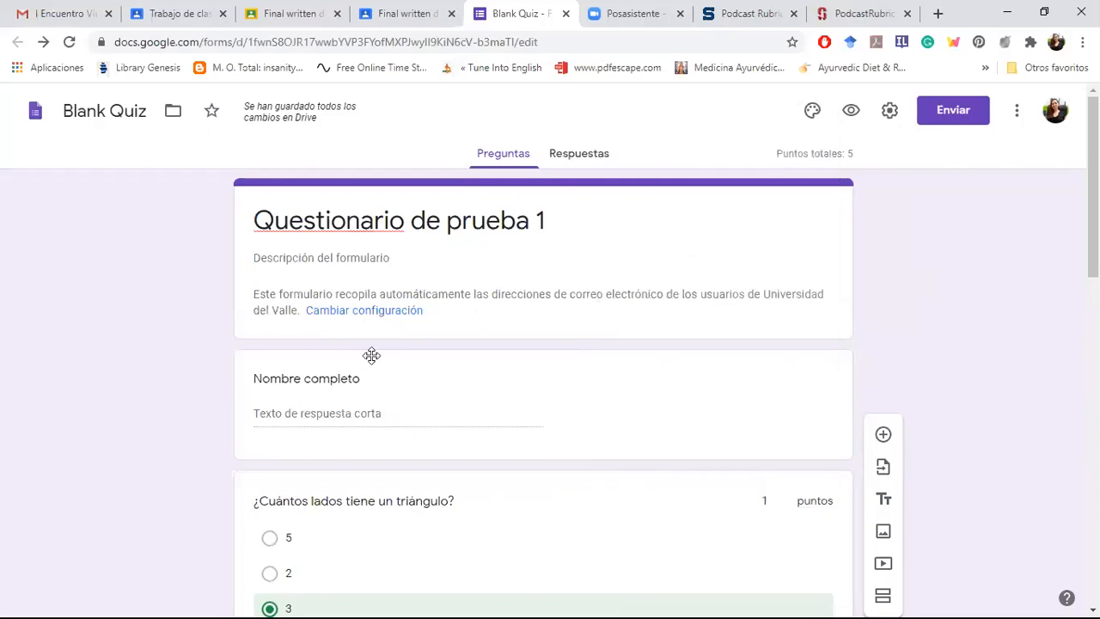
click(299, 402)
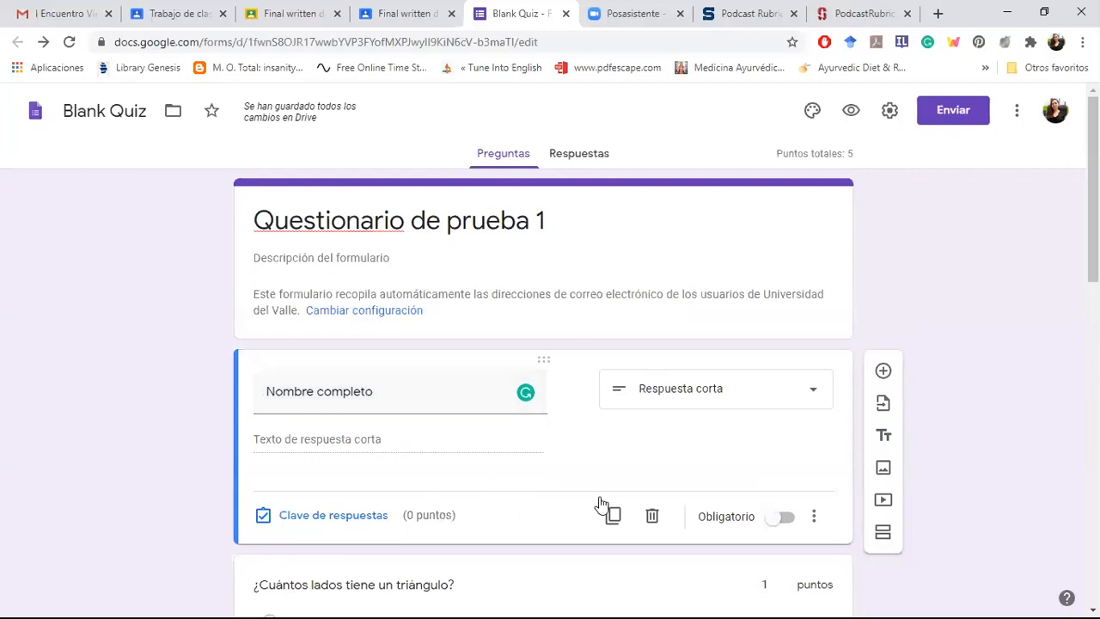
click(787, 519)
Step: Examine the answer key, points and feedback comments of the triangle question
drag(1094, 189, 1093, 270)
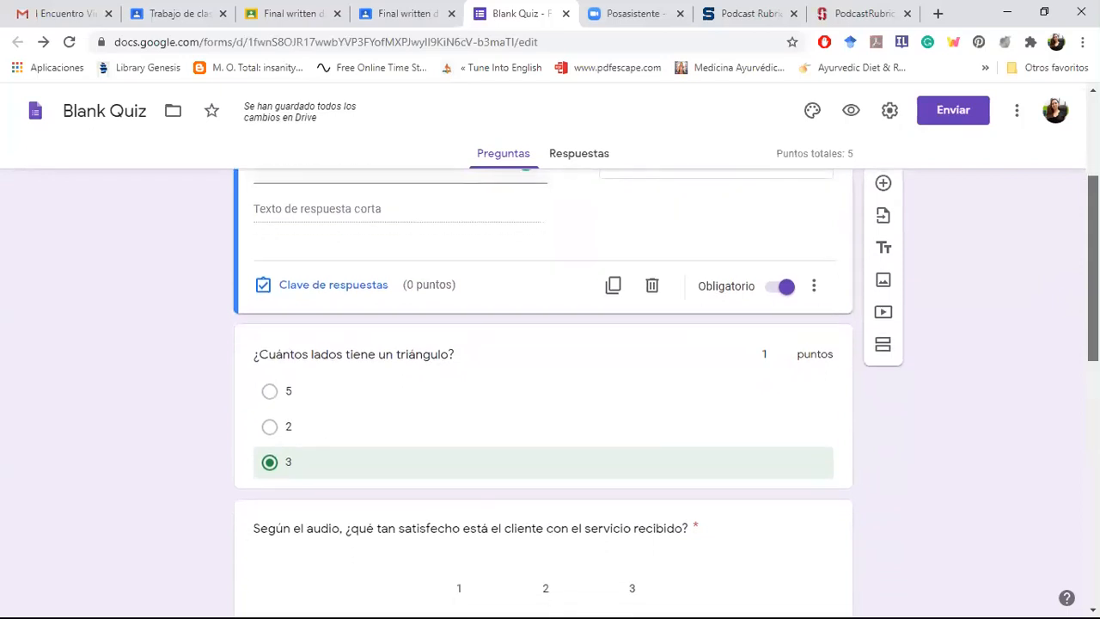
click(542, 367)
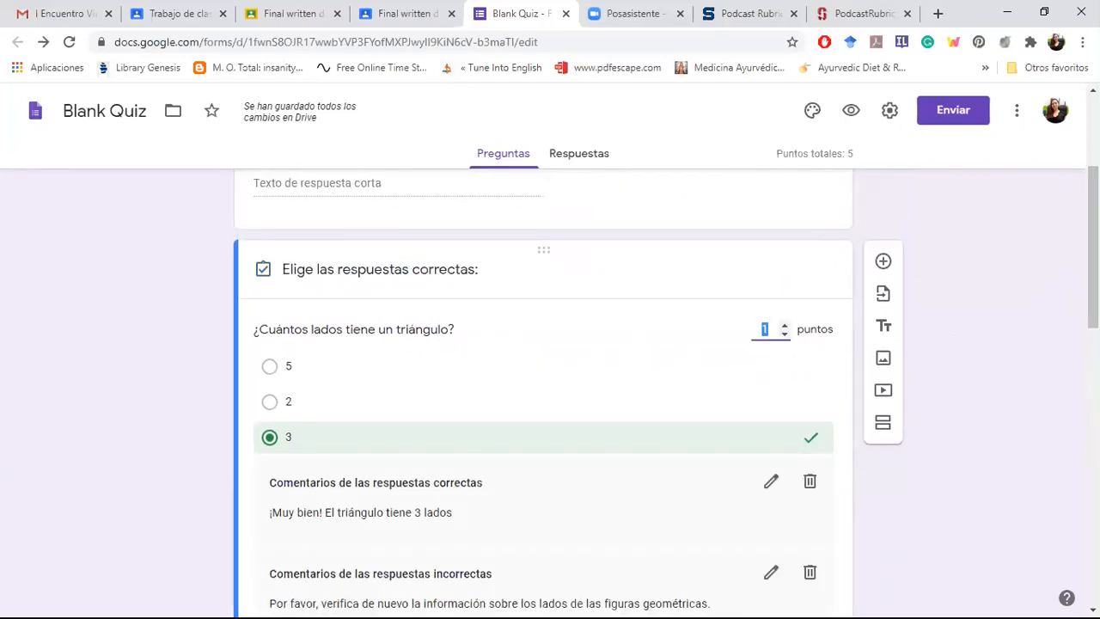
mouse_move(1093, 249)
mouse_down()
mouse_move(1093, 316)
mouse_move(1093, 242)
mouse_up()
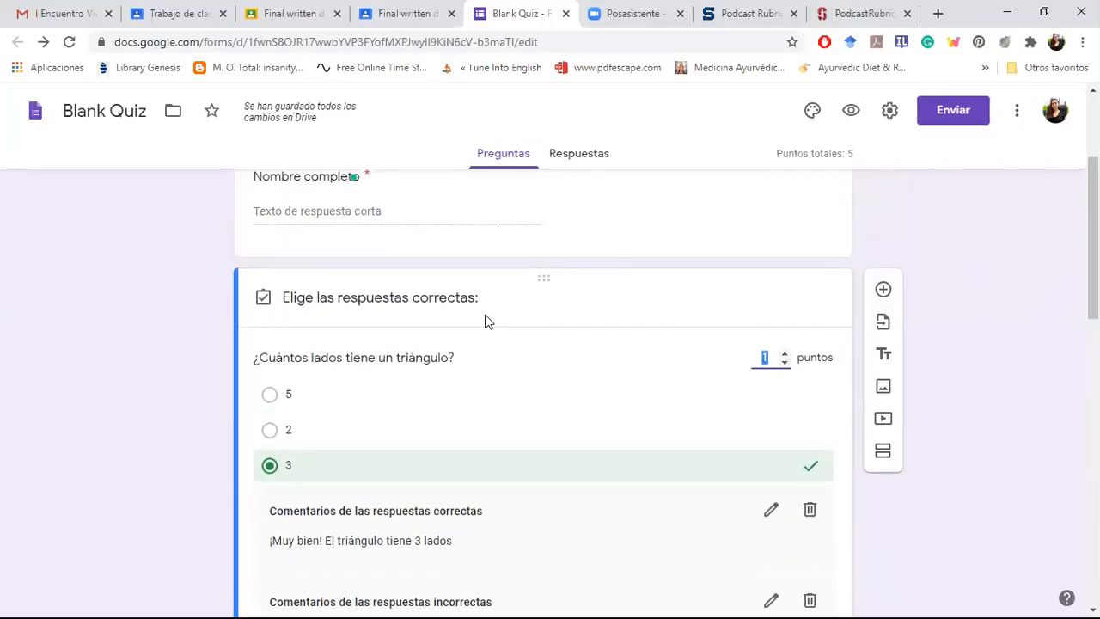
click(172, 340)
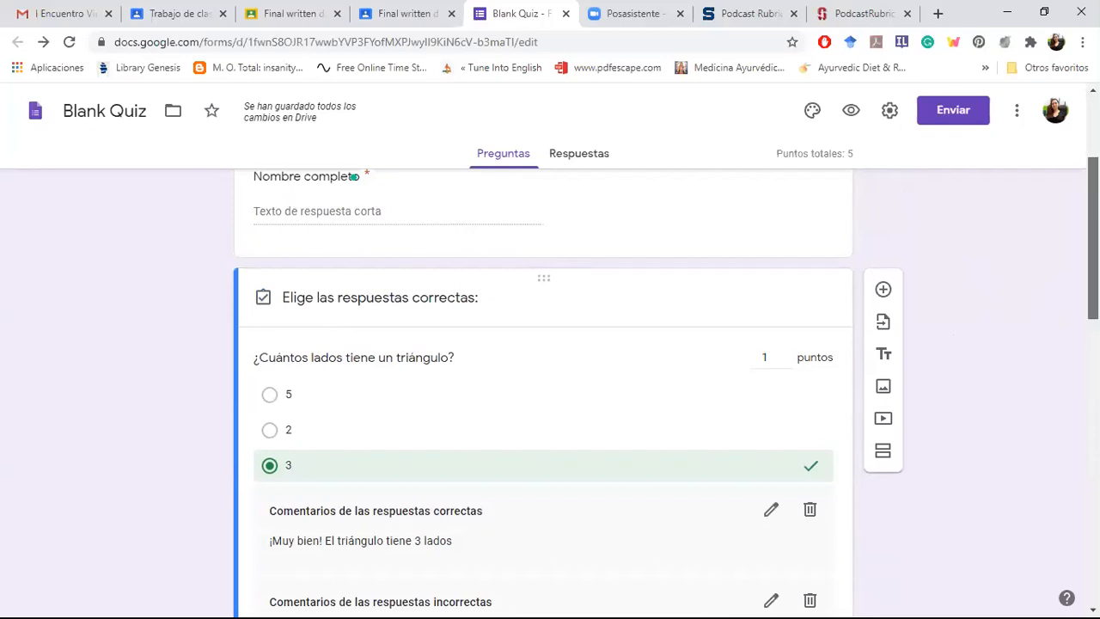
drag(1094, 268, 1094, 302)
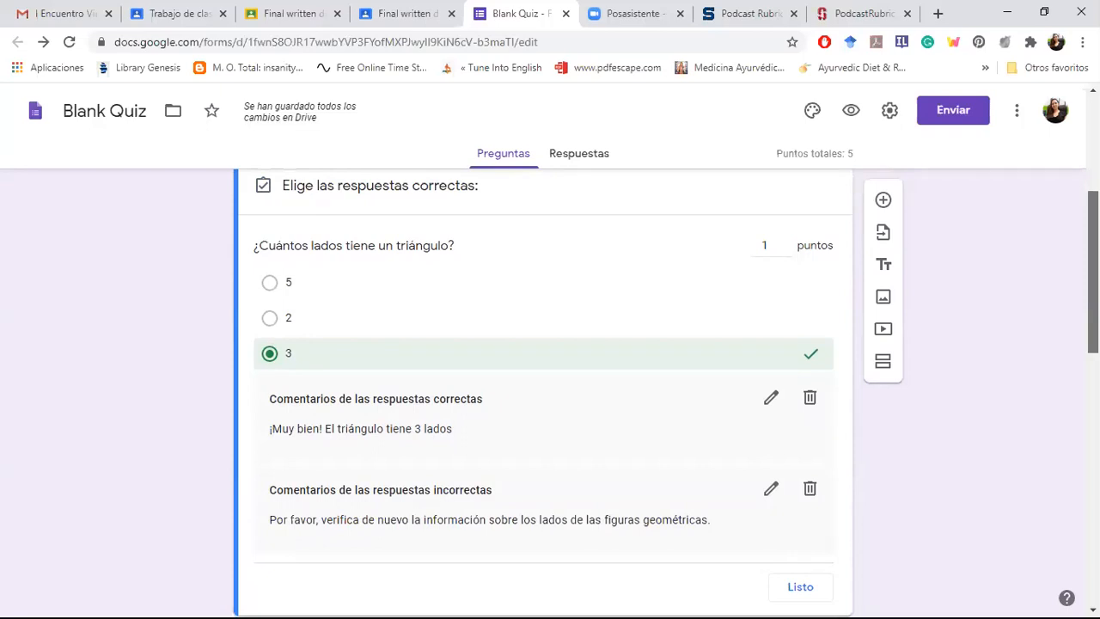
Step: Title the first untitled question near the quiz's end "Cuántos lados tiene un cuadrado"
drag(1093, 302, 1093, 550)
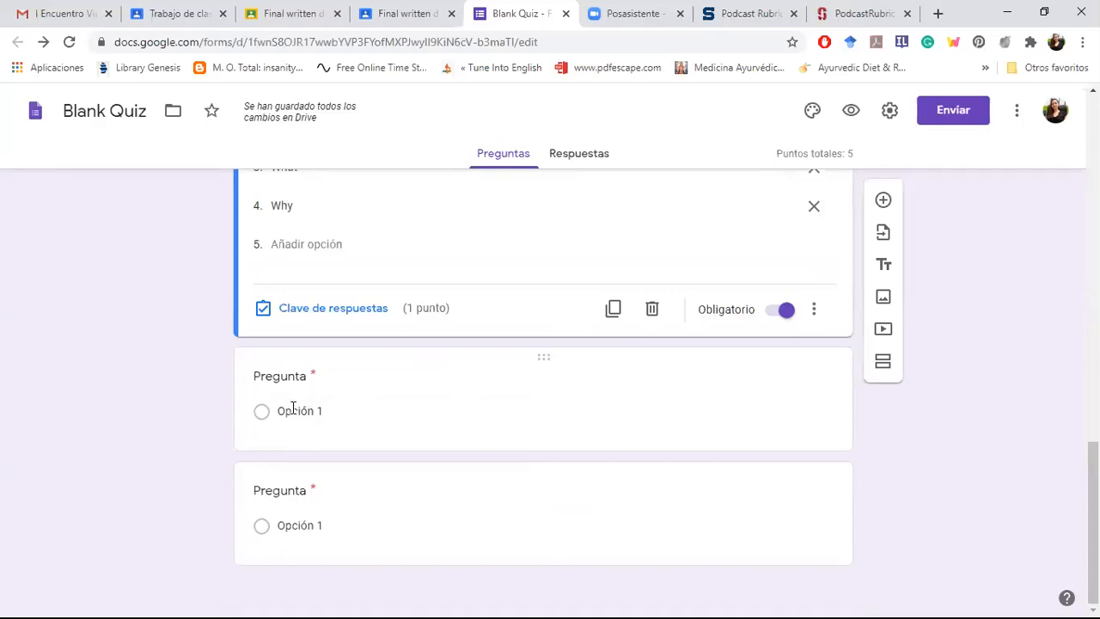
click(287, 380)
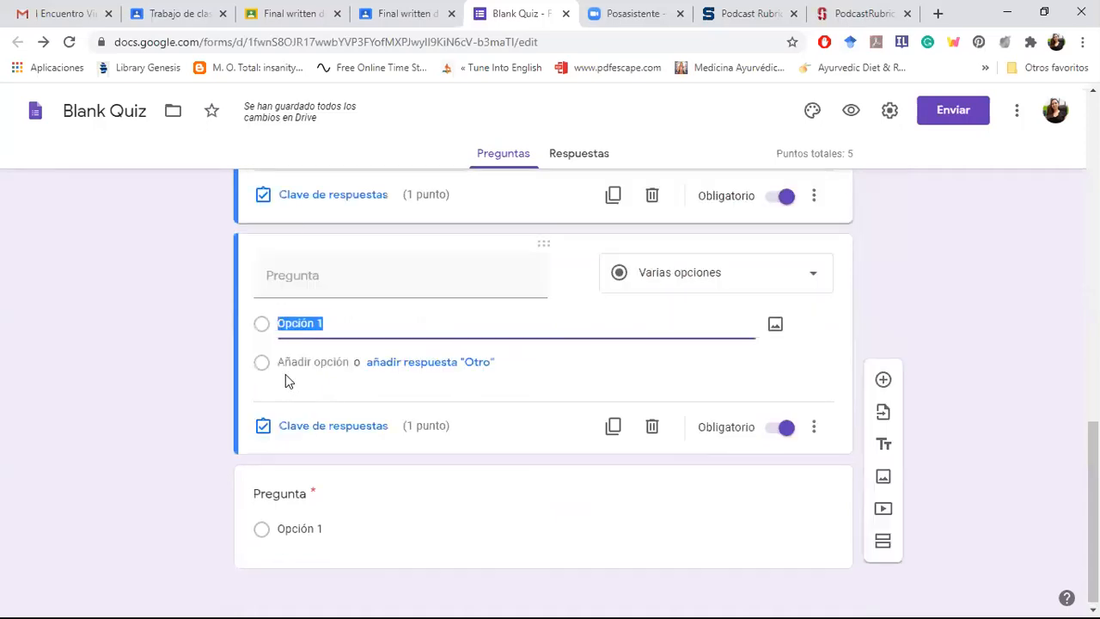
click(286, 284)
text(Cu)
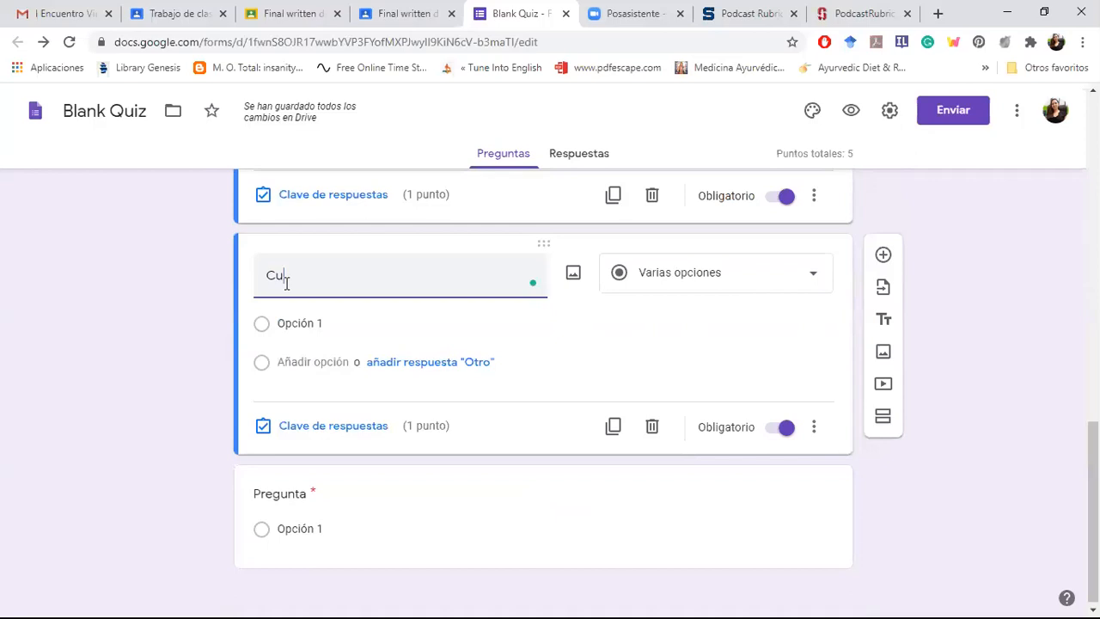
text(ántos lados ti)
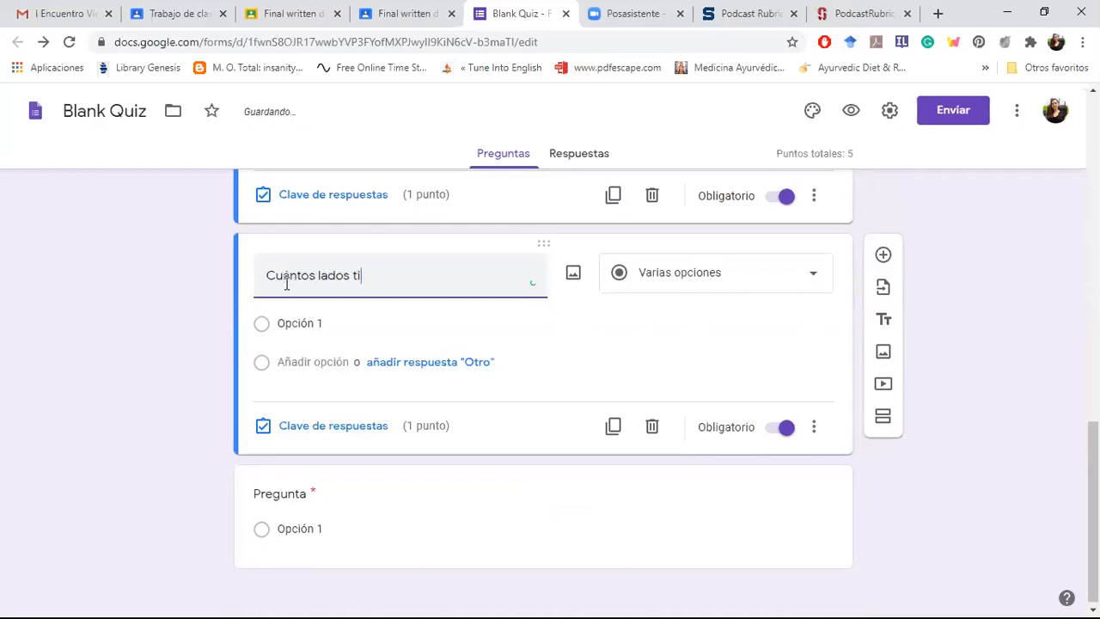
text(ene un cuadrado)
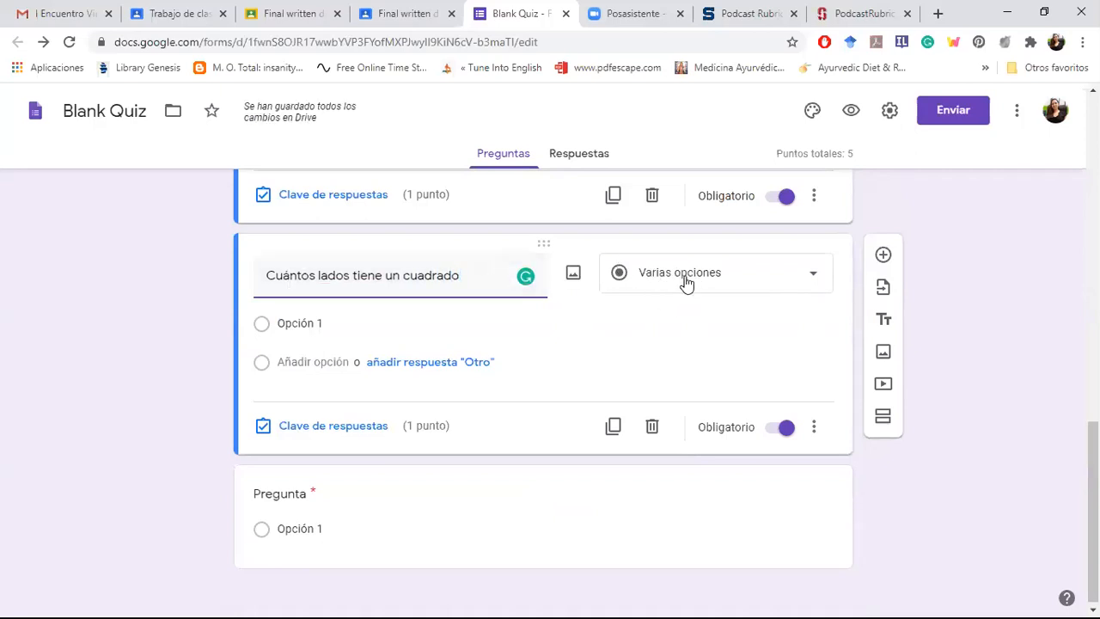
Step: Replace the square question's title with "Cul es el nombre" to try the automatic question type
click(465, 275)
triple_click(465, 275)
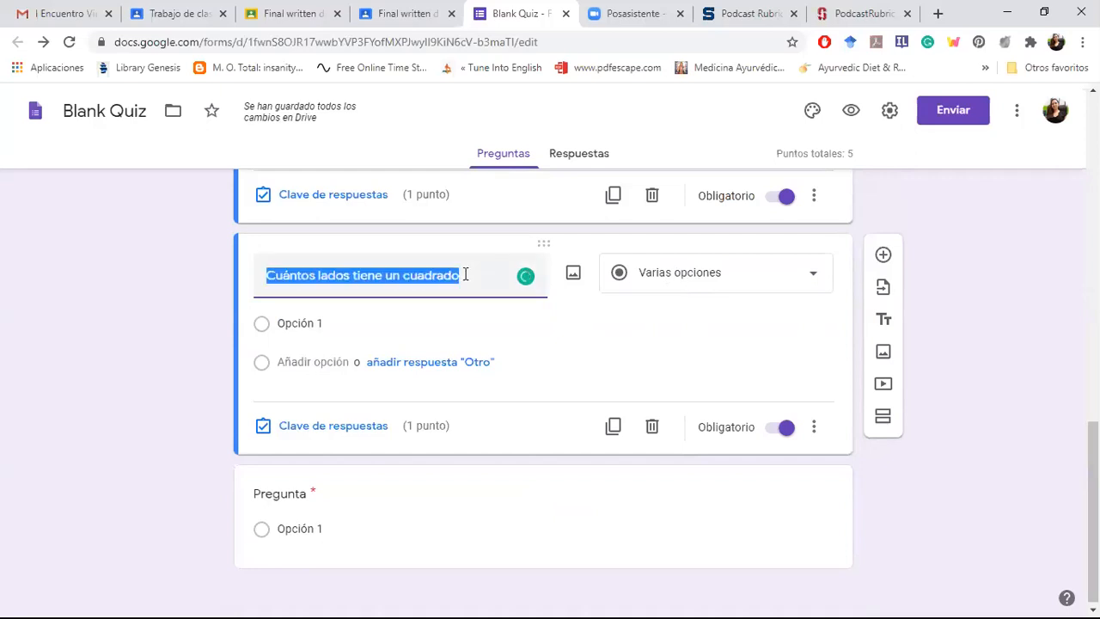
text(cup)
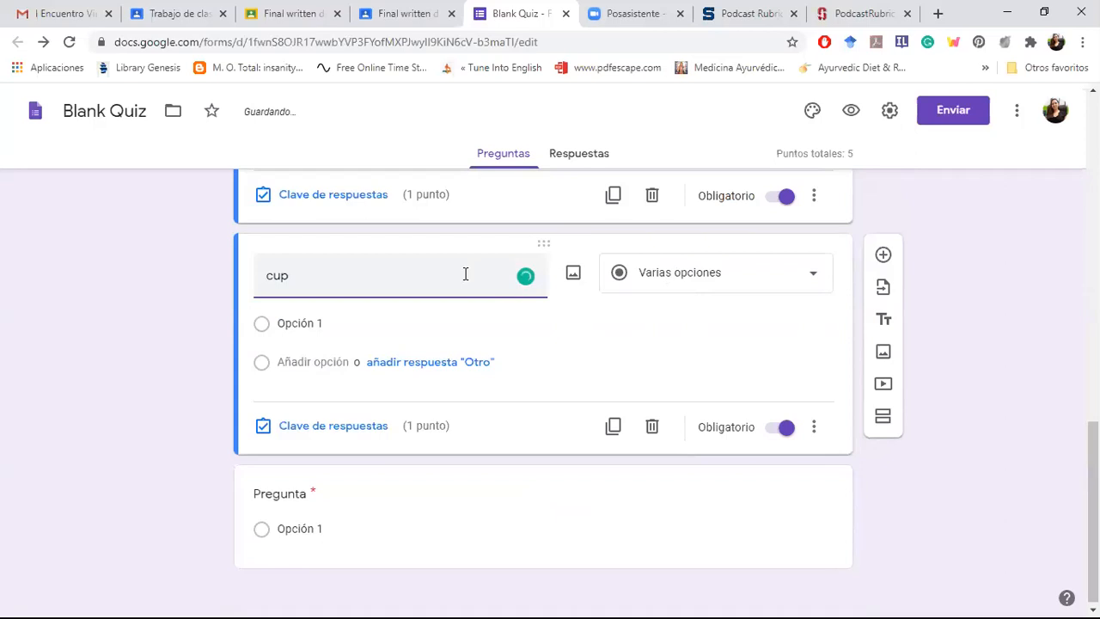
key(BackSpace)
key(BackSpace)
key(BackSpace)
text(Cul es el no)
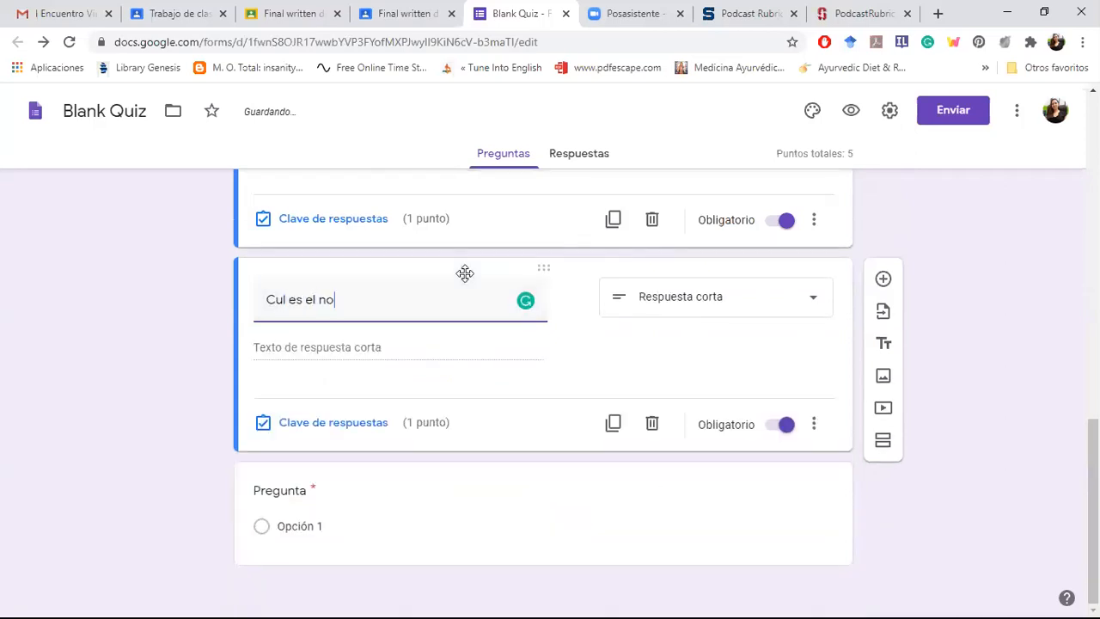
text(mbre)
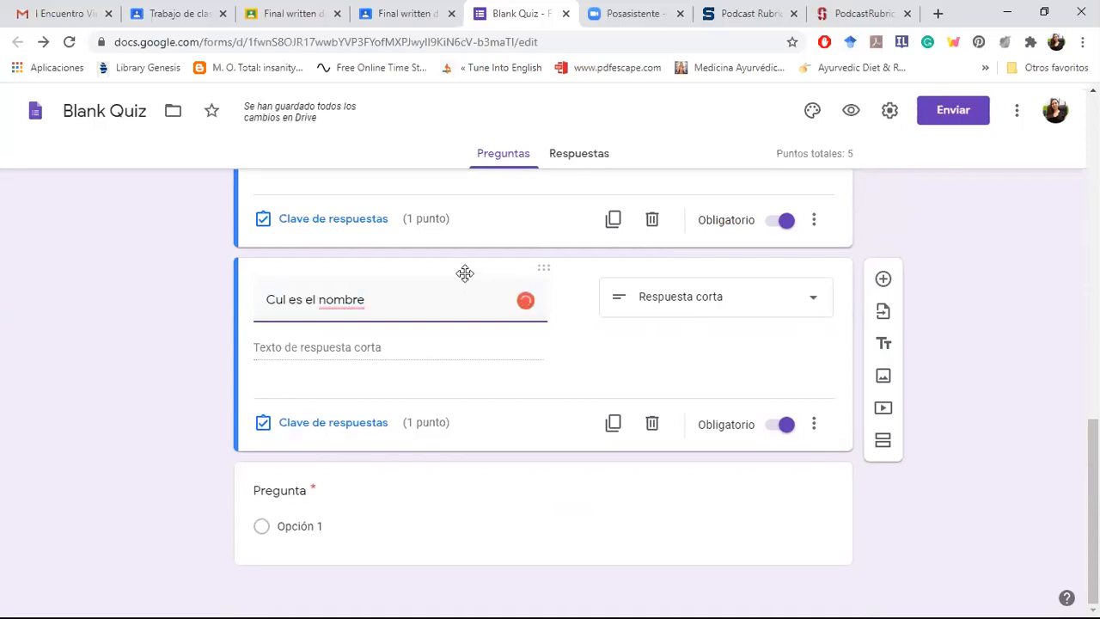
Step: Replace that question's title with "justifique" to try another automatic question type
key(BackSpace)
key(BackSpace)
key(BackSpace)
key(BackSpace)
key(BackSpace)
key(BackSpace)
key(BackSpace)
key(BackSpace)
key(BackSpace)
key(BackSpace)
key(BackSpace)
key(BackSpace)
key(BackSpace)
key(BackSpace)
key(BackSpace)
key(BackSpace)
text(justi)
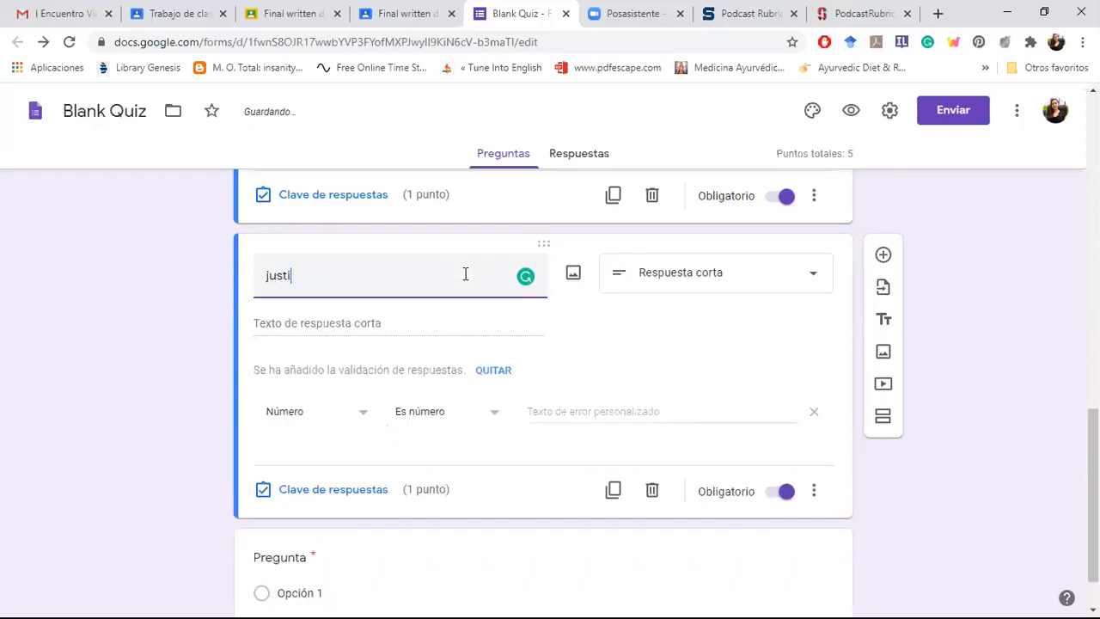
text(fique)
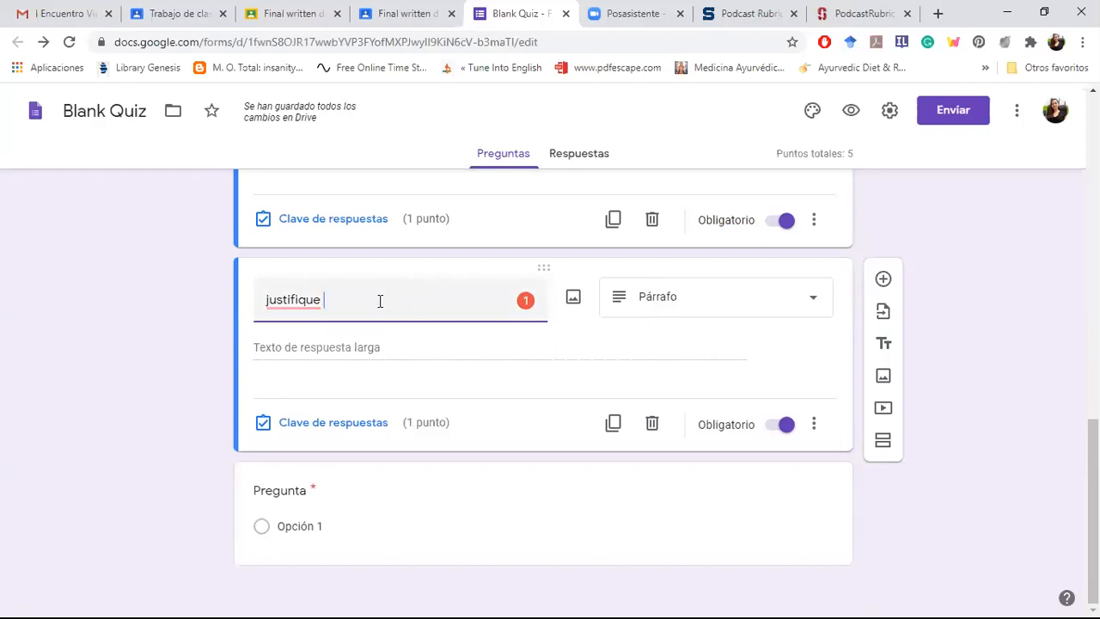
Step: Retitle the question "¡Cuántos lados tienen un cuadrado?" in place of "justifique"
key(ctrl+a)
key(BackSpace)
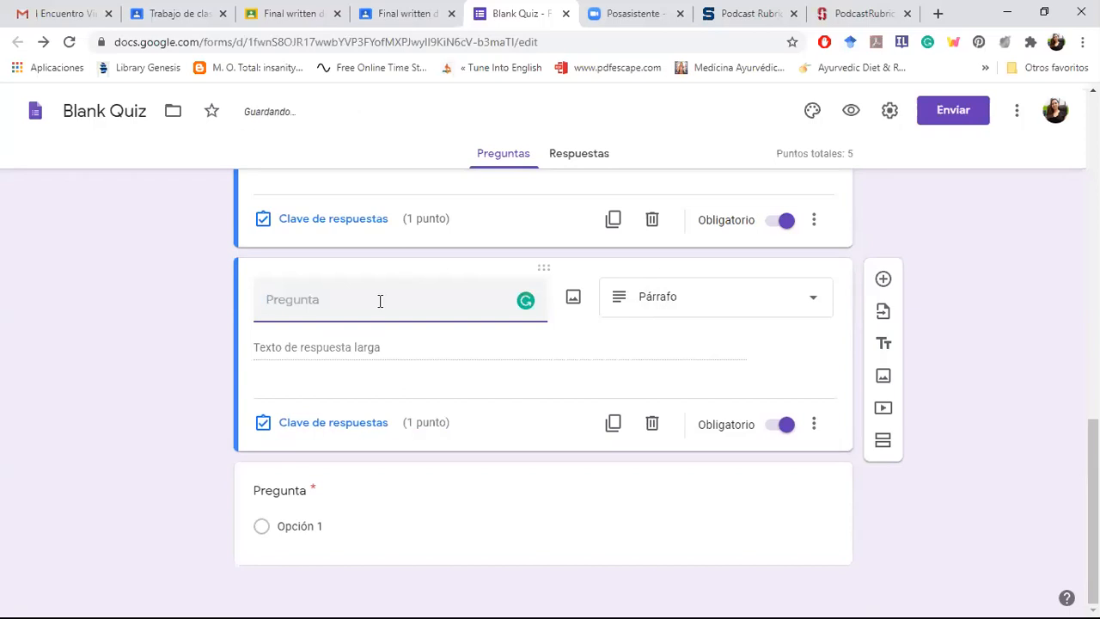
text(Cuántos lados tie)
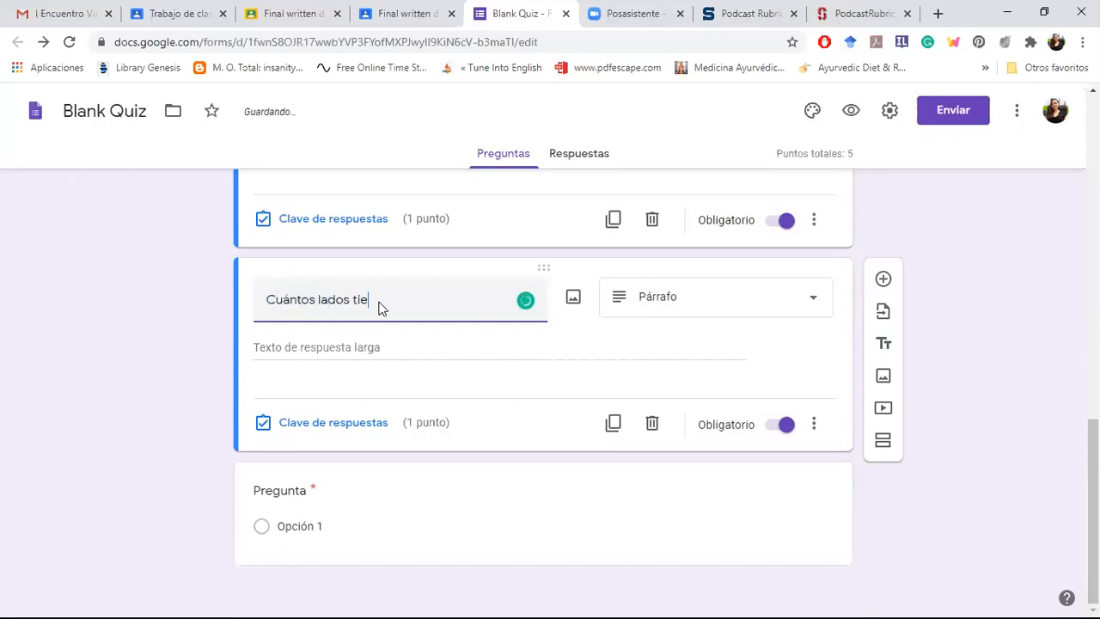
text(nen un cuadrado?)
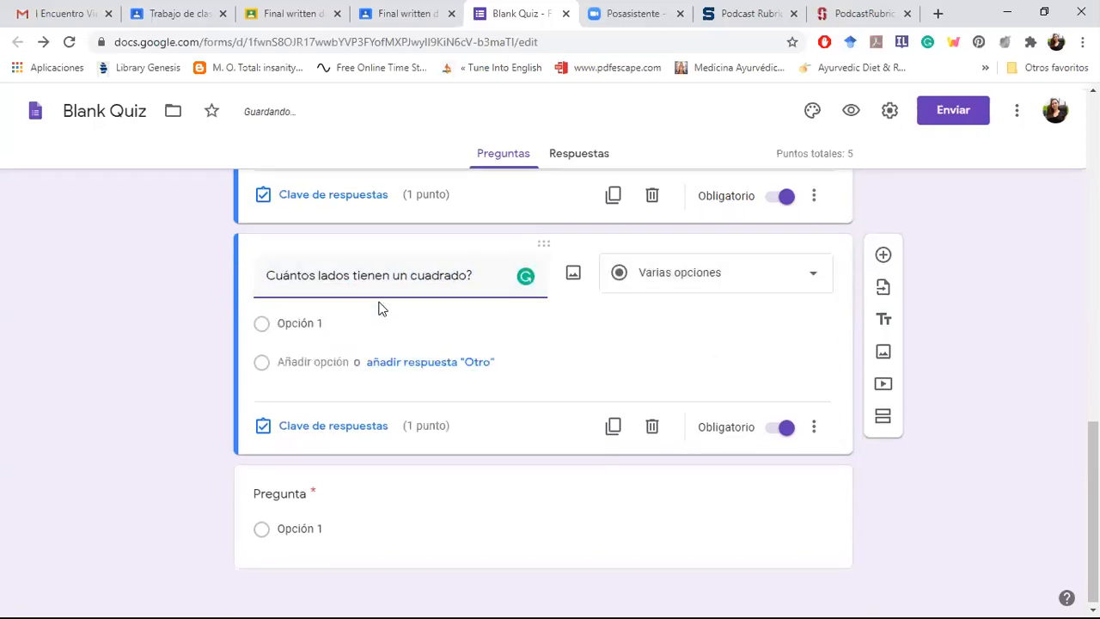
key(Home)
text(¿)
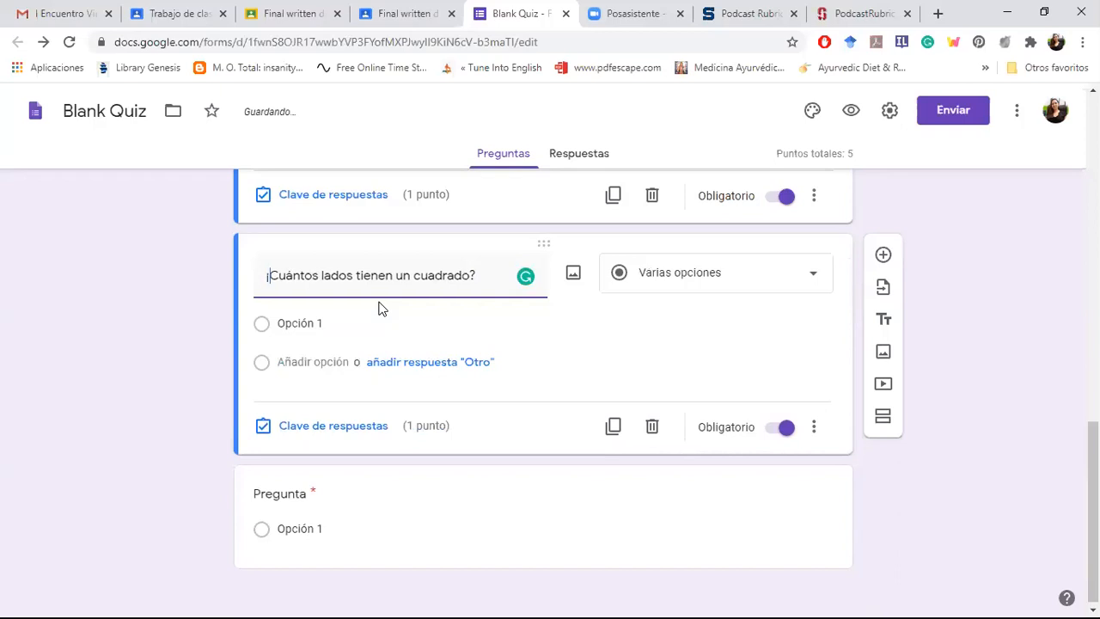
Step: Give the square question the options 2, 3, 4 and 5, and mark 4 as correct in its answer key
click(307, 329)
text(2)
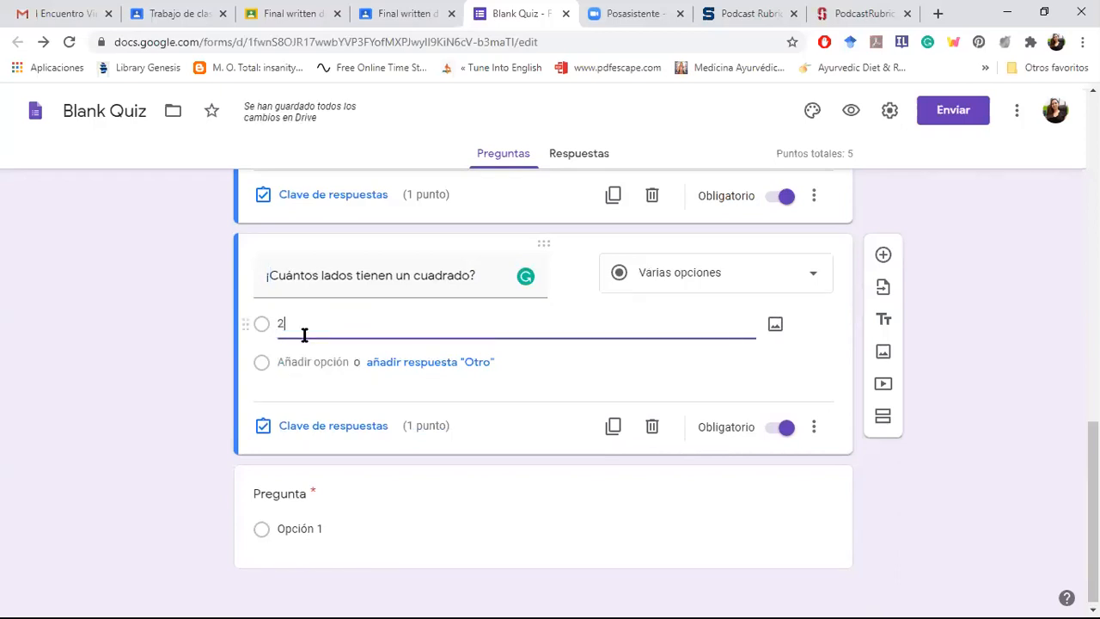
click(301, 361)
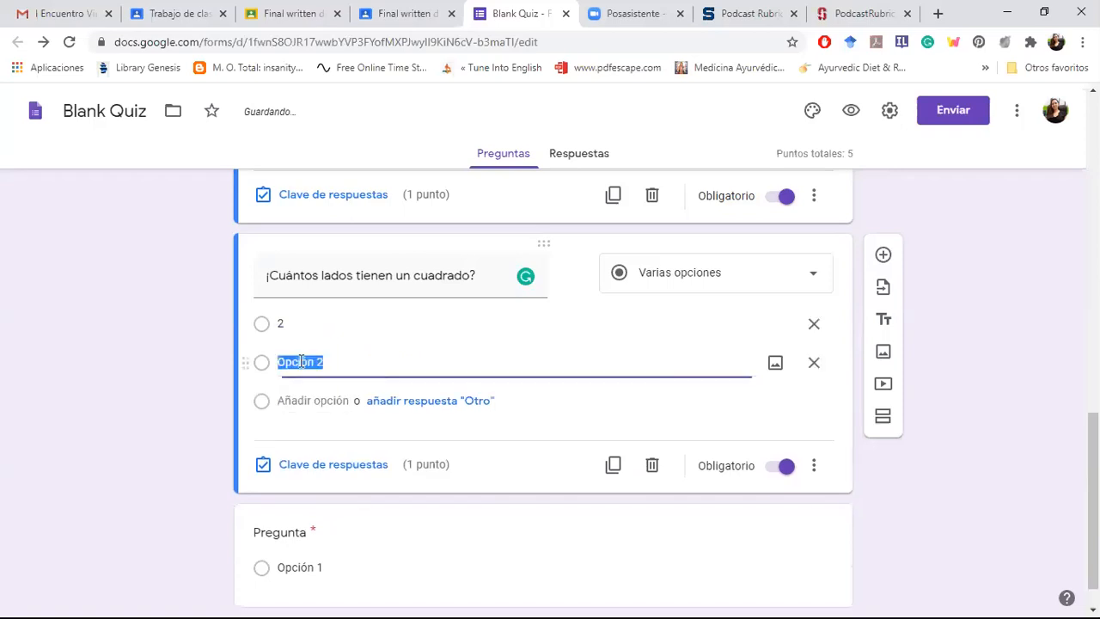
text(3)
click(296, 401)
text(4)
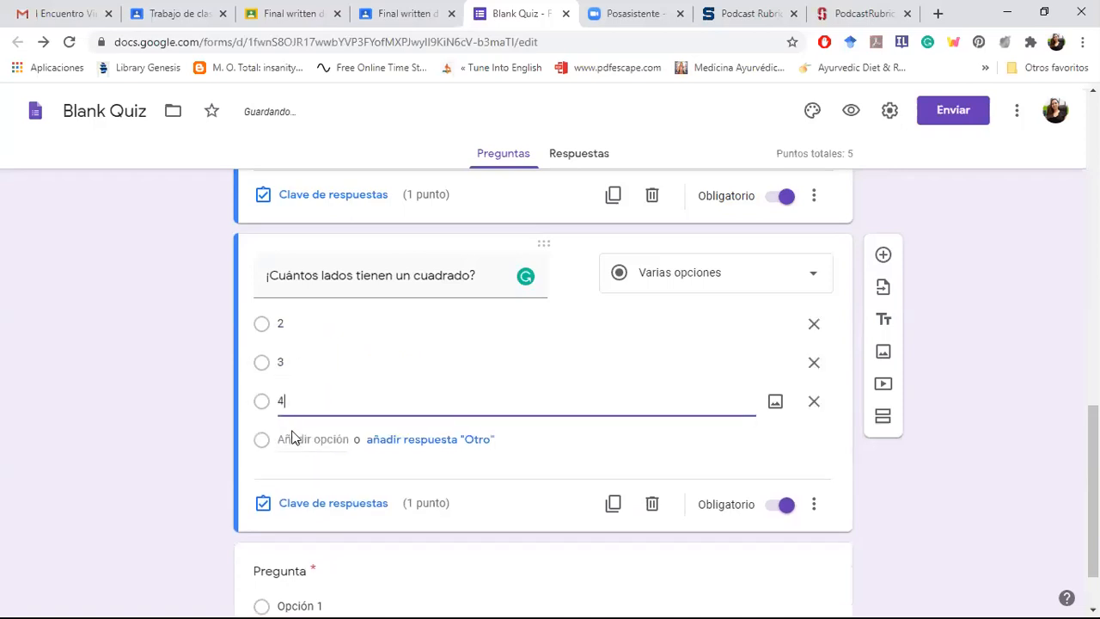
click(292, 437)
text(5)
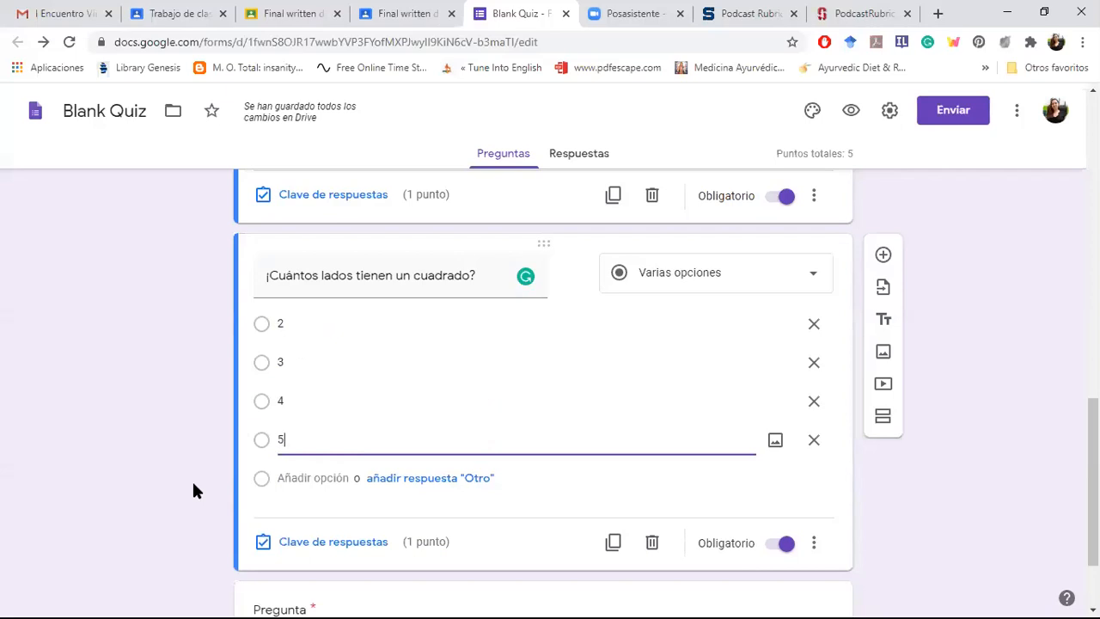
click(293, 544)
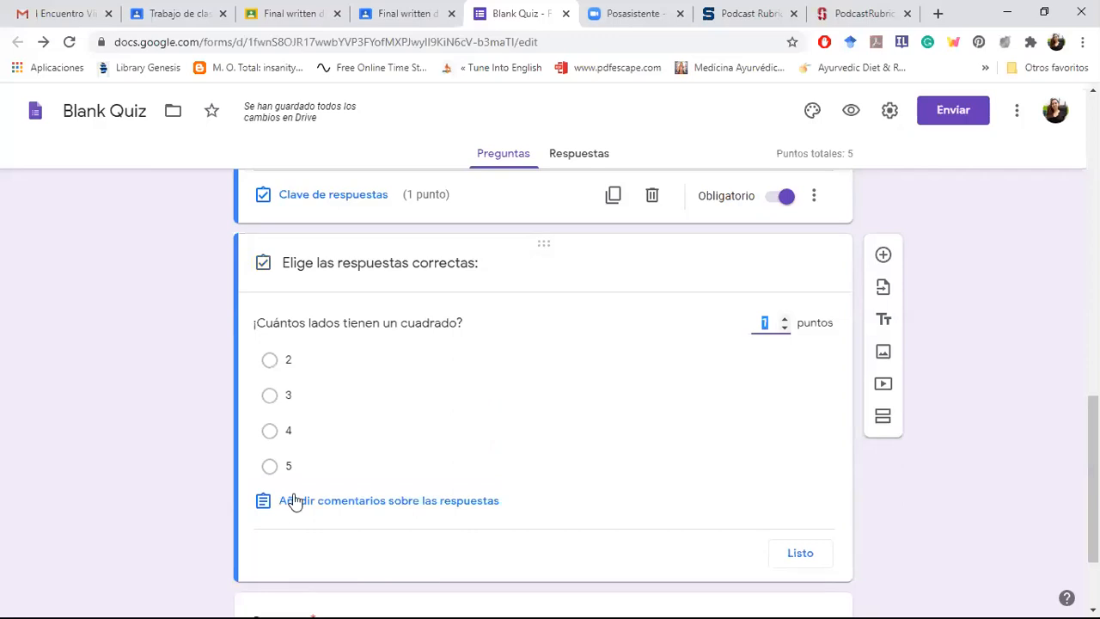
click(270, 432)
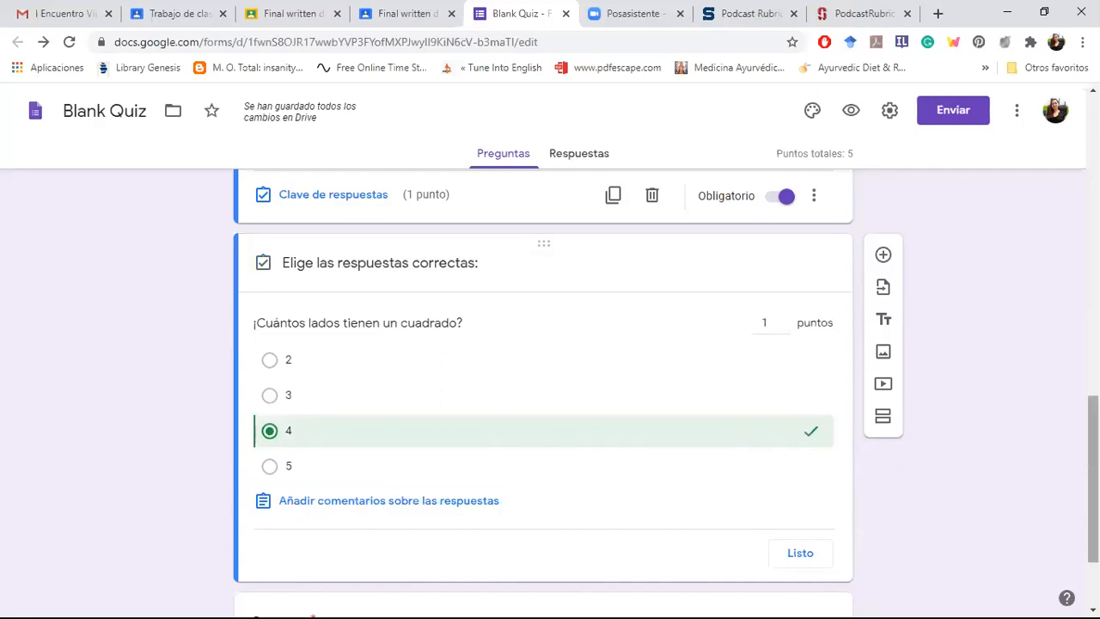
Step: Write the feedback "Por favor verifique el material" for incorrect answers to the square question
scroll(543, 387, down, 1)
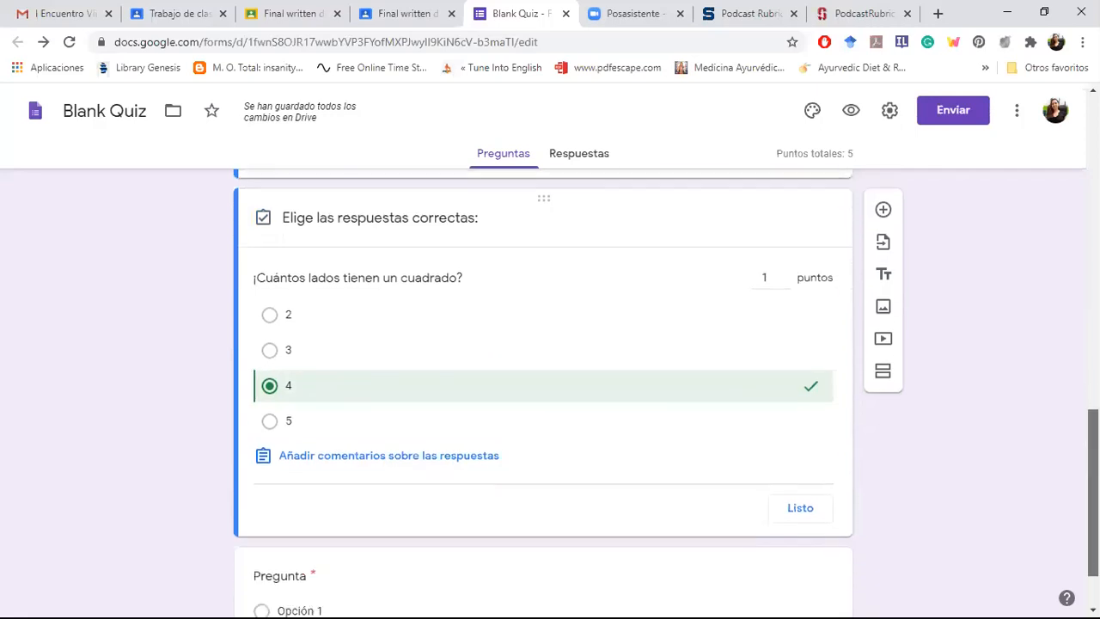
scroll(582, 417, down, 1)
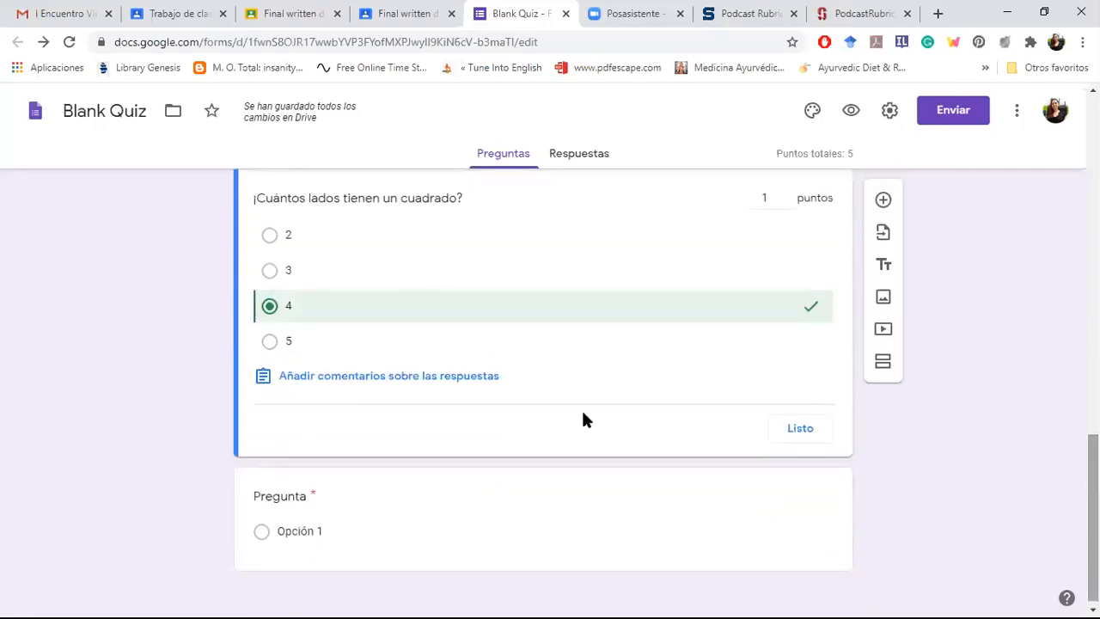
click(433, 379)
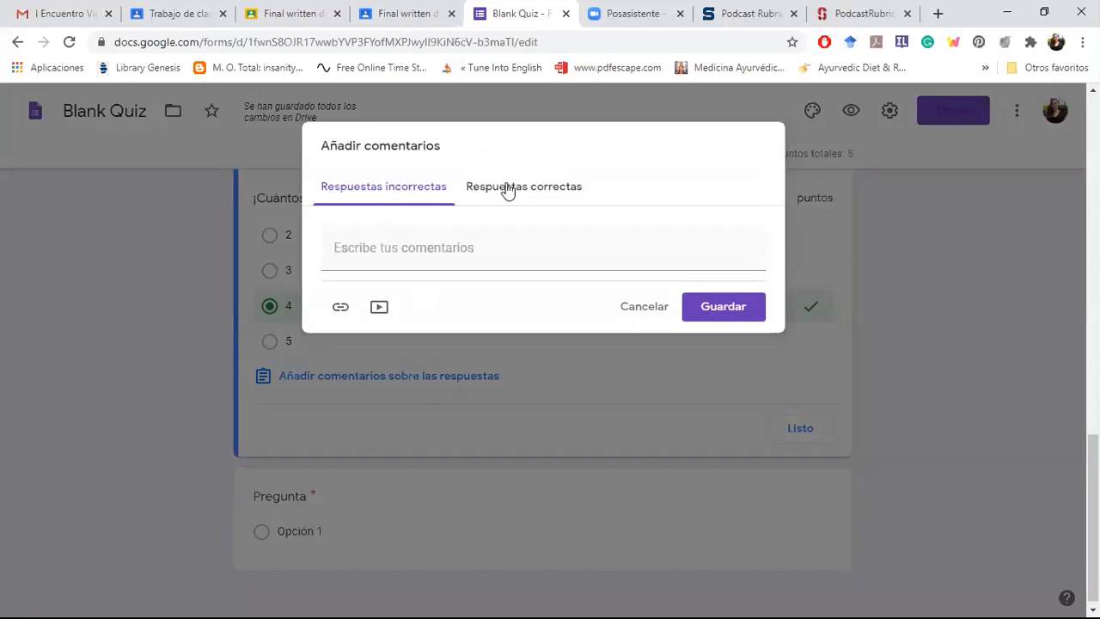
click(357, 256)
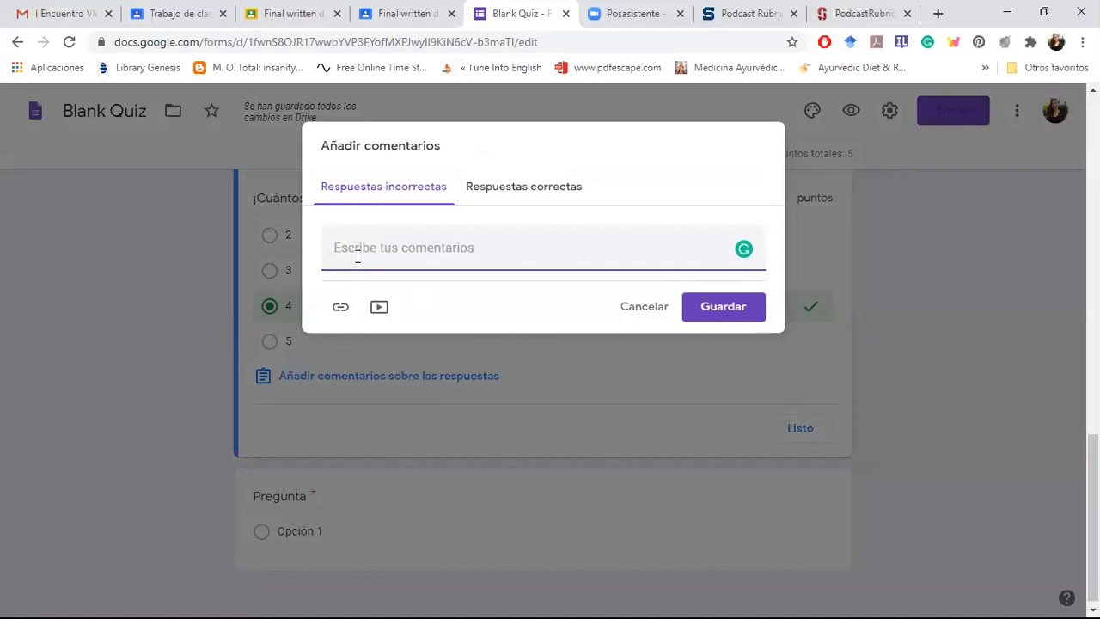
text(Por favor vi)
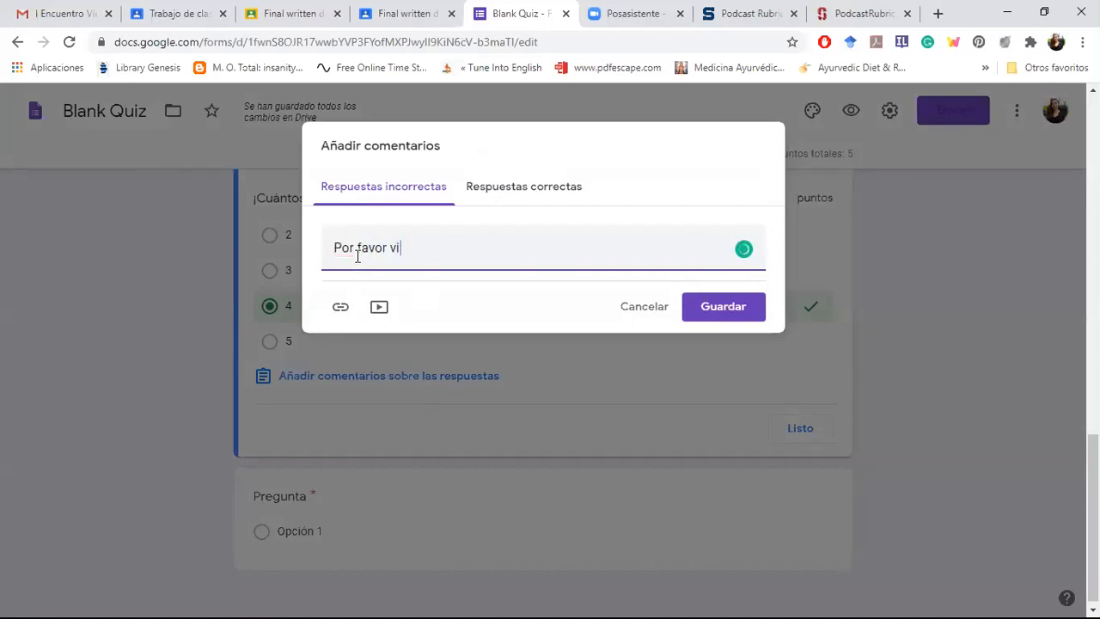
key(BackSpace)
text(erifique )
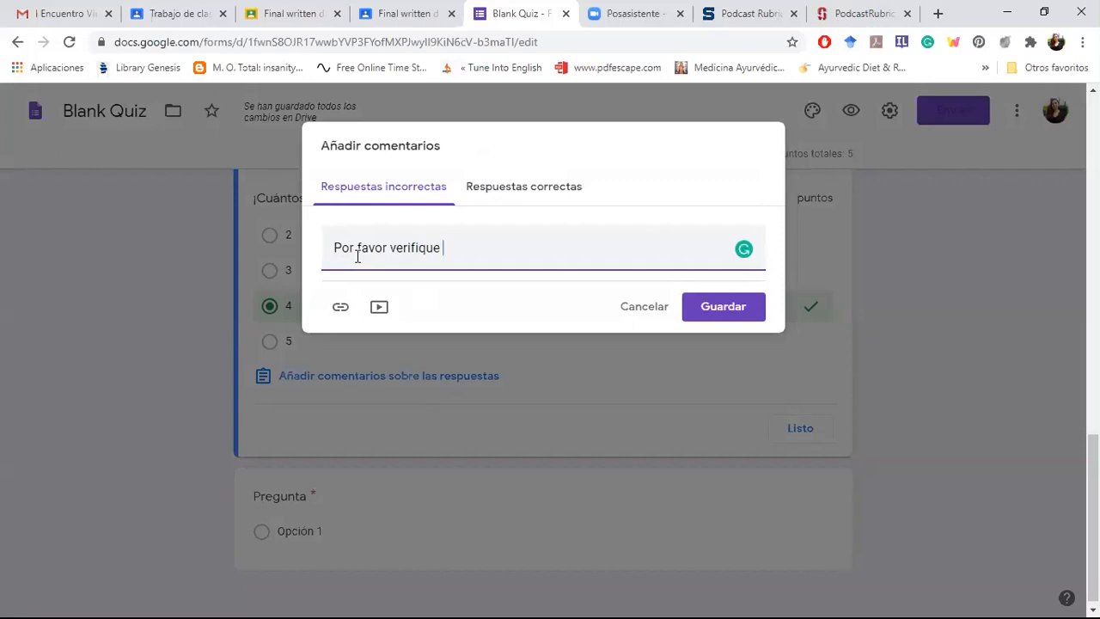
text(el material)
Step: Write the feedback "Correcto!" for correct answers to the square question
click(538, 187)
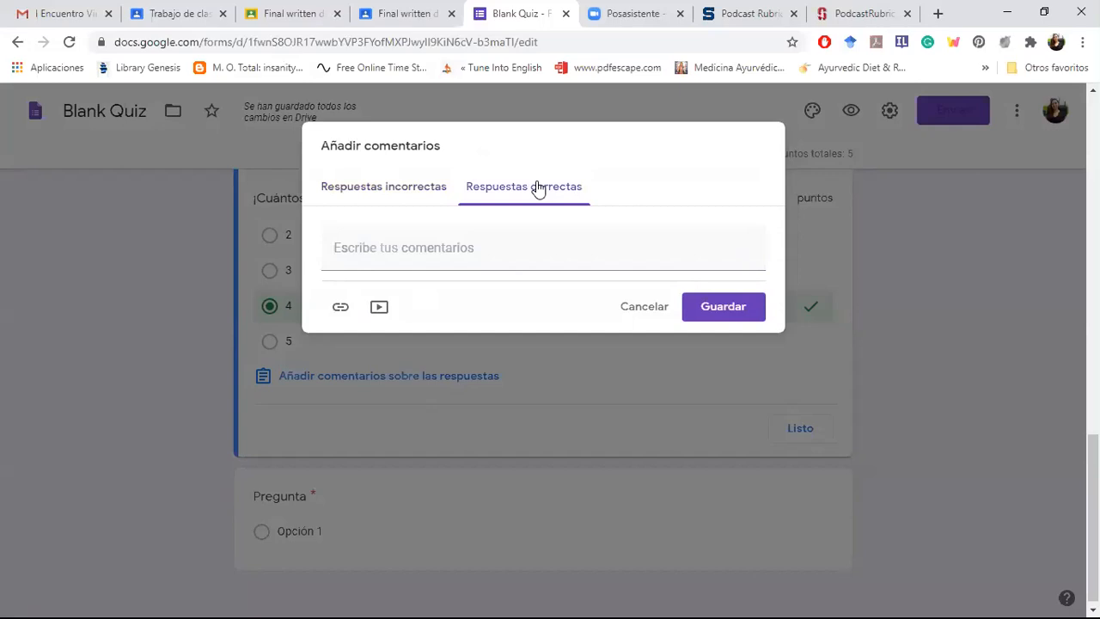
click(485, 260)
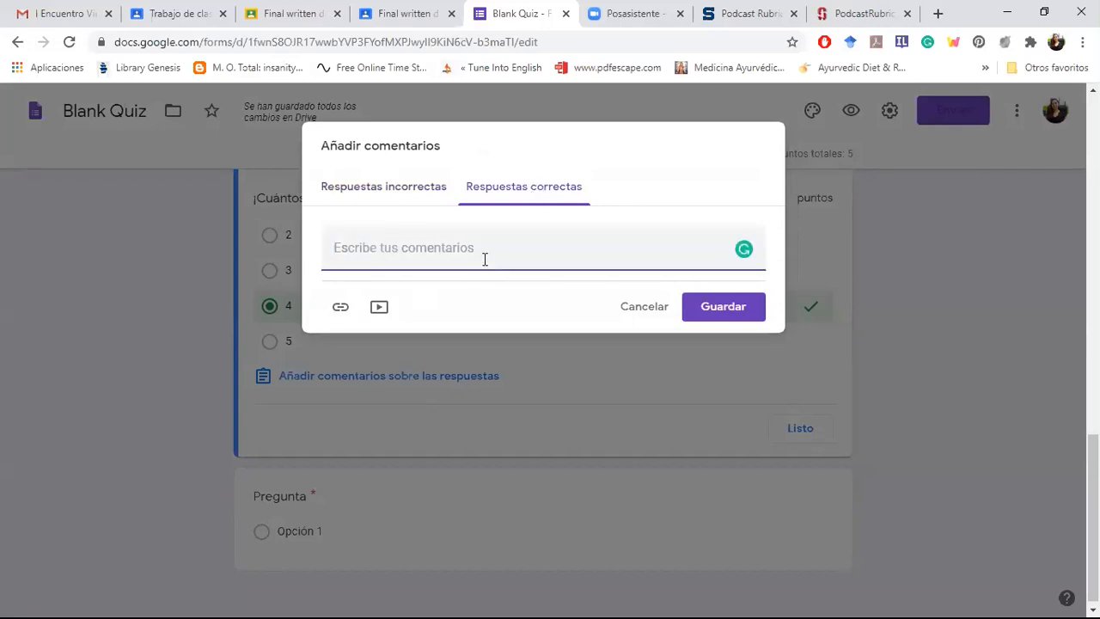
text(Correcto)
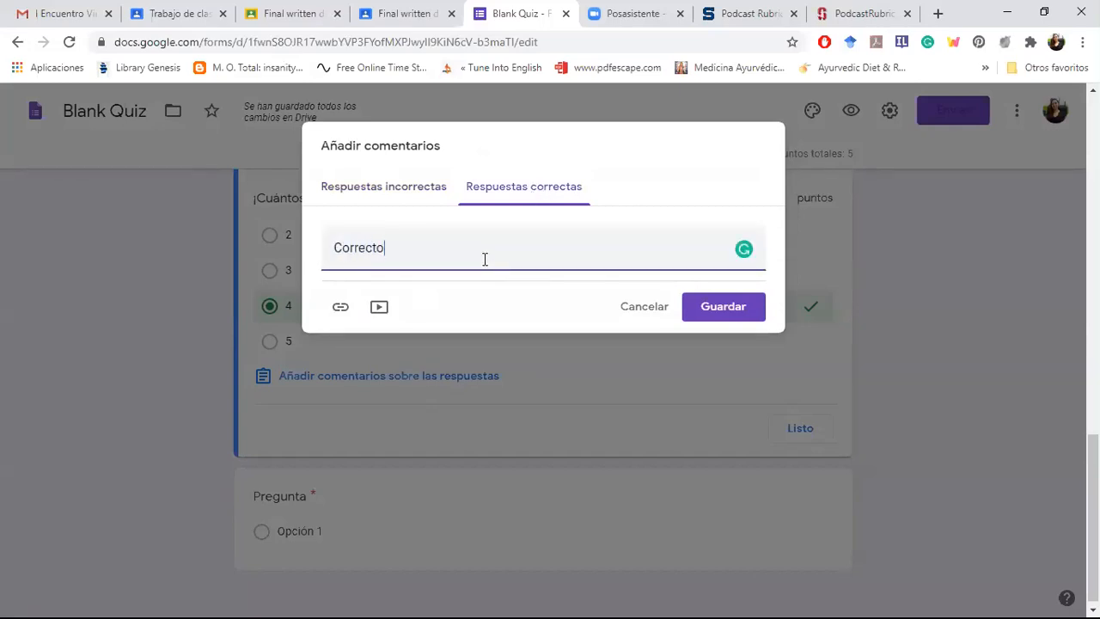
text(!)
Step: Explore attaching a link and a YouTube video to the incorrect-answer feedback, discard the feedback, and close the answer key
click(383, 194)
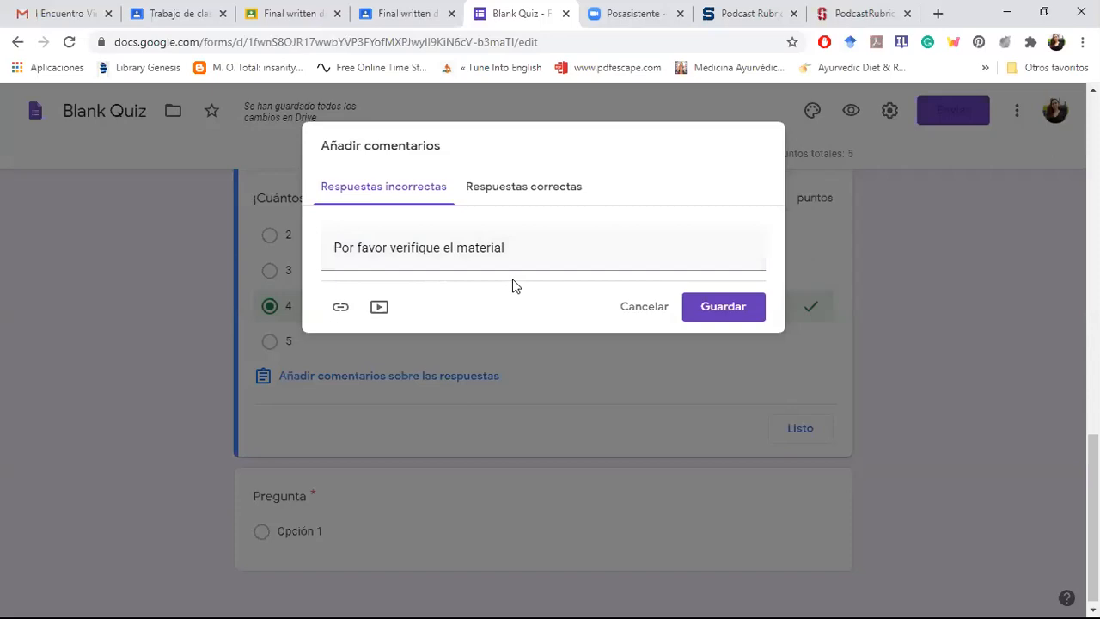
click(340, 310)
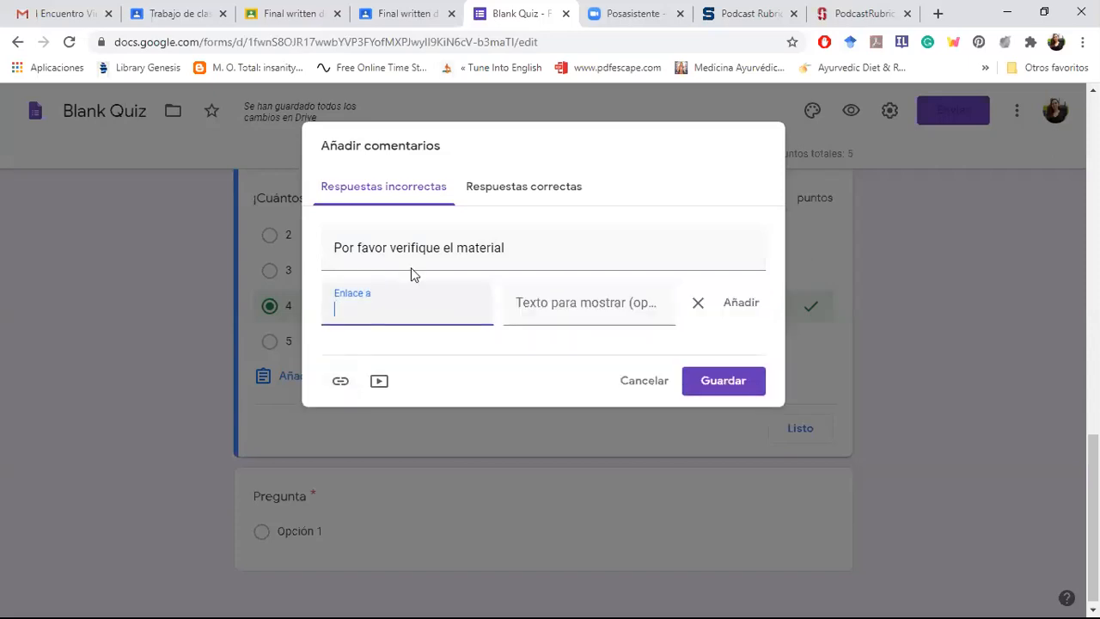
click(387, 382)
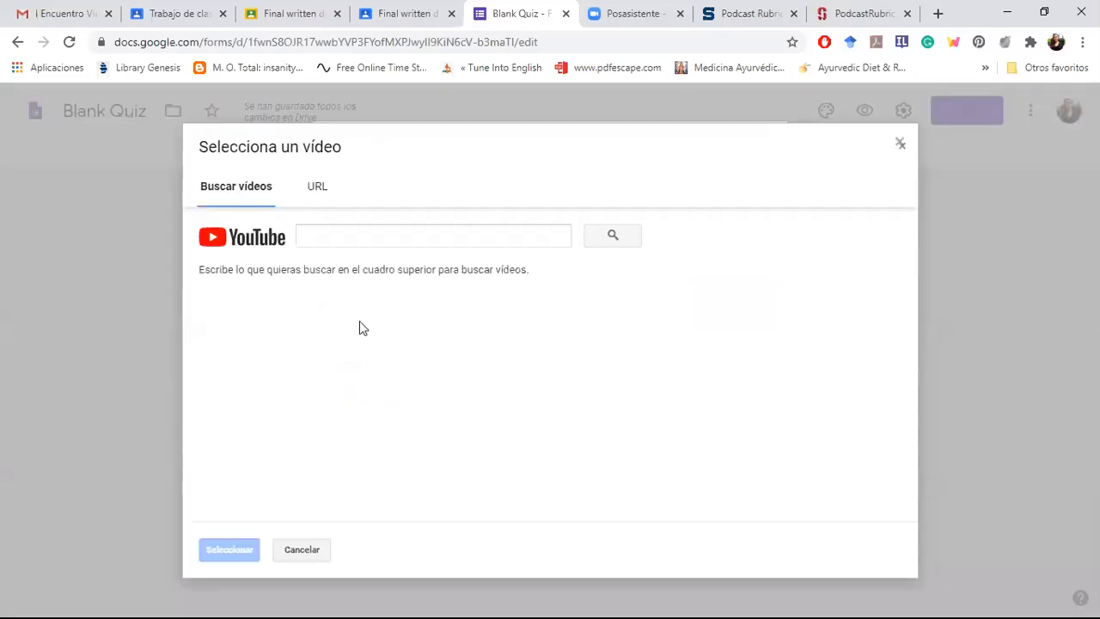
click(434, 228)
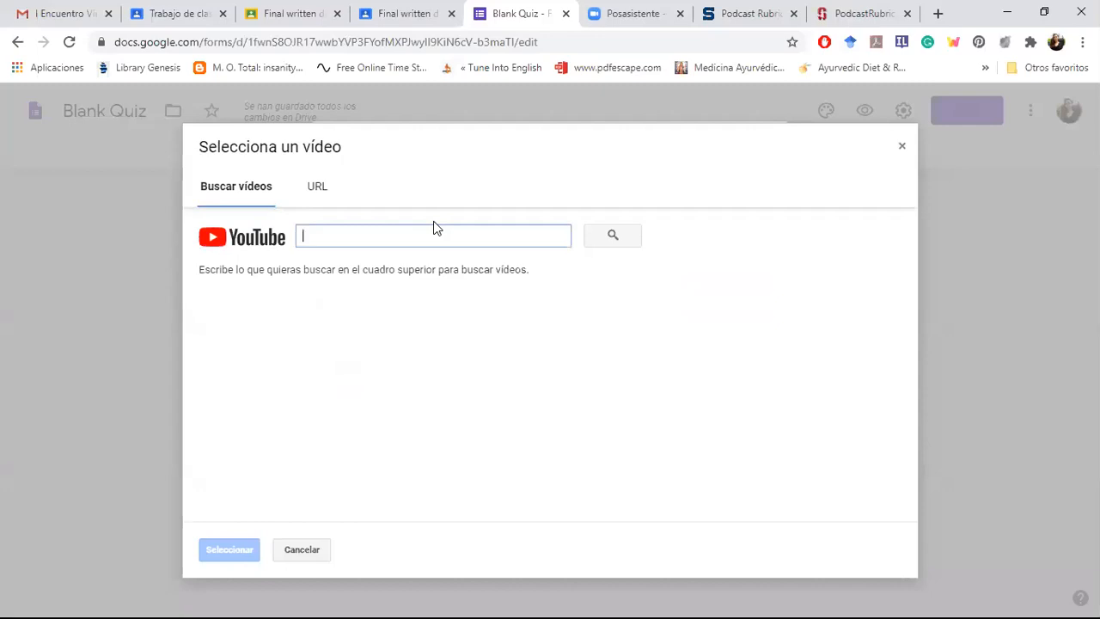
click(902, 146)
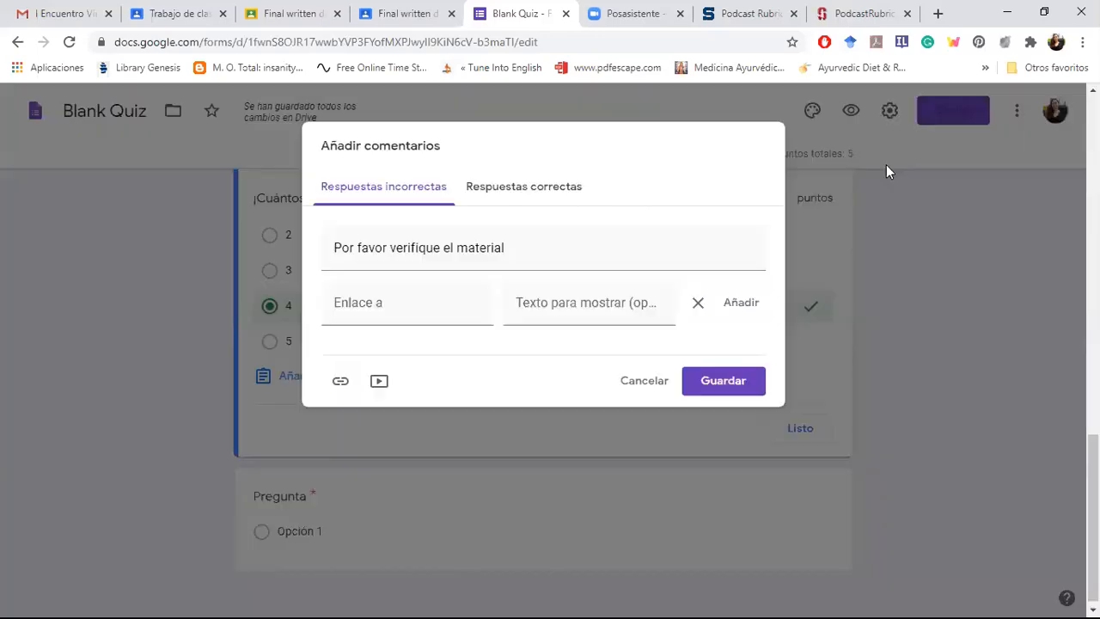
click(634, 381)
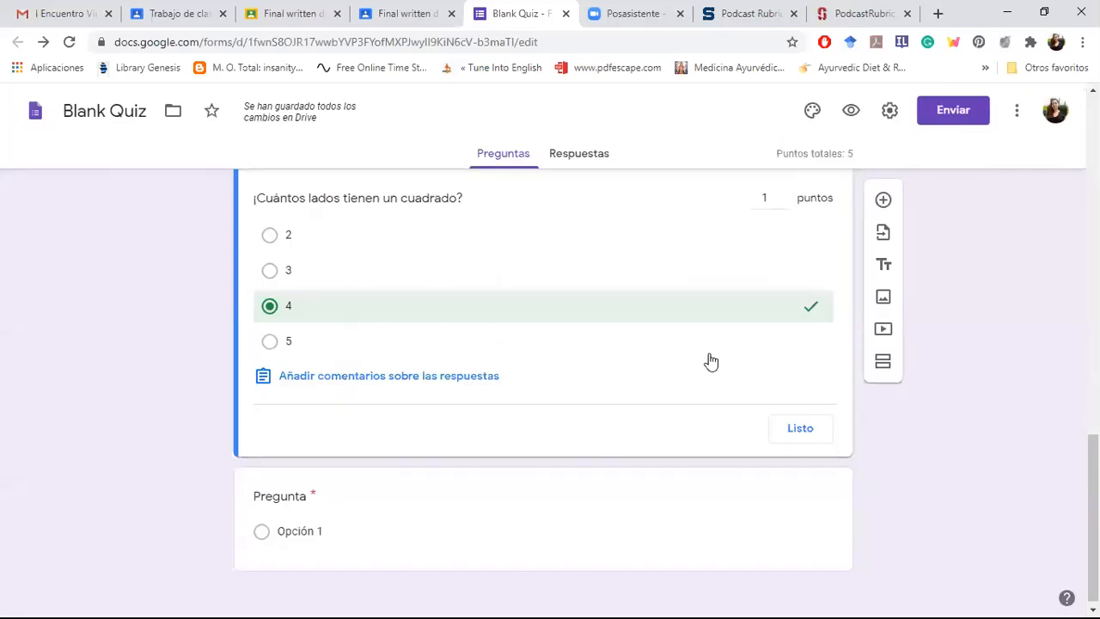
click(802, 430)
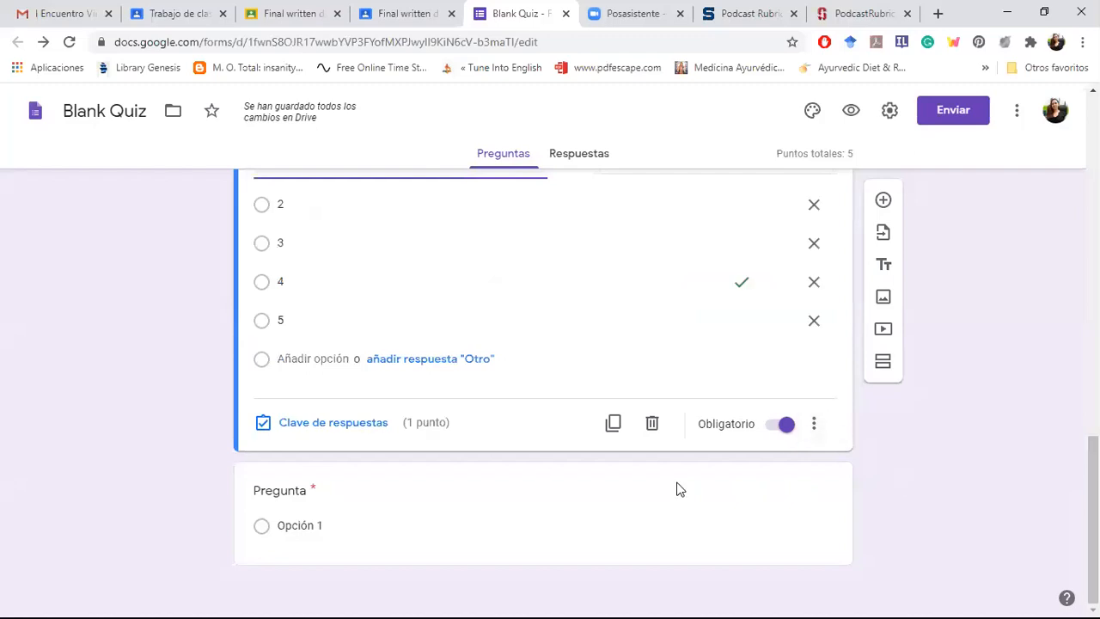
Step: Add another question after the empty one, and set the empty question's type to Cuadrícula de varias opciones
click(327, 498)
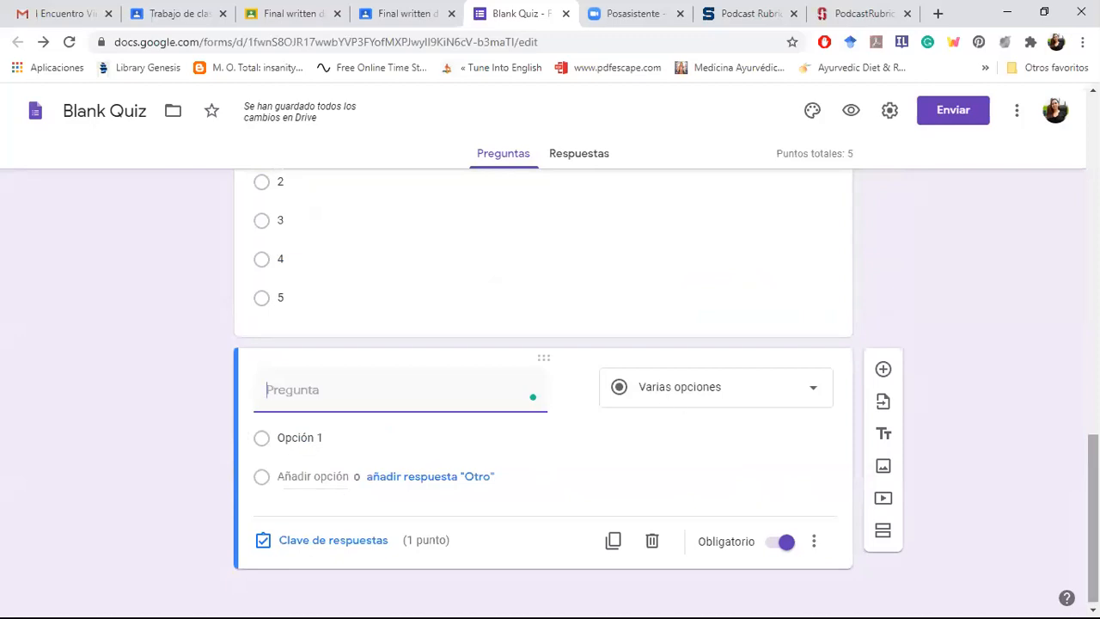
click(883, 372)
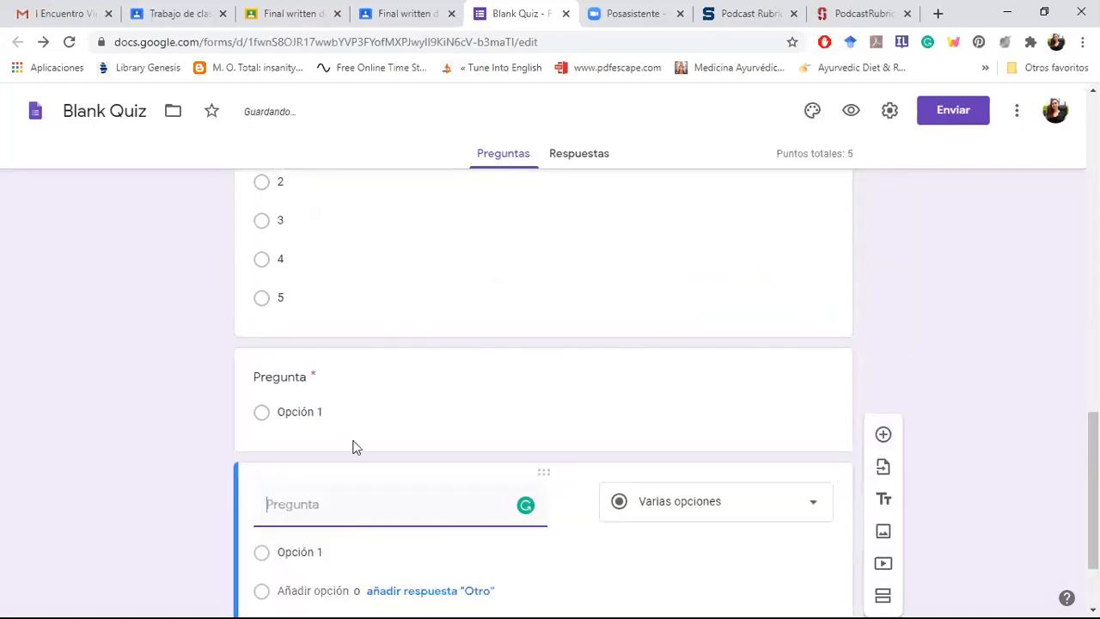
click(294, 383)
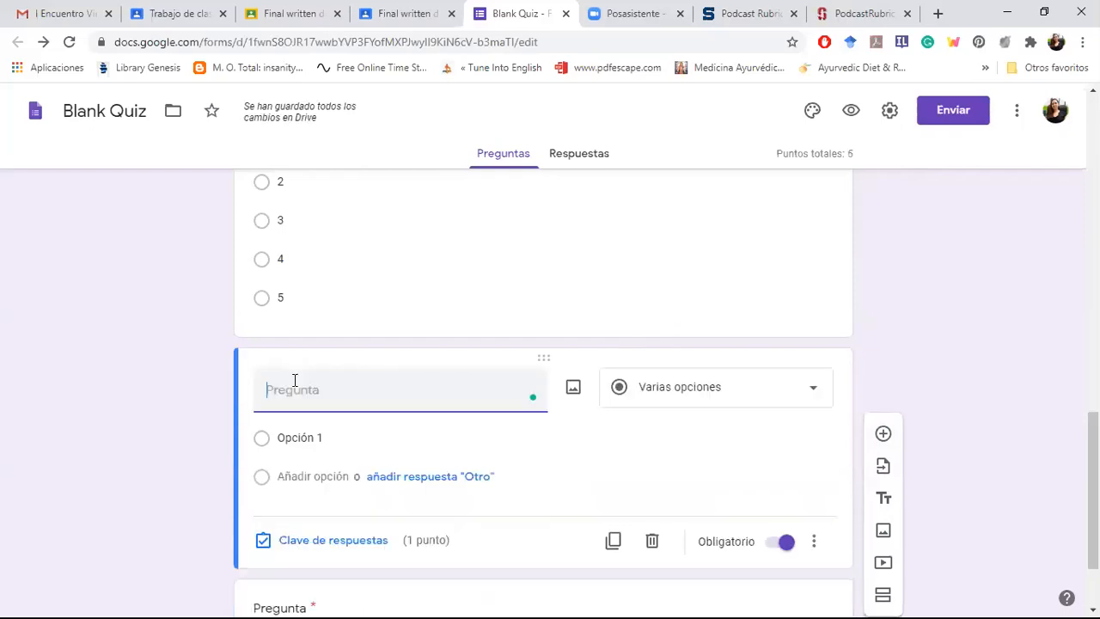
click(665, 398)
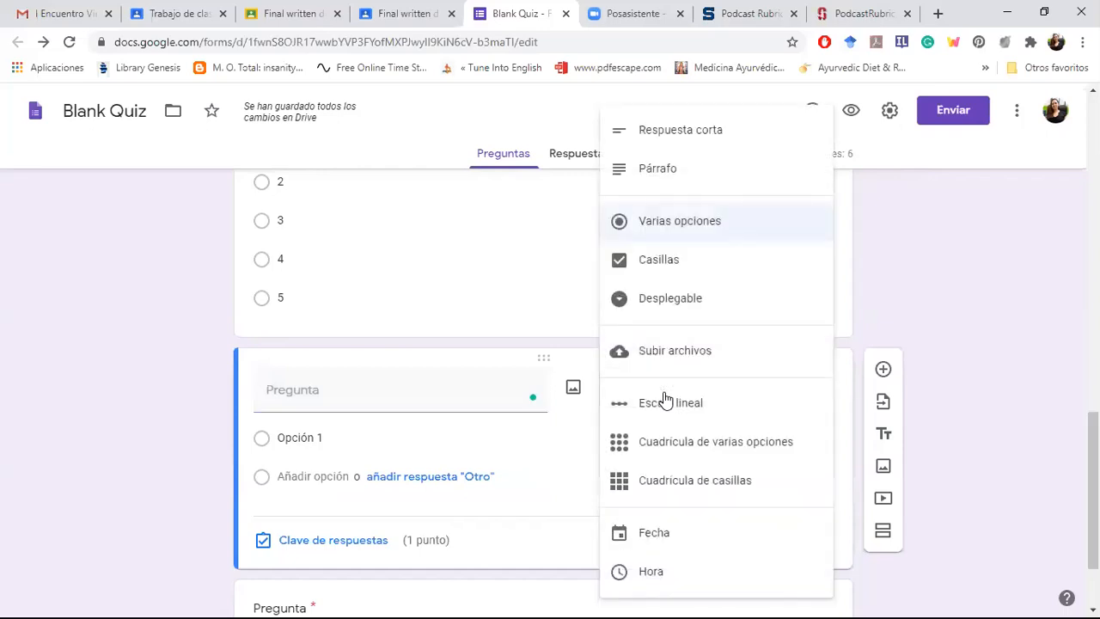
click(664, 453)
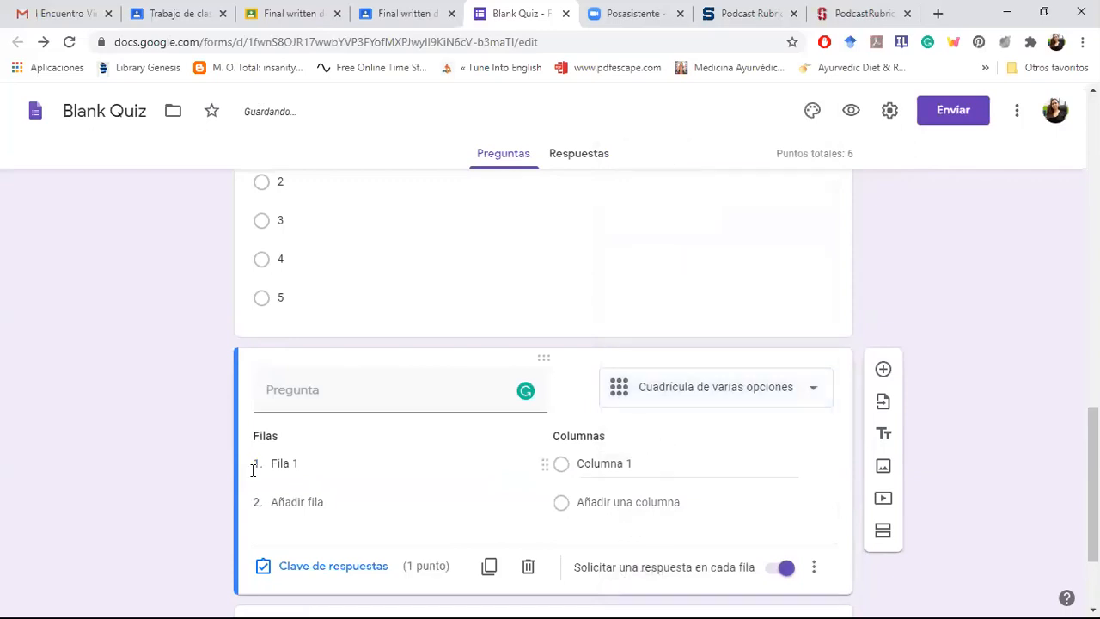
Step: Title the grid question "Complete la oración usando el conector adecuado"
click(289, 460)
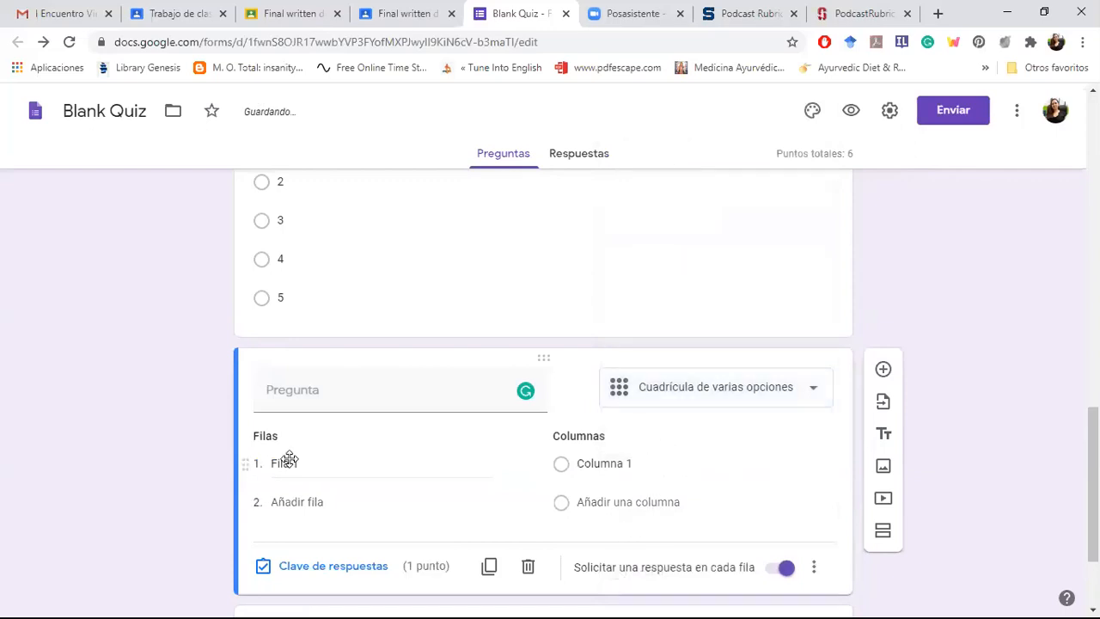
click(294, 407)
text(Comp)
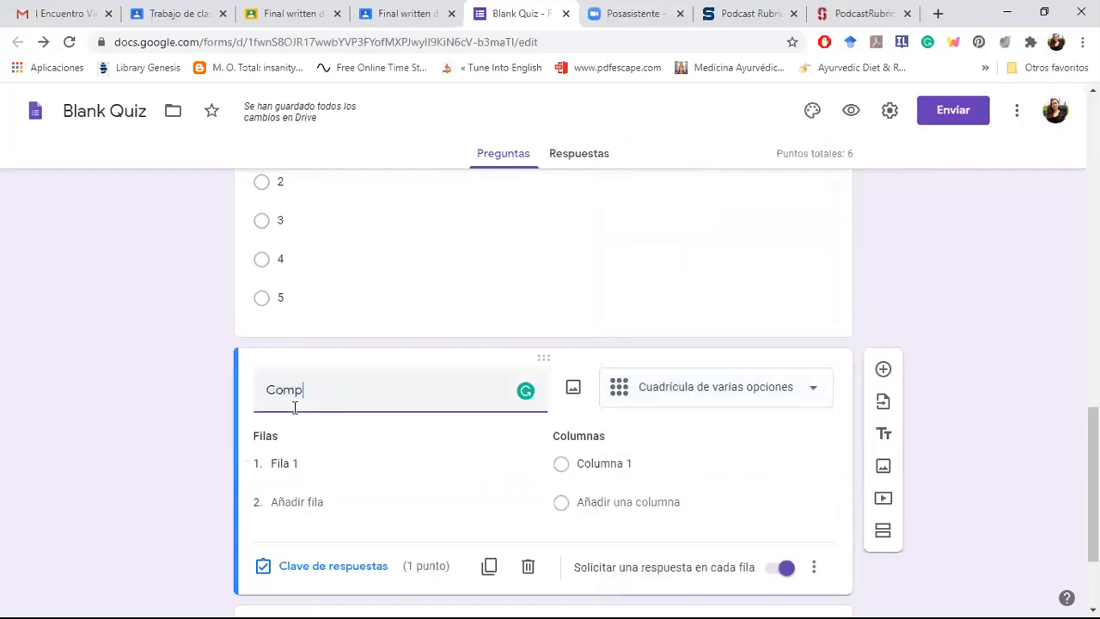
text(lete usando el )
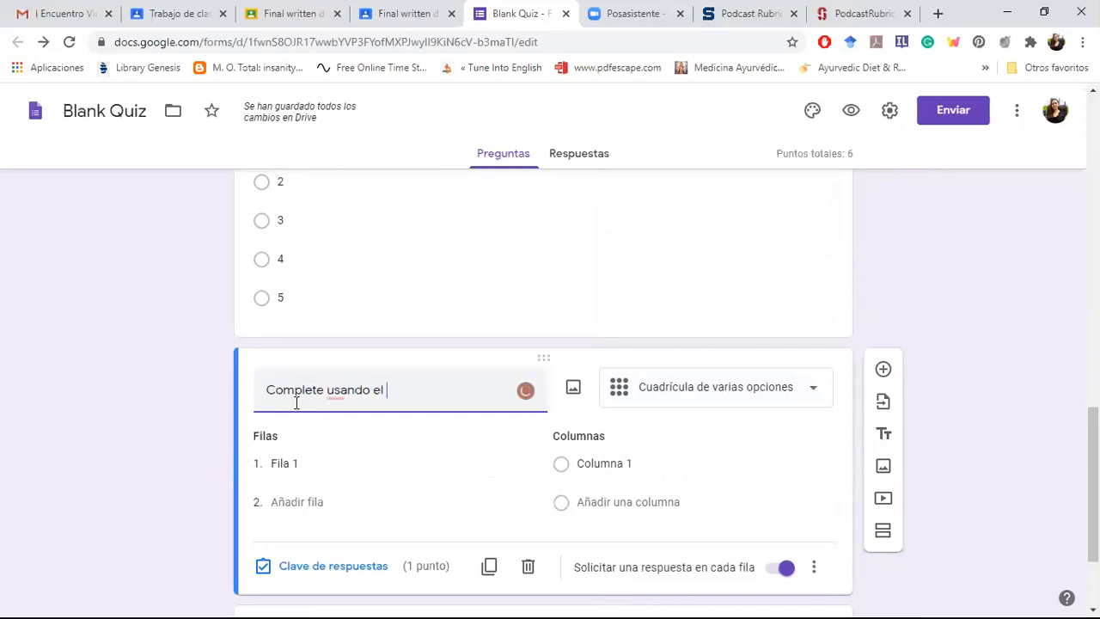
text(conector )
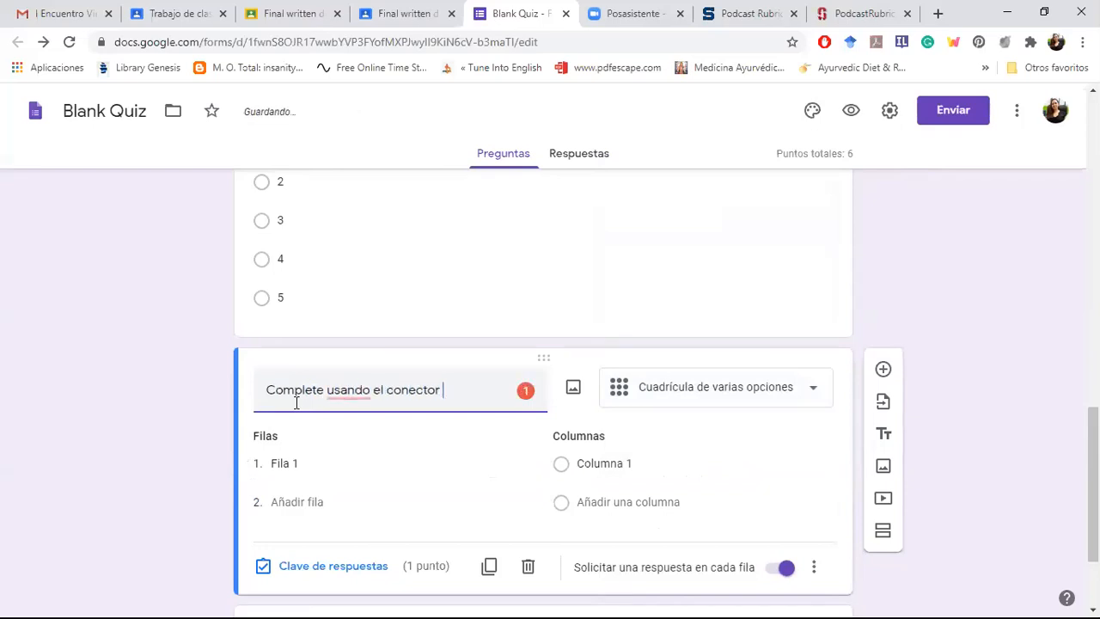
text(adecuado)
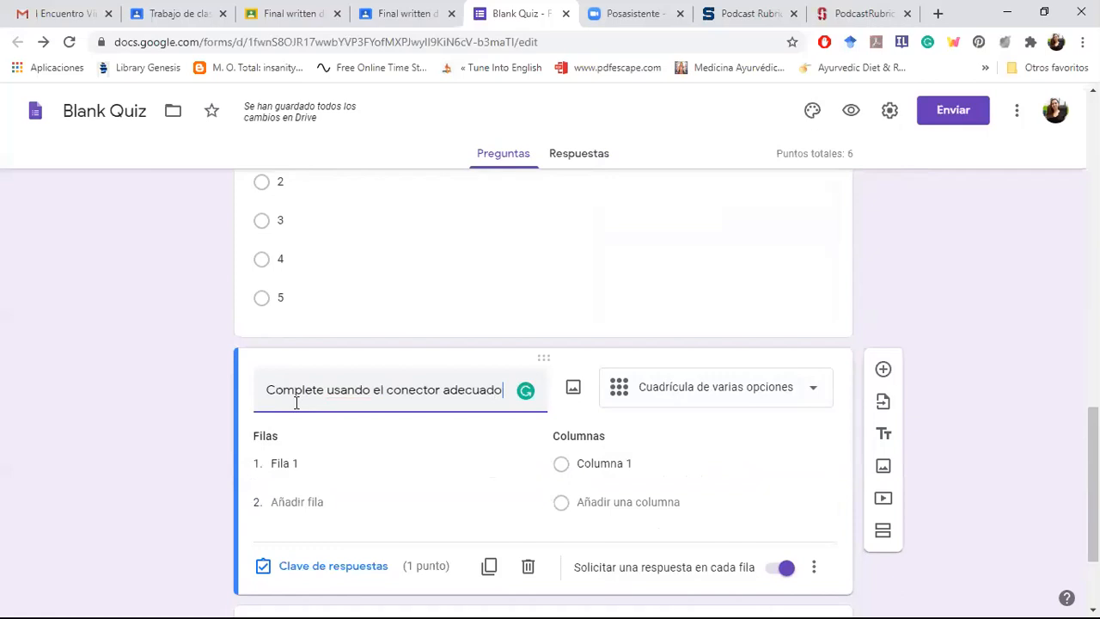
click(324, 392)
key(BackSpace)
text(la oraci)
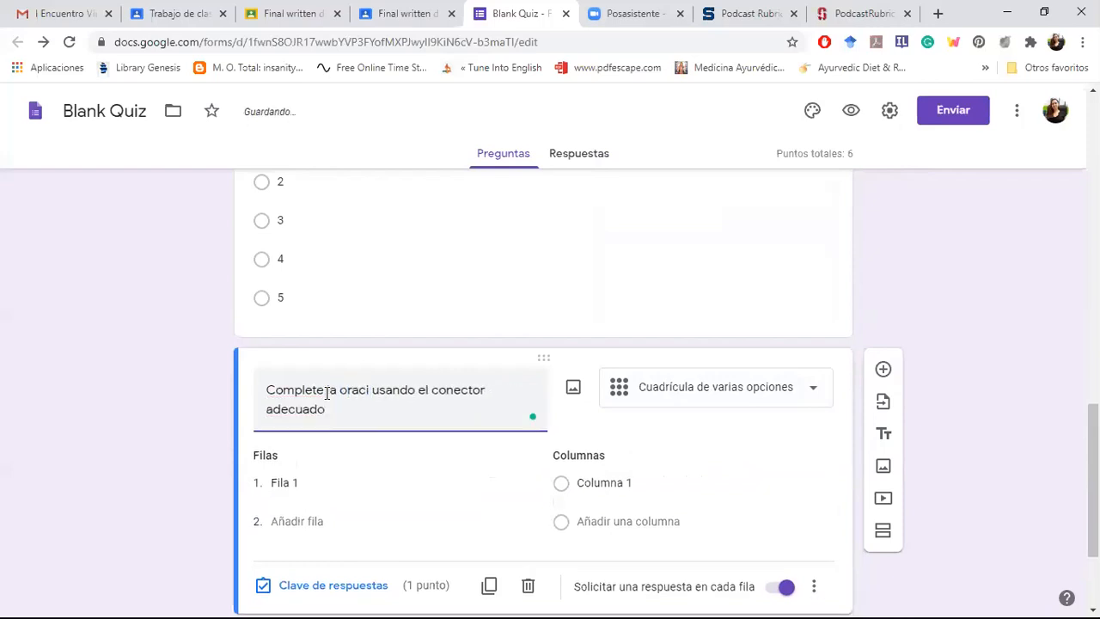
text(ón)
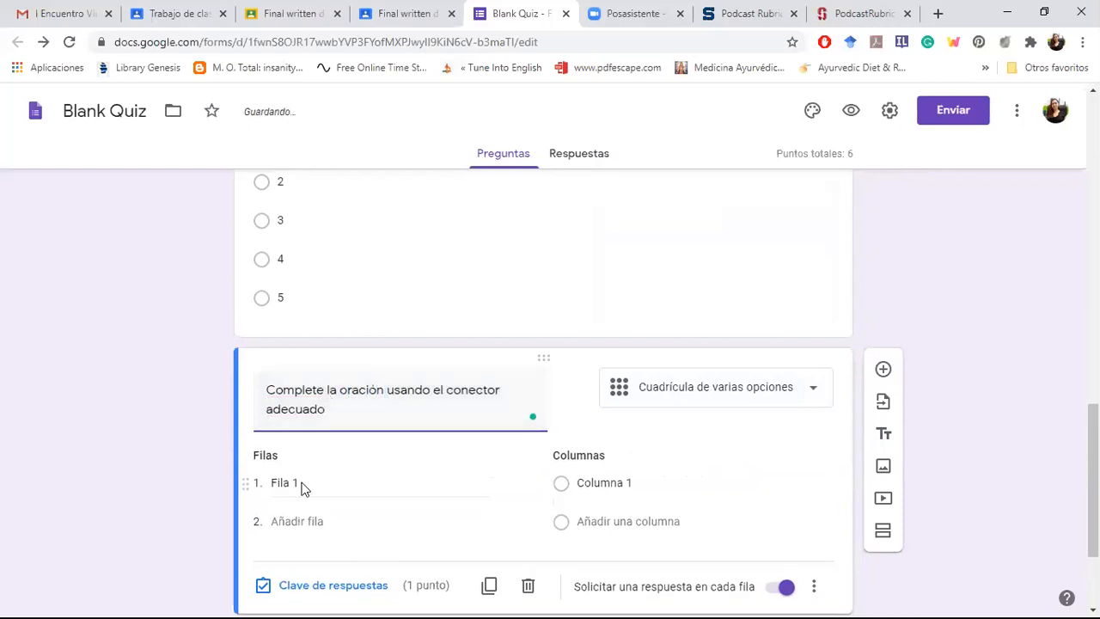
Step: Set the grid's first row to "Hoy viene en caro _____ estaba lloviendo"
click(299, 485)
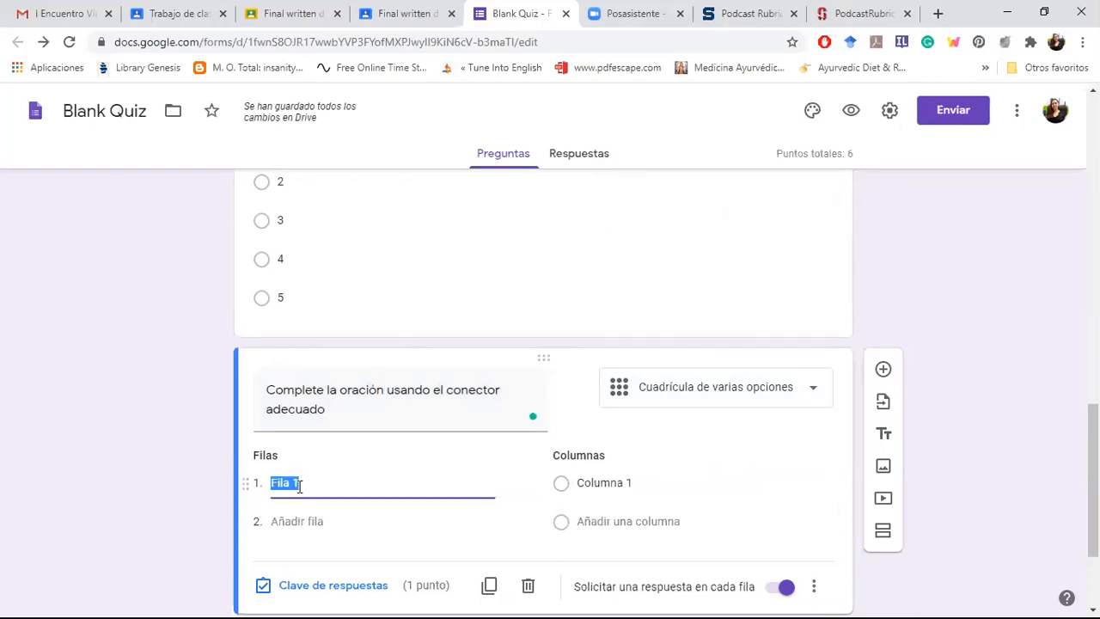
text(Hoy v)
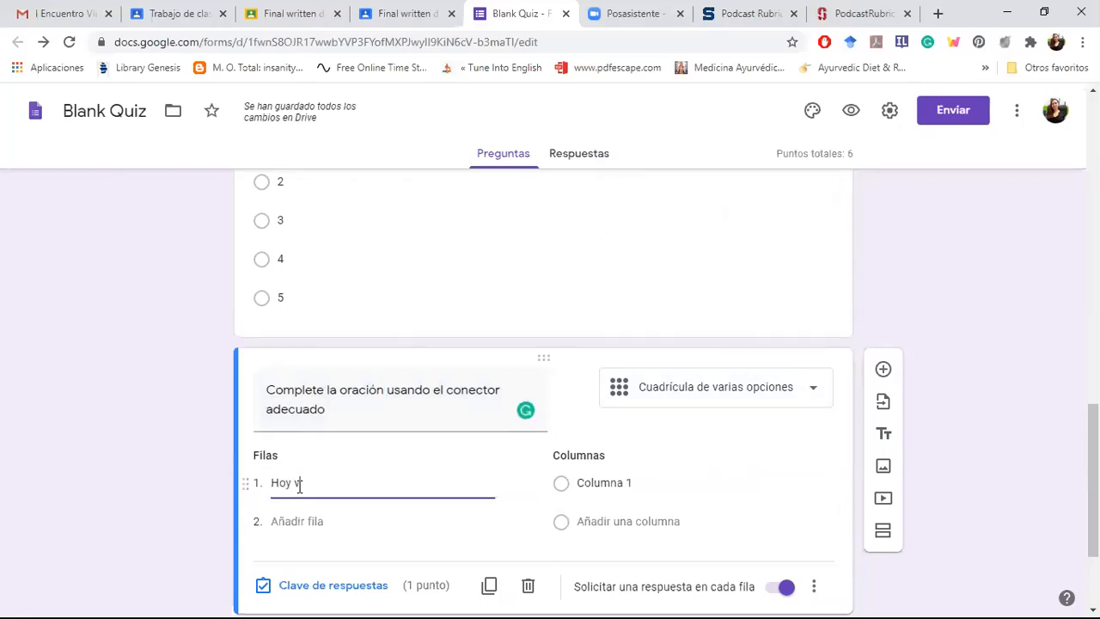
text(iene en caro _____ est)
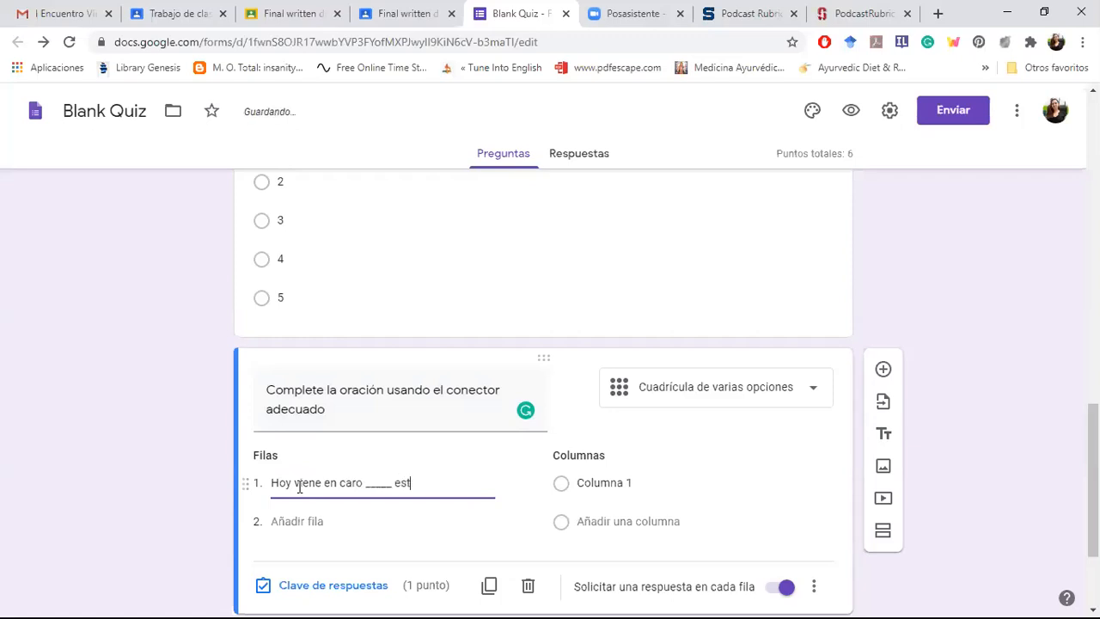
text(aba lloviendo)
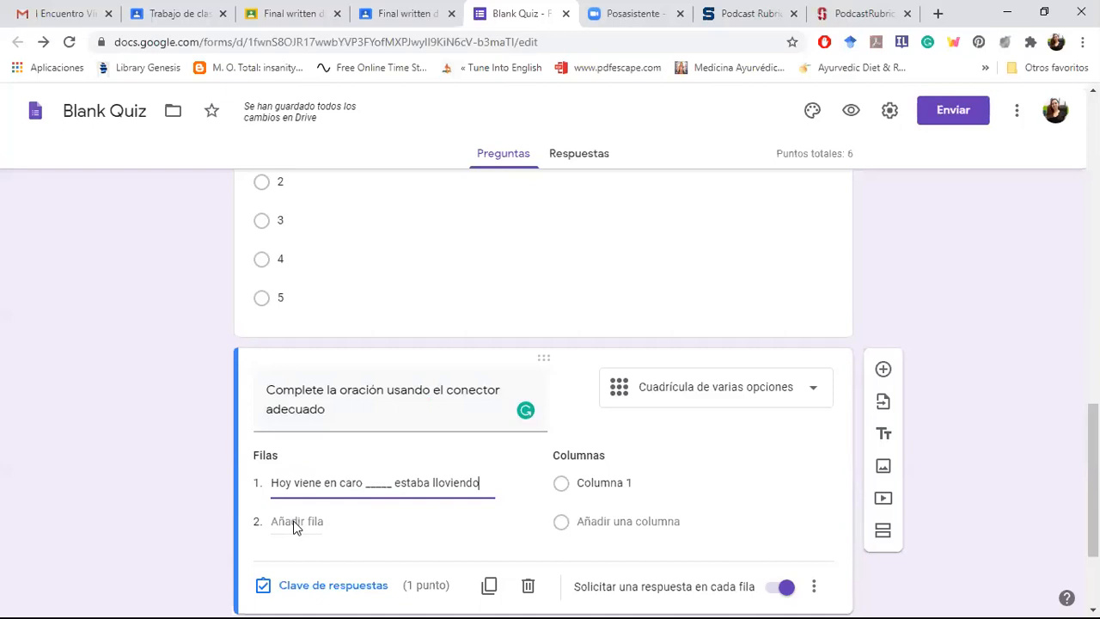
Step: Add a second row to the grid question reading "No estudié para el parcial ______ lo gané"
click(295, 526)
text(No est)
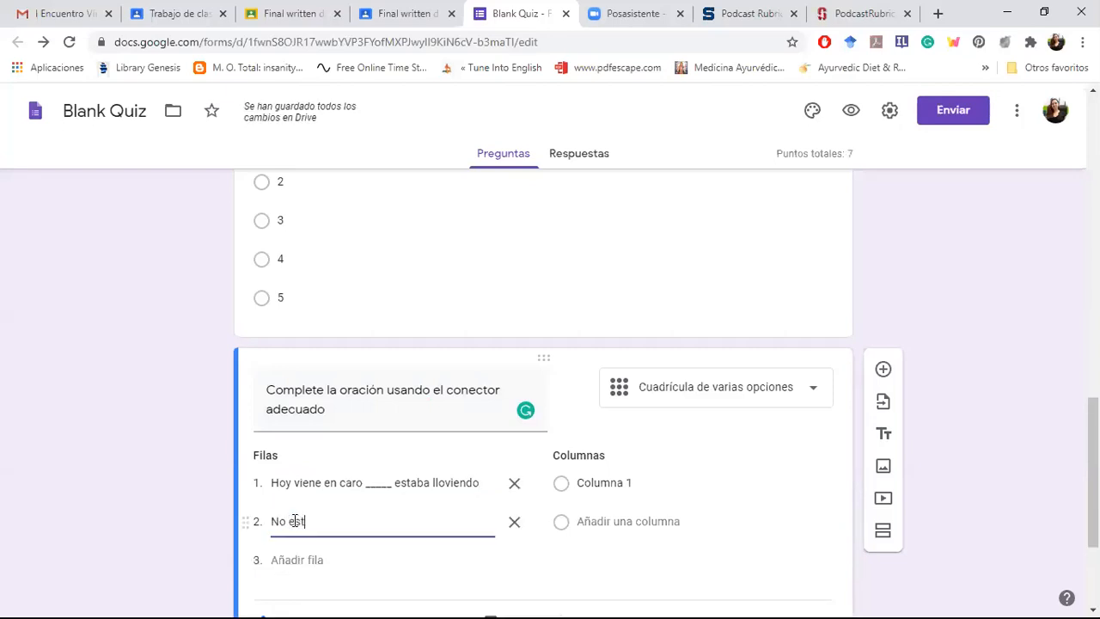
text(udi)
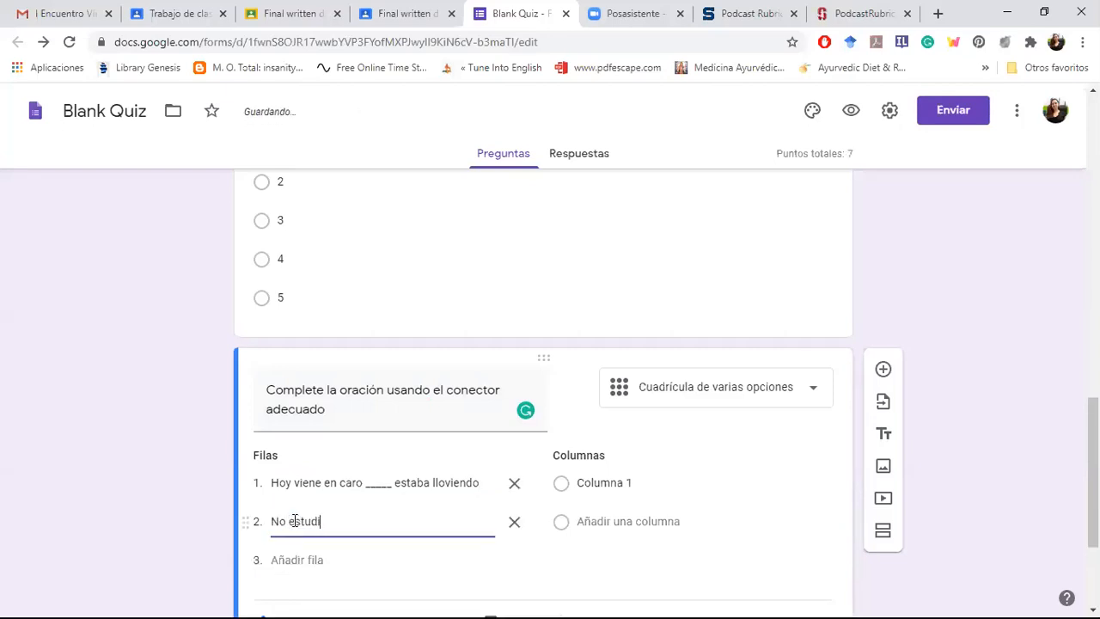
text(é para)
key(BackSpace)
key(BackSpace)
key(BackSpace)
key(BackSpace)
key(BackSpace)
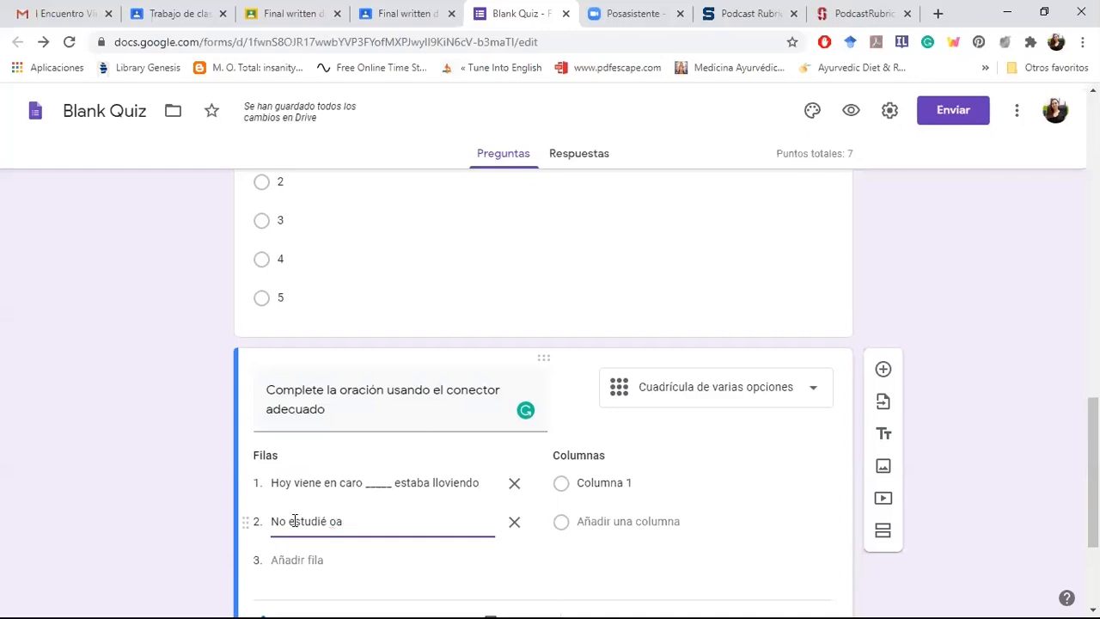
text(para el parcial ____)
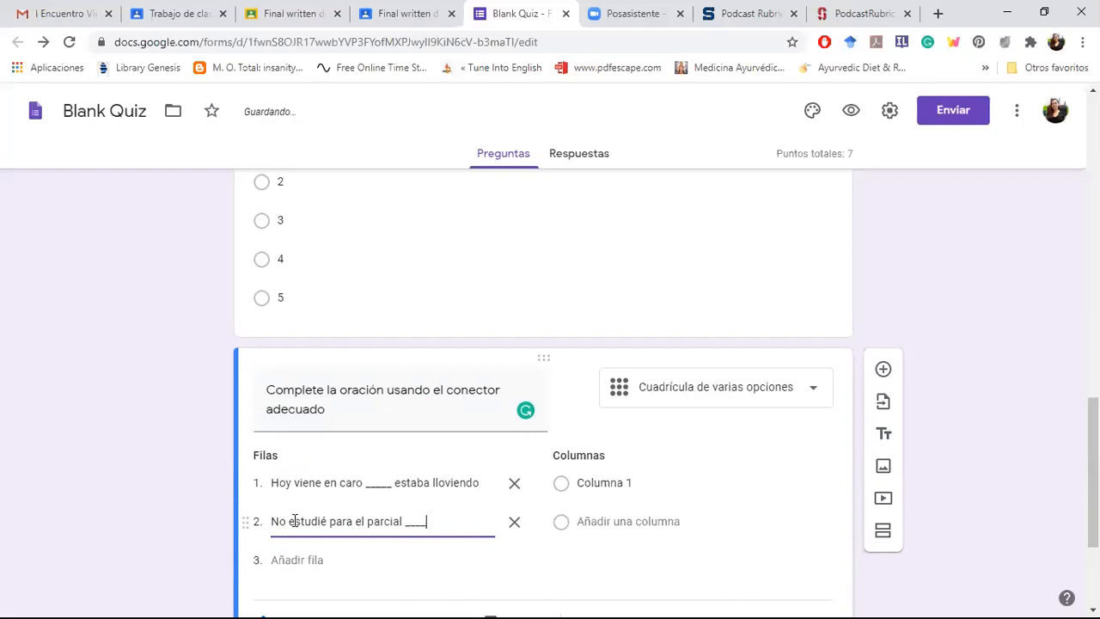
text(__ gané el)
key(BackSpace)
key(BackSpace)
key(BackSpace)
key(BackSpace)
key(BackSpace)
key(BackSpace)
key(BackSpace)
key(BackSpace)
text(lo gané)
Step: Name the grid's first column "aún así" and add a second column named "porque"
click(607, 483)
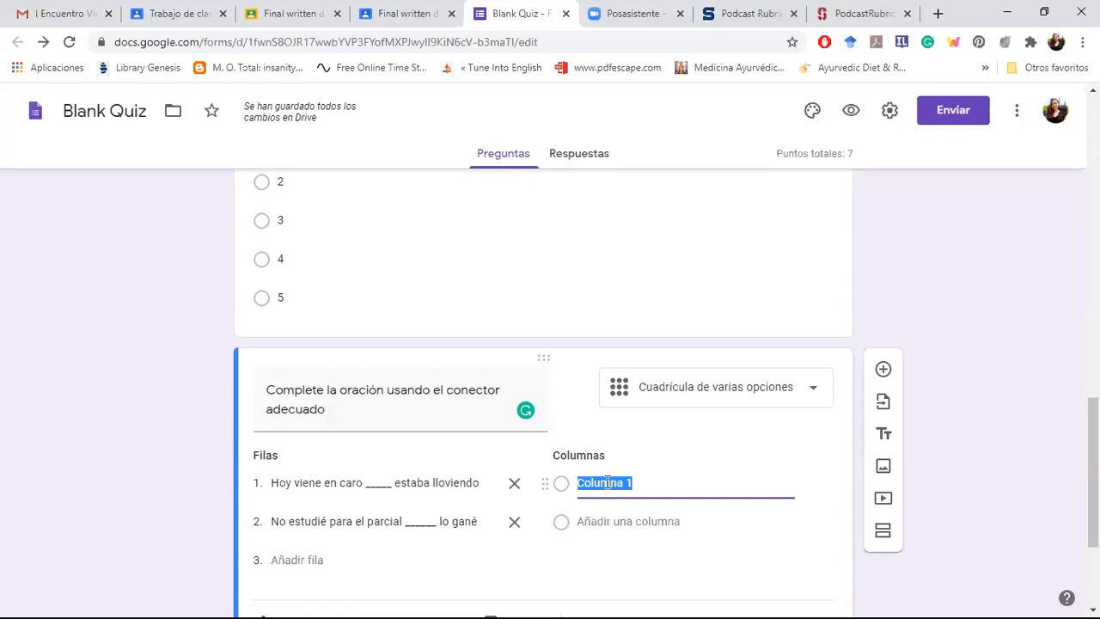
text(aún así)
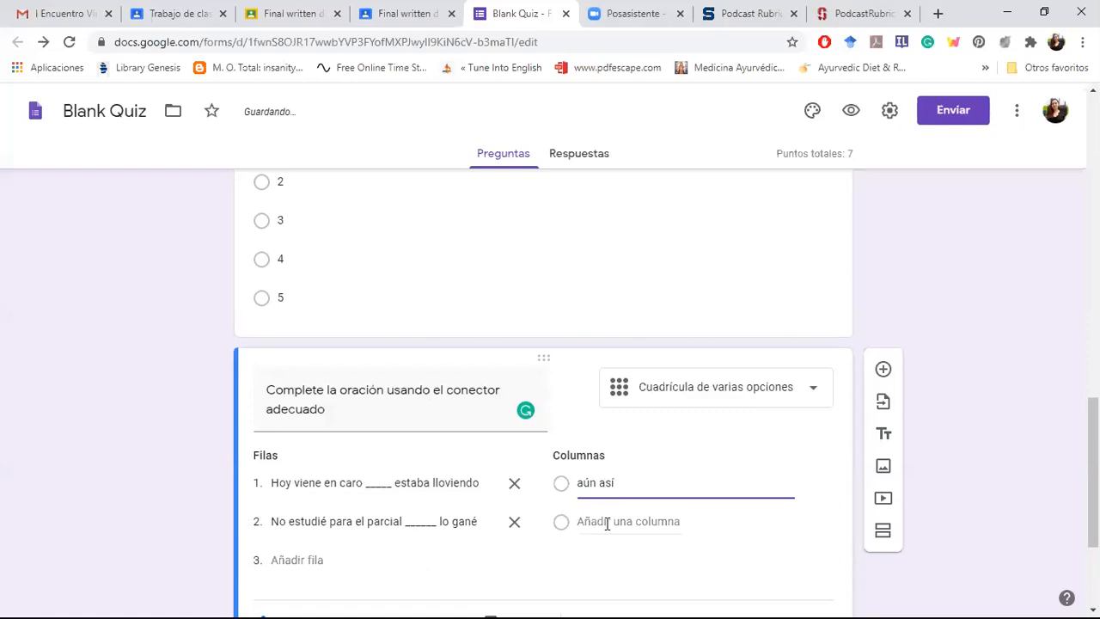
click(607, 522)
text(porque)
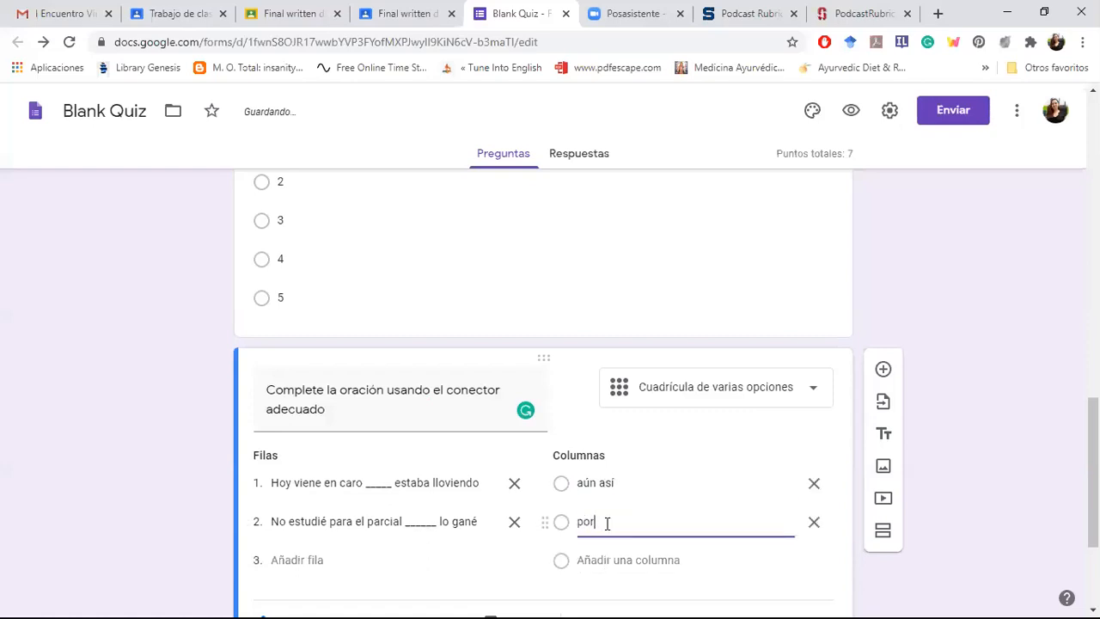
click(1008, 478)
Step: Open the quiz preview and fill in the Nombre completo field with the respondent's name
drag(1093, 477, 1094, 176)
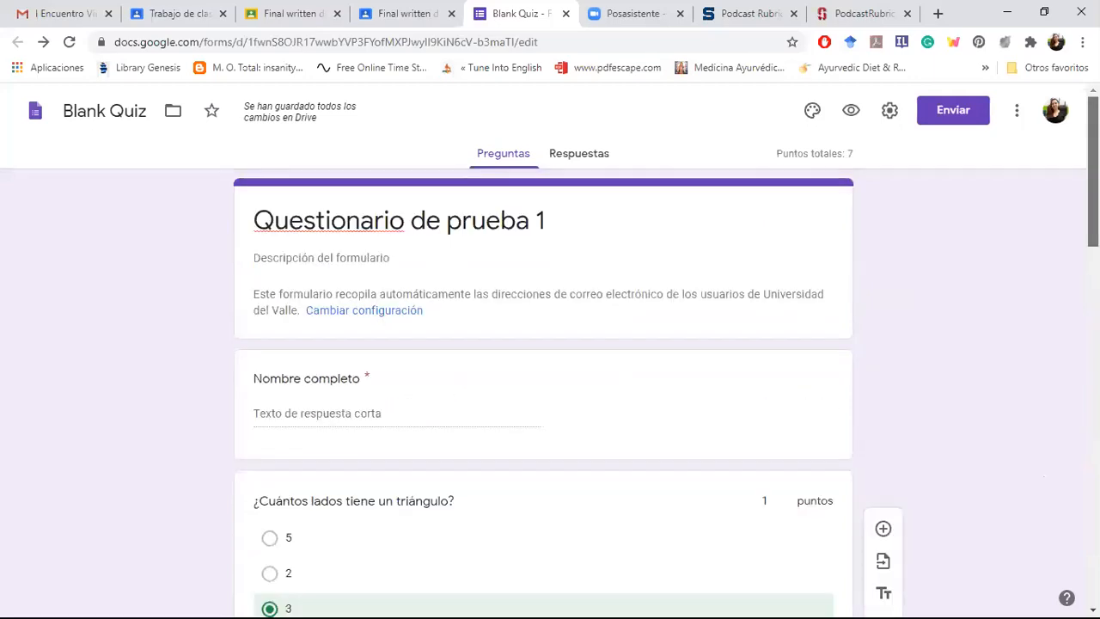
click(851, 112)
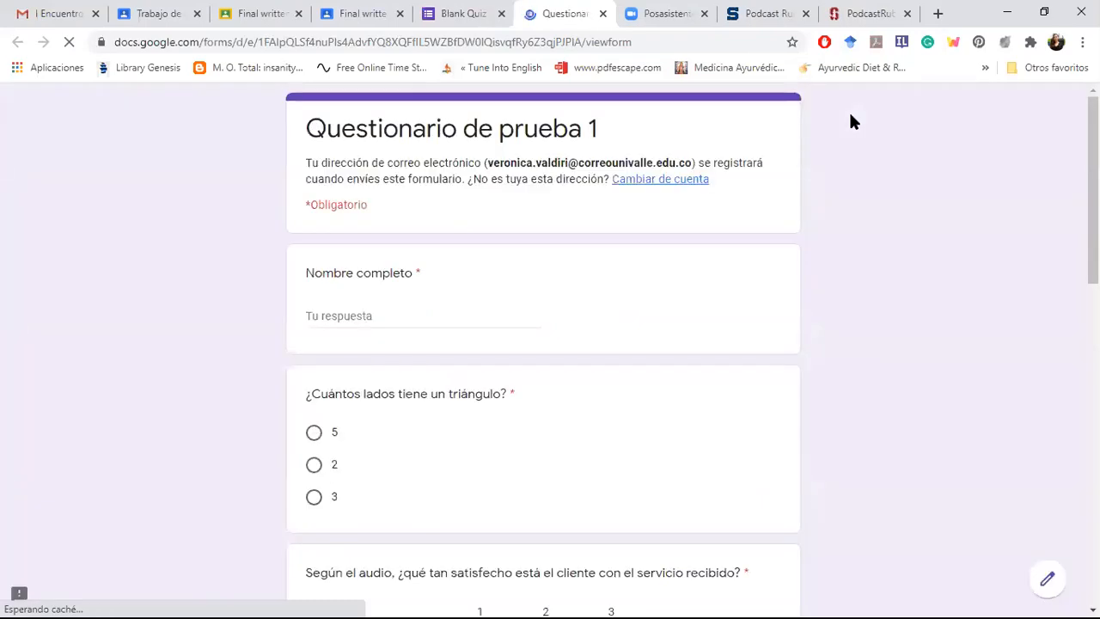
scroll(850, 122, down, 1)
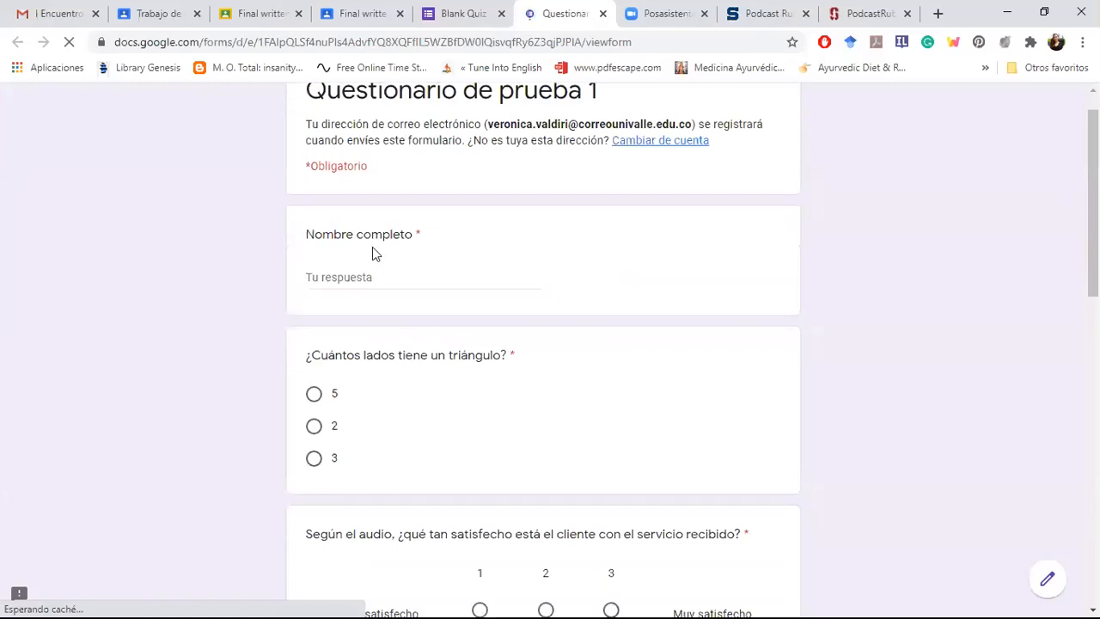
click(359, 277)
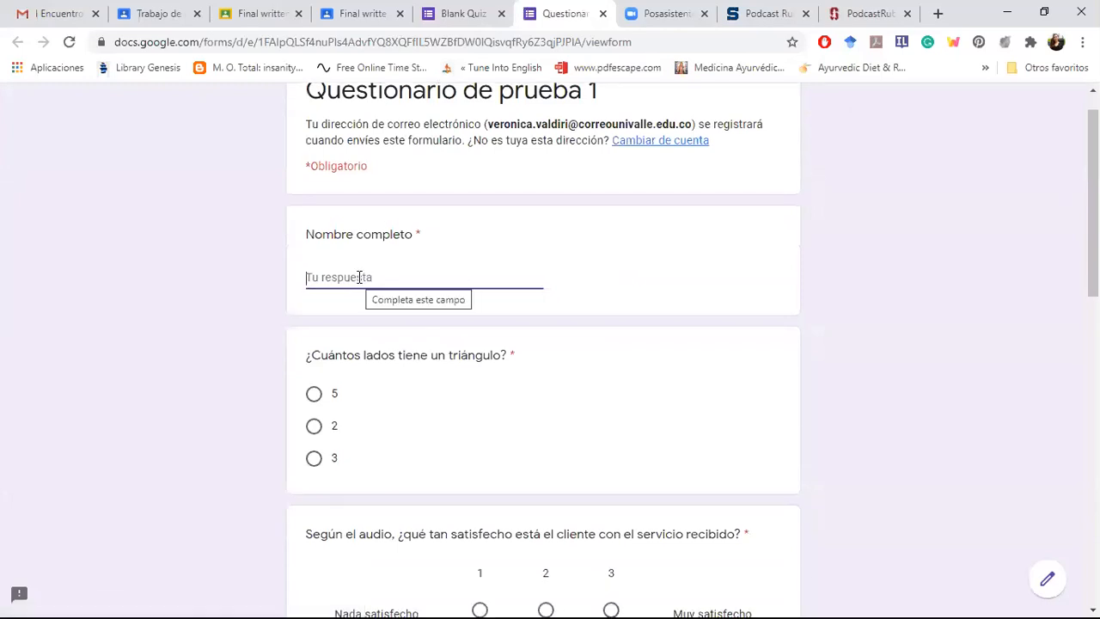
text(Verónica)
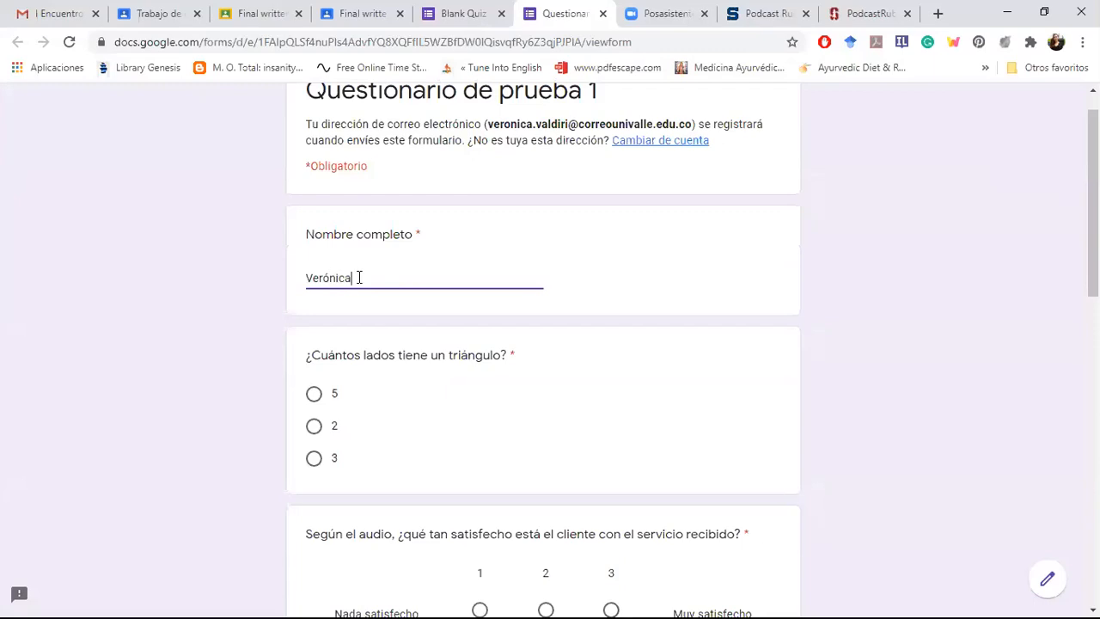
Step: In the preview, answer the triangle question with 3, the satisfaction scale with 2, and the apple sentence with Where
click(314, 464)
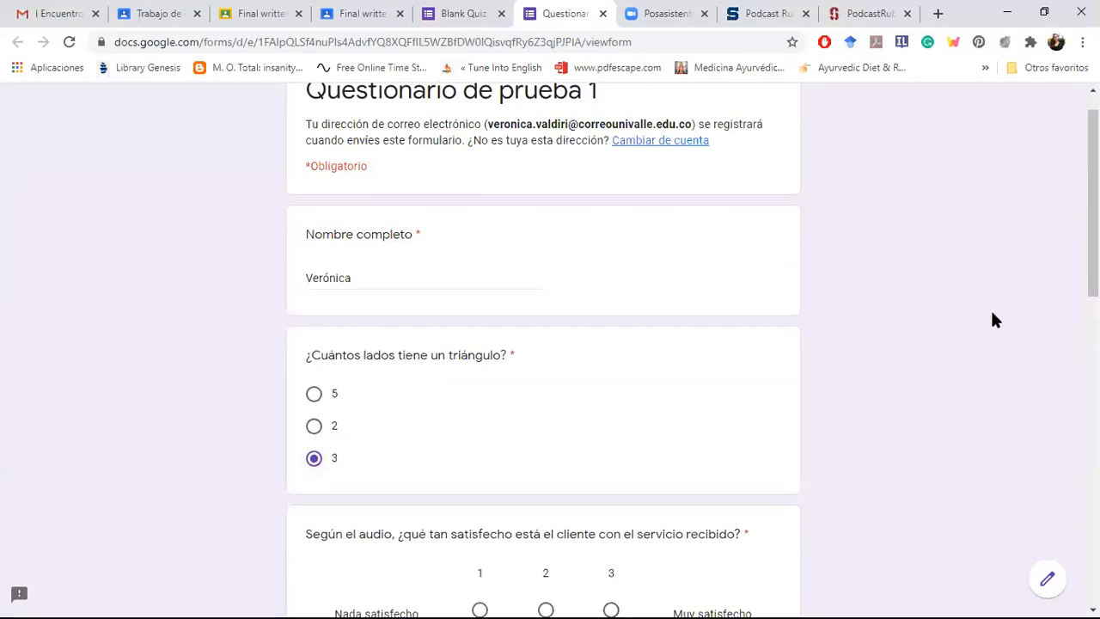
drag(1094, 250, 1093, 365)
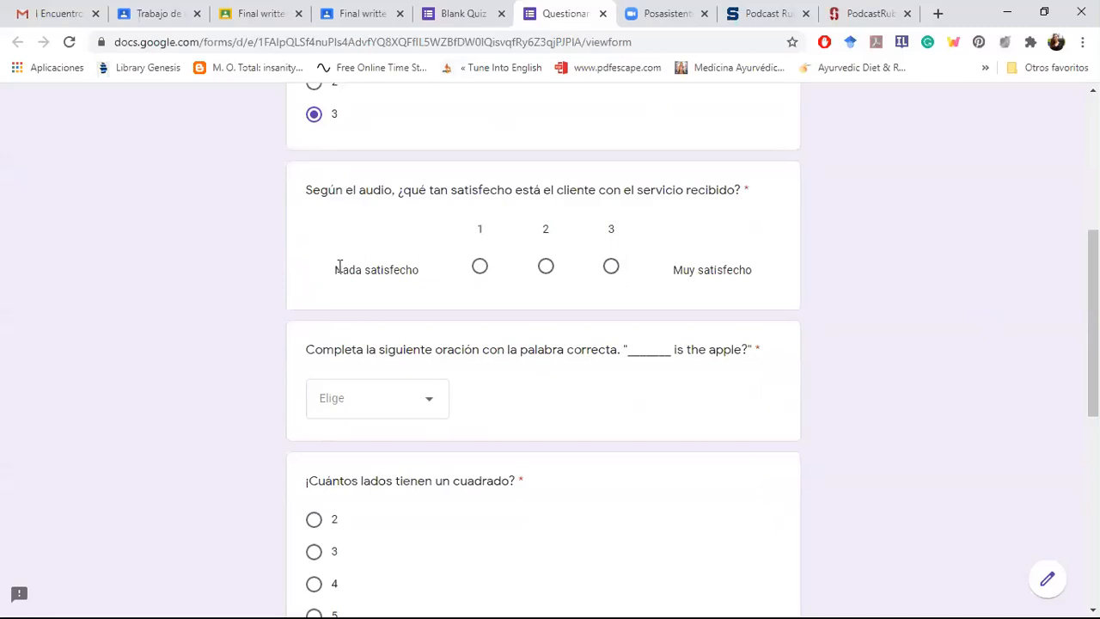
click(545, 268)
scroll(776, 298, down, 2)
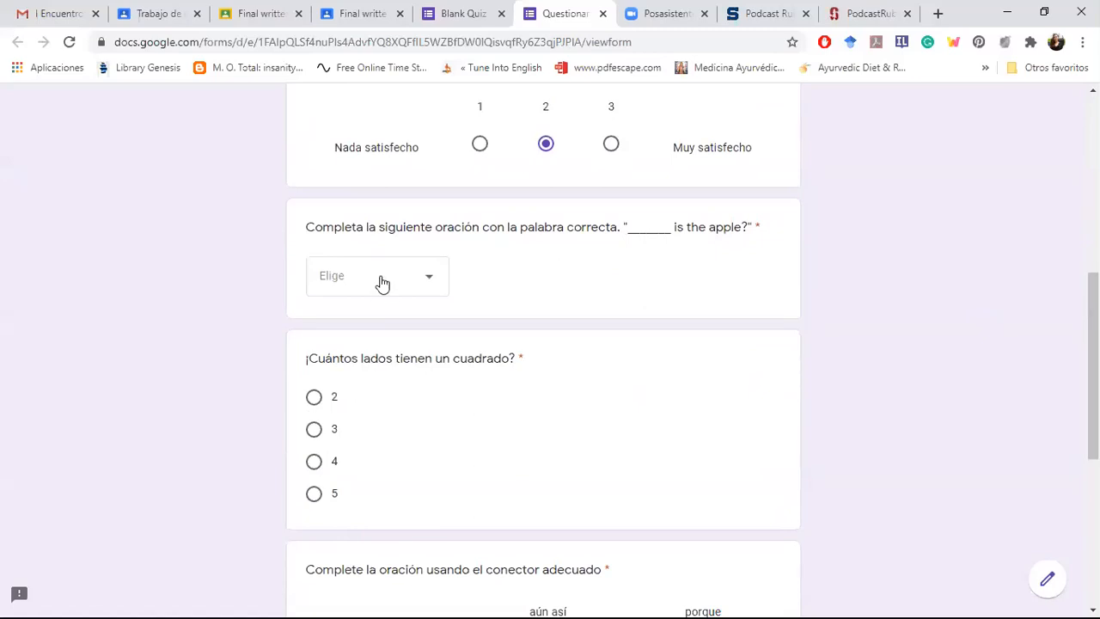
click(383, 283)
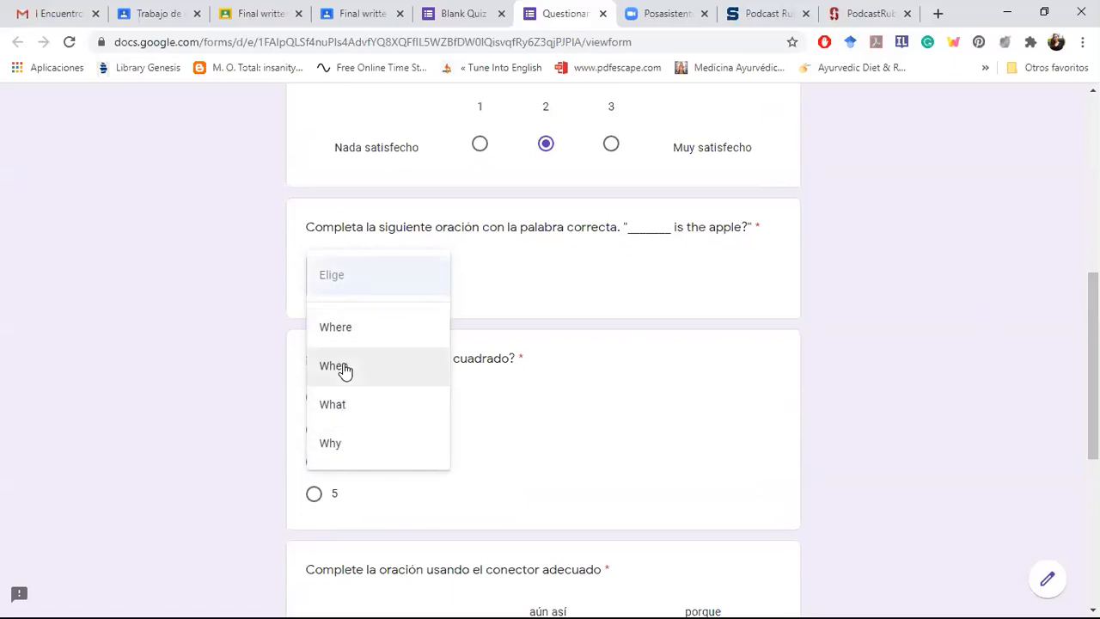
click(342, 335)
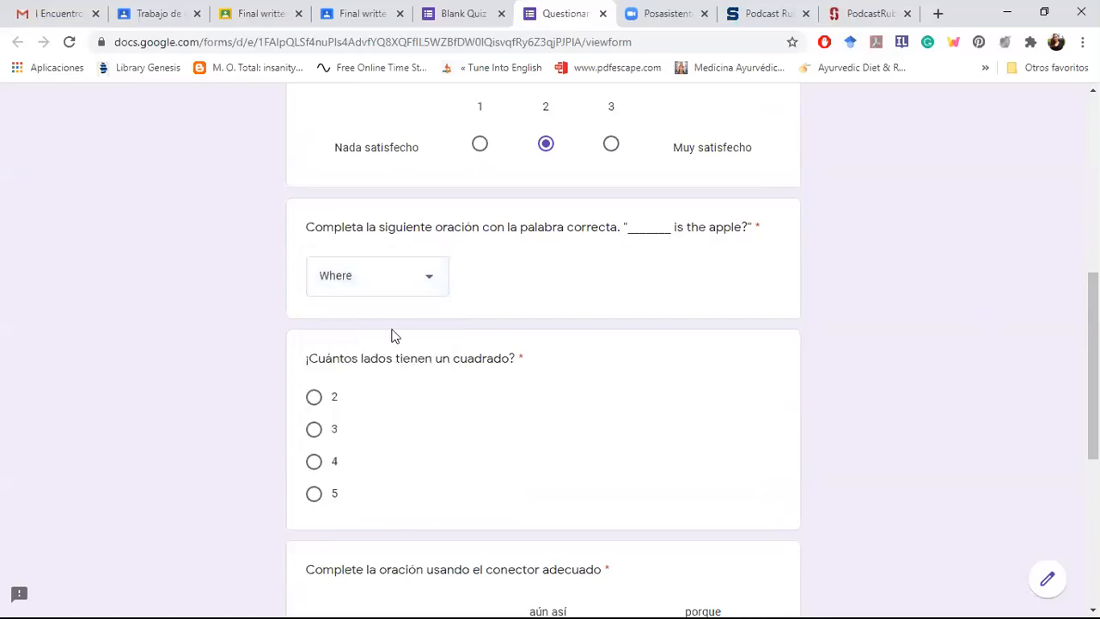
Step: Answer the square question with 4, and choose "porque" for the grid's first row and "aún así" for its second
scroll(503, 232, down, 3)
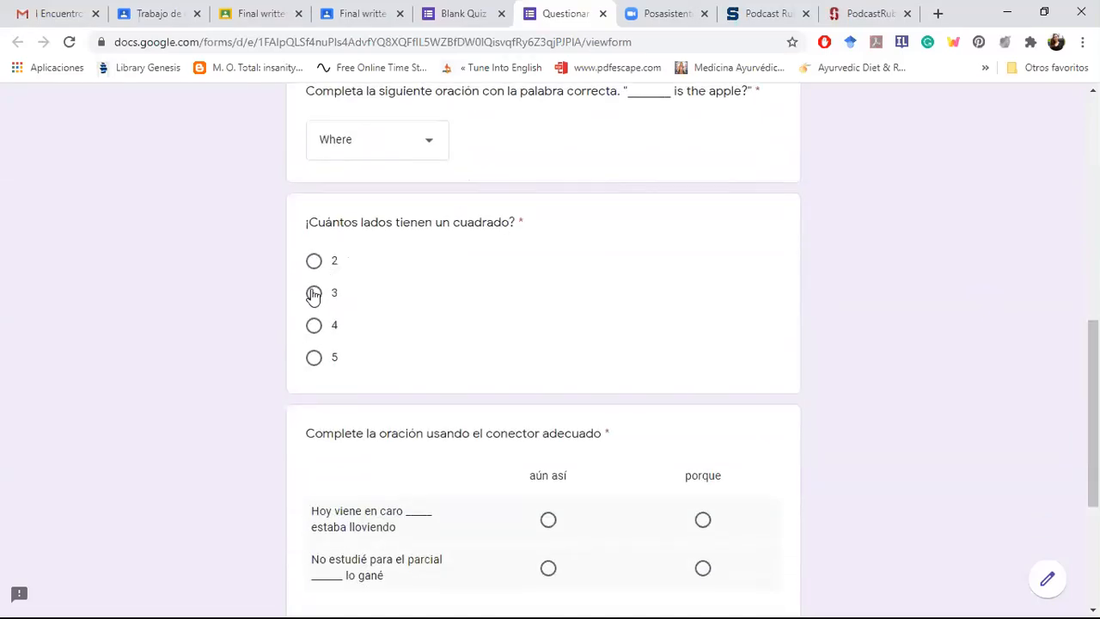
click(314, 326)
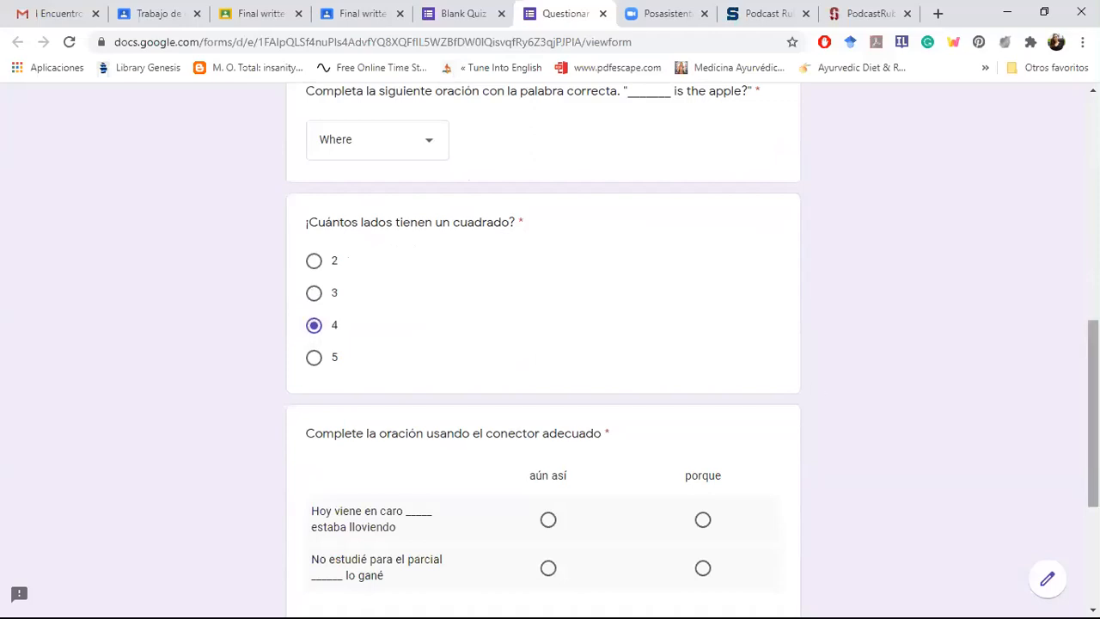
scroll(887, 407, down, 3)
scroll(571, 408, down, 1)
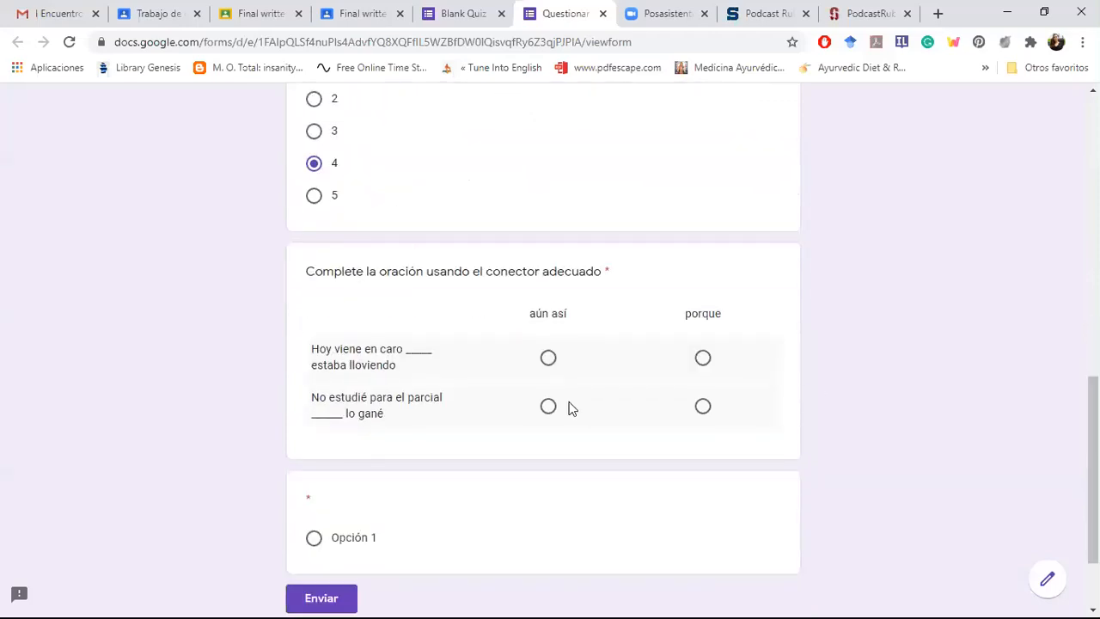
click(703, 359)
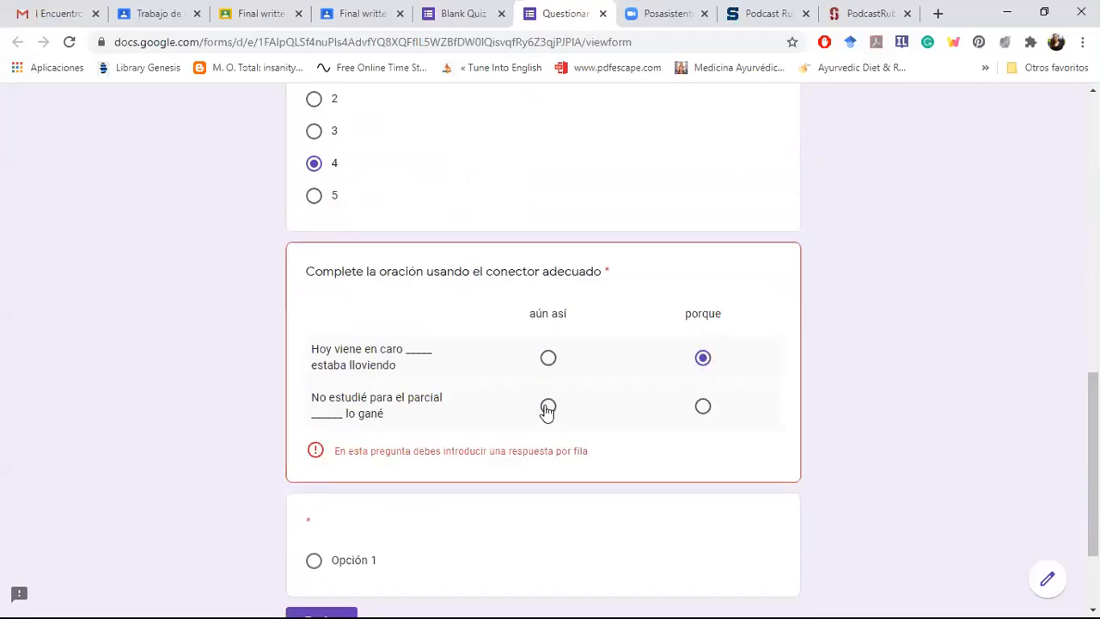
click(548, 407)
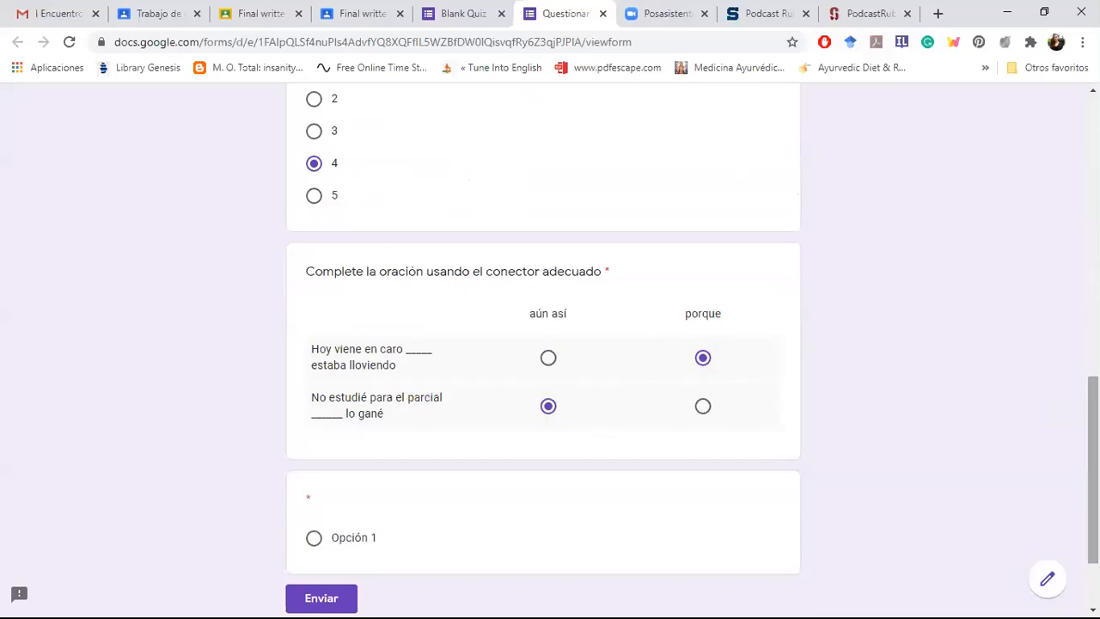
Step: Select Opción 1 in the untitled last question and return to the start of the previewed quiz
drag(1093, 471, 1092, 512)
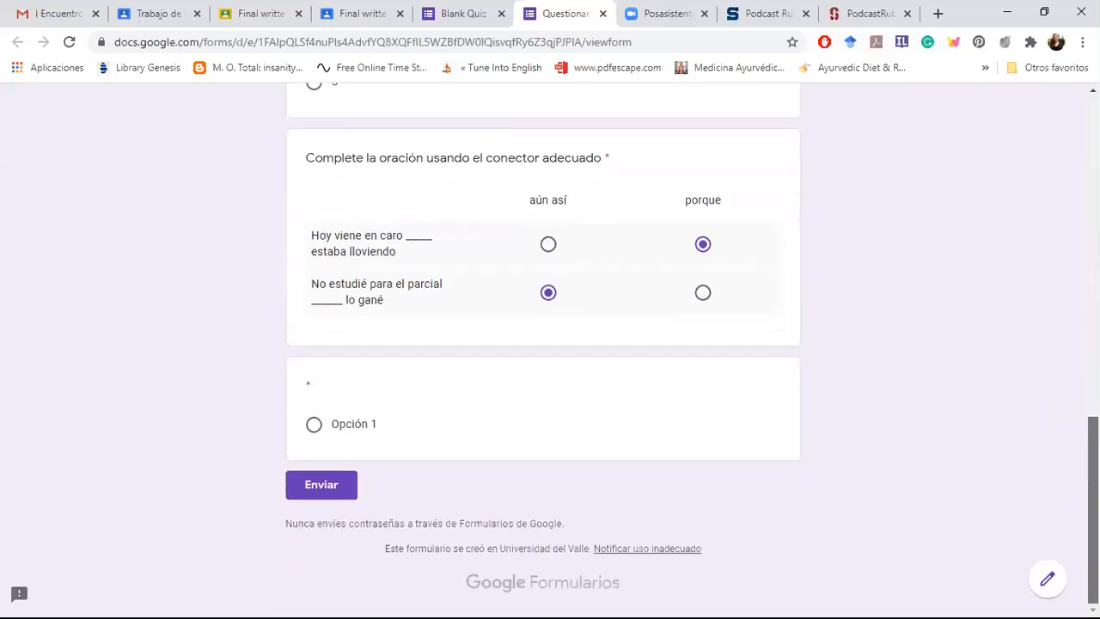
click(314, 425)
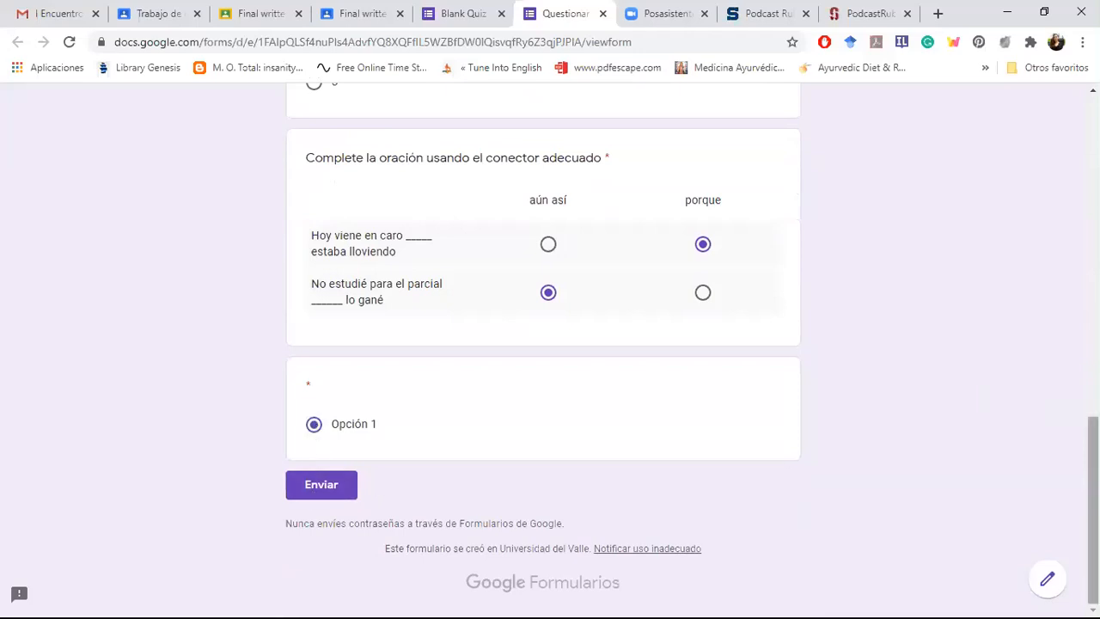
drag(1093, 509, 973, 490)
drag(1093, 490, 1092, 170)
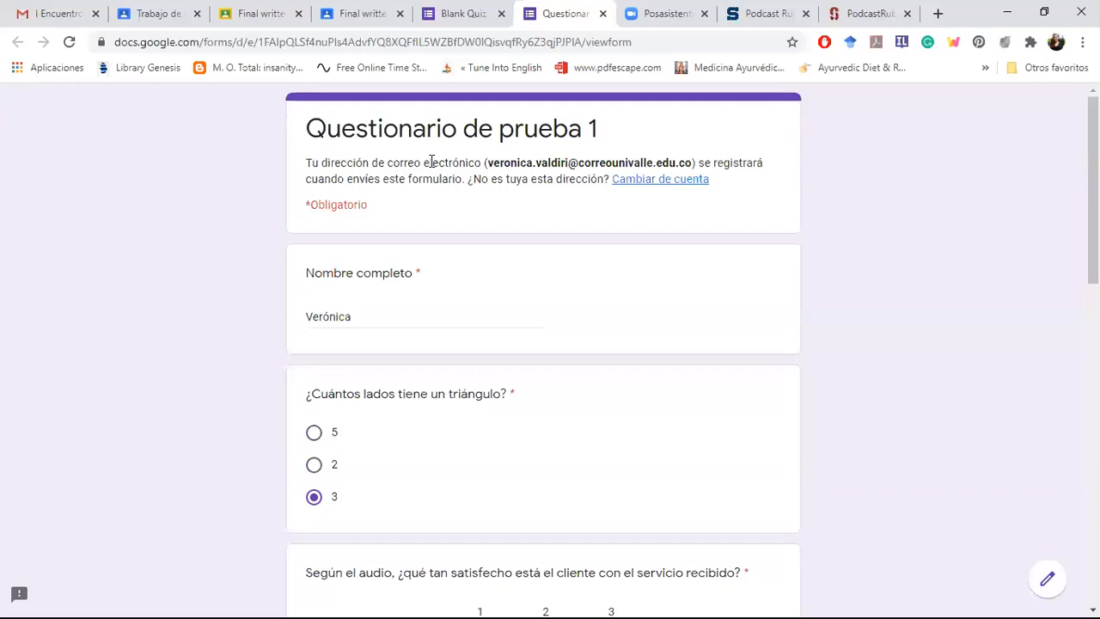
Step: Switch back to the quiz editor, check the collected responses, and return to the questions
key(ctrl+shift+Tab)
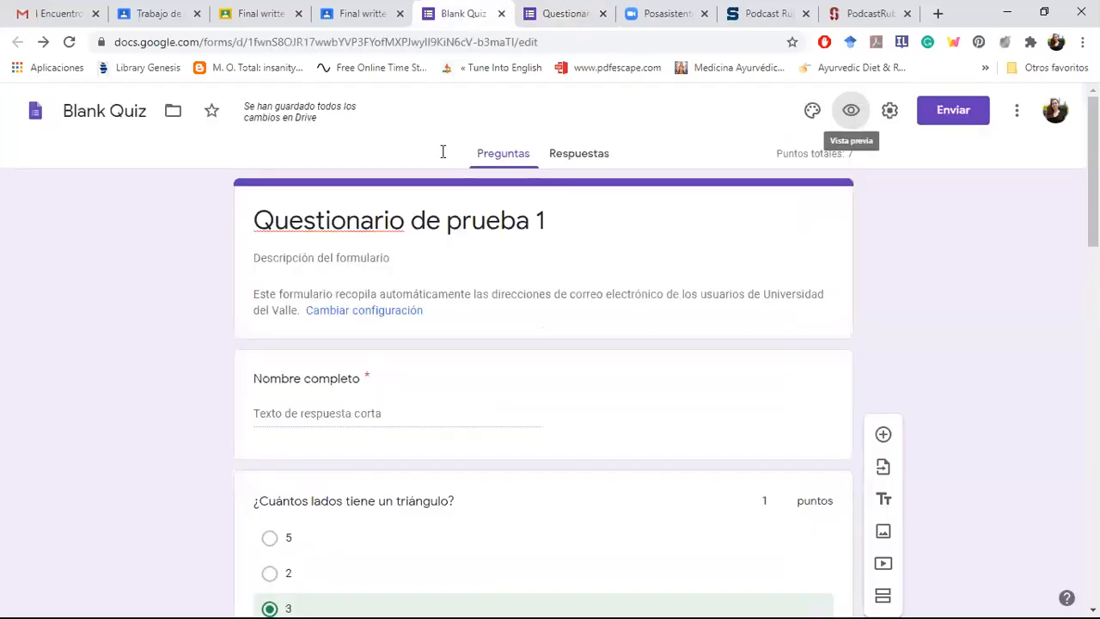
click(565, 160)
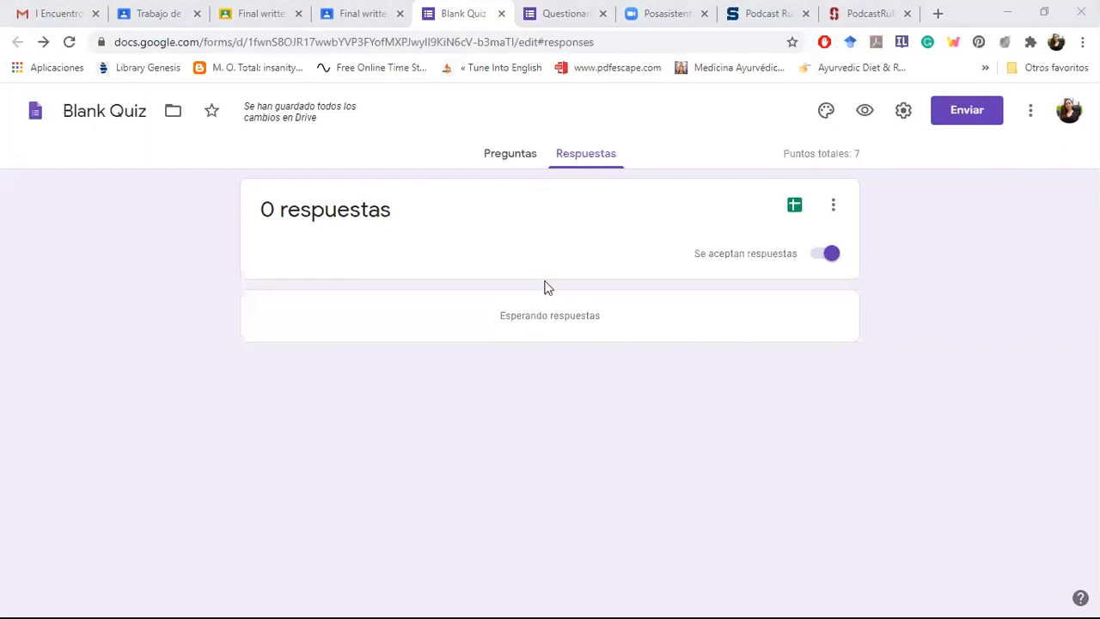
click(393, 595)
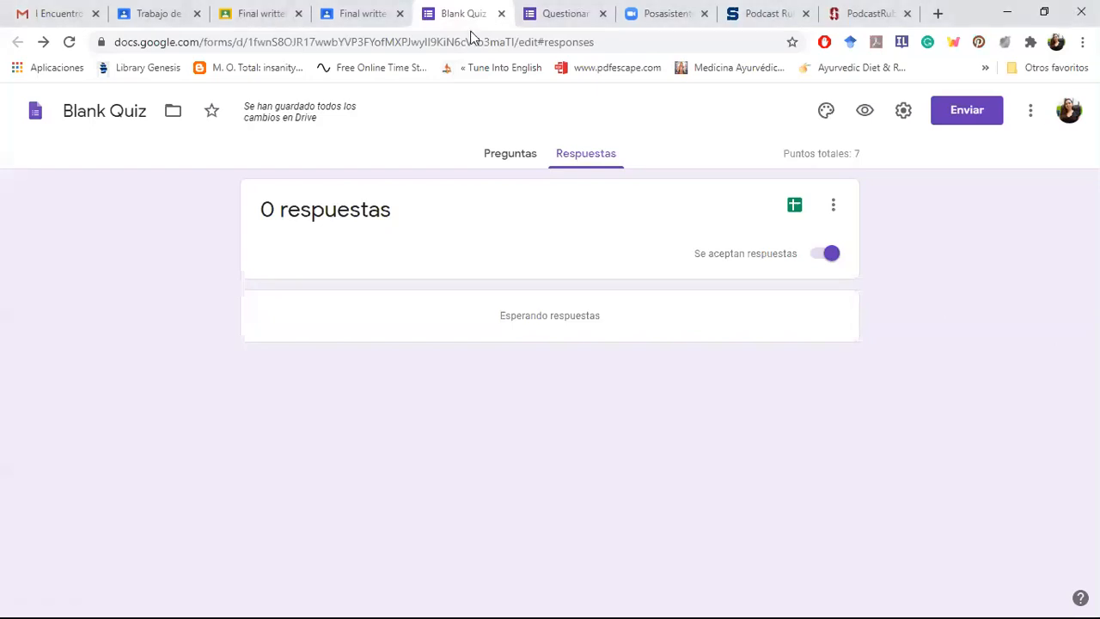
right_click(492, 157)
click(492, 154)
click(506, 157)
click(507, 156)
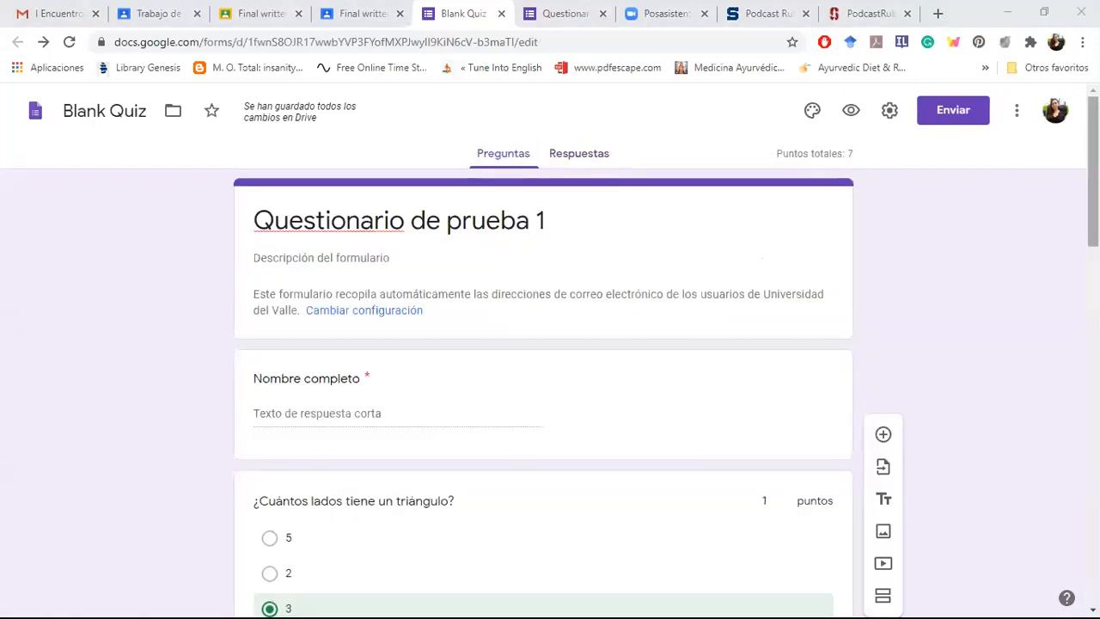
Step: Review the quiz's first questions and examine the general settings for e-mail collection, sign-in requirements and respondent permissions
scroll(550, 387, down, 1)
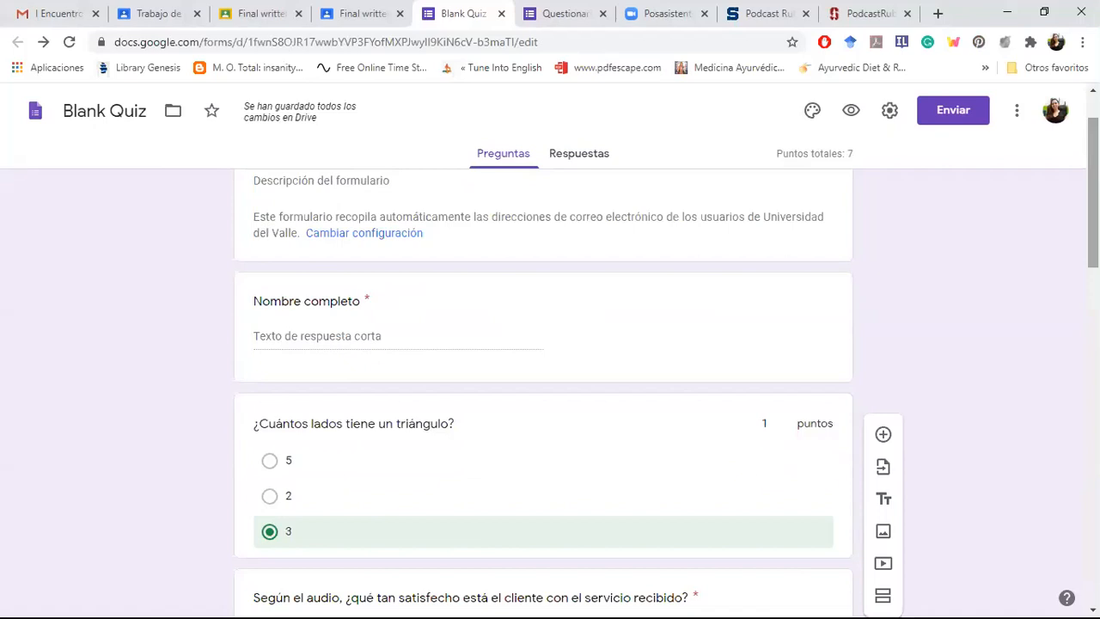
scroll(551, 387, down, 2)
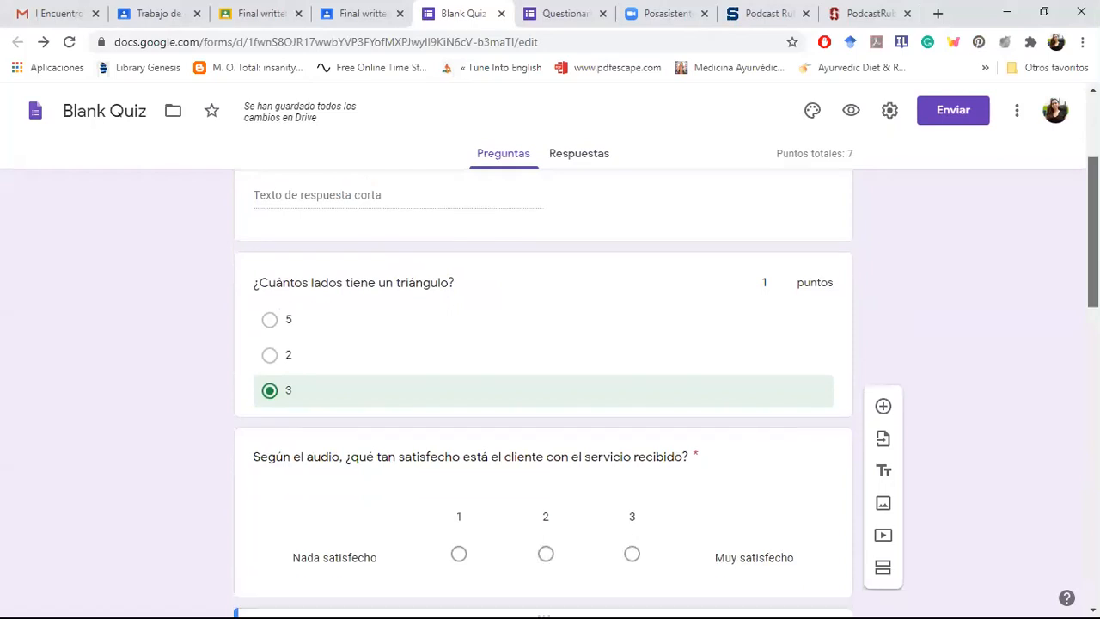
scroll(550, 387, up, 3)
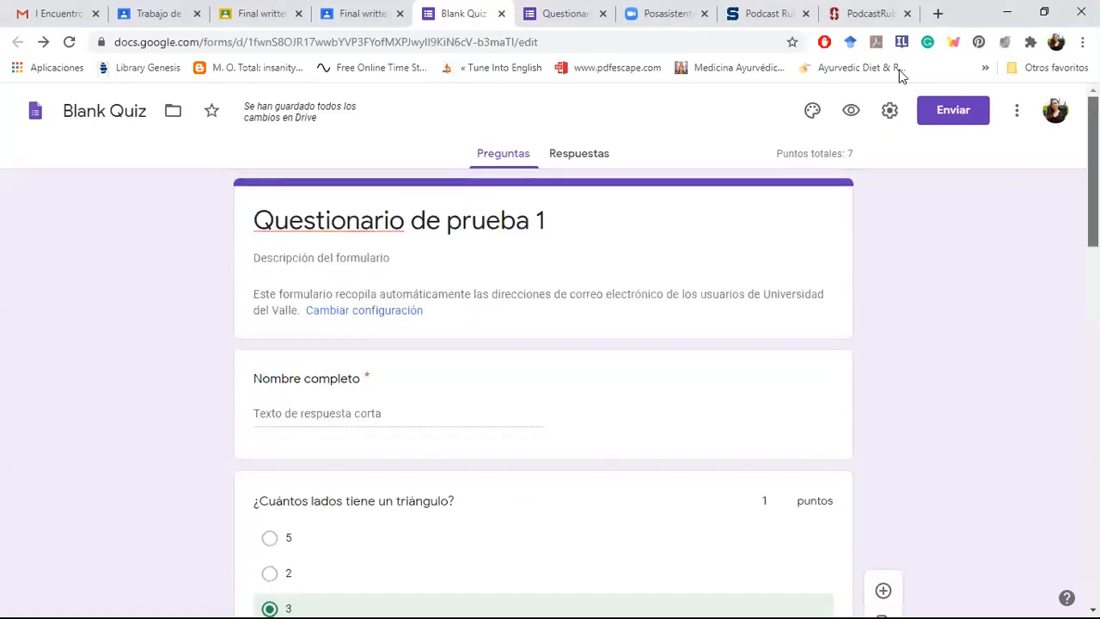
click(891, 112)
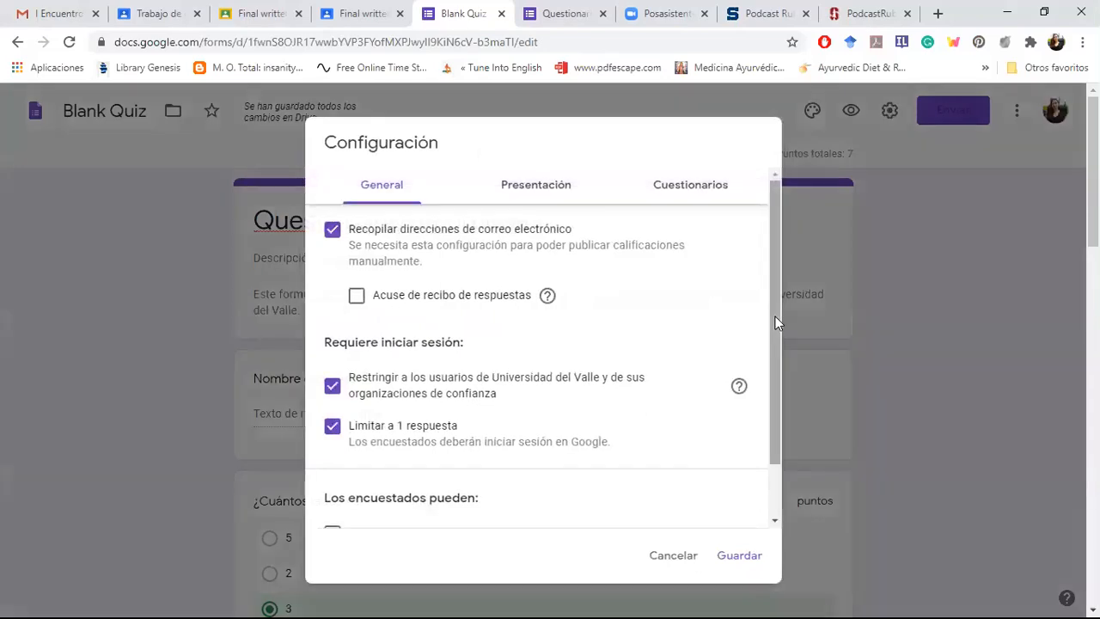
scroll(779, 379, down, 1)
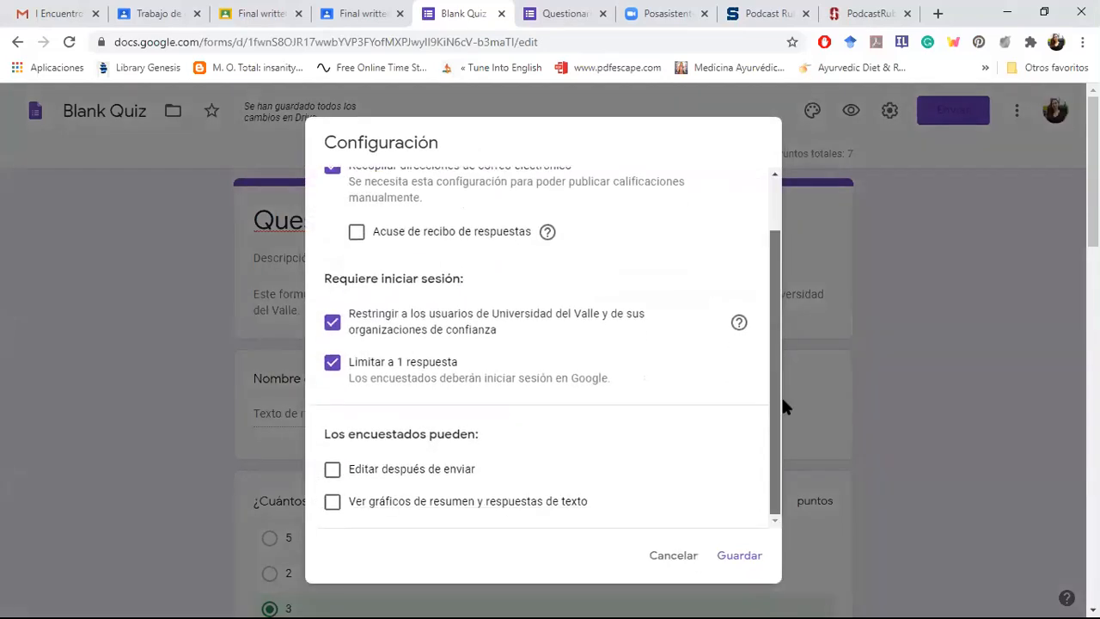
scroll(780, 309, up, 1)
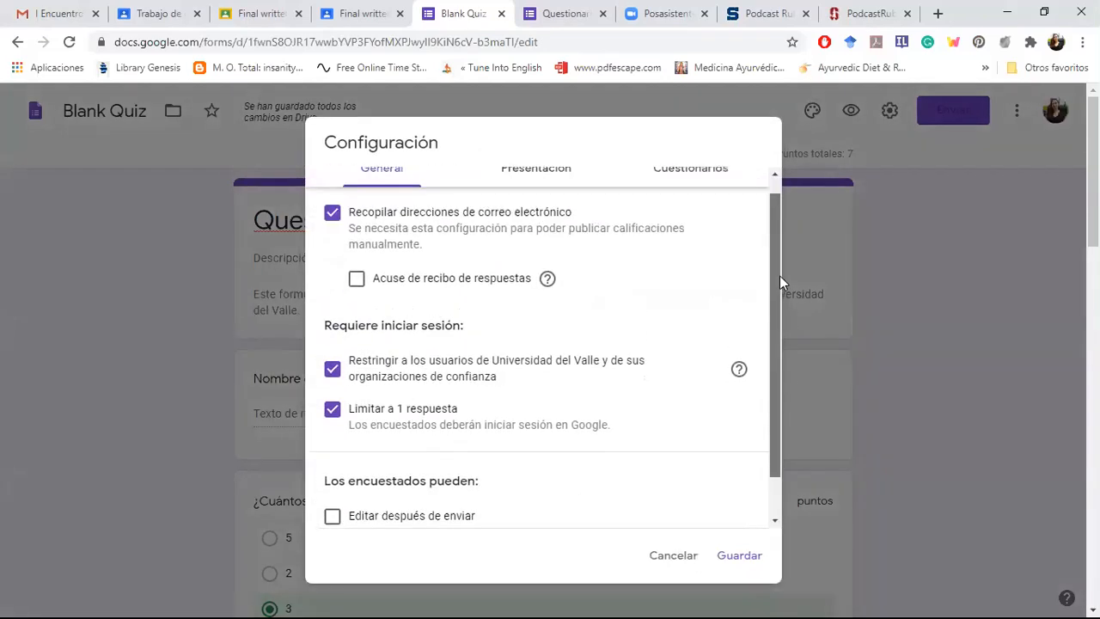
Step: Turn on random question order (Orden de preguntas aleatorio) in the quiz's presentation settings and save the configuration
click(496, 187)
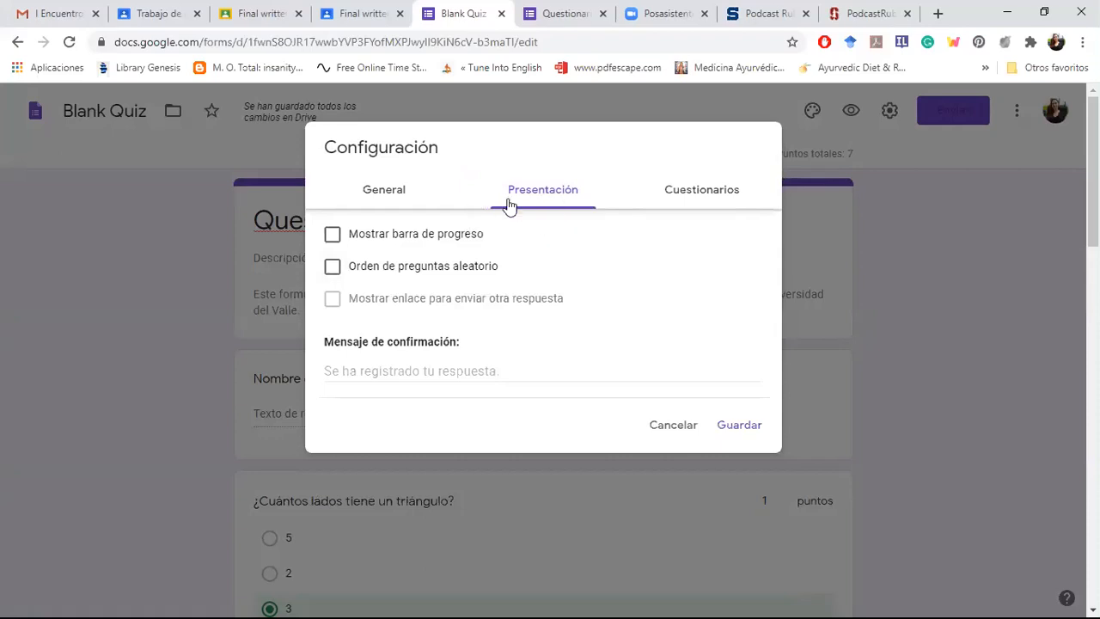
click(369, 273)
click(739, 425)
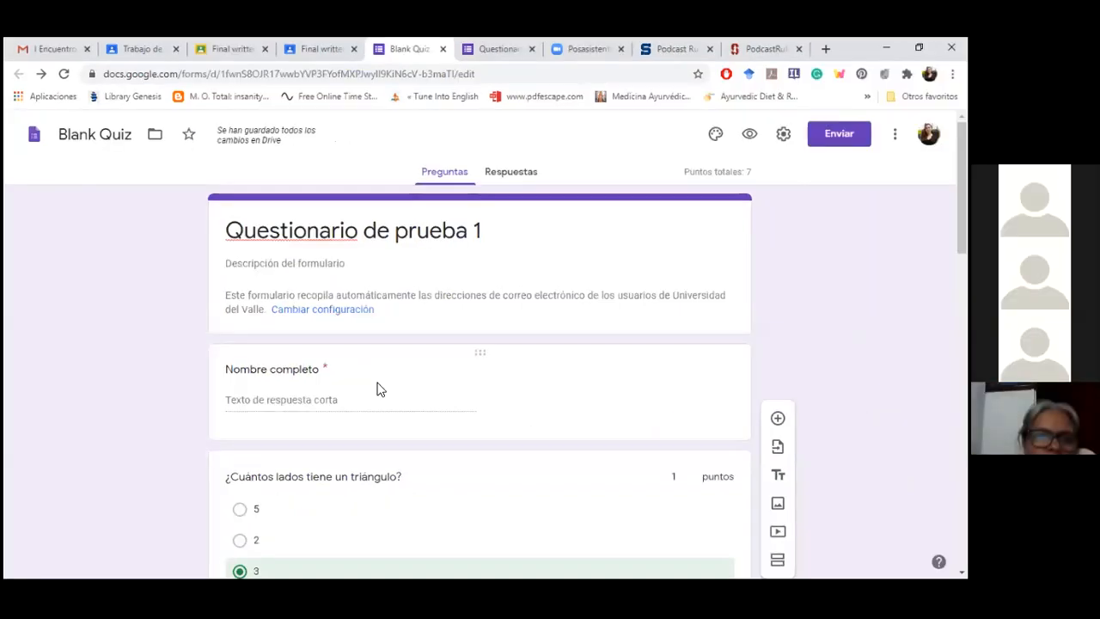
right_click(427, 401)
key(Escape)
scroll(376, 387, down, 1)
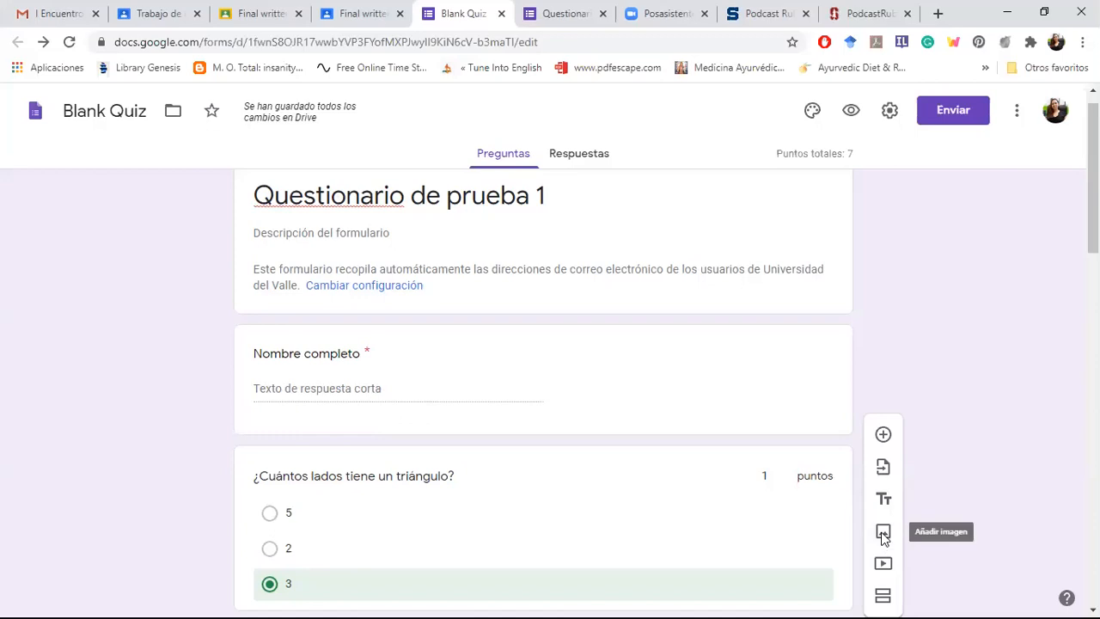
click(883, 533)
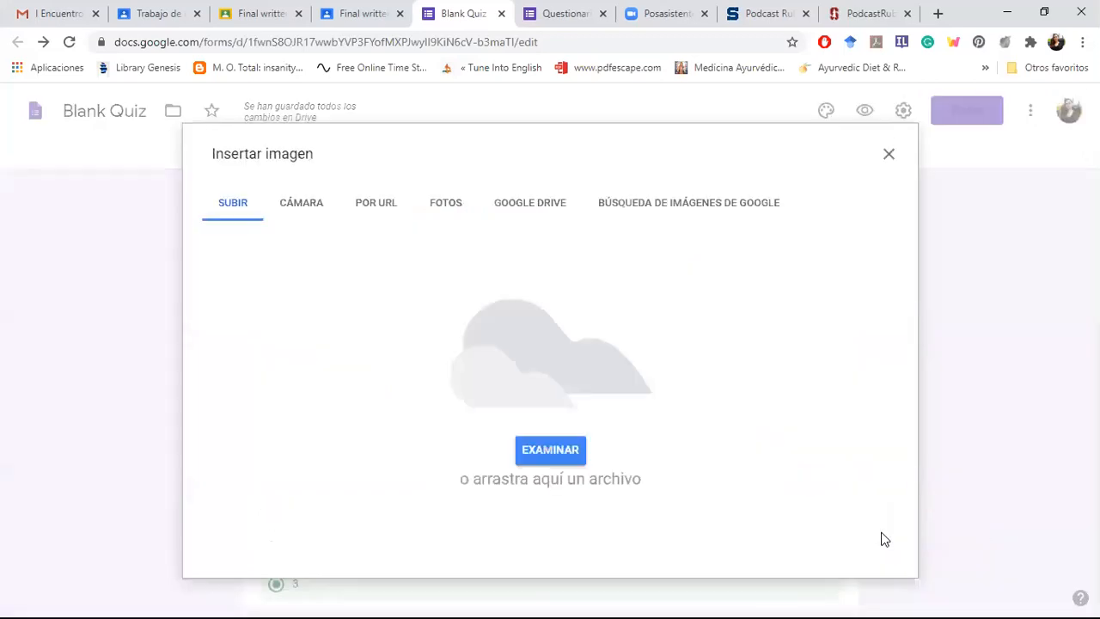
click(888, 154)
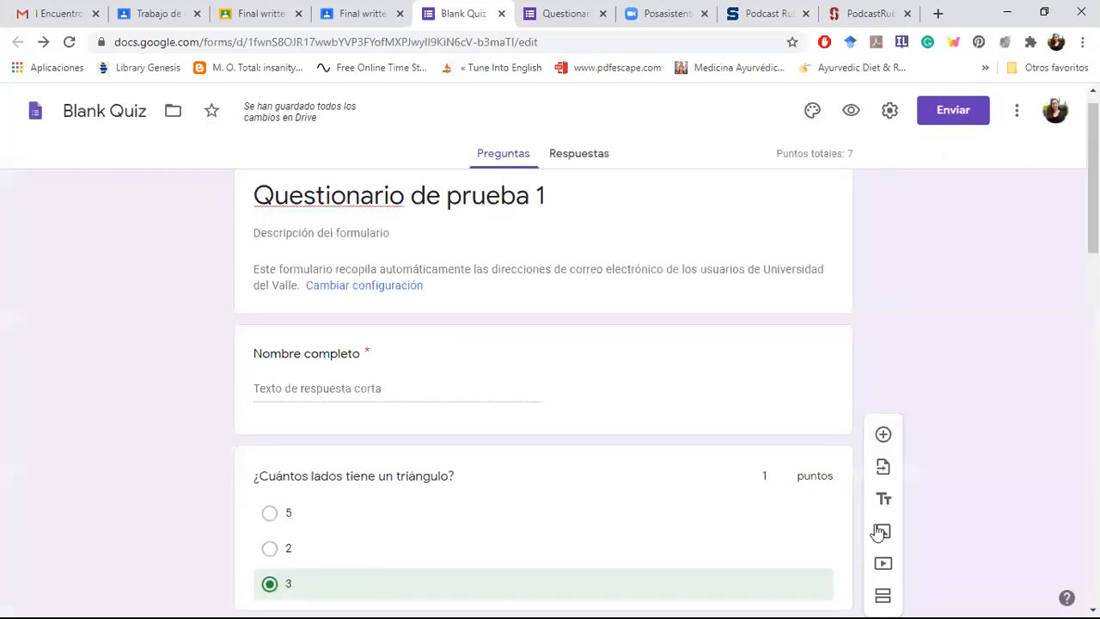
Step: Search Google images for "cena" and insert the photo of a long wooden table with food dishes as a separate image block
scroll(969, 327, down, 1)
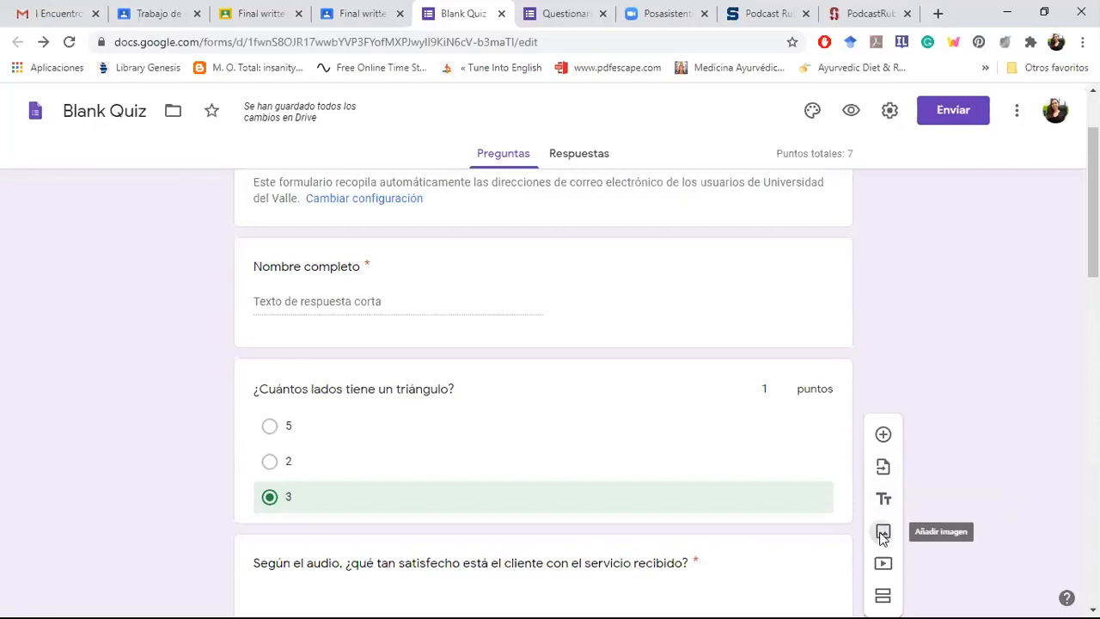
click(883, 534)
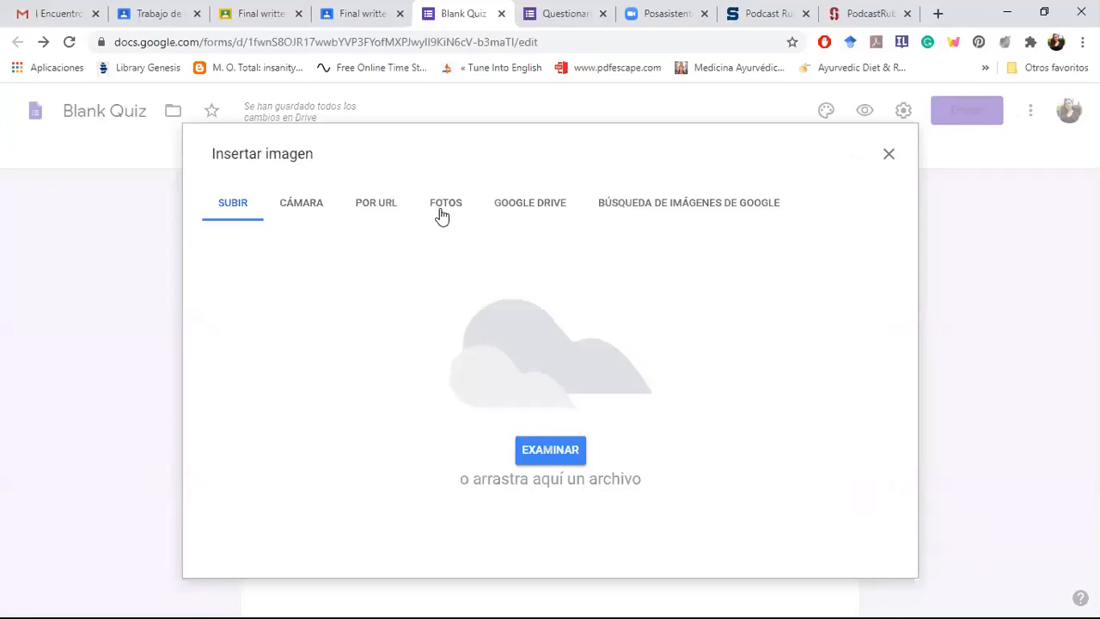
click(635, 215)
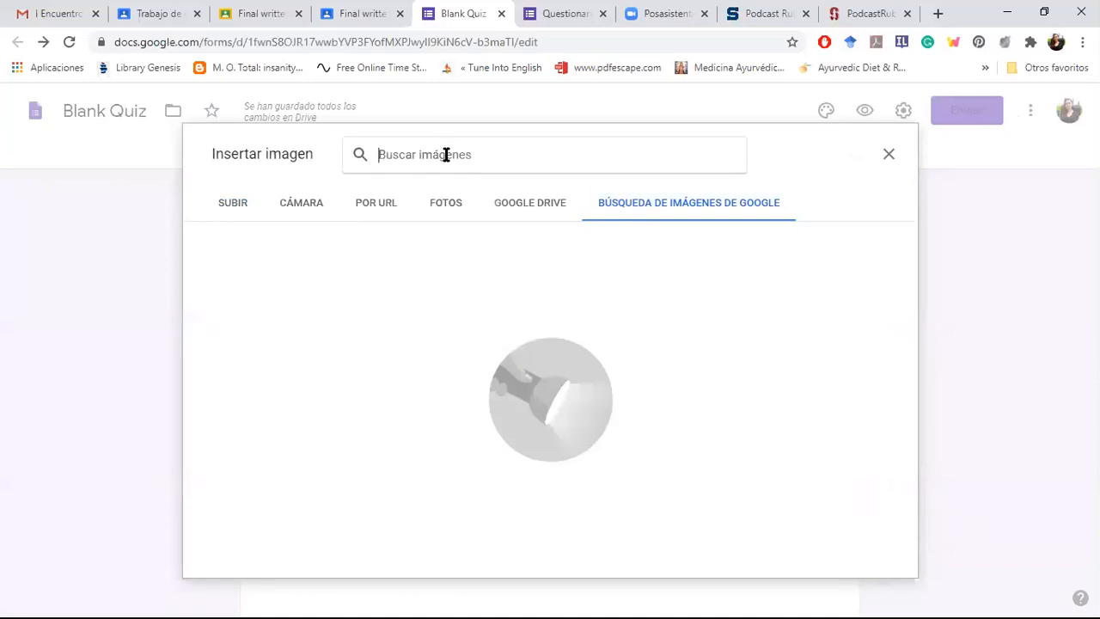
text(cena)
key(Return)
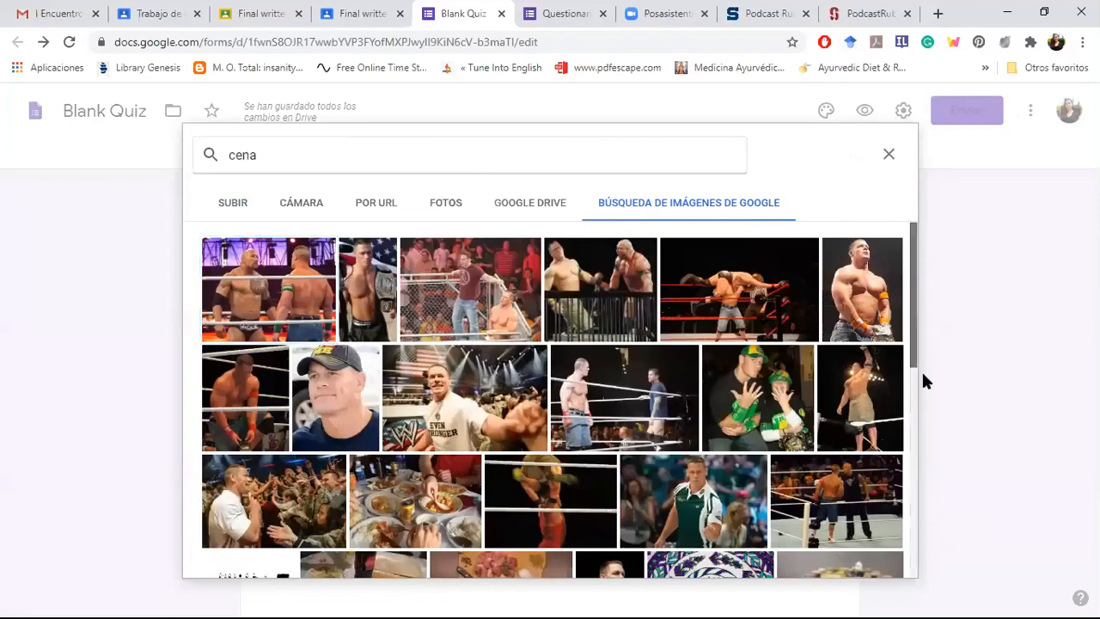
scroll(817, 356, down, 3)
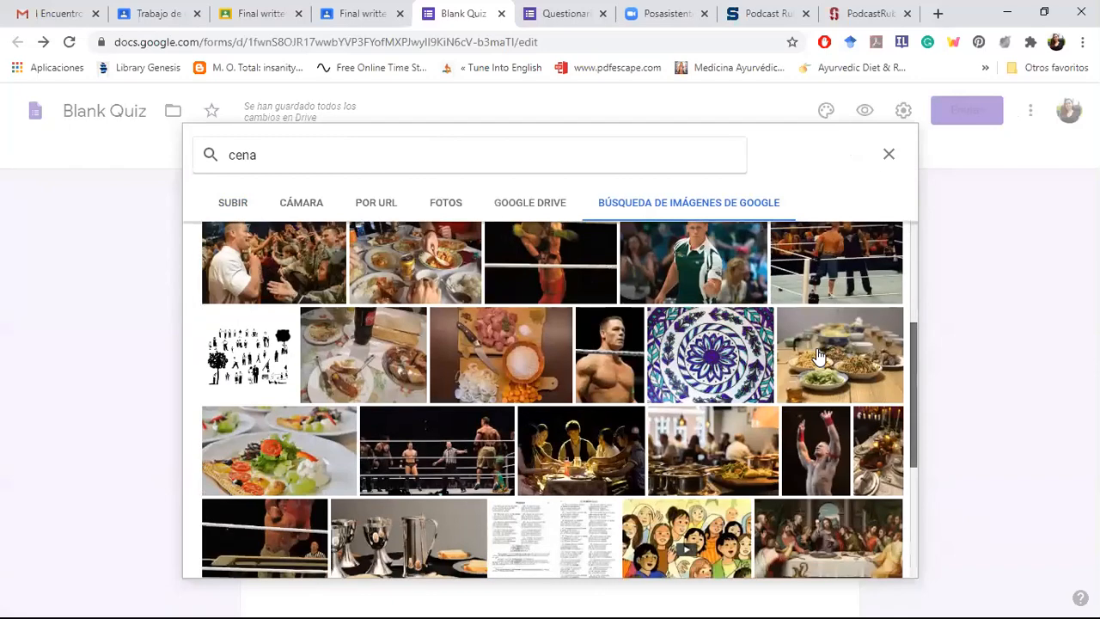
click(817, 355)
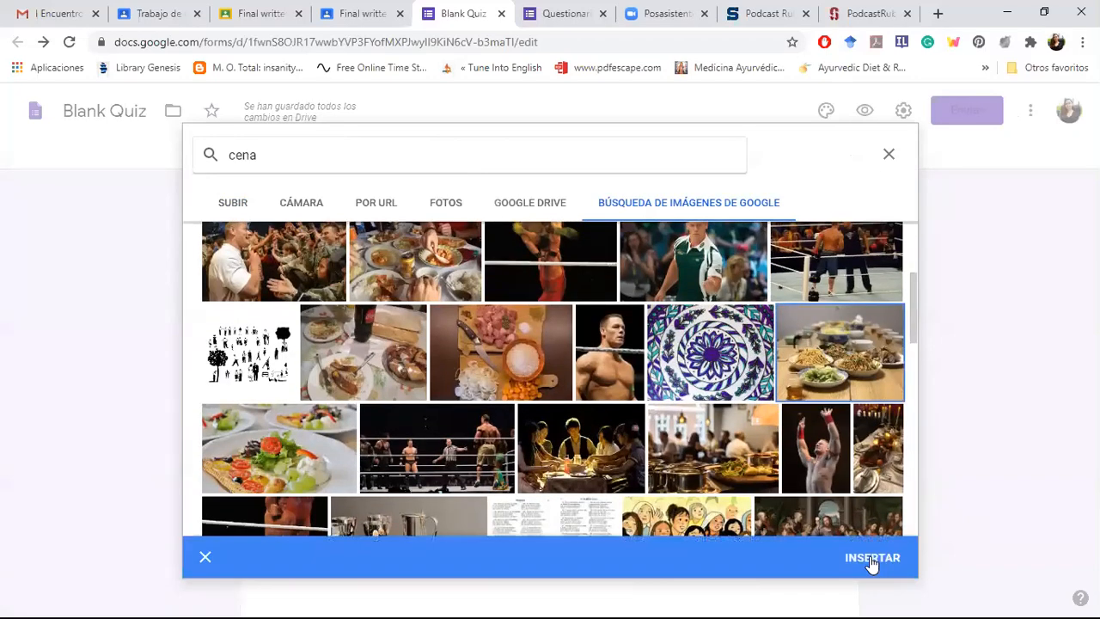
click(871, 559)
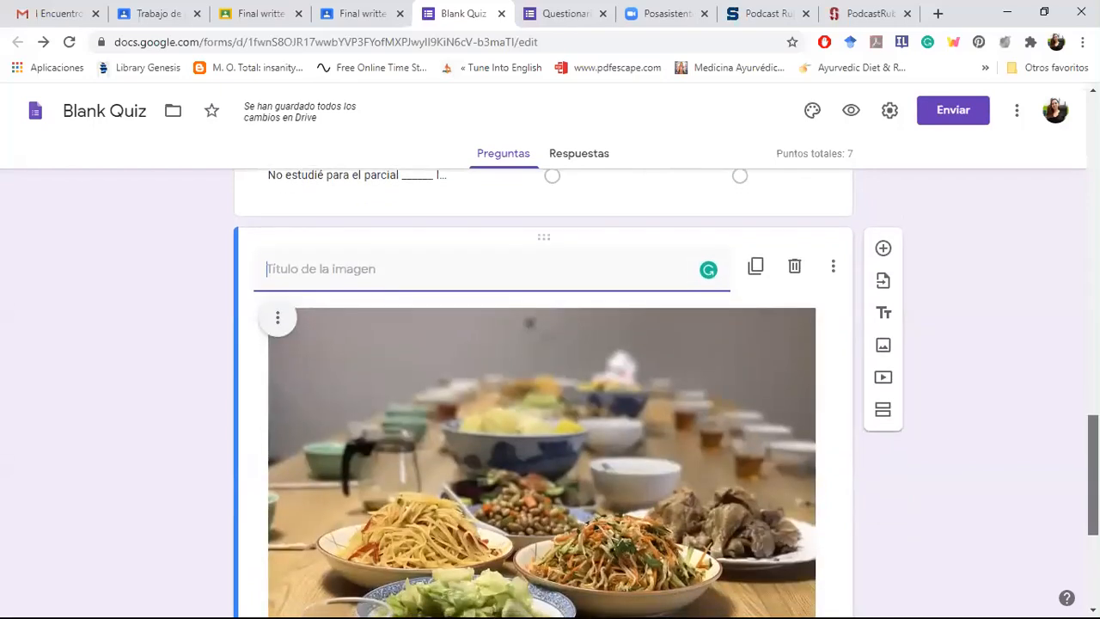
Step: Title the dinner table image "Mire la siguiente imagen y conteste."
scroll(543, 392, down, 3)
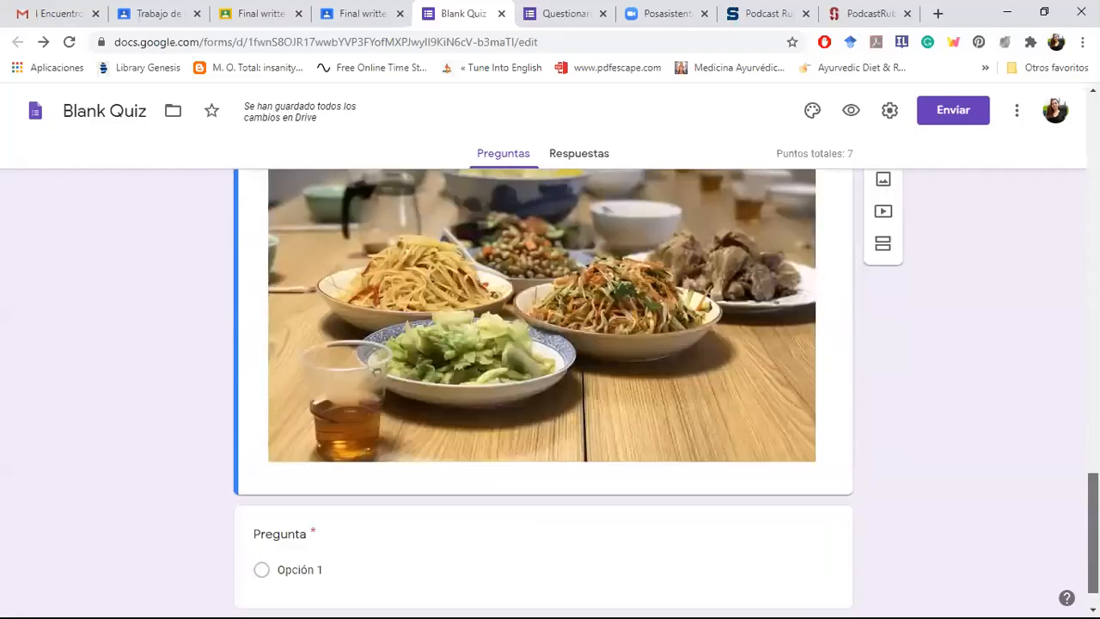
scroll(543, 392, up, 2)
scroll(543, 392, down, 3)
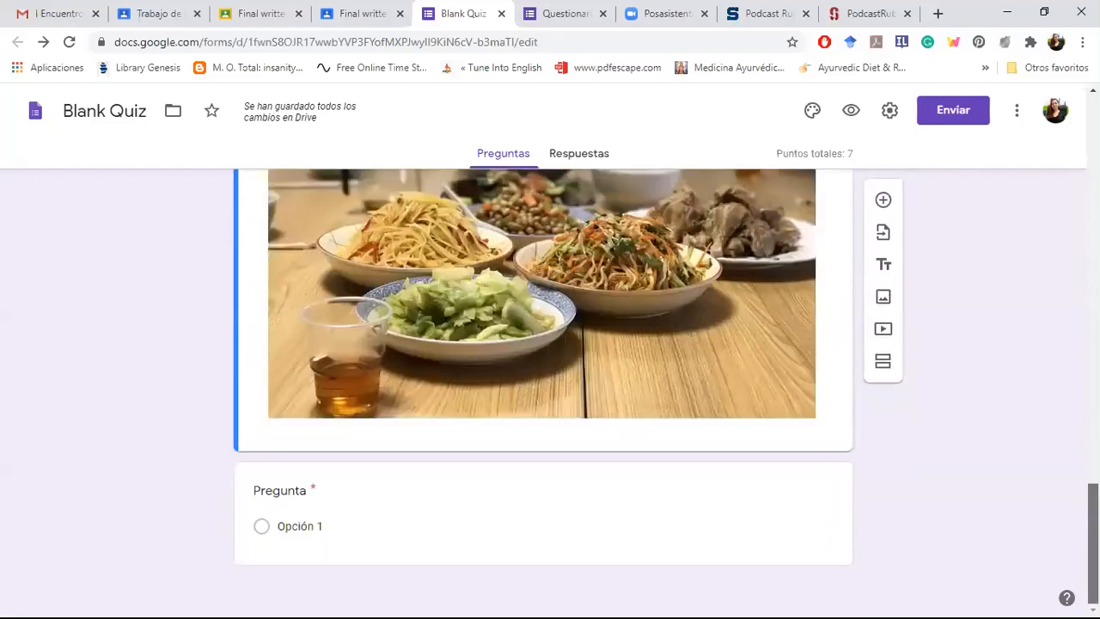
scroll(972, 403, up, 4)
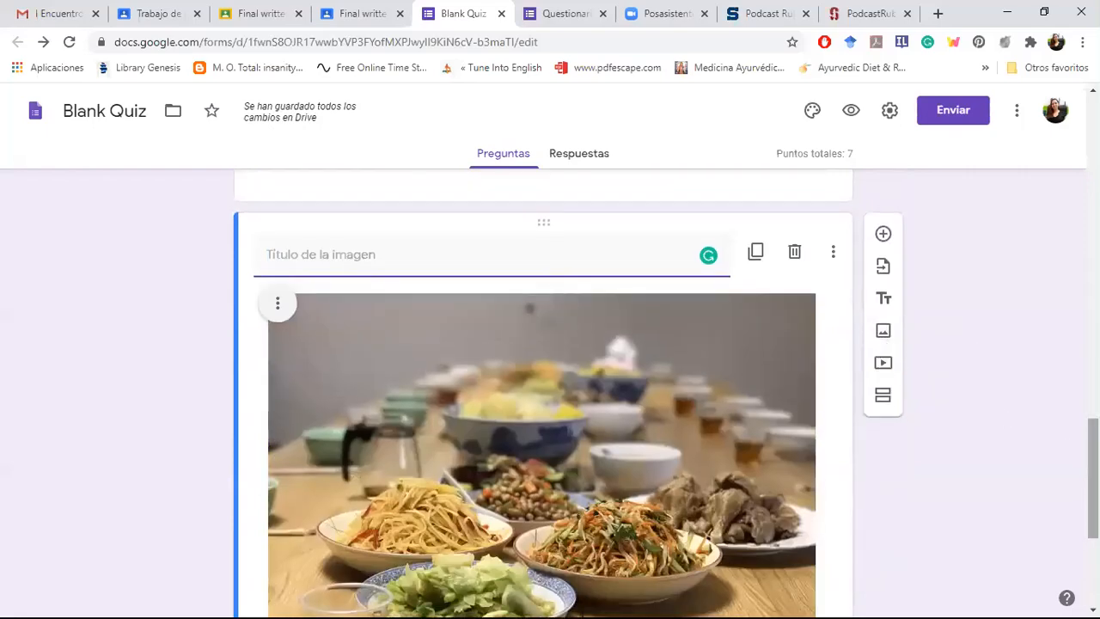
drag(1094, 478, 1093, 488)
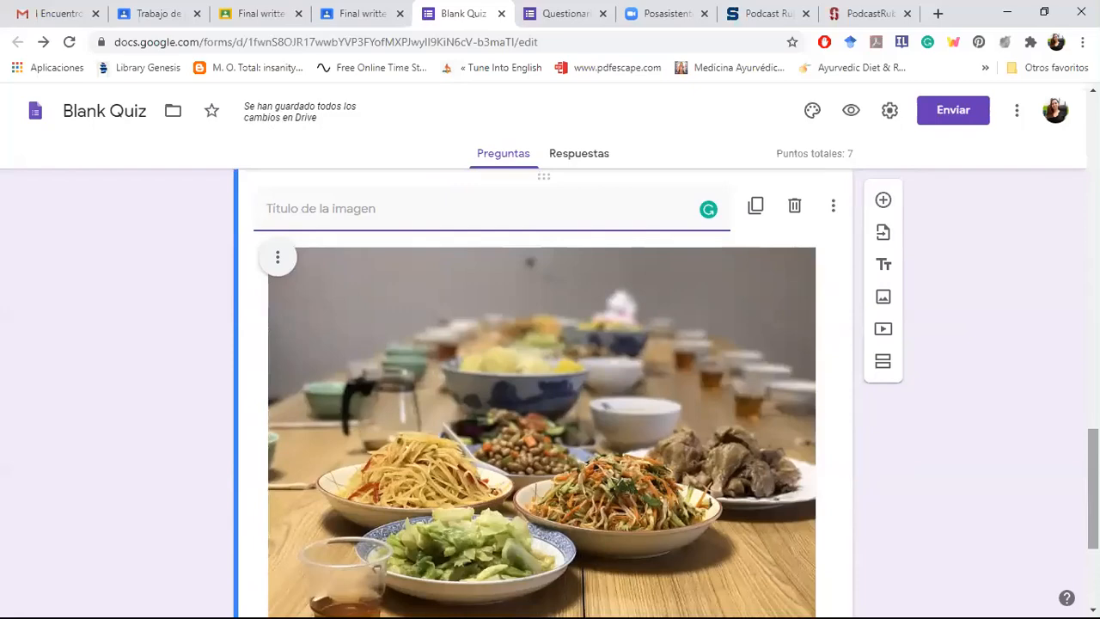
text(Loo)
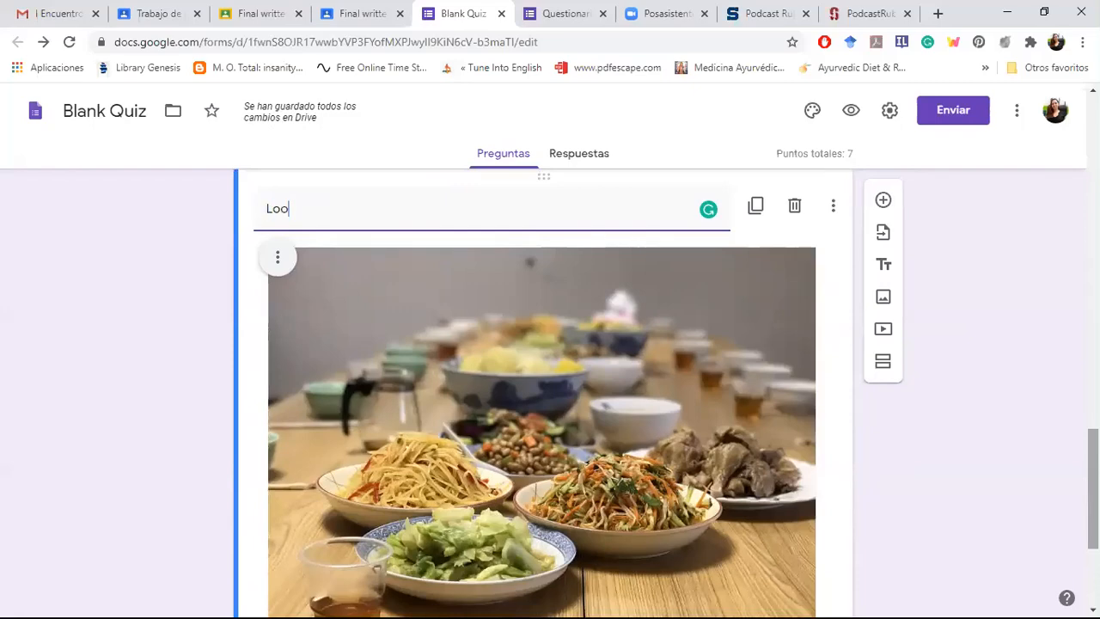
key(BackSpace)
key(BackSpace)
key(BackSpace)
text(Mire la )
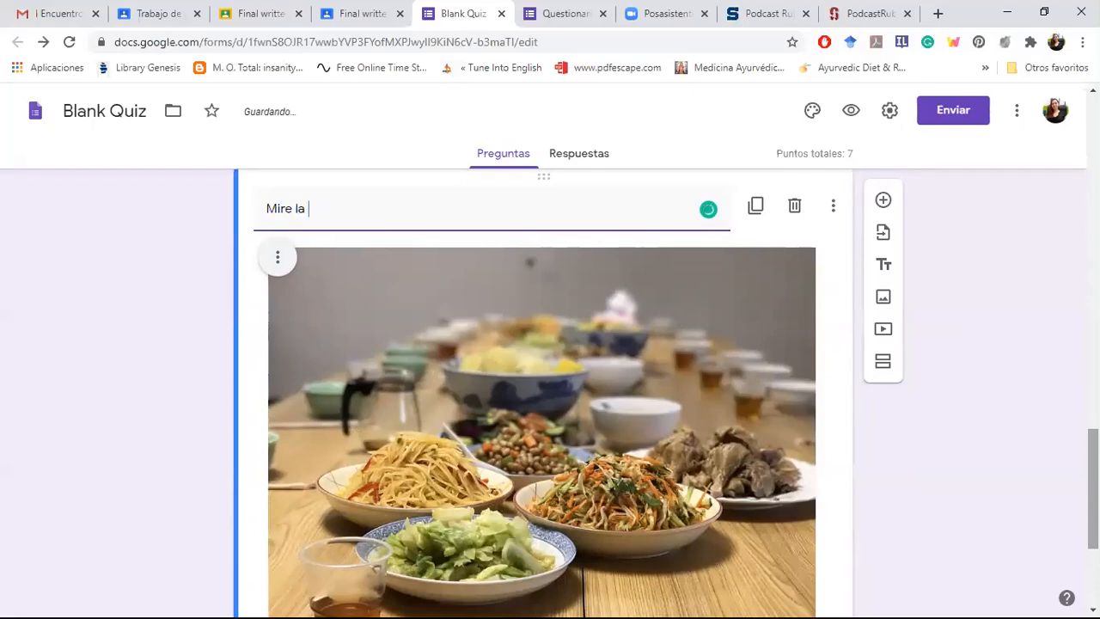
text(siguiente i)
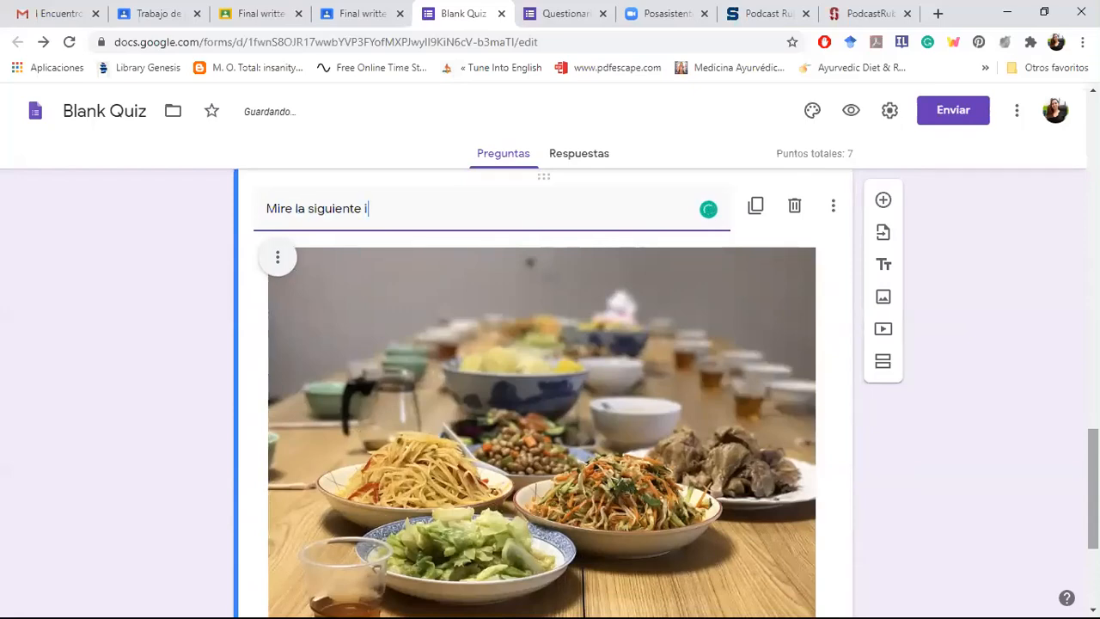
text(magen y c)
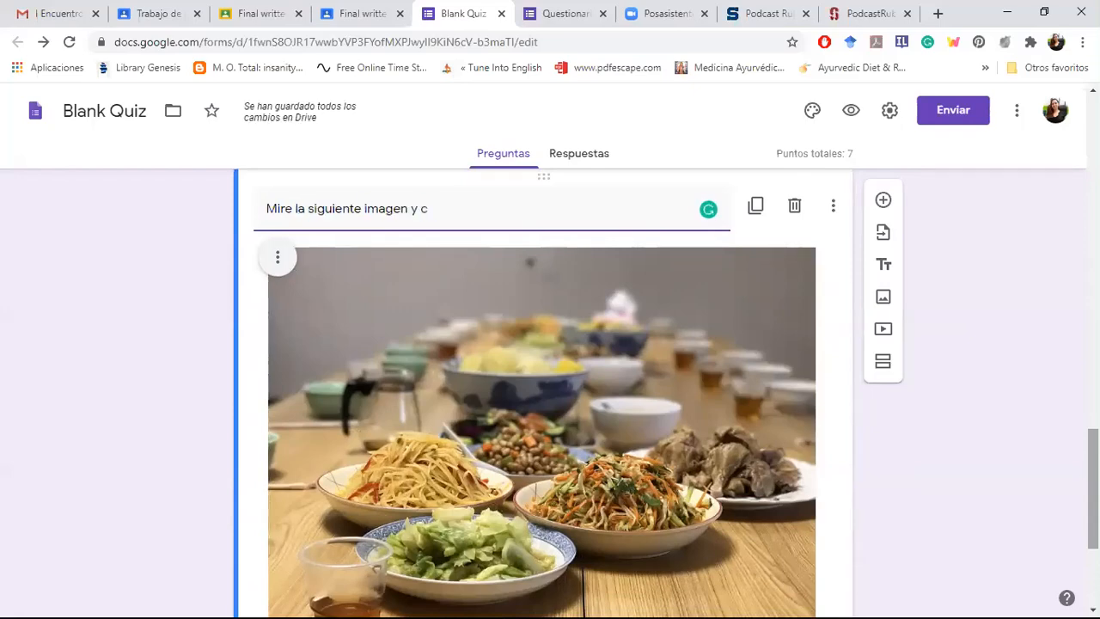
text(onteste.)
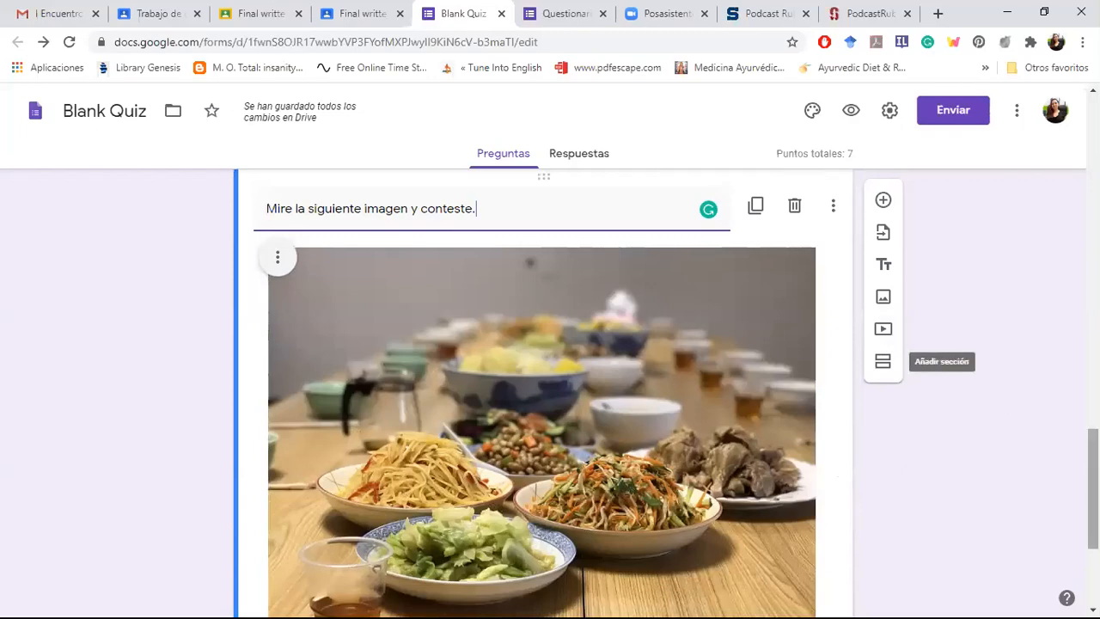
Step: Add the photo of a food bowl with chopsticks to the untitled last question, using a Google image search for "desayunos sorpresa"
scroll(746, 507, down, 3)
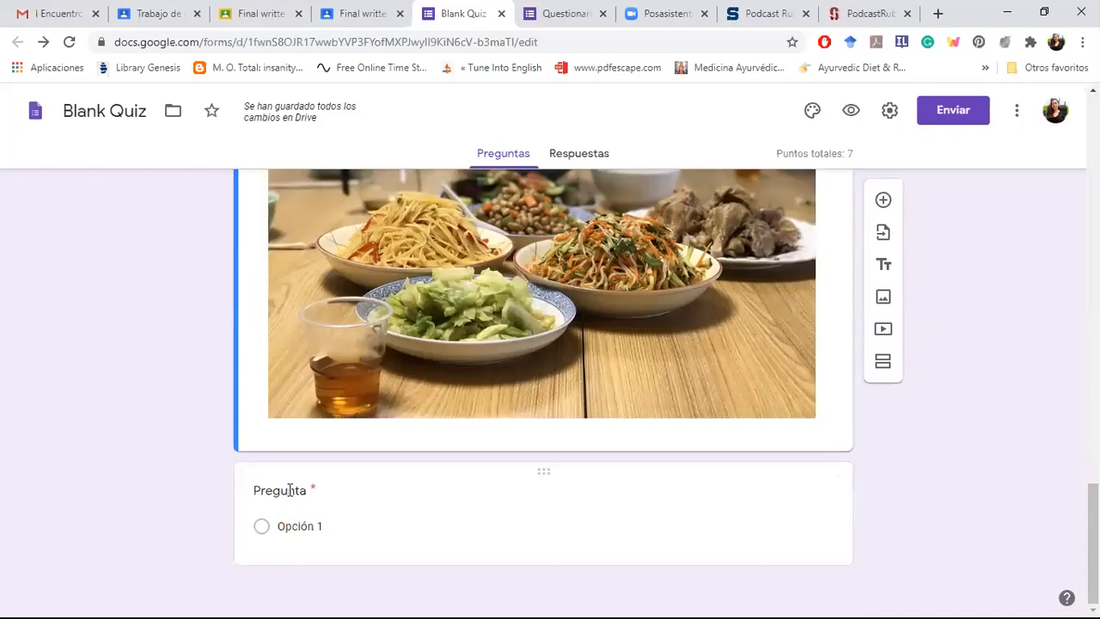
click(293, 490)
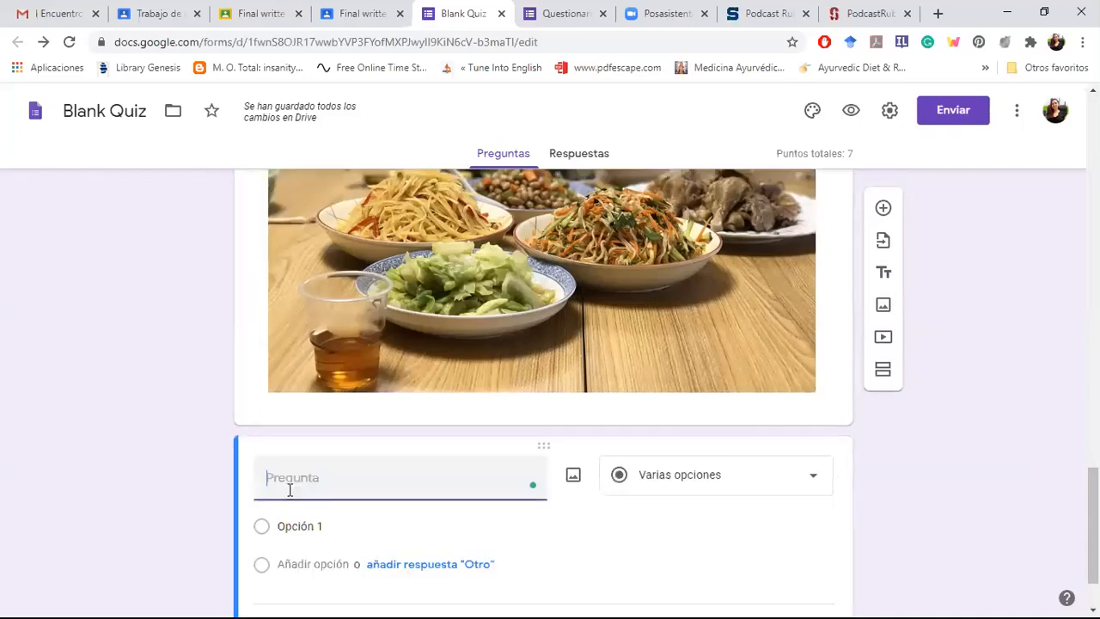
click(573, 478)
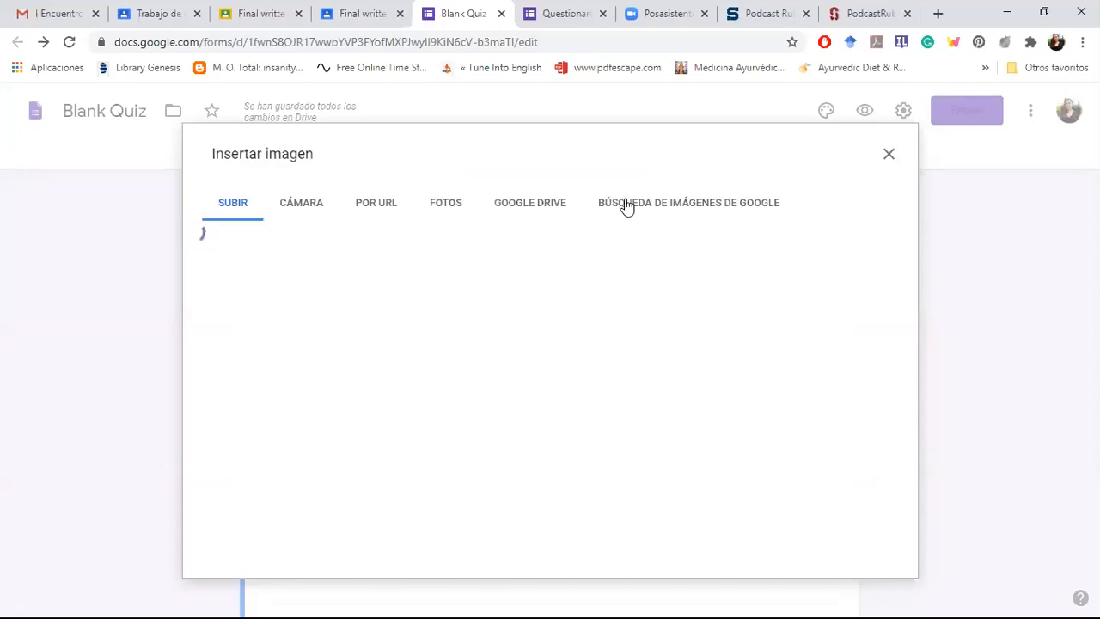
click(625, 206)
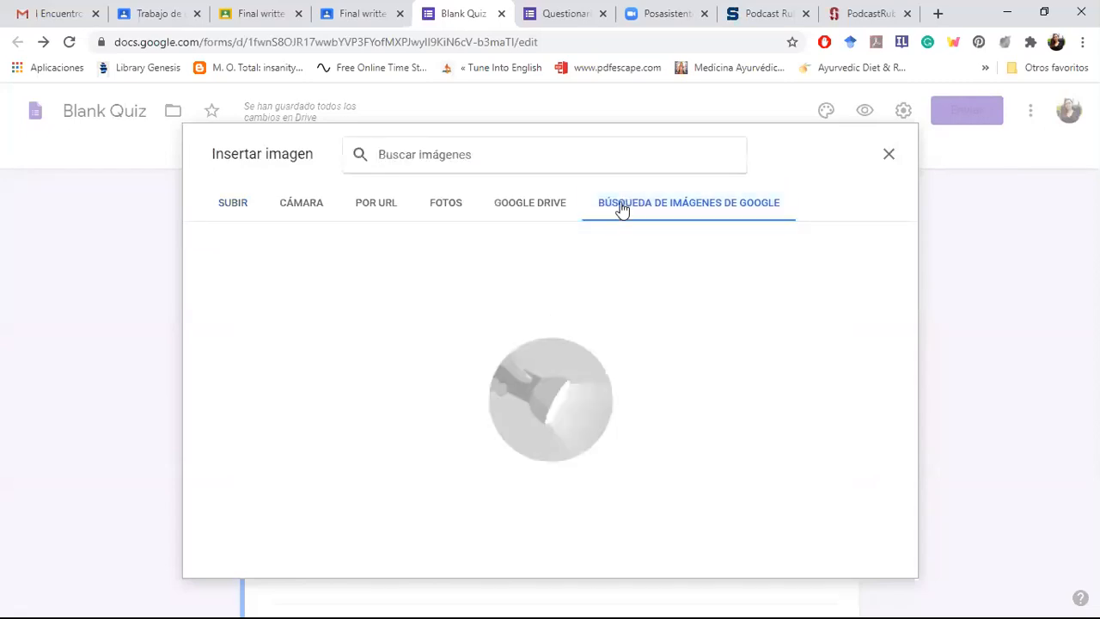
text(desayuno)
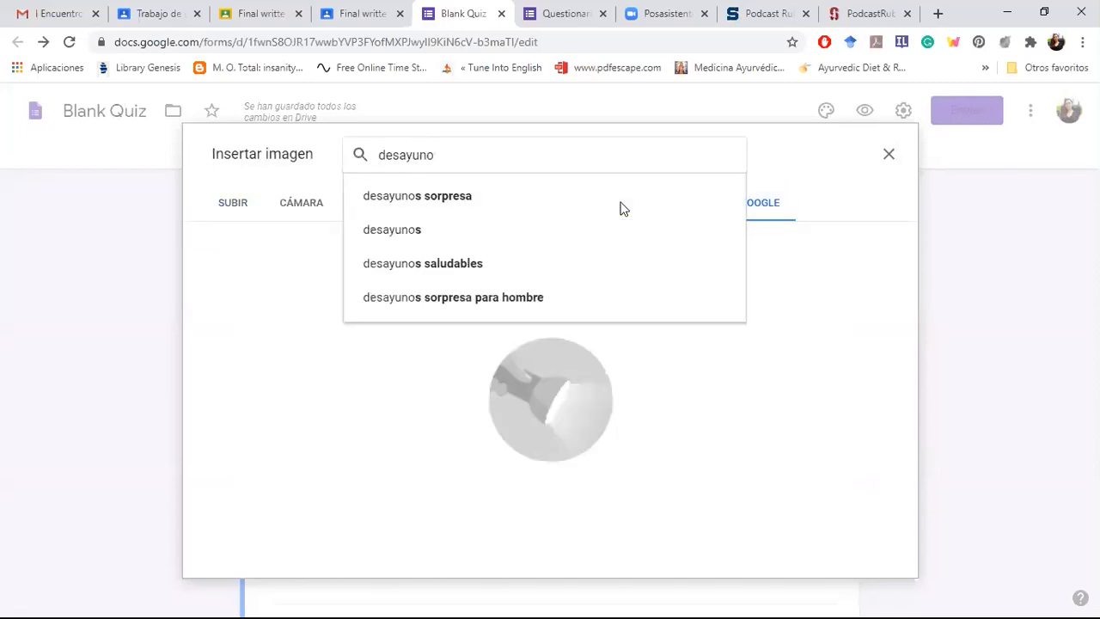
click(591, 206)
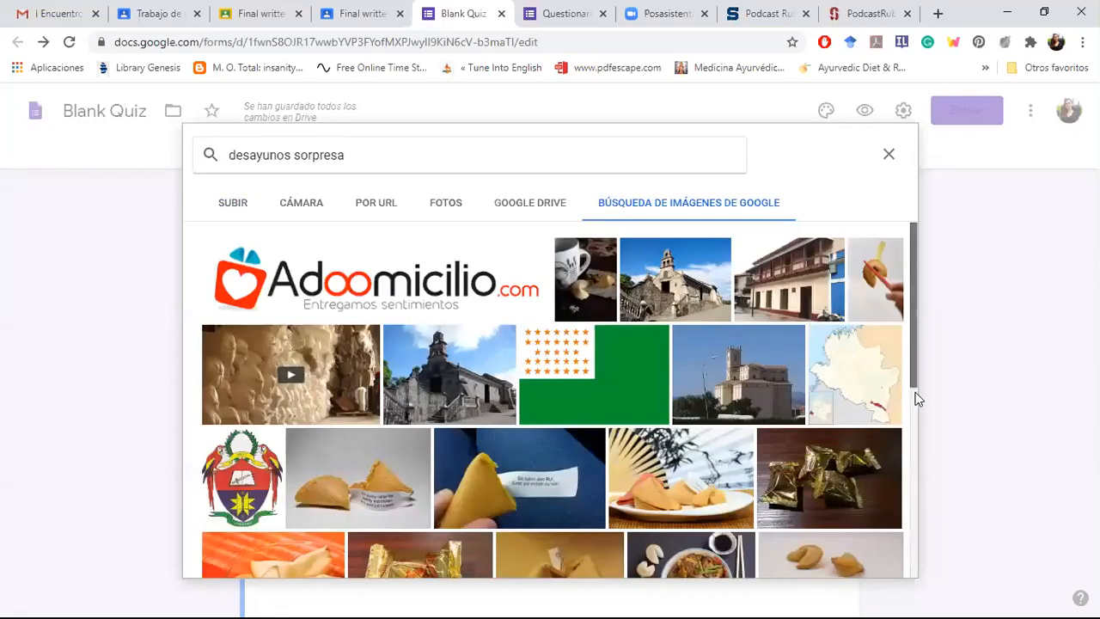
scroll(702, 396, down, 3)
click(700, 397)
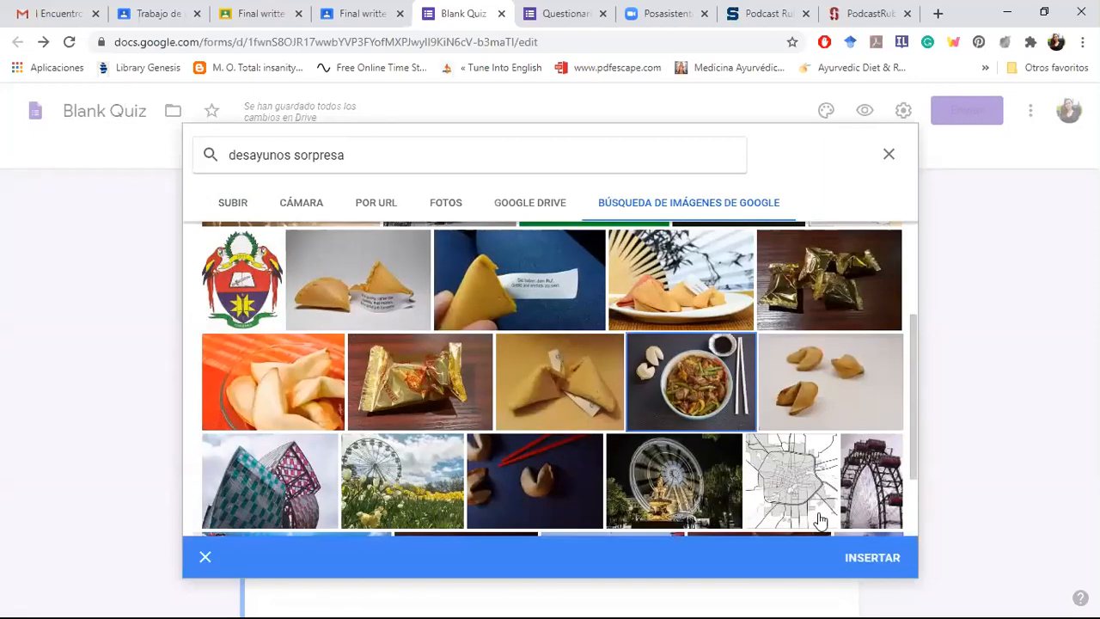
click(872, 567)
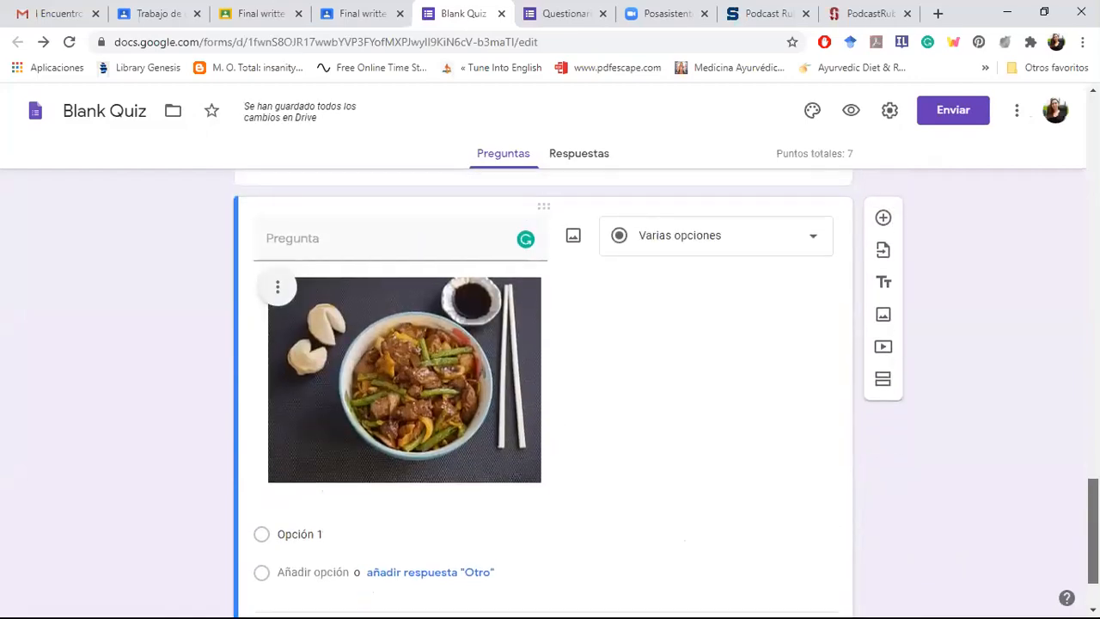
Step: Add a new question below the food bowl question and insert the brown-and-white dog photo from a Google image search for "perro"
scroll(543, 393, up, 3)
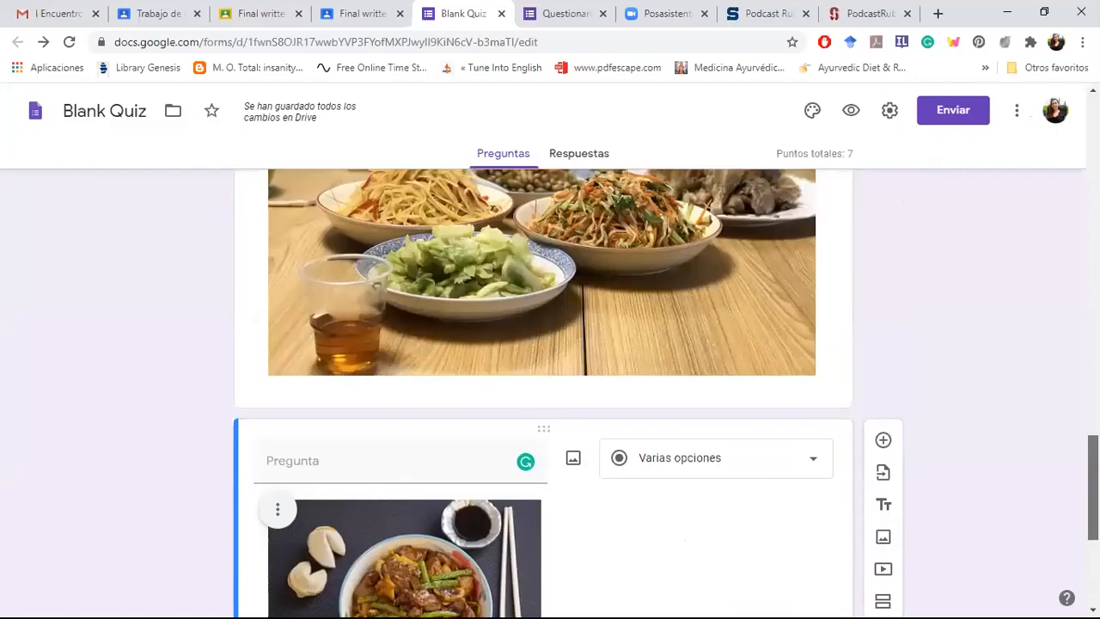
scroll(544, 393, up, 3)
scroll(543, 393, up, 1)
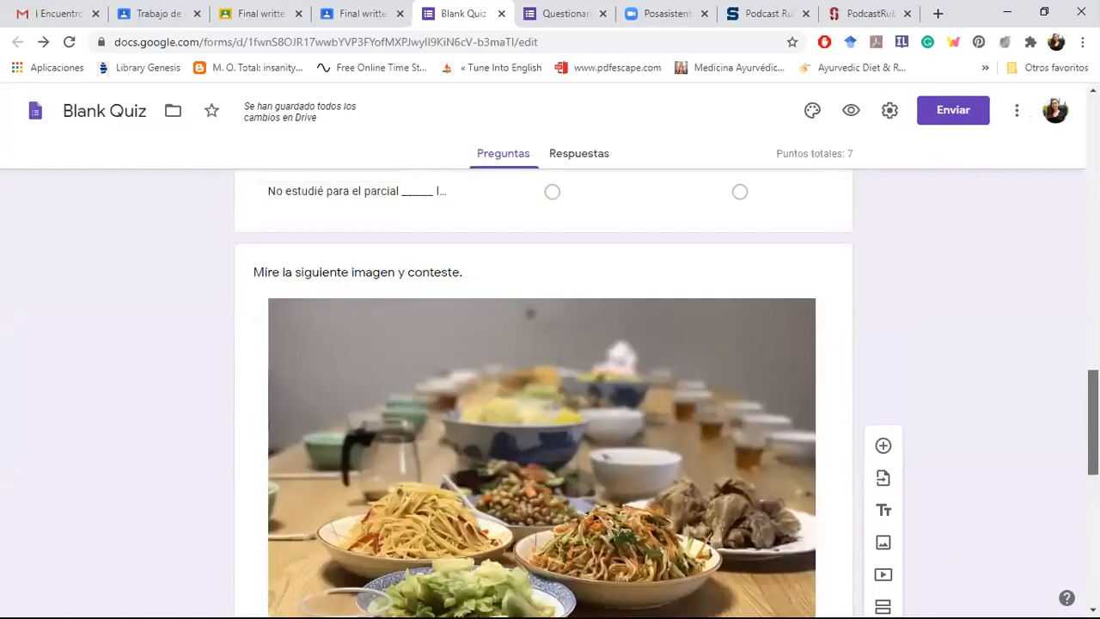
scroll(543, 393, down, 6)
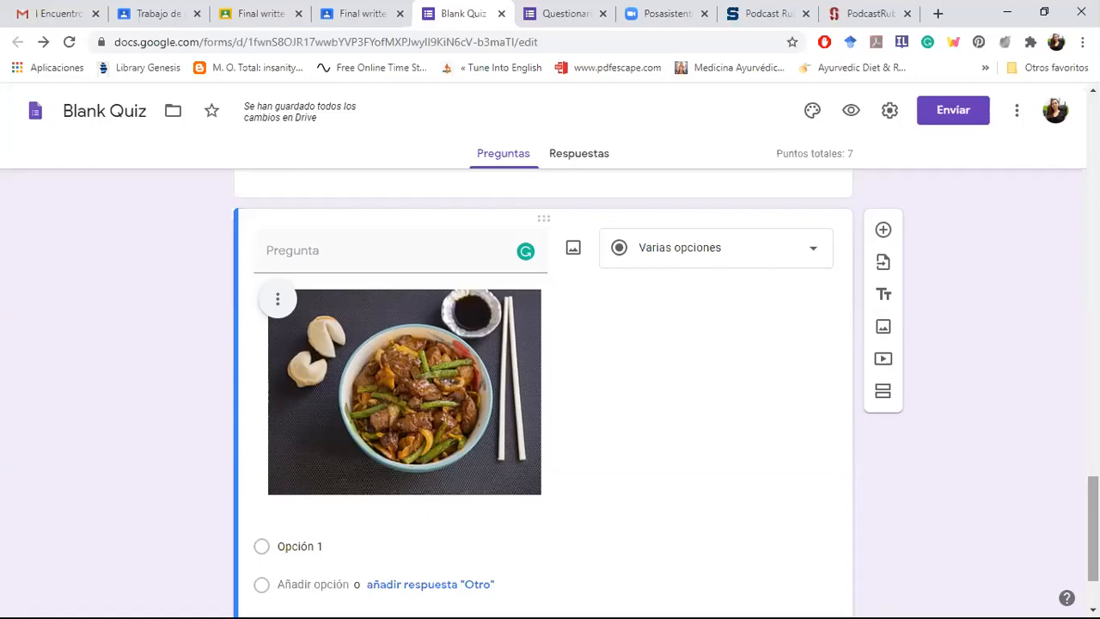
mouse_move(1093, 528)
mouse_down()
mouse_move(1093, 550)
mouse_move(1094, 522)
mouse_up()
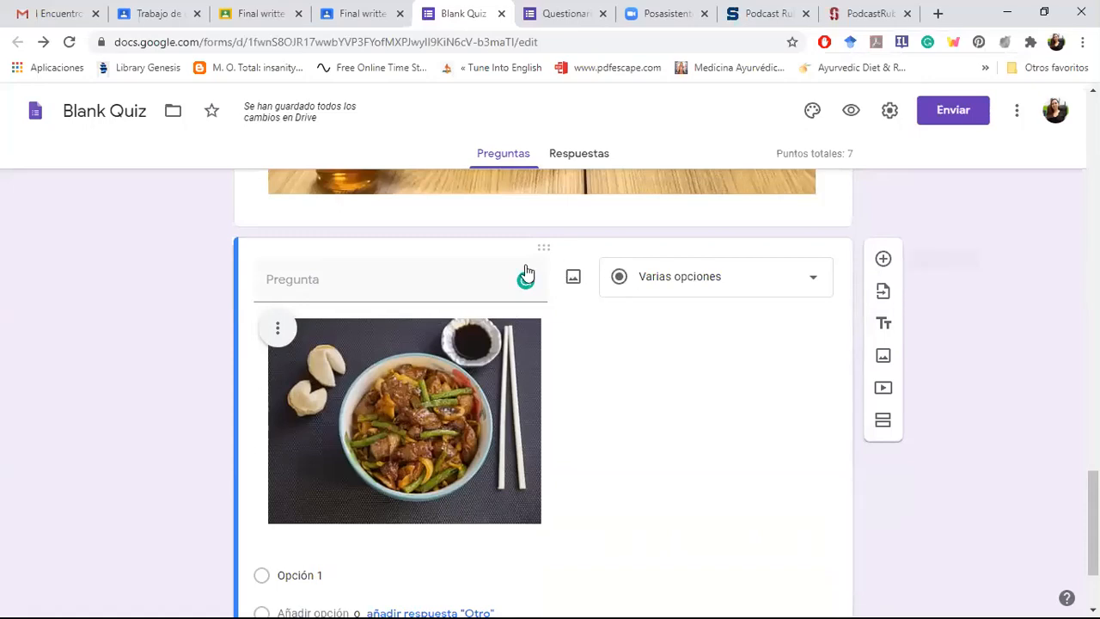
click(883, 259)
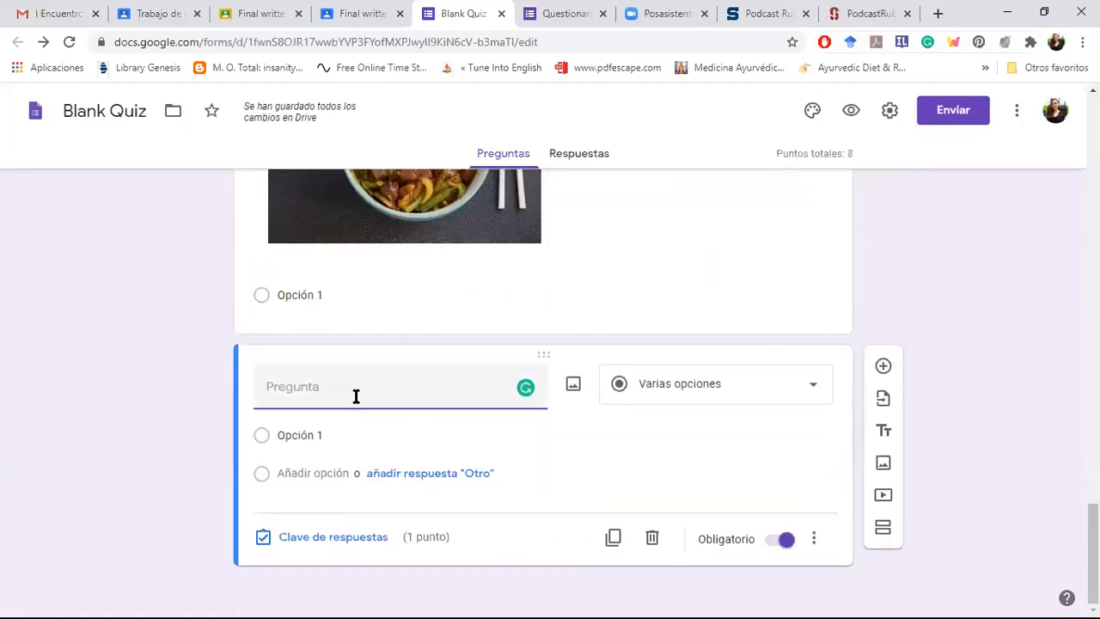
click(574, 387)
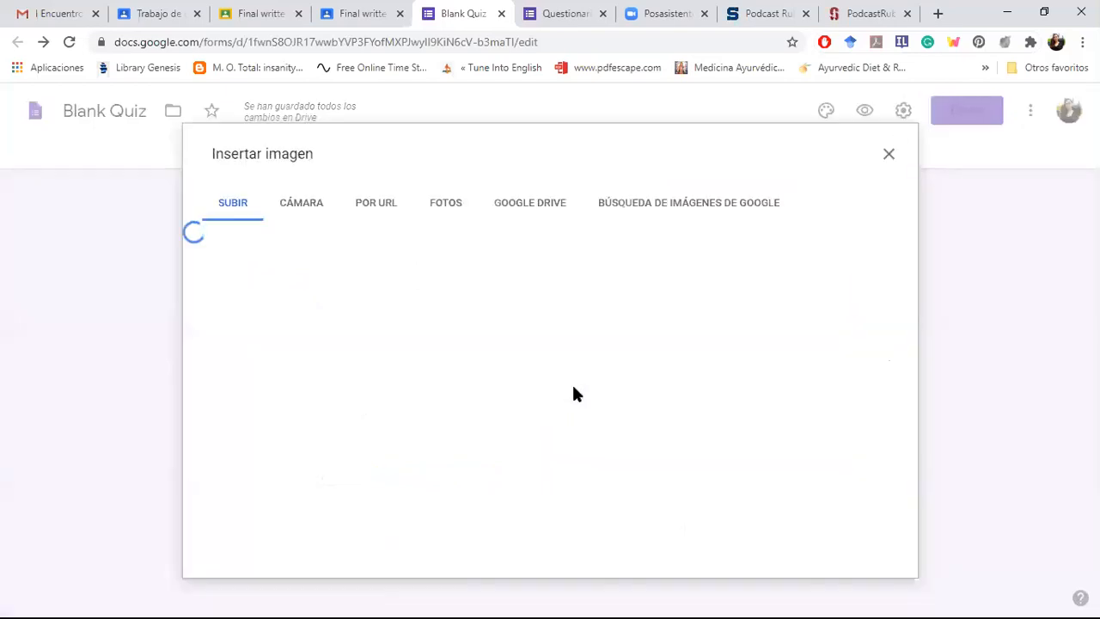
click(678, 211)
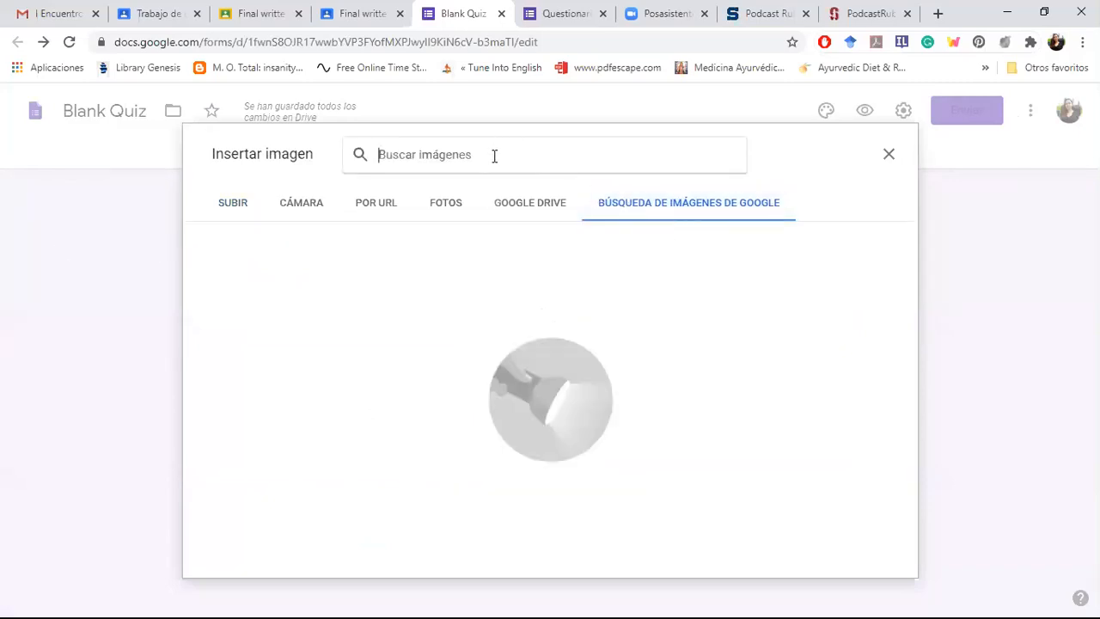
text(perro)
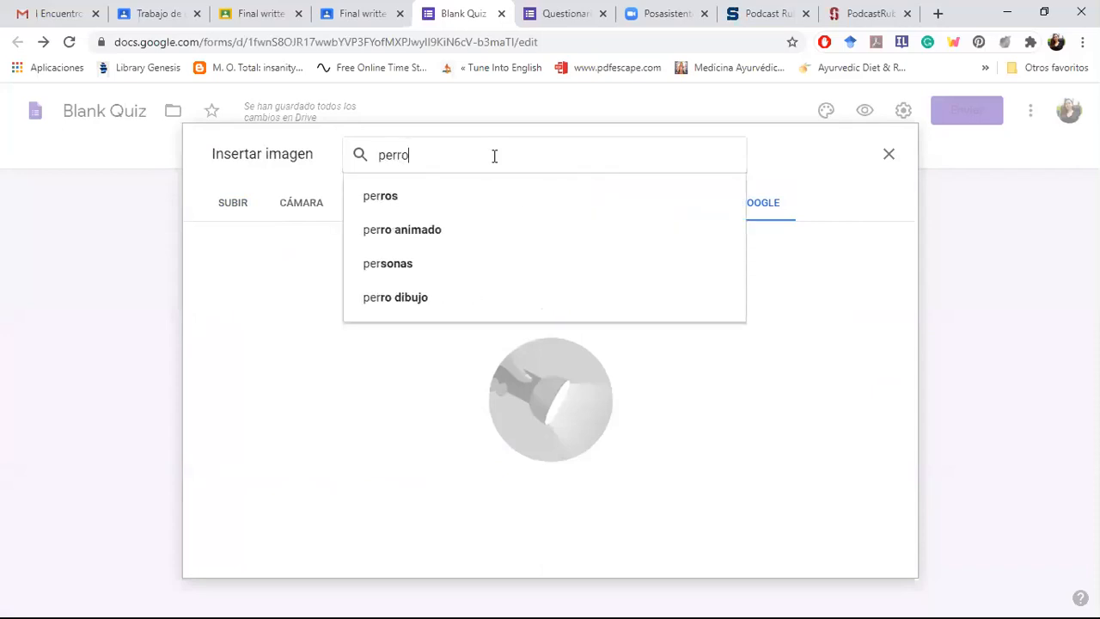
key(Return)
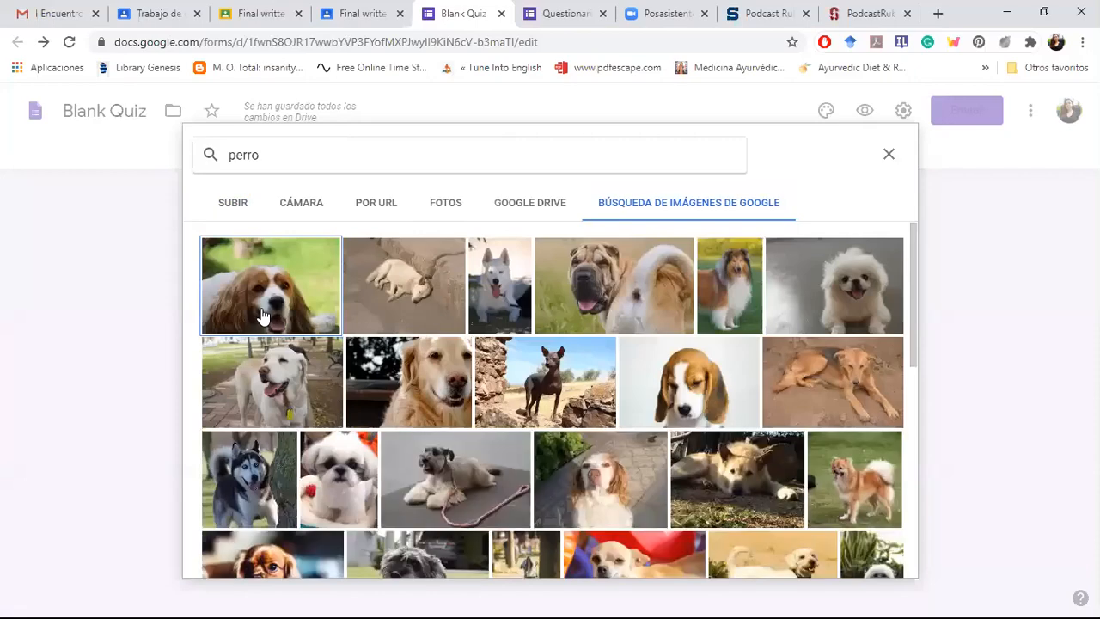
click(262, 316)
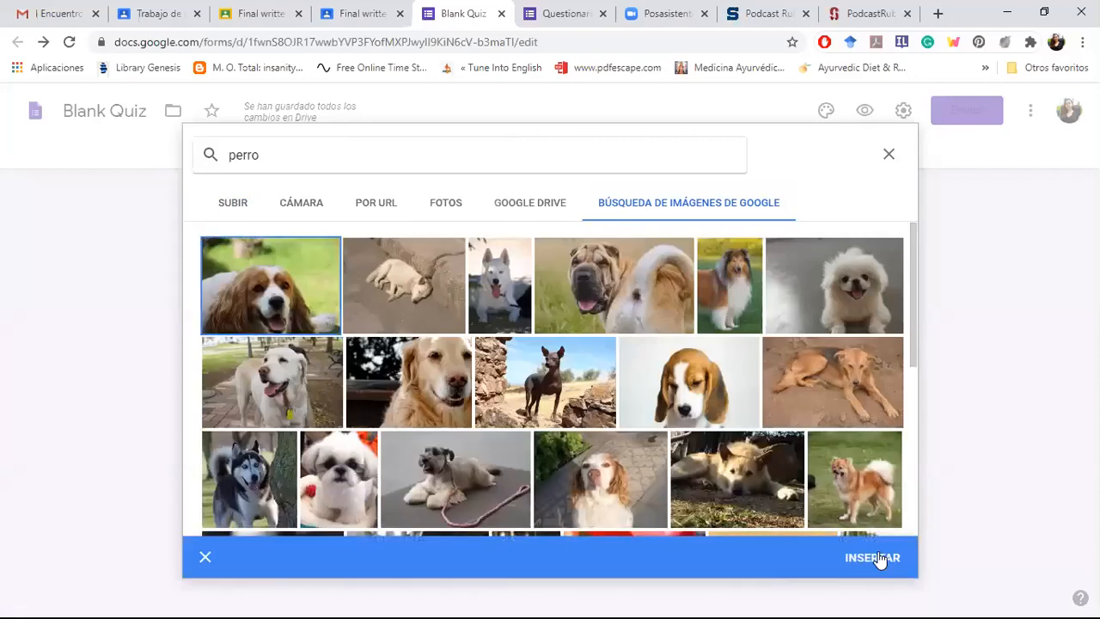
click(878, 557)
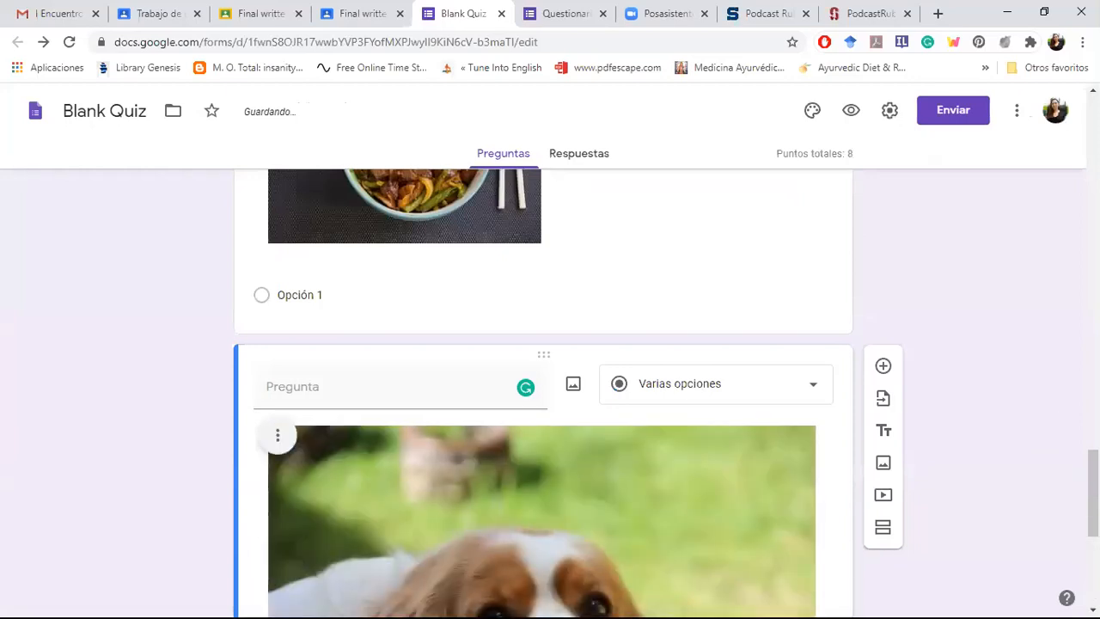
Step: Attach the close-up kitten photo to the first answer option of the dog question, using a Google image search for "gato"
drag(1093, 493, 1093, 561)
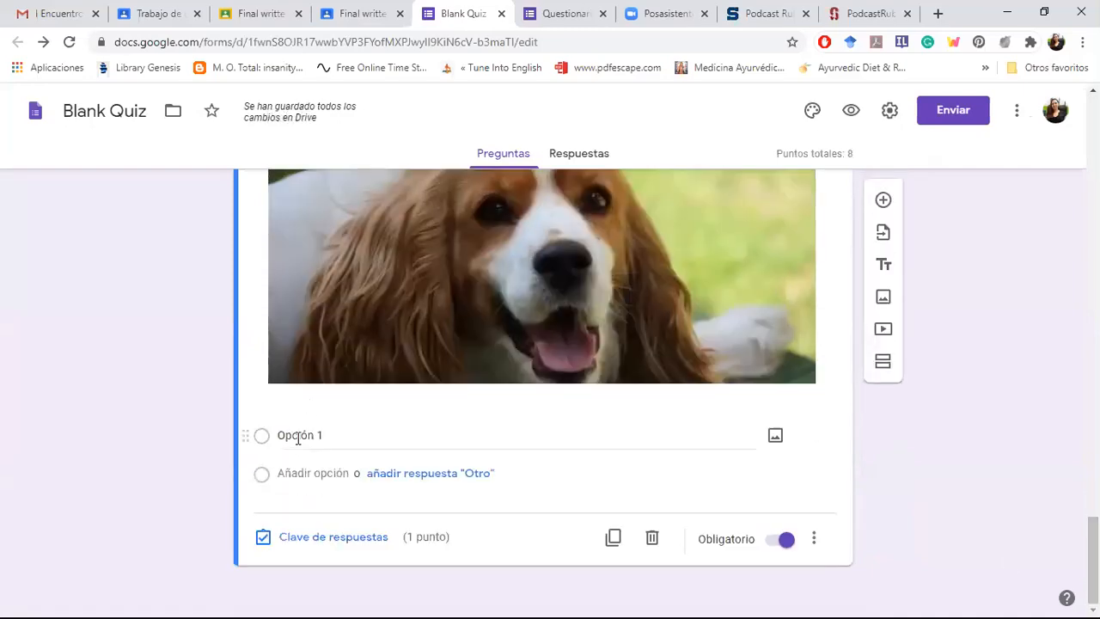
click(298, 437)
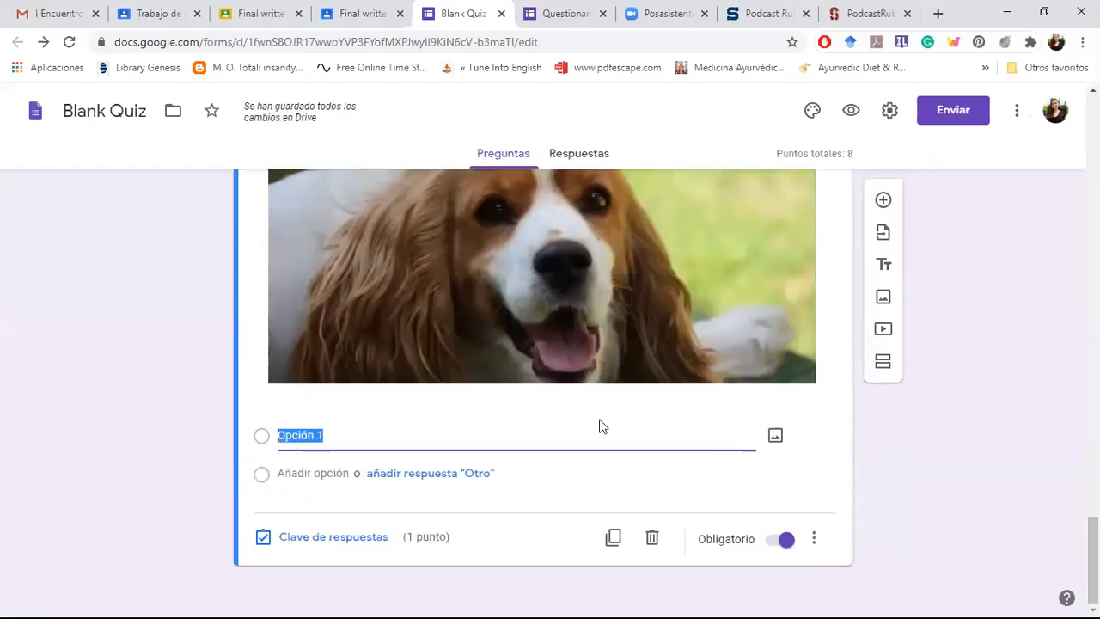
click(776, 437)
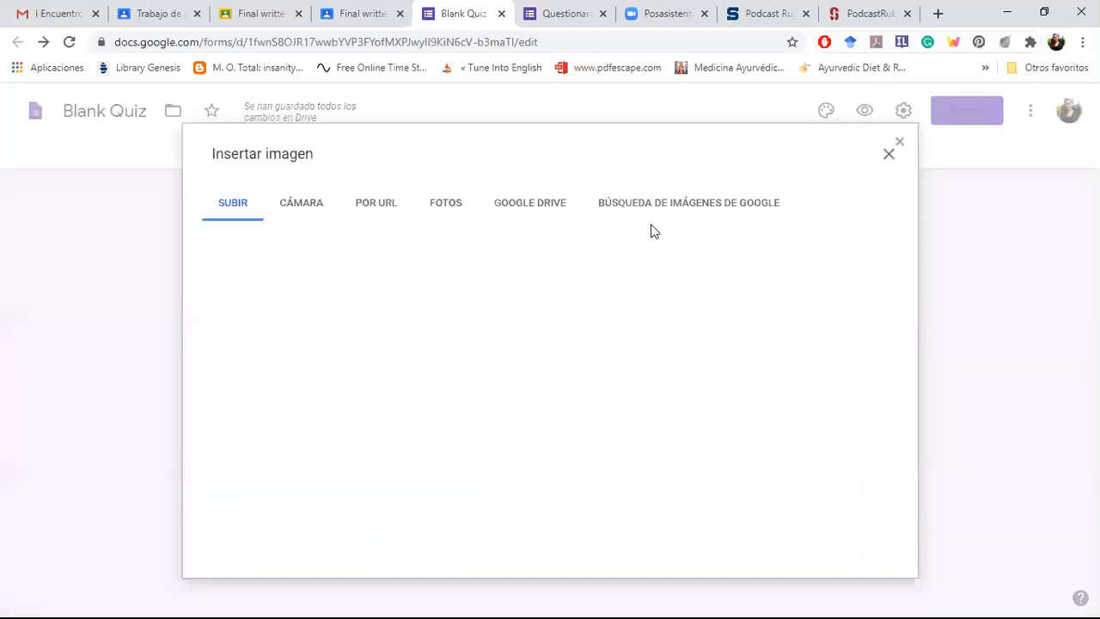
click(671, 214)
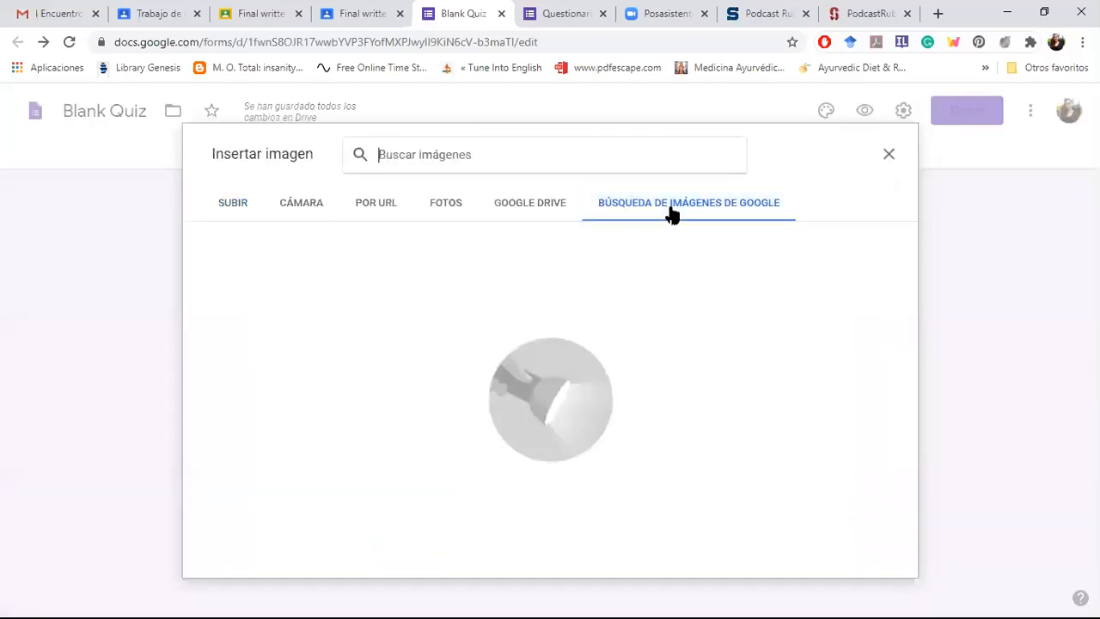
text(gatp)
key(BackSpace)
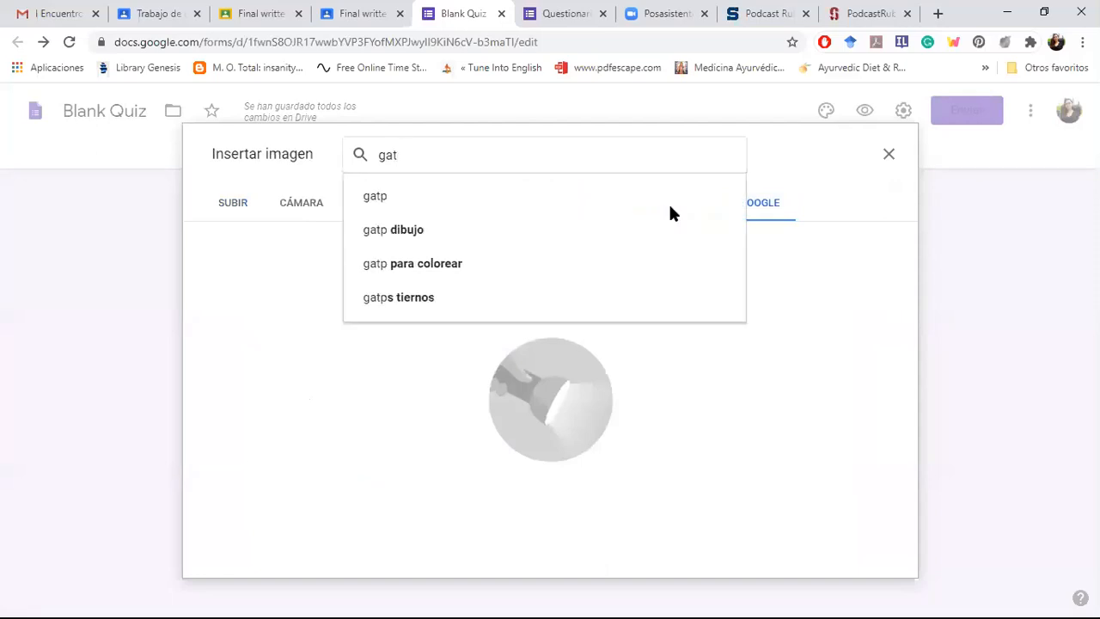
text(o)
click(670, 206)
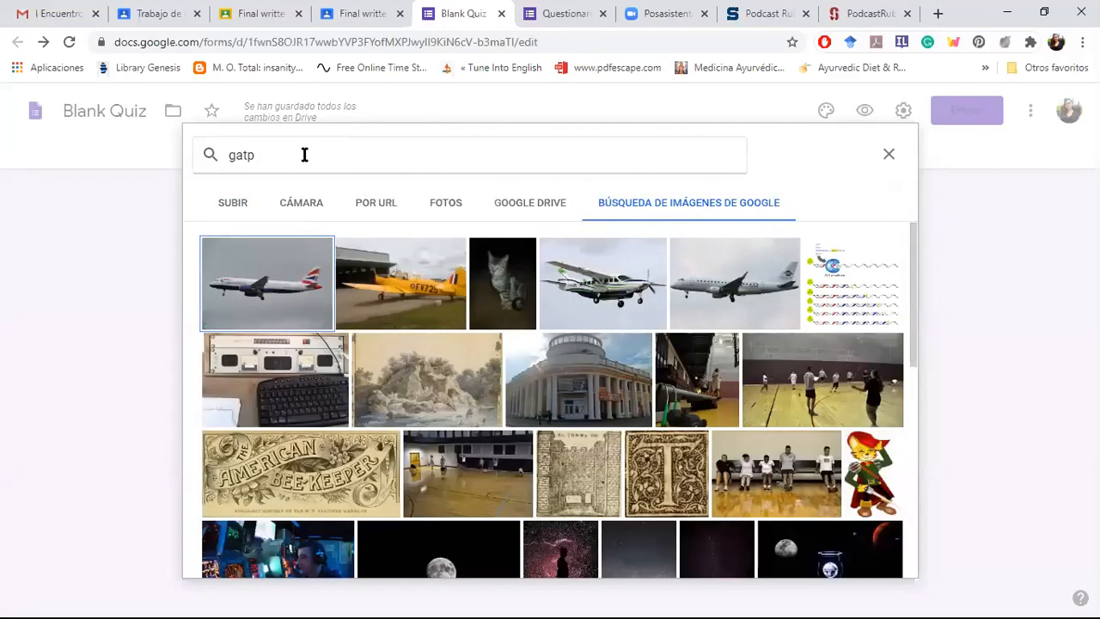
click(304, 155)
key(BackSpace)
text(o)
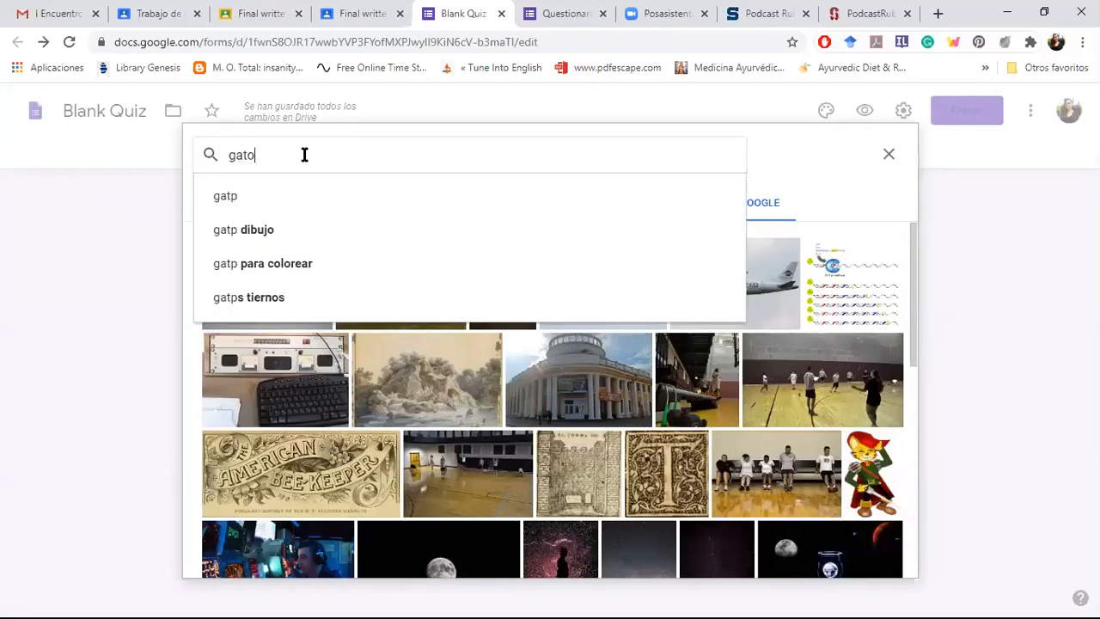
key(Return)
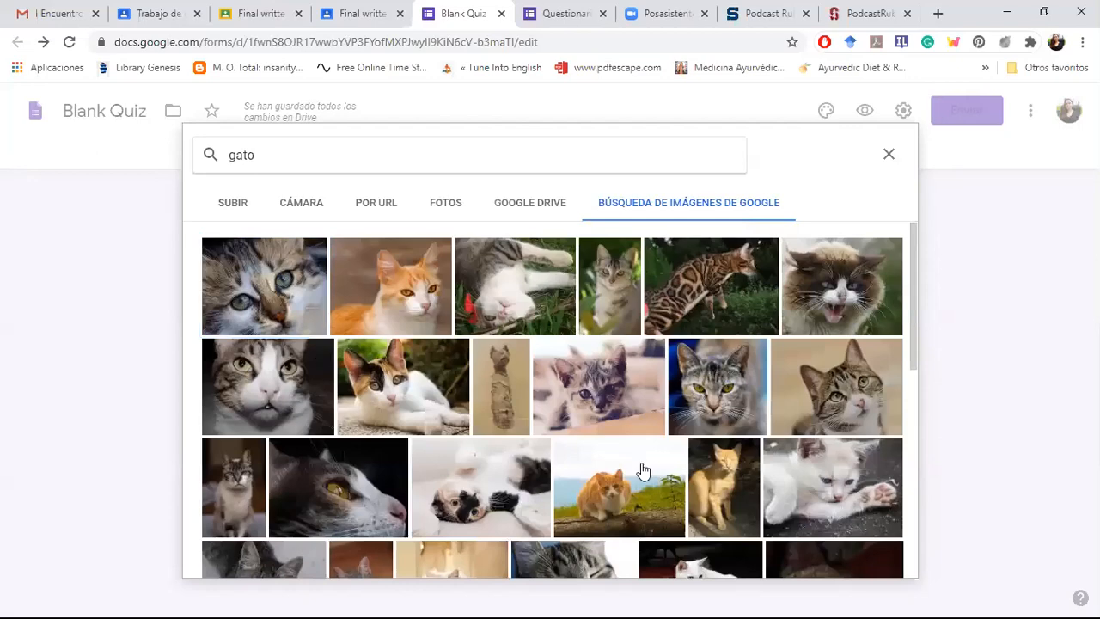
click(254, 296)
click(868, 558)
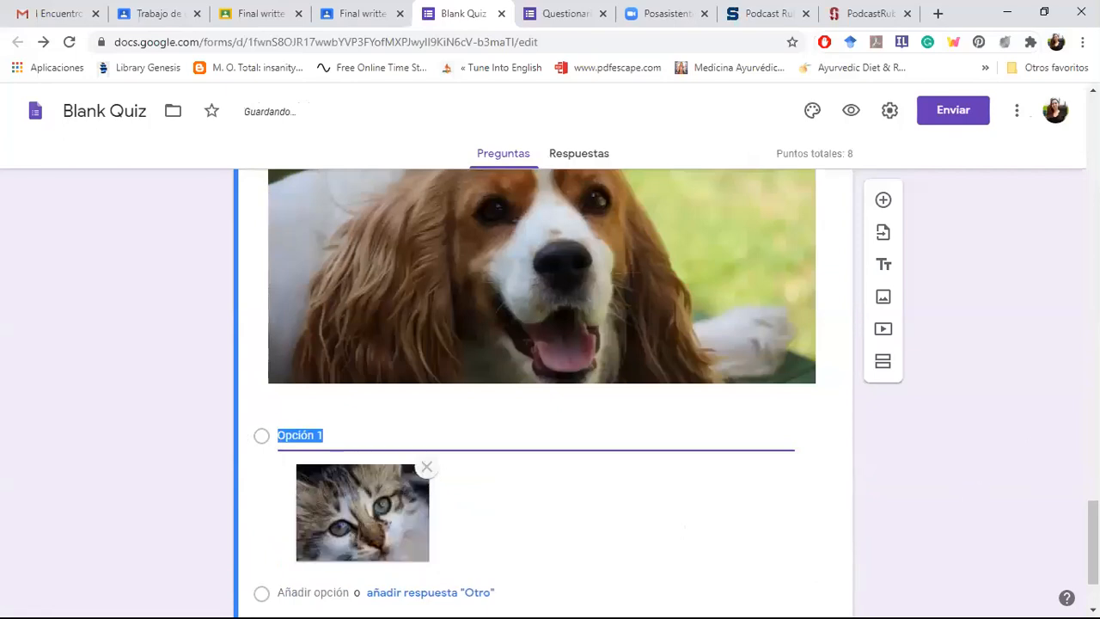
Step: Rename the answer option with the kitten photo as "mamífero"
drag(1094, 523, 1093, 542)
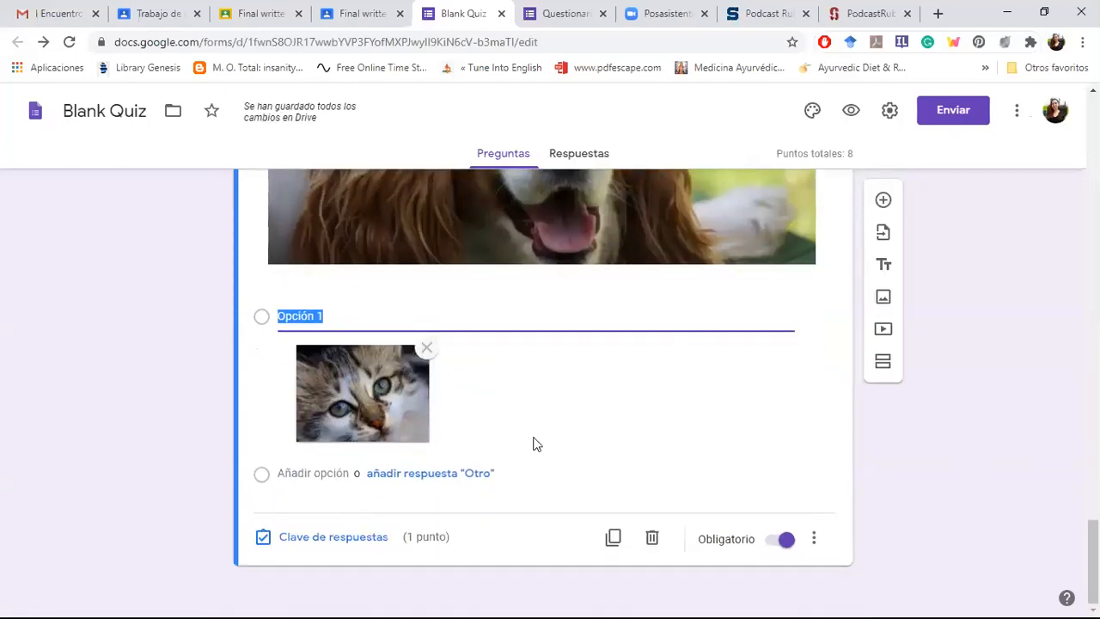
click(365, 319)
key(BackSpace)
key(BackSpace)
key(BackSpace)
key(BackSpace)
key(BackSpace)
key(BackSpace)
key(BackSpace)
key(BackSpace)
text(mam)
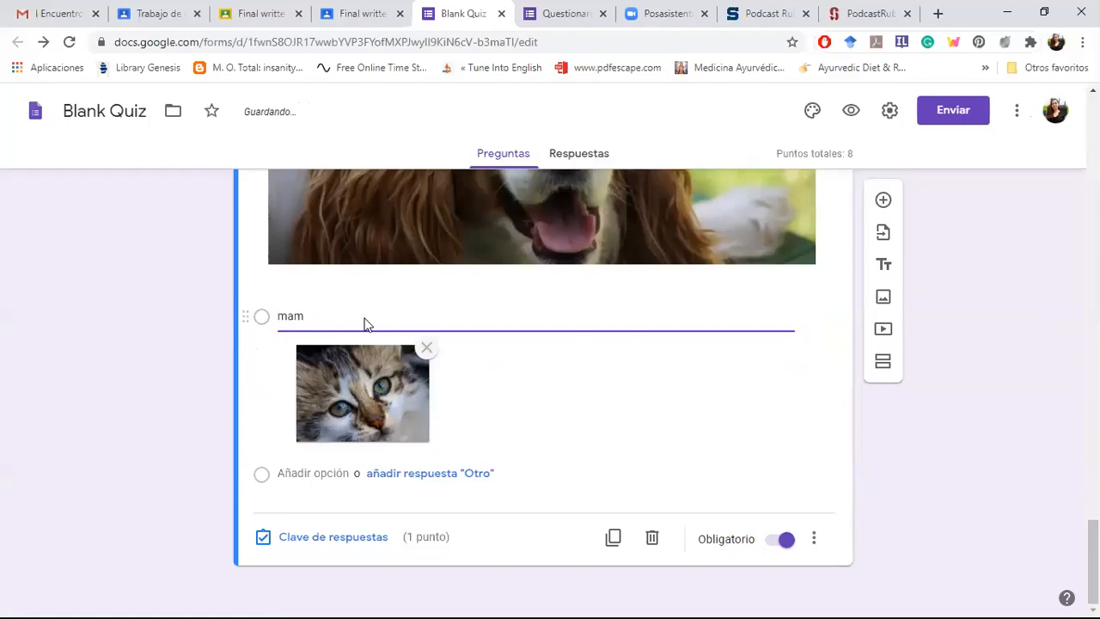
text(ífero)
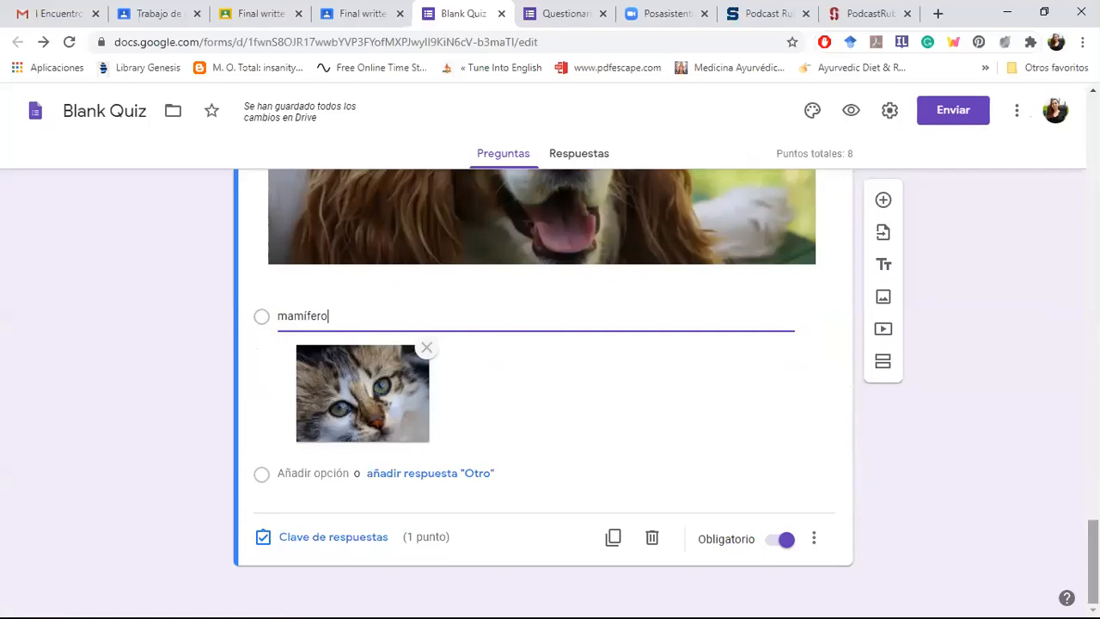
Step: Add a second answer option to the dog question and mark Opción 2 as correct in its answer key
click(297, 475)
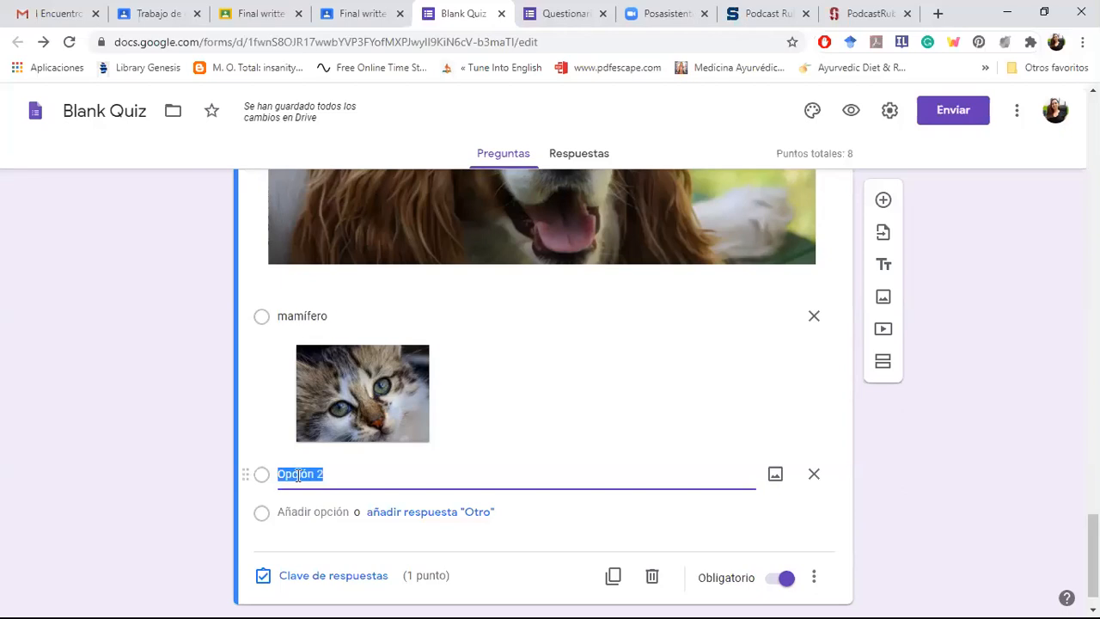
click(306, 576)
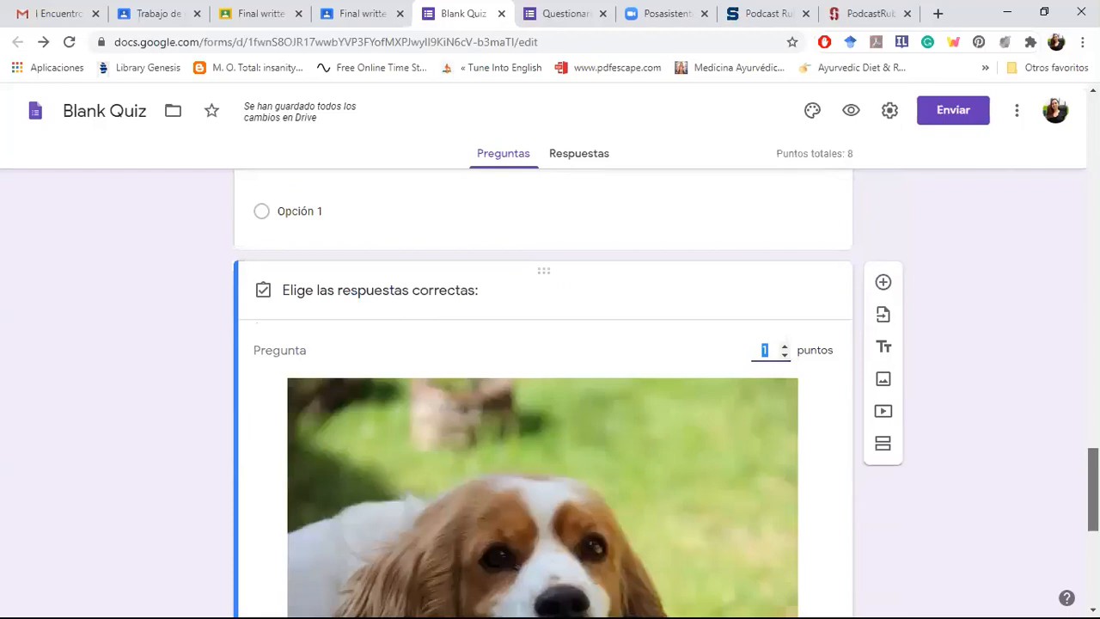
scroll(314, 593, down, 5)
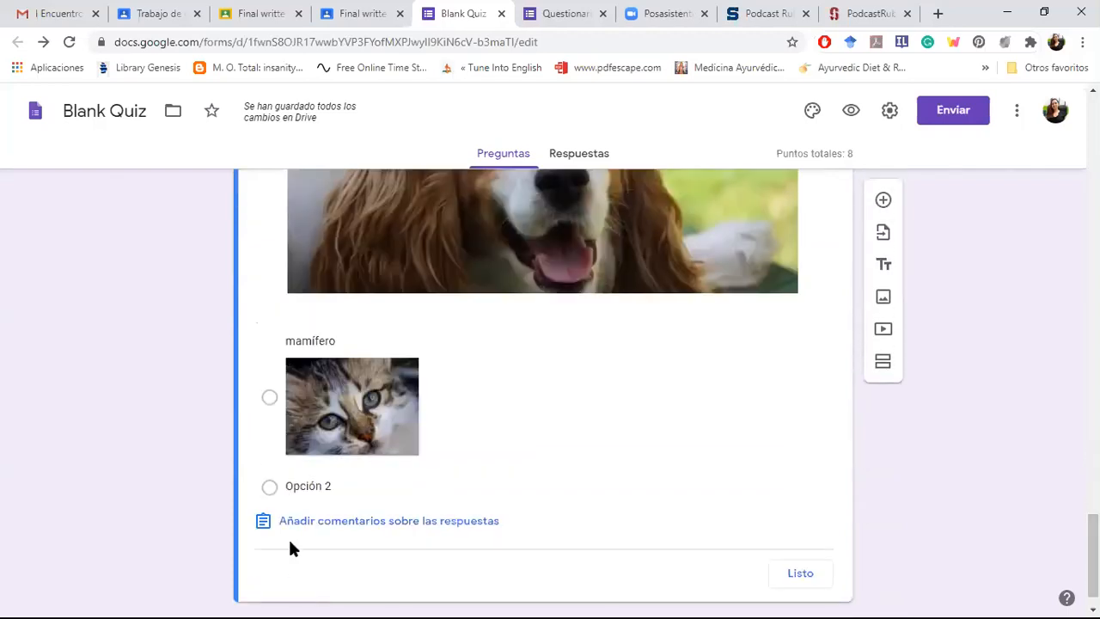
click(275, 489)
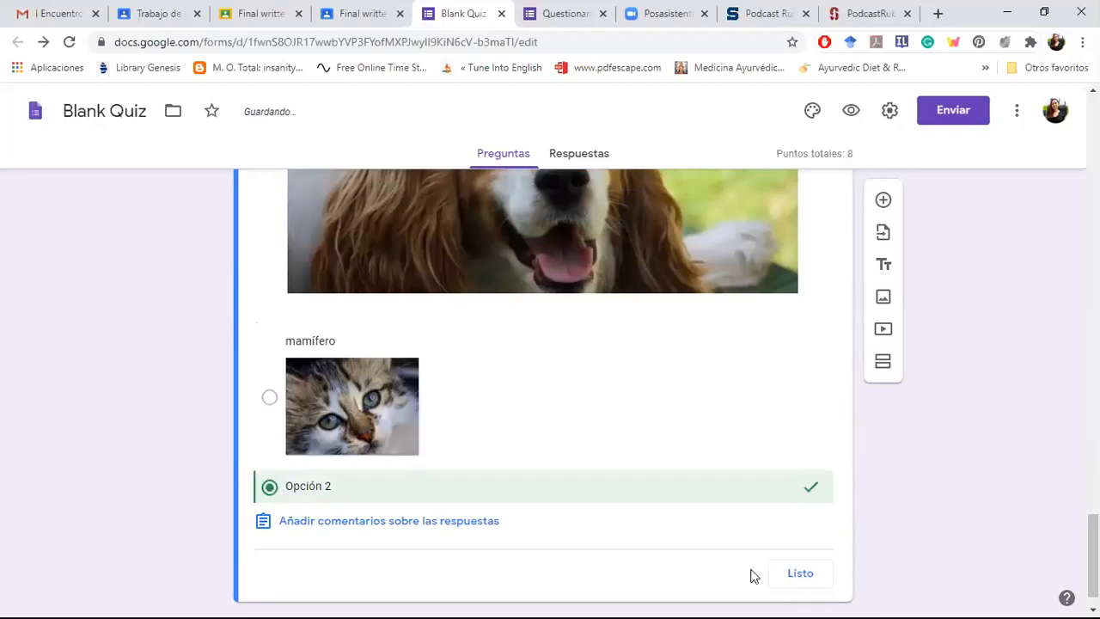
click(805, 571)
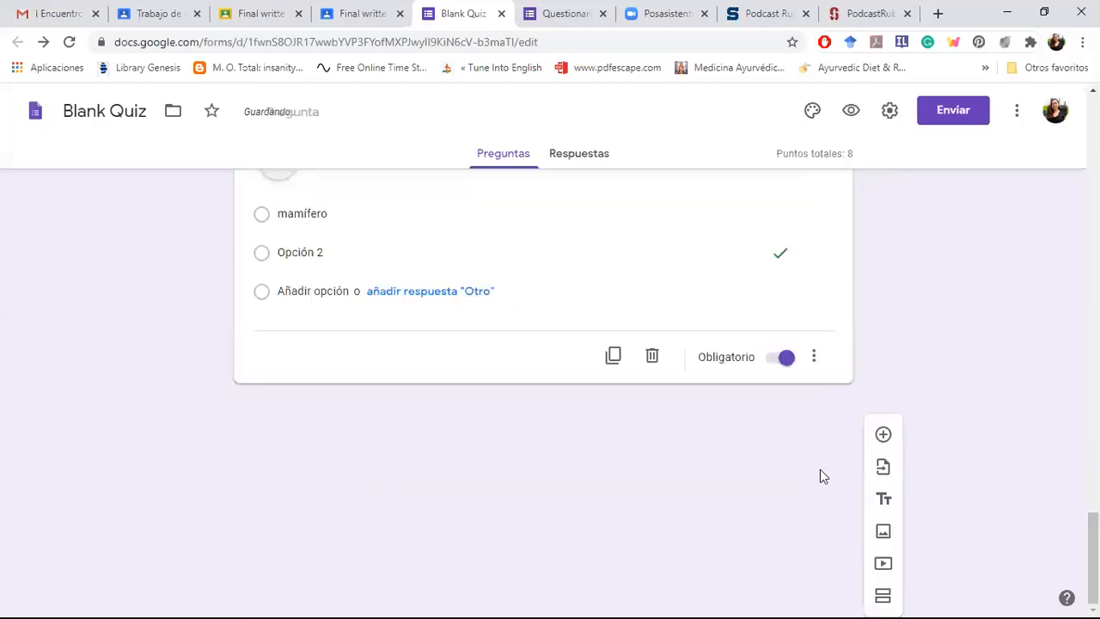